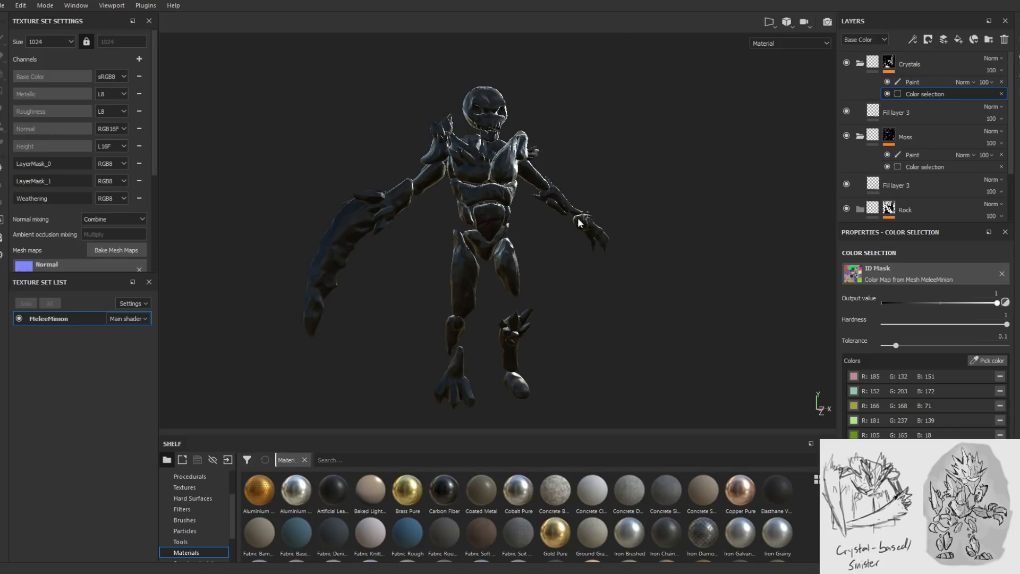
alt+drag(684, 178, 585, 274)
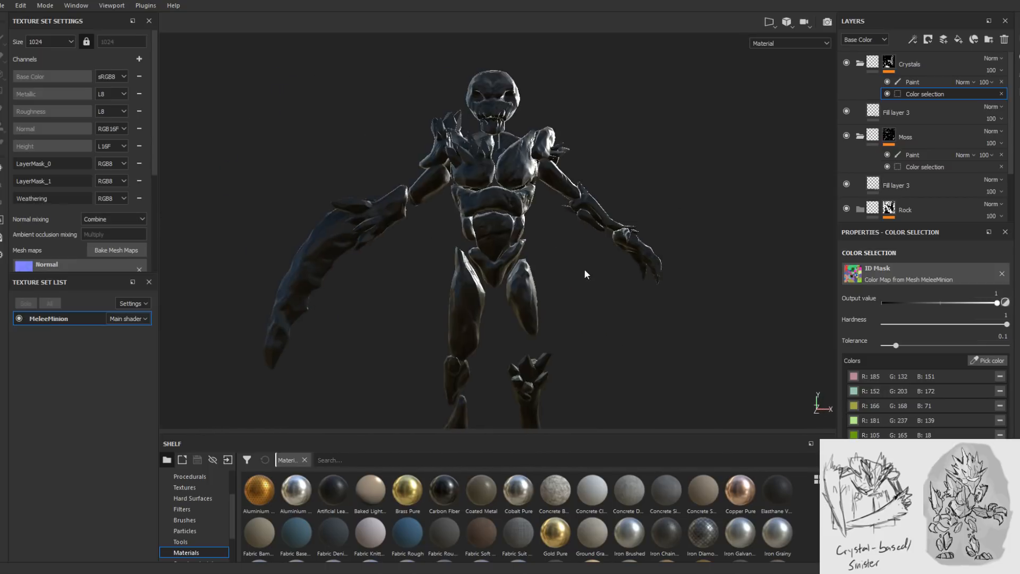
scroll(585, 260, down, 2)
alt+middle_drag(584, 258, 535, 228)
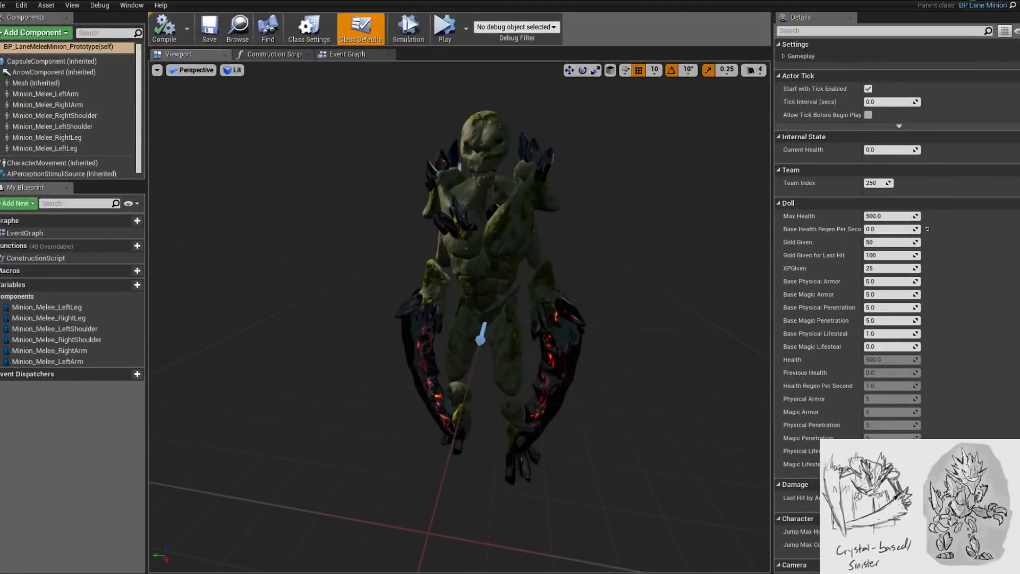
- Switch to the minion blueprint in Unreal Engine, widen its viewport, and inspect the textured minion and glowing arm crystals from the front
drag(604, 274, 604, 274)
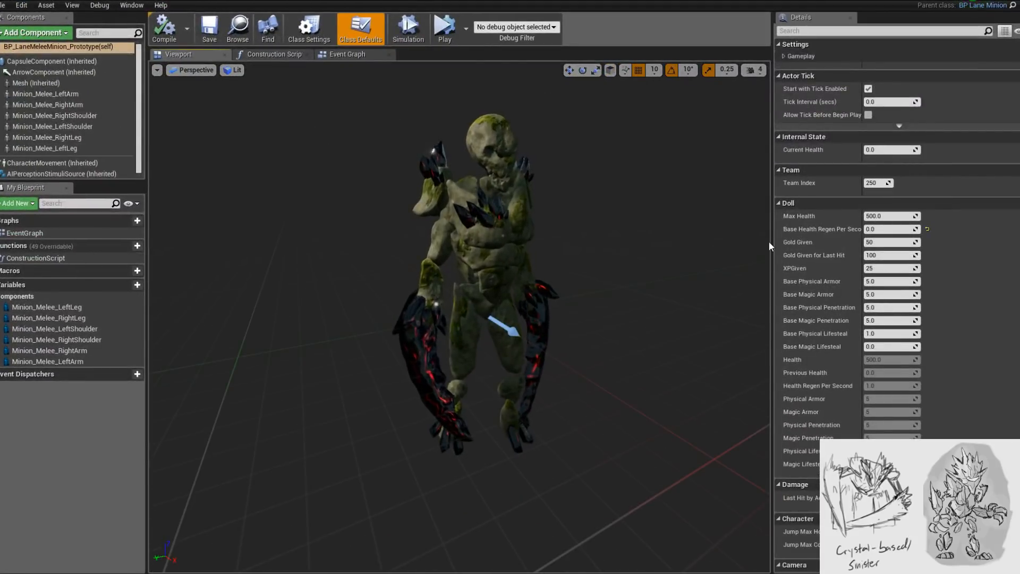
drag(782, 246, 861, 246)
drag(683, 242, 623, 222)
alt+drag(509, 234, 414, 204)
scroll(401, 230, up, 5)
scroll(401, 230, down, 3)
scroll(486, 204, down, 5)
alt+drag(554, 350, 404, 350)
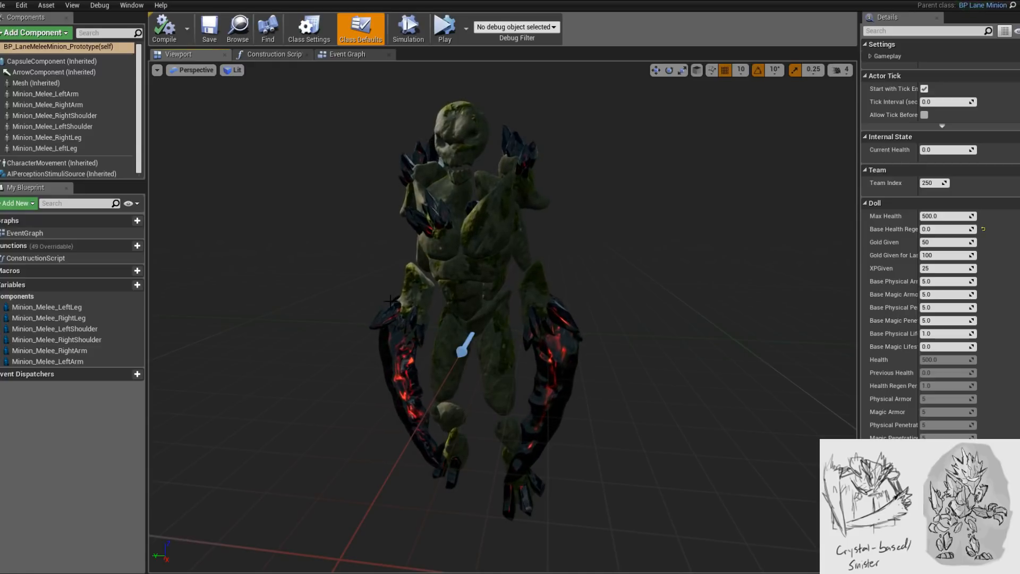
alt+drag(404, 350, 473, 350)
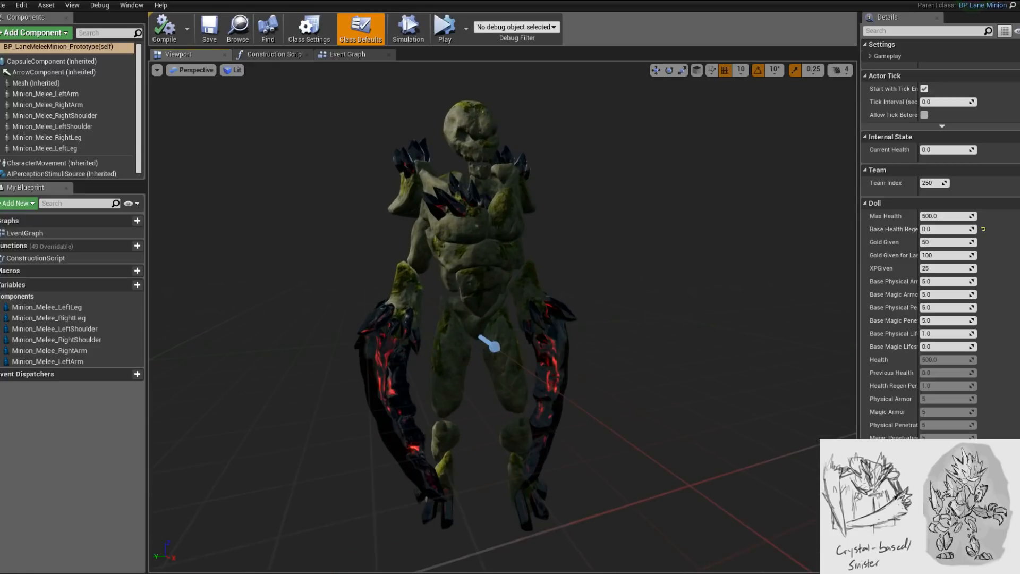
alt+drag(473, 350, 425, 350)
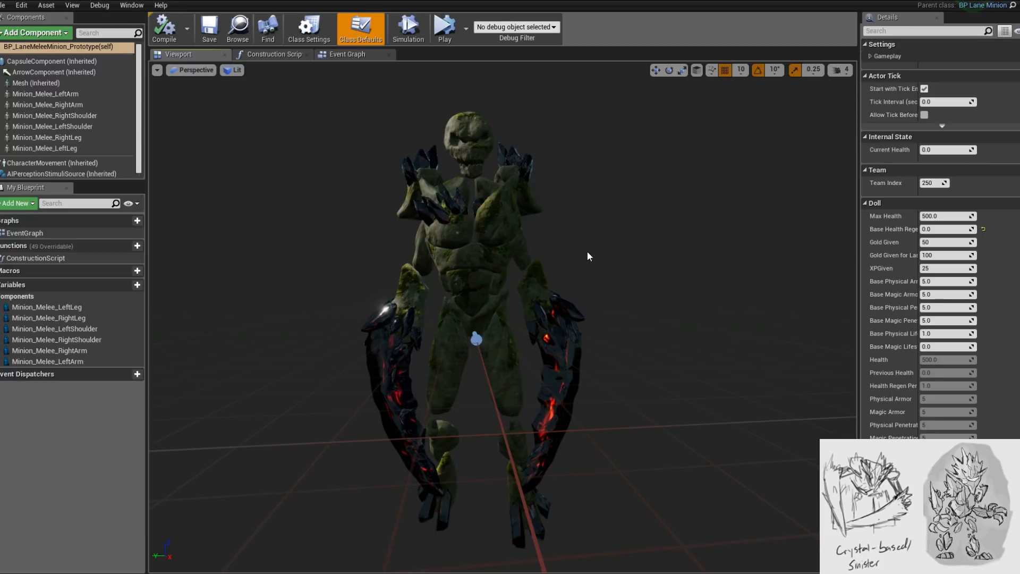
alt+drag(588, 234, 837, 279)
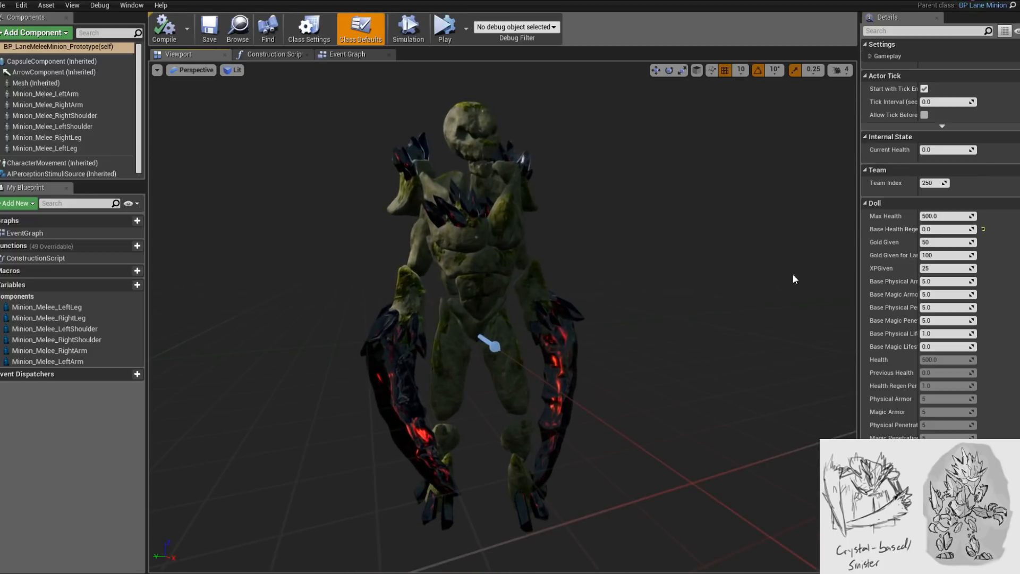
- Inspect the minion from the side and examine the moss, rock and crystals on its head, shoulders and chest up close
scroll(619, 223, down, 3)
alt+drag(567, 212, 397, 303)
alt+drag(661, 303, 664, 266)
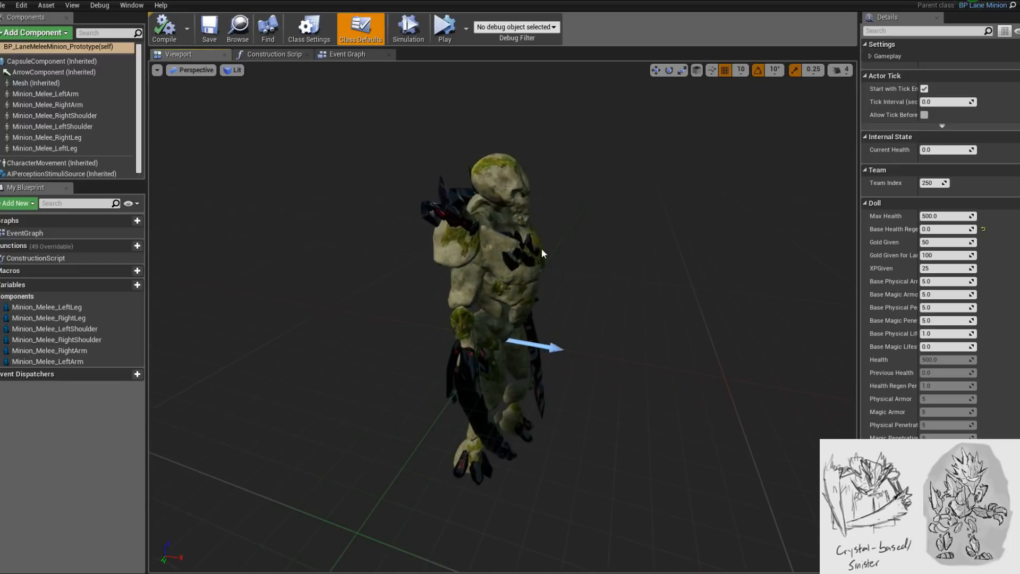
scroll(569, 257, up, 4)
alt+drag(531, 253, 458, 260)
middle_drag(457, 207, 540, 257)
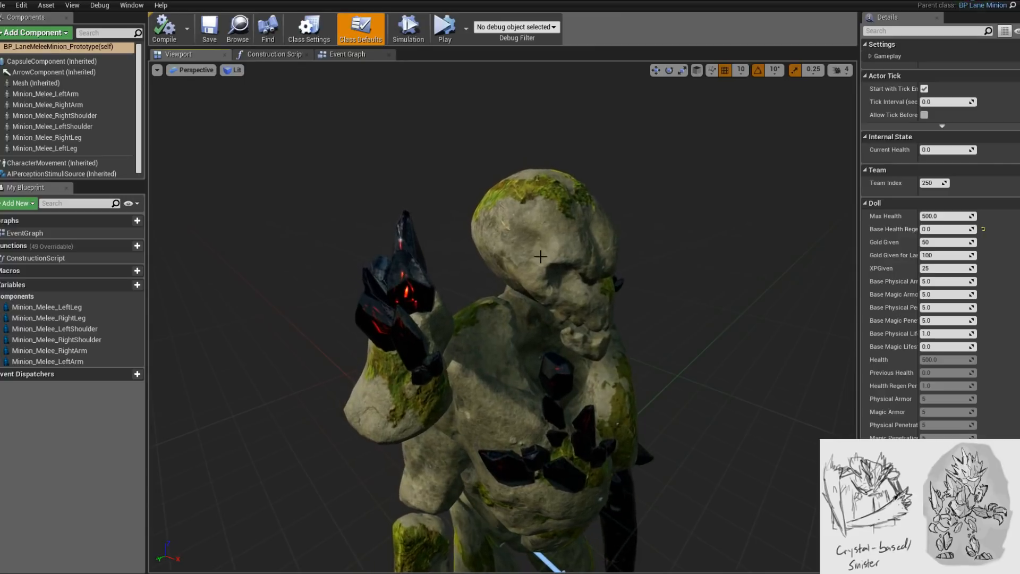
alt+drag(541, 257, 457, 319)
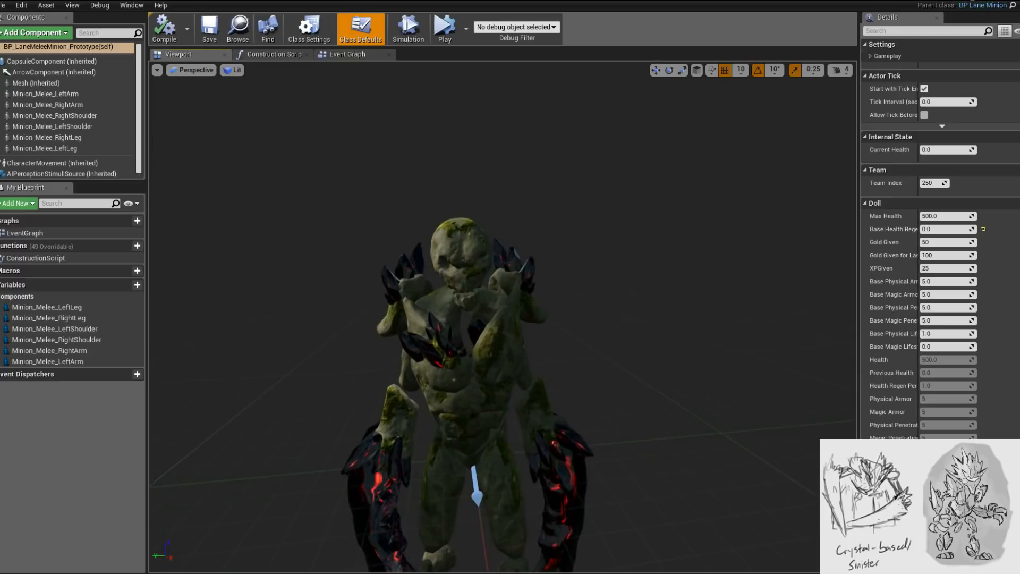
scroll(409, 220, up, 5)
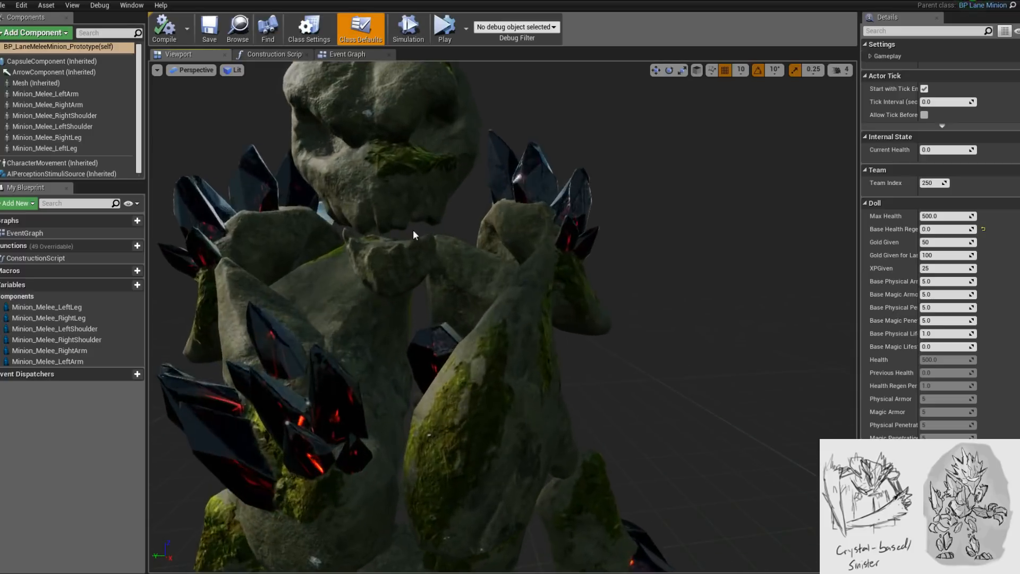
alt+drag(410, 221, 524, 277)
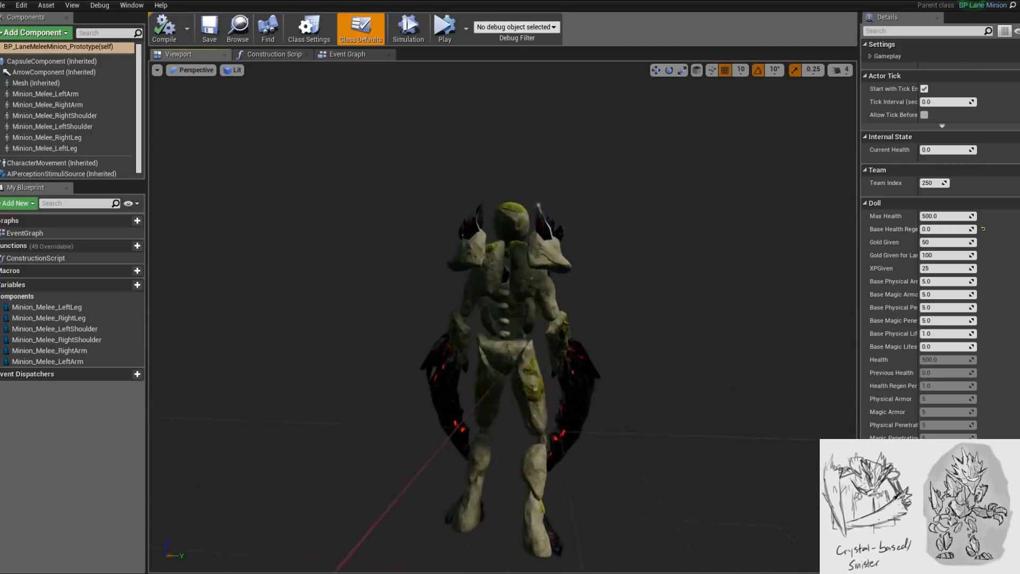
- Compile the minion blueprint and check the character from its back and front
alt+drag(526, 336, 340, 336)
drag(525, 332, 476, 297)
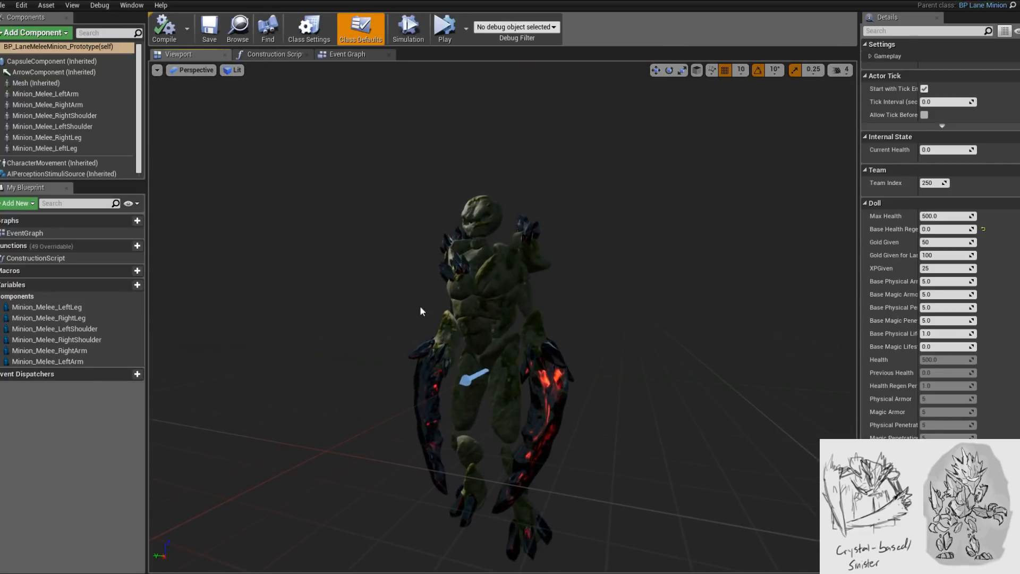
click(164, 29)
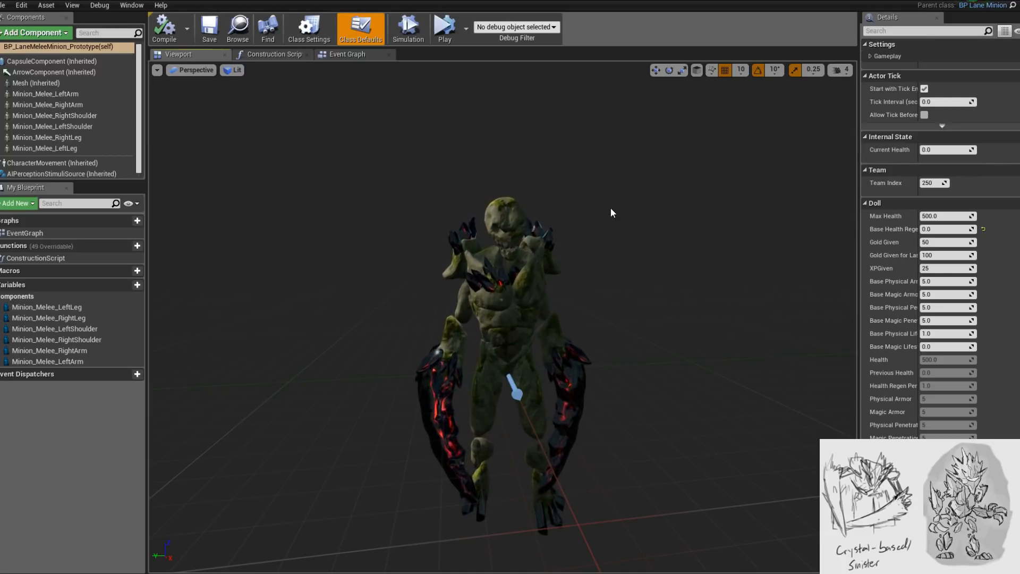
mouse_move(605, 280)
mouse_down()
mouse_move(659, 279)
mouse_move(558, 229)
mouse_move(622, 275)
mouse_up()
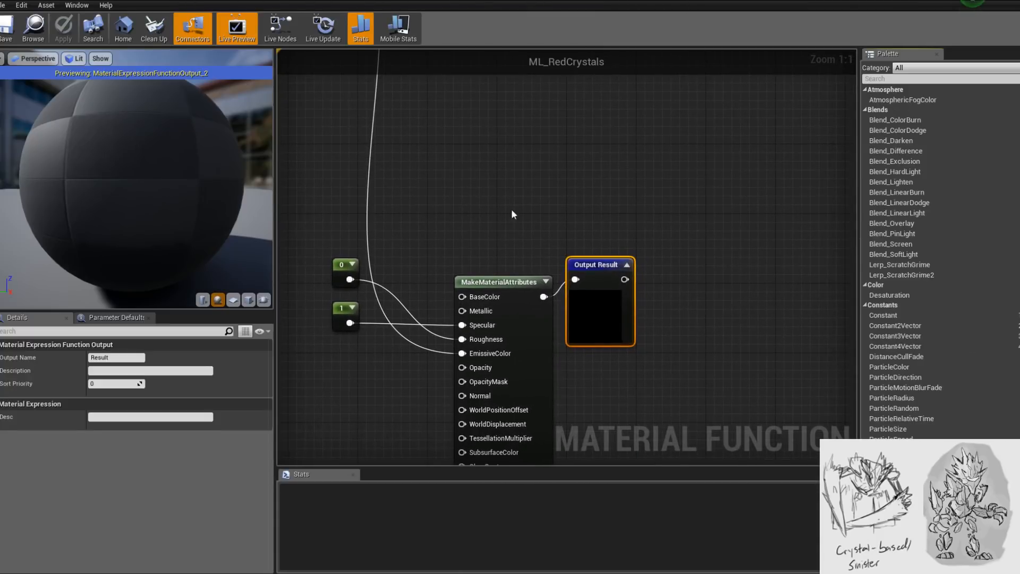
- Open the ML_RedCrystals material function and shift the Magic_Color_Shift parameter node slightly away from the HueShift node
right_drag(512, 210, 668, 221)
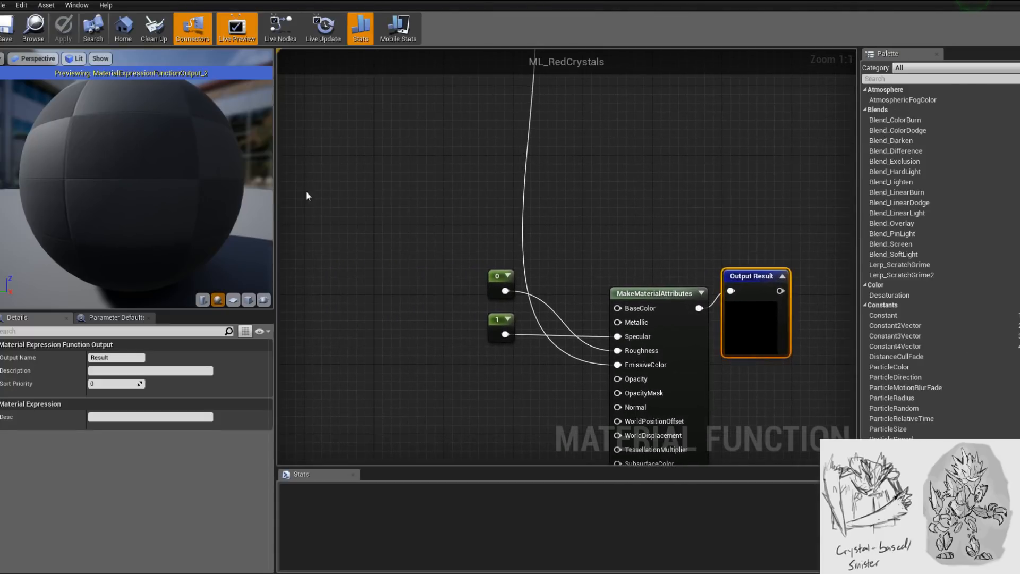
right_drag(563, 301, 562, 364)
scroll(563, 363, down, 4)
right_drag(460, 240, 669, 313)
drag(81, 187, 152, 166)
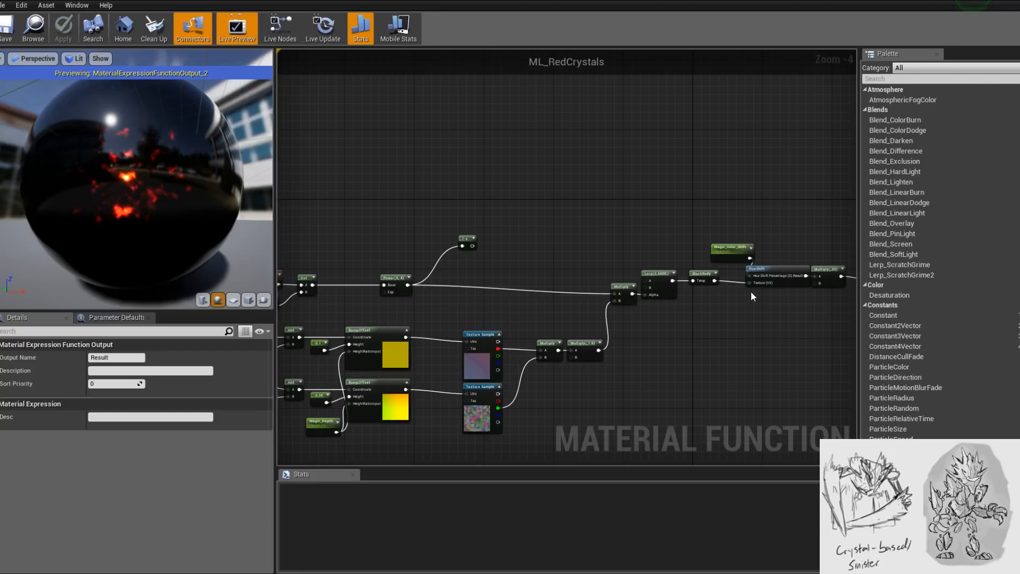
drag(730, 254, 710, 251)
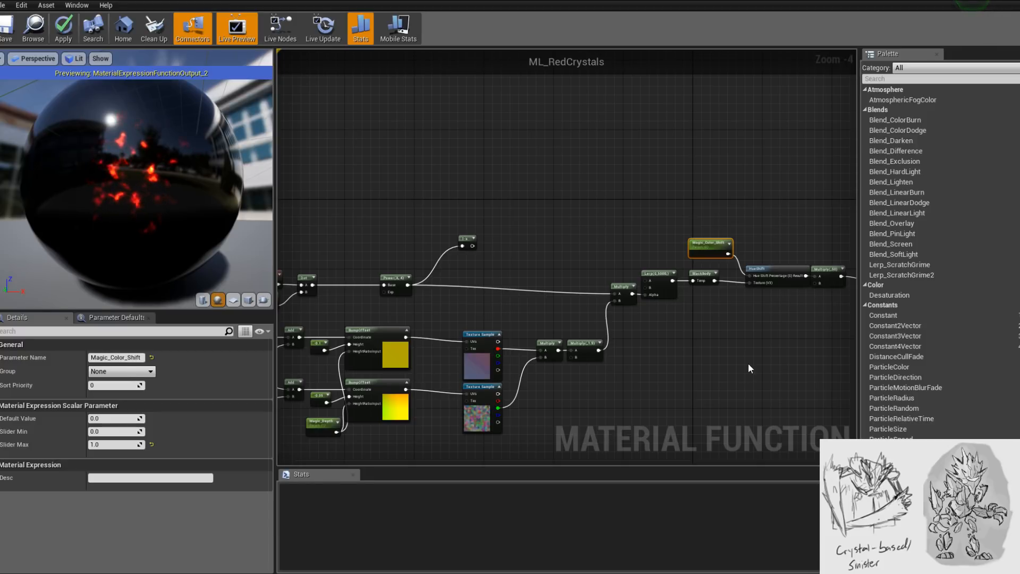
- Examine the crystal preview, the Magic_Depth parameter and the node chain from BumpOffset and textures through to MakeMaterialAttributes
drag(182, 181, 207, 228)
right_drag(371, 197, 505, 187)
scroll(451, 436, up, 1)
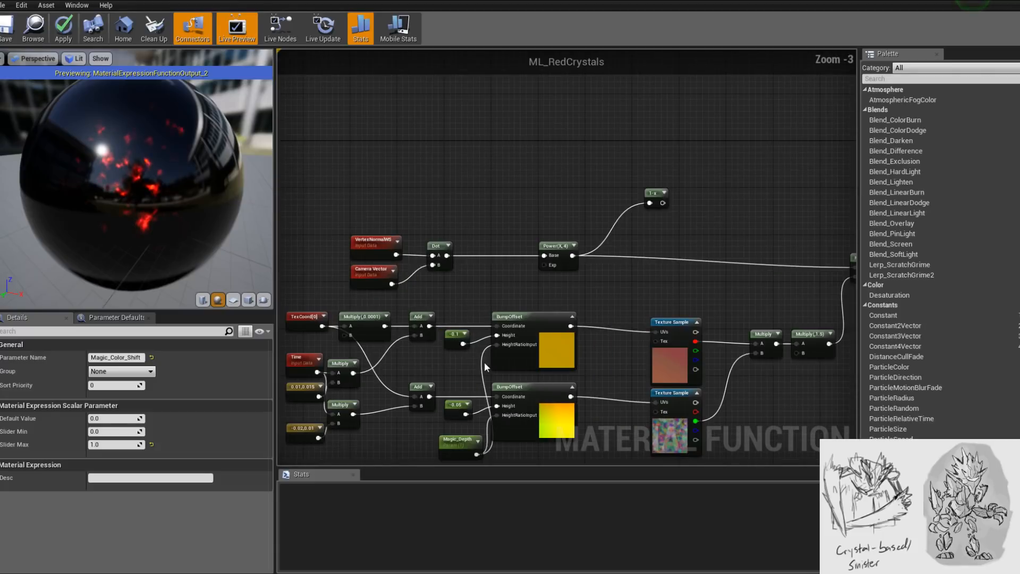
click(454, 406)
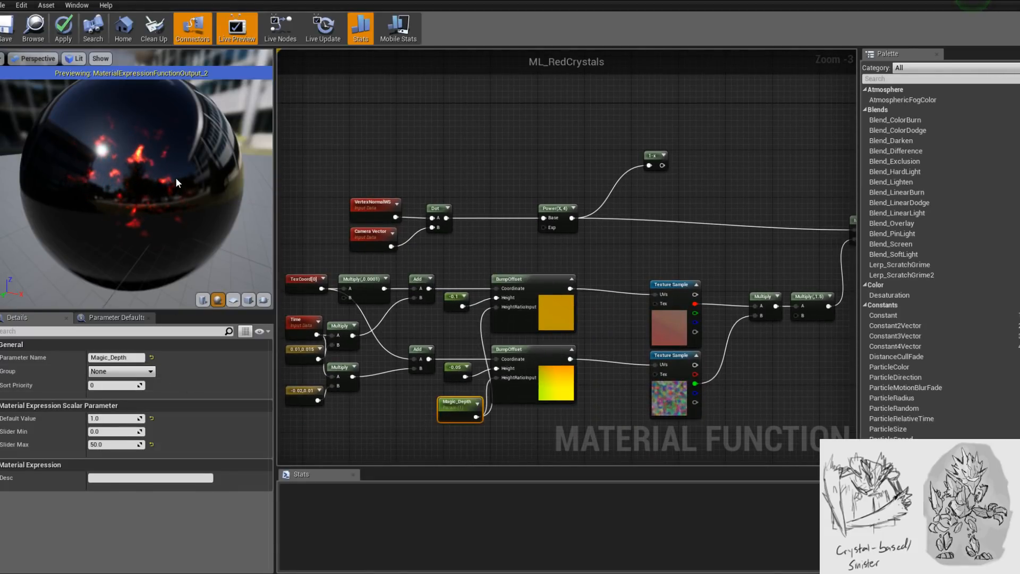
right_drag(535, 191, 223, 133)
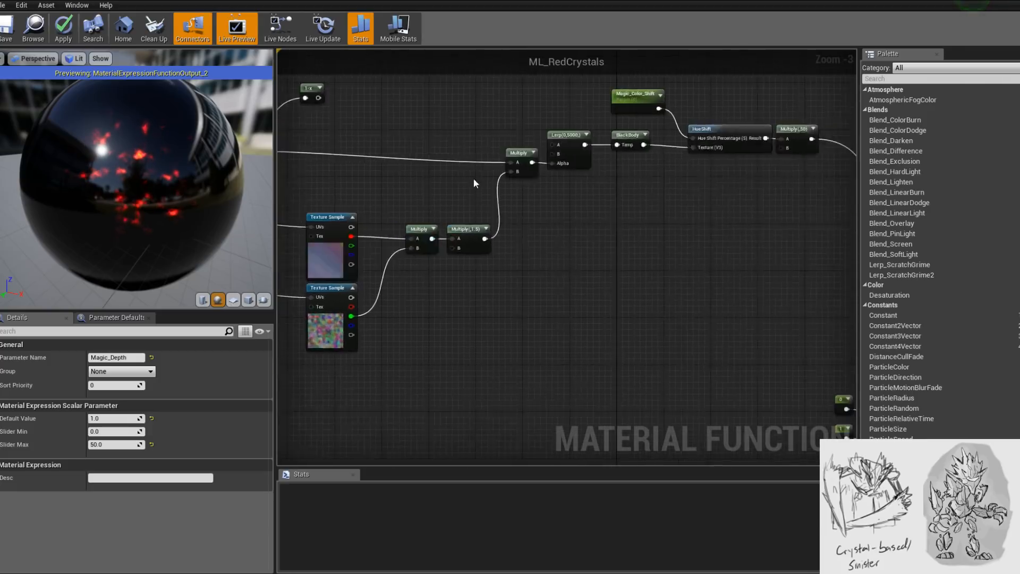
scroll(645, 191, down, 1)
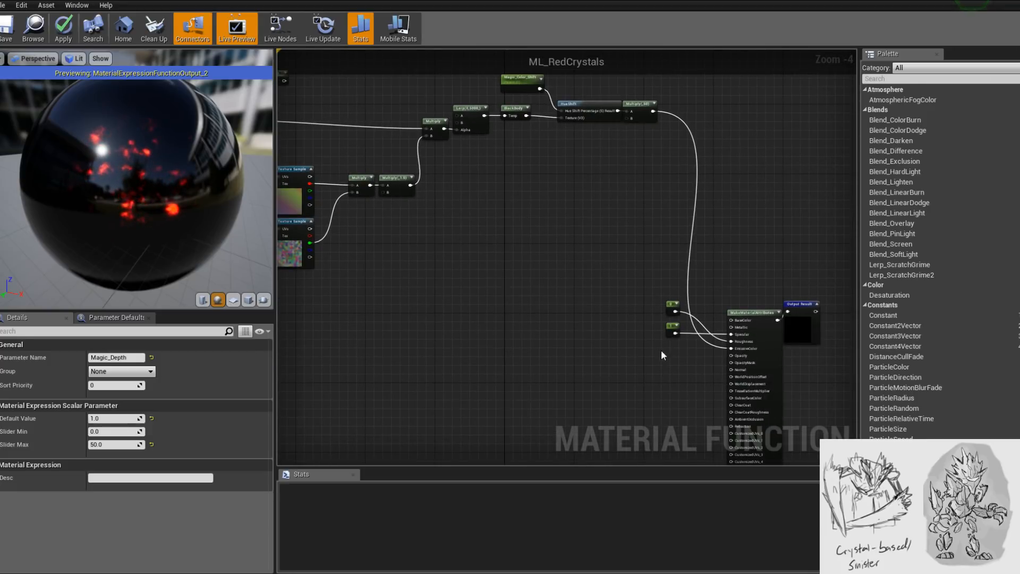
- Set the constant feeding the Roughness input of MakeMaterialAttributes to 0.5
click(672, 327)
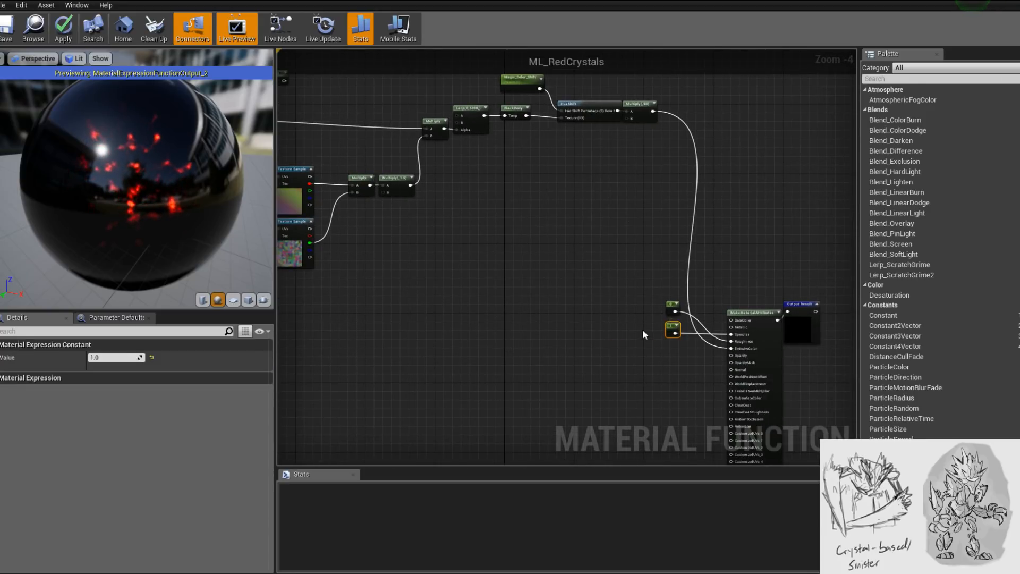
click(673, 308)
click(103, 357)
text(0.5)
key(Return)
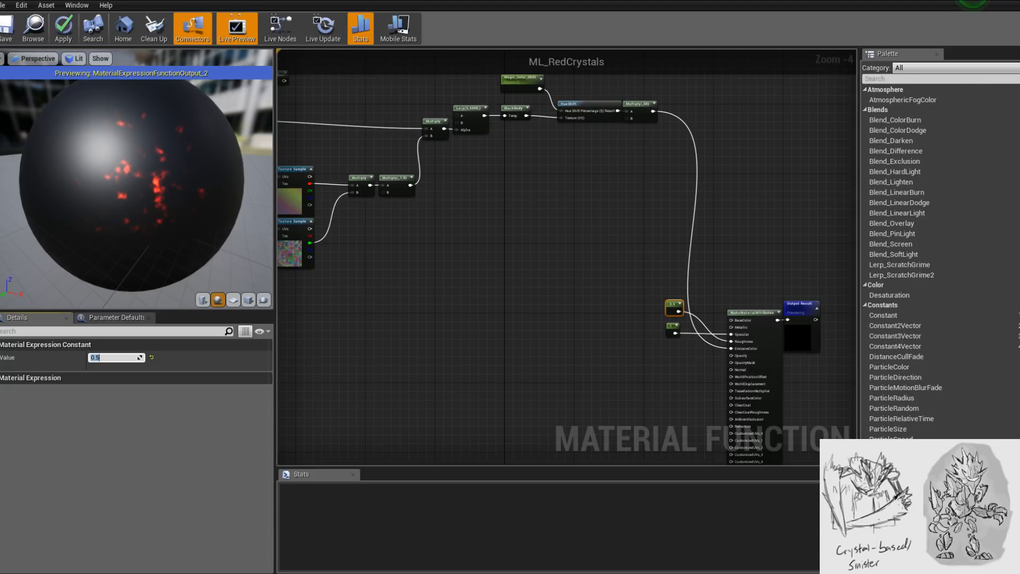
key(Return)
- Examine the glow and surface finish on the preview sphere up close, and look over the texture and bump offset nodes
right_click(437, 244)
click(531, 200)
right_drag(505, 242, 585, 302)
mouse_move(130, 205)
mouse_down()
mouse_move(191, 162)
mouse_move(120, 224)
mouse_move(133, 210)
mouse_move(123, 204)
mouse_up()
scroll(371, 217, up, 3)
scroll(371, 217, down, 3)
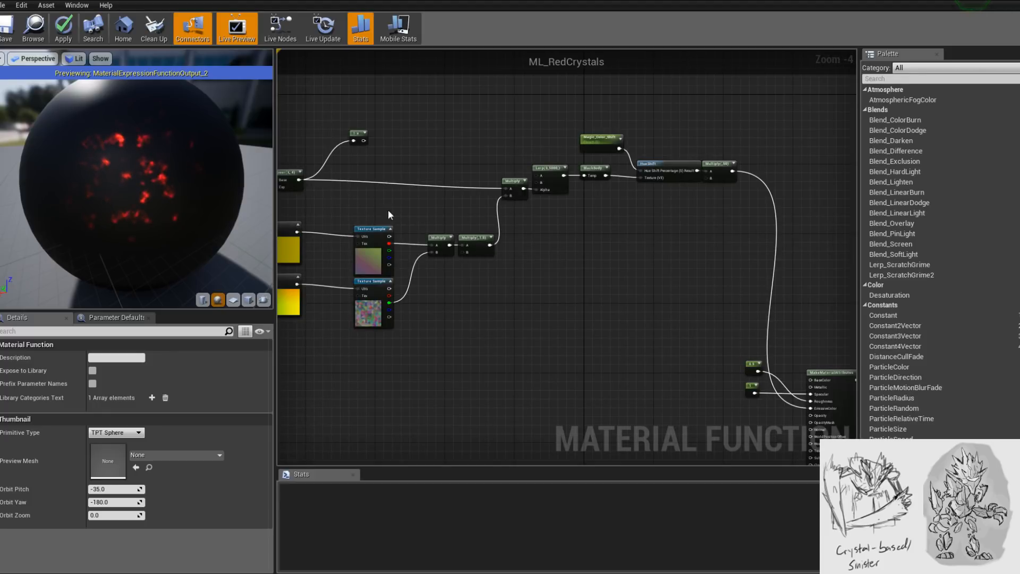
right_drag(375, 198, 609, 254)
drag(170, 197, 158, 181)
right_drag(157, 182, 157, 154)
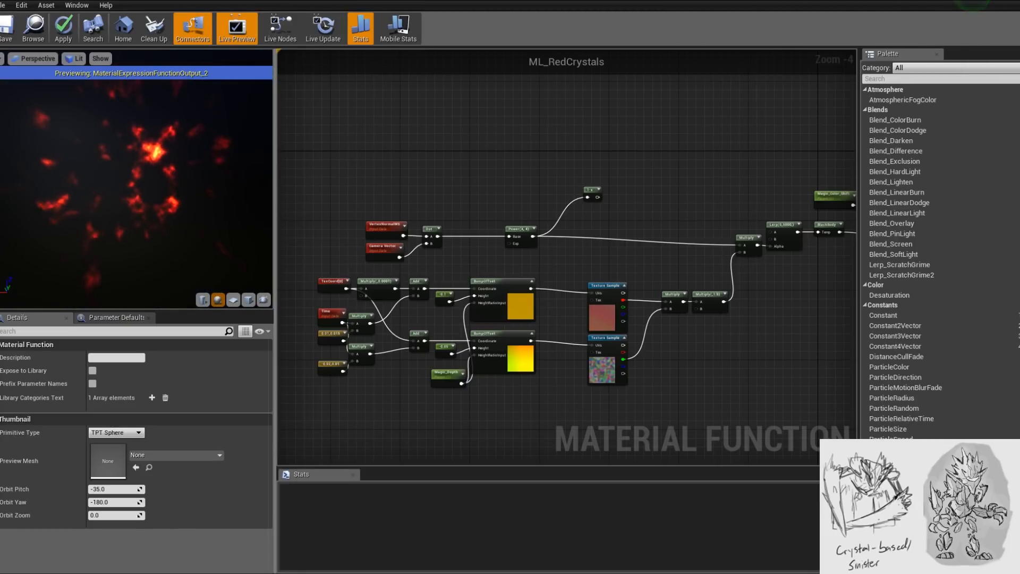
- Set Const B of the Multiply node after HueShift to 100 to strengthen the emissive glow
right_drag(768, 253, 613, 257)
click(796, 232)
click(119, 370)
text(100)
key(Return)
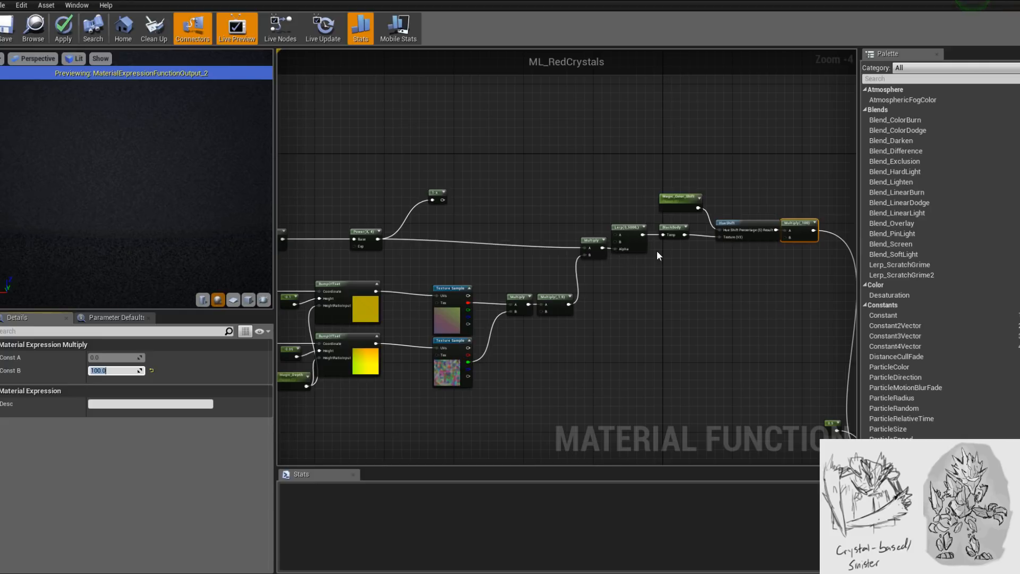
- Try a Magic_Color_Shift default value of 0.66, settle on 0.773, and check the glow color on the preview sphere
click(680, 199)
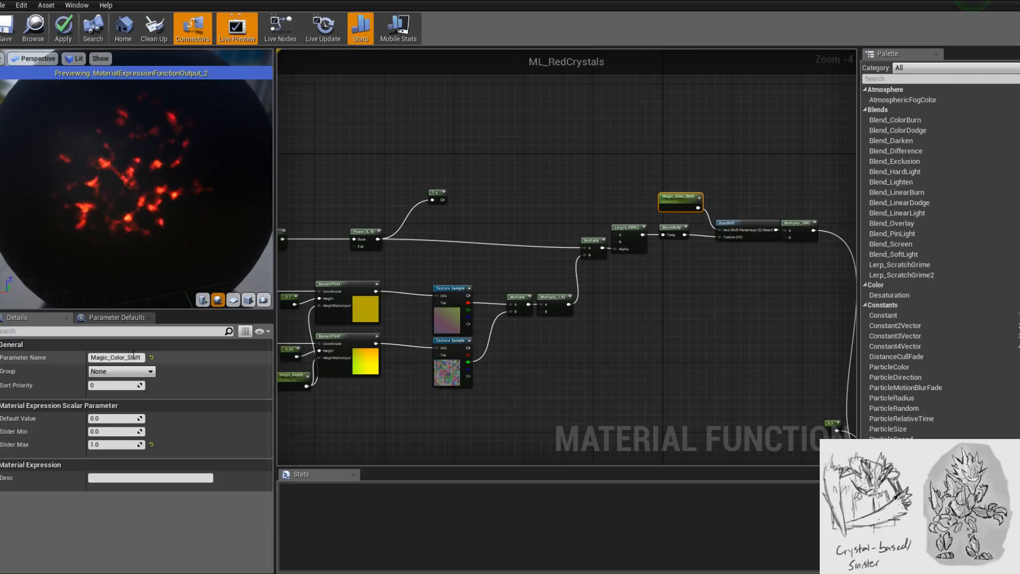
click(119, 418)
text(0.66)
key(Return)
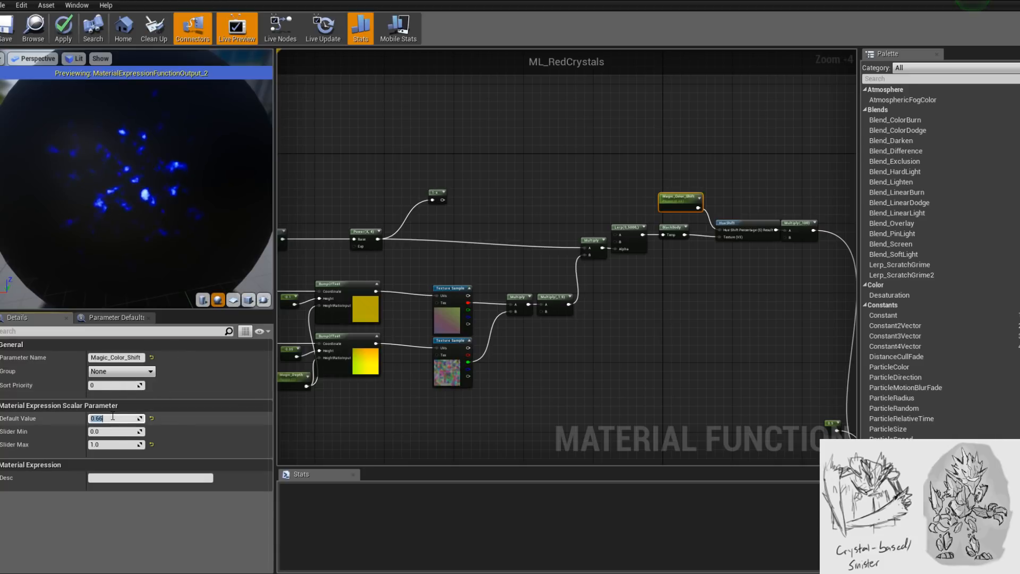
text(0.773)
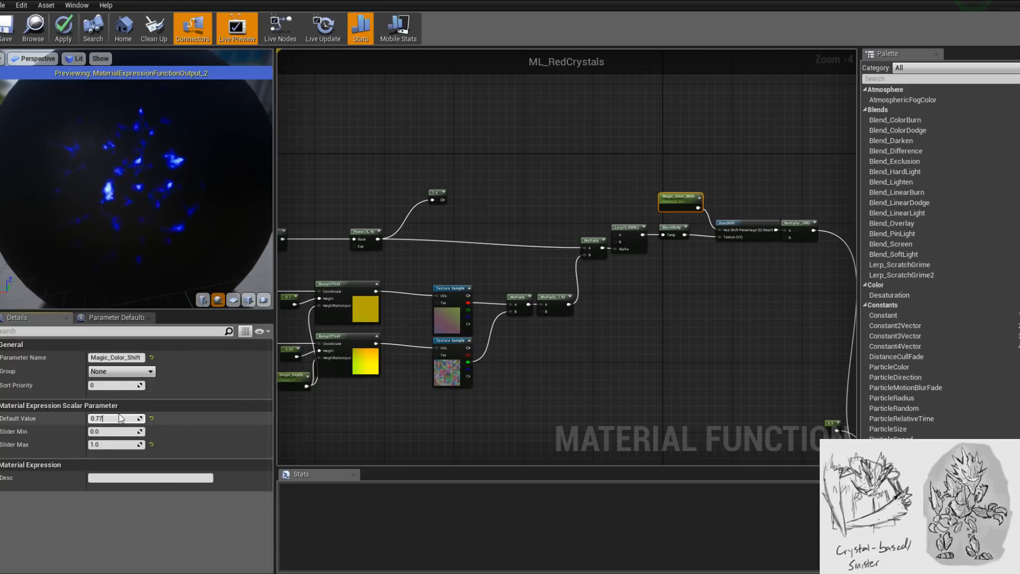
key(Return)
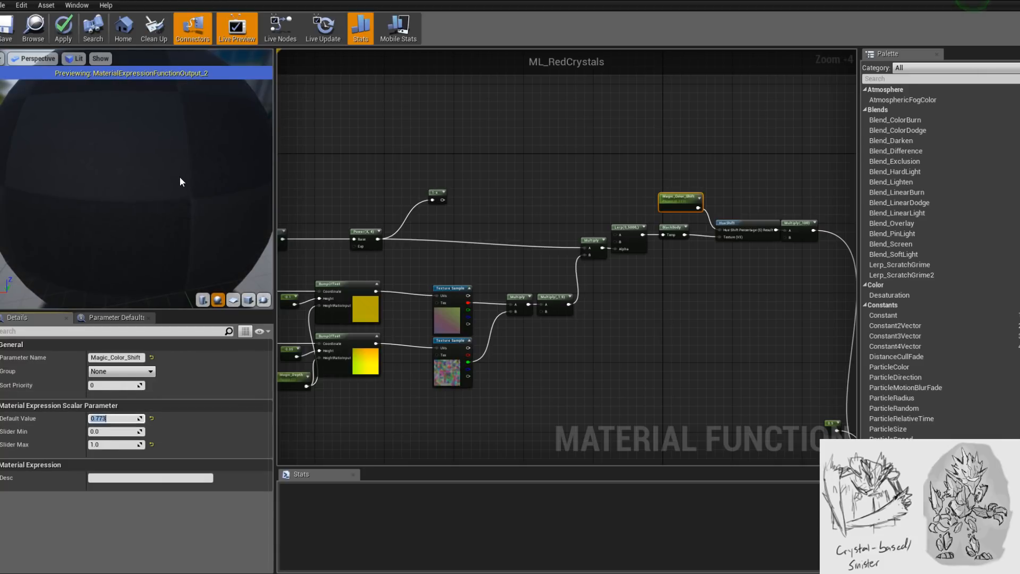
right_drag(171, 184, 168, 192)
drag(168, 192, 210, 198)
- Adjust the Magic_Depth parameter's default value, ending at about 6.71
right_drag(427, 266, 460, 264)
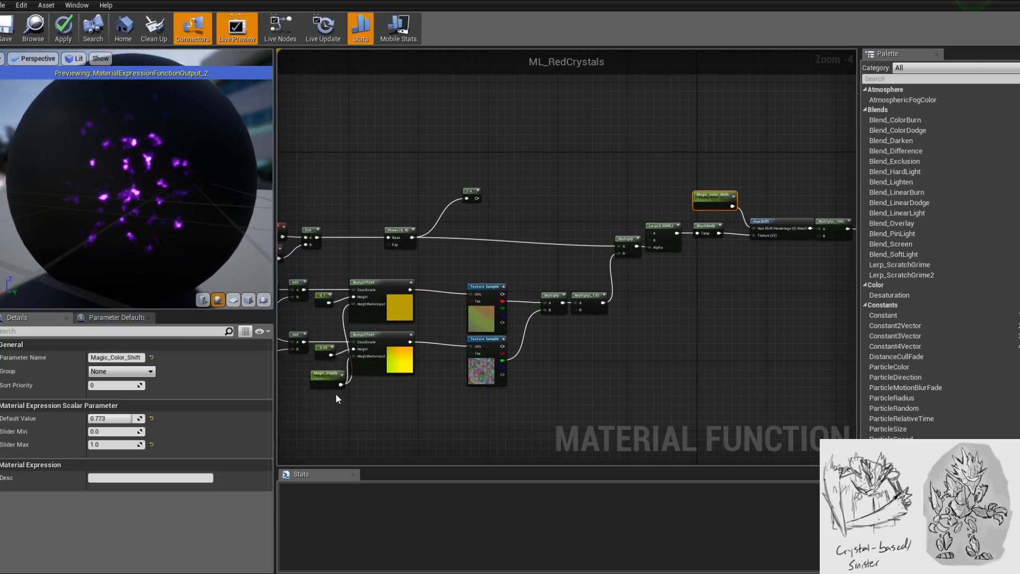
scroll(336, 398, up, 2)
click(321, 366)
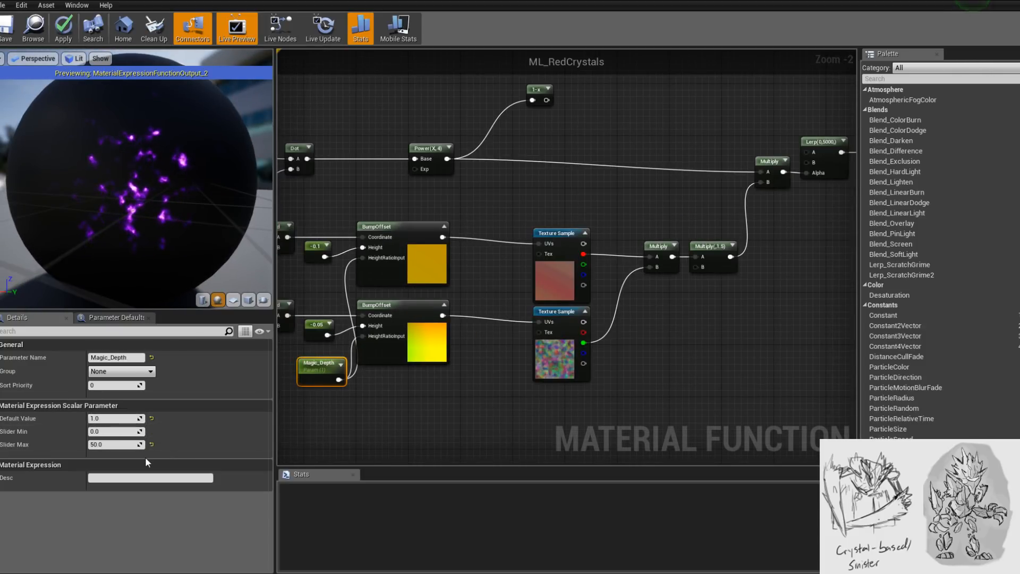
drag(141, 418, 99, 419)
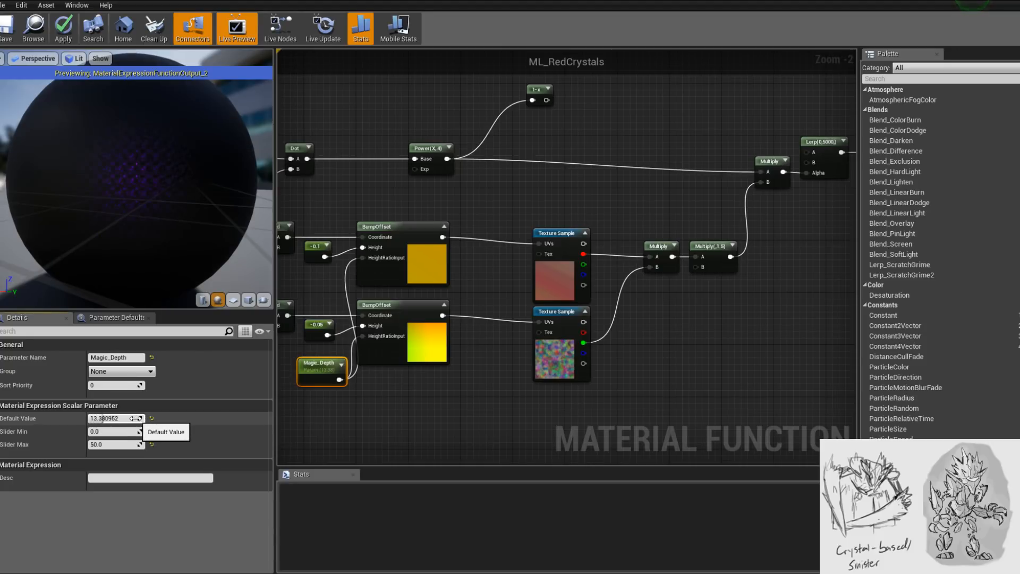
drag(136, 418, 133, 418)
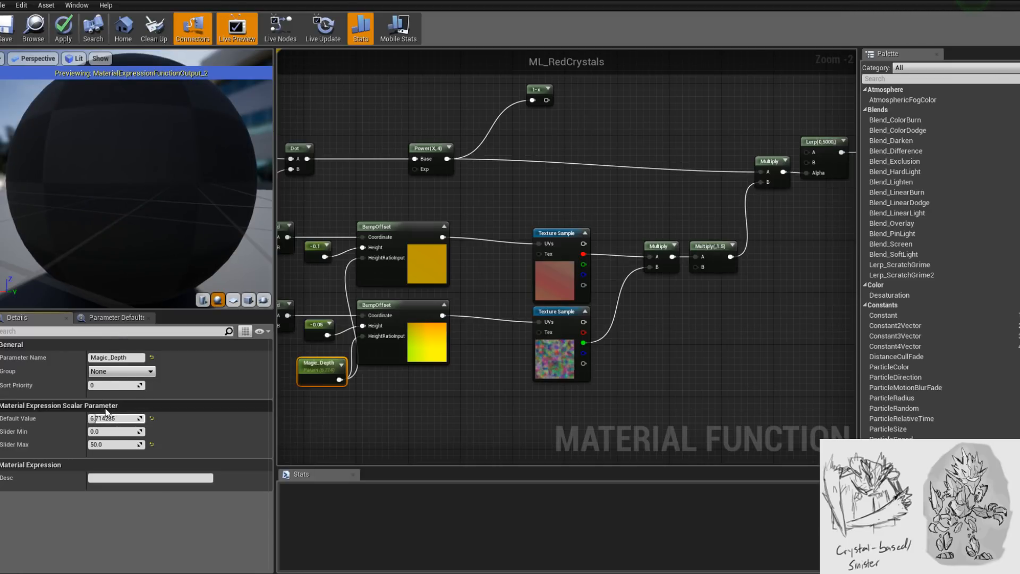
- Lower the Magic_Depth parameter's default value to about 0.52 and check the glow on the preview sphere
drag(131, 418, 107, 418)
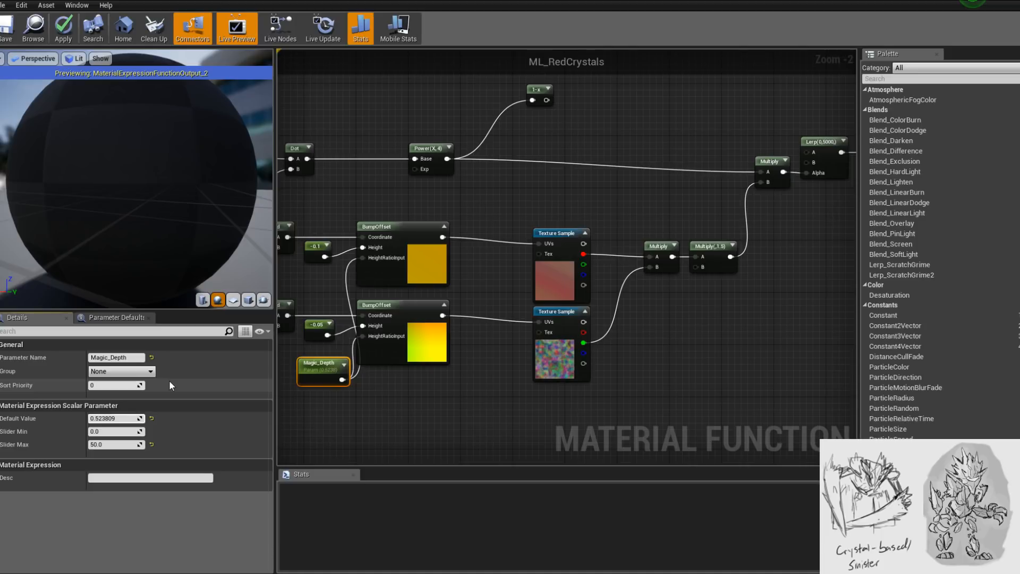
scroll(155, 204, down, 5)
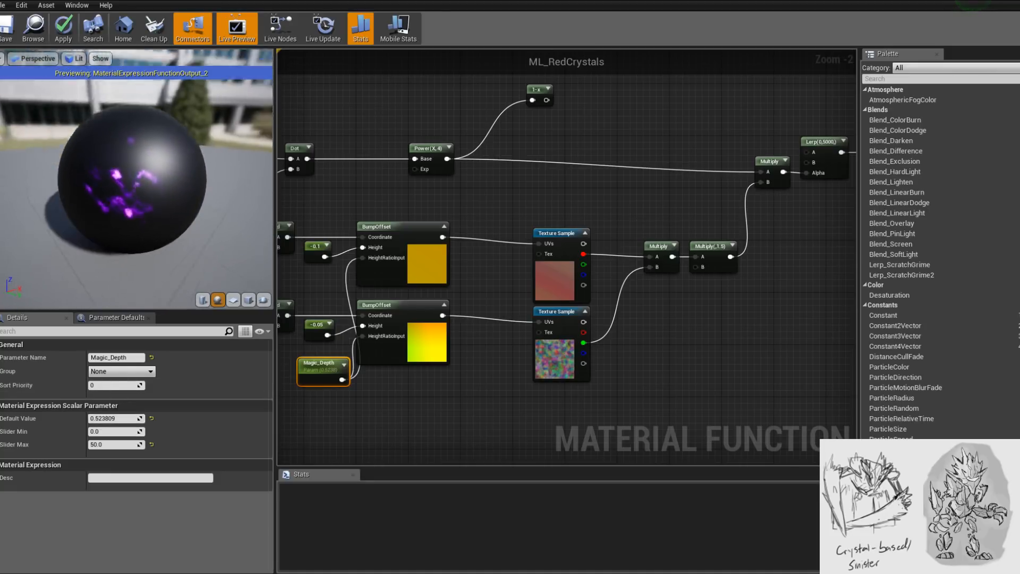
- Set the Magic_Color_Shift parameter's default value to 0 and apply the change to the material function
drag(709, 169, 519, 254)
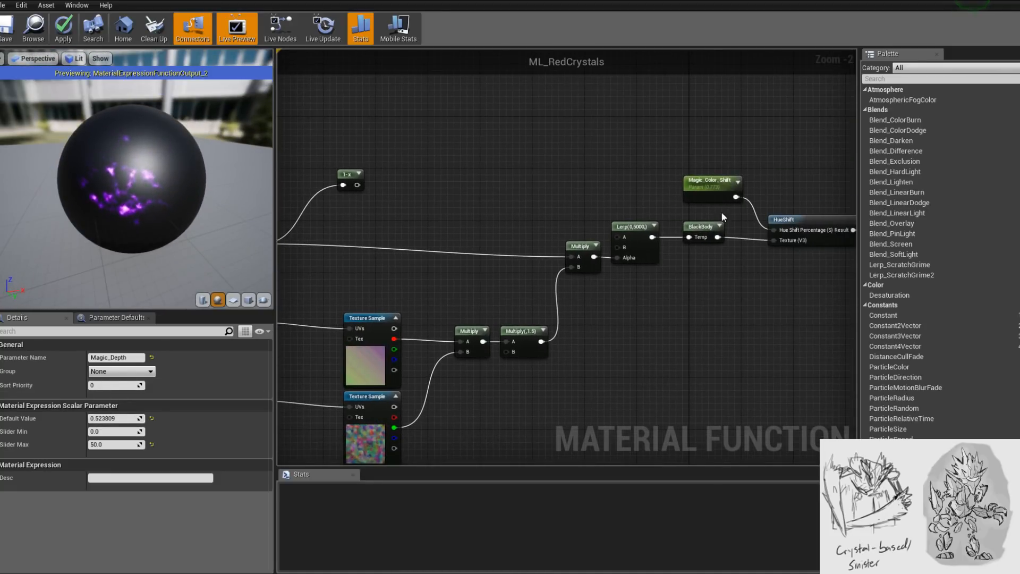
click(711, 182)
click(115, 418)
text(0)
key(Return)
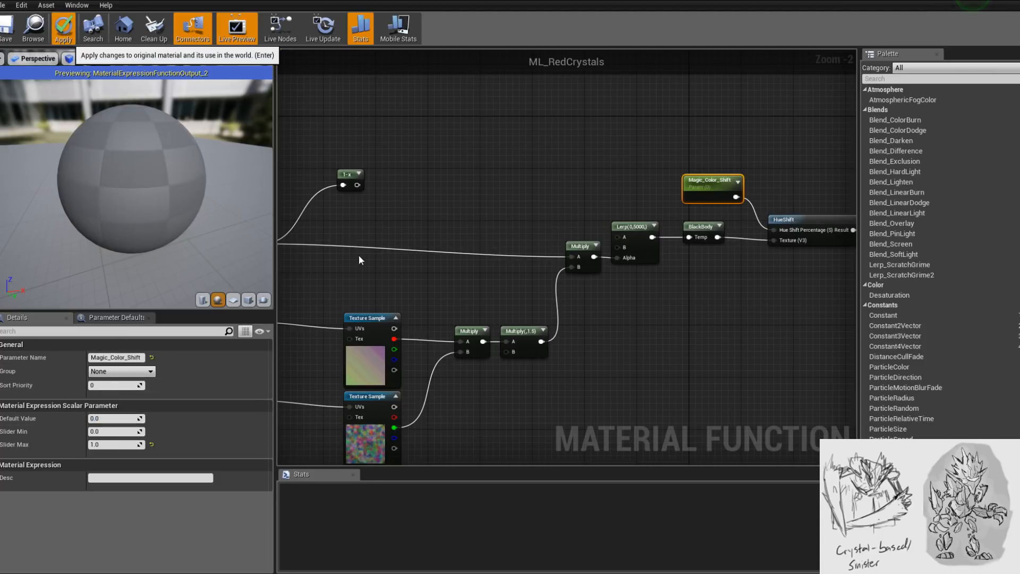
- Set the constant feeding the Roughness input of MakeMaterialAttributes to 0 and apply the change
right_drag(731, 308, 505, 145)
click(550, 318)
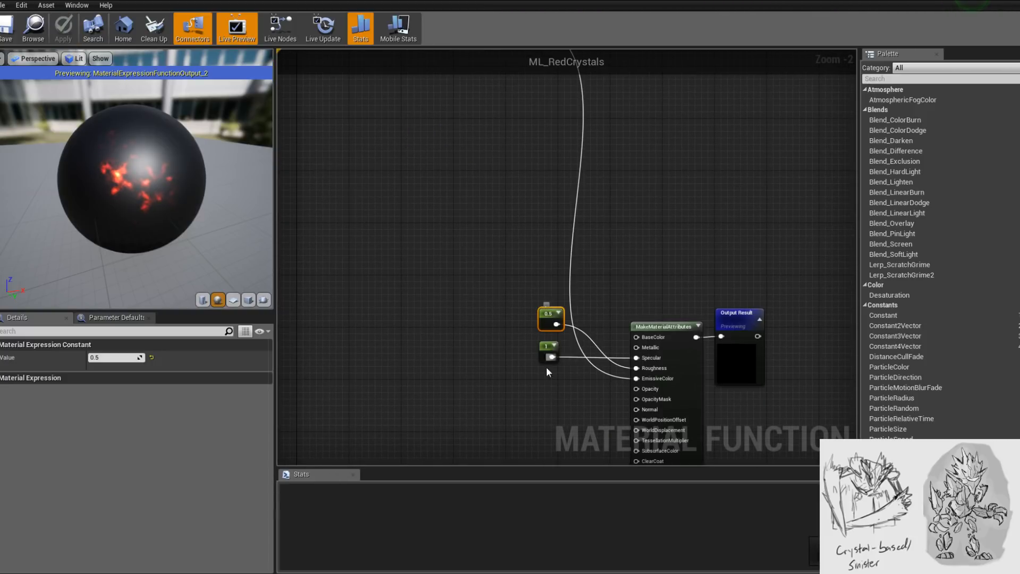
click(104, 357)
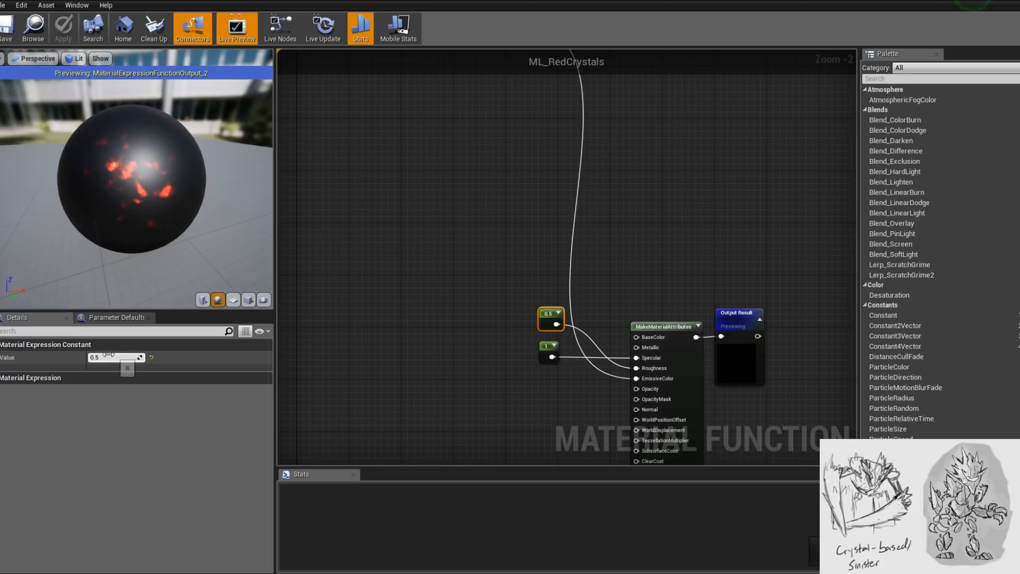
text(0)
key(Return)
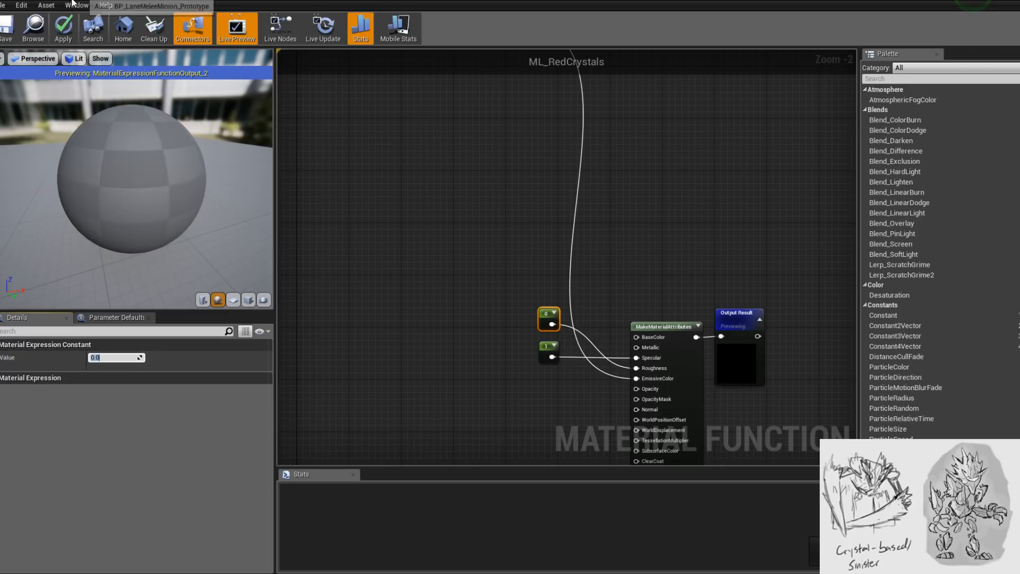
click(65, 26)
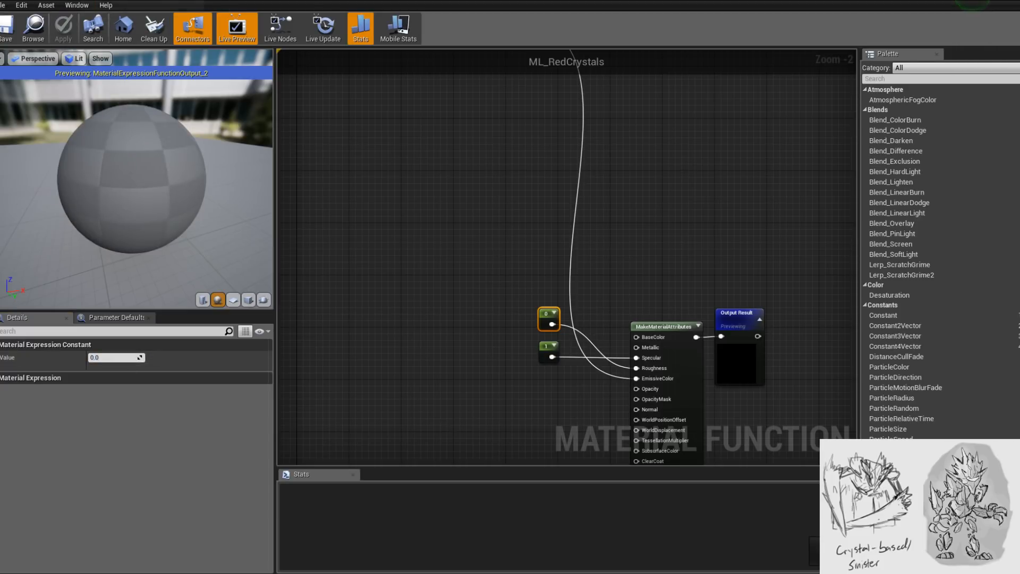
- Switch to the BP_LaneMeleeMinion_Prototype blueprint and examine the crystals on the minion's arms, shoulders and chest from several angles
click(60, 1)
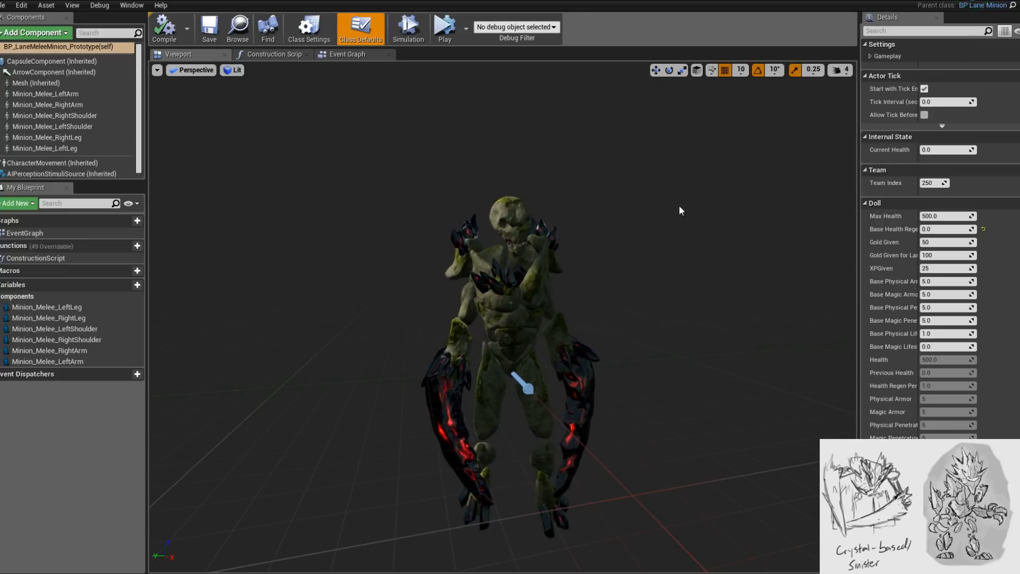
alt+drag(598, 317, 665, 298)
scroll(470, 311, down, 5)
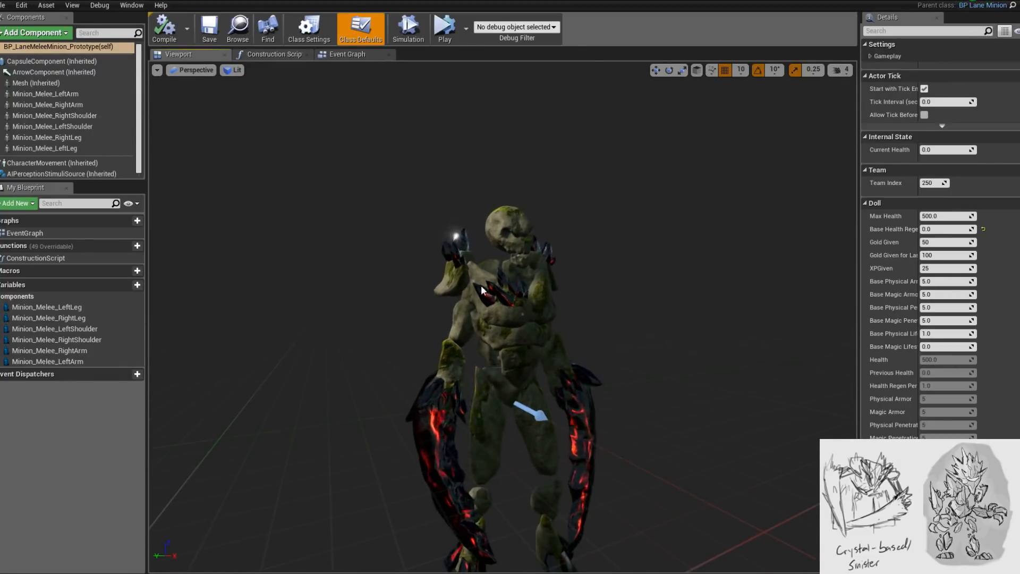
alt+drag(470, 311, 776, 320)
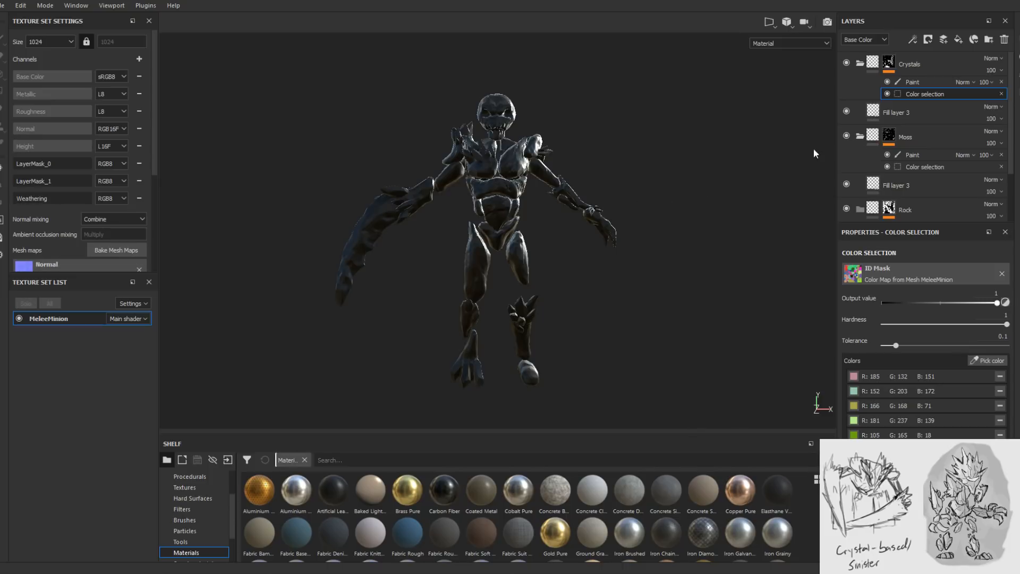
- In Substance Painter, examine the dark glossy MeleeMinion model from several angles, closing in on the torso and head
alt+drag(622, 196, 565, 230)
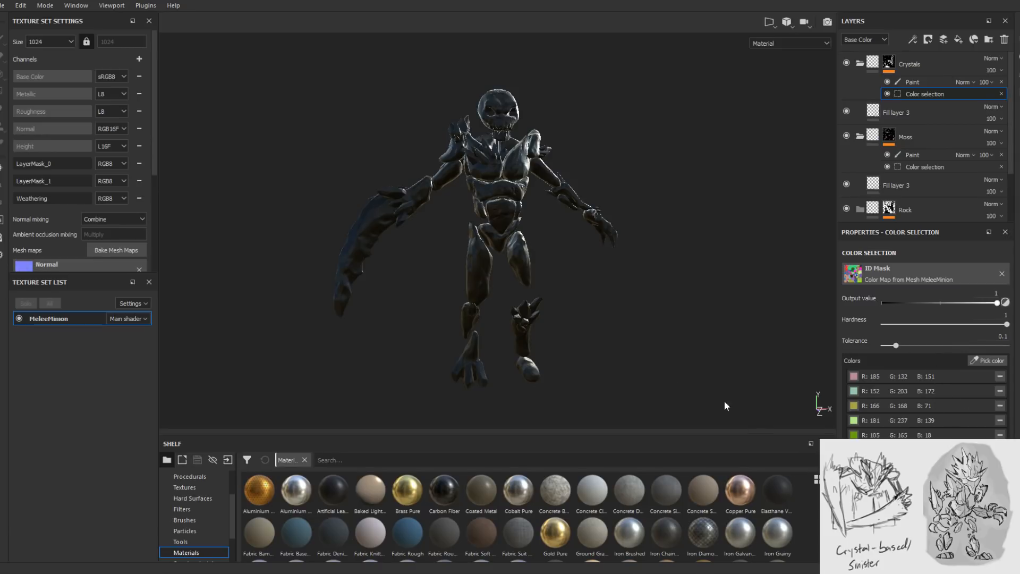
alt+drag(557, 239, 641, 239)
alt+middle_drag(576, 235, 588, 273)
scroll(585, 272, up, 3)
alt+drag(585, 287, 518, 282)
alt+middle_drag(592, 259, 569, 285)
scroll(629, 347, up, 2)
alt+drag(629, 347, 547, 311)
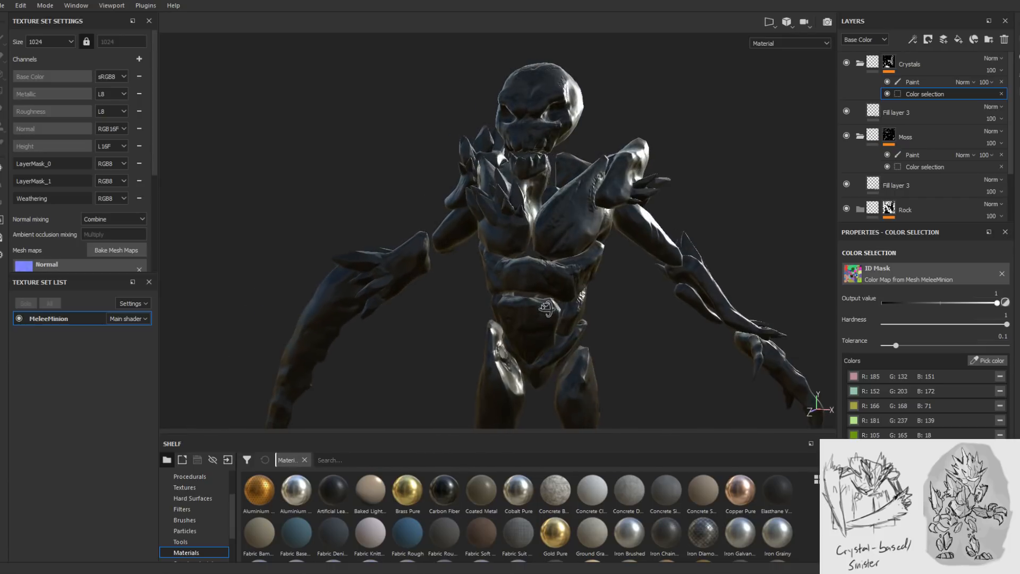
alt+middle_drag(578, 275, 561, 259)
alt+drag(561, 260, 595, 277)
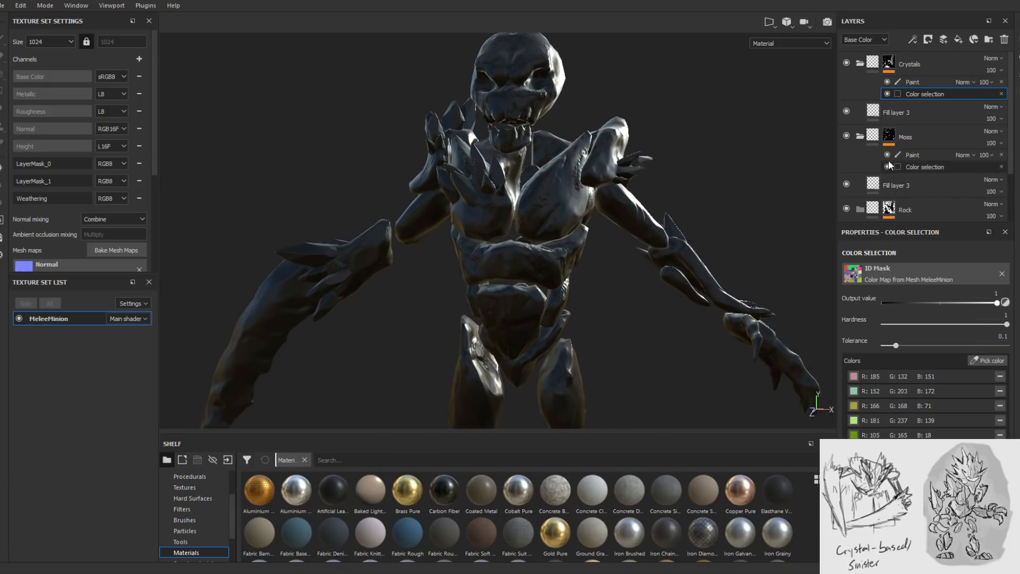
- Set the base color of Fill layer 1 to a neutral grey so the sculpted forms are readable
scroll(892, 170, down, 3)
click(885, 183)
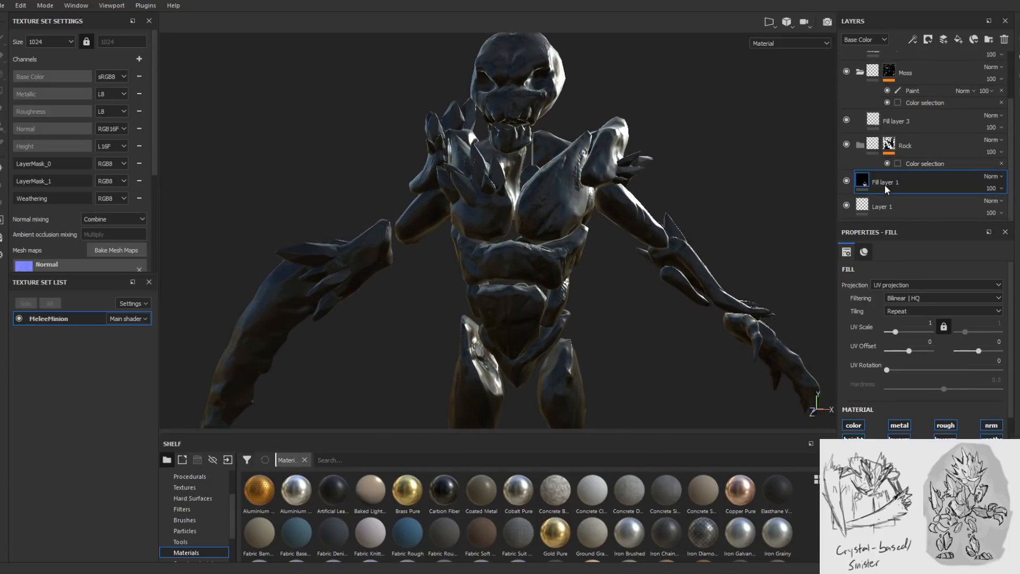
scroll(915, 420, down, 3)
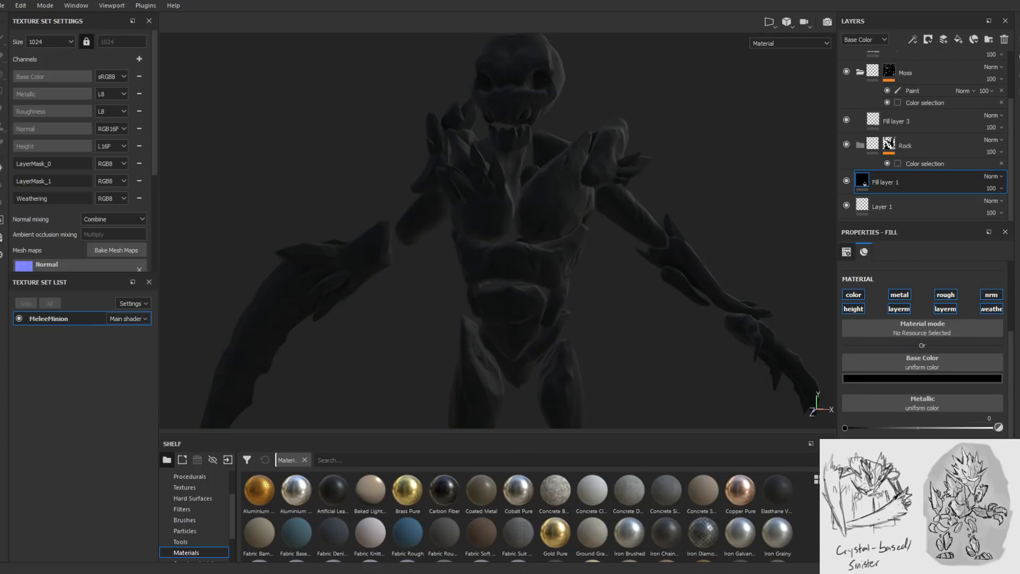
click(913, 378)
drag(889, 471, 885, 448)
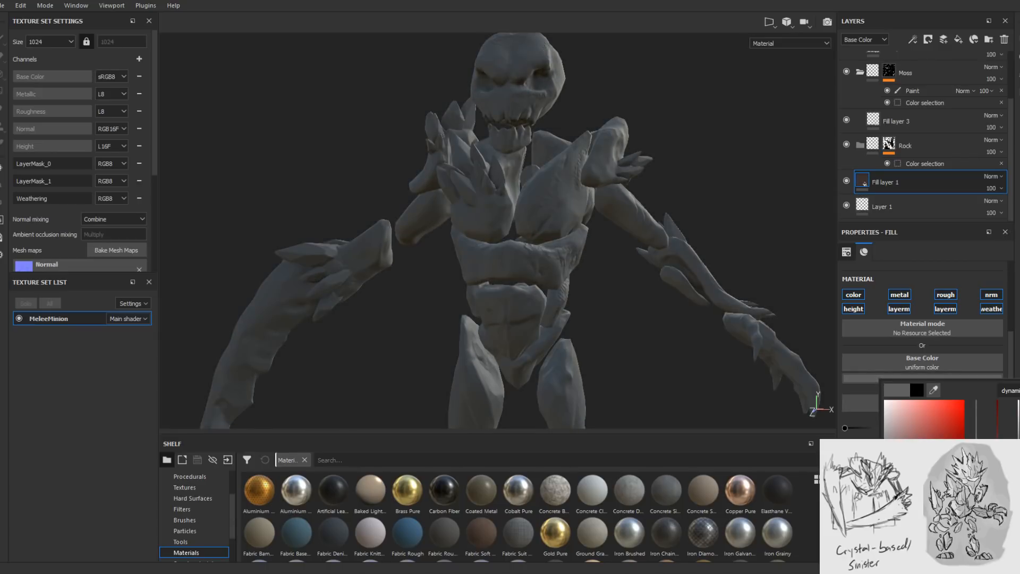
- Collapse the Moss folder and extend the layer list to fit the whole stack
alt+drag(706, 326, 545, 242)
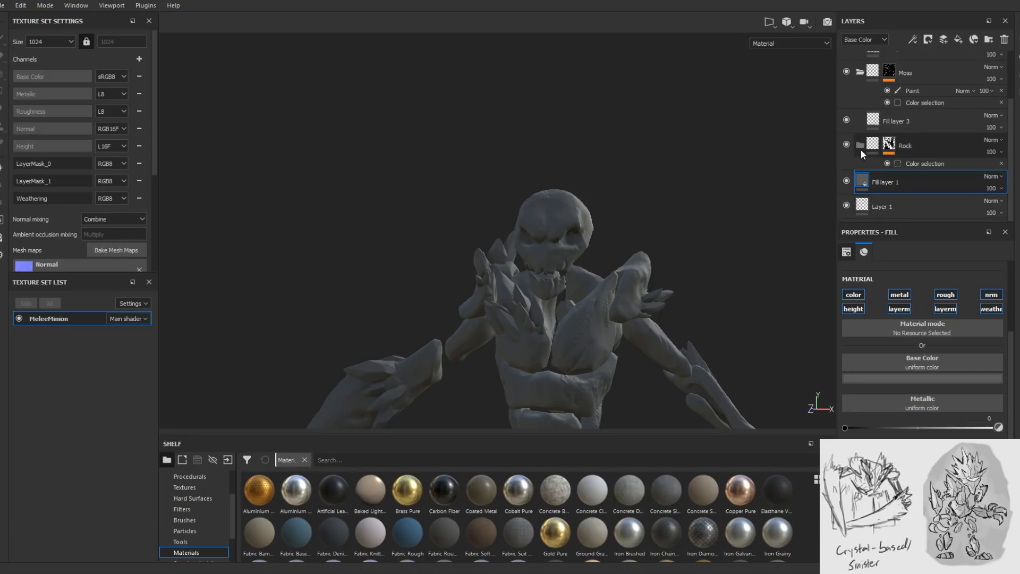
scroll(866, 181, up, 3)
alt+drag(725, 223, 617, 298)
alt+middle_drag(616, 298, 613, 171)
alt+right_drag(613, 172, 691, 181)
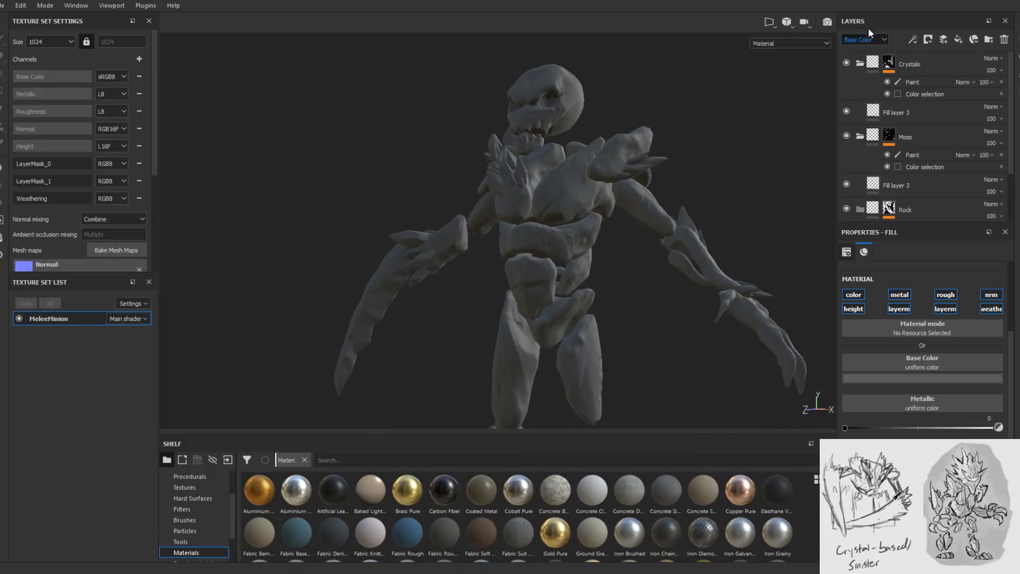
click(859, 140)
scroll(872, 178, down, 1)
scroll(886, 196, up, 1)
drag(894, 225, 893, 298)
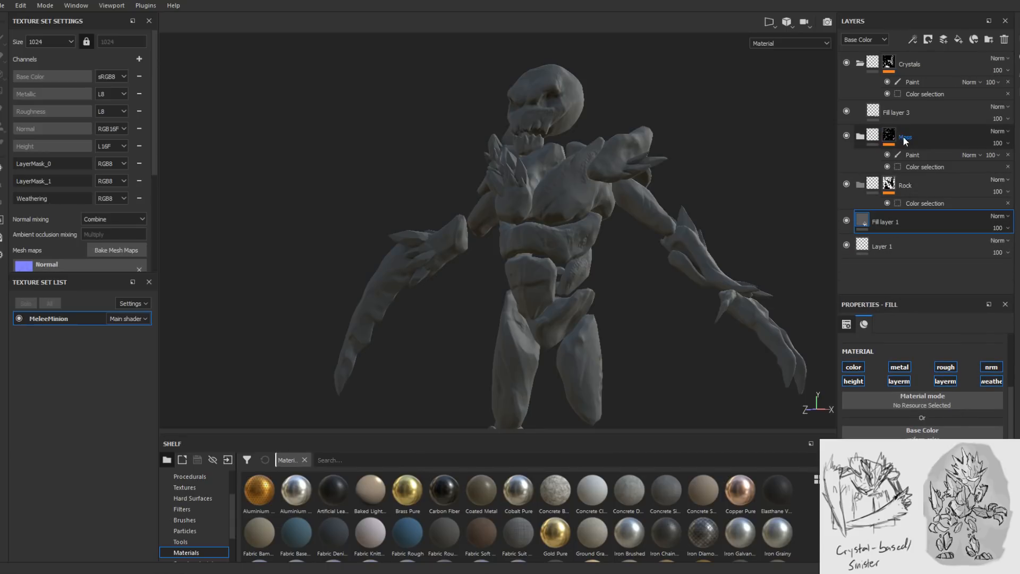
- Examine the grey minion's rock and crystal forms from the front and sides, both close up and from farther away
alt+drag(775, 159, 760, 185)
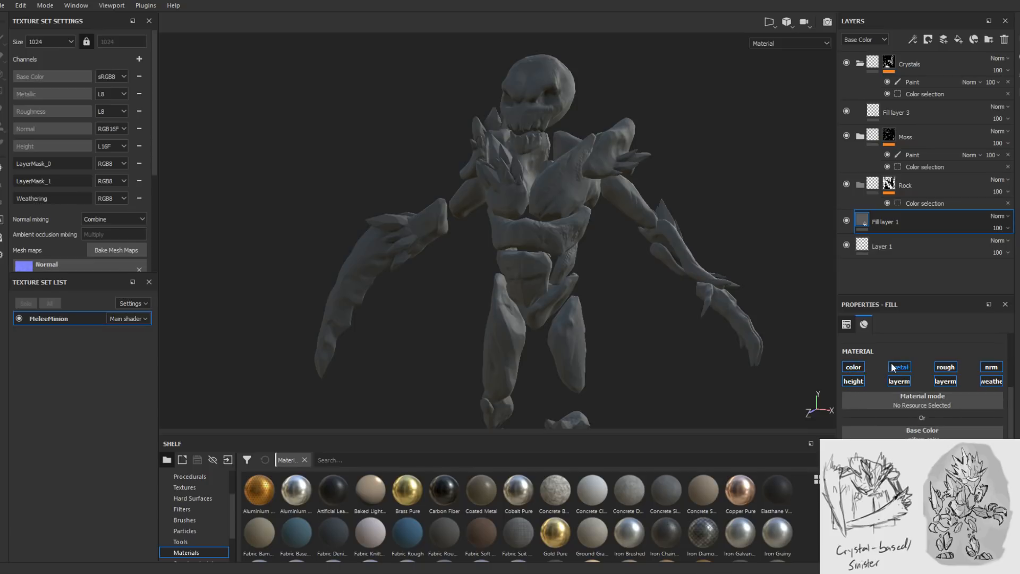
mouse_move(691, 250)
alt+mouse_down()
mouse_move(626, 255)
mouse_move(641, 251)
alt+mouse_up()
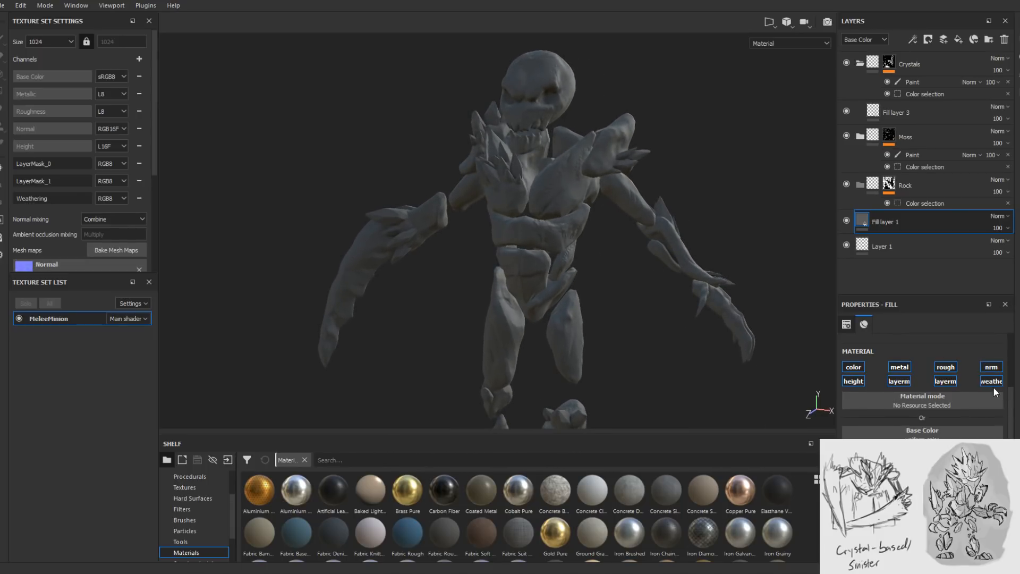
alt+drag(547, 198, 592, 312)
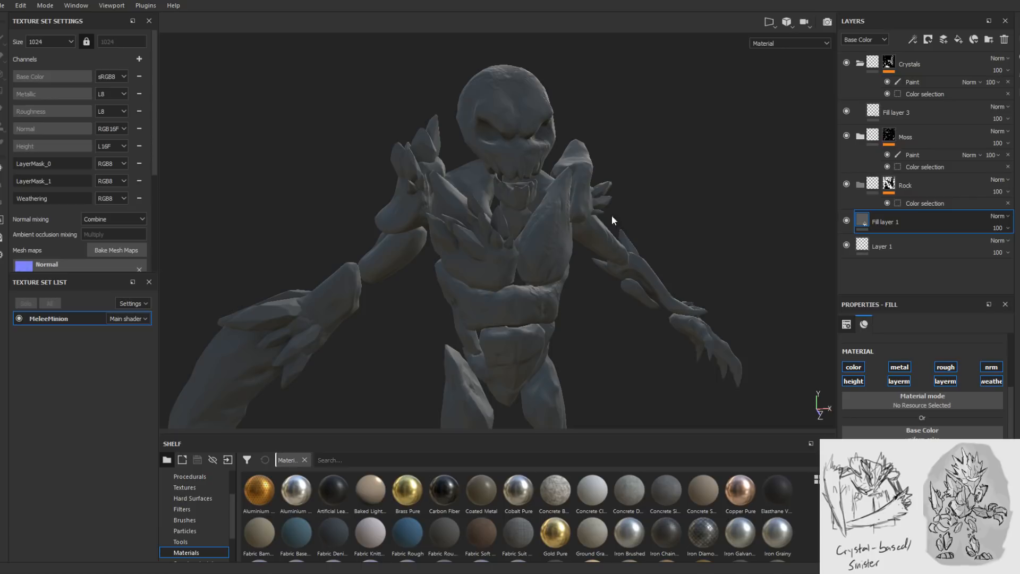
alt+drag(654, 212, 630, 246)
alt+drag(579, 208, 585, 350)
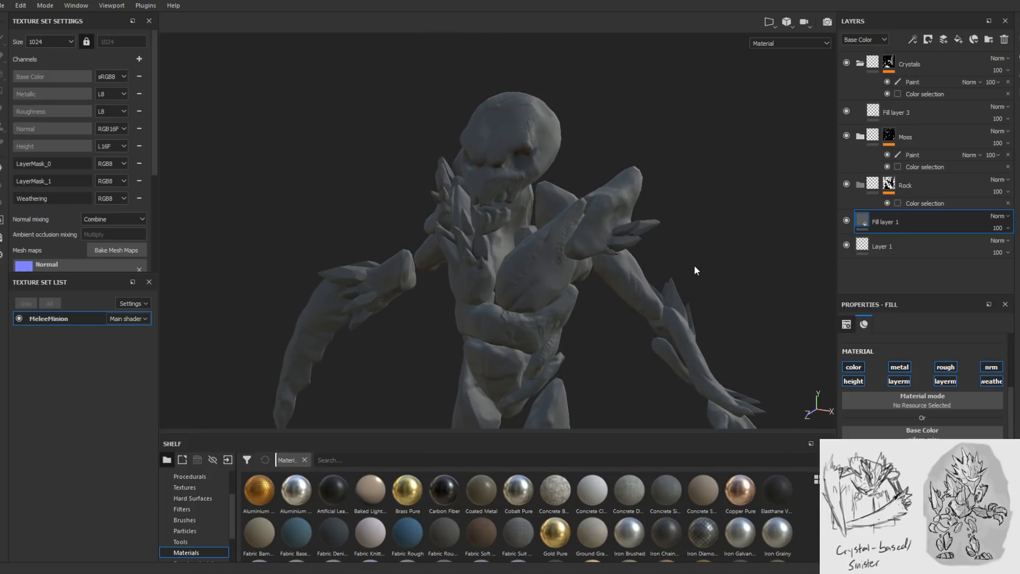
alt+drag(695, 246, 575, 273)
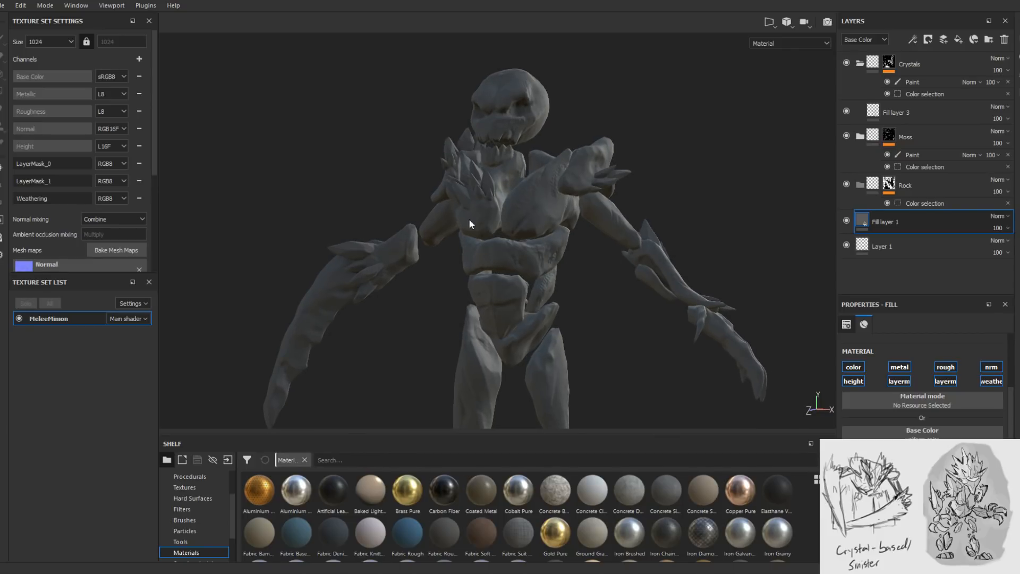
alt+drag(657, 166, 638, 197)
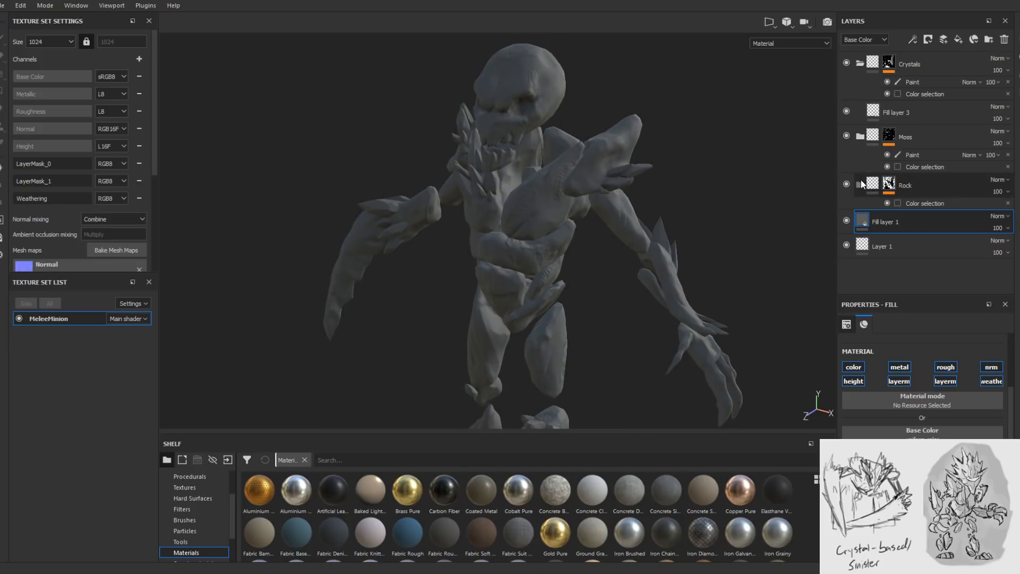
mouse_move(869, 184)
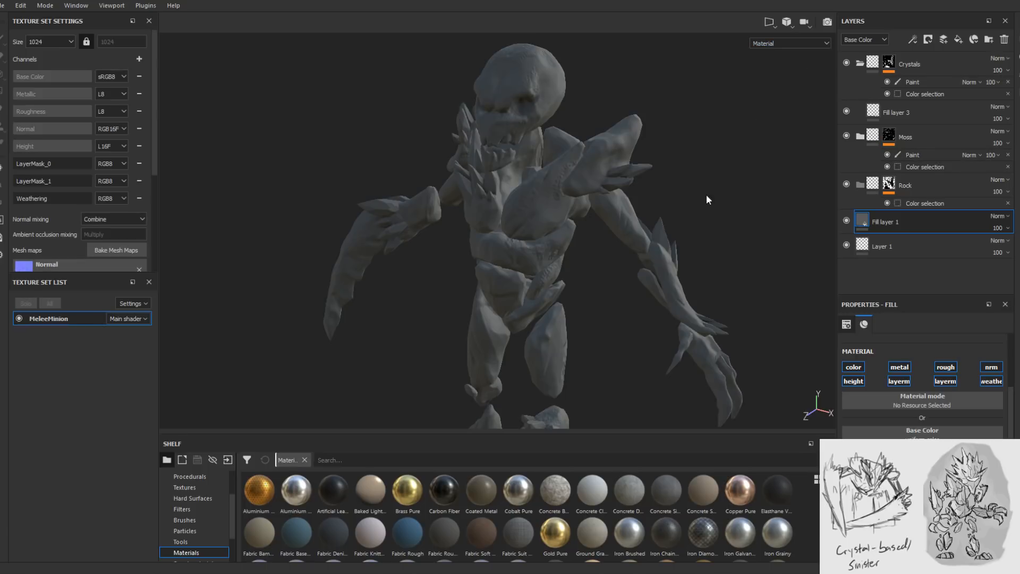
alt+drag(708, 184, 751, 171)
alt+right_drag(718, 242, 711, 218)
alt+middle_drag(711, 218, 690, 181)
alt+right_drag(690, 181, 670, 223)
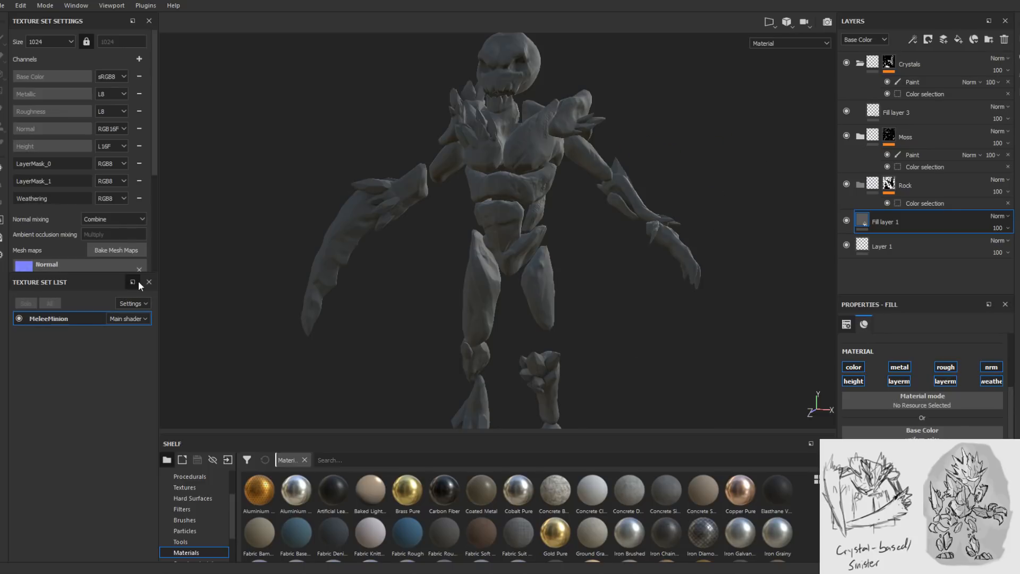
- Expand the mesh map list, view the ID baker parameters in the baking settings, and leave without baking
drag(75, 275, 92, 429)
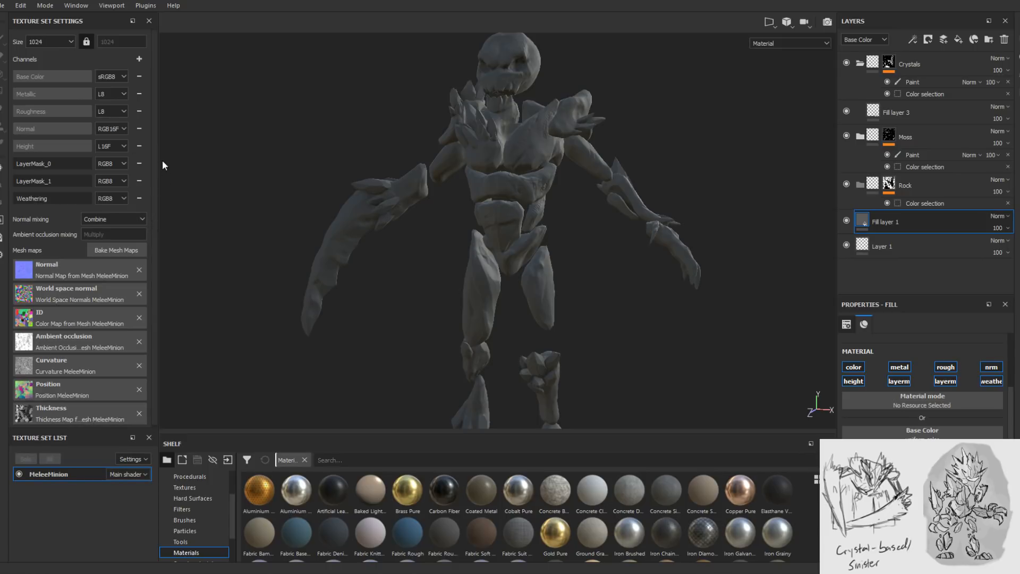
click(123, 253)
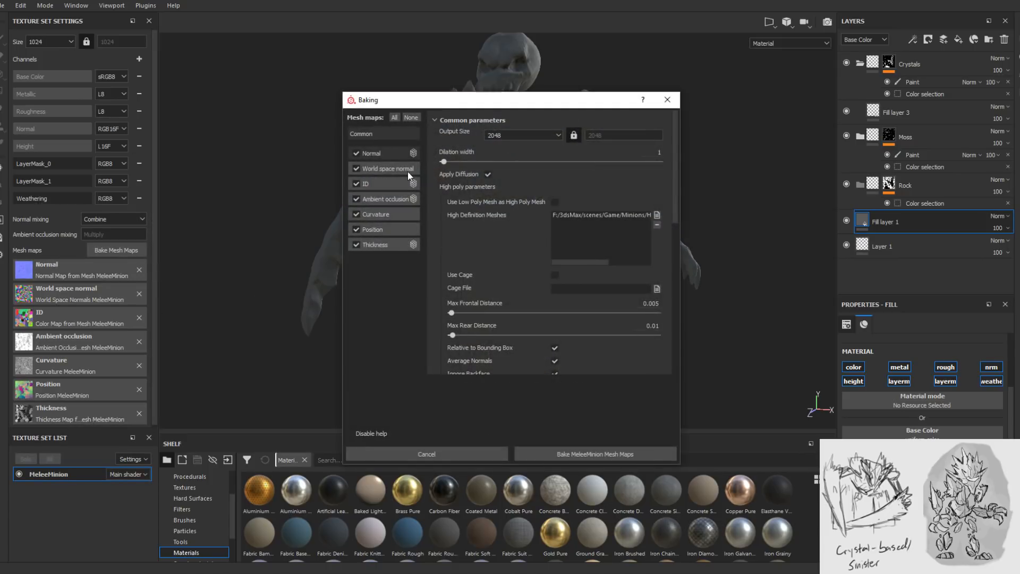
click(379, 183)
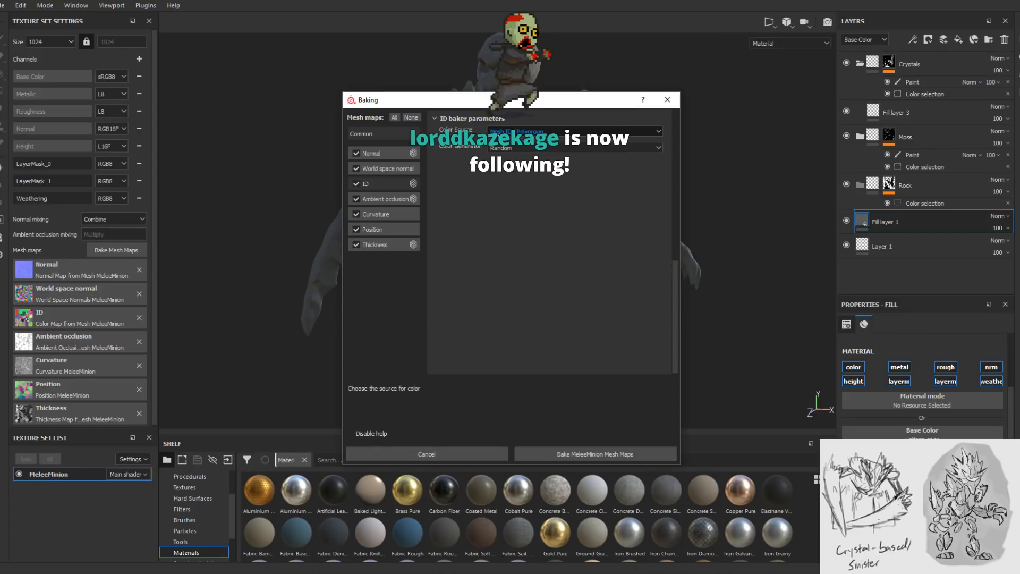
click(667, 100)
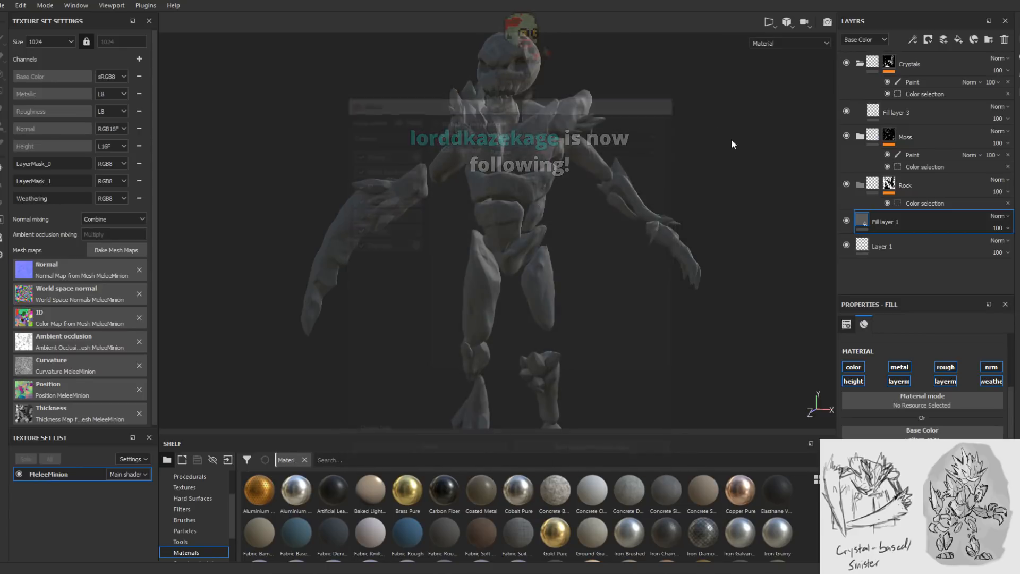
- Open the Color selection on the Rock folder's mask and look through its picked ID colors
click(918, 204)
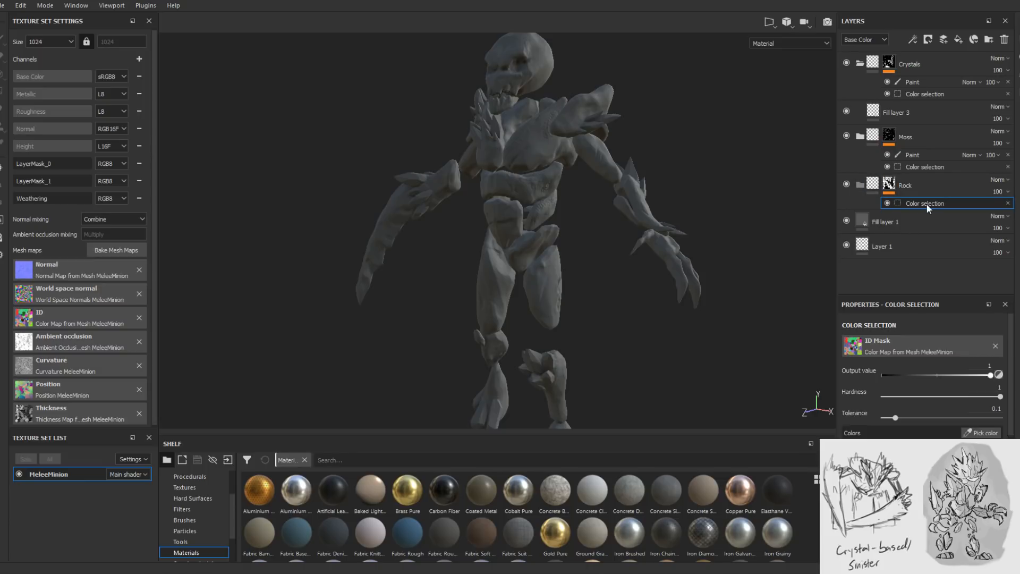
scroll(925, 372, down, 2)
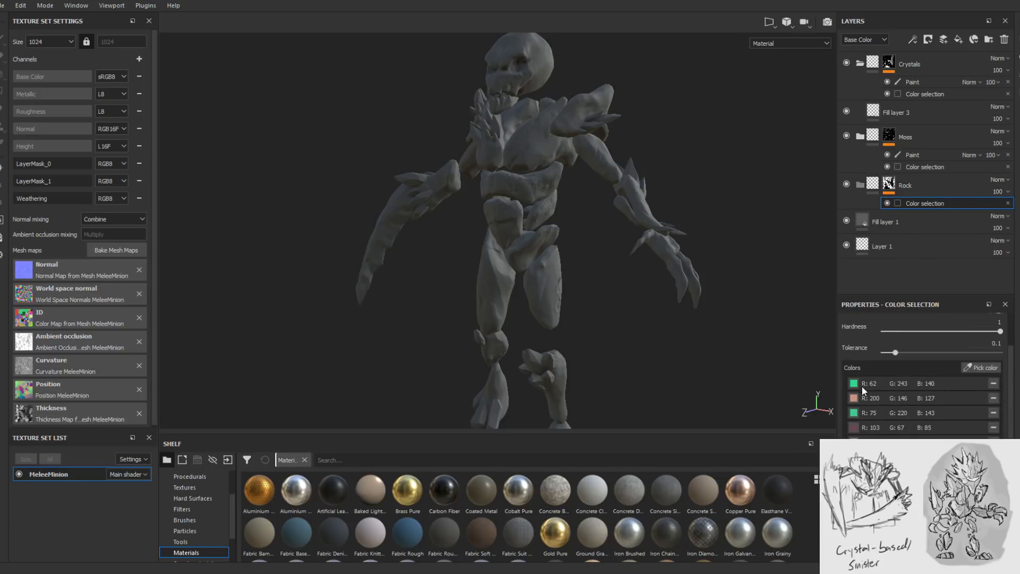
scroll(862, 386, down, 1)
scroll(858, 413, up, 3)
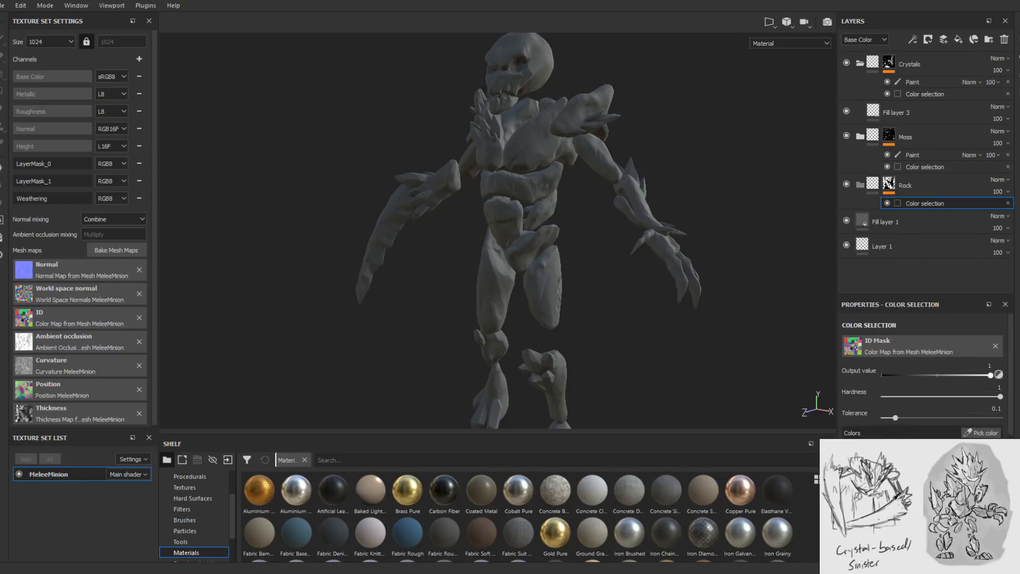
- Add the purple hip piece's ID color to the Rock folder's color selection mask
click(982, 432)
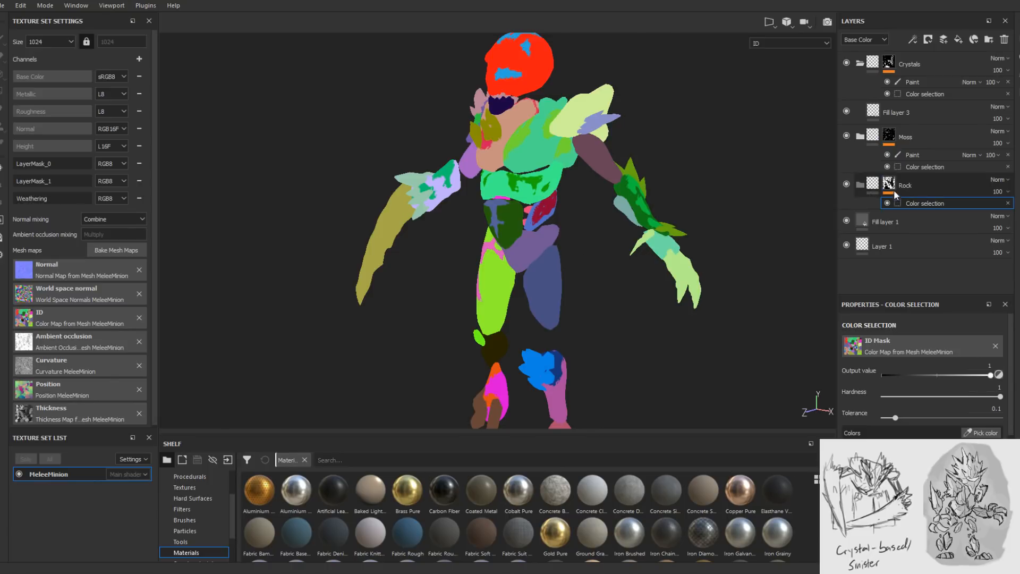
click(526, 251)
alt+middle_drag(576, 270, 564, 250)
alt+right_drag(564, 250, 833, 200)
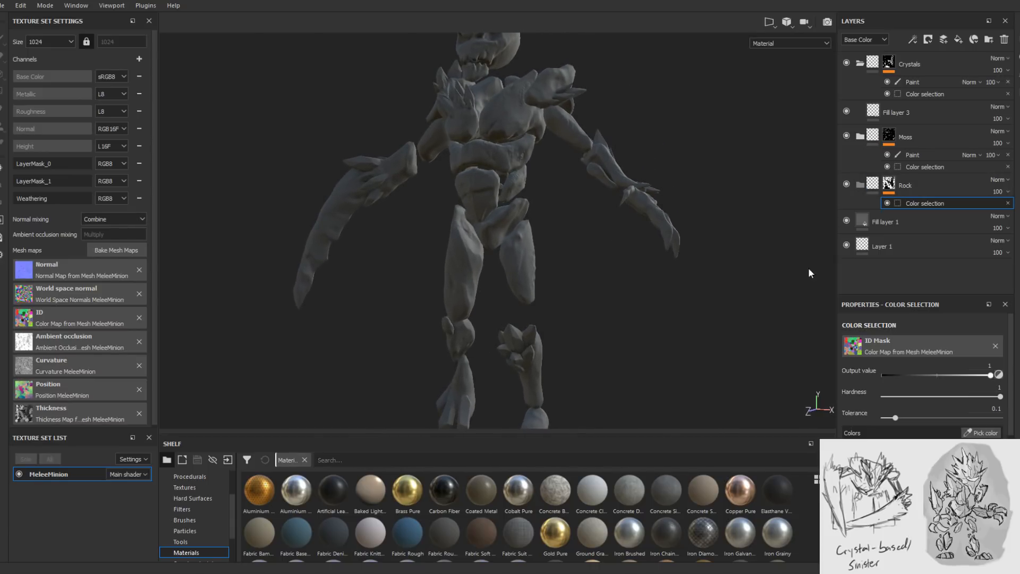
- Add the Concrete Clean material as a fill layer inside the Rock folder
drag(595, 496, 886, 189)
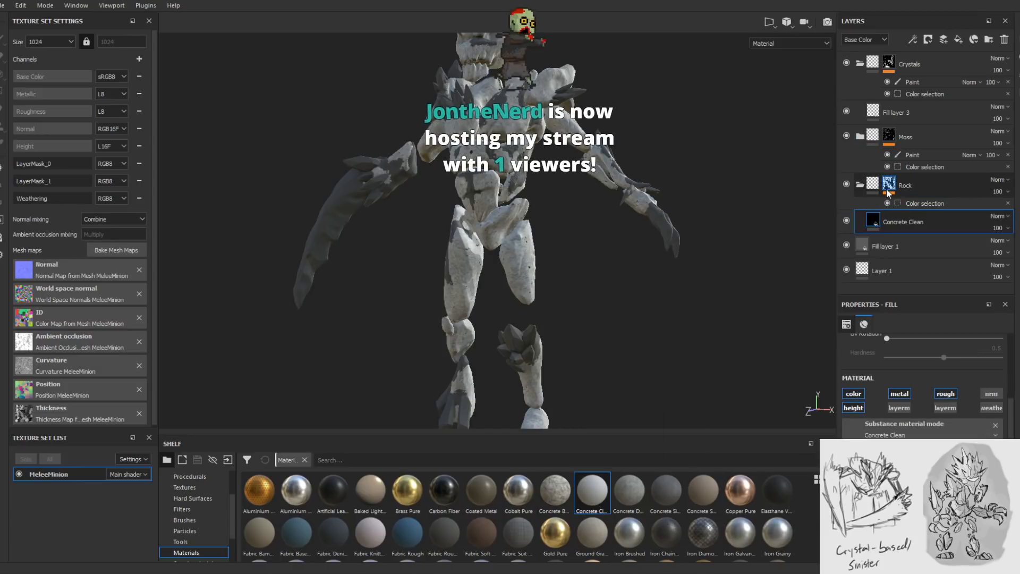
alt+drag(624, 298, 585, 228)
scroll(510, 239, up, 3)
scroll(587, 328, up, 2)
- Add the Rust Fine material as a fill layer inside the Moss folder
scroll(599, 275, down, 2)
scroll(569, 502, down, 5)
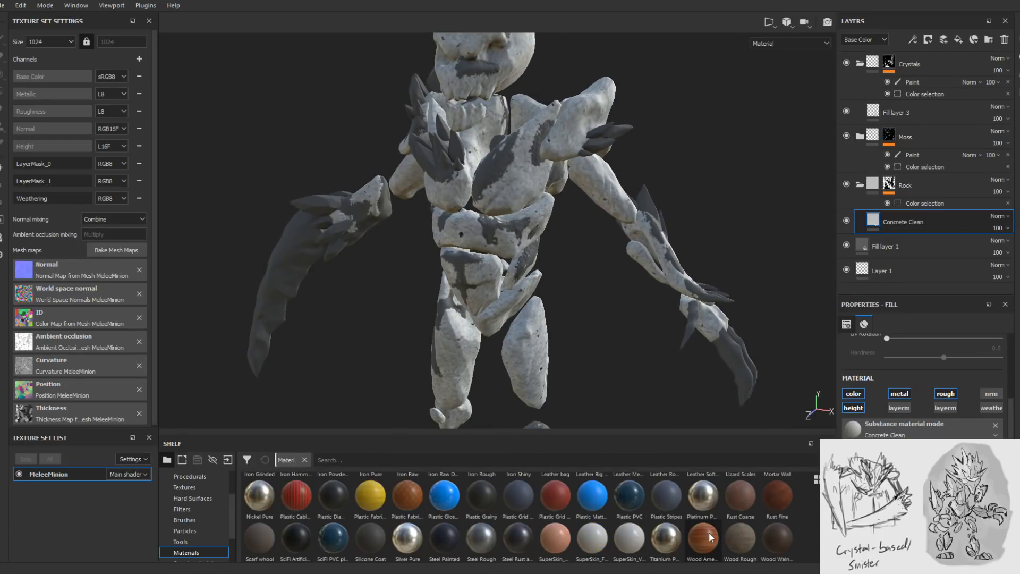
drag(777, 499, 923, 137)
alt+drag(551, 277, 571, 260)
mouse_move(529, 224)
alt+mouse_down()
mouse_move(603, 229)
mouse_move(531, 234)
alt+mouse_up()
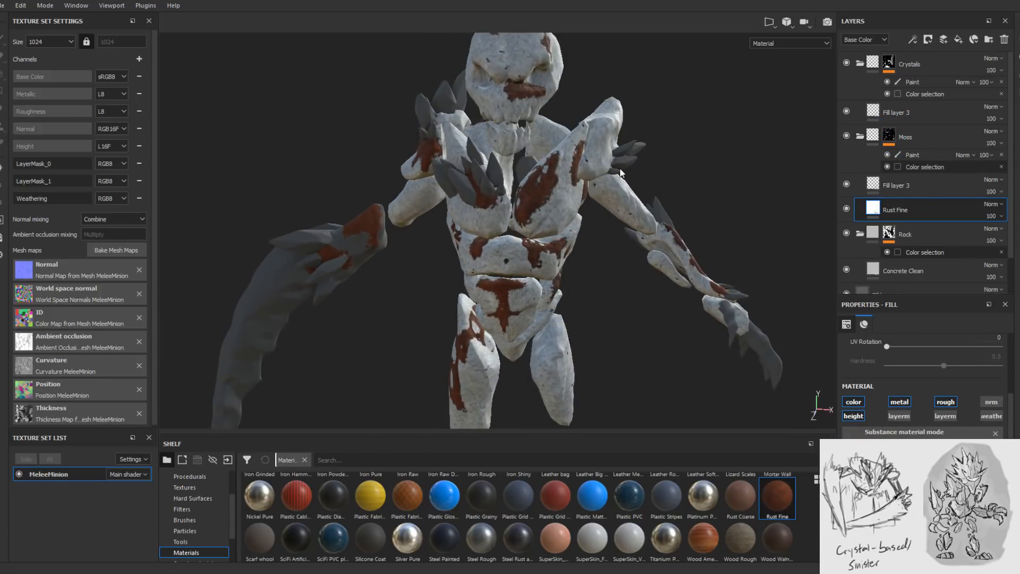
- Examine how the concrete and rust materials cover the minion's head, torso, arms and legs from several angles
alt+drag(605, 199, 562, 185)
alt+middle_drag(578, 211, 580, 301)
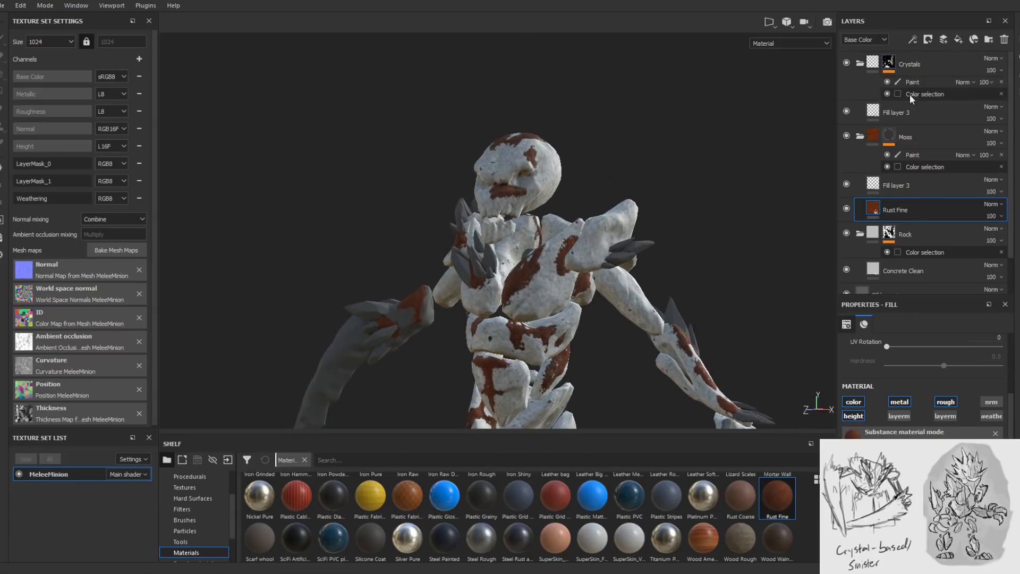
mouse_move(668, 292)
alt+right_down()
mouse_move(689, 288)
mouse_move(659, 292)
alt+right_up()
alt+middle_drag(659, 291, 651, 178)
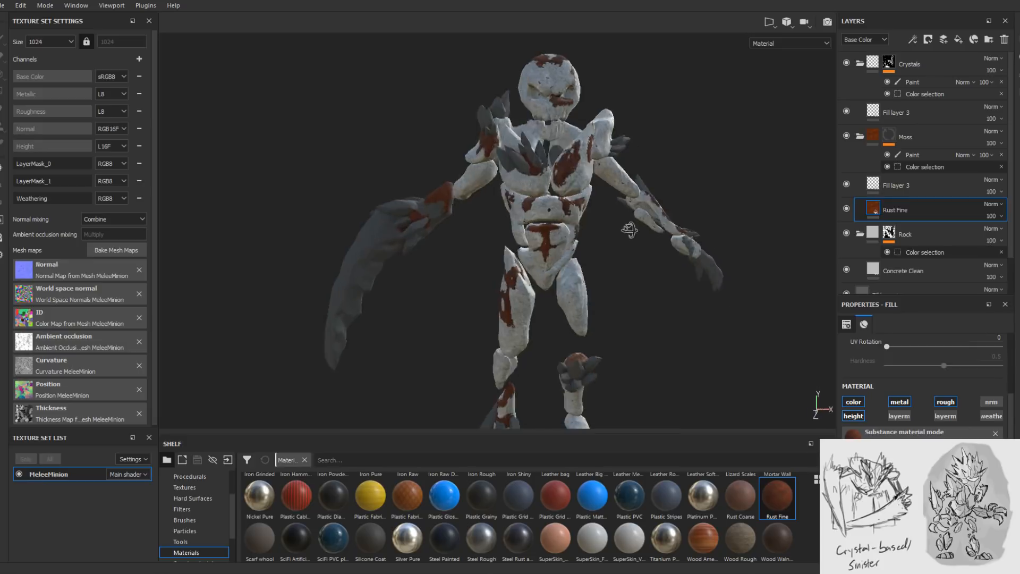
alt+drag(638, 212, 697, 231)
alt+drag(639, 214, 539, 248)
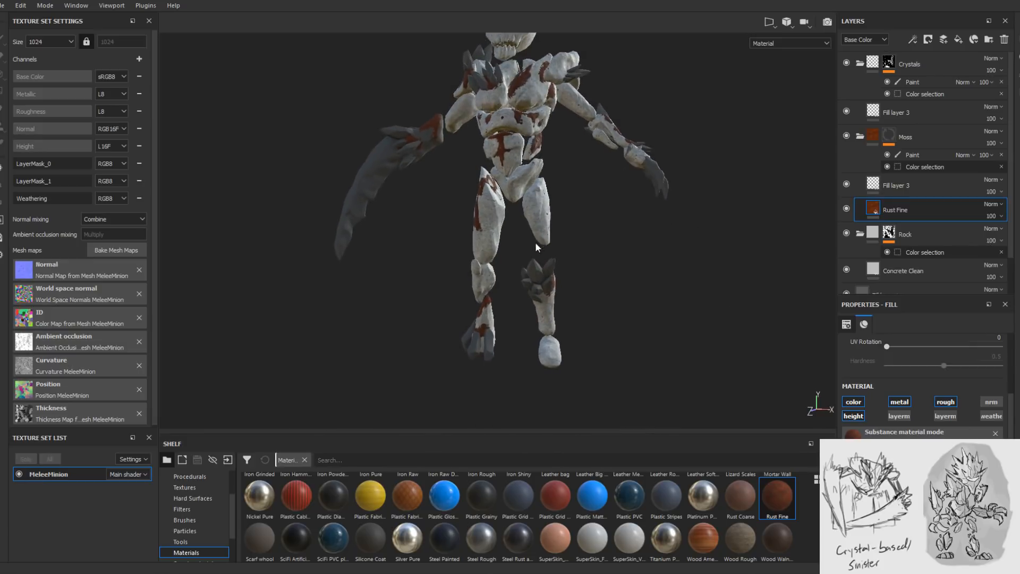
alt+drag(597, 230, 550, 215)
alt+middle_drag(549, 211, 546, 250)
alt+right_drag(546, 251, 597, 283)
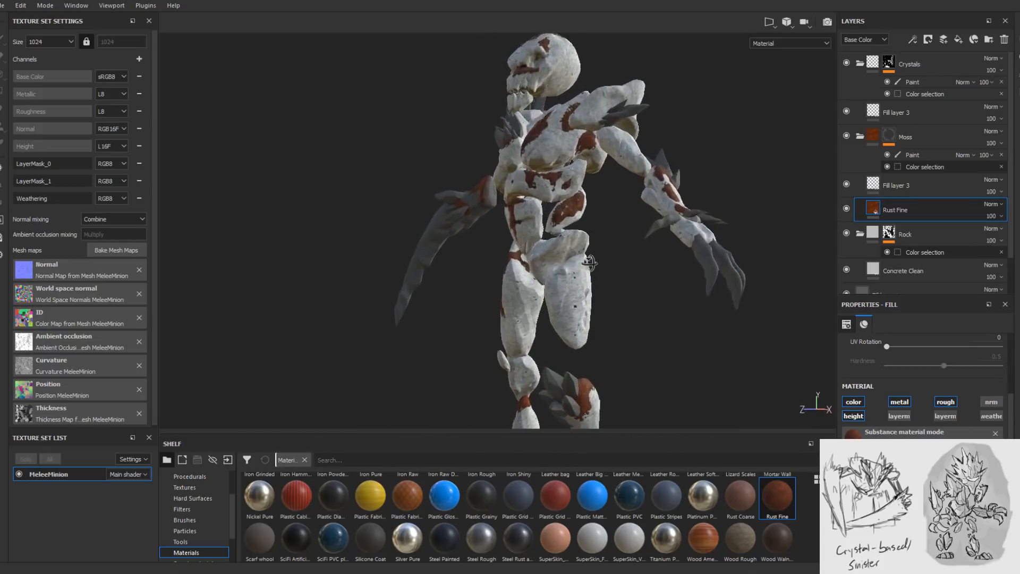
alt+drag(570, 258, 643, 227)
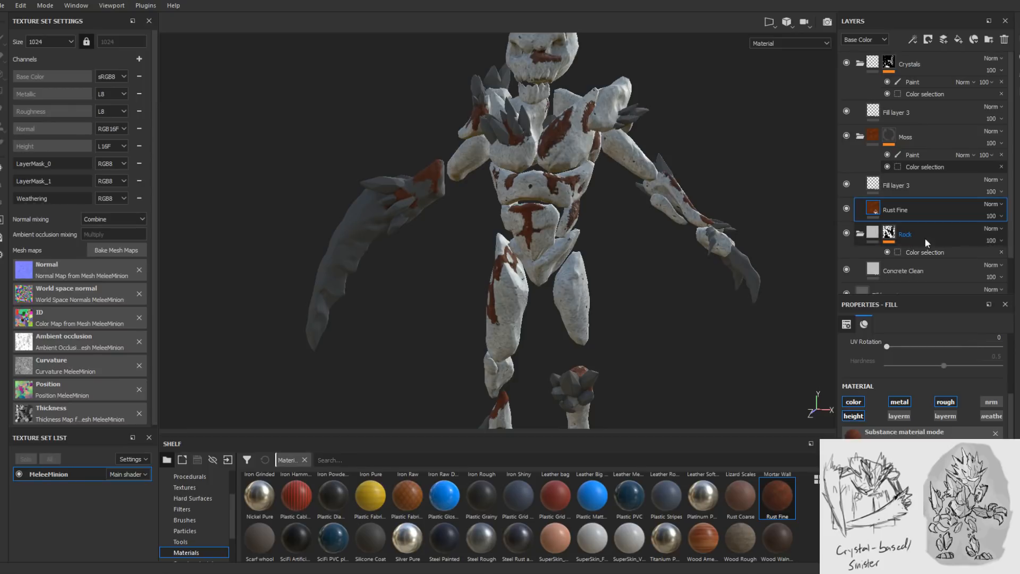
- Add the lavender ID color on the blade arm's forearm to the Rock folder's color selection mask
click(914, 253)
click(985, 432)
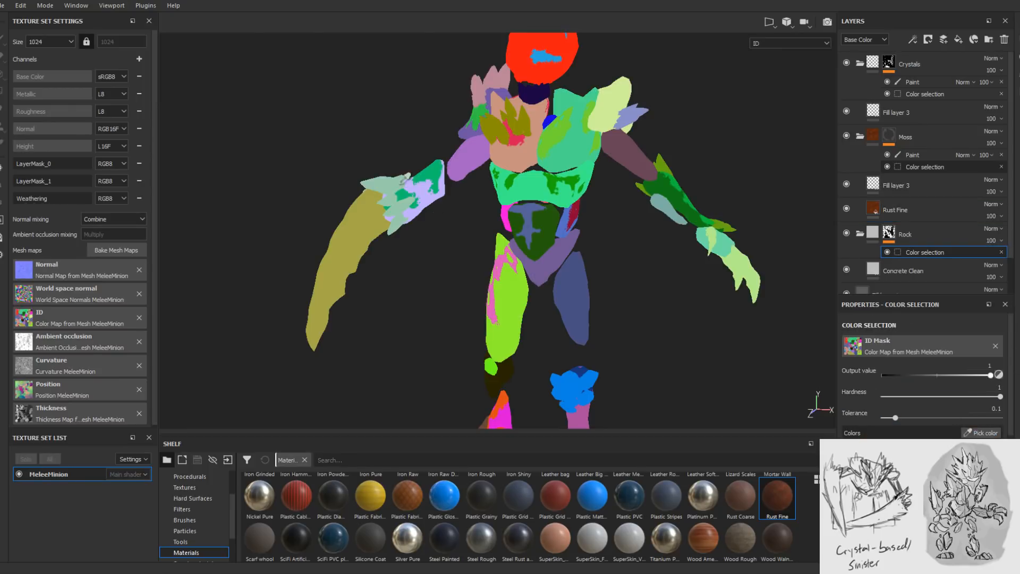
click(428, 203)
alt+drag(429, 267, 524, 237)
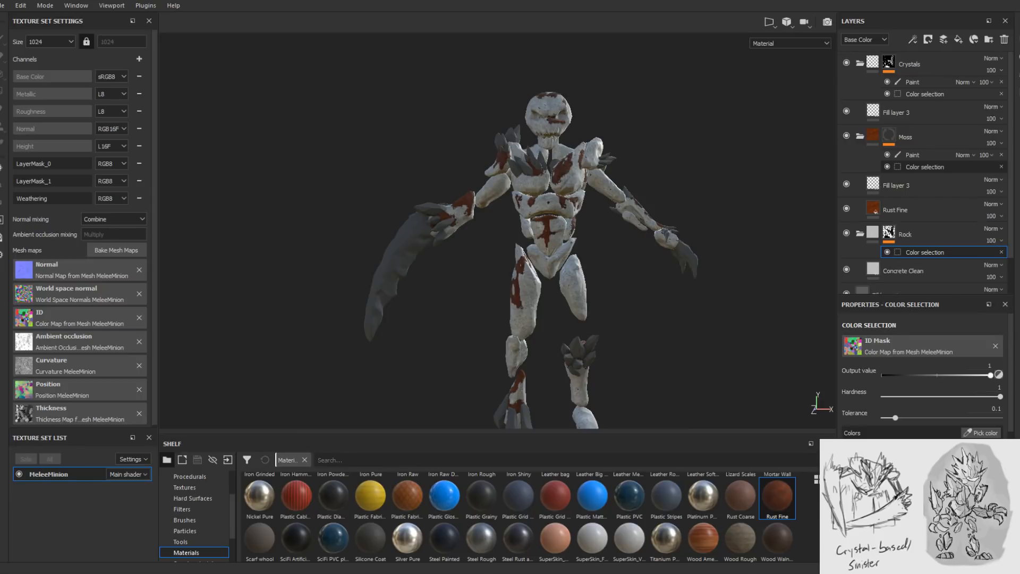
- Create a folder named Weathering above the Concrete Clean layer inside the Rock folder
scroll(1008, 283, down, 1)
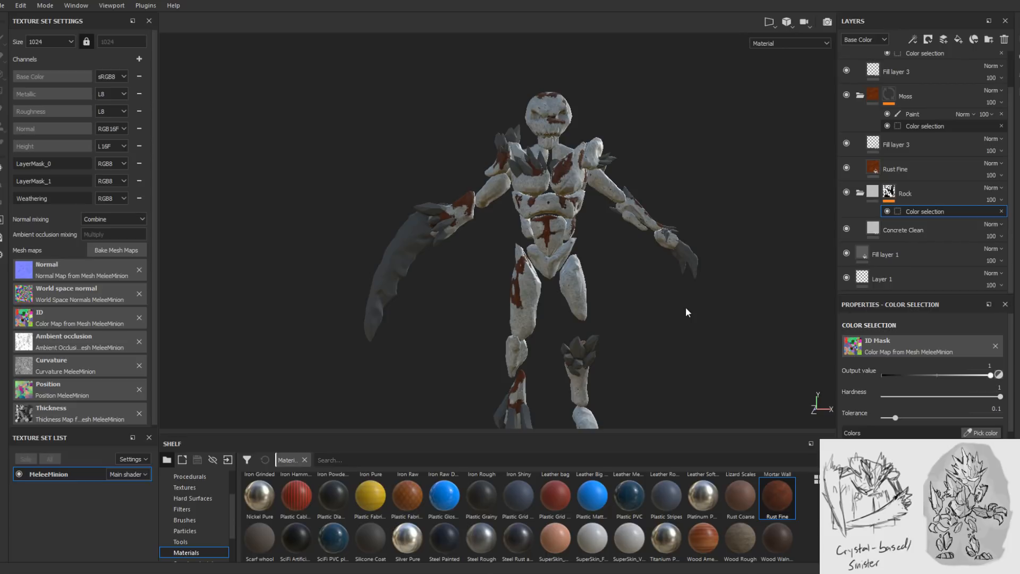
click(916, 238)
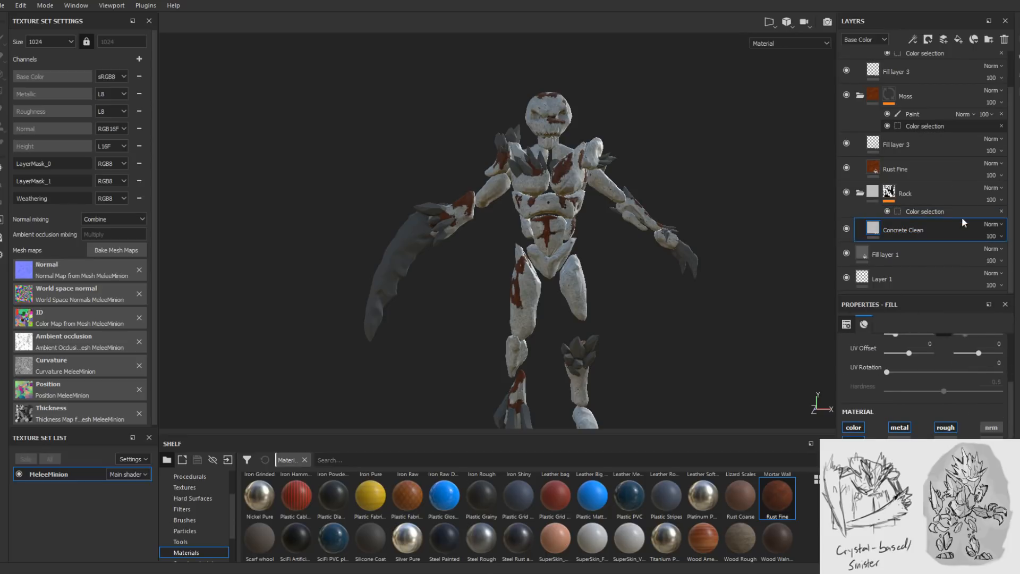
click(989, 39)
double_click(913, 231)
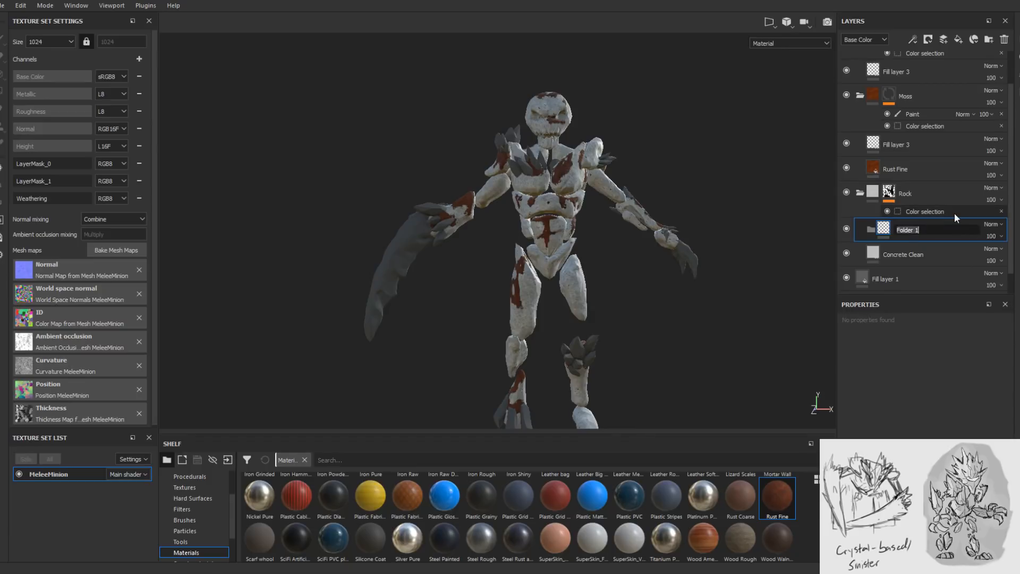
text(Weathering)
key(Return)
- Display the LayerMask_0 channel on the minion and examine its mask regions from several angles
alt+drag(726, 143, 659, 186)
scroll(727, 219, up, 2)
mouse_move(728, 219)
alt+mouse_down()
mouse_move(728, 188)
mouse_move(716, 217)
alt+mouse_up()
key(c)
alt+drag(639, 192, 460, 260)
scroll(589, 285, up, 2)
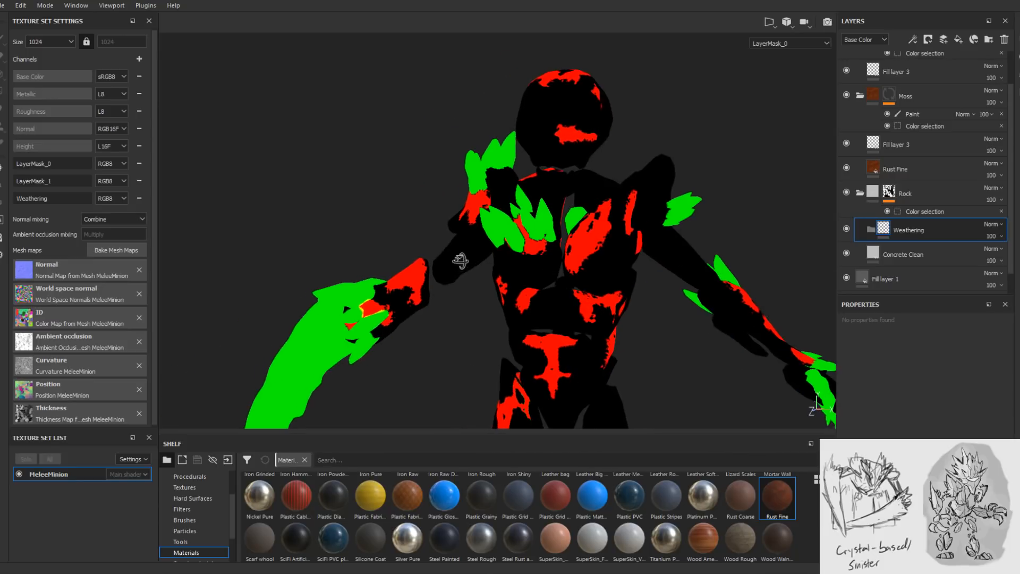
alt+drag(595, 289, 519, 206)
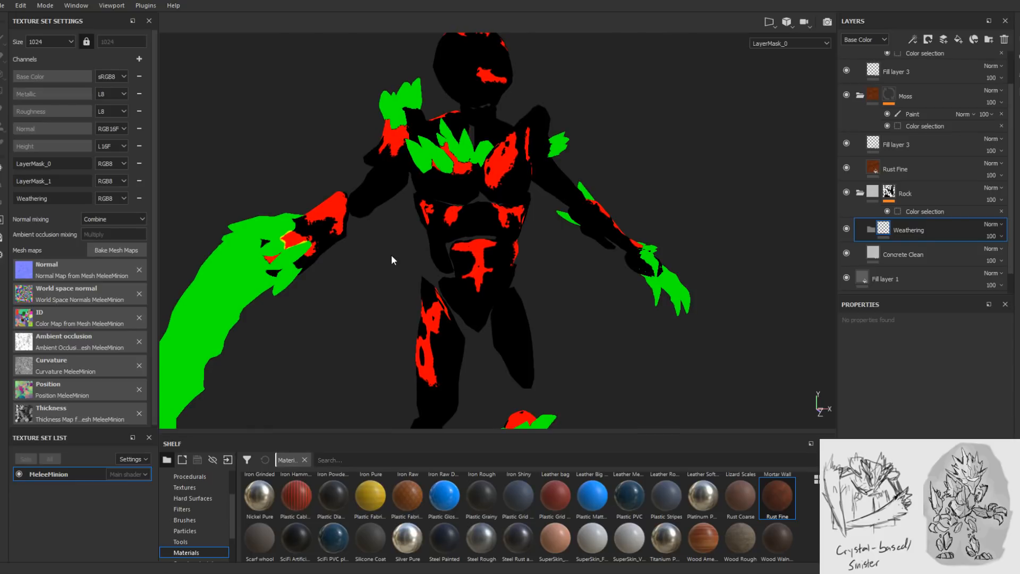
alt+drag(521, 222, 483, 232)
alt+drag(576, 217, 547, 193)
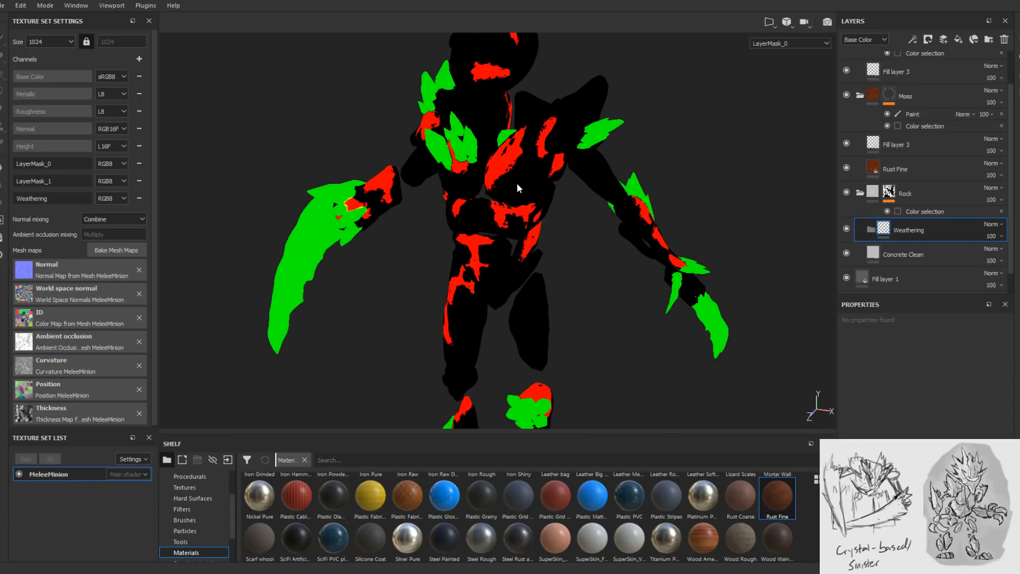
alt+drag(496, 183, 490, 151)
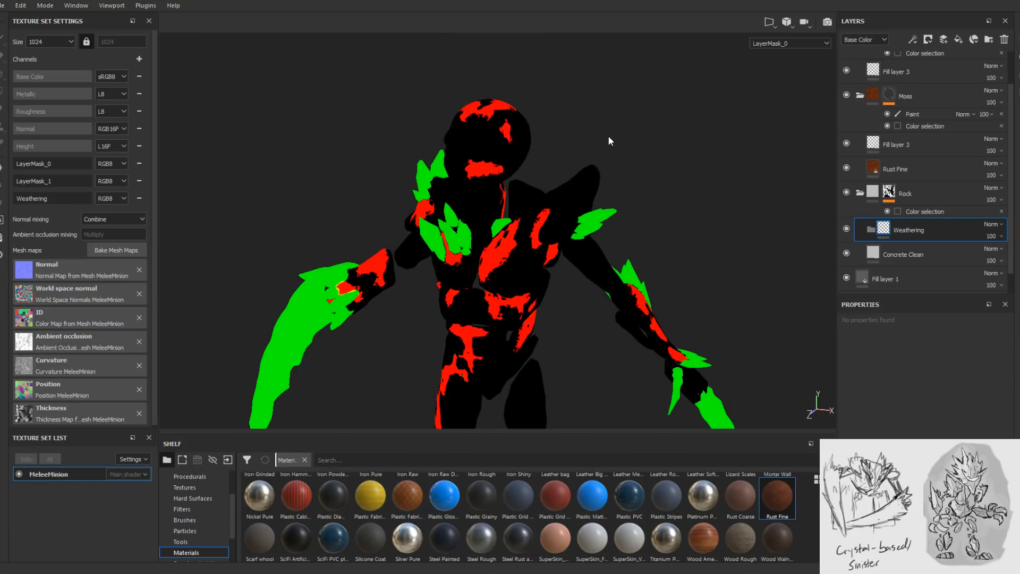
alt+drag(592, 130, 523, 178)
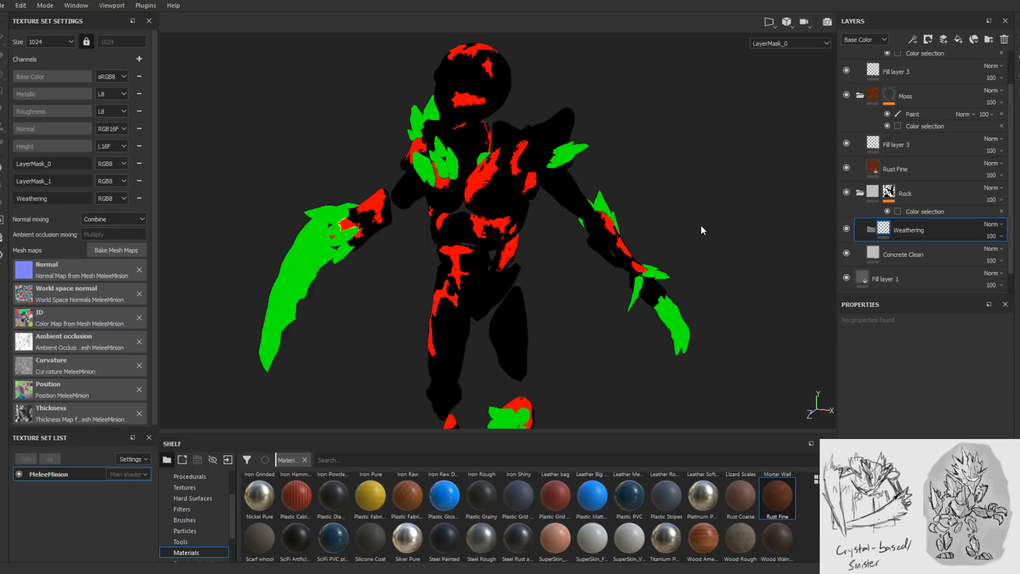
- Inspect the Weathering channel on the minion and return the viewport to the Material display
click(796, 45)
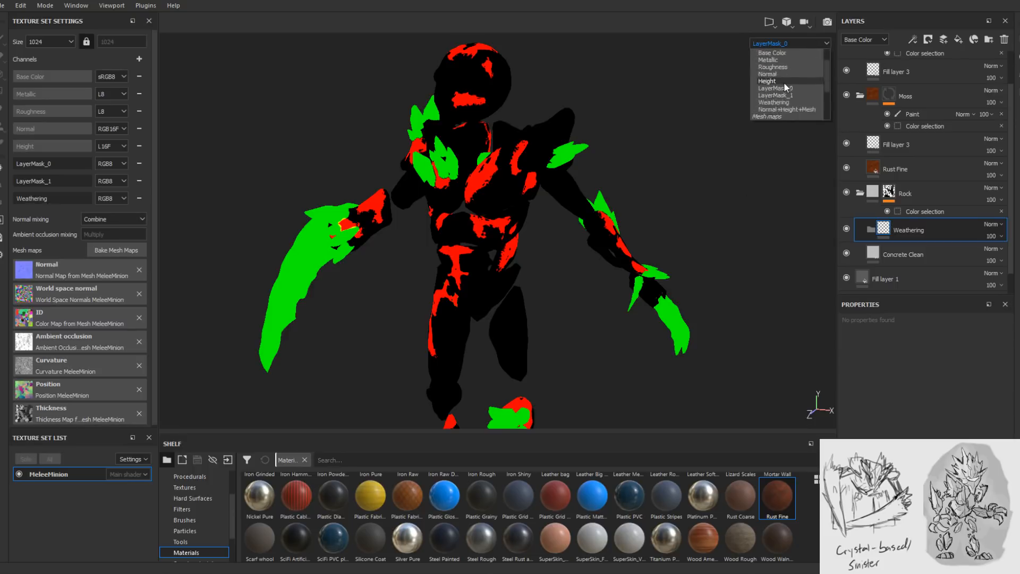
scroll(788, 90, down, 3)
click(790, 86)
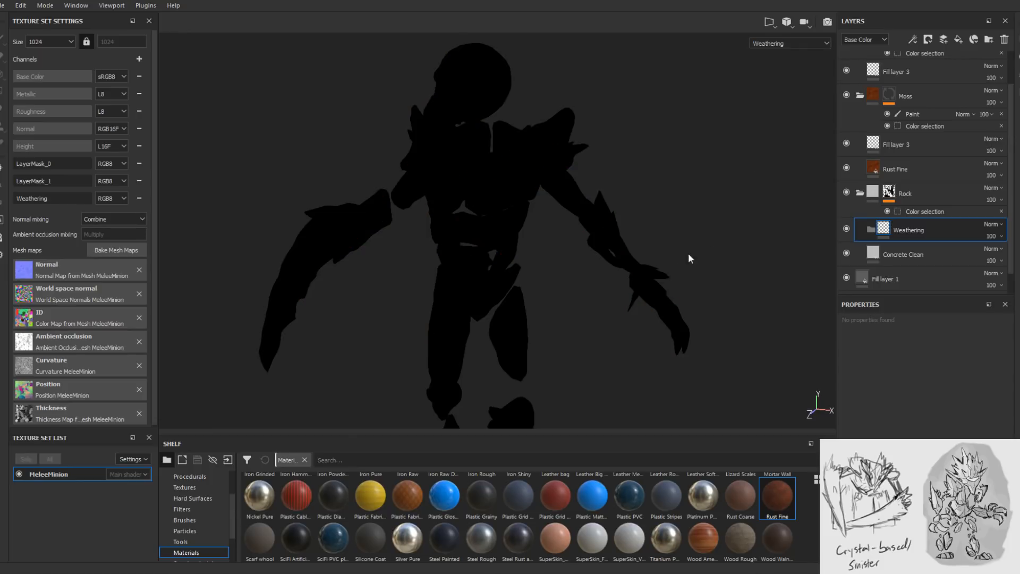
alt+drag(553, 273, 610, 265)
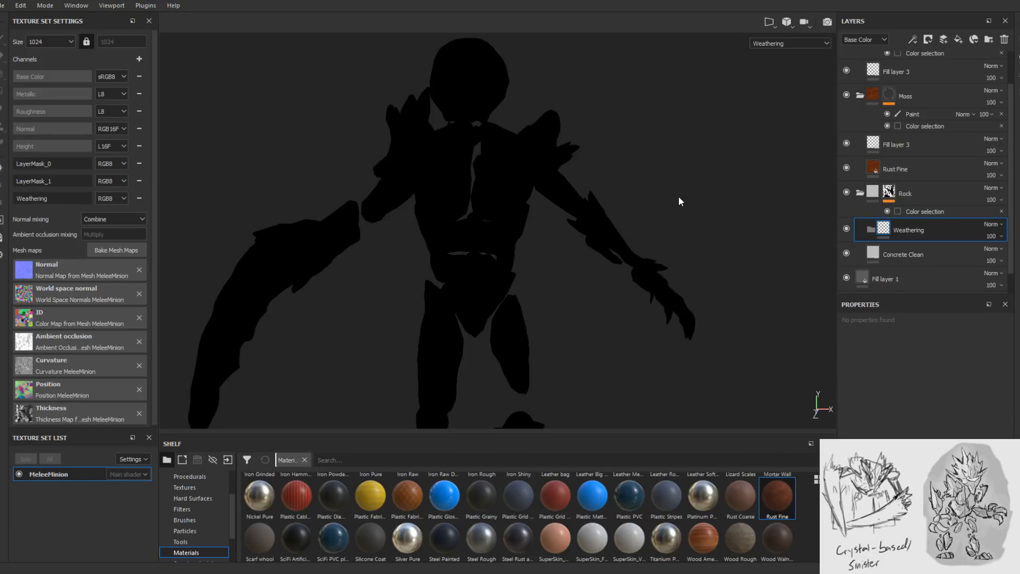
click(813, 44)
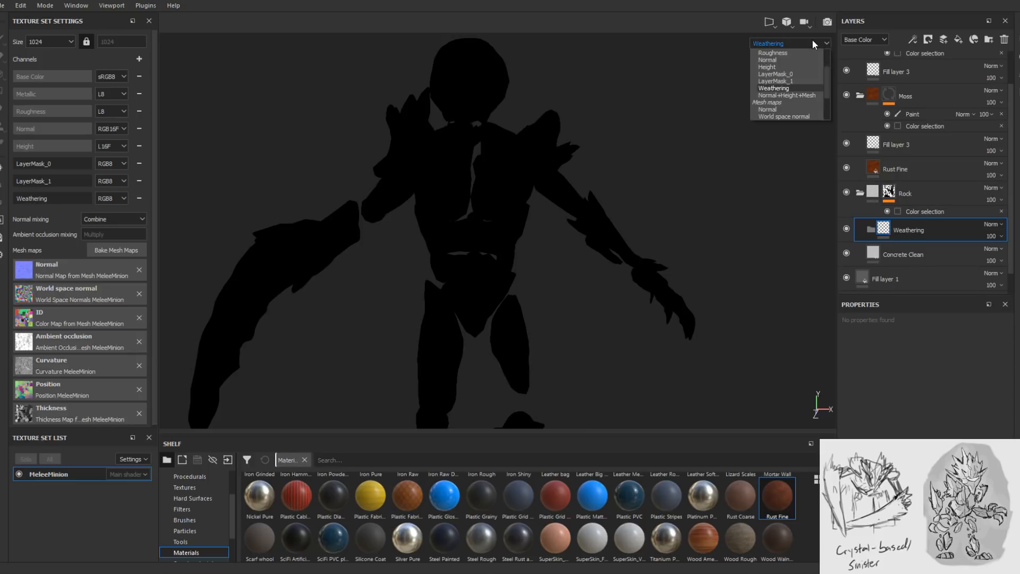
scroll(787, 69, up, 2)
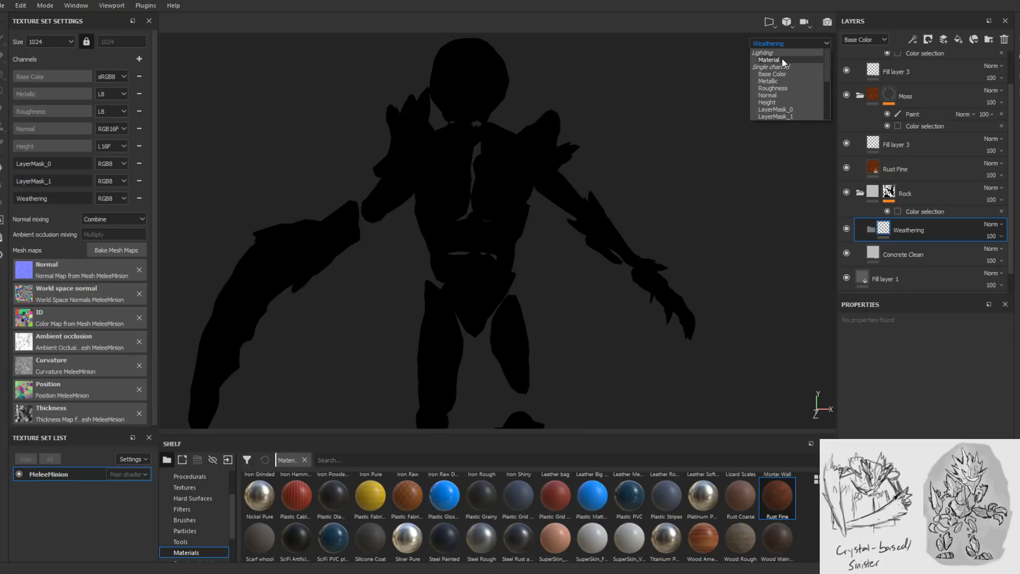
click(783, 59)
alt+drag(636, 321, 580, 286)
- Add the Concrete Smooth material at the base of the Rock folder and move Concrete Clean into the Weathering folder
scroll(687, 489, up, 5)
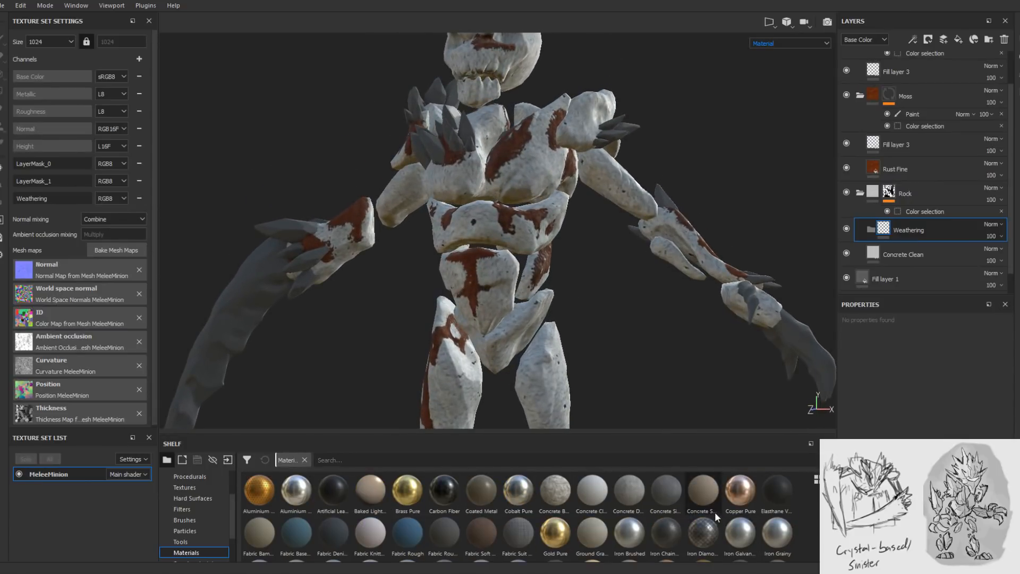
drag(705, 499, 899, 261)
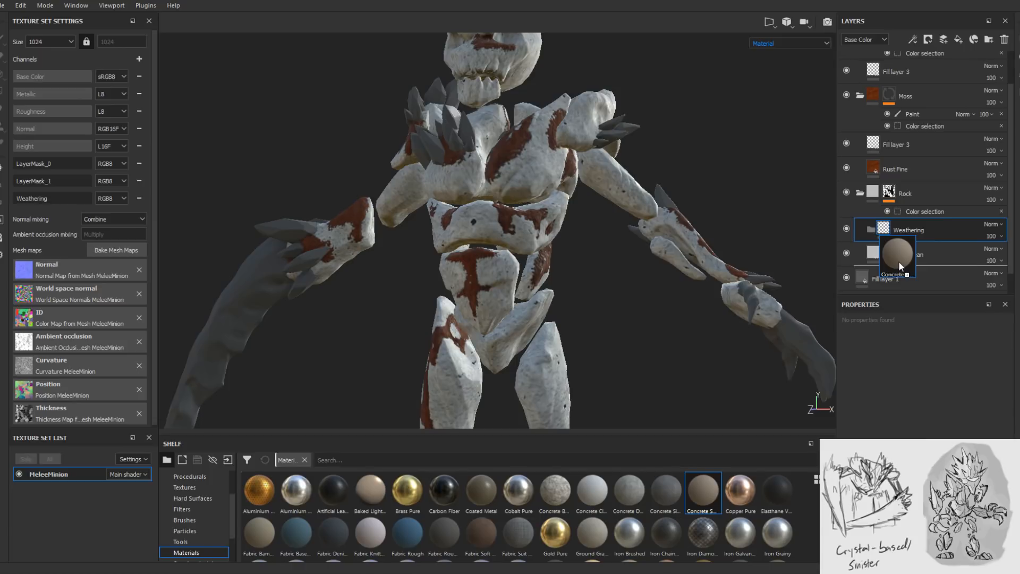
drag(898, 261, 915, 231)
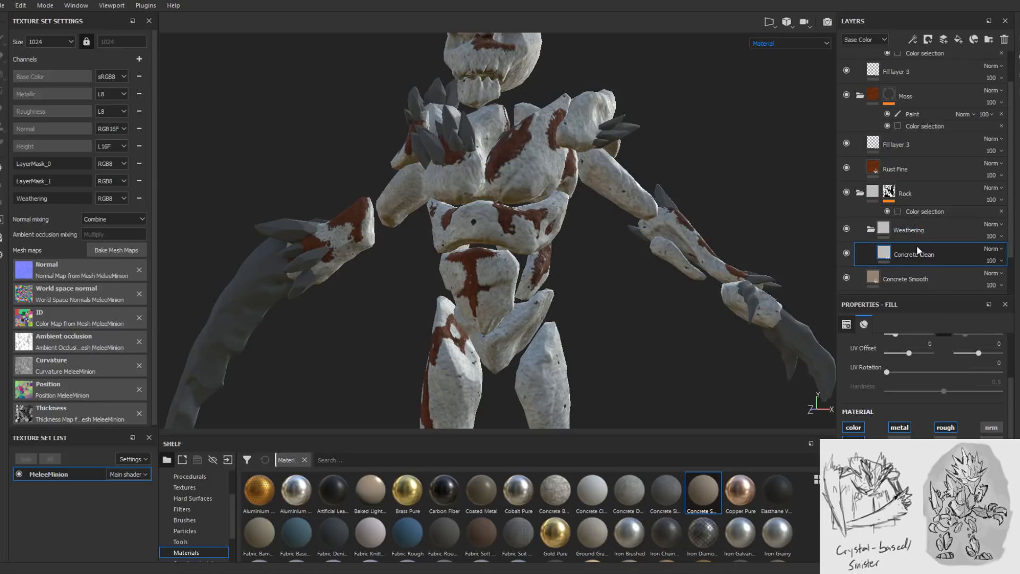
- Create a folder named Grime above the Concrete Clean layer inside the Weathering folder
click(990, 39)
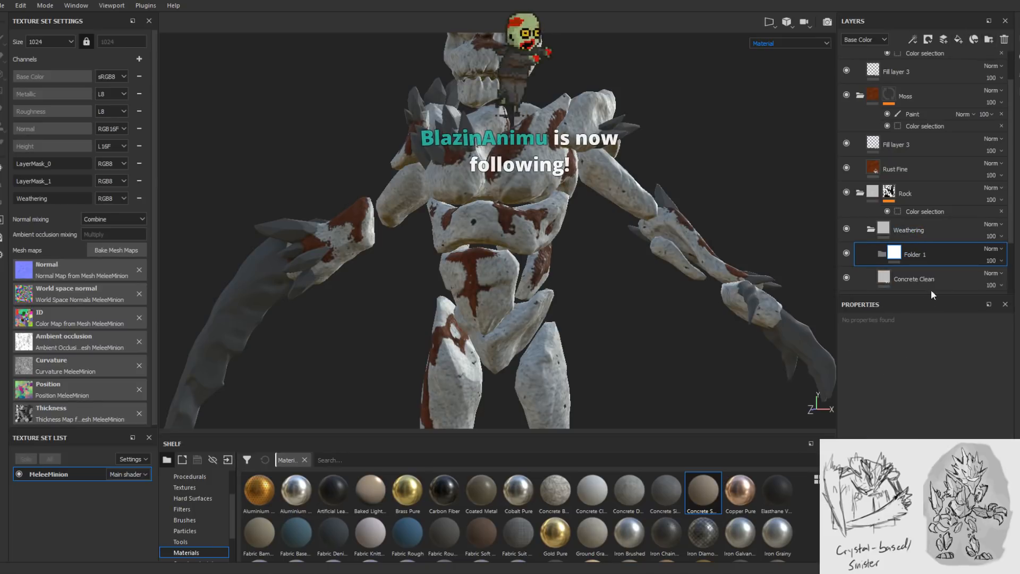
double_click(913, 256)
text(Grime)
key(Return)
drag(918, 283, 917, 259)
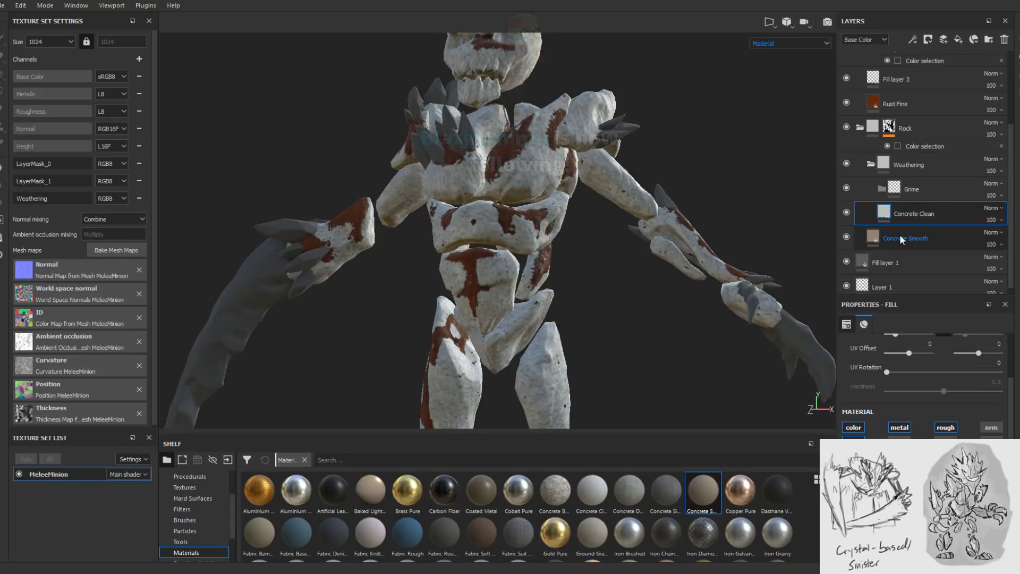
- Add the Concrete Simple material inside the Grime folder, and hide the Concrete Clean layer and the Grime folder
drag(666, 492, 917, 187)
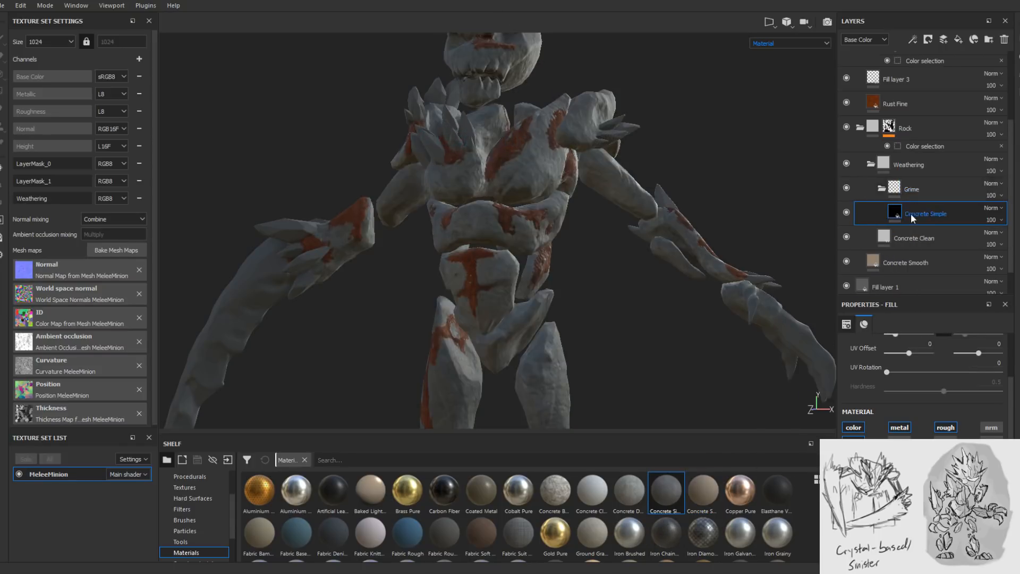
click(847, 237)
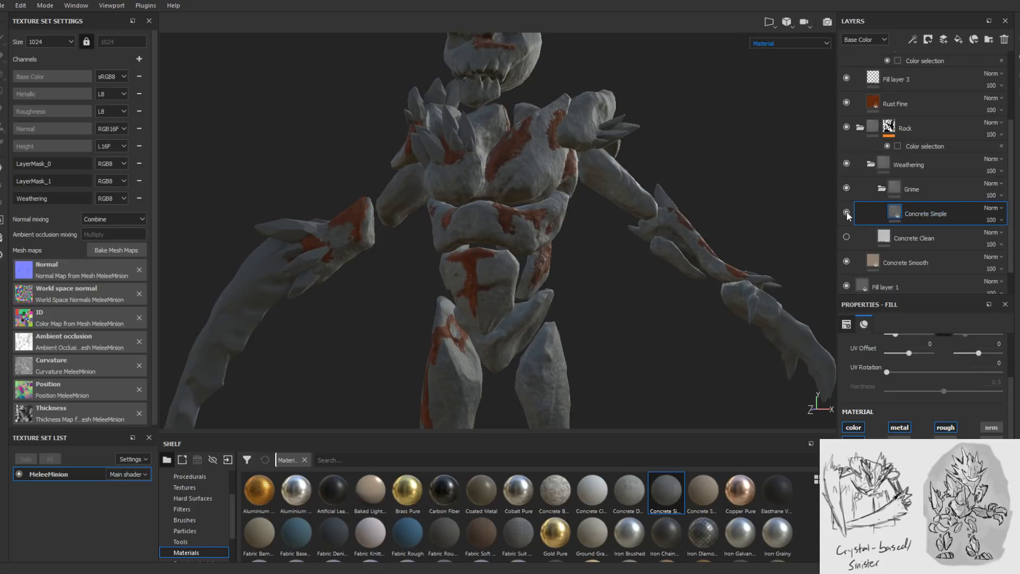
click(847, 188)
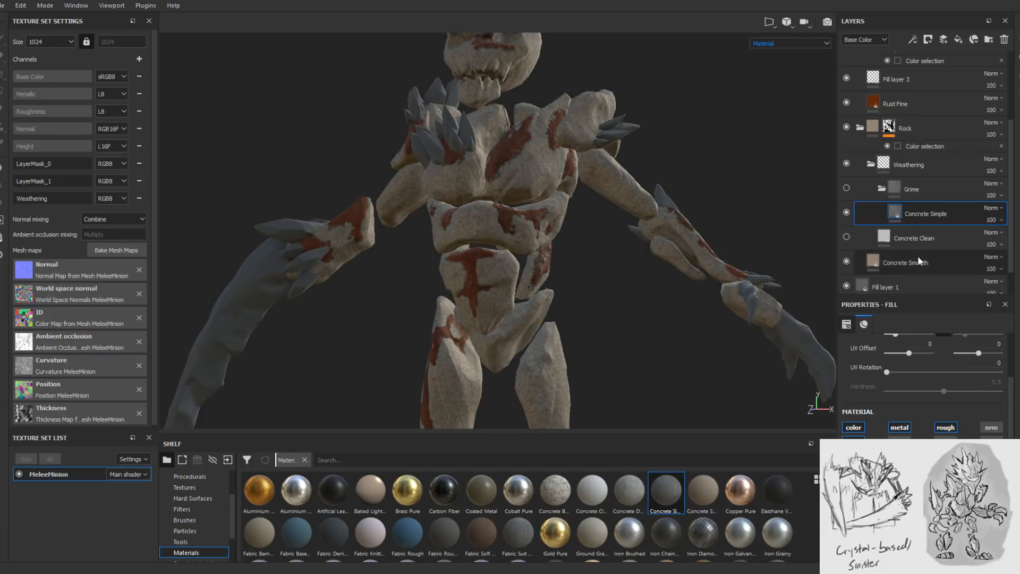
scroll(924, 219, up, 1)
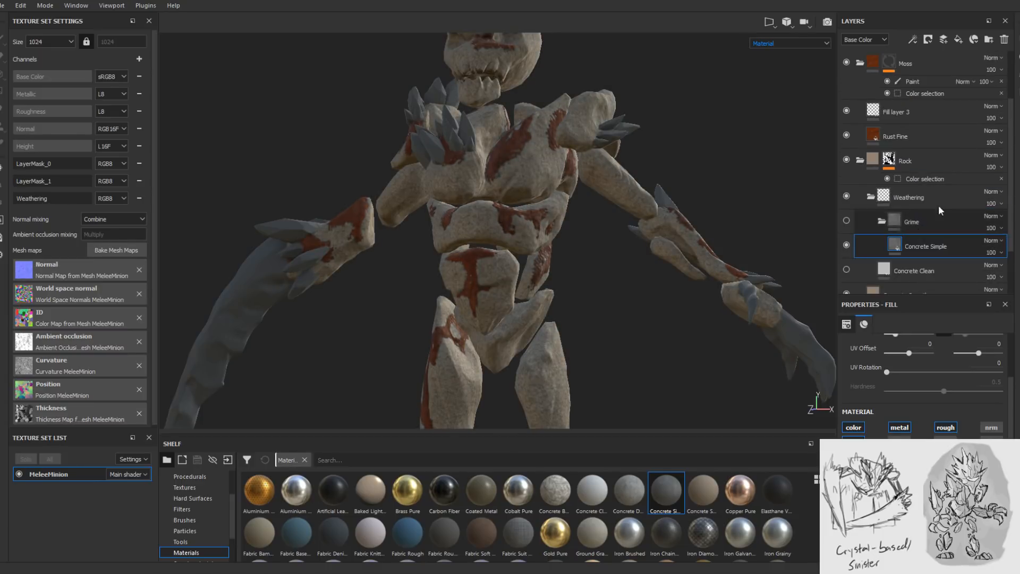
click(919, 214)
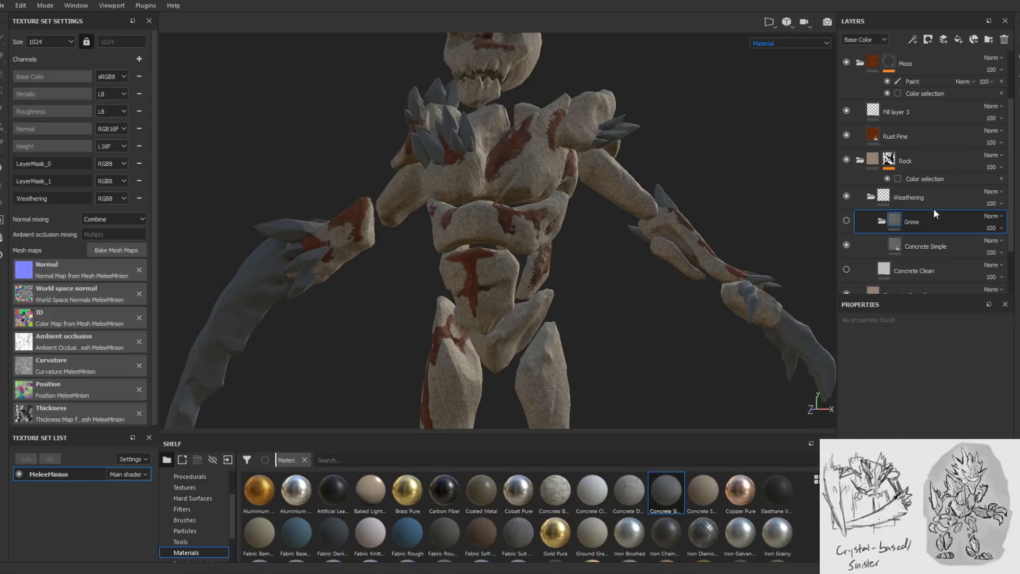
- Browse the smart masks and compare their previews to find one suited to the Grime folder
scroll(217, 522, down, 3)
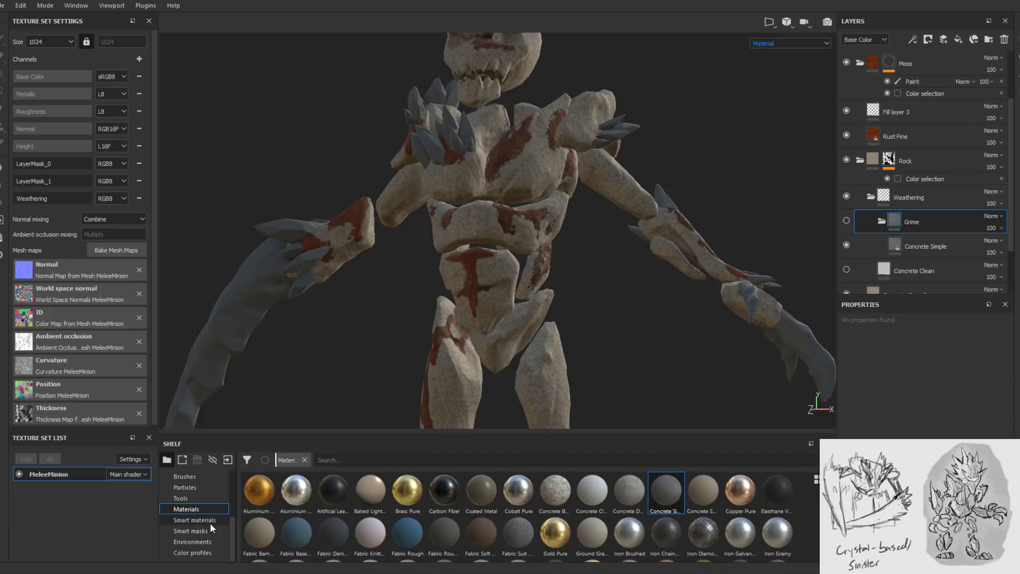
scroll(629, 303, down, 1)
alt+drag(629, 303, 484, 303)
scroll(515, 310, down, 2)
scroll(458, 278, down, 2)
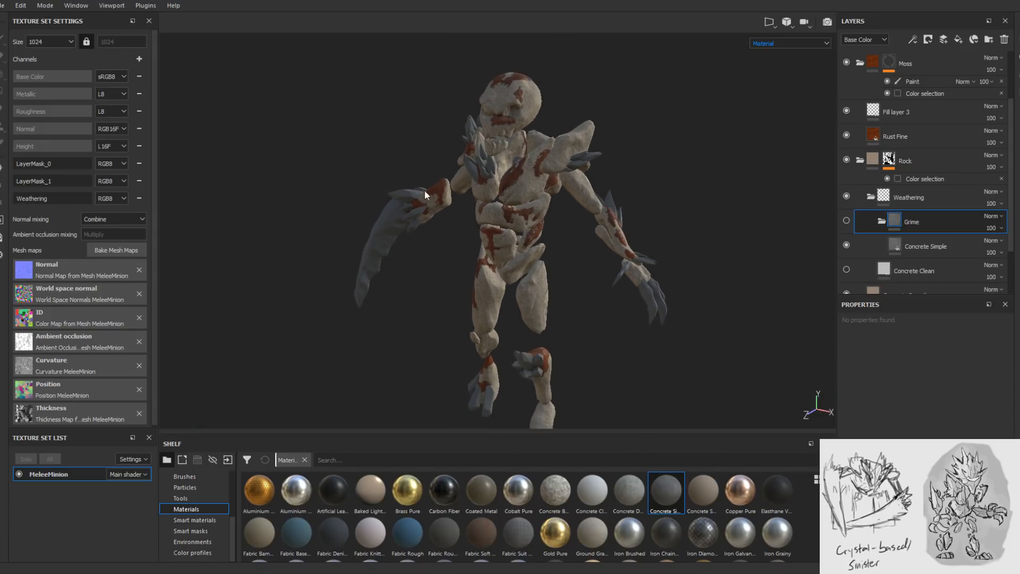
alt+middle_drag(568, 323, 549, 299)
scroll(553, 364, up, 4)
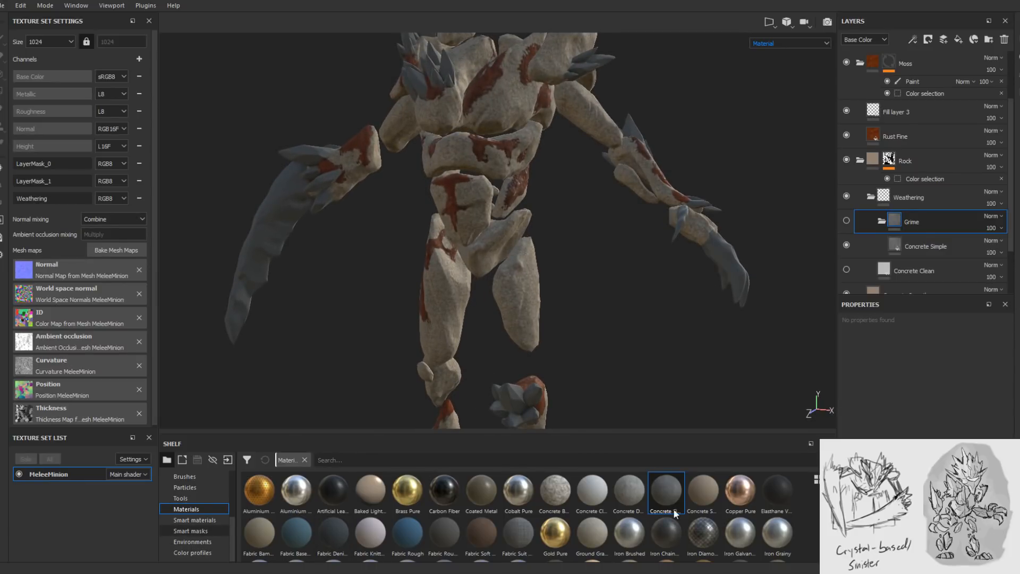
click(205, 531)
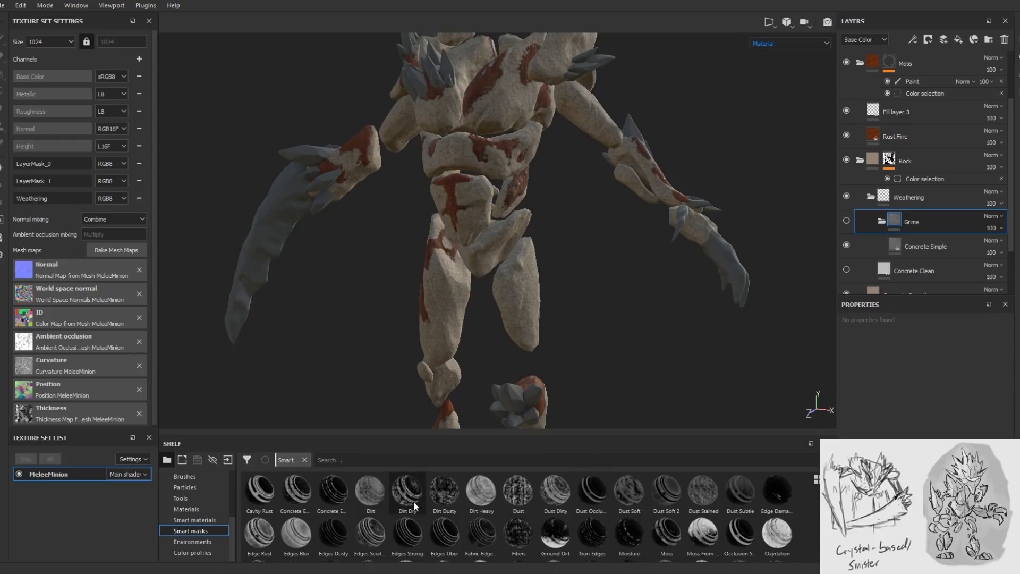
mouse_move(412, 503)
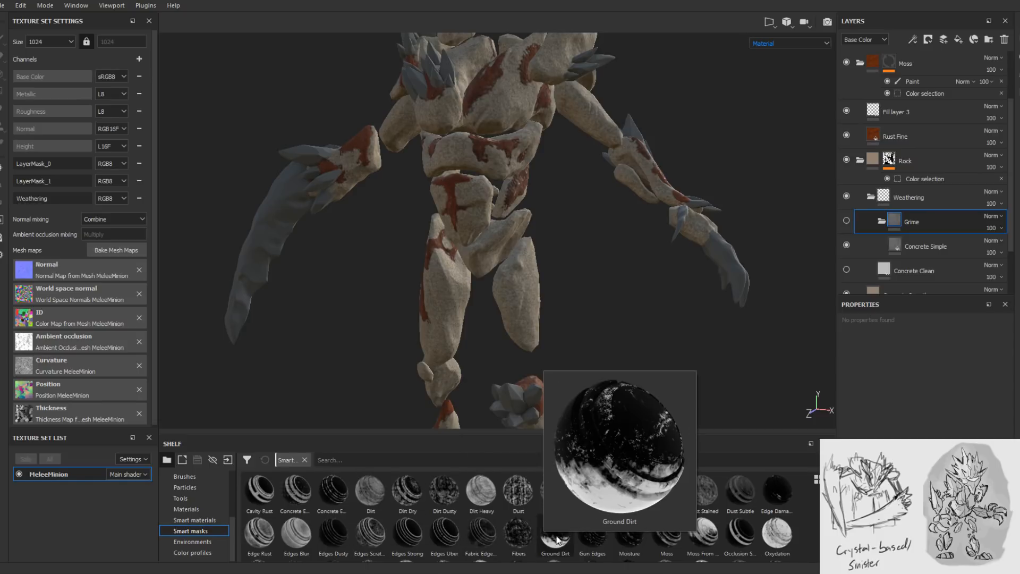
mouse_move(666, 492)
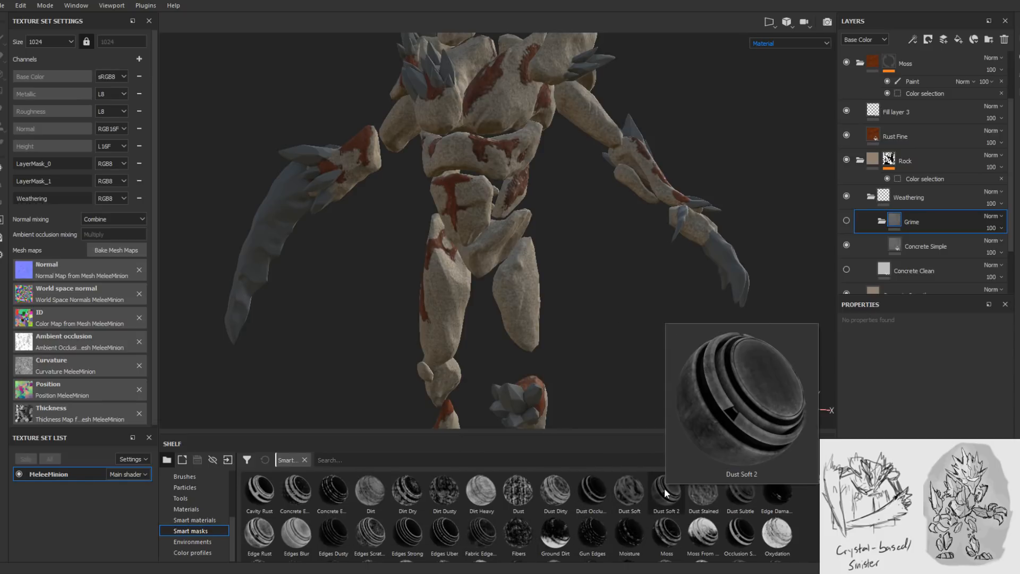
mouse_move(744, 492)
mouse_move(714, 498)
scroll(714, 498, down, 1)
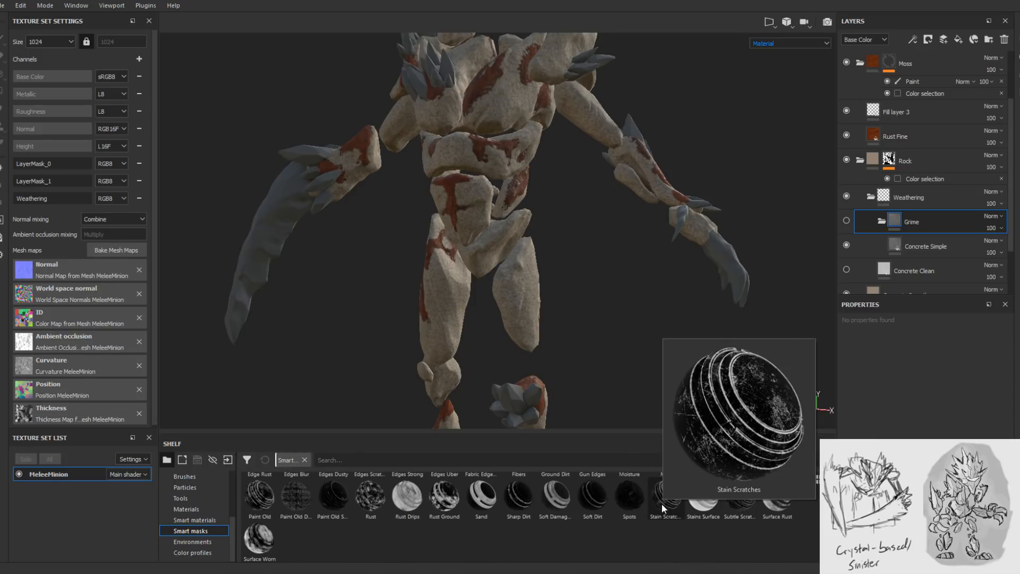
mouse_move(449, 503)
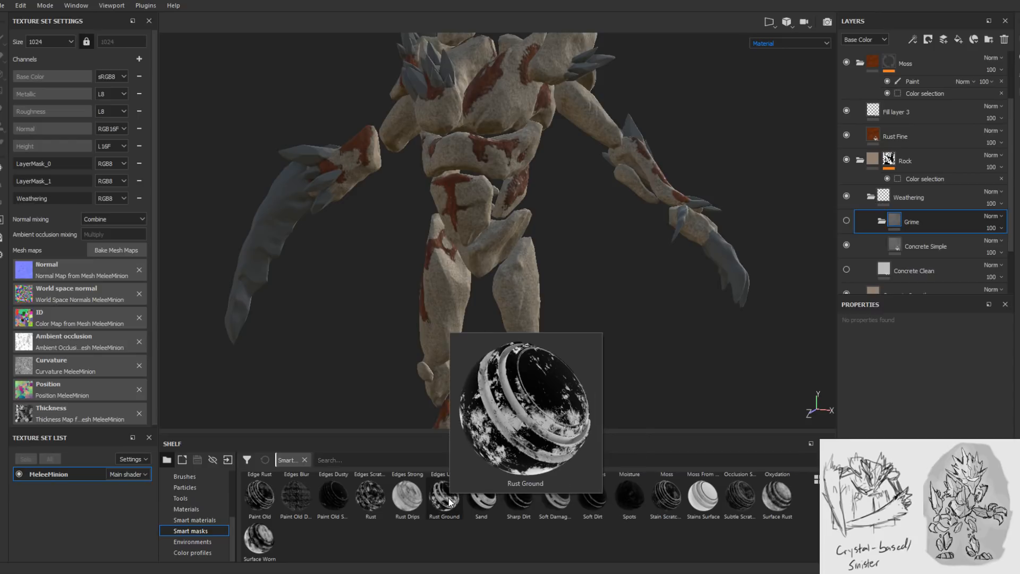
mouse_move(362, 503)
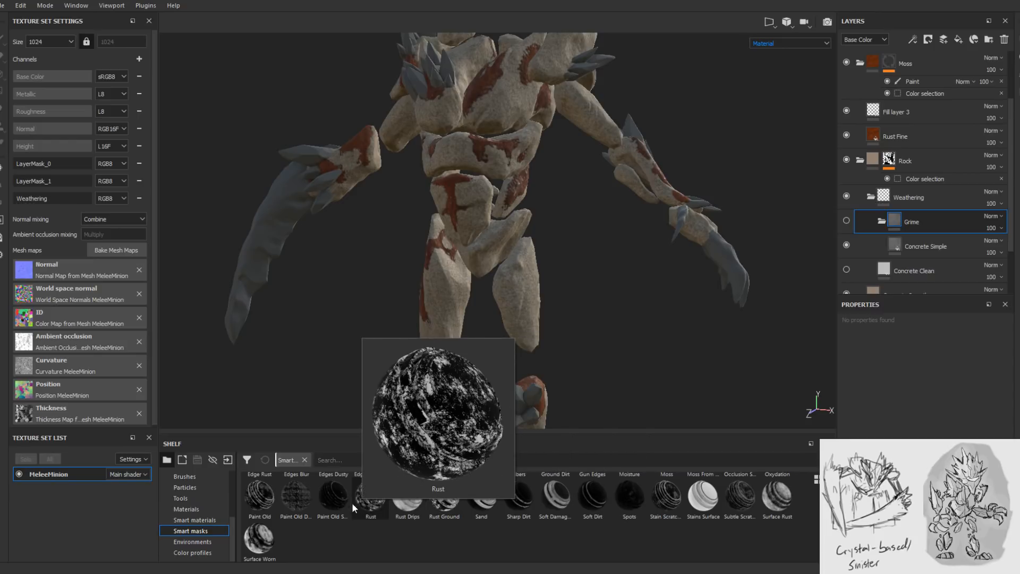
mouse_move(260, 505)
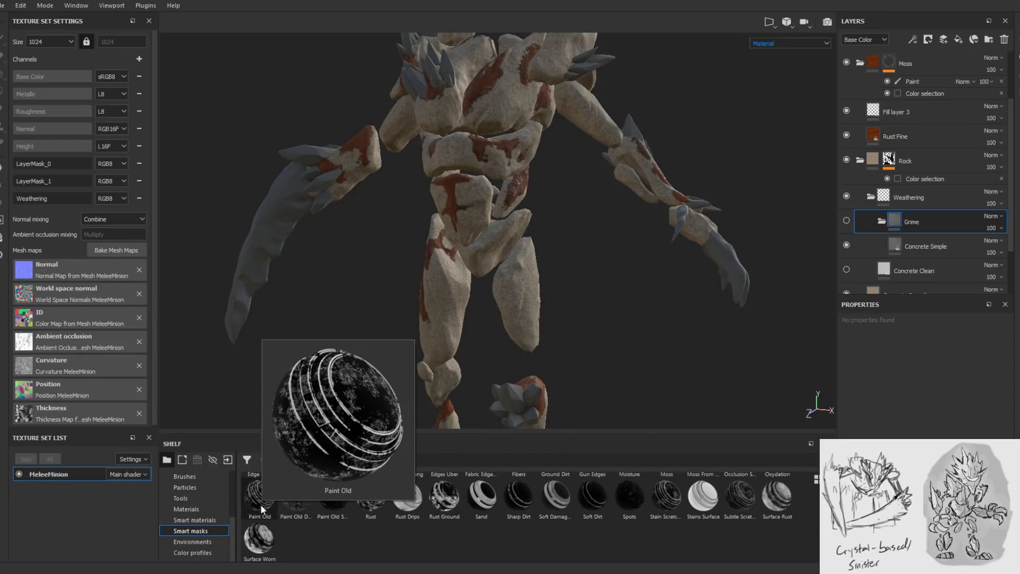
mouse_move(256, 554)
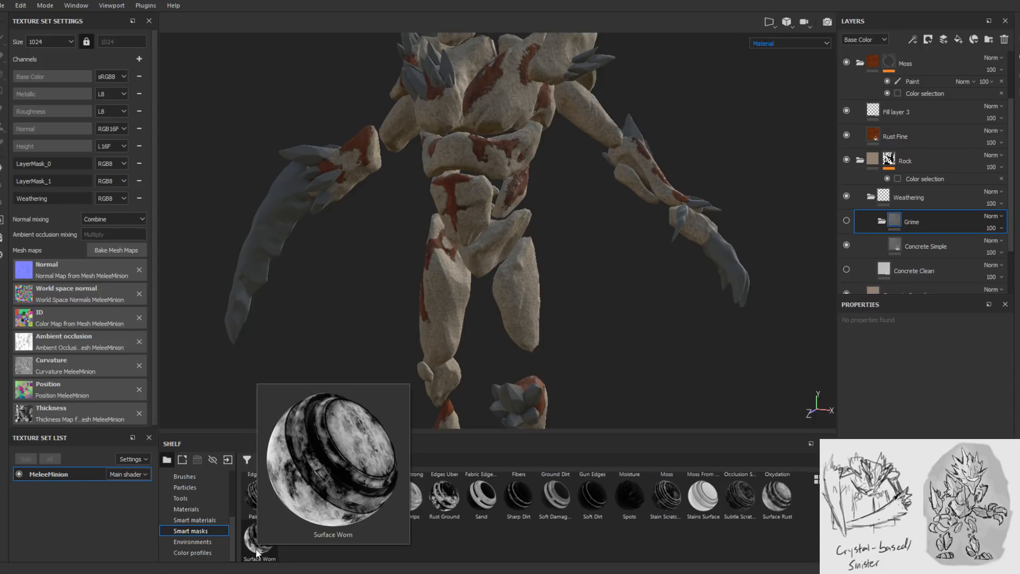
scroll(717, 534, up, 3)
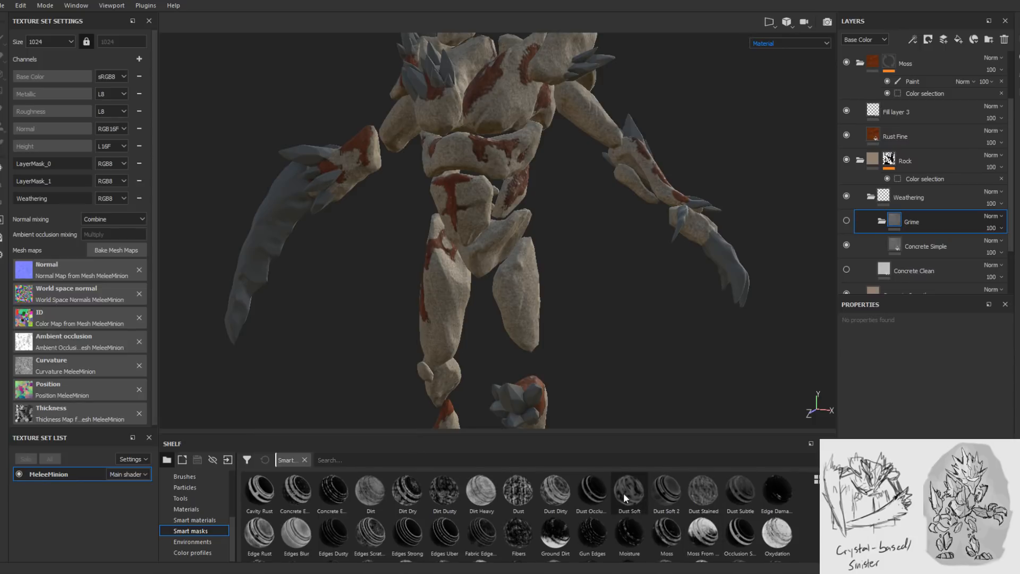
- Apply the Dust Soft smart mask to the Grime folder and turn the folder's visibility on
mouse_move(624, 492)
mouse_move(623, 493)
mouse_down()
mouse_move(962, 178)
mouse_move(940, 222)
mouse_up()
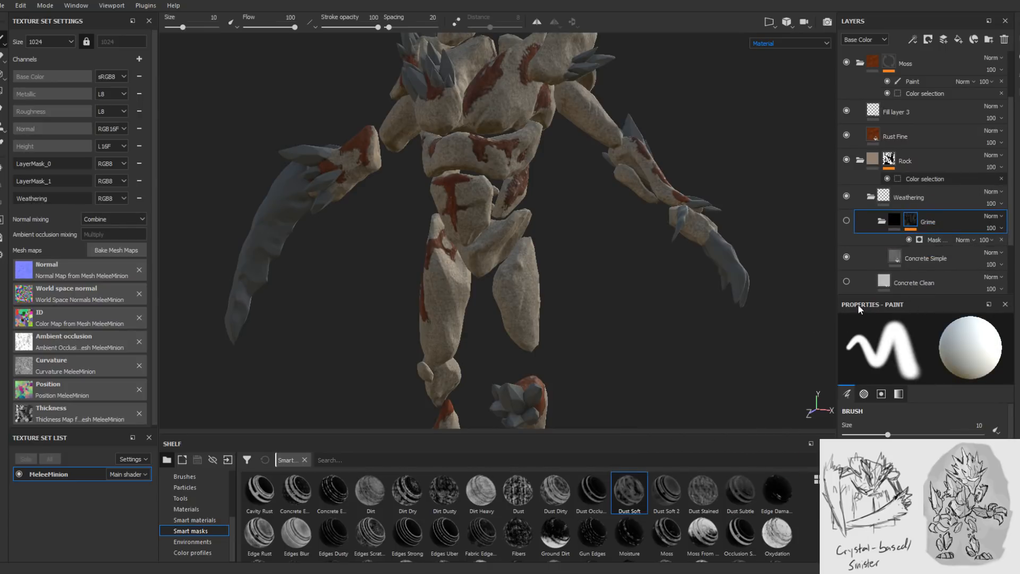
alt+drag(588, 232, 556, 273)
mouse_move(555, 273)
alt+middle_down()
mouse_move(536, 270)
mouse_move(551, 275)
alt+middle_up()
mouse_move(551, 276)
alt+mouse_down()
mouse_move(604, 271)
mouse_move(540, 285)
alt+mouse_up()
click(848, 221)
alt+middle_drag(539, 284, 513, 223)
alt+right_drag(577, 297, 610, 330)
alt+drag(611, 330, 518, 269)
alt+middle_drag(517, 269, 580, 269)
alt+drag(580, 269, 484, 230)
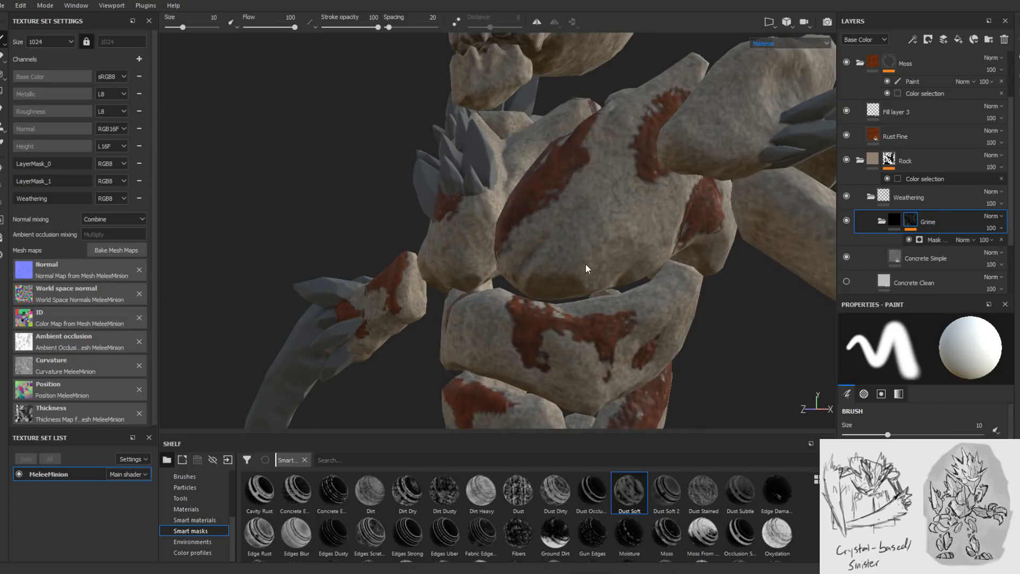
- Set the Grime mask generator's Global Balance to 0.4 and its Global Contrast to 0
click(934, 239)
mouse_move(766, 285)
alt+mouse_down()
mouse_move(661, 290)
mouse_move(551, 260)
mouse_move(587, 222)
mouse_move(578, 231)
alt+mouse_up()
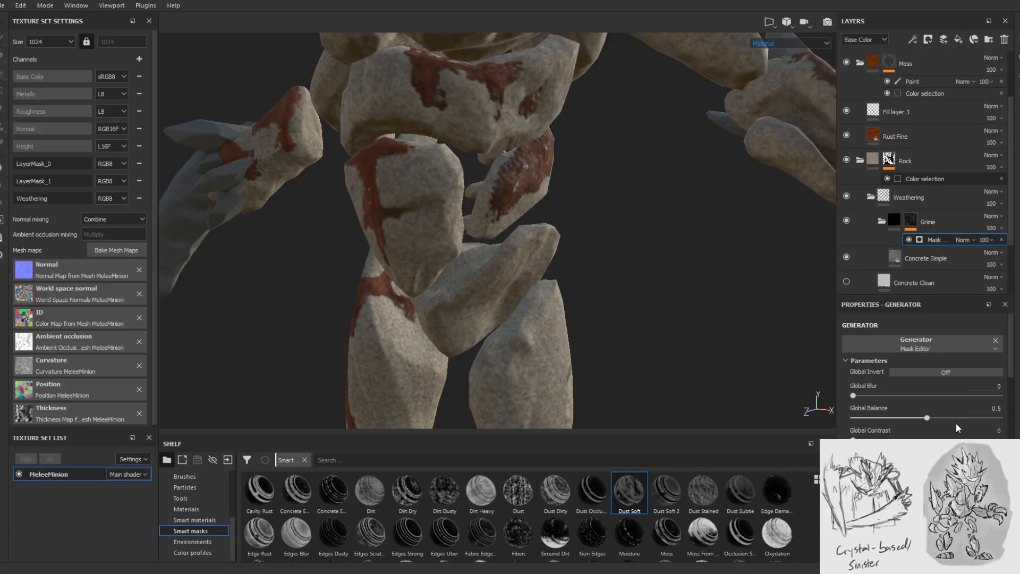
mouse_move(928, 418)
mouse_down()
mouse_move(954, 418)
mouse_move(912, 418)
mouse_up()
drag(853, 440, 858, 440)
drag(930, 439, 853, 439)
scroll(506, 235, down, 3)
mouse_move(505, 234)
alt+mouse_down()
mouse_move(471, 250)
mouse_move(524, 231)
alt+mouse_up()
alt+middle_drag(524, 231, 529, 299)
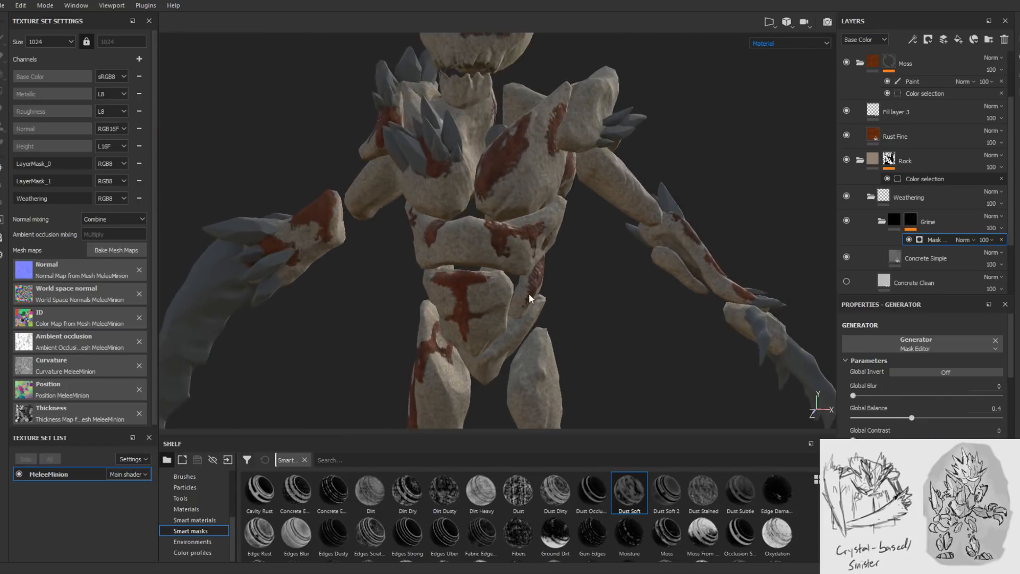
- Review the remaining Mask Editor parameters of the Grime mask and examine the grime on the minion's head and torso
scroll(531, 287, down, 3)
alt+drag(583, 269, 508, 233)
scroll(574, 276, down, 2)
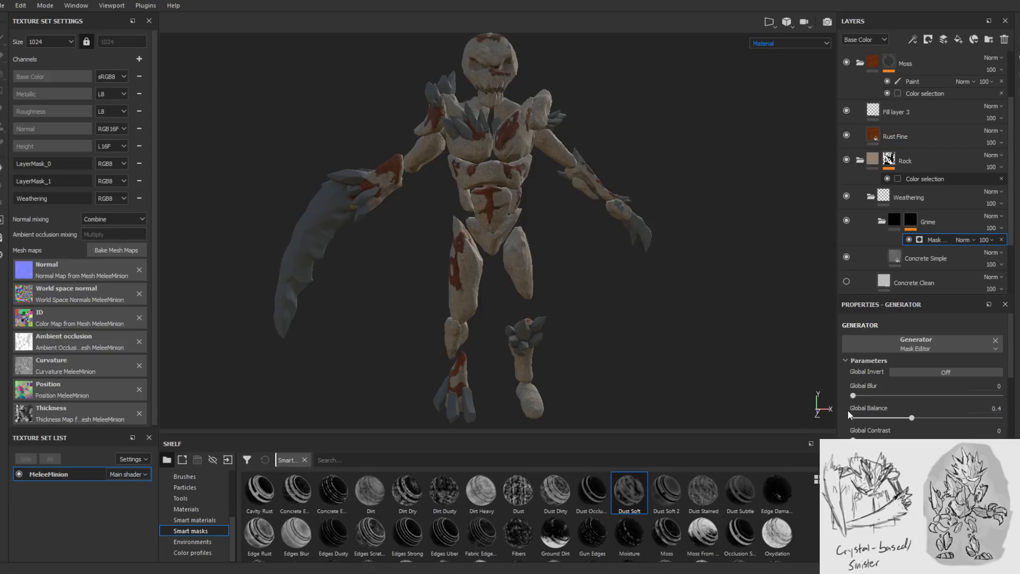
scroll(925, 372, down, 5)
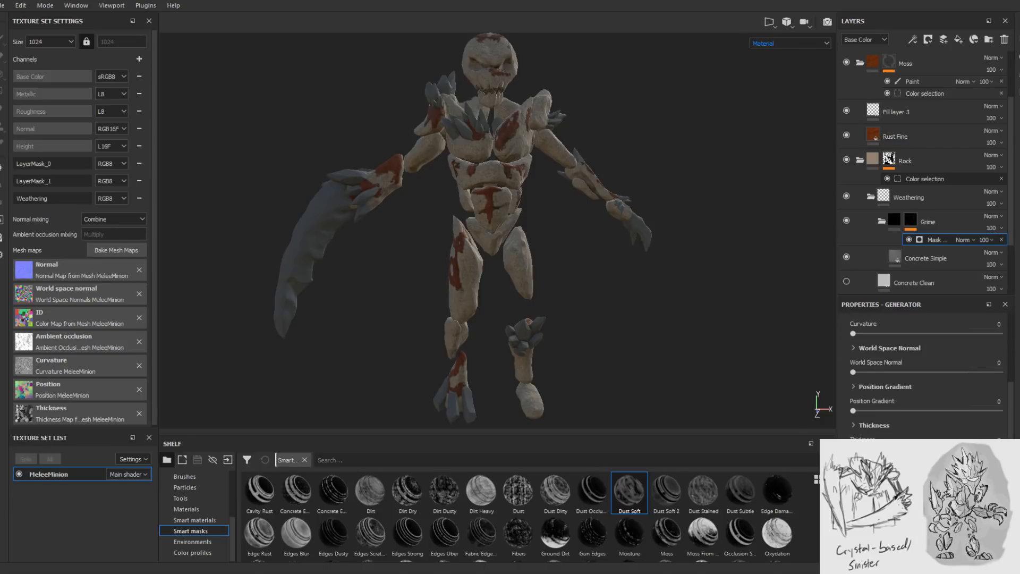
scroll(927, 372, down, 3)
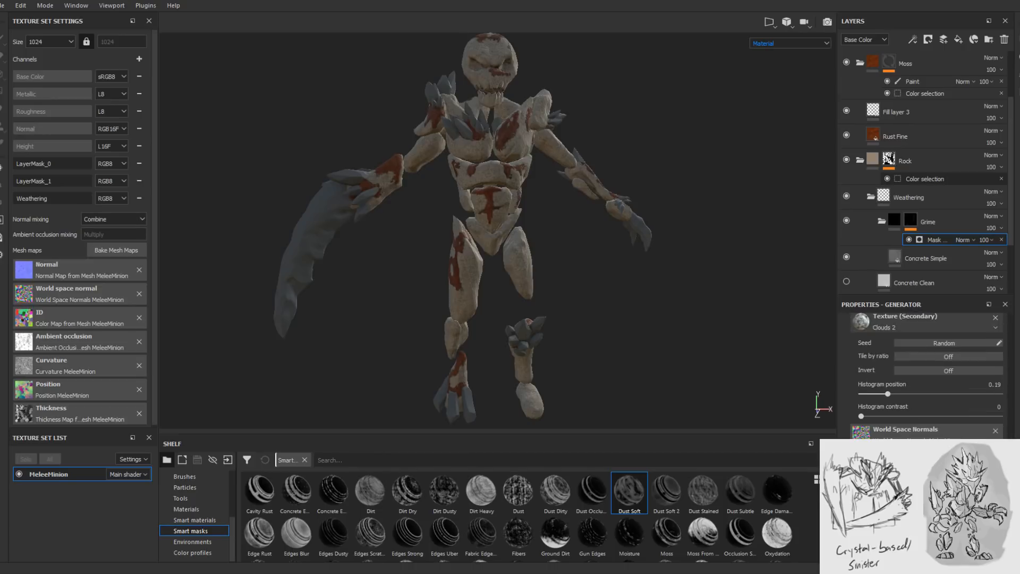
scroll(928, 372, down, 4)
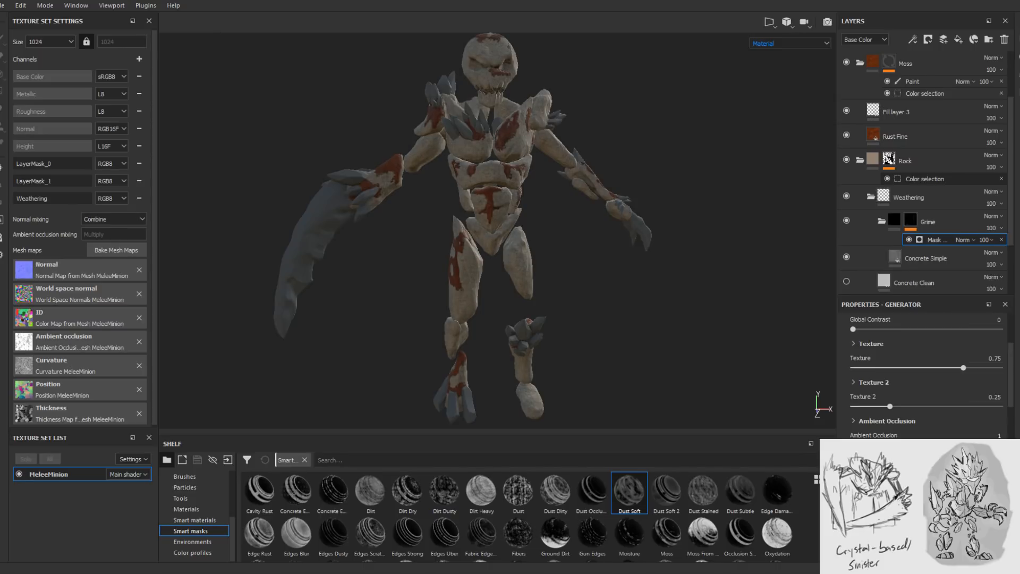
alt+drag(553, 230, 473, 229)
alt+middle_drag(474, 228, 554, 310)
alt+right_drag(553, 310, 733, 455)
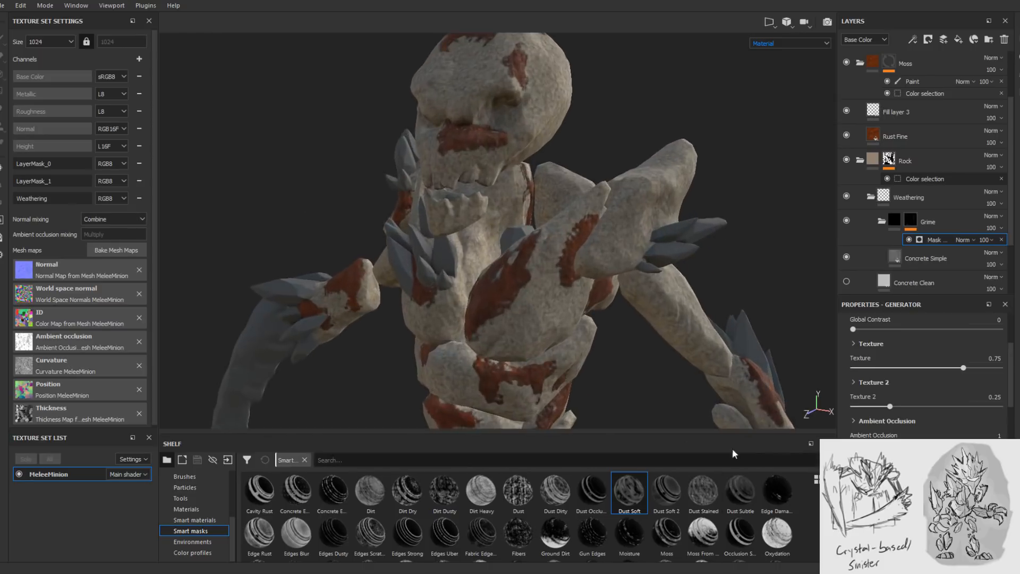
alt+drag(611, 282, 559, 285)
alt+middle_drag(559, 288, 492, 248)
alt+drag(492, 248, 553, 242)
- Add a paint effect to the Grime folder's mask and choose the Bark brush
right_click(952, 242)
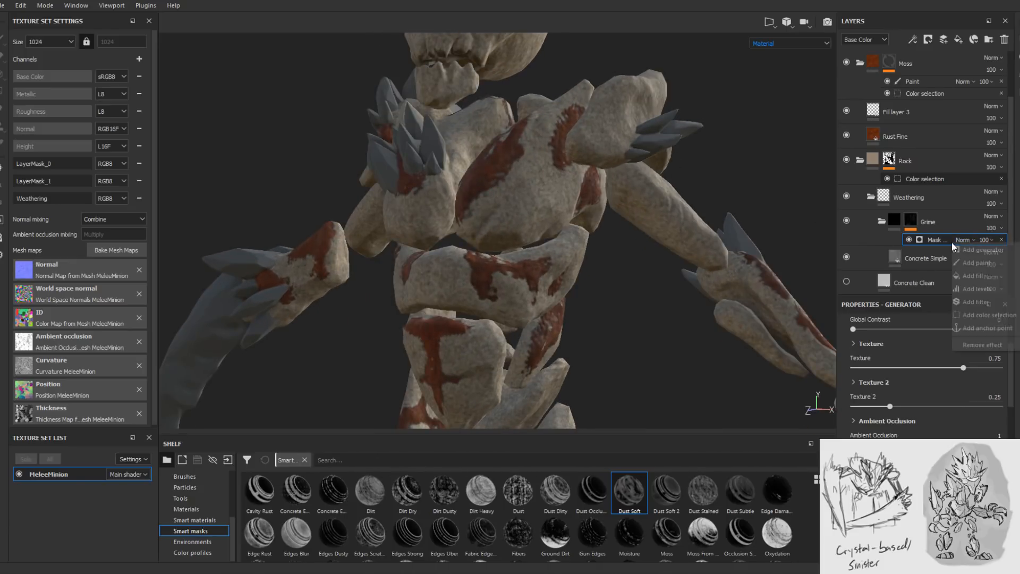
click(971, 264)
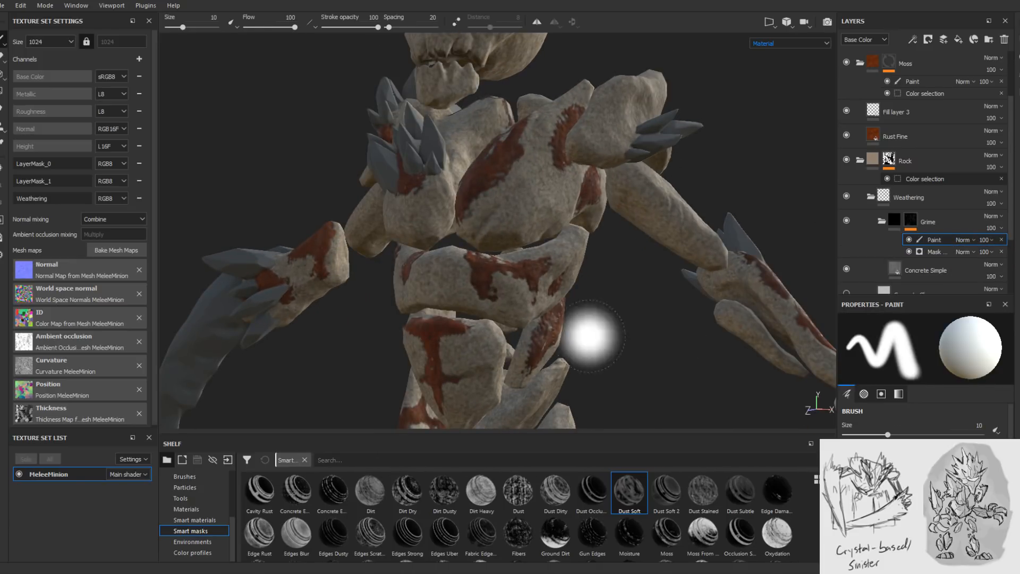
click(199, 478)
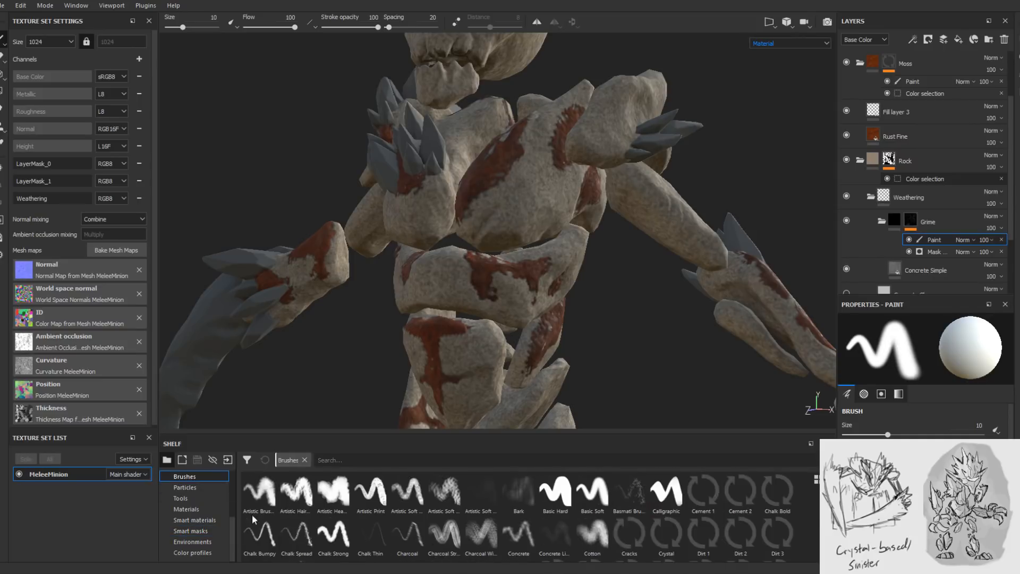
click(518, 497)
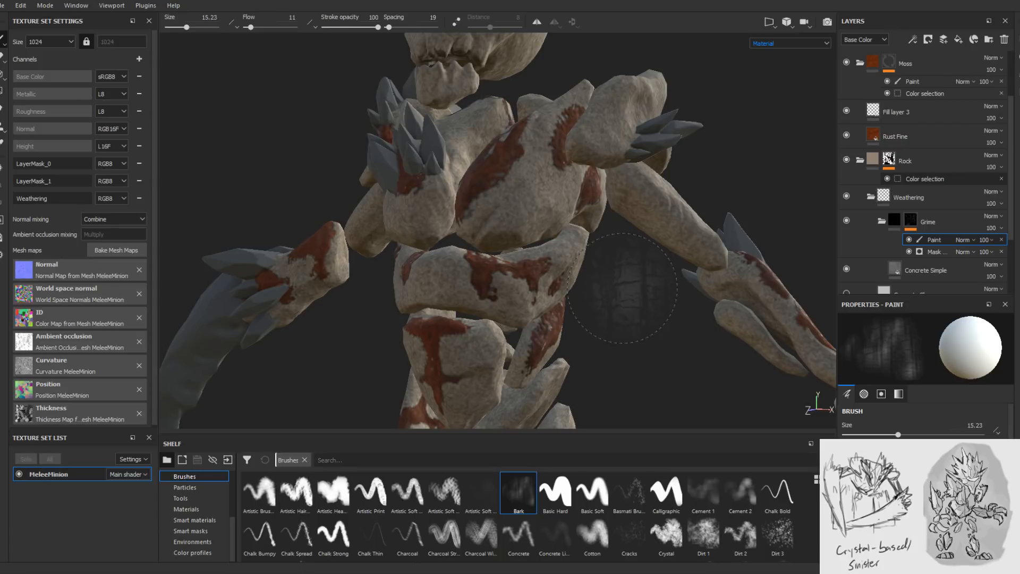
scroll(554, 189, down, 3)
scroll(554, 189, up, 2)
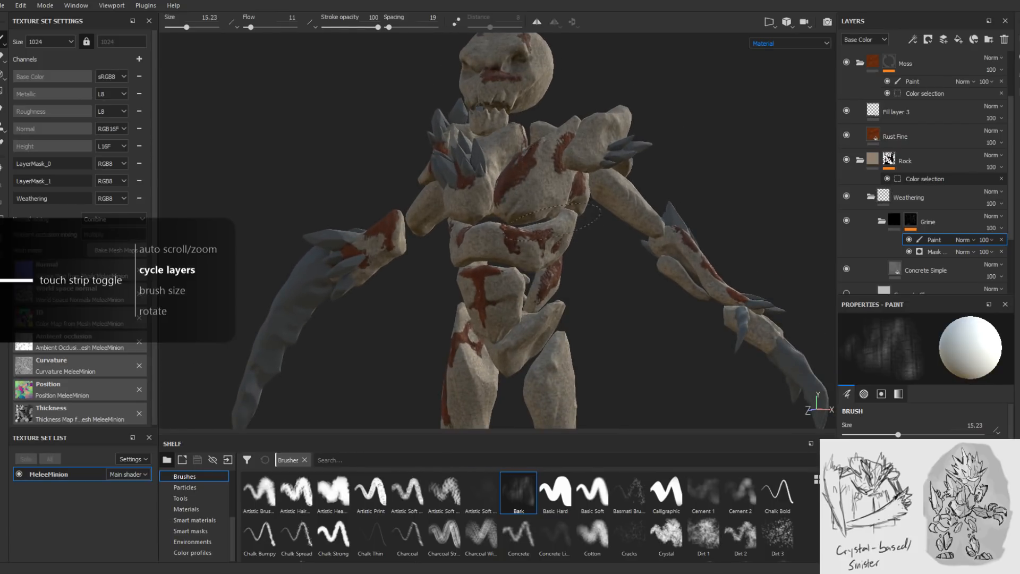
- Reduce the Bark brush size to 3.63 for painting on the minion's torso
key(bracketleft)
key(bracketleft)
key(bracketleft)
key(bracketleft)
key(bracketleft)
key(bracketleft)
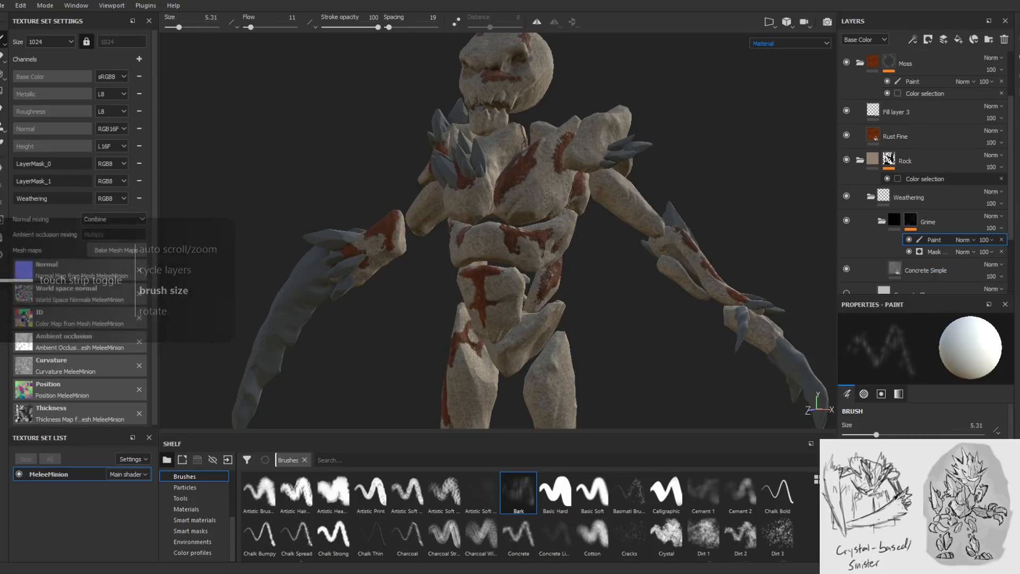
alt+drag(596, 241, 568, 186)
scroll(568, 183, up, 2)
key(bracketright)
key(bracketleft)
key(bracketleft)
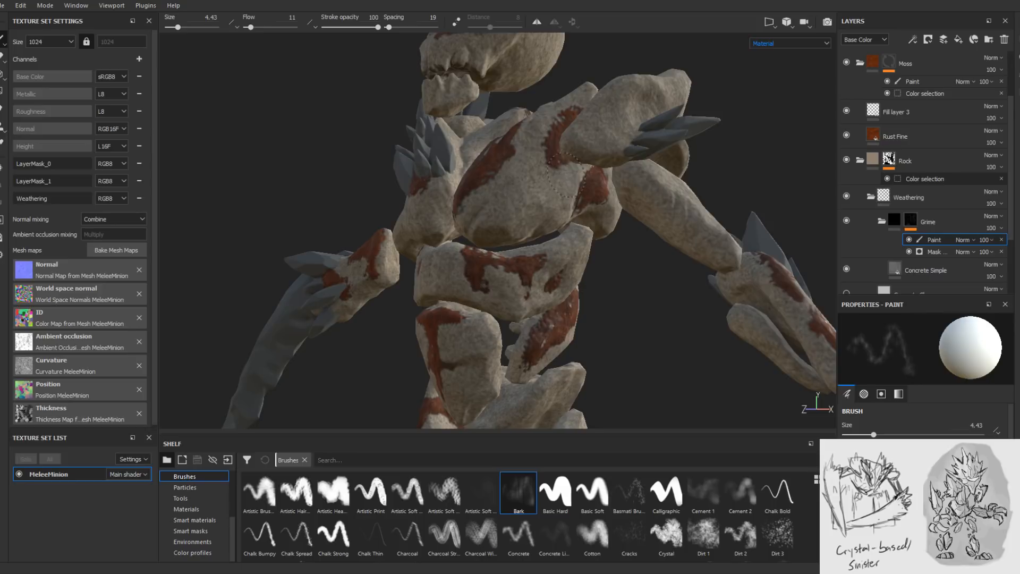
alt+drag(600, 218, 558, 214)
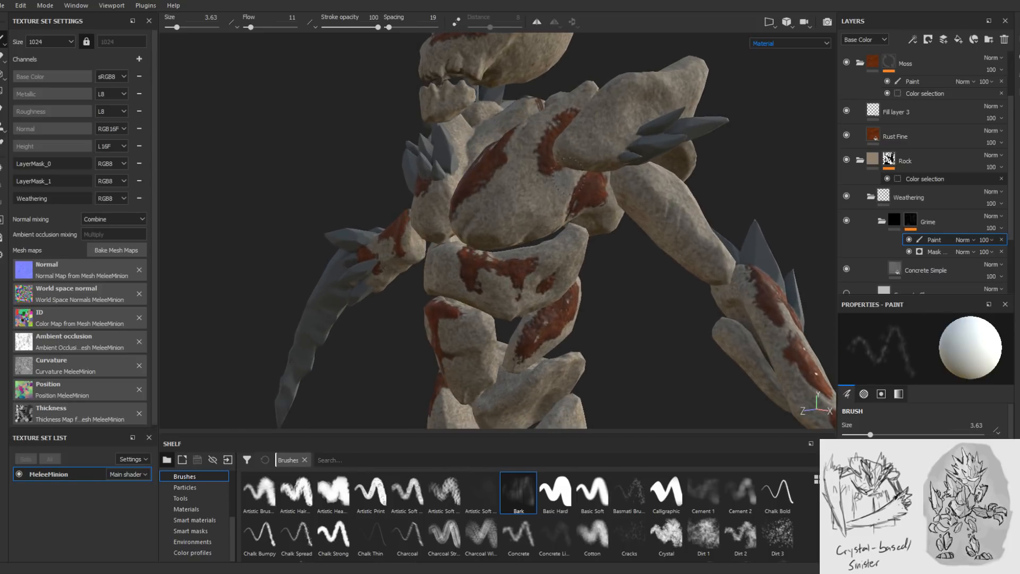
- Examine the minion's rock surfaces from the side, below and at full-body distance
alt+drag(569, 181, 571, 175)
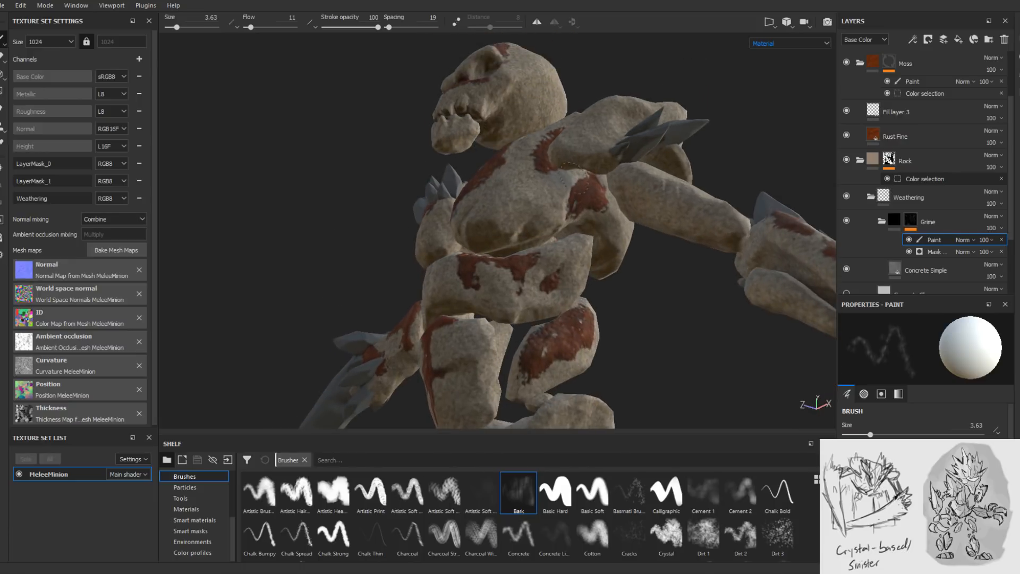
mouse_move(554, 226)
alt+mouse_down()
mouse_move(560, 211)
mouse_move(548, 208)
mouse_move(574, 215)
alt+mouse_up()
key(bracketright)
key(bracketright)
key(bracketright)
key(bracketleft)
key(bracketleft)
key(bracketleft)
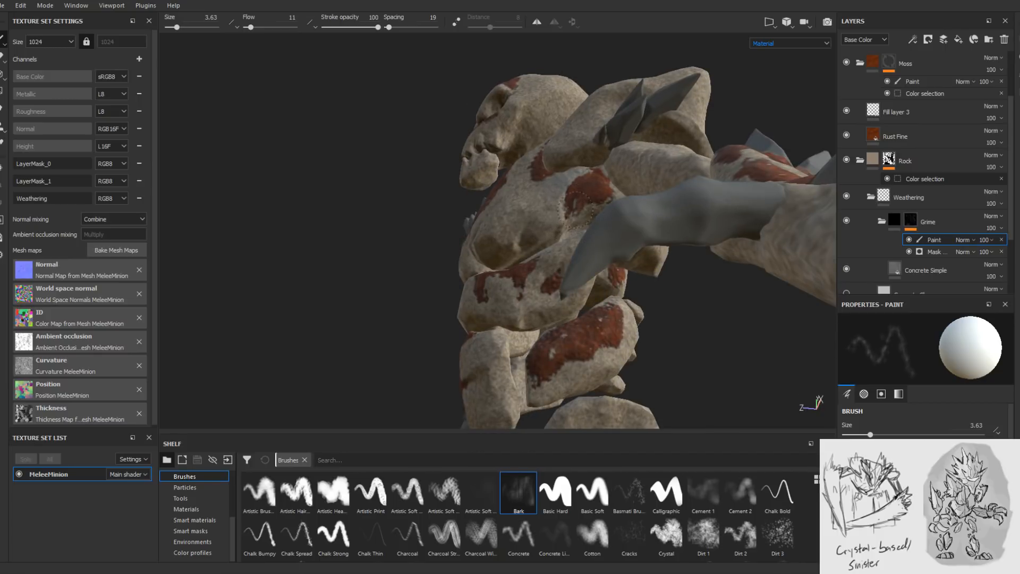
alt+drag(577, 212, 531, 215)
alt+drag(550, 62, 628, 65)
mouse_move(627, 65)
alt+right_down()
mouse_move(707, 404)
mouse_move(763, 114)
mouse_move(767, 121)
alt+right_up()
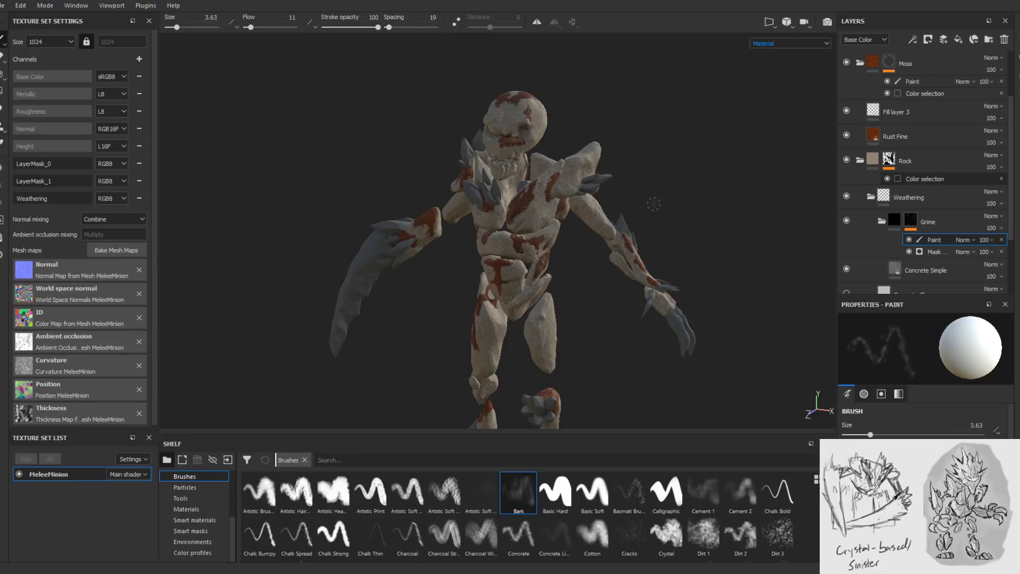
alt+drag(696, 247, 571, 312)
scroll(571, 312, up, 3)
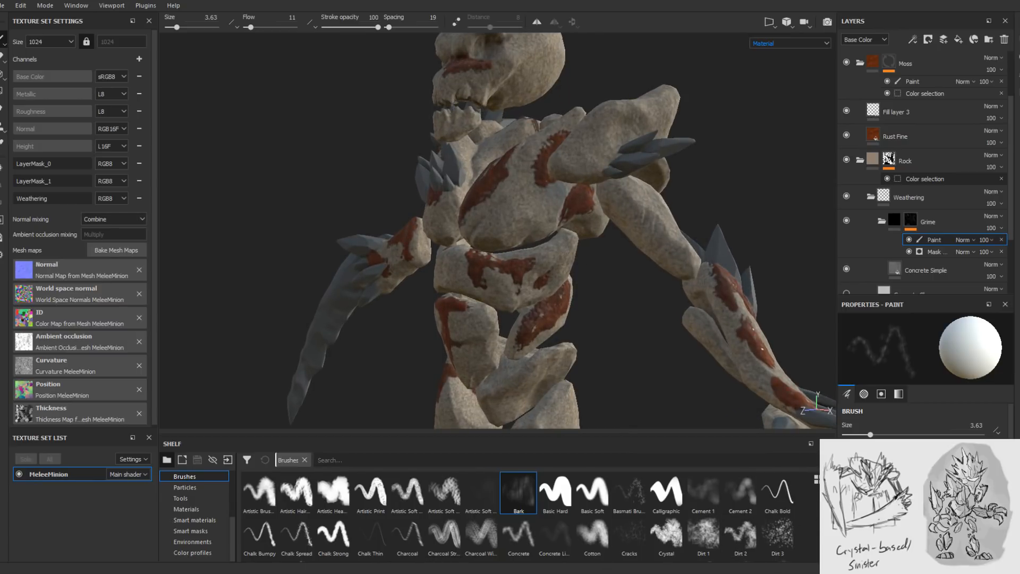
- Choose the splatter-shaped Ink Splatter brush for the Grime mask and reduce its size for painting on the torso
scroll(739, 553, down, 2)
scroll(740, 537, down, 2)
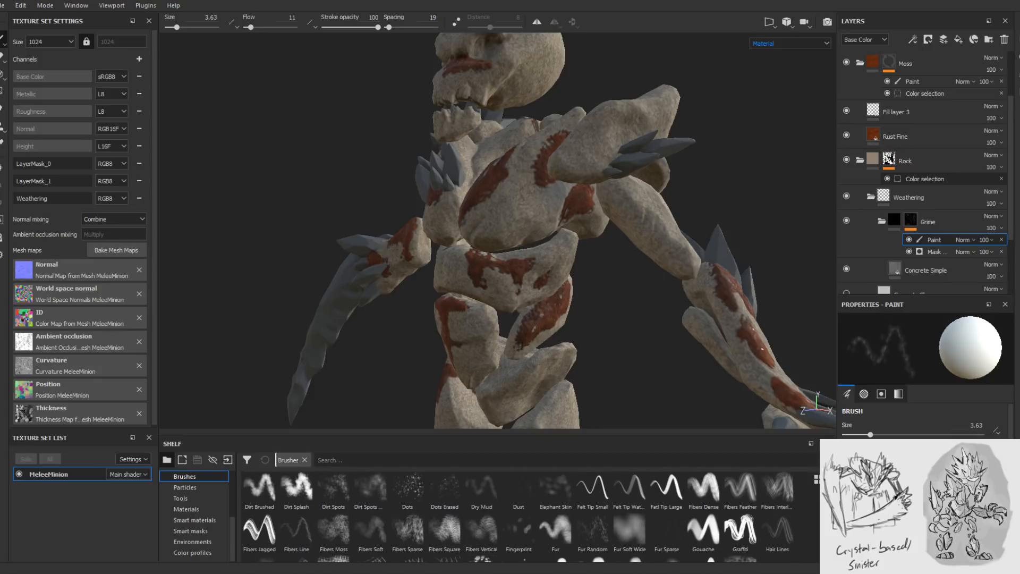
scroll(741, 537, down, 2)
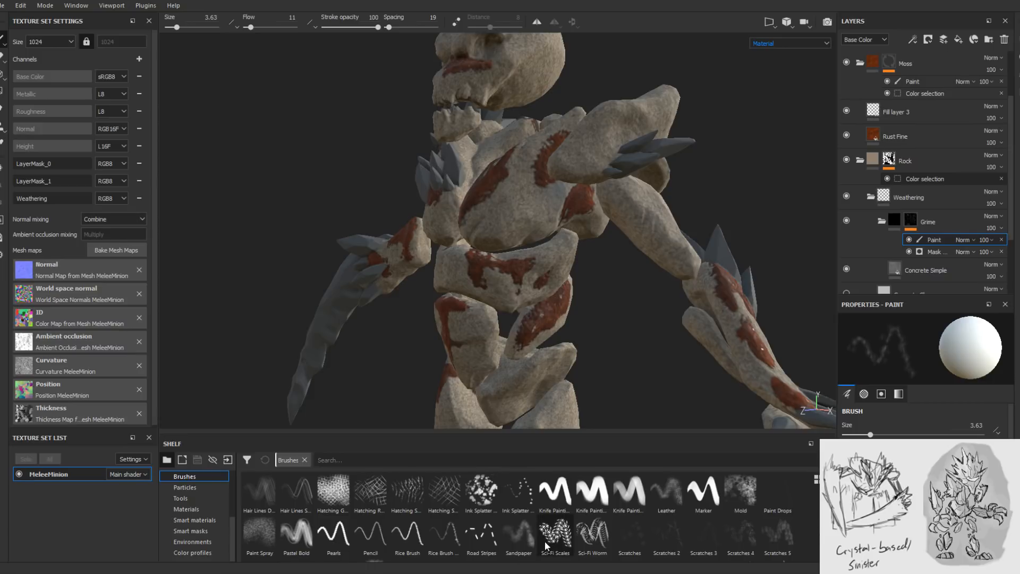
click(481, 492)
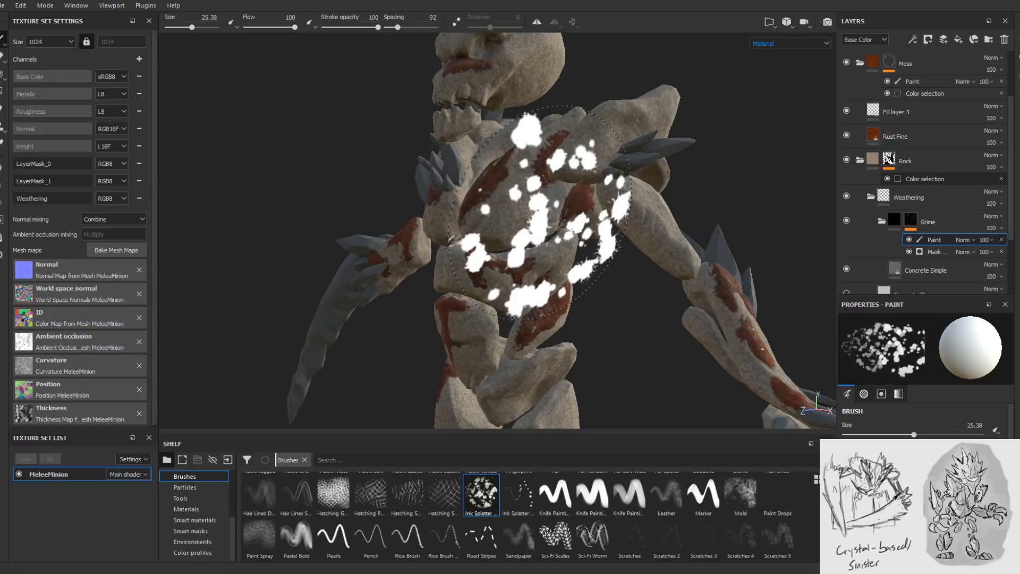
ctrl+right_drag(560, 196, 501, 197)
- Paint ink-splatter grime on the minion's chest rocks and reduce the brush size to 1.53
mouse_move(574, 212)
alt+mouse_down()
mouse_move(552, 200)
mouse_move(556, 174)
alt+mouse_up()
alt+drag(535, 236, 544, 272)
alt+drag(575, 240, 586, 217)
alt+drag(515, 346, 597, 319)
mouse_move(537, 360)
alt+mouse_down()
mouse_move(587, 301)
mouse_move(524, 354)
alt+mouse_up()
alt+middle_drag(524, 354, 611, 282)
alt+drag(537, 298, 571, 292)
ctrl+right_drag(571, 292, 542, 278)
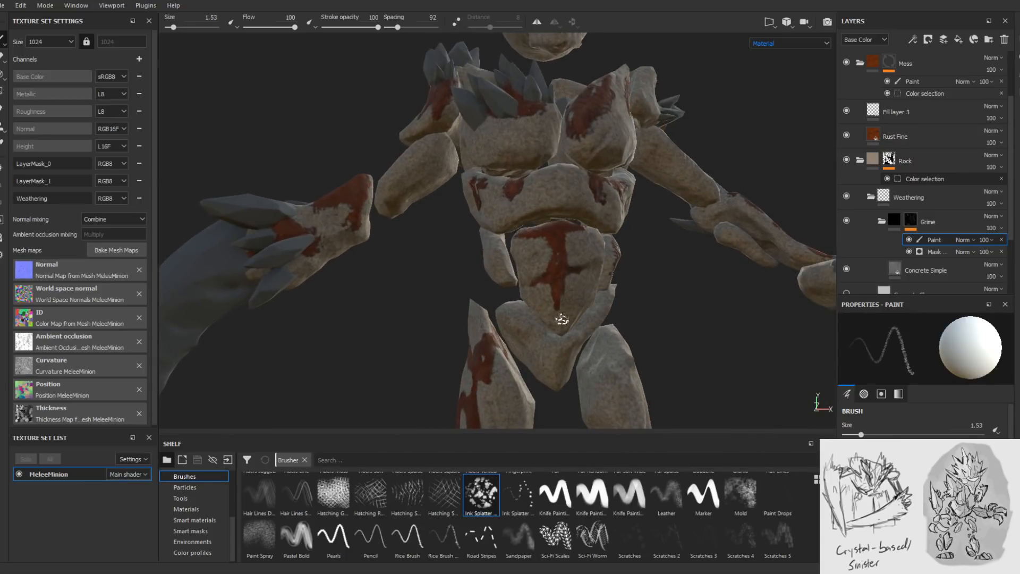
- Set the Ink Splatter brush size to 3.36 and paint grime over the minion's belly rock
alt+drag(545, 293, 567, 288)
ctrl+right_drag(543, 289, 562, 289)
click(523, 280)
alt+drag(556, 282, 529, 299)
mouse_move(608, 308)
alt+mouse_down()
mouse_move(564, 297)
mouse_move(613, 289)
alt+mouse_up()
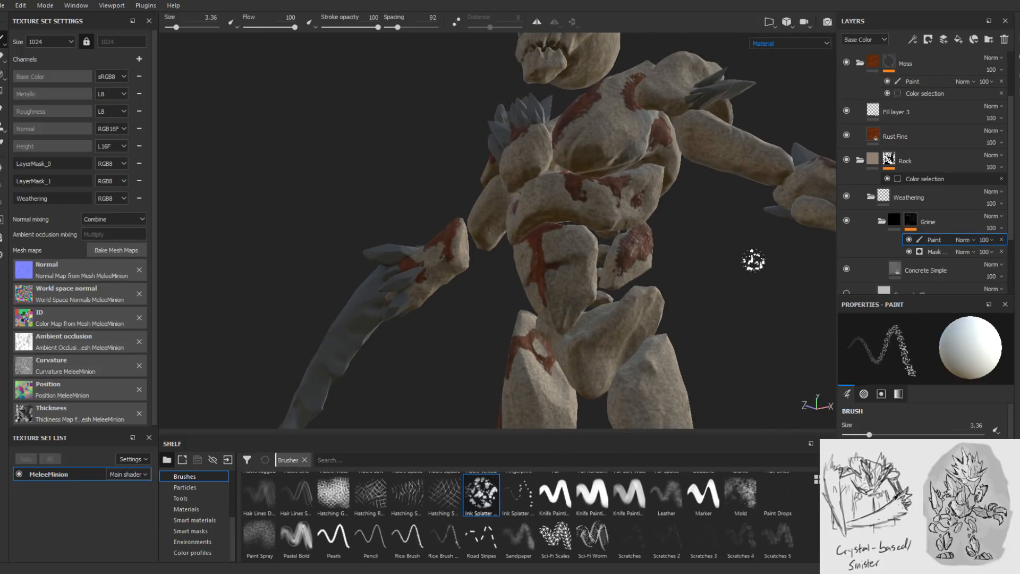
- Display the Weathering channel on the model and add a fill layer above Concrete Simple in the Grime folder
key(c)
scroll(921, 202, down, 2)
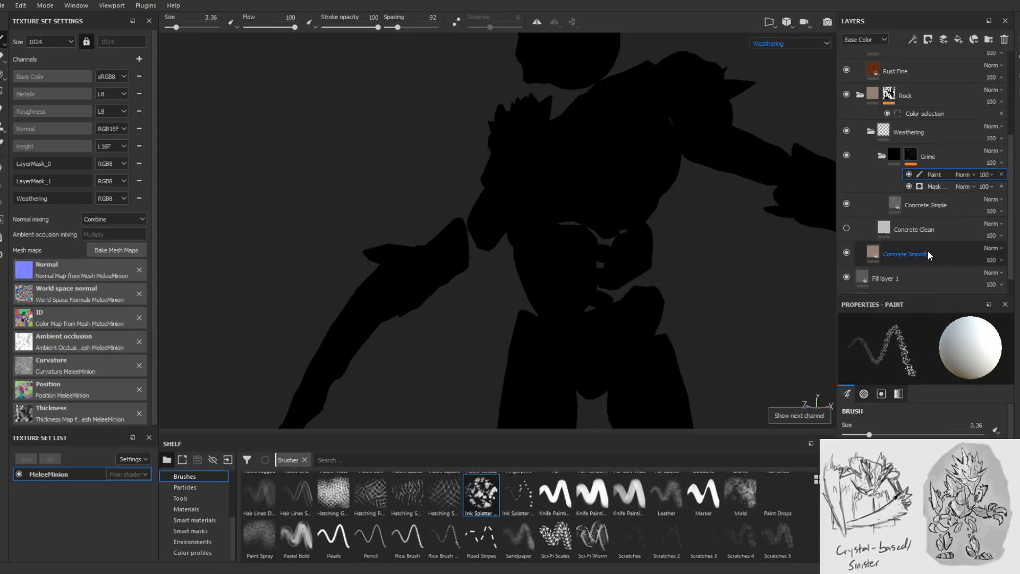
click(921, 203)
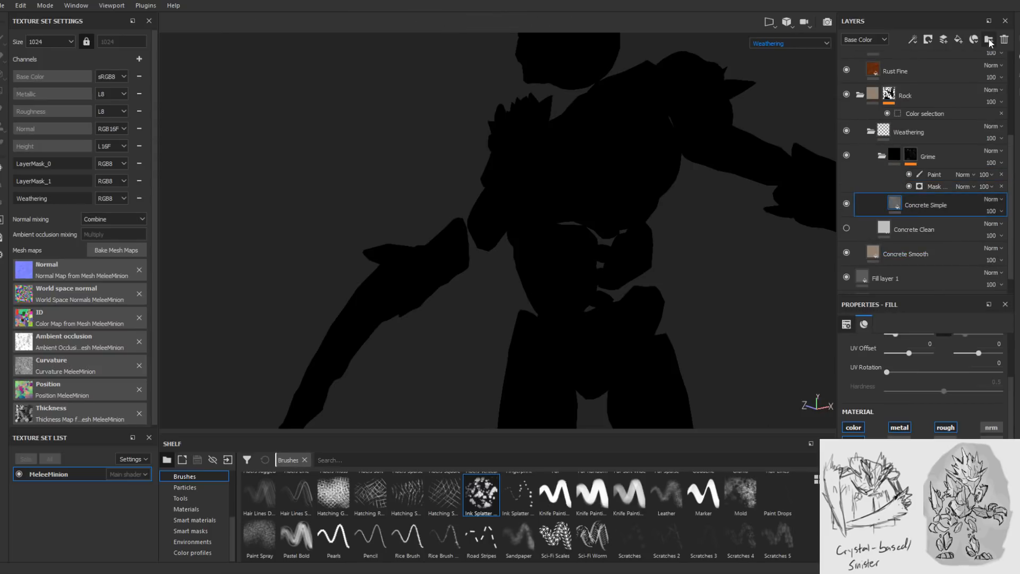
click(958, 40)
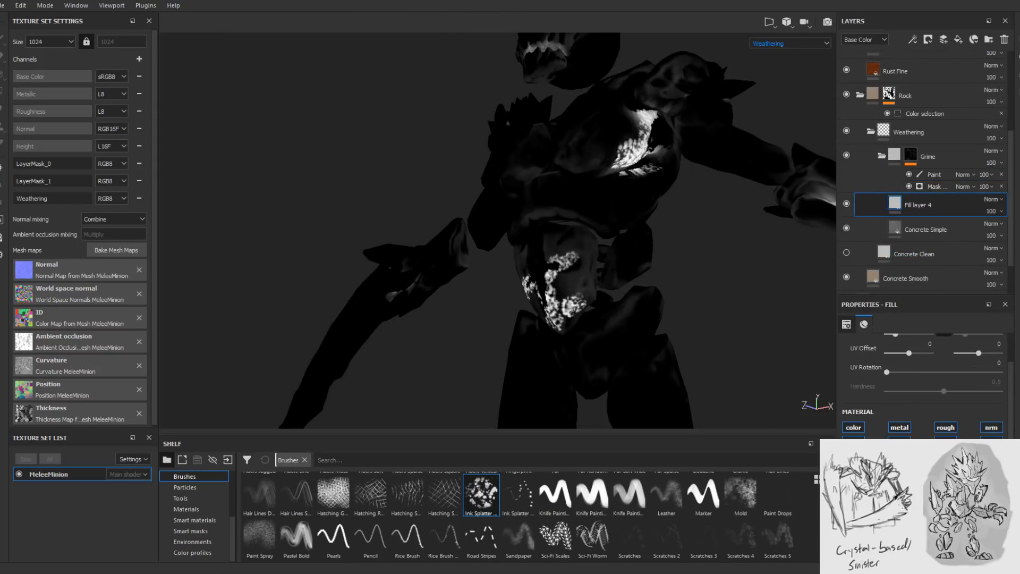
- Restrict the new fill layer to the Weathering channel by disabling its other material channels, and set its colour to pure red
click(854, 428)
click(900, 428)
click(946, 428)
click(945, 441)
click(992, 428)
click(925, 479)
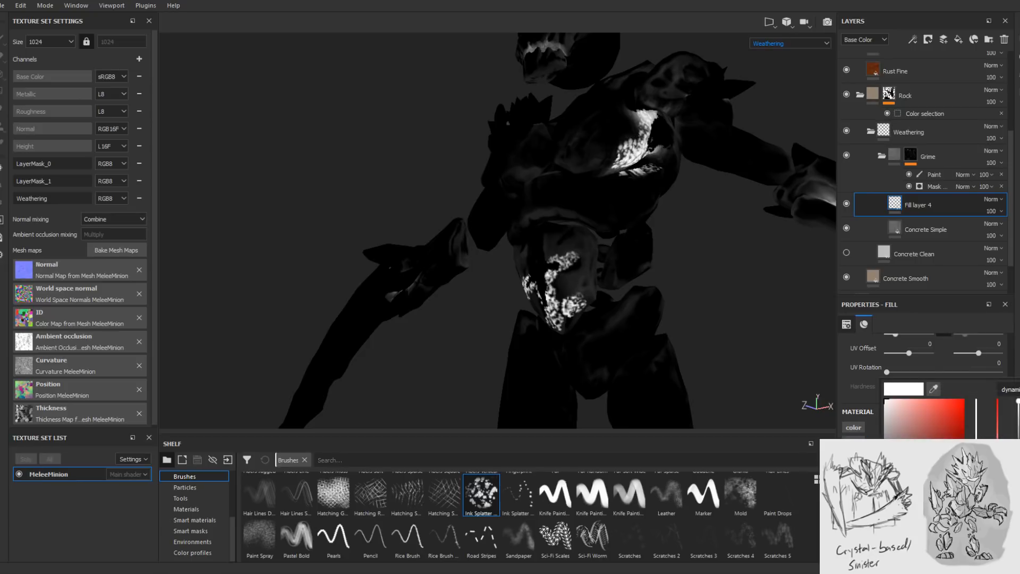
click(962, 407)
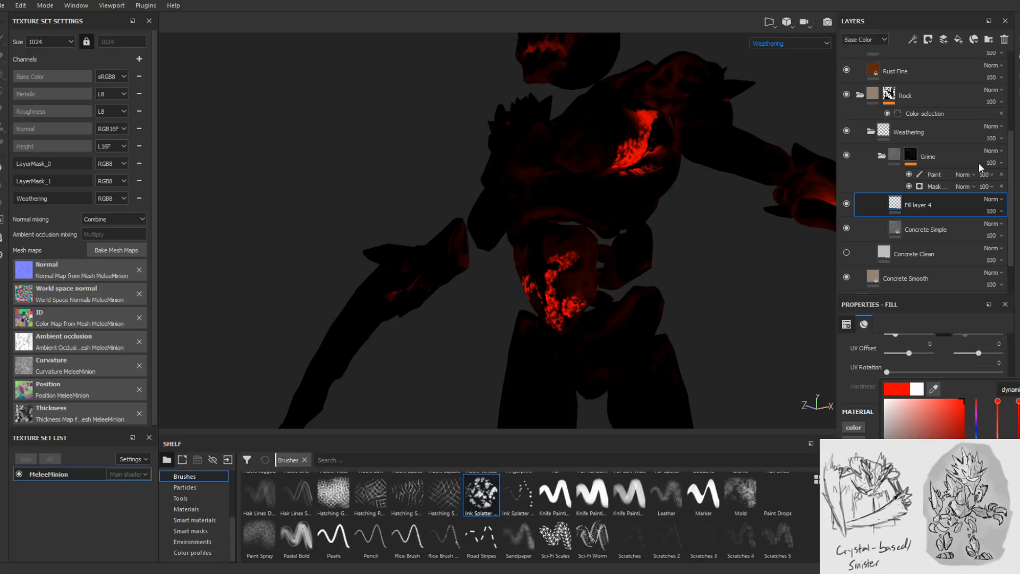
click(883, 41)
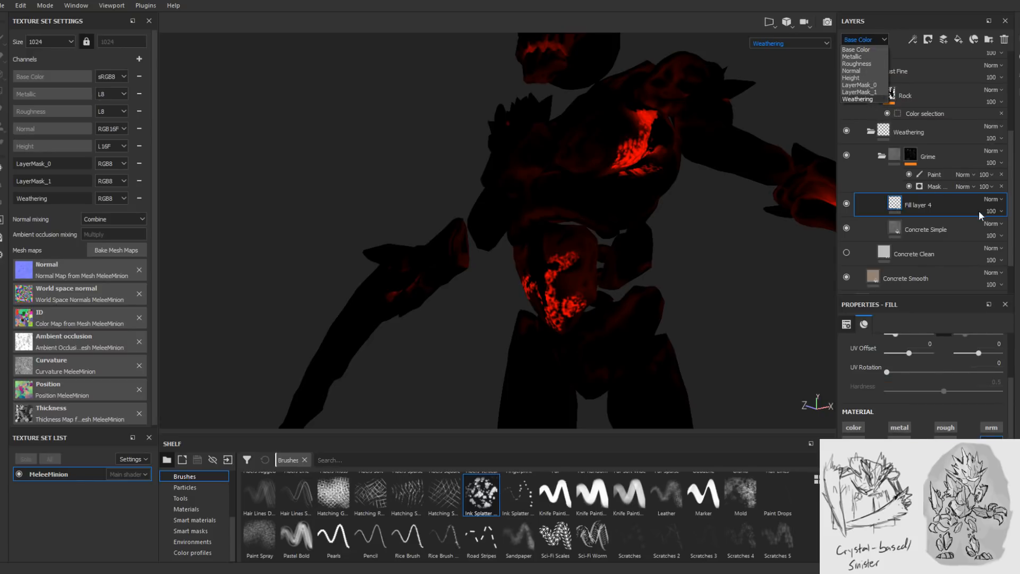
- Examine the red Weathering mask across the minion's head, torso and arms from several angles
alt+drag(741, 261, 571, 198)
alt+middle_drag(613, 200, 603, 238)
alt+right_drag(603, 239, 684, 334)
alt+drag(683, 335, 679, 319)
alt+middle_drag(679, 319, 651, 285)
alt+right_drag(651, 285, 598, 286)
alt+drag(598, 285, 538, 282)
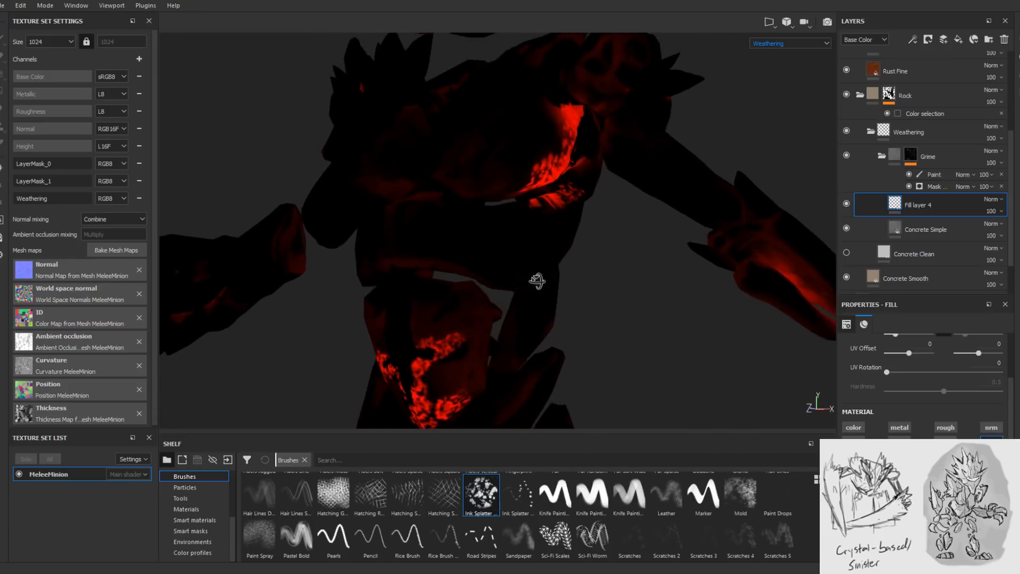
alt+right_drag(537, 281, 515, 267)
alt+drag(515, 267, 500, 260)
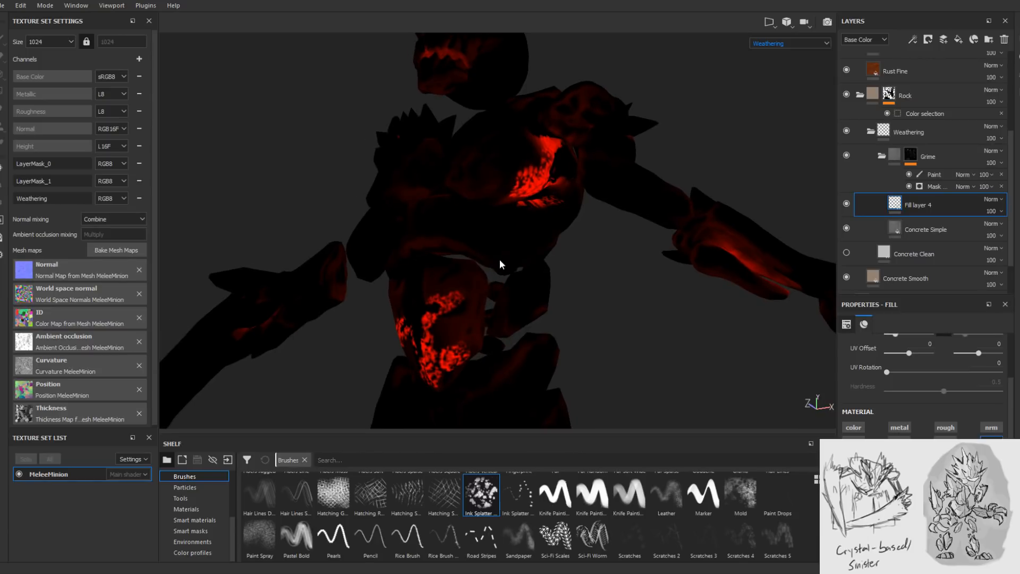
alt+drag(596, 224, 612, 291)
alt+middle_drag(612, 291, 615, 260)
alt+drag(615, 259, 607, 281)
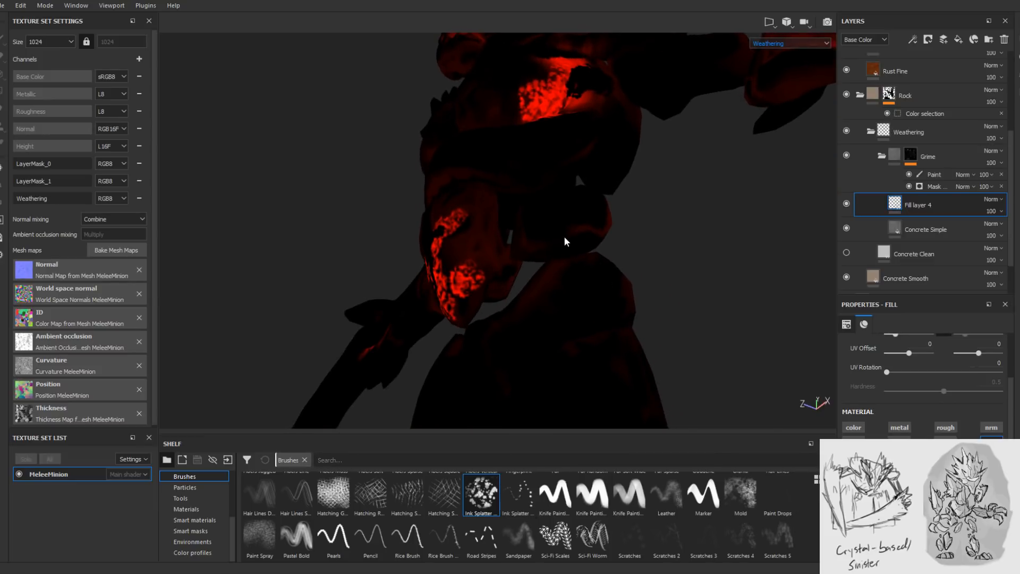
- Select the Grime mask's paint effect, set the Ink Splatter brush size to 6.92 and paint splatter on the lower torso
click(930, 174)
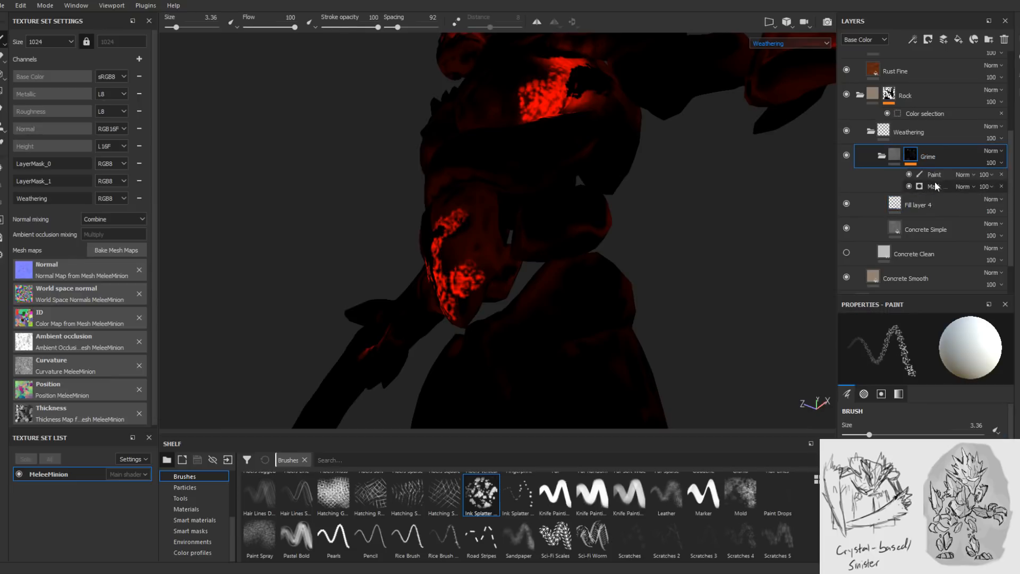
mouse_move(538, 246)
alt+mouse_down()
mouse_move(590, 232)
mouse_move(515, 229)
mouse_move(526, 237)
mouse_move(519, 269)
alt+mouse_up()
ctrl+right_drag(537, 251, 579, 252)
mouse_move(622, 221)
alt+mouse_down()
mouse_move(638, 287)
mouse_move(539, 247)
alt+mouse_up()
mouse_move(675, 228)
alt+mouse_down()
mouse_move(638, 278)
mouse_move(534, 272)
mouse_move(658, 298)
mouse_move(649, 324)
alt+mouse_up()
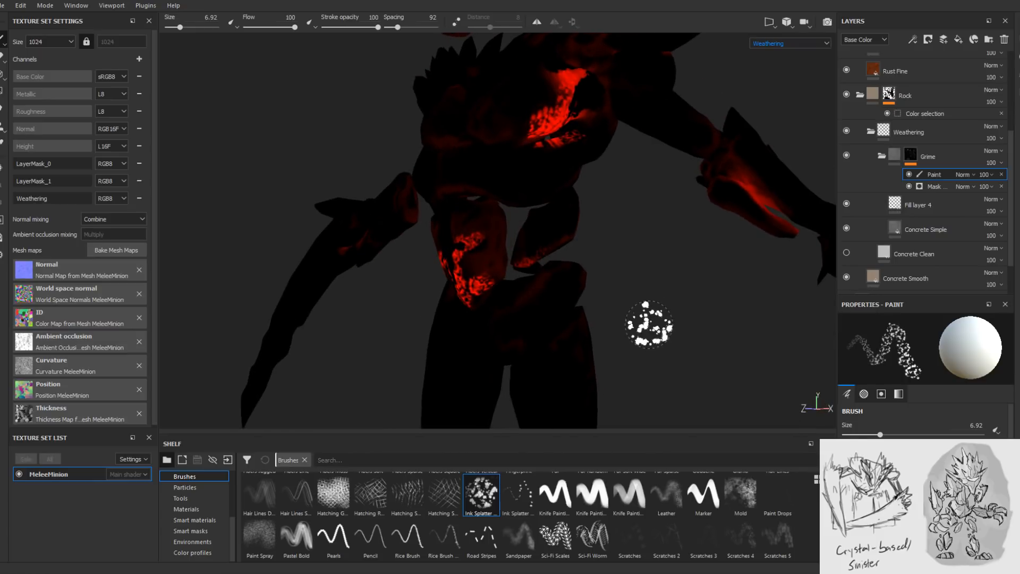
- Paint ink-splatter grime over the minion's hip and down the front of one thigh
mouse_move(809, 359)
alt+mouse_down()
mouse_move(644, 353)
mouse_move(574, 308)
alt+mouse_up()
alt+drag(503, 314, 592, 313)
mouse_move(599, 358)
alt+mouse_down()
mouse_move(638, 276)
mouse_move(574, 276)
alt+mouse_up()
mouse_move(502, 289)
alt+mouse_down()
mouse_move(496, 318)
mouse_move(500, 272)
alt+mouse_up()
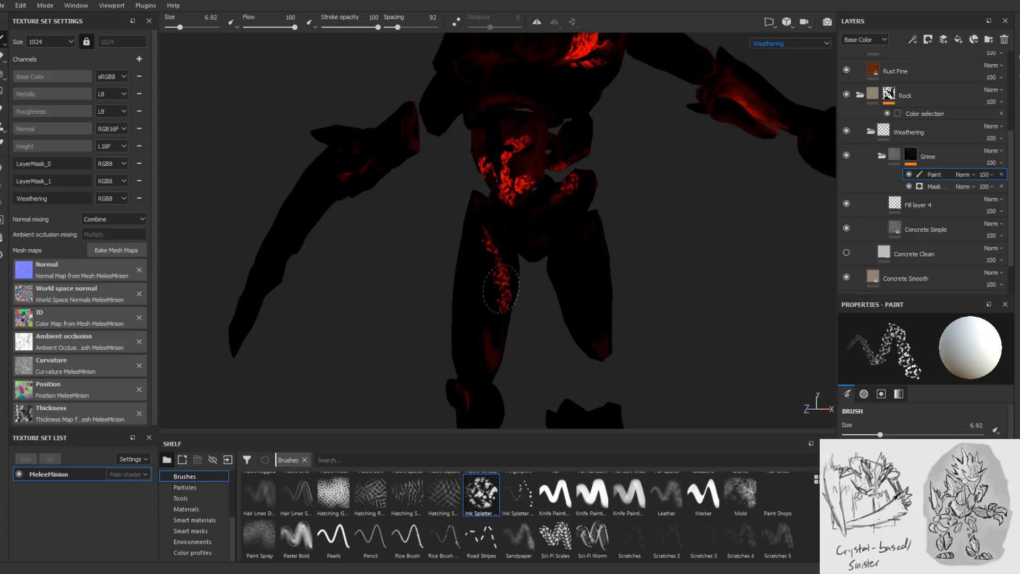
mouse_move(494, 275)
alt+mouse_down()
mouse_move(549, 341)
mouse_move(536, 365)
mouse_move(496, 292)
alt+mouse_up()
- Switch to the grid-patterned Hatching brush at size 10.7 and paint crosshatched grime across the minion's waist
click(334, 494)
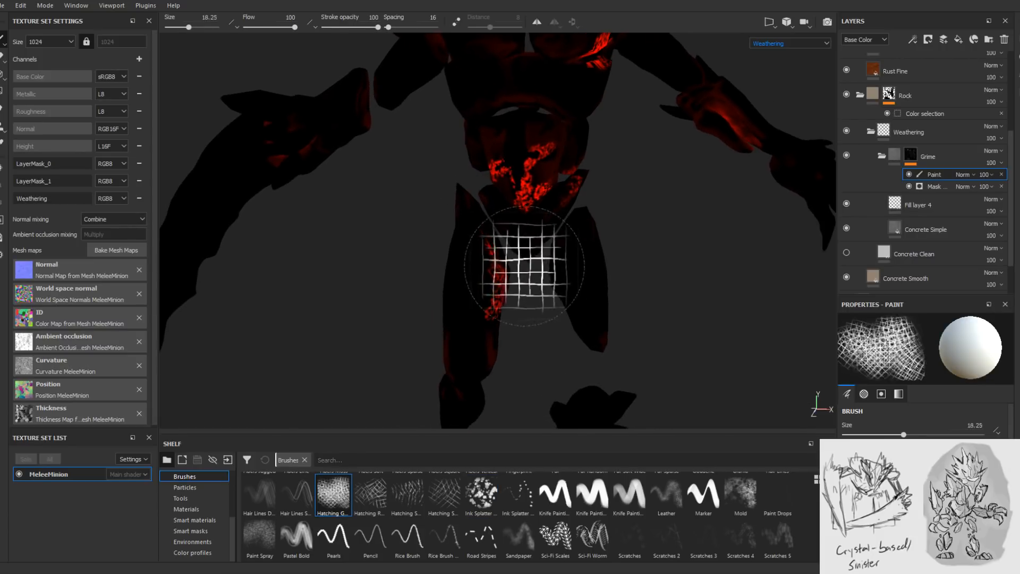
mouse_move(529, 323)
alt+mouse_down()
mouse_move(562, 333)
mouse_move(533, 324)
mouse_move(569, 312)
mouse_move(547, 141)
alt+mouse_up()
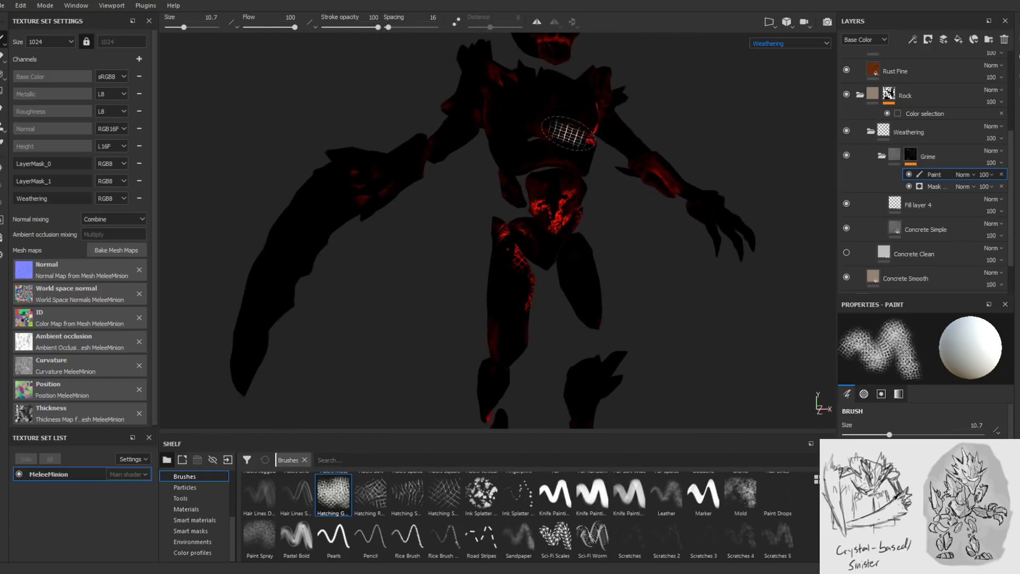
alt+drag(622, 323, 542, 290)
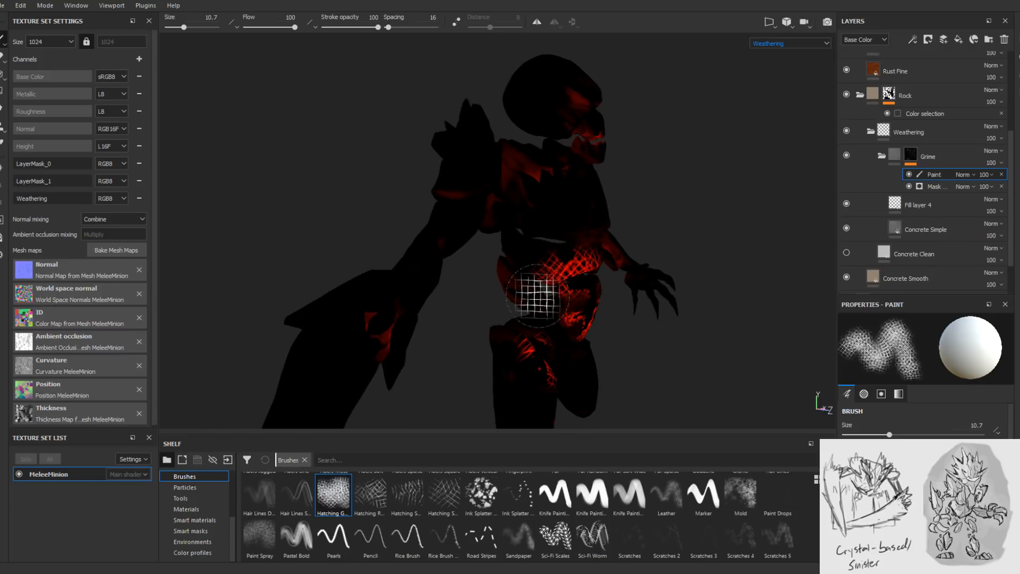
- Reduce the grid-patterned Hatching brush to size 8.24 and paint crosshatched grime on the minion's face and shoulder
mouse_move(648, 280)
alt+mouse_down()
mouse_move(508, 291)
mouse_move(524, 308)
mouse_move(534, 292)
mouse_move(502, 295)
mouse_move(566, 249)
alt+mouse_up()
key(bracketleft)
mouse_move(612, 194)
mouse_down()
mouse_move(637, 181)
mouse_move(590, 157)
mouse_move(595, 106)
mouse_move(597, 122)
mouse_up()
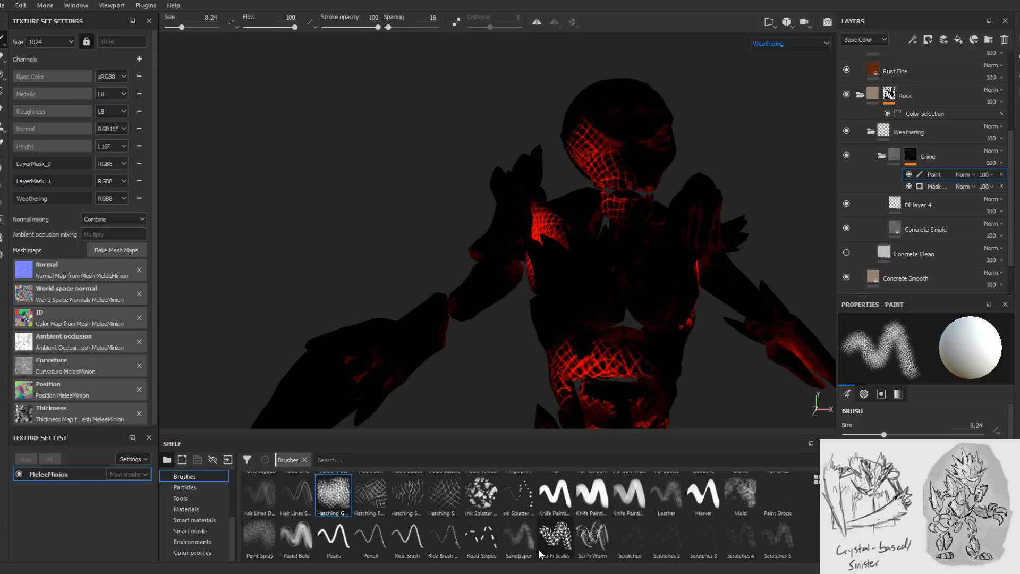
- Return to the splatter-shaped Ink Splatter brush at size 10.48 and break up the hatching on the minion's face and jaw
click(521, 502)
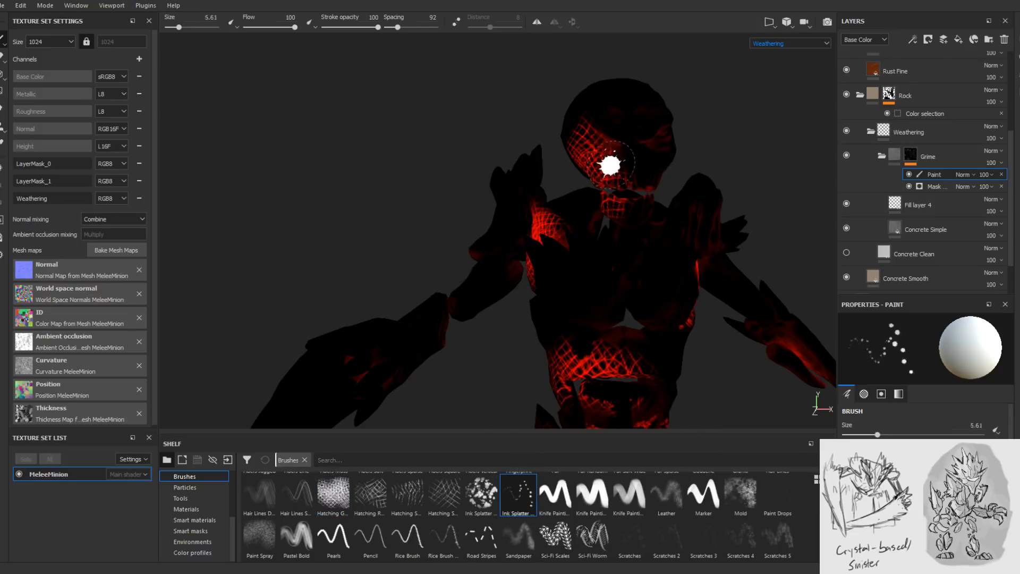
click(481, 494)
drag(619, 162, 628, 160)
mouse_move(628, 161)
ctrl+right_down()
mouse_move(587, 151)
mouse_move(617, 168)
mouse_move(617, 157)
ctrl+right_up()
alt+drag(616, 157, 626, 169)
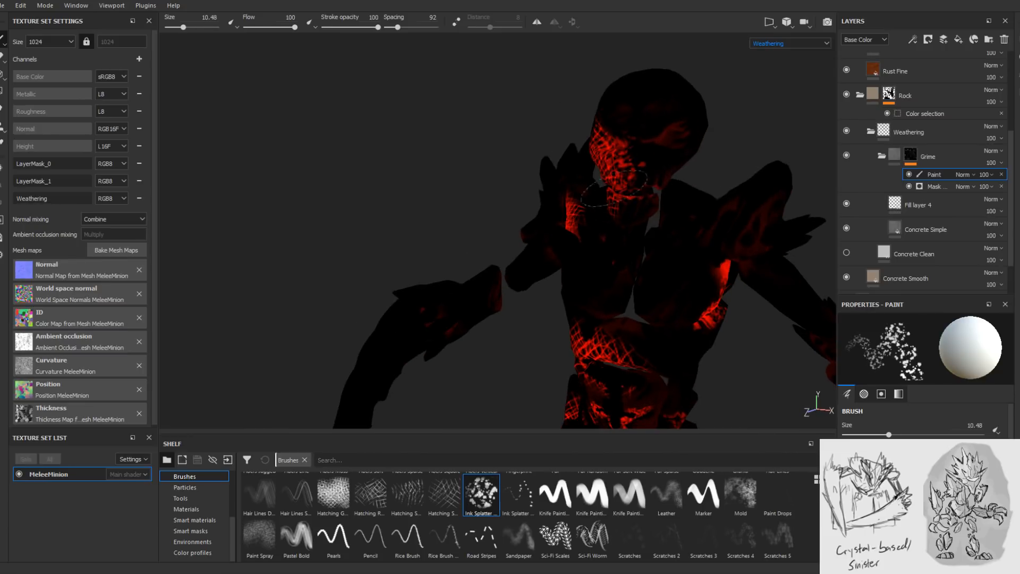
mouse_move(714, 190)
alt+mouse_down()
mouse_move(723, 276)
mouse_move(664, 276)
mouse_move(574, 310)
mouse_move(574, 218)
mouse_move(641, 212)
alt+mouse_up()
click(615, 200)
- Paint ink-splatter grime across the minion's shoulders, chest and abdomen
alt+drag(576, 235, 606, 229)
mouse_move(524, 266)
alt+mouse_down()
mouse_move(519, 228)
mouse_move(645, 238)
mouse_move(536, 239)
alt+mouse_up()
alt+drag(564, 288, 617, 300)
click(513, 285)
click(499, 308)
alt+drag(499, 308, 468, 342)
alt+right_drag(525, 330, 507, 114)
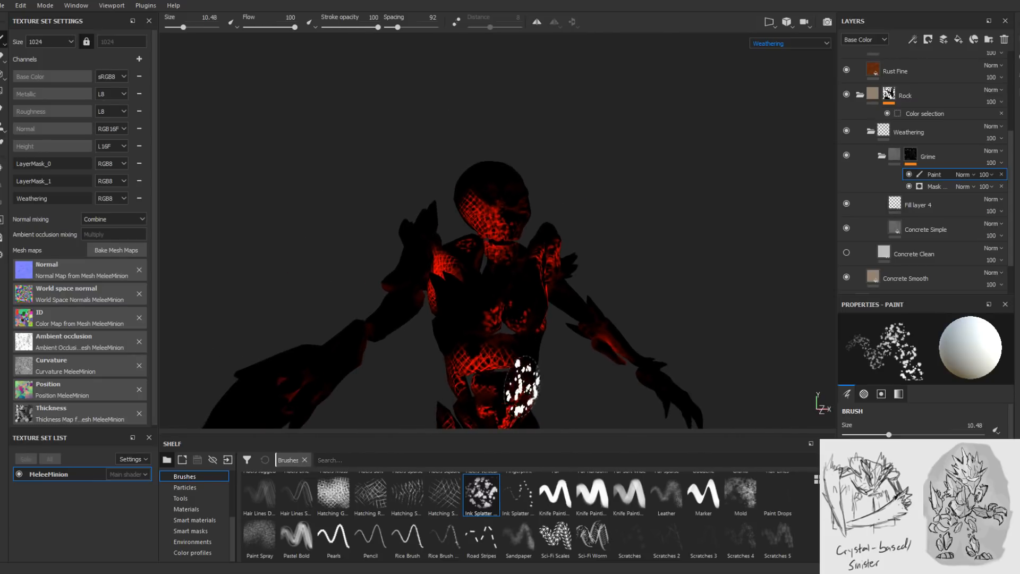
- Paint ink-splatter grime on the back of the minion's waist, pelvis and thigh
alt+middle_drag(519, 393, 558, 224)
mouse_move(558, 224)
alt+mouse_down()
mouse_move(645, 270)
mouse_move(887, 300)
mouse_move(899, 292)
alt+mouse_up()
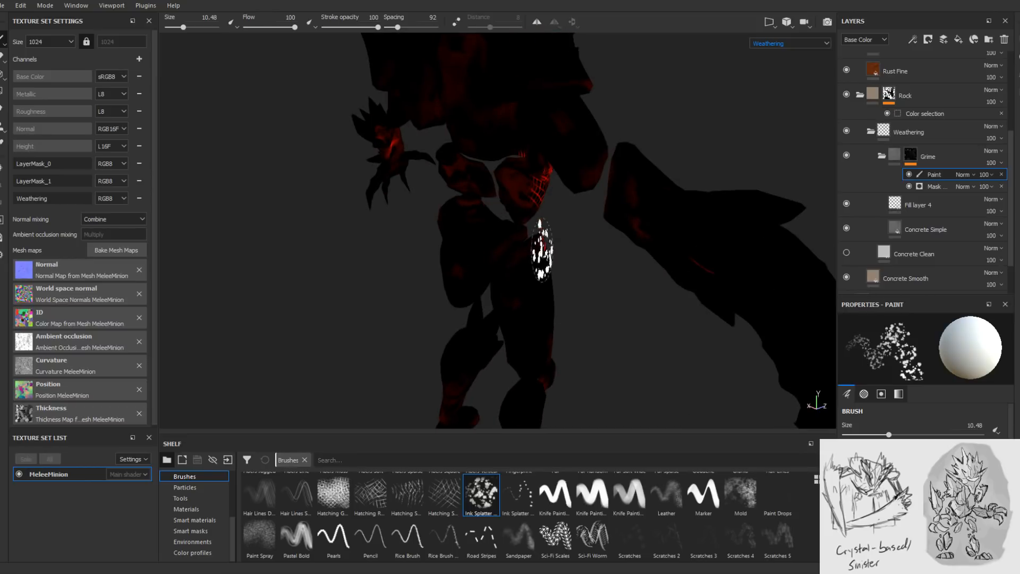
mouse_move(518, 284)
alt+mouse_down()
mouse_move(576, 330)
mouse_move(532, 343)
mouse_move(487, 278)
mouse_move(516, 236)
mouse_move(566, 226)
alt+mouse_up()
mouse_move(423, 179)
mouse_down()
mouse_move(419, 202)
mouse_move(467, 319)
mouse_move(416, 318)
mouse_up()
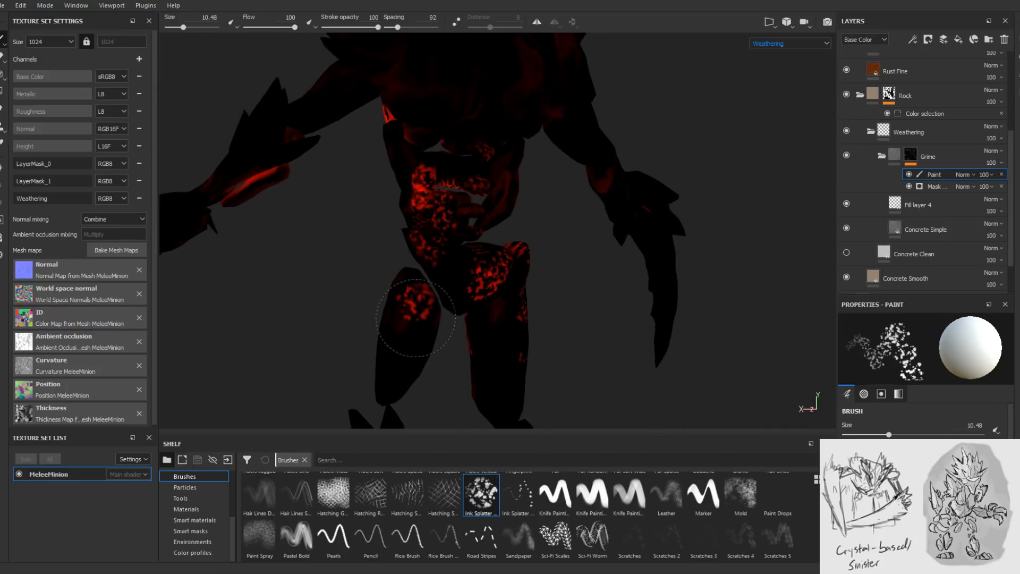
alt+drag(547, 285, 414, 285)
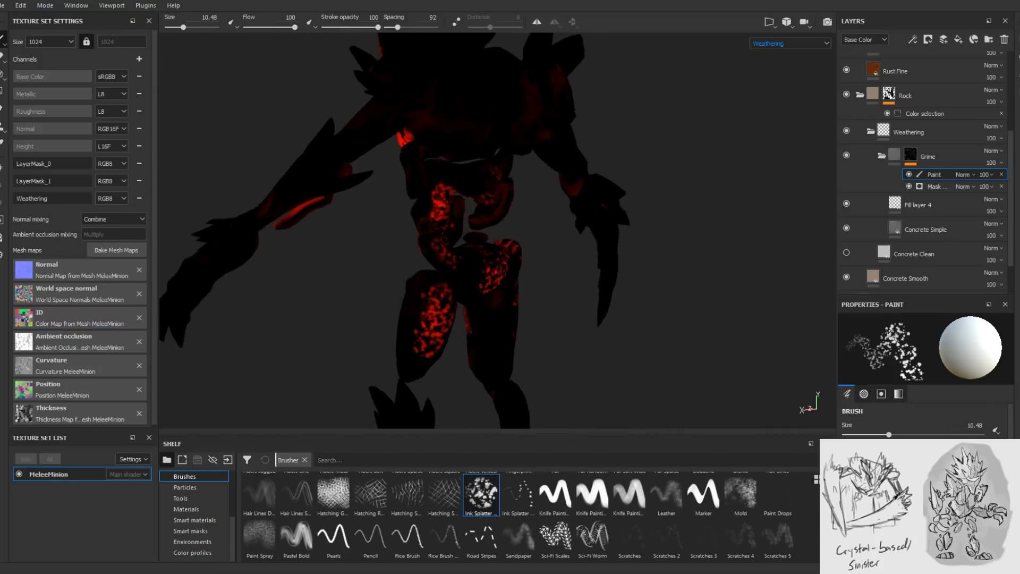
- Paint ink-splatter grime along both of the minion's arms, from the upper arms to the forearms
drag(271, 211, 387, 120)
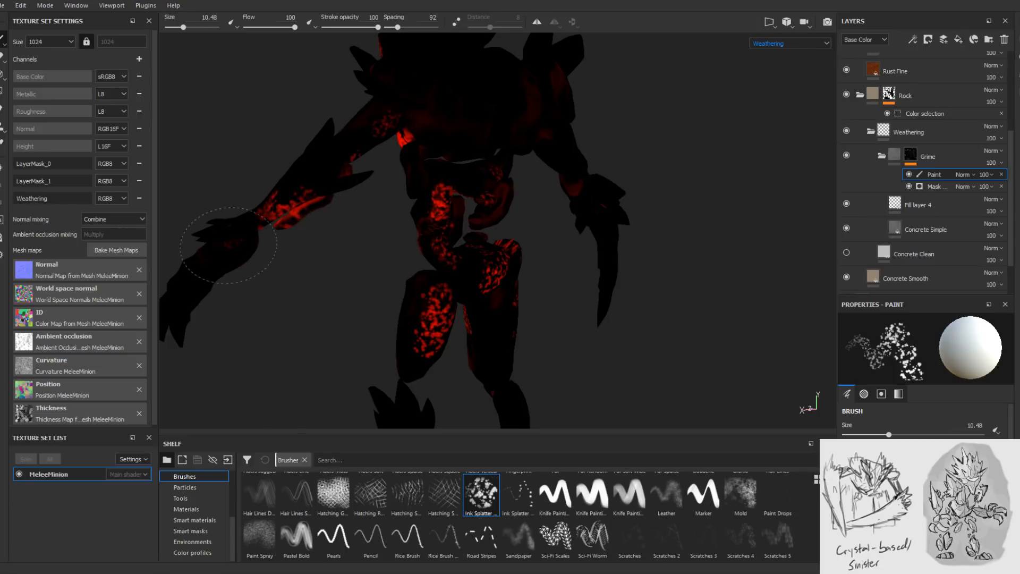
alt+drag(324, 268, 239, 280)
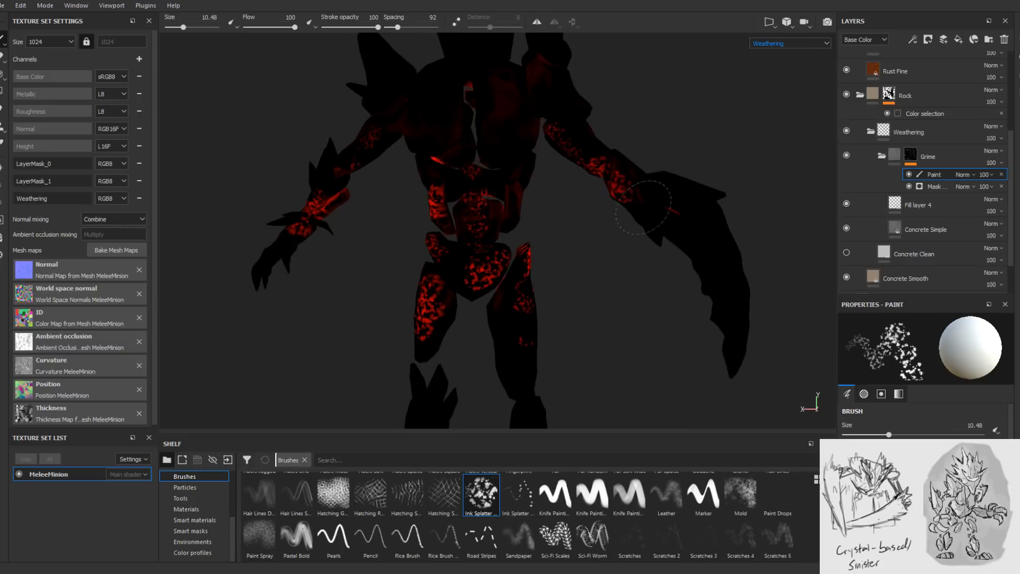
mouse_move(566, 104)
mouse_down()
mouse_move(445, 141)
mouse_move(440, 103)
mouse_move(457, 150)
mouse_move(600, 189)
mouse_move(531, 212)
mouse_move(496, 192)
mouse_move(542, 209)
mouse_move(547, 267)
mouse_up()
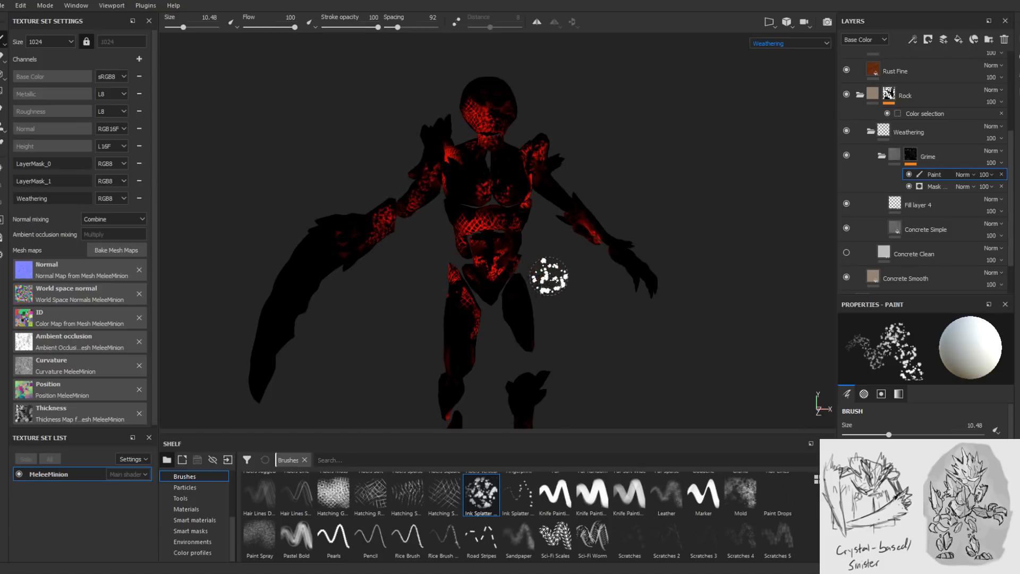
alt+drag(549, 276, 528, 284)
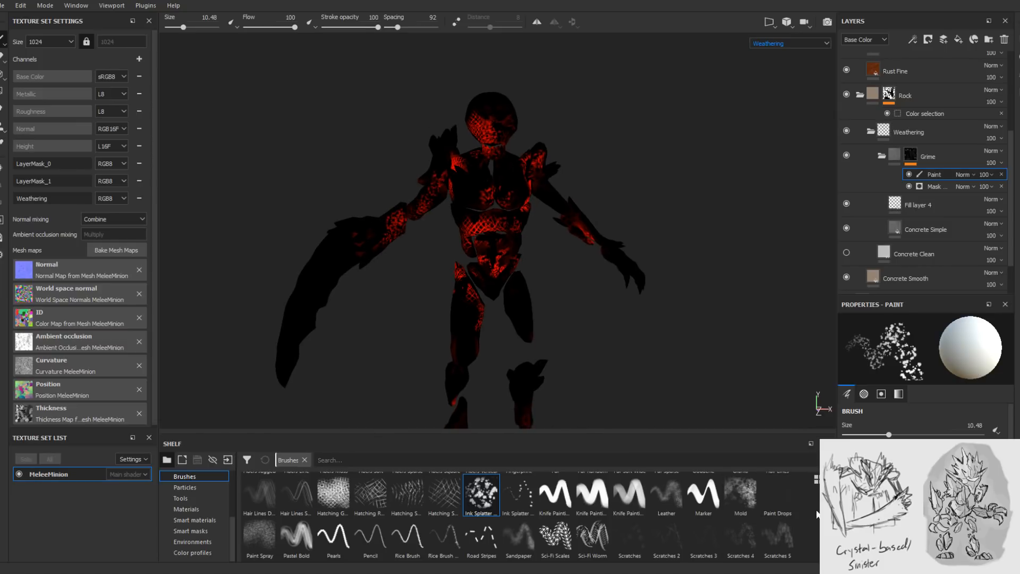
- Switch to the Mold brush at size 30 and paint softer grime over the minion's torso, legs, feet and back
click(741, 492)
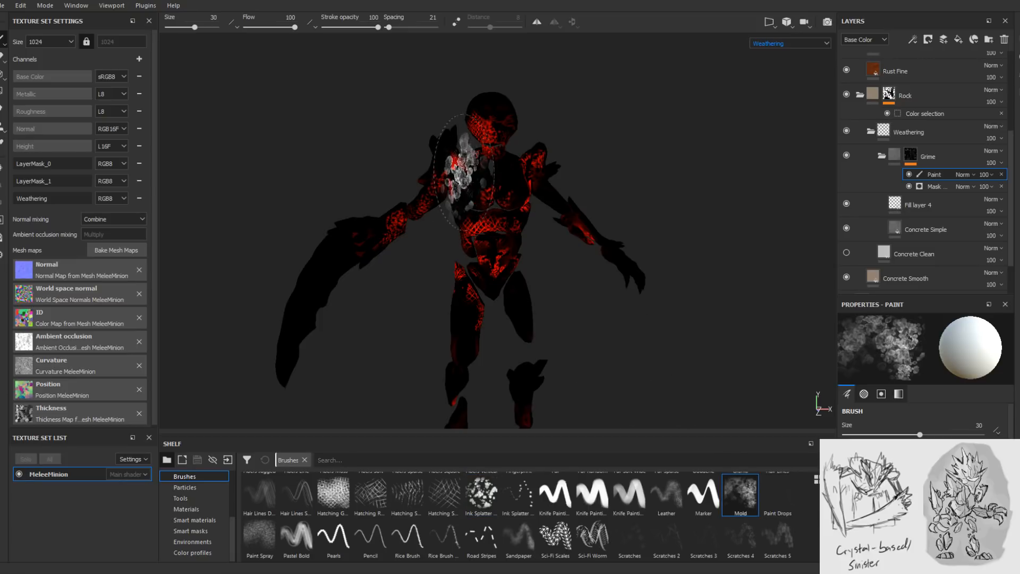
mouse_move(561, 353)
alt+mouse_down()
mouse_move(567, 285)
mouse_move(468, 262)
alt+mouse_up()
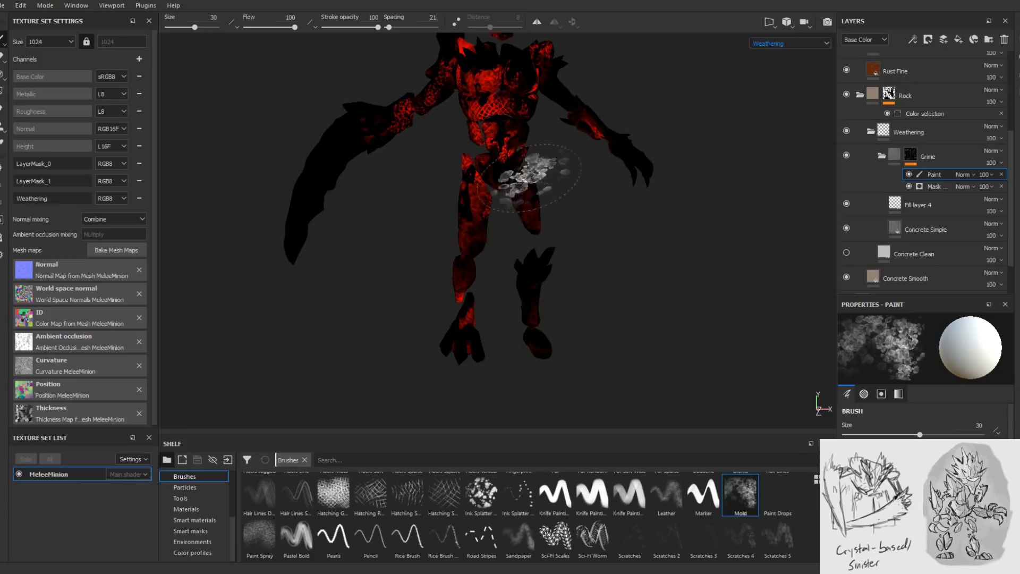
alt+drag(588, 280, 588, 130)
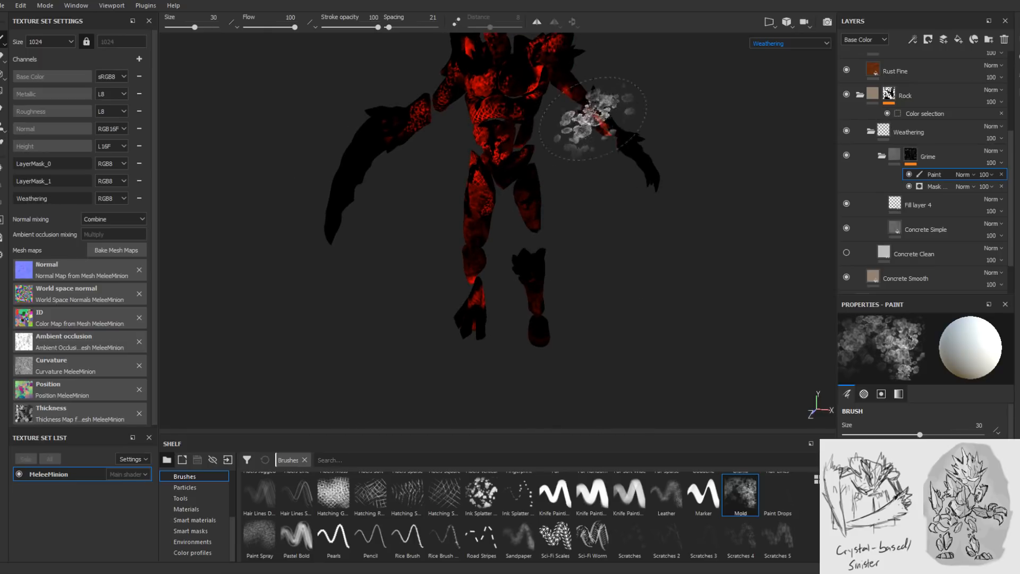
mouse_move(424, 159)
alt+mouse_down()
mouse_move(742, 206)
mouse_move(724, 170)
alt+mouse_up()
mouse_move(598, 160)
alt+mouse_down()
mouse_move(658, 187)
mouse_move(631, 237)
mouse_move(551, 190)
alt+mouse_up()
mouse_move(530, 250)
alt+mouse_down()
mouse_move(604, 234)
mouse_move(615, 285)
alt+mouse_up()
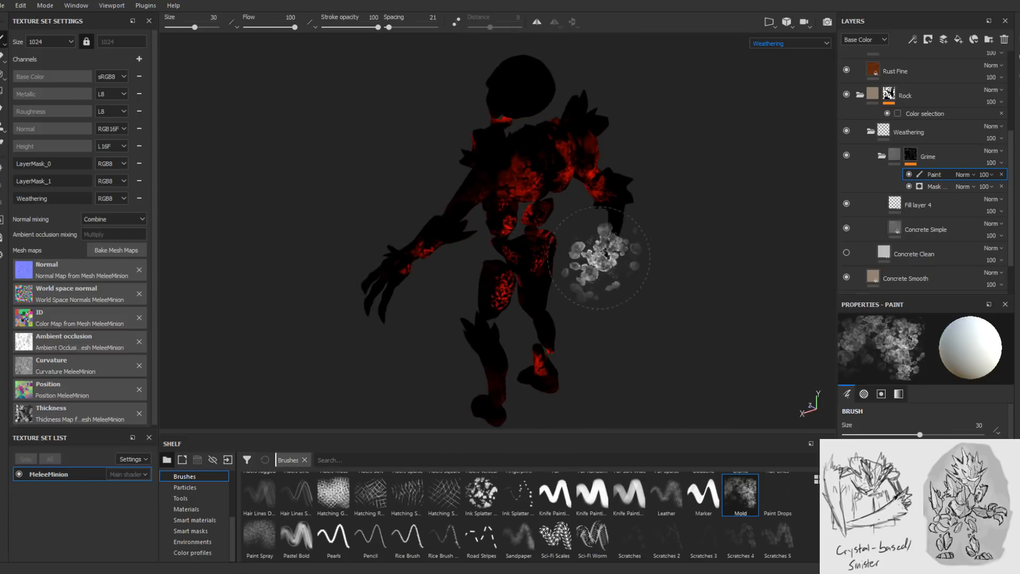
- Add a second paint effect to the Grime mask and set up the Sandpaper brush with a black grayscale value
mouse_move(581, 330)
alt+mouse_down()
mouse_move(811, 297)
mouse_move(763, 337)
alt+mouse_up()
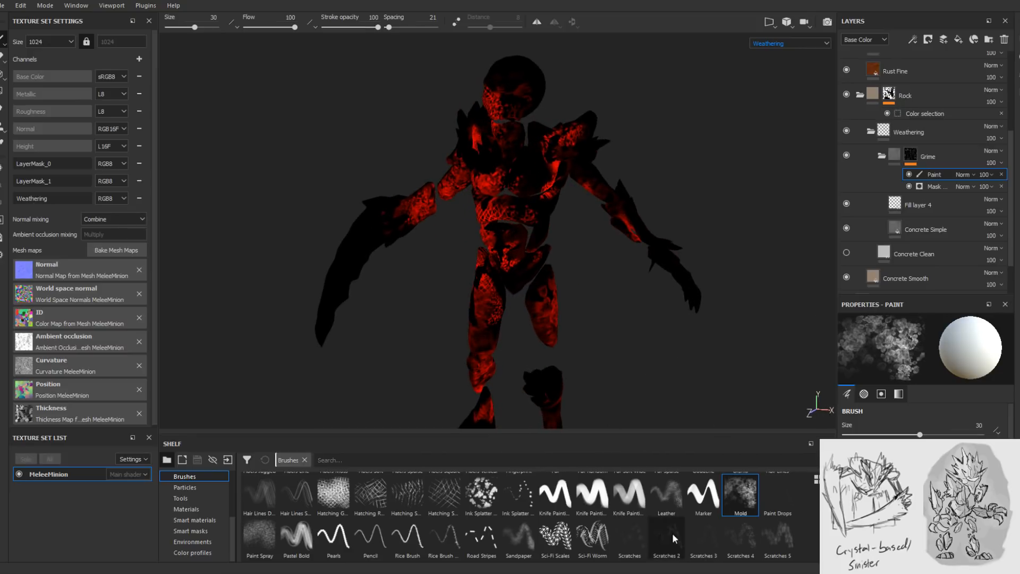
right_click(943, 173)
click(974, 193)
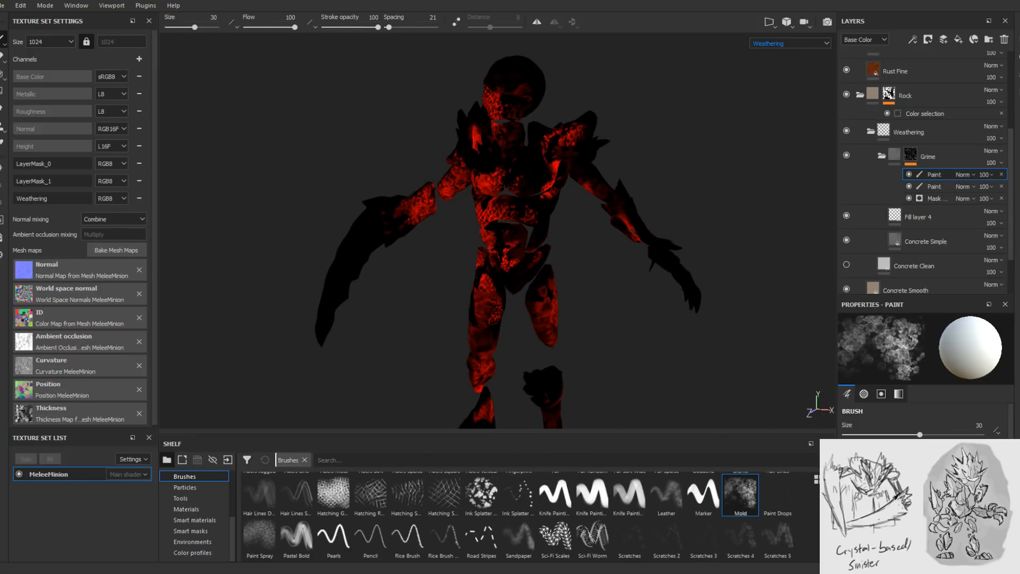
scroll(1014, 432, down, 5)
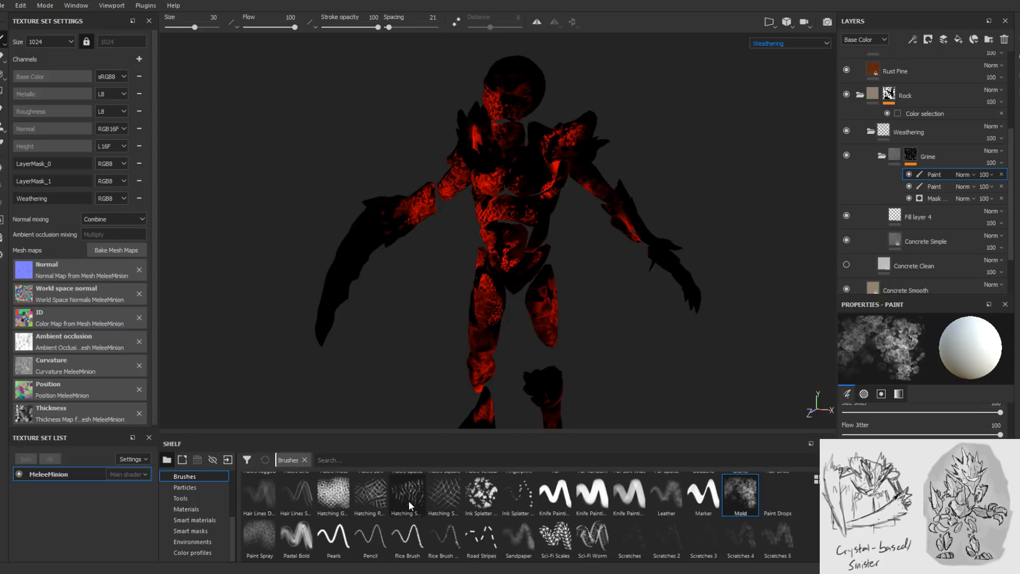
click(520, 542)
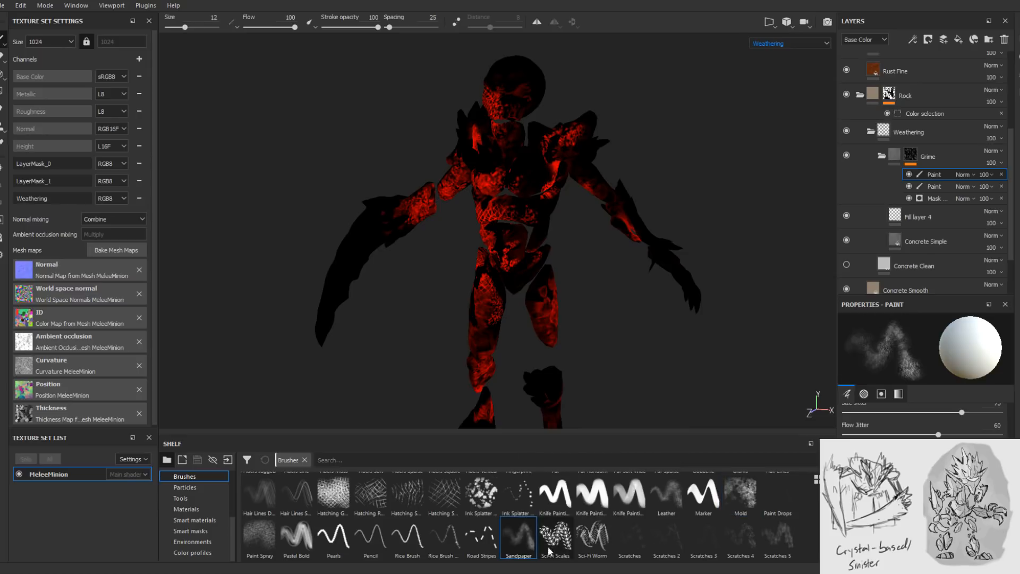
scroll(922, 419, down, 5)
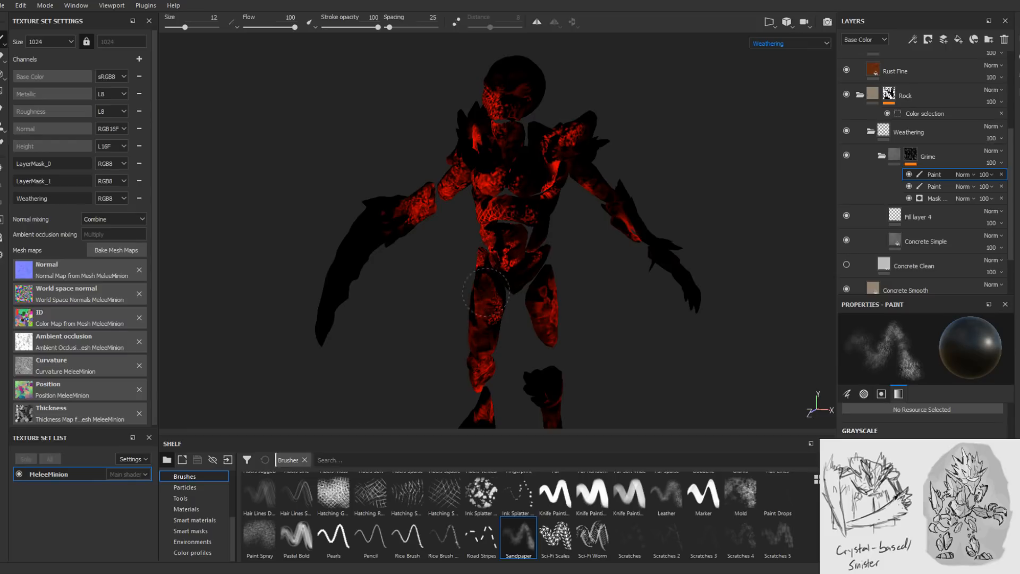
- Break up the grime on the front of the minion's thighs, knees and shins with the black Sandpaper brush at size 14.94
alt+drag(513, 329, 504, 316)
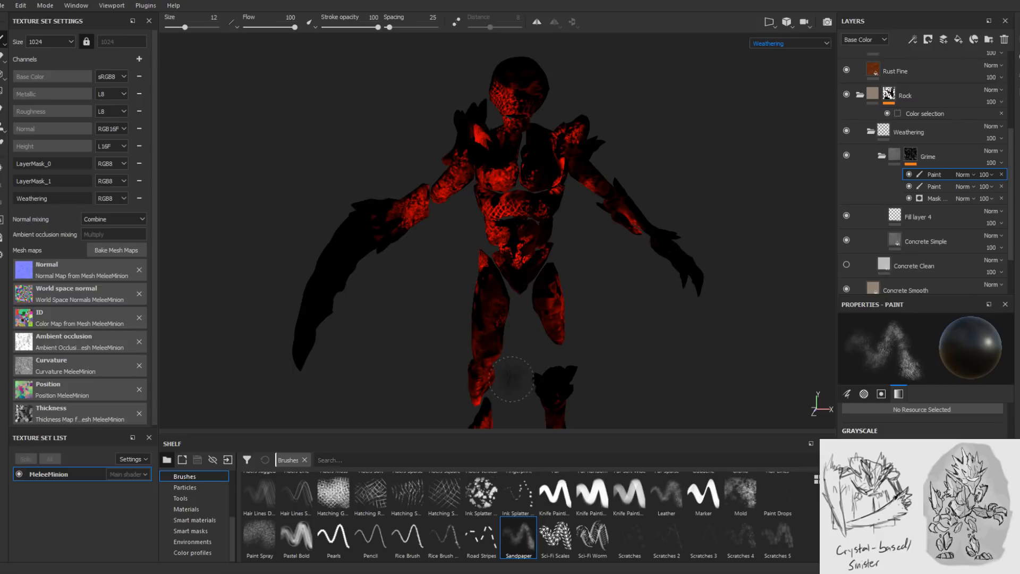
alt+drag(500, 381, 481, 393)
alt+middle_drag(481, 394, 501, 319)
alt+drag(502, 319, 520, 334)
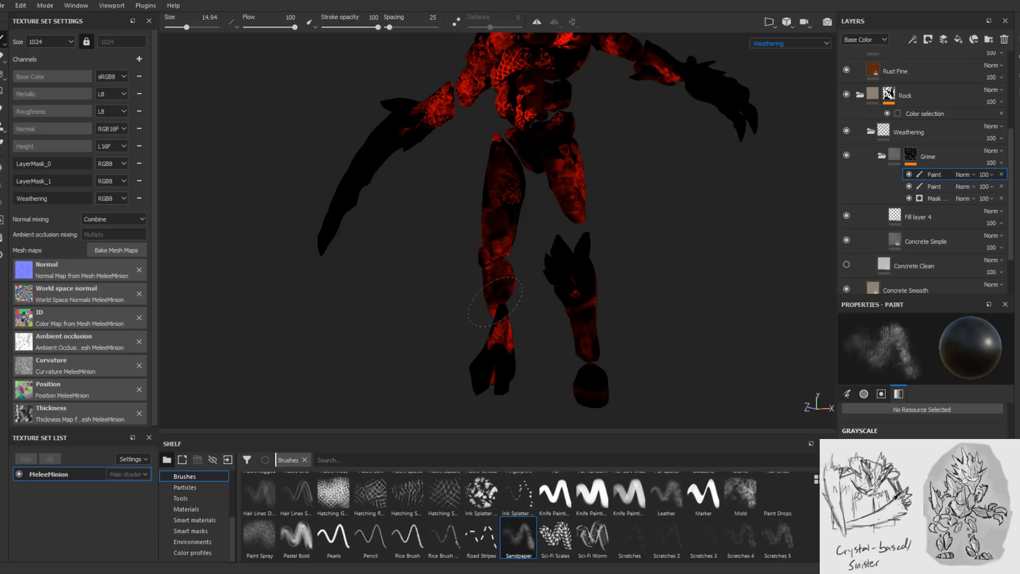
mouse_move(501, 348)
alt+mouse_down()
mouse_move(478, 372)
mouse_move(512, 343)
mouse_move(586, 358)
mouse_move(582, 300)
mouse_move(661, 326)
alt+mouse_up()
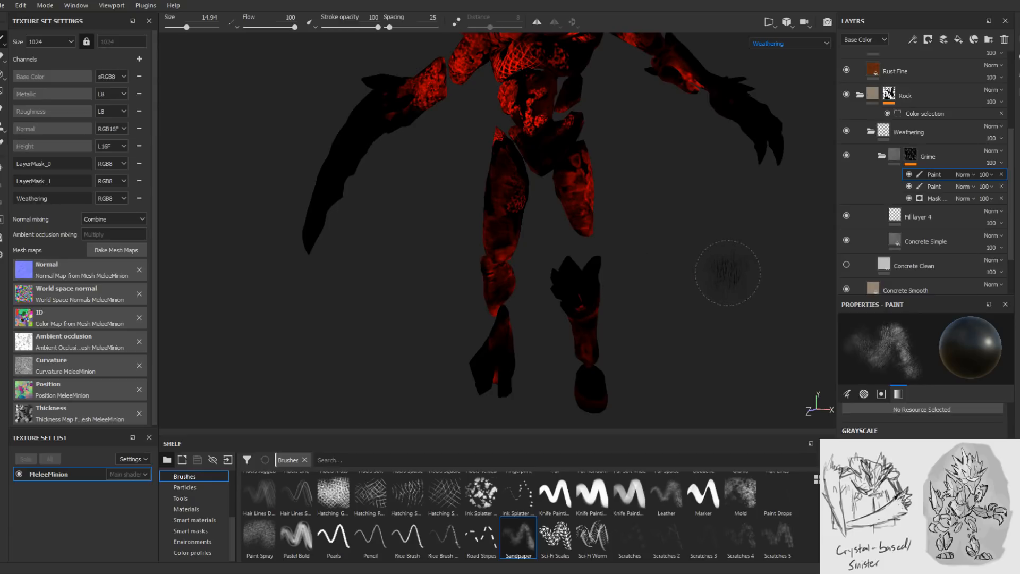
key(m)
alt+drag(652, 295, 674, 264)
key(c)
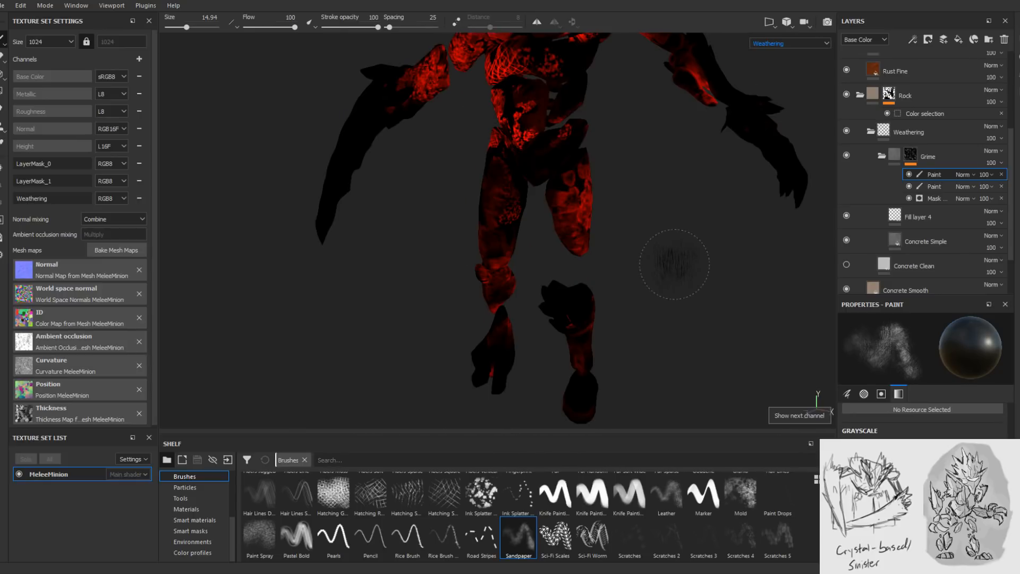
- Fade the grime on the sides and backs of the minion's legs with black Sandpaper strokes
alt+drag(623, 217, 524, 209)
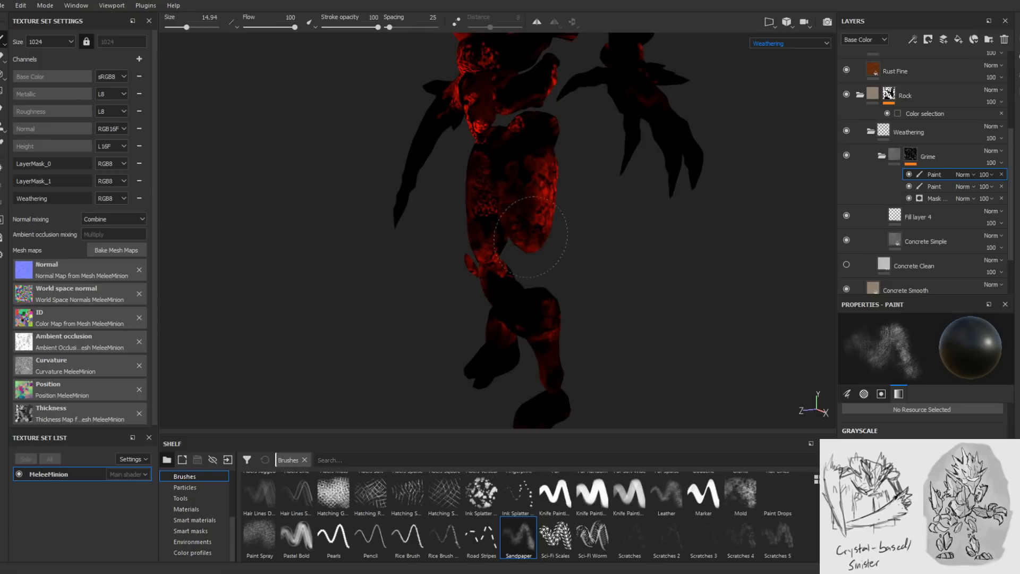
alt+drag(529, 237, 378, 232)
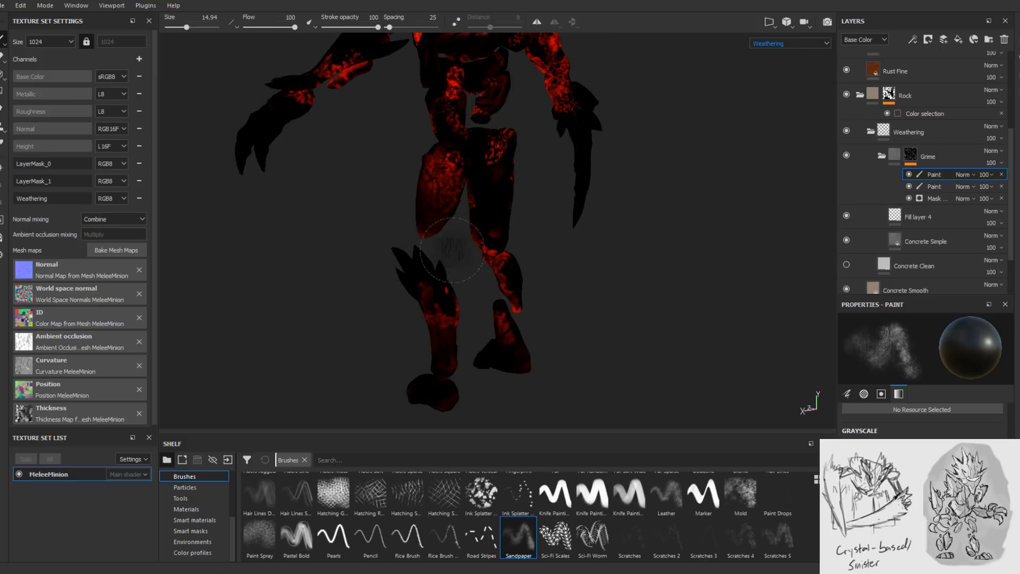
alt+drag(465, 323, 507, 269)
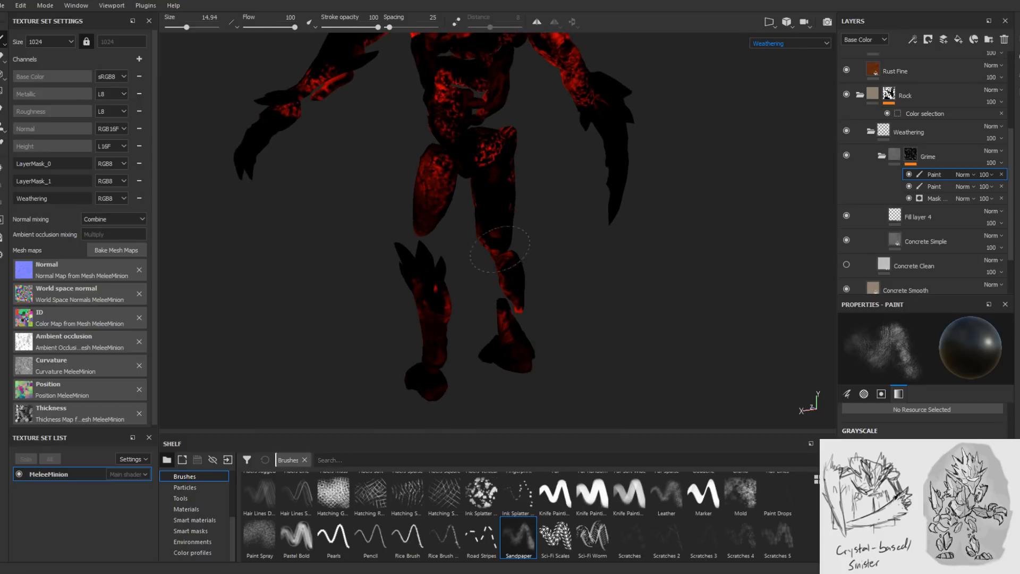
- Reduce the Sandpaper brush to sizes 7.09 and 9.39 and paint out grime around the back of the waist and outer hip
mouse_move(481, 160)
alt+mouse_down()
mouse_move(528, 200)
mouse_move(546, 177)
mouse_move(545, 315)
mouse_move(572, 386)
mouse_move(533, 294)
alt+mouse_up()
ctrl+right_drag(533, 293, 505, 294)
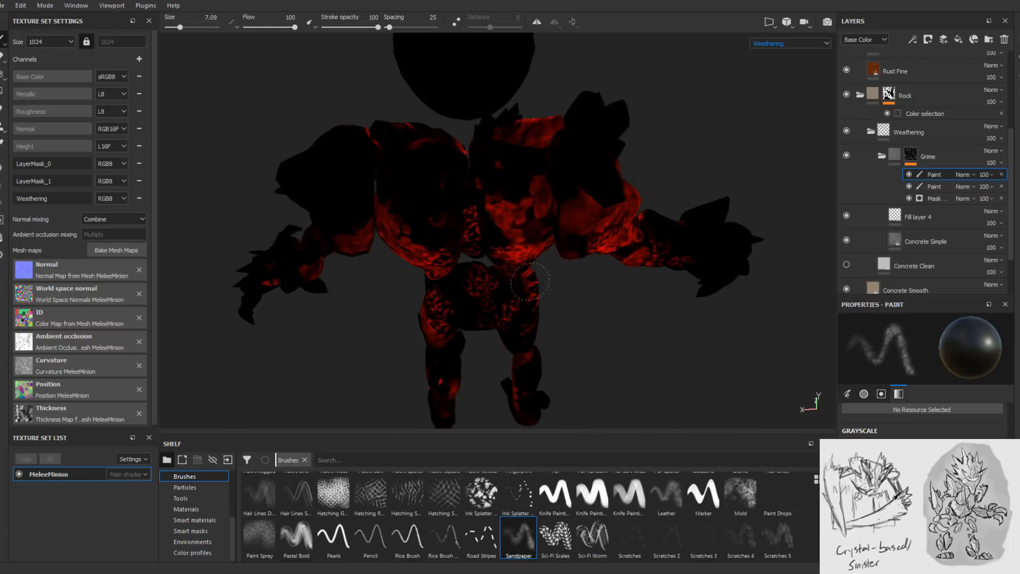
alt+drag(530, 277, 531, 246)
alt+drag(576, 282, 414, 274)
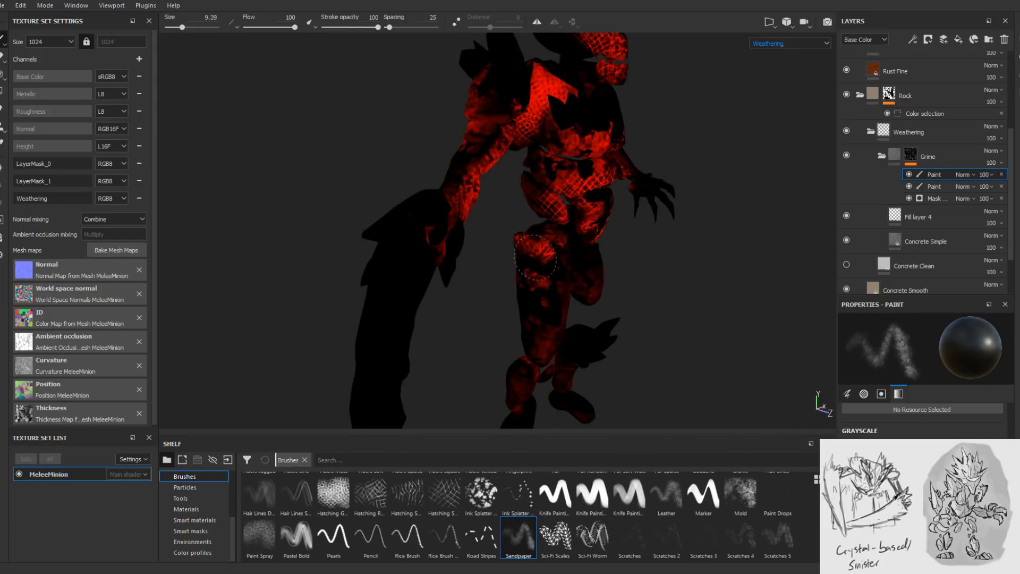
- Set the Sandpaper brush to size 13.44 and soften the grime across the pelvis, abdomen, chest, shoulder, forearm and face
alt+drag(534, 253, 456, 273)
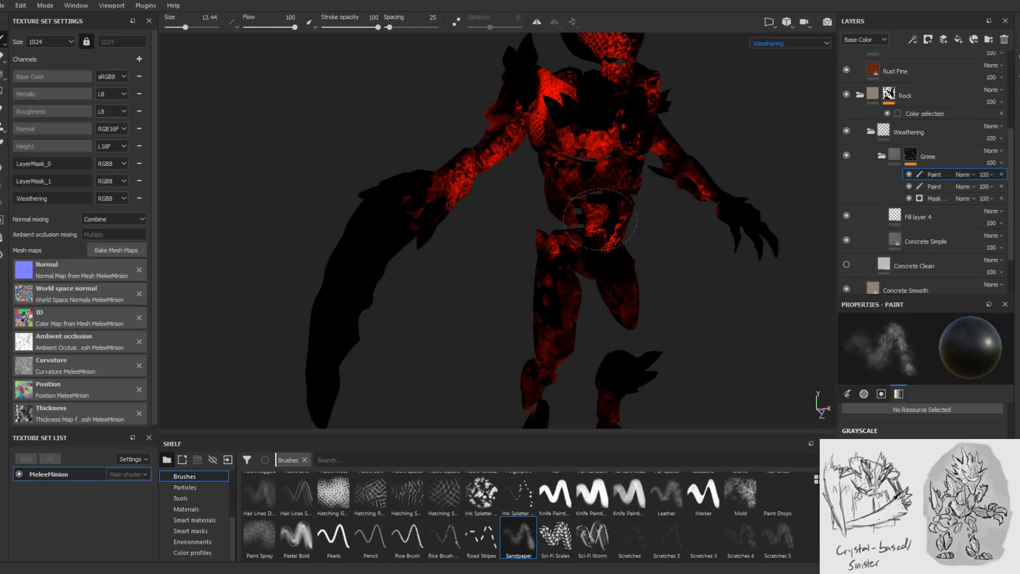
alt+drag(609, 219, 620, 208)
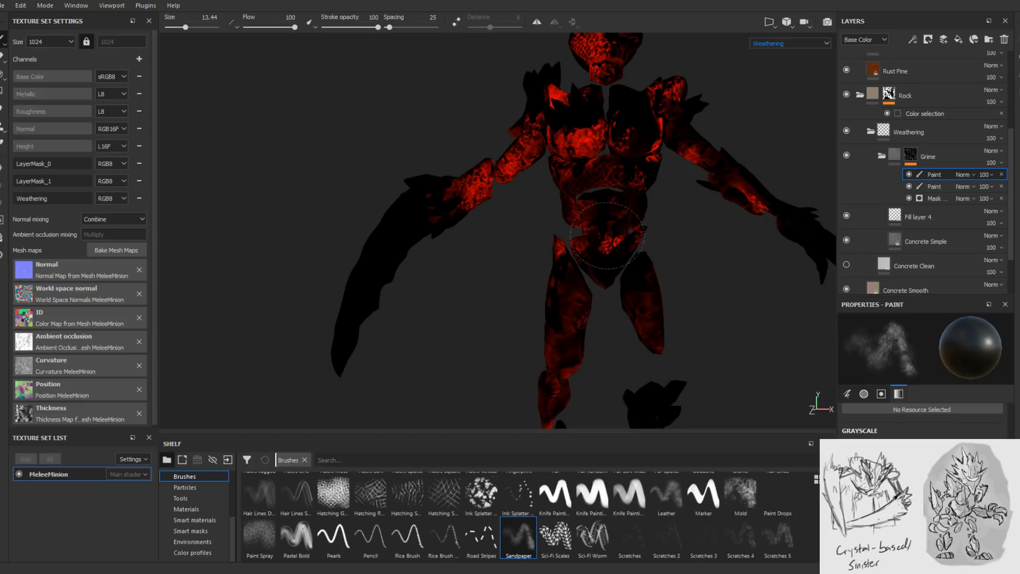
mouse_move(695, 217)
alt+mouse_down()
mouse_move(603, 228)
mouse_move(569, 314)
alt+mouse_up()
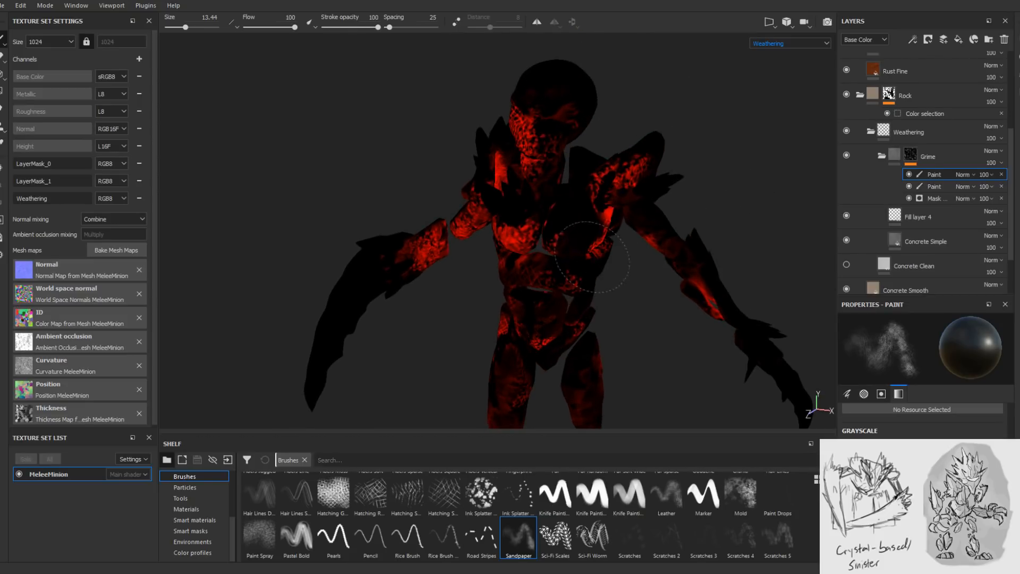
alt+drag(600, 257, 584, 248)
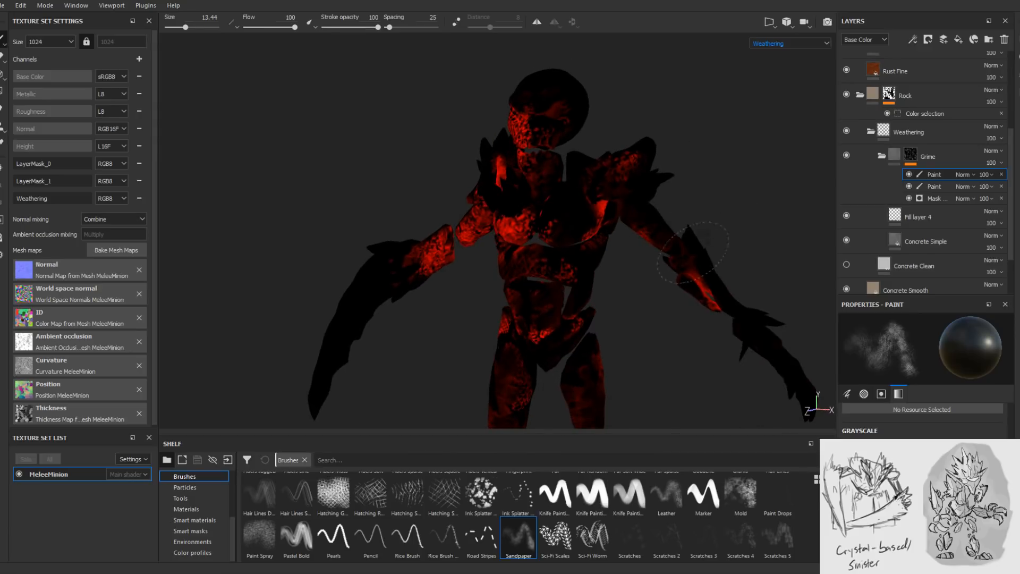
alt+drag(718, 297, 624, 173)
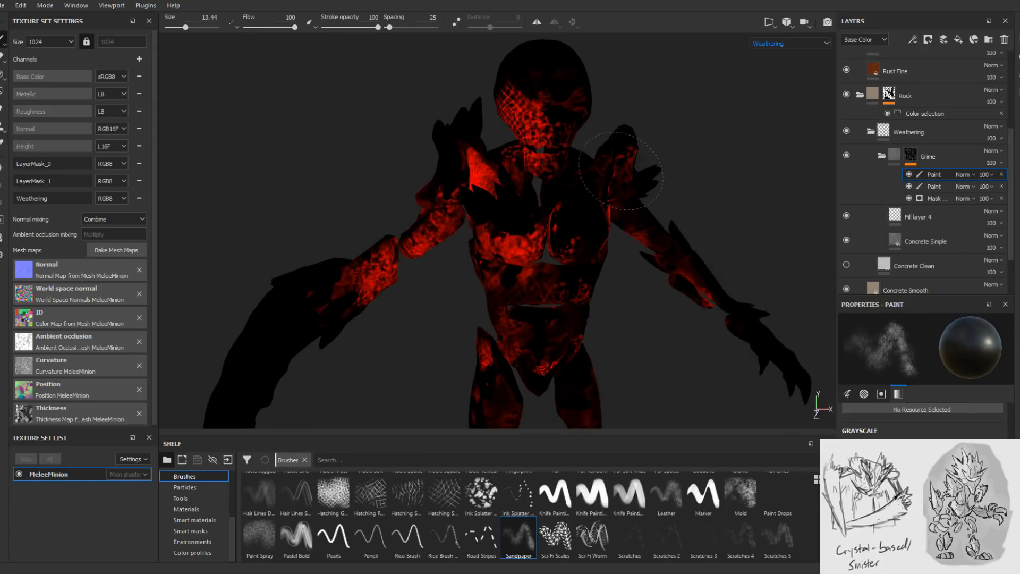
alt+drag(480, 180, 449, 186)
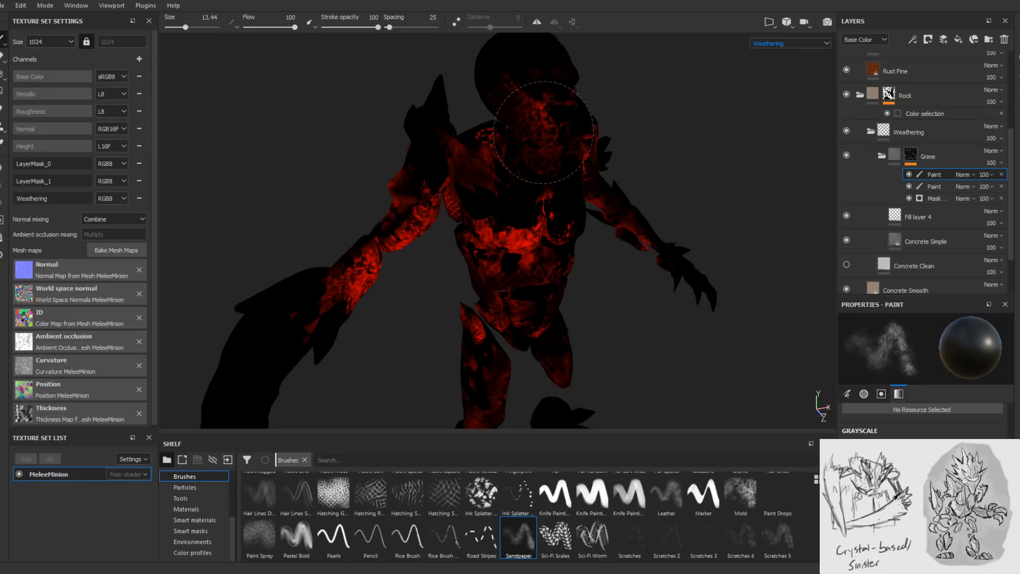
- Soften the grime on the minion's upper back, rear shoulder and arm with the black Sandpaper brush
mouse_move(533, 126)
alt+mouse_down()
mouse_move(610, 159)
mouse_move(587, 163)
mouse_move(362, 315)
alt+mouse_up()
mouse_move(411, 247)
alt+mouse_down()
mouse_move(449, 278)
mouse_move(388, 250)
mouse_move(582, 278)
alt+mouse_up()
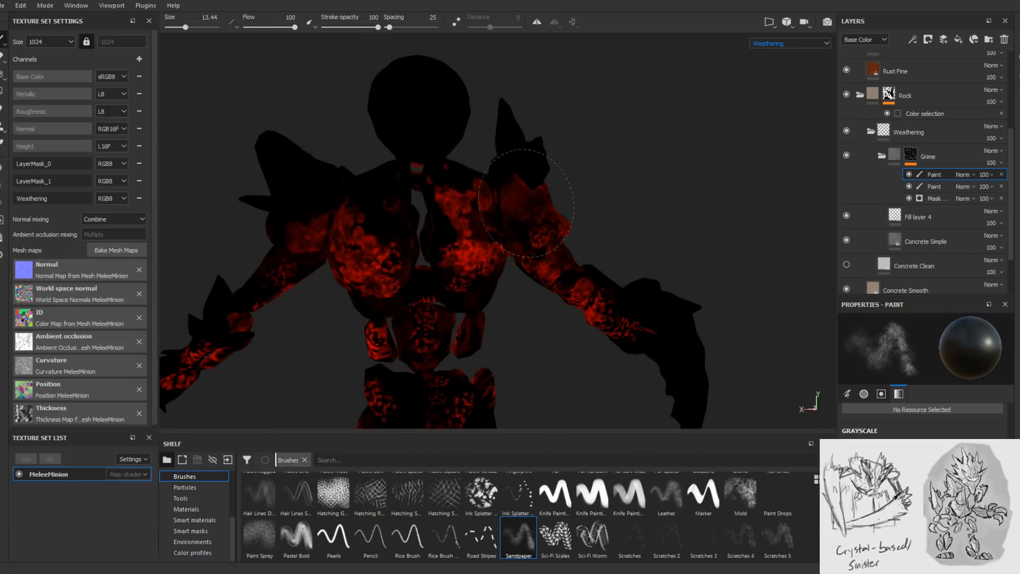
drag(467, 226, 477, 243)
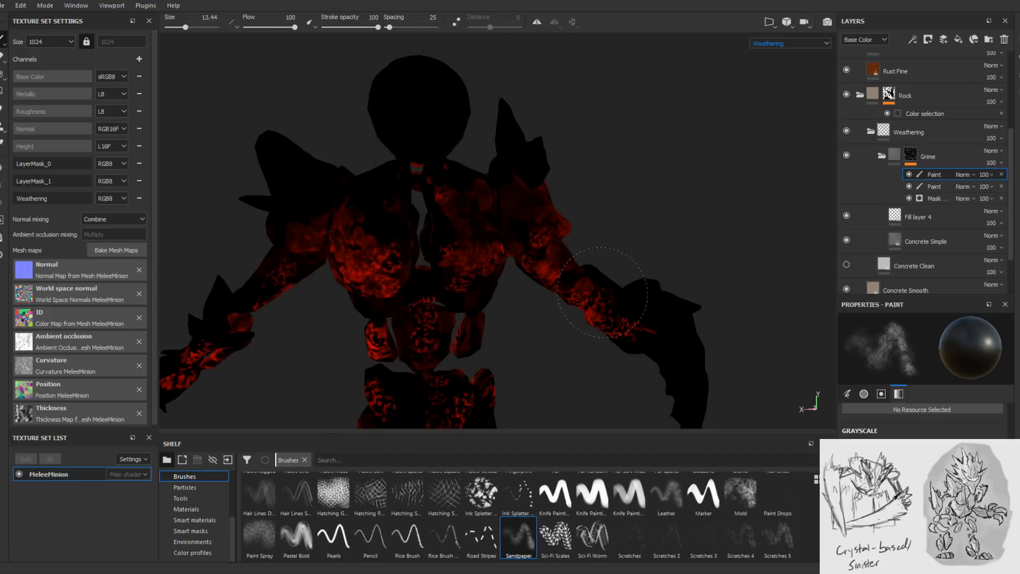
alt+right_drag(597, 274, 565, 164)
alt+drag(579, 339, 834, 353)
alt+middle_drag(685, 372, 510, 303)
alt+right_drag(511, 303, 478, 294)
alt+drag(478, 294, 691, 297)
alt+drag(592, 257, 582, 305)
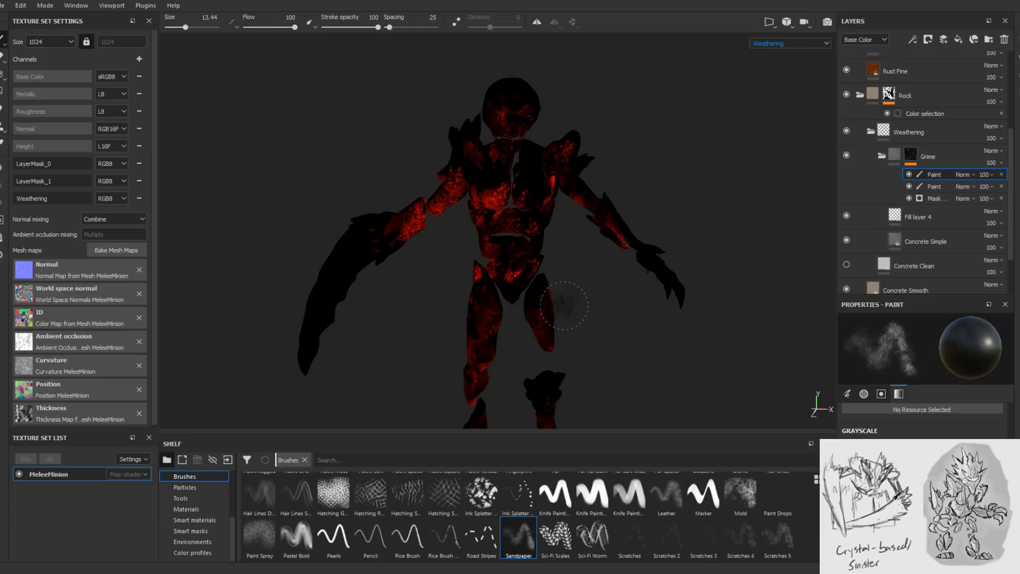
- Collapse the Grime folder and add a new folder named Dirt above it inside Weathering
click(882, 155)
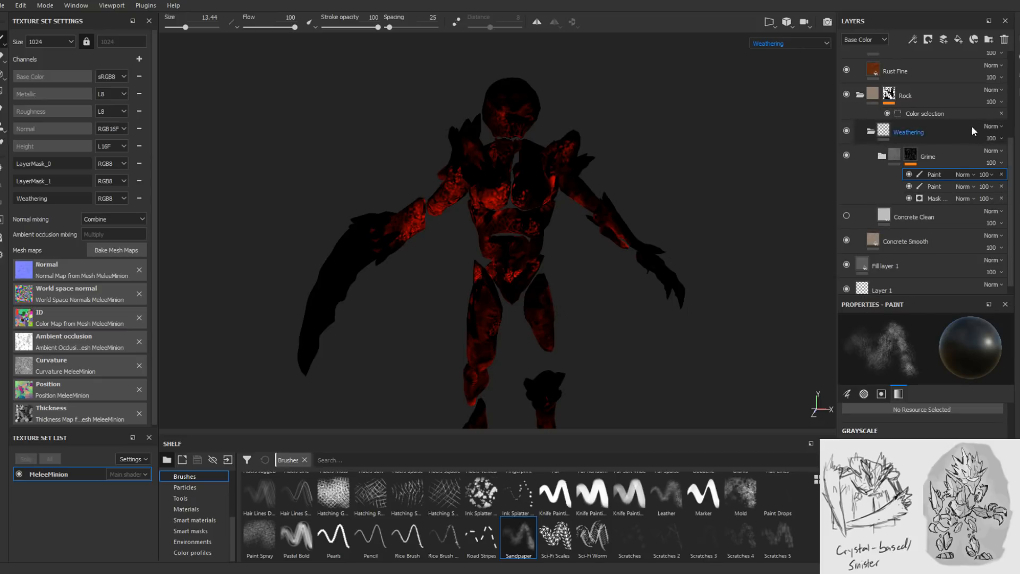
click(989, 39)
double_click(919, 157)
text(Dirt)
key(Return)
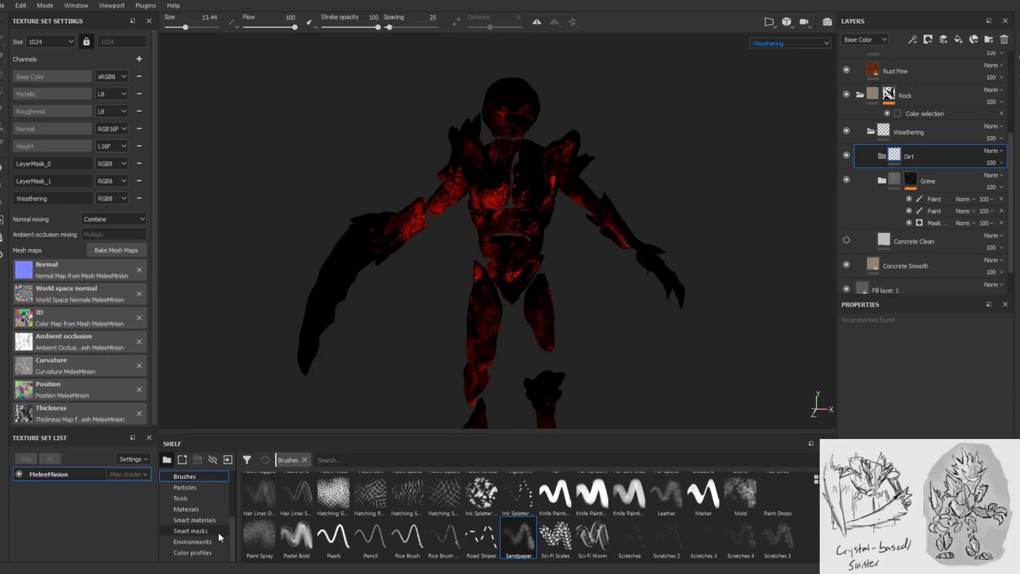
- Show the full material on the minion and browse the base materials for one suited to the Dirt folder
key(m)
shift+right_drag(521, 378, 566, 299)
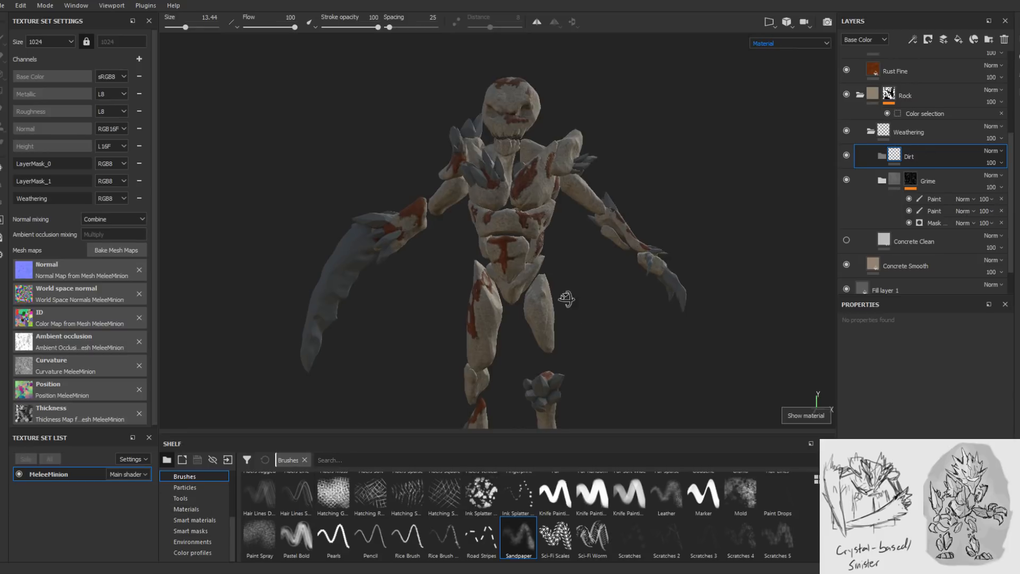
alt+drag(566, 299, 552, 300)
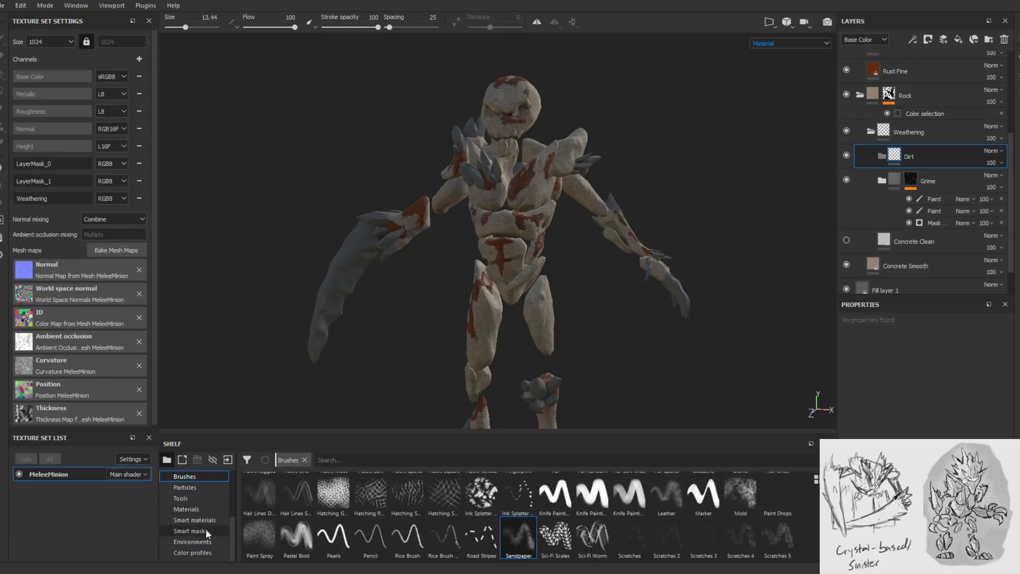
click(201, 508)
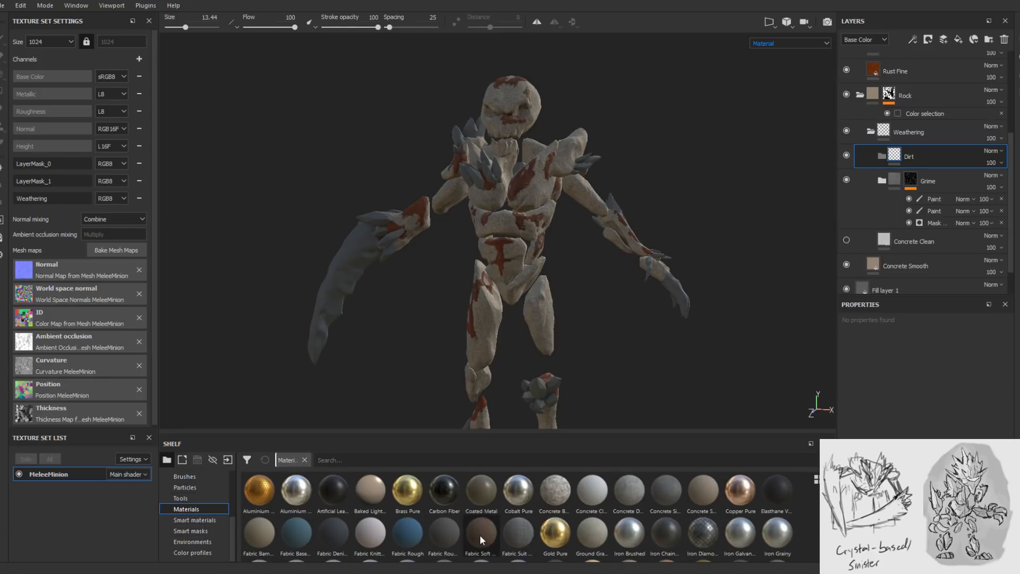
scroll(480, 535, down, 3)
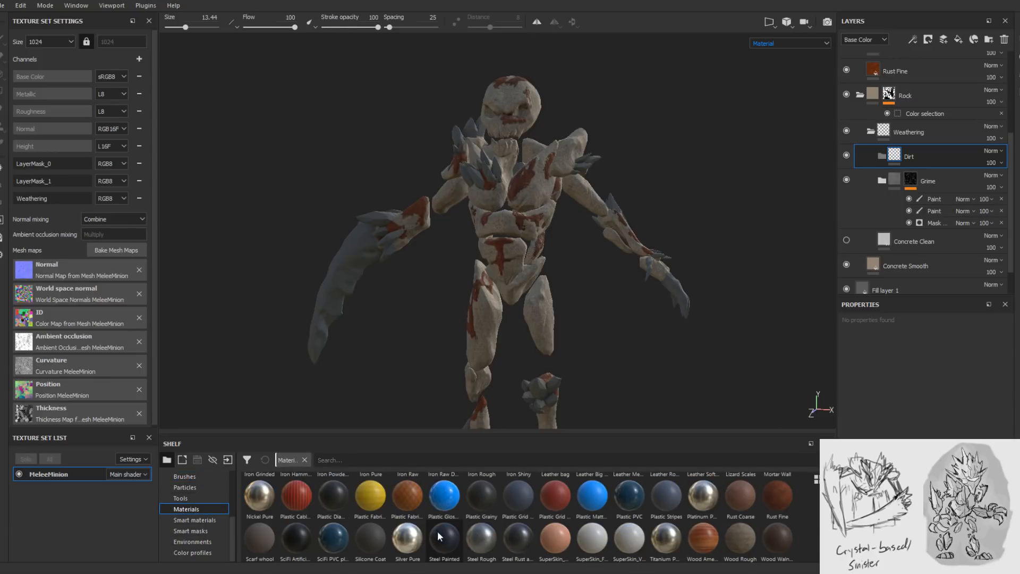
mouse_move(750, 500)
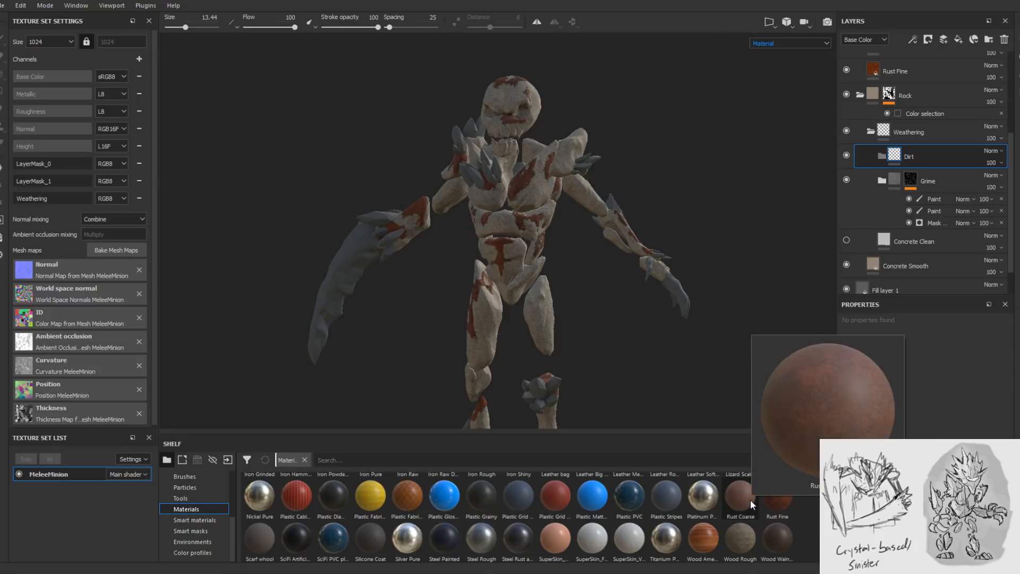
scroll(751, 500, up, 3)
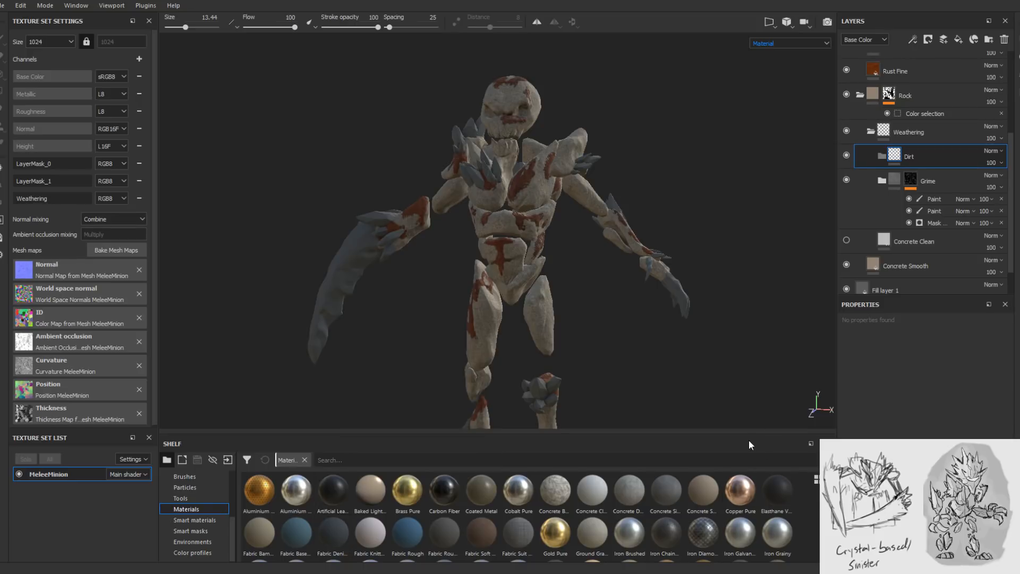
- Examine the rock and rust texturing on the minion's torso, shoulders and arms up close from several angles
alt+drag(566, 275, 552, 278)
alt+right_drag(552, 278, 589, 353)
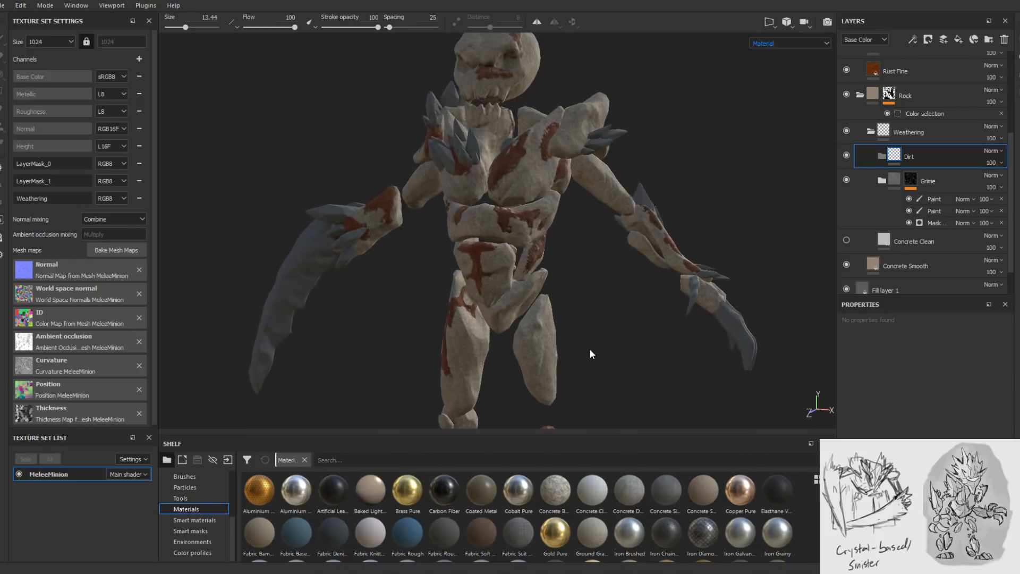
alt+drag(589, 353, 530, 266)
alt+right_drag(531, 267, 586, 381)
alt+drag(585, 381, 641, 376)
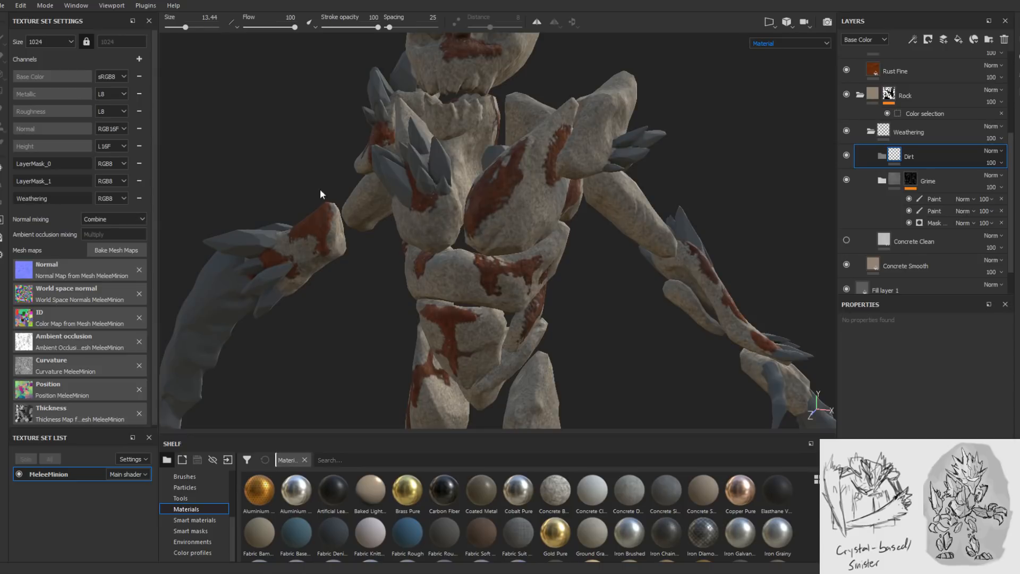
alt+drag(424, 154, 345, 125)
alt+drag(565, 233, 504, 298)
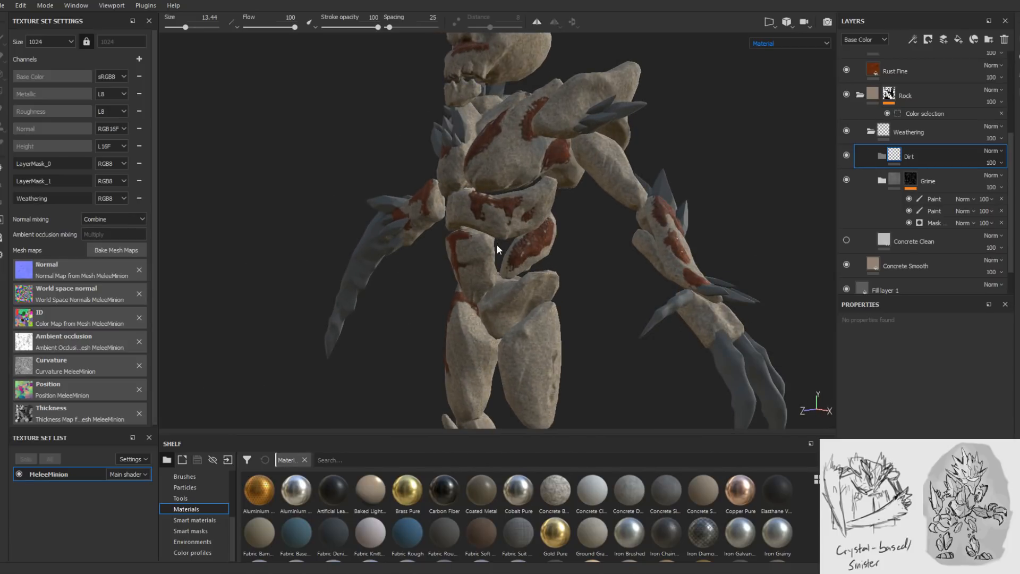
alt+drag(498, 250, 787, 307)
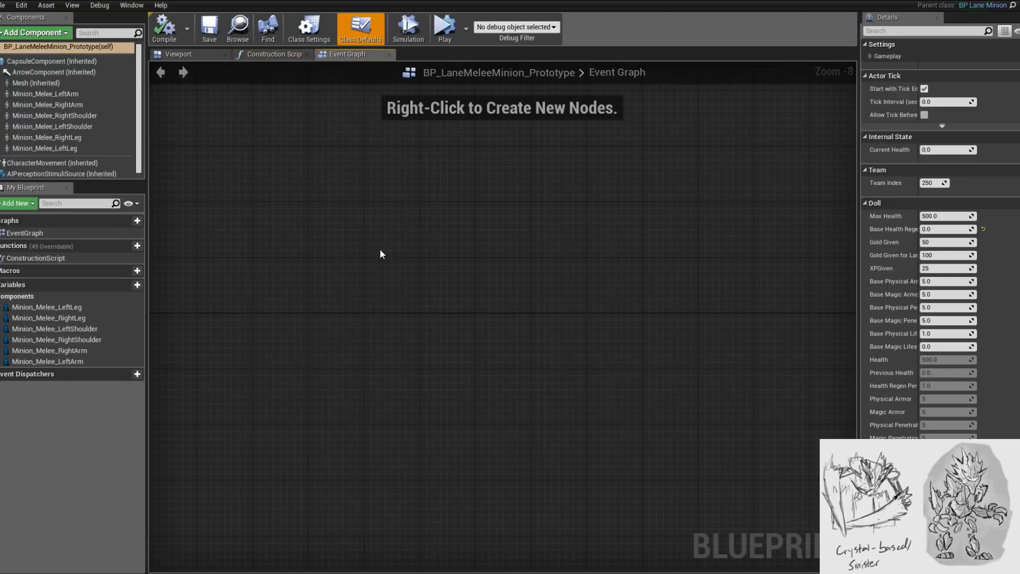
- Show the melee minion blueprint's 3D preview and examine the rock, moss and crystal texturing on its upper body up close
click(167, 56)
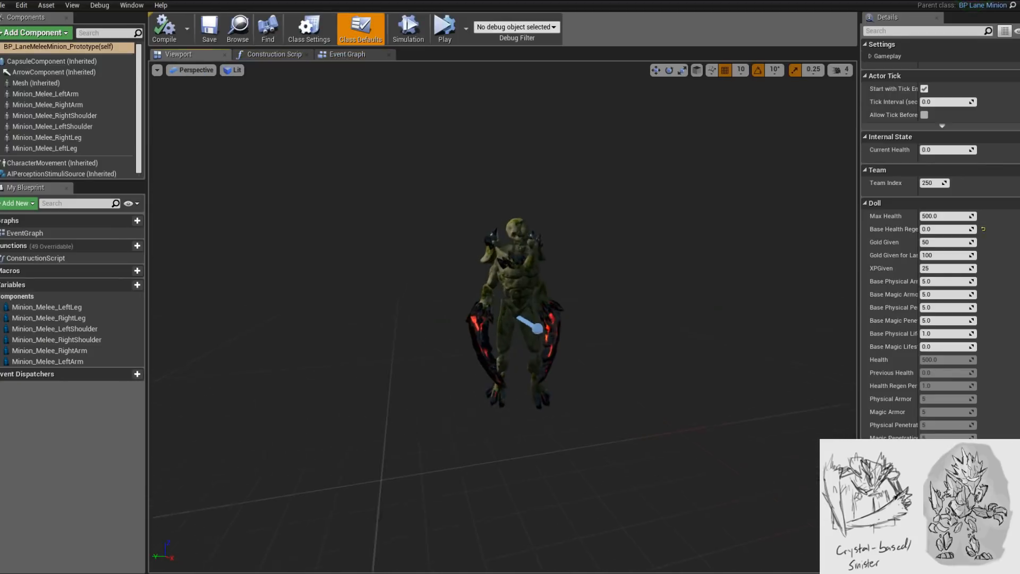
scroll(506, 271, up, 6)
click(506, 271)
scroll(500, 263, down, 6)
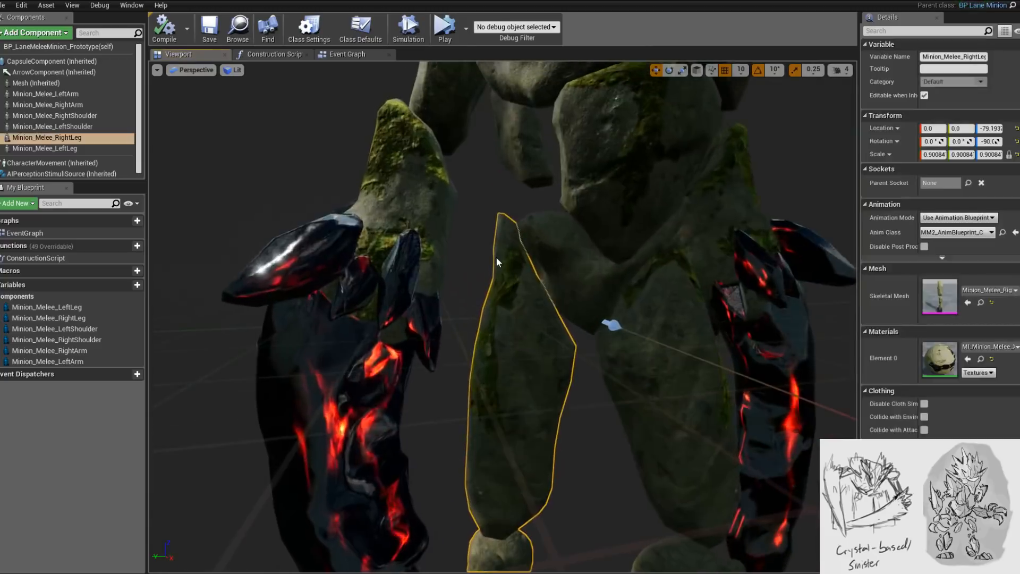
middle_drag(526, 372, 527, 237)
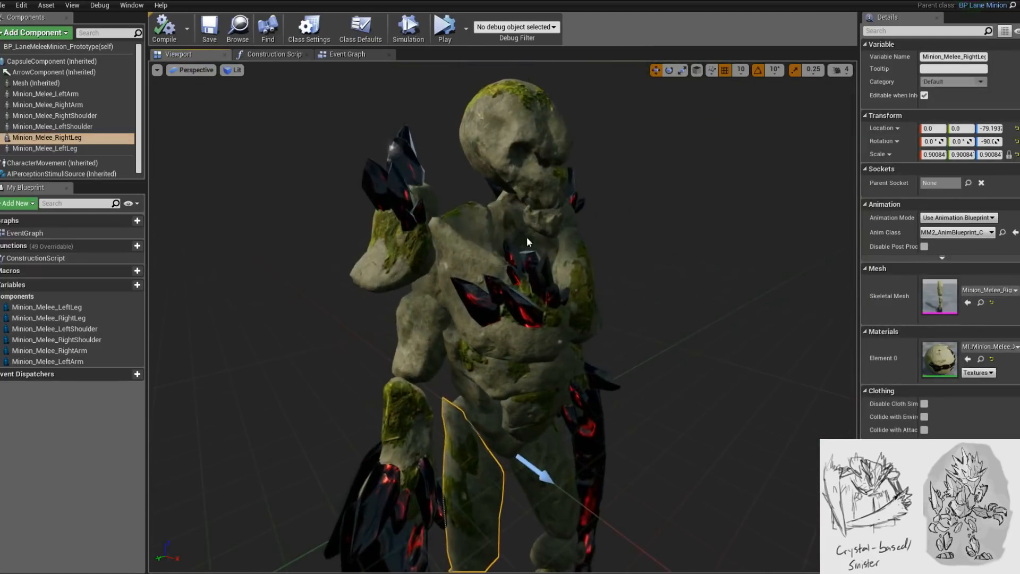
alt+drag(527, 237, 580, 237)
alt+drag(492, 329, 501, 329)
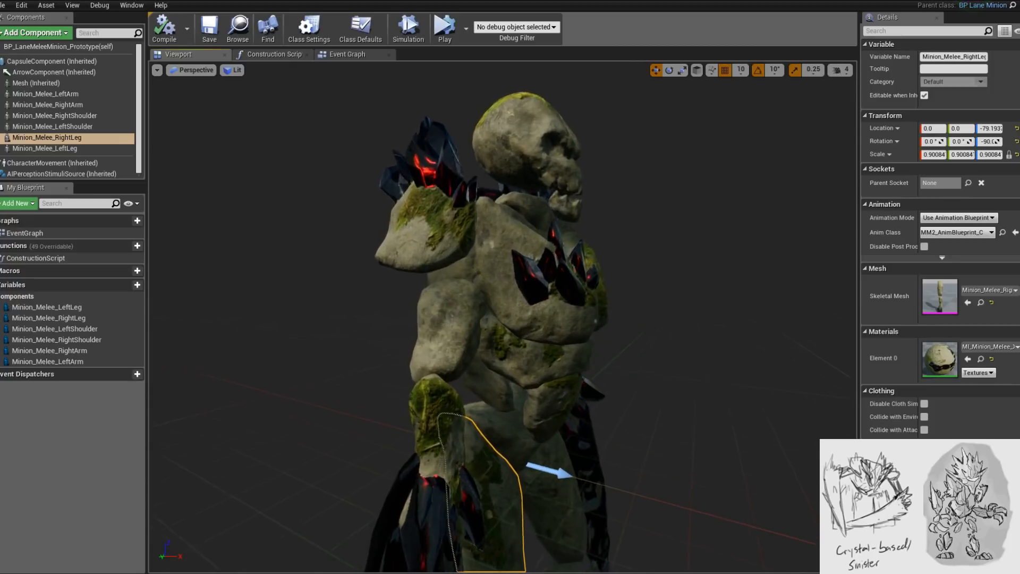
alt+drag(491, 295, 433, 326)
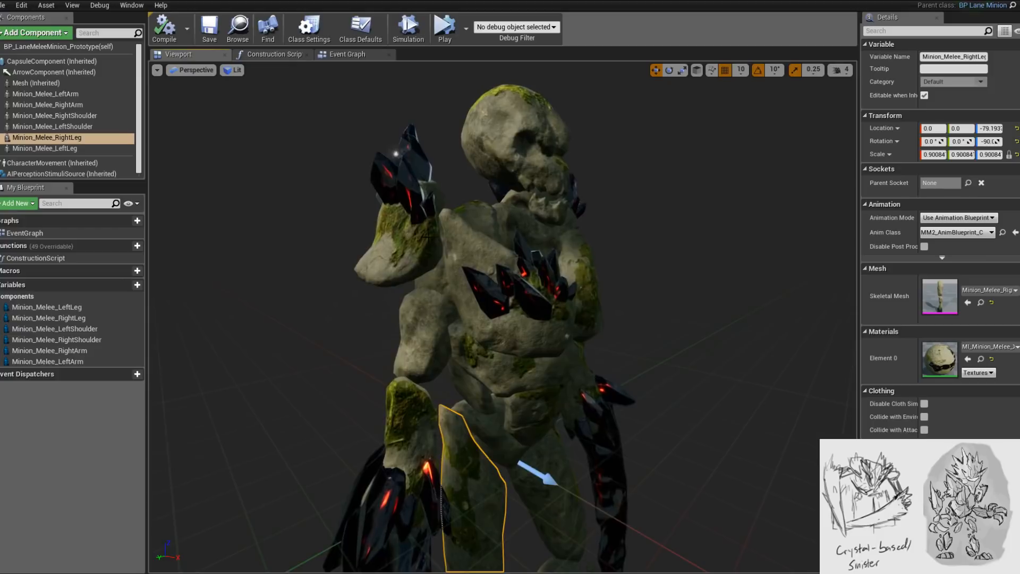
alt+drag(426, 365, 468, 350)
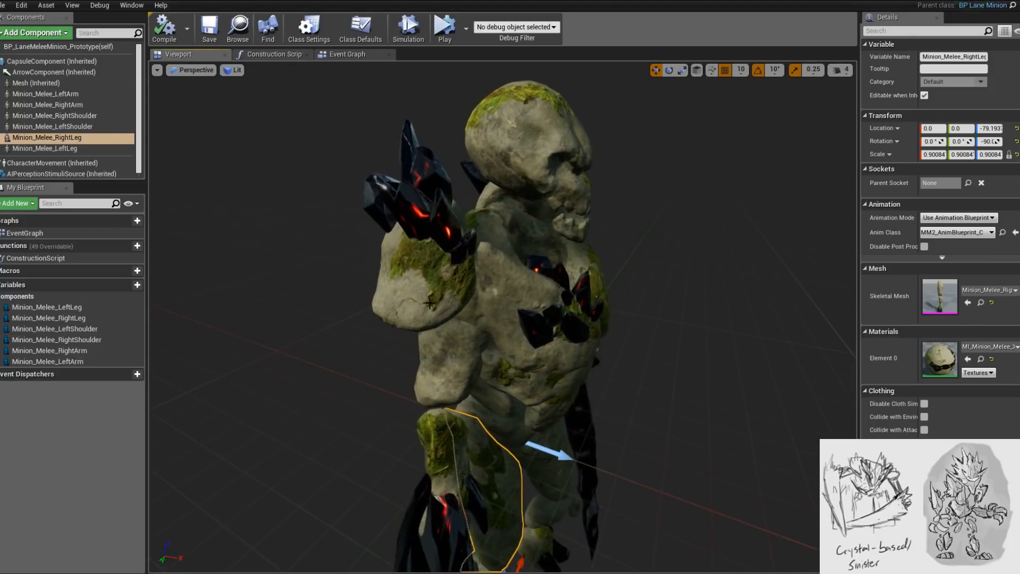
alt+drag(483, 267, 372, 271)
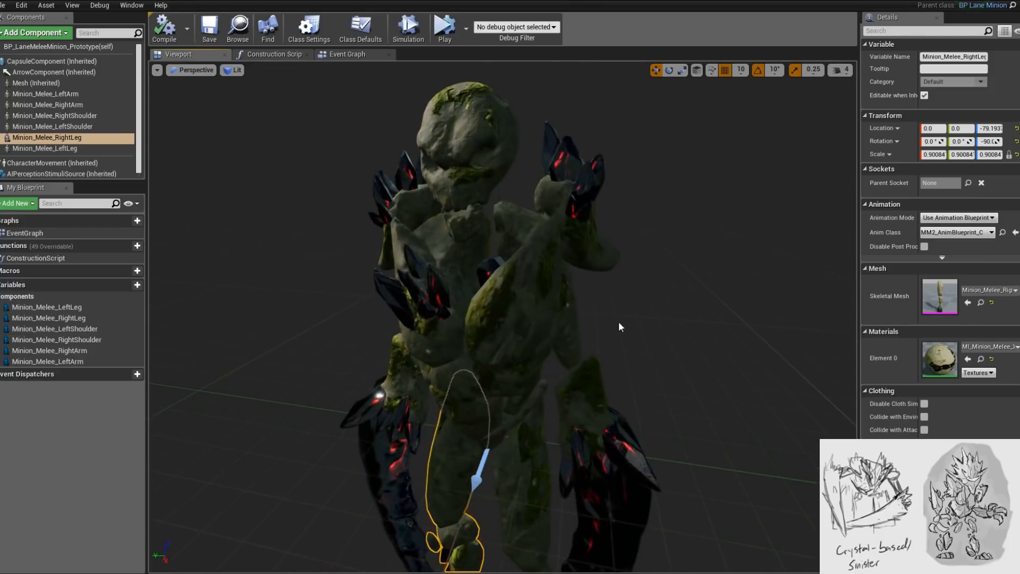
- Examine the whole minion in the blueprint preview from several angles with the capsule component selected
scroll(620, 326, down, 5)
alt+drag(558, 328, 585, 313)
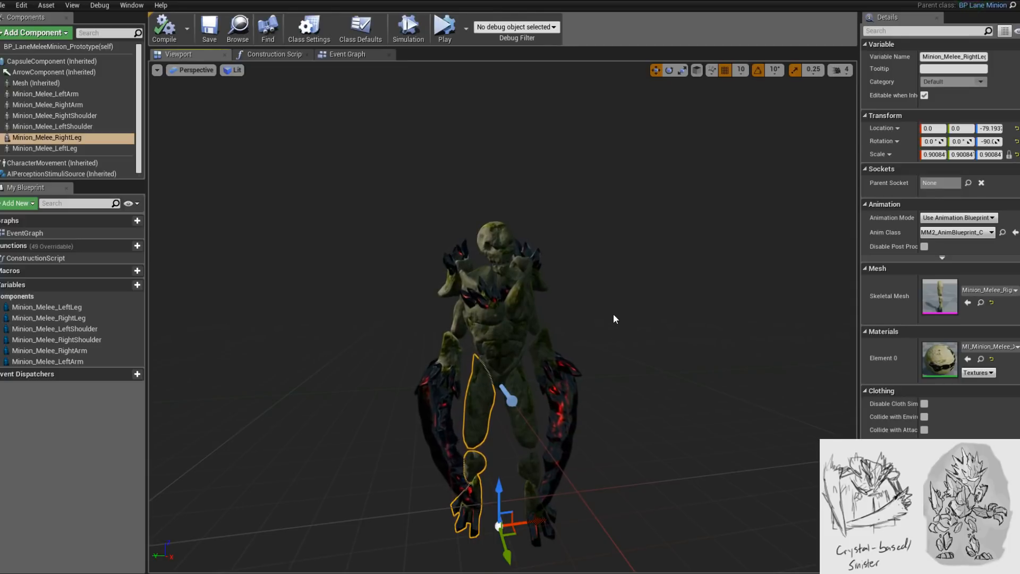
click(51, 61)
alt+right_drag(587, 296, 632, 296)
alt+drag(588, 296, 717, 296)
alt+drag(742, 231, 686, 230)
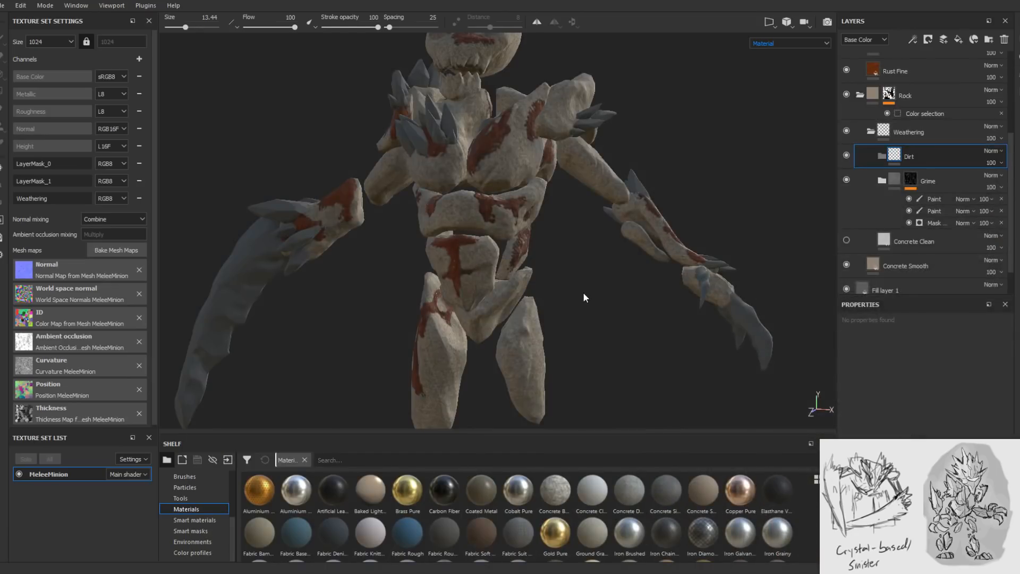
- Back in Substance Painter, move the Concrete Clean layer into the Dirt folder inside Weathering
alt+drag(584, 298, 653, 299)
alt+drag(590, 279, 638, 293)
alt+middle_drag(575, 271, 609, 293)
scroll(610, 298, down, 2)
alt+drag(611, 298, 521, 271)
alt+drag(535, 225, 577, 226)
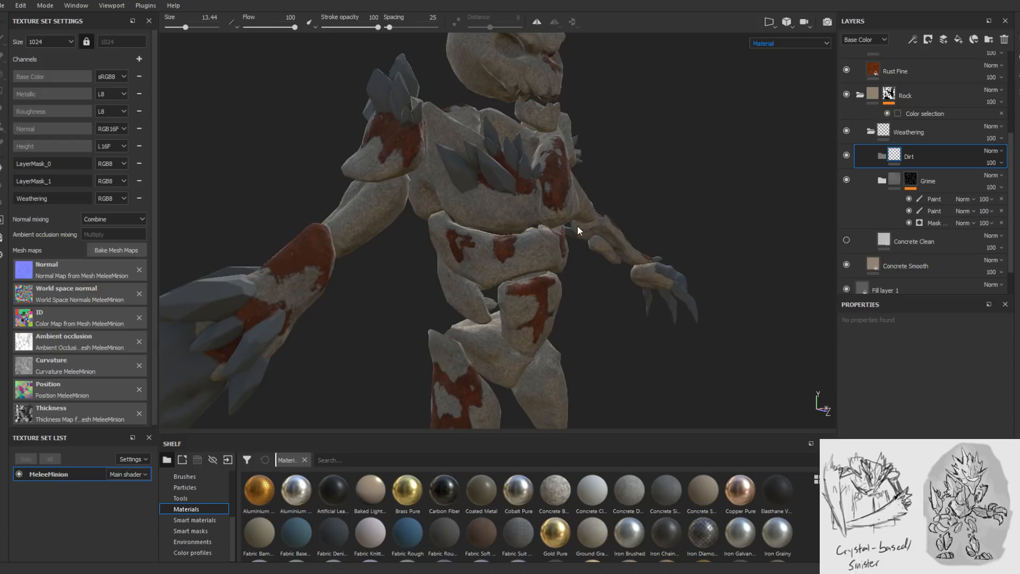
double_click(908, 157)
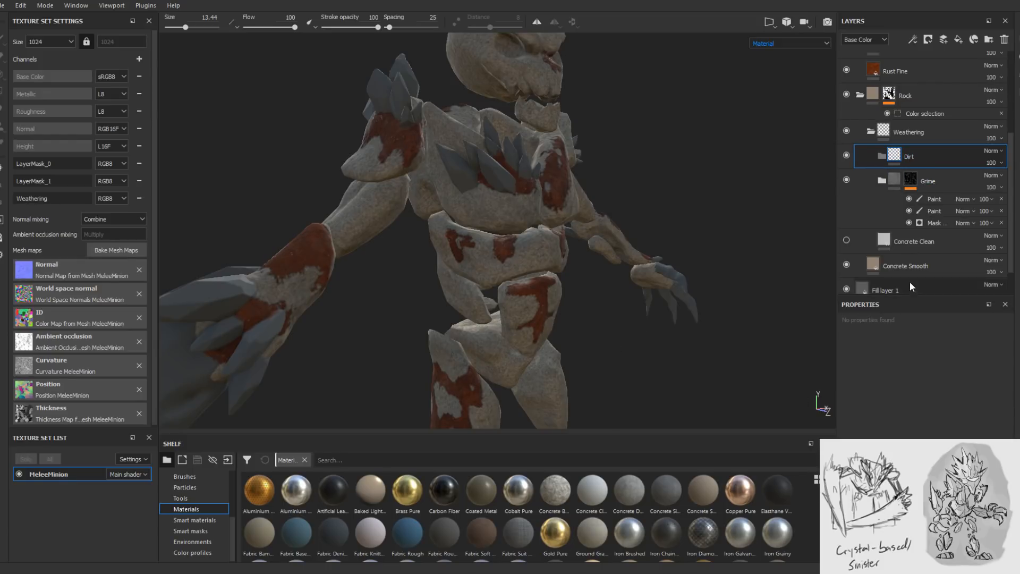
click(920, 244)
drag(928, 244, 928, 158)
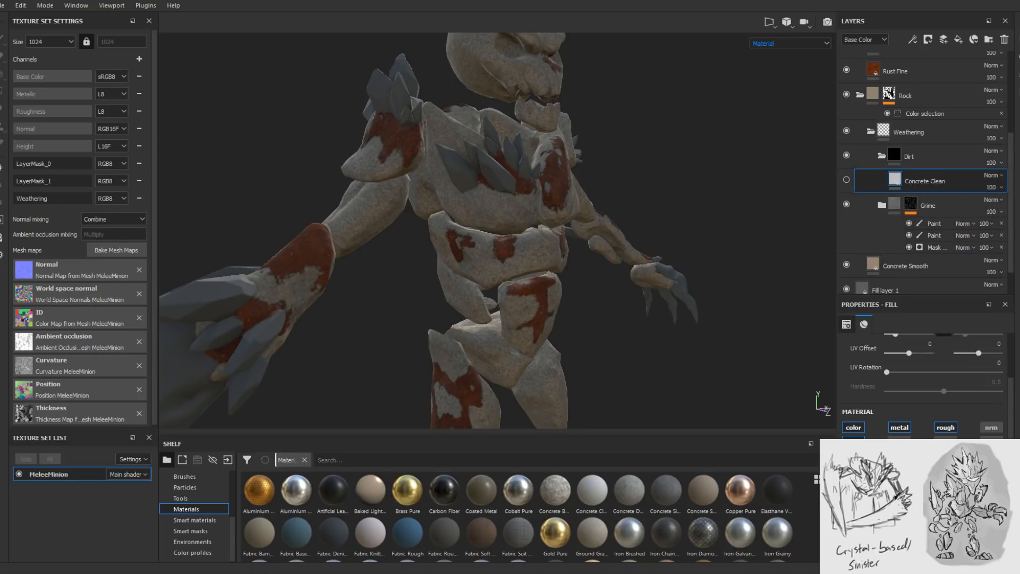
- Recolour the Concrete Clean layer to a dark brown dirt tone and make the layer visible
click(886, 423)
drag(998, 489, 999, 436)
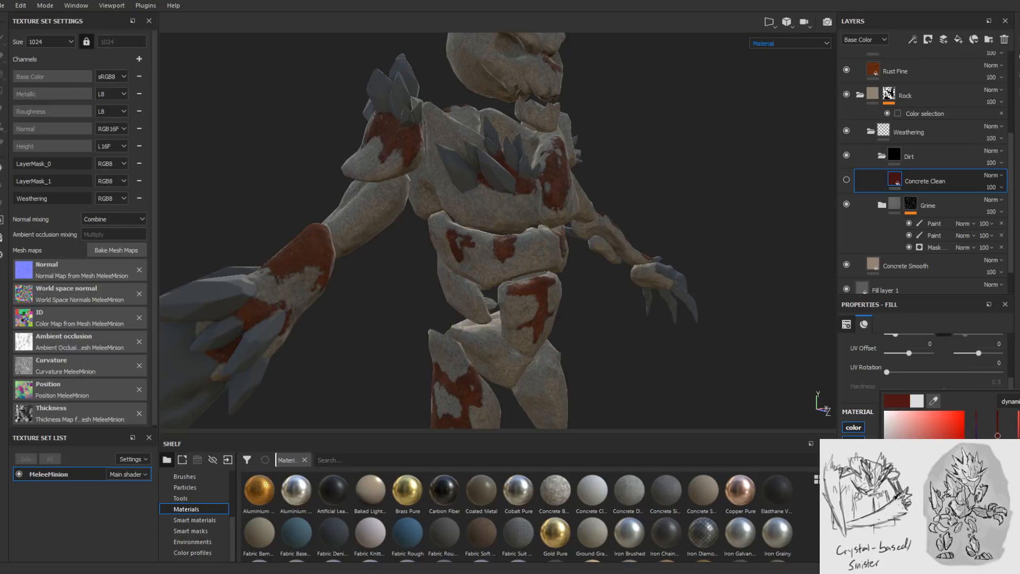
click(976, 483)
drag(998, 435, 999, 429)
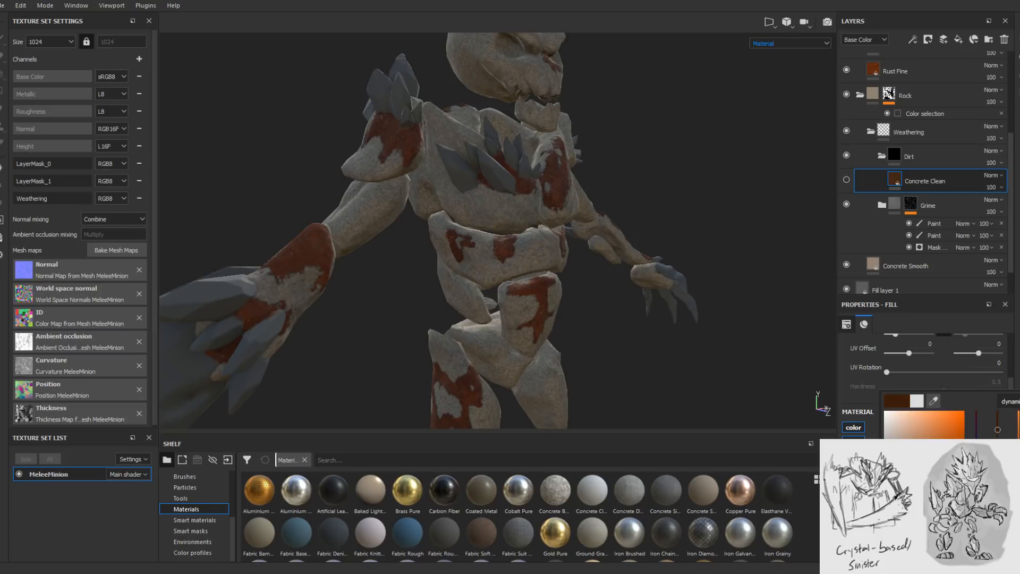
click(846, 179)
alt+drag(708, 180, 624, 241)
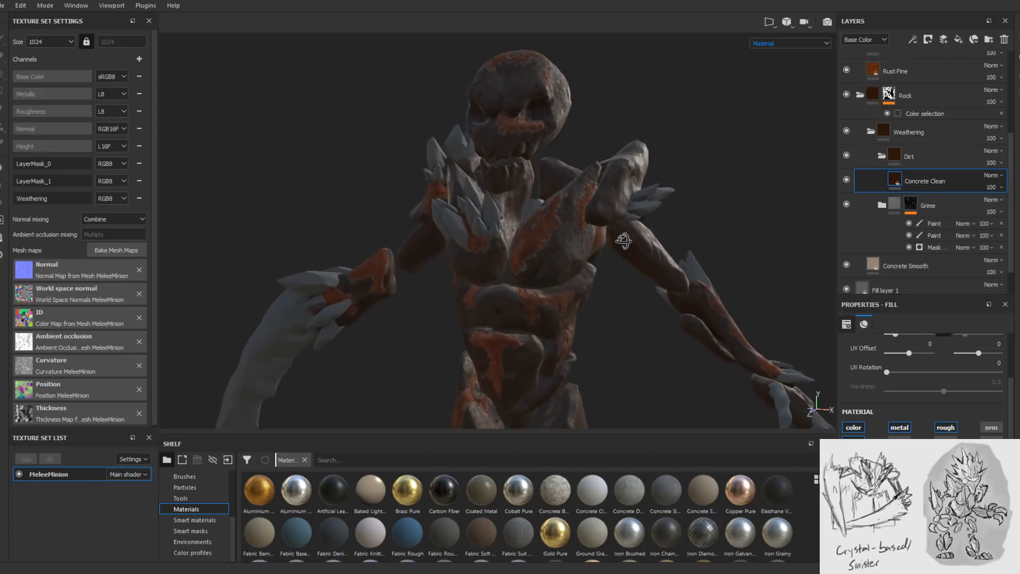
- Add a black mask to the Dirt folder
click(913, 159)
right_click(911, 158)
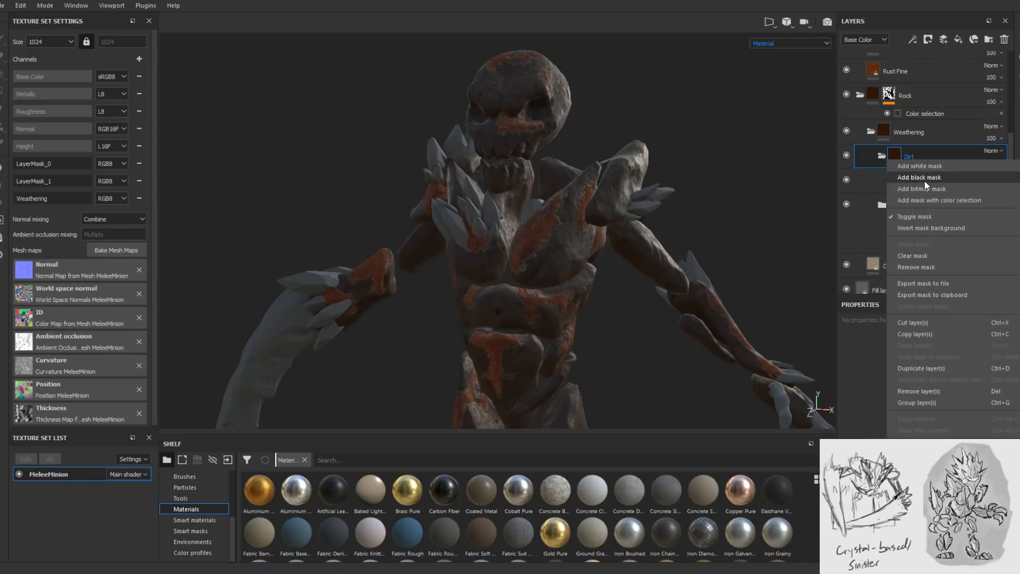
click(923, 178)
scroll(610, 300, up, 5)
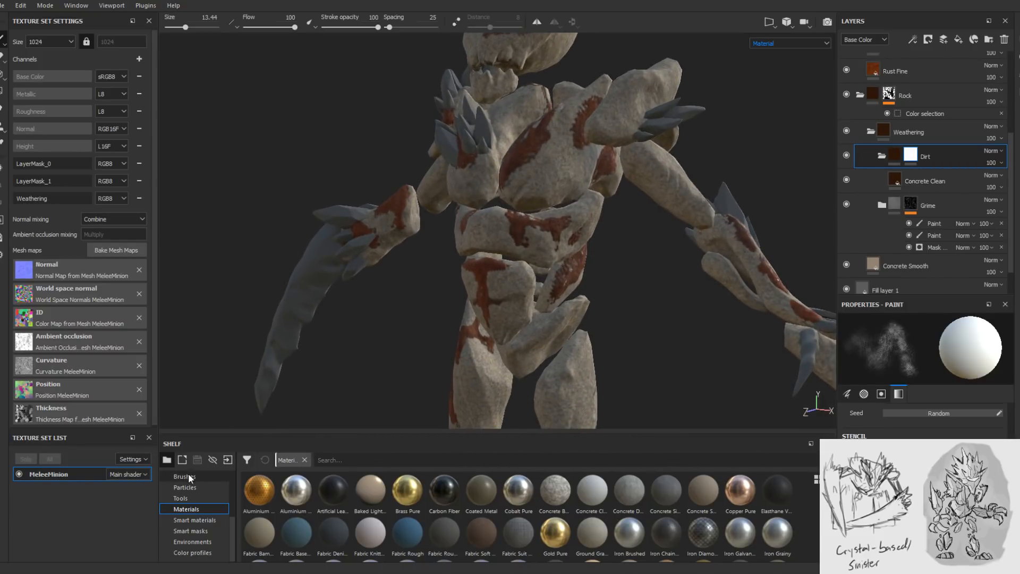
- Browse the smart masks and apply Dust Dirty to the Dirt folder
click(207, 531)
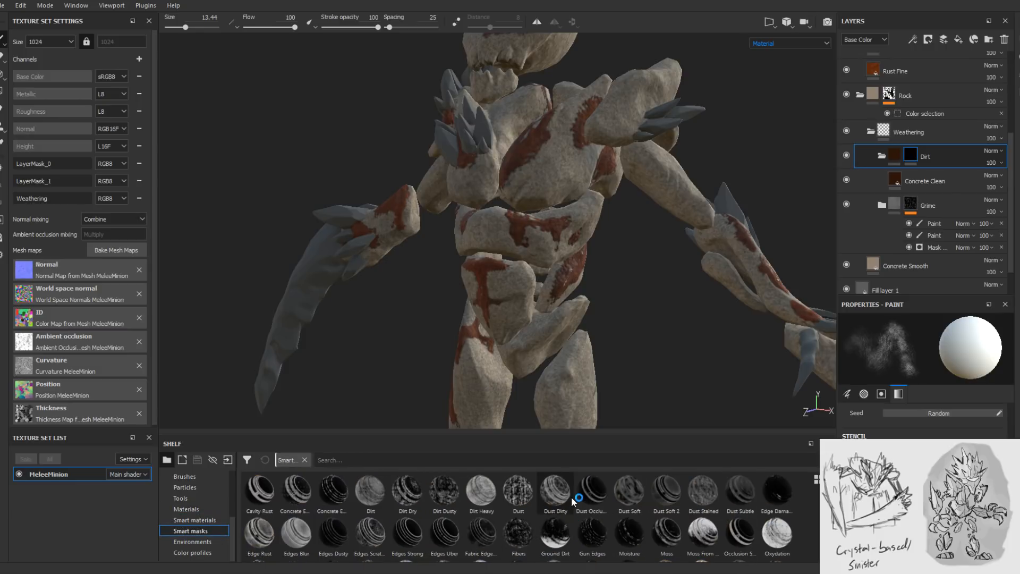
mouse_move(572, 496)
scroll(518, 492, down, 2)
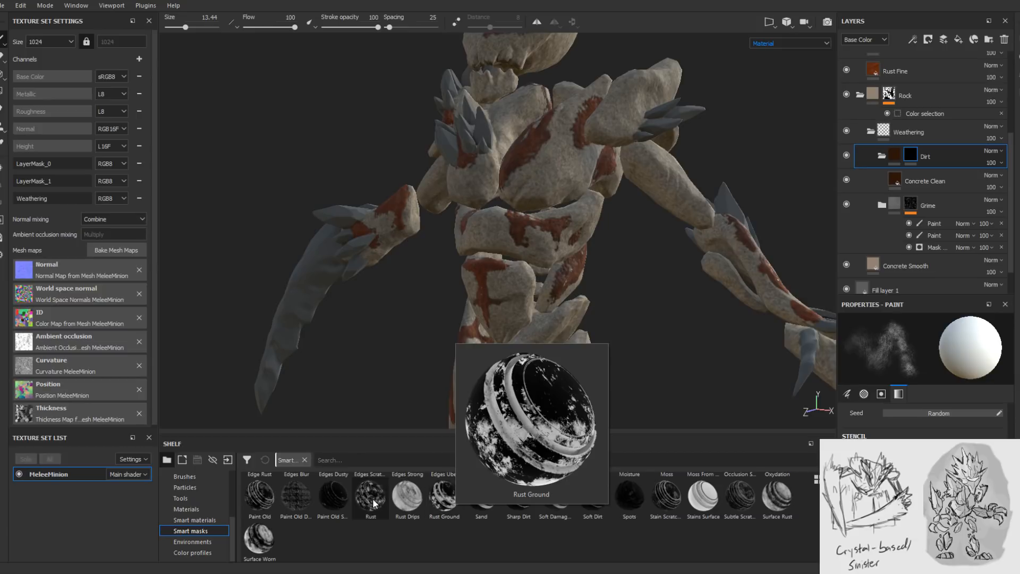
mouse_move(372, 501)
mouse_move(268, 510)
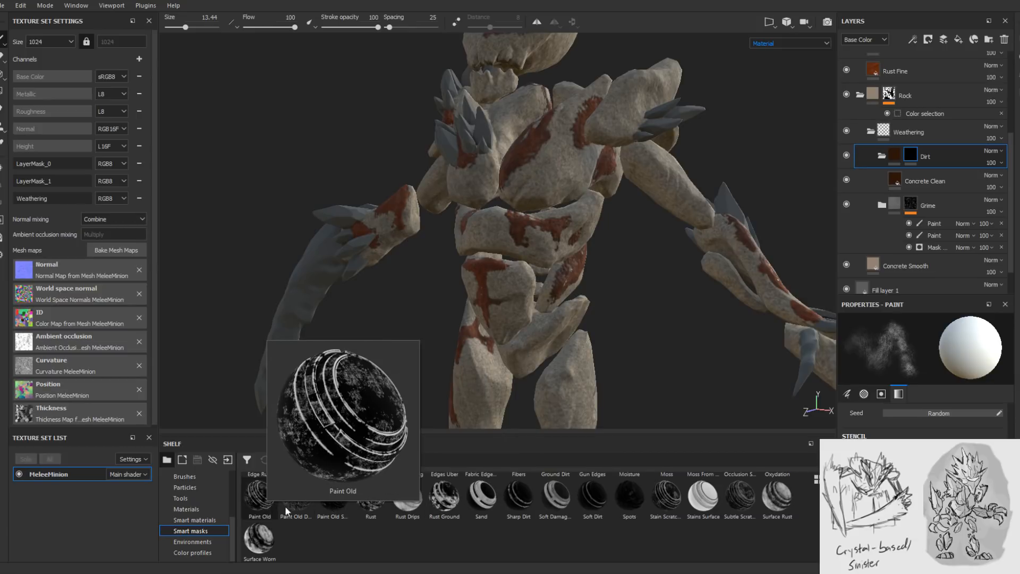
scroll(608, 534, up, 2)
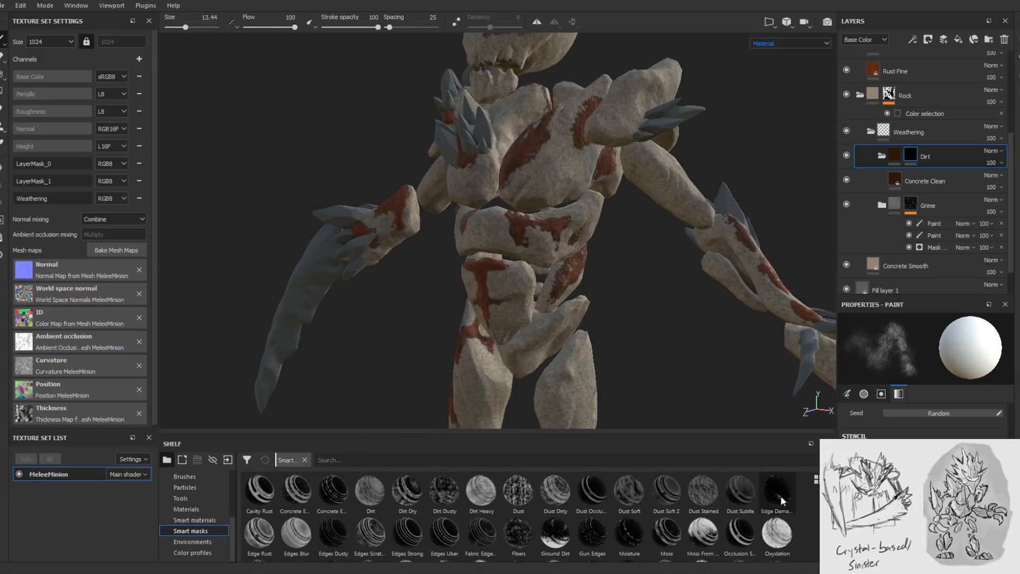
mouse_move(411, 498)
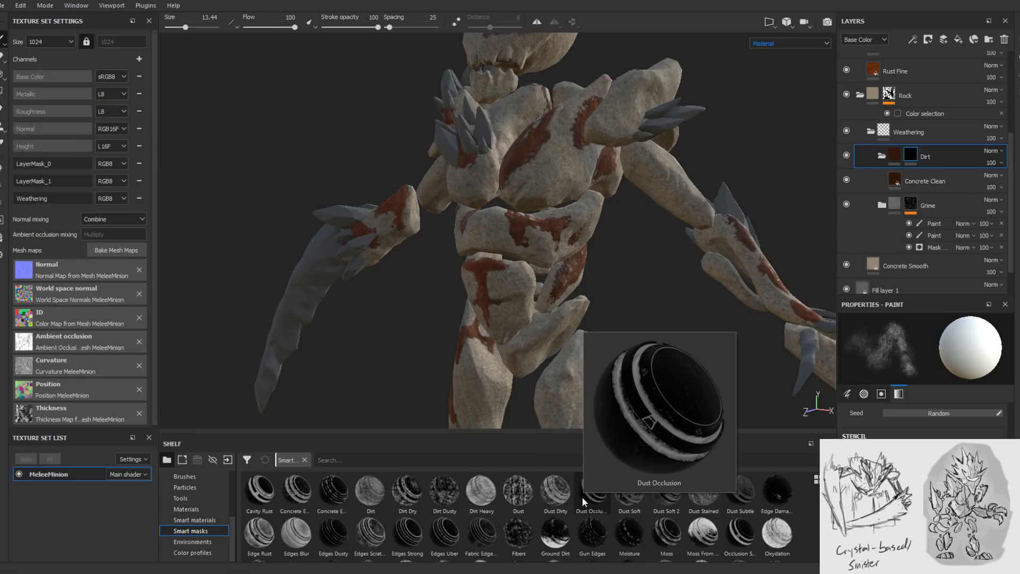
drag(556, 494, 922, 157)
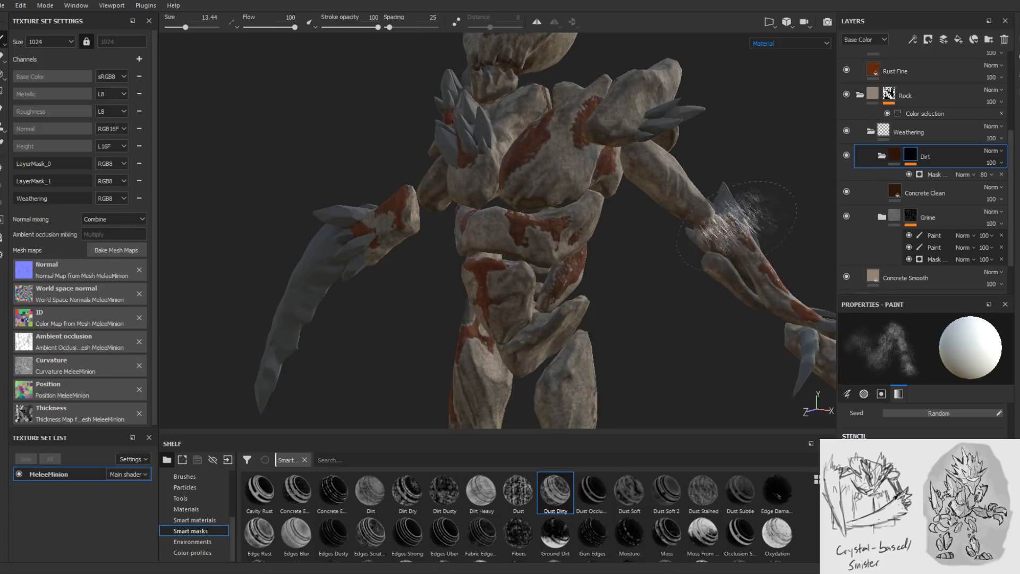
- Lower the Global Balance of the Dirt folder's mask generator to thin out the dirt on the minion
alt+drag(624, 264, 564, 218)
alt+middle_drag(565, 218, 577, 269)
mouse_move(577, 268)
alt+mouse_down()
mouse_move(523, 278)
mouse_move(497, 266)
mouse_move(523, 266)
alt+mouse_up()
scroll(548, 269, down, 2)
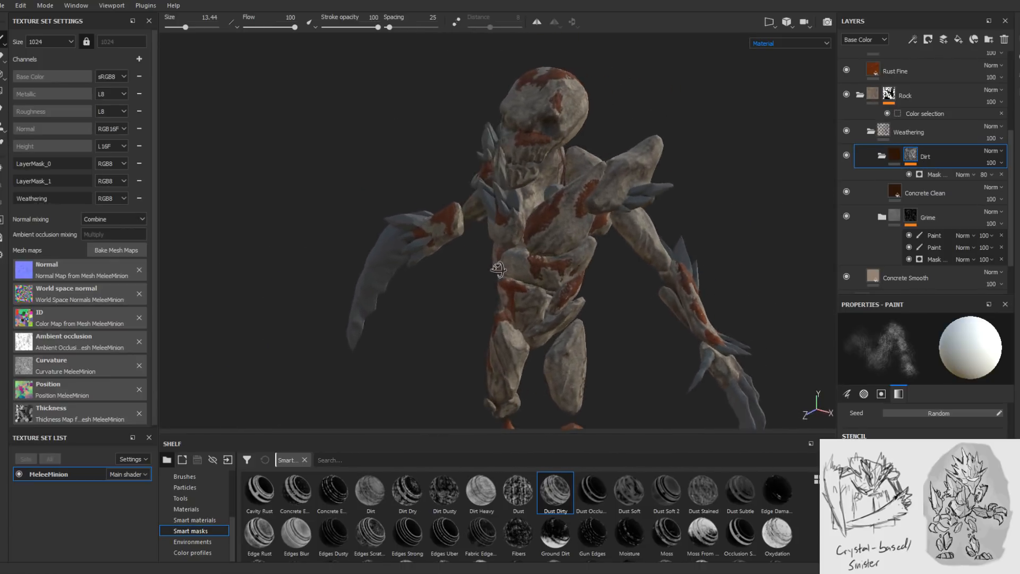
click(945, 174)
scroll(911, 378, up, 3)
drag(928, 418, 952, 418)
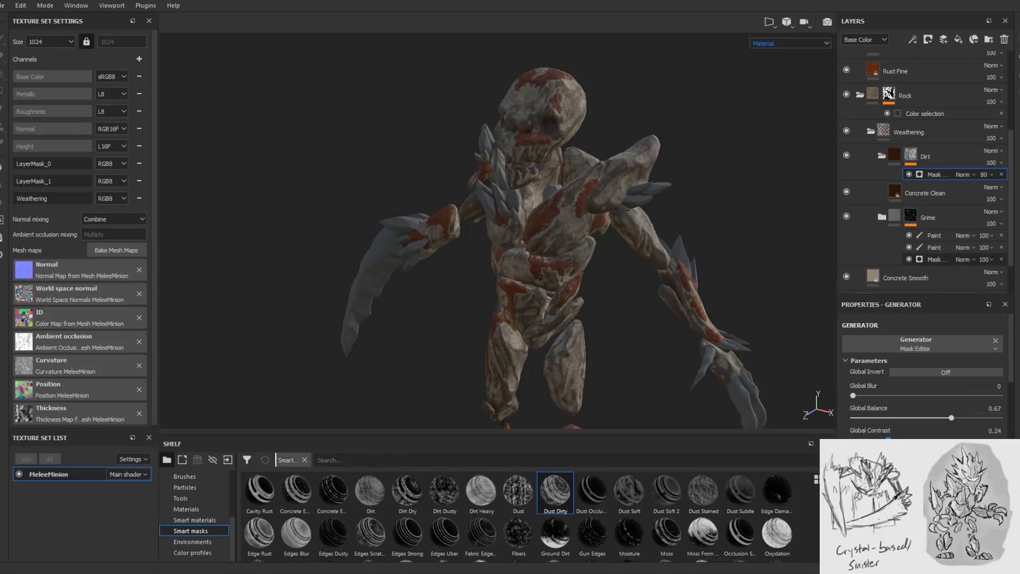
drag(919, 417, 910, 418)
mouse_move(699, 364)
alt+mouse_down()
mouse_move(583, 257)
mouse_move(630, 290)
alt+mouse_up()
- Add a fill layer above Concrete Clean in the Dirt folder that affects only the Weathering channel
click(941, 153)
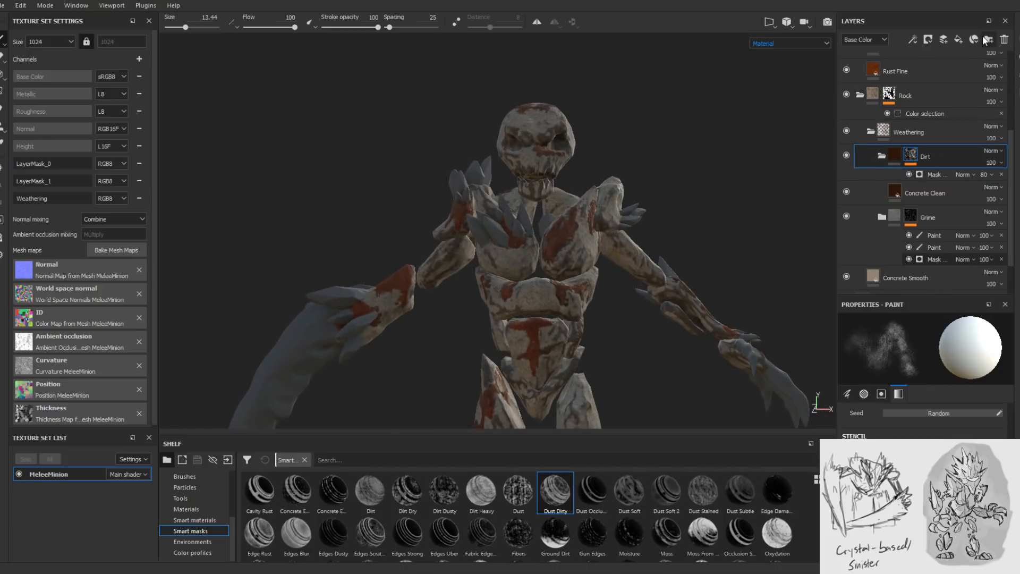
click(929, 190)
alt+drag(644, 344, 622, 256)
alt+middle_drag(617, 287, 569, 266)
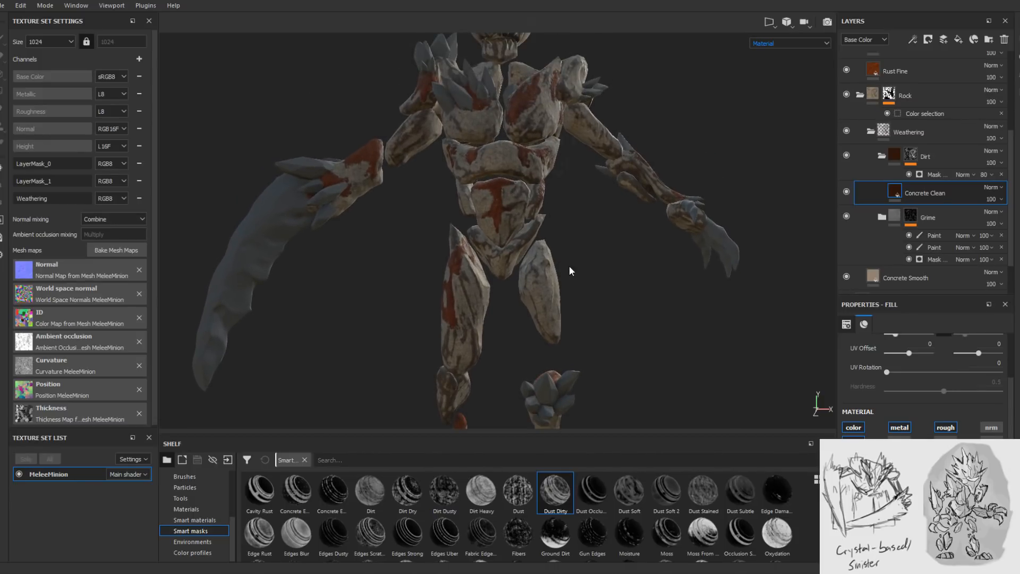
scroll(953, 438, down, 3)
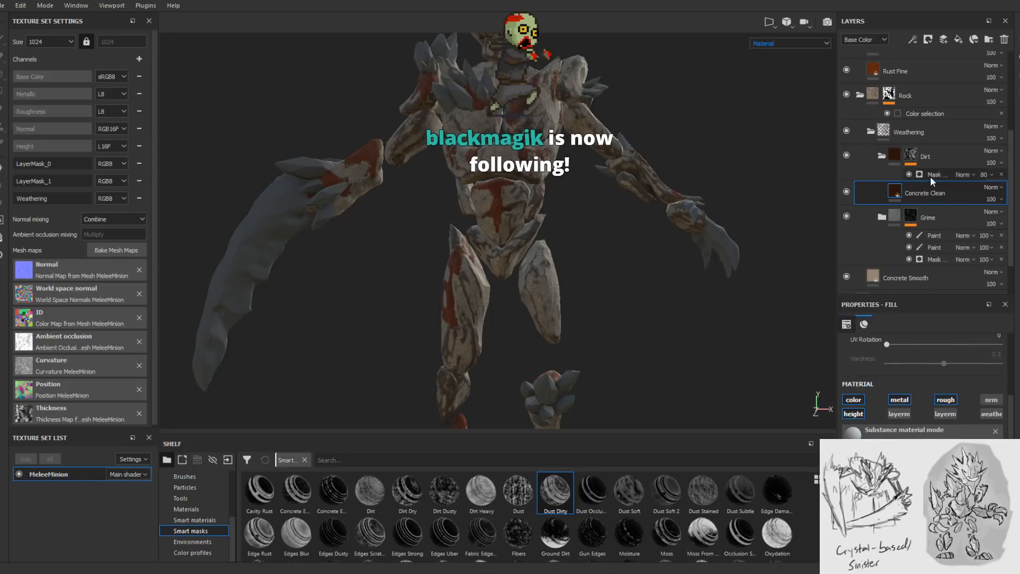
click(959, 40)
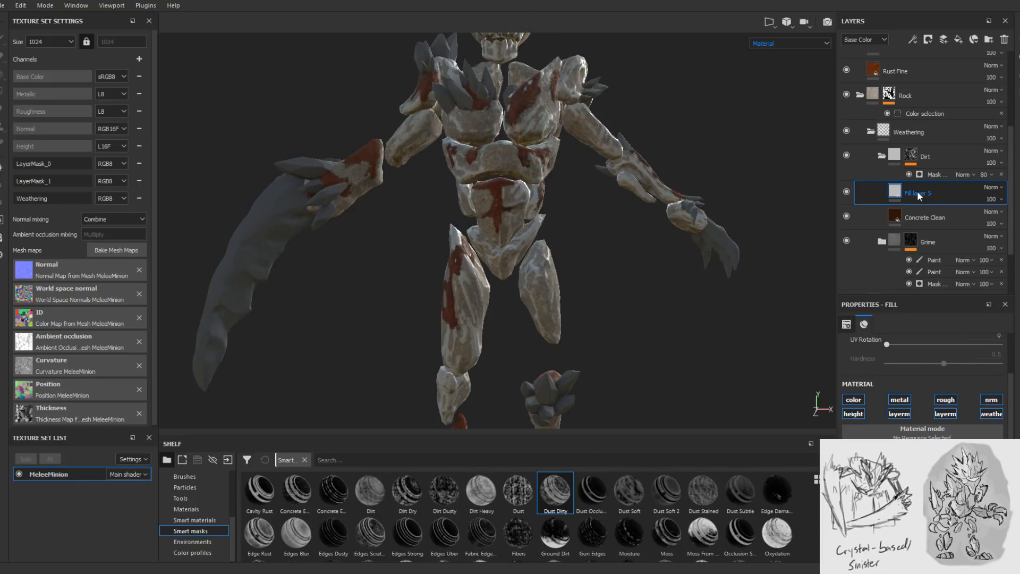
click(853, 414)
click(857, 400)
click(899, 399)
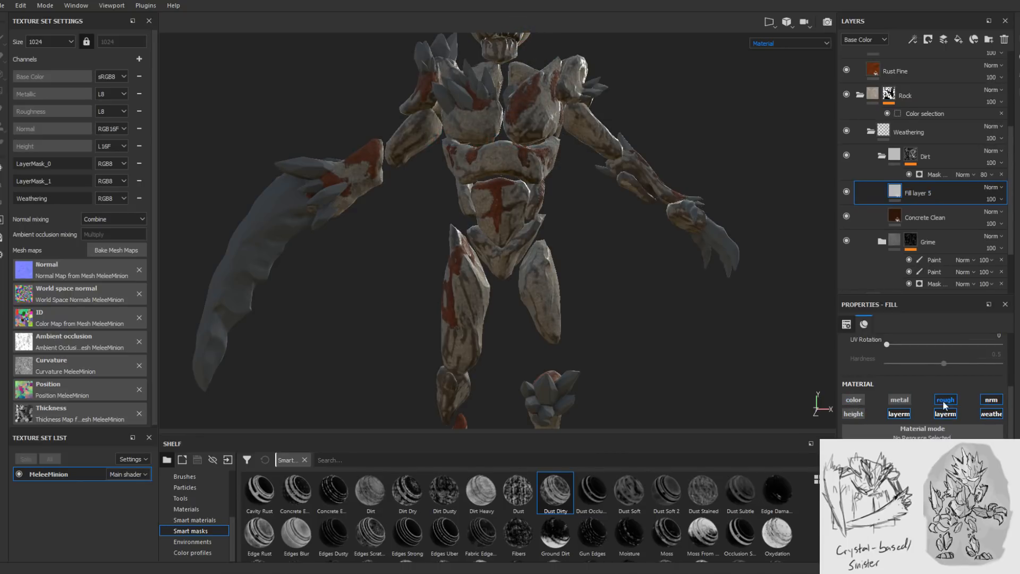
click(943, 400)
click(990, 401)
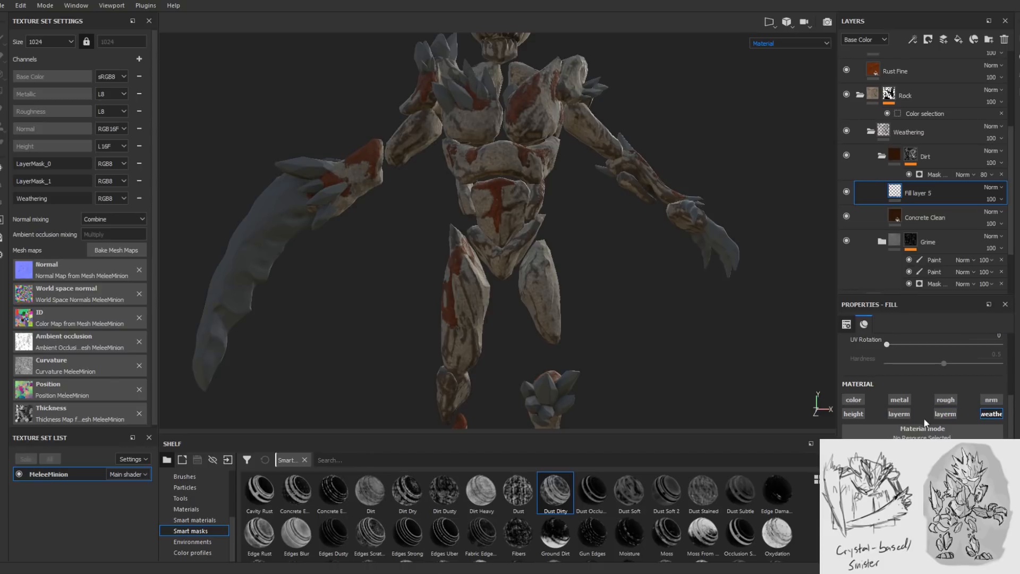
- Set the new fill layer's Weathering colour to pure green
click(922, 467)
drag(952, 425, 983, 362)
click(977, 429)
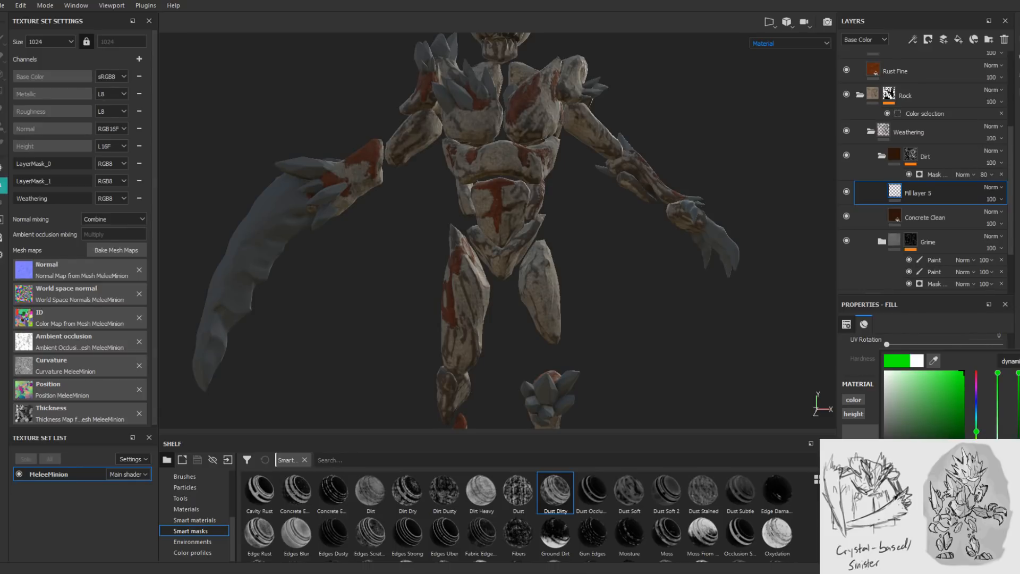
- Add a folder named Scratches above the Dirt folder inside the Weathering folder
alt+drag(722, 338, 828, 201)
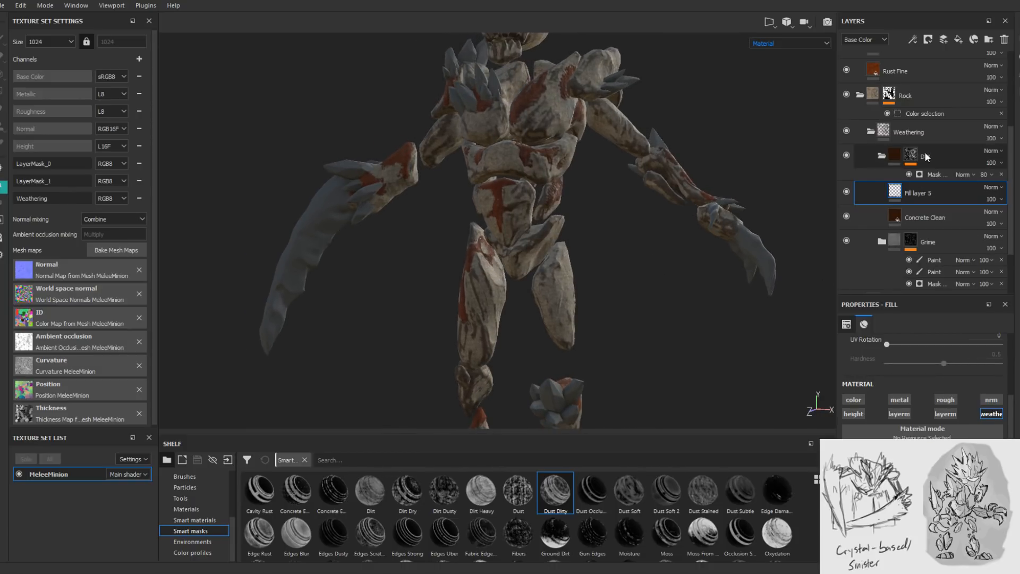
click(882, 158)
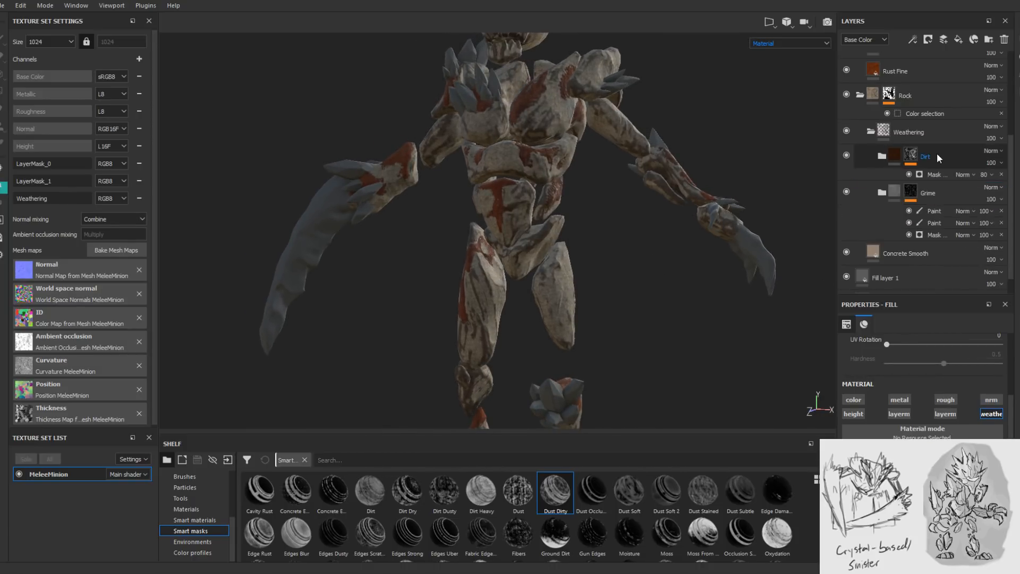
click(989, 40)
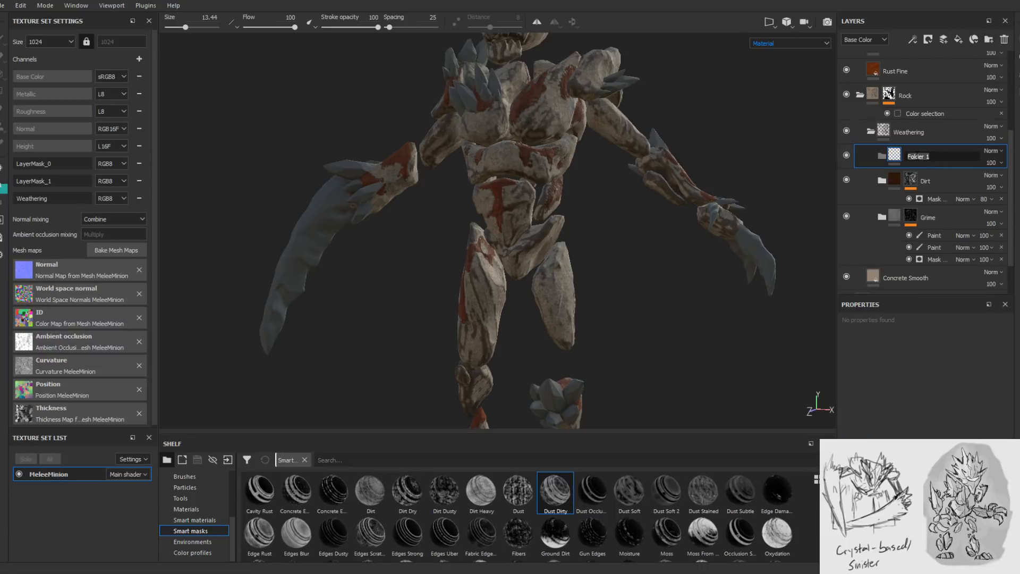
key(Return)
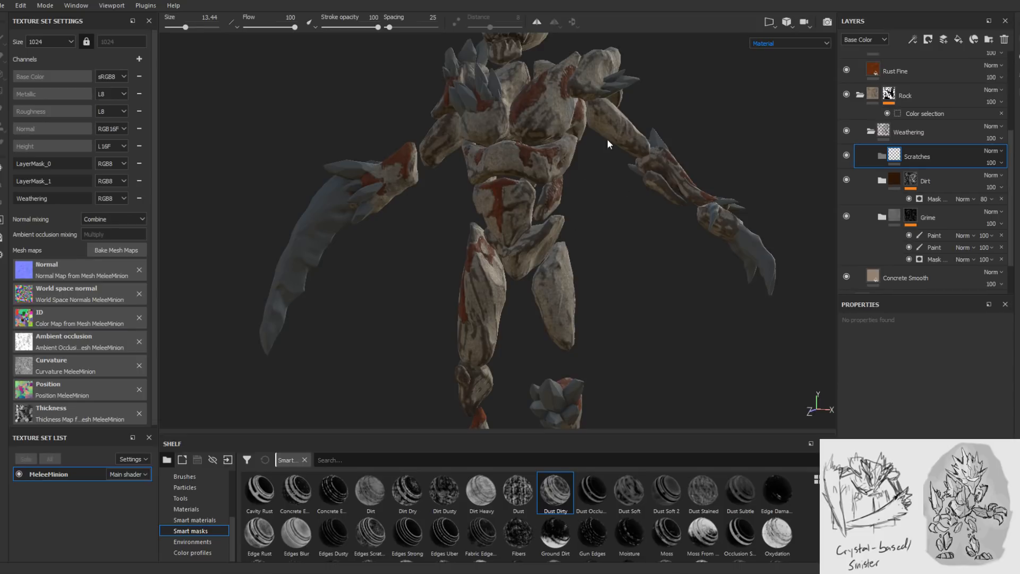
- Browse the smart masks and apply Subtle Scratches to the Scratches folder
alt+drag(603, 379, 629, 279)
alt+middle_drag(625, 273, 610, 306)
alt+drag(611, 305, 500, 294)
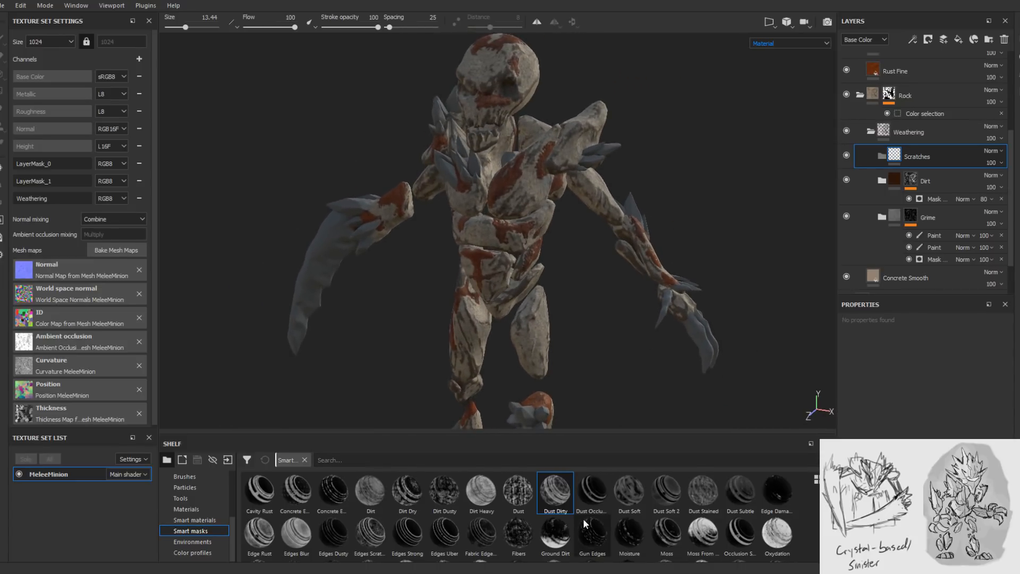
scroll(790, 500, down, 2)
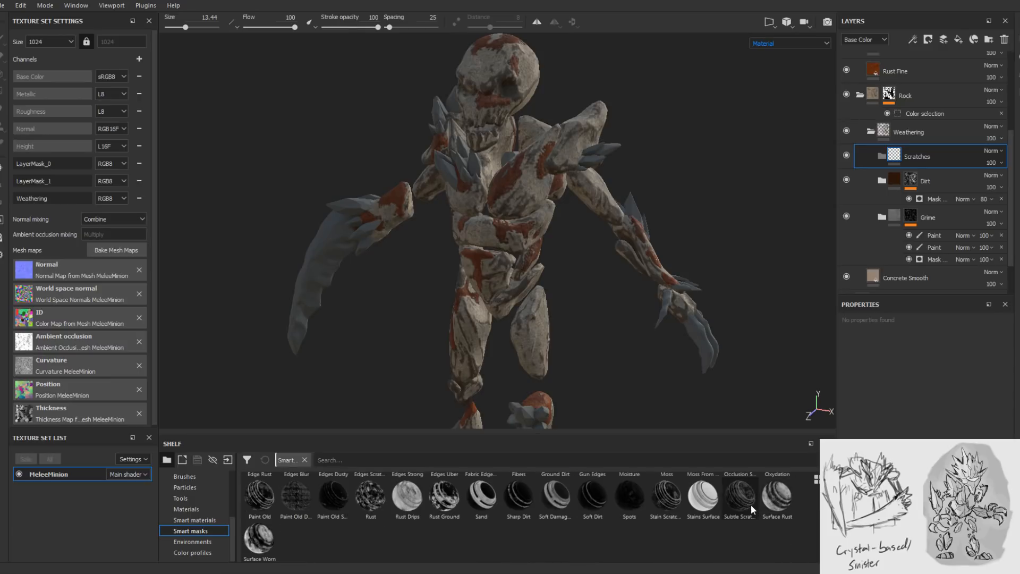
drag(743, 502, 909, 177)
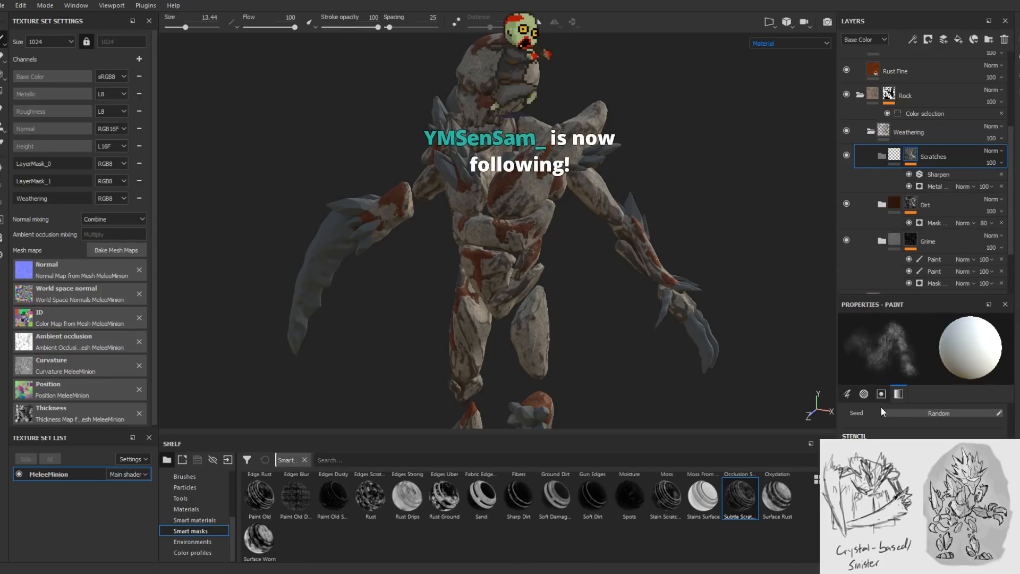
- Copy Fill layer 5 and Concrete Clean from the Dirt folder into the Scratches folder, and collapse the Dirt folder
click(882, 205)
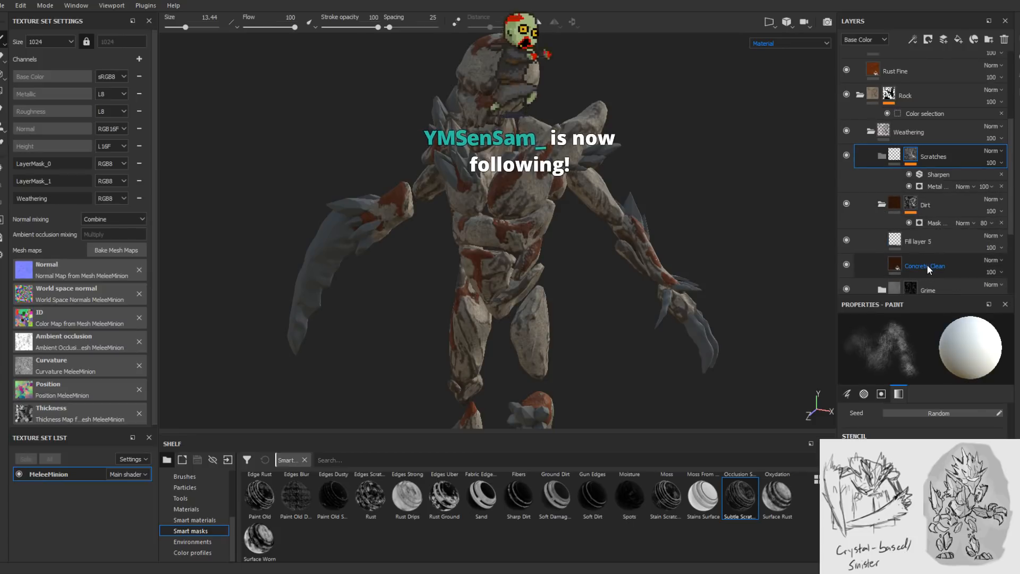
click(927, 264)
ctrl+click(924, 241)
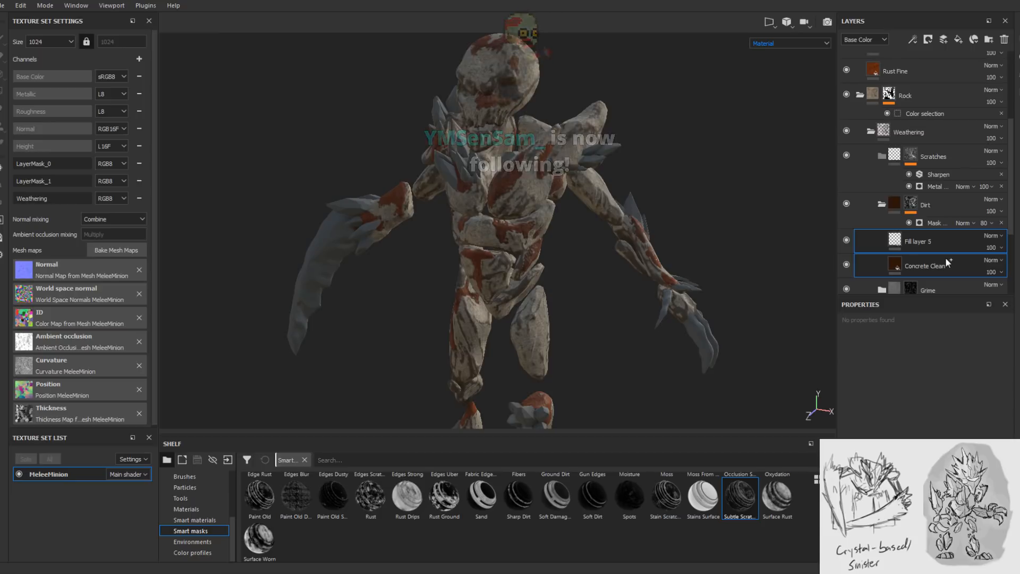
click(932, 156)
key(ctrl+v)
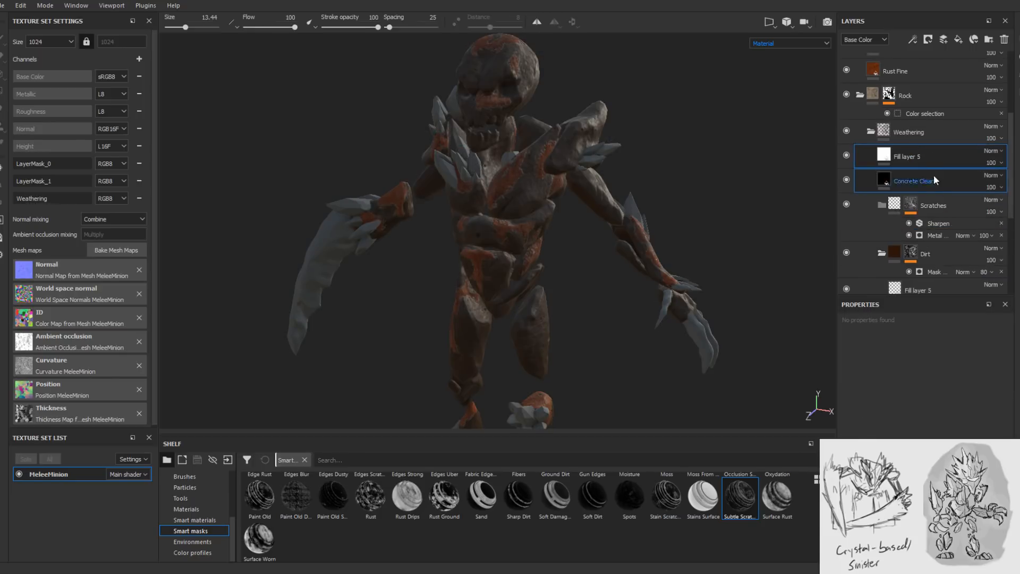
drag(922, 158, 927, 198)
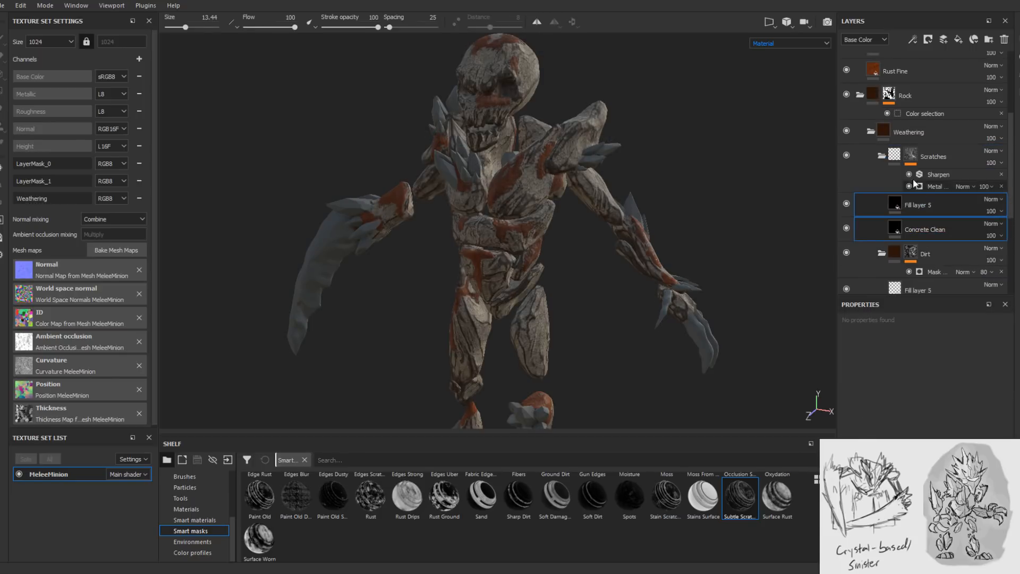
click(882, 157)
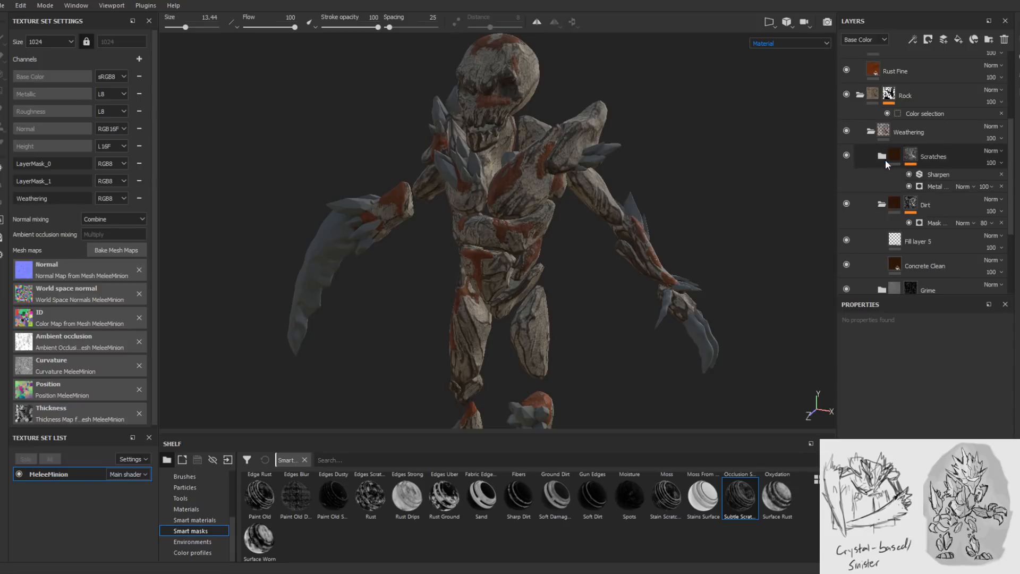
click(882, 204)
click(883, 156)
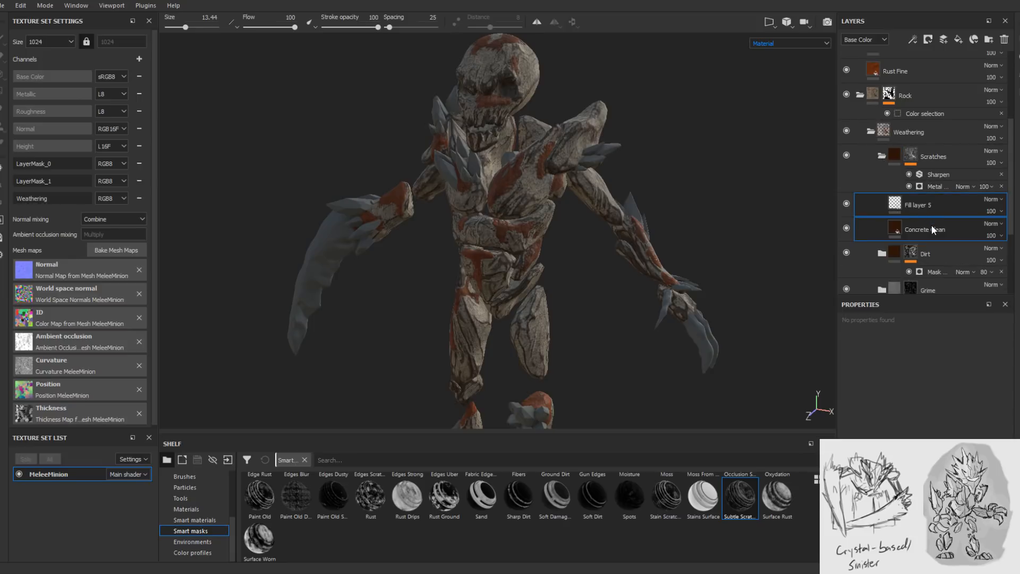
- Change the base colour of Concrete Clean in the Scratches folder to a very light, near-white grey
click(917, 229)
click(923, 468)
drag(909, 426, 867, 369)
alt+drag(581, 326, 569, 292)
alt+right_drag(569, 292, 603, 345)
alt+drag(602, 346, 638, 340)
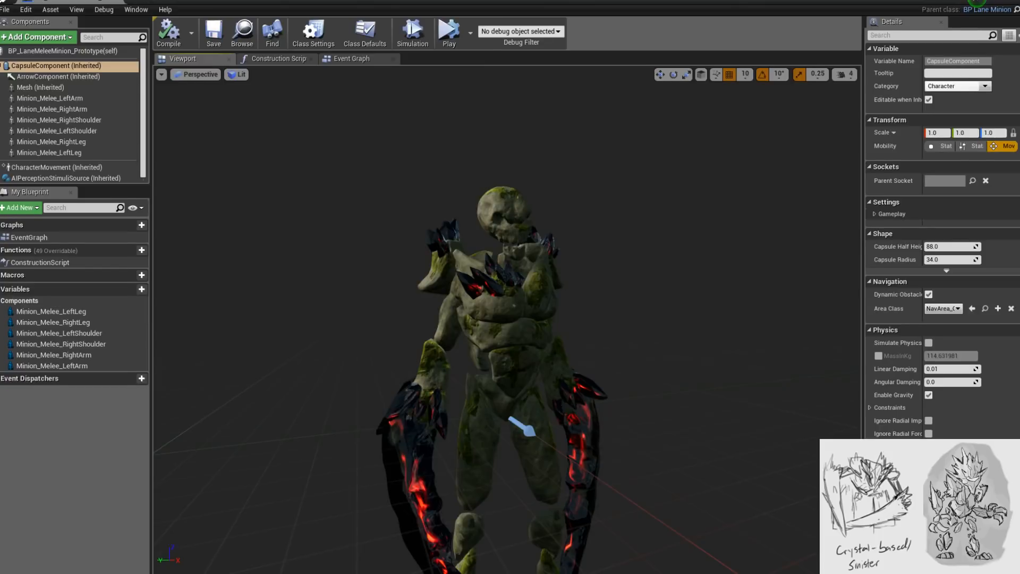
- View the existing minion blueprint in Unreal Engine, return to Substance Painter and examine the light scratches on the rock from several sides
alt+drag(503, 317, 436, 300)
alt+drag(813, 242, 797, 241)
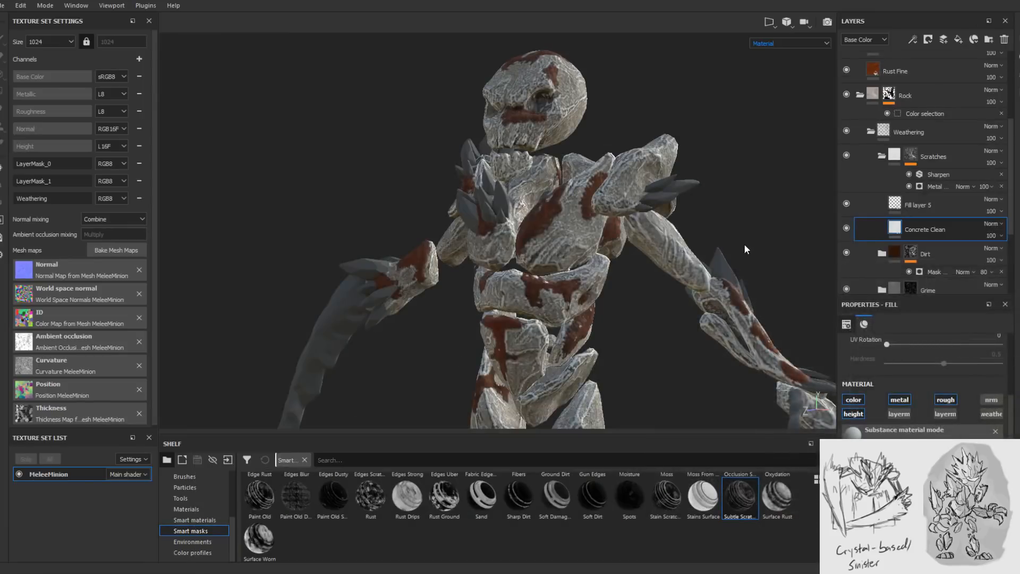
alt+drag(579, 260, 481, 301)
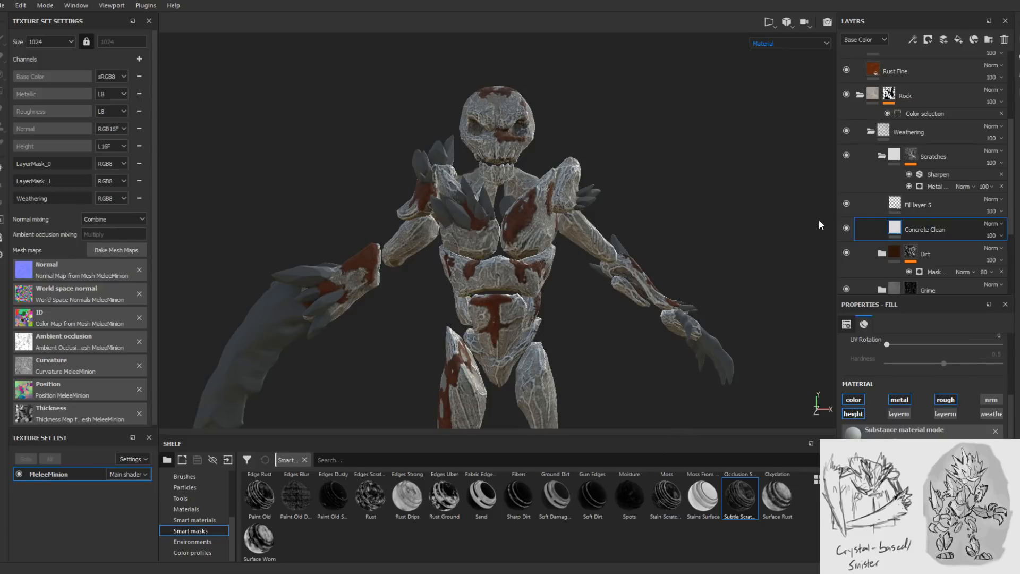
scroll(908, 203, down, 2)
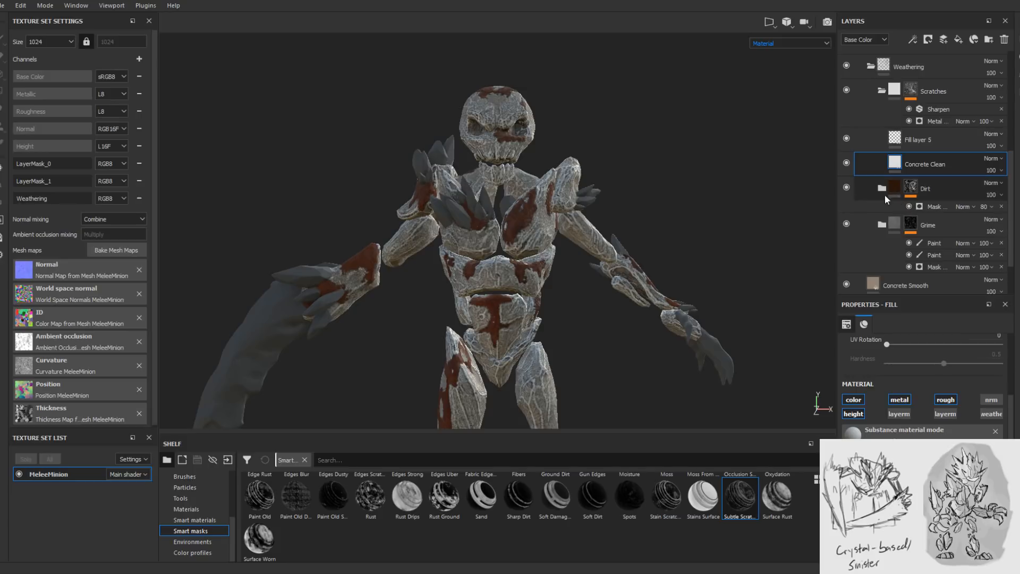
alt+drag(655, 179, 506, 139)
alt+middle_drag(505, 139, 500, 166)
alt+drag(501, 166, 691, 276)
alt+right_drag(691, 277, 829, 291)
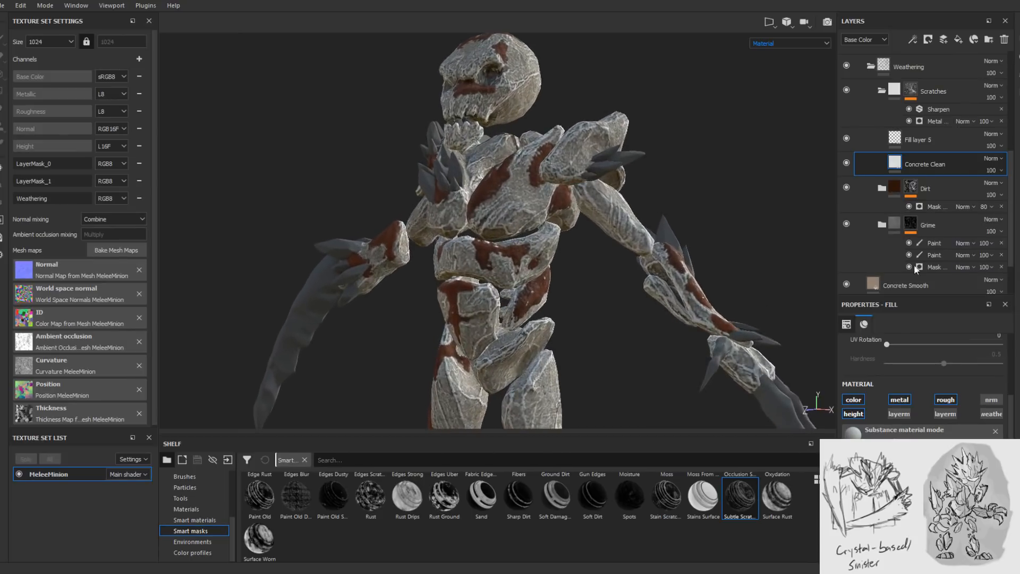
scroll(915, 128, up, 1)
scroll(920, 180, up, 1)
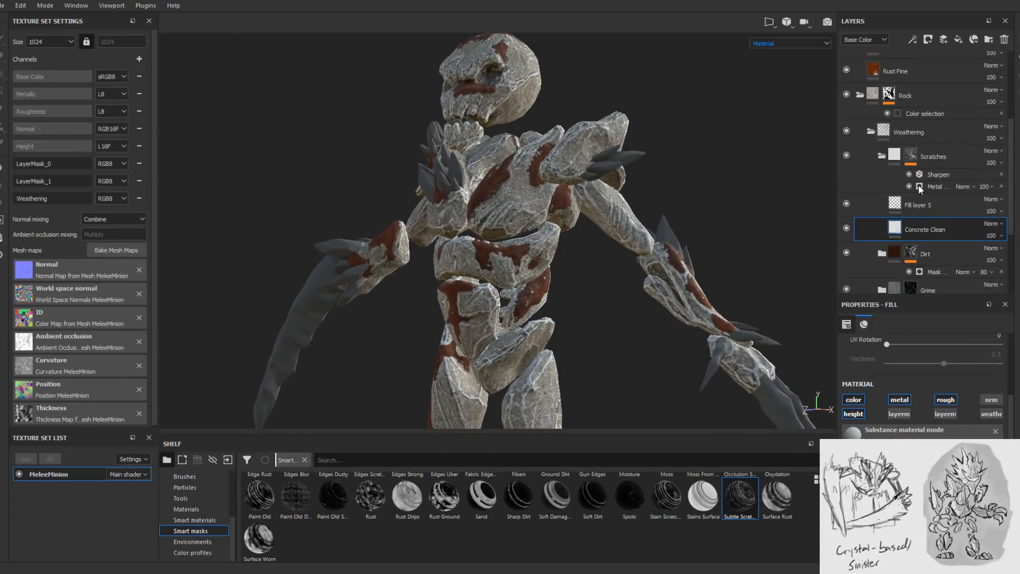
- Set the Weathering colour of the Scratches folder's Fill layer 5 to pure blue
click(913, 205)
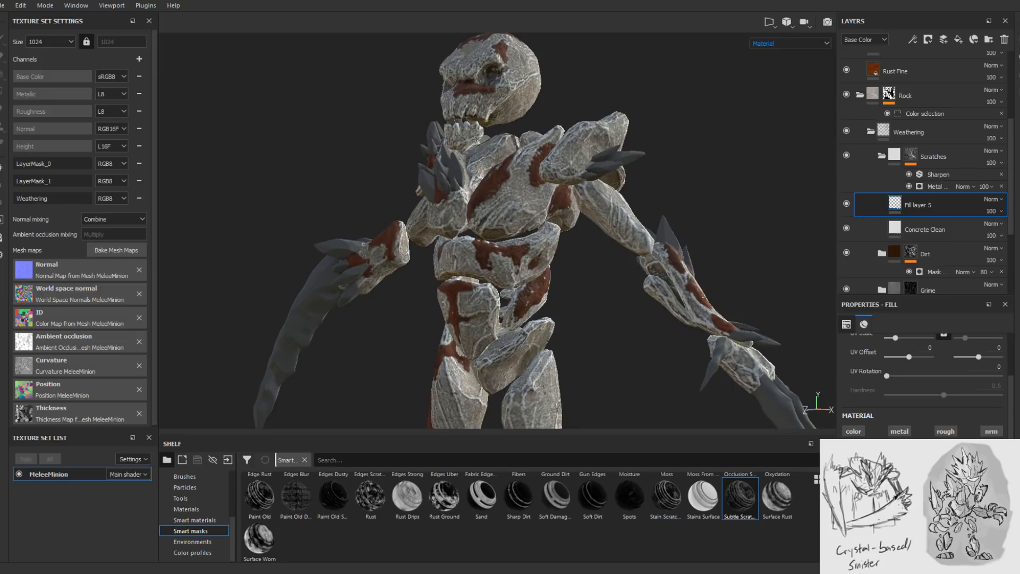
click(977, 430)
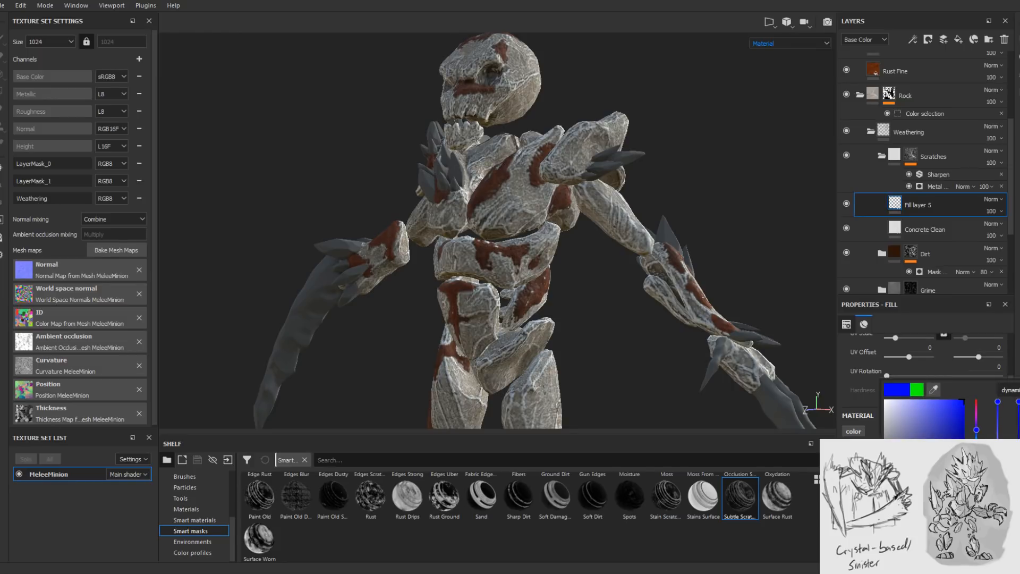
key(Escape)
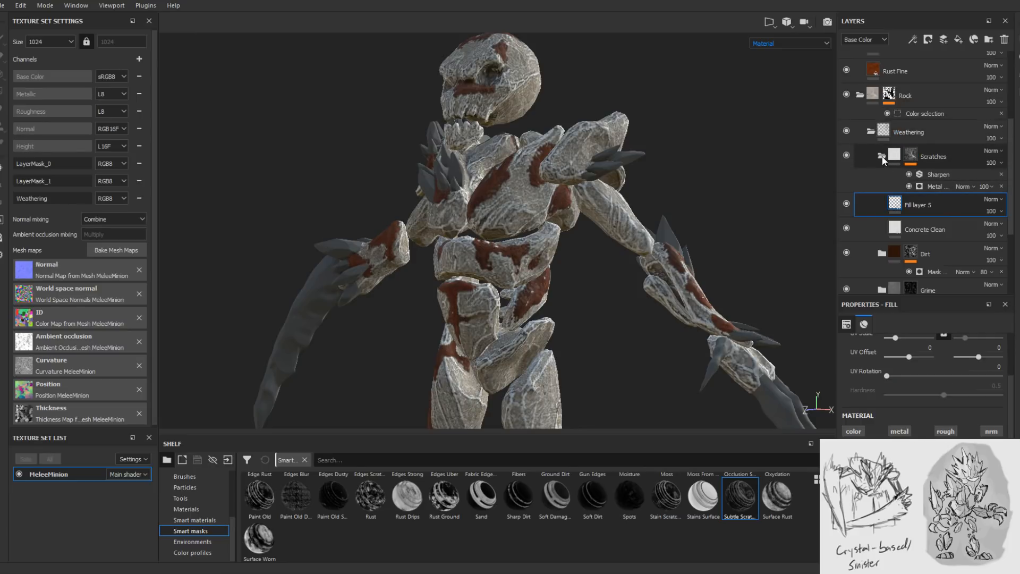
- Switch the layer stack to the Weathering channel and set the Scratches, Dirt and Grime folders to Linear dodge (Add) blending
click(879, 41)
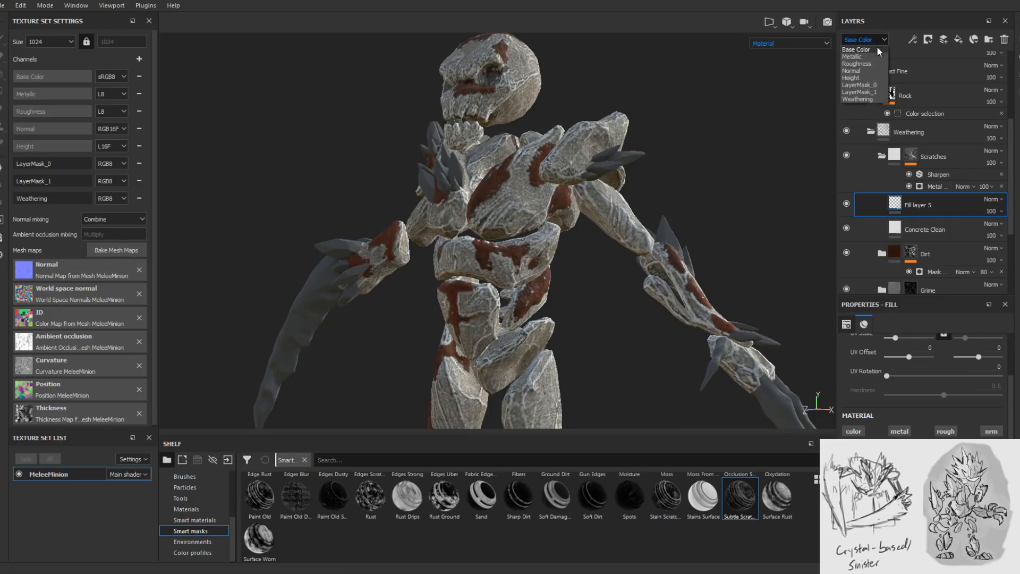
click(874, 99)
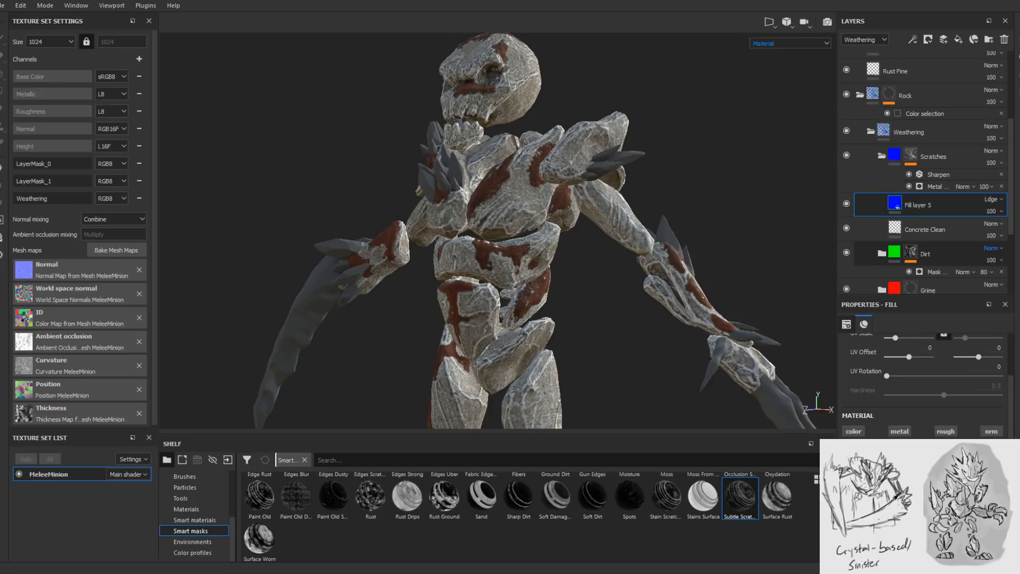
scroll(926, 275, down, 2)
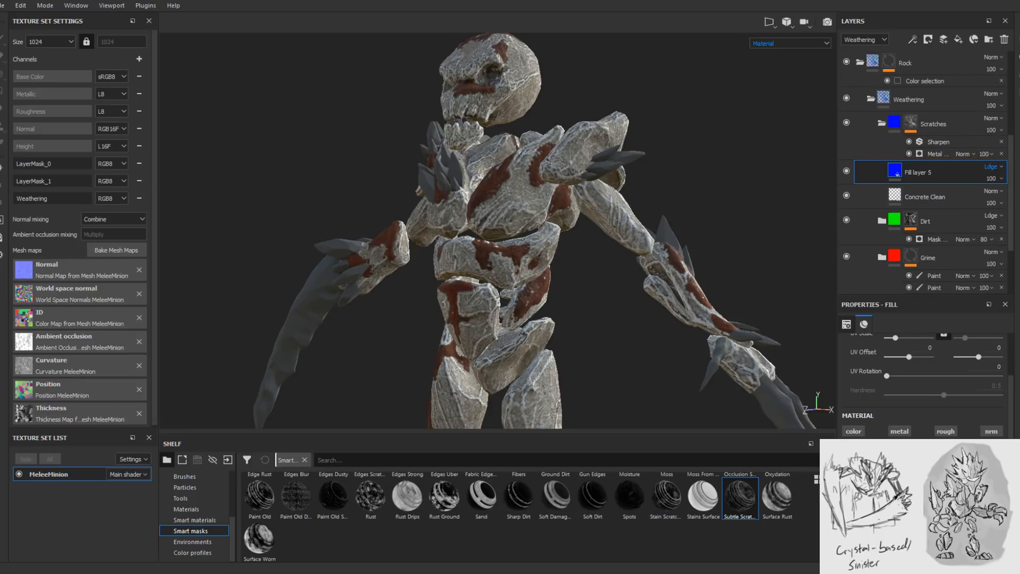
click(1002, 118)
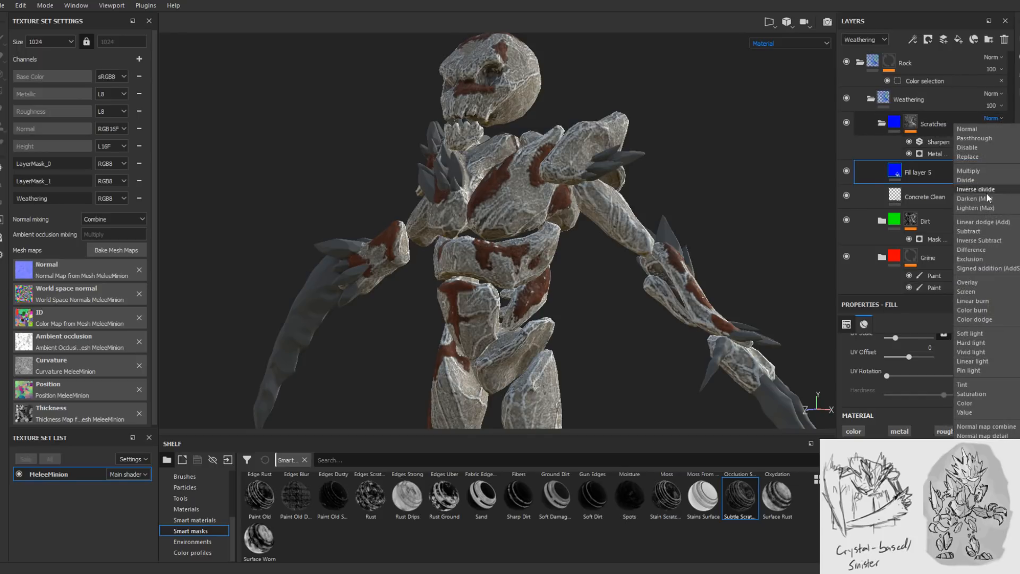
click(984, 222)
click(886, 129)
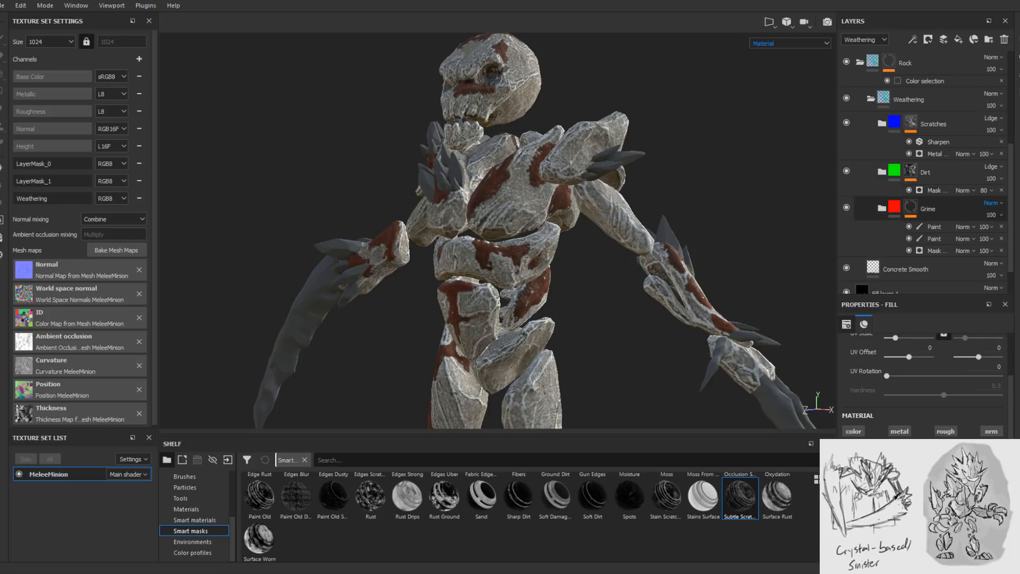
- Display only the Weathering channel on the minion and inspect how the red, green and blue masks combine
alt+drag(624, 286, 655, 292)
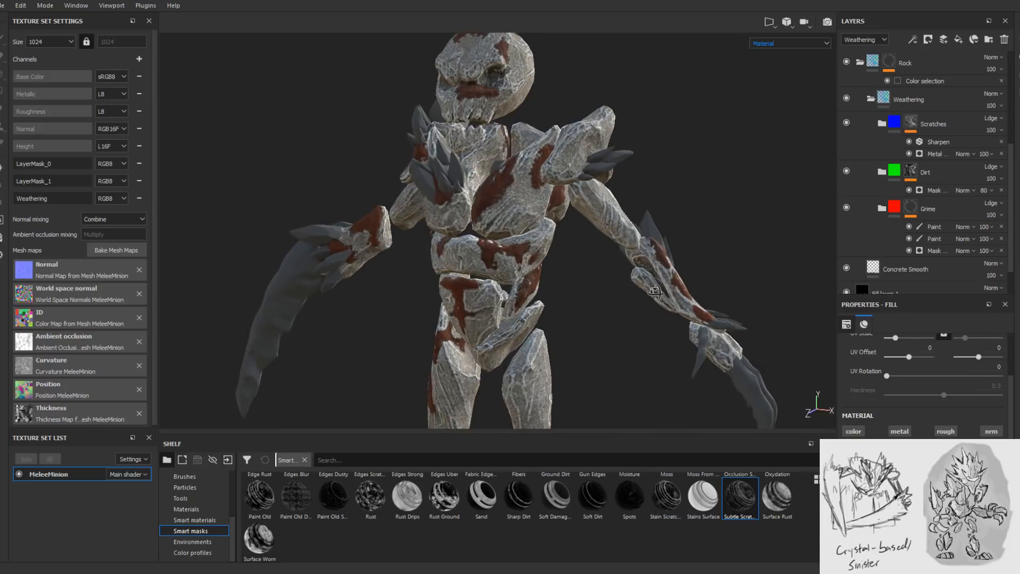
key(c)
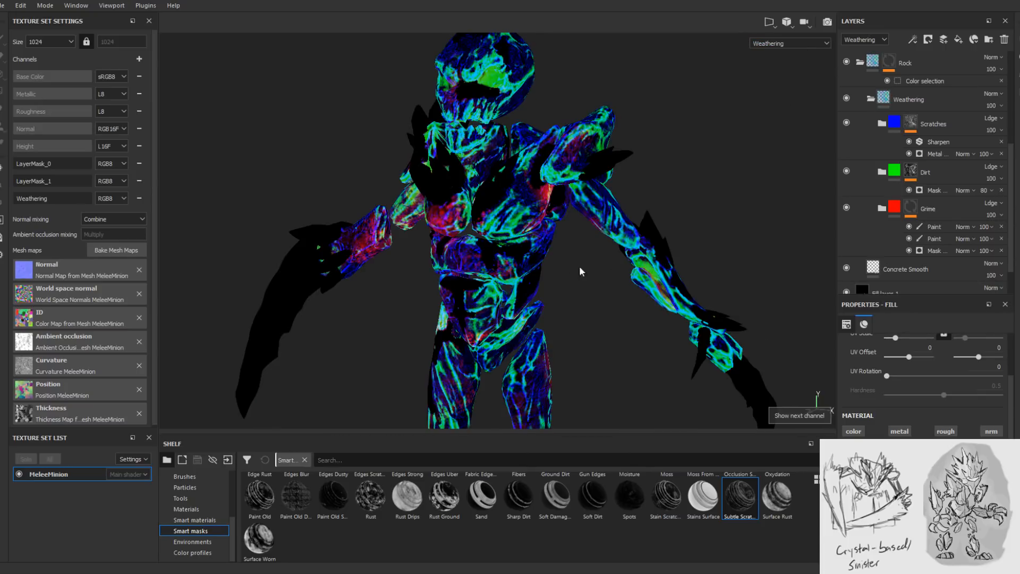
alt+drag(581, 271, 433, 284)
alt+drag(658, 212, 558, 259)
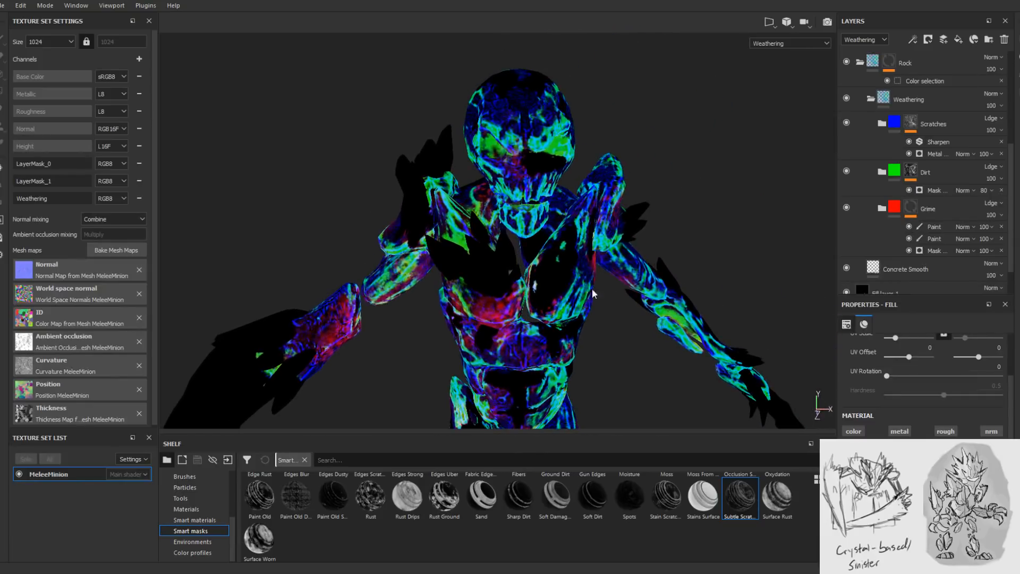
- Move the Weathering folder out of Rock to the top of the layer stack, above Crystals, and collapse the Crystals folder
scroll(904, 127, up, 3)
scroll(930, 157, up, 2)
mouse_move(918, 270)
mouse_down()
mouse_move(896, 50)
mouse_move(893, 59)
mouse_up()
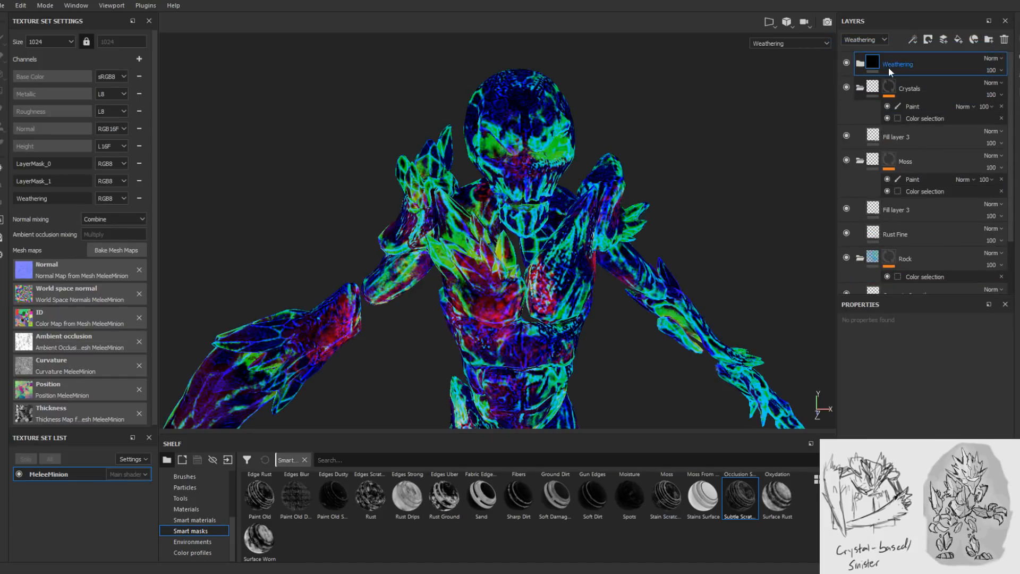
click(859, 88)
alt+drag(678, 214, 429, 200)
click(860, 64)
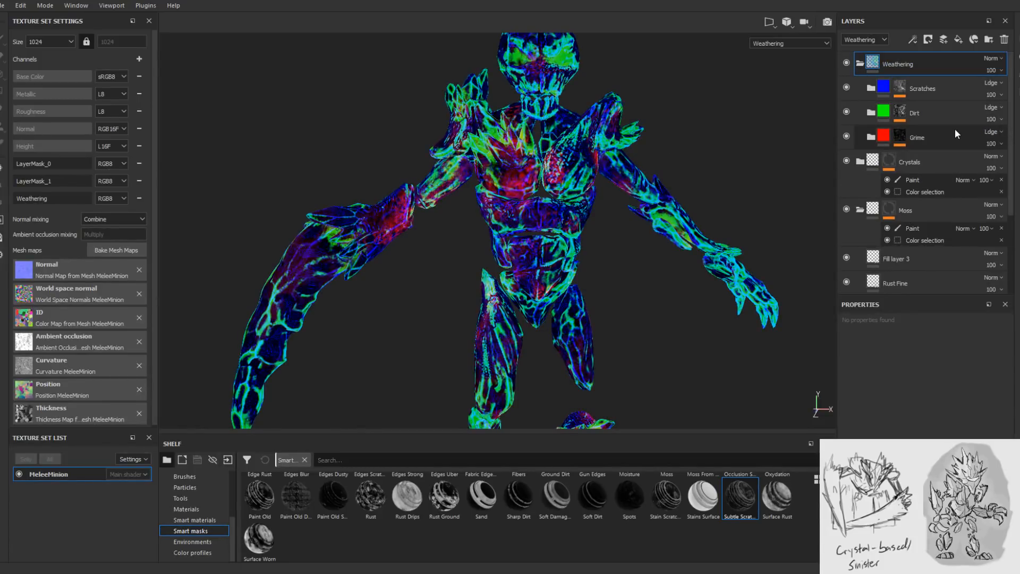
- Toggle the Dirt, Scratches and Grime folders off and on in turn to check each one's contribution to the Weathering channel
click(846, 112)
click(845, 111)
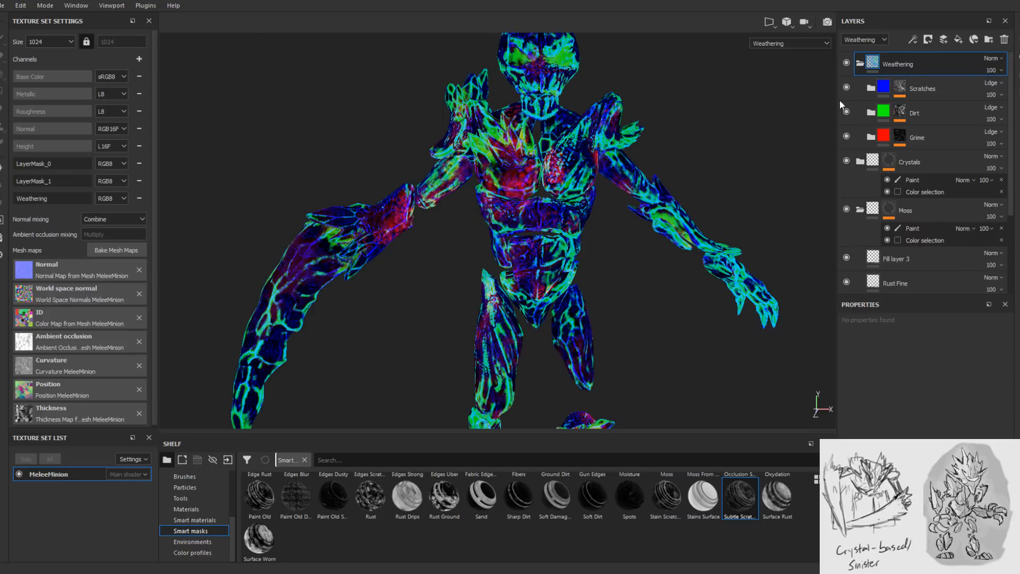
click(846, 88)
click(846, 88)
click(845, 136)
click(846, 136)
alt+drag(644, 337, 663, 314)
alt+middle_drag(663, 314, 655, 198)
alt+right_drag(656, 197, 626, 154)
alt+drag(627, 154, 592, 66)
- Export the MeleeMinion texture set as targa files at document size using the VisionaryGames configuration
click(4, 7)
click(47, 184)
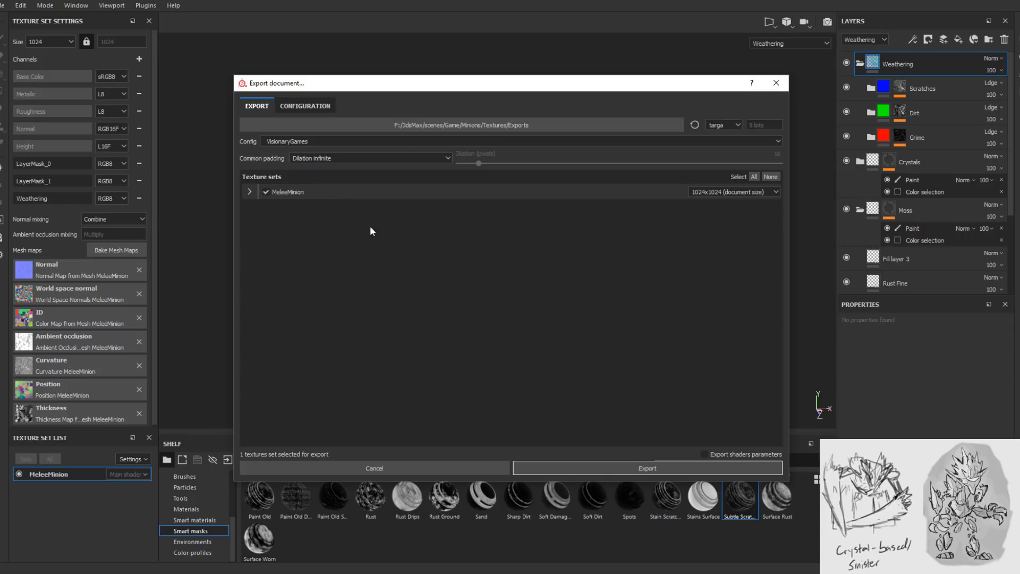
click(613, 468)
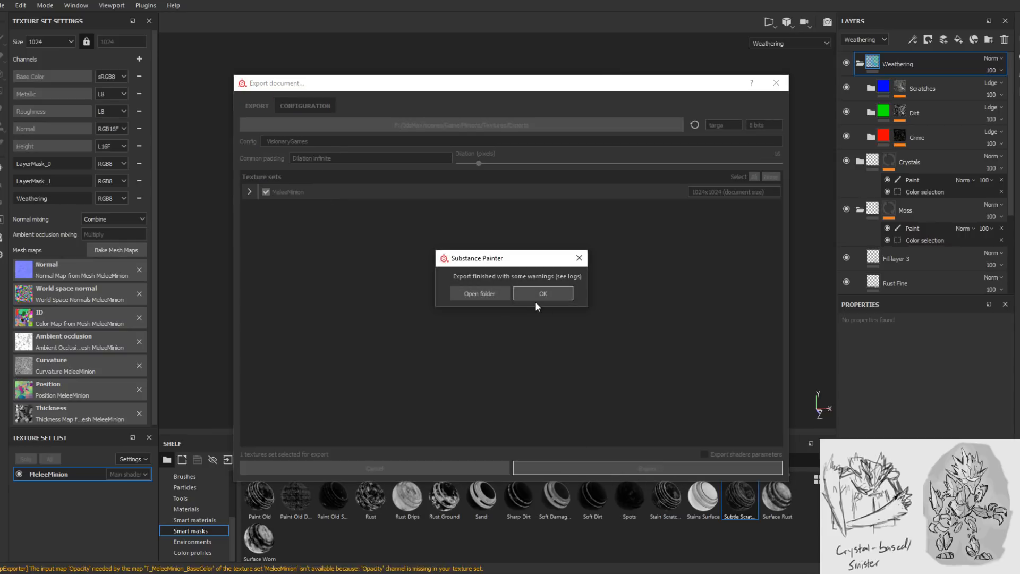
- Close the finished texture export, switch to Unreal Editor, and view the minion blueprint from the front
click(535, 299)
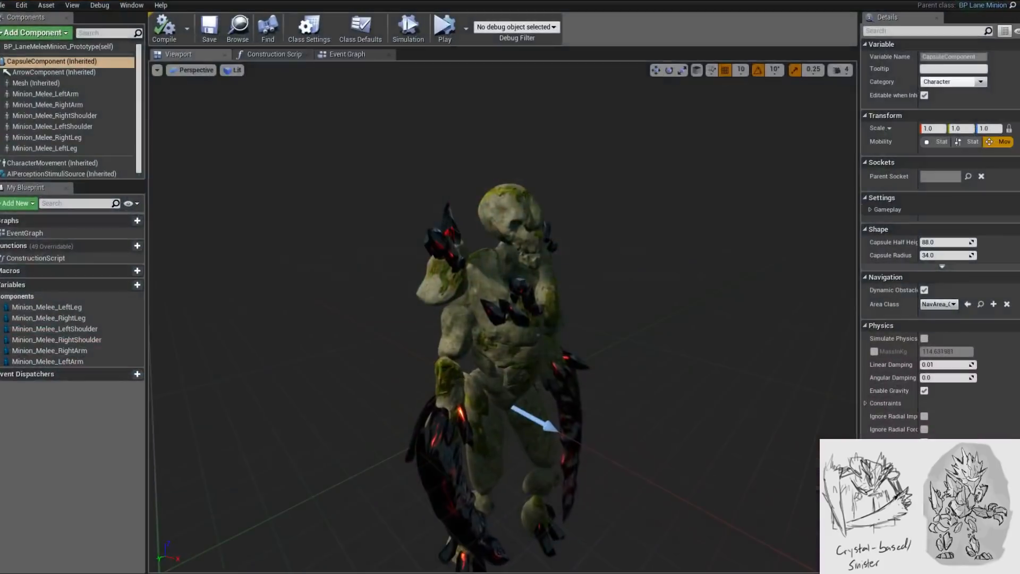
drag(502, 319, 503, 282)
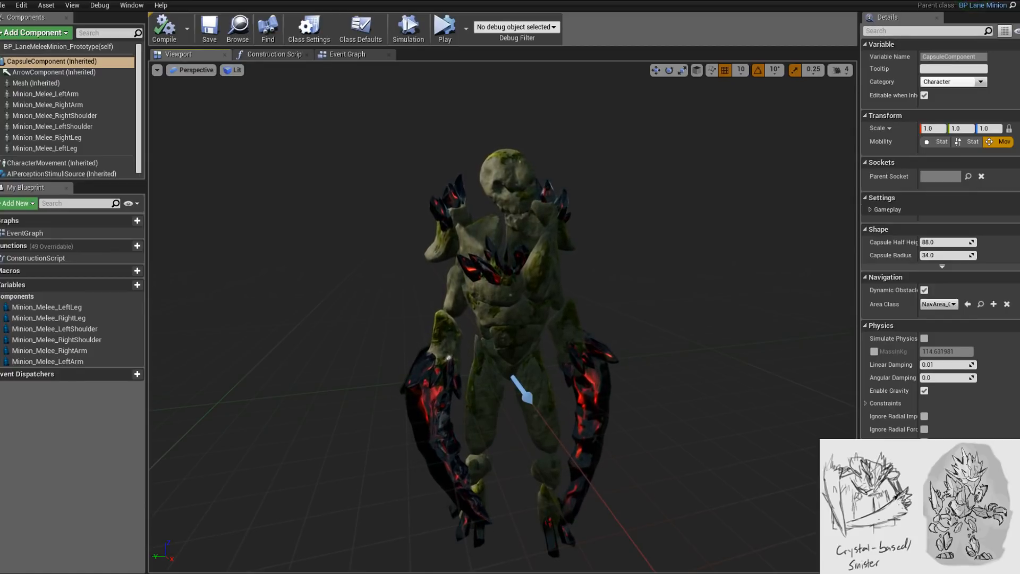
key(super+e)
drag(642, 45, 1019, 91)
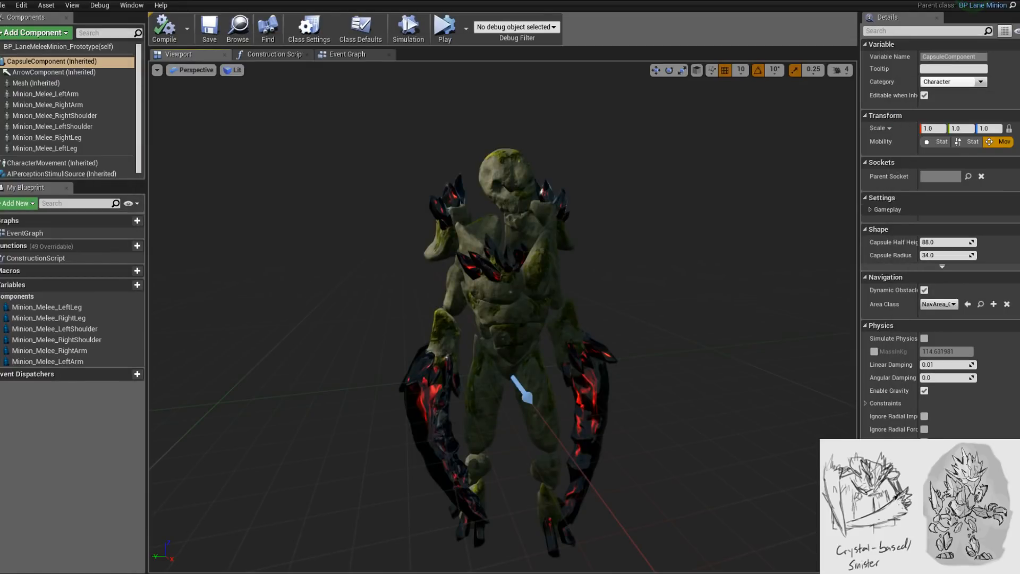
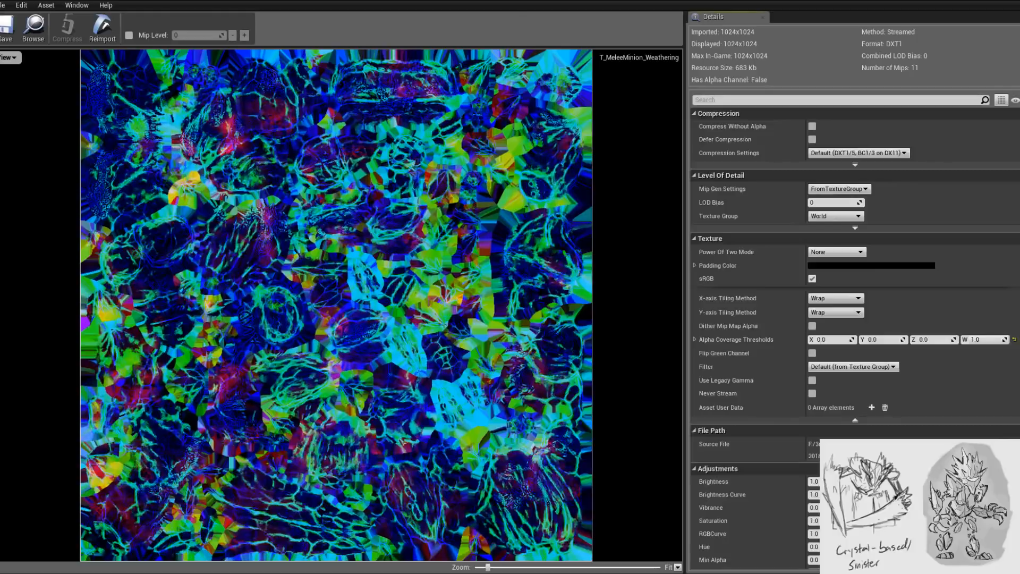
- Set the T_MeleeMinion_Weathering texture's compression to Masks (no sRGB) and its texture group to Character
click(850, 153)
click(843, 177)
click(239, 2)
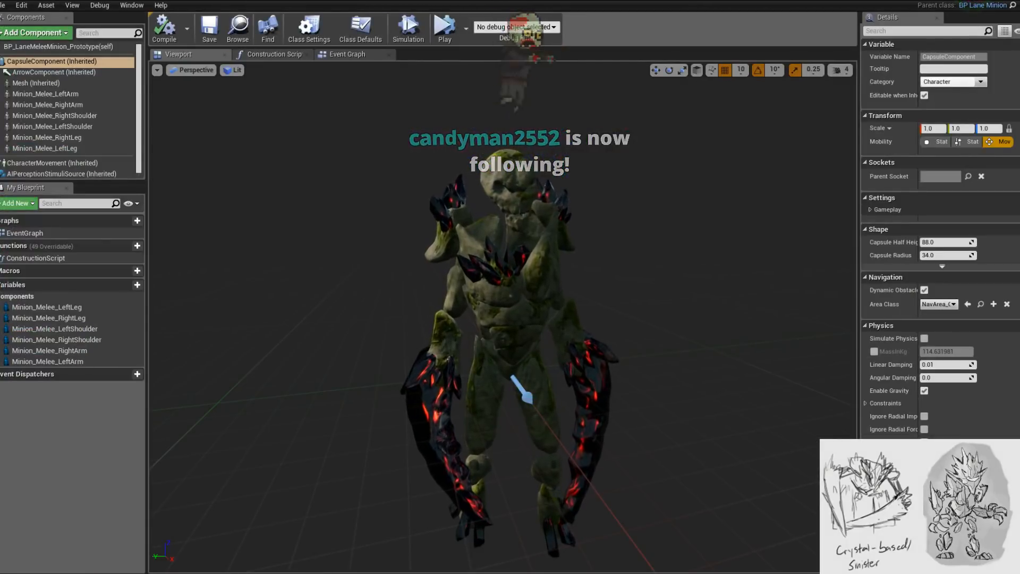
- Add a texture sample of T_MeleeMinion_Weathering to the M_Minion_Melee material graph, beneath the existing texture samples
key(alt+Tab)
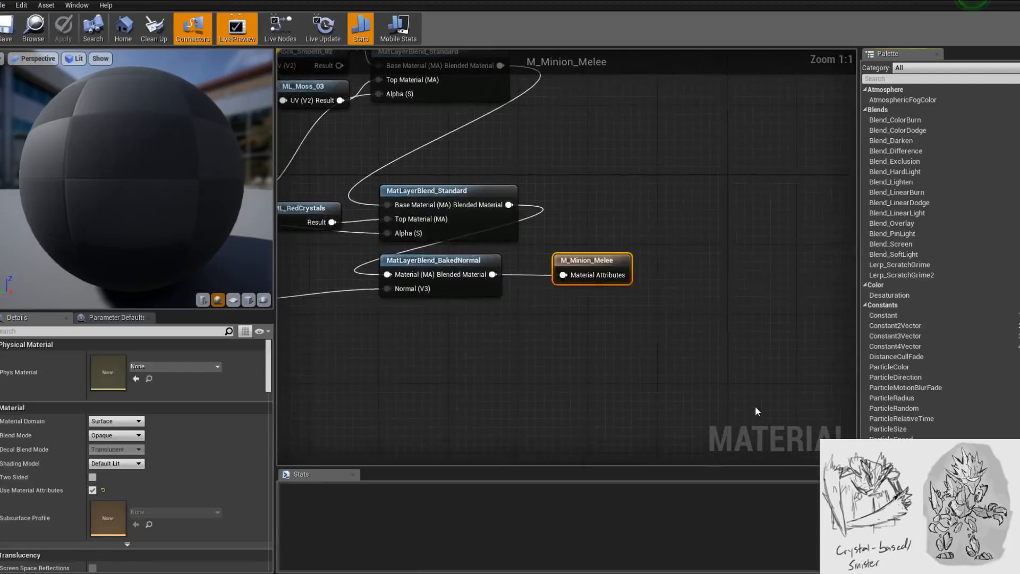
scroll(644, 294, down, 3)
right_drag(644, 294, 592, 223)
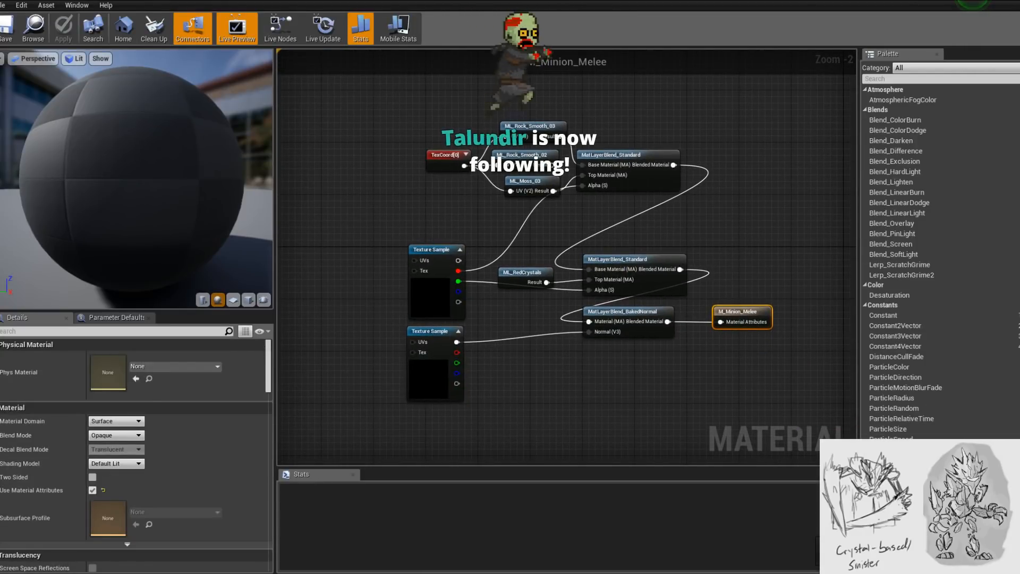
drag(554, 472, 409, 420)
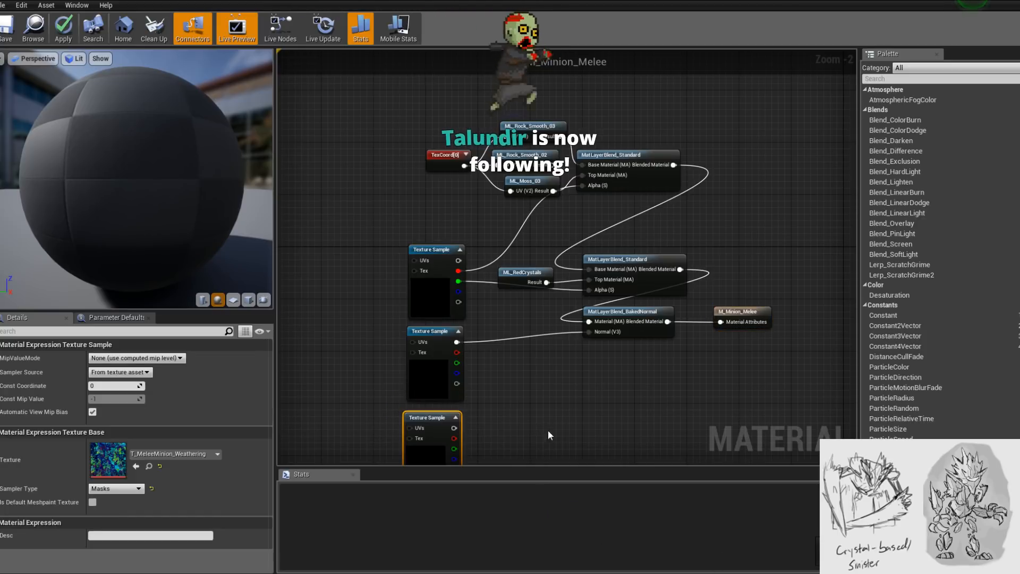
right_drag(547, 429, 557, 304)
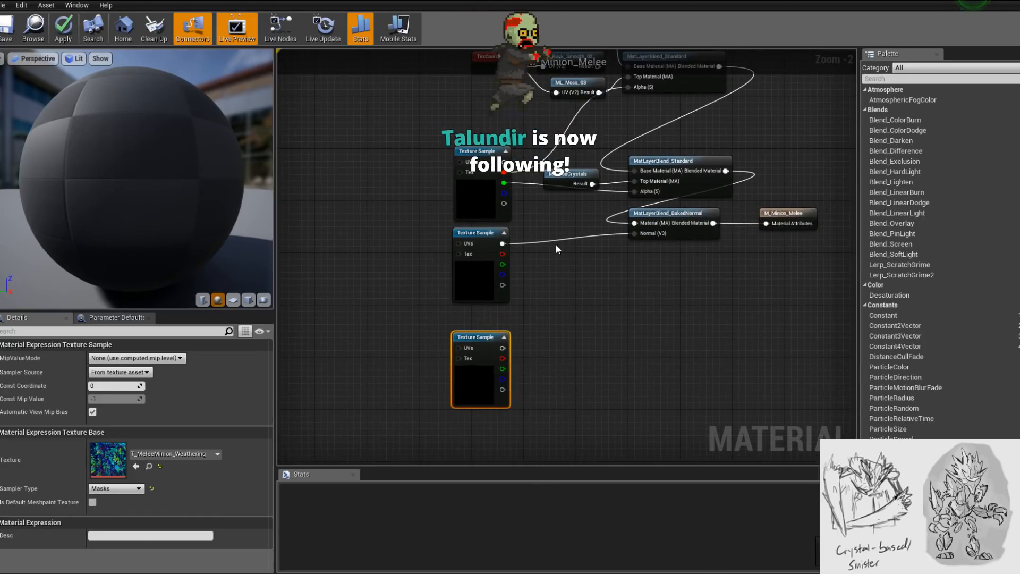
scroll(541, 280, down, 1)
scroll(570, 300, down, 1)
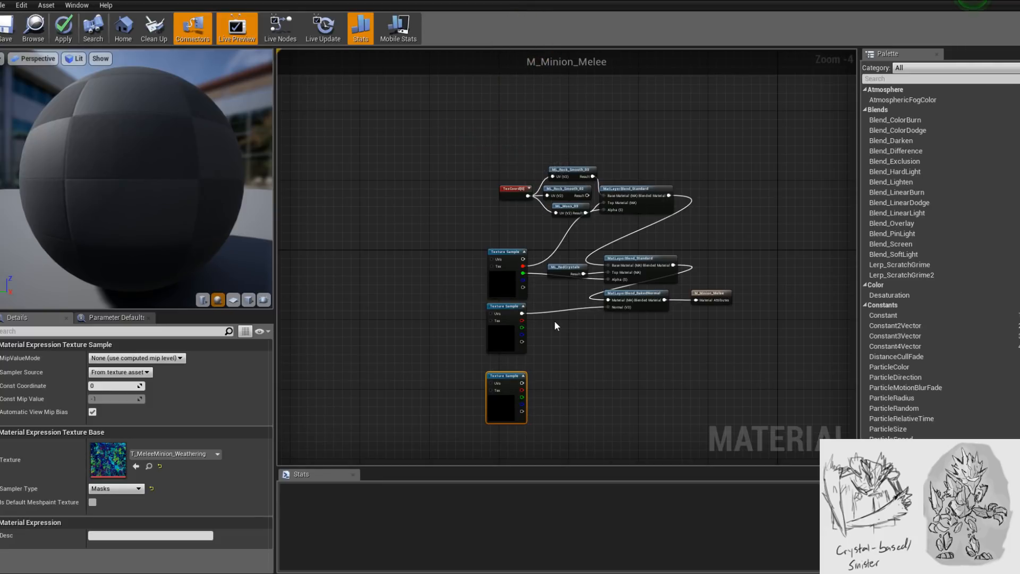
scroll(478, 226, up, 3)
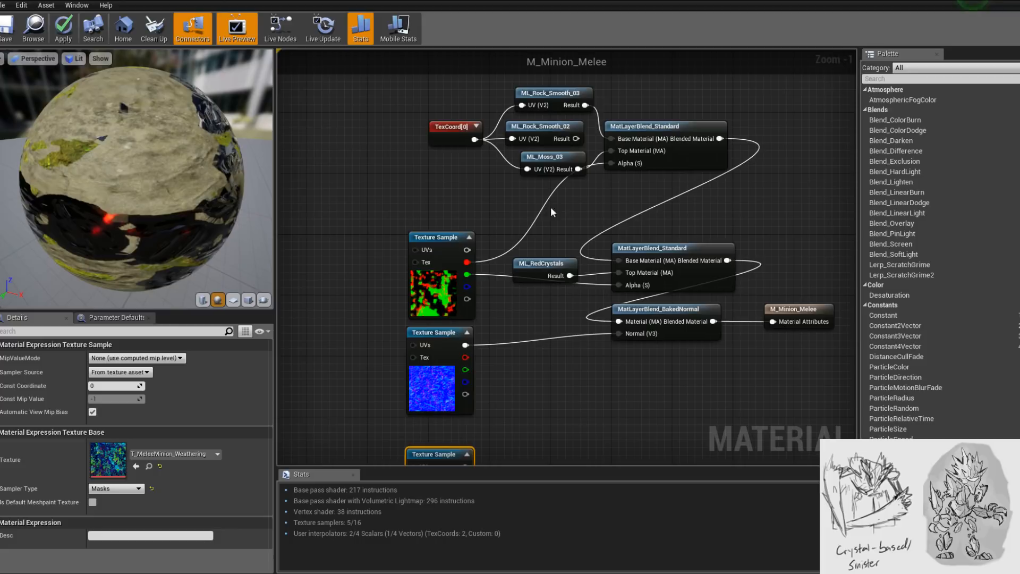
- Examine how the rock, moss and crystal layers are blended, including the T_MeleeMinion_LayerMask_0 texture that masks them
right_drag(519, 185, 522, 222)
scroll(520, 240, down, 1)
scroll(540, 191, up, 2)
right_drag(536, 134, 526, 222)
click(526, 222)
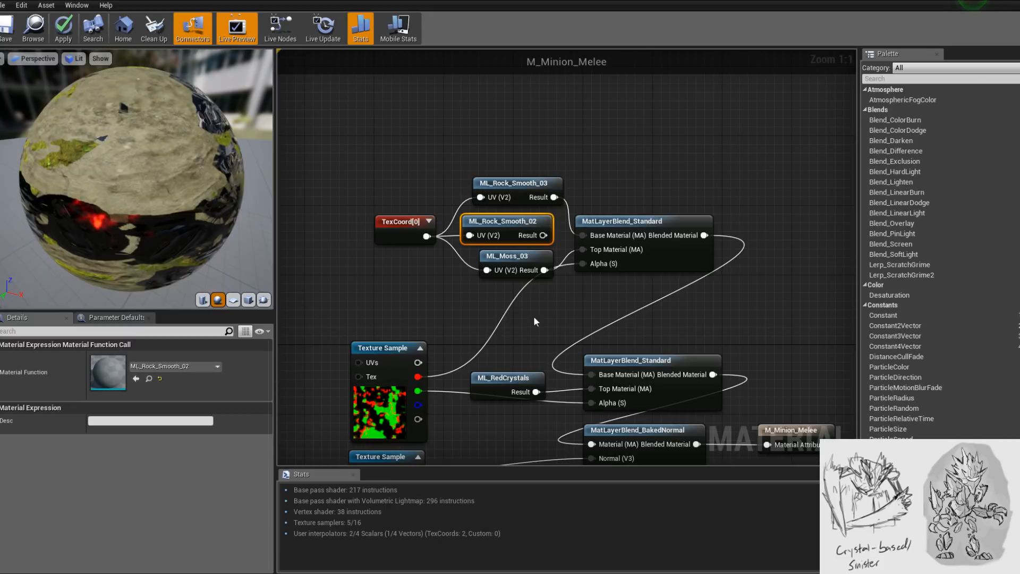
click(513, 183)
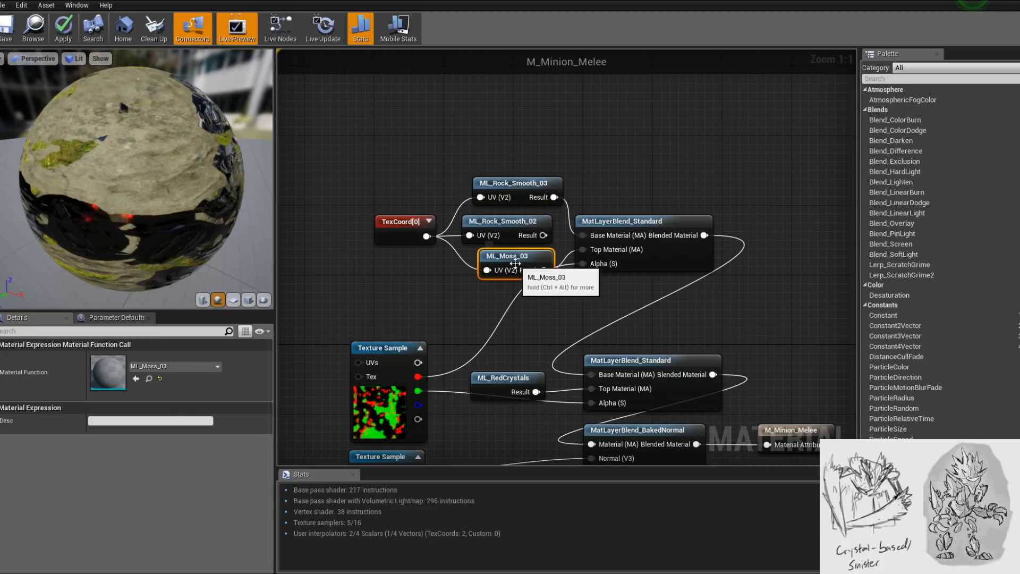
right_drag(501, 331, 489, 199)
click(488, 222)
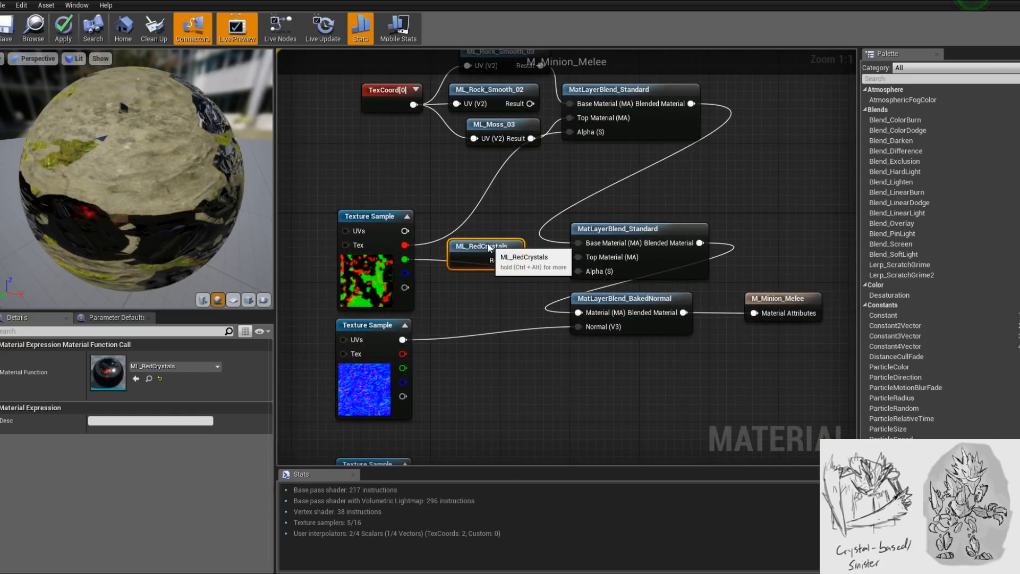
right_drag(488, 223, 513, 296)
click(394, 355)
right_drag(394, 355, 453, 265)
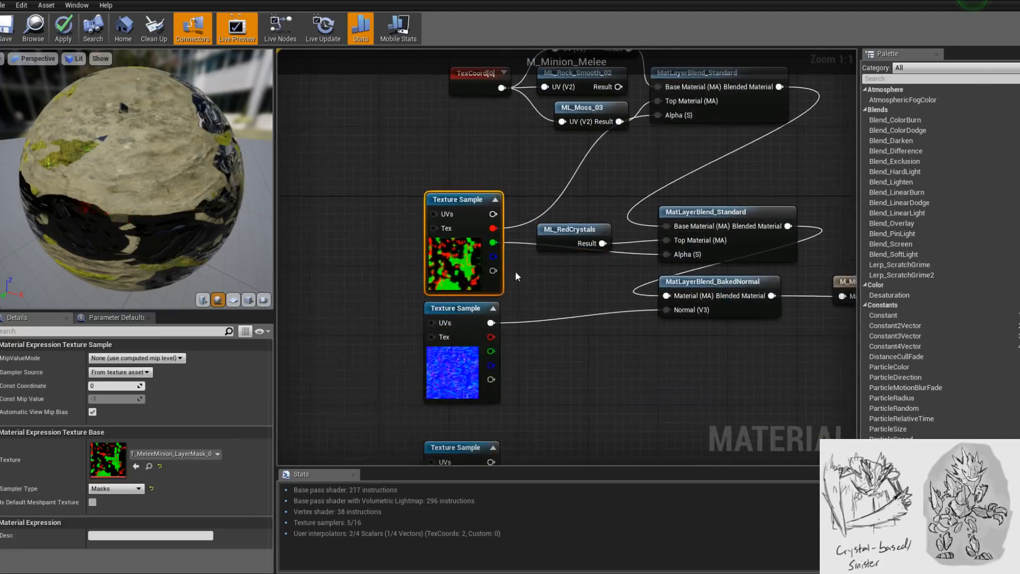
right_drag(516, 173, 491, 244)
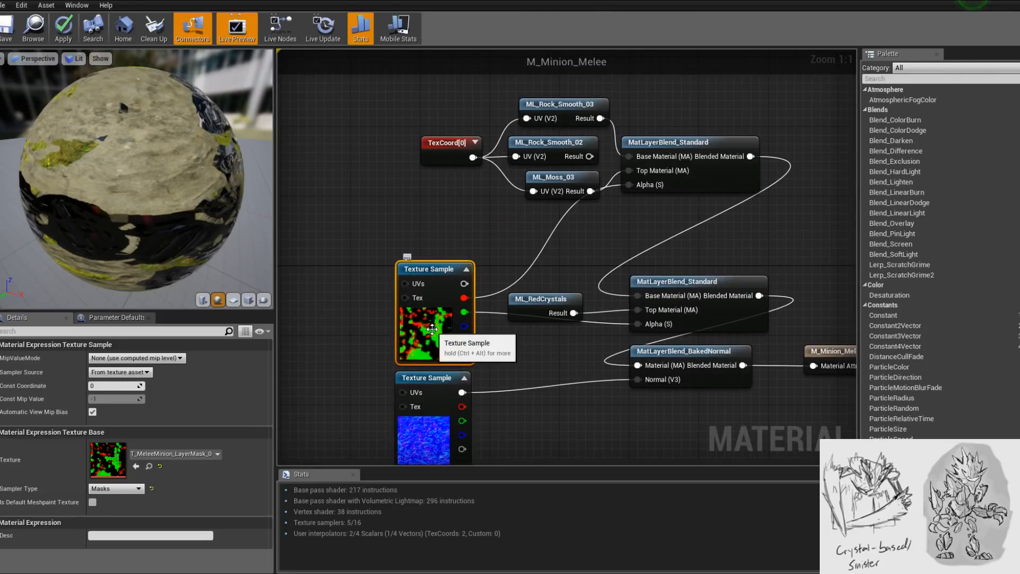
mouse_move(432, 329)
mouse_down()
mouse_move(430, 304)
mouse_move(430, 338)
mouse_up()
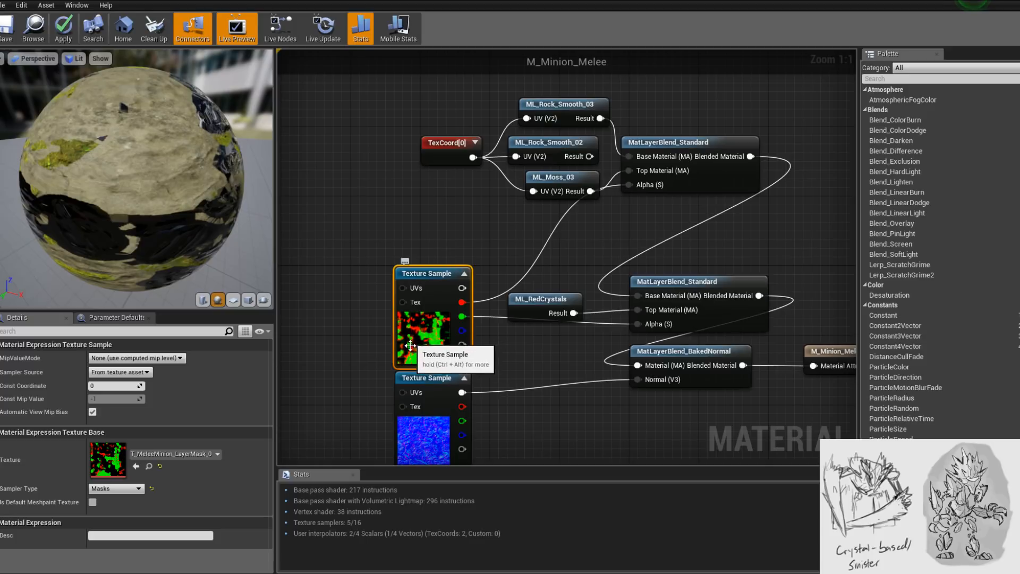
double_click(118, 461)
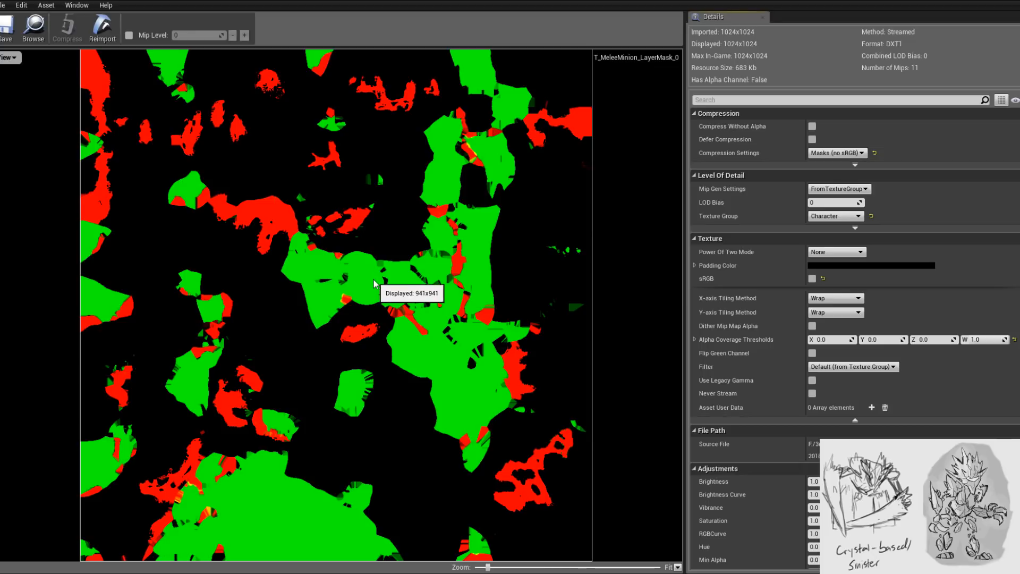
click(227, 2)
- Move the Weathering texture sample directly beneath the normal map's texture sample
right_drag(497, 260, 430, 193)
scroll(447, 319, down, 2)
right_drag(446, 335, 472, 215)
scroll(398, 345, up, 2)
click(430, 364)
drag(430, 364, 422, 330)
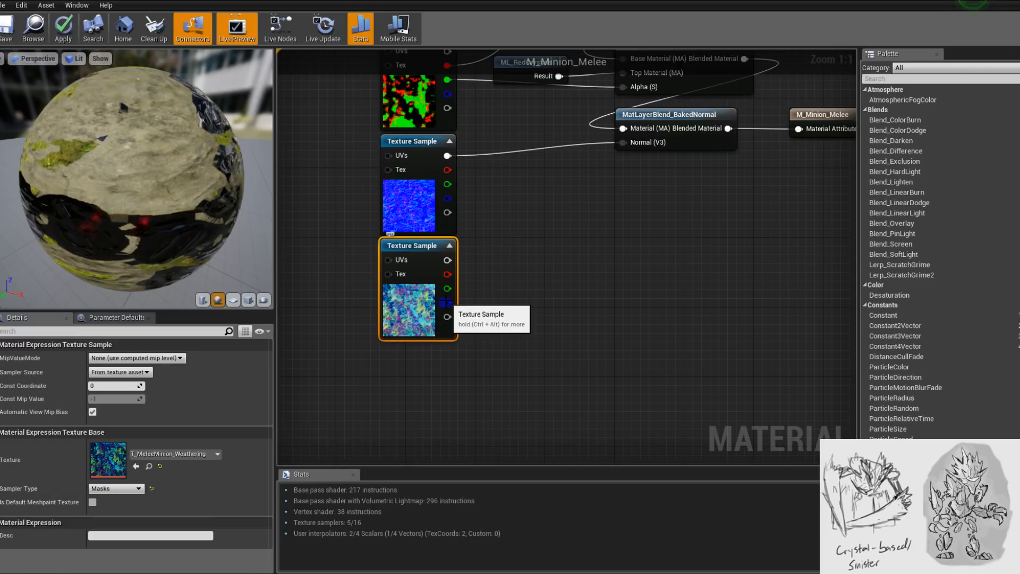
- Move the TexCoord and rock layer nodes up to make room, placing ML_Rock_Smooth_03 well above ML_Rock_Smooth_02
scroll(574, 341, down, 3)
drag(468, 113, 593, 174)
drag(589, 159, 529, 100)
right_drag(569, 127, 597, 265)
right_click(596, 269)
click(602, 151)
drag(562, 213, 556, 174)
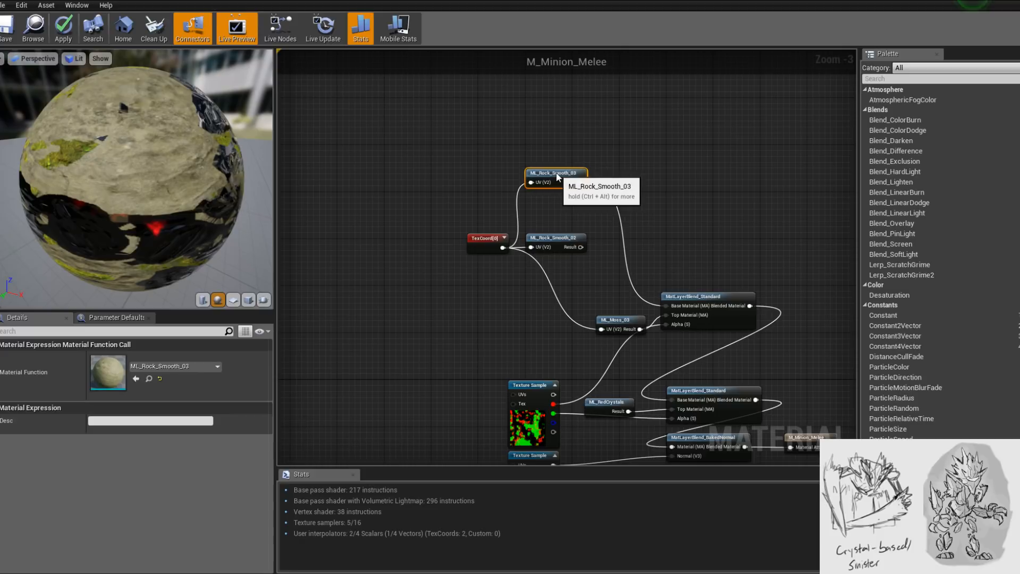
drag(158, 190, 160, 176)
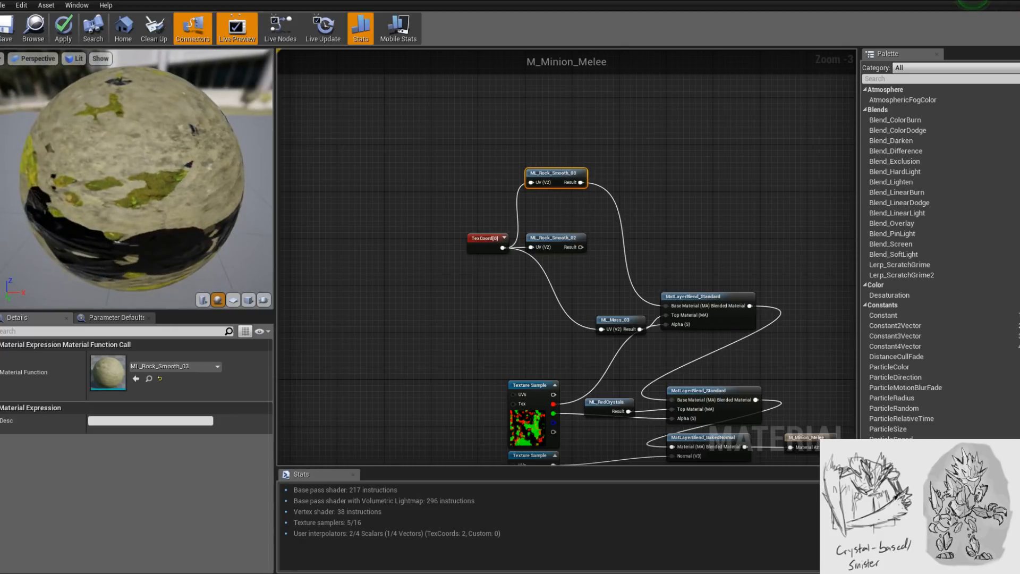
click(556, 237)
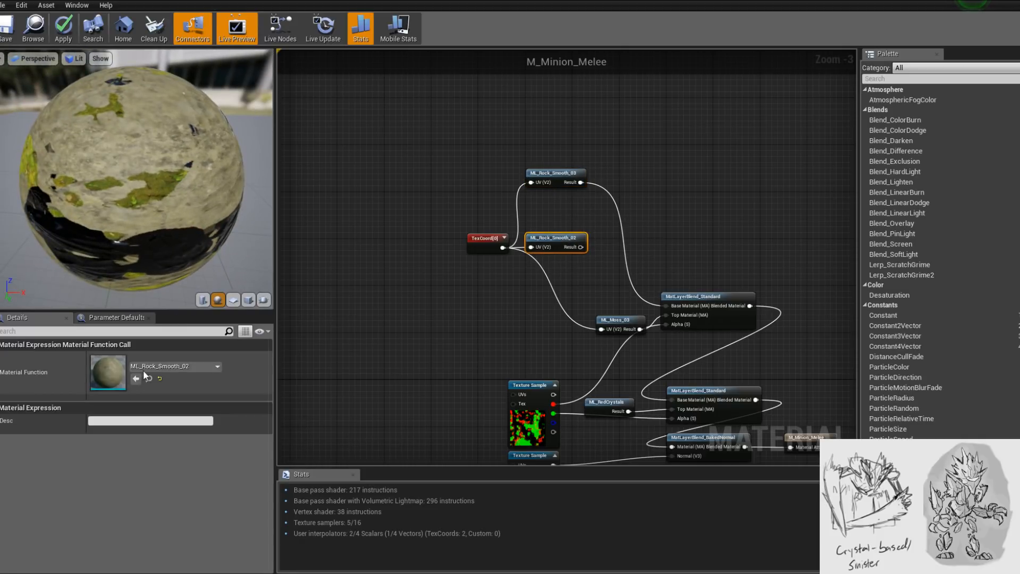
- Move the Weathering texture sample up below the TexCoord node and place ML_Moss_03 beneath the rock layer nodes
right_drag(365, 362, 384, 160)
scroll(385, 159, down, 1)
drag(509, 311, 485, 129)
right_drag(486, 129, 471, 255)
scroll(471, 255, up, 2)
drag(471, 255, 431, 235)
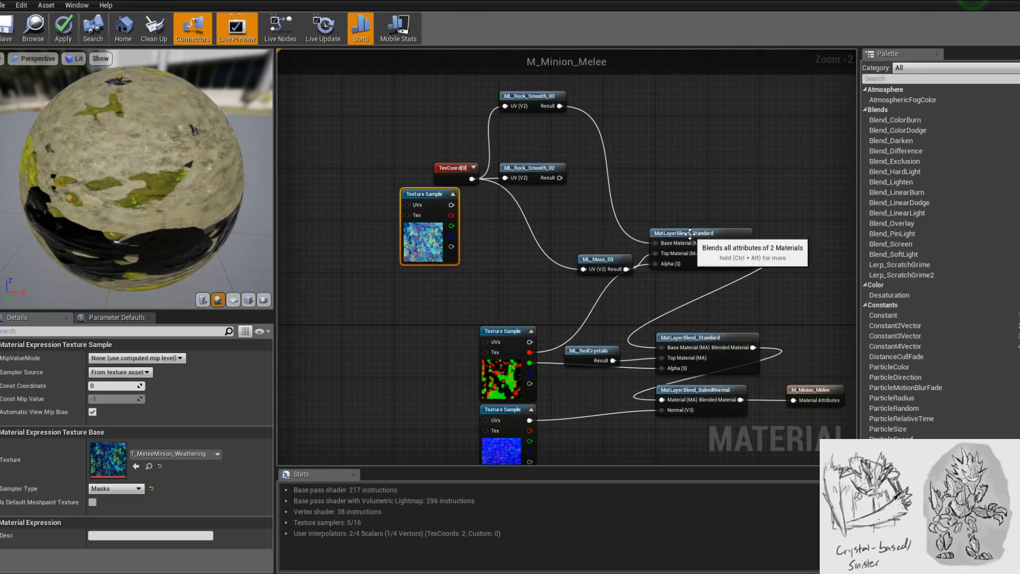
right_drag(723, 223, 714, 267)
drag(599, 304, 523, 312)
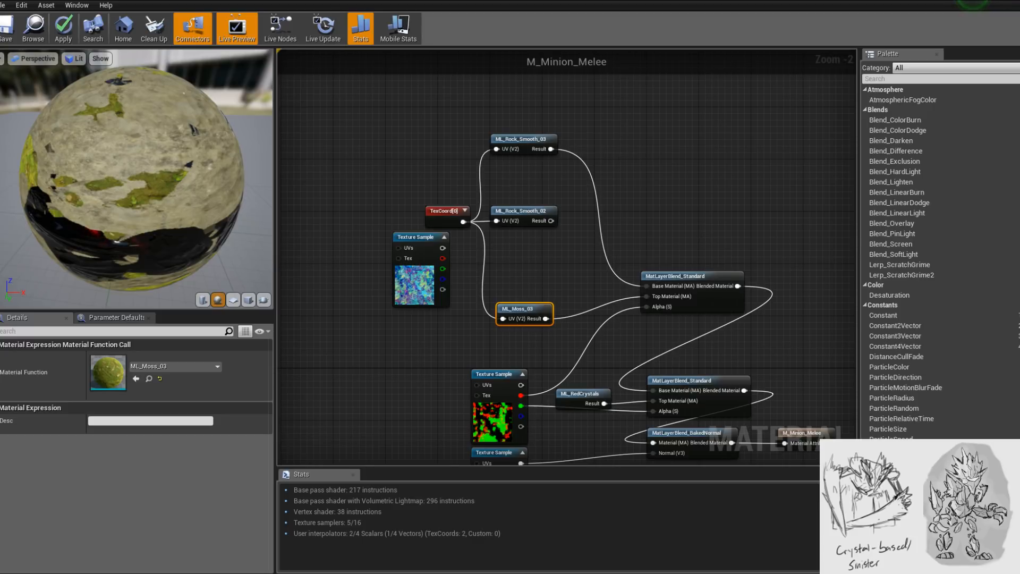
scroll(445, 330, up, 1)
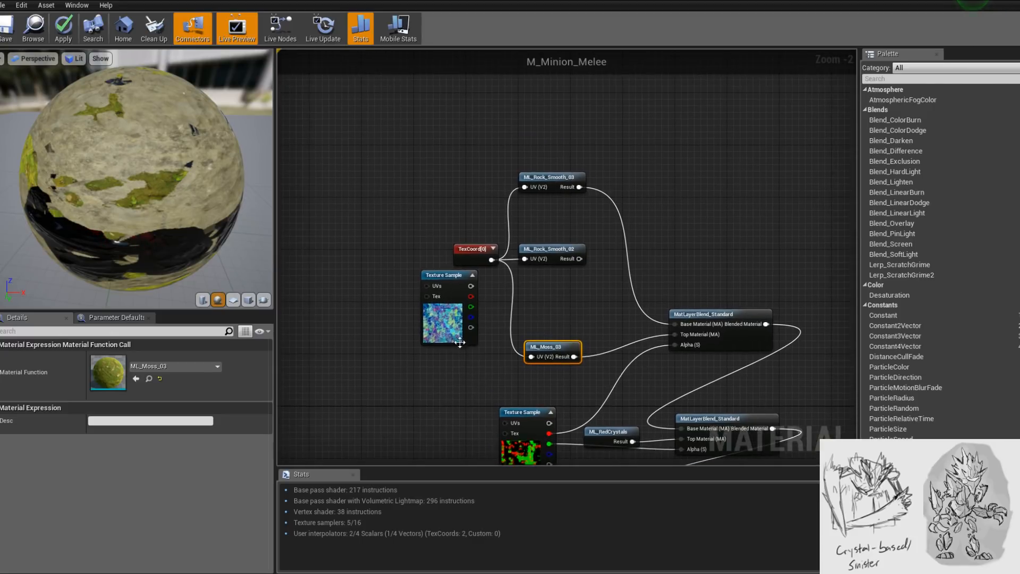
- Add a copy of the MatLayerBlend_Standard node and place it beside ML_Rock_Smooth_03
right_drag(499, 375, 517, 378)
click(742, 369)
key(ctrl+v)
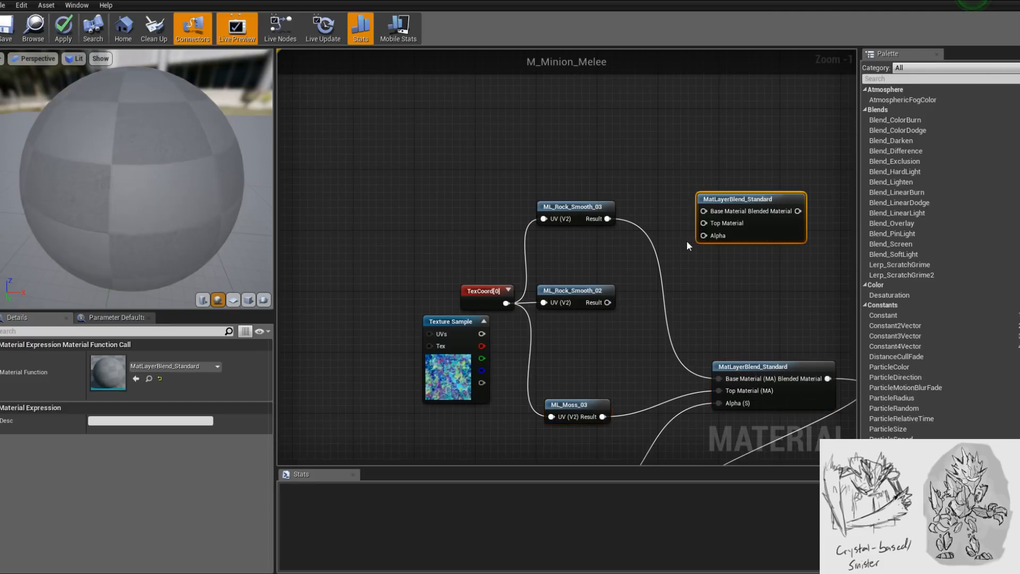
right_drag(687, 241, 735, 254)
drag(796, 216, 738, 222)
right_drag(710, 306, 611, 264)
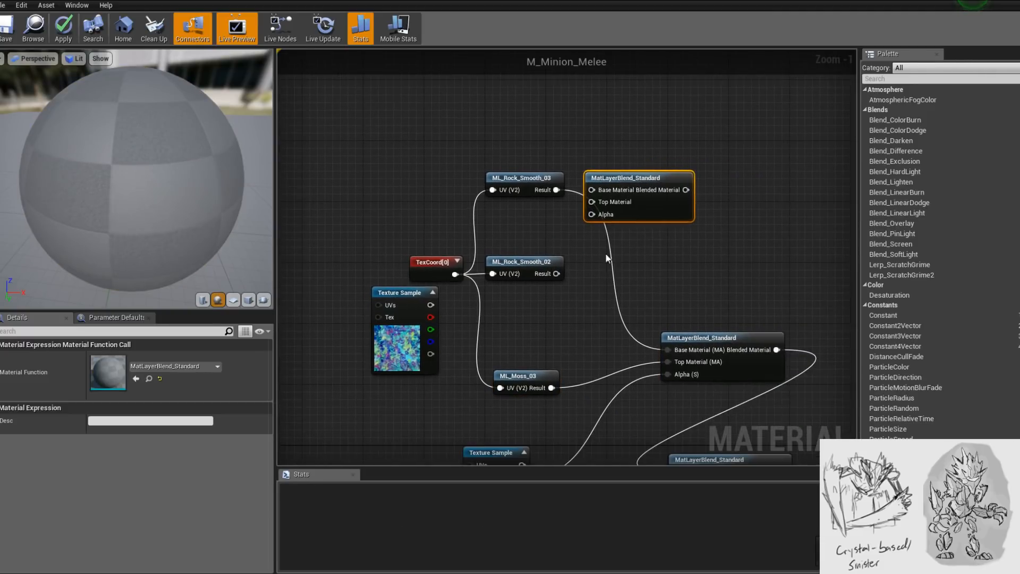
right_drag(567, 219, 613, 217)
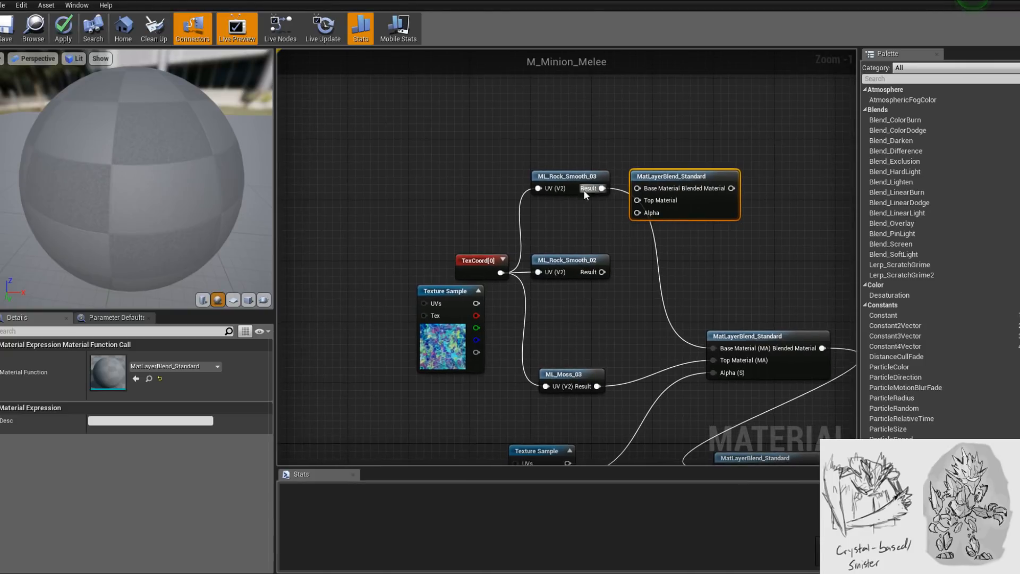
- Connect ML_Rock_Smooth_03 to the new blend's Base Material and ML_Rock_Smooth_02 to its Top Material, with the rock nodes stacked together
drag(640, 190, 639, 189)
drag(600, 272, 638, 201)
drag(561, 262, 565, 209)
- Inspect the red channel of the T_MeleeMinion_Weathering texture on its own by hiding its blue and green channels
click(449, 342)
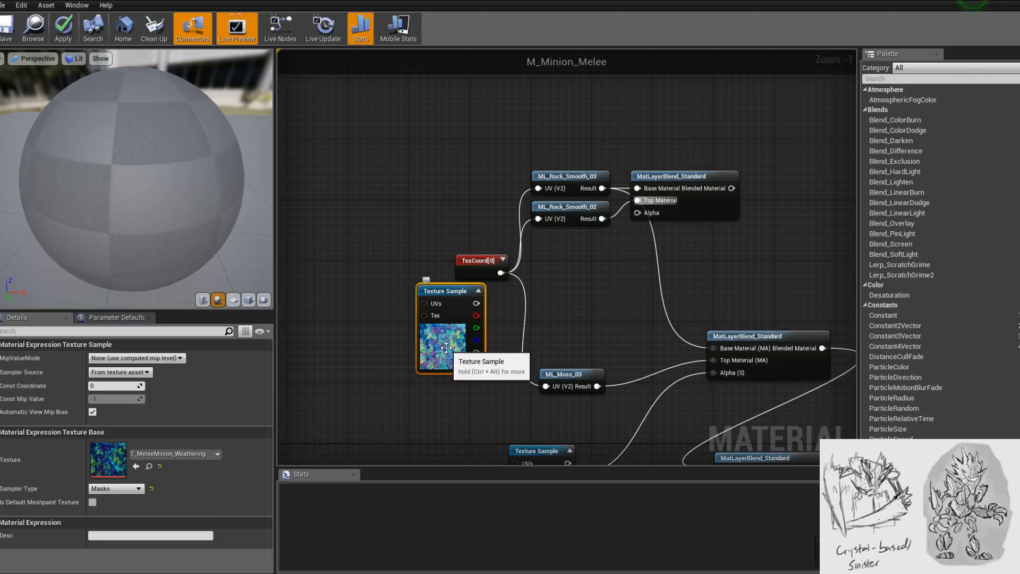
double_click(445, 342)
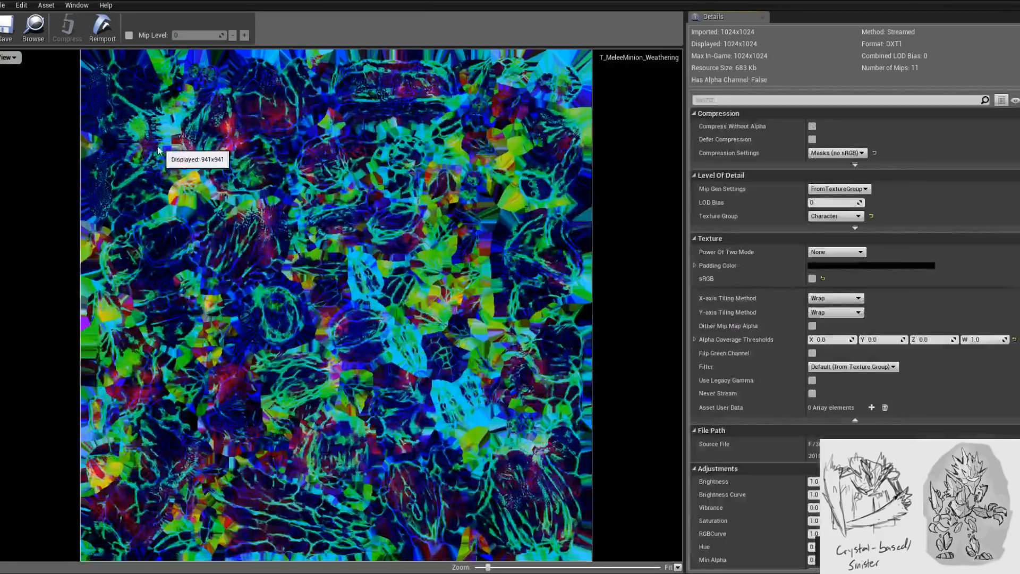
click(11, 58)
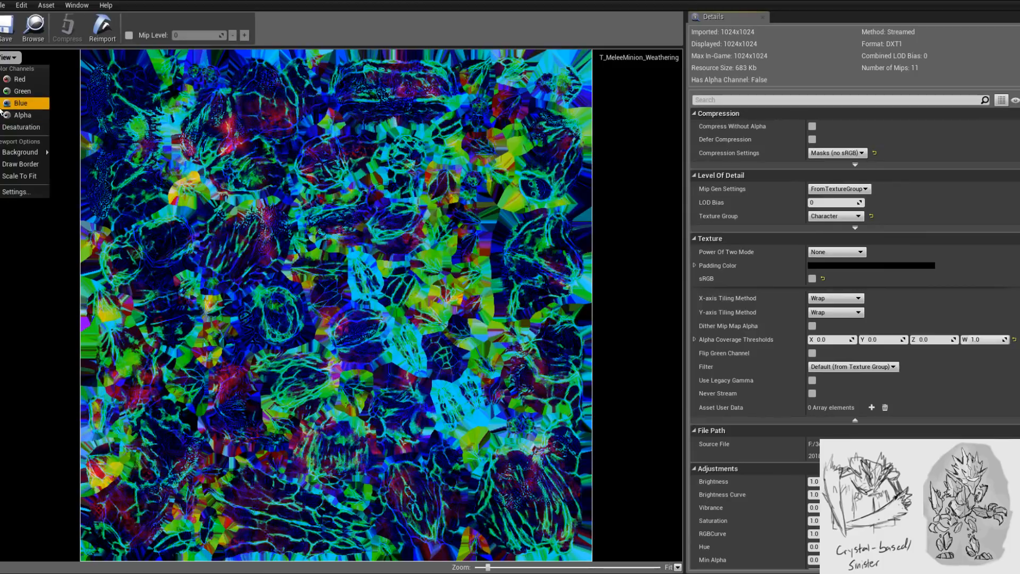
click(11, 103)
click(12, 91)
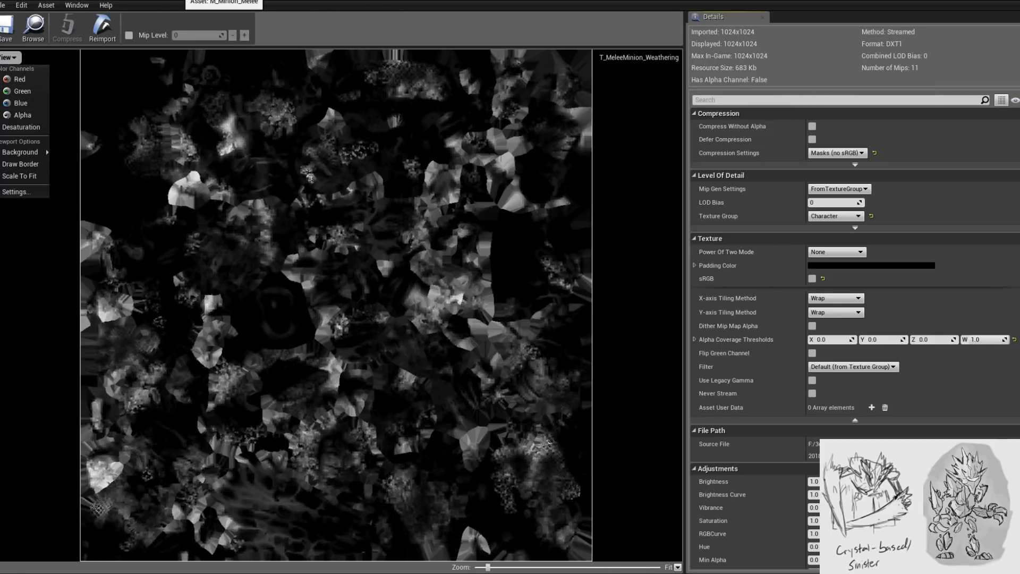
click(180, 1)
- Drive the rock blend's Alpha with the Weathering red channel, feed its output into the moss blend's Base Material, and apply the material
drag(477, 315, 538, 320)
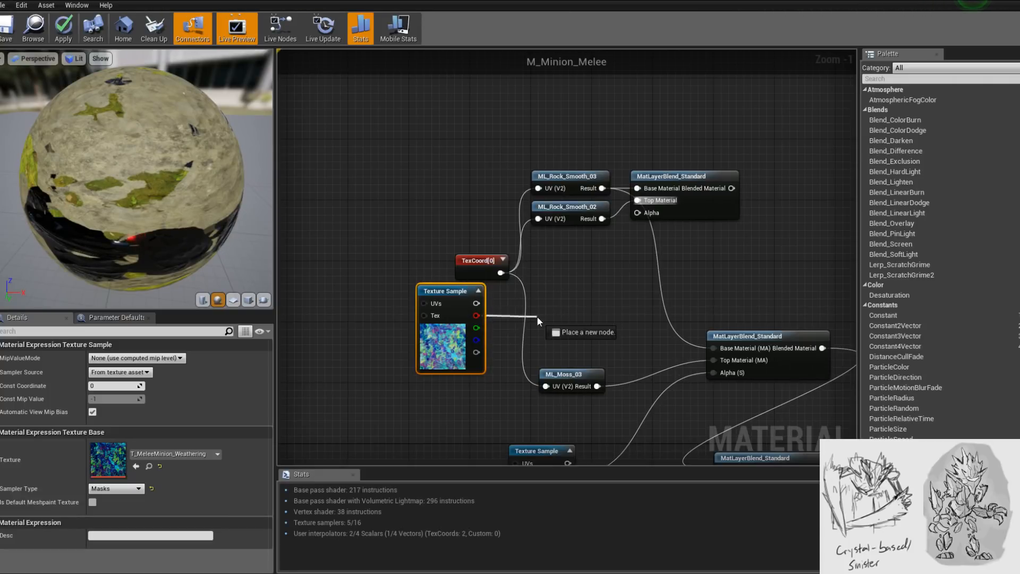
drag(651, 214, 651, 214)
right_drag(694, 263, 568, 223)
drag(606, 147, 608, 150)
drag(589, 312, 589, 311)
right_drag(624, 220, 797, 213)
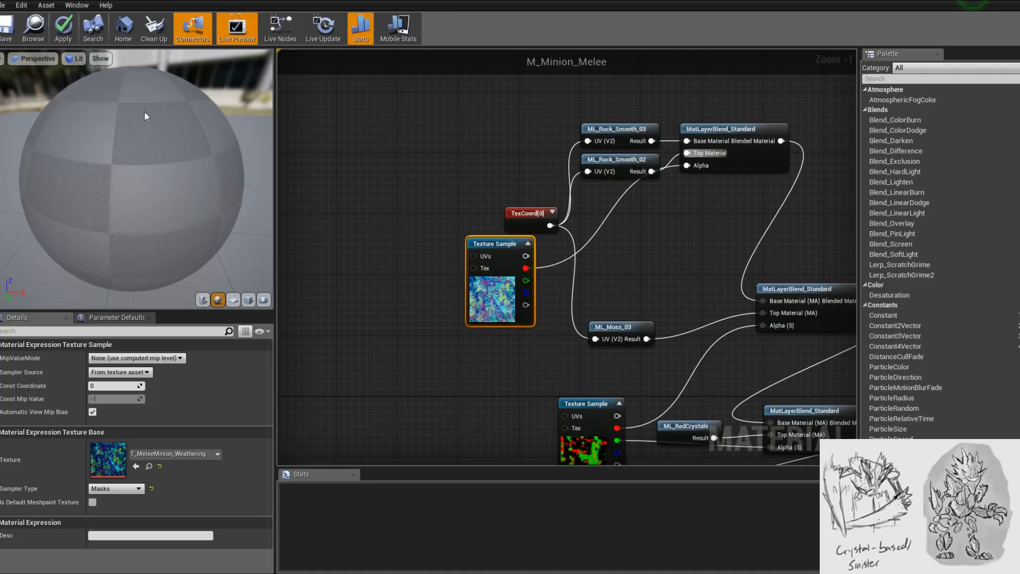
click(63, 28)
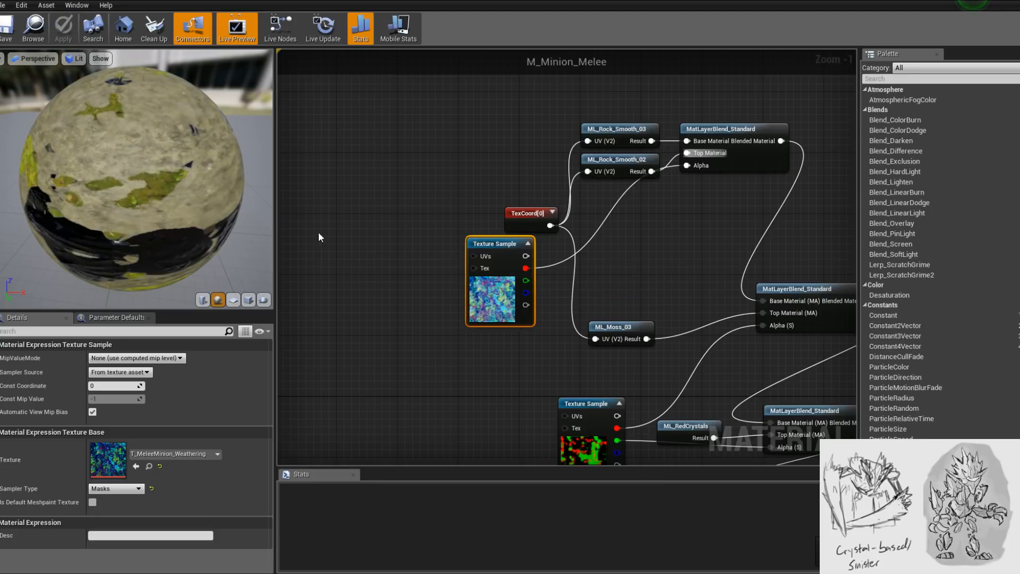
- Examine the rock, moss and crystal surfaces on the BP_LaneMeleeMinion_Prototype model from several sides and up close
drag(159, 148, 118, 73)
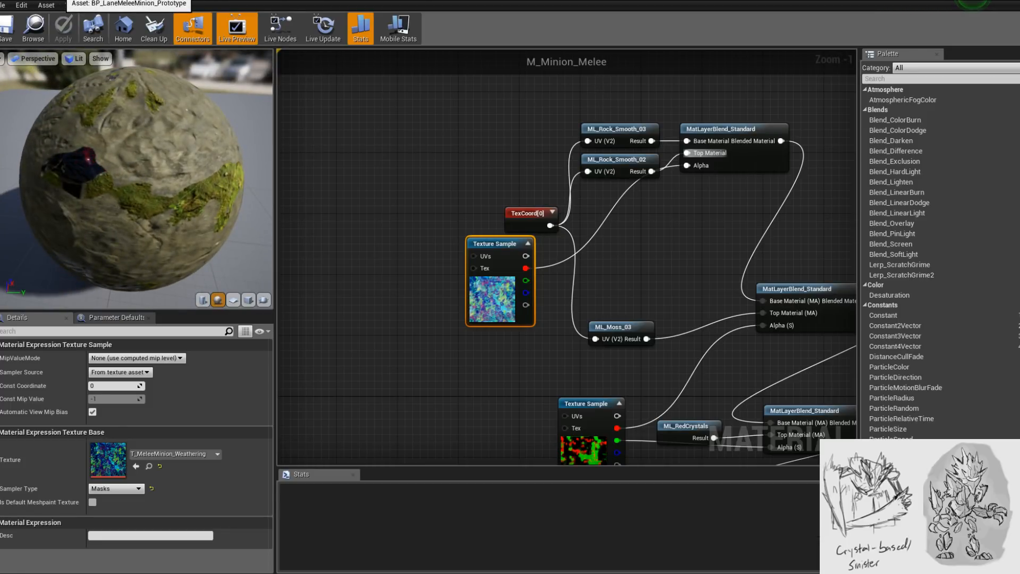
click(74, 2)
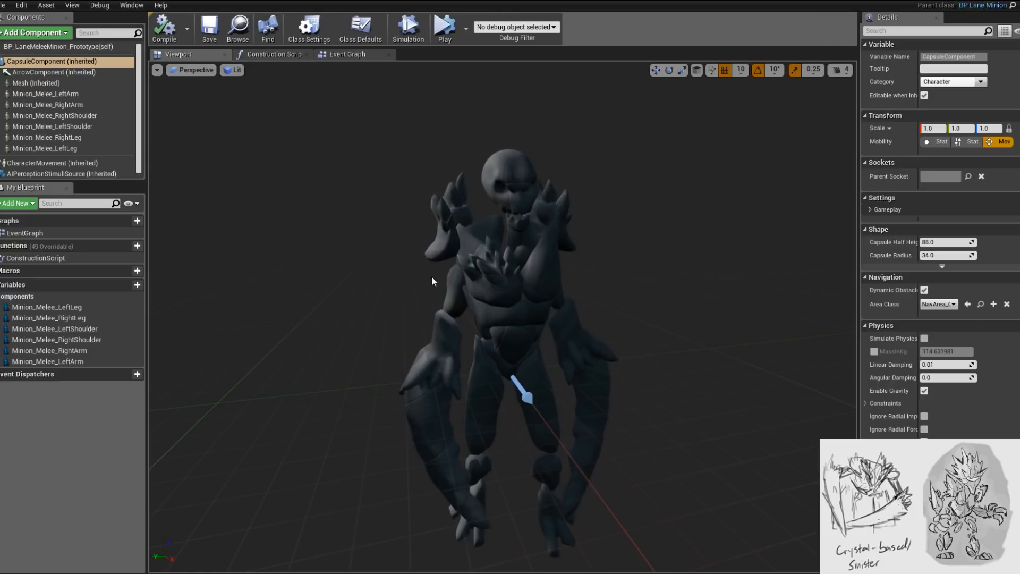
drag(523, 293, 536, 250)
middle_drag(523, 294, 404, 314)
alt+drag(502, 317, 600, 308)
alt+right_drag(502, 317, 553, 316)
alt+drag(503, 317, 523, 335)
middle_drag(502, 316, 491, 287)
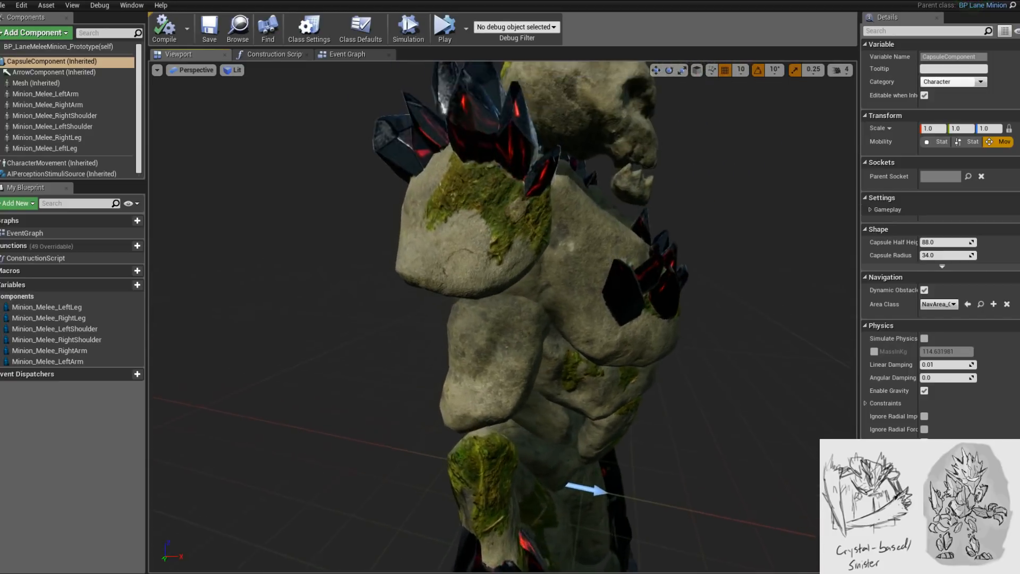
alt+right_drag(503, 317, 460, 329)
alt+drag(502, 317, 409, 297)
middle_drag(503, 317, 507, 367)
alt+drag(503, 317, 447, 294)
alt+right_drag(502, 316, 545, 340)
mouse_move(502, 317)
alt+mouse_down()
mouse_move(468, 314)
mouse_move(553, 319)
mouse_move(511, 324)
alt+mouse_up()
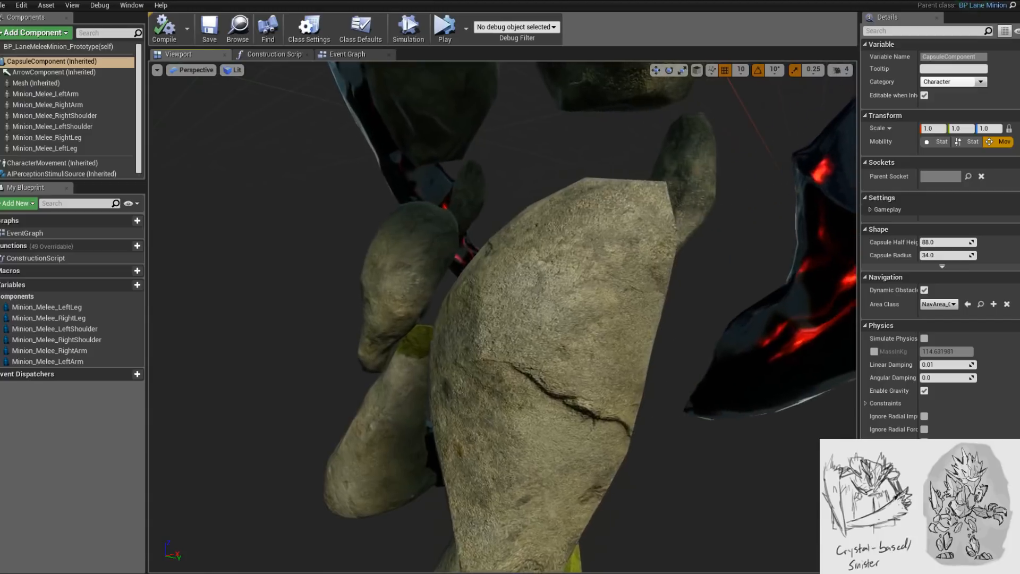
middle_drag(500, 107, 503, 326)
alt+drag(503, 326, 478, 319)
scroll(537, 311, up, 3)
scroll(462, 313, up, 3)
scroll(468, 325, down, 3)
scroll(483, 316, up, 2)
scroll(484, 317, up, 3)
scroll(494, 325, down, 3)
scroll(495, 324, down, 3)
scroll(494, 324, up, 2)
- In M_Minion_Melee, insert a Multiply node with Const B 2 between the Weathering red channel and the rock blend's Alpha
click(185, 1)
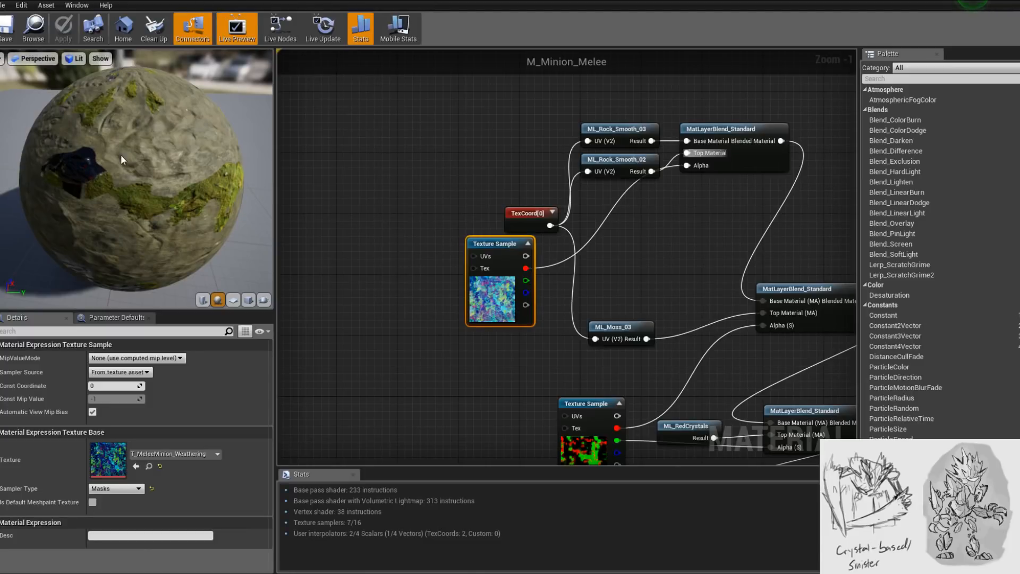
drag(121, 159, 154, 186)
right_drag(578, 233, 598, 262)
drag(534, 338, 467, 345)
drag(476, 304, 513, 306)
text(multiply)
key(Return)
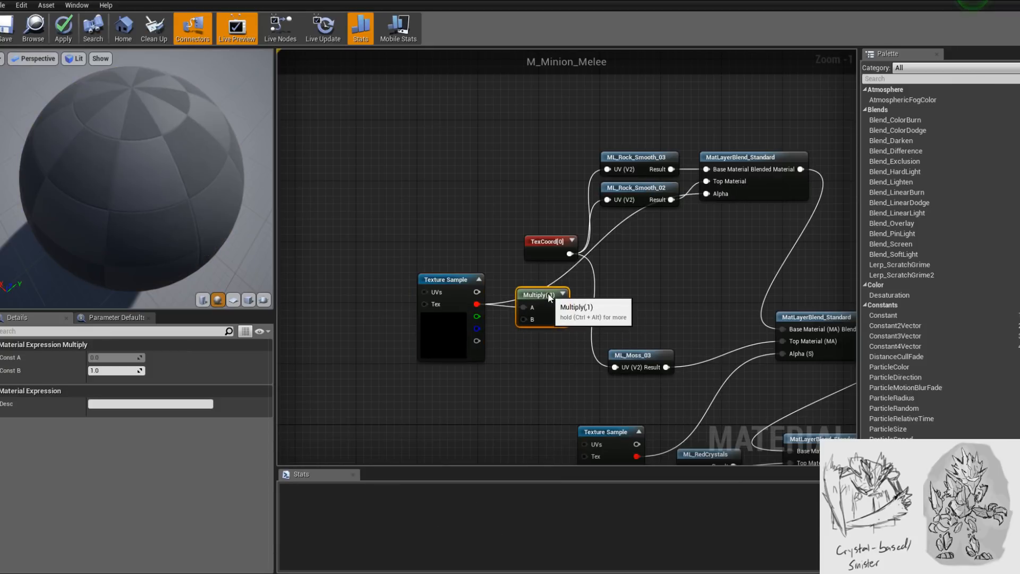
drag(568, 300, 672, 236)
drag(705, 198, 706, 195)
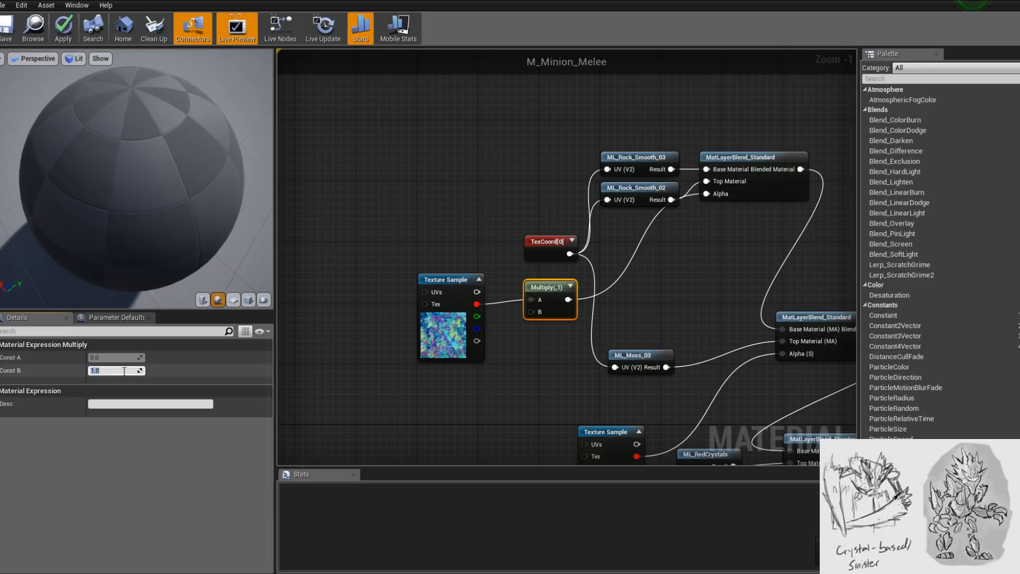
key(Return)
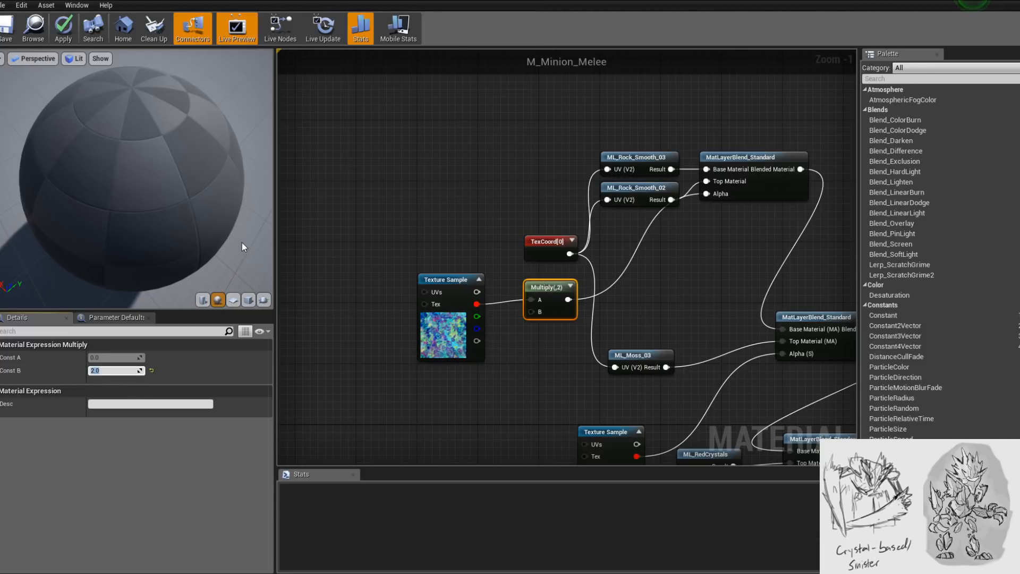
- Add a Clamp node after the Multiply node and feed its output into the rock blend's Alpha
drag(568, 299, 602, 299)
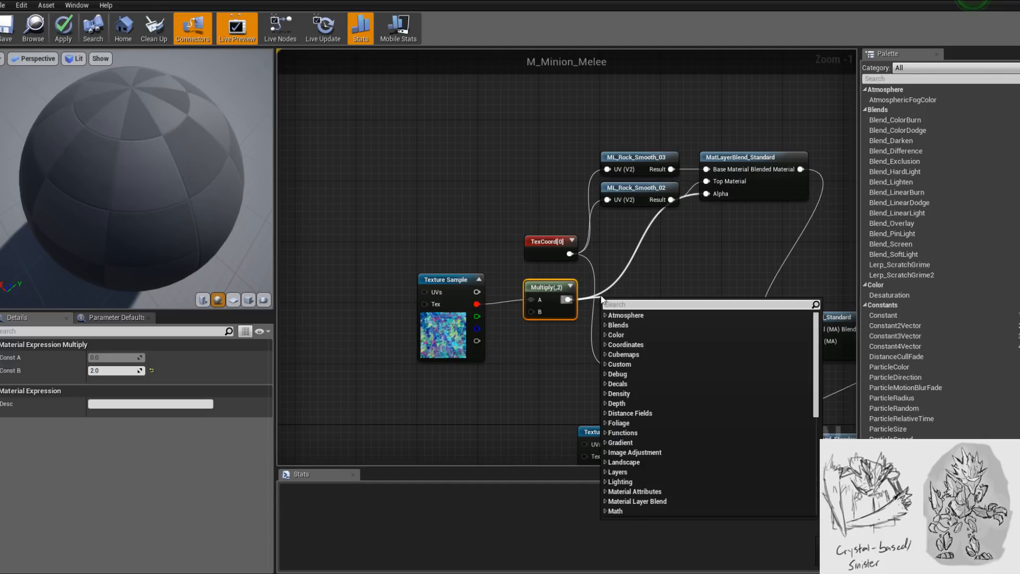
text(cl)
key(Return)
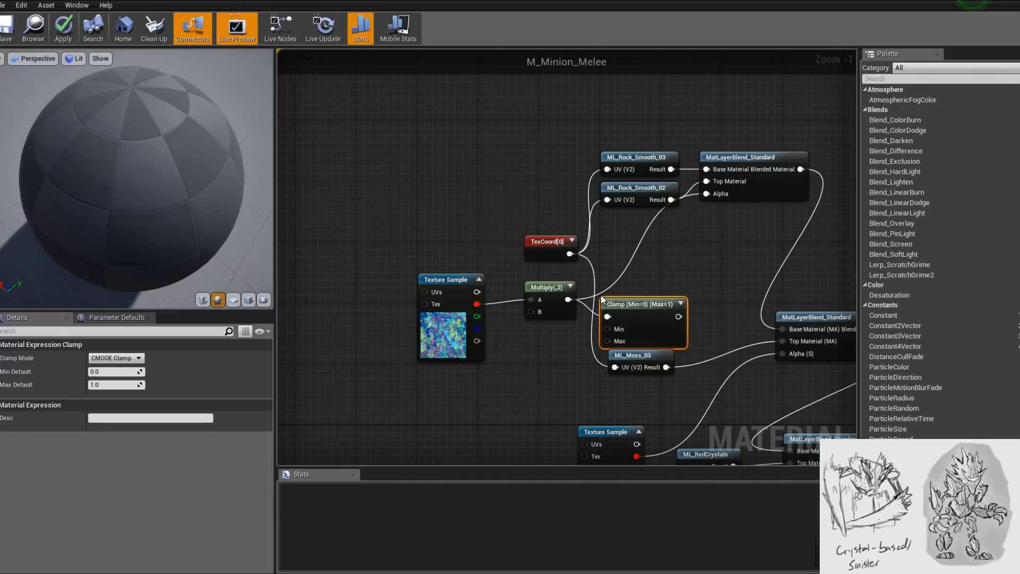
drag(616, 298, 641, 292)
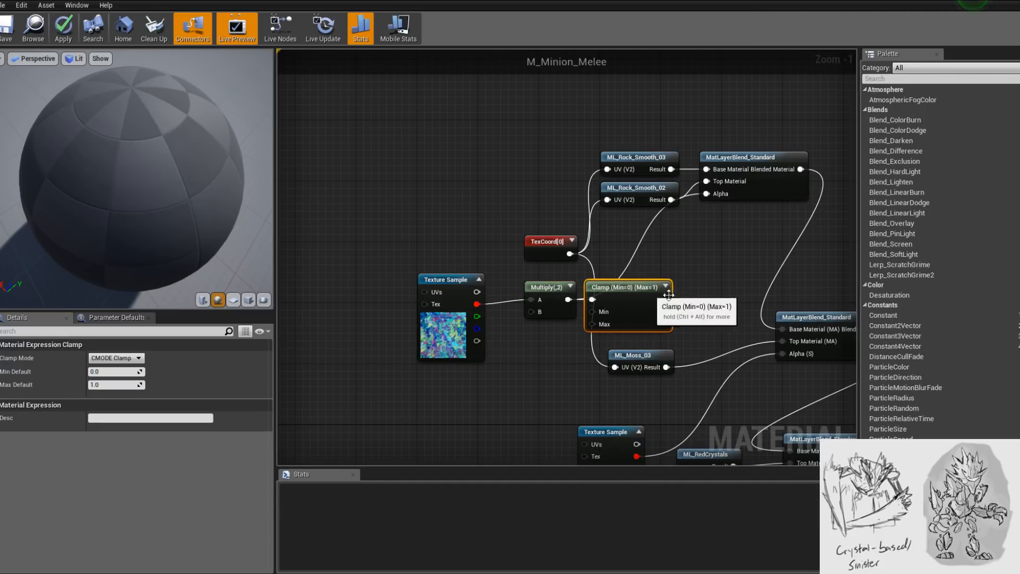
right_drag(665, 298, 718, 222)
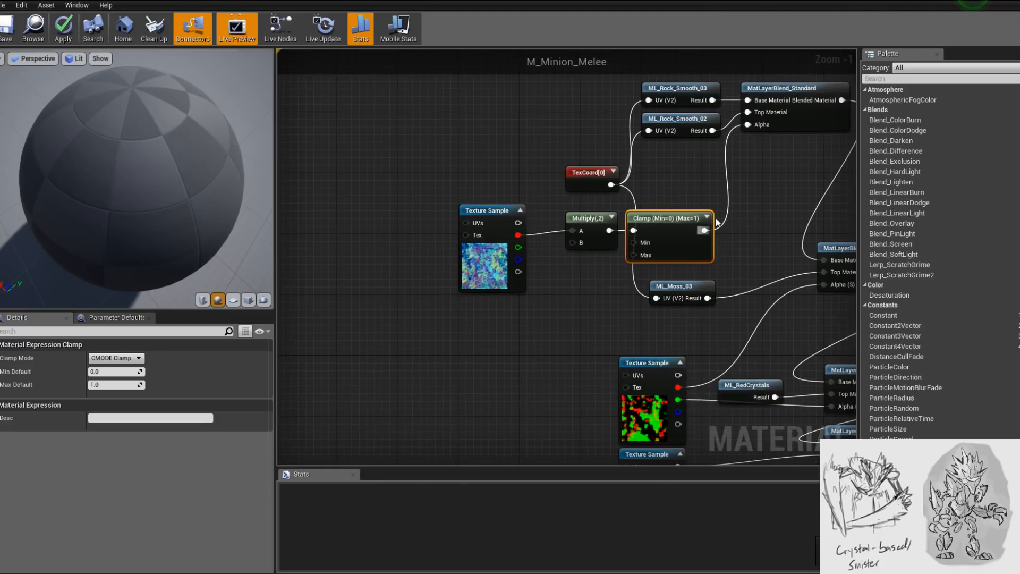
- Move the Weathering texture sample away from the Multiply node, and shift the whole rock blending group up and away from the moss nodes
click(474, 269)
drag(474, 270, 451, 274)
scroll(451, 275, down, 1)
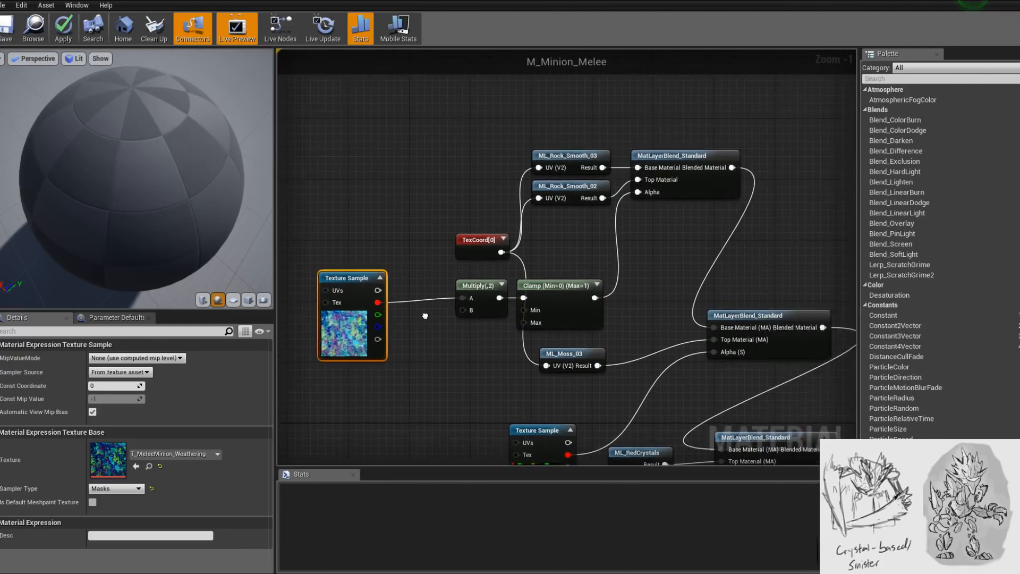
drag(342, 150, 627, 303)
drag(649, 203, 571, 102)
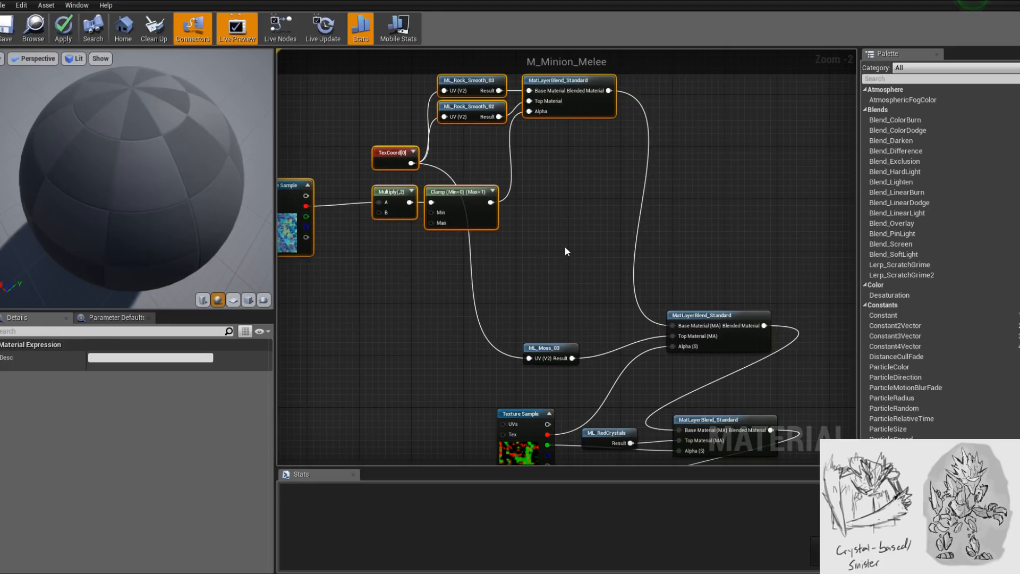
- Add an ML_Moss_05 node above ML_Moss_03 and connect TexCoord to its UV input
right_drag(532, 279, 551, 230)
right_click(551, 231)
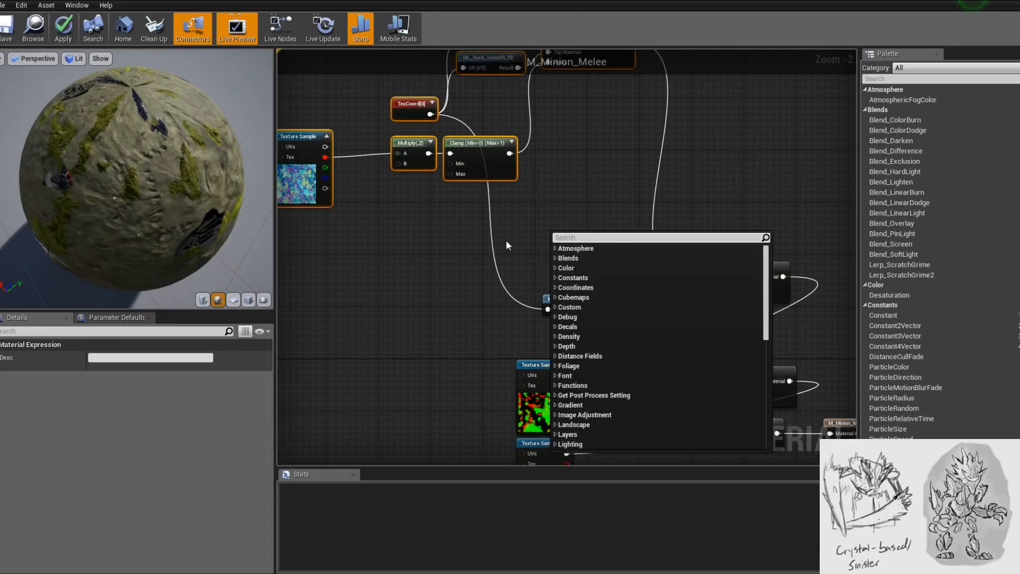
text(moss)
click(575, 298)
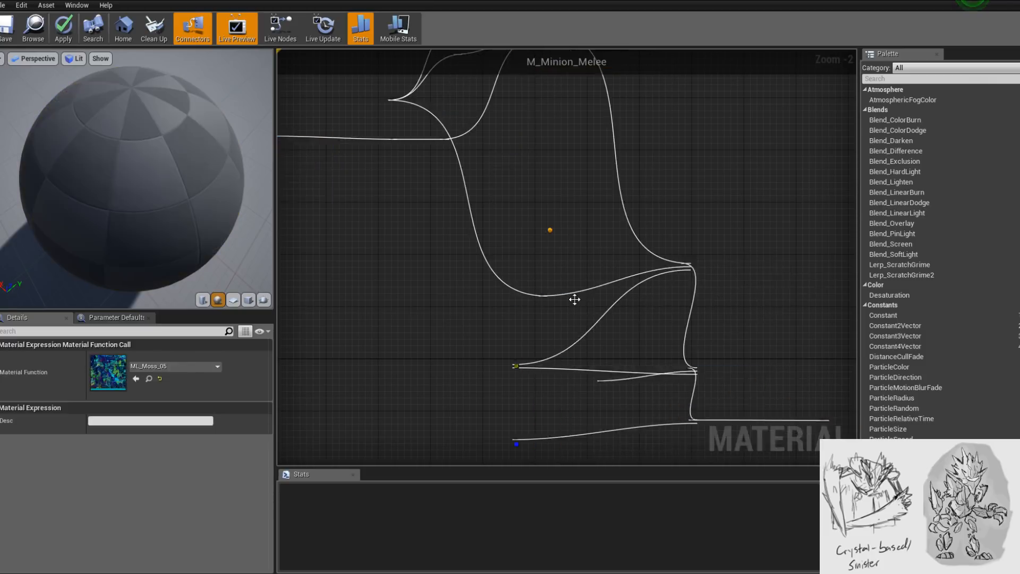
drag(429, 114, 557, 246)
click(570, 238)
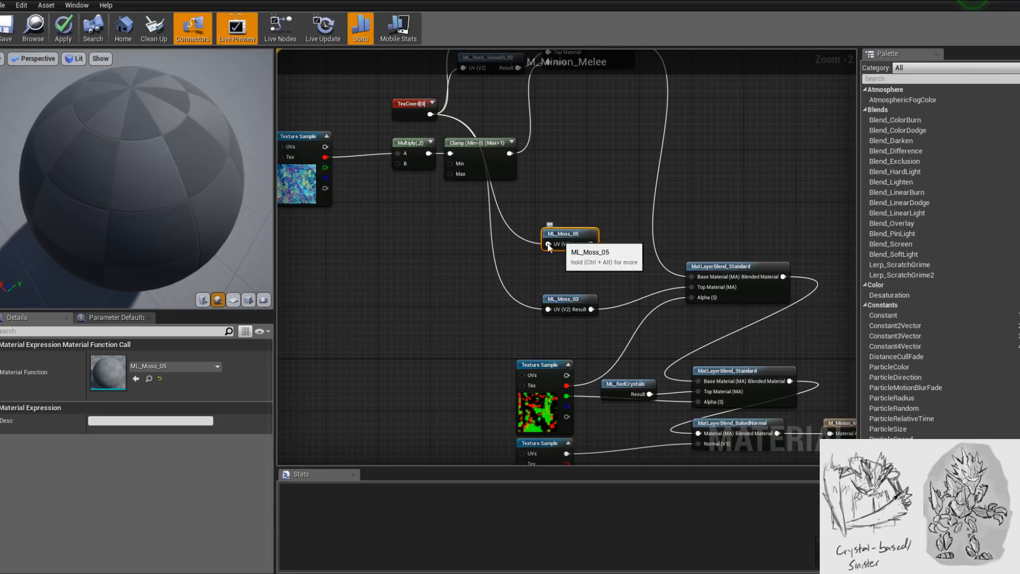
- Wrap the two smooth rock nodes and their blend in a comment box titled Rock Weathering
right_drag(394, 251, 428, 306)
scroll(583, 282, down, 2)
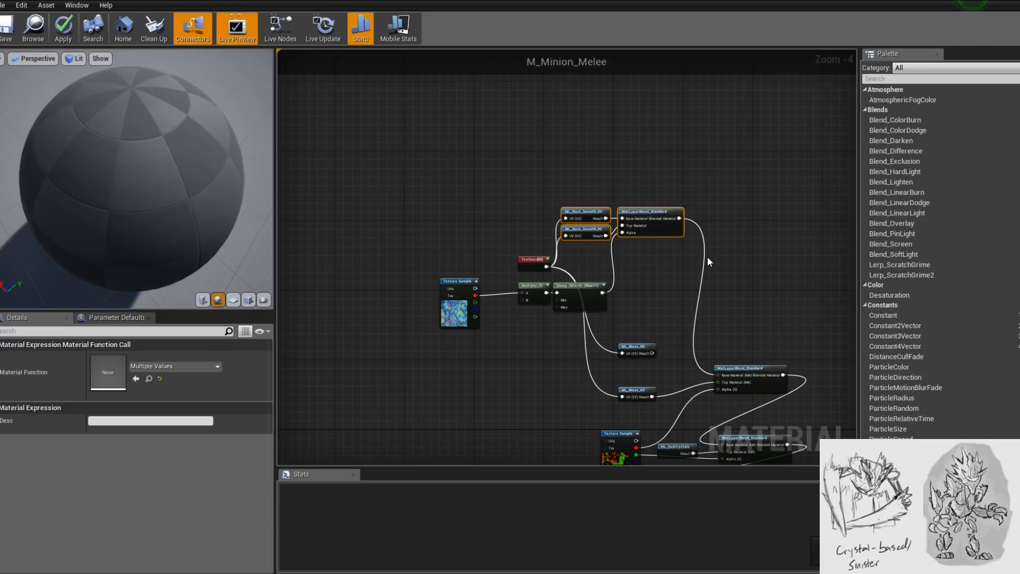
text(cRock)
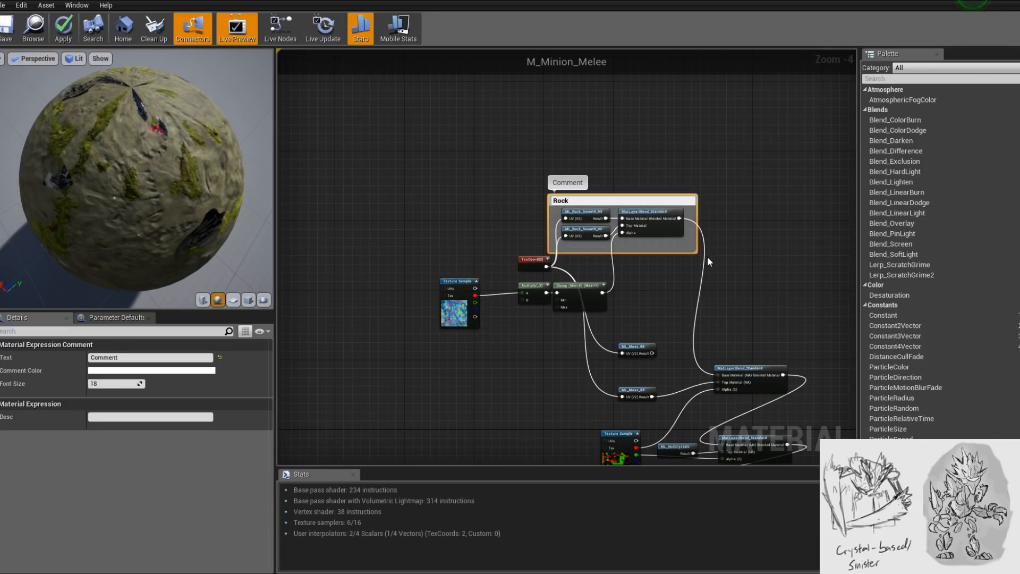
text( Weathering)
key(Return)
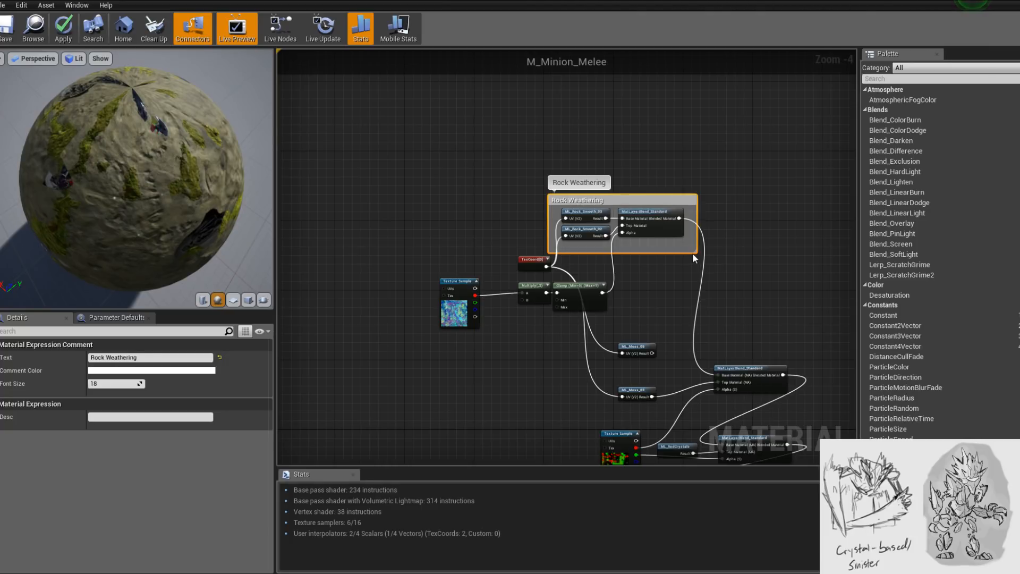
- Enlarge the Rock Weathering comment box and move it with its nodes slightly up and away from the TexCoord node
drag(696, 252, 716, 275)
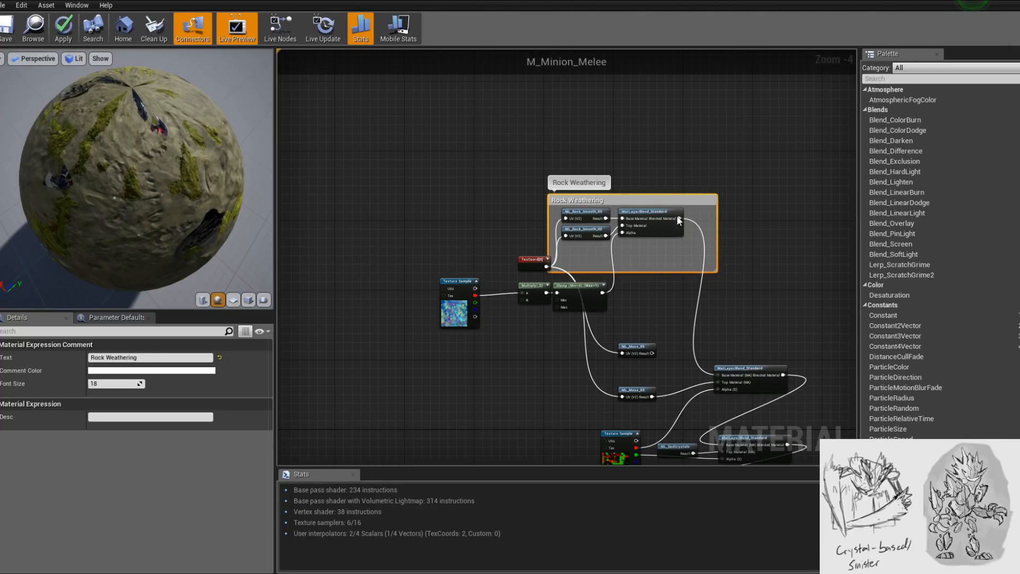
drag(654, 202, 668, 185)
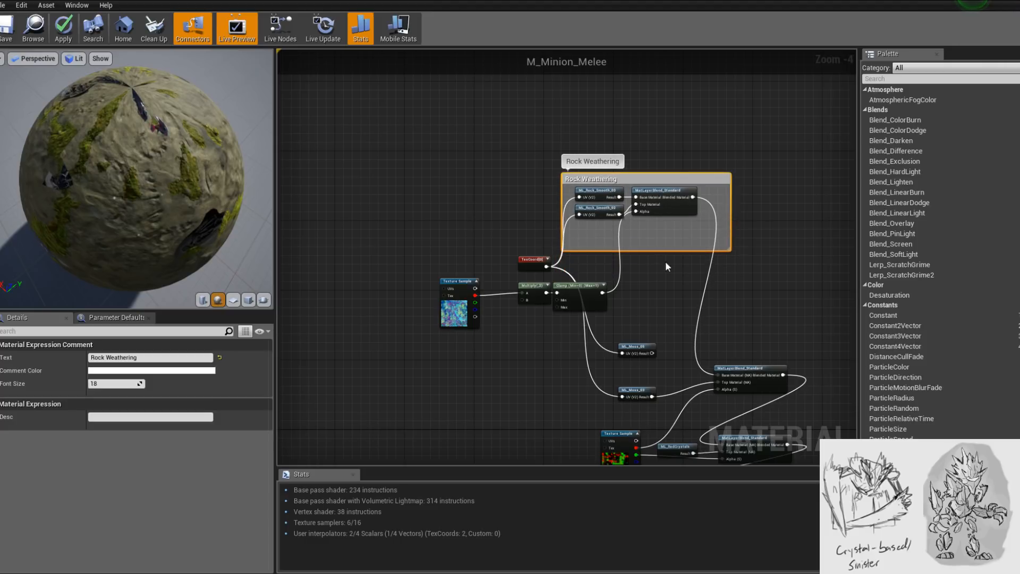
drag(731, 262, 732, 273)
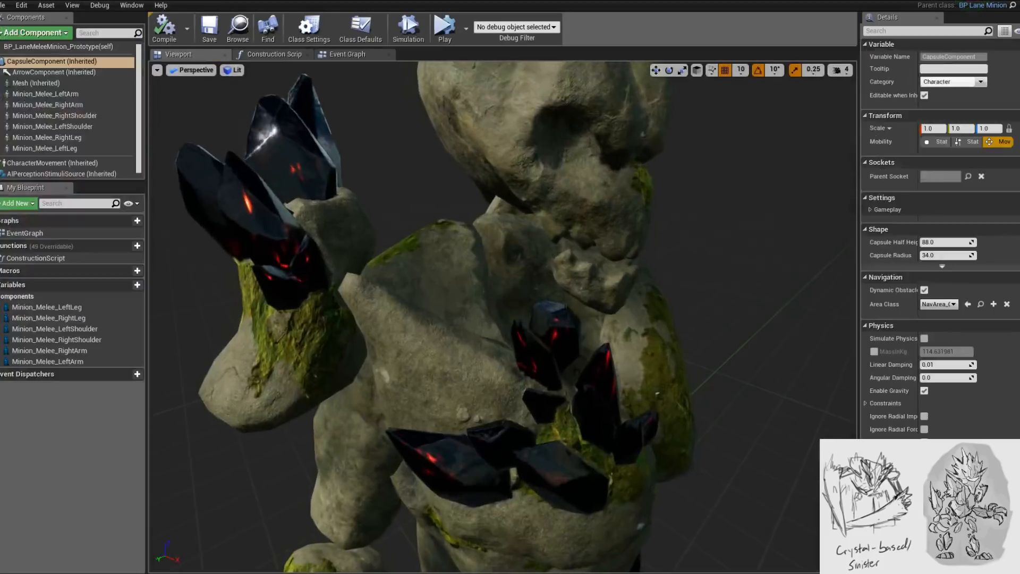
- Examine the rock weathering on the whole minion model in the blueprint viewport from the front and side
scroll(503, 317, down, 5)
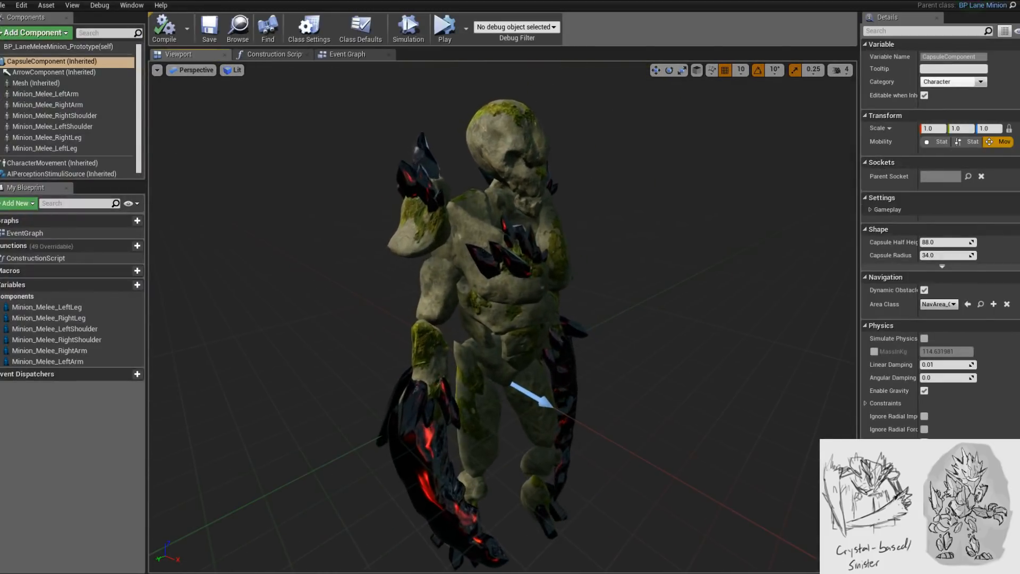
scroll(503, 317, down, 3)
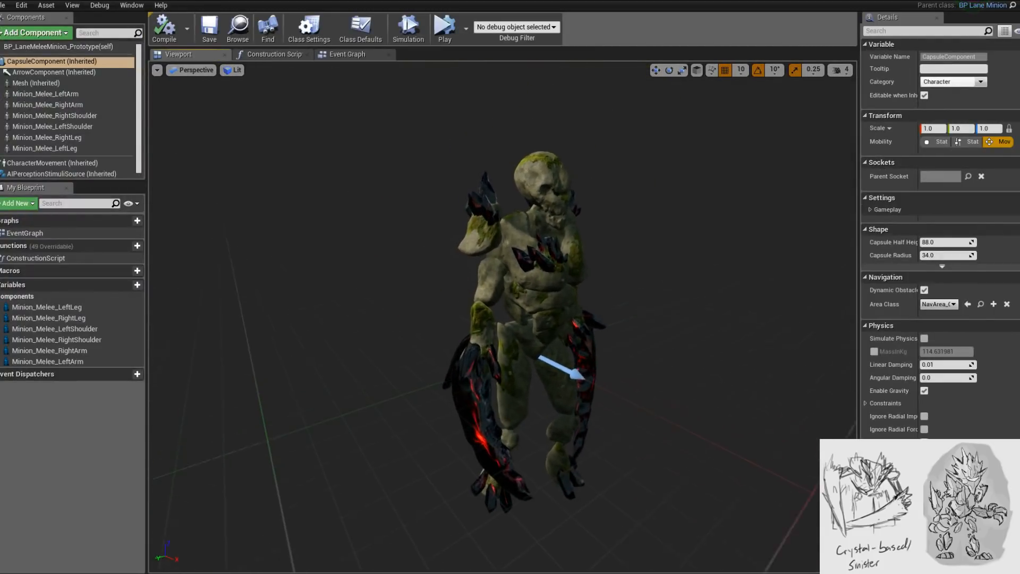
middle_drag(365, 168, 398, 199)
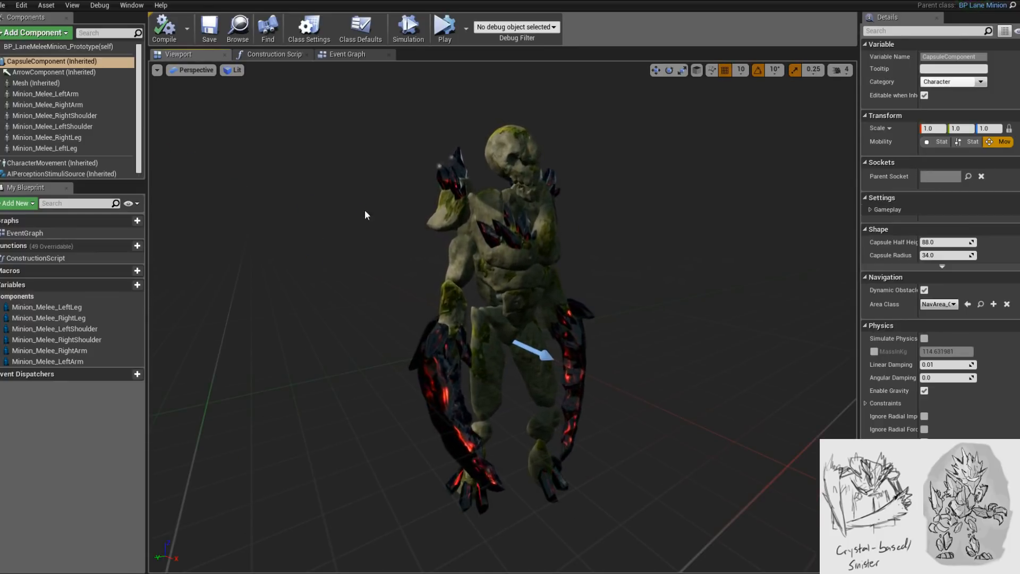
alt+drag(411, 209, 430, 226)
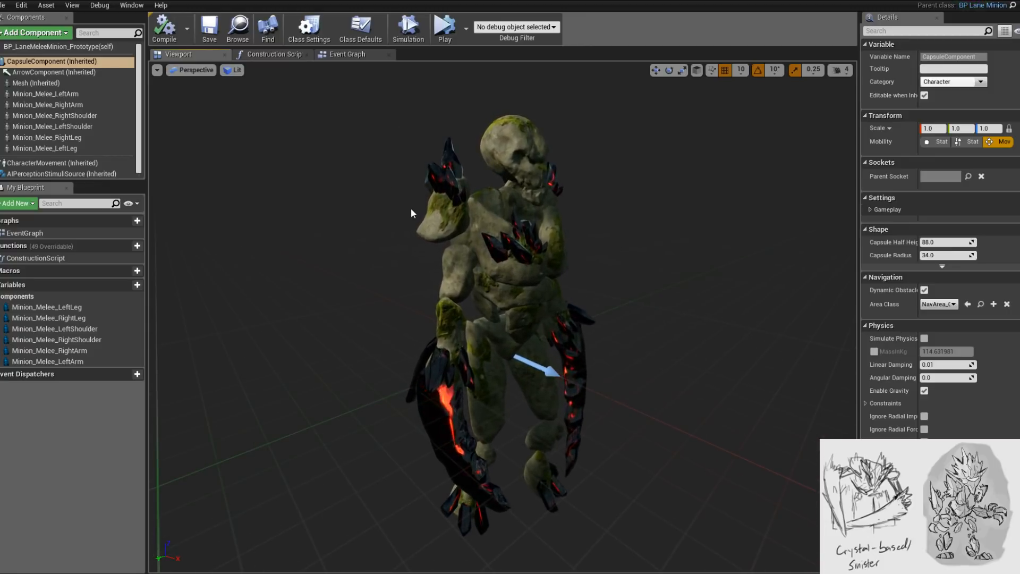
alt+drag(580, 243, 527, 245)
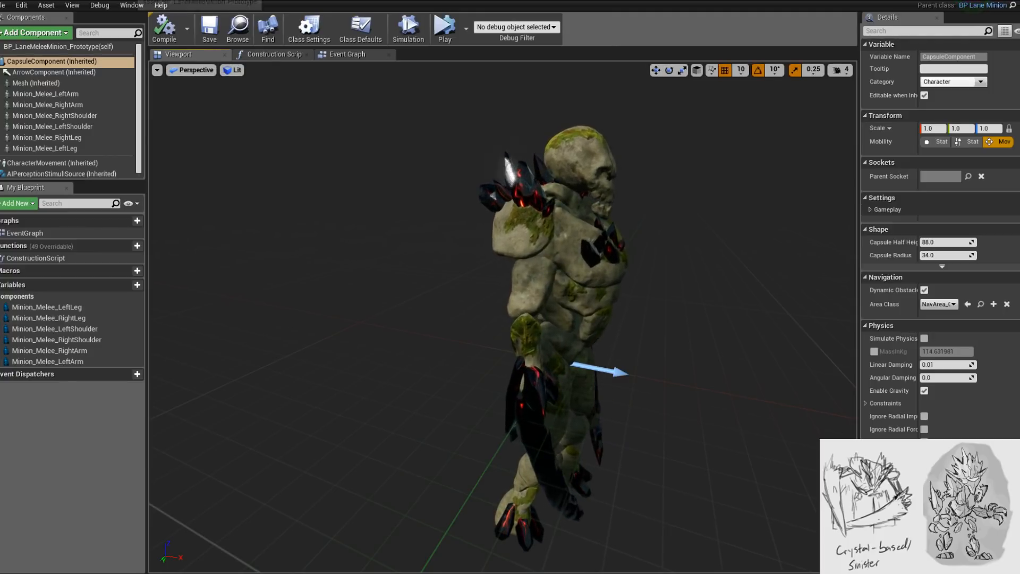
- Add an ML_Rock_Rough_01 node above TexCoord in M_Minion_Melee and connect TexCoord to its UV input
click(208, 1)
scroll(520, 248, up, 2)
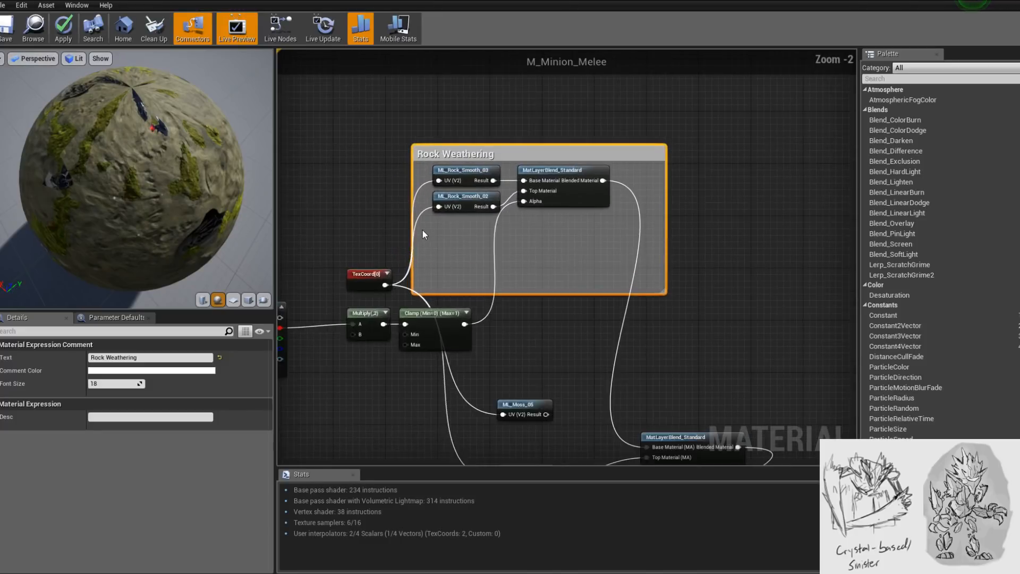
right_drag(386, 356, 384, 341)
click(441, 235)
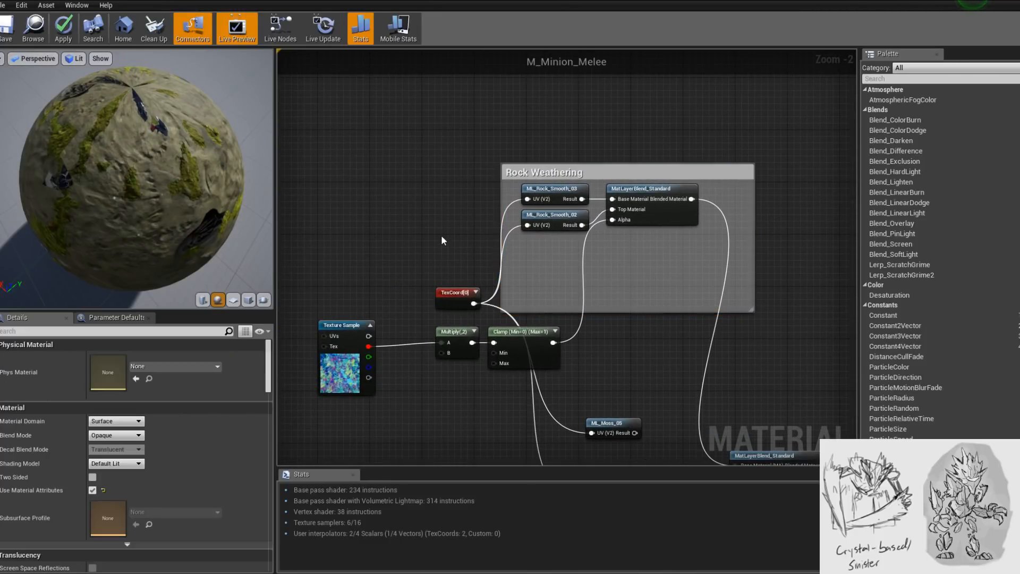
right_click(441, 235)
text(ml)
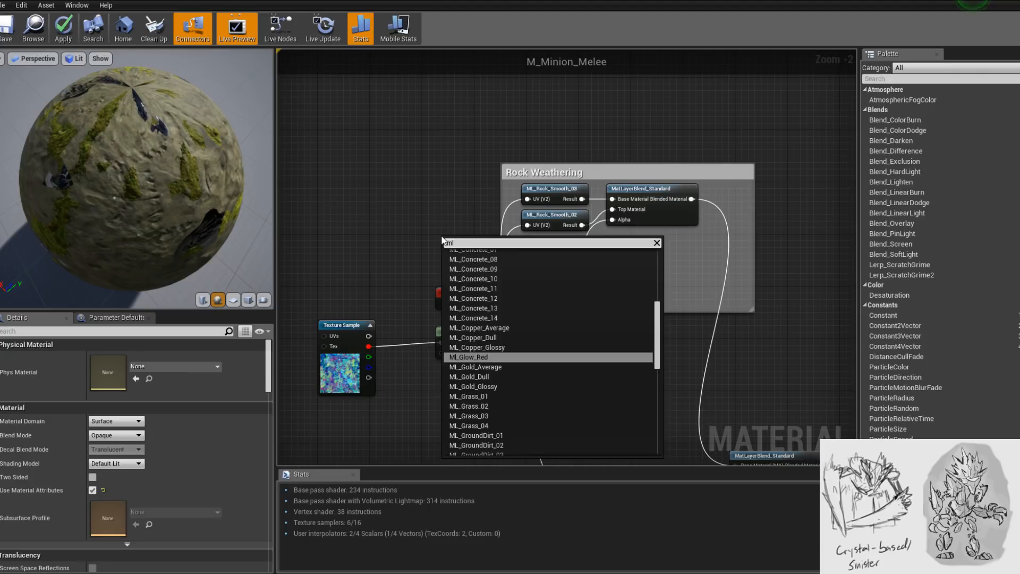
key(BackSpace)
key(BackSpace)
text(rock)
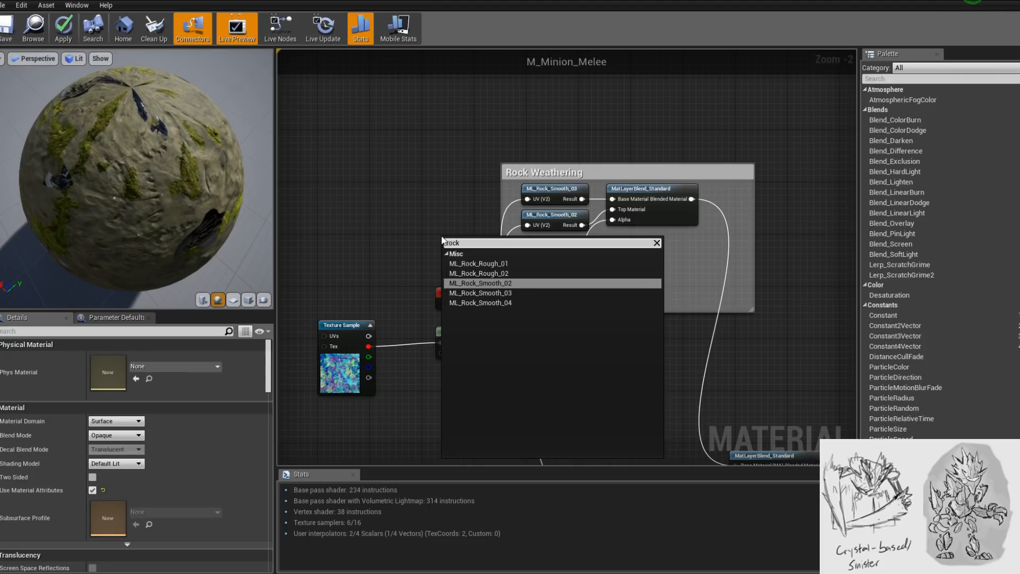
click(493, 263)
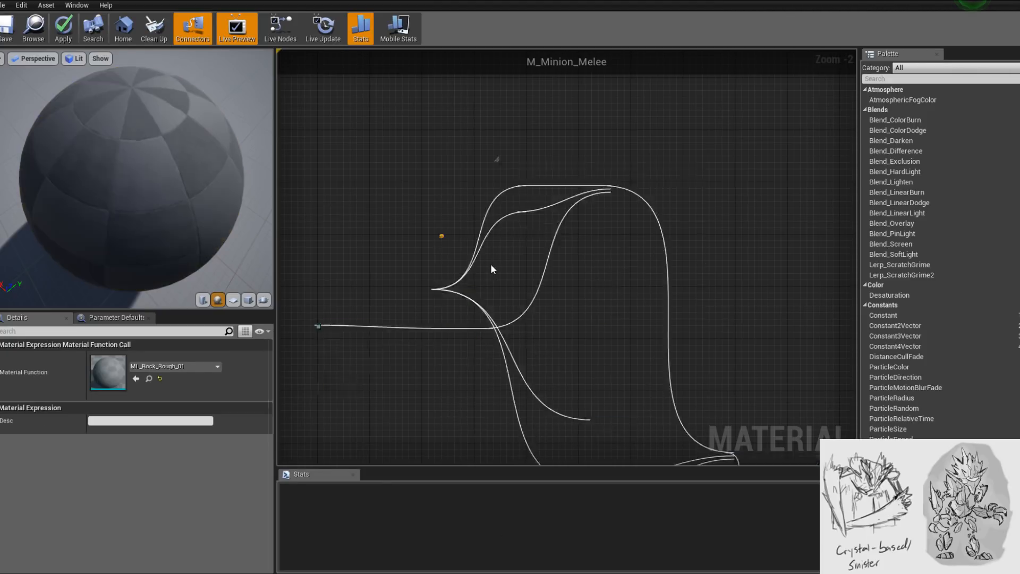
drag(474, 304, 448, 252)
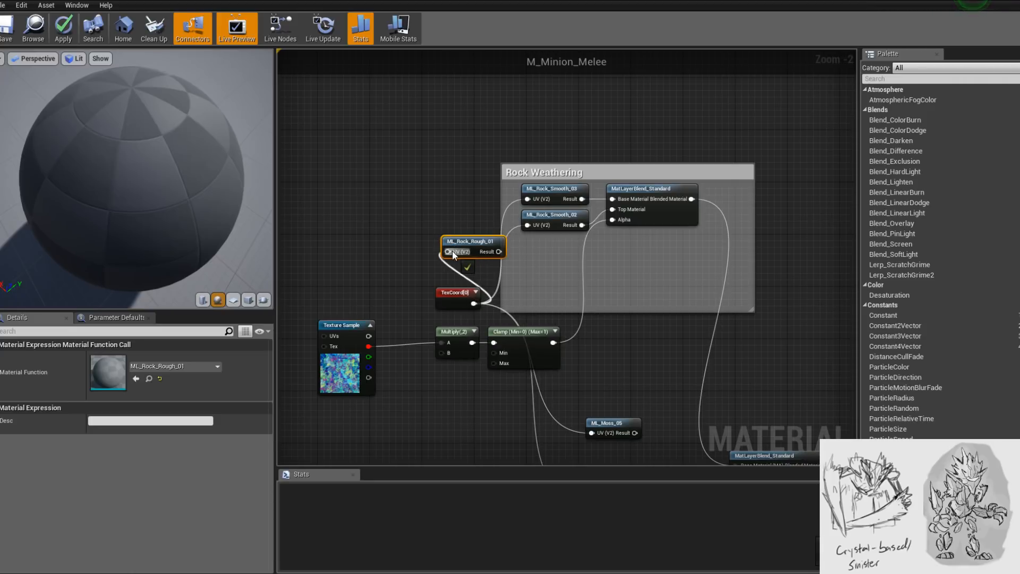
- Open the ML_Rock_Rough_01 material function from its node
double_click(471, 241)
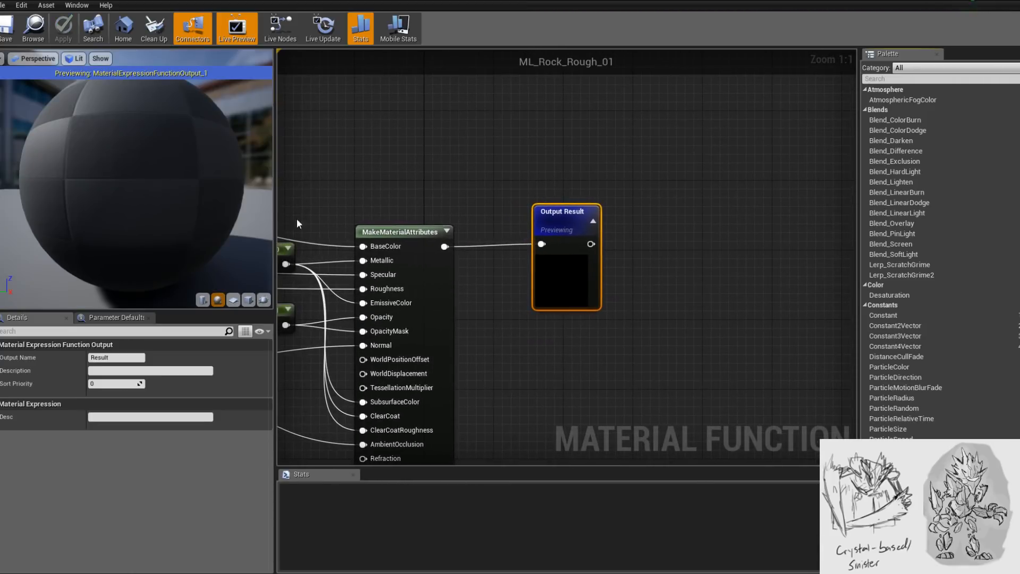
- Examine the ML_Rock_Rough_01 node network and its rock surface on the preview sphere
scroll(328, 201, down, 4)
right_drag(343, 196, 510, 228)
scroll(467, 277, up, 3)
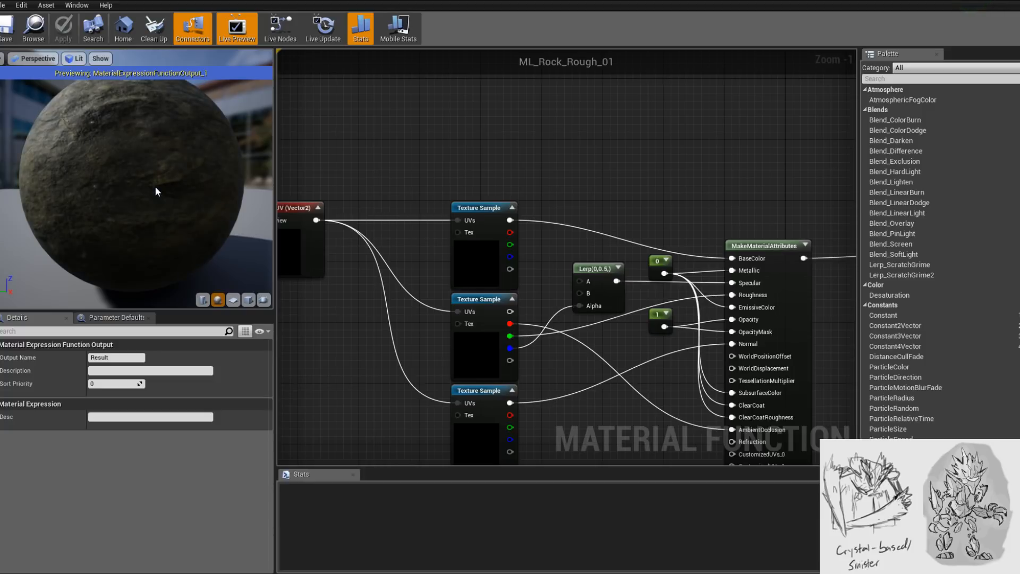
drag(155, 191, 240, 160)
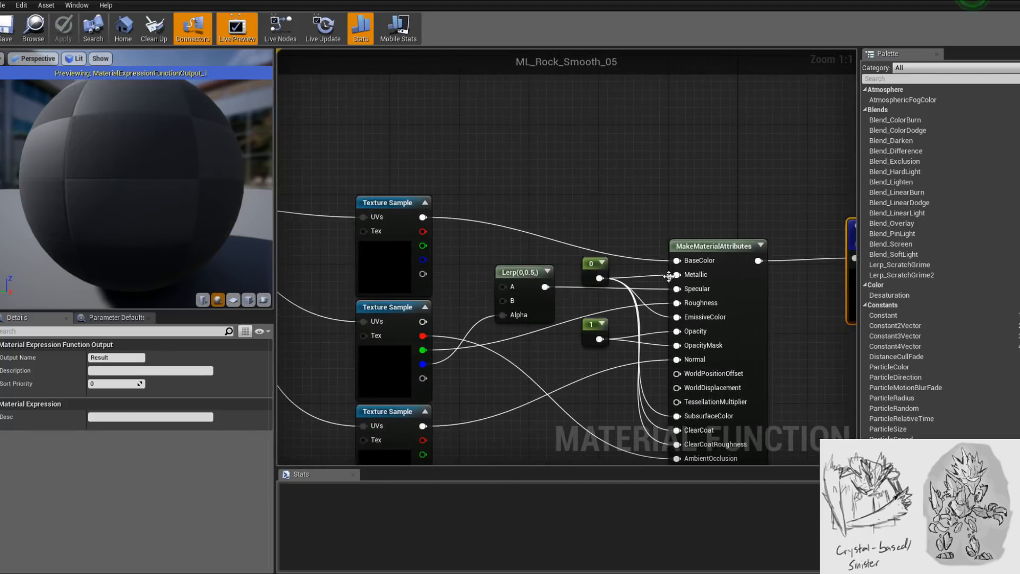
- Insert a Multiply node between the colour Texture Sample and the BaseColor input in ML_Rock_Smooth_05
drag(531, 235, 721, 267)
text(multiply)
key(Return)
right_drag(551, 261, 604, 269)
- Set the Multiply node's Const B to 3 and check the brightness on the preview sphere
click(127, 368)
text(3)
key(Return)
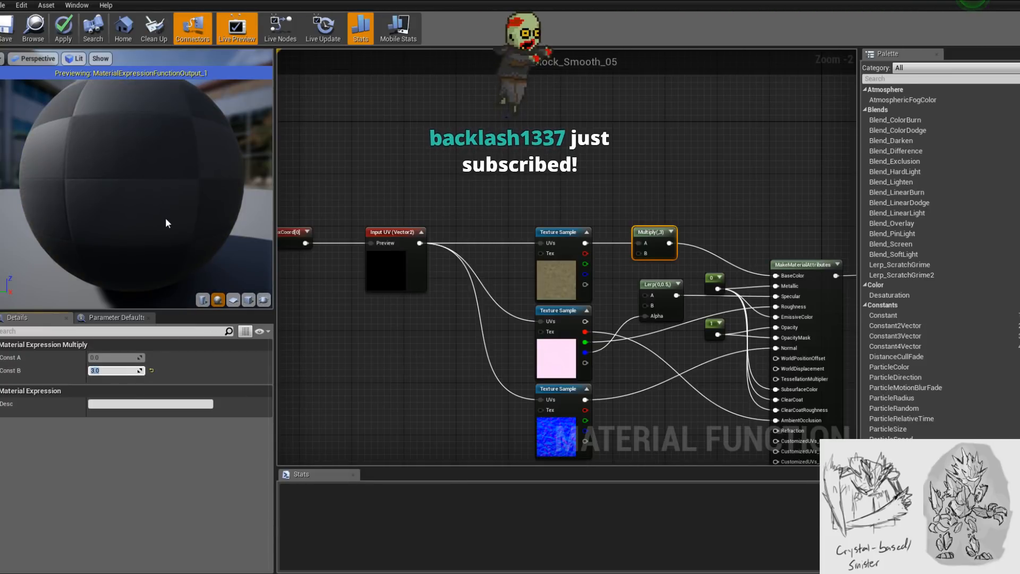
drag(166, 224, 185, 234)
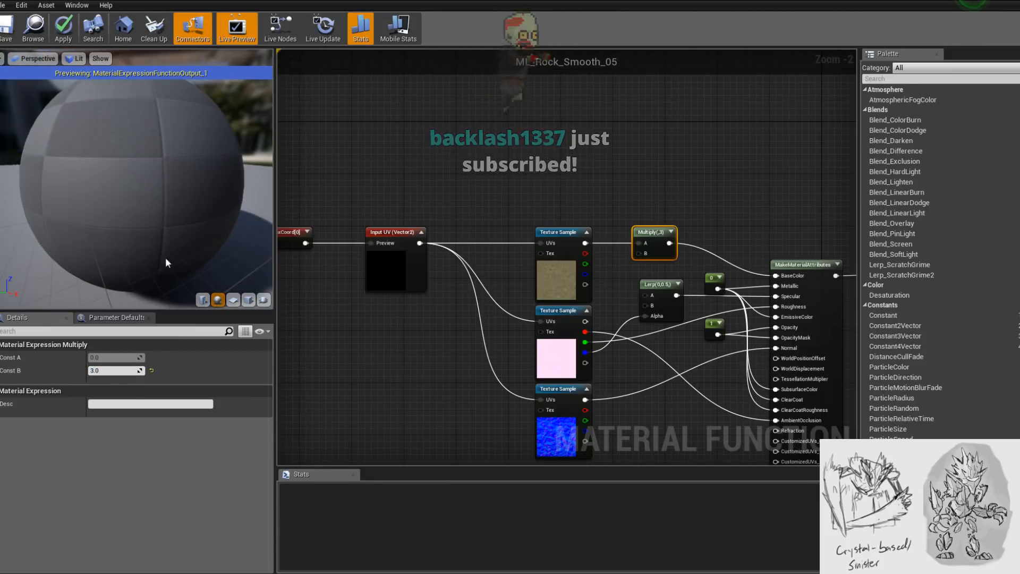
- Set the Multiply node's Const B to 5, apply the function changes and check the preview sphere
click(123, 368)
text(5)
key(Return)
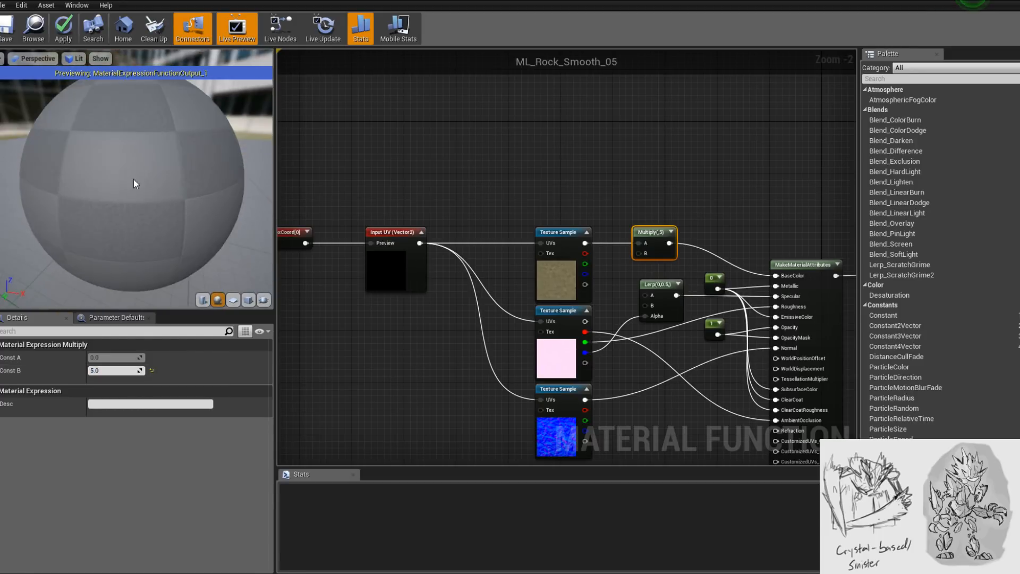
click(64, 29)
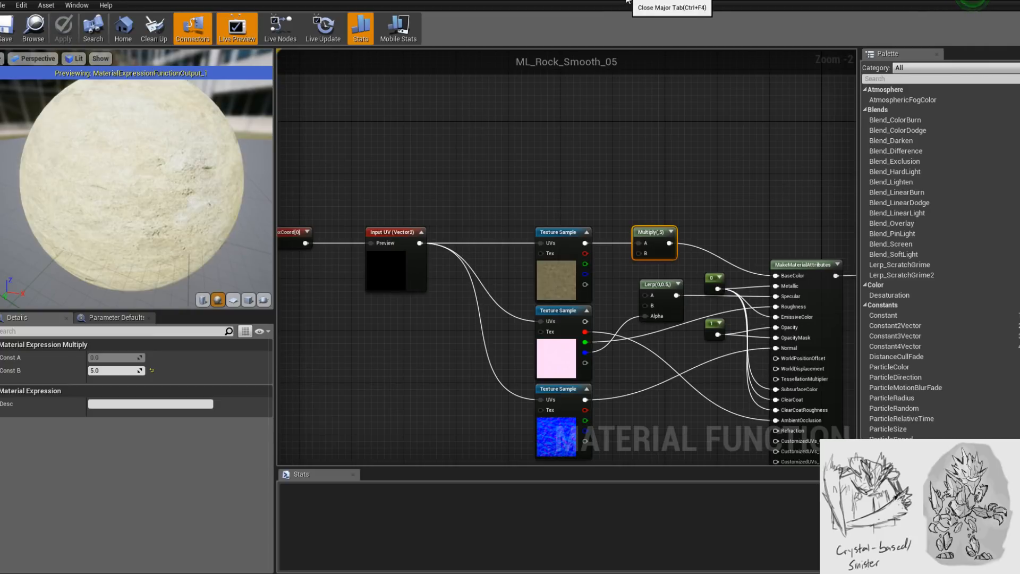
drag(189, 173, 298, 154)
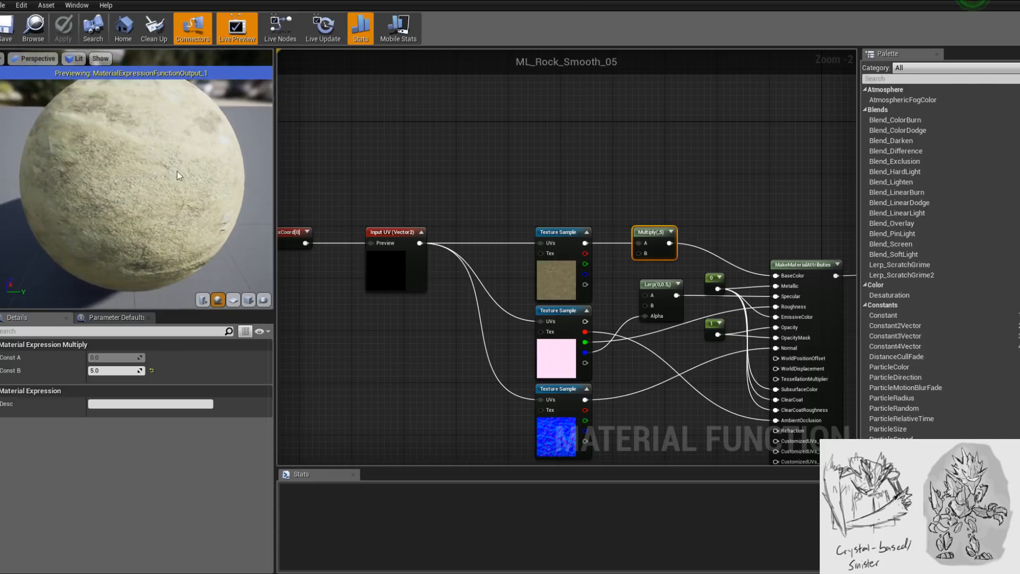
- Close the ML_Rock_Smooth_05 and ML_Rock_Rough_01 editors and return to the M_Minion_Melee material graph
click(626, 3)
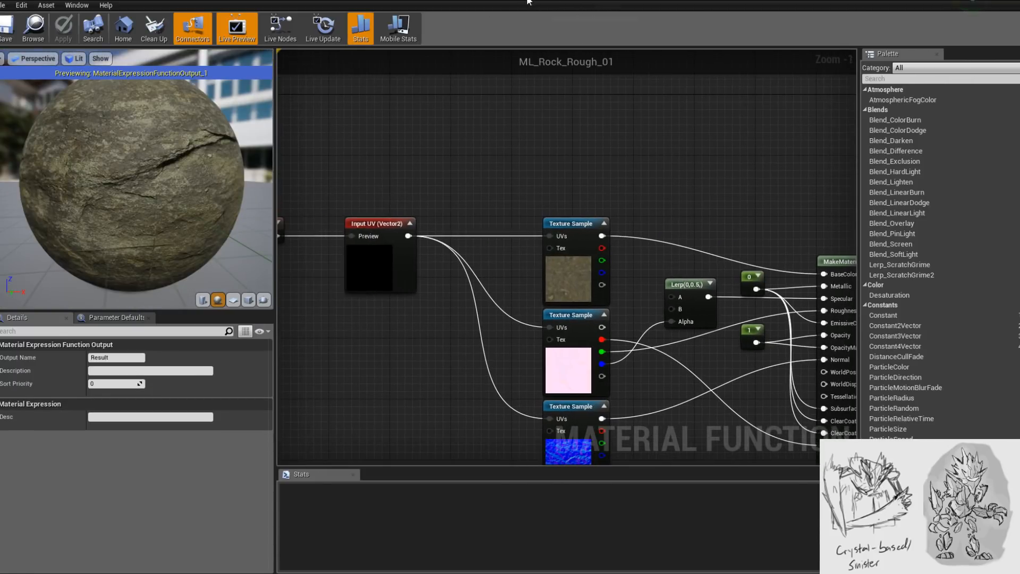
click(524, 1)
click(523, 2)
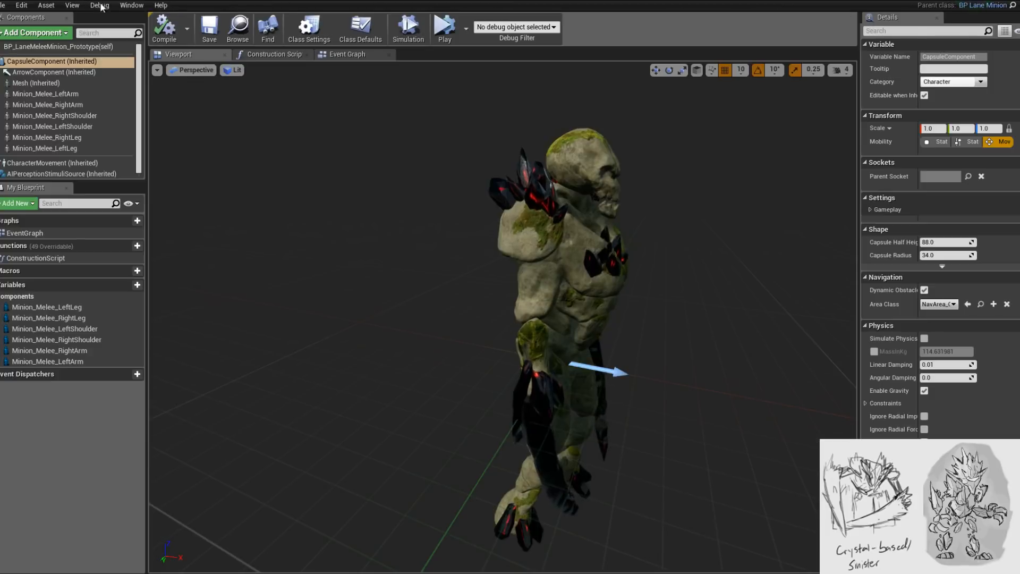
click(276, 2)
click(169, 2)
- Use ML_Rock_Rough_01 as the Rock Weathering blend's Top Material in place of ML_Rock_Smooth_02, and delete the ML_Rock_Smooth_02 node
right_drag(410, 187, 394, 224)
scroll(509, 249, up, 2)
drag(452, 292, 626, 249)
drag(550, 260, 391, 238)
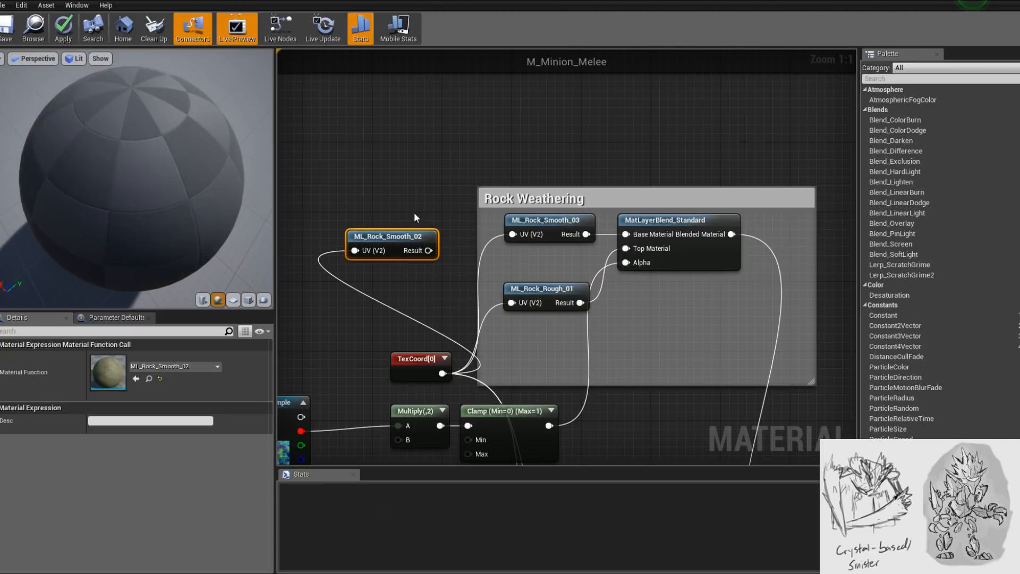
key(Delete)
drag(550, 295, 553, 269)
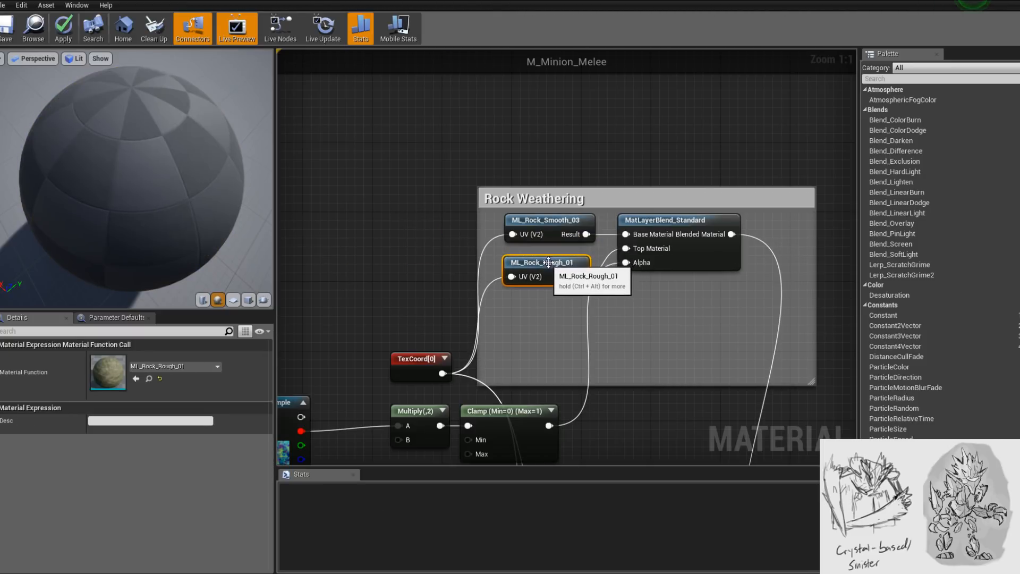
- Duplicate MatLayerBlend_Standard twice, stack the copies below the original and extend the Rock Weathering comment box around them
click(678, 225)
key(ctrl+c)
key(ctrl+v)
drag(709, 287, 660, 282)
right_drag(658, 349, 664, 298)
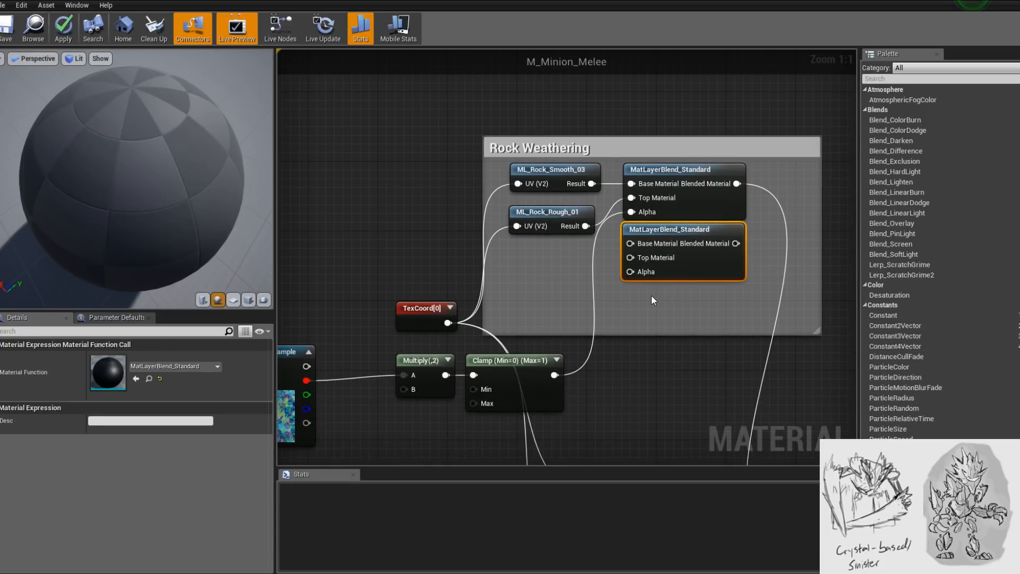
key(ctrl+v)
drag(697, 301, 658, 285)
drag(818, 330, 818, 347)
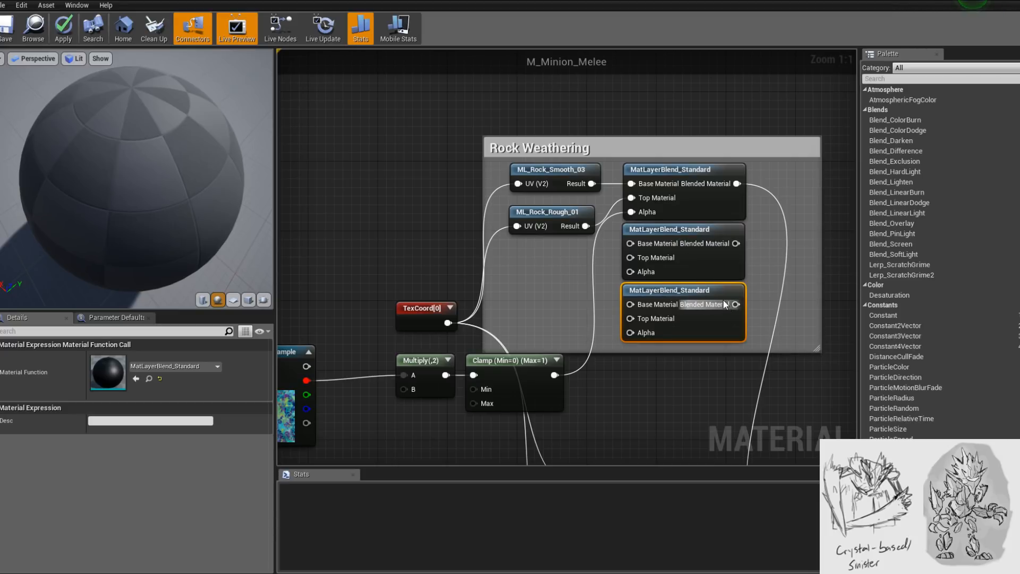
- Chain the three blend nodes from Blended Material to Base Material, and move ML_Rock_Rough_01 closer to ML_Rock_Smooth_03
drag(737, 183, 674, 251)
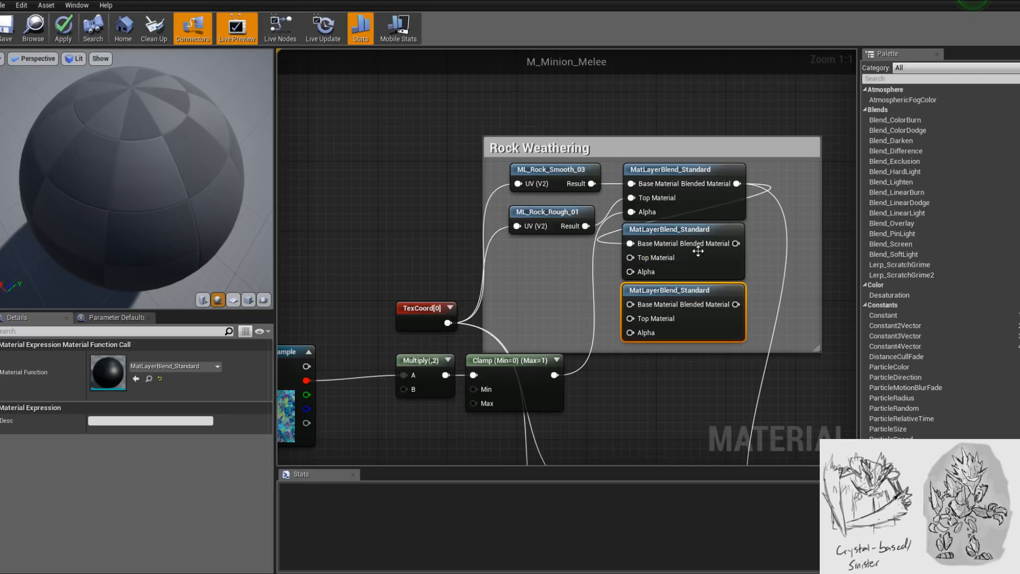
drag(736, 244, 630, 304)
drag(566, 214, 567, 206)
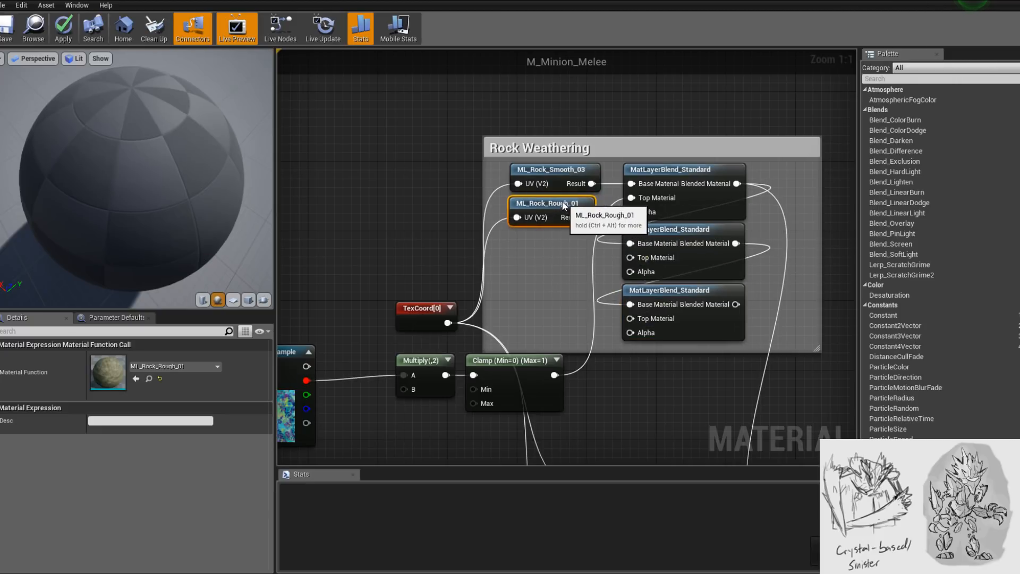
right_drag(522, 264, 525, 277)
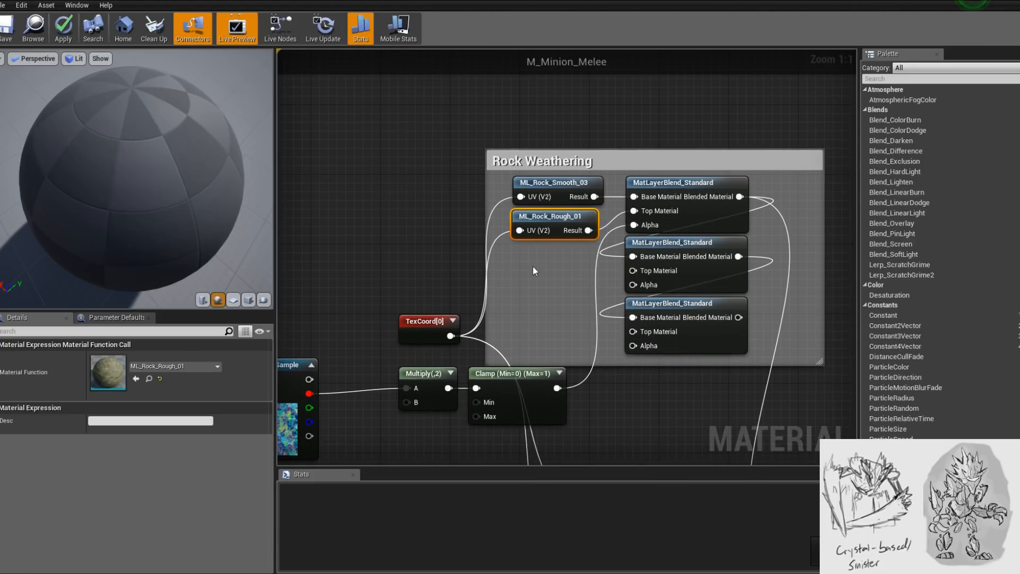
- Add an ML_Rock_Smooth_05 node, connect its Result to the third blend's Top Material and feed its UV from TexCoord
right_click(533, 268)
text(rock)
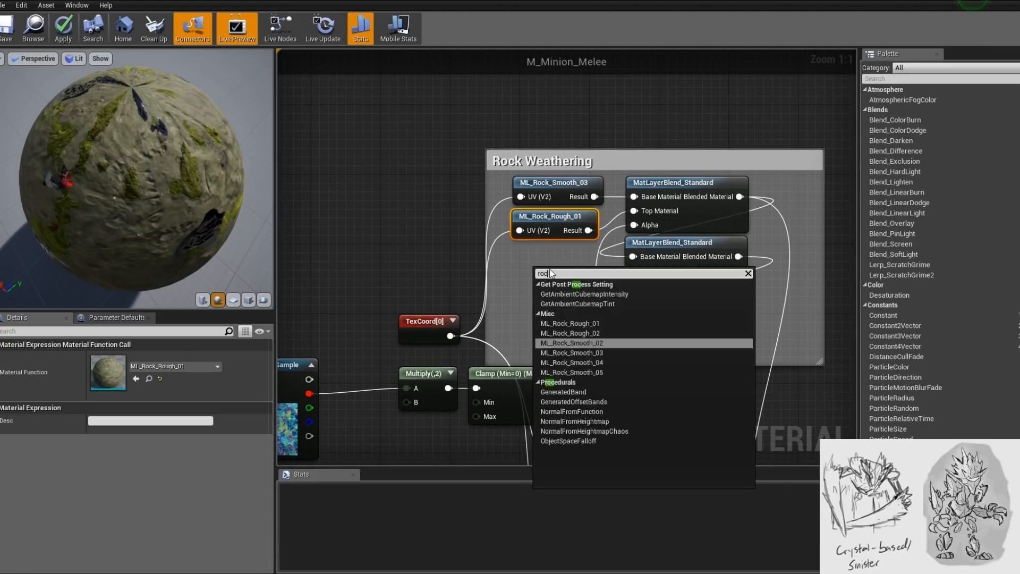
key(Down)
key(Down)
key(Down)
key(Down)
key(Up)
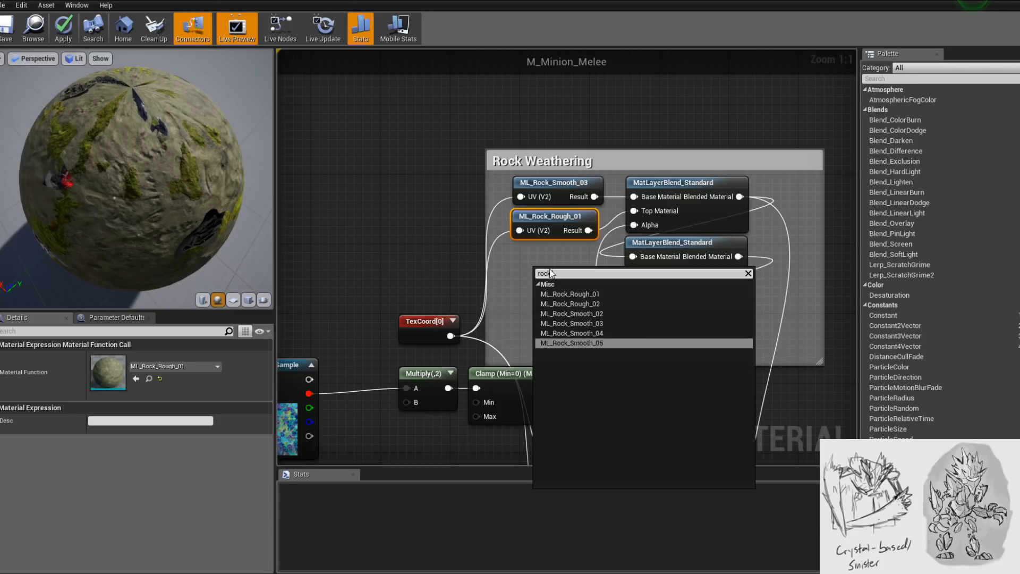
key(Return)
drag(611, 287, 633, 332)
drag(554, 328, 554, 319)
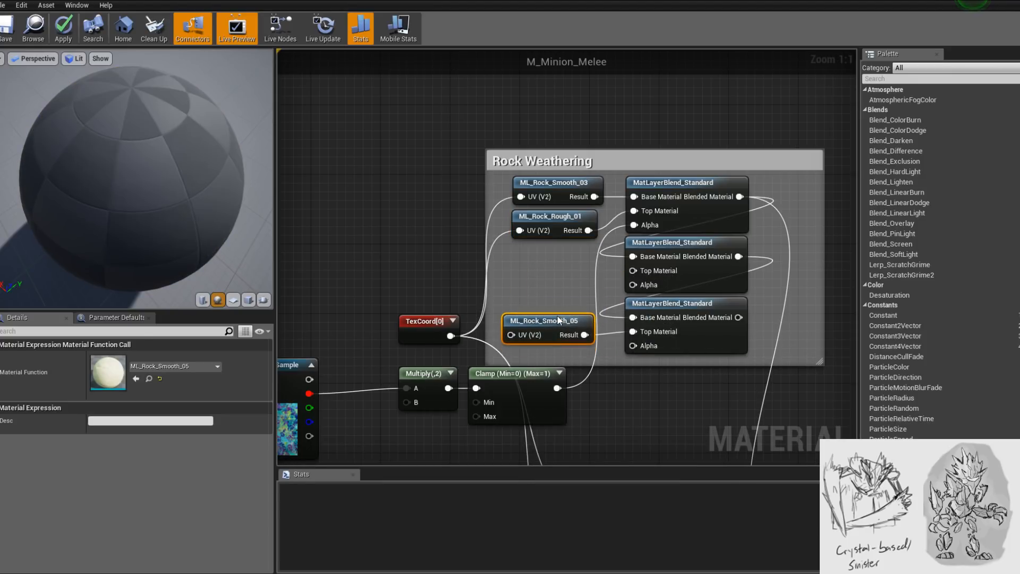
drag(450, 336, 549, 318)
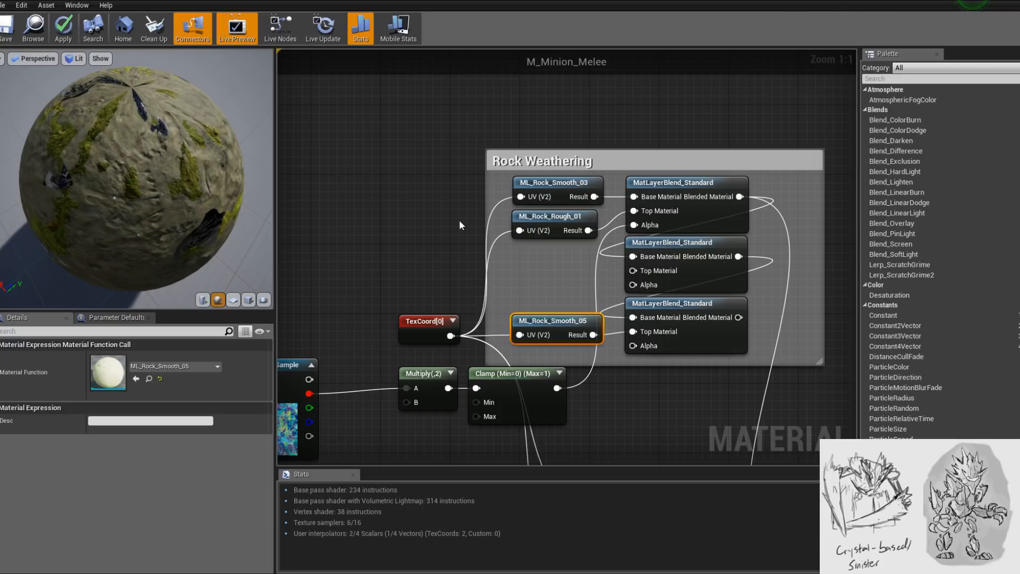
- Connect the weathering Texture Sample's blue channel to the third blend's Alpha
right_drag(402, 388, 406, 362)
drag(314, 395, 637, 319)
scroll(640, 379, down, 2)
right_drag(639, 378, 642, 352)
scroll(643, 385, up, 2)
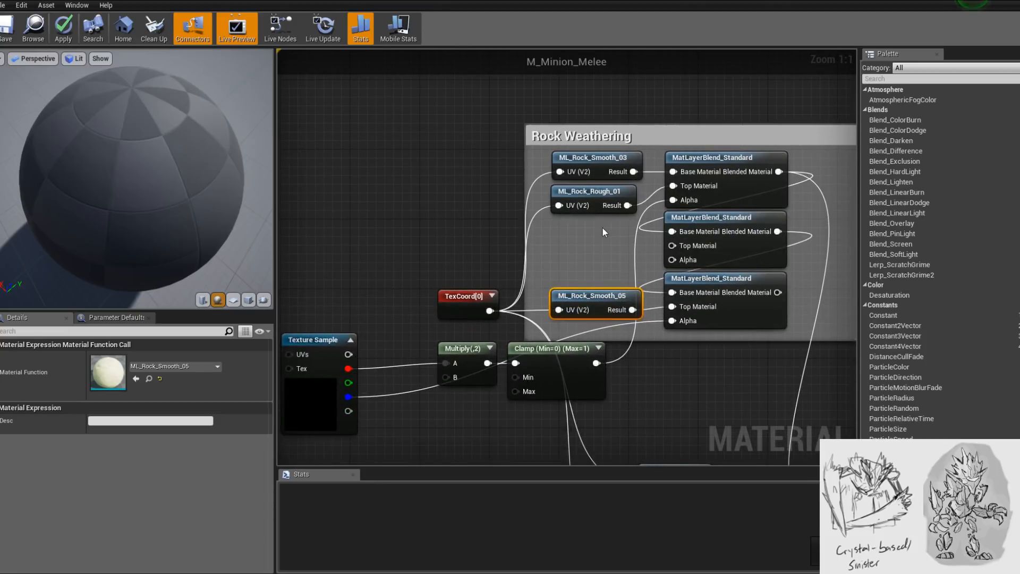
- Add an ML_GroundDirt_04 node fed by TexCoord and connect its Result to the second blend's Top Material
right_drag(604, 235, 611, 250)
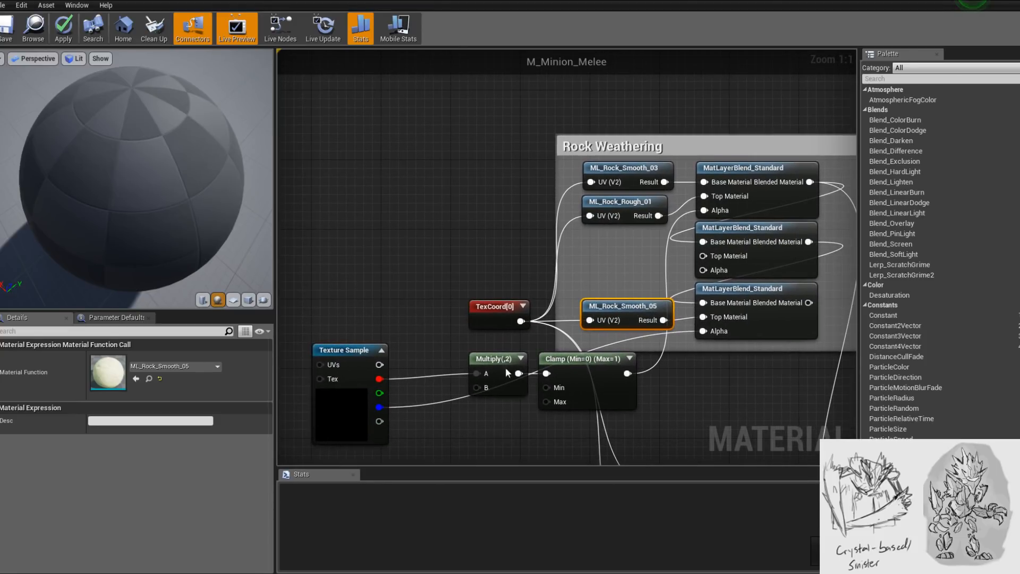
right_drag(554, 330, 512, 261)
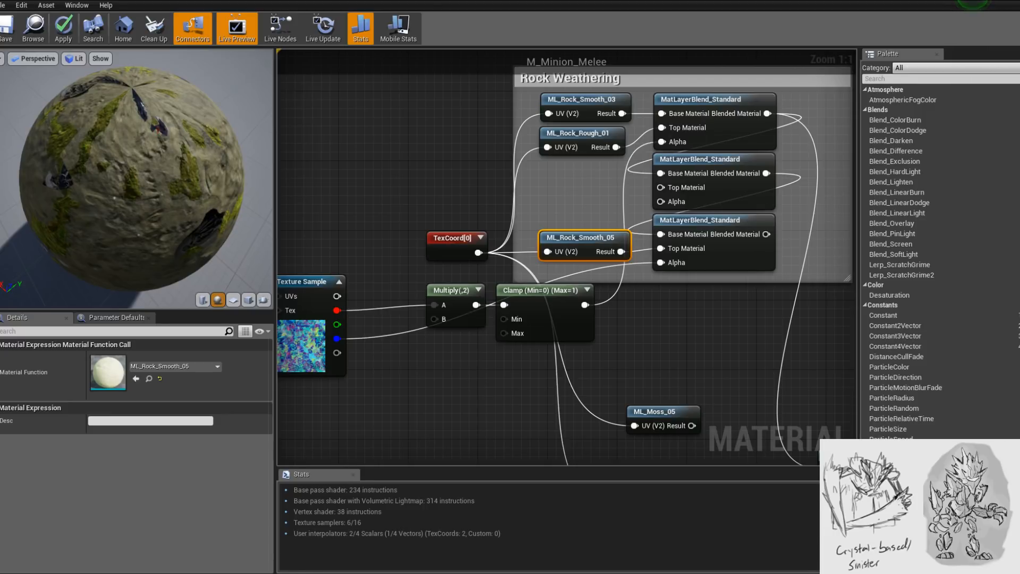
drag(1019, 160, 531, 191)
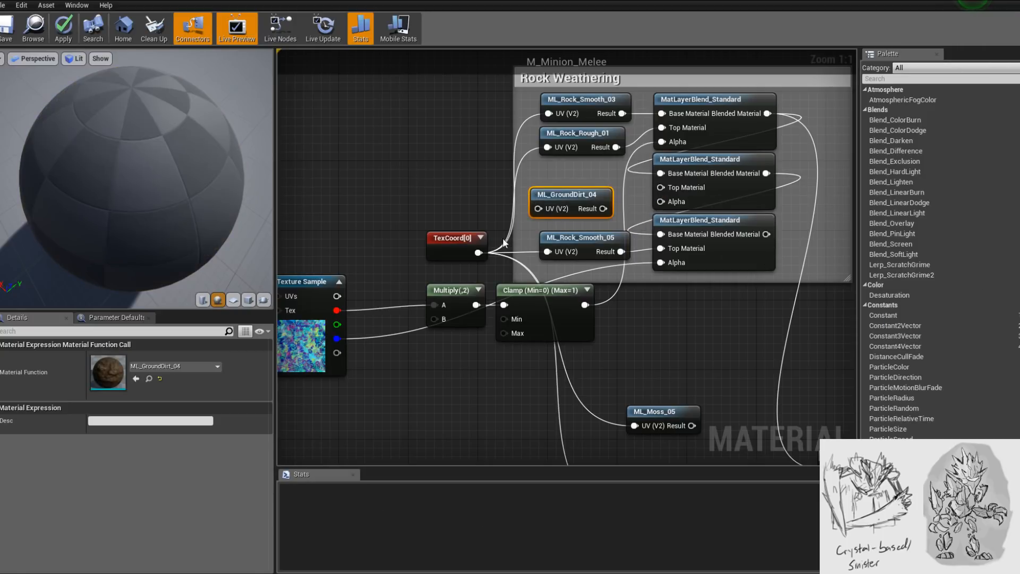
drag(478, 252, 662, 187)
drag(589, 202, 598, 185)
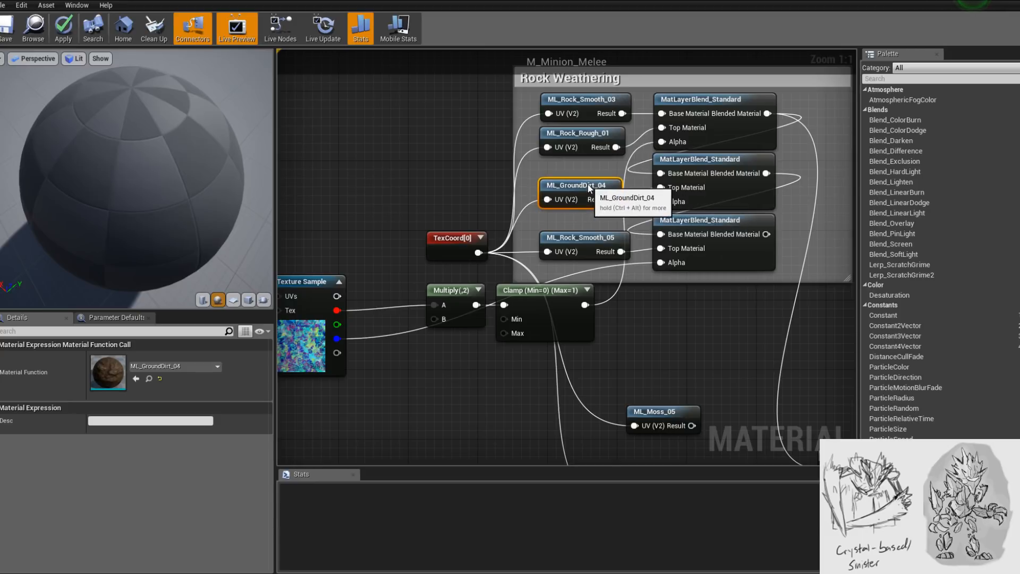
- Connect the weathering texture's green channel to the second blend's Alpha, and the third blend's output to the moss blend's Base Material
drag(338, 324, 661, 201)
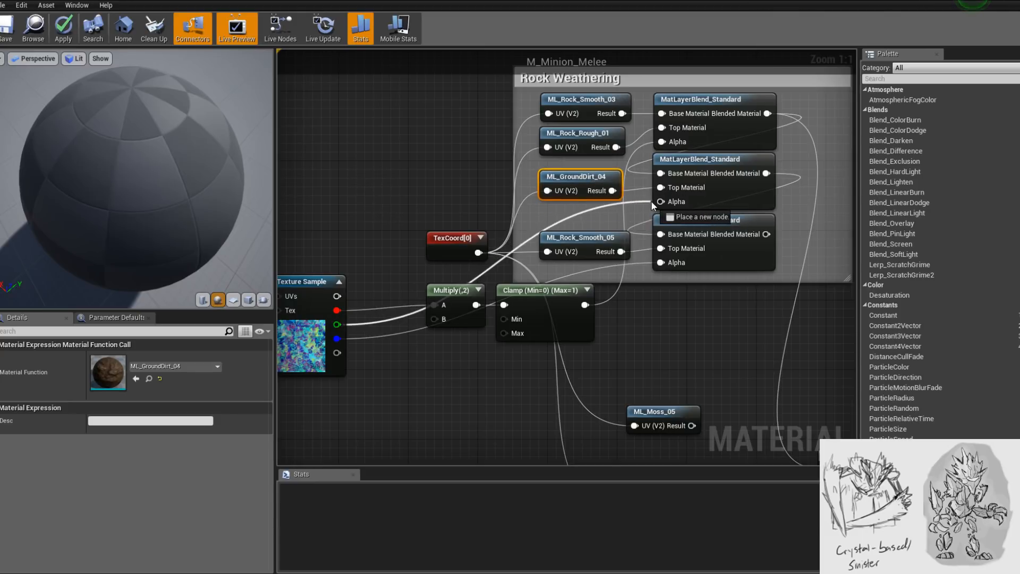
scroll(623, 244, down, 2)
drag(686, 355, 642, 180)
right_drag(582, 239, 697, 238)
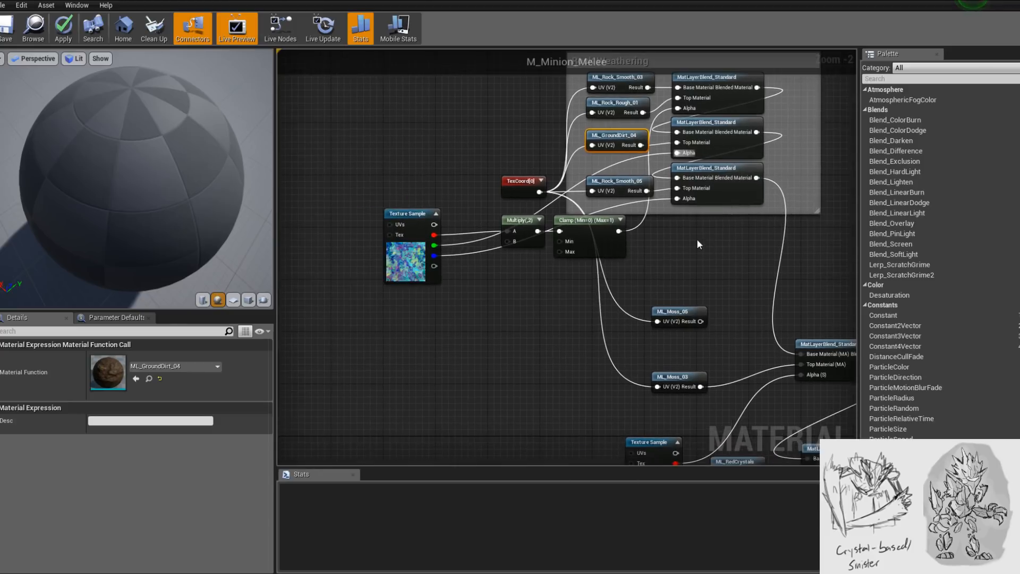
- Apply the M_Minion_Melee changes, check the preview sphere and move the weathering Texture Sample node below the Multiply node
scroll(697, 238, down, 1)
click(60, 32)
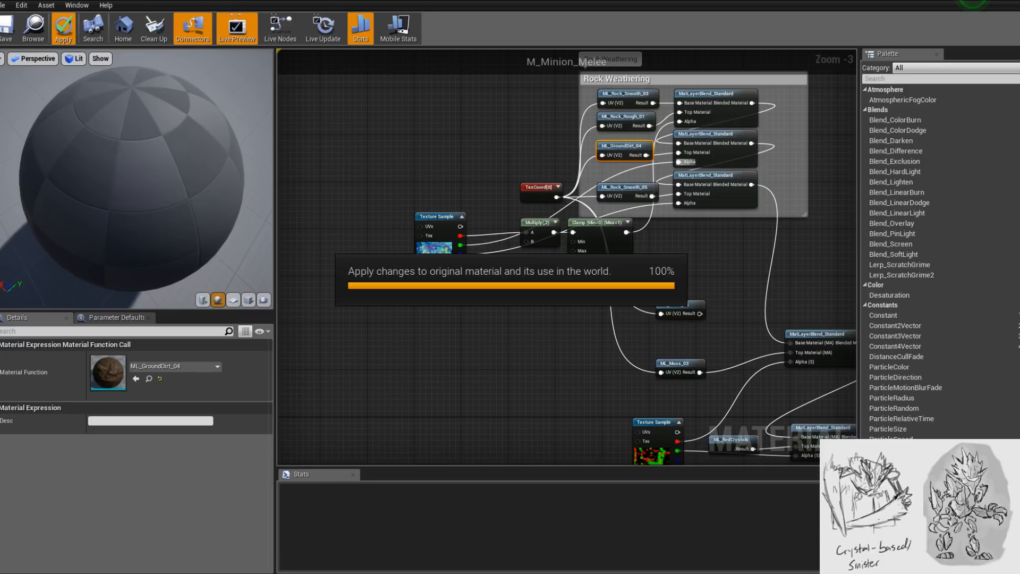
drag(224, 179, 128, 125)
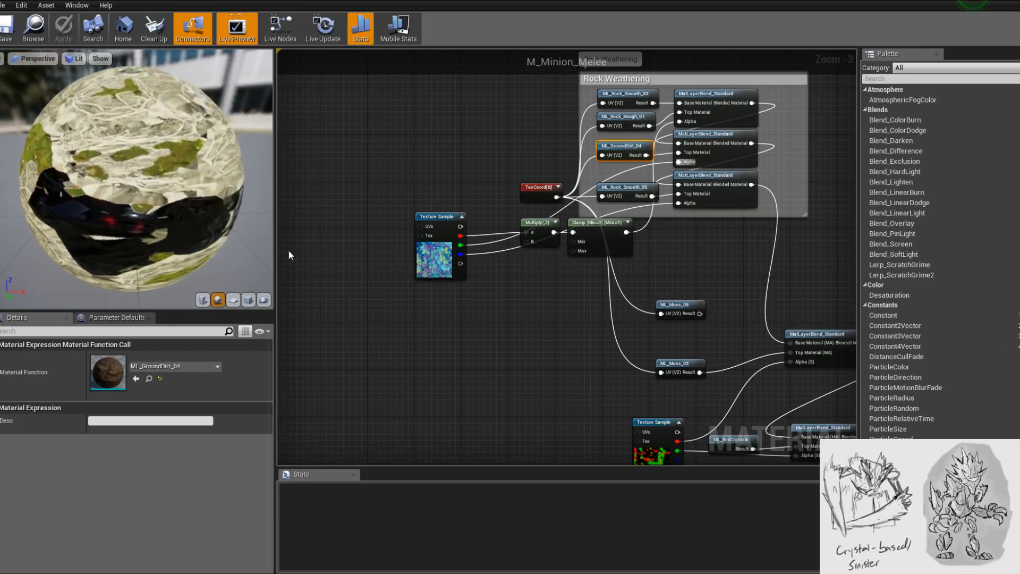
drag(437, 263, 421, 314)
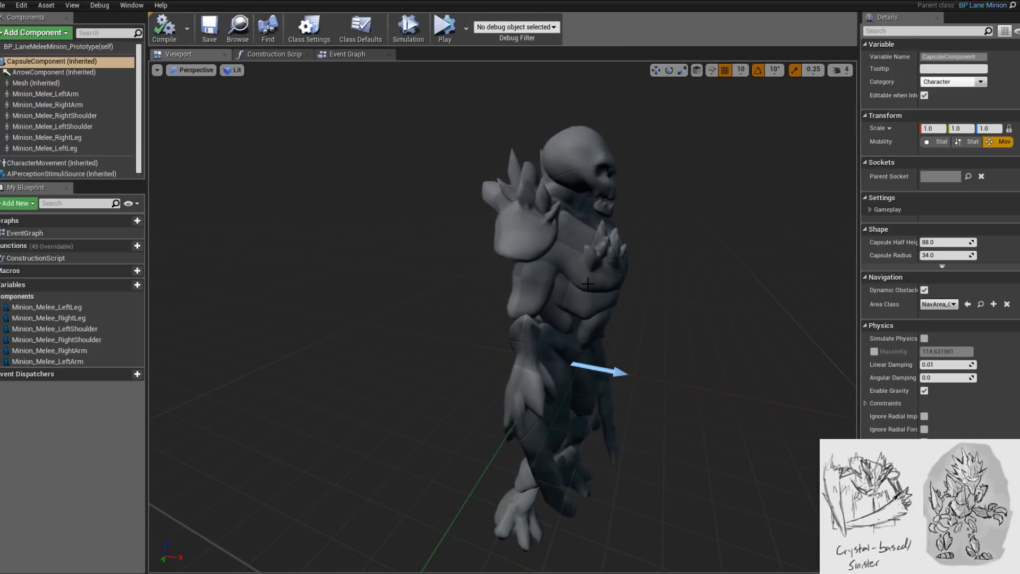
- Examine the layered rock surface on the melee minion blueprint model, close up and as a whole, and return to M_Minion_Melee
drag(587, 269, 520, 298)
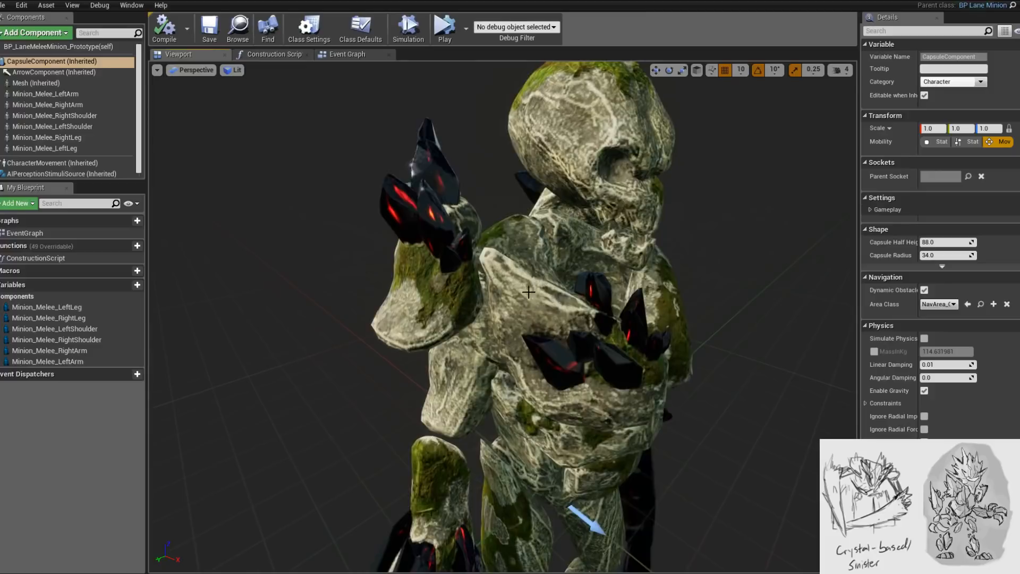
drag(557, 303, 639, 246)
right_drag(639, 246, 639, 245)
click(706, 139)
right_drag(706, 140, 706, 140)
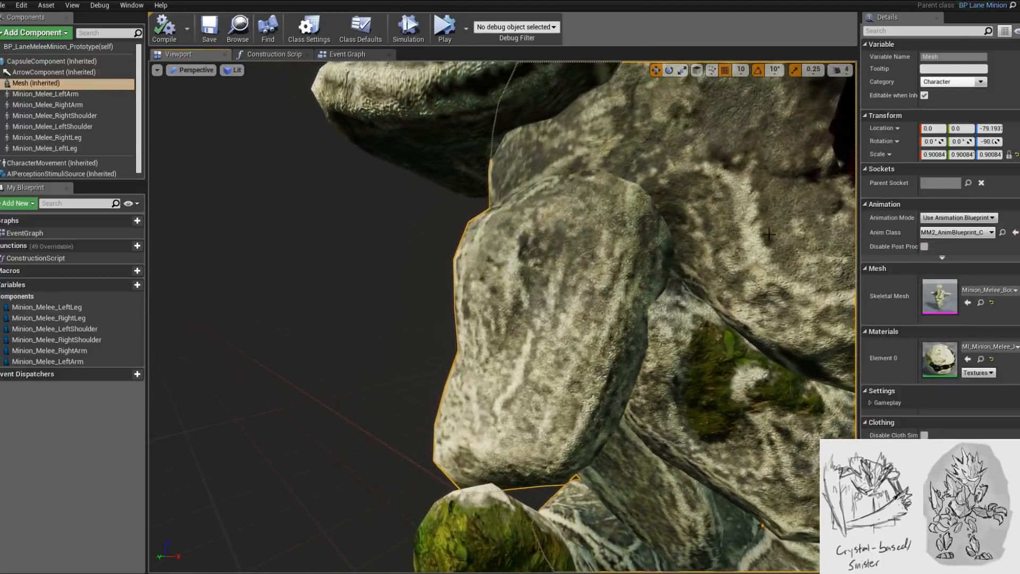
scroll(588, 294, down, 5)
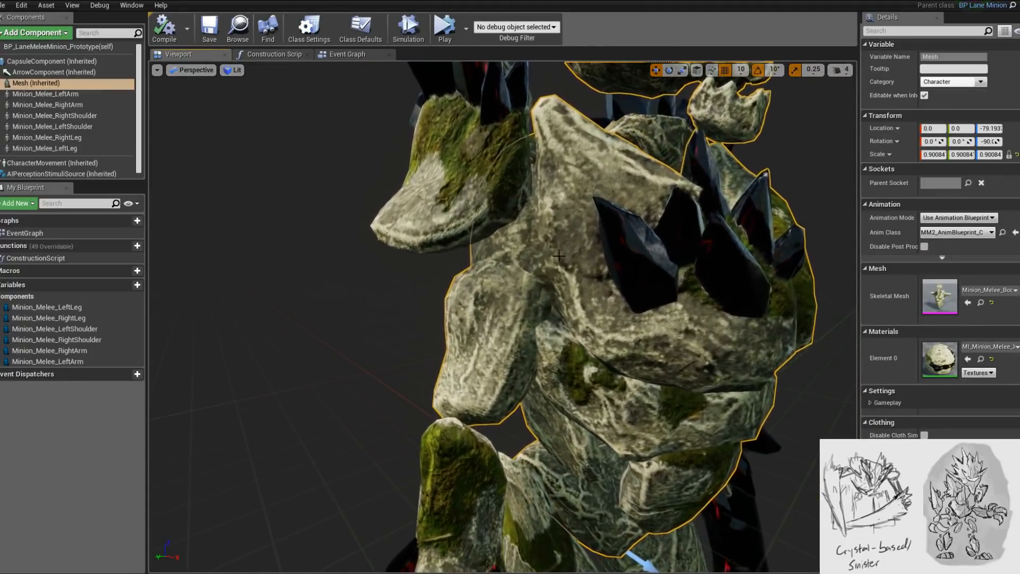
scroll(588, 294, down, 10)
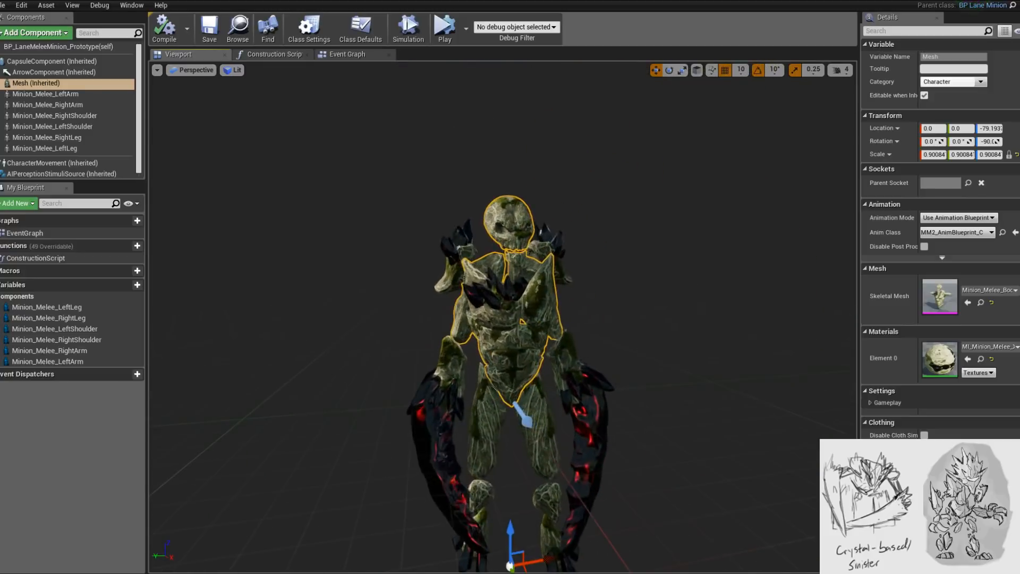
click(163, 3)
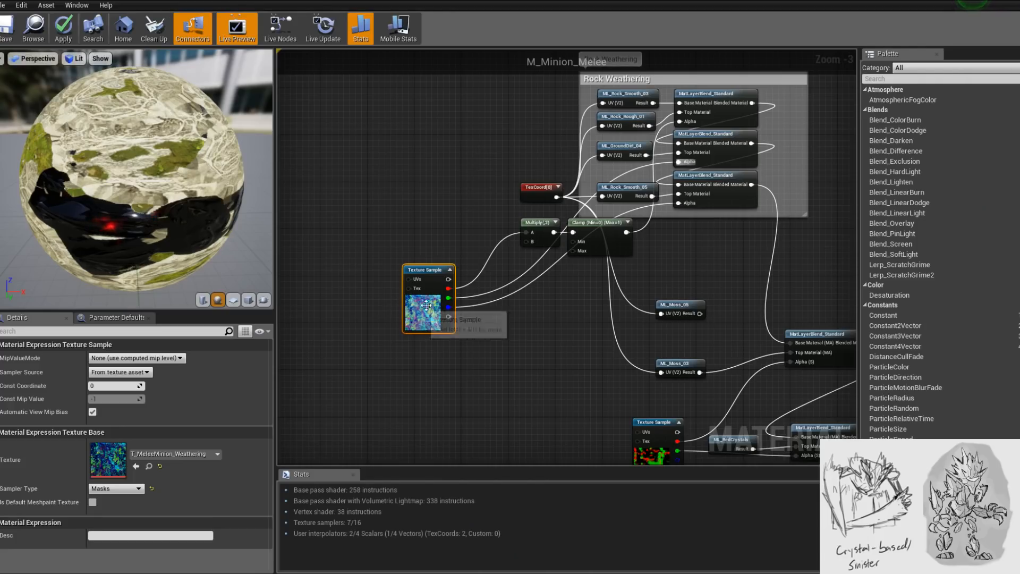
- Insert a Multiply node between the weathering texture's blue channel and the third blend's Alpha
drag(449, 307, 681, 203)
text(mult)
key(Return)
drag(509, 296, 567, 298)
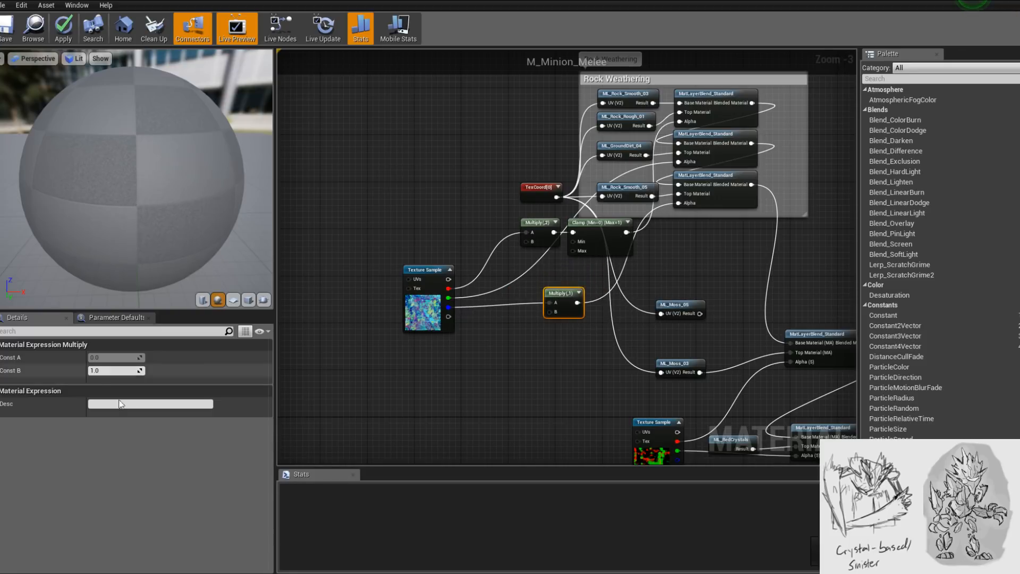
- Set the new Multiply node's Const B to 0.5, apply the material and check the preview sphere
click(126, 371)
text(0.5)
key(Return)
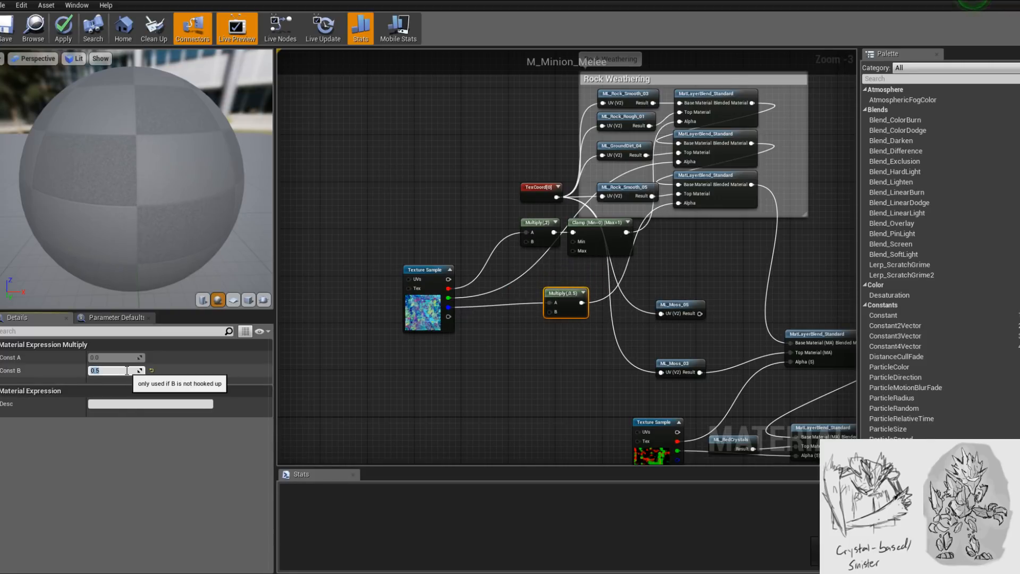
click(63, 28)
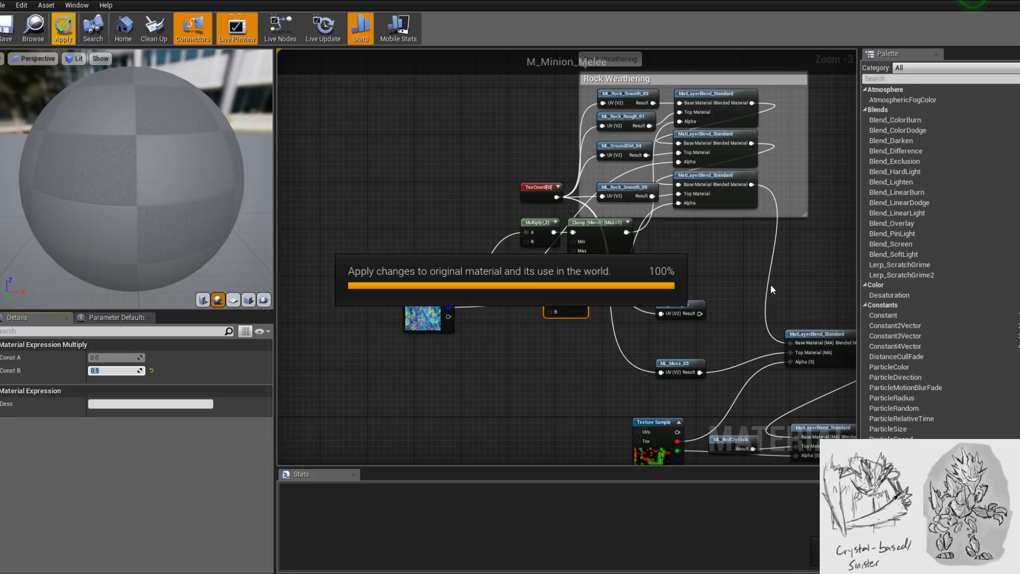
drag(136, 176, 120, 217)
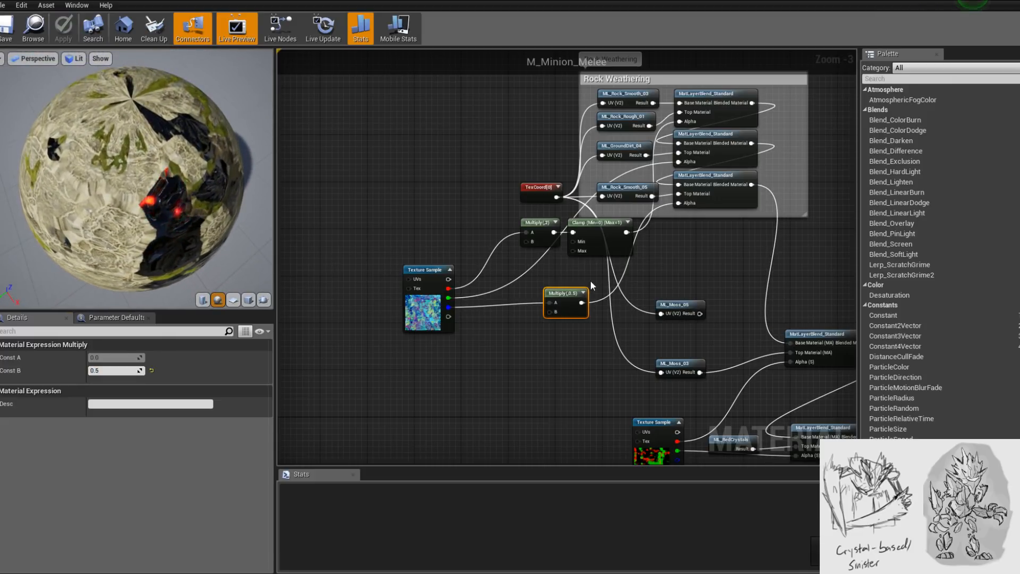
- Set the blue channel Multiply node's Const B to 0.25 and apply the material
scroll(594, 275, up, 1)
click(133, 371)
text(0.25)
key(Return)
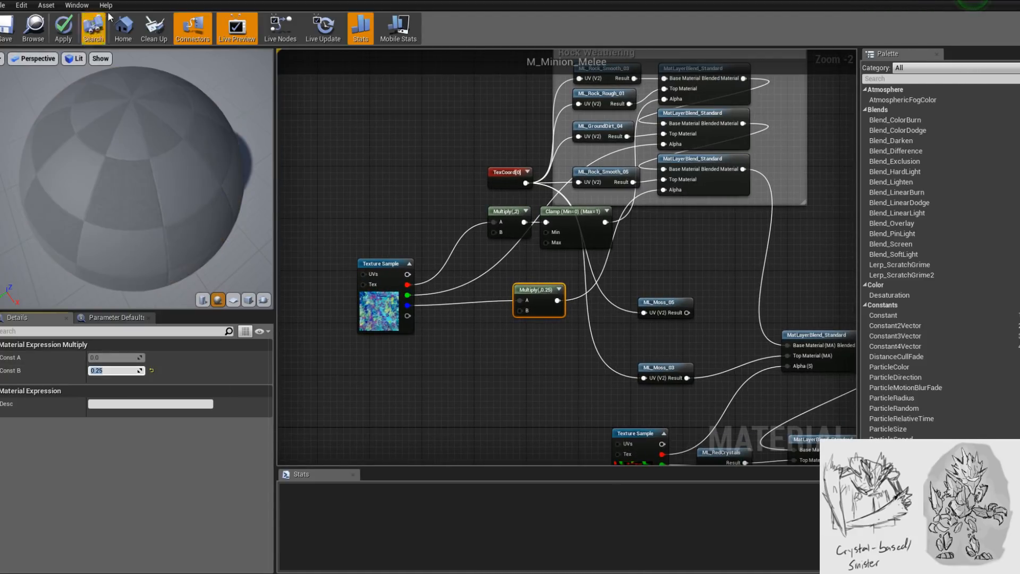
click(73, 30)
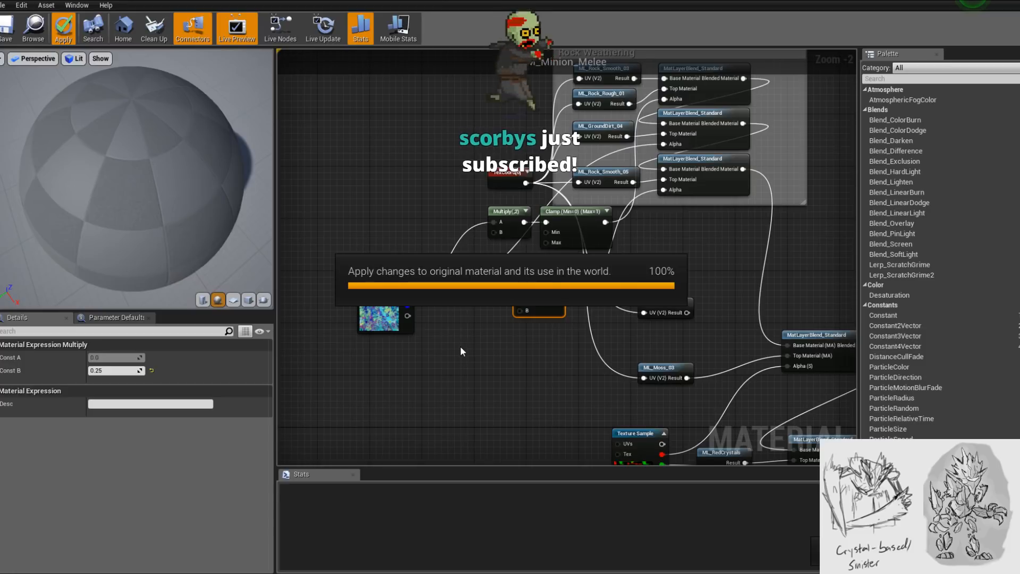
- Examine the rock weathering on the preview sphere and on the melee minion blueprint model, close up and as a whole
drag(106, 191, 69, 179)
mouse_move(136, 178)
mouse_down()
mouse_move(155, 178)
mouse_move(90, 178)
mouse_move(154, 178)
mouse_up()
right_drag(154, 179, 155, 133)
mouse_move(93, 174)
mouse_down()
mouse_move(98, 146)
mouse_move(93, 175)
mouse_up()
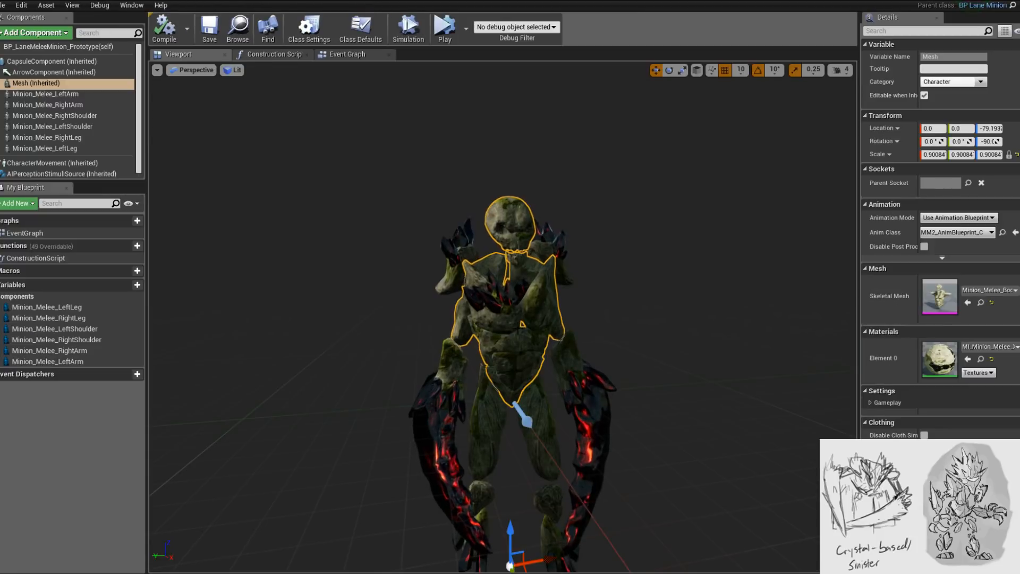
drag(478, 335, 502, 337)
scroll(492, 335, up, 5)
scroll(492, 335, down, 4)
scroll(372, 335, down, 6)
scroll(521, 335, up, 5)
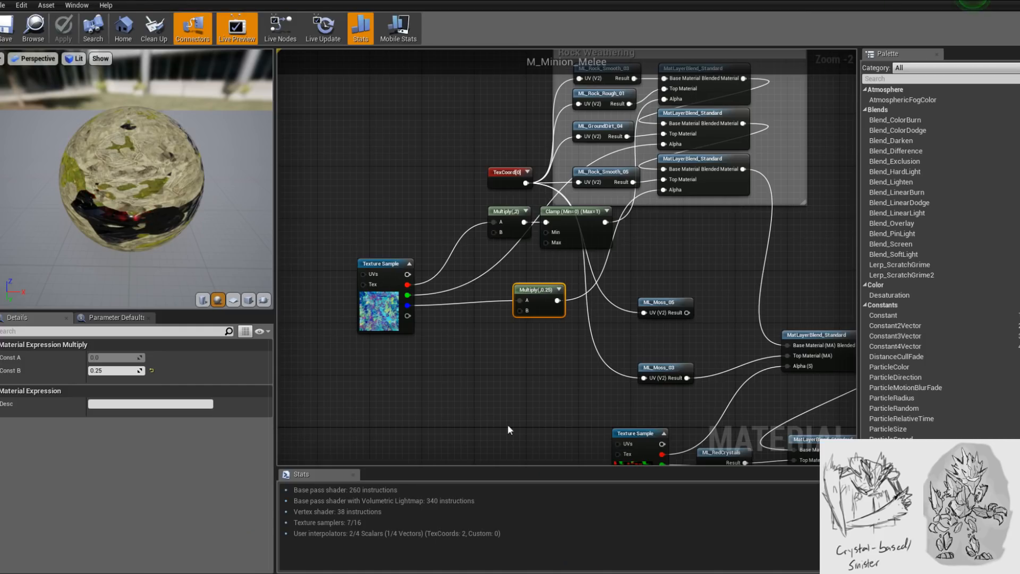
- Move the ML_Moss_03 node directly beneath ML_Moss_05 and shift the moss MatLayerBlend_Standard node up to align with them
right_drag(508, 425, 480, 294)
scroll(479, 295, down, 1)
right_drag(528, 265, 477, 358)
click(558, 291)
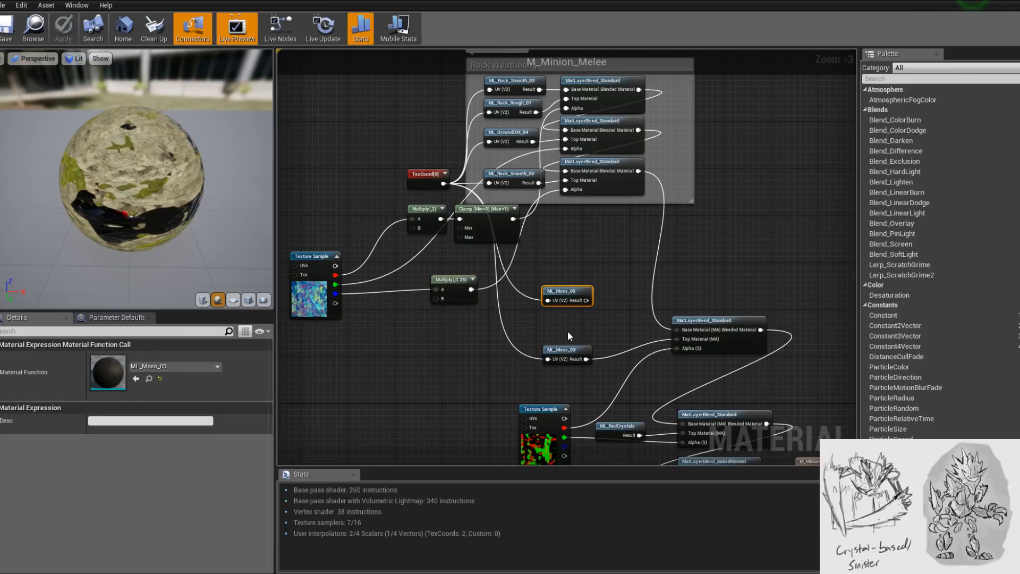
right_drag(550, 328, 538, 301)
scroll(538, 300, up, 1)
drag(550, 331, 551, 292)
drag(725, 302, 724, 282)
right_drag(724, 281, 707, 360)
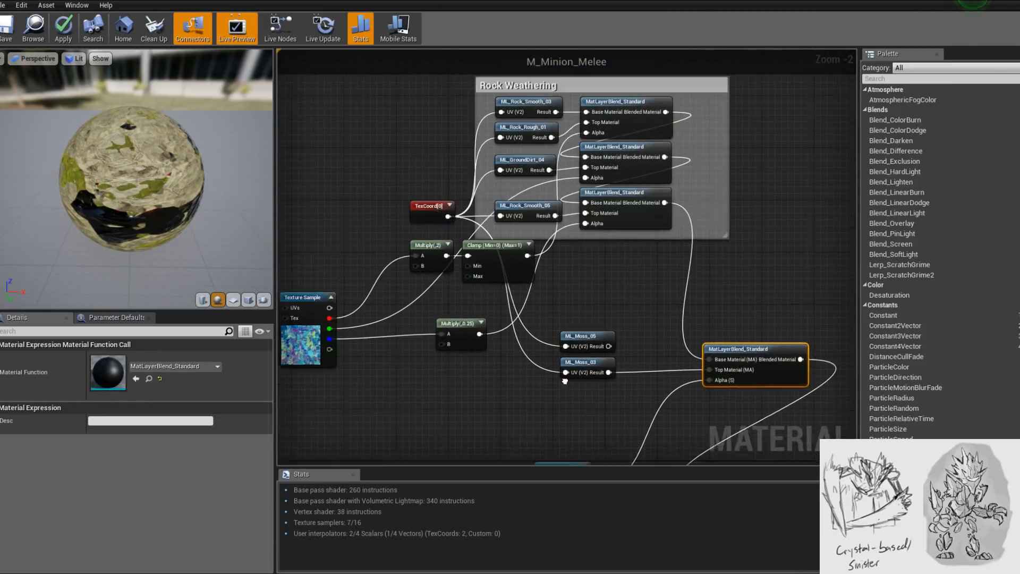
- Move the Rock Weathering comment box up with its nodes, the TexCoord, both Multiply nodes and the Clamp
scroll(590, 377, down, 2)
drag(465, 168, 550, 373)
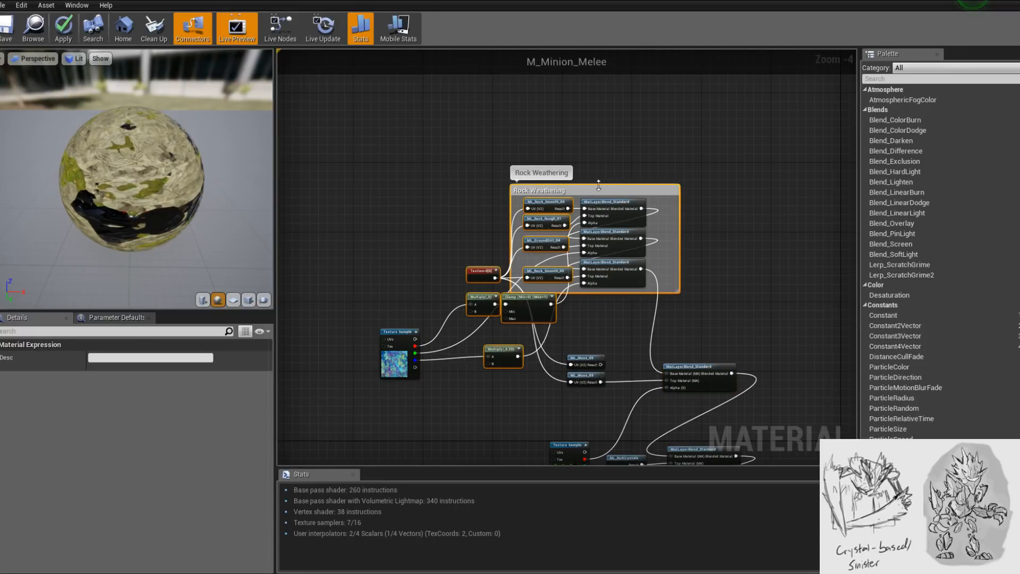
drag(613, 192, 609, 74)
right_drag(684, 225, 670, 324)
click(670, 324)
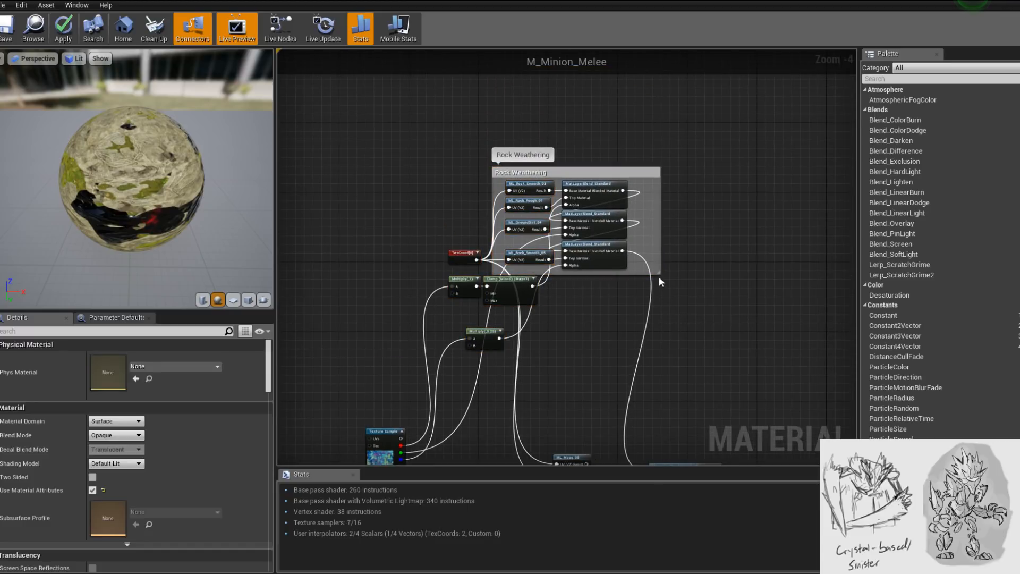
- Enlarge the Rock Weathering comment box, pull the Multiply and Clamp nodes out of it, and shift the layer and blend nodes across
drag(662, 290, 665, 346)
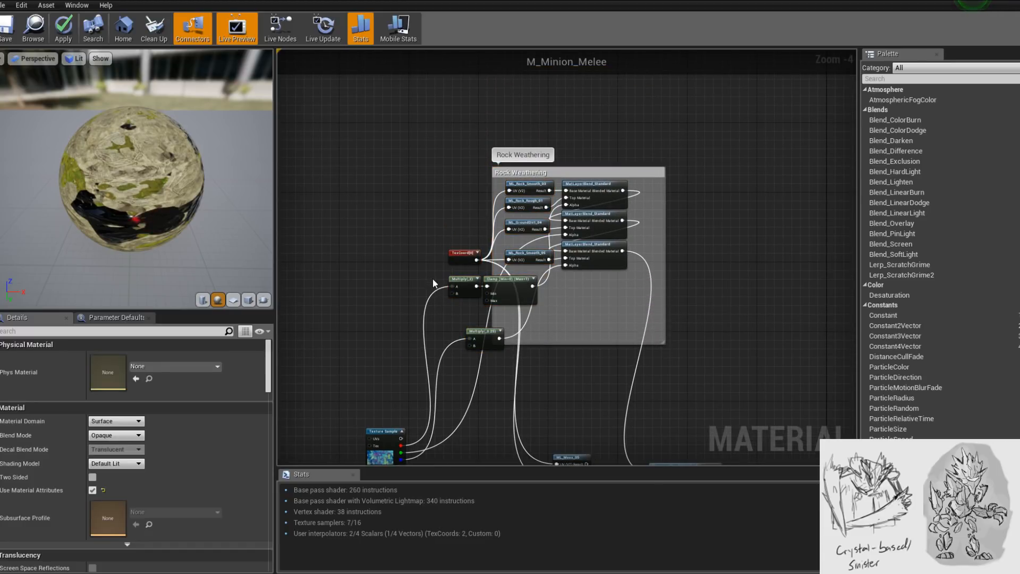
drag(508, 336, 509, 335)
drag(513, 281, 409, 208)
drag(664, 343, 718, 345)
drag(653, 292, 599, 195)
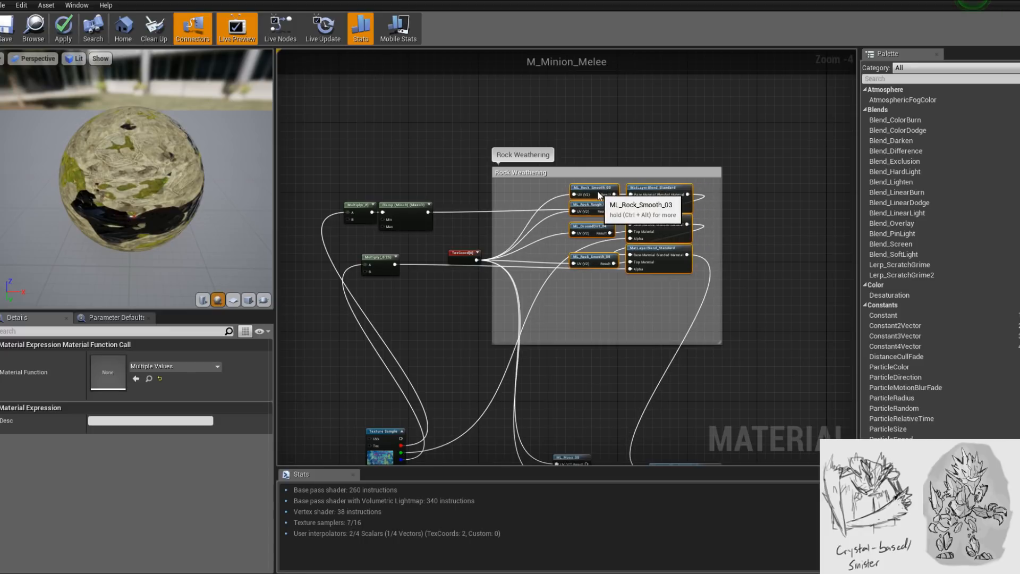
- Place the Multiply and Clamp pair before ML_Rock_Rough_01 and the 0.25 Multiply node beneath ML_Rock_Smooth_05
drag(338, 195, 542, 223)
right_click(489, 296)
drag(382, 256, 599, 279)
right_drag(599, 302, 599, 318)
scroll(598, 318, up, 2)
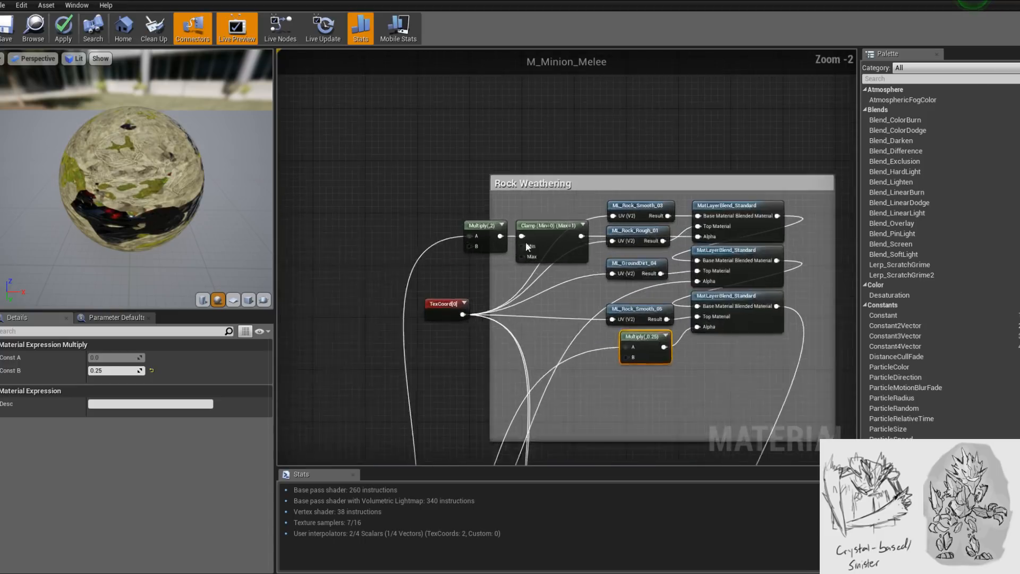
- Widen the Rock Weathering comment box and arrange it around all the layer, blend, Multiply and Clamp nodes
drag(788, 390, 834, 411)
right_drag(834, 410, 761, 430)
click(415, 154)
drag(371, 193, 429, 206)
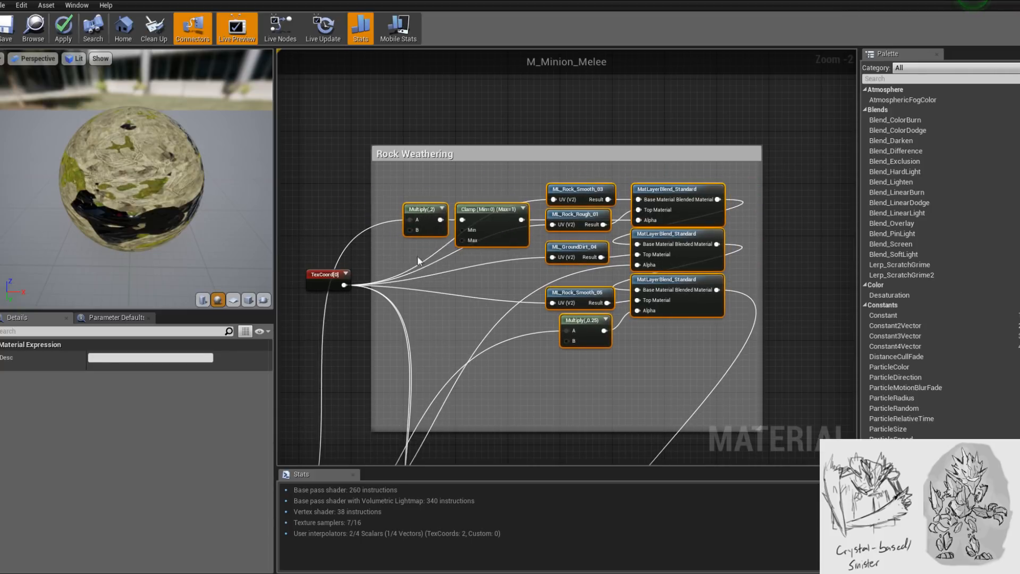
- Apply the changes to M_Minion_Melee after the graph cleanup
right_drag(419, 306, 446, 206)
scroll(445, 207, down, 3)
right_drag(305, 155, 390, 233)
click(73, 41)
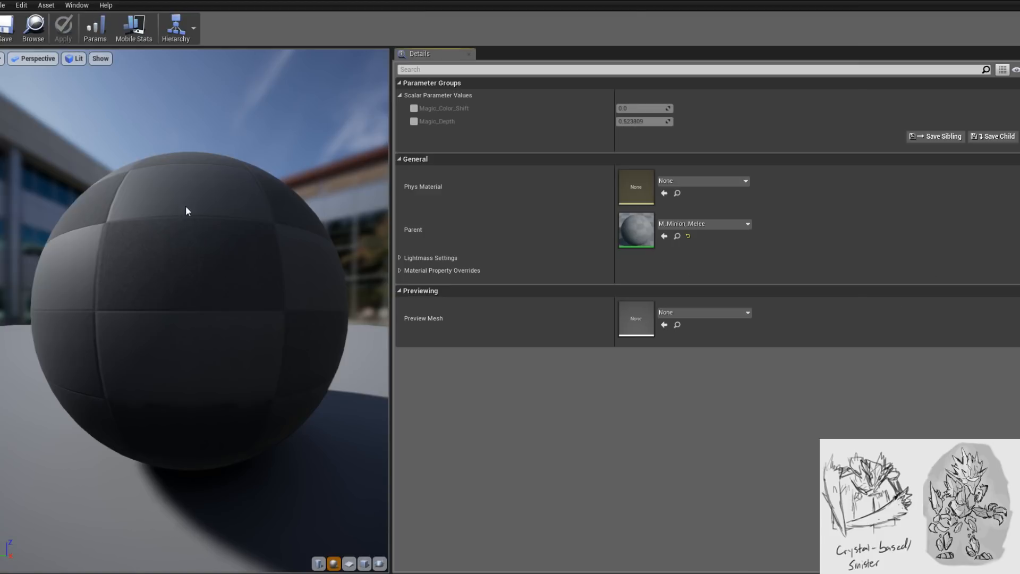
- Examine the rock, moss and crystal areas on the material instance's preview sphere from several angles
drag(178, 238, 341, 254)
right_drag(178, 238, 178, 297)
drag(178, 238, 268, 226)
right_drag(333, 143, 333, 96)
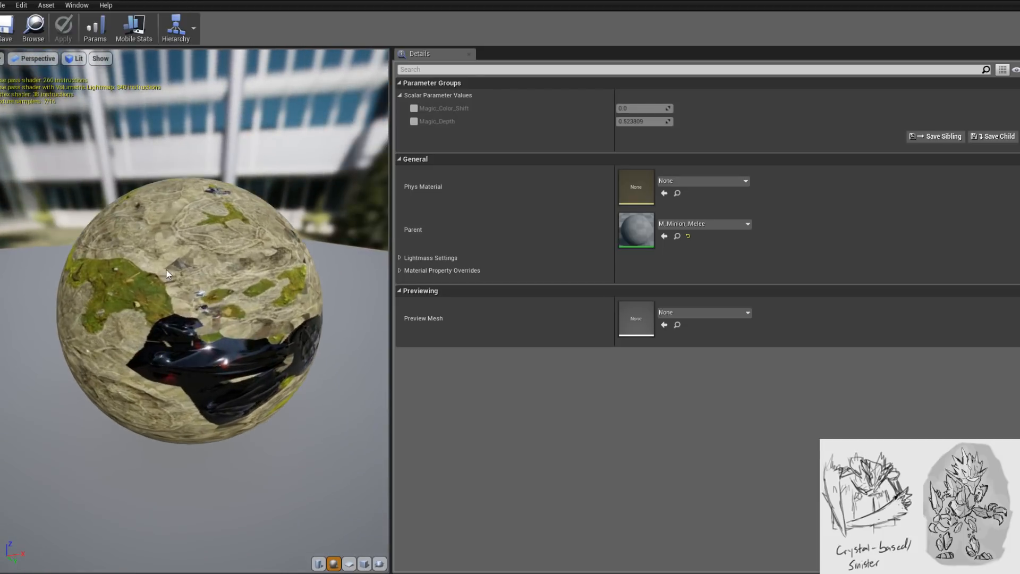
drag(332, 143, 380, 143)
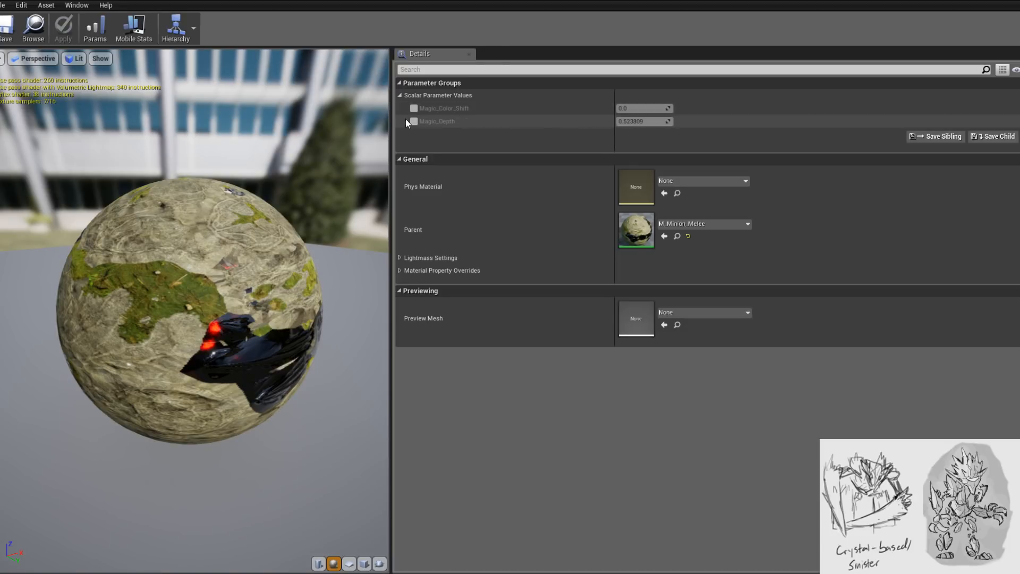
drag(351, 135, 239, 109)
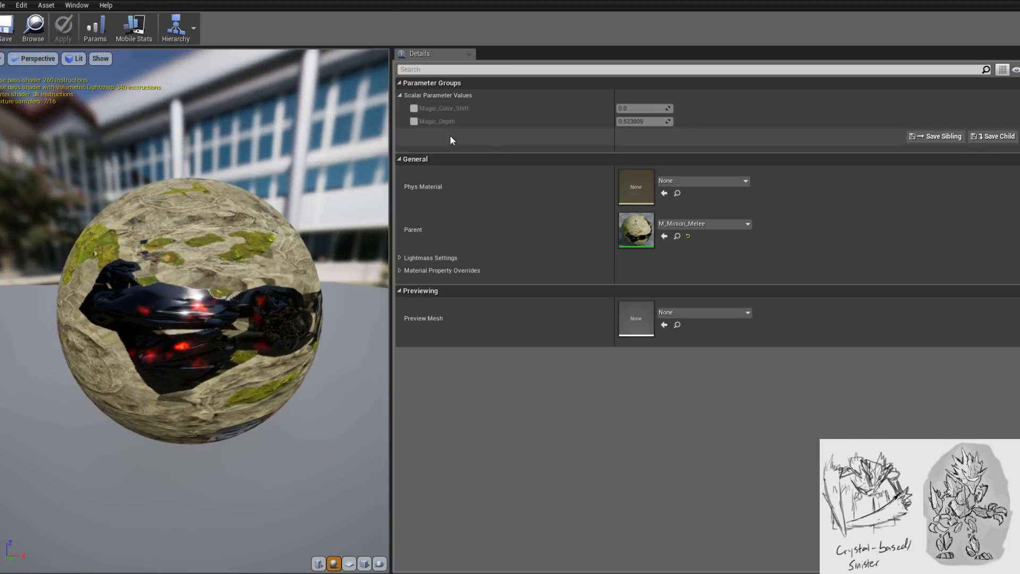
- Try the Magic_Color_Shift and Magic_Depth overrides in the material instance, vary the magic depth, and switch both overrides off
click(414, 109)
click(414, 121)
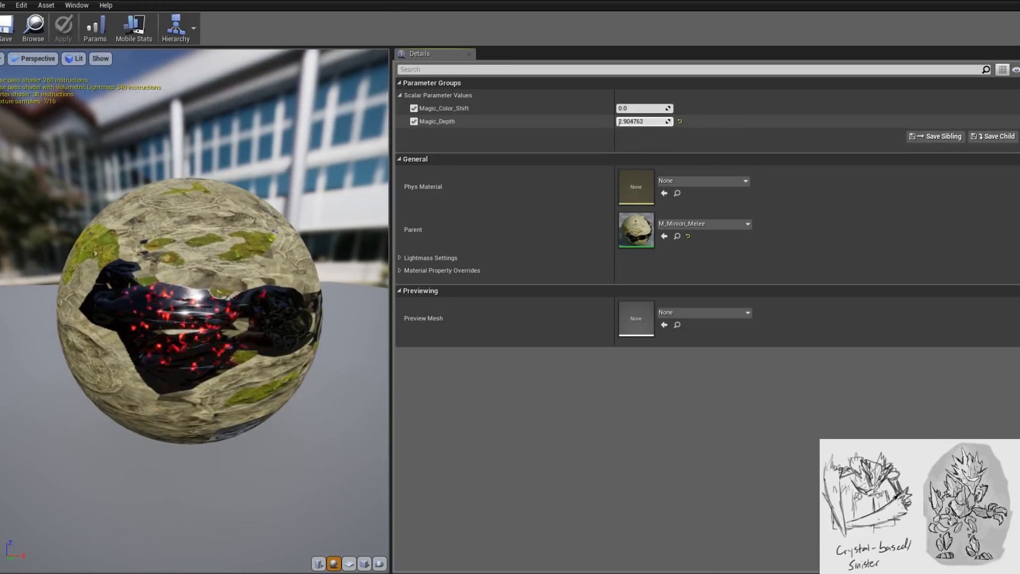
drag(621, 122, 435, 137)
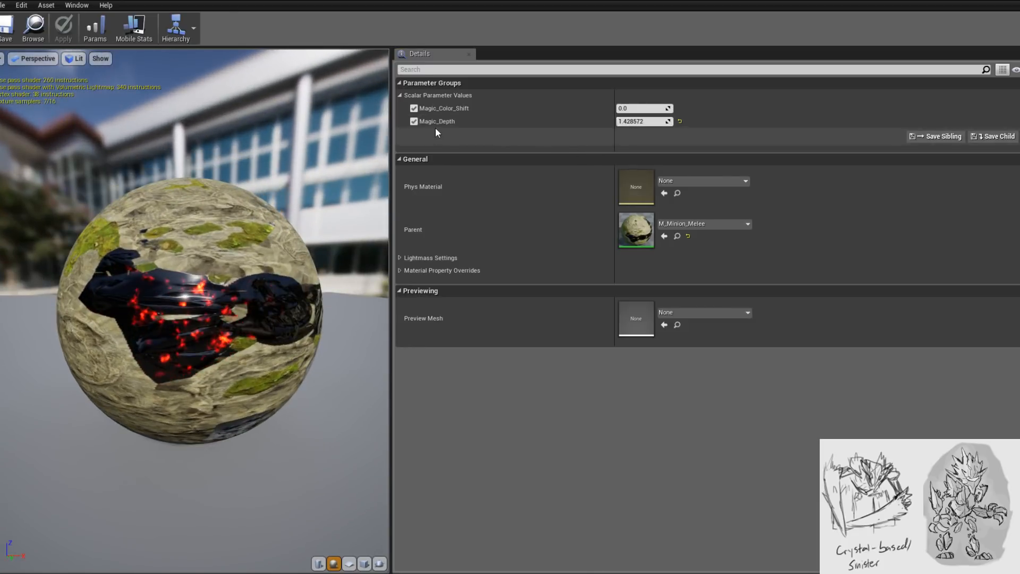
drag(638, 121, 438, 125)
click(415, 122)
click(414, 108)
- Return to M_Minion_Melee and move the ML_Rock_Smooth_03 node above the Rock Weathering comment box
click(181, 1)
scroll(442, 234, down, 2)
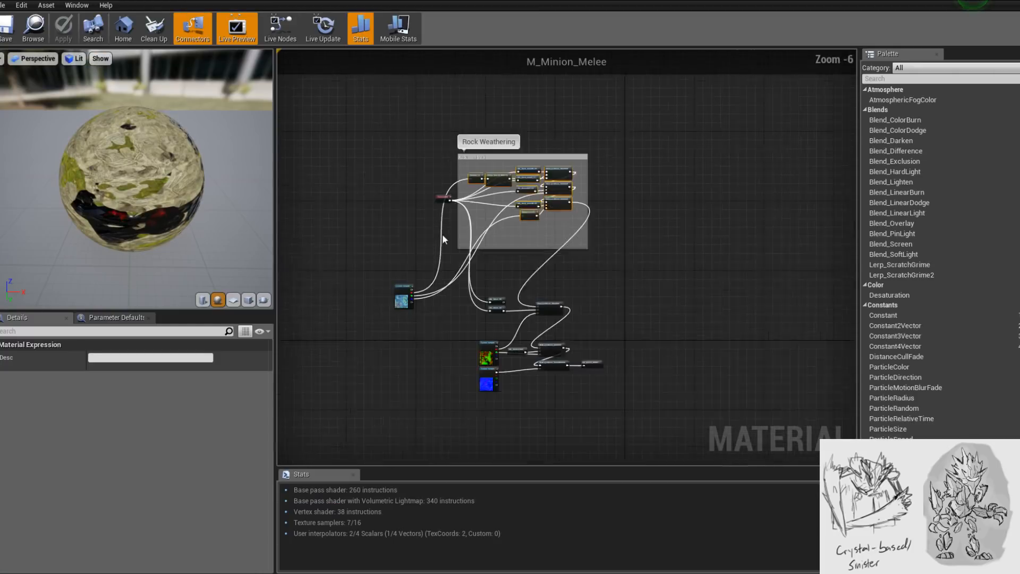
scroll(574, 333, up, 4)
scroll(583, 332, down, 3)
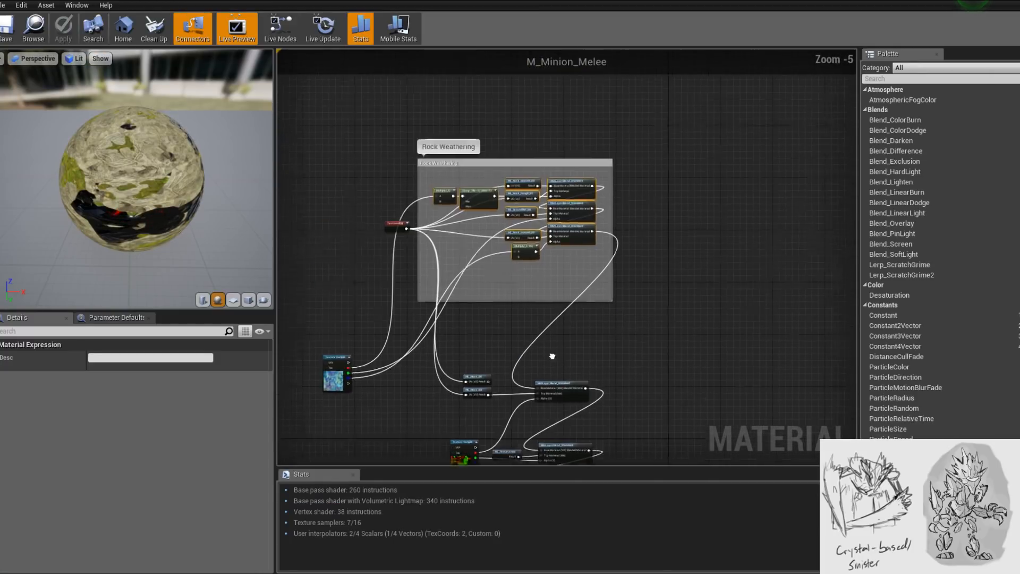
scroll(473, 211, up, 5)
click(564, 161)
drag(524, 240, 509, 133)
right_drag(506, 191, 538, 245)
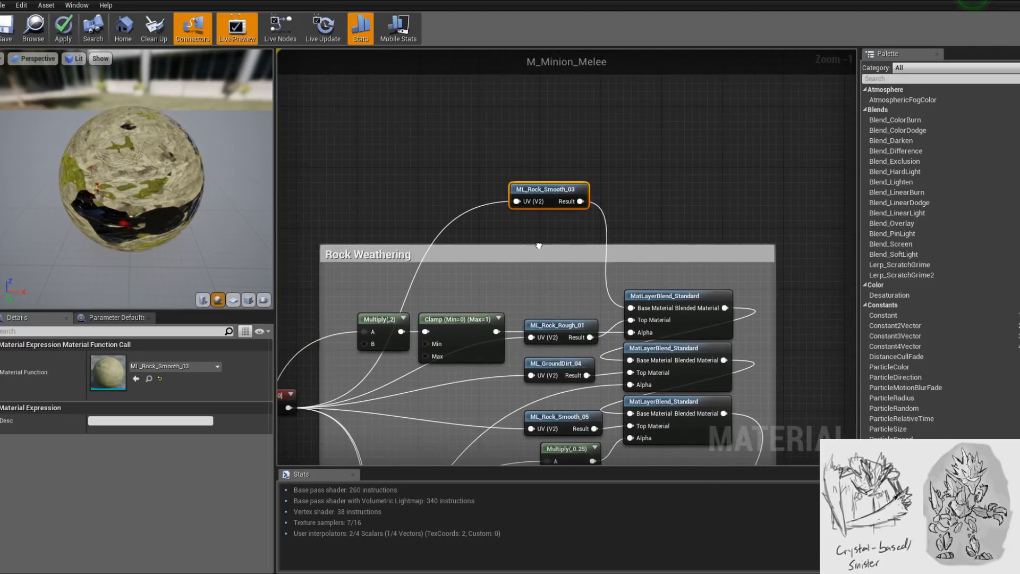
- Open the ML_Rock_Smooth_03 material function and examine its albedo Texture Sample and MakeMaterialAttributes connections
double_click(553, 189)
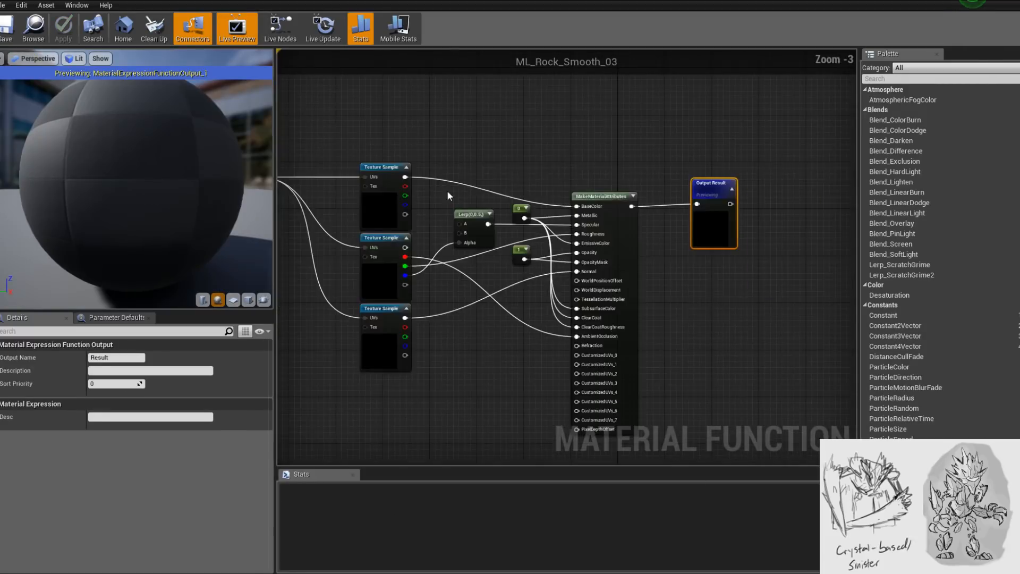
scroll(448, 196, up, 2)
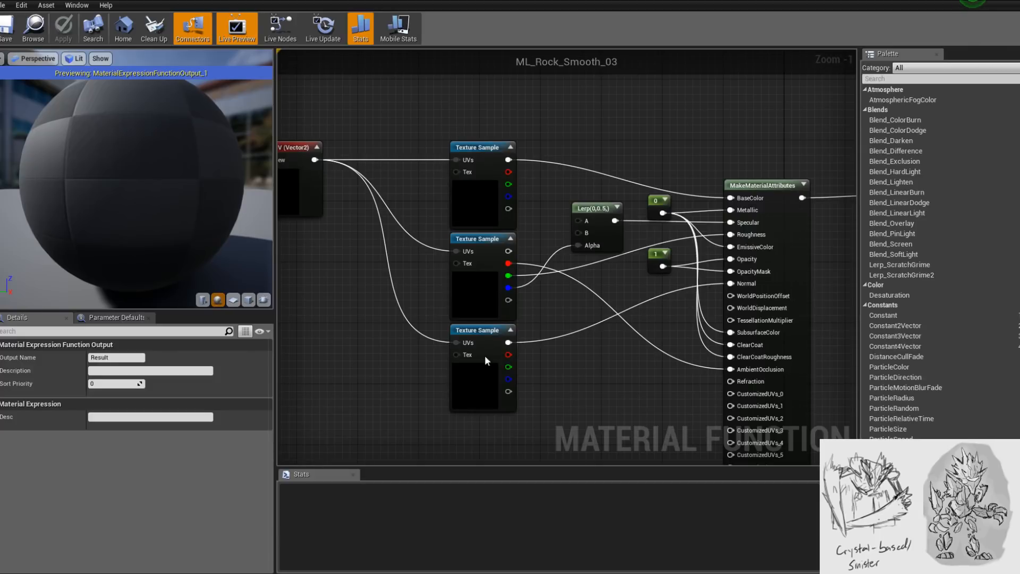
right_drag(485, 355, 351, 310)
right_drag(538, 245, 549, 293)
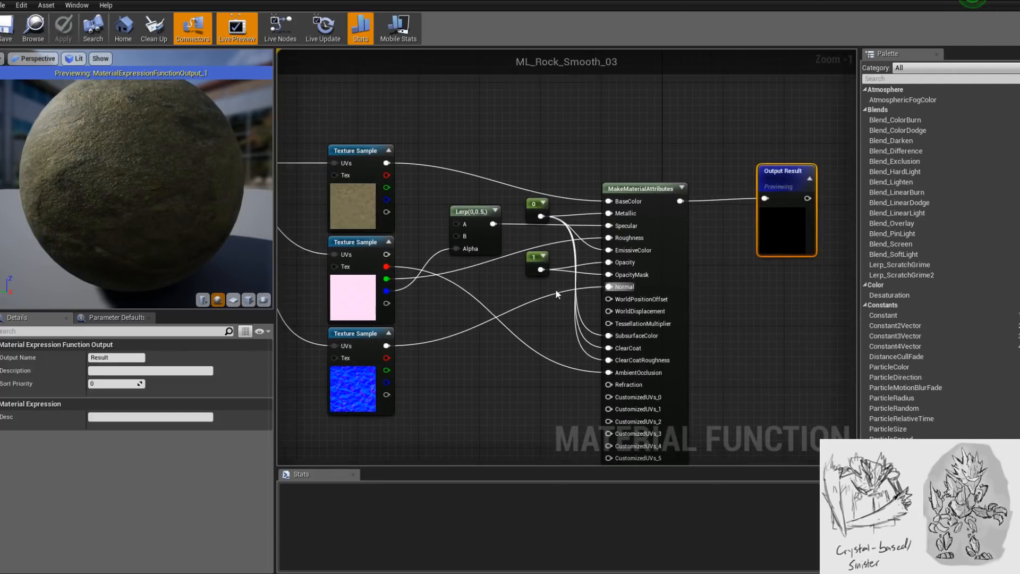
scroll(550, 294, down, 1)
scroll(596, 223, up, 2)
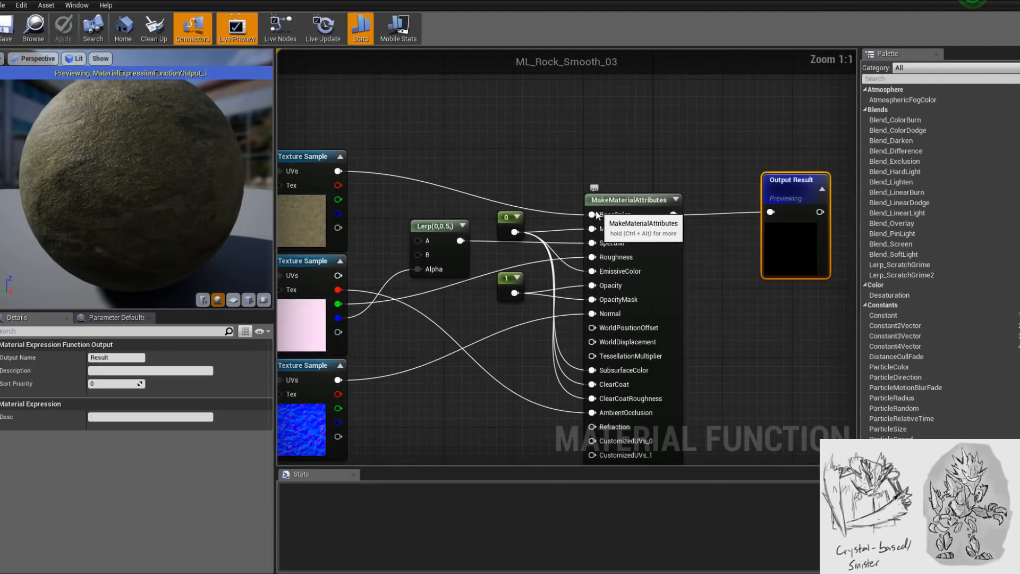
click(310, 186)
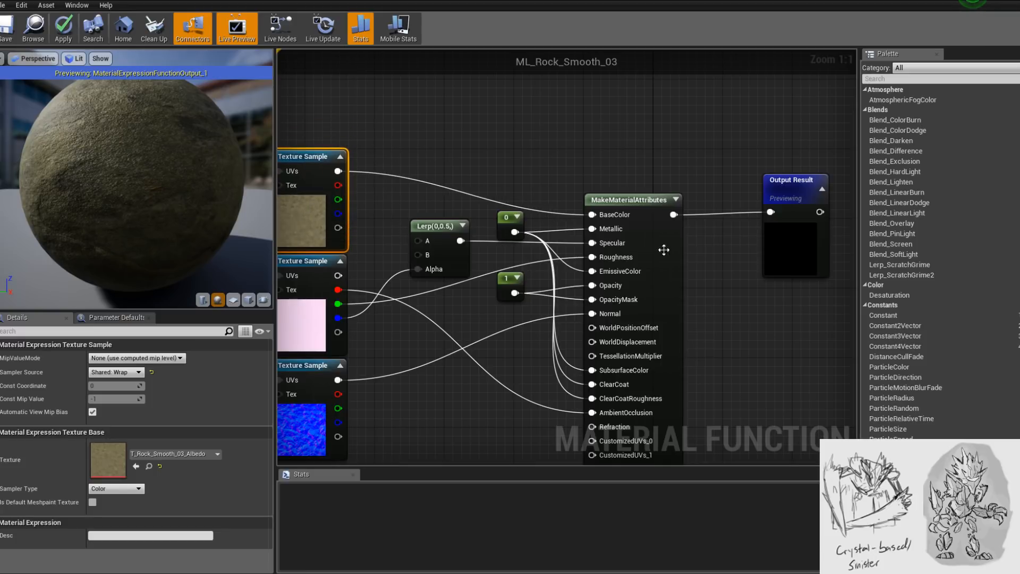
- Reposition the constant 0 and constant 1 nodes that feed MakeMaterialAttributes
right_drag(531, 187, 583, 193)
drag(568, 174, 560, 164)
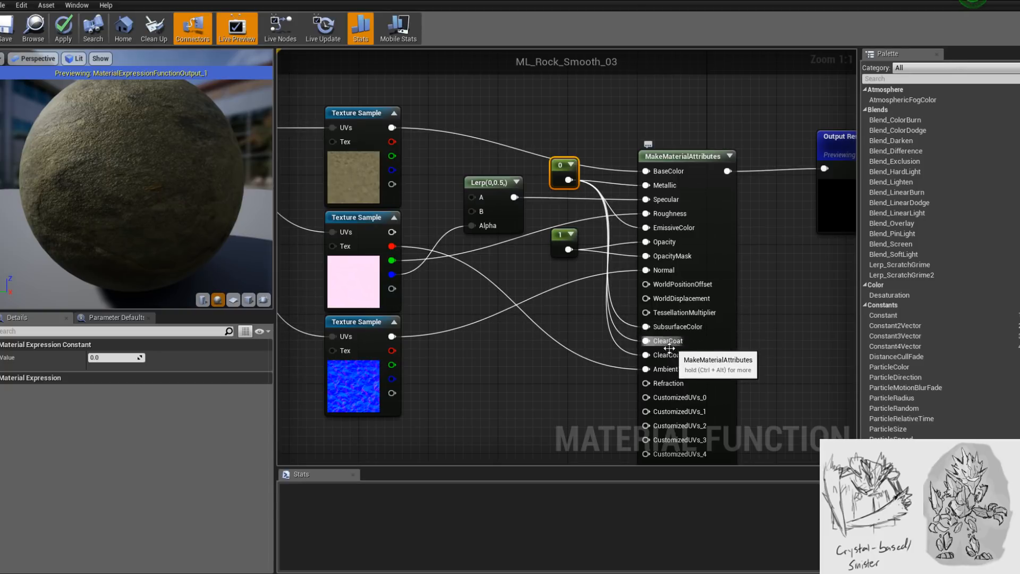
right_drag(569, 309, 610, 358)
click(597, 296)
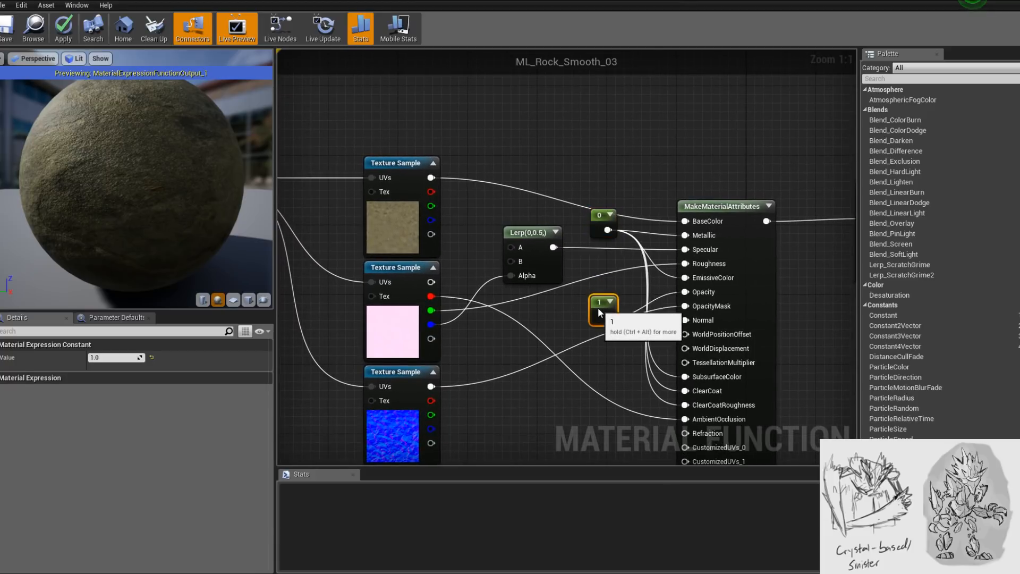
mouse_move(595, 297)
mouse_down()
mouse_move(618, 312)
mouse_move(609, 303)
mouse_up()
scroll(633, 302, down, 1)
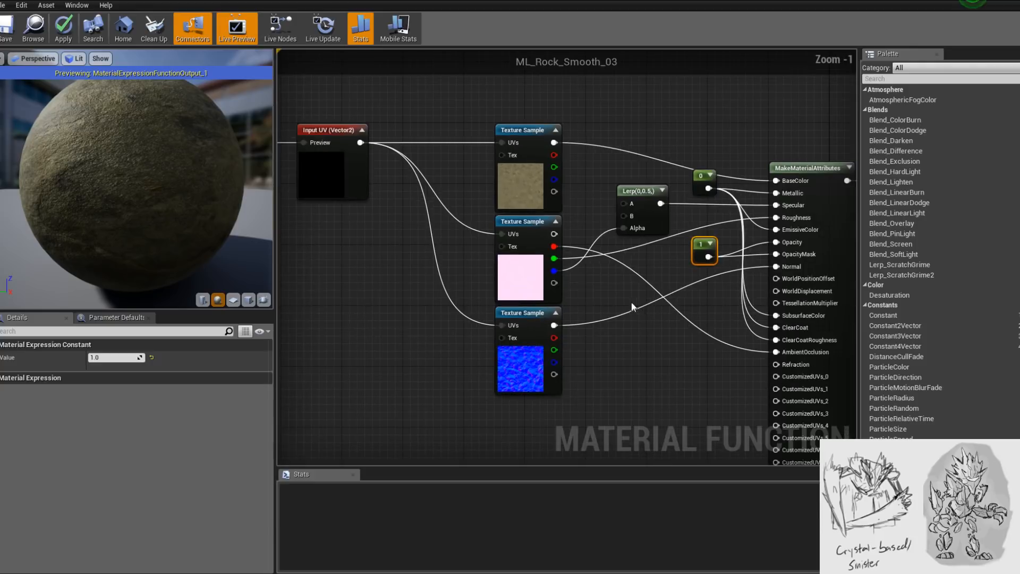
click(543, 275)
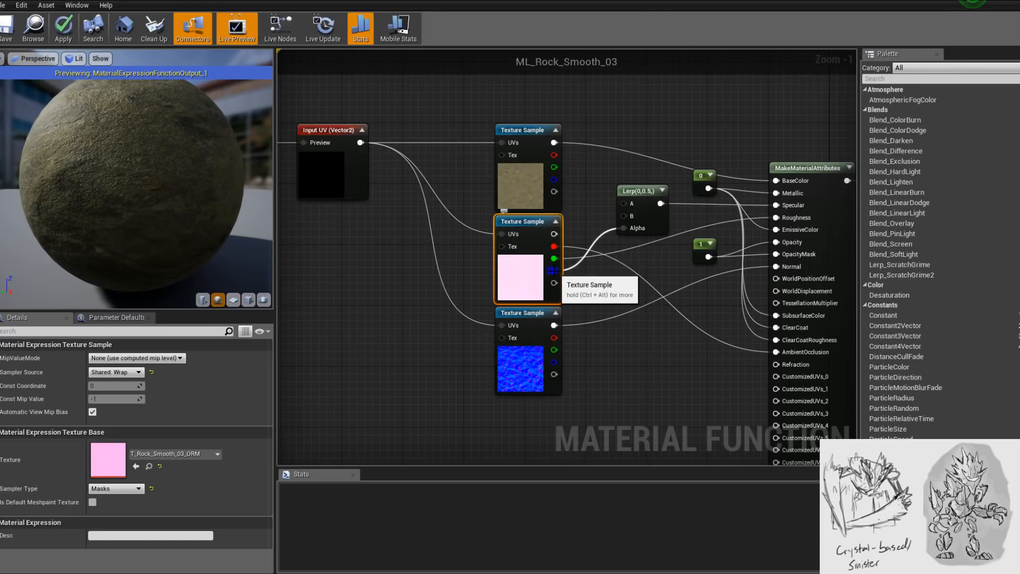
mouse_move(177, 165)
mouse_down()
mouse_move(266, 167)
mouse_move(170, 165)
mouse_up()
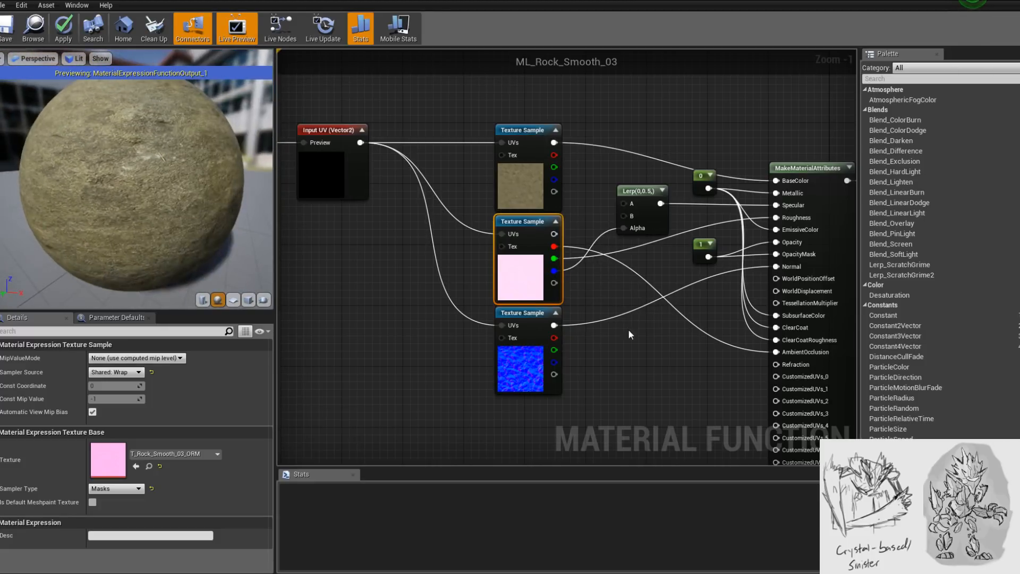
- Examine the full ML_Rock_Smooth_03 node network from the UV input through the texture samples to the output result
scroll(628, 327, down, 2)
mouse_move(519, 320)
right_down()
mouse_move(487, 339)
mouse_move(571, 352)
mouse_move(539, 321)
right_up()
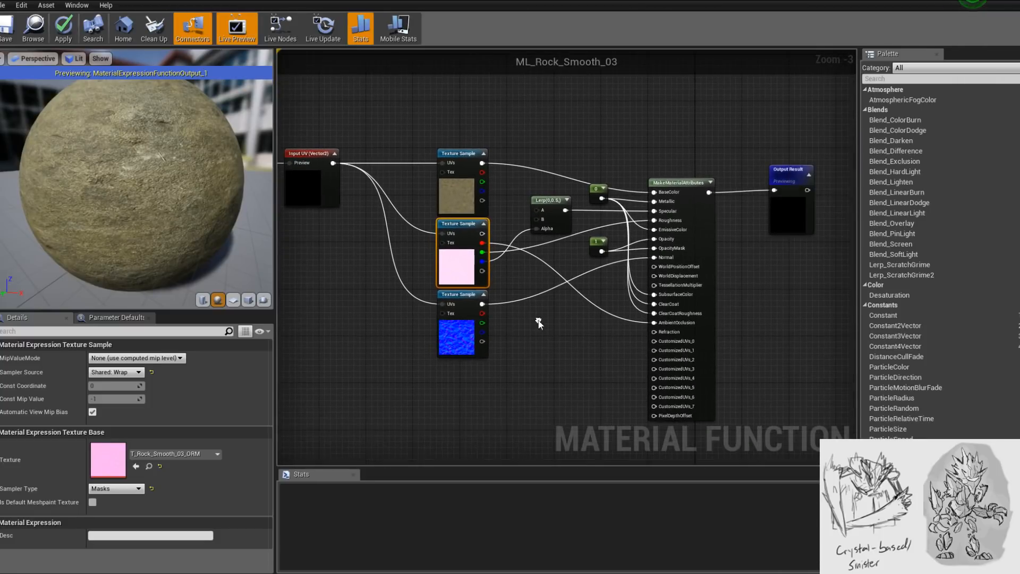
right_drag(472, 220, 538, 266)
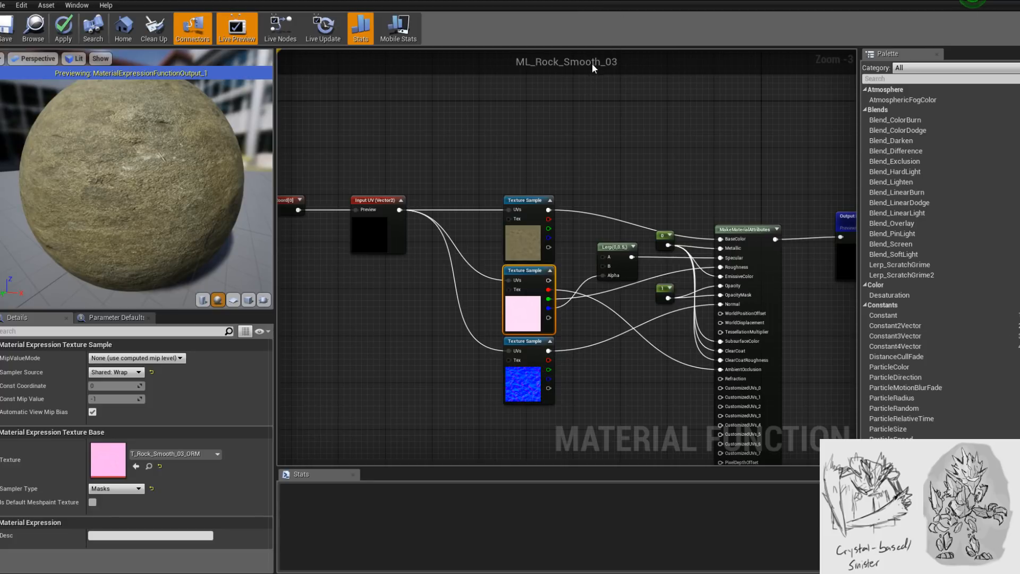
right_drag(616, 181, 639, 170)
scroll(565, 101, down, 1)
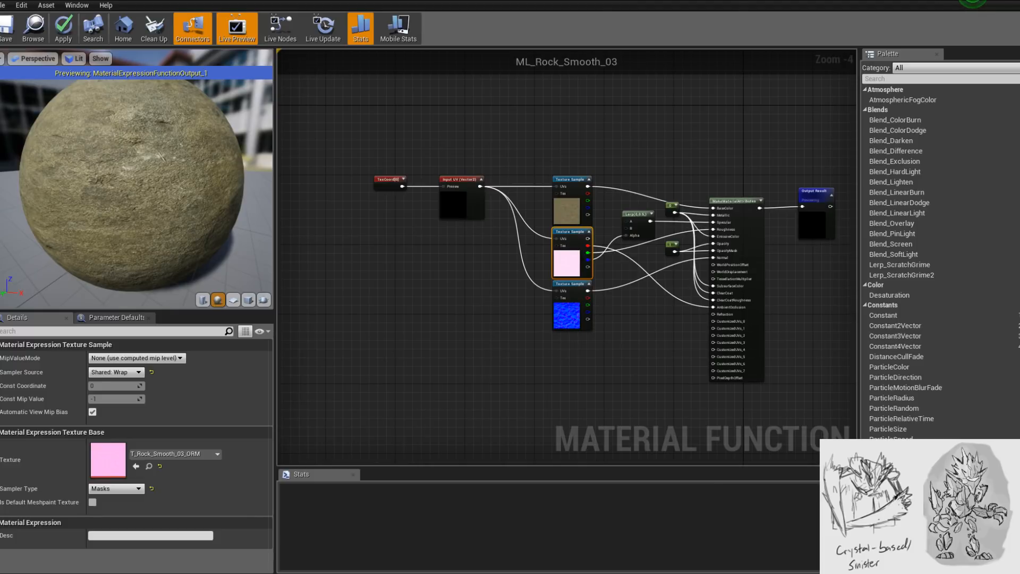
right_drag(545, 141, 501, 133)
drag(325, 105, 824, 403)
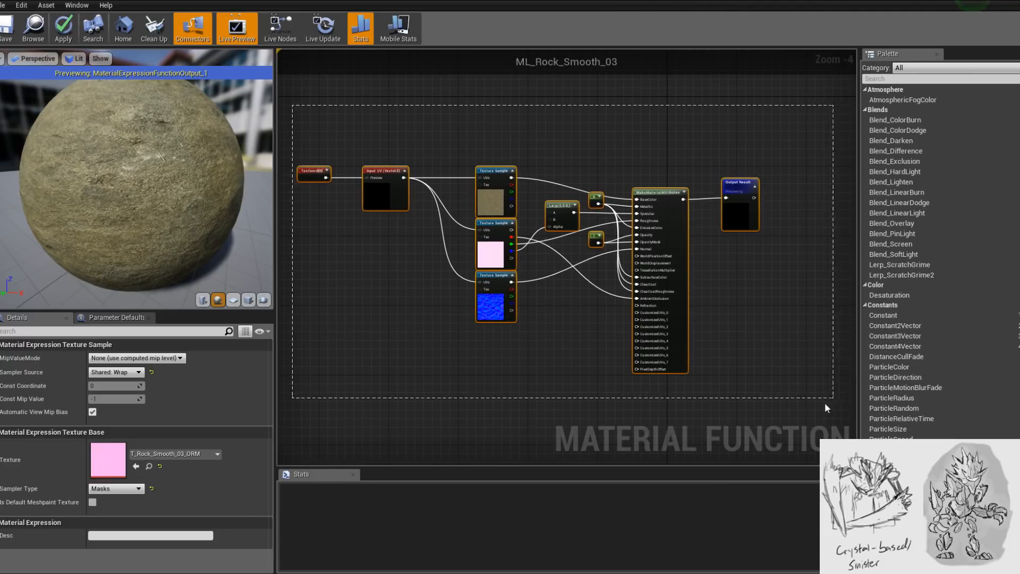
- Return to the M_Minion_Melee material graph and select the ML_Rock_Smooth_03 node
click(624, 2)
click(591, 323)
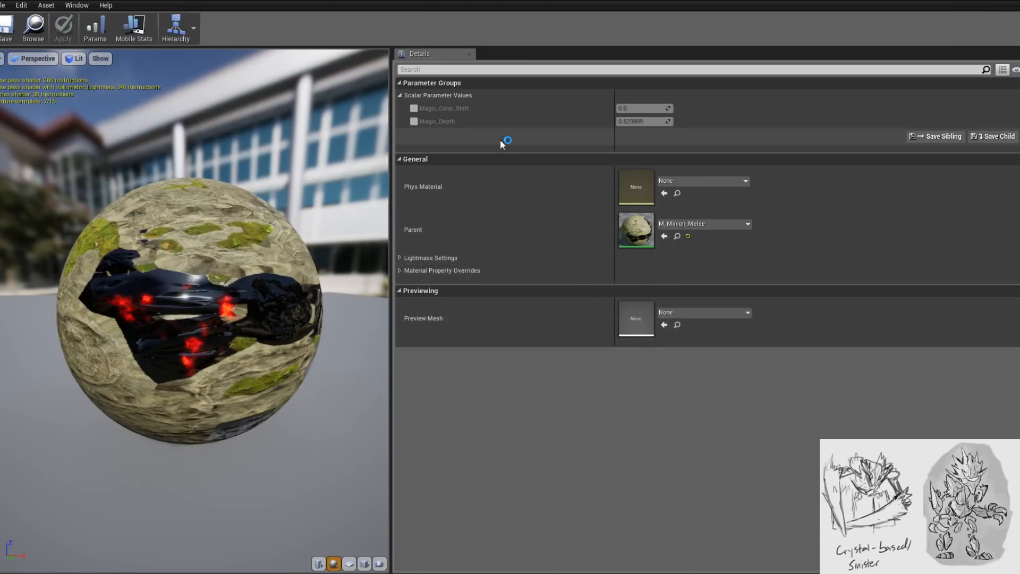
click(186, 1)
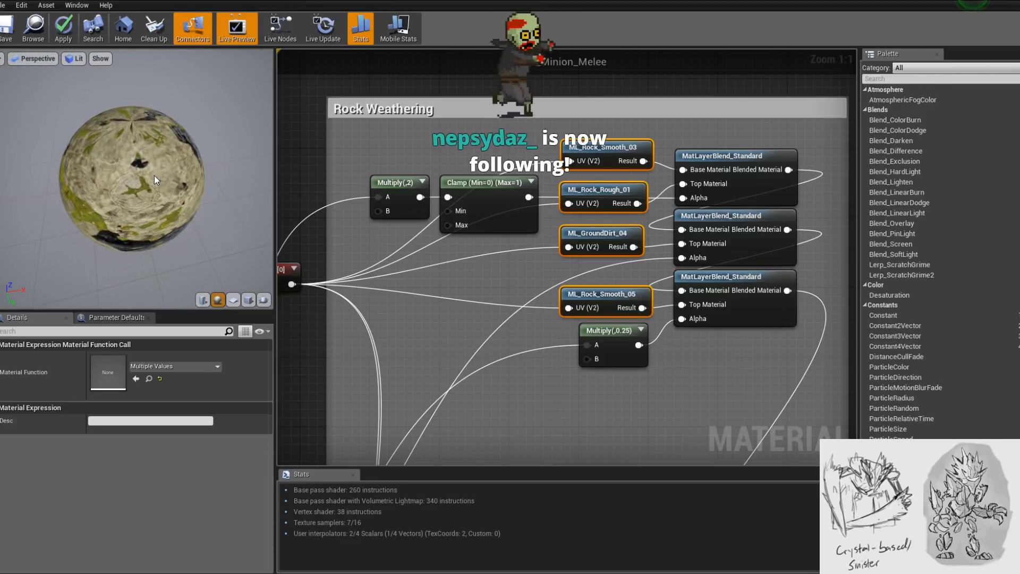
click(623, 167)
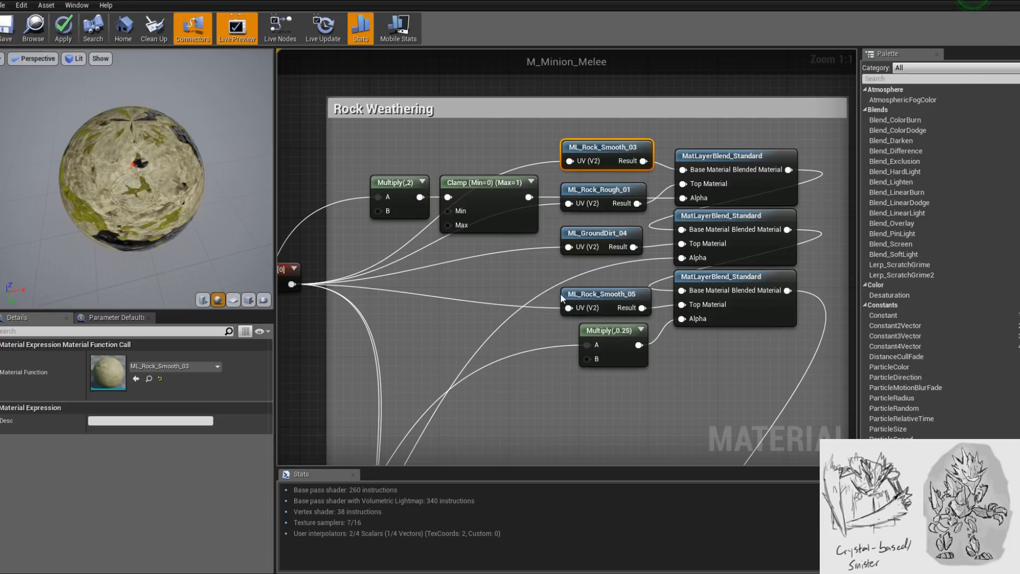
- Rename the Rock Weathering comment box to "Rock Layer"
scroll(577, 281, down, 4)
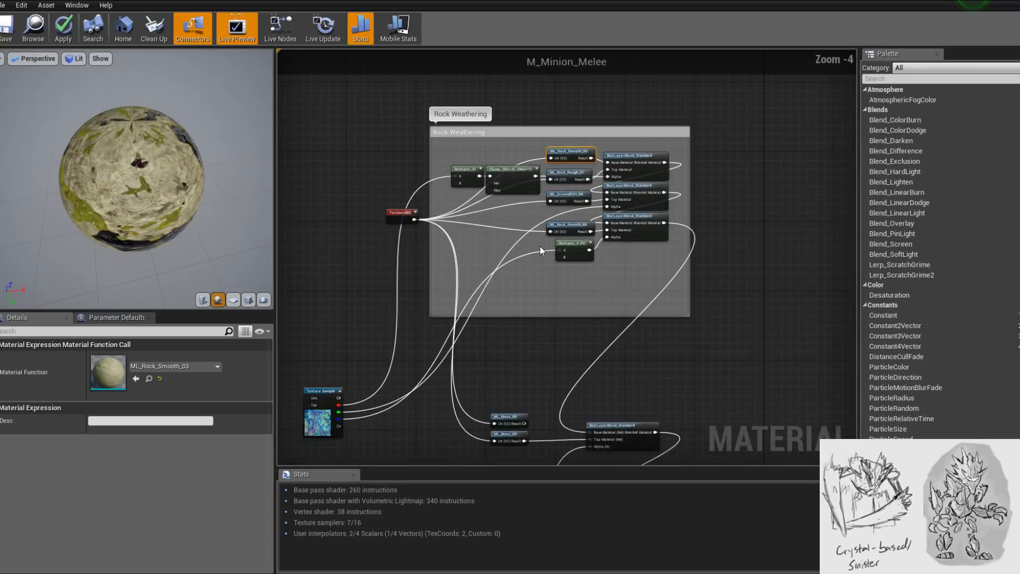
right_drag(530, 240, 527, 273)
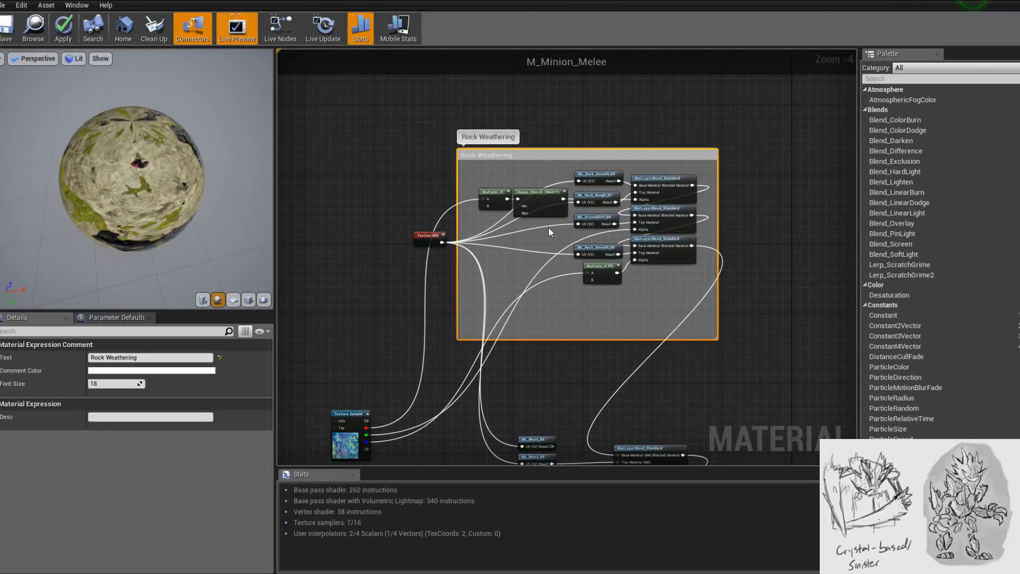
right_drag(548, 213, 539, 202)
double_click(109, 357)
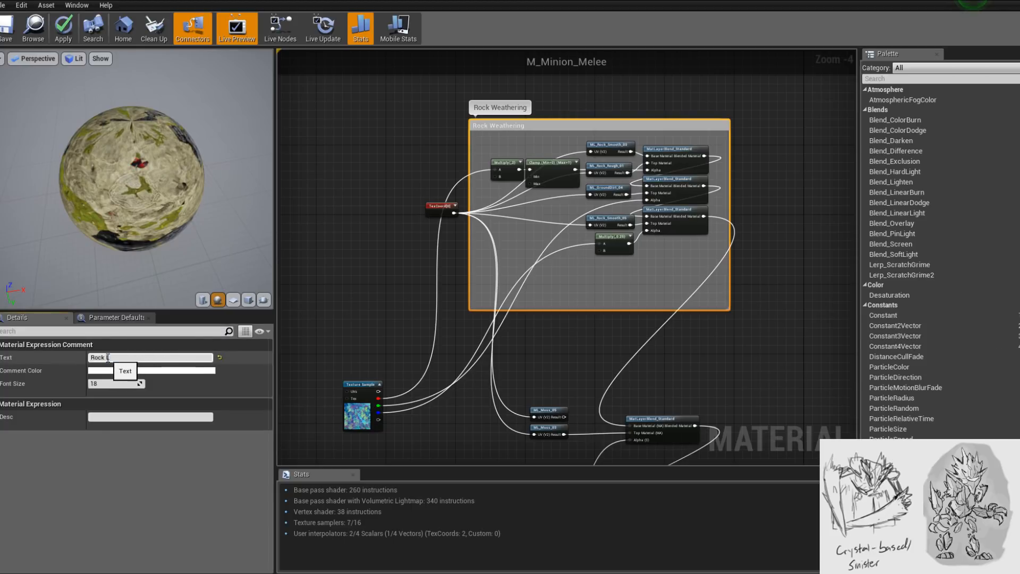
text(Layer)
key(Return)
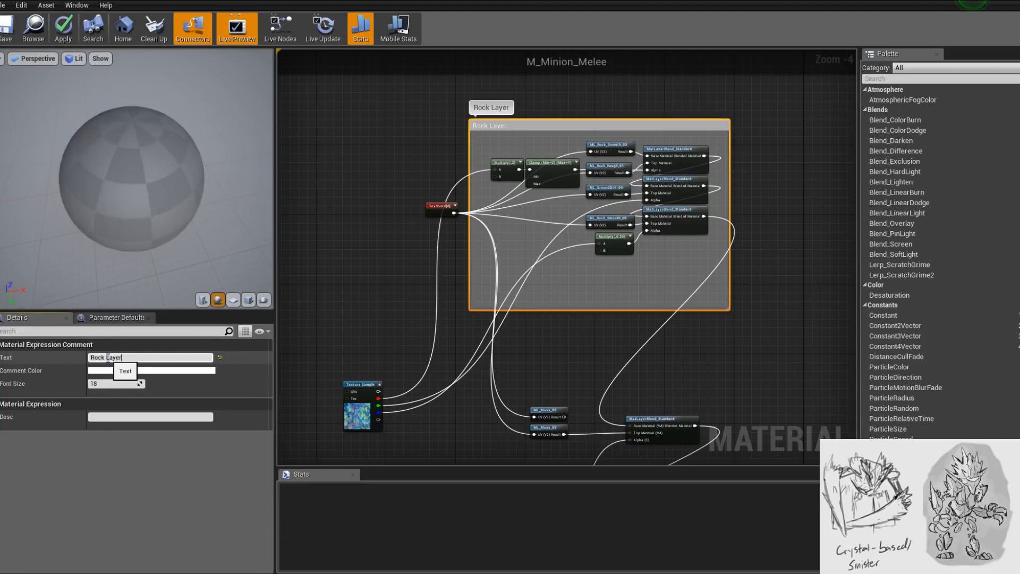
- Review the ML_Rock_Smooth_05, ML_Rock_Rough_01, ML_Rock_Smooth_03 and ML_GroundDirt_04 function nodes inside the Rock Layer box
scroll(598, 228, up, 4)
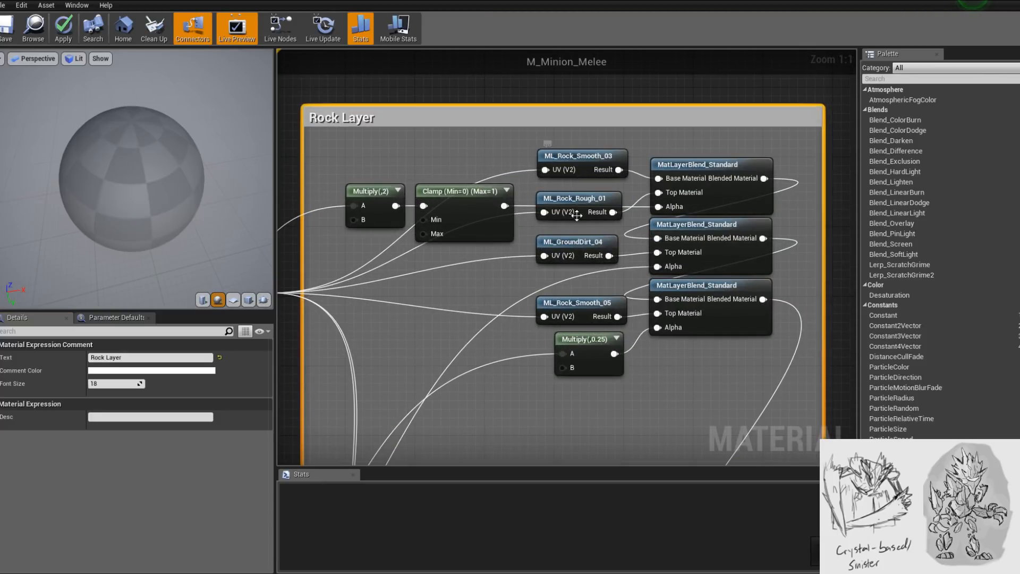
click(582, 304)
click(577, 198)
click(585, 159)
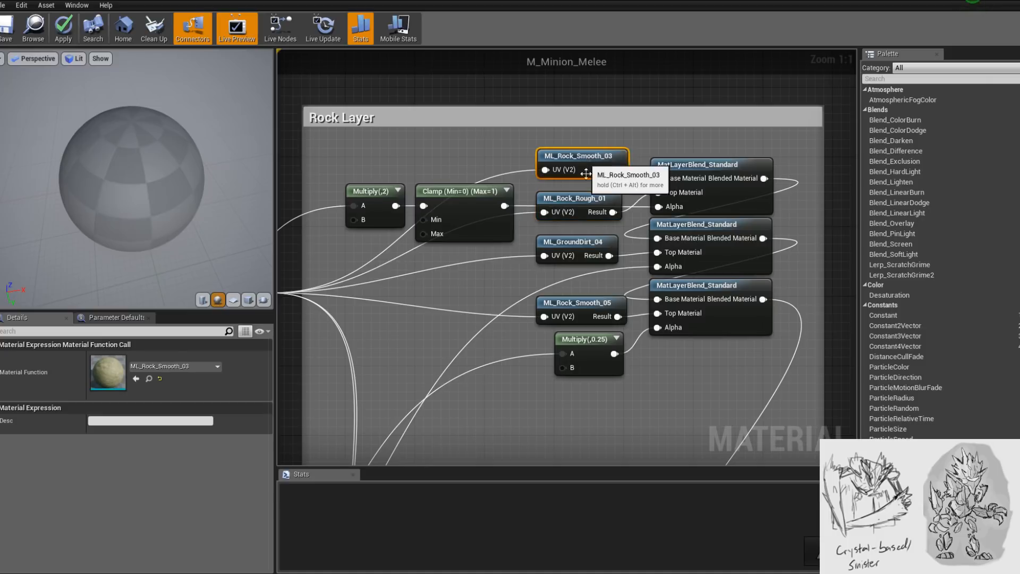
click(588, 242)
right_drag(590, 244, 595, 247)
scroll(595, 246, down, 3)
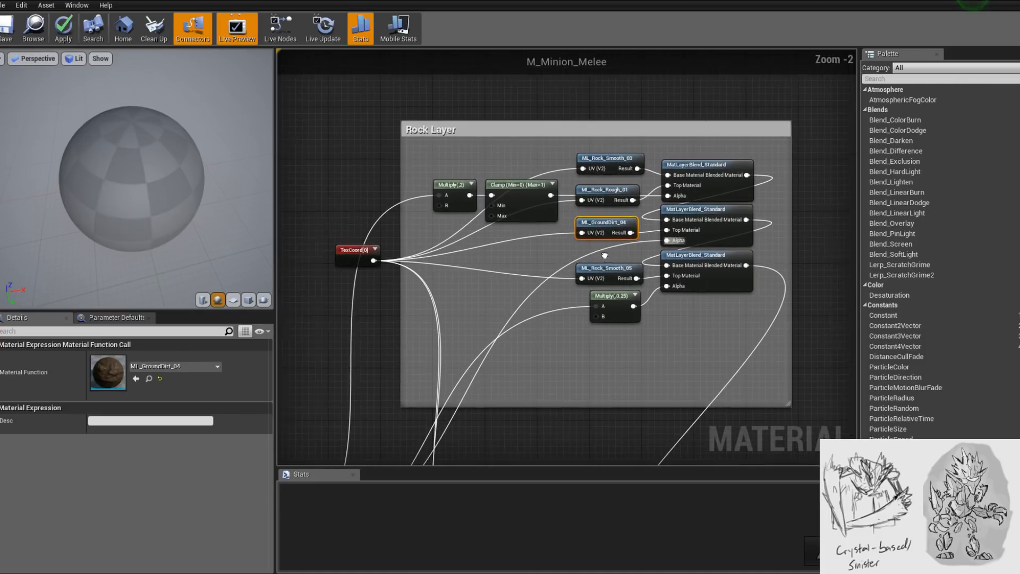
- Move the T_MeleeMinion_Weathering Texture Sample up beside the Rock Layer box and nudge ML_Rock_Smooth_03 closer to ML_Rock_Rough_01
drag(296, 436, 345, 295)
right_drag(473, 282, 442, 380)
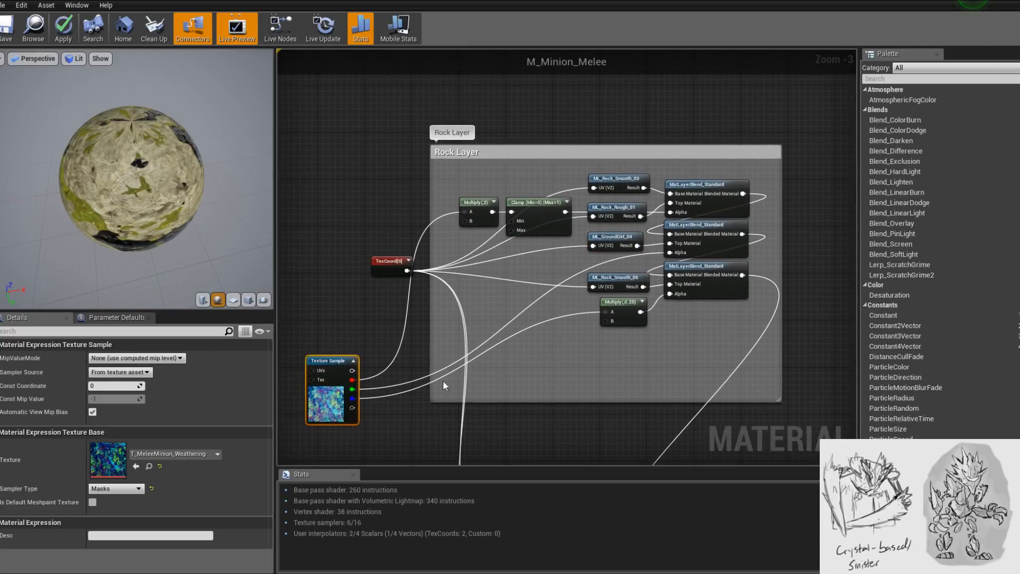
scroll(490, 321, up, 1)
right_drag(490, 321, 518, 301)
drag(657, 151, 657, 157)
- Open the T_MeleeMinion_Weathering texture and examine its mask channels
drag(365, 368, 446, 293)
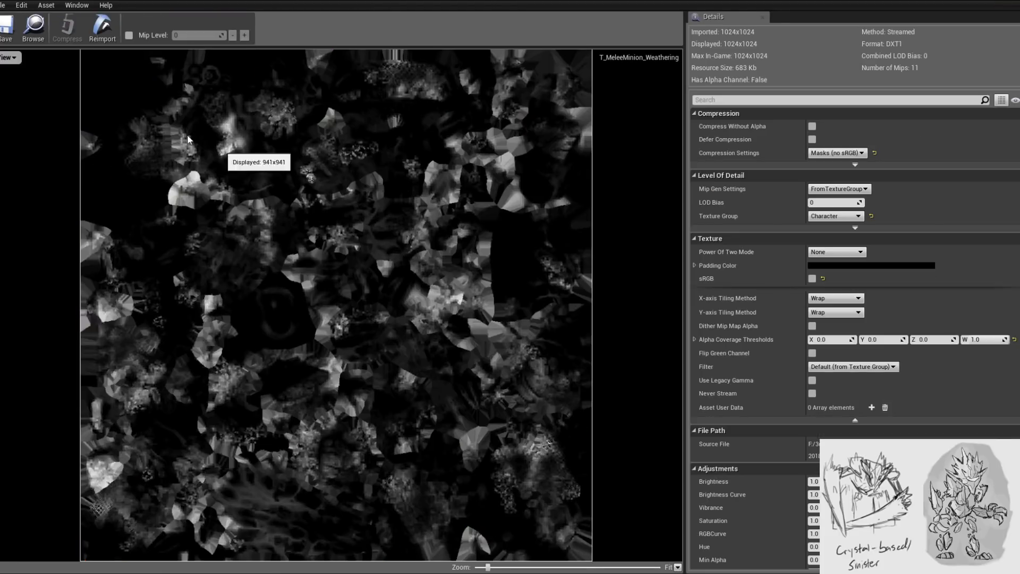
click(9, 58)
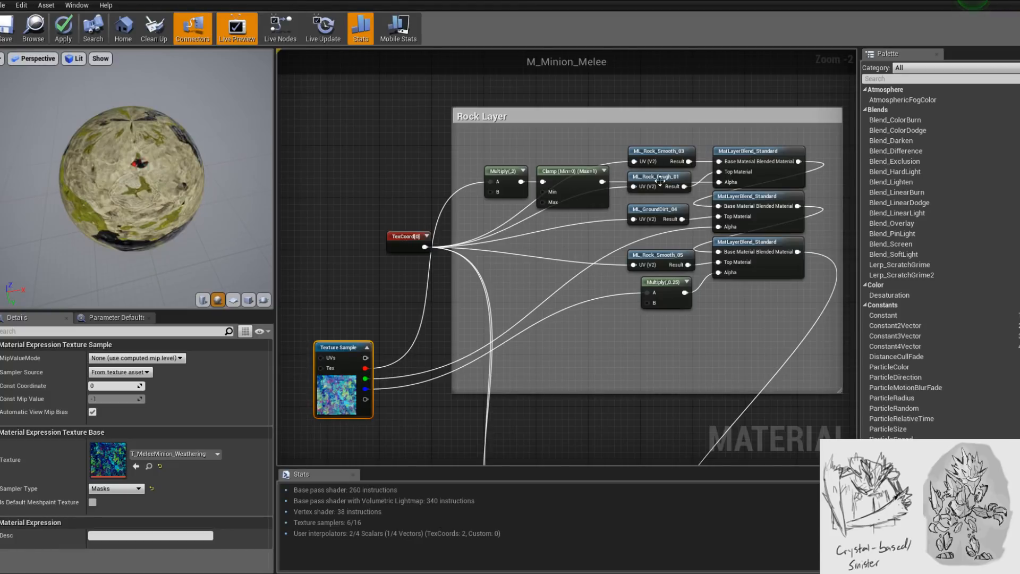
- Back in M_Minion_Melee, nudge the ML_Rock_Rough_01 and ML_Rock_Smooth_05 nodes to tidy the rock function stack
mouse_move(660, 181)
mouse_down()
mouse_move(667, 175)
mouse_move(660, 187)
mouse_up()
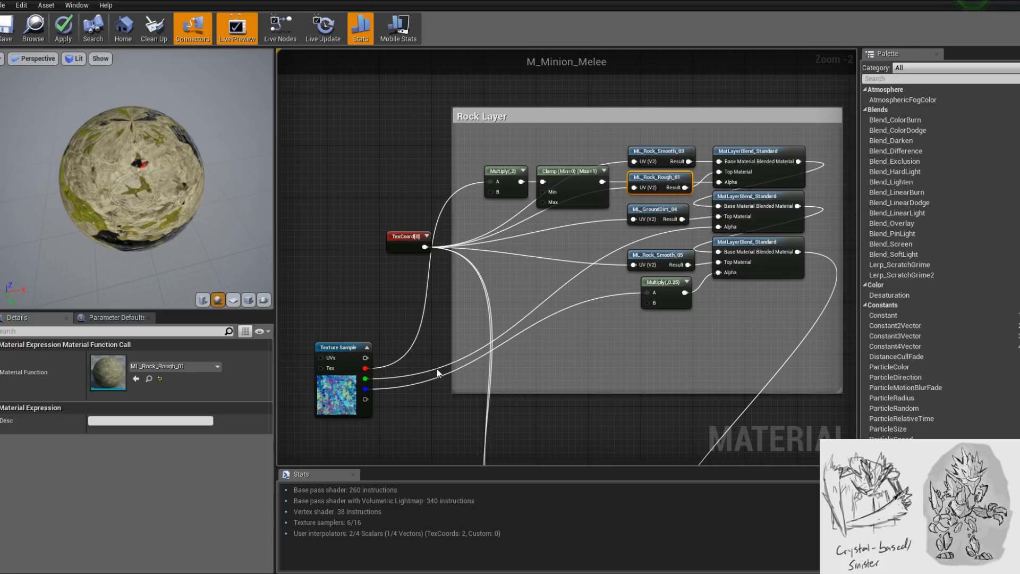
click(655, 214)
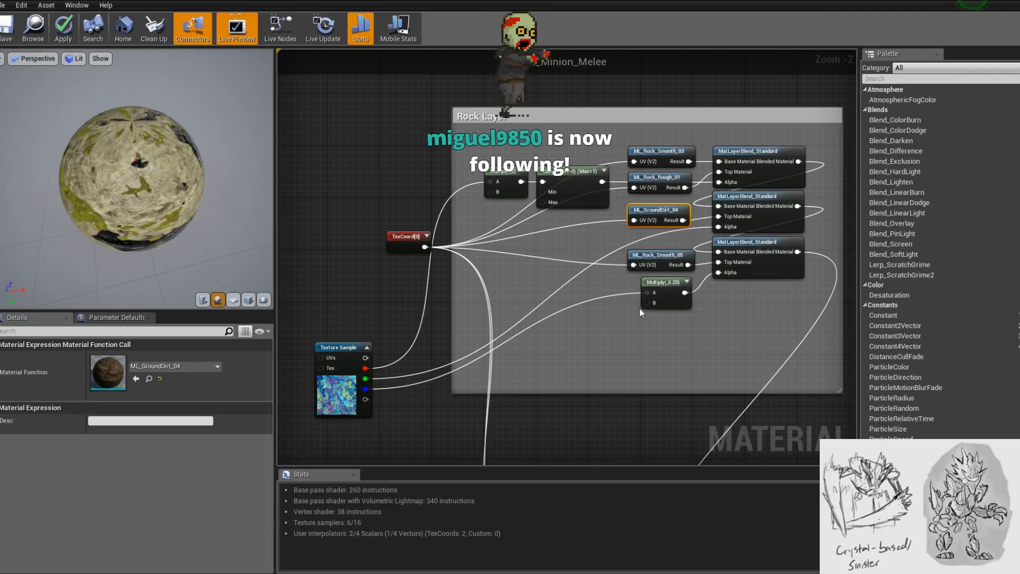
drag(659, 255, 659, 249)
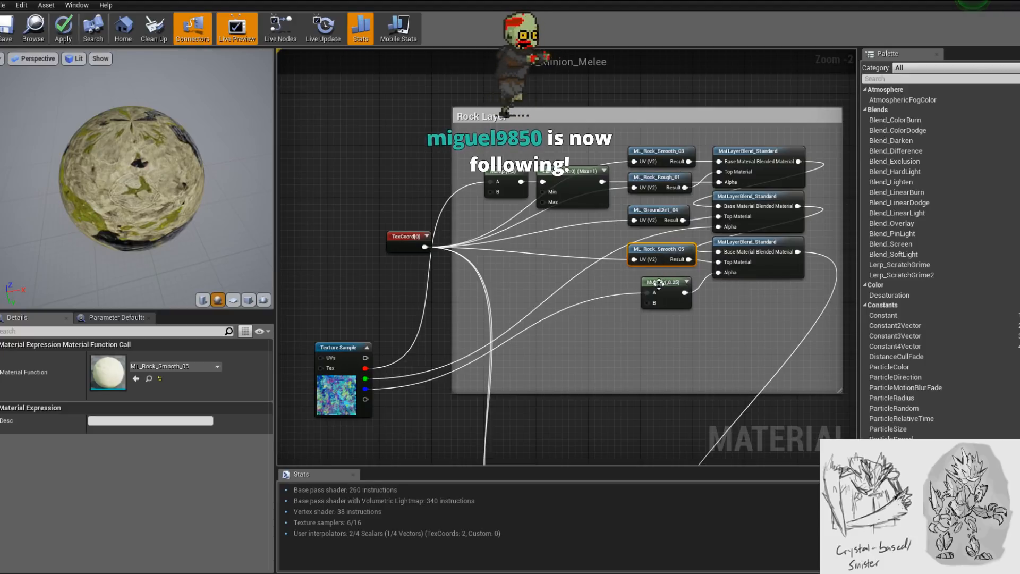
- Inspect the blended rock and moss surface up close from several angles on the preview sphere
drag(183, 181, 212, 181)
right_drag(183, 181, 183, 223)
mouse_move(152, 192)
mouse_down()
mouse_move(133, 170)
mouse_move(152, 191)
mouse_up()
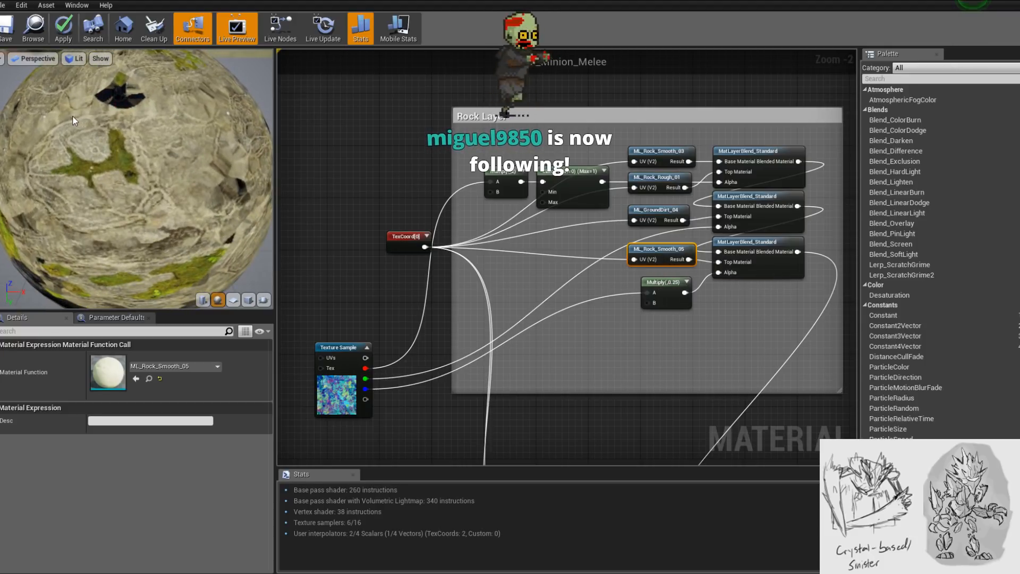
drag(73, 121, 161, 170)
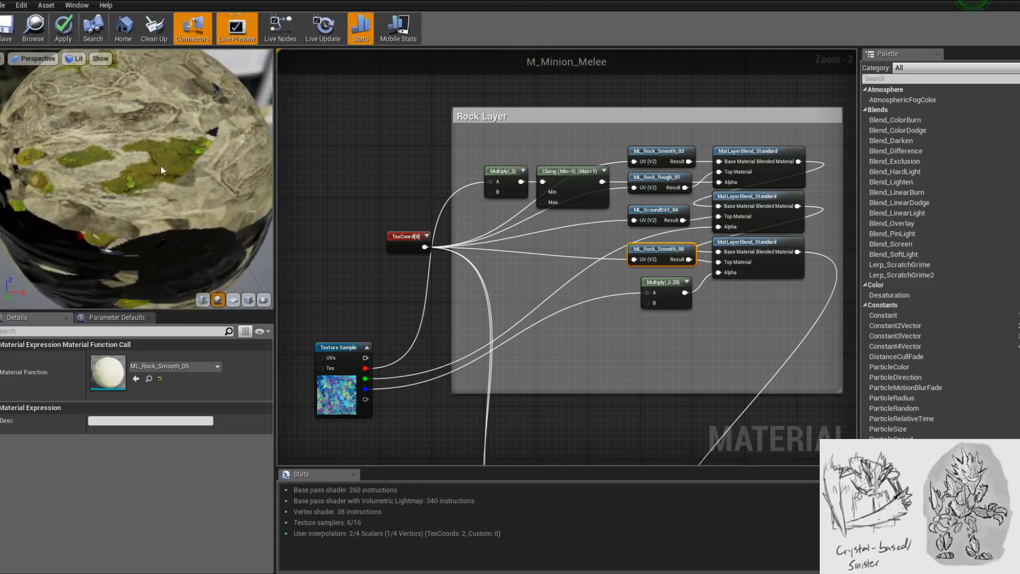
drag(131, 123, 188, 211)
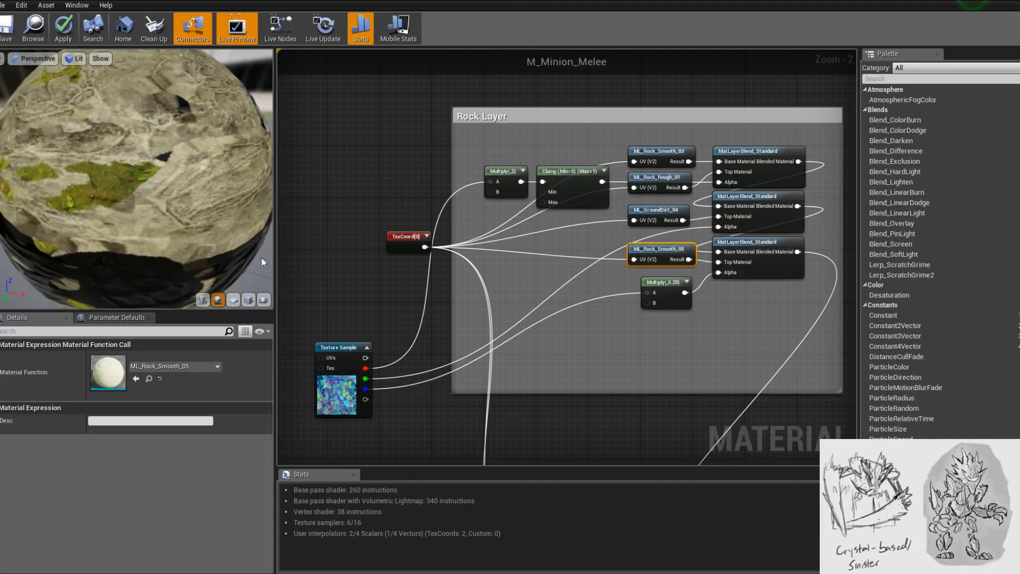
- Duplicate the MatLayerBlend_Standard node that blends in the moss, below the Rock Layer box
right_drag(539, 419, 519, 247)
right_drag(536, 330, 502, 212)
scroll(502, 211, down, 3)
right_drag(516, 123, 547, 237)
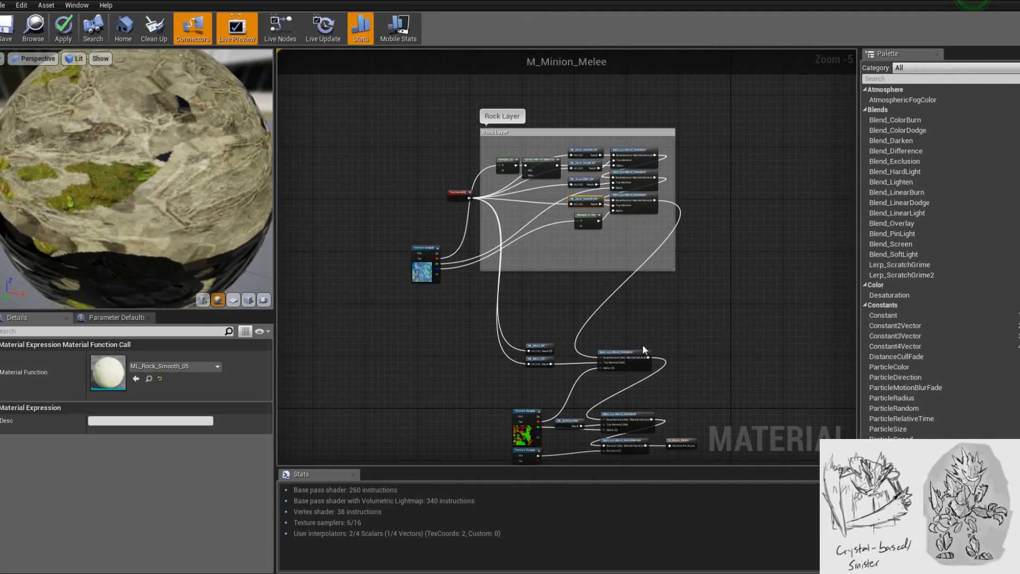
scroll(658, 325, up, 4)
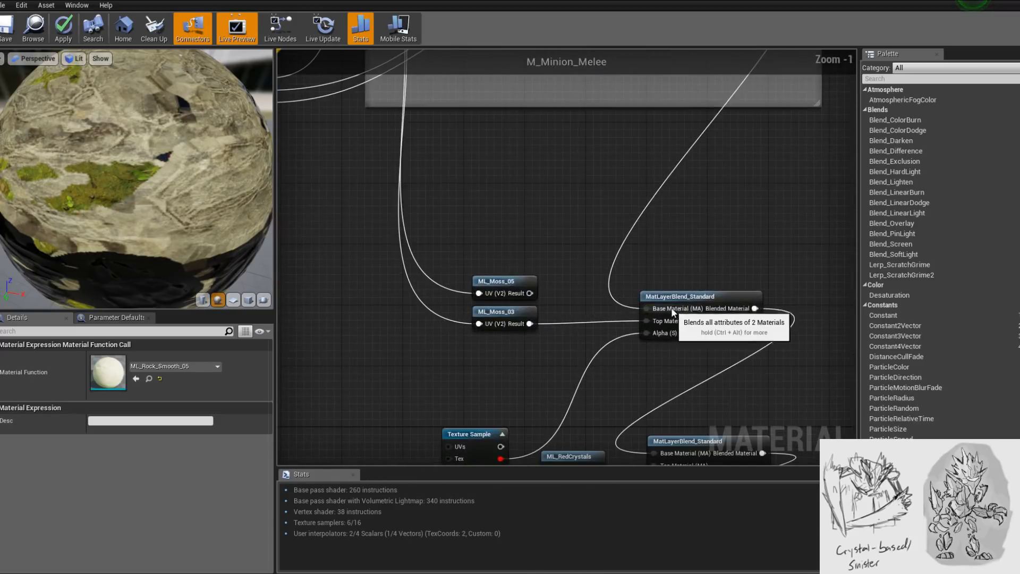
scroll(631, 298, down, 3)
scroll(660, 311, up, 2)
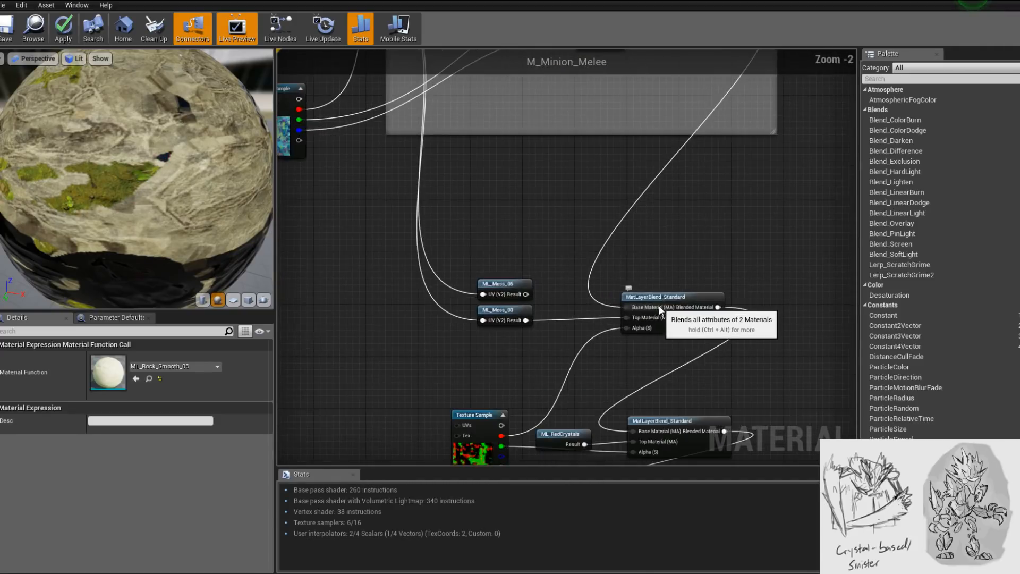
mouse_move(664, 298)
mouse_down()
mouse_move(657, 290)
mouse_move(668, 297)
mouse_up()
key(ctrl+w)
right_drag(645, 261, 665, 281)
right_drag(524, 282, 604, 311)
- Arrange ML_Moss_03 above ML_Moss_05 and connect them to the duplicated blend's Base Material and Top Material inputs
drag(582, 294, 607, 361)
drag(605, 356, 710, 283)
drag(613, 282, 710, 293)
mouse_move(587, 272)
mouse_down()
mouse_move(589, 320)
mouse_move(591, 265)
mouse_up()
click(575, 346)
ctrl+click(590, 292)
right_drag(636, 345, 585, 345)
click(675, 272)
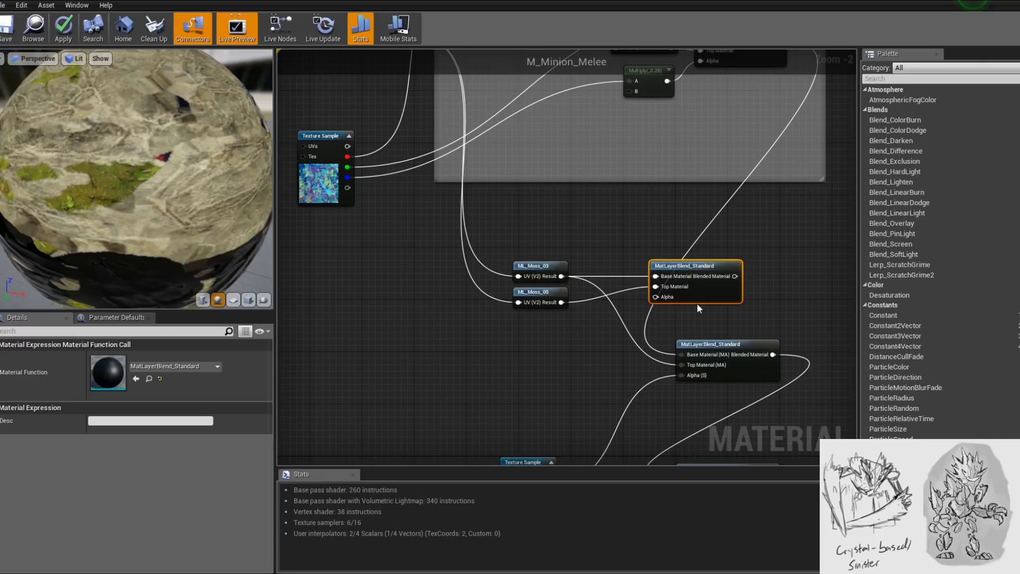
- Connect the weathering texture's red channel to the new moss blend's Alpha and move the TexCoord node above that Texture Sample
right_drag(550, 322, 584, 320)
scroll(584, 323, down, 2)
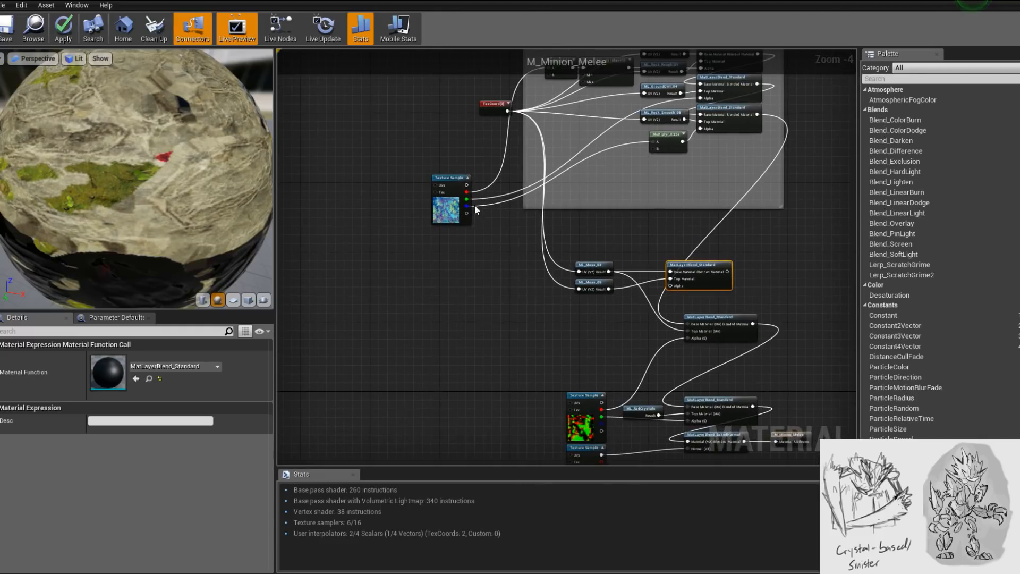
drag(467, 199, 674, 285)
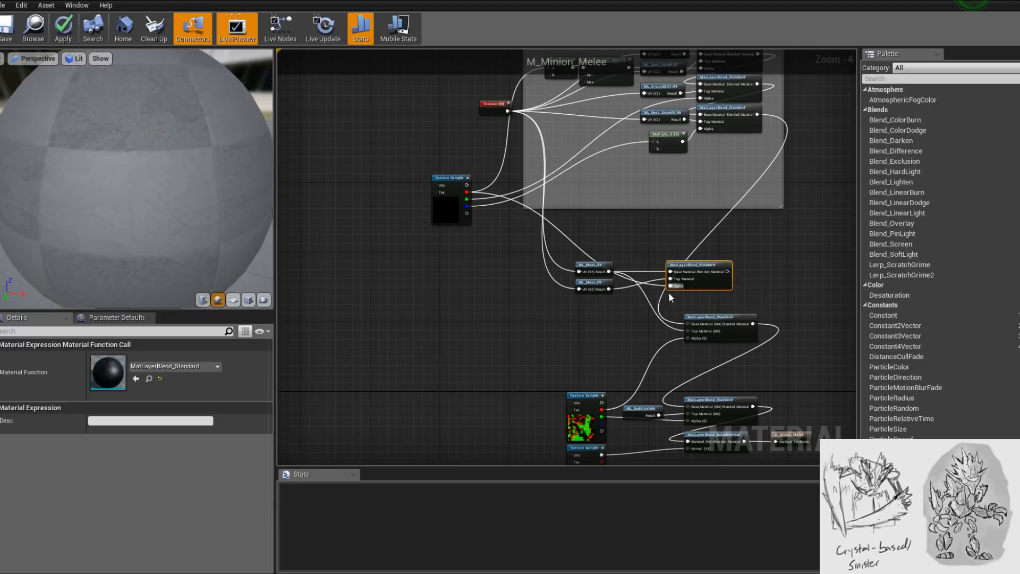
scroll(575, 316, down, 1)
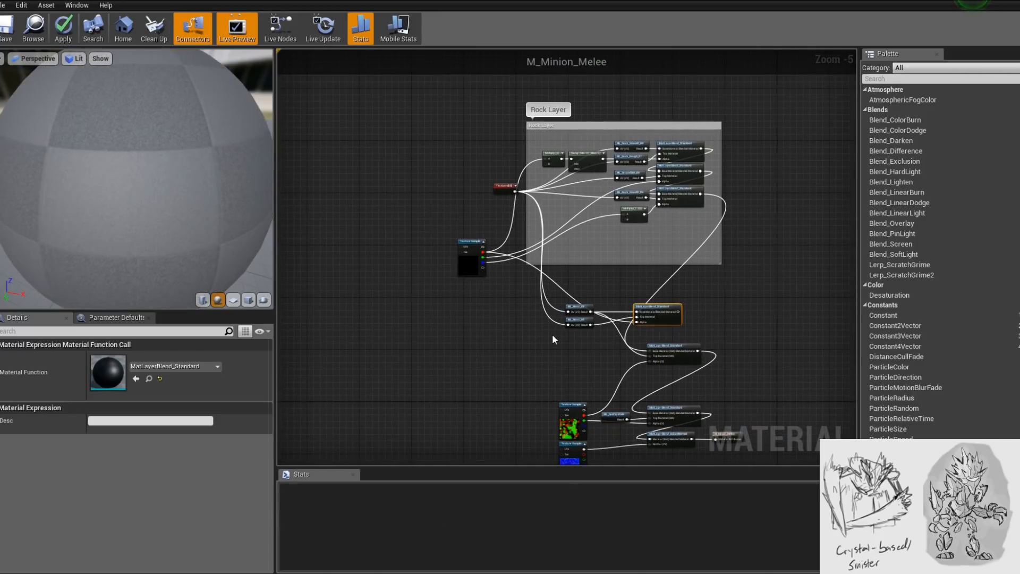
drag(497, 187, 463, 201)
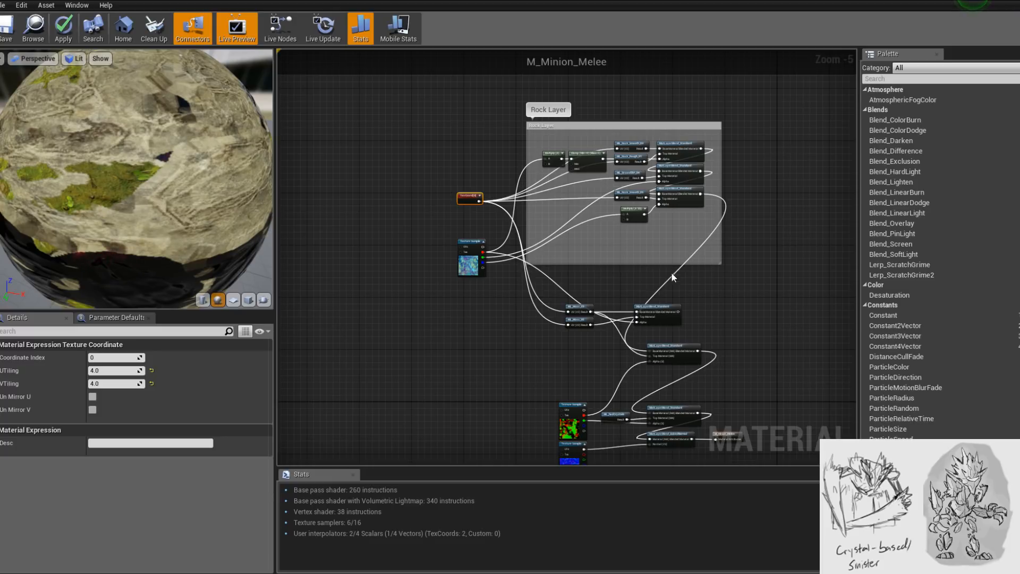
- Duplicate the moss MatLayerBlend_Standard node and place the copy directly beneath it
scroll(591, 276, up, 2)
drag(557, 293, 718, 302)
mouse_move(702, 355)
right_down()
mouse_move(706, 334)
mouse_move(687, 352)
right_up()
scroll(705, 333, down, 1)
scroll(696, 330, up, 3)
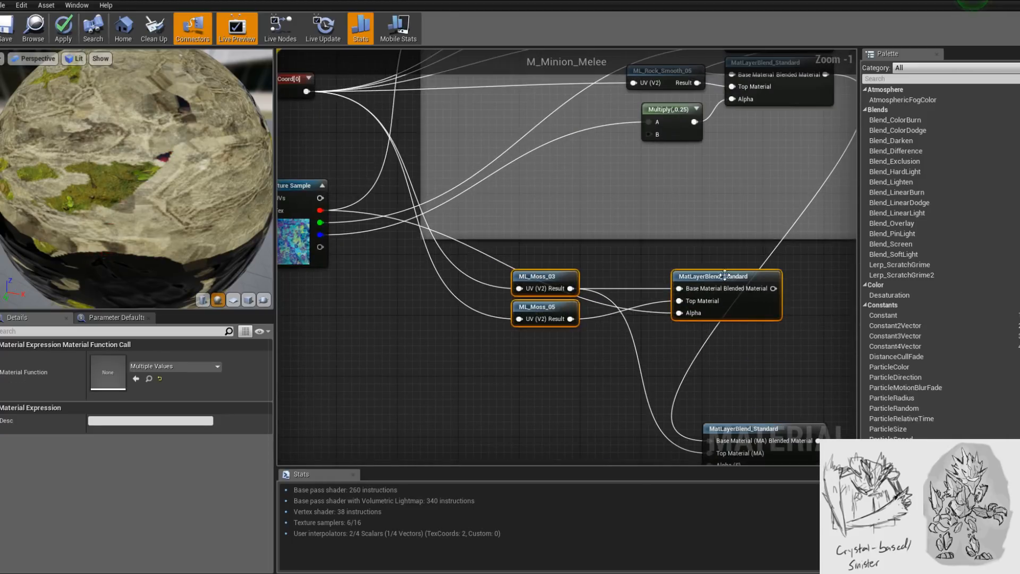
click(725, 274)
key(ctrl+w)
drag(749, 362, 719, 334)
- Group the two moss functions and their two blend nodes in a comment box titled "Moss Layer"
scroll(468, 372, down, 2)
drag(455, 273, 732, 376)
text(cM)
text(oss Layer)
key(Return)
- Enlarge the Moss Layer comment box and align it beneath the Rock Layer box
scroll(739, 301, down, 1)
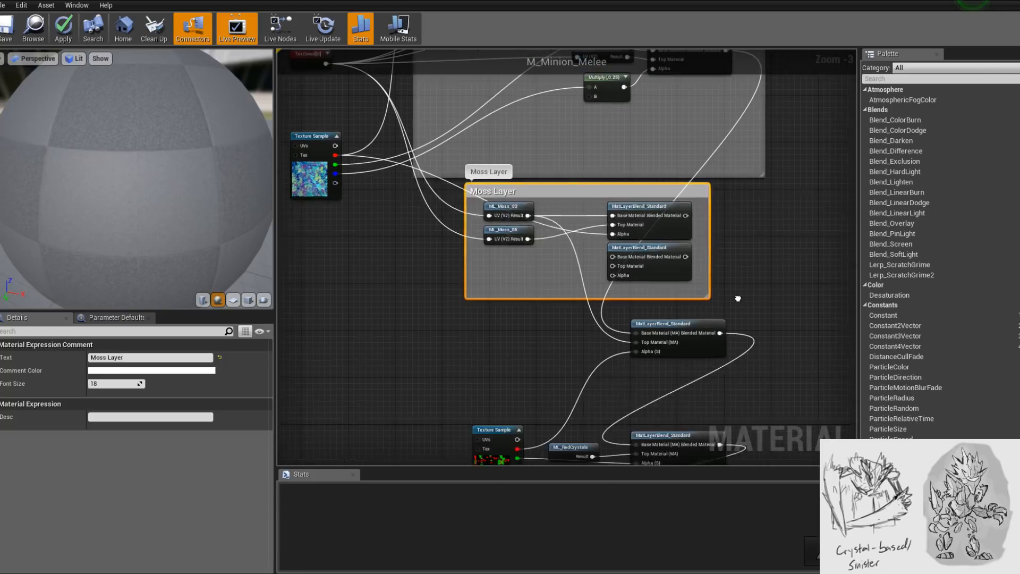
drag(715, 296, 757, 310)
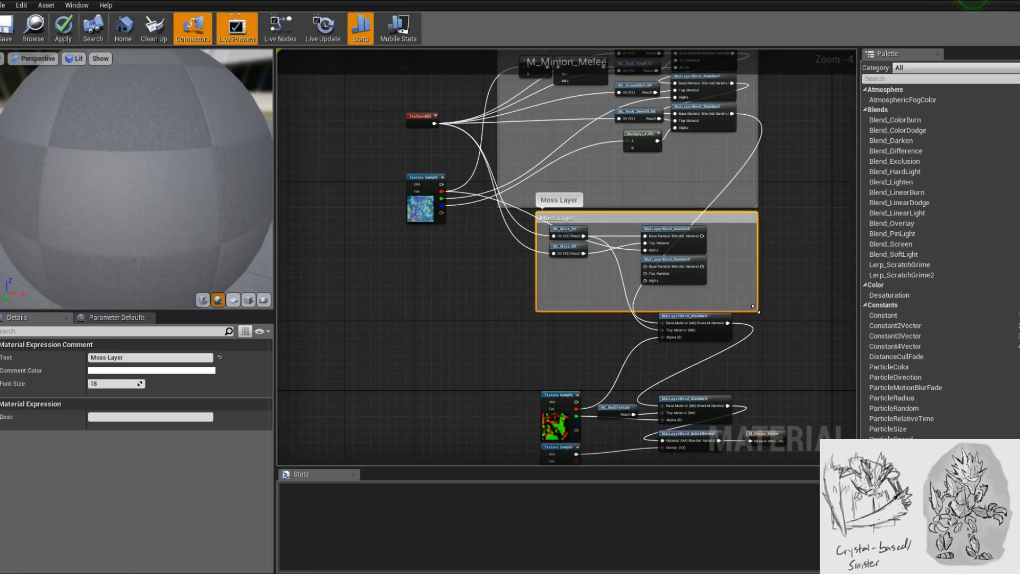
drag(619, 223, 598, 219)
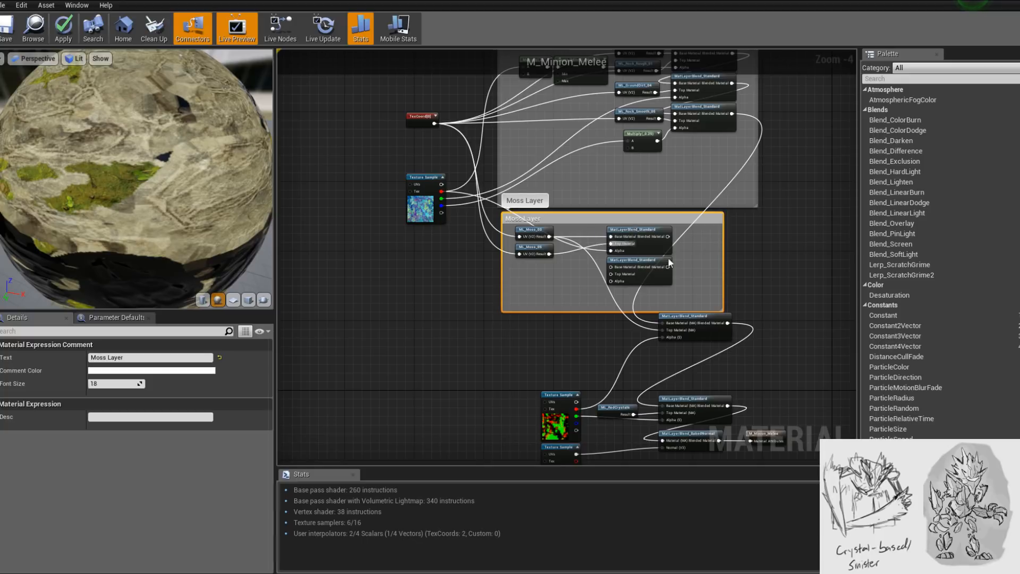
- Review how the Rock Layer and Moss Layer groups connect to the downstream blend nodes
scroll(616, 243, down, 1)
scroll(651, 234, up, 2)
scroll(652, 232, up, 1)
right_drag(725, 322, 726, 285)
scroll(726, 284, down, 1)
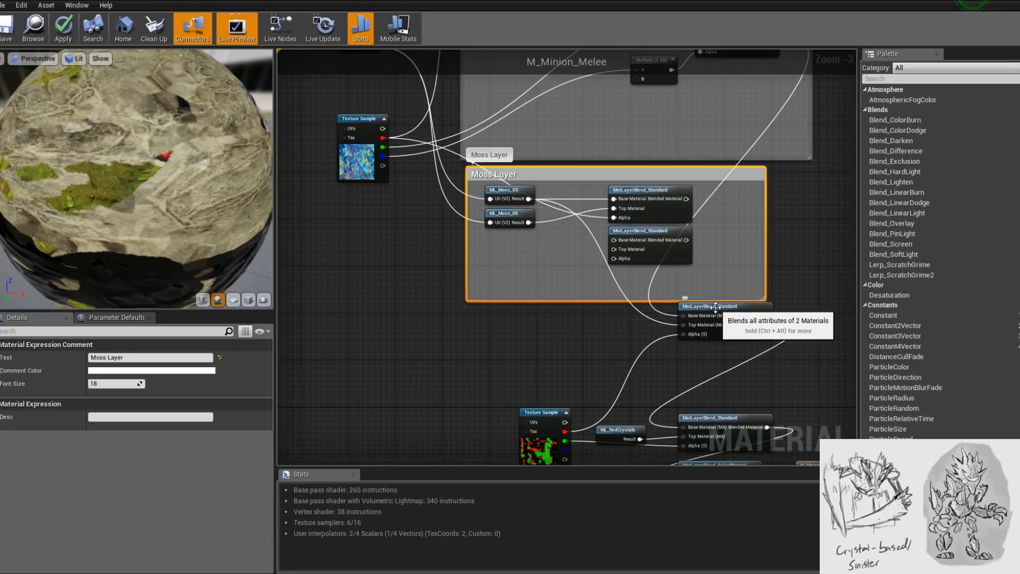
scroll(563, 358, down, 2)
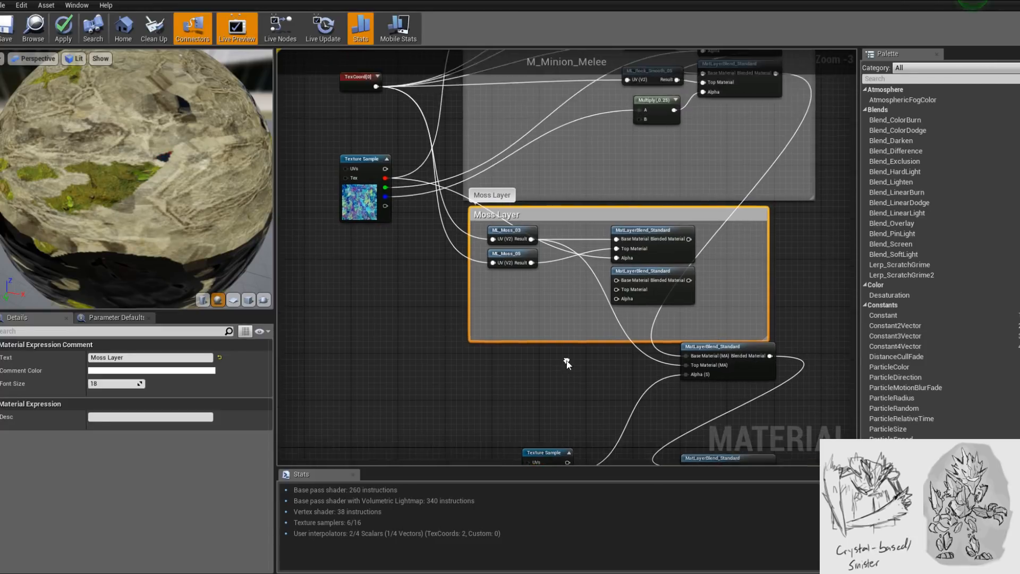
scroll(607, 247, up, 5)
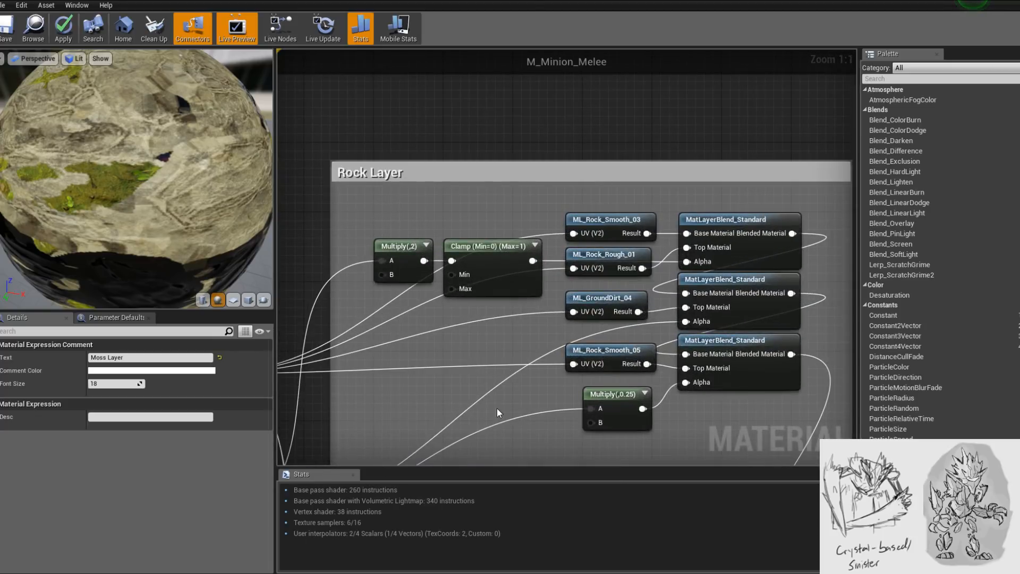
scroll(580, 332, down, 2)
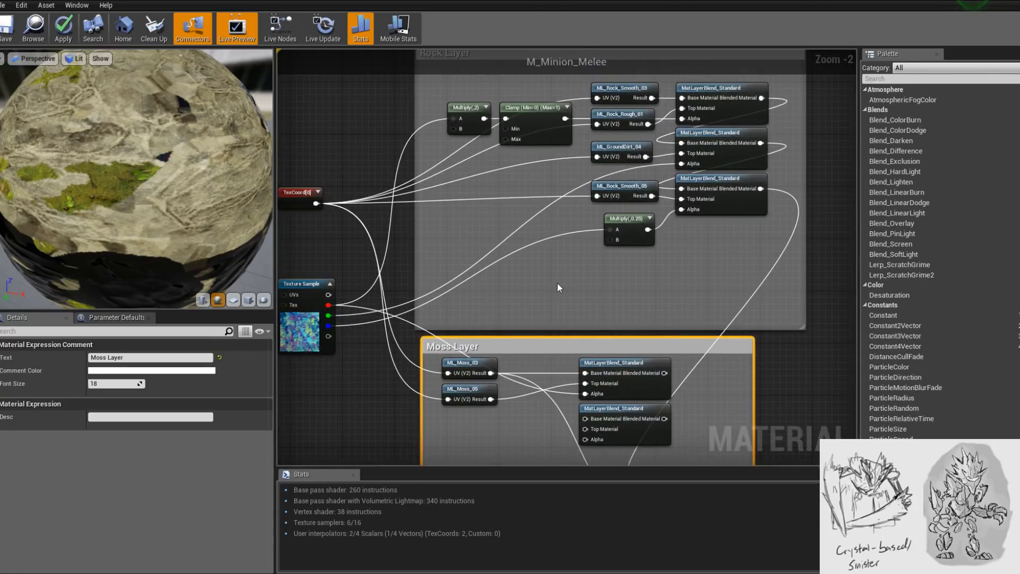
scroll(609, 307, down, 2)
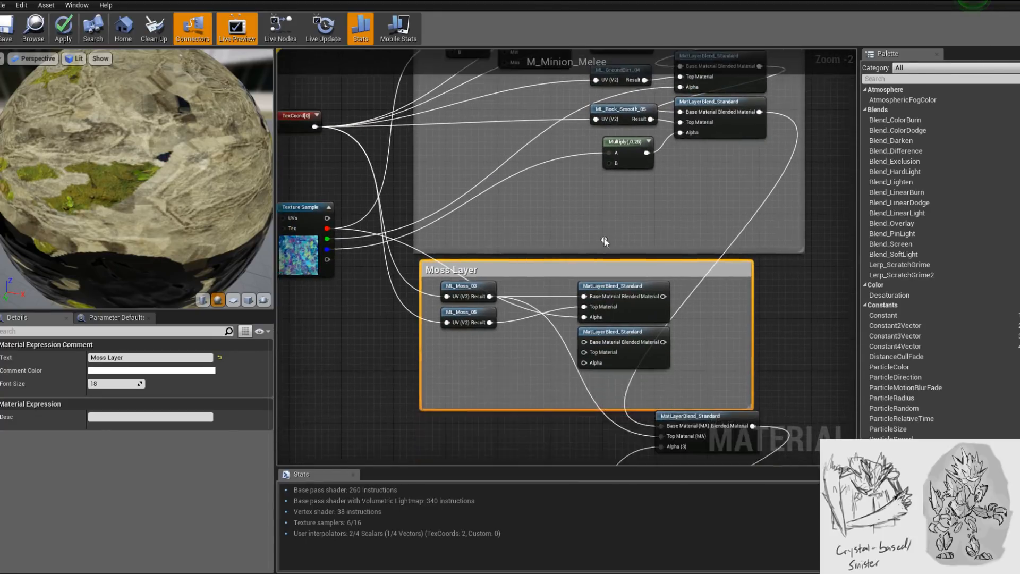
right_drag(707, 213, 703, 242)
right_drag(633, 253, 655, 211)
scroll(655, 212, down, 2)
scroll(655, 212, up, 2)
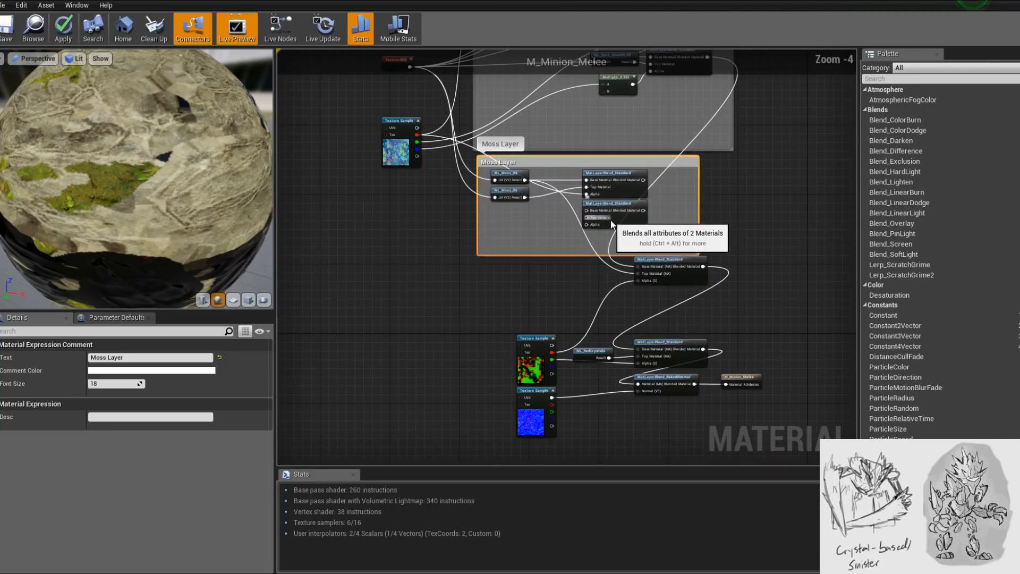
- Examine the moss, rock and crystal areas on the material preview sphere alongside the lower part of the node graph
right_drag(700, 172, 684, 319)
drag(139, 154, 224, 143)
right_drag(292, 310, 311, 170)
right_drag(561, 410, 560, 359)
drag(150, 171, 125, 167)
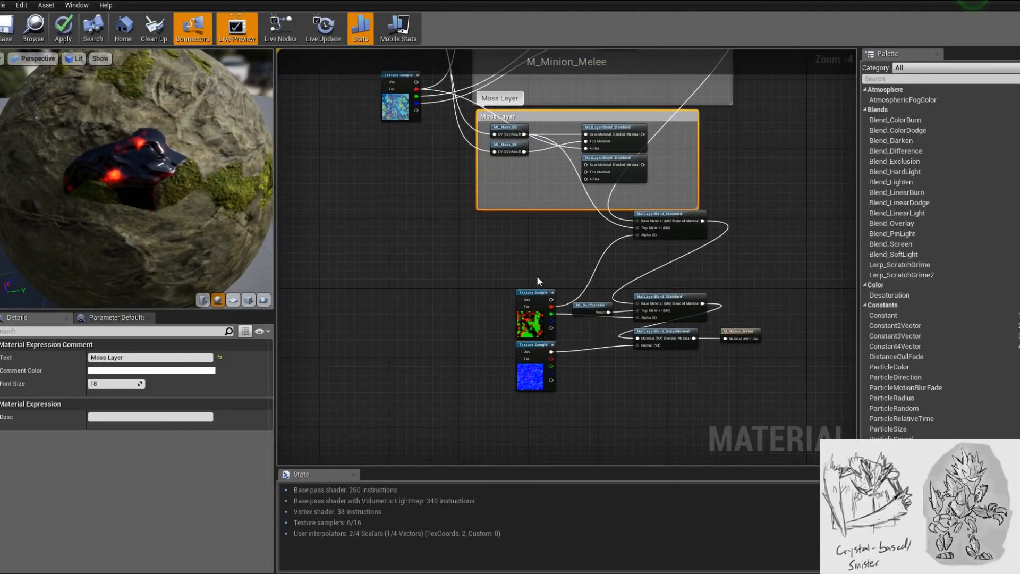
right_drag(710, 264, 696, 323)
scroll(653, 303, up, 2)
right_drag(625, 313, 658, 376)
scroll(658, 377, up, 1)
scroll(639, 352, down, 2)
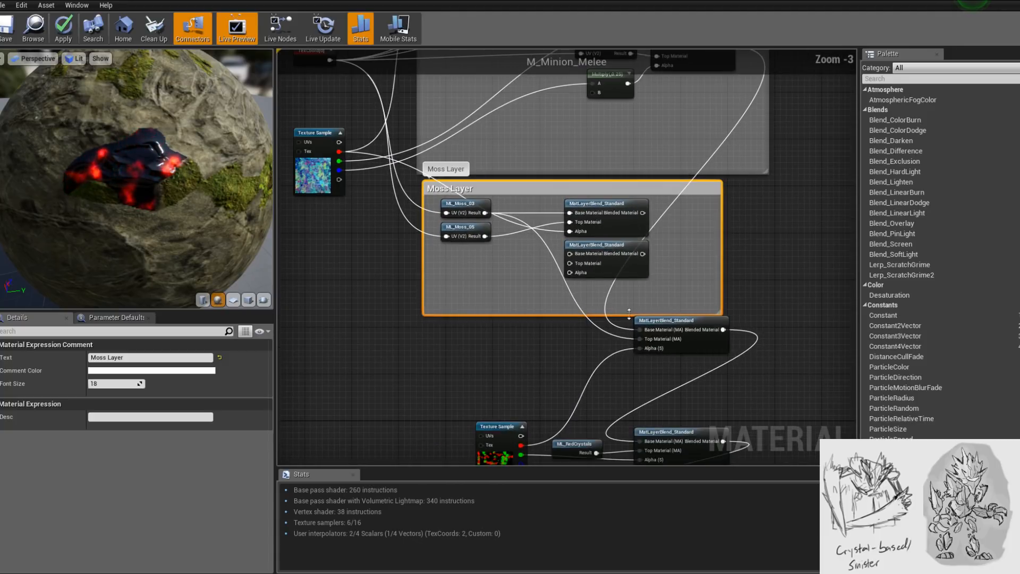
- Place the rock-moss blend beside the Moss Layer box, connect the moss blend to its Top Material, and reposition the downstream crystal and normal nodes
right_drag(653, 228, 639, 272)
drag(626, 258, 825, 240)
right_drag(779, 305, 637, 268)
scroll(610, 305, down, 1)
scroll(610, 306, down, 1)
scroll(637, 269, down, 1)
drag(675, 415, 650, 316)
right_drag(641, 287, 637, 333)
scroll(587, 303, up, 1)
scroll(638, 333, up, 2)
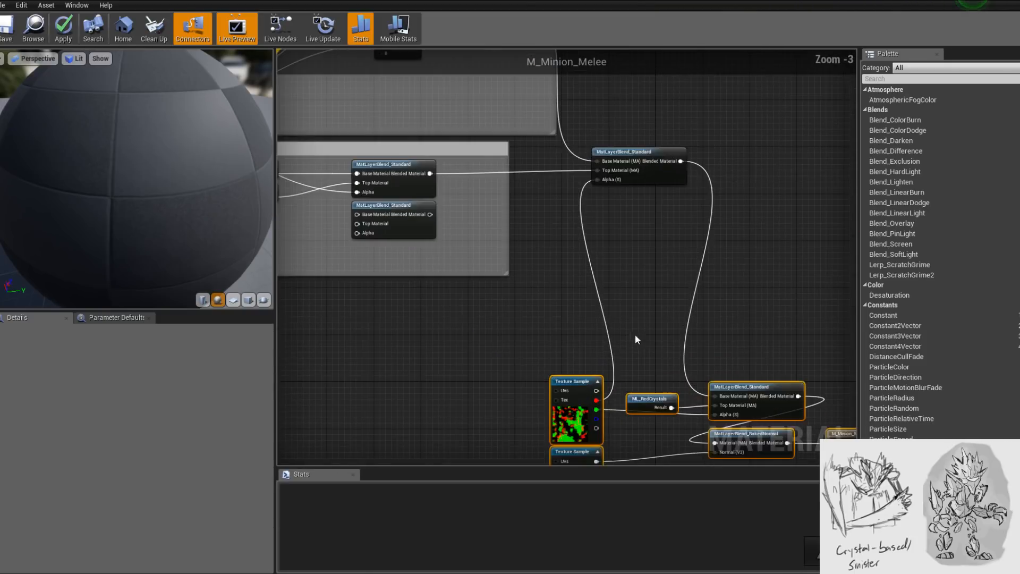
- Delete the unconnected second MatLayerBlend_Standard node in the Moss Layer box and apply the material changes
scroll(537, 332, down, 1)
click(503, 318)
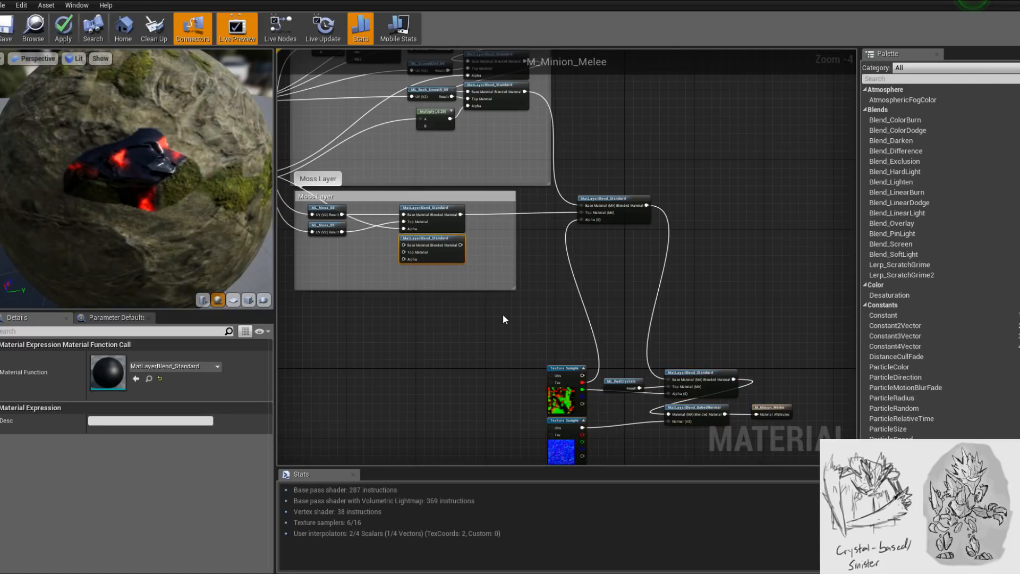
right_drag(564, 338, 553, 285)
scroll(552, 286, down, 1)
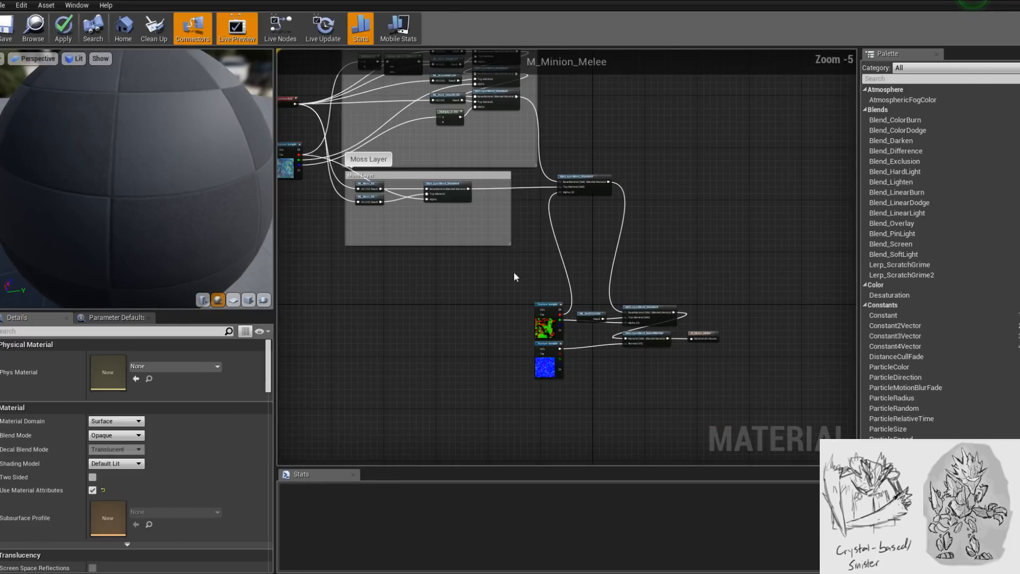
drag(150, 188, 109, 184)
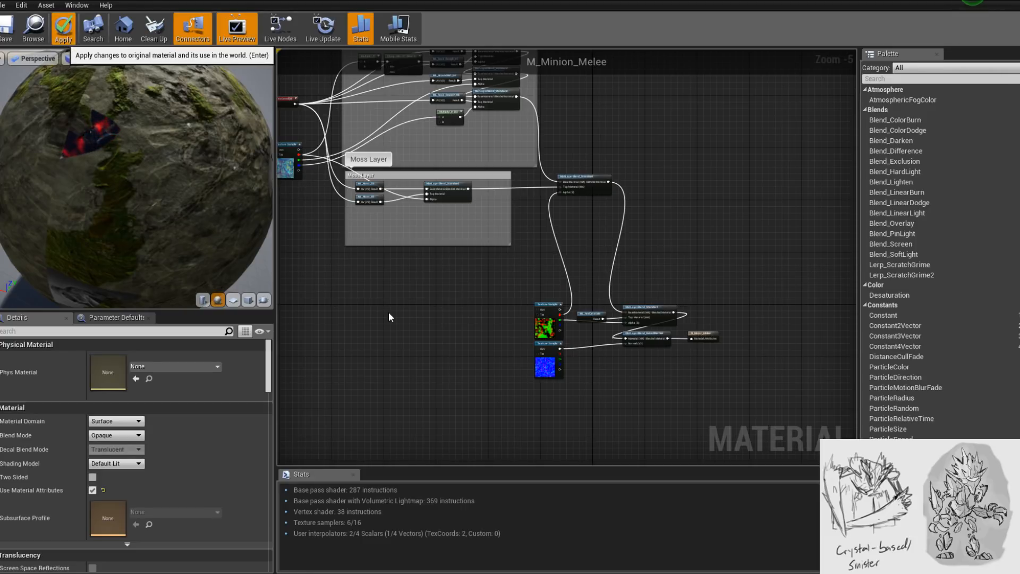
click(63, 31)
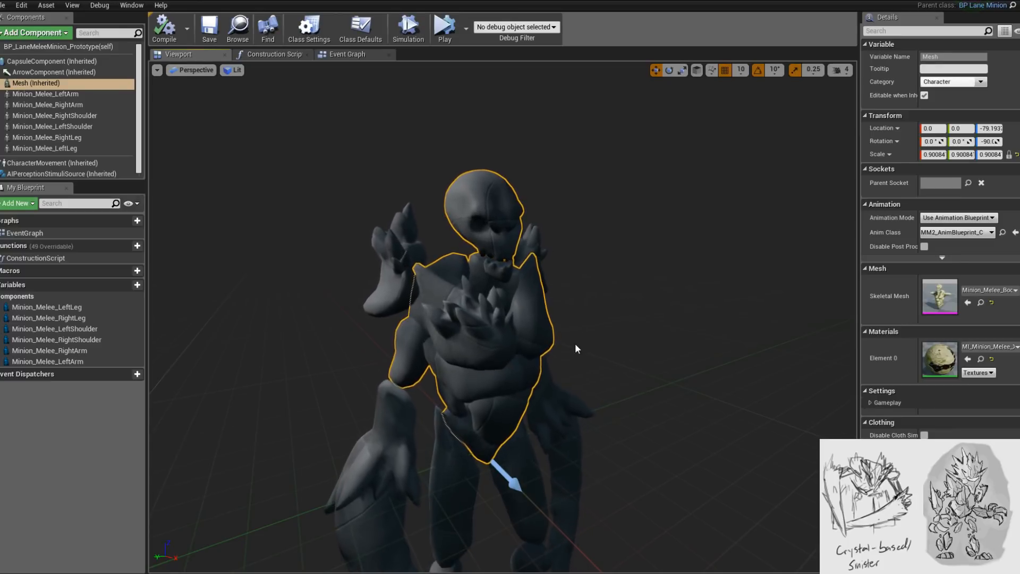
- Examine the rock, moss and crystal surfaces on the minion in the BP_LaneMeleeMinion_Prototype viewport, both close up and from several angles
alt+drag(455, 292, 603, 292)
scroll(454, 292, up, 5)
alt+drag(455, 292, 638, 271)
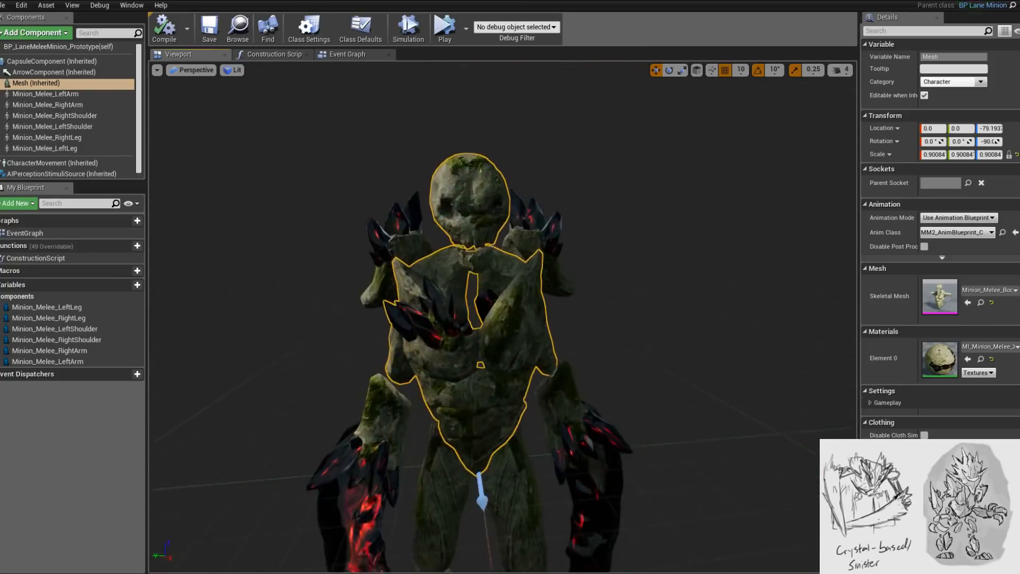
alt+drag(472, 359, 543, 325)
right_drag(542, 324, 537, 420)
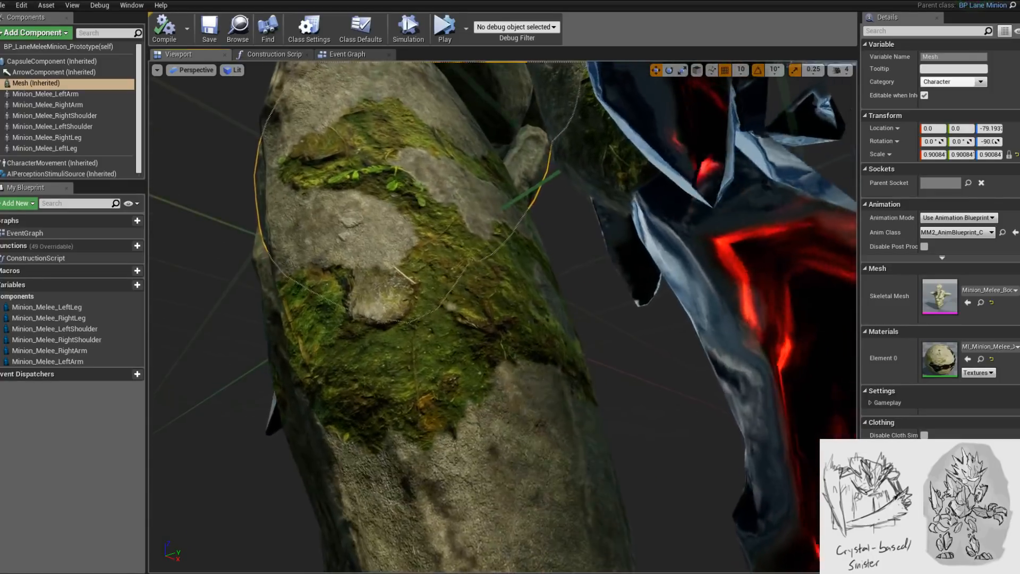
scroll(486, 375, down, 2)
scroll(486, 376, down, 6)
right_drag(487, 379, 585, 384)
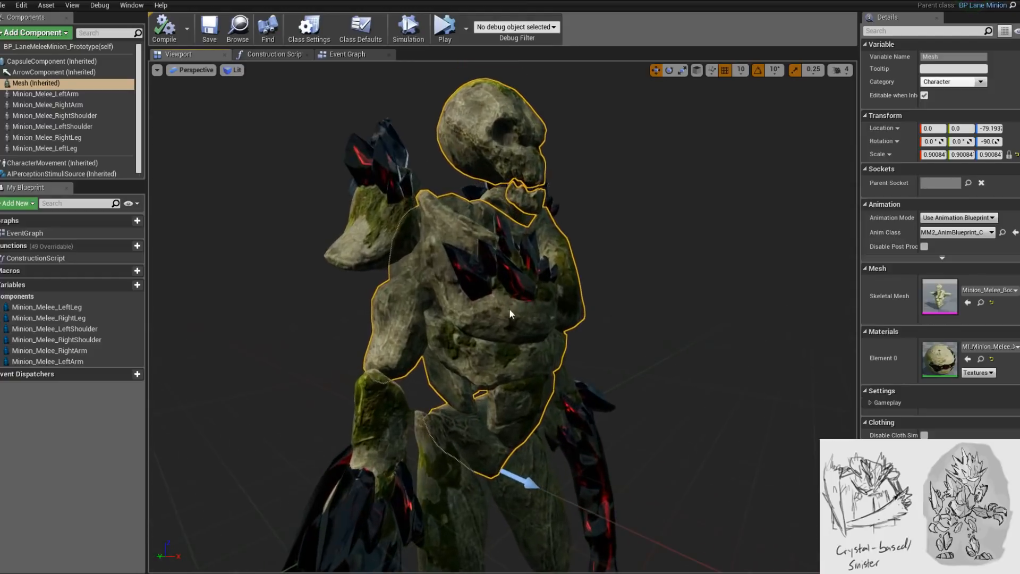
right_drag(585, 384, 638, 387)
alt+drag(504, 318, 478, 220)
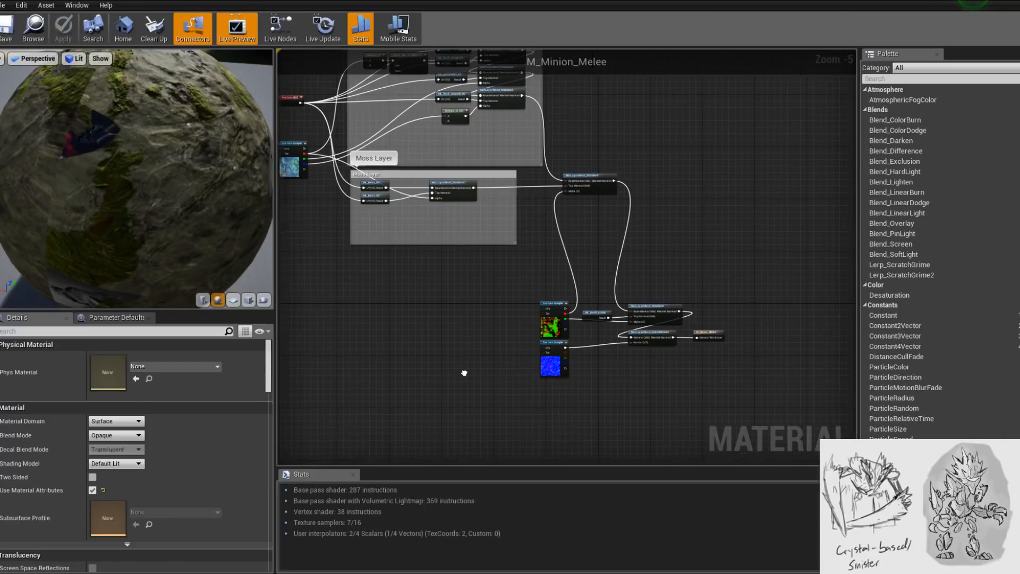
- Move the T_MeleeMinion_LayerMask_0 texture sample away from ML_RedCrystals, placing it beneath the Moss Layer box
scroll(573, 358, up, 4)
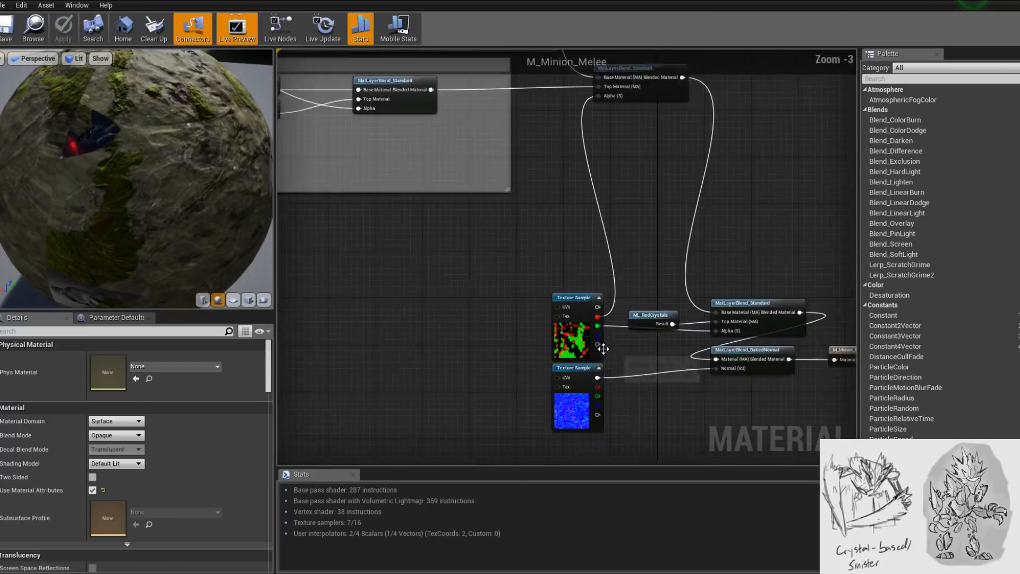
scroll(604, 349, up, 1)
drag(596, 352, 359, 345)
right_drag(497, 365, 583, 346)
scroll(367, 371, down, 2)
click(464, 354)
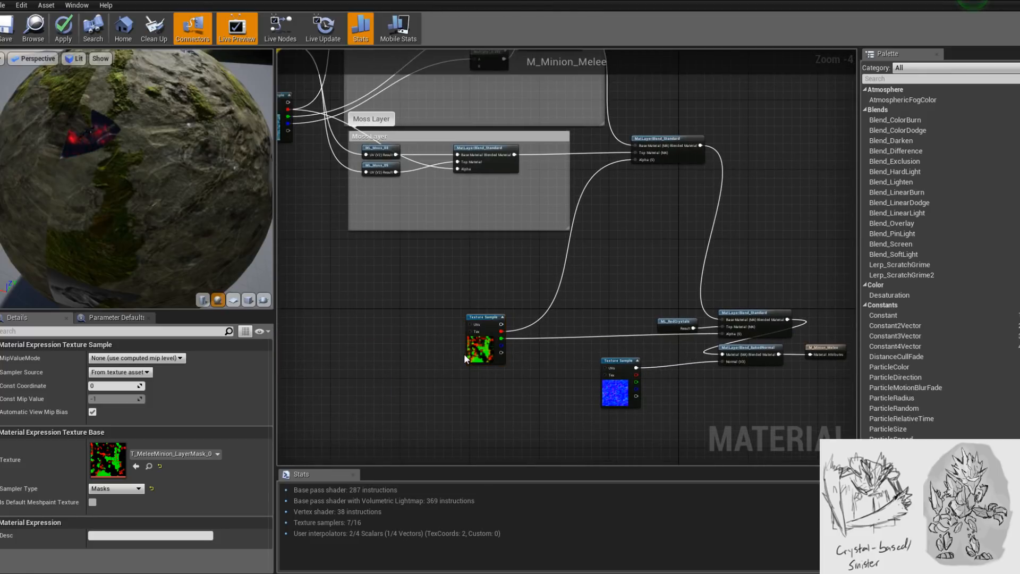
click(465, 356)
- Move the normal map texture sample and the MatLayerBlend_BakedNormal node past the output side of the crystal blend
right_drag(653, 347, 577, 326)
drag(540, 373, 606, 370)
drag(760, 393, 776, 329)
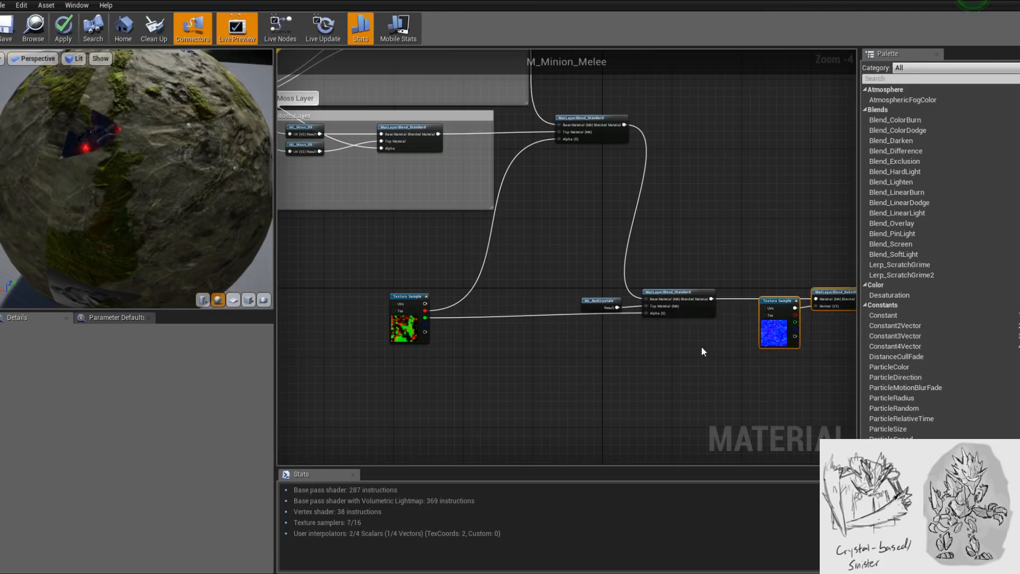
right_drag(714, 343, 629, 350)
scroll(475, 325, up, 1)
- Inspect the minion's whole body in the blueprint viewport, check the T_MeleeMinion_Weathering texture, and return to the M_Minion_Melee graph
click(92, 1)
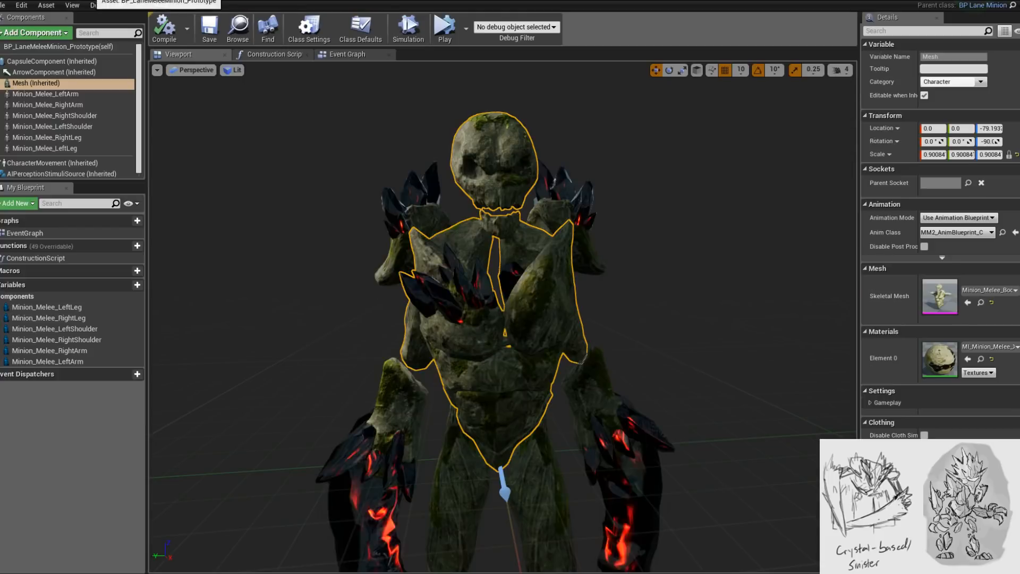
alt+drag(503, 319, 427, 341)
scroll(428, 346, up, 3)
middle_drag(428, 340, 428, 386)
mouse_move(429, 385)
alt+mouse_down()
mouse_move(382, 388)
mouse_move(441, 380)
mouse_move(420, 368)
alt+mouse_up()
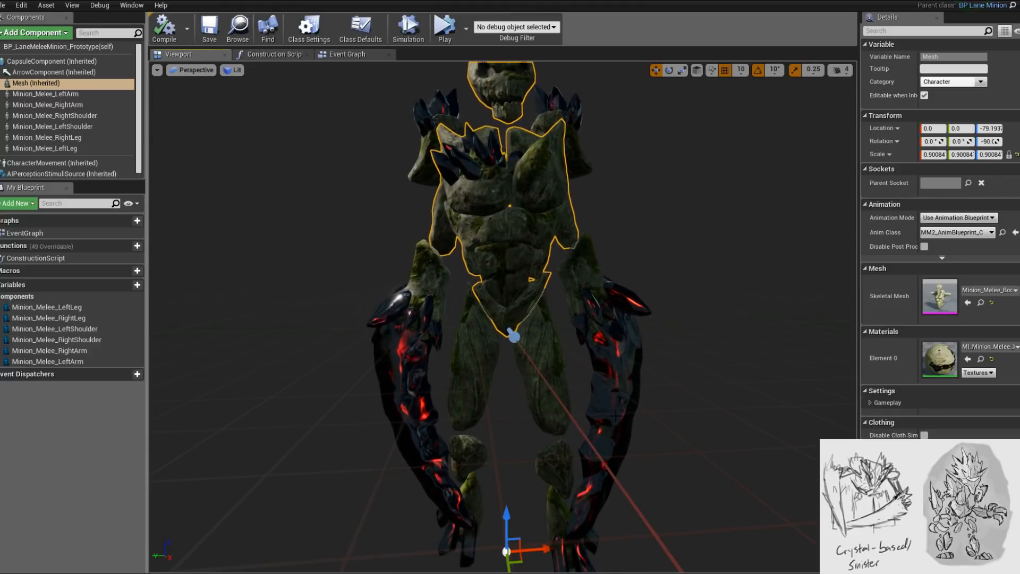
click(381, 1)
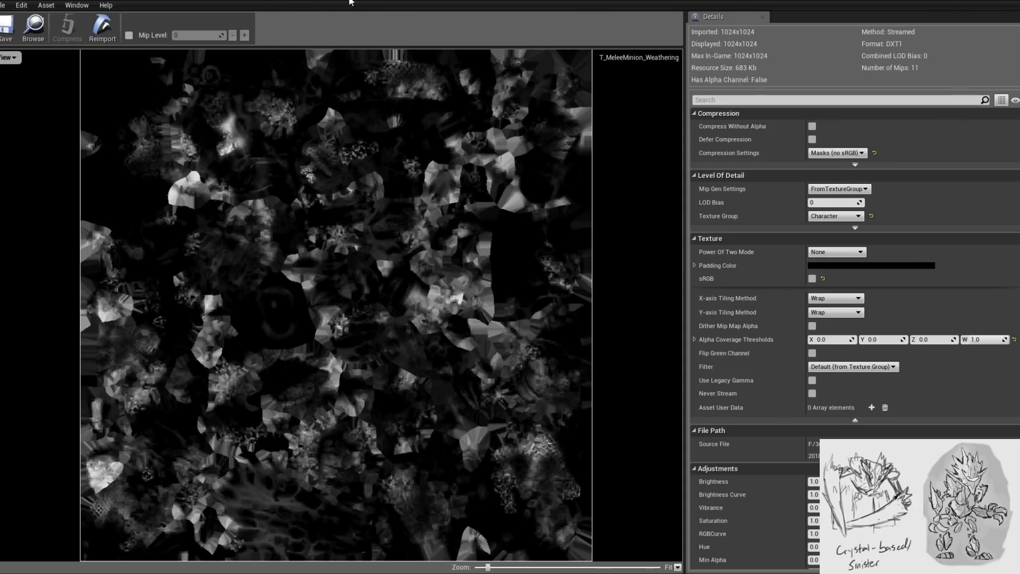
click(460, 1)
click(184, 2)
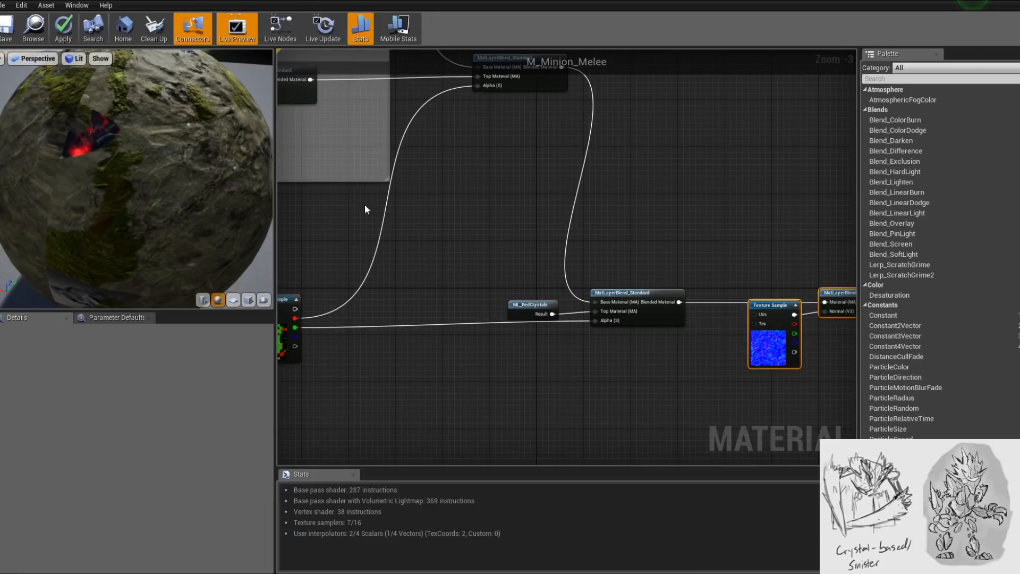
- Set the Sampler Source of the T_MeleeMinion_Weathering texture sample to Shared: Wrap
scroll(546, 297, down, 2)
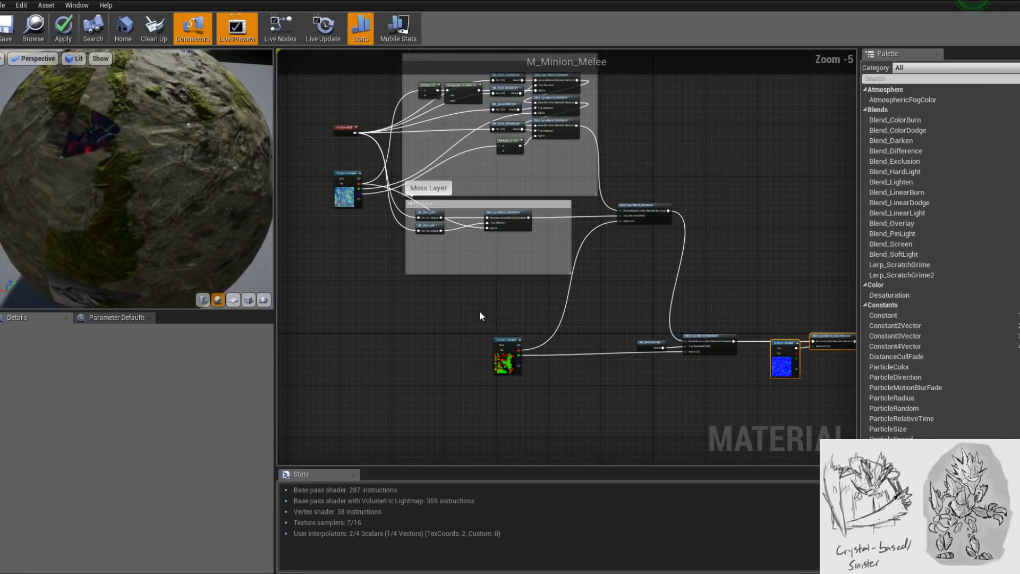
click(346, 181)
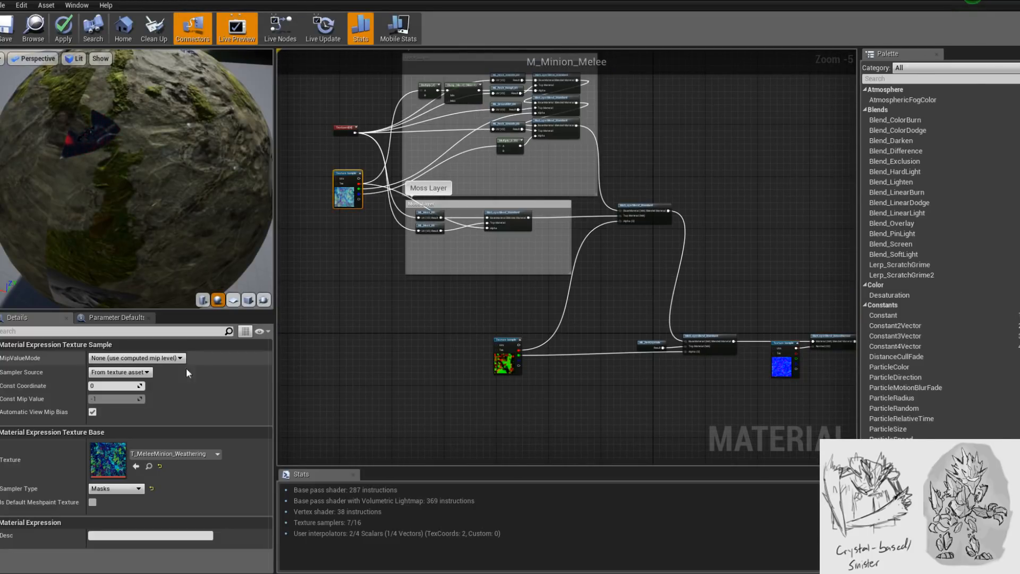
click(144, 372)
click(106, 389)
scroll(458, 393, up, 2)
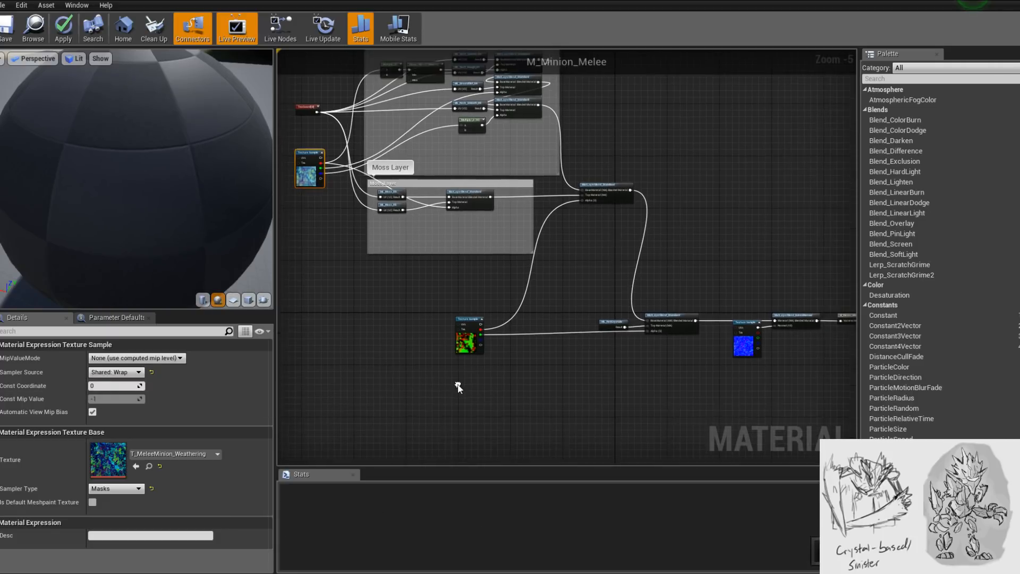
- Move the layer mask texture sample further from the crystal blend to widen the free space between them
right_drag(639, 368, 540, 376)
scroll(536, 380, down, 2)
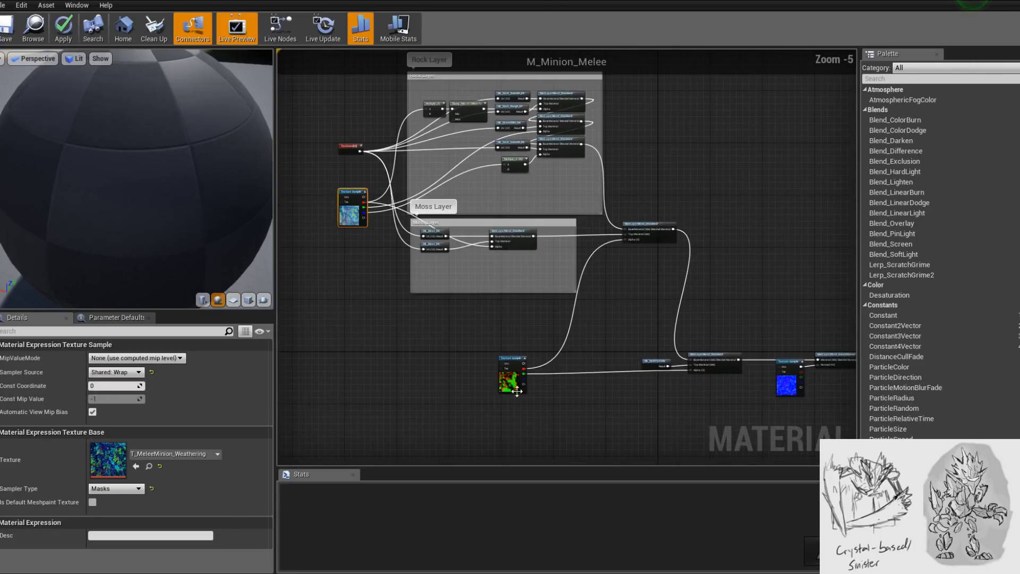
drag(513, 386, 450, 389)
scroll(566, 338, up, 1)
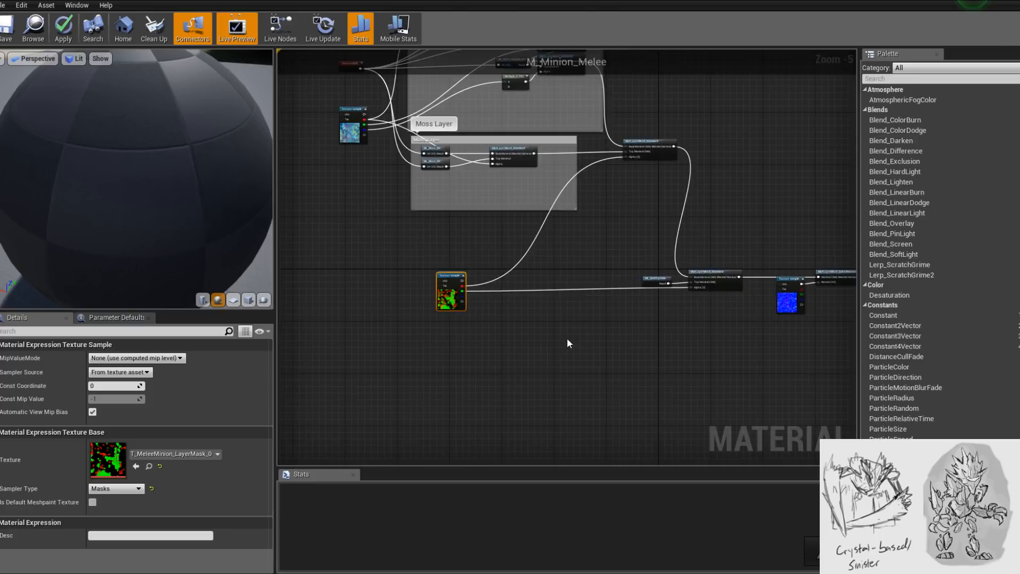
- Add a MakeMaterialAttributes node and place it between the layer mask texture sample and ML_RedCrystals
right_click(601, 367)
text(make mater)
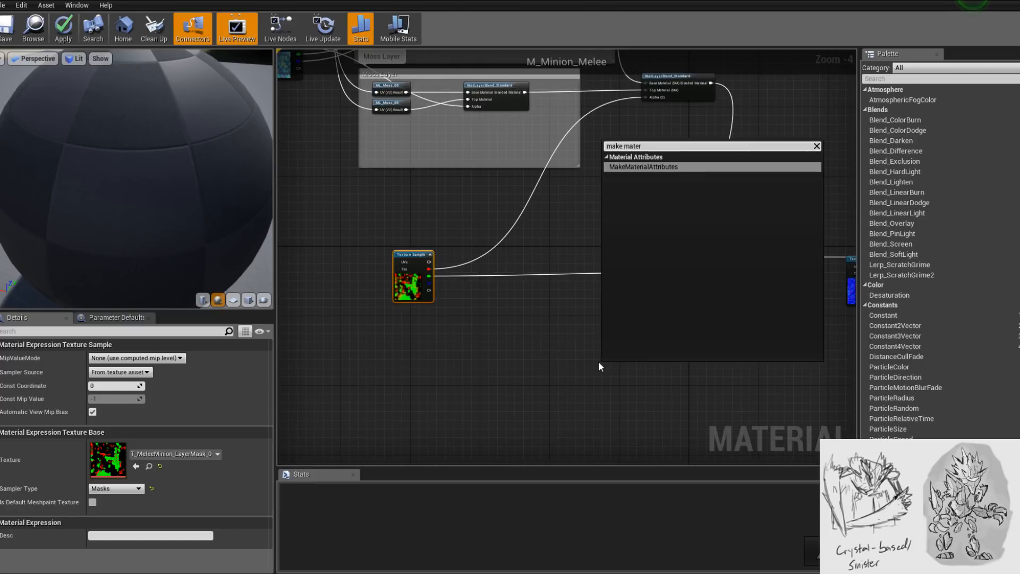
key(Return)
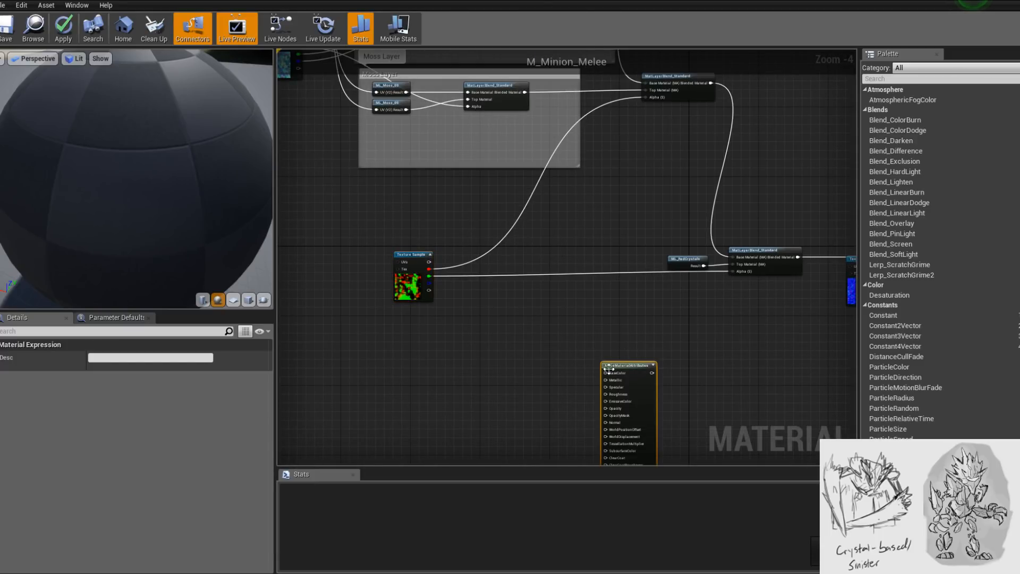
drag(628, 368, 630, 260)
scroll(651, 310, up, 3)
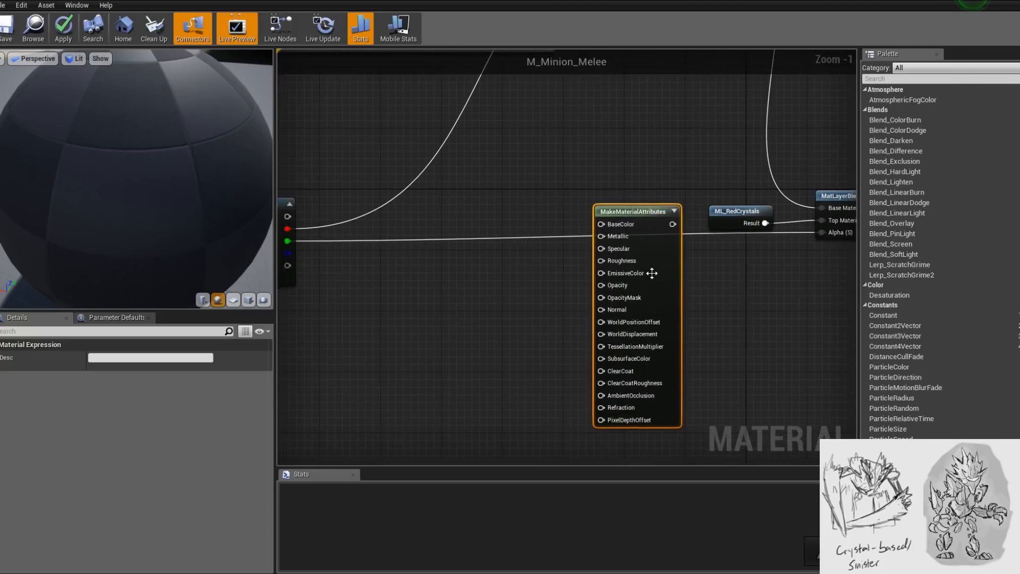
right_drag(608, 300, 573, 349)
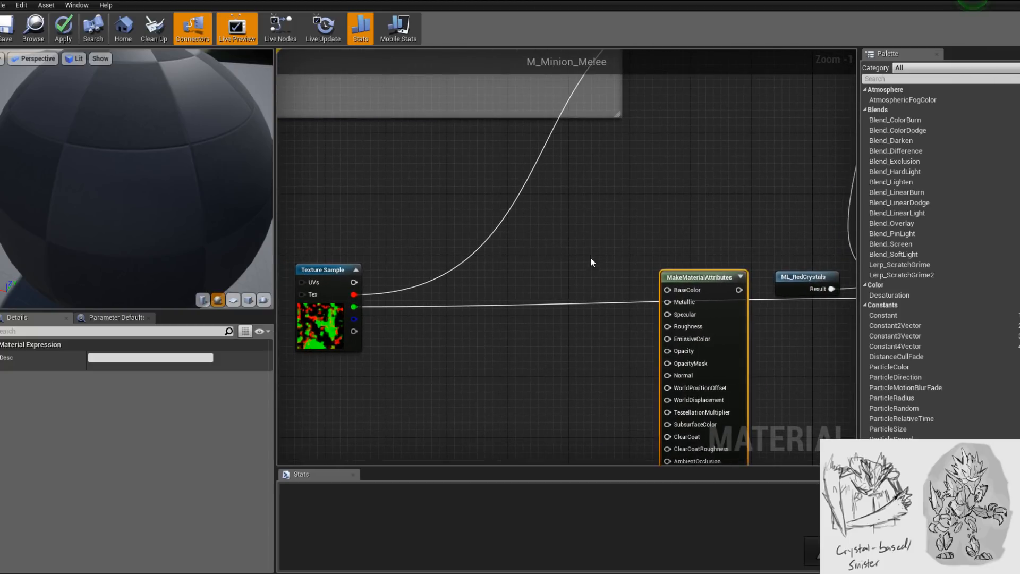
- Feed BaseColor and Metallic of MakeMaterialAttributes from a constant of 0, and duplicate that constant to feed Specular
key(1)
click(589, 270)
drag(668, 290, 602, 290)
right_drag(621, 309, 597, 270)
drag(578, 249, 578, 249)
key(ctrl+w)
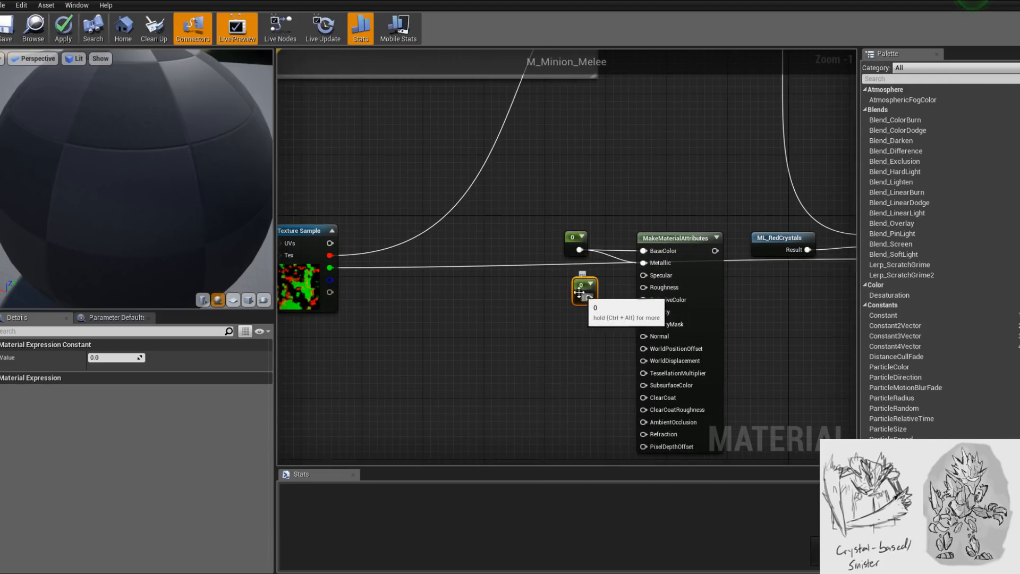
drag(584, 288, 653, 280)
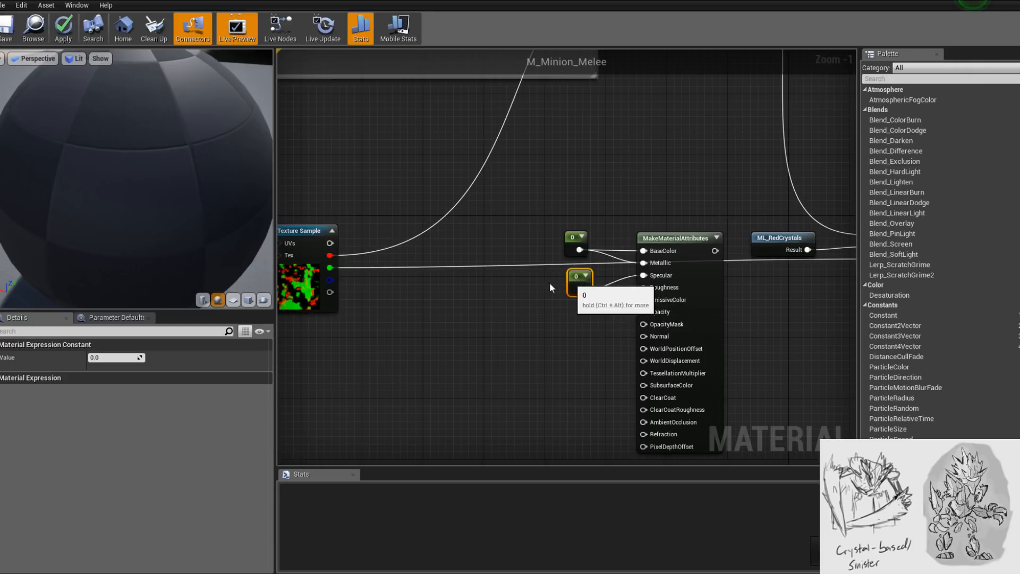
- Set the constant feeding Specular to 1 and move it directly beneath the constant of 0
text(1)
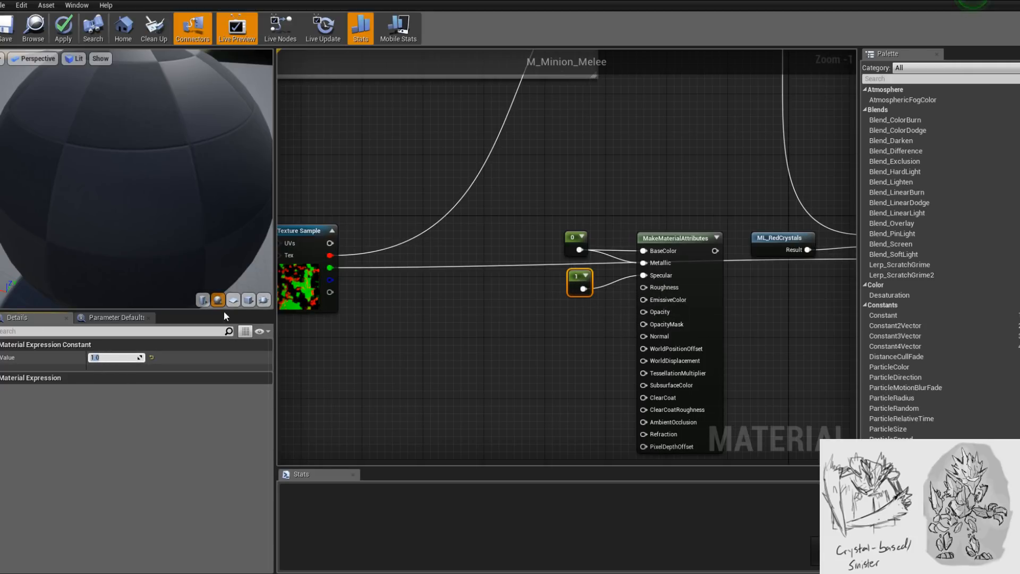
drag(571, 281, 579, 248)
click(476, 237)
right_drag(551, 268, 661, 314)
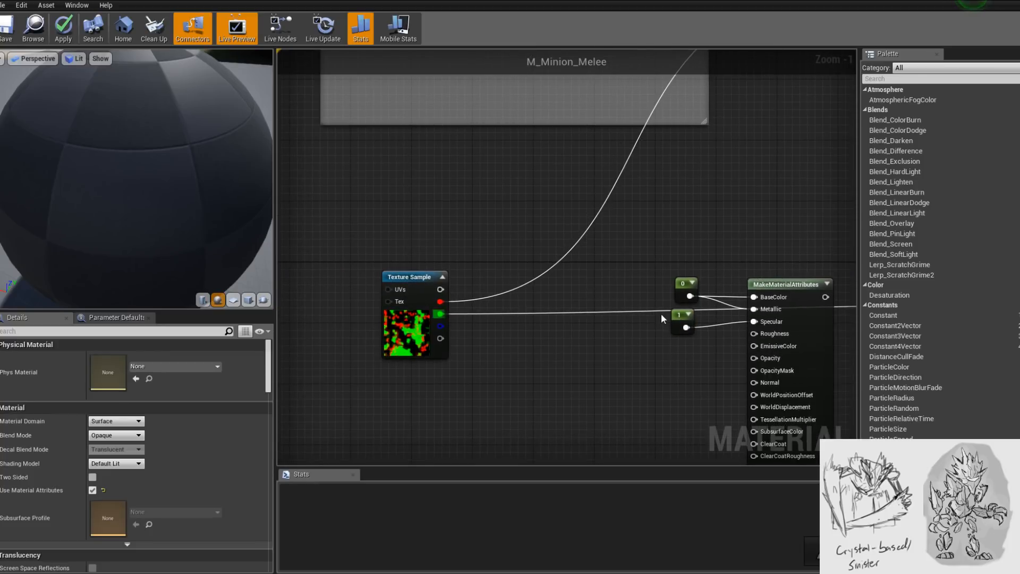
click(683, 312)
- Add a BreakOutFloat3Components node fed by the RGB output of the texture sample beside the Moss Layer, and place it under the layer mask sample
scroll(647, 314, down, 3)
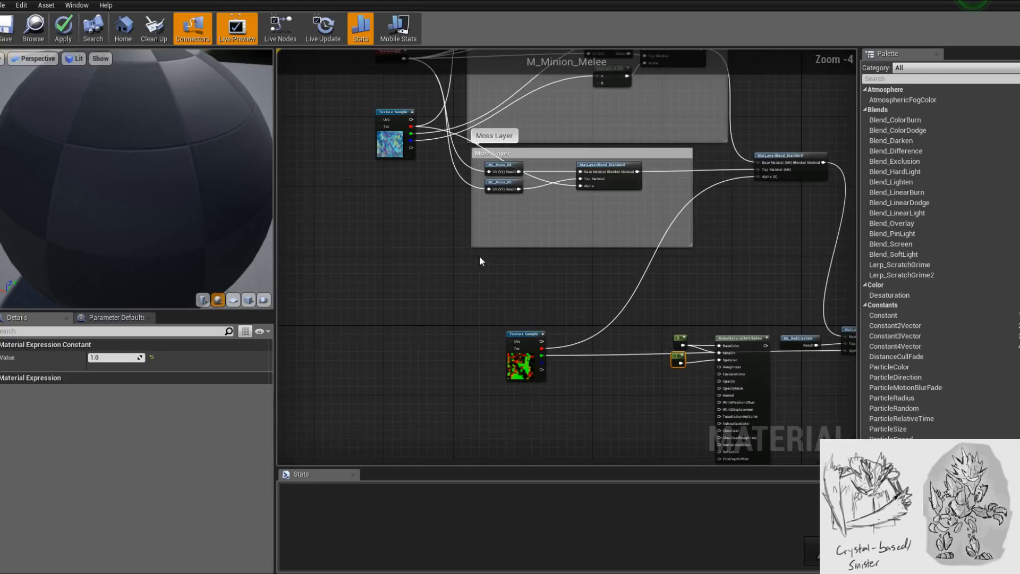
drag(411, 120, 575, 404)
text(brea)
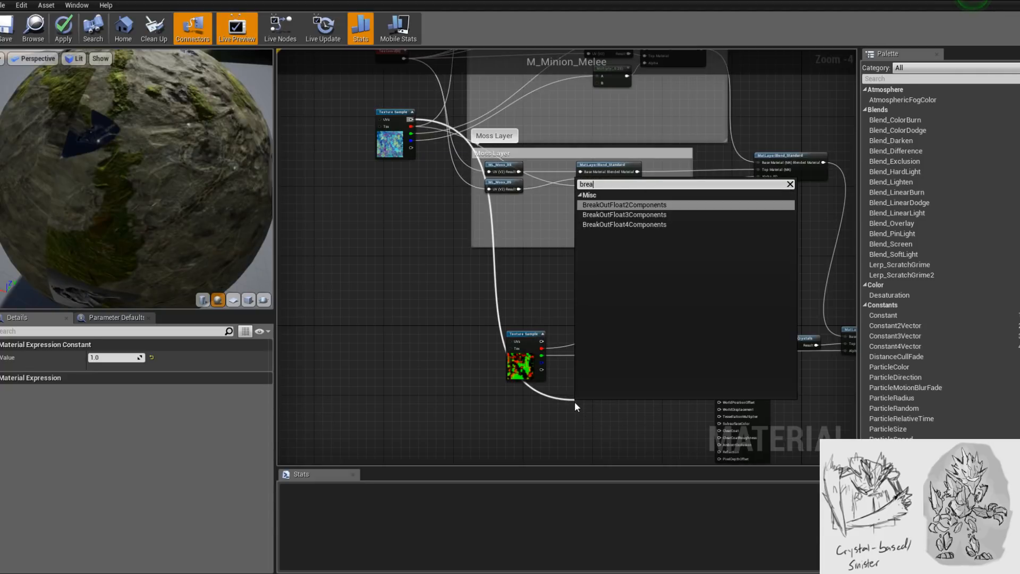
key(Down)
key(Return)
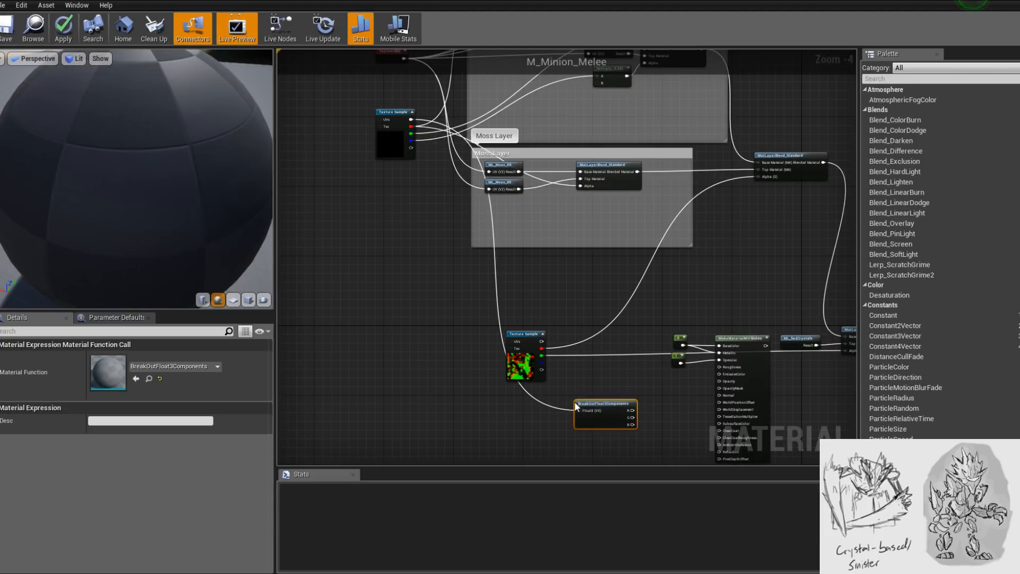
drag(535, 398, 513, 388)
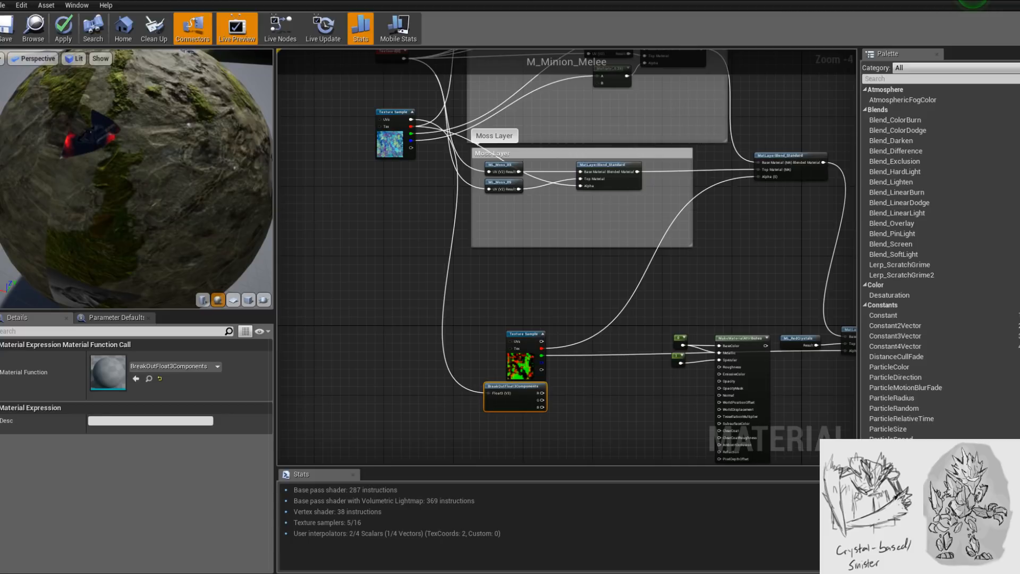
click(627, 429)
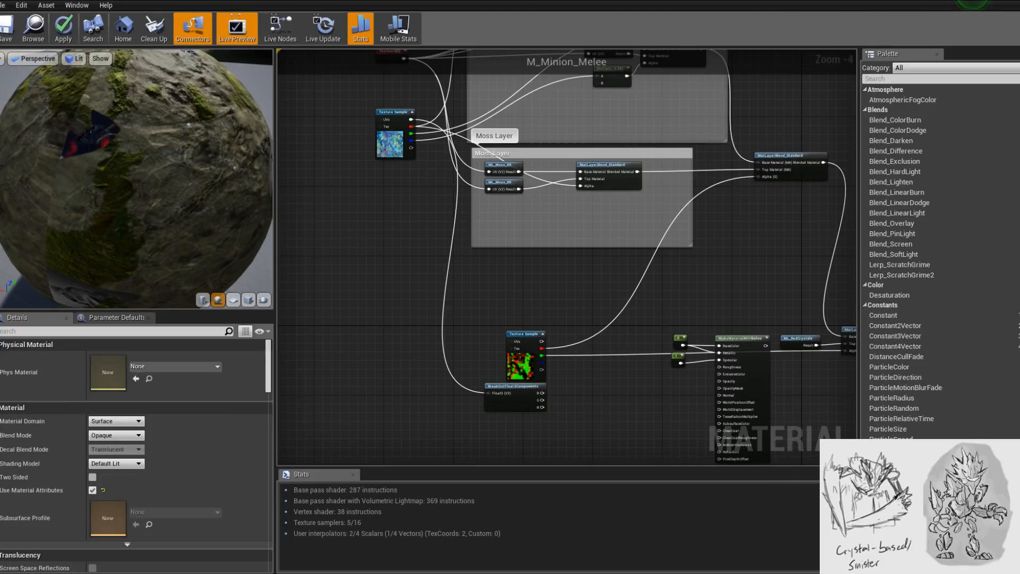
- Feed Roughness of MakeMaterialAttributes from the B output of BreakOutFloat3Components, and tidy the positions of the breakout node and the constant of 1
scroll(539, 426, up, 2)
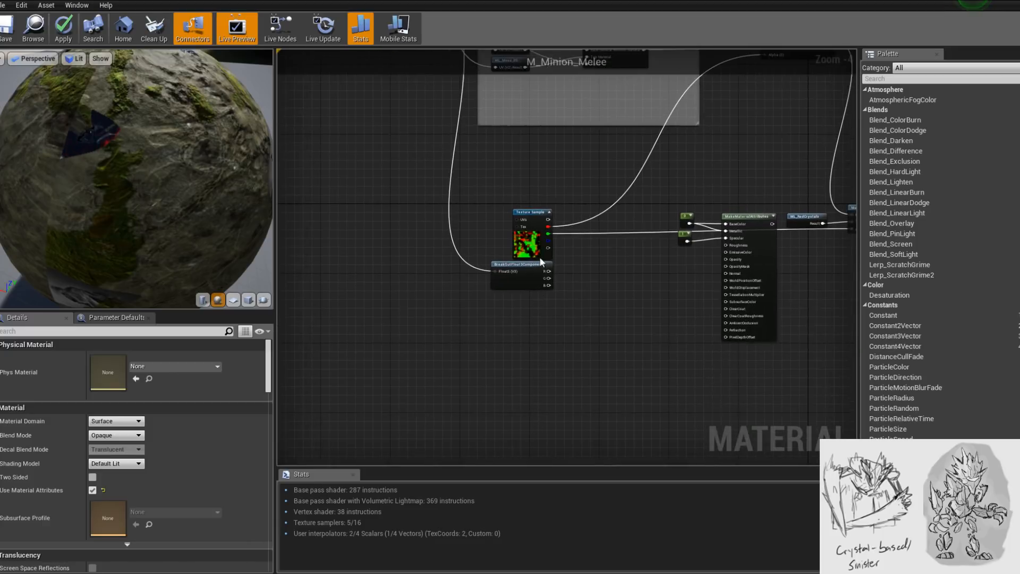
drag(500, 364, 506, 365)
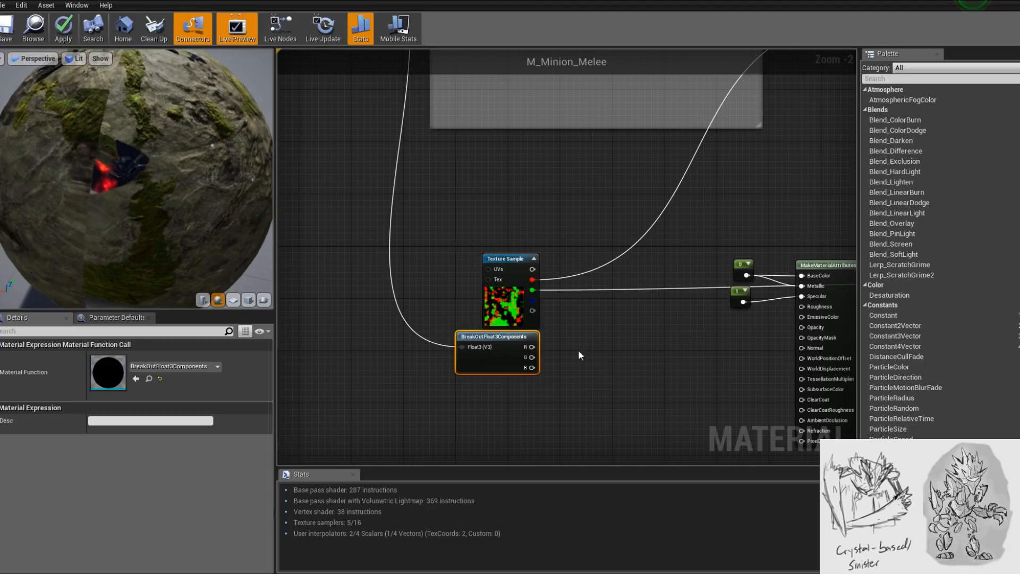
right_drag(563, 372, 514, 370)
drag(484, 367, 753, 306)
right_drag(627, 410, 608, 379)
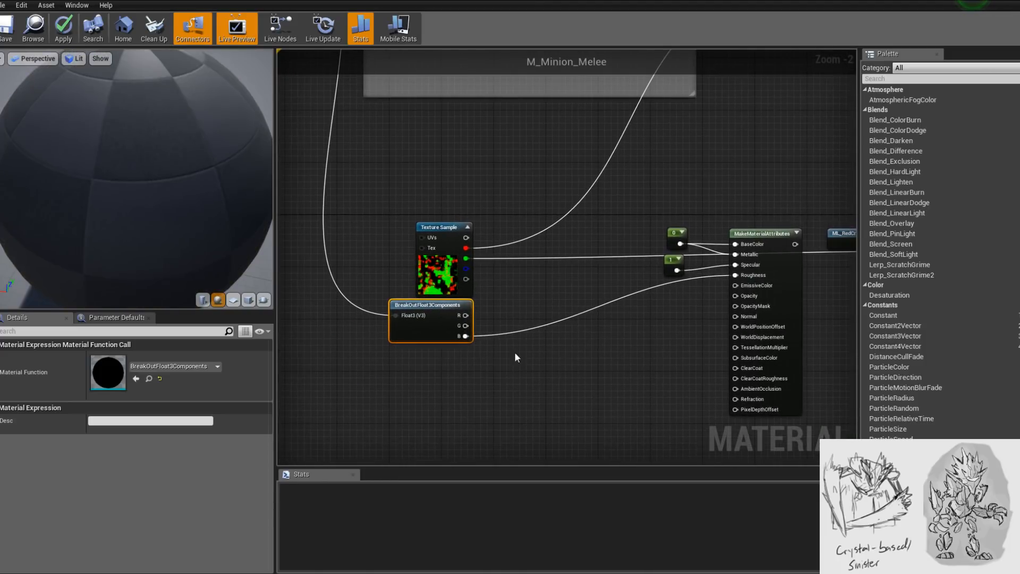
right_drag(429, 344, 420, 348)
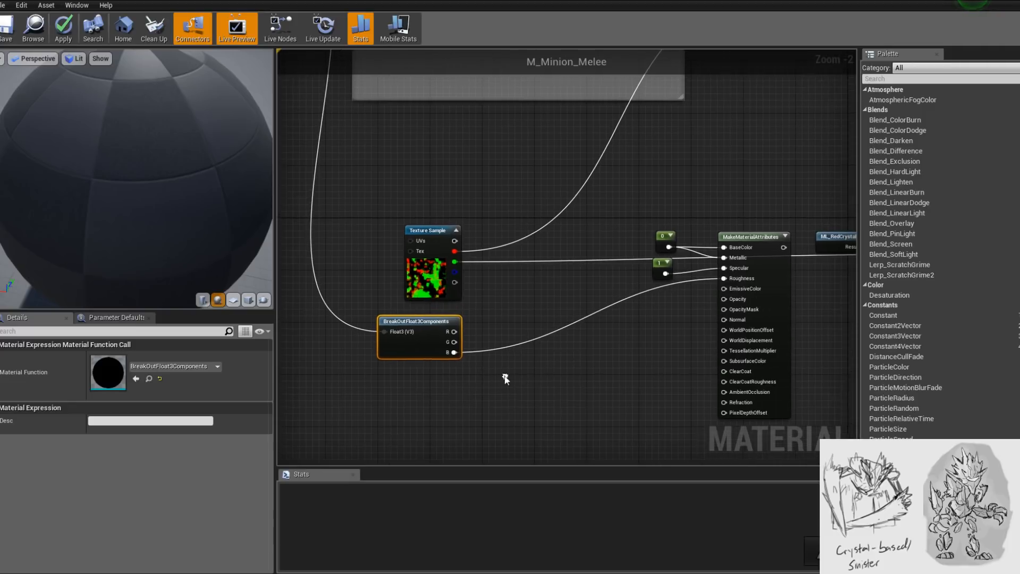
scroll(475, 361, up, 1)
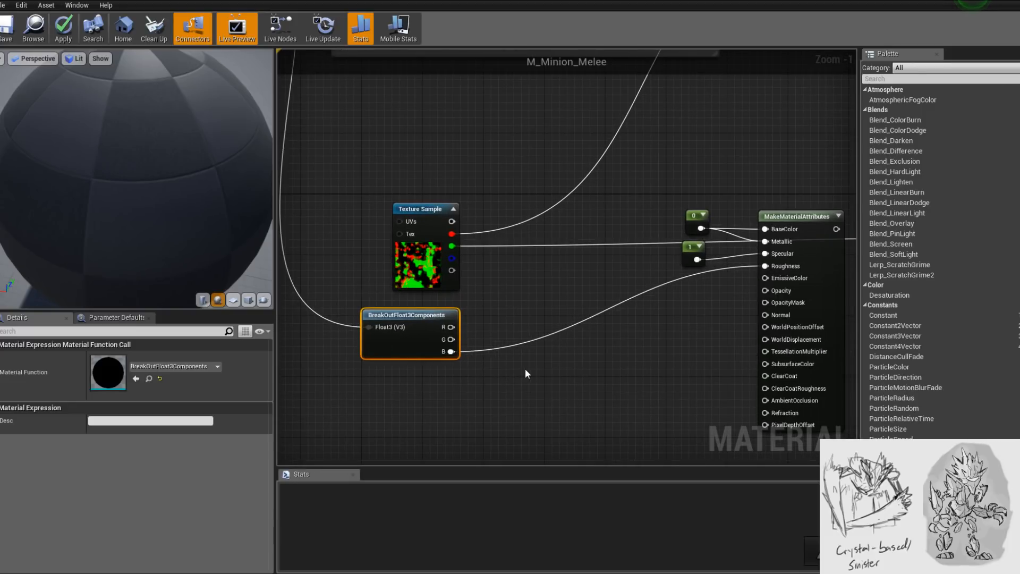
right_drag(525, 370, 492, 373)
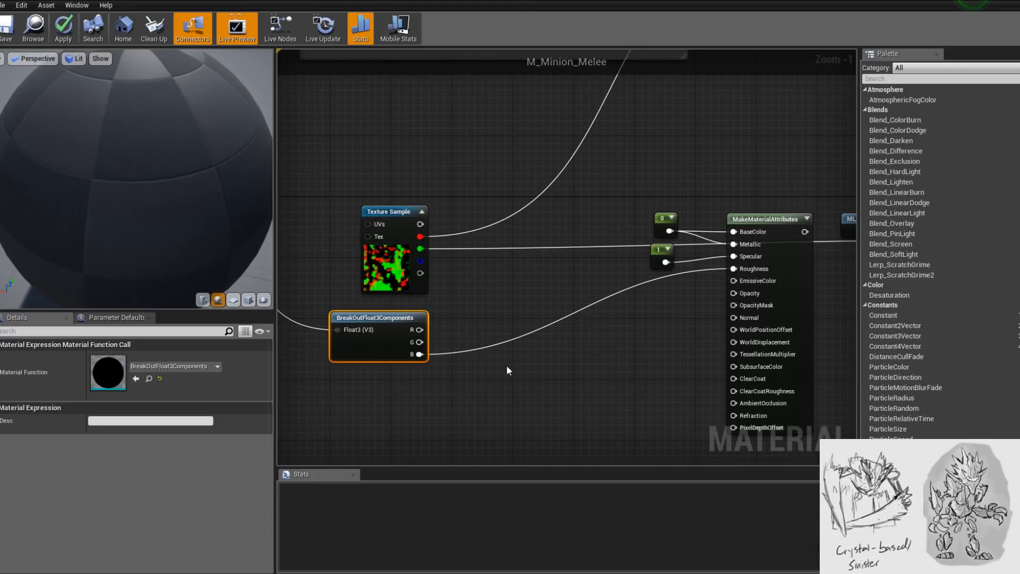
click(662, 256)
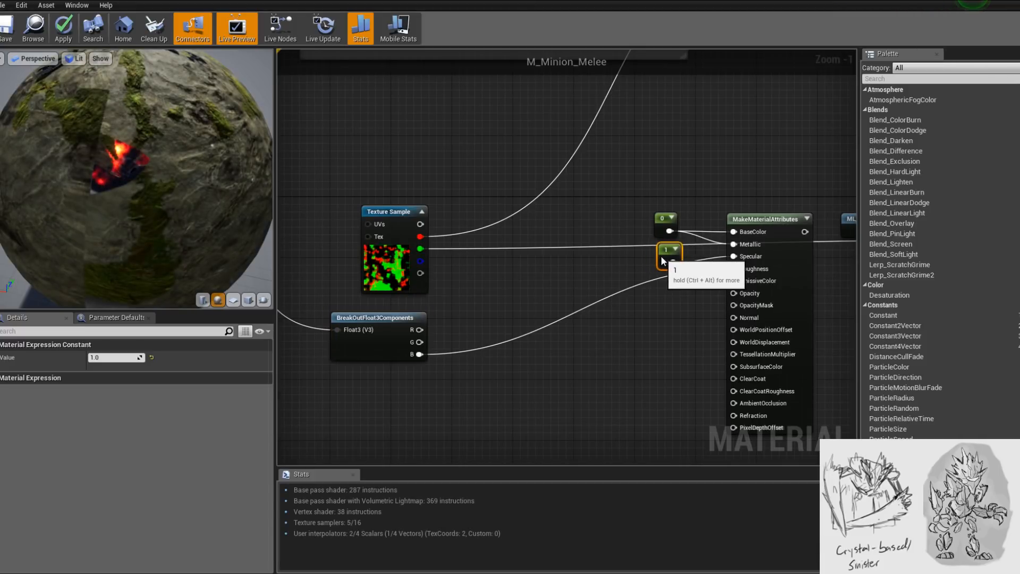
drag(662, 261, 670, 261)
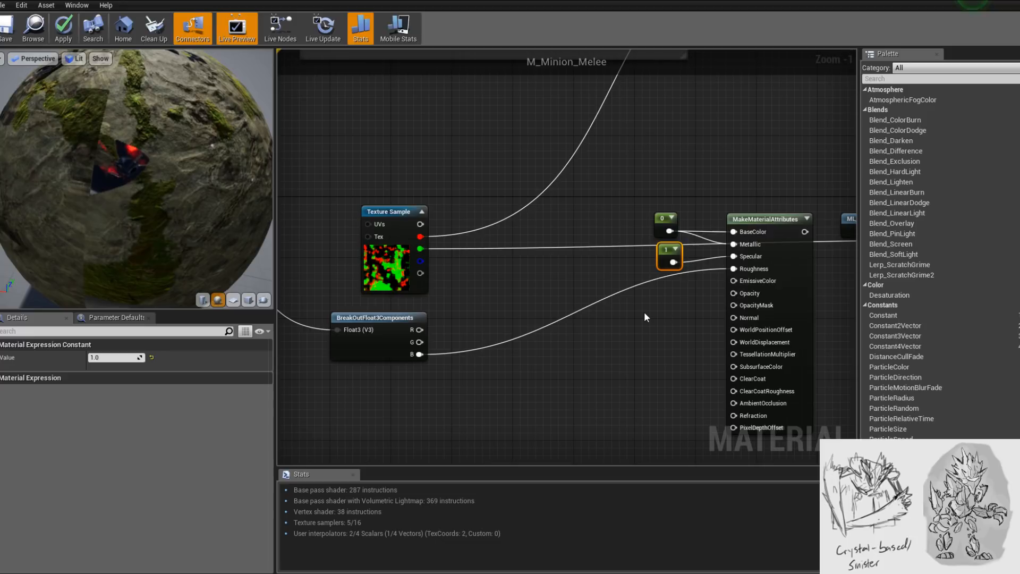
- Add a 1-x node on the B output of BreakOutFloat3Components and feed its result into EmissiveColor
right_drag(644, 314, 646, 325)
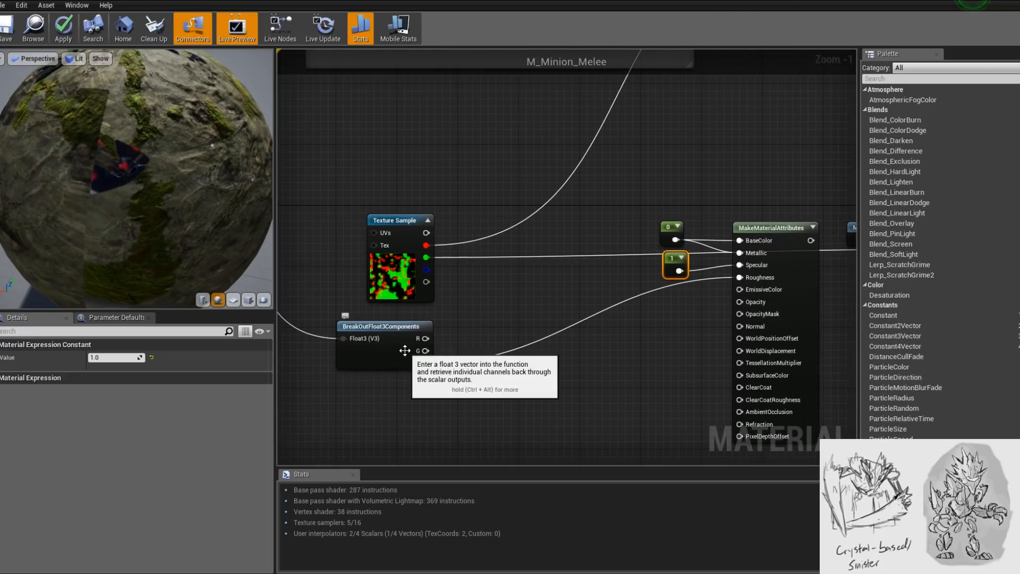
right_drag(405, 351, 540, 391)
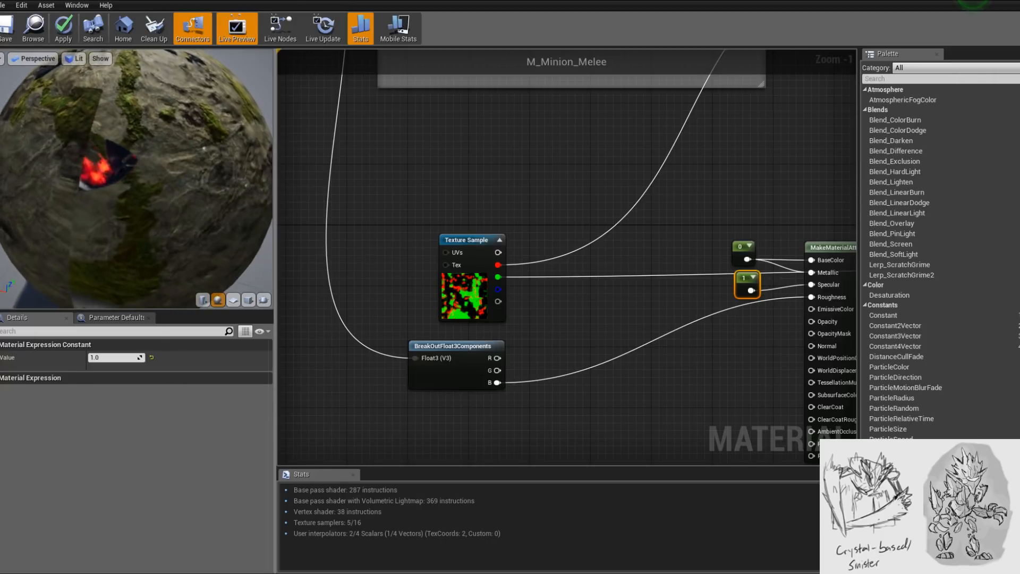
right_drag(641, 382, 622, 372)
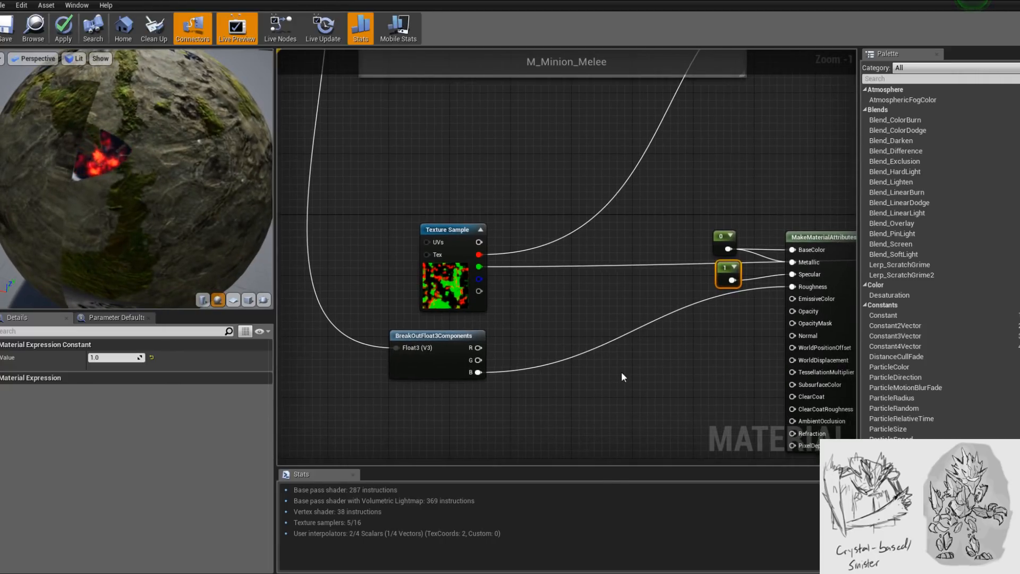
right_drag(499, 344, 497, 396)
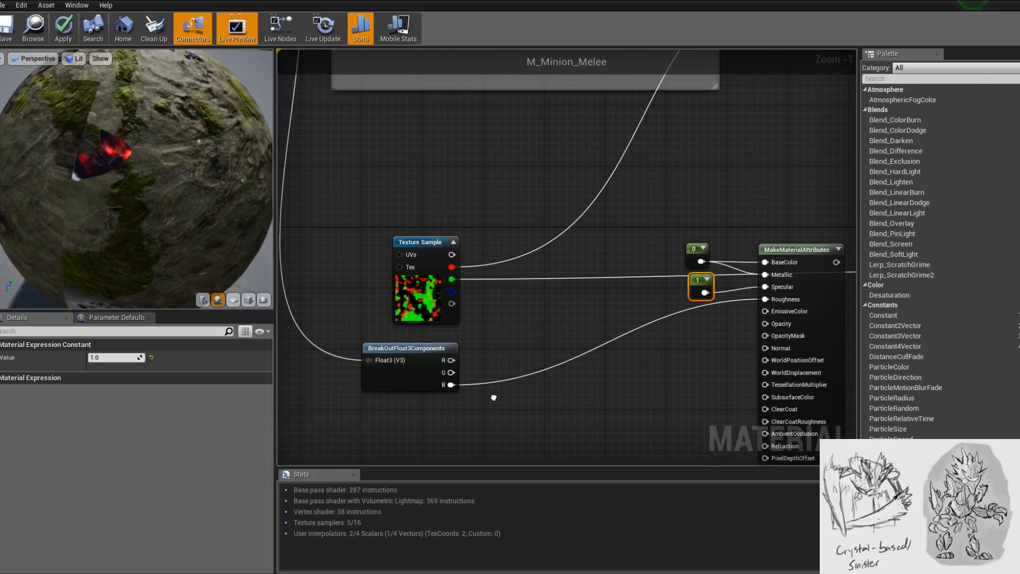
scroll(497, 396, up, 1)
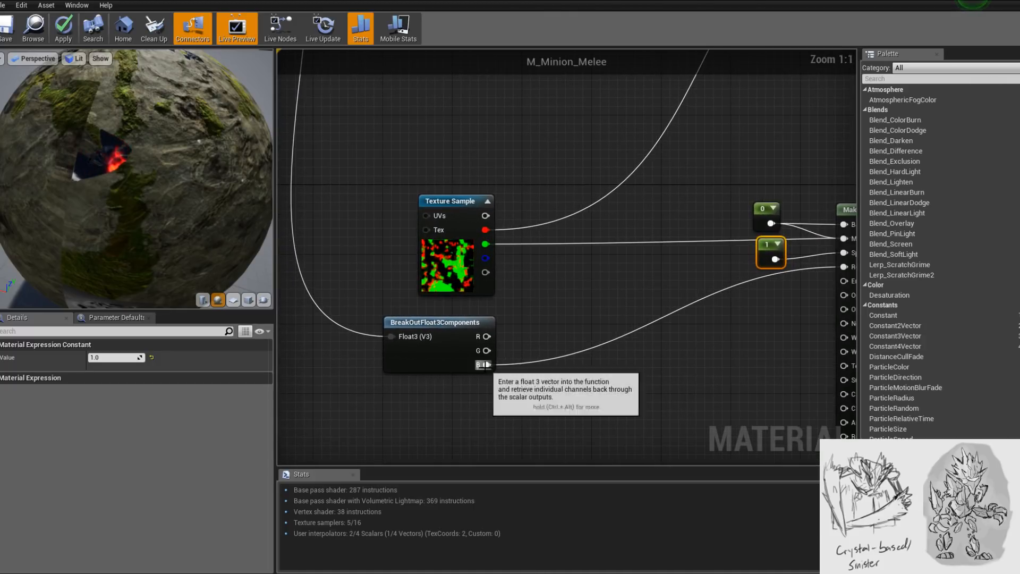
drag(485, 365, 584, 368)
text(1-x)
key(Return)
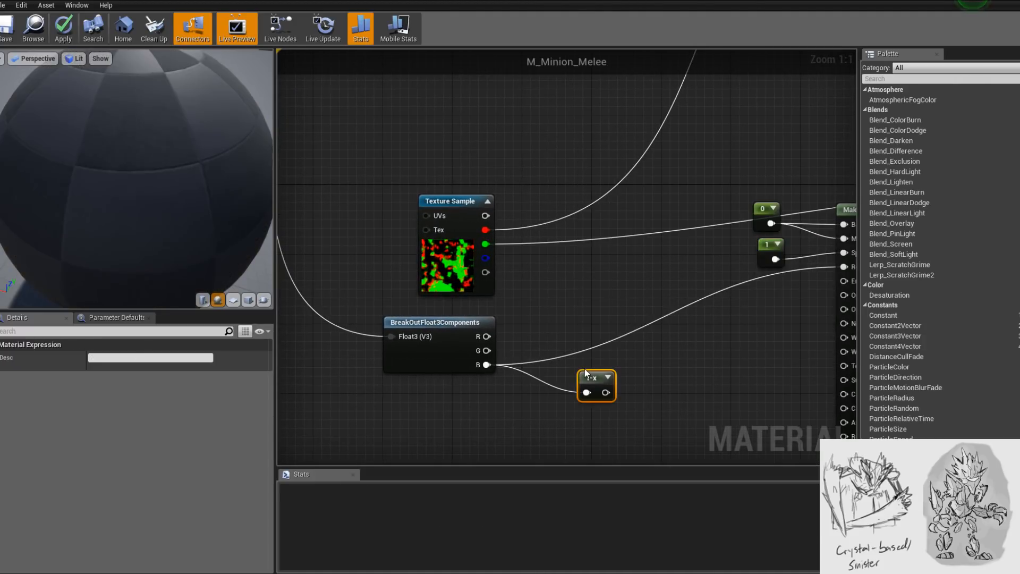
drag(585, 368, 572, 340)
right_drag(681, 373, 584, 371)
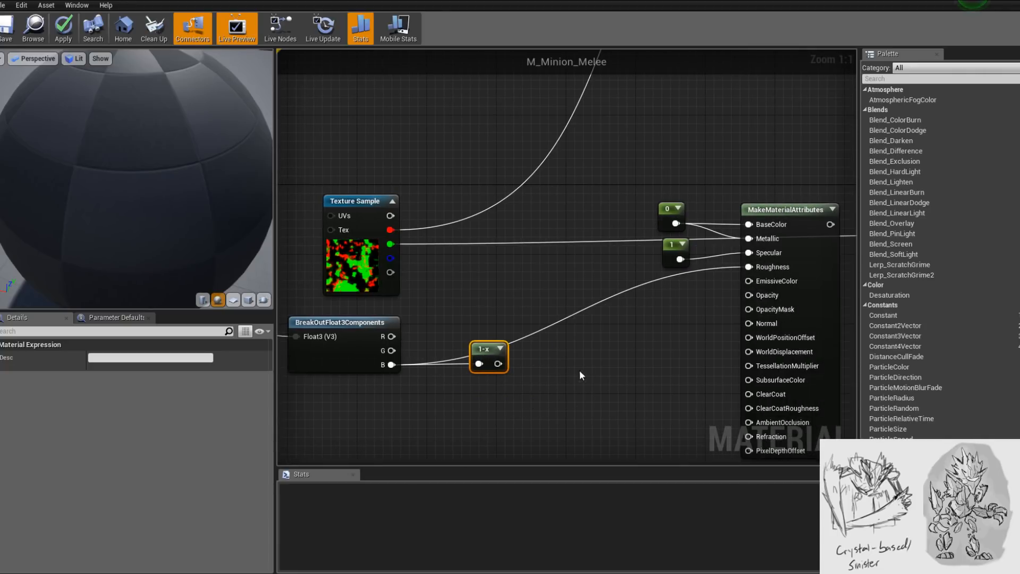
drag(498, 364, 750, 279)
scroll(624, 310, down, 2)
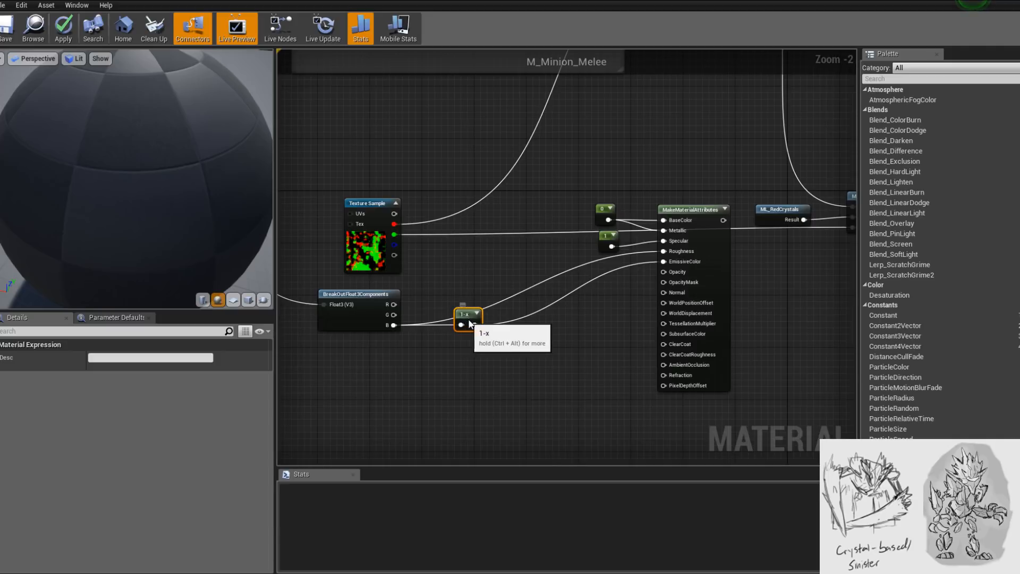
- Open the ML_RedCrystals function and examine its animated BumpOffset texture nodes and the glow they produce on the preview sphere
right_drag(519, 354, 624, 297)
scroll(641, 393, down, 3)
scroll(689, 396, up, 3)
double_click(669, 227)
scroll(623, 296, down, 7)
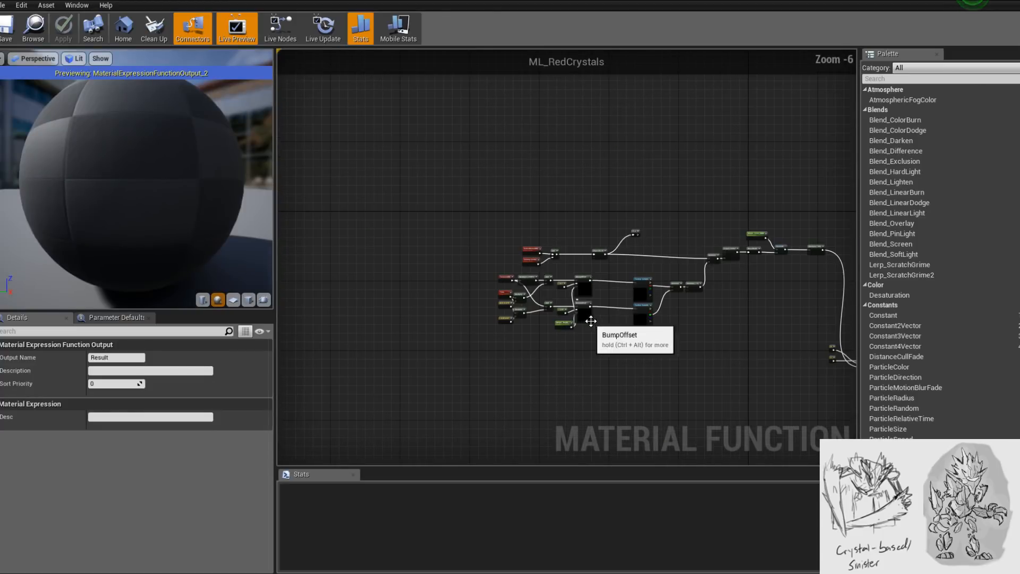
scroll(599, 337, up, 2)
scroll(681, 360, up, 1)
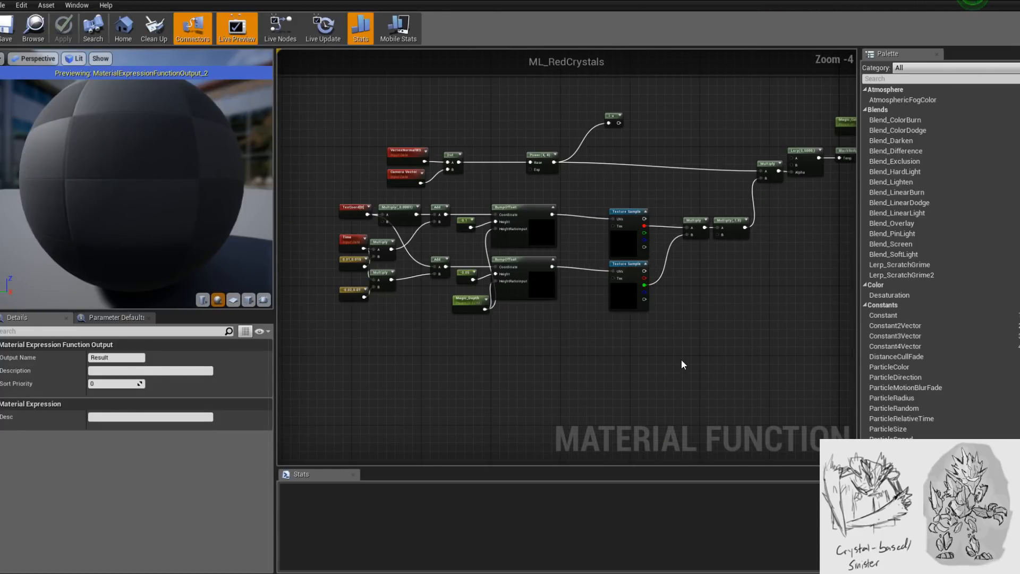
drag(775, 396, 340, 194)
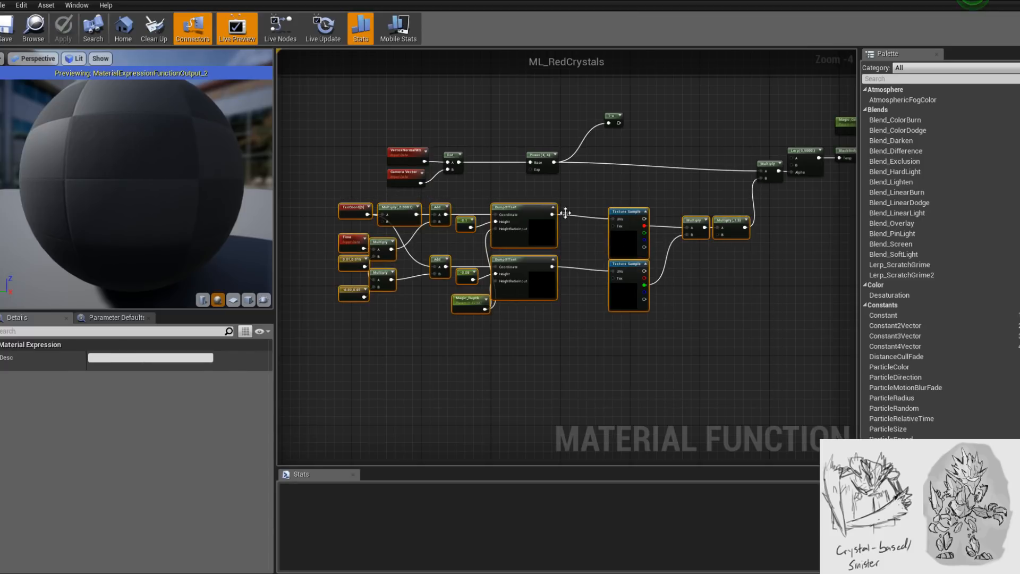
scroll(376, 380, down, 1)
scroll(575, 264, up, 1)
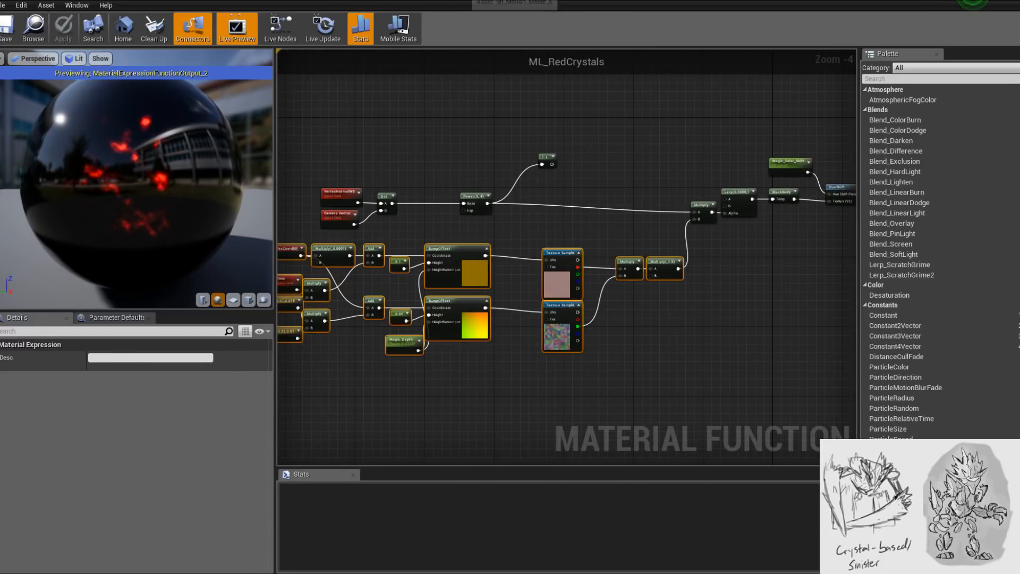
right_drag(393, 125, 432, 126)
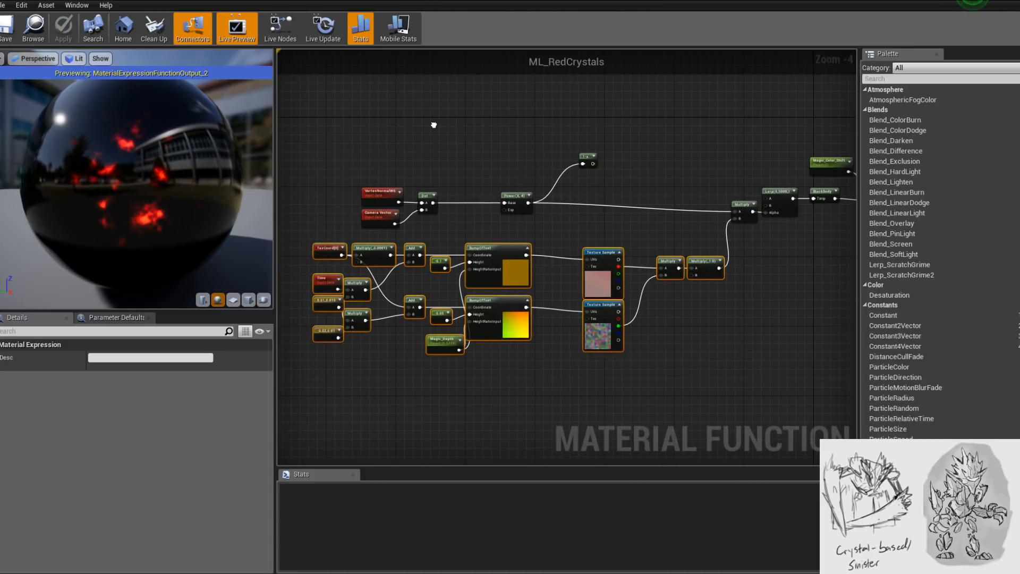
drag(191, 165, 163, 184)
- Copy the VertexNormalWS, Camera Vector, Dot and Power nodes from ML_RedCrystals into M_Minion_Melee and place them below BreakOutFloat3Components
drag(337, 144, 448, 210)
drag(544, 238, 544, 238)
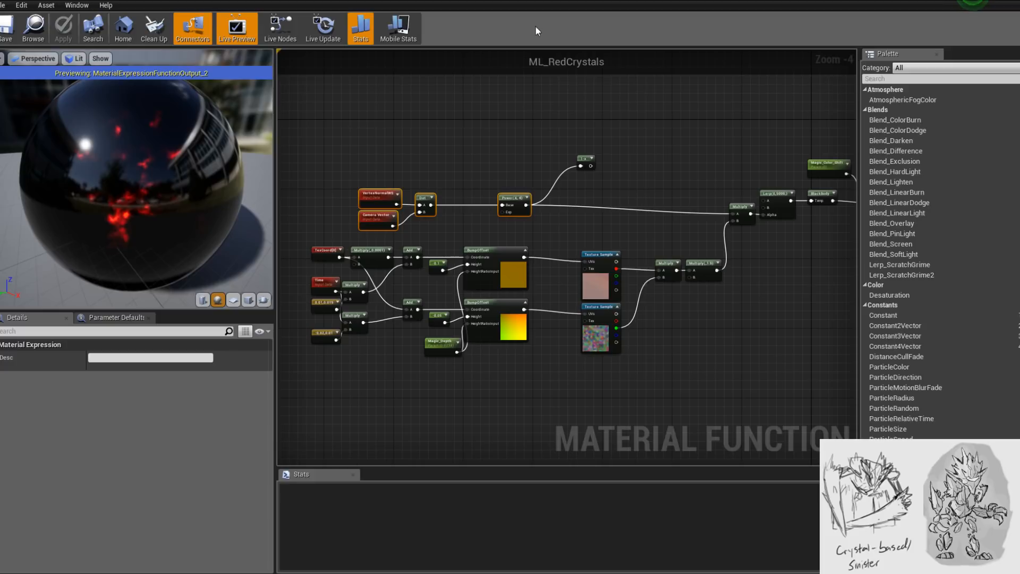
click(38, 2)
right_drag(290, 395, 424, 314)
key(ctrl+v)
right_drag(486, 343, 553, 352)
drag(636, 320, 571, 287)
right_drag(529, 346, 545, 362)
- Multiply the 1-x result by the Power output, multiply that by a Constant3Vector, and feed the product into EmissiveColor
drag(608, 283, 688, 310)
text(mult)
key(Return)
text(mult)
key(Return)
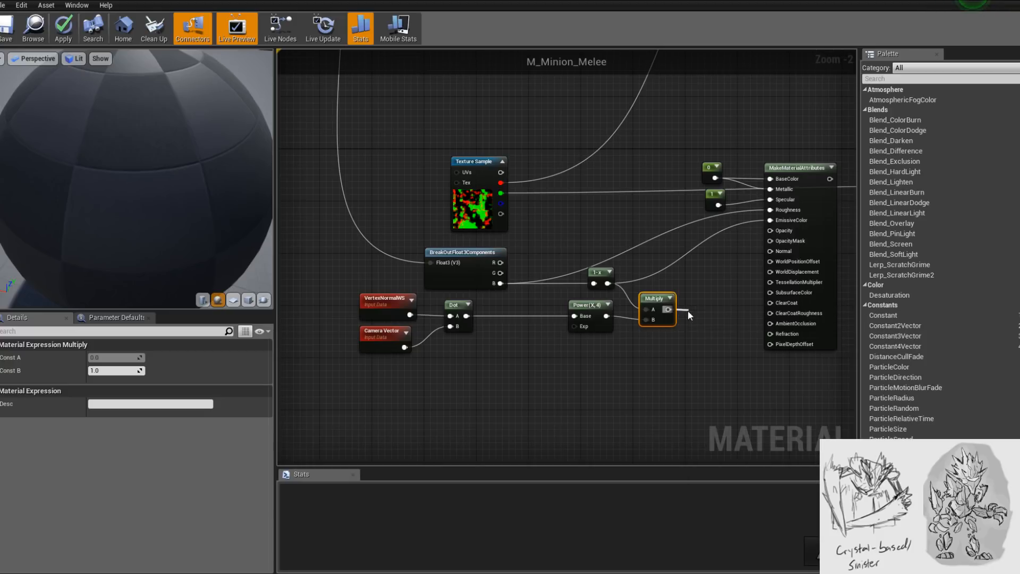
click(655, 367)
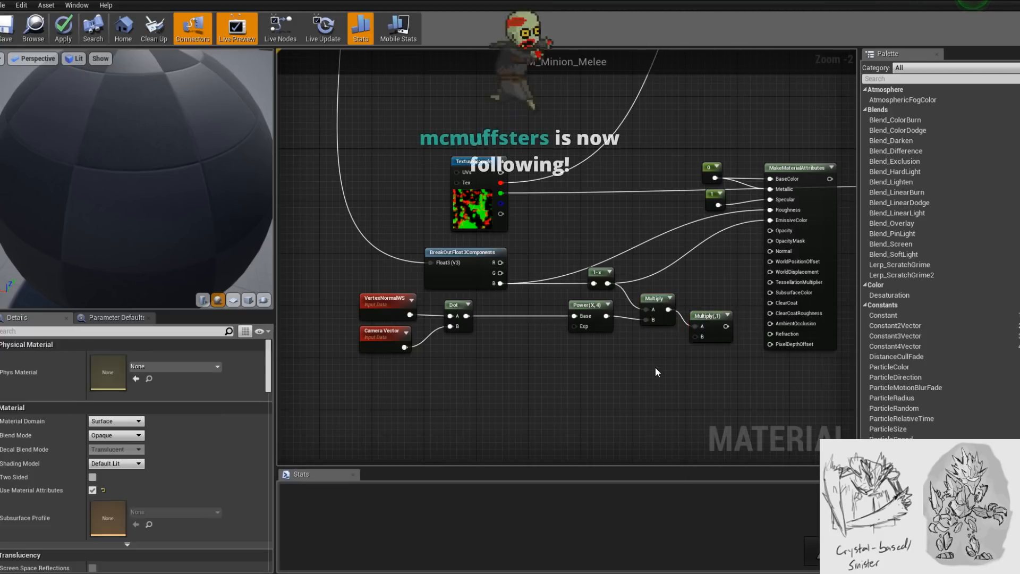
drag(679, 366, 771, 220)
- Duplicate the Constant3Vector, connect the copy to Normal of MakeMaterialAttributes, and set its value to 0,0,1
right_drag(723, 283, 597, 330)
scroll(624, 323, down, 2)
scroll(608, 331, up, 1)
key(ctrl+w)
drag(587, 337, 611, 331)
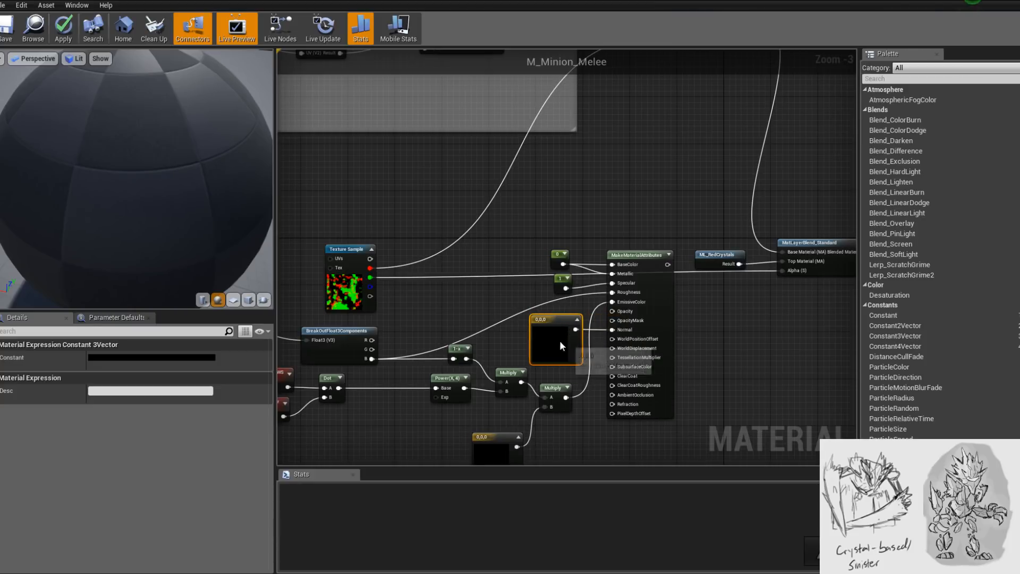
click(169, 357)
drag(213, 491, 288, 492)
click(338, 545)
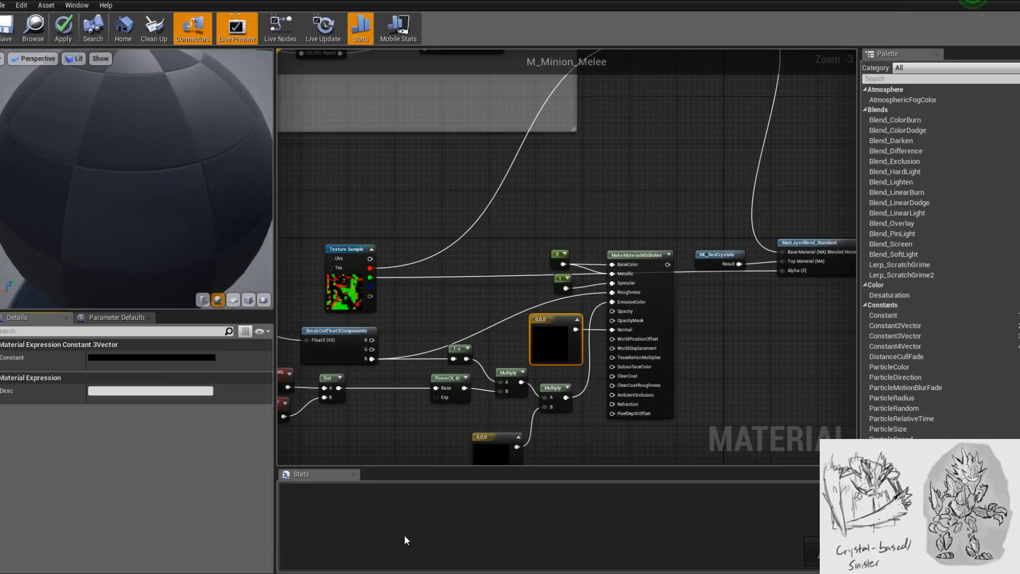
- Connect the constant 1 to the Opacity and OpacityMask inputs of MakeMaterialAttributes
scroll(512, 339, up, 2)
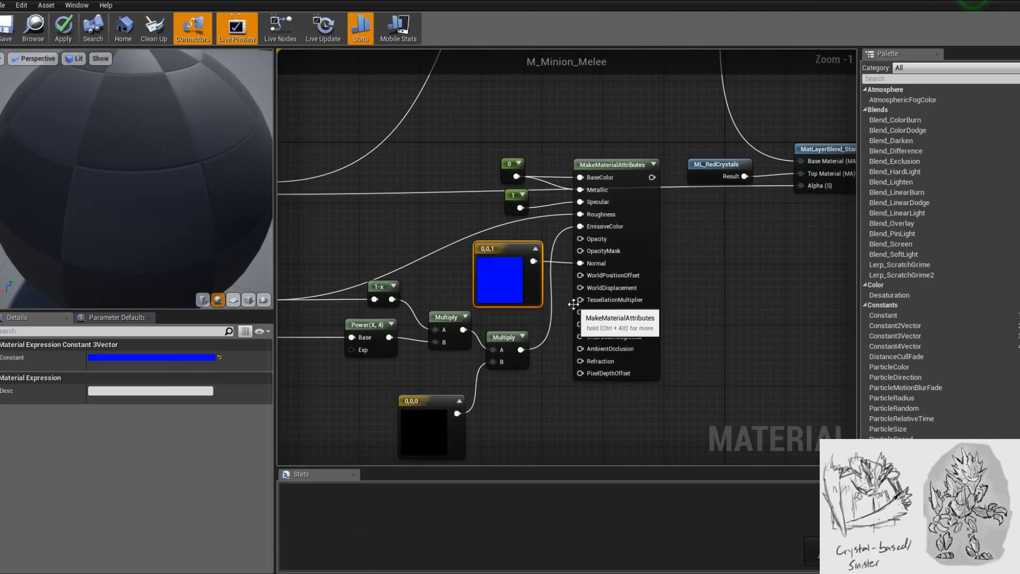
mouse_move(520, 207)
mouse_down()
mouse_move(575, 244)
mouse_move(530, 217)
mouse_up()
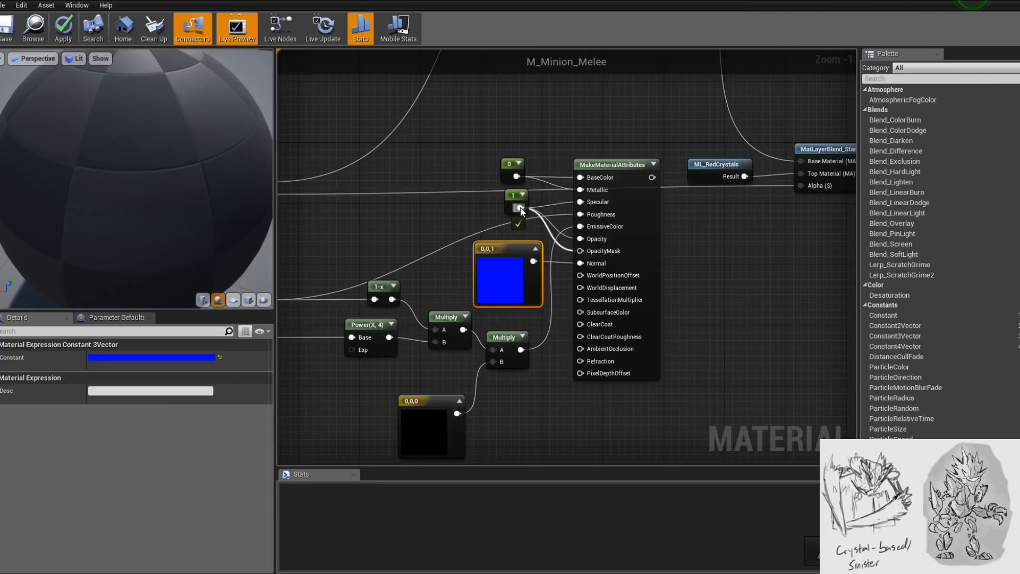
right_drag(558, 301, 553, 268)
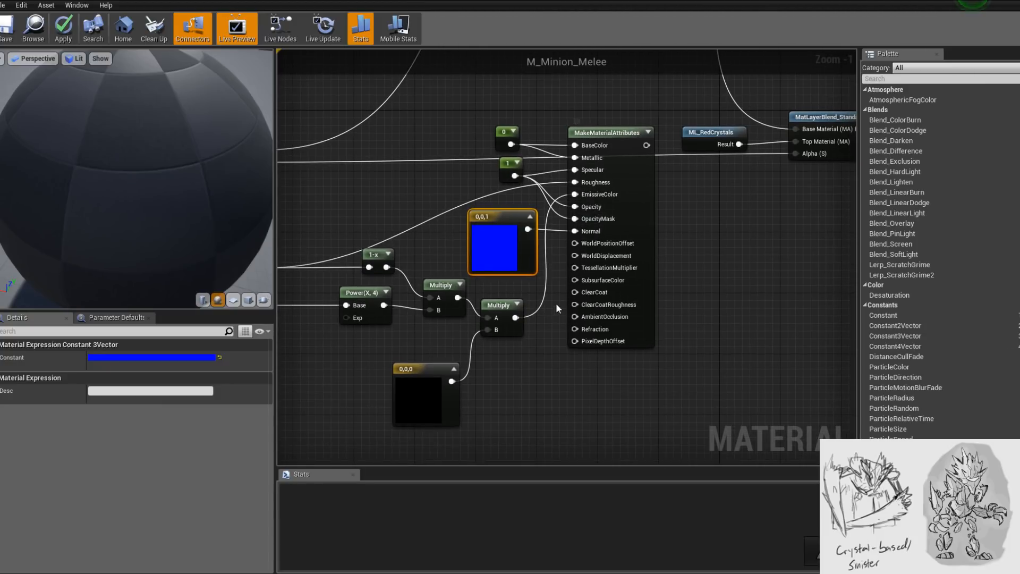
right_drag(556, 303, 563, 327)
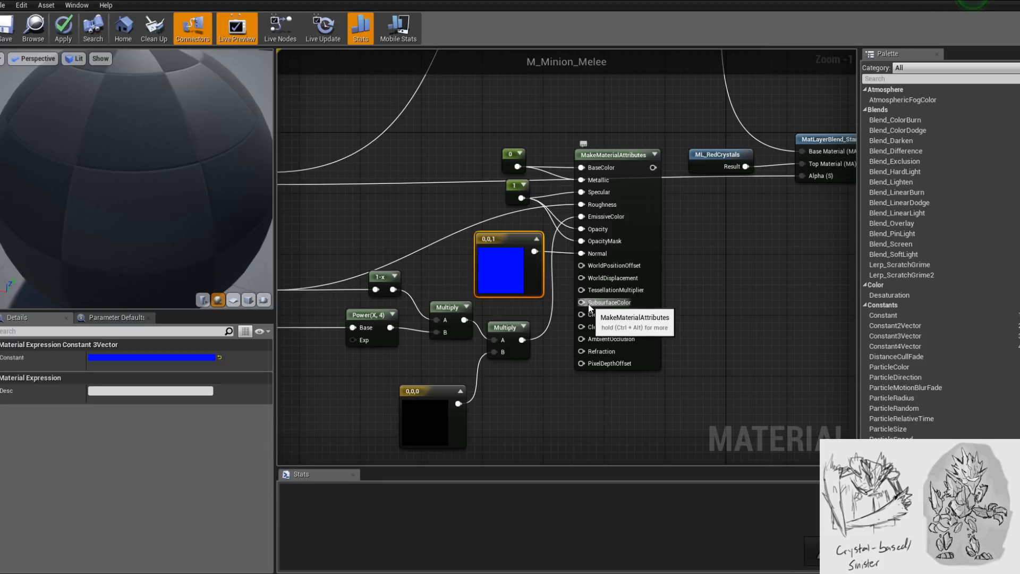
- Connect the constant 0 to SubsurfaceColor, ClearCoat and ClearCoatRoughness, and the constant 1 to AmbientOcclusion
drag(523, 172, 554, 259)
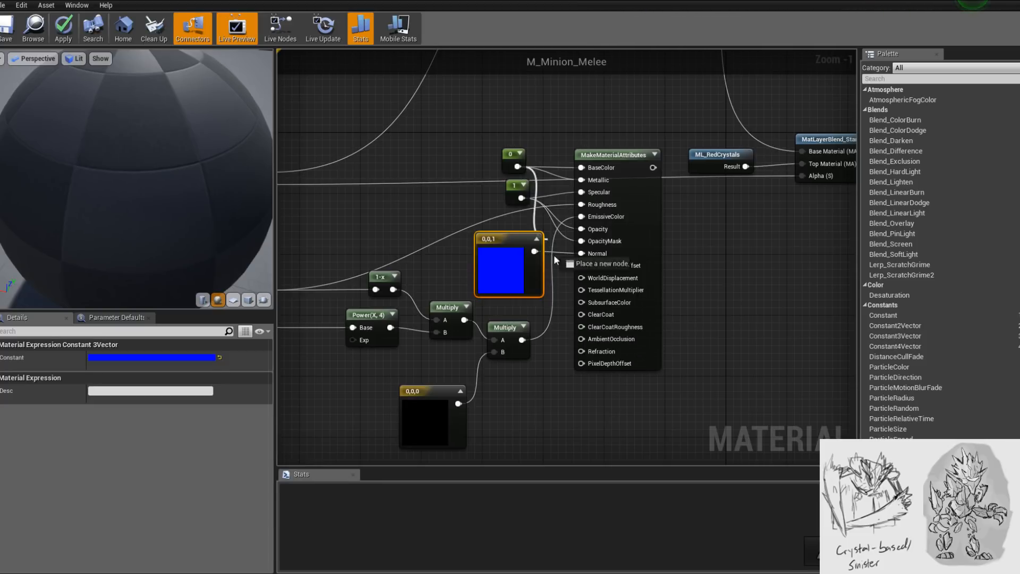
drag(590, 313, 533, 183)
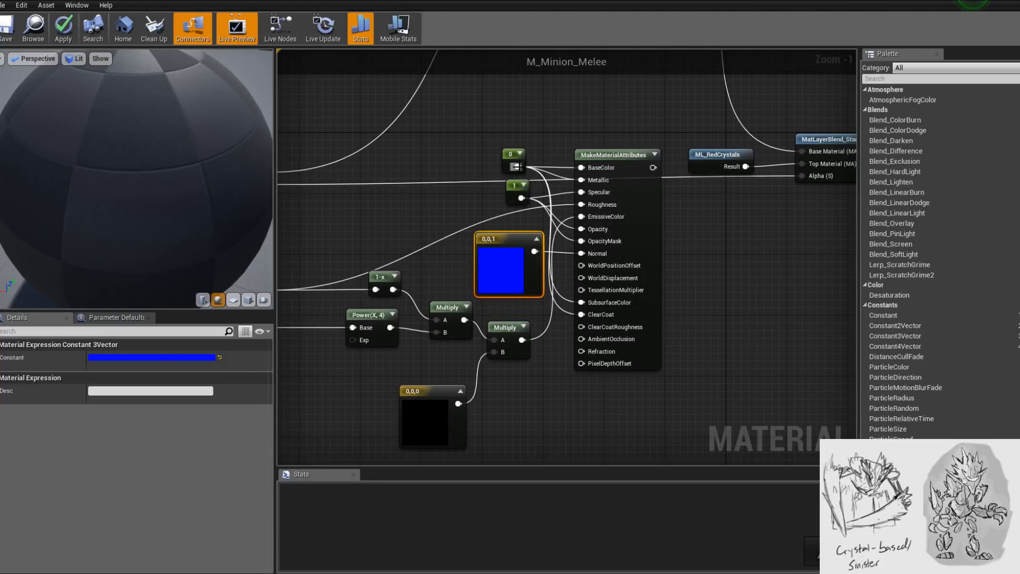
drag(564, 318, 521, 198)
- Set the glow's Constant3Vector to a pinkish red with R 1.0, G 0.03125 and B 0.107374
scroll(615, 381, down, 2)
right_drag(562, 379, 653, 357)
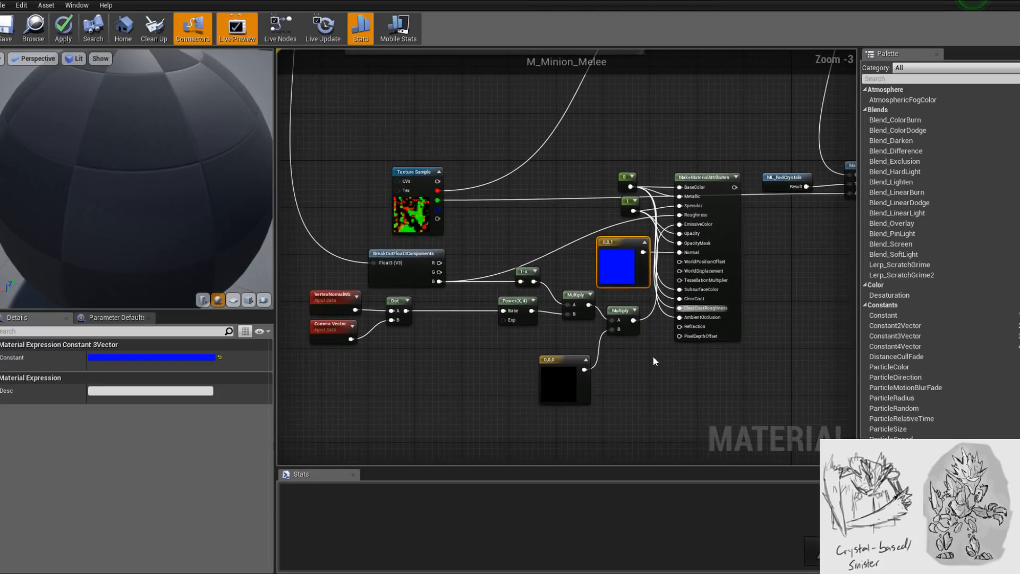
click(577, 387)
click(186, 357)
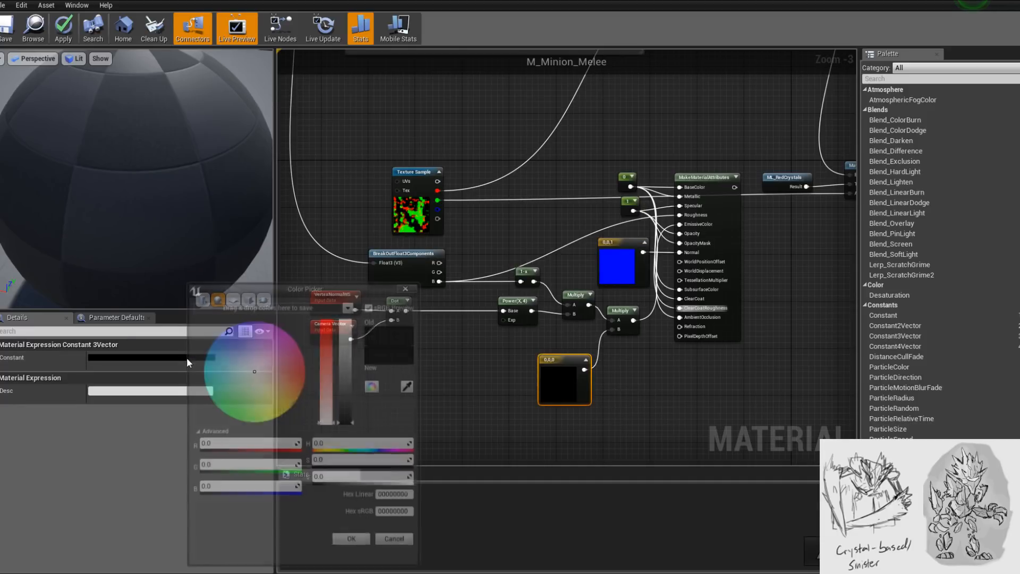
click(308, 369)
drag(360, 378, 362, 335)
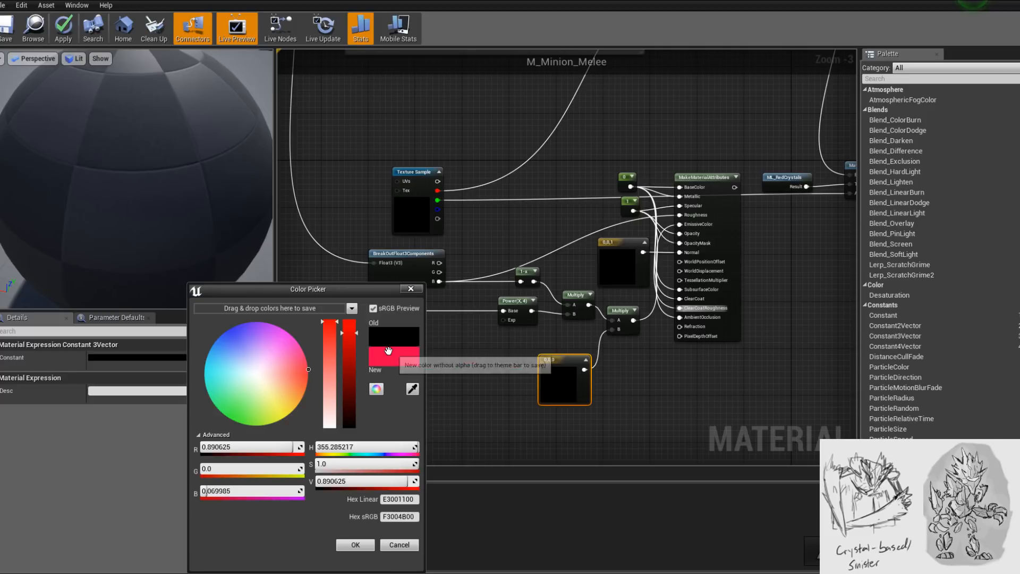
drag(332, 335, 356, 314)
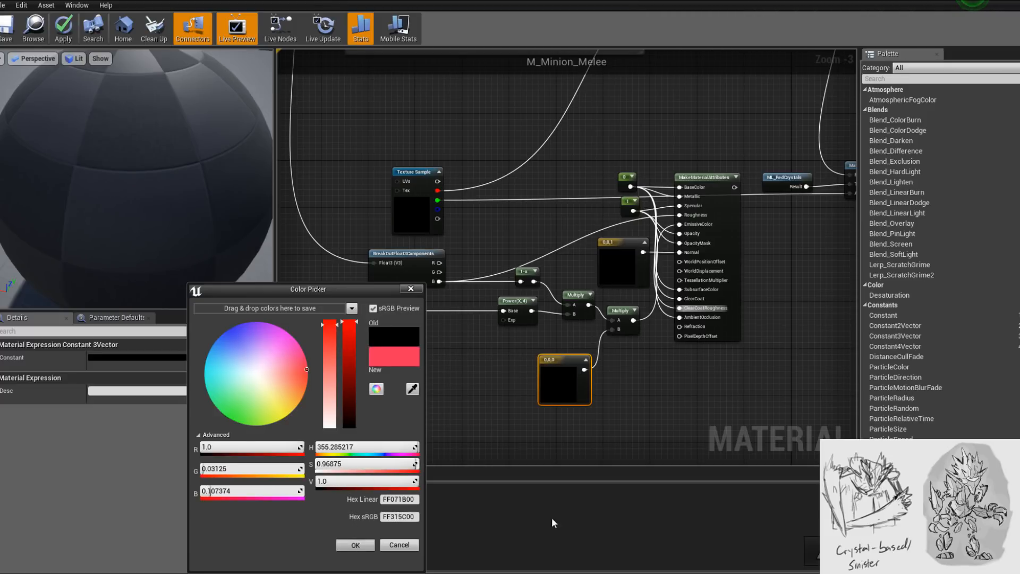
click(429, 544)
- Shift the glow nodes away from MakeMaterialAttributes, then multiply the coloured glow by a new Constant and feed the product into EmissiveColor
scroll(598, 375, down, 1)
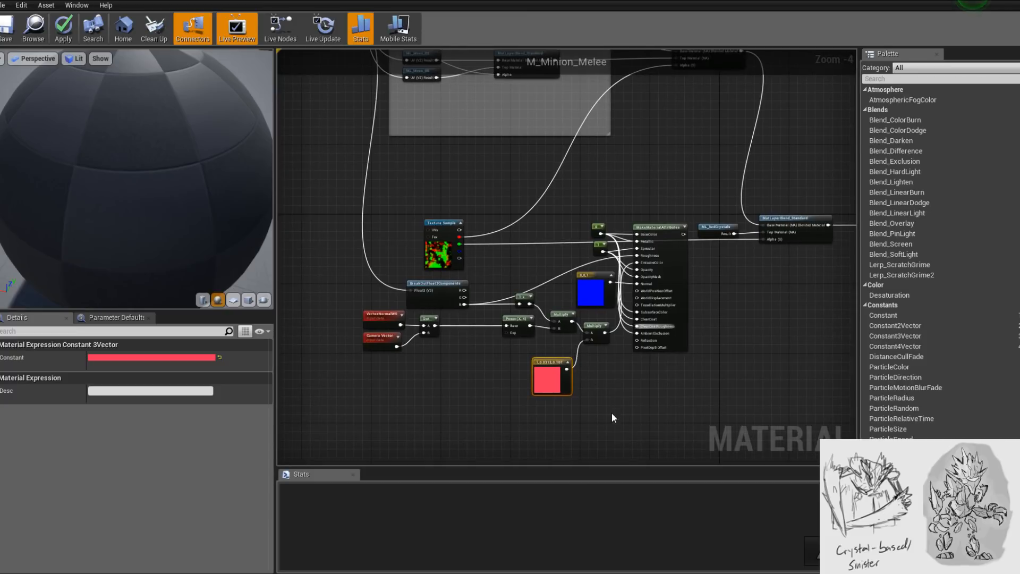
drag(388, 316, 350, 311)
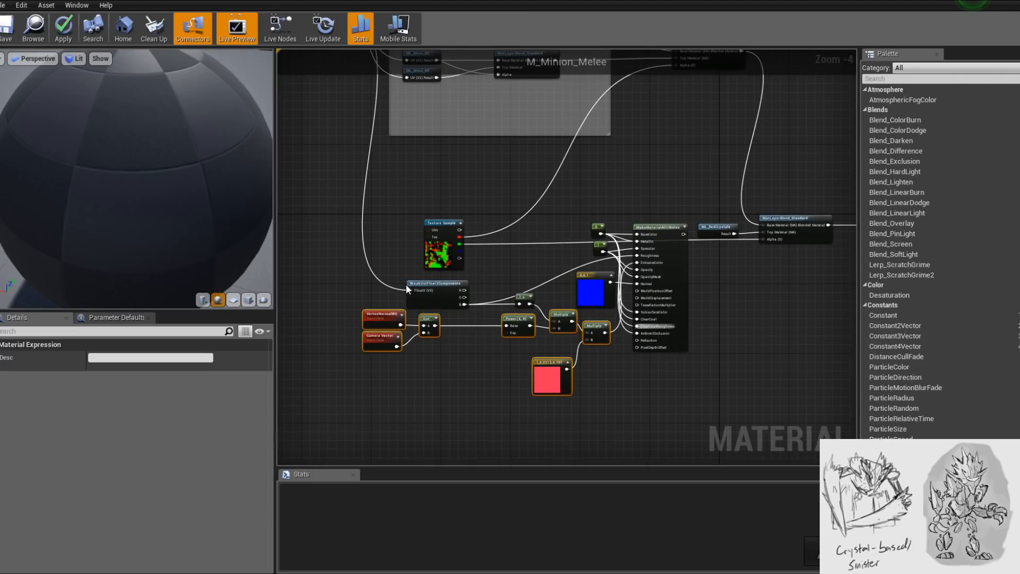
drag(520, 297, 557, 309)
scroll(537, 350, up, 2)
text(*)
key(Return)
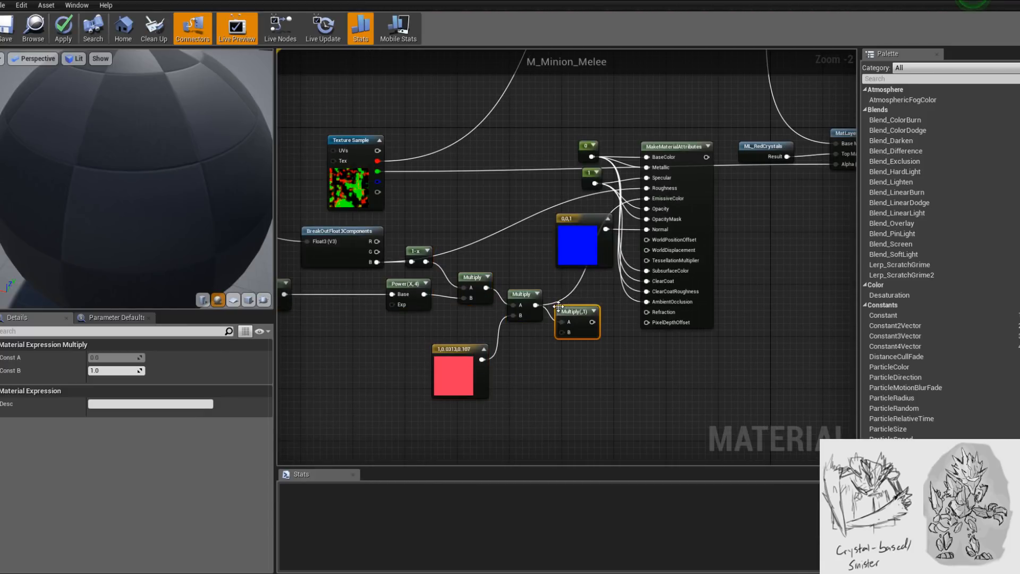
drag(580, 313, 578, 298)
click(523, 348)
drag(537, 365, 647, 198)
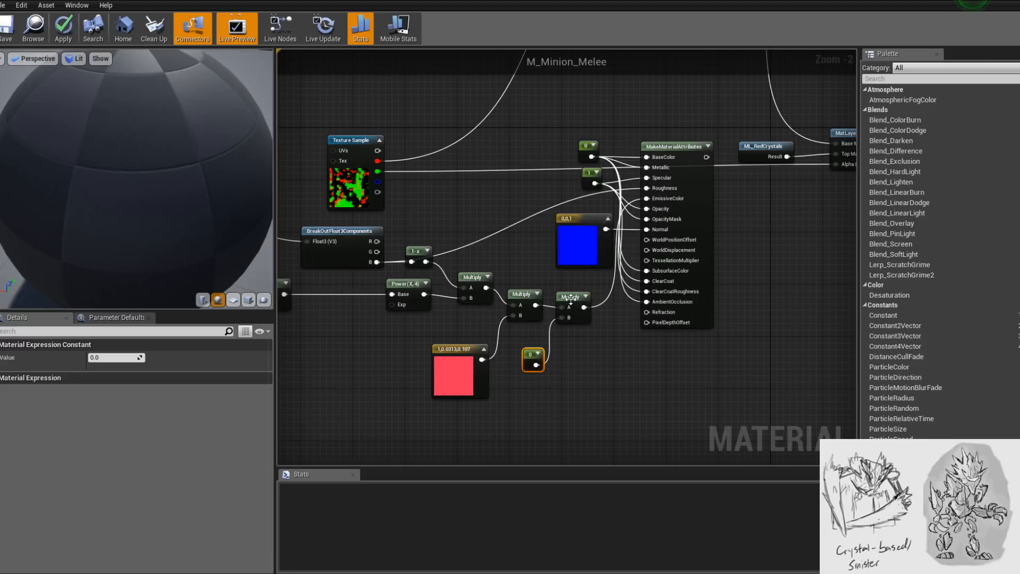
- Set the Constant feeding the last glow Multiply to 25 and apply the material
click(571, 298)
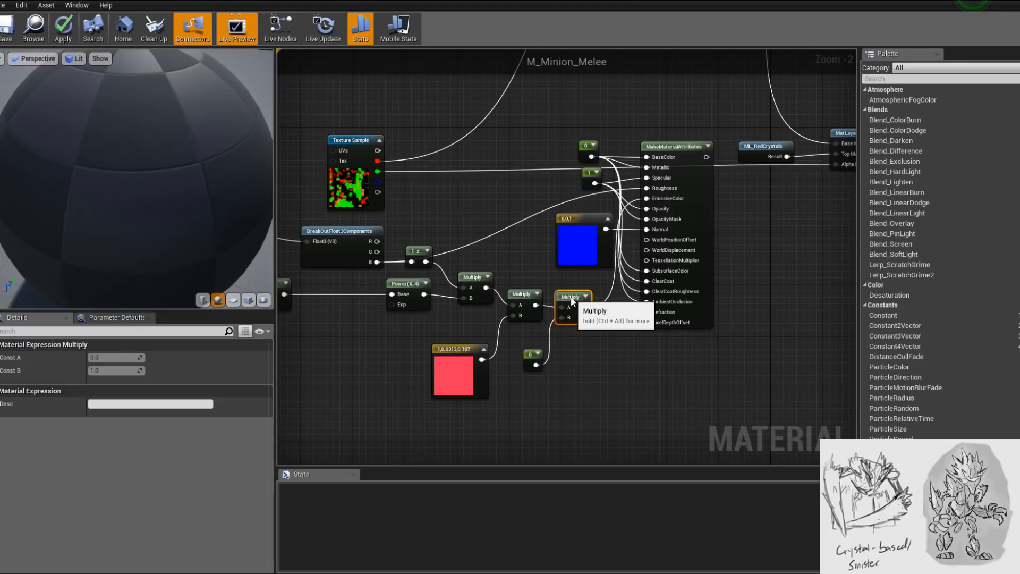
click(533, 359)
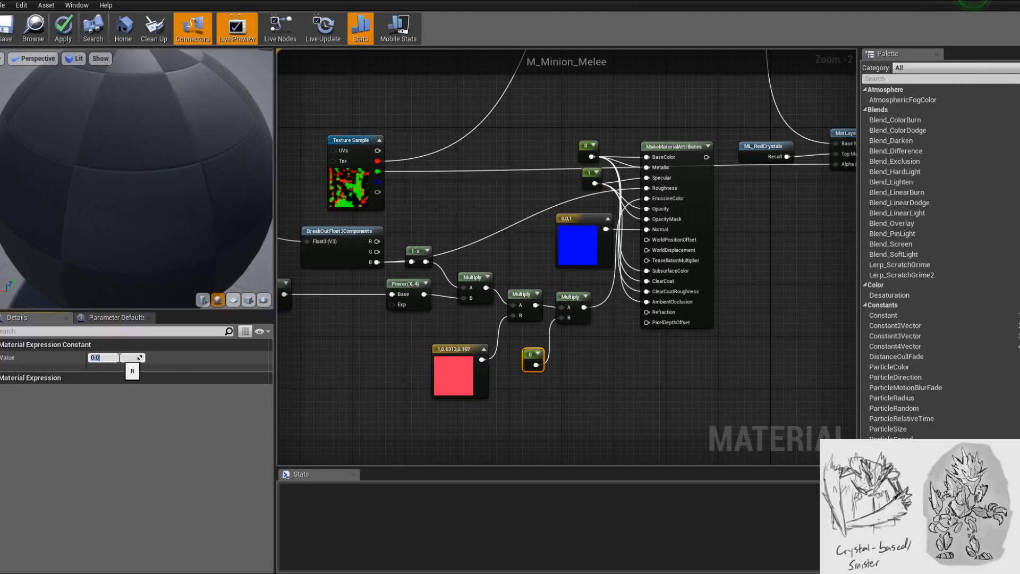
click(63, 37)
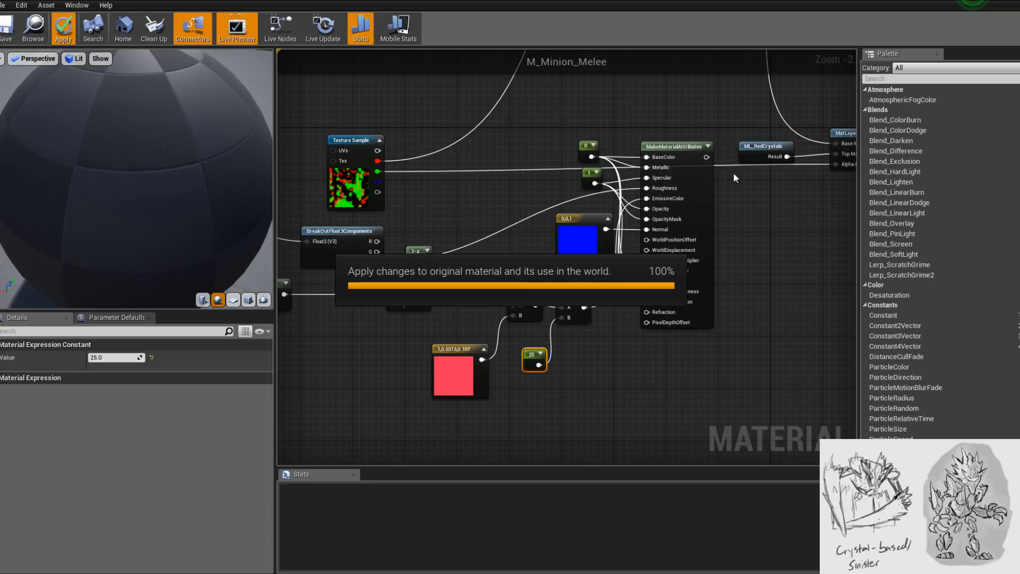
- Connect MakeMaterialAttributes to Top Material of MatLayerBlend_Standard in place of ML_RedCrystals, move the ML_RedCrystals node aside, and apply the material
right_drag(757, 190, 658, 232)
drag(608, 199, 754, 195)
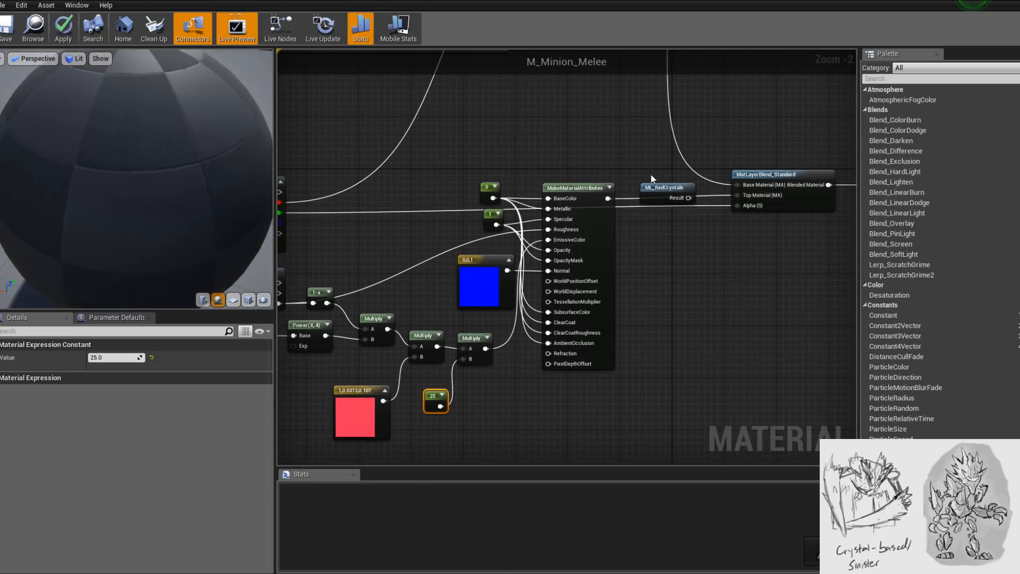
click(667, 192)
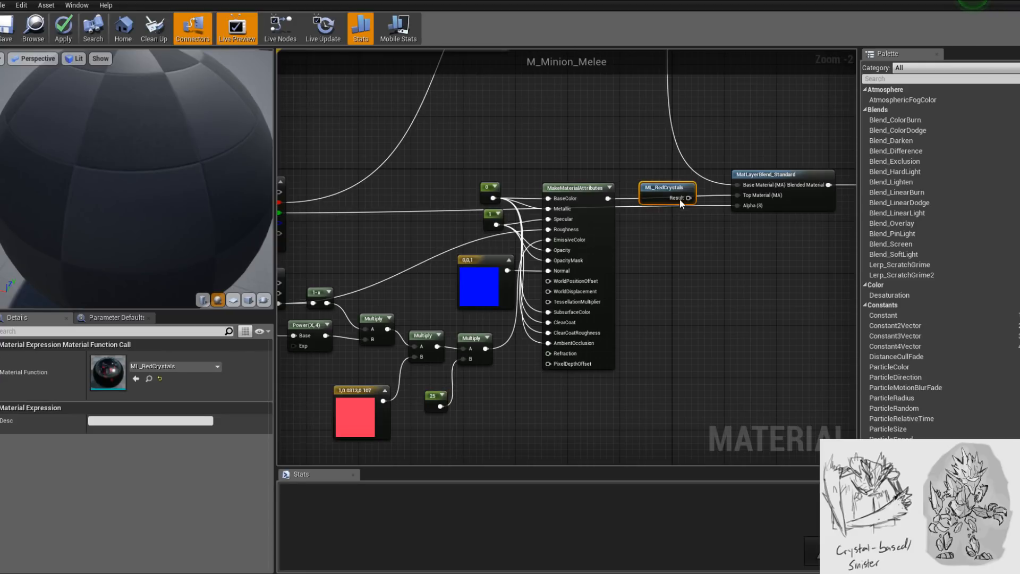
drag(655, 188, 610, 142)
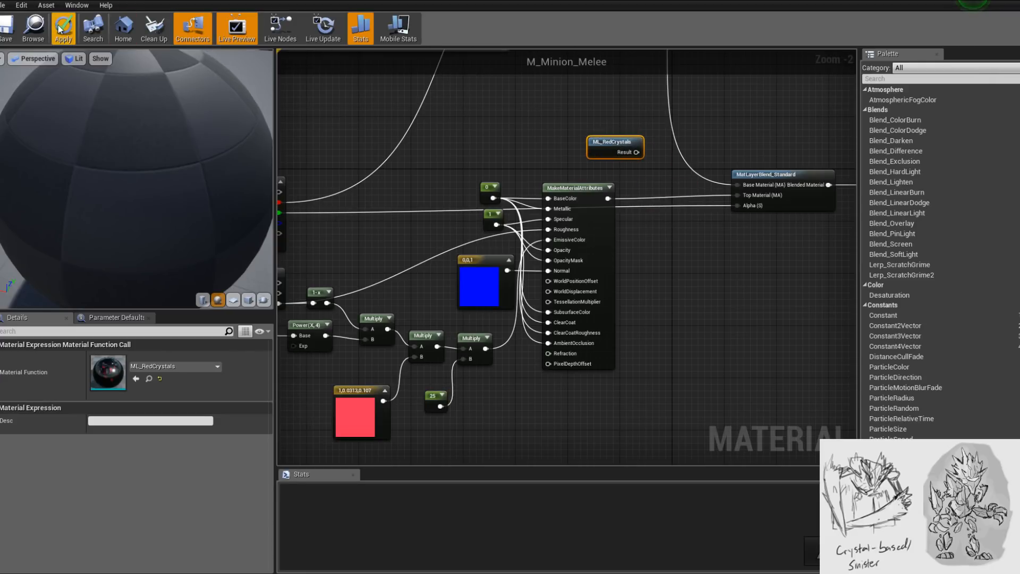
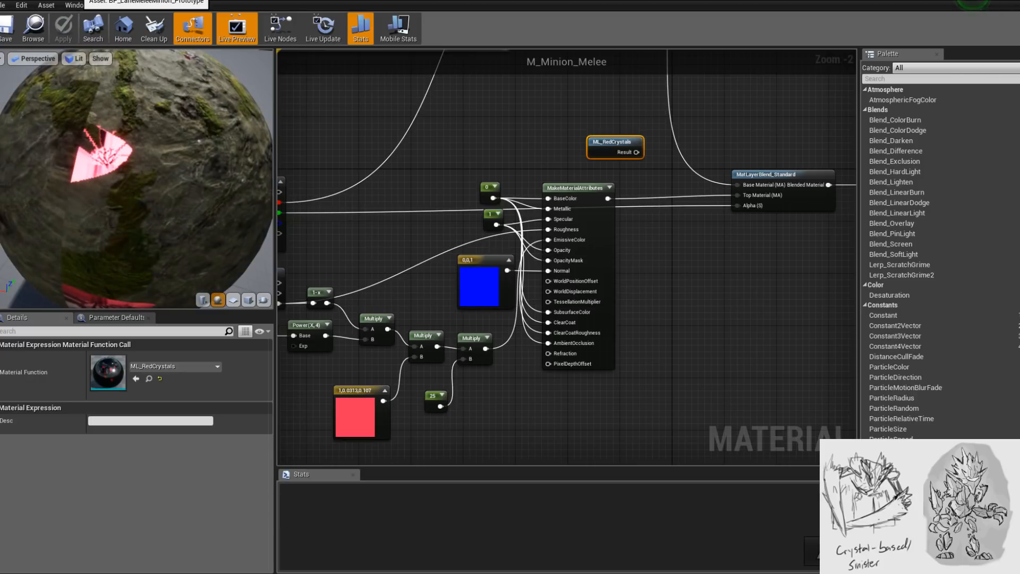
- Switch to the BP_LaneMeleeMinion_Prototype blueprint, deselect the body mesh, and examine the crystal glow on the minion from several angles and distances
click(80, 1)
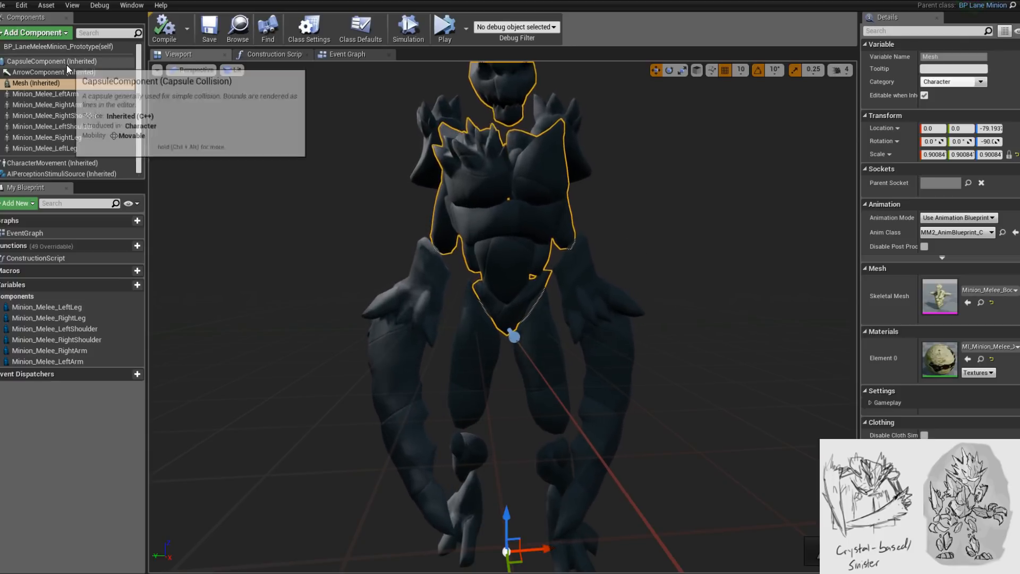
click(51, 61)
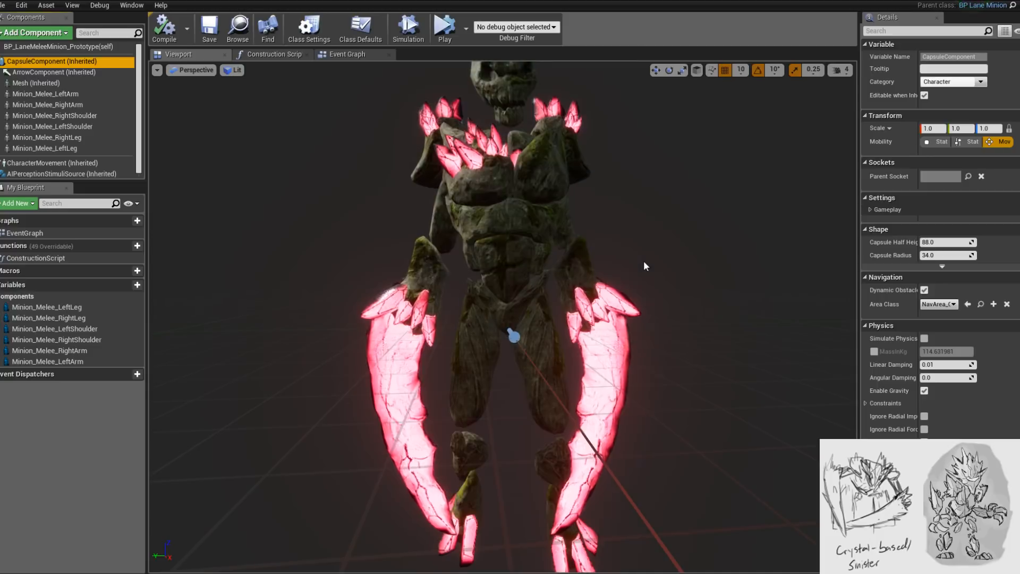
scroll(641, 259, up, 3)
scroll(641, 259, down, 4)
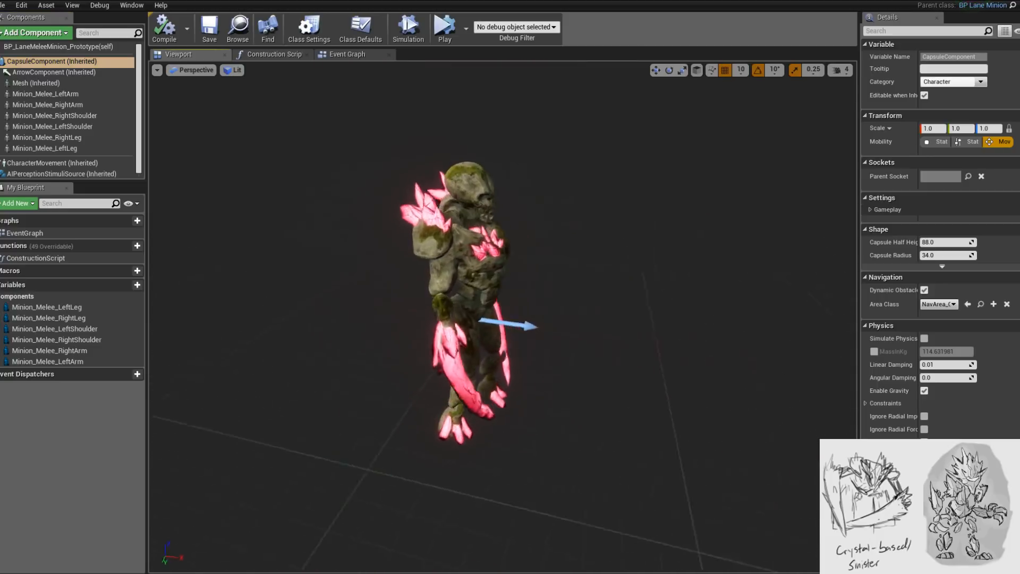
alt+drag(640, 258, 500, 265)
scroll(586, 260, up, 2)
alt+drag(502, 317, 649, 269)
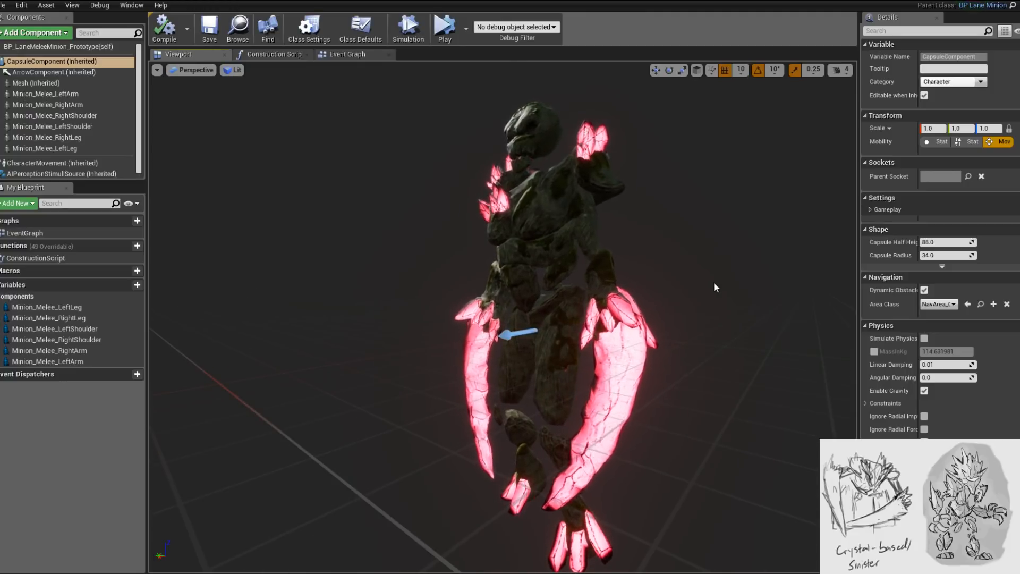
alt+drag(706, 285, 835, 289)
alt+drag(468, 266, 590, 257)
scroll(533, 257, down, 4)
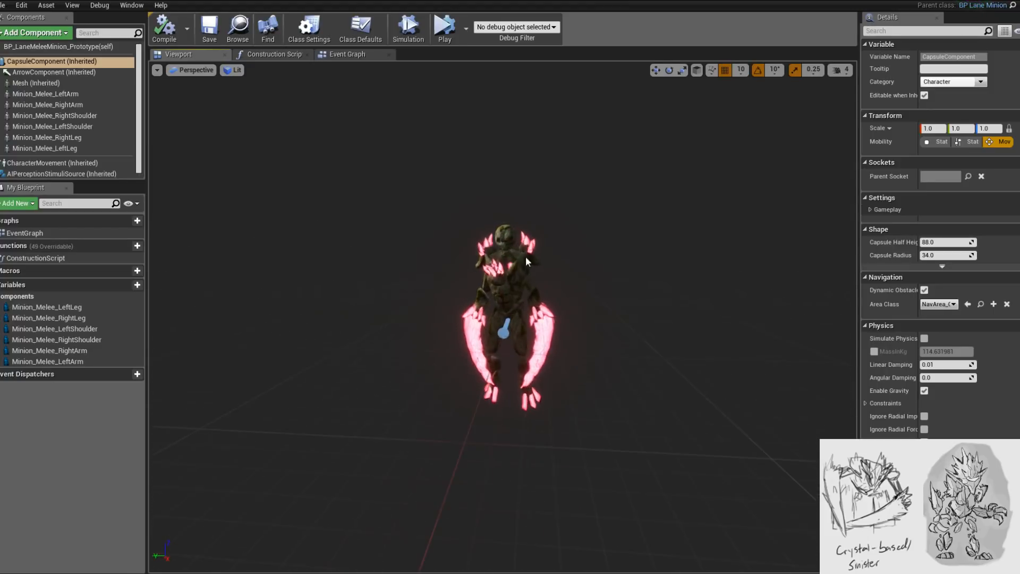
alt+drag(535, 269, 468, 263)
scroll(536, 269, up, 2)
alt+drag(535, 271, 382, 250)
alt+drag(494, 330, 494, 369)
scroll(502, 319, down, 5)
alt+drag(494, 330, 555, 332)
alt+drag(424, 275, 472, 261)
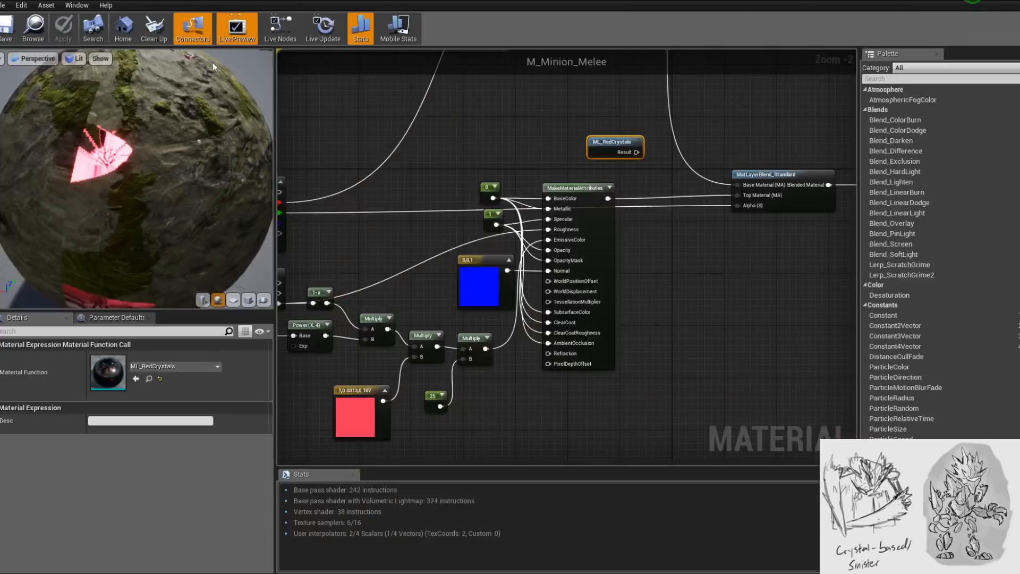
- Return to M_Minion_Melee and multiply the R and G outputs of BreakOutFloat3Components with a new Multiply node
right_drag(283, 306, 530, 305)
scroll(299, 303, down, 2)
scroll(555, 303, up, 1)
scroll(530, 304, up, 2)
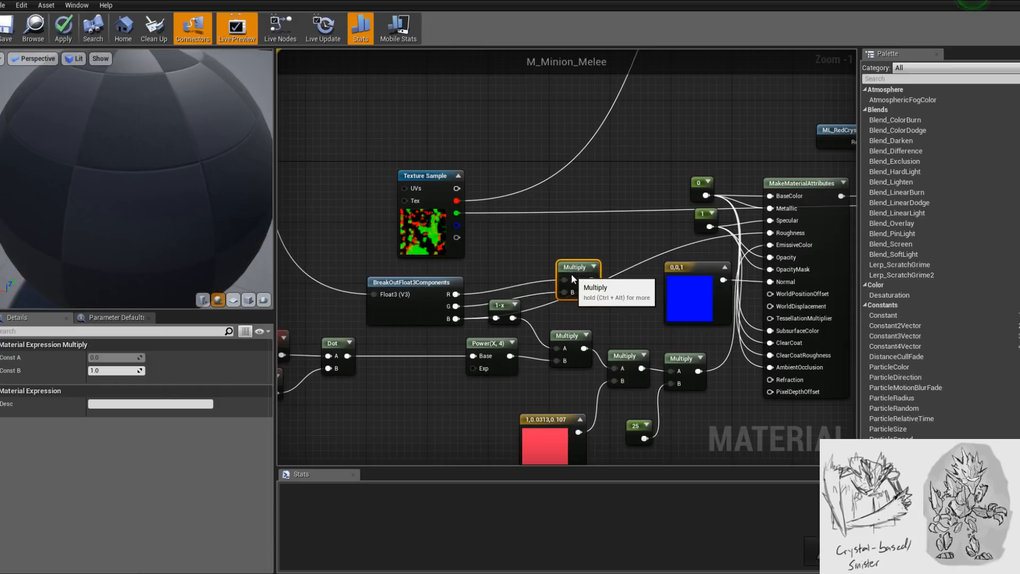
- Multiply the boosted glow by the new mask product, route the result into EmissiveColor, and apply the material
drag(592, 287, 665, 318)
drag(725, 346, 725, 346)
text(mul)
key(Return)
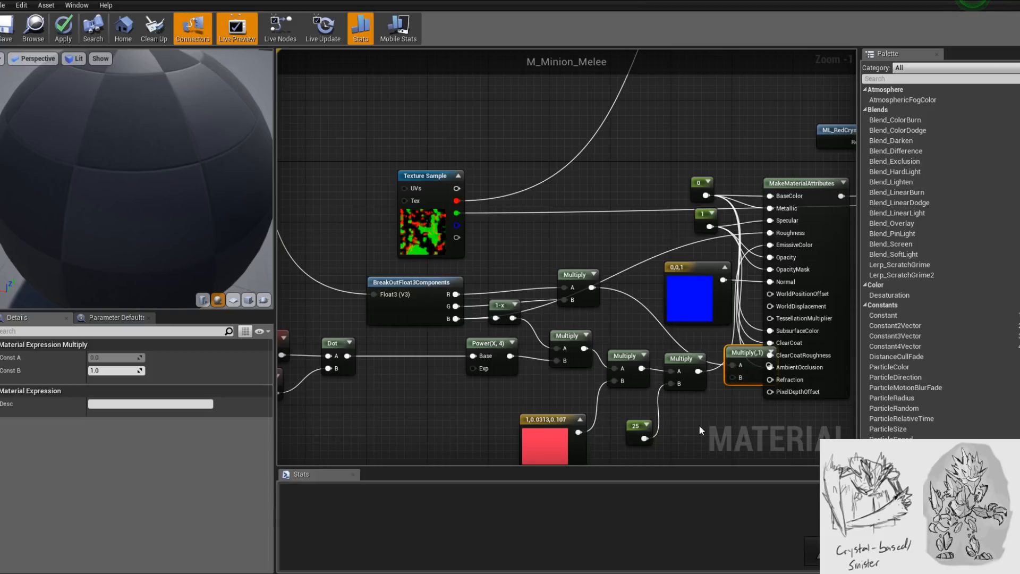
scroll(700, 427, down, 1)
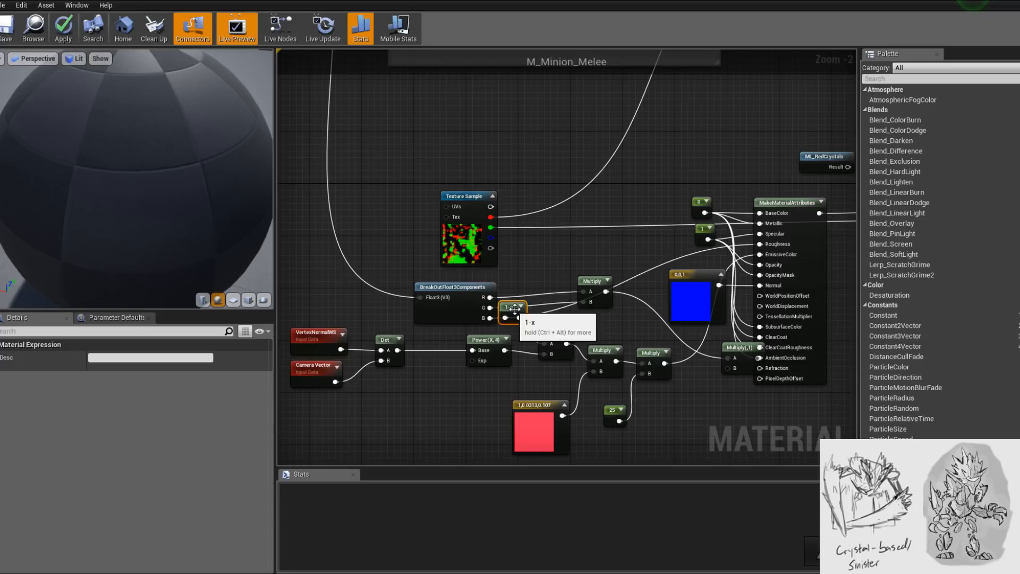
click(62, 24)
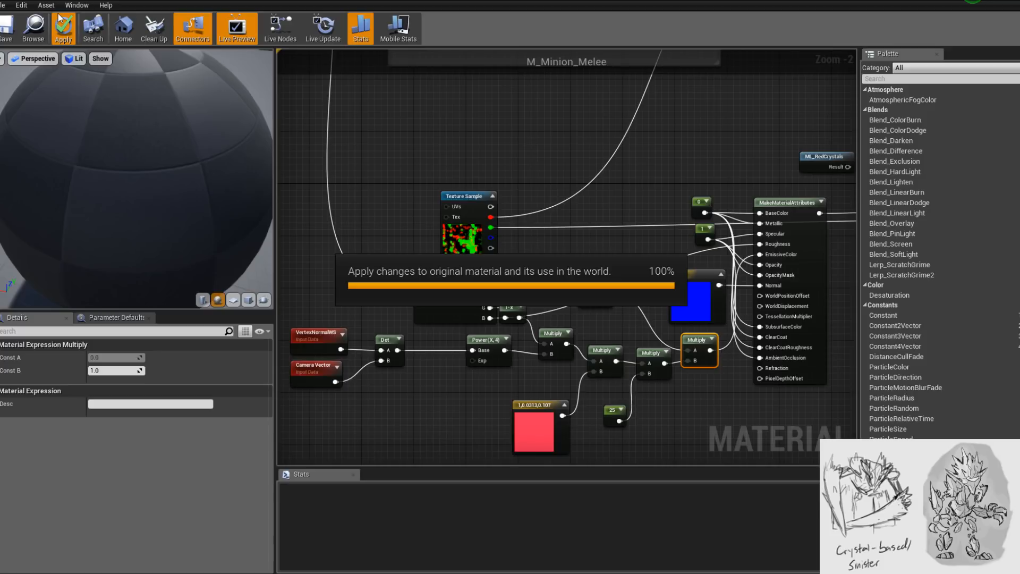
- Switch to the minion blueprint and examine the masked crystal glow on the arms, chest and shoulders from all sides
click(68, 2)
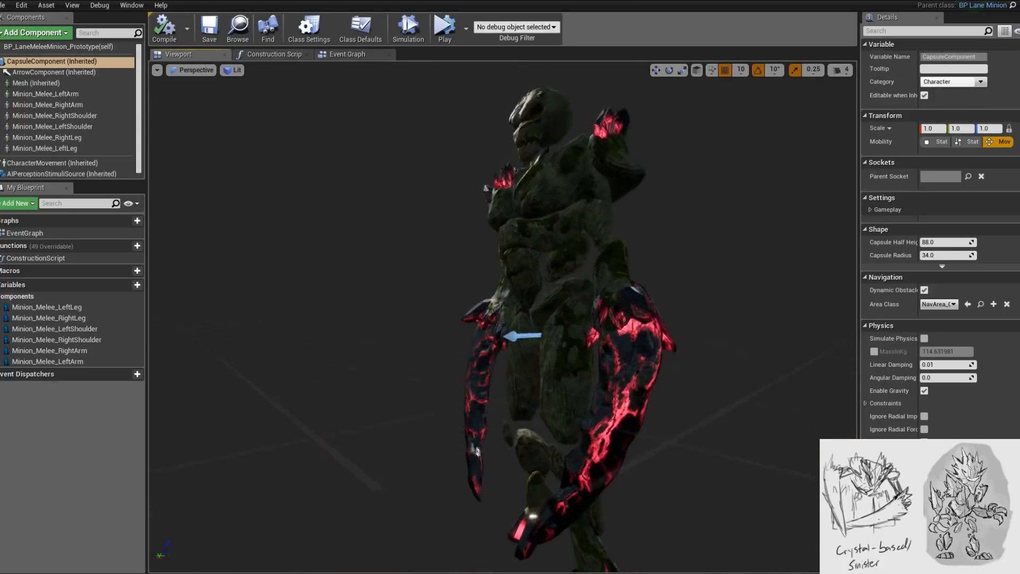
alt+drag(502, 319, 670, 329)
scroll(503, 316, down, 3)
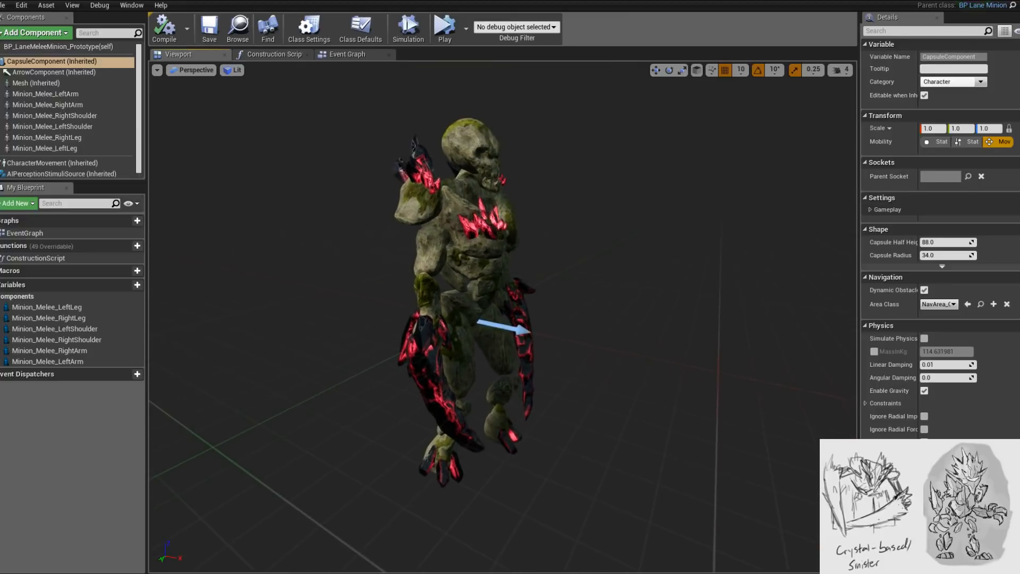
alt+drag(502, 316, 797, 348)
scroll(502, 316, down, 3)
alt+drag(502, 316, 726, 252)
alt+drag(451, 333, 566, 290)
alt+drag(498, 324, 497, 340)
scroll(497, 341, up, 3)
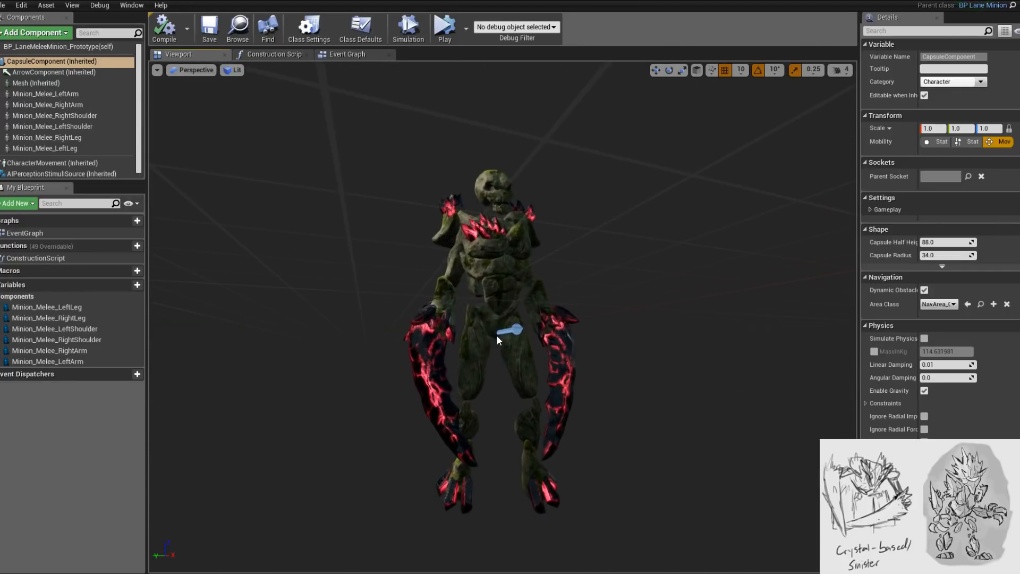
alt+drag(497, 341, 741, 374)
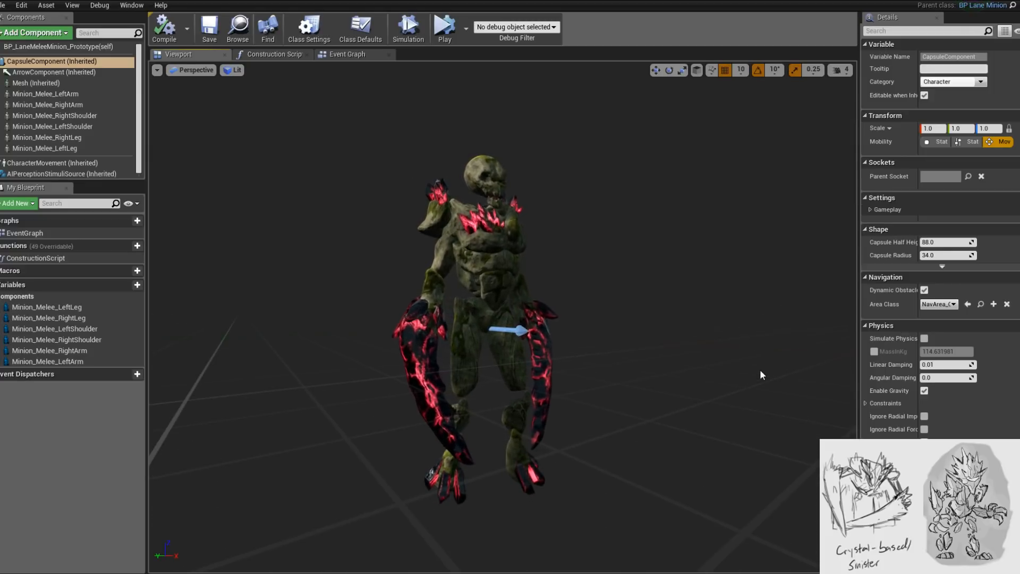
- Return to M_Minion_Melee, set the glow color constant to a pure, darker red of 0.682,0,0, and apply the material
alt+drag(672, 397, 497, 384)
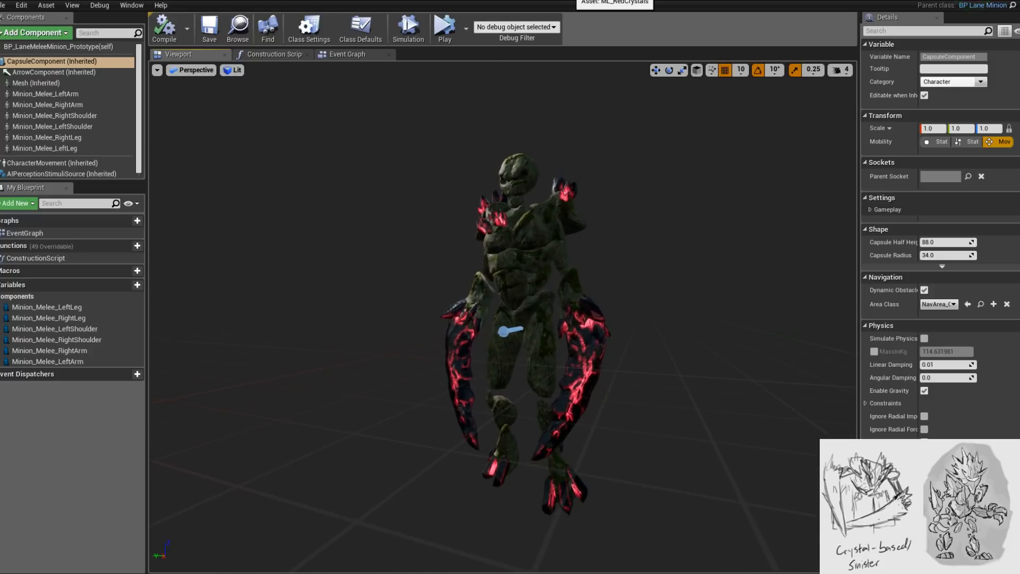
click(590, 1)
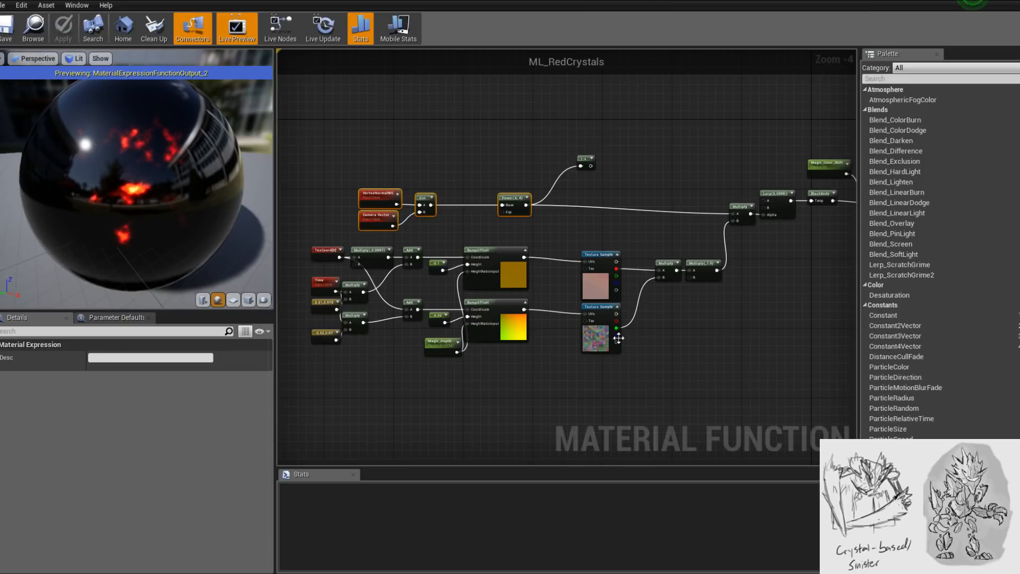
click(198, 1)
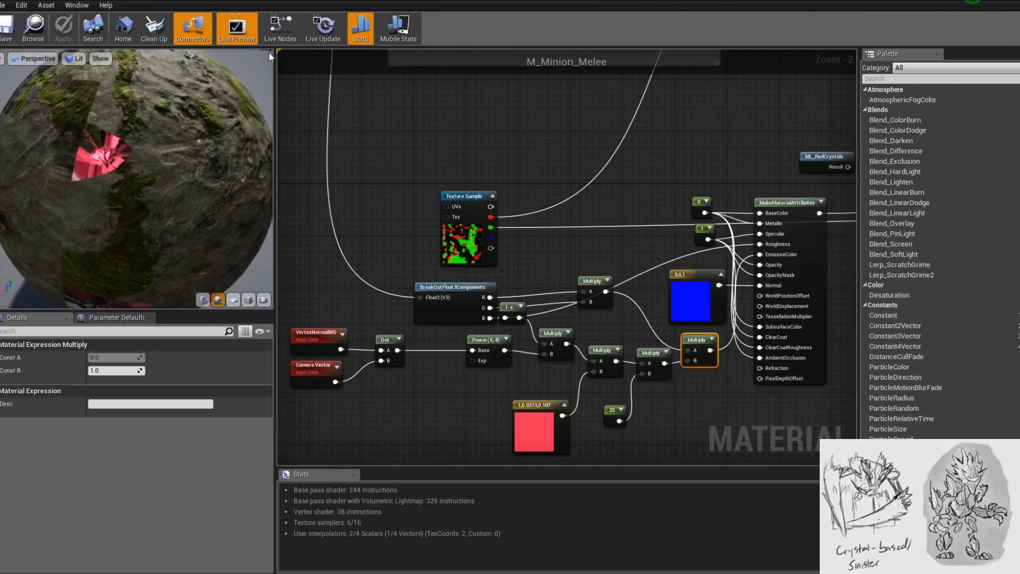
click(547, 424)
click(179, 357)
click(323, 320)
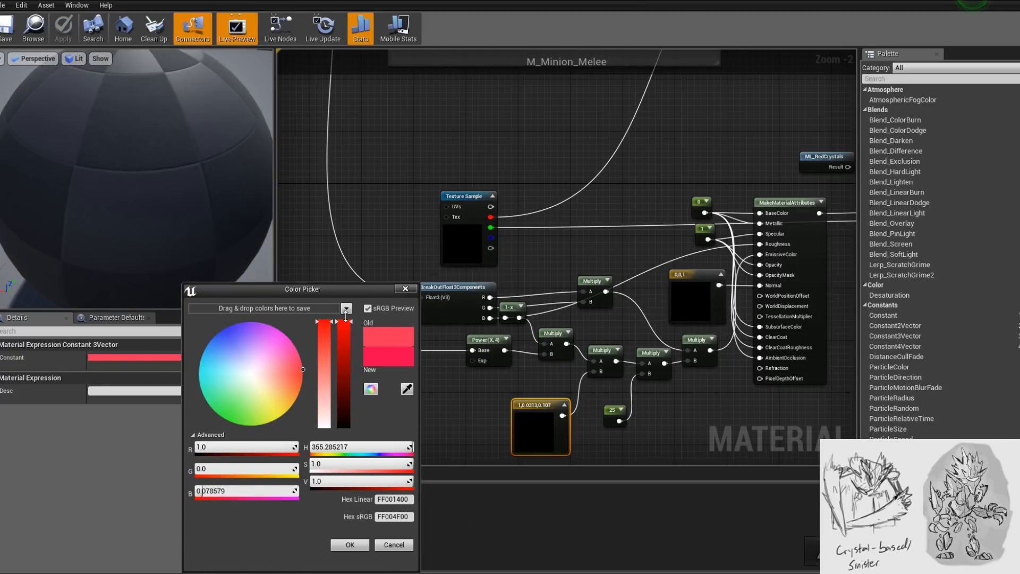
drag(243, 491, 196, 491)
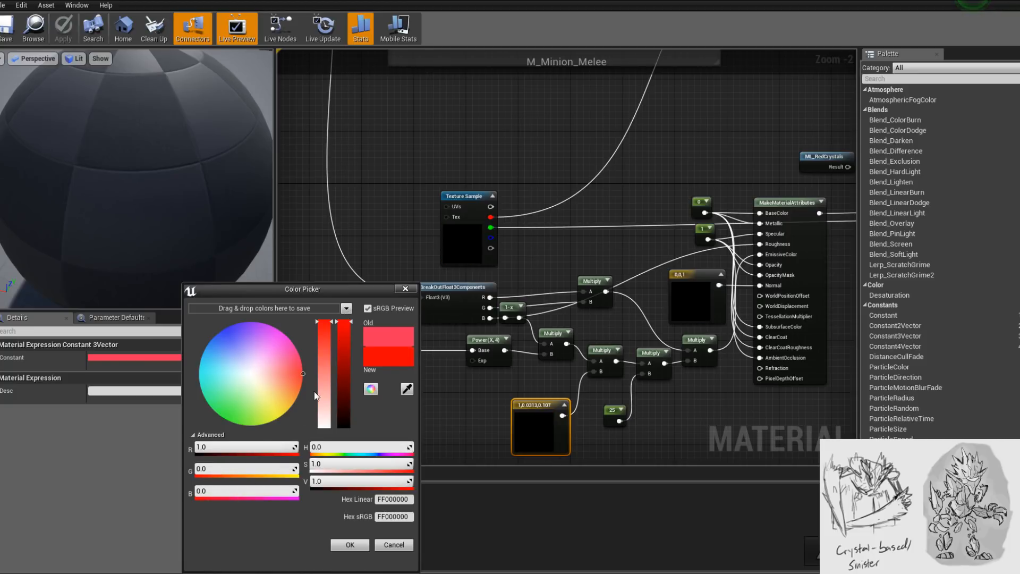
drag(344, 322, 345, 355)
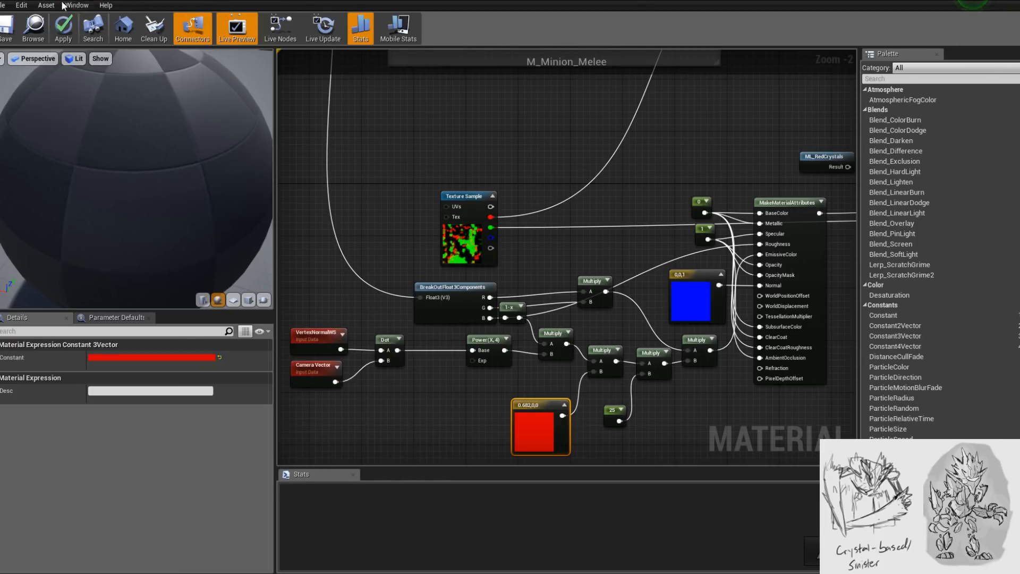
click(71, 19)
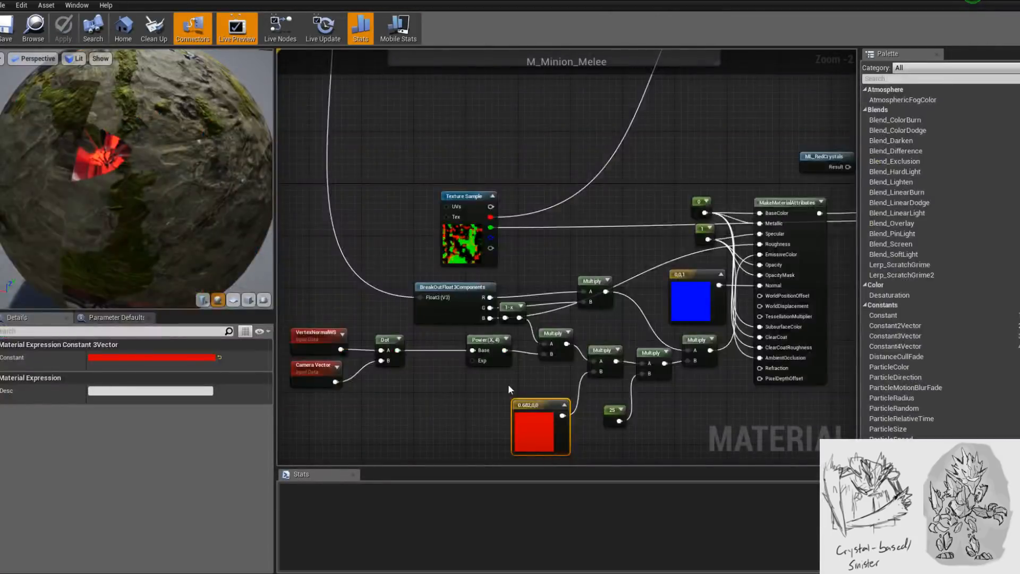
- Move the whole group of crystal glow nodes farther away from MakeMaterialAttributes to free up space between them
scroll(650, 314, down, 2)
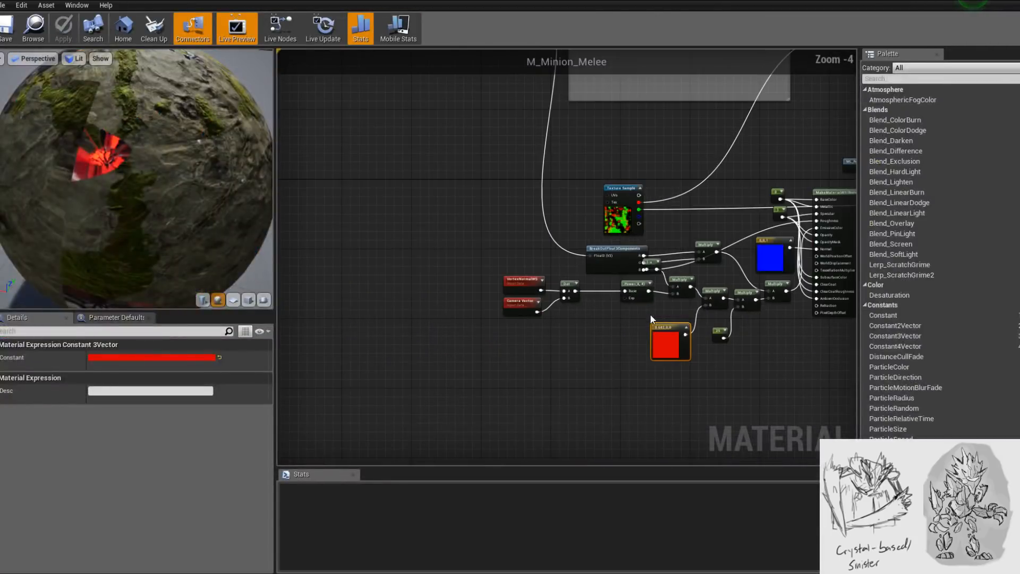
drag(502, 389, 754, 255)
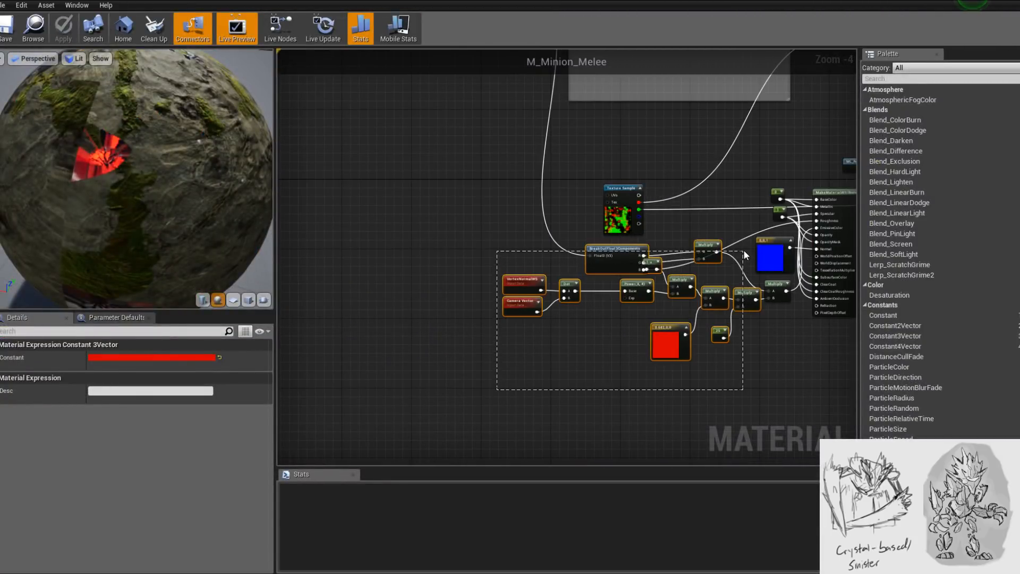
ctrl+click(776, 288)
drag(776, 290, 641, 294)
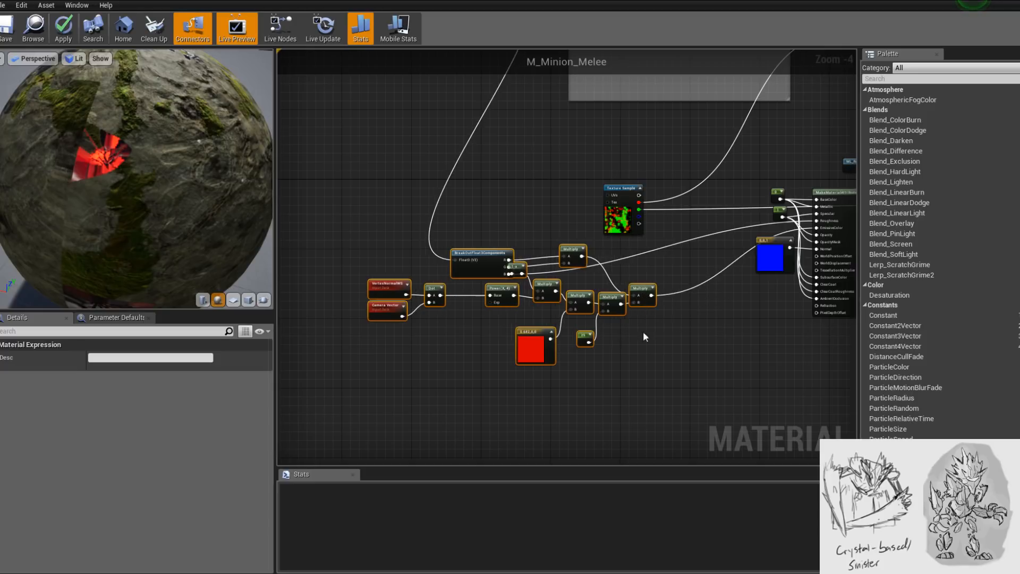
right_drag(646, 318, 681, 372)
scroll(661, 378, up, 2)
click(727, 398)
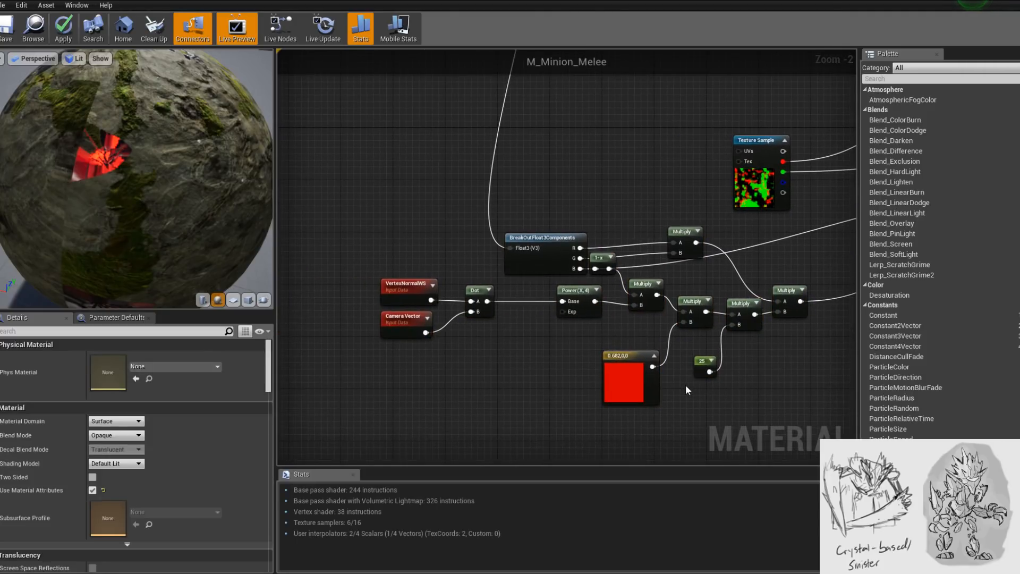
- Add a BlackBody node and delete the red color constant together with the Multiply node that tinted the glow
right_click(620, 434)
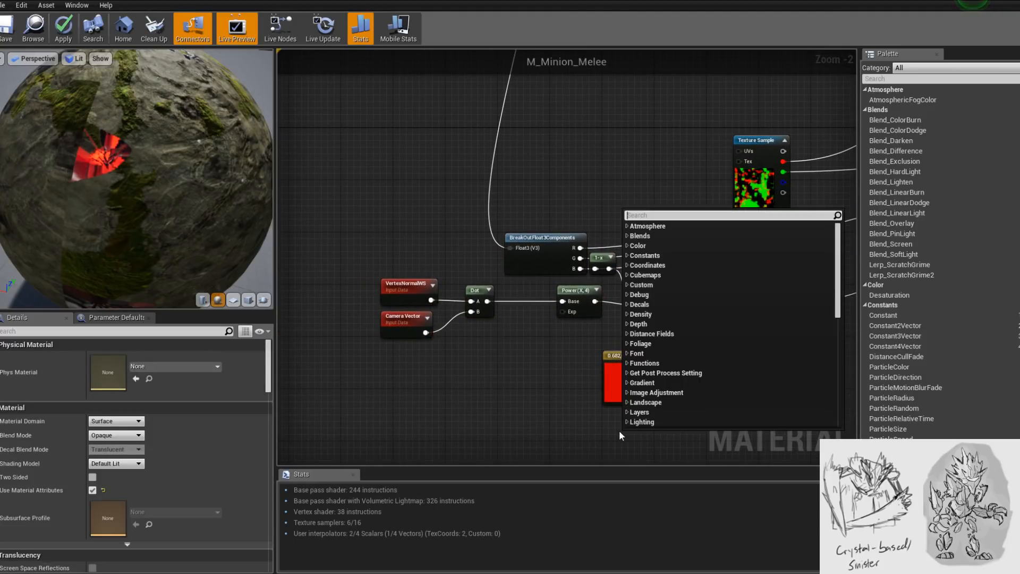
text(black)
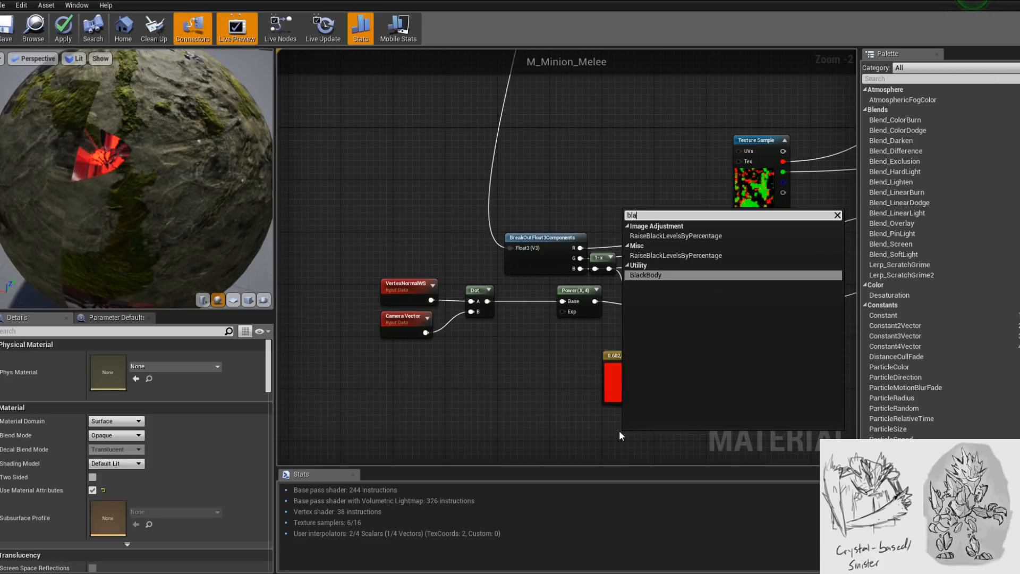
key(Return)
right_drag(620, 430, 580, 394)
scroll(610, 358, down, 1)
click(610, 359)
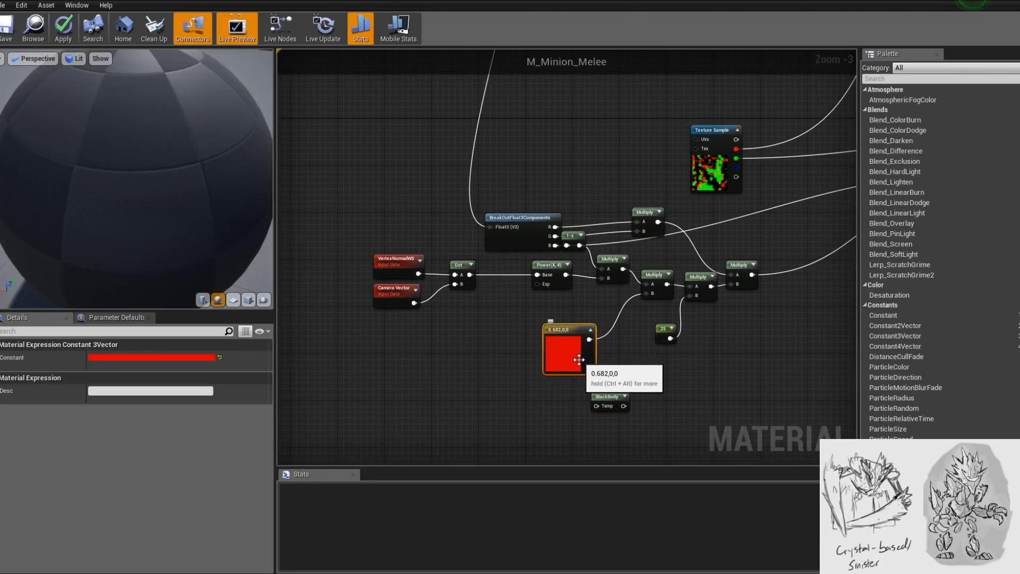
key(Delete)
scroll(636, 319, up, 1)
click(682, 300)
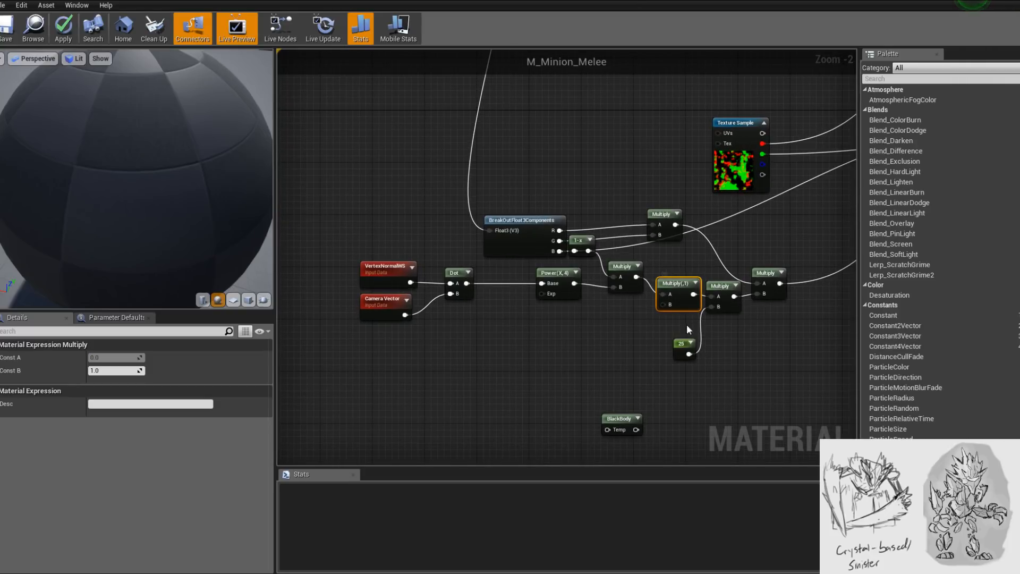
key(Delete)
- Place the BlackBody node after the mask Multiply, shifting the 25 constant and the last two Multiply nodes aside to make room
drag(619, 418, 666, 307)
scroll(632, 303, up, 2)
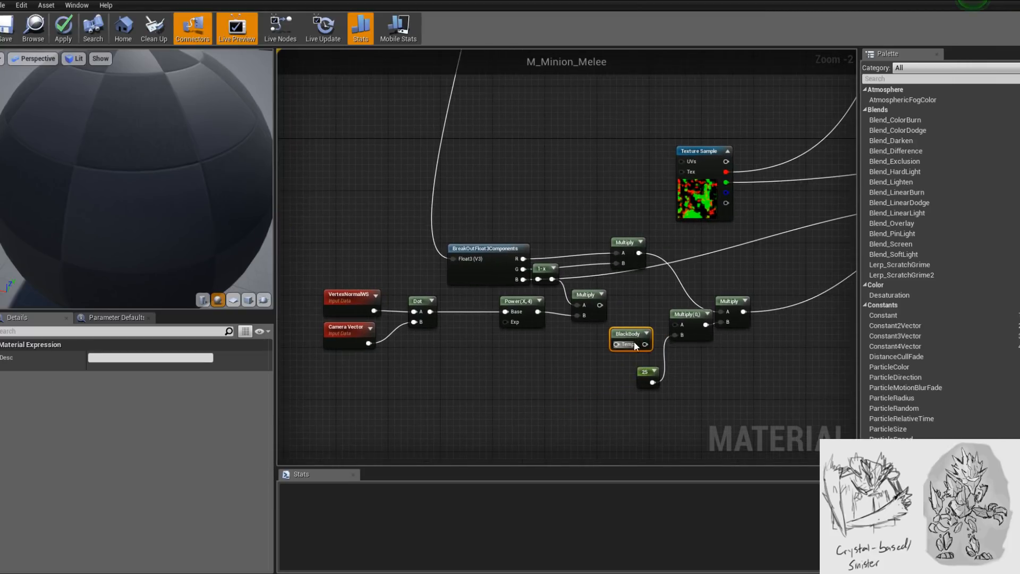
scroll(691, 314, down, 2)
drag(750, 390, 669, 271)
drag(698, 308, 738, 302)
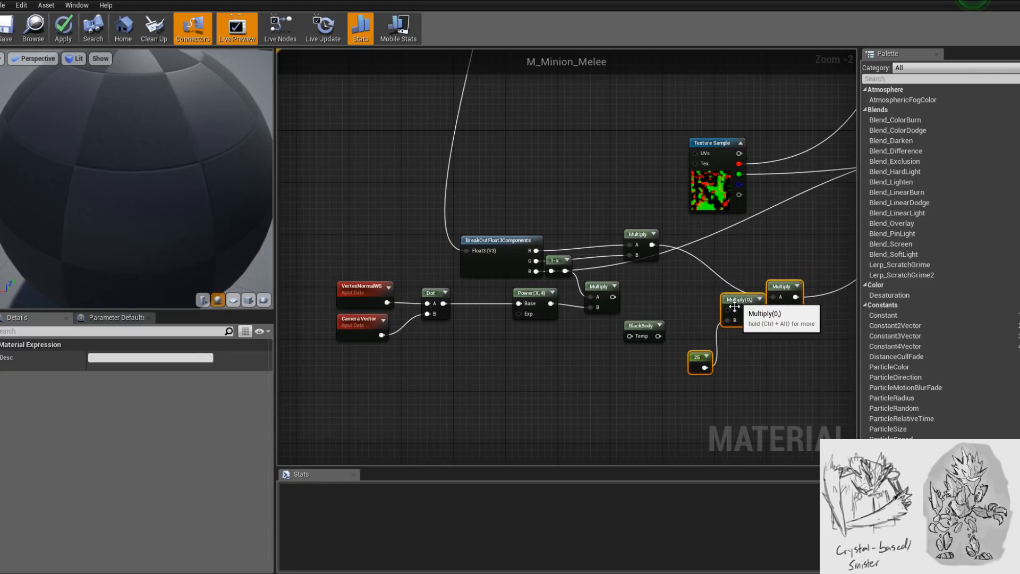
right_drag(650, 335, 595, 336)
scroll(595, 336, up, 2)
drag(596, 336, 620, 293)
right_drag(554, 322, 591, 359)
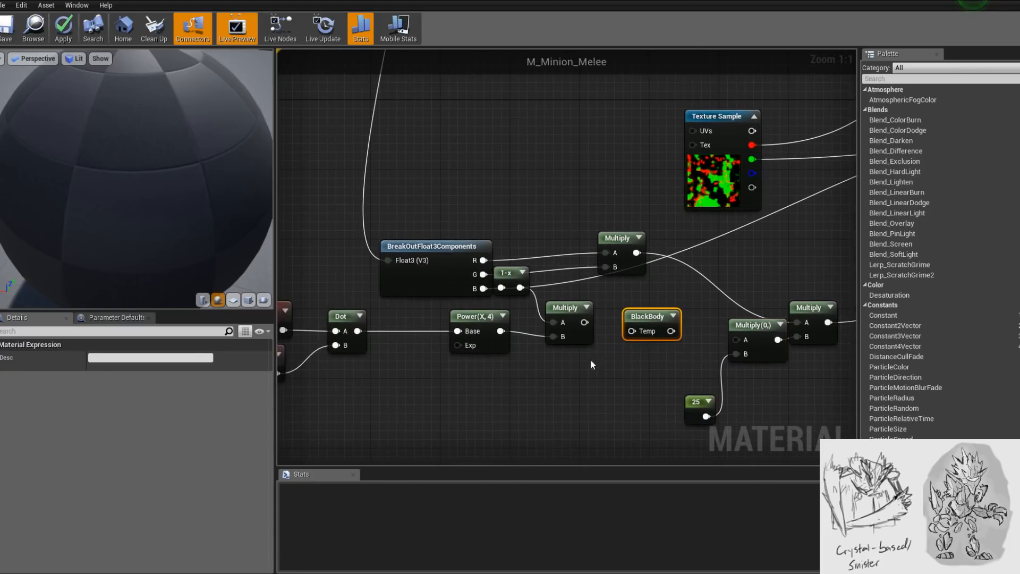
- Add a Lerp with B set to 6500, driven by the mask Multiply as Alpha, and feed it into the BlackBody's Temp
click(595, 389)
click(588, 376)
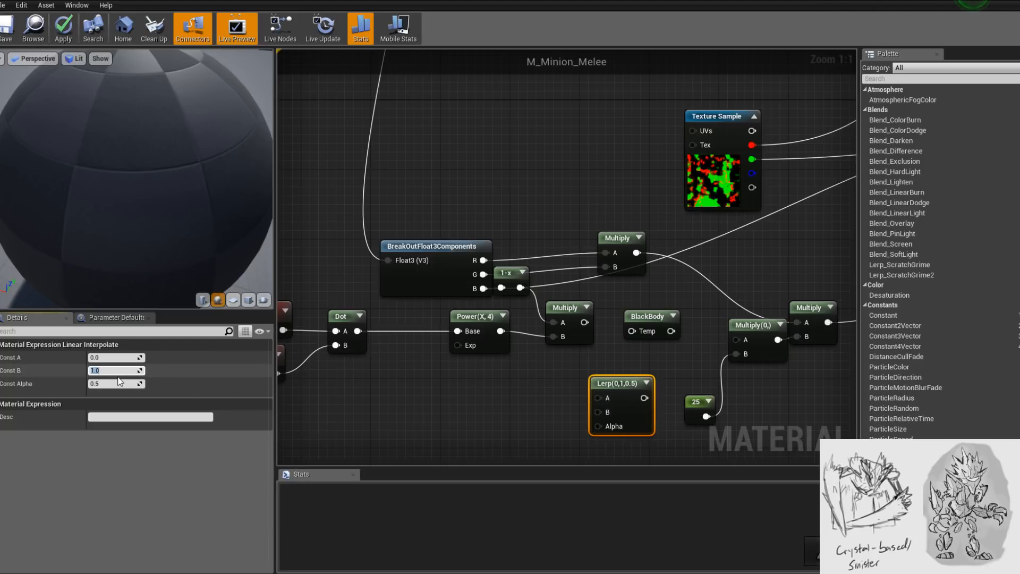
text(6500)
key(Return)
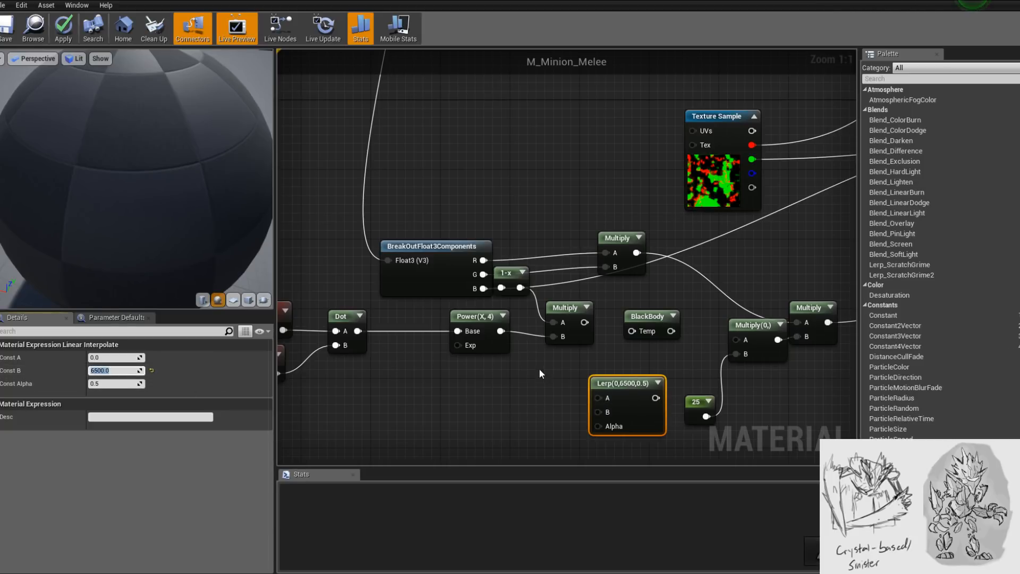
drag(585, 322, 598, 426)
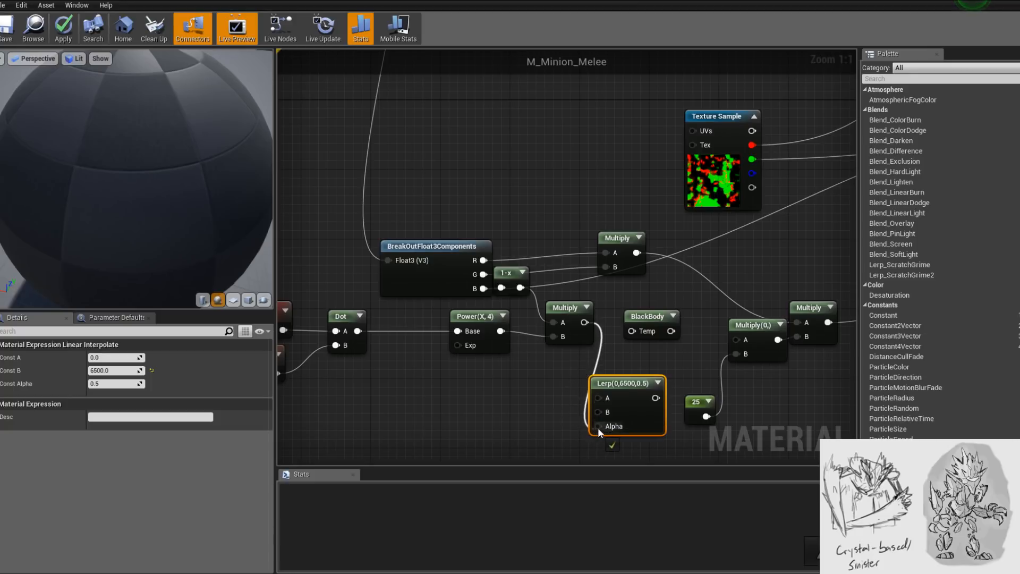
drag(646, 397, 637, 332)
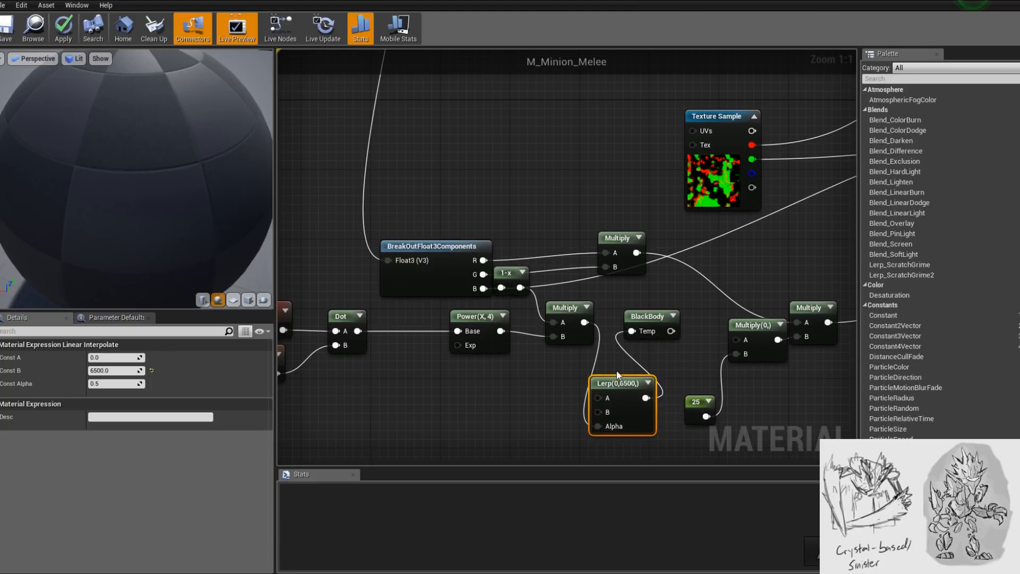
- Line up the Lerp and BlackBody nodes and connect the BlackBody output to input A of the glow intensity Multiply
right_drag(640, 367, 590, 347)
drag(569, 356, 585, 342)
drag(595, 298, 639, 314)
right_drag(676, 329, 620, 304)
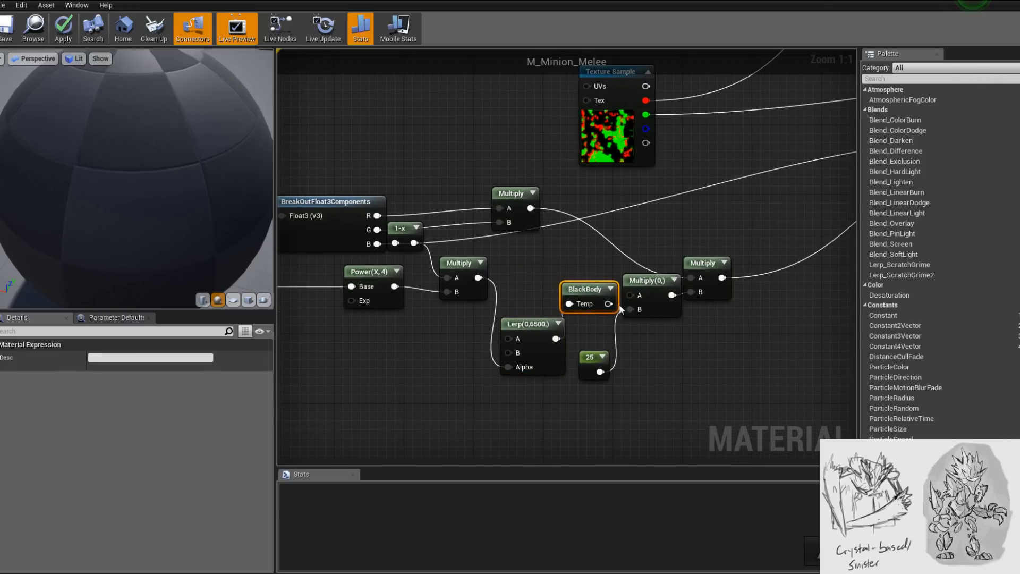
drag(611, 304, 630, 296)
right_drag(655, 323, 544, 333)
scroll(550, 290, down, 2)
- Tidy the spacing of the Lerp, BlackBody, Multiply and 25 constant nodes, and apply the material
drag(599, 339, 584, 299)
drag(497, 352, 534, 355)
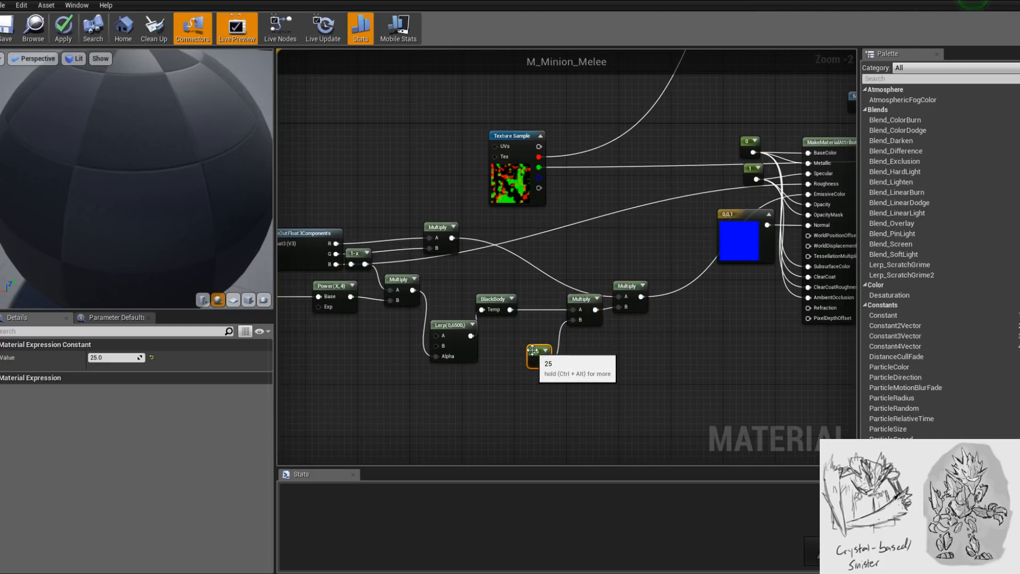
drag(456, 332, 449, 326)
right_drag(476, 340, 601, 364)
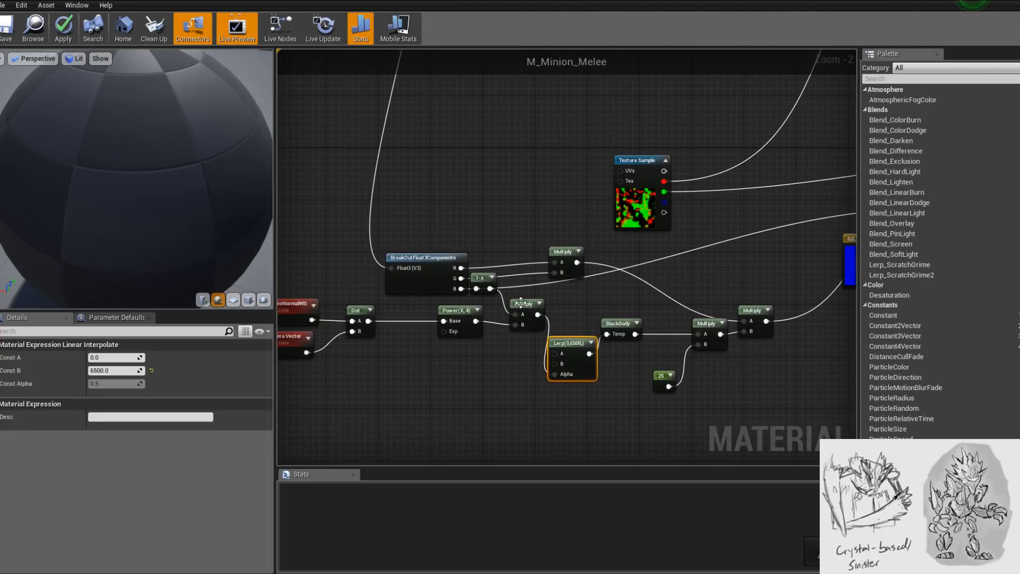
drag(521, 302, 516, 301)
drag(566, 342, 566, 325)
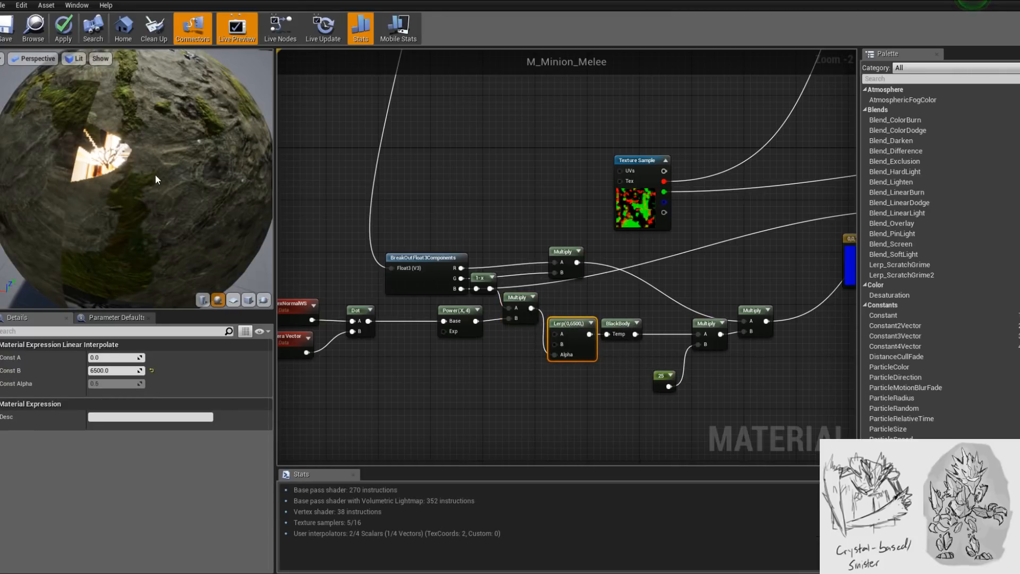
click(64, 28)
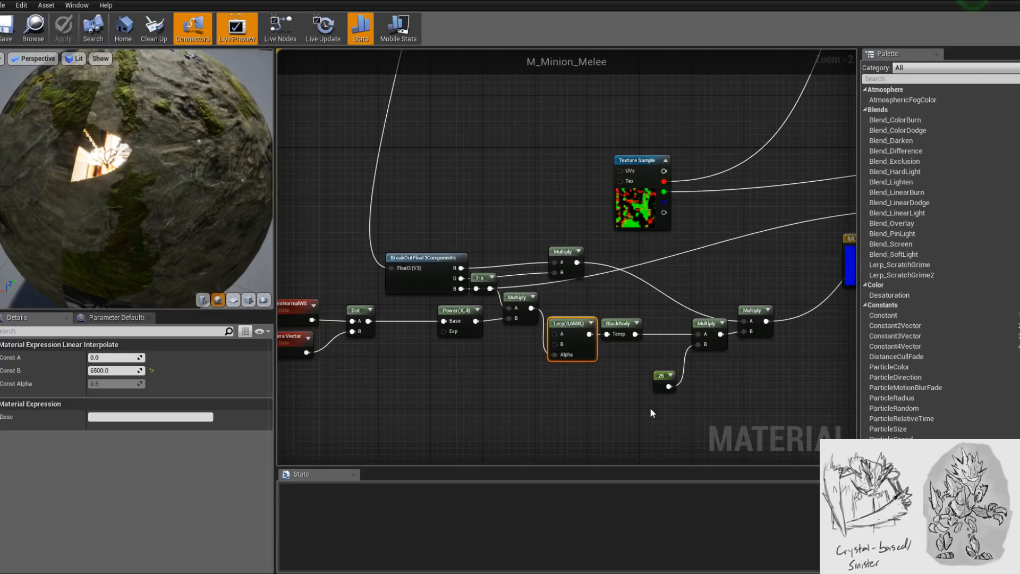
- Set the glow intensity constant to 4 and apply the material
click(659, 385)
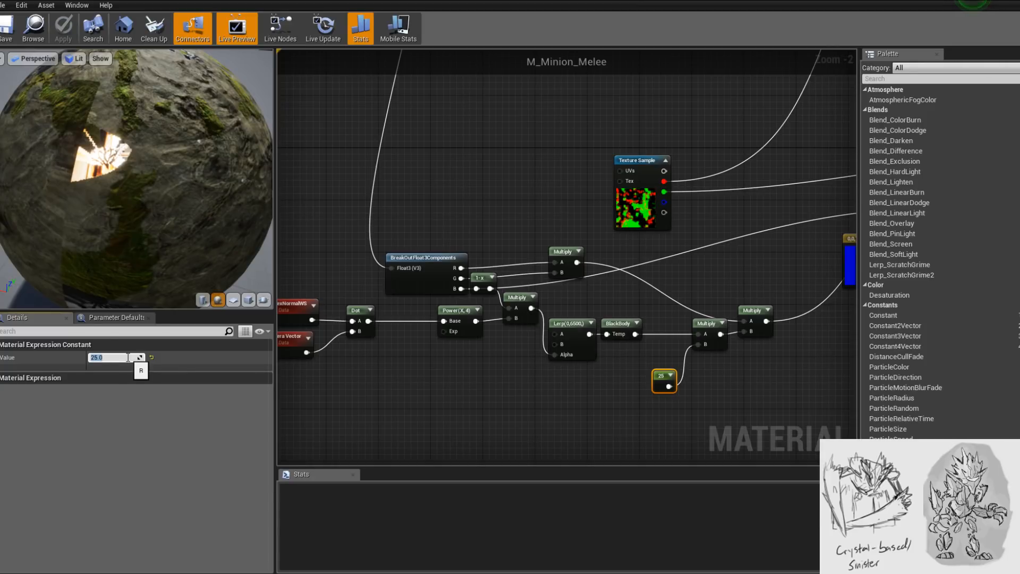
text(4)
key(Return)
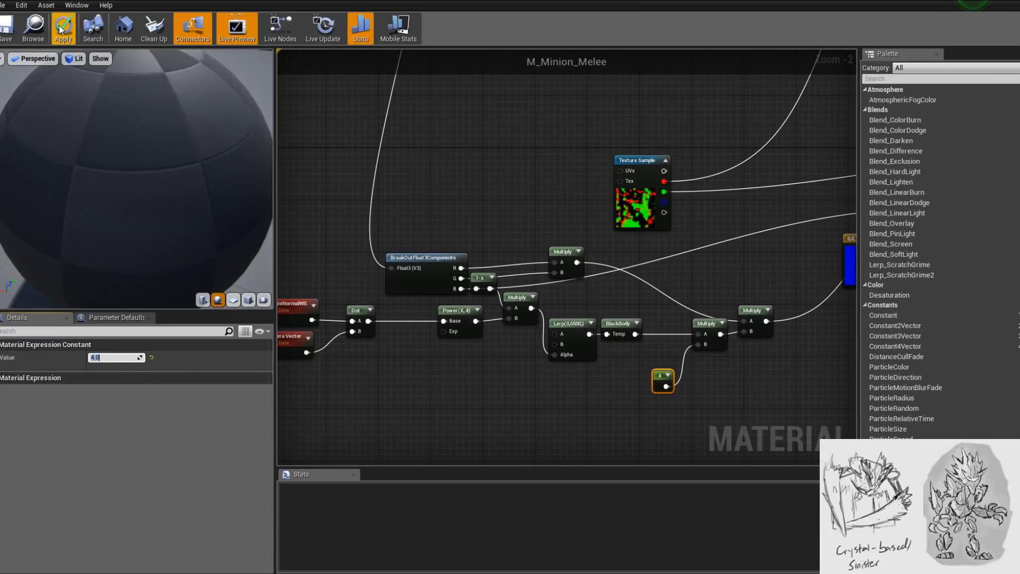
click(78, 16)
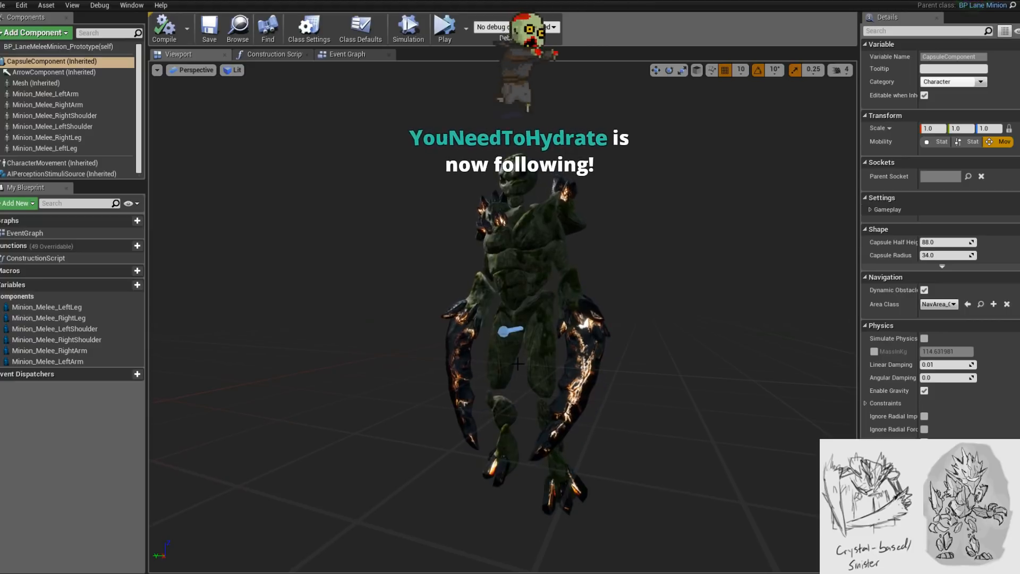
- Switch to the minion blueprint and examine the BlackBody crystal glow on the arms, chest and shoulders from several angles and distances
alt+drag(502, 316, 609, 316)
alt+right_drag(502, 317, 577, 317)
alt+drag(502, 317, 566, 316)
alt+right_drag(502, 317, 438, 316)
alt+drag(503, 317, 475, 316)
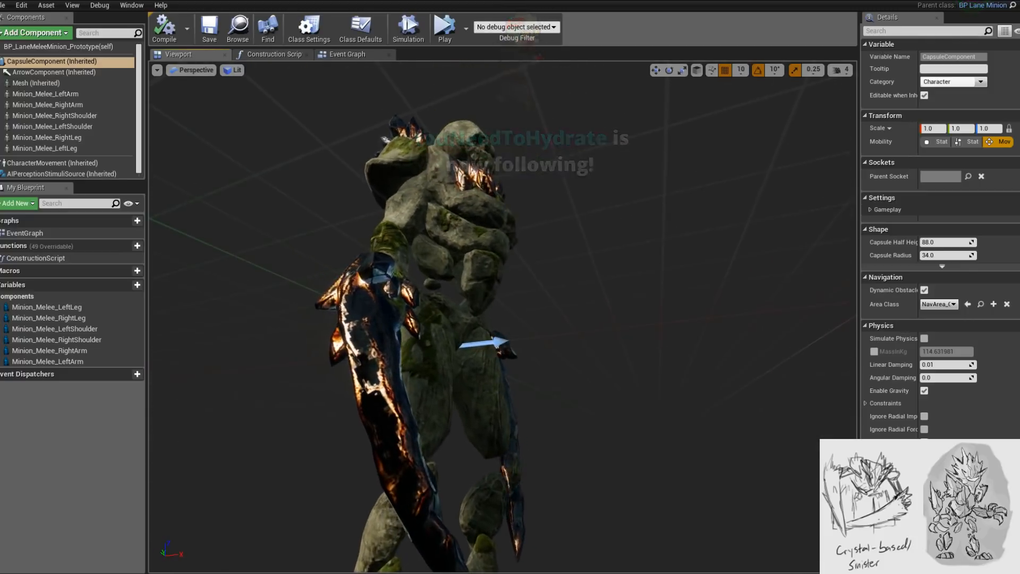
alt+drag(502, 317, 571, 322)
scroll(502, 317, down, 6)
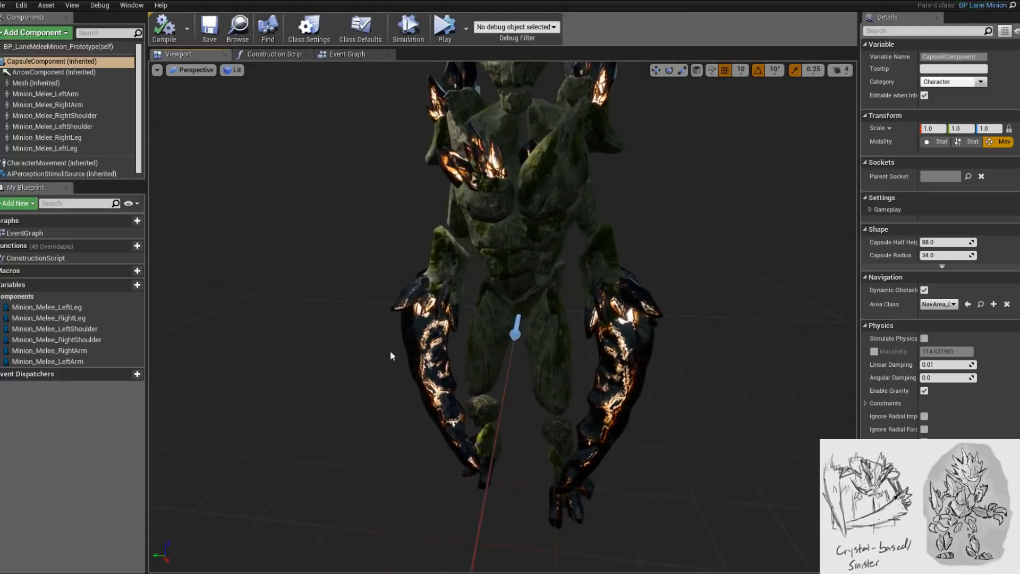
alt+drag(503, 317, 393, 349)
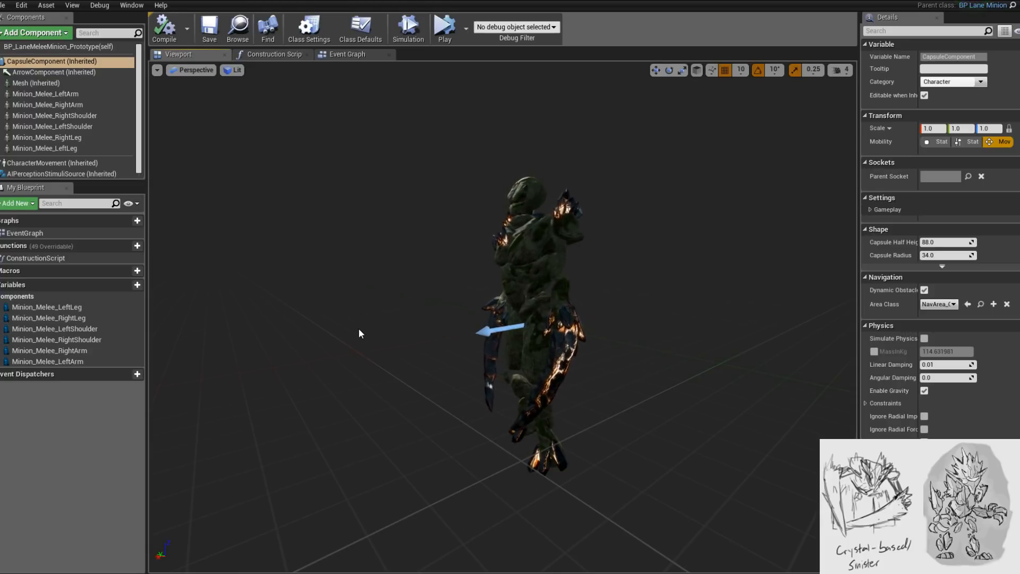
alt+drag(406, 317, 351, 305)
alt+drag(480, 255, 520, 292)
scroll(480, 255, up, 5)
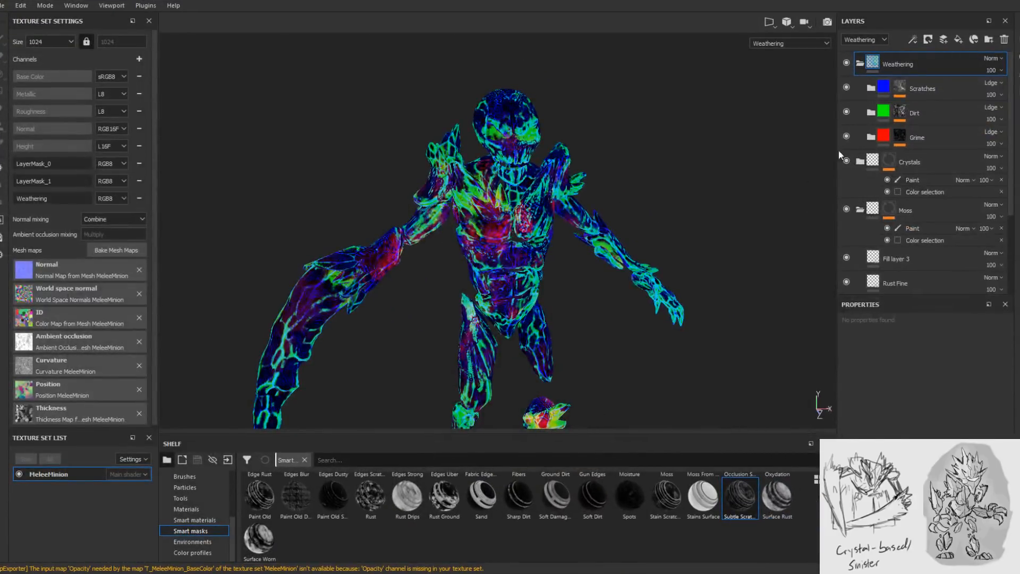
- Collapse the Weathering folder, add a paint layer above it, and set the layer's Weathering channel blending to Passthrough
right_click(918, 58)
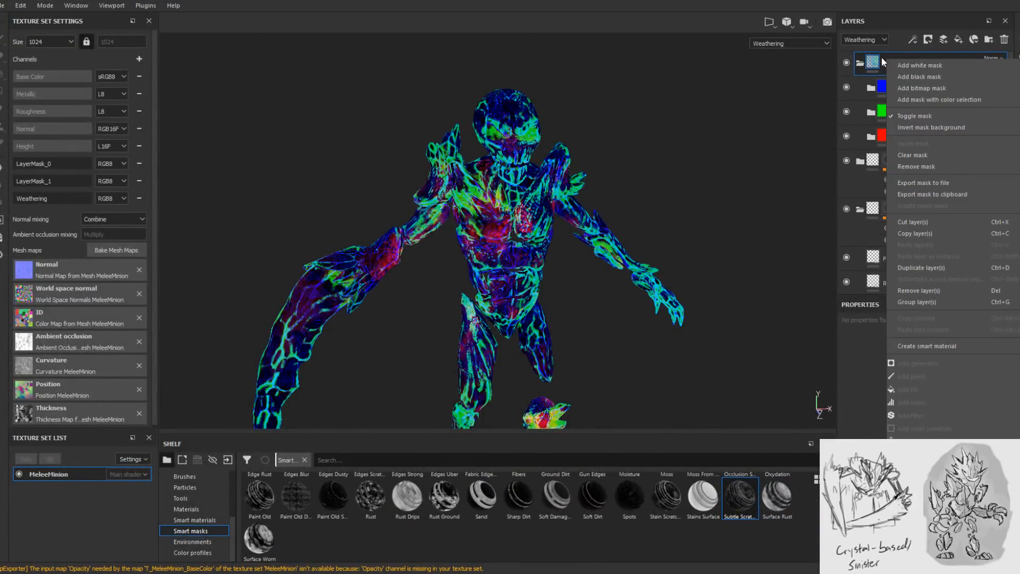
click(863, 64)
click(862, 63)
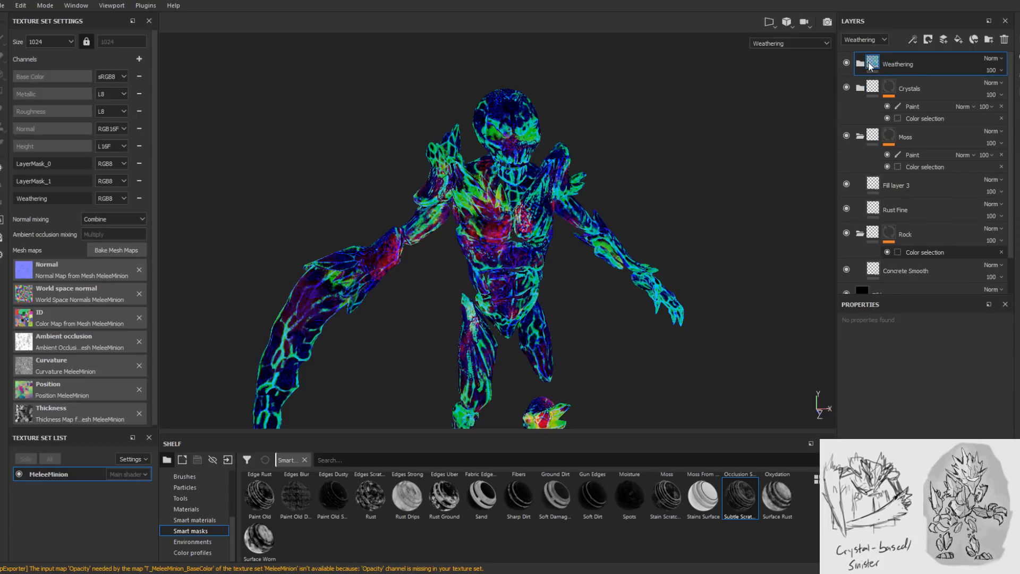
click(942, 42)
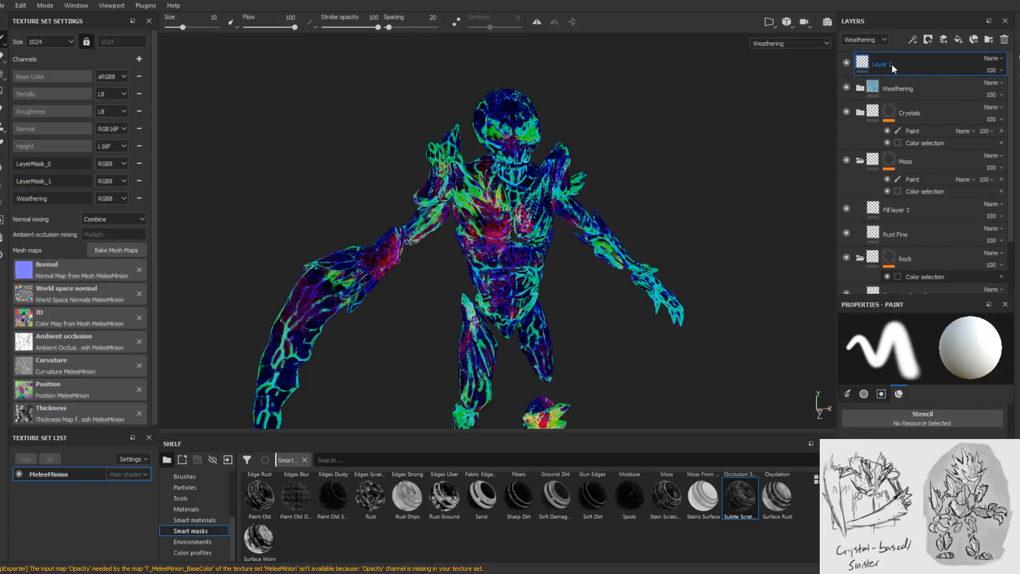
click(994, 59)
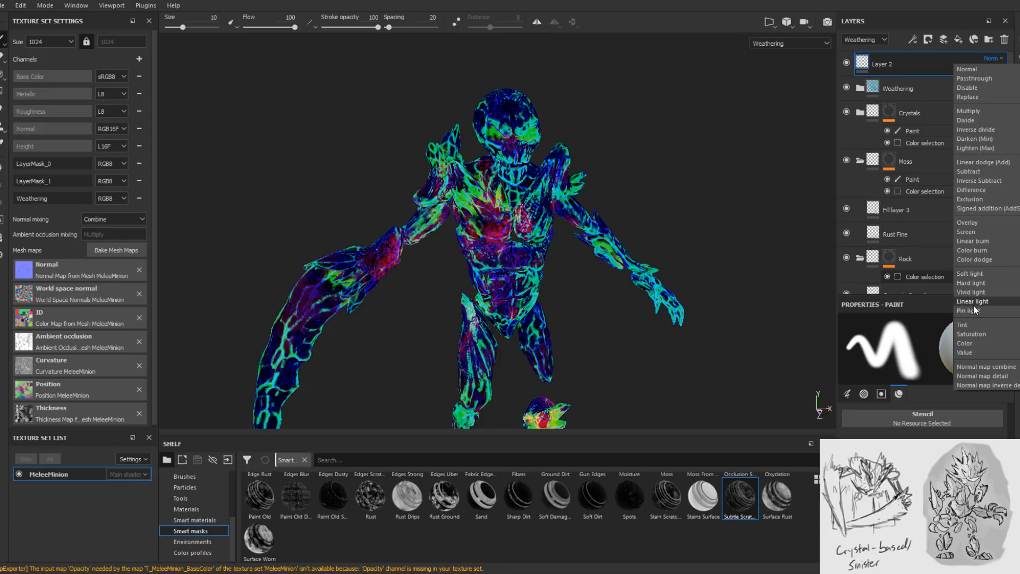
click(983, 81)
- Add a Blur filter to the Passthrough layer and limit it to the Weathering channel
right_click(901, 70)
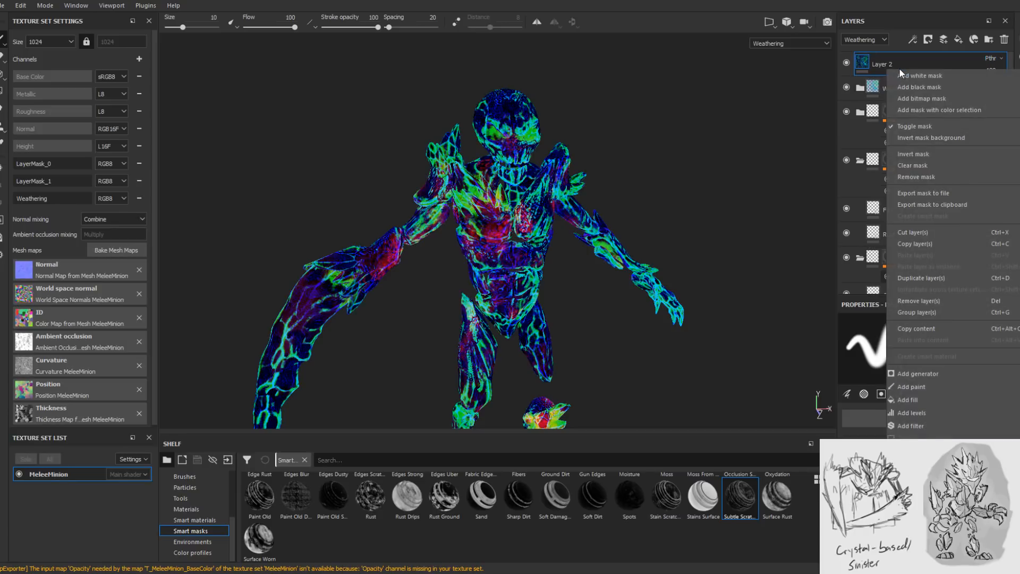
click(909, 426)
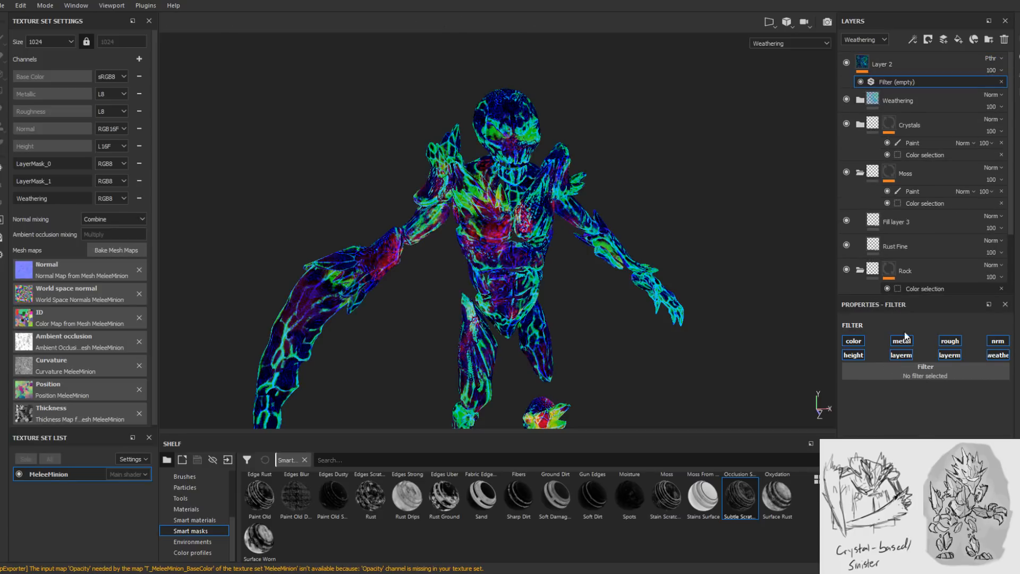
click(893, 371)
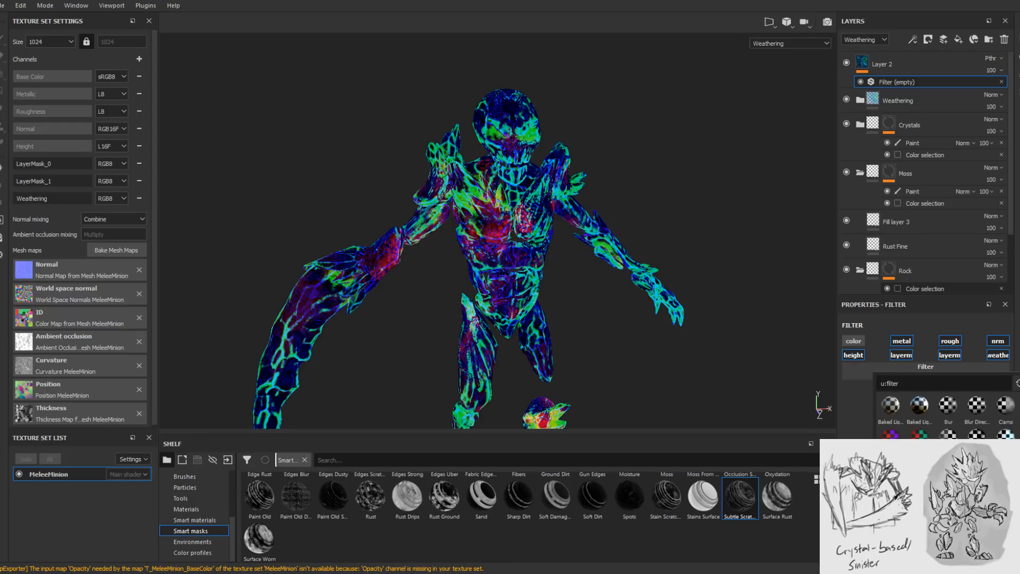
click(949, 407)
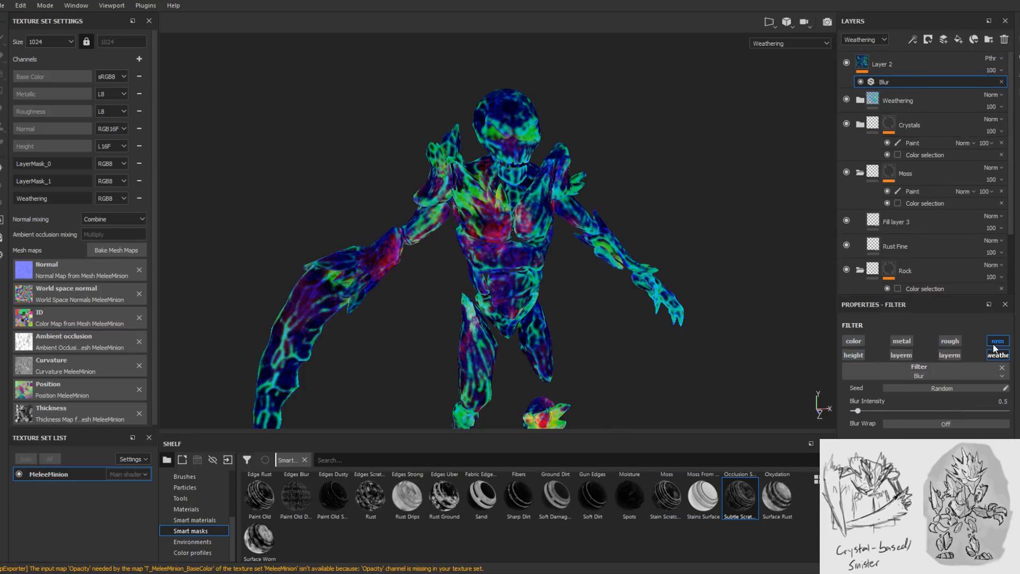
- Set the Blur filter's intensity to 0.2, judging the softened weathering mask on the arm and torso
alt+drag(424, 262, 499, 308)
alt+middle_drag(499, 308, 533, 280)
alt+right_drag(533, 281, 549, 357)
drag(857, 415, 856, 418)
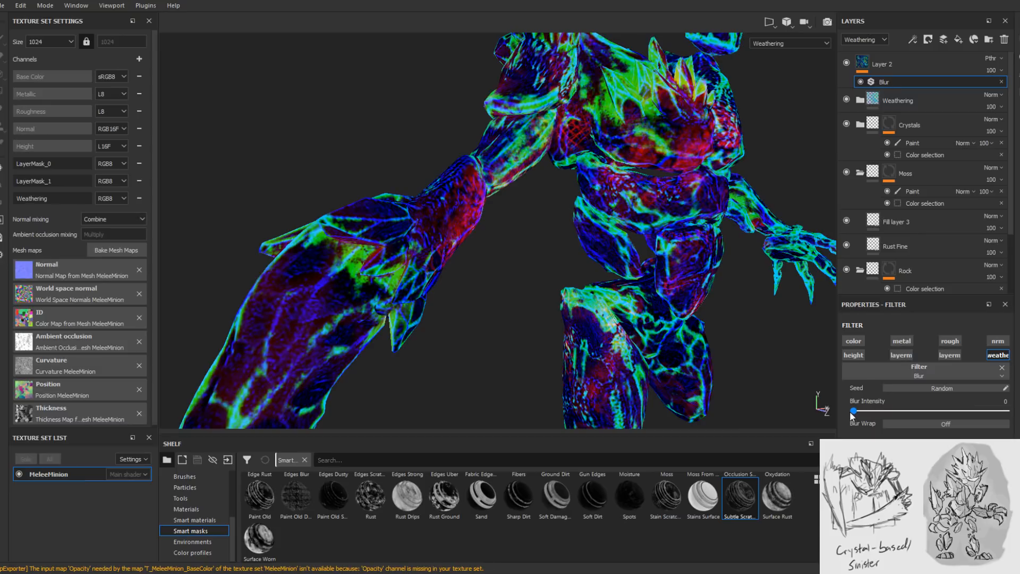
drag(856, 415, 855, 415)
drag(857, 414, 856, 414)
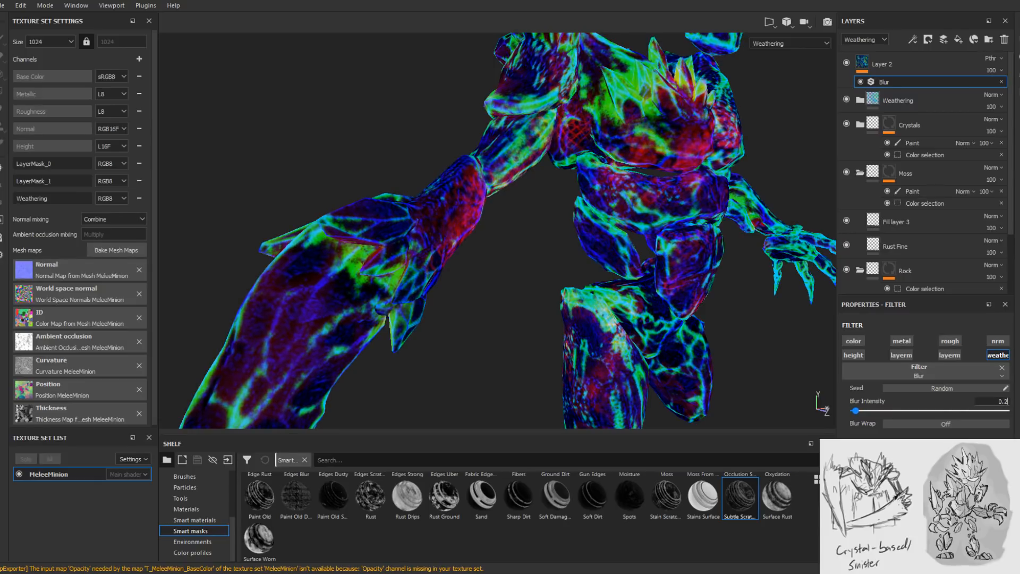
alt+drag(377, 241, 484, 279)
alt+right_drag(484, 279, 482, 241)
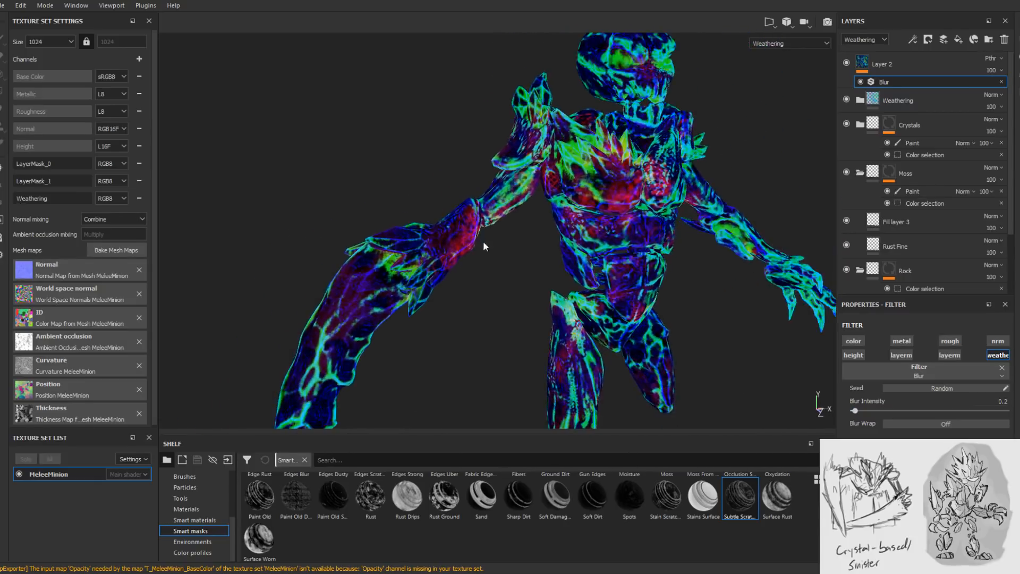
- Set the MeleeMinion texture set size to 2048
click(70, 41)
click(40, 78)
alt+drag(461, 282, 563, 237)
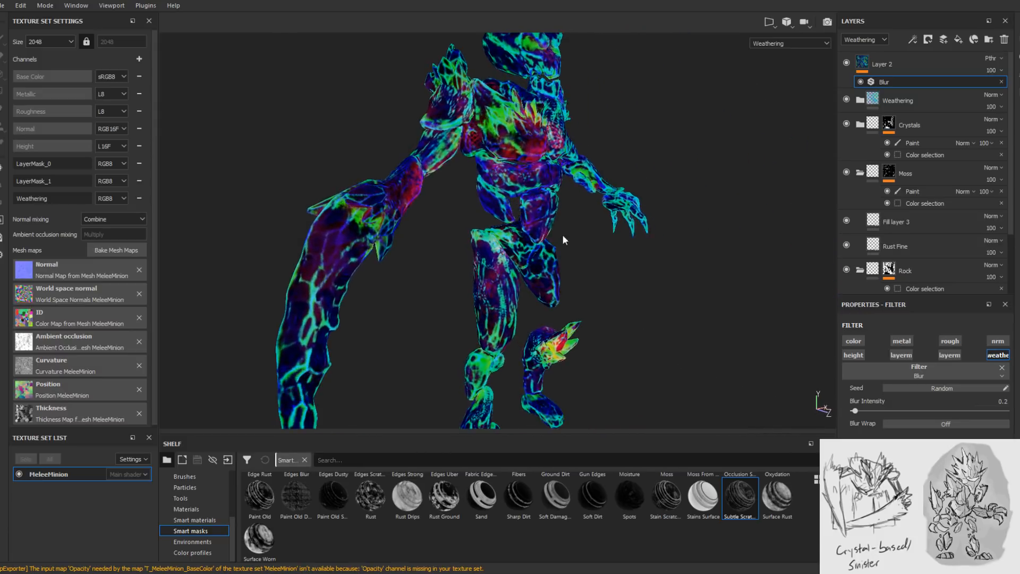
- Export the MeleeMinion textures as 8-bit targa files with the VisionaryGames configuration
click(4, 5)
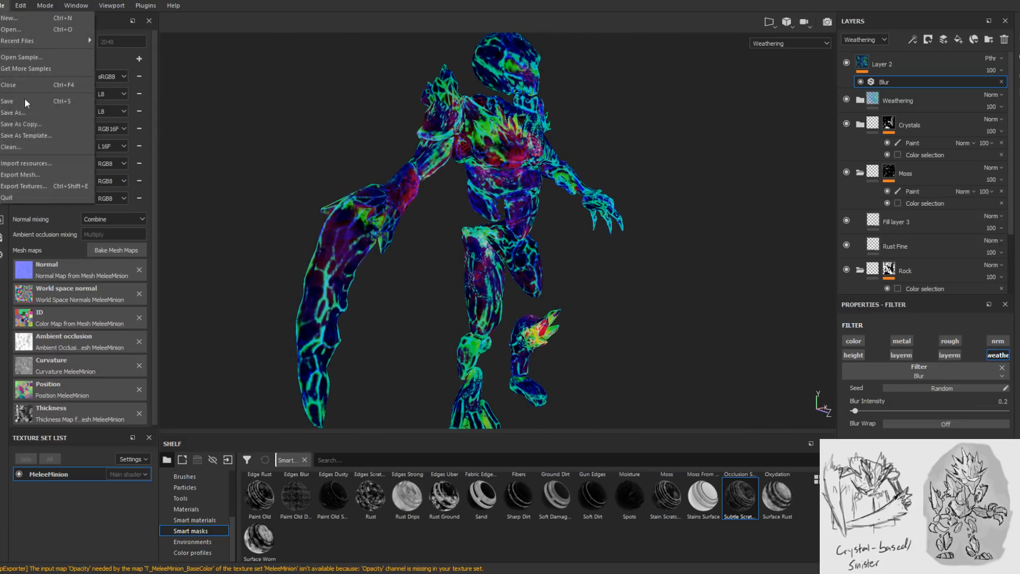
click(40, 184)
click(668, 468)
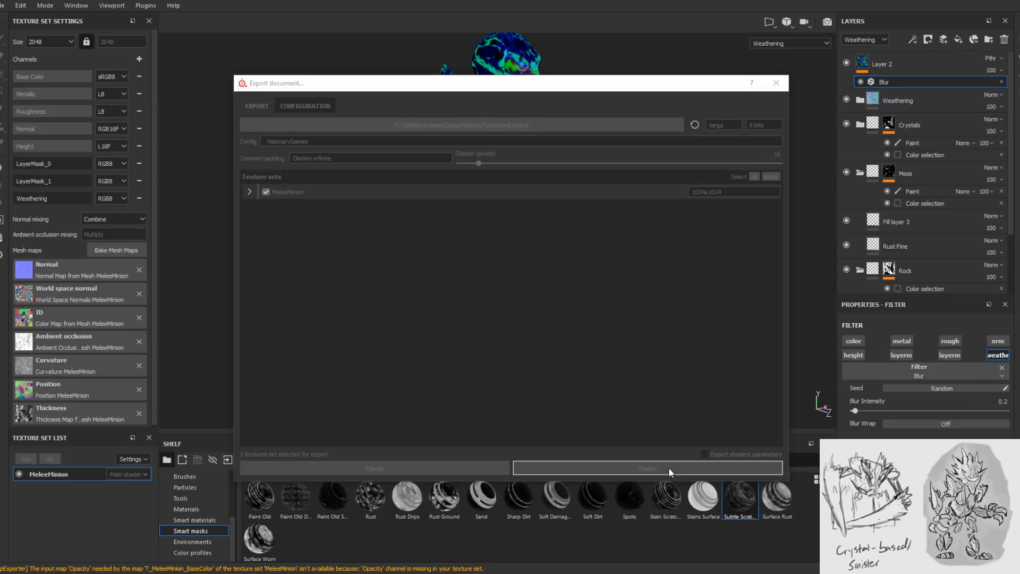
click(555, 301)
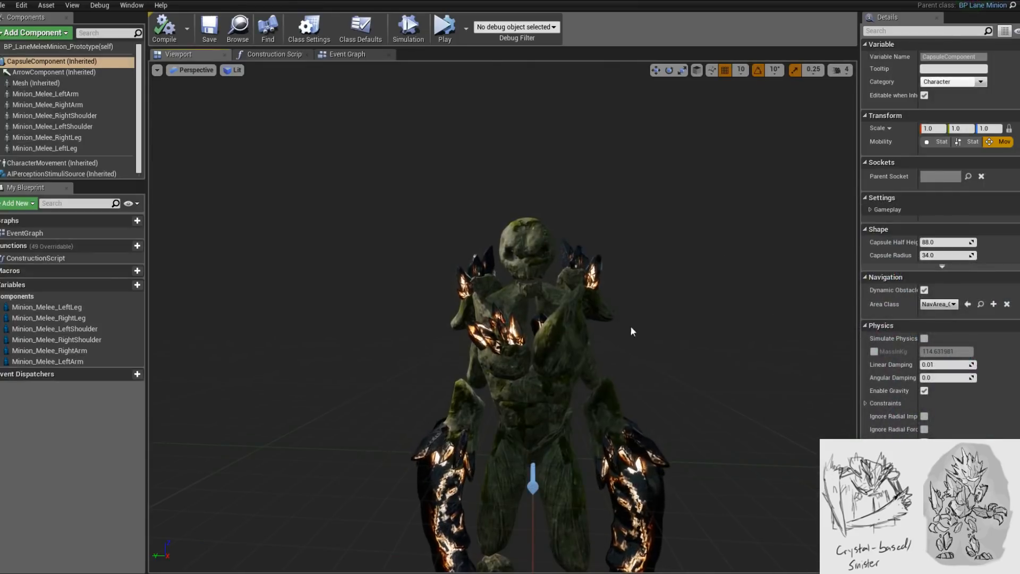
- Examine the minion blueprint in Unreal Engine from the front, side and close up to check the rock, moss and crystal surfaces
drag(631, 327, 542, 355)
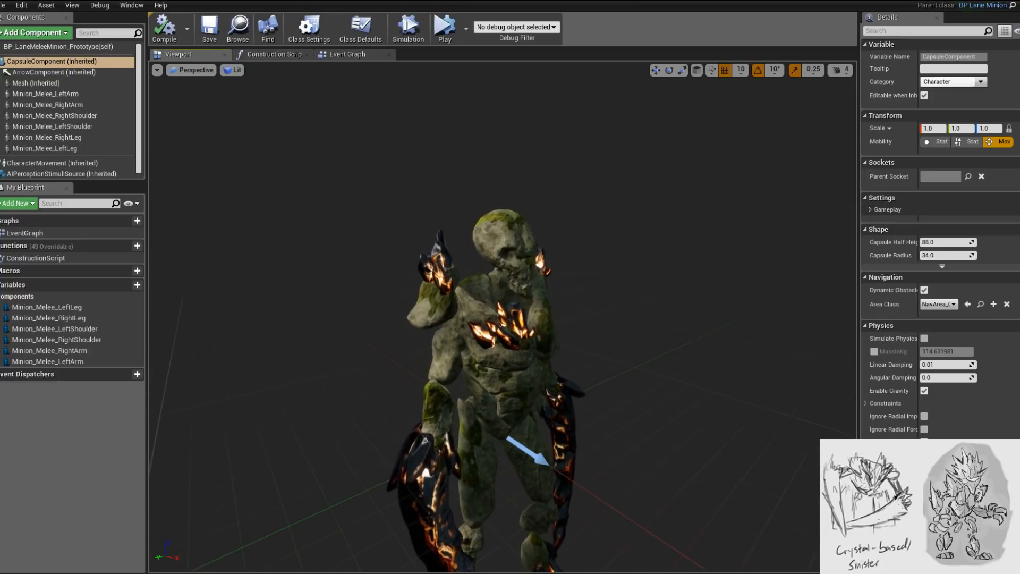
right_drag(503, 319, 468, 399)
alt+drag(468, 287, 518, 308)
middle_drag(518, 304, 519, 295)
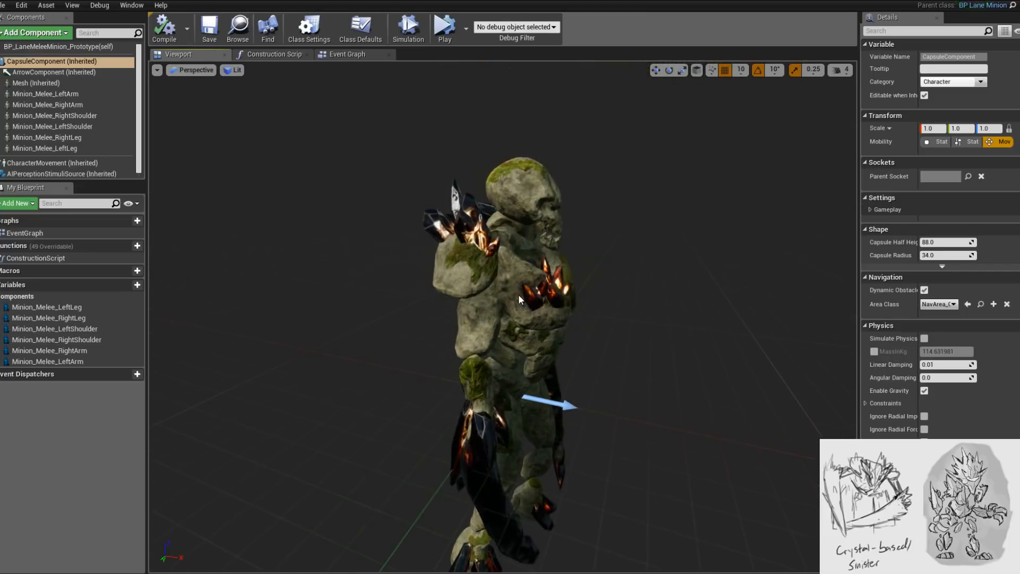
scroll(519, 295, up, 5)
alt+drag(519, 295, 398, 300)
alt+right_drag(519, 298, 493, 298)
alt+drag(519, 298, 594, 292)
drag(521, 300, 606, 300)
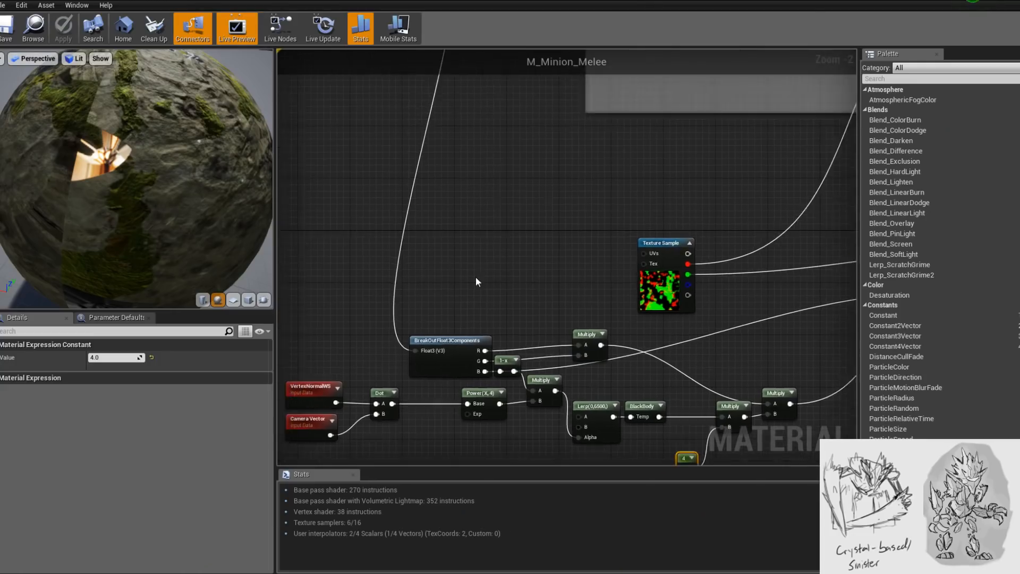
- In M_Minion_Melee, set Const B to 1 on the Multiply driving the last Rock Layer blend's alpha, and apply the material
scroll(476, 281, down, 3)
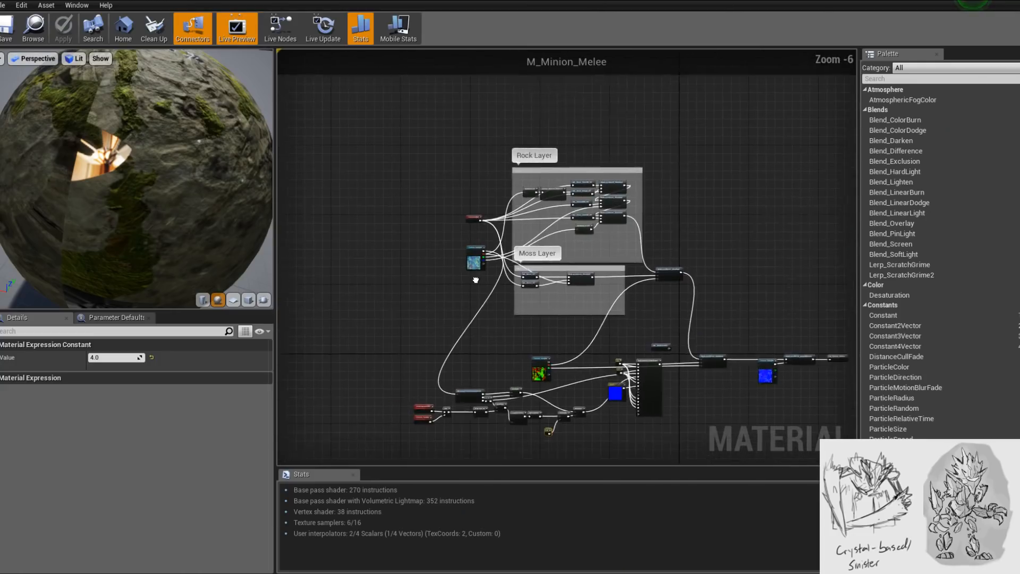
scroll(477, 293, up, 4)
scroll(365, 305, down, 2)
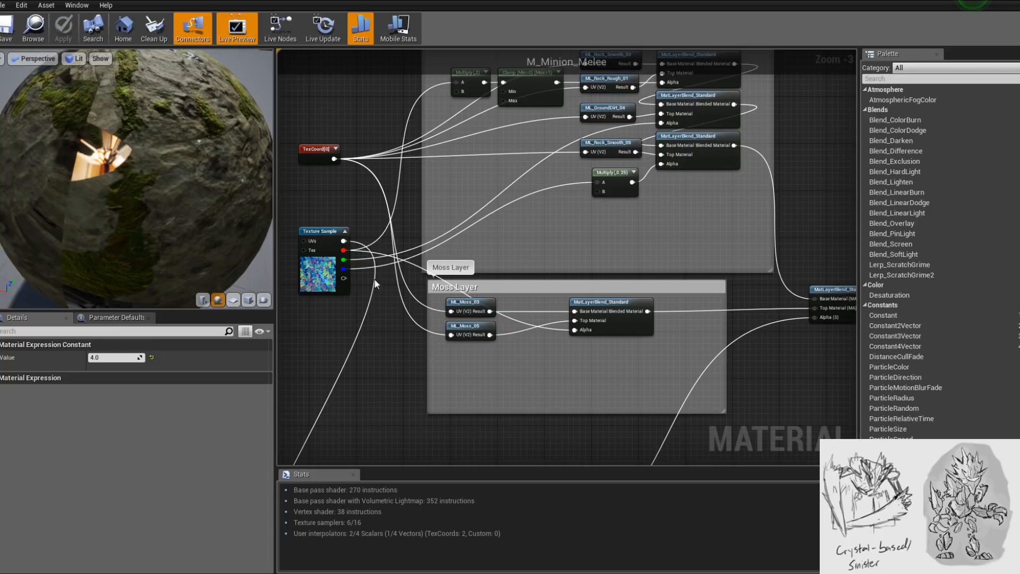
right_drag(375, 284, 480, 365)
click(702, 300)
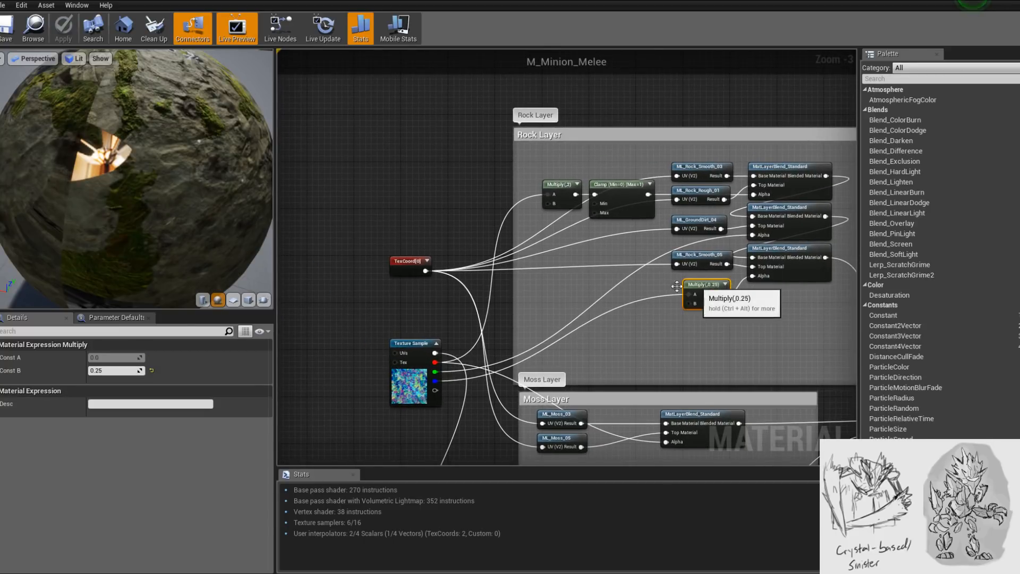
click(114, 369)
text(1)
key(Return)
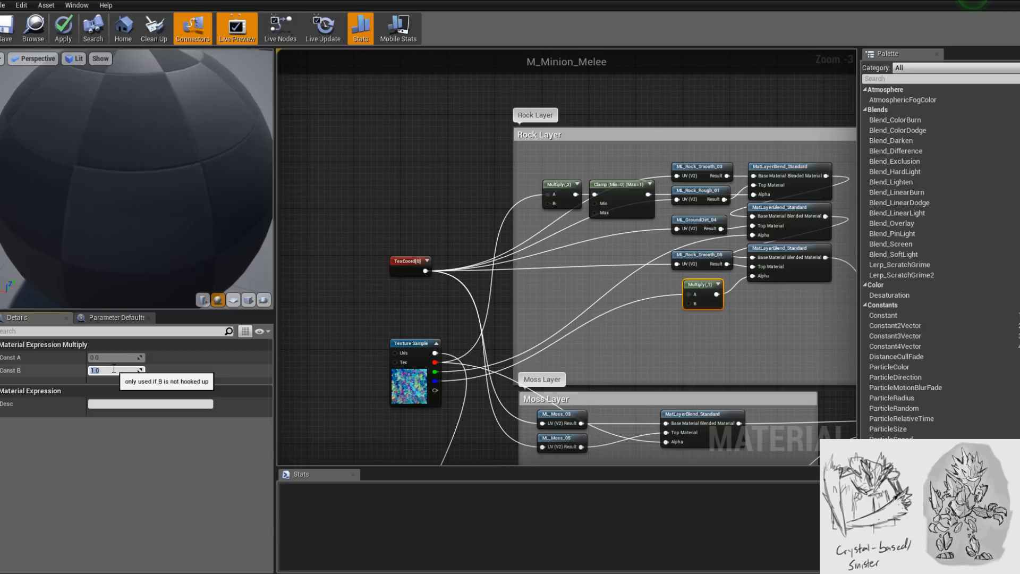
click(65, 36)
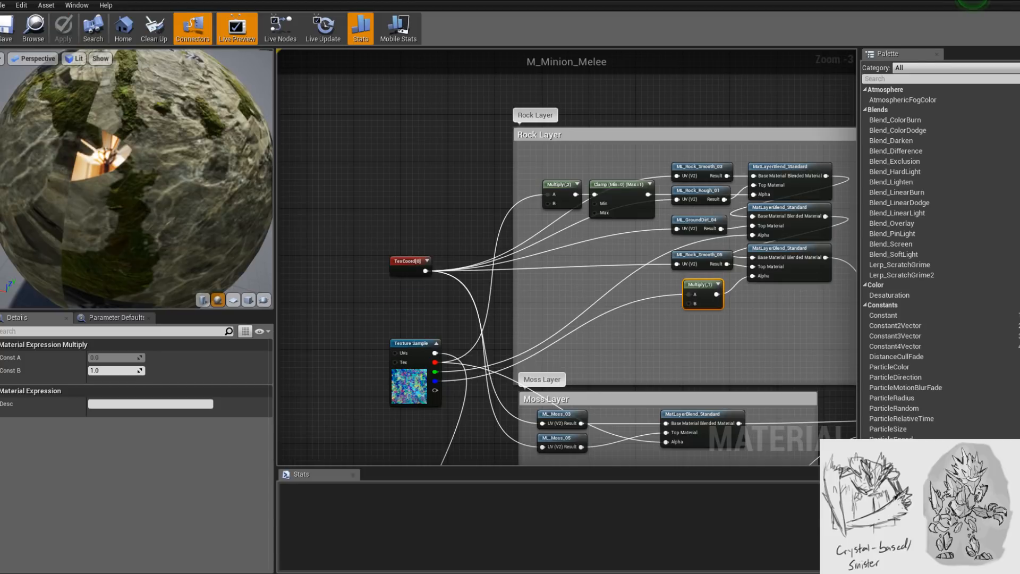
- Return to the minion blueprint and inspect the stronger rock layer blend up close and at a distance
click(68, 1)
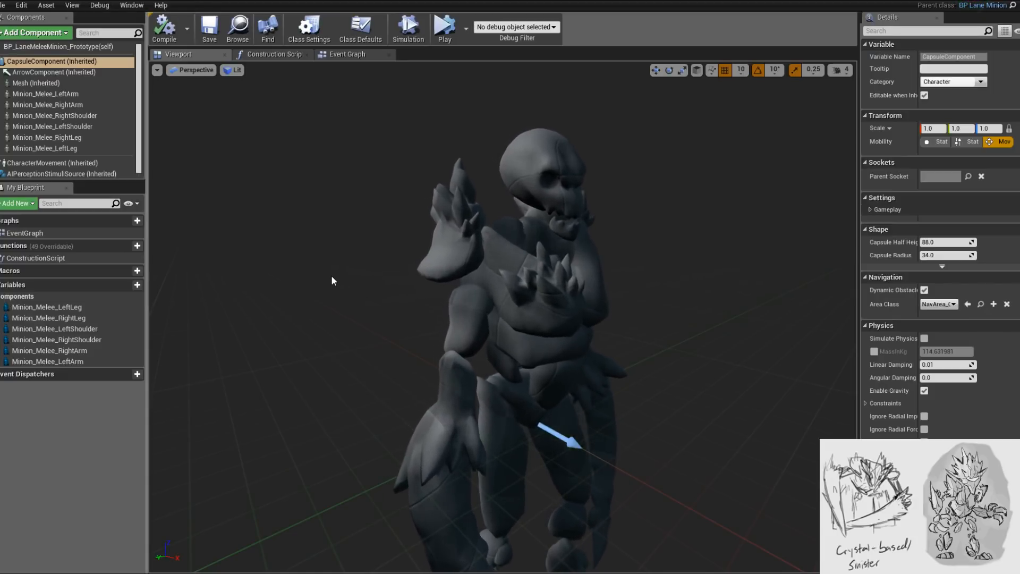
drag(578, 344, 550, 364)
scroll(518, 319, up, 3)
scroll(550, 365, down, 5)
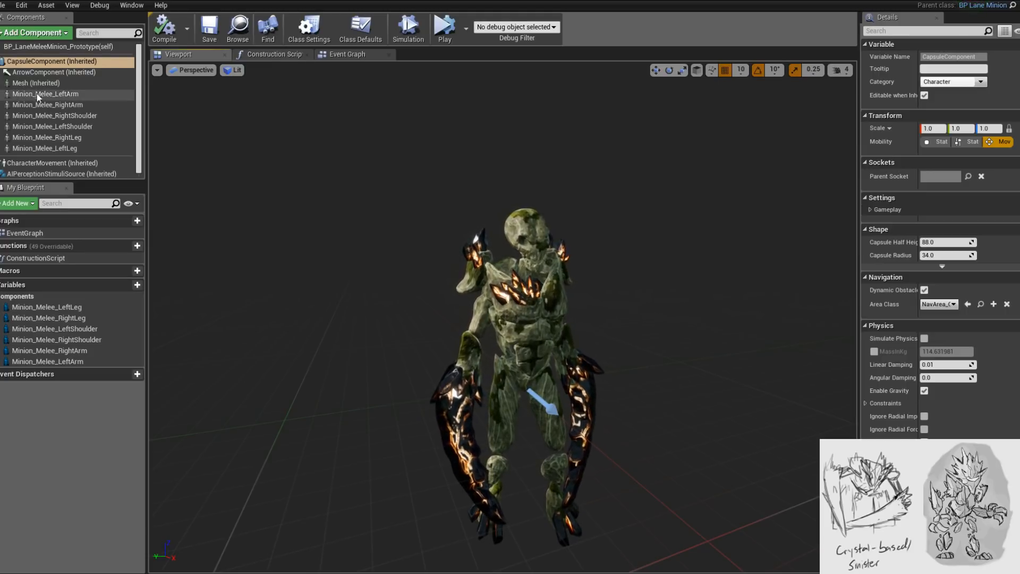
- Delete the six Minion_Melee arm, shoulder and leg components from the blueprint, leaving only the inherited body mesh
click(51, 92)
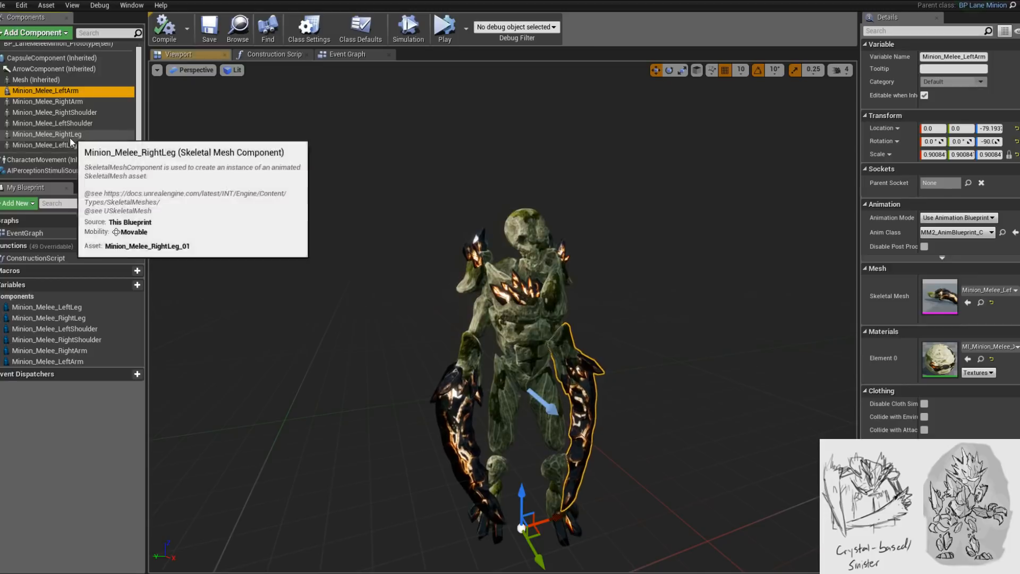
shift+click(64, 144)
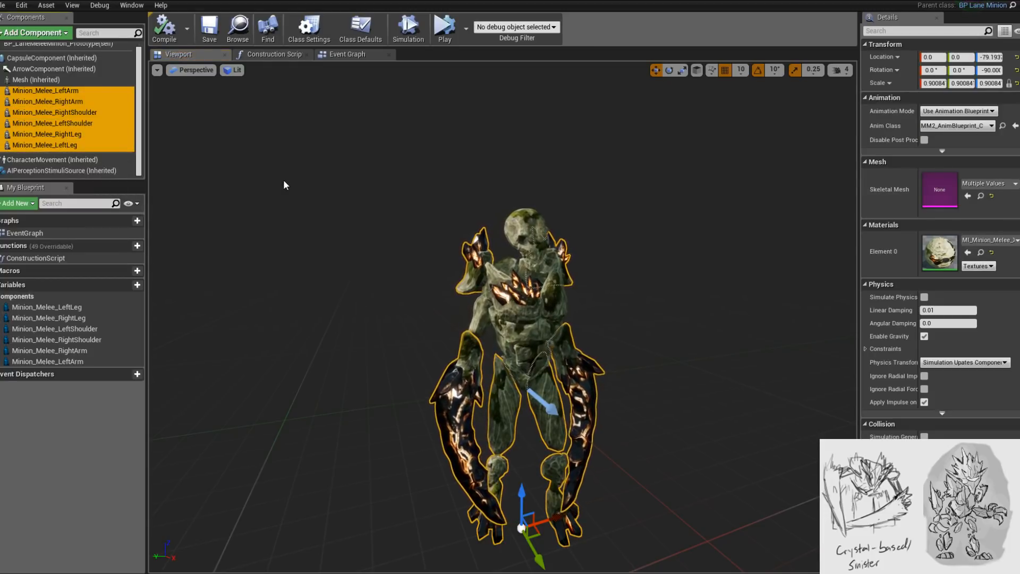
key(Delete)
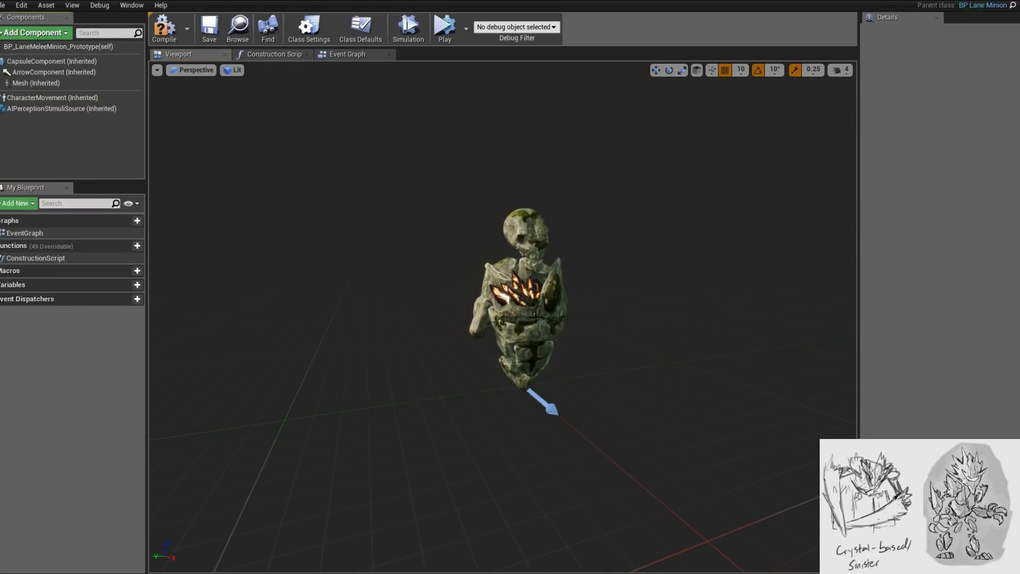
alt+drag(594, 320, 832, 320)
scroll(594, 320, up, 3)
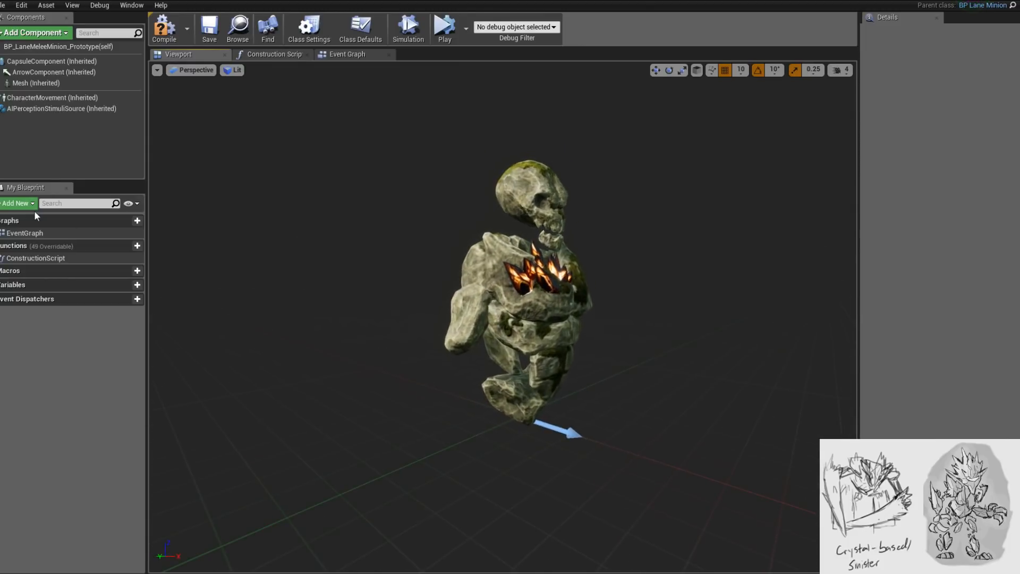
- Add a blueprint variable named LeftArmParts
mouse_move(97, 283)
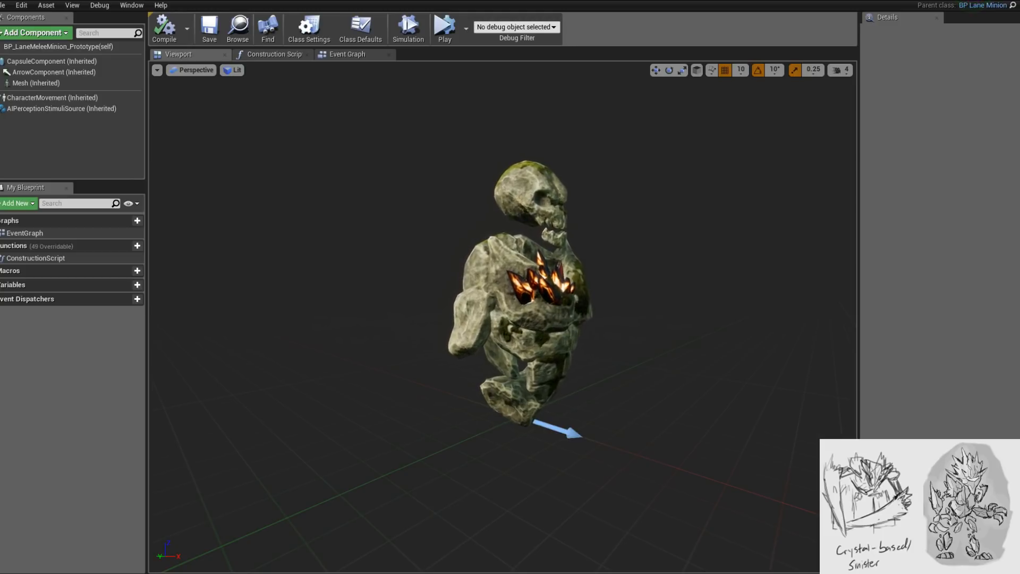
click(137, 284)
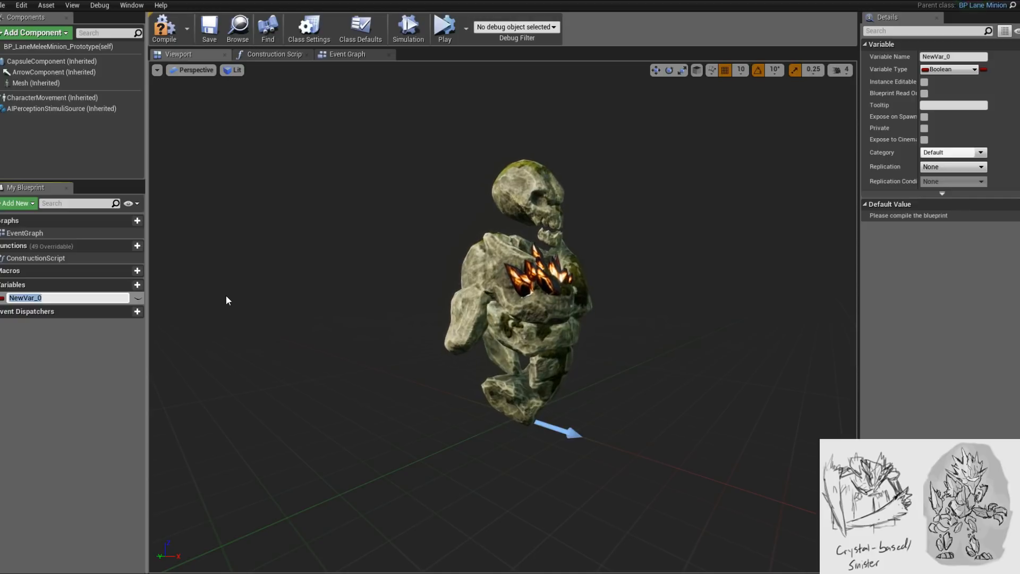
text(LeftArmParts)
key(Return)
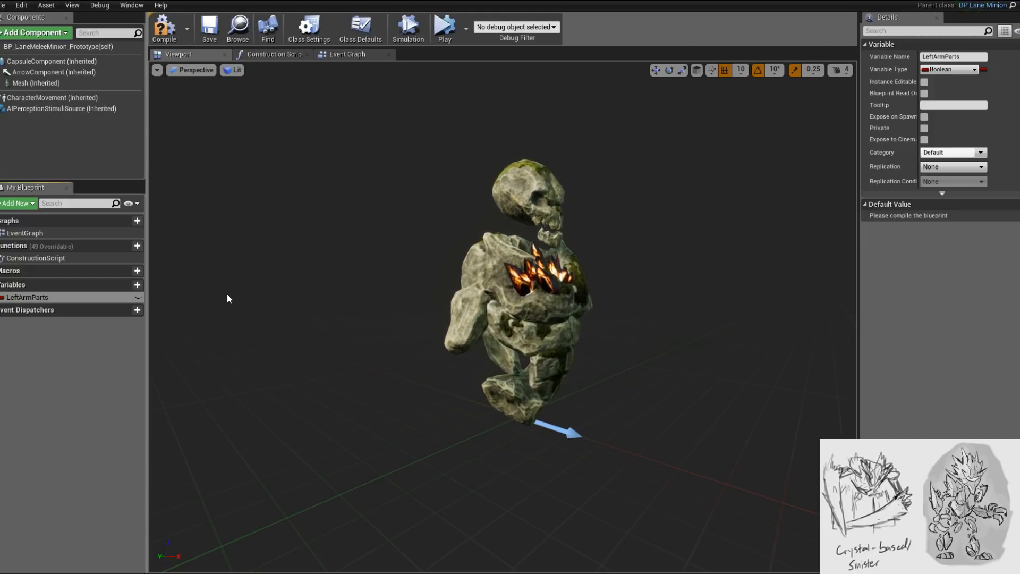
- Set the type of the LeftArmParts variable to a Skeletal Mesh object reference
click(974, 69)
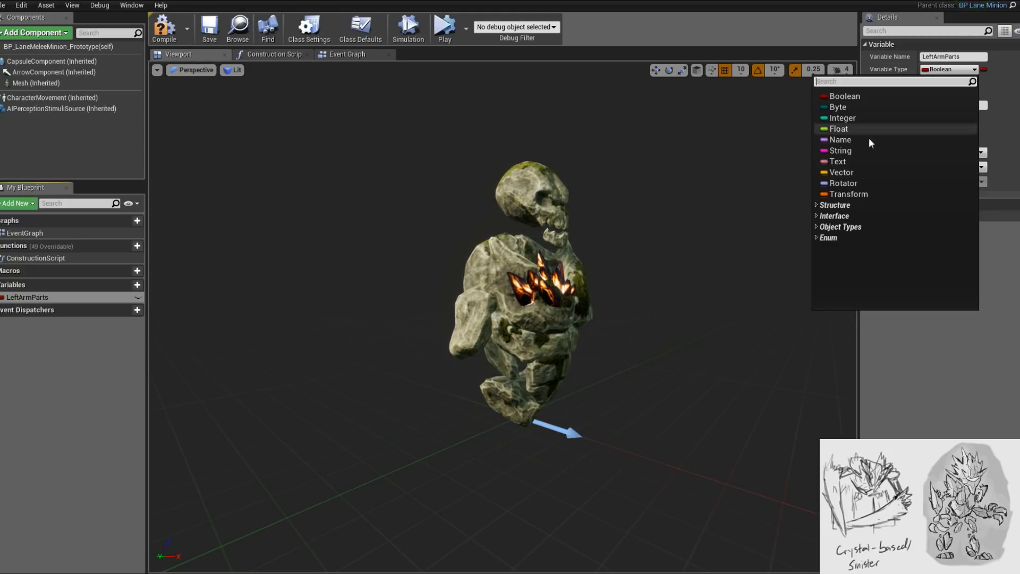
click(879, 81)
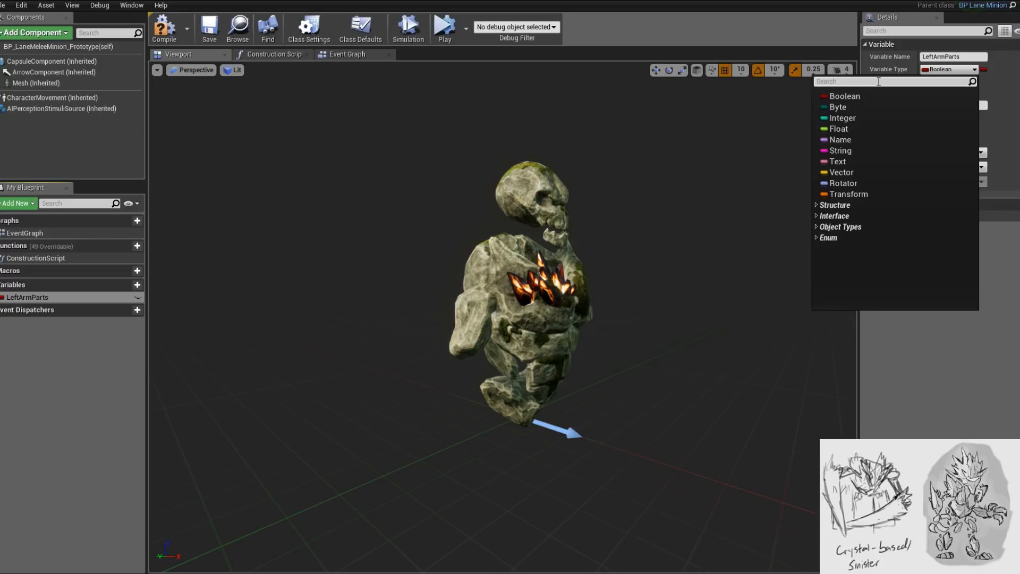
text(skeletal)
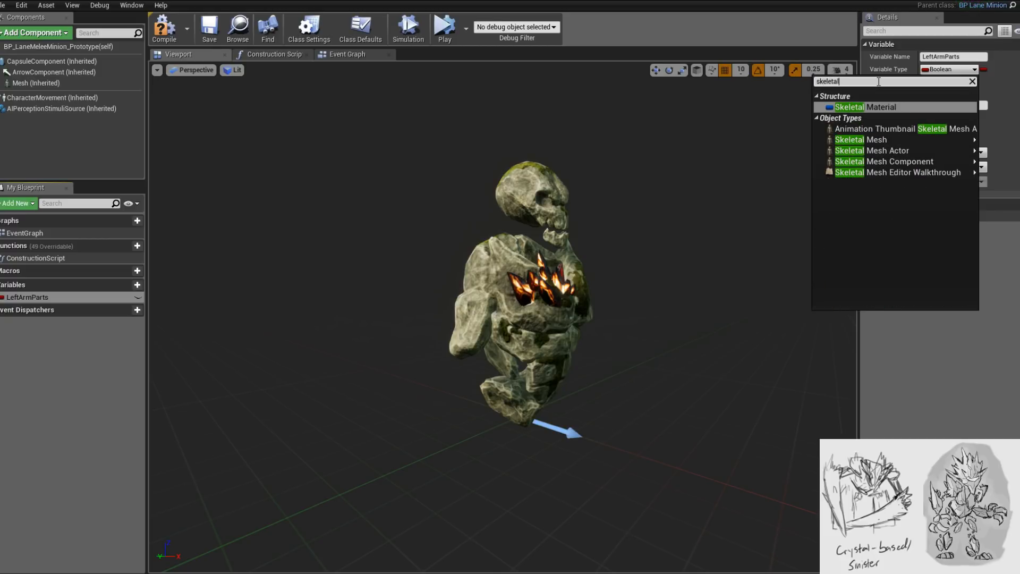
text( mesh)
key(Down)
key(Down)
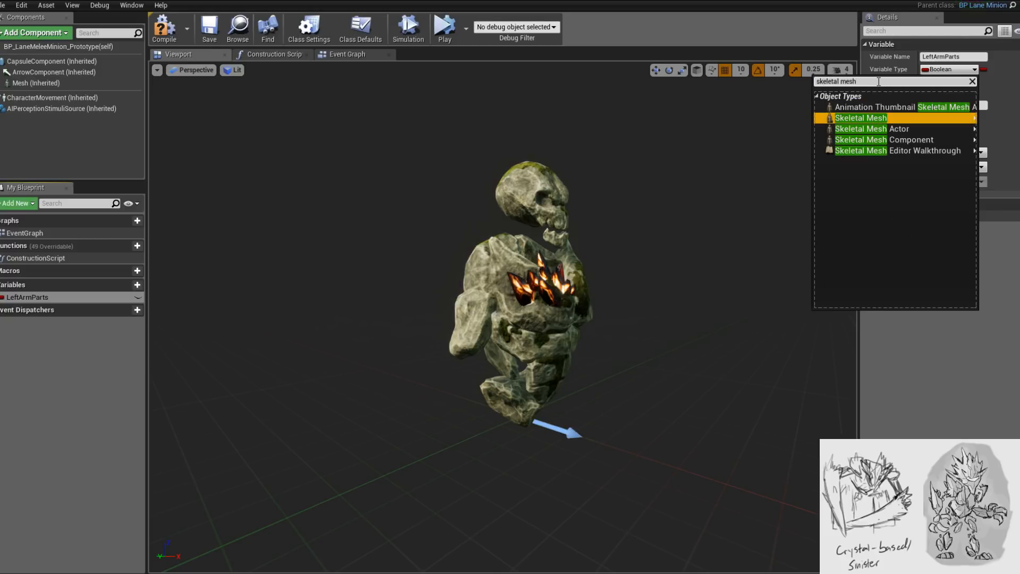
key(Return)
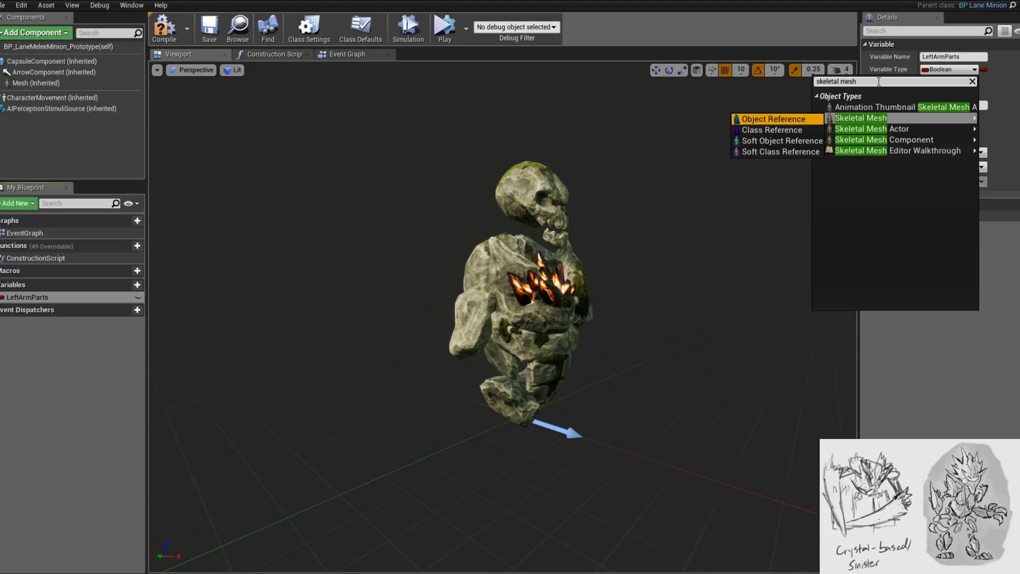
key(Return)
- Turn the LeftArmParts variable into an array and compile the blueprint
click(984, 72)
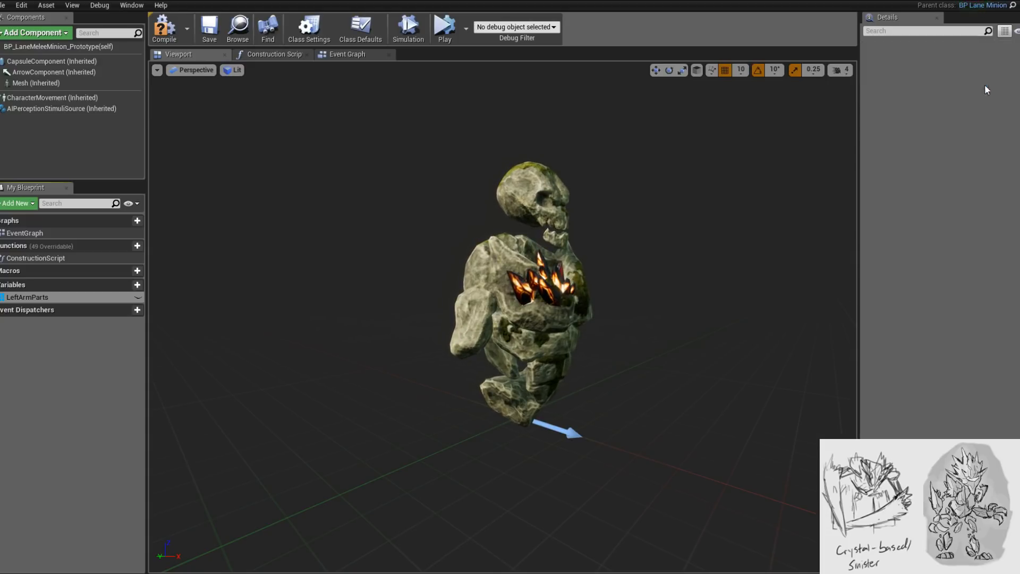
click(985, 87)
click(983, 69)
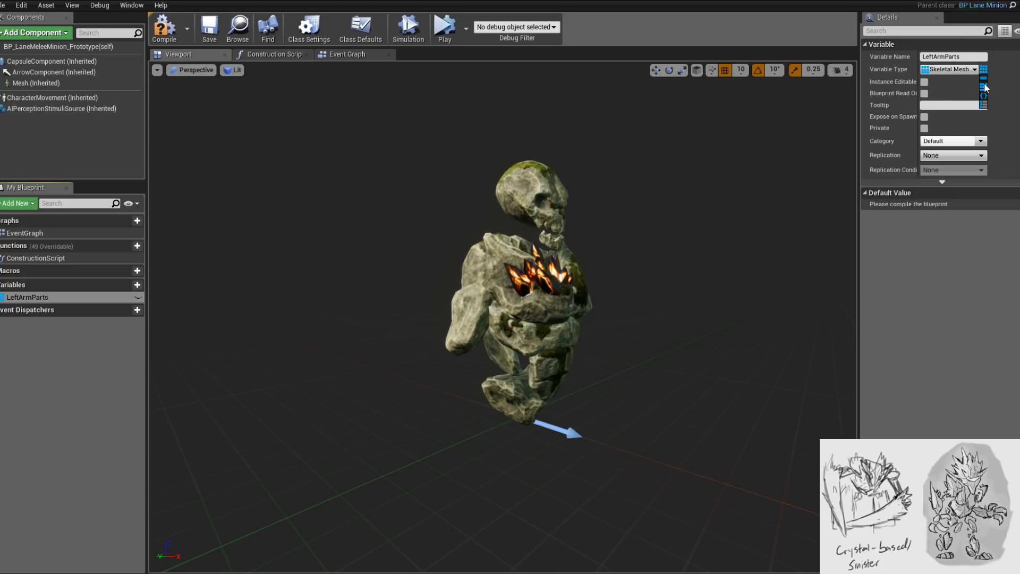
click(959, 258)
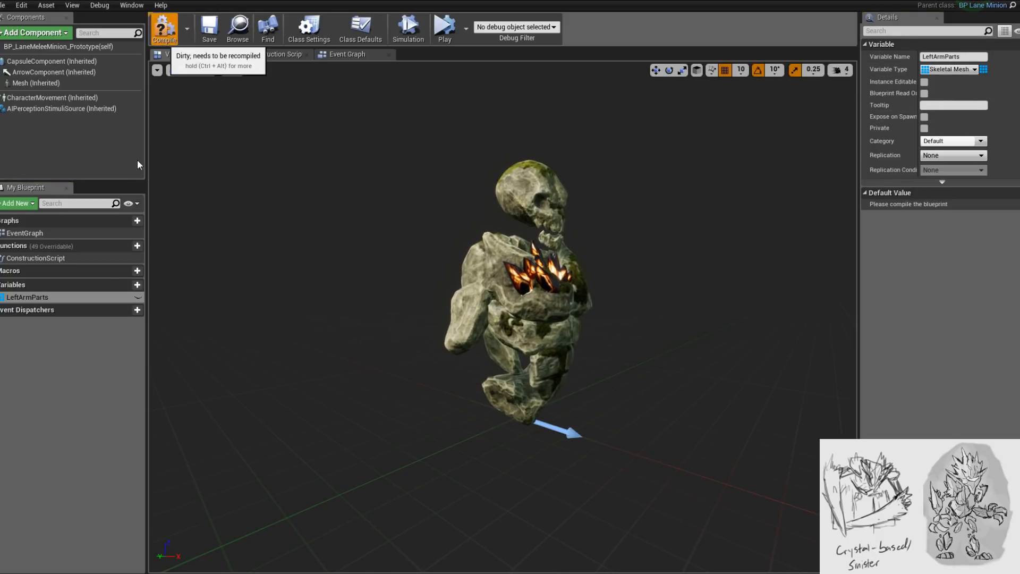
- Duplicate the LeftArmParts variable, name the copy RightArmParts, and compile the blueprint
right_click(69, 299)
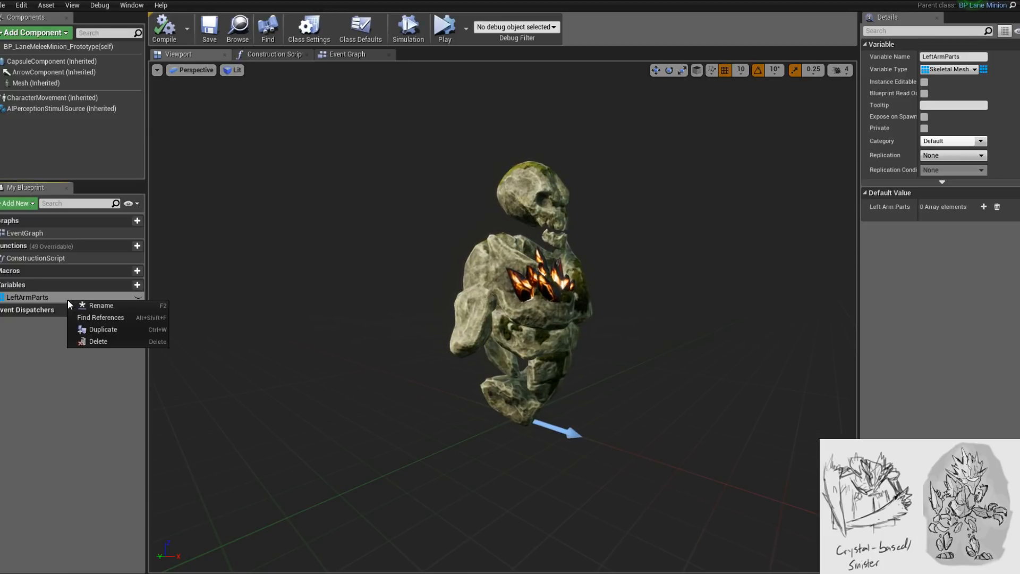
click(106, 329)
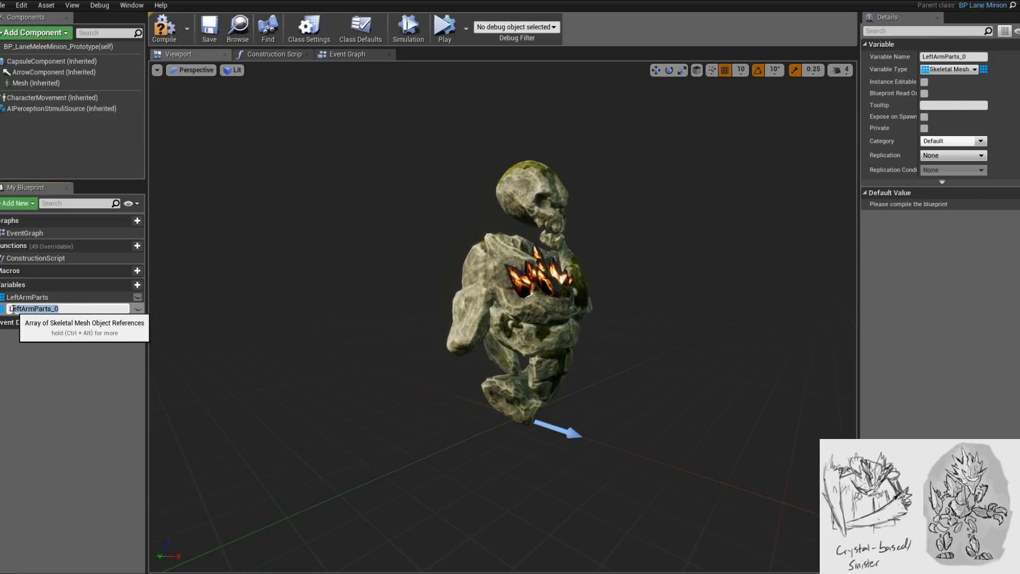
text(RightArmPa)
key(Return)
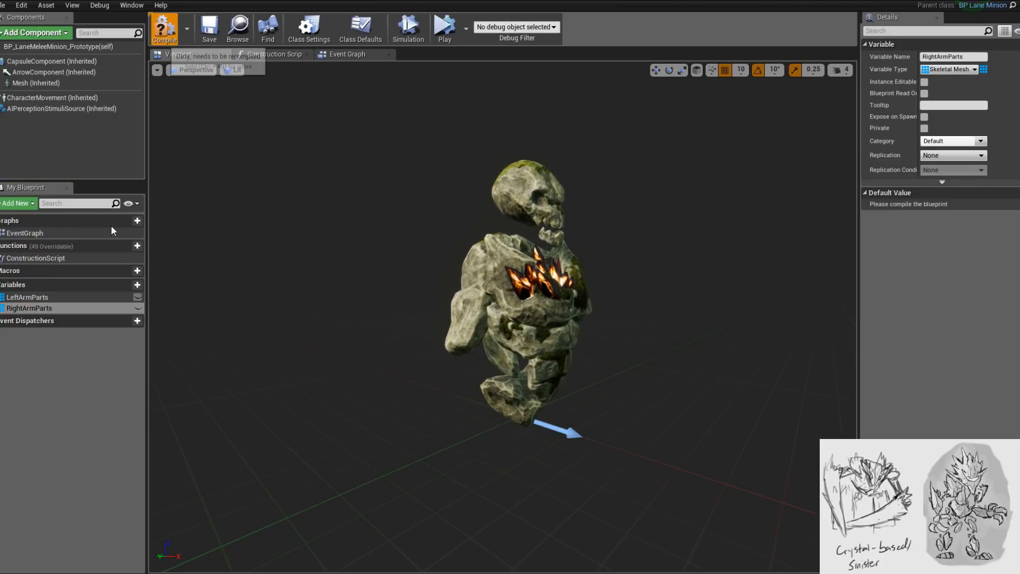
- Make both the LeftArmParts and RightArmParts variables instance editable
click(48, 297)
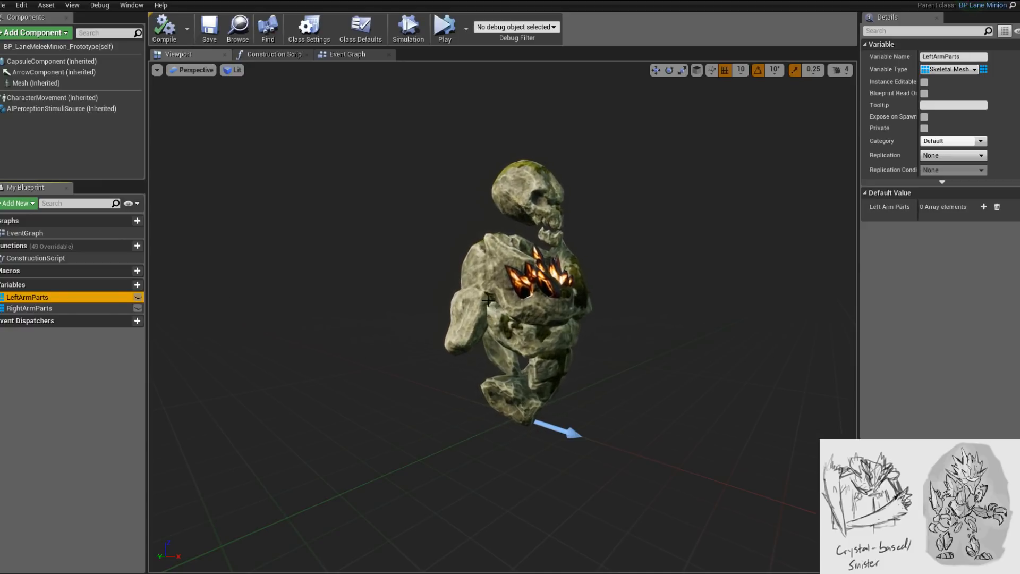
click(138, 297)
click(138, 308)
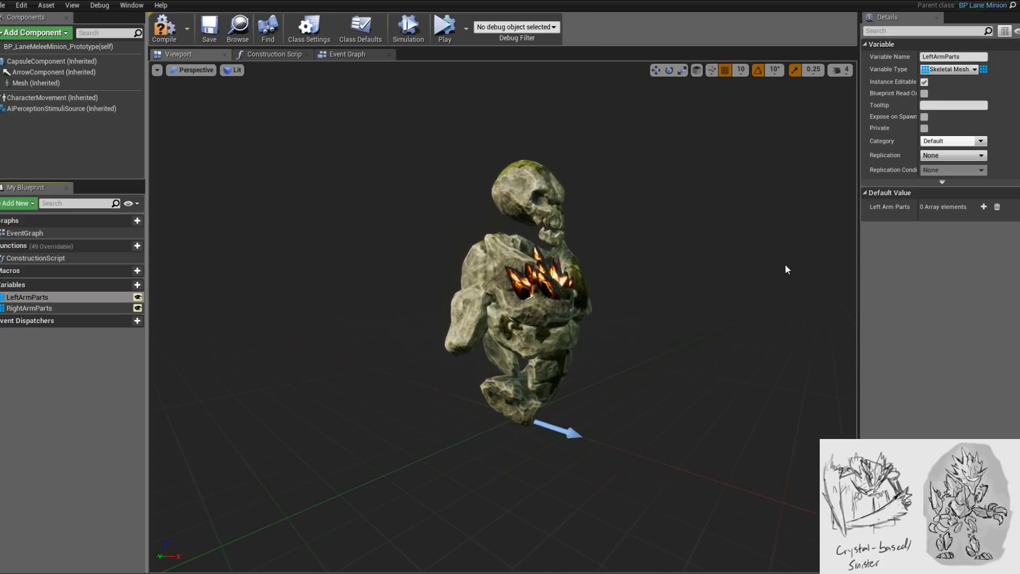
- Add two elements to the LeftArmParts default value and assign a Minion_Melee arm mesh from the content assets to each
click(984, 207)
click(984, 207)
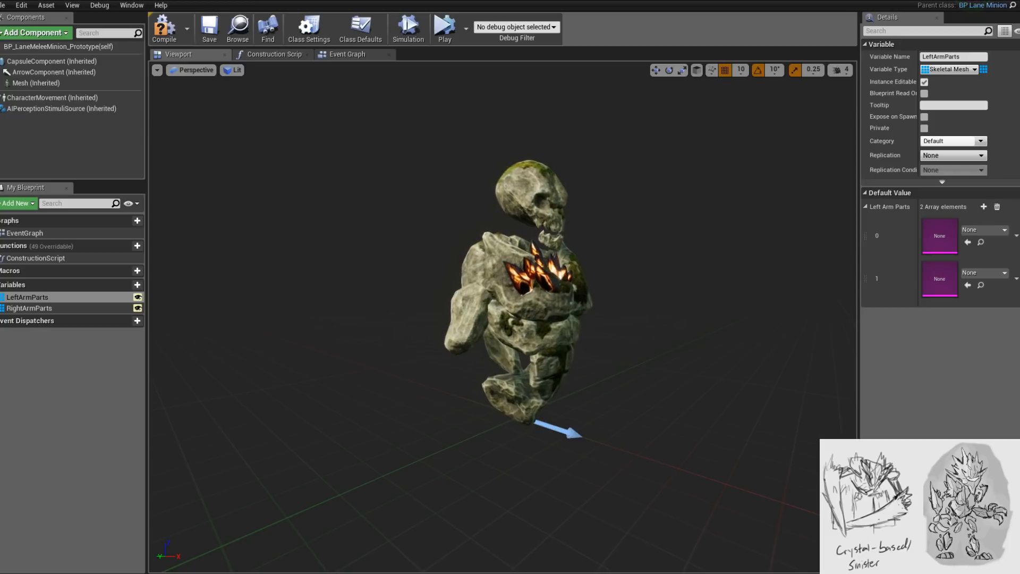
drag(1018, 313, 939, 237)
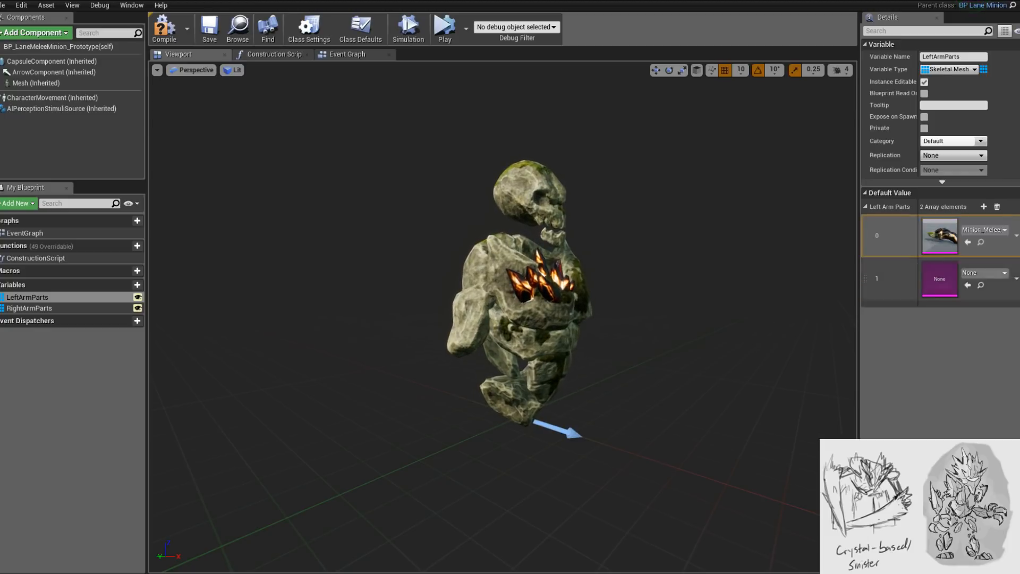
drag(811, 340, 927, 289)
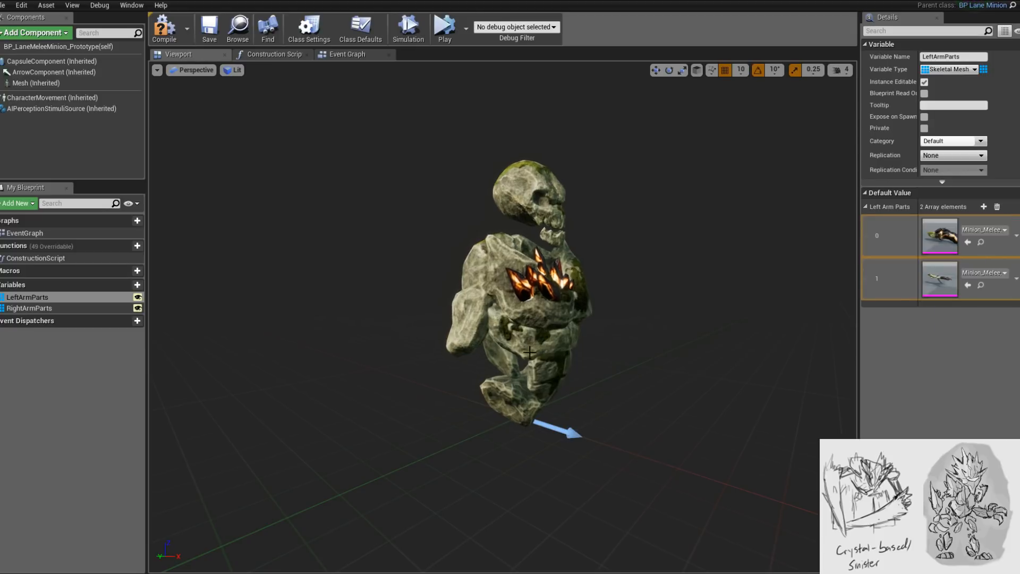
- Add two elements to the RightArmParts default value and assign a Minion_Melee arm mesh from the content assets to each
click(123, 309)
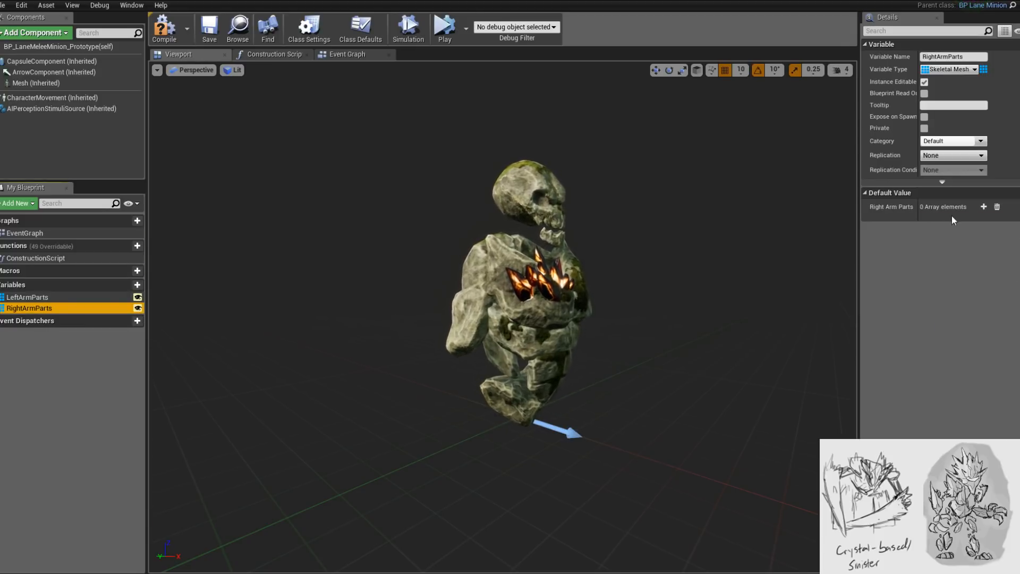
click(984, 206)
click(983, 206)
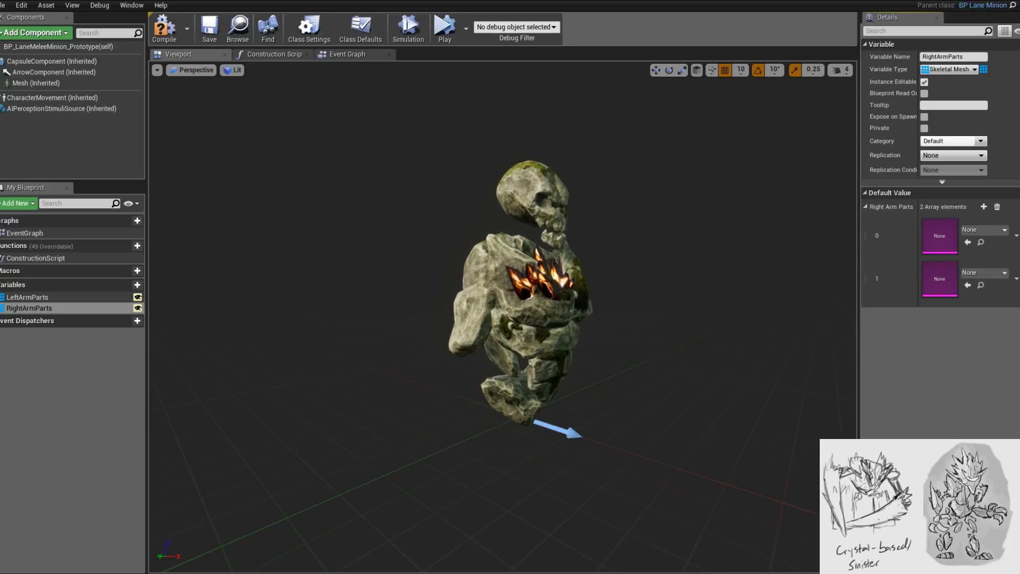
drag(1019, 305, 935, 244)
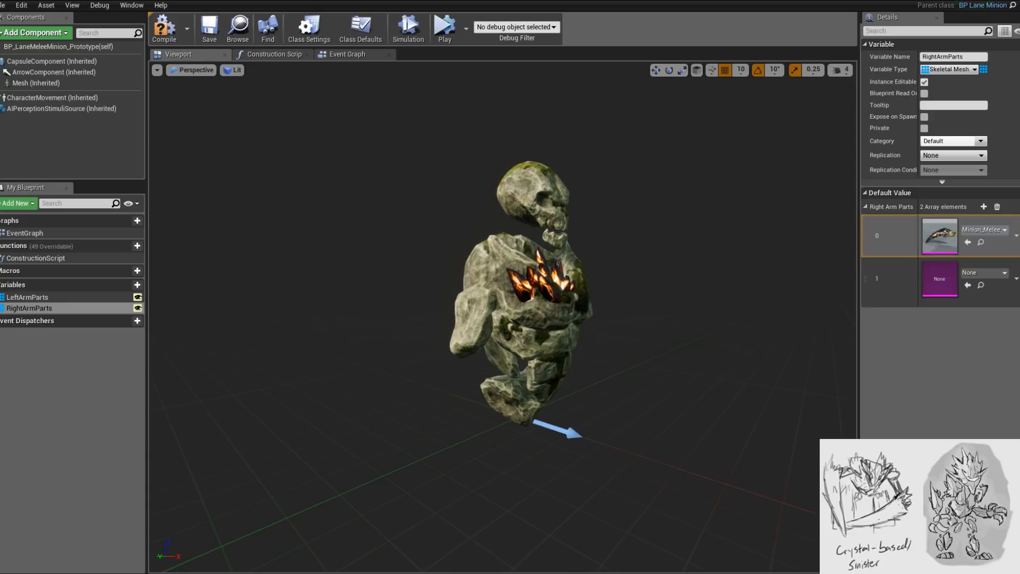
drag(1019, 314, 938, 279)
- Compile the blueprint and look over the minion body from several angles
drag(571, 321, 622, 316)
scroll(526, 313, down, 5)
drag(526, 309, 580, 298)
scroll(526, 309, up, 3)
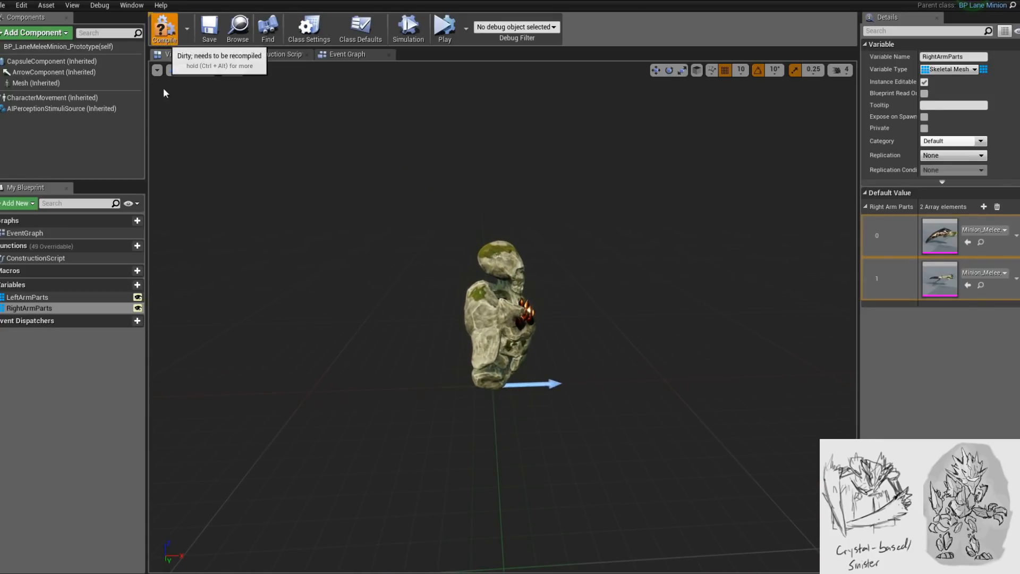
click(164, 29)
alt+drag(479, 319, 542, 319)
scroll(478, 318, up, 3)
alt+drag(617, 355, 691, 393)
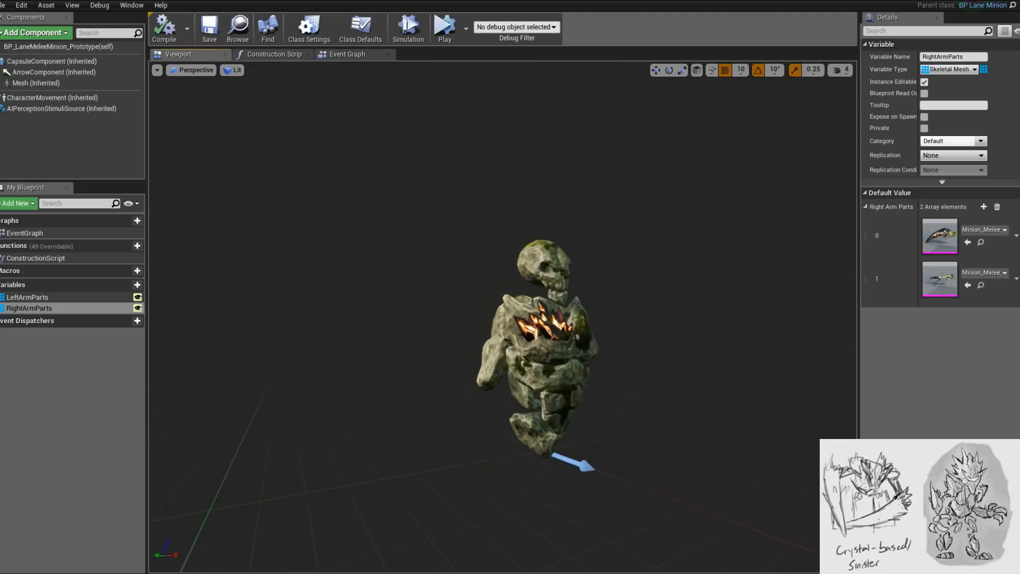
- In the Construction Script graph, place a getter for LeftArmParts below the Construction Script node
click(269, 55)
right_drag(390, 295, 382, 373)
drag(8, 296, 295, 394)
click(294, 396)
right_drag(374, 395, 432, 362)
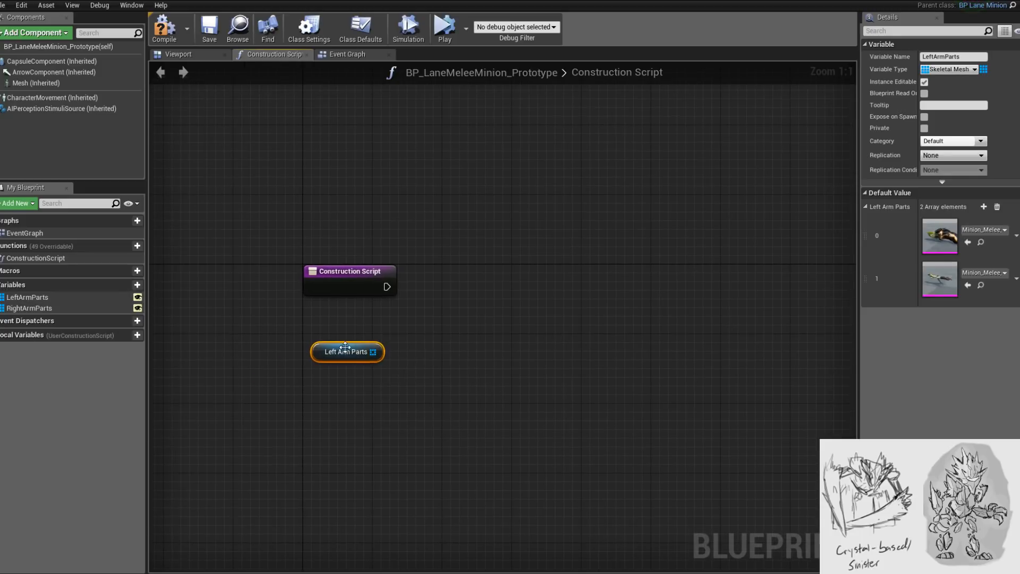
drag(356, 328, 348, 329)
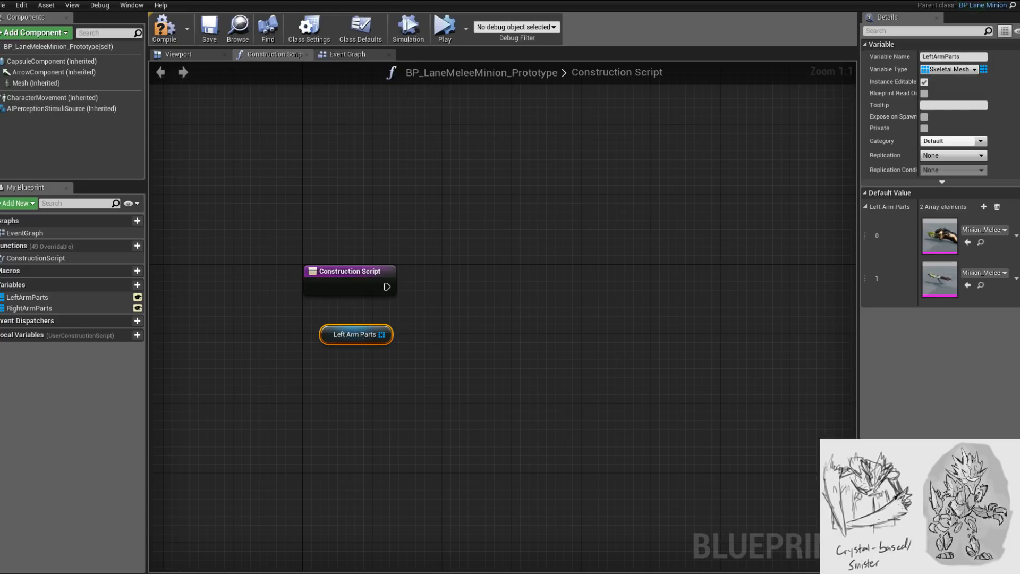
- Add a ForEachLoop node fed by Left Arm Parts and connect the Construction Script execution output to it
drag(383, 335, 414, 339)
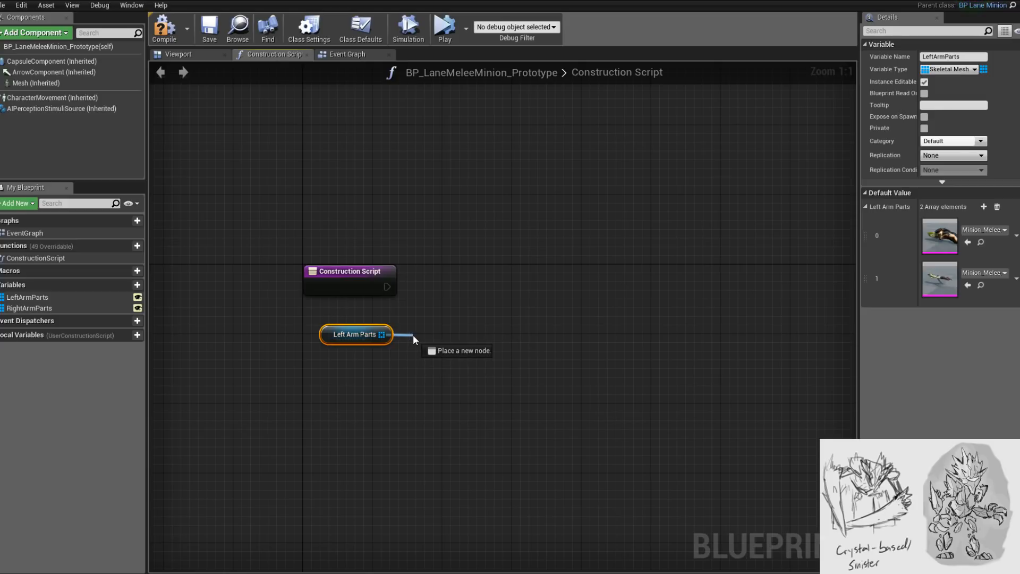
drag(413, 336, 413, 336)
text(foir)
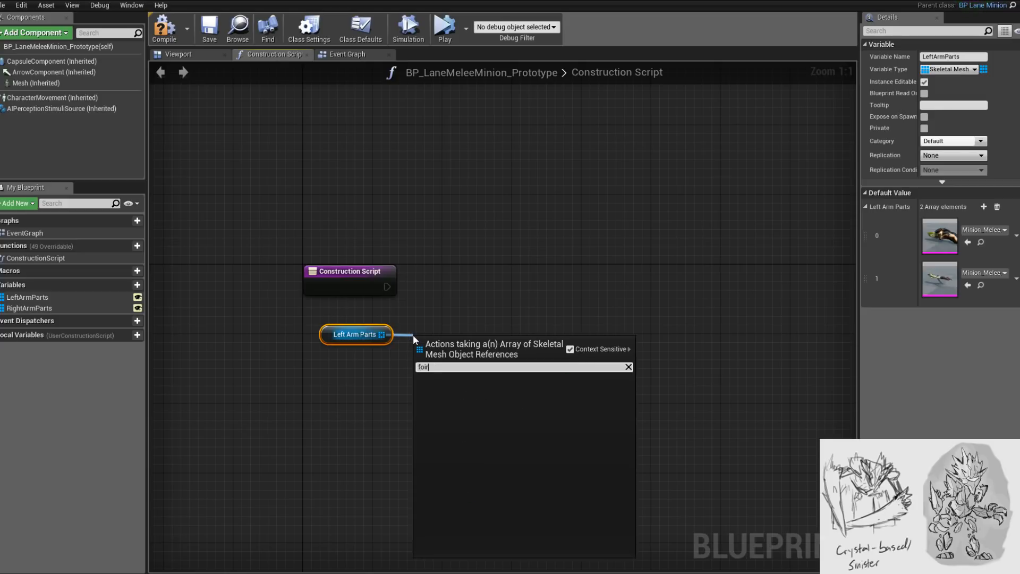
key(BackSpace)
text(r)
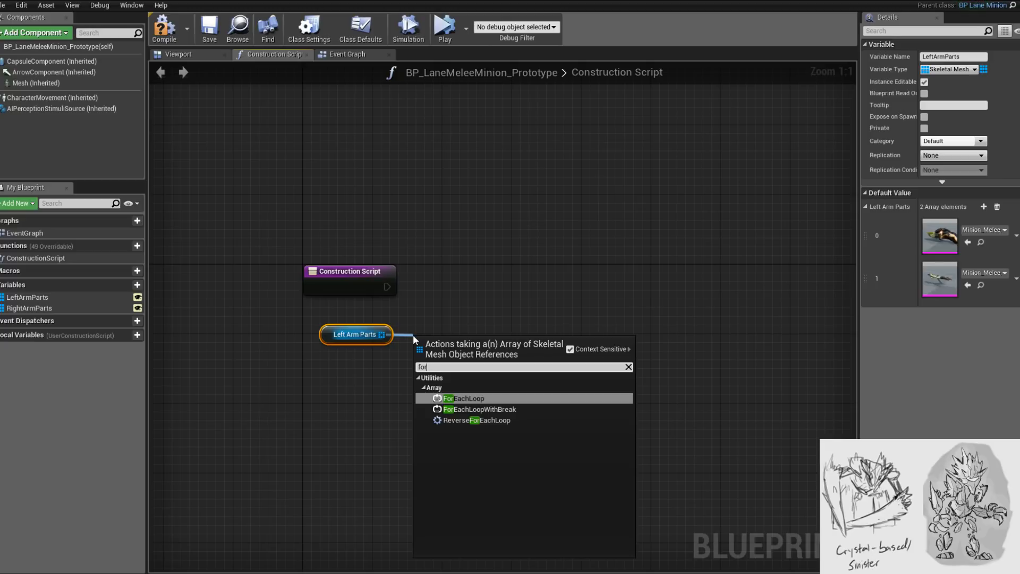
key(Return)
drag(480, 354, 525, 283)
drag(387, 287, 469, 287)
right_drag(401, 304, 466, 319)
scroll(448, 305, down, 2)
scroll(435, 338, up, 2)
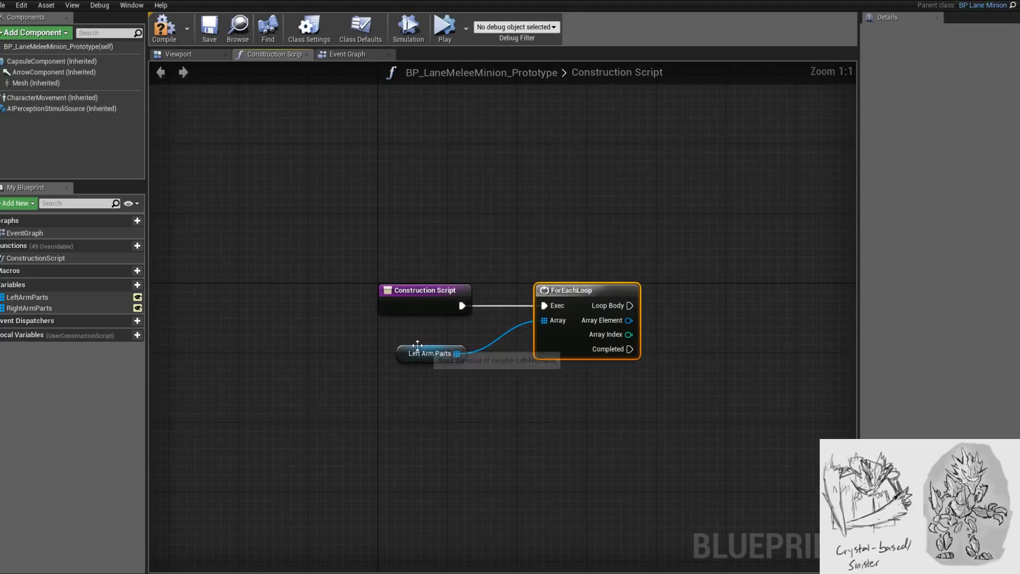
- Move the Left Arm Parts getter up toward the Construction Script node and delete the ForEachLoop node
drag(417, 346, 427, 318)
click(585, 373)
click(571, 355)
key(Delete)
- Feed Left Arm Parts into a new Length node and arrange both well below the Construction Script node
right_drag(464, 337, 476, 342)
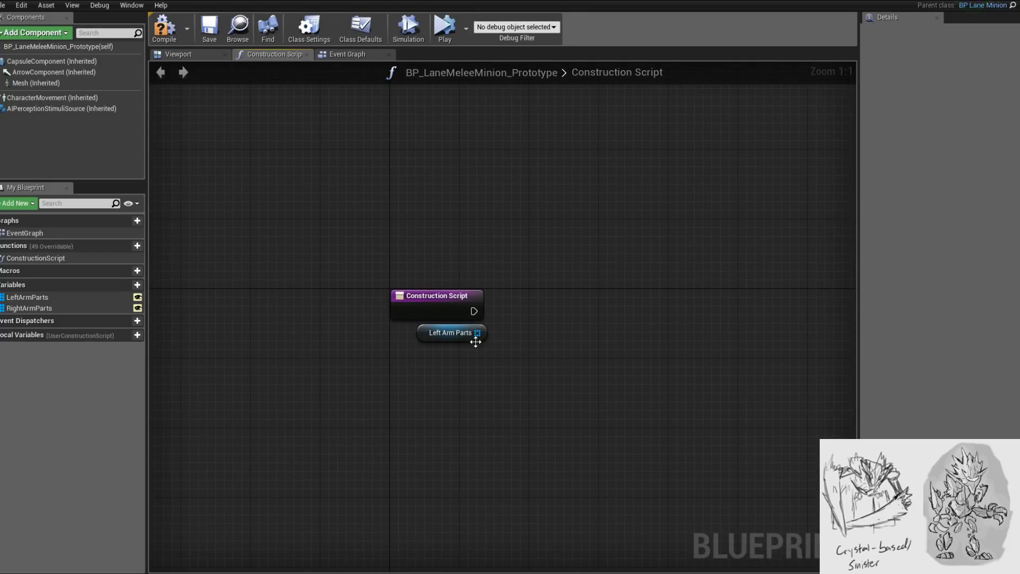
drag(477, 334, 519, 336)
text(length)
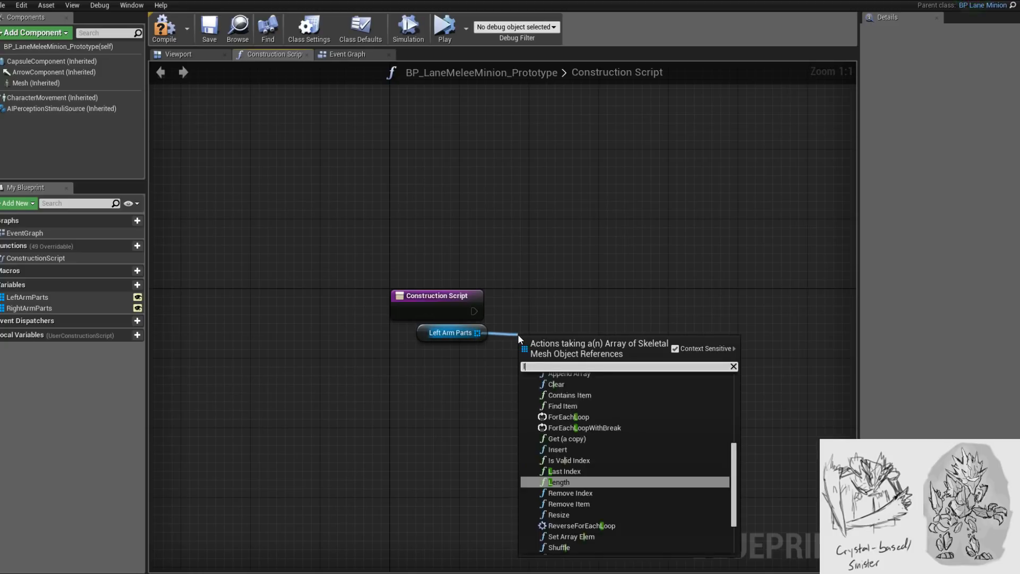
key(Return)
drag(520, 339, 521, 322)
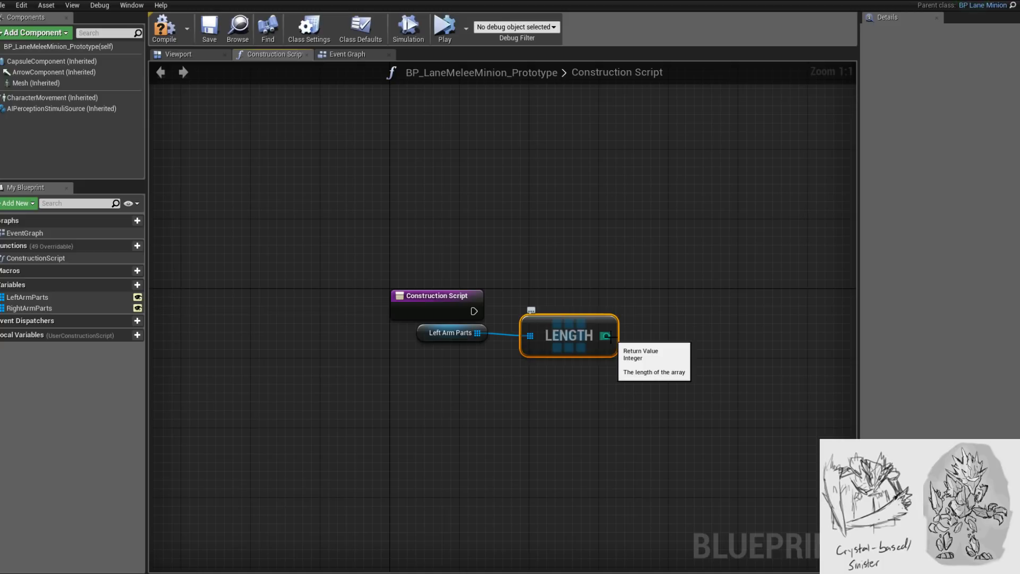
drag(460, 296, 468, 227)
drag(433, 319, 543, 358)
right_drag(543, 359, 506, 405)
drag(520, 377, 616, 373)
click(527, 406)
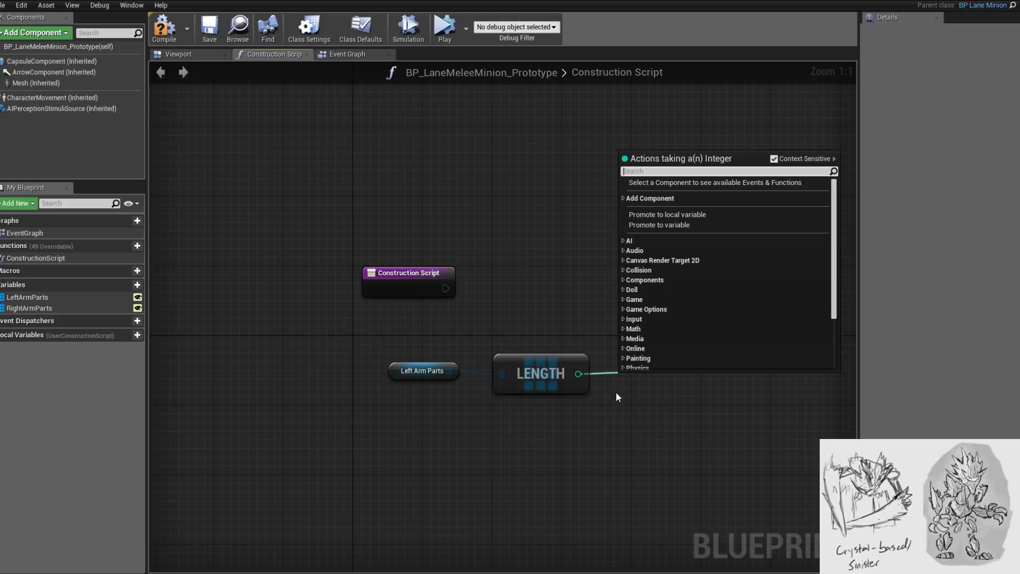
click(616, 392)
- Add a Random Integer in Range node, use the Left Arm Parts length as its Max, and shift the node group aside
right_drag(591, 399, 601, 444)
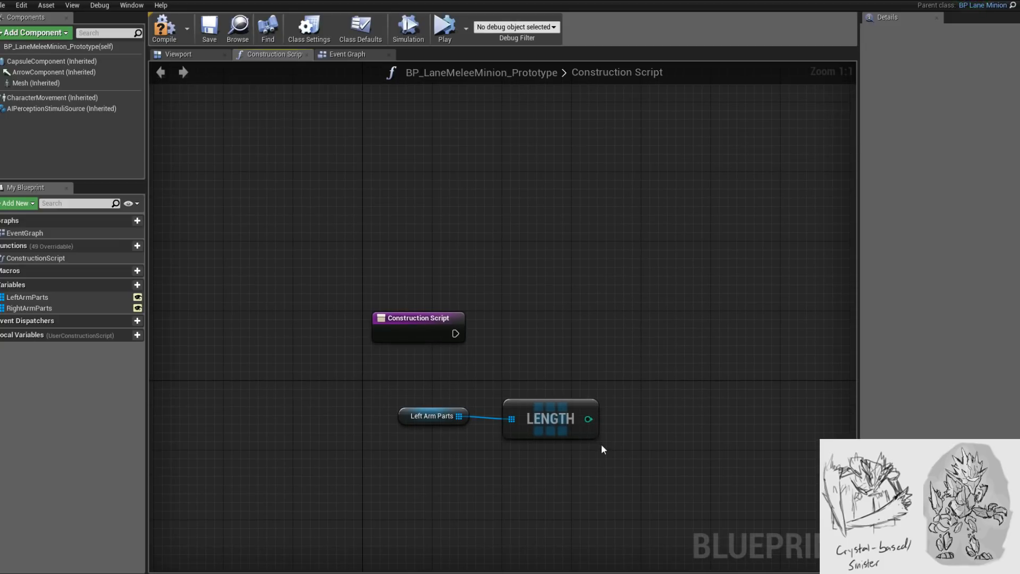
right_click(584, 375)
text(random in)
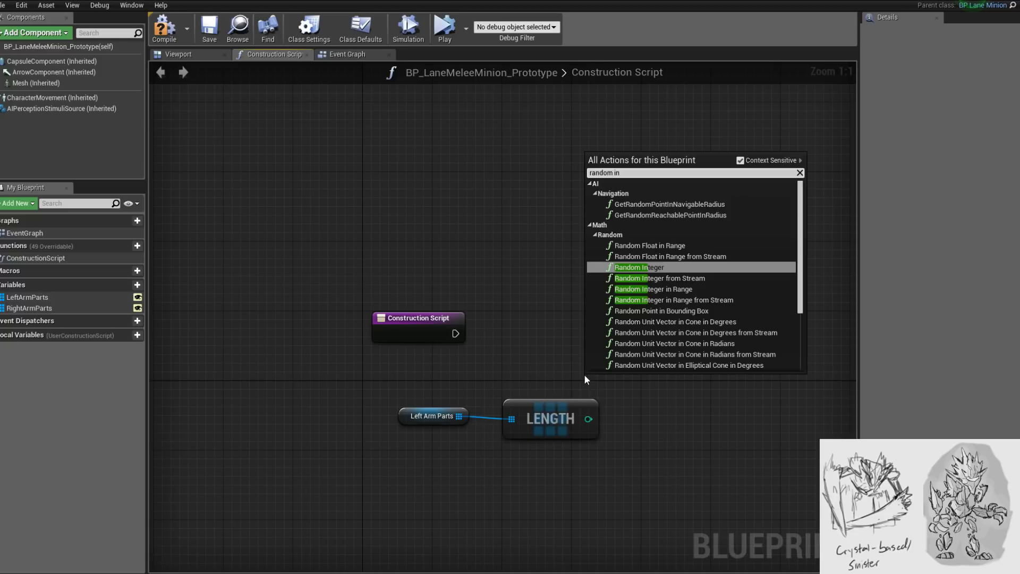
key(Down)
key(Down)
key(Return)
drag(617, 382, 413, 400)
- Add an Add Skeletal Mesh Component node and connect the Construction Script execution output to it
right_drag(586, 388, 640, 366)
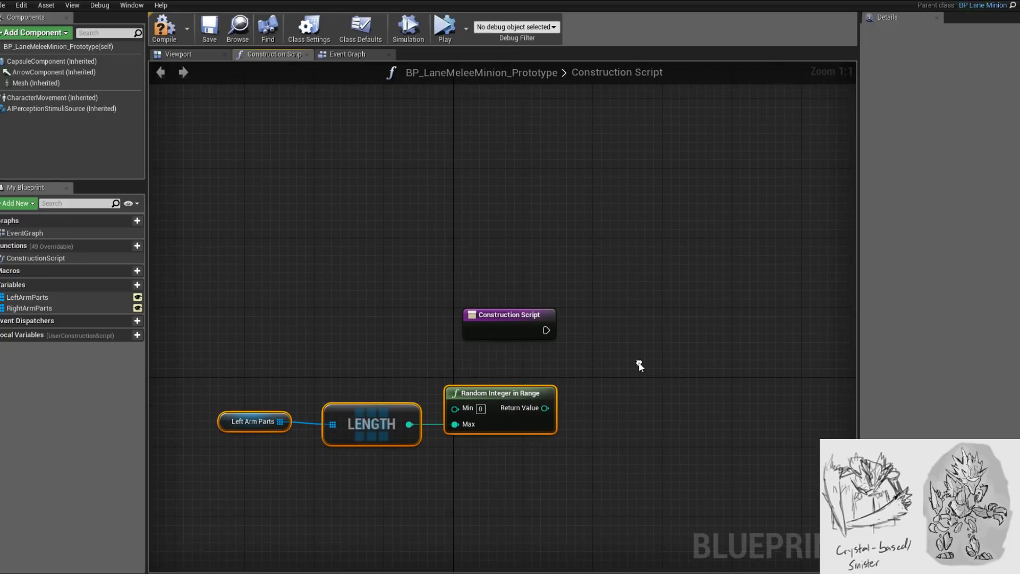
right_click(617, 359)
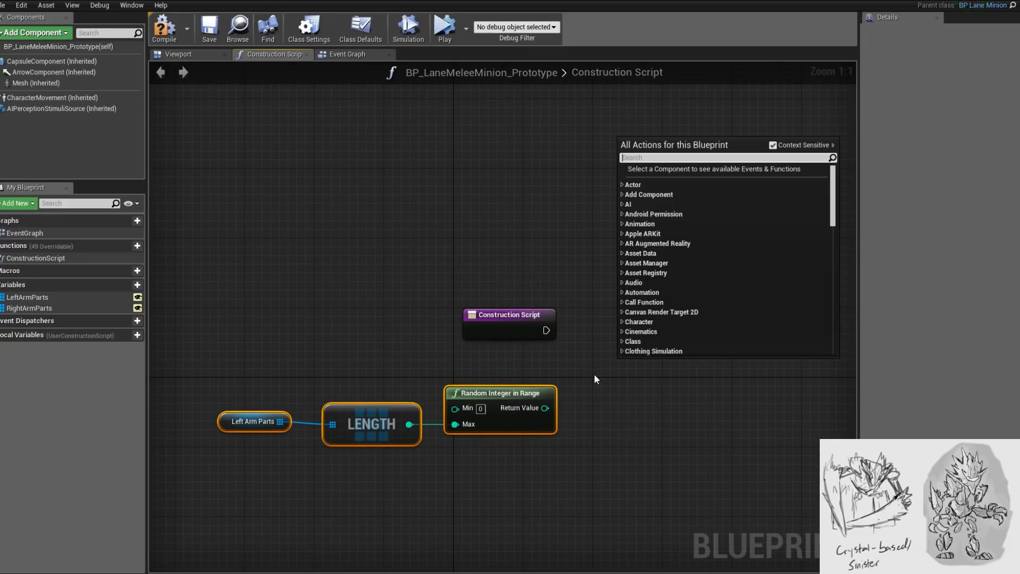
text(sk)
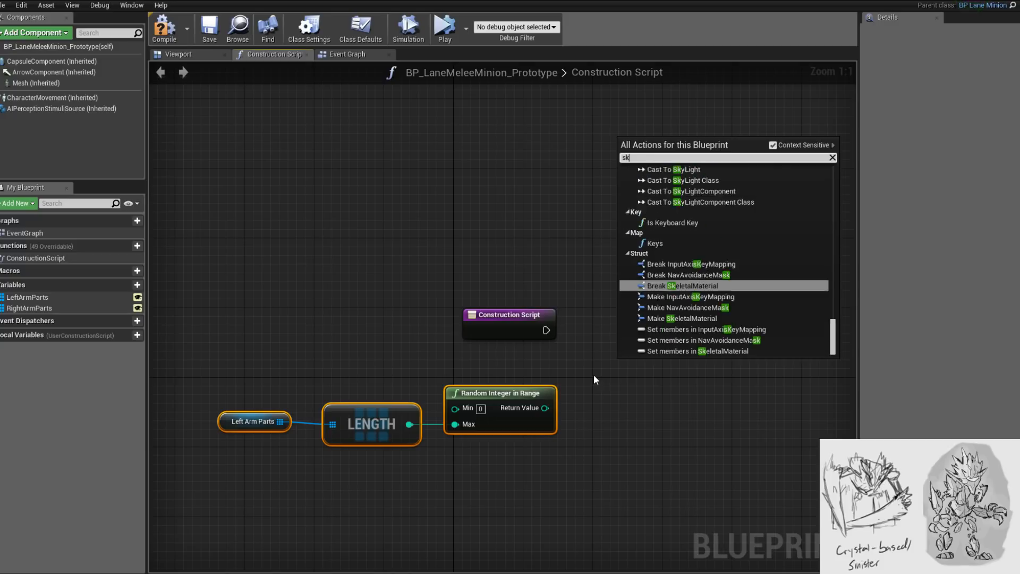
text(eletal mesh compo)
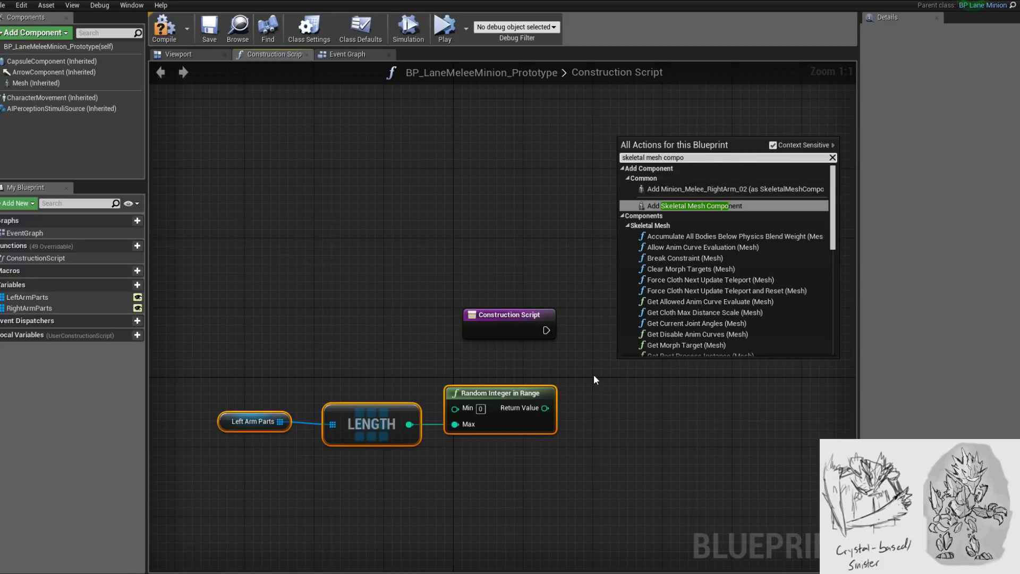
key(Return)
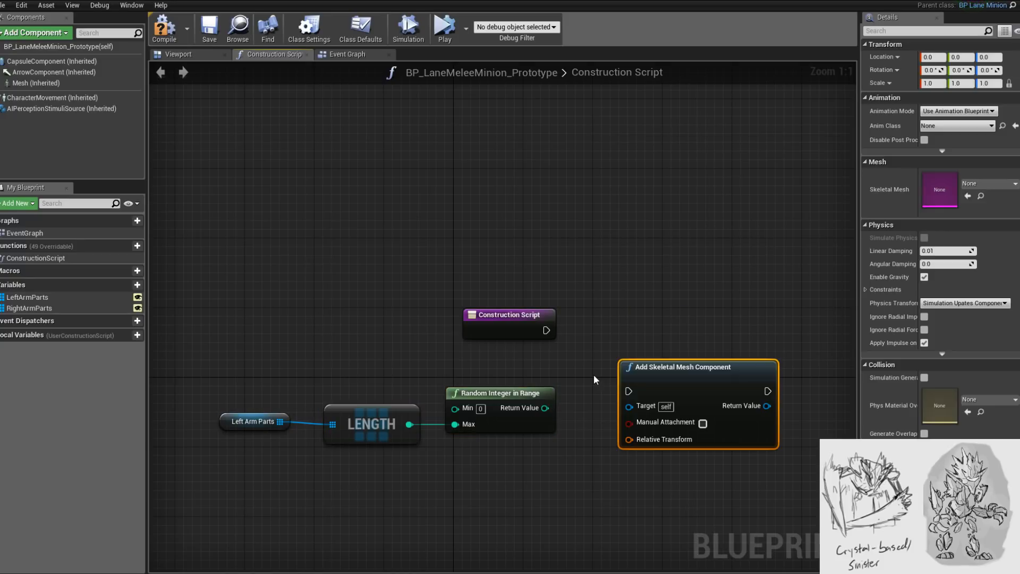
drag(547, 330, 620, 330)
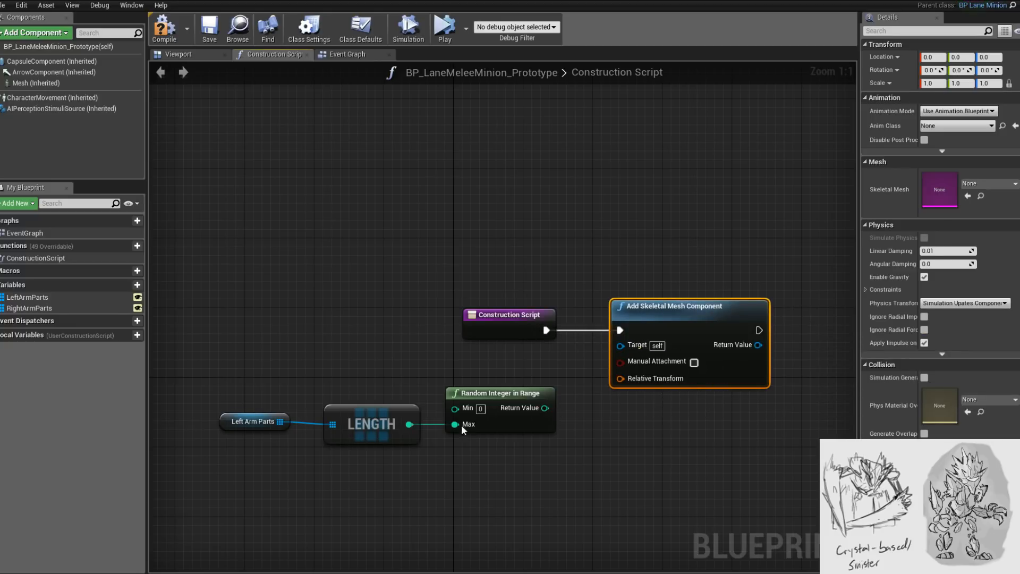
- Feed Left Arm Parts into a new Get node below Random Integer in Range and tidy its wire with a reroute node
drag(281, 426, 330, 502)
text(get)
key(Return)
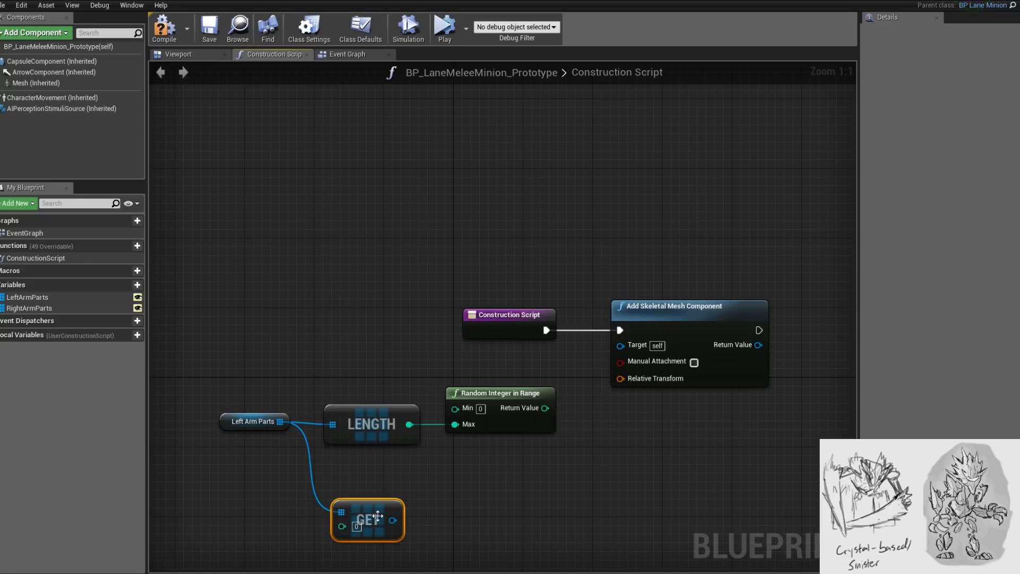
click(408, 502)
drag(392, 518, 513, 475)
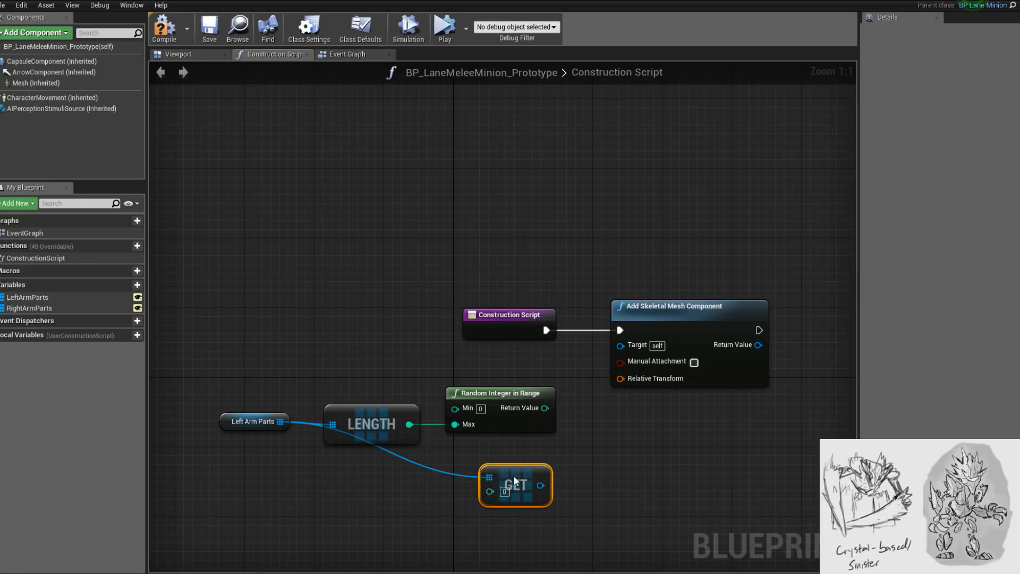
double_click(448, 476)
drag(448, 476, 340, 485)
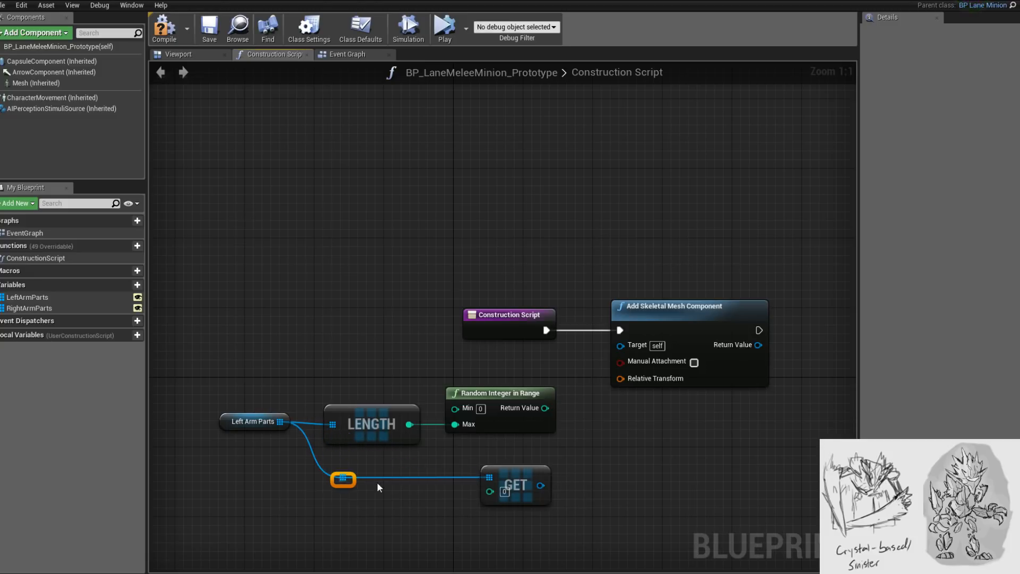
right_click(562, 453)
click(513, 448)
right_drag(544, 417, 516, 385)
drag(516, 376, 400, 463)
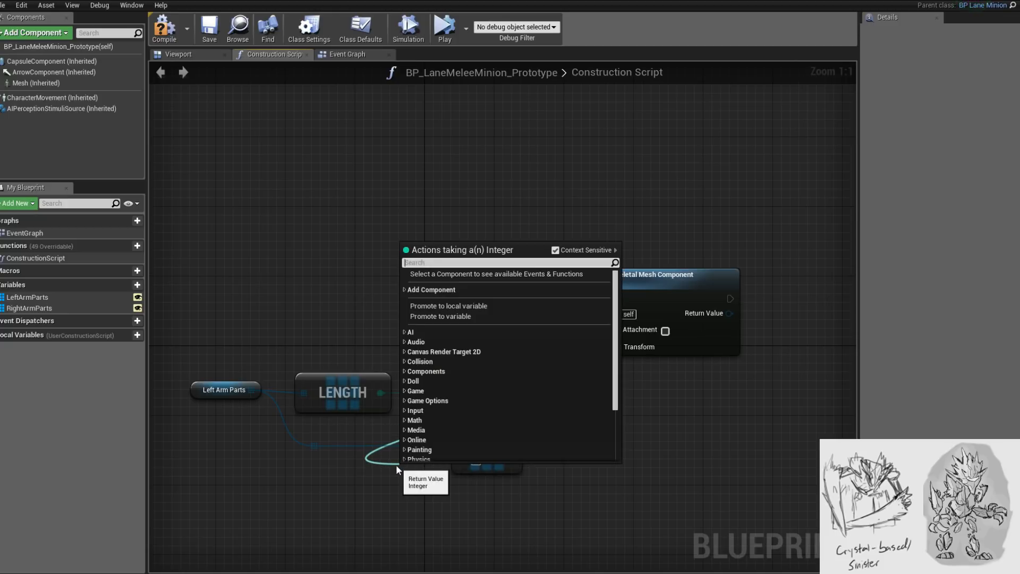
text(-)
key(Down)
key(Return)
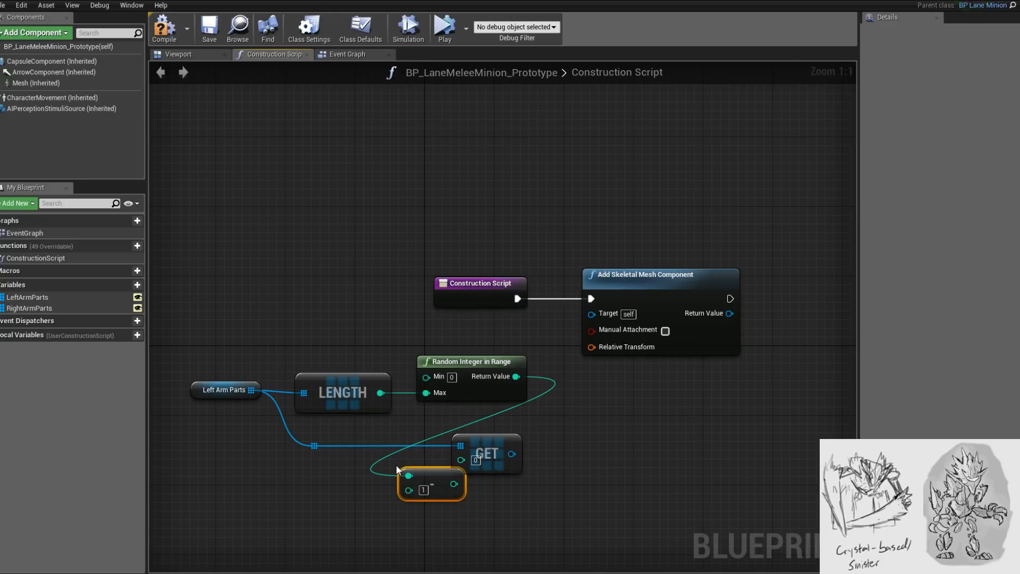
drag(437, 473, 462, 461)
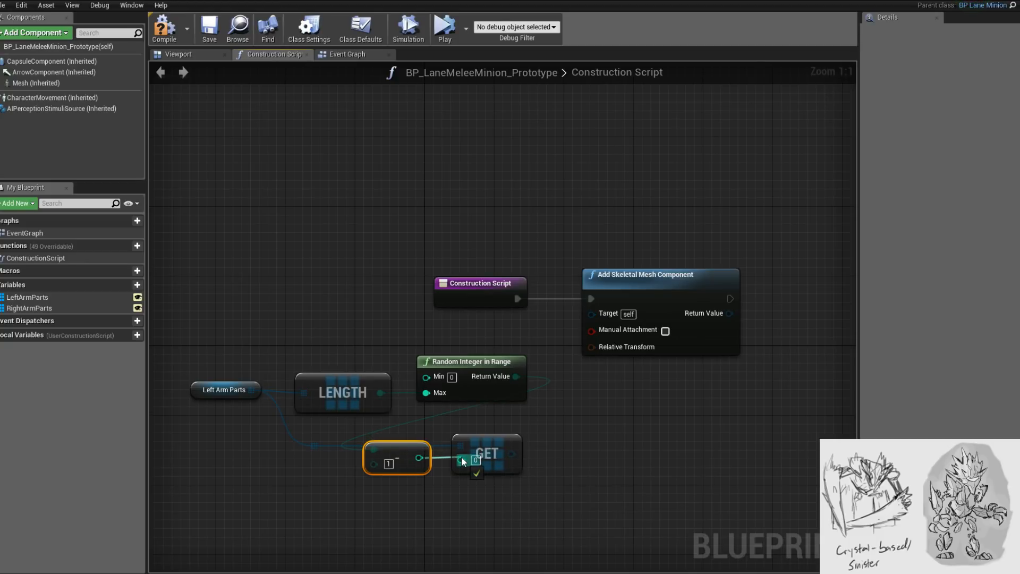
drag(462, 457, 439, 489)
click(371, 510)
click(403, 449)
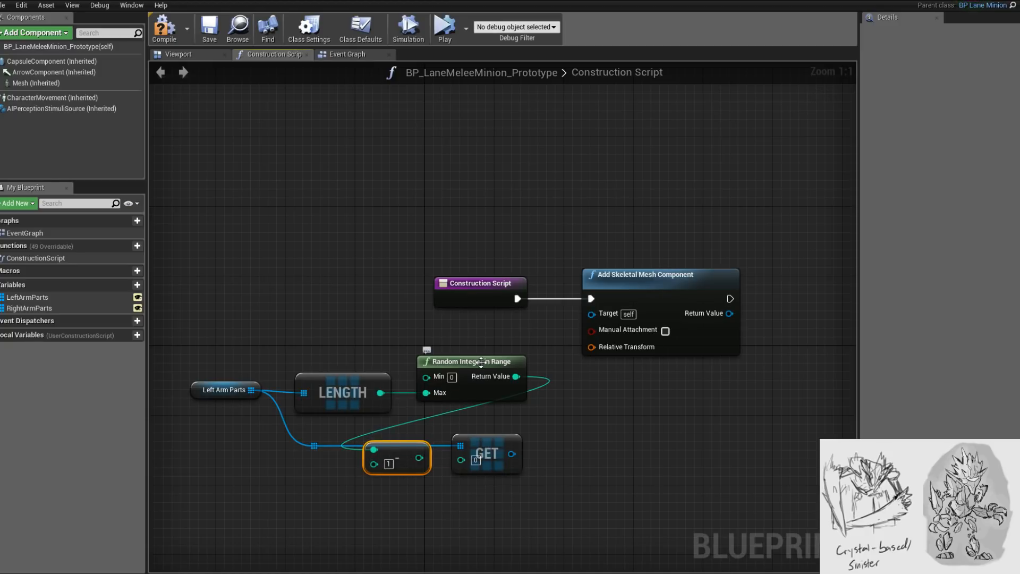
key(Delete)
- Insert an integer subtraction of 1 between the Length output and the Max input of Random Integer in Range
drag(452, 362, 500, 362)
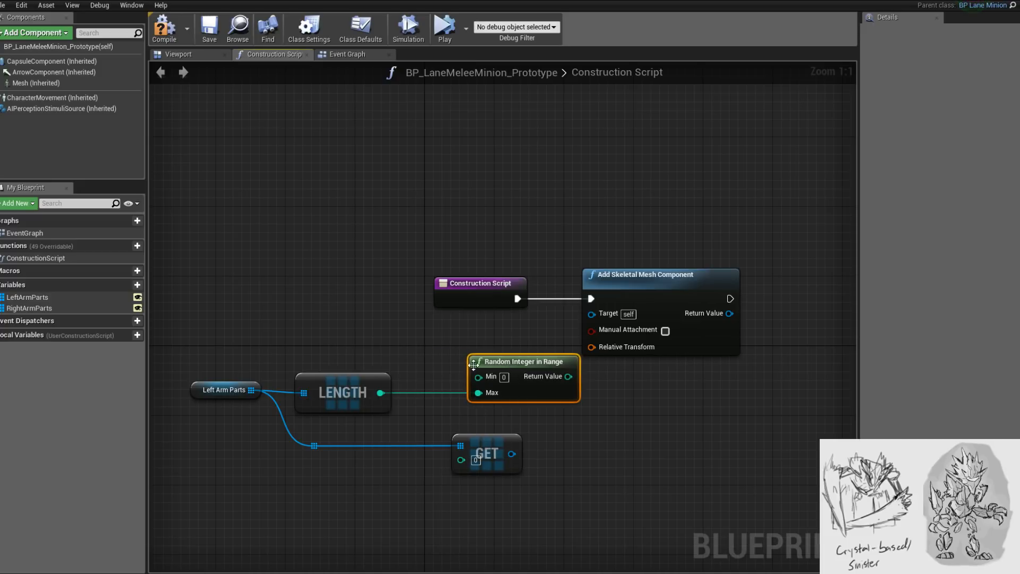
drag(381, 393, 410, 393)
text(-)
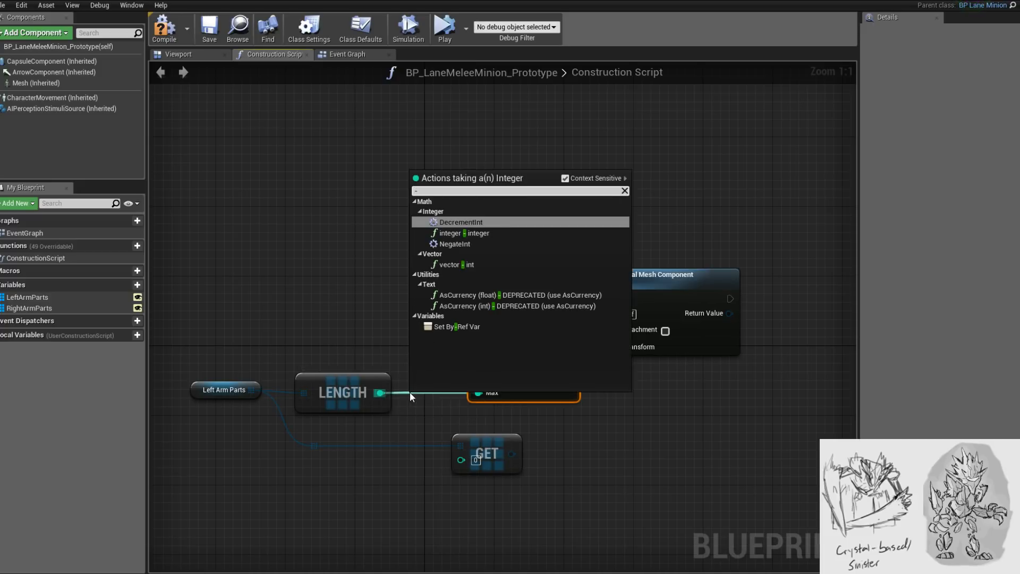
key(Down)
key(Return)
drag(427, 388, 479, 393)
- Use the Random Integer in Range return value as the Get node's index and shift the Get node aside
drag(565, 381, 461, 460)
right_drag(591, 432, 569, 406)
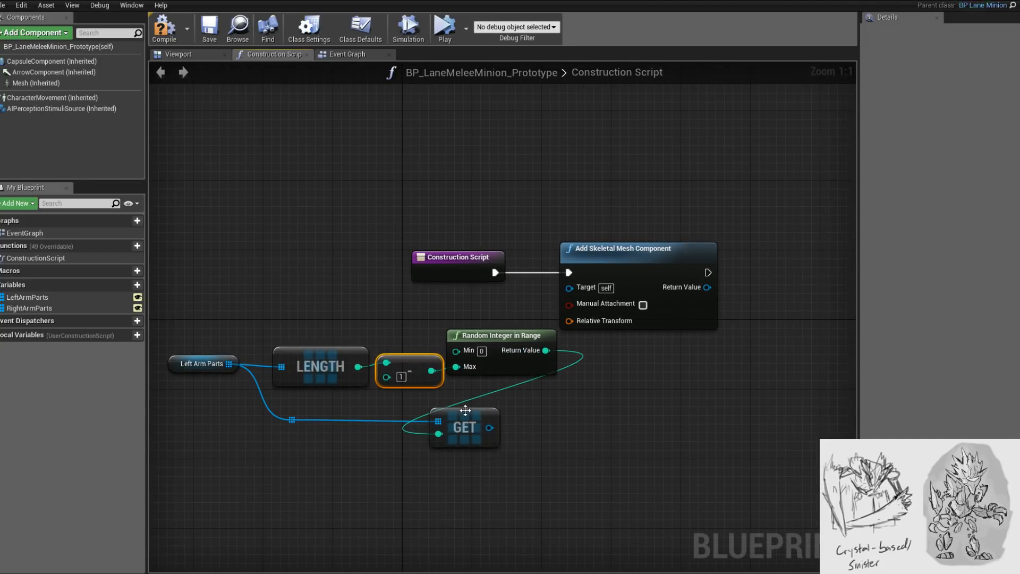
drag(465, 410, 525, 407)
right_drag(597, 435, 505, 396)
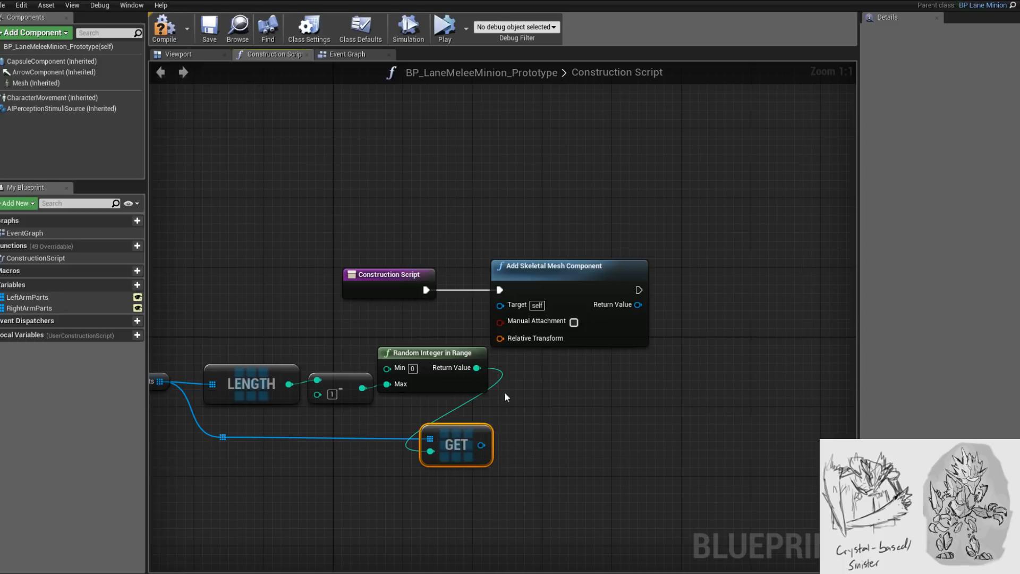
- Add a Set Skeletal Mesh node for the added component and feed its New Mesh from the Get node
drag(484, 445, 511, 427)
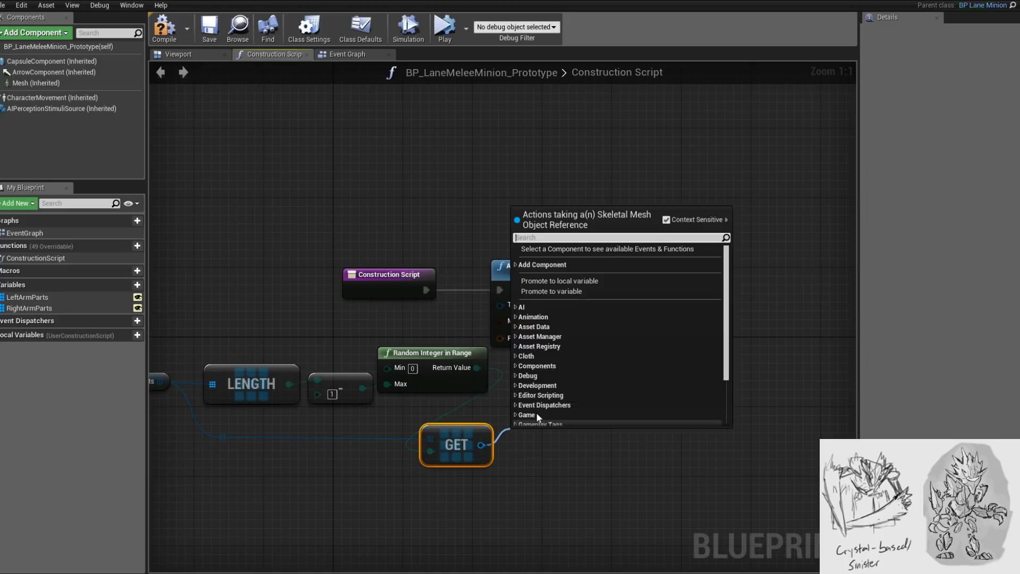
click(558, 359)
drag(637, 305, 681, 304)
text(set skele)
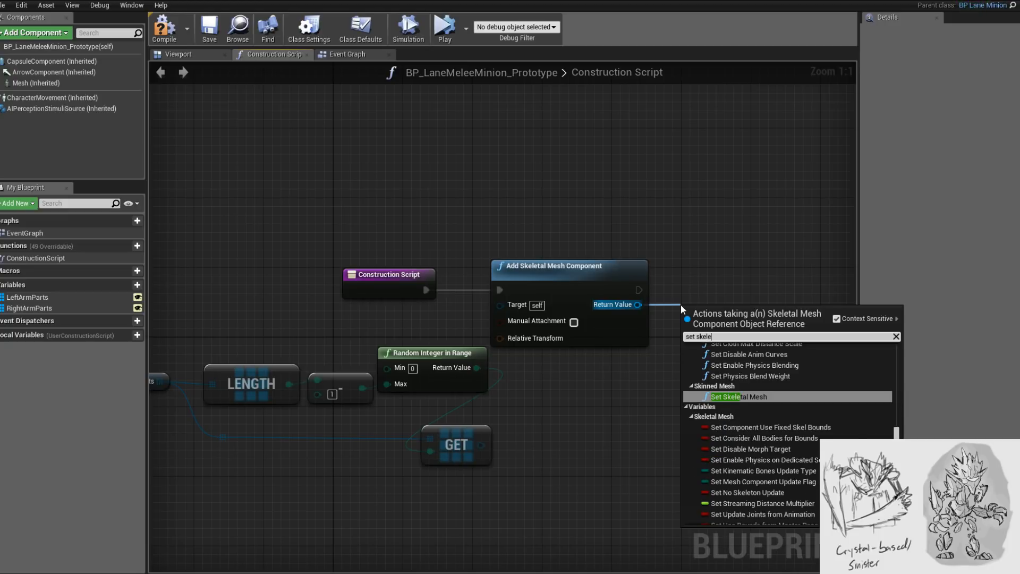
key(Return)
drag(731, 309, 722, 270)
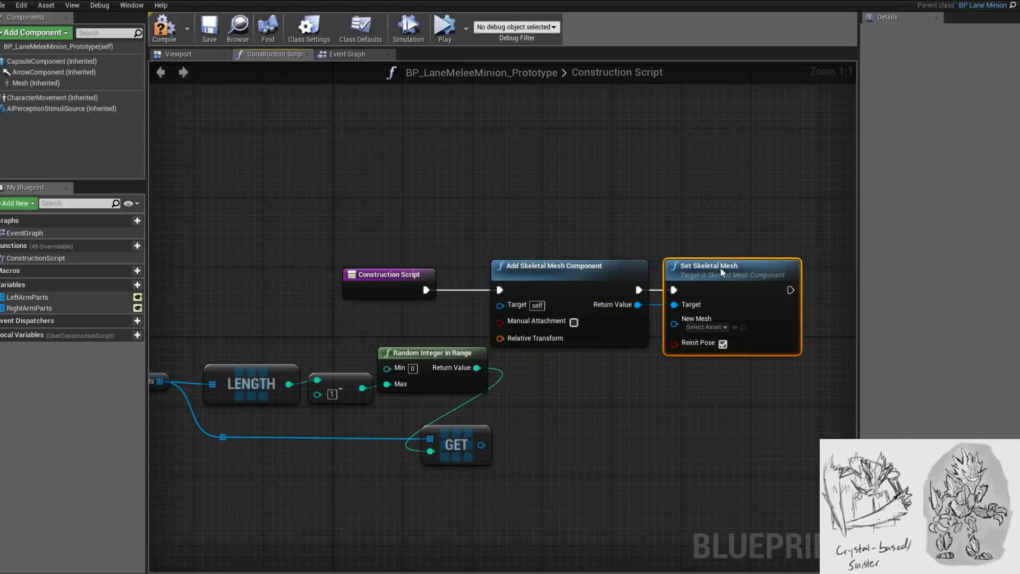
drag(481, 445, 680, 322)
drag(467, 435, 572, 435)
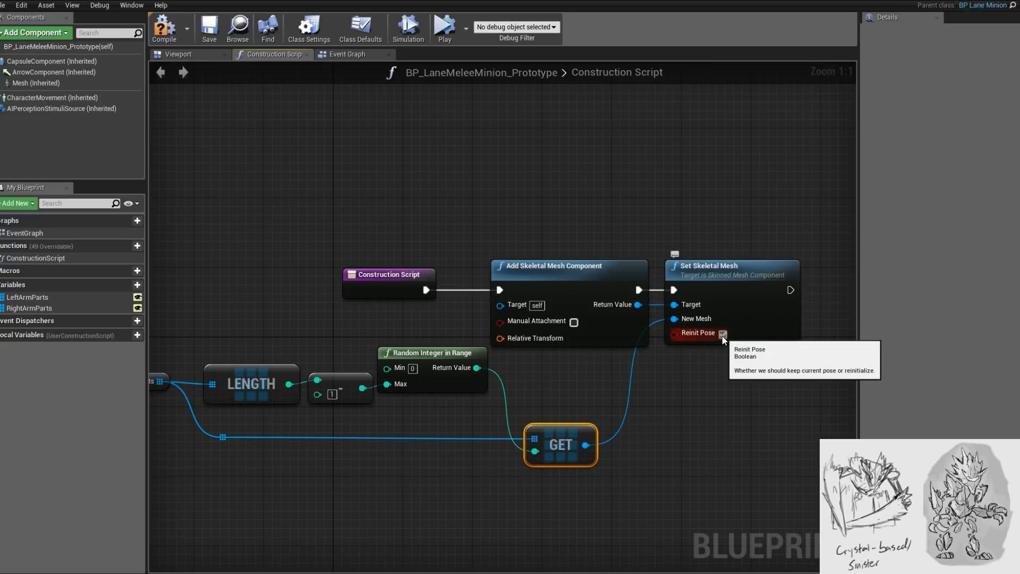
- Space the Set Skeletal Mesh and Add Skeletal Mesh Component nodes farther from the Construction Script node
right_drag(701, 355, 633, 403)
drag(691, 319, 750, 319)
right_drag(548, 397, 658, 388)
right_drag(642, 308, 580, 308)
drag(561, 314, 612, 314)
right_drag(629, 351, 651, 353)
scroll(571, 341, down, 1)
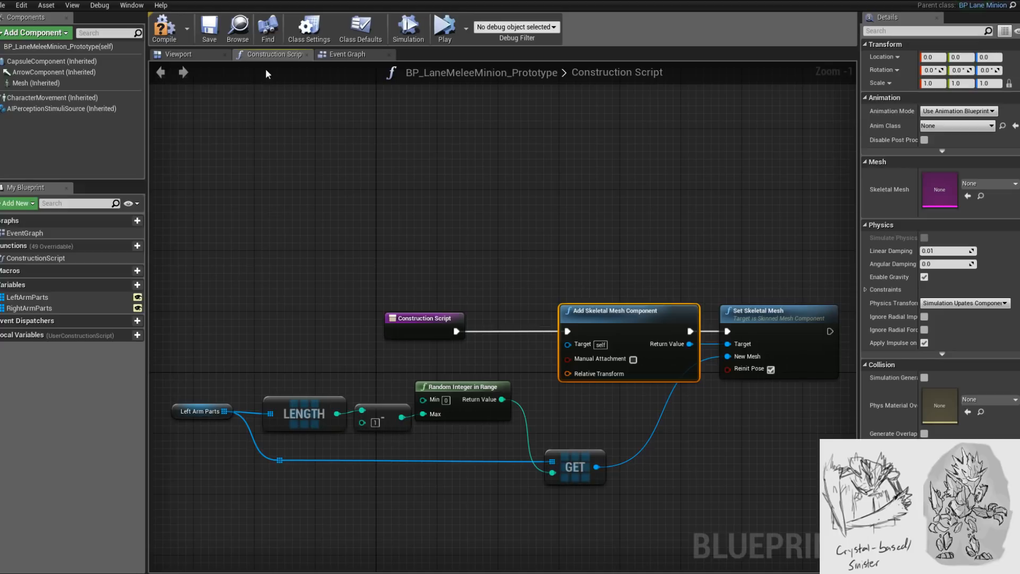
- Compile the blueprint while viewing the minion preview from the front, and return to the Construction Script graph
click(193, 55)
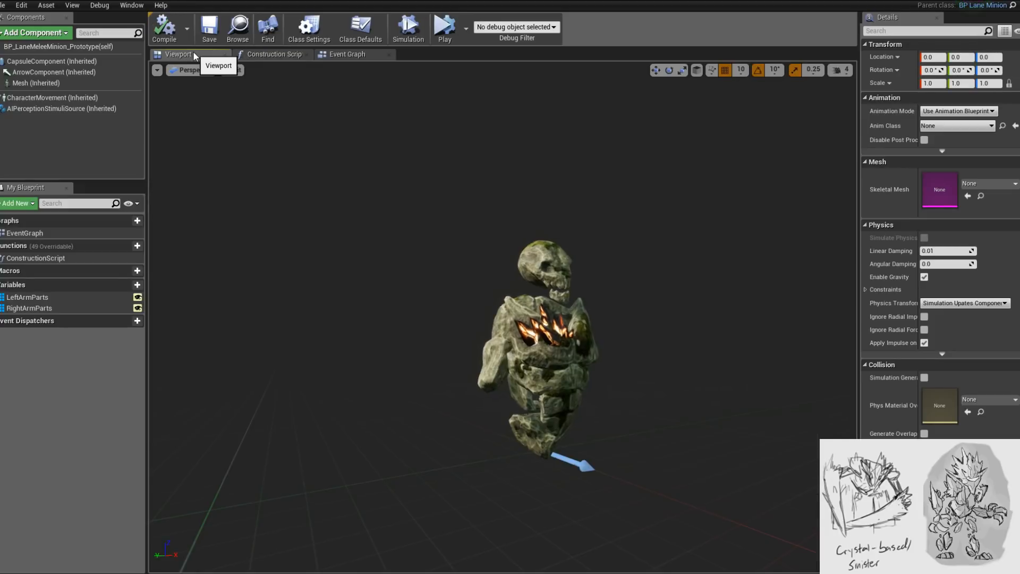
alt+drag(590, 330, 516, 331)
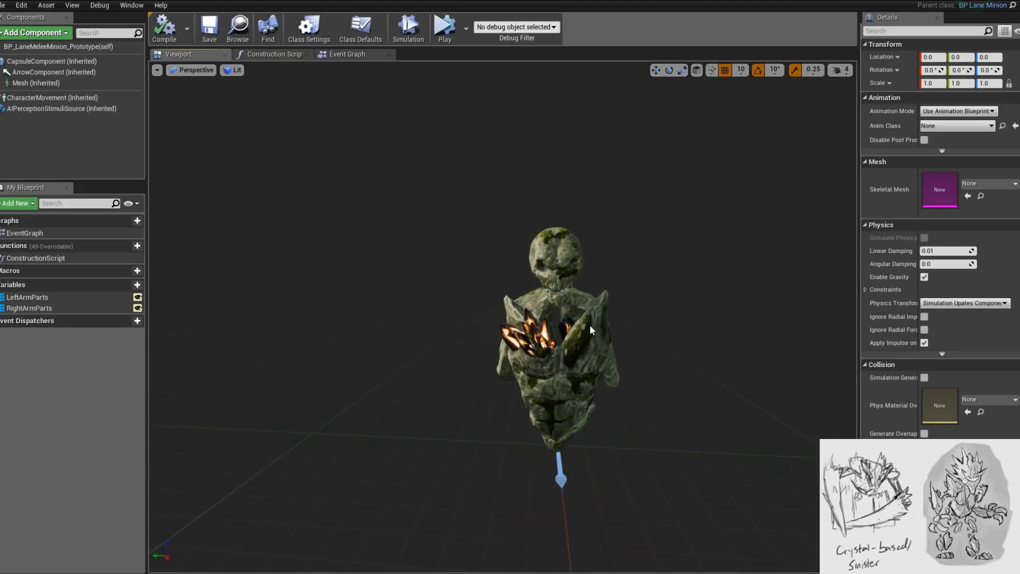
middle_drag(590, 330, 532, 347)
click(169, 33)
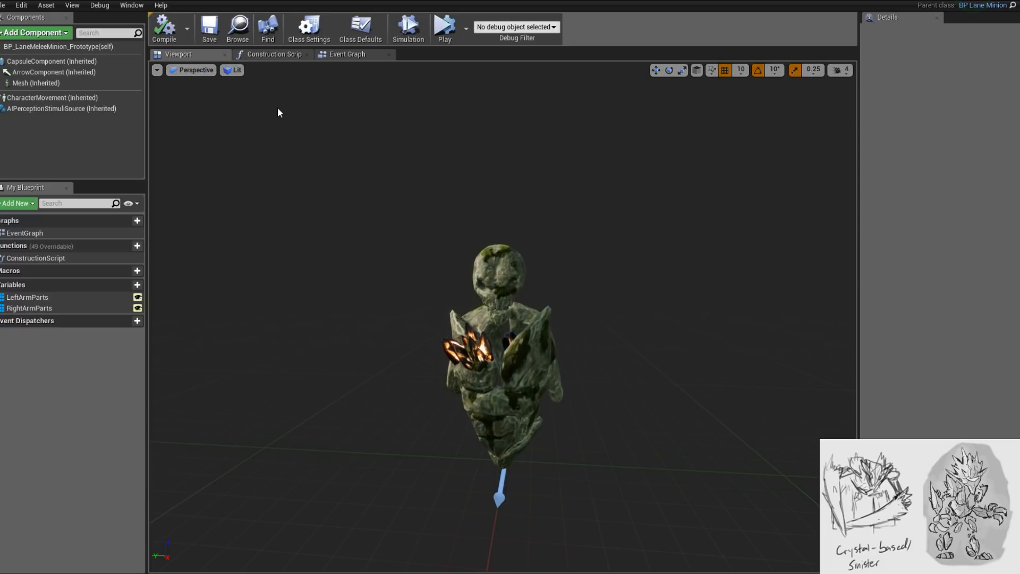
click(279, 55)
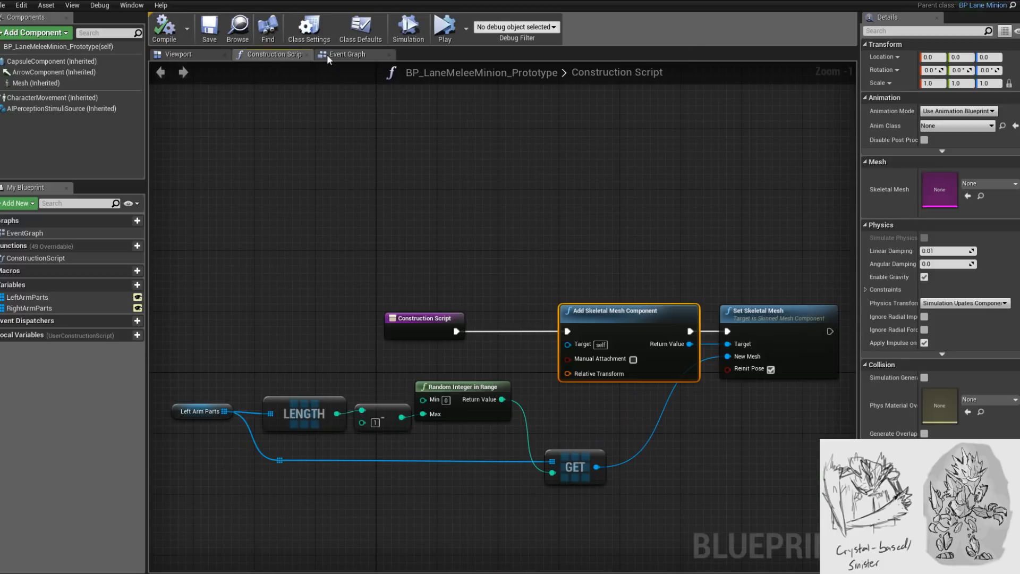
- Enter 1 as the subtraction's second value and wire Length directly into the Max of Random Integer in Range, bypassing the subtraction
right_drag(520, 296, 491, 243)
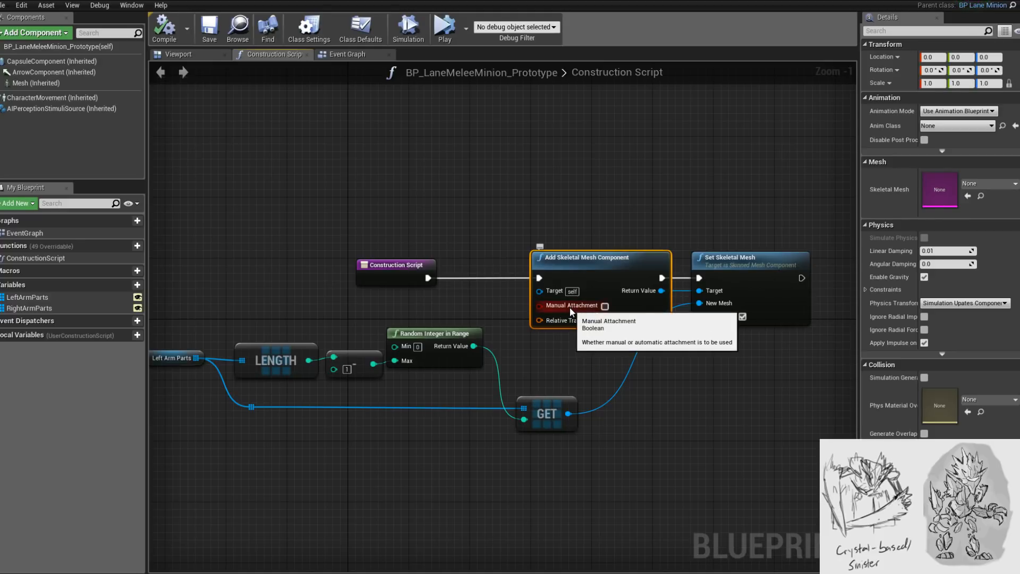
right_drag(700, 360, 629, 356)
right_drag(474, 385, 633, 369)
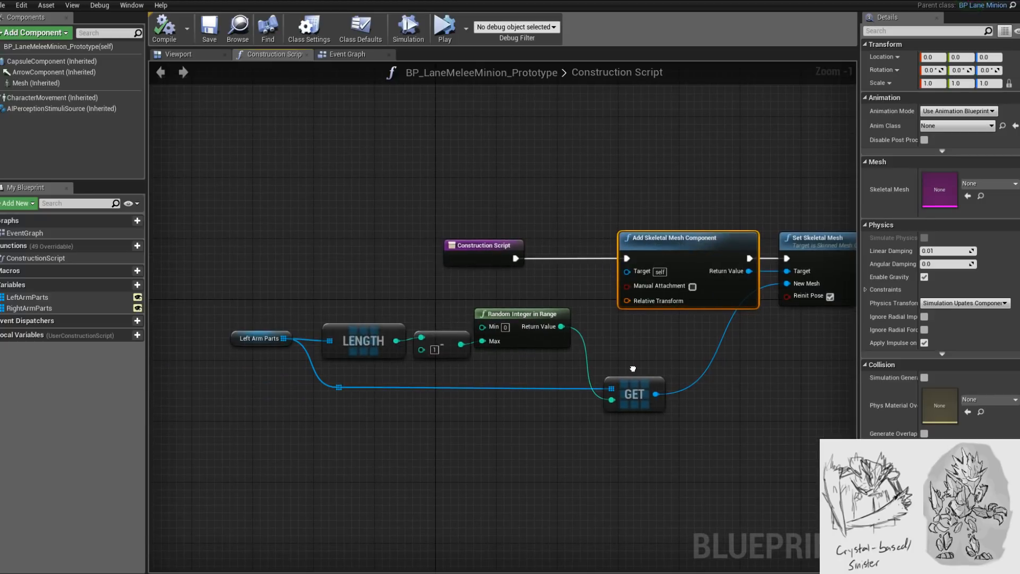
click(260, 341)
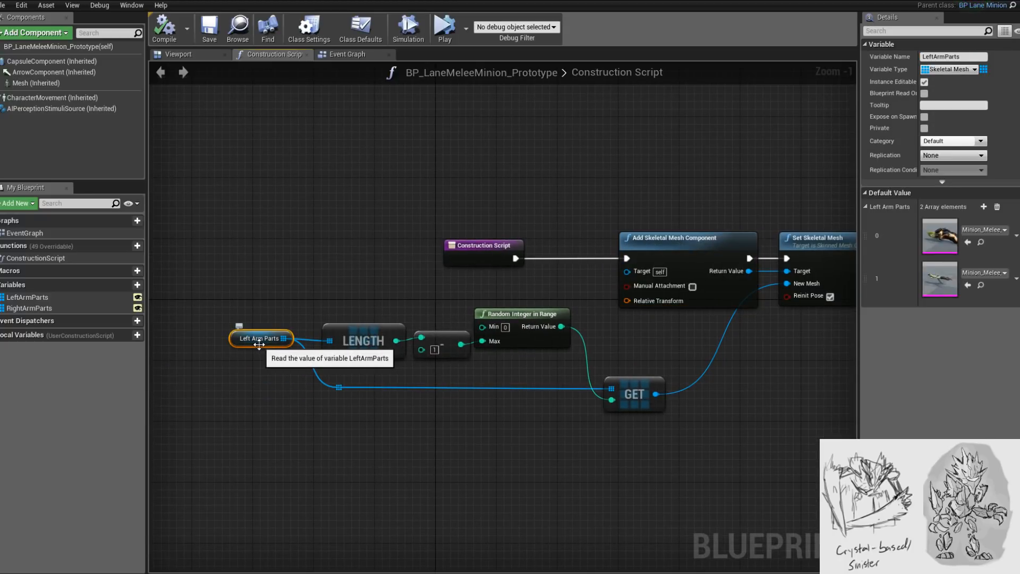
right_drag(458, 378, 426, 369)
click(400, 345)
text(1)
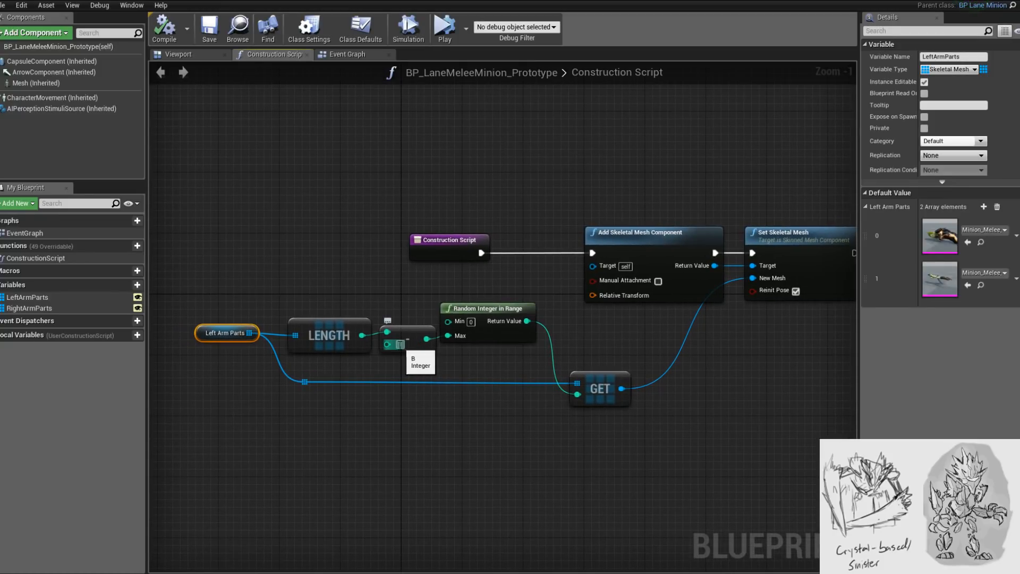
drag(362, 335, 467, 337)
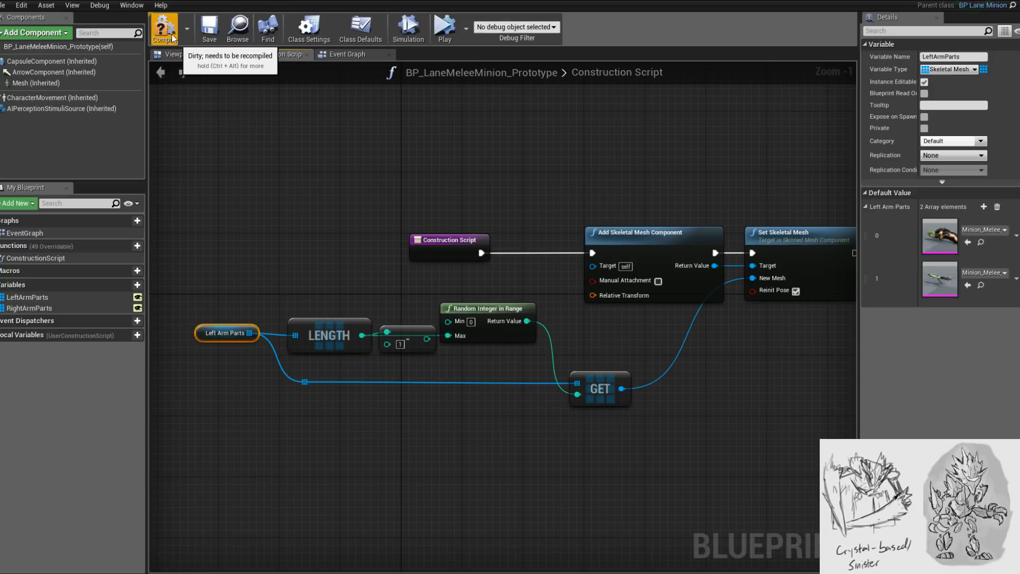
- Recompile the blueprint, examine the minion preview for the added left arm, and return to the Construction Script graph
click(202, 55)
drag(406, 305, 538, 355)
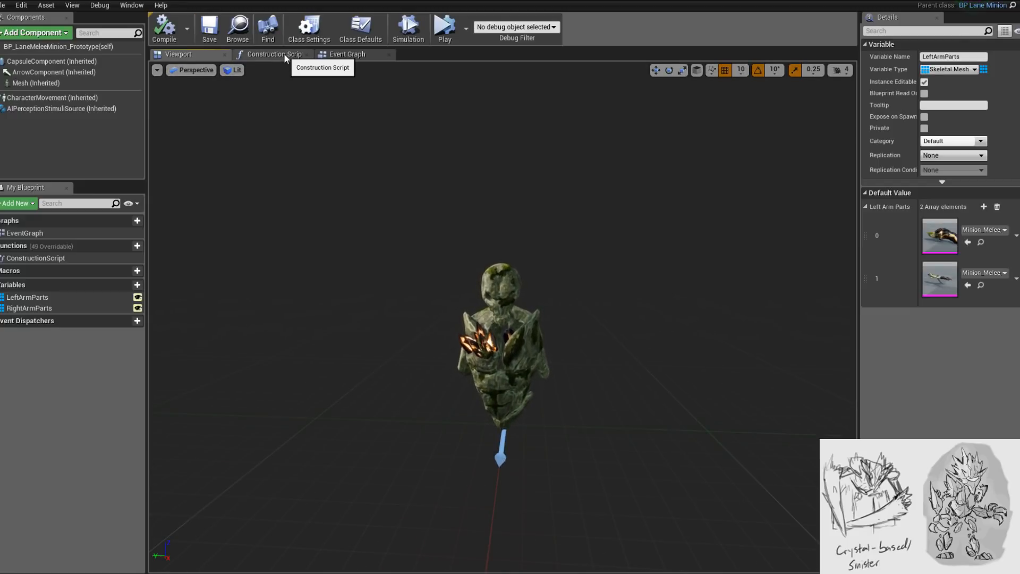
click(283, 53)
right_drag(557, 296, 521, 283)
scroll(422, 259, down, 1)
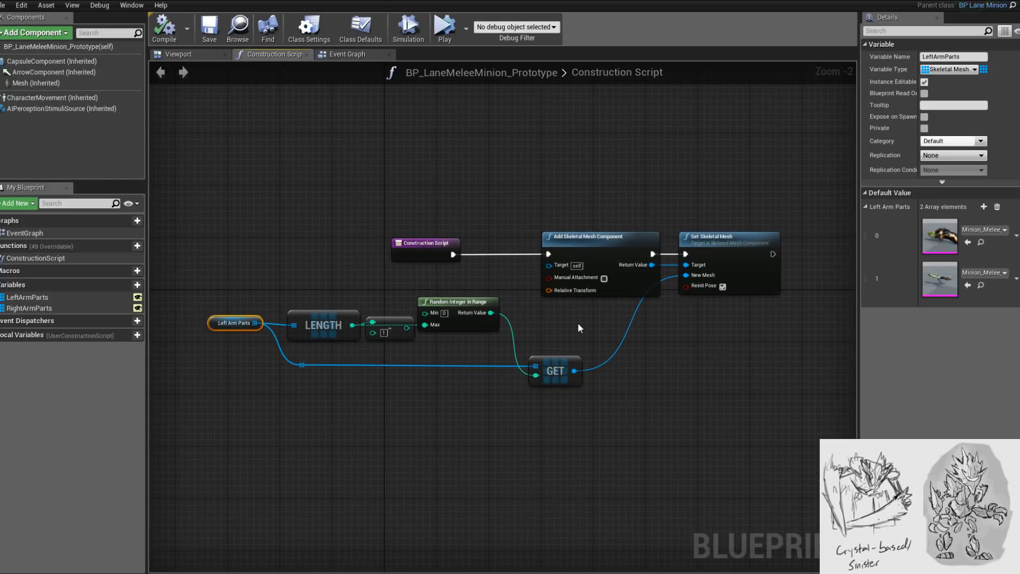
right_drag(578, 323, 499, 325)
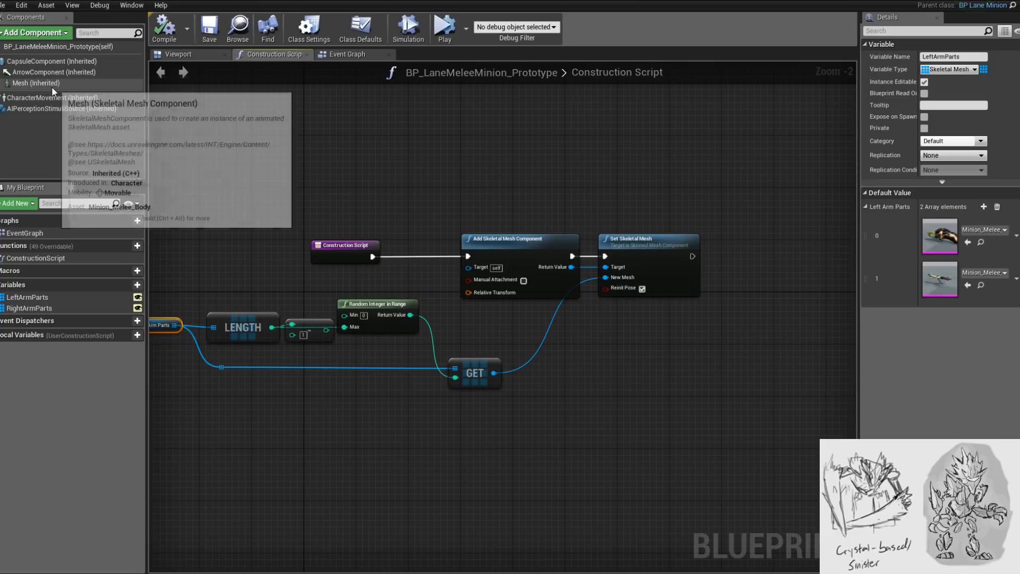
right_drag(438, 234, 484, 245)
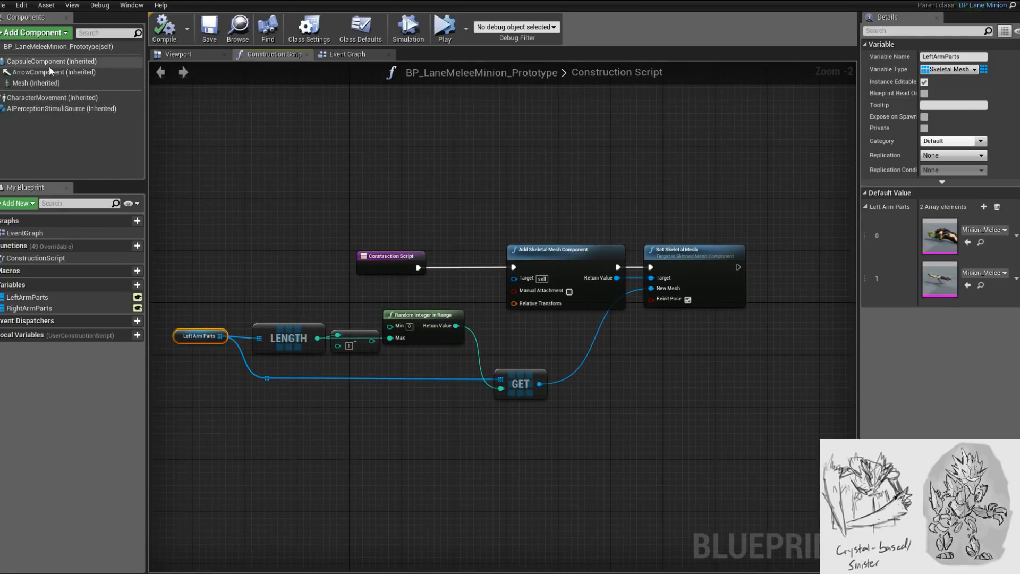
drag(36, 83, 515, 278)
click(349, 279)
click(358, 288)
key(Delete)
right_drag(483, 263, 544, 256)
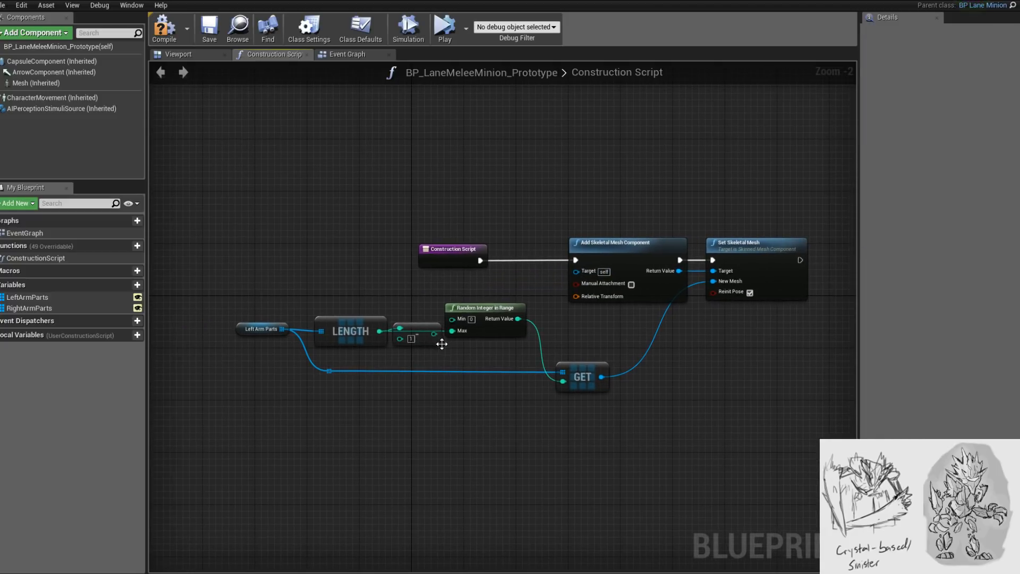
click(241, 326)
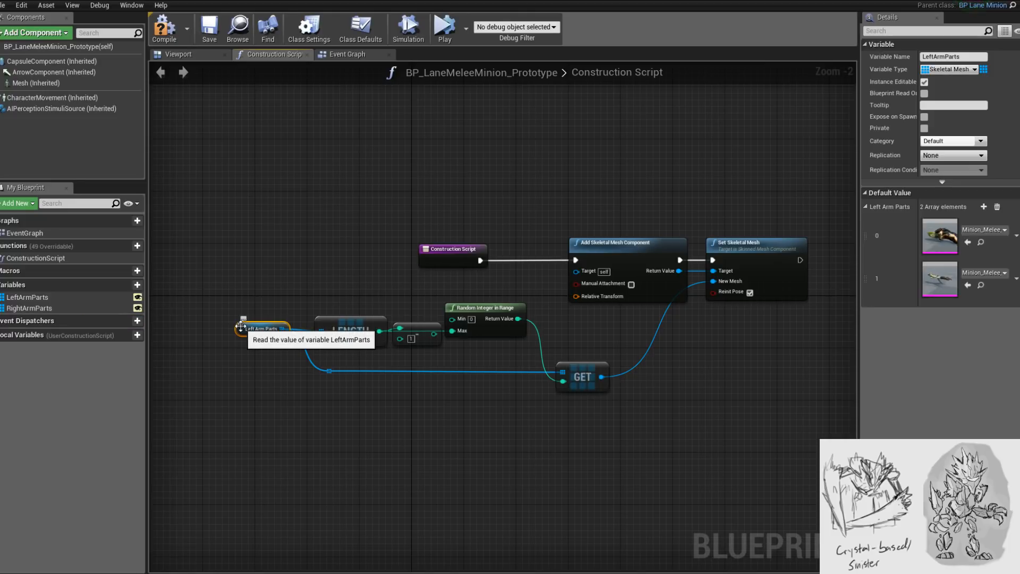
scroll(426, 424, up, 2)
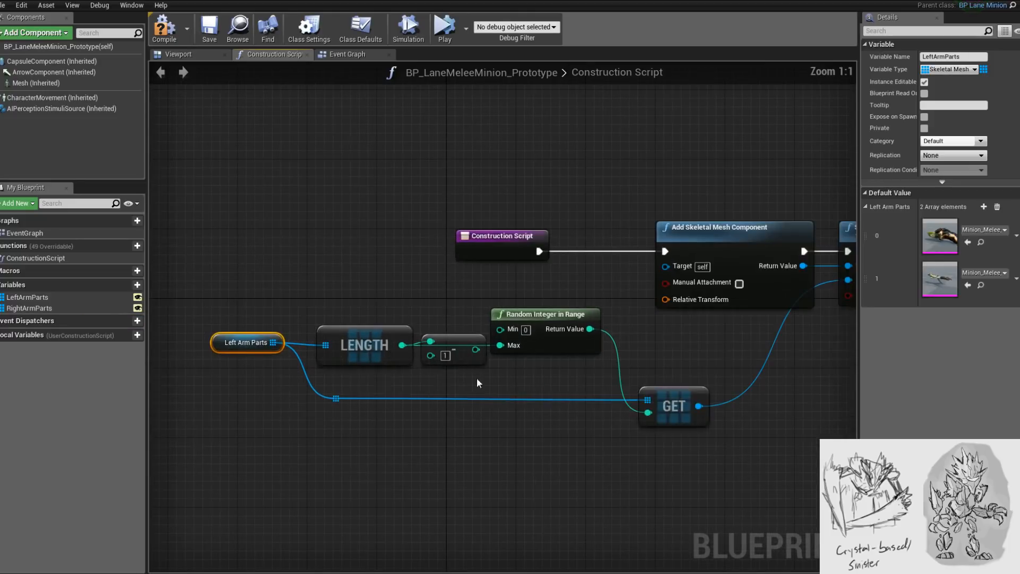
- Move the Construction Script, Add Skeletal Mesh Component and Set Skeletal Mesh nodes up, away from the array nodes
right_drag(560, 409, 530, 416)
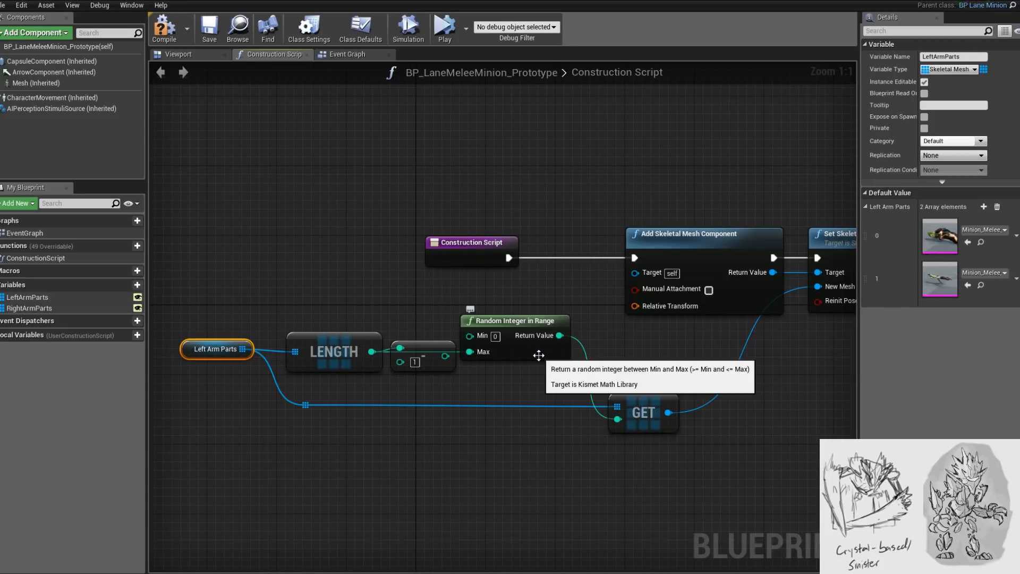
right_drag(672, 391, 521, 351)
scroll(544, 296, down, 2)
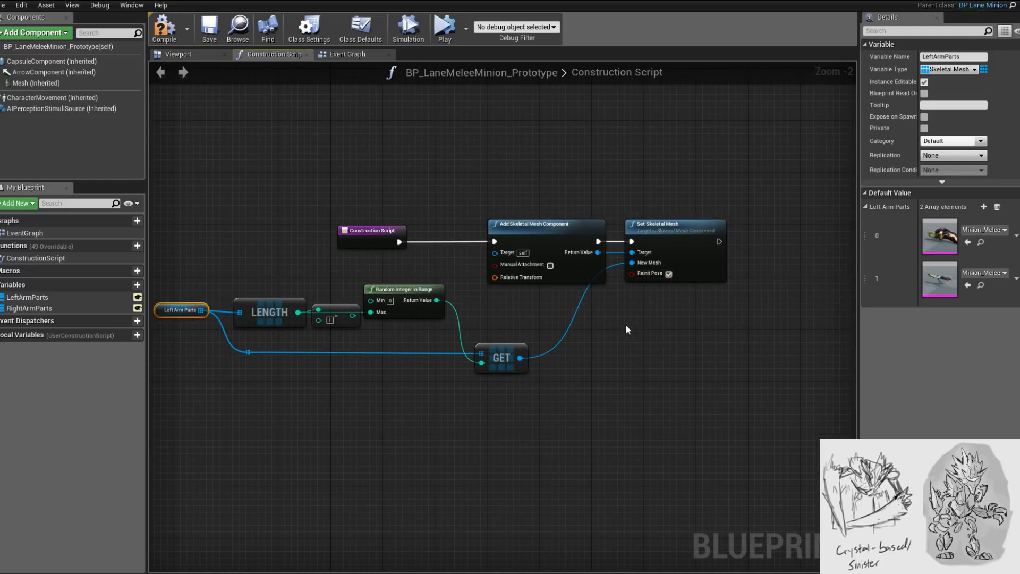
right_drag(627, 326, 682, 331)
drag(452, 176, 707, 122)
right_drag(616, 249, 609, 310)
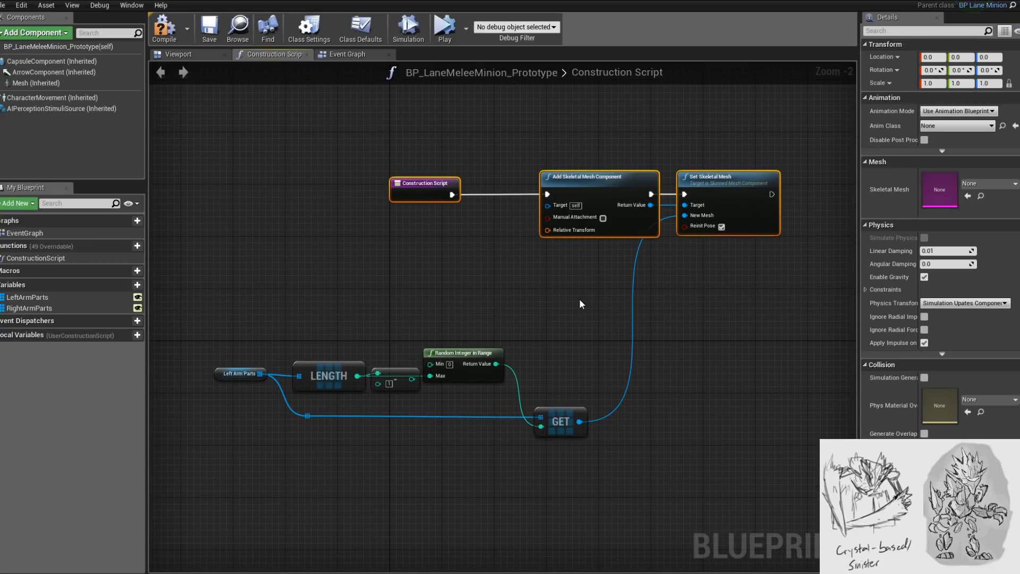
right_drag(580, 302, 543, 338)
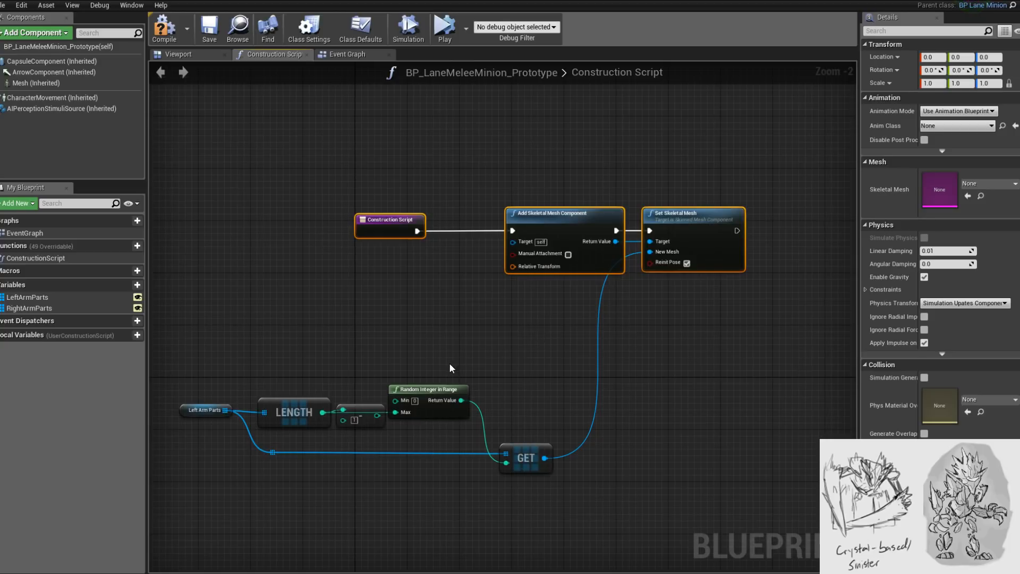
- Move the Left Arm Parts, Length, Subtract, Random Integer in Range and GET nodes up together, closer to the execution row
right_drag(450, 368, 457, 368)
drag(294, 374, 614, 506)
drag(646, 452, 670, 349)
click(719, 399)
right_drag(719, 399, 628, 408)
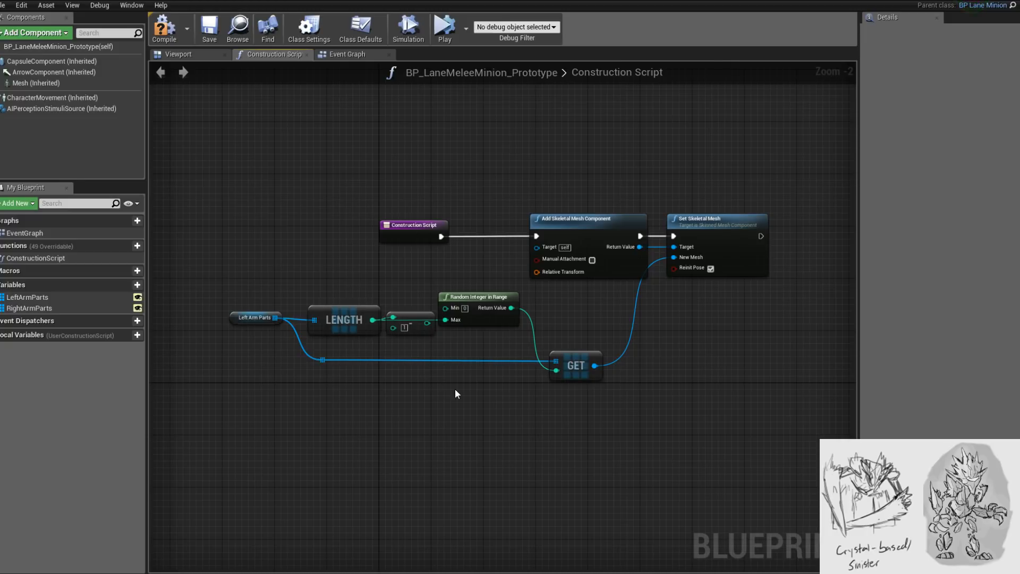
- Disconnect the random integer from the GET node's index input, and compile and save the blueprint
alt+click(556, 370)
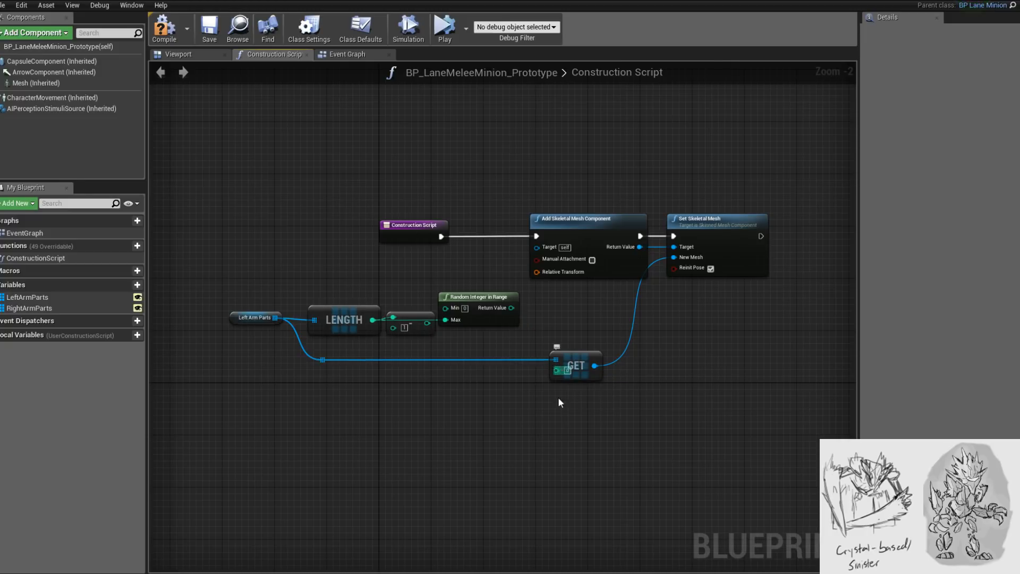
click(178, 35)
click(195, 54)
alt+drag(473, 266, 515, 290)
scroll(514, 288, down, 5)
scroll(514, 289, up, 2)
click(210, 29)
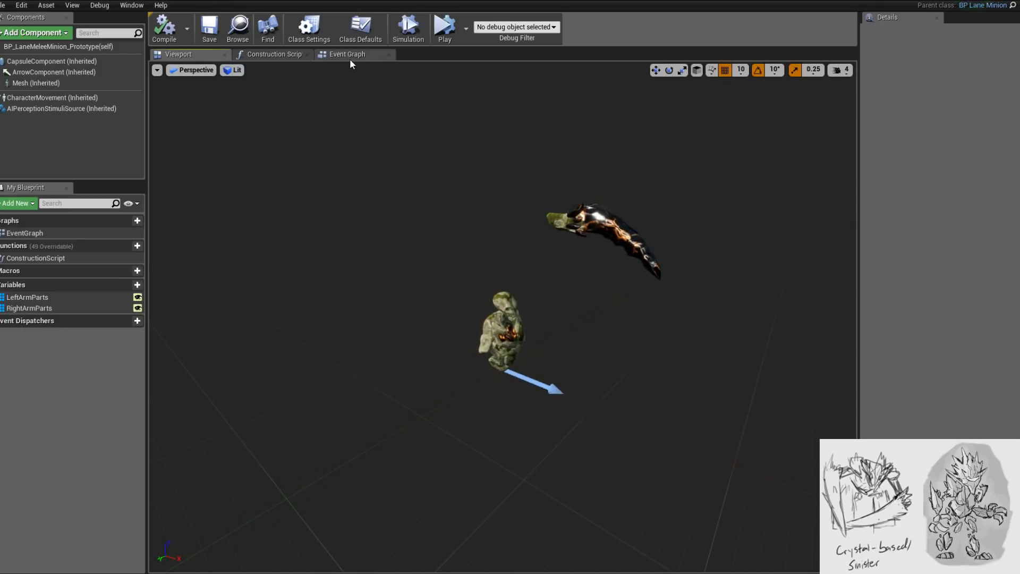
- Examine the spawned arm's placement relative to the minion body from several angles in the preview
mouse_move(565, 232)
alt+mouse_down()
mouse_move(541, 219)
mouse_move(553, 217)
alt+mouse_up()
click(568, 217)
alt+right_drag(553, 216, 582, 264)
alt+drag(589, 292, 597, 313)
alt+drag(624, 257, 583, 263)
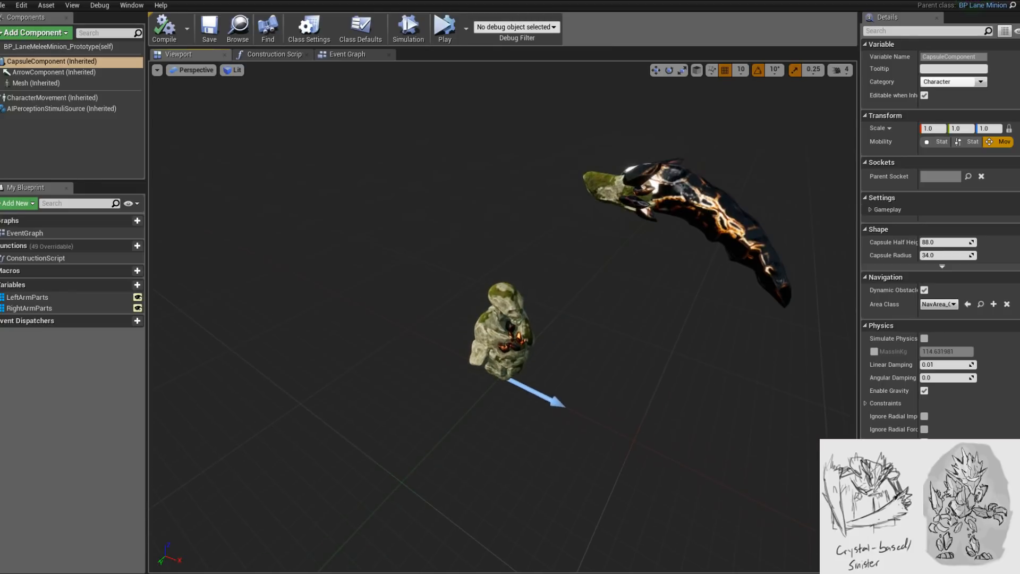
- Reconnect the Random Integer in Range return value to the GET node's index input
click(277, 54)
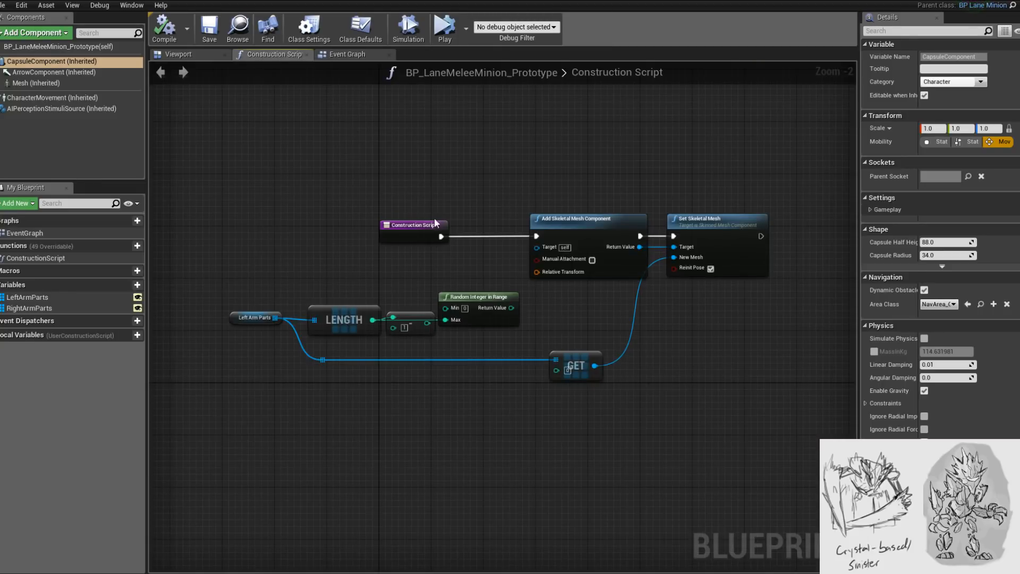
drag(448, 287, 491, 351)
click(348, 55)
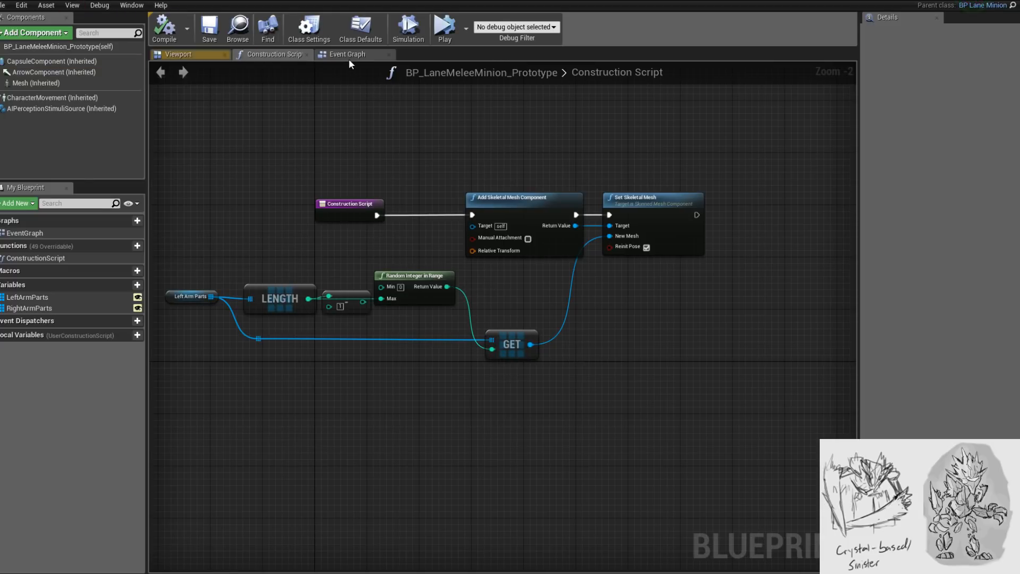
- Recompile the blueprint several times and watch which left arm part appears in the preview
click(212, 55)
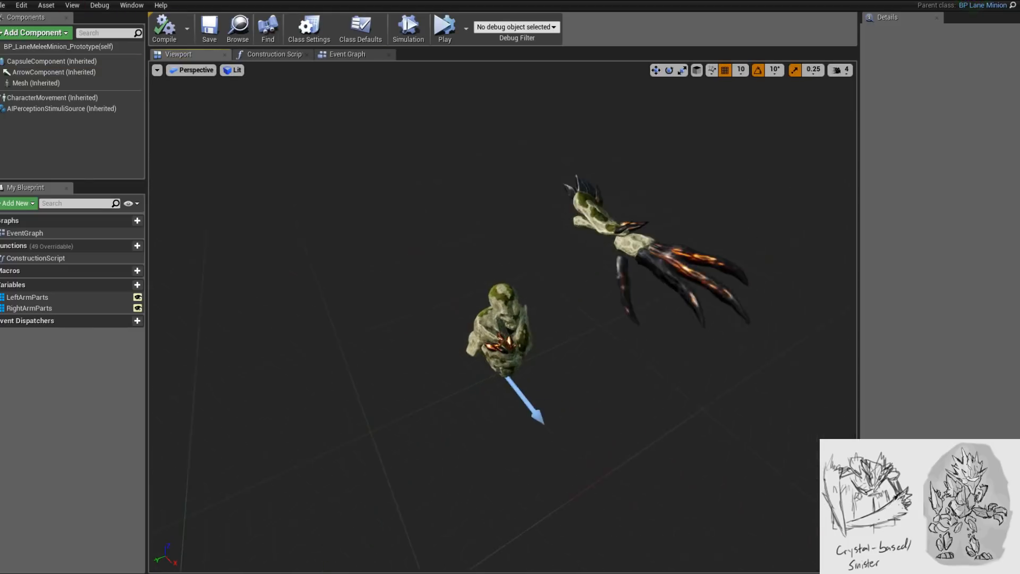
click(165, 32)
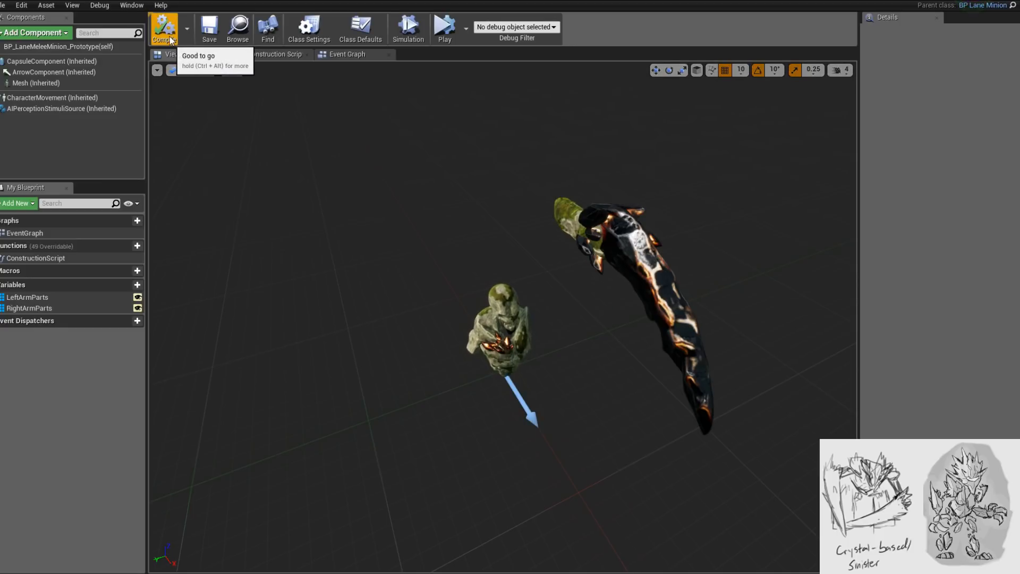
click(171, 40)
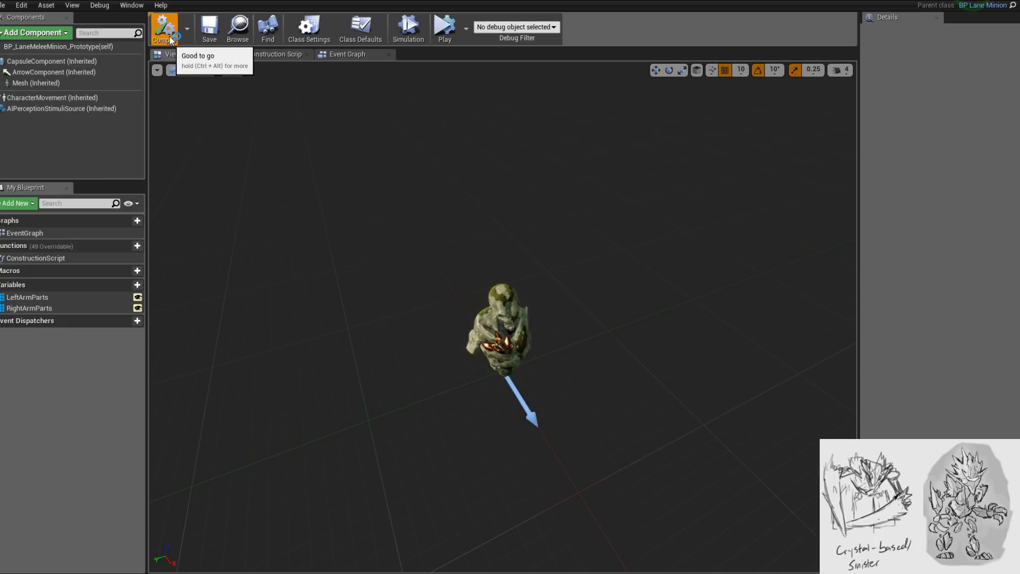
click(171, 39)
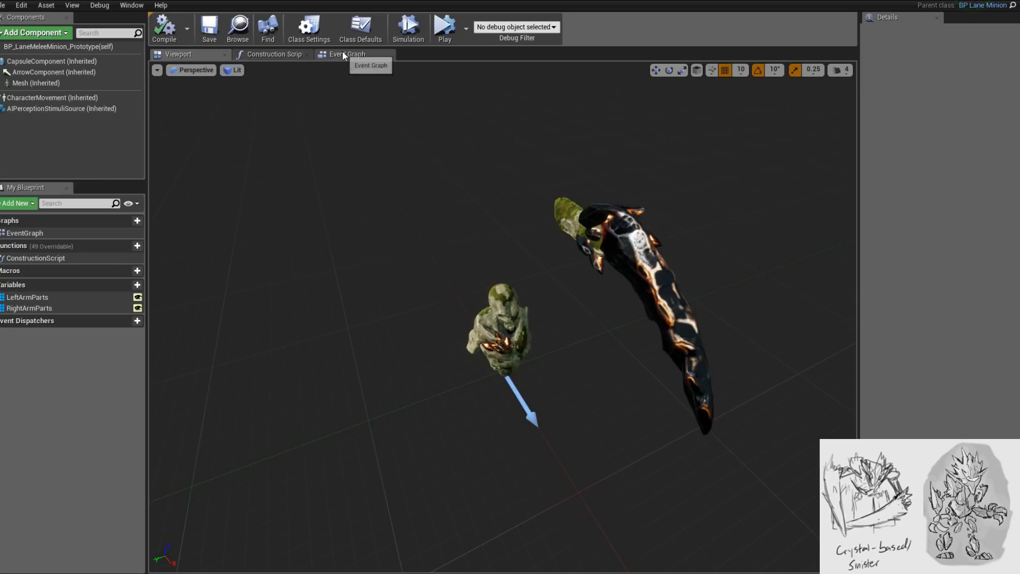
- Connect the Subtract node's output to the Max input of Random Integer in Range and compile the blueprint
click(329, 55)
click(278, 55)
drag(376, 302, 380, 299)
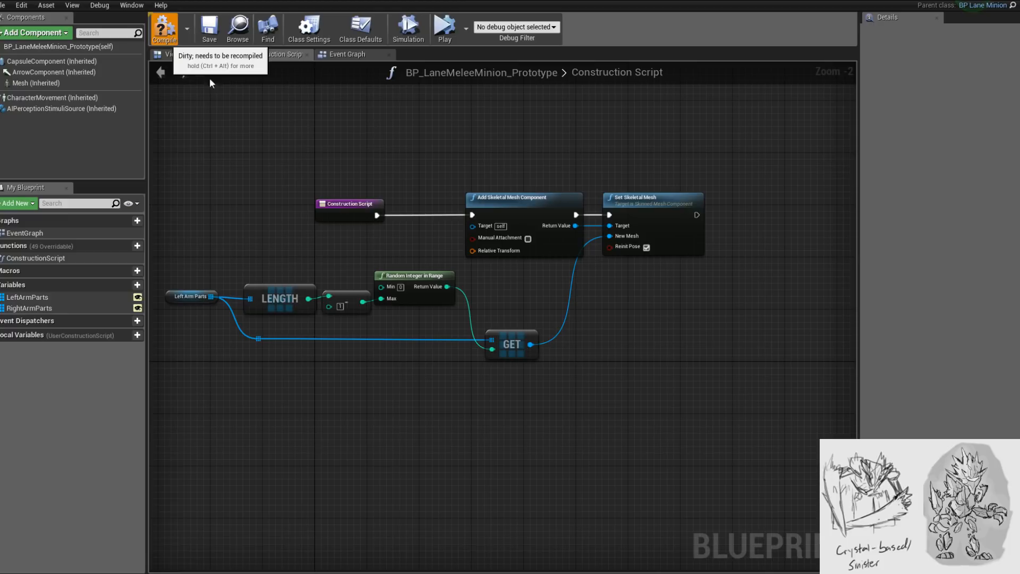
click(204, 54)
click(165, 32)
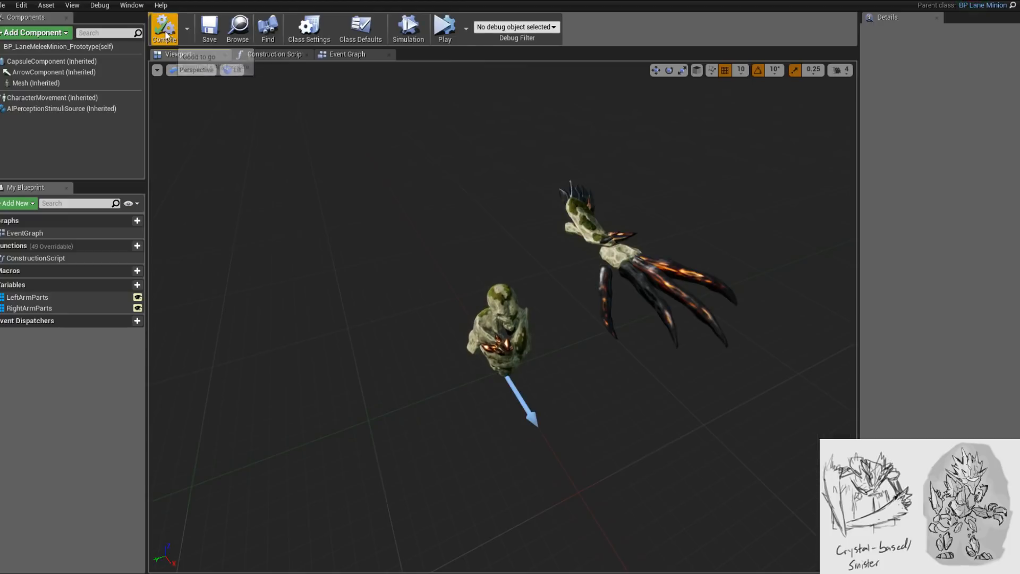
- Recompile repeatedly to check the arm randomization and inspect the arm's offset from the body from different angles
click(165, 31)
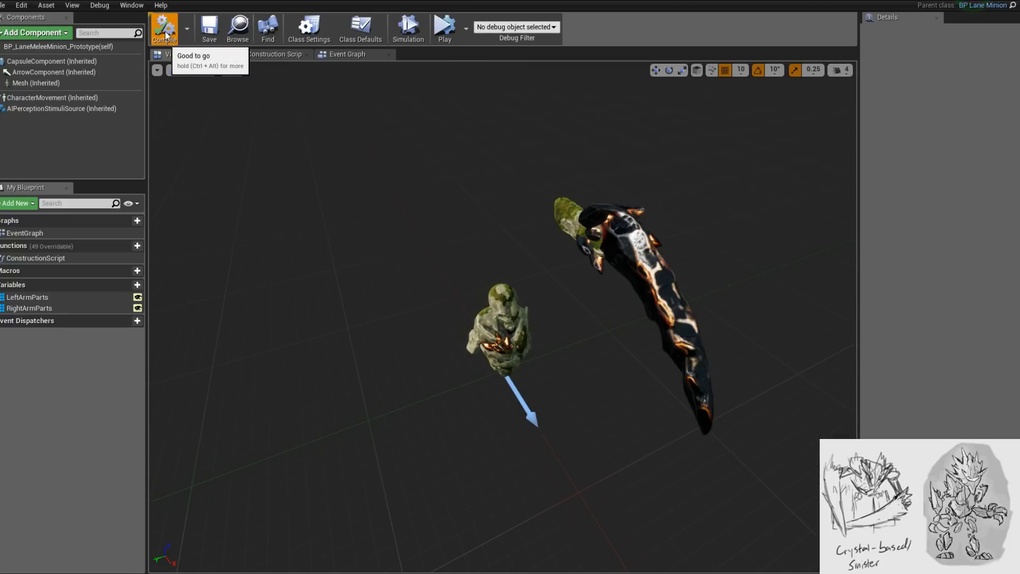
click(166, 34)
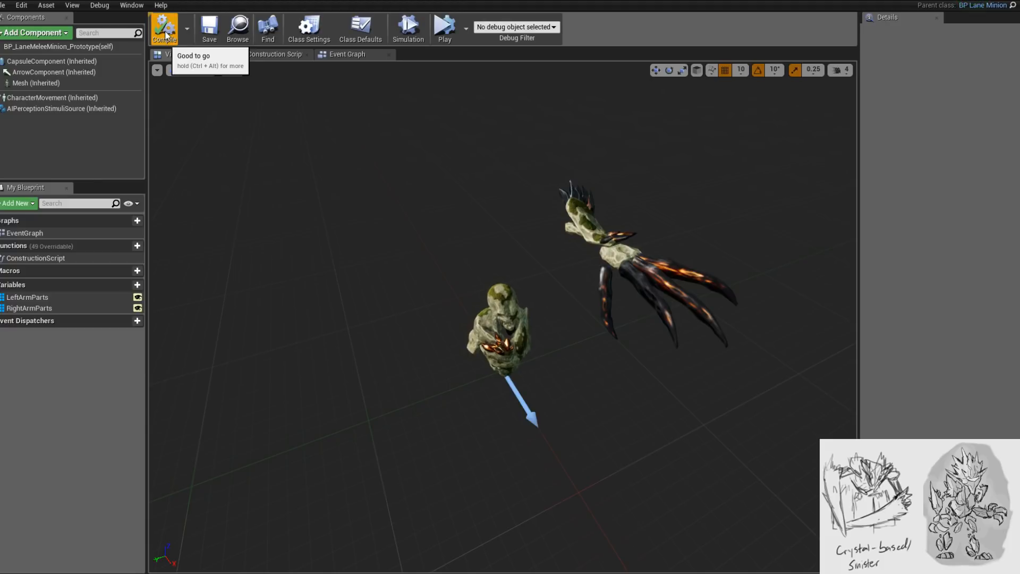
alt+drag(529, 255, 674, 234)
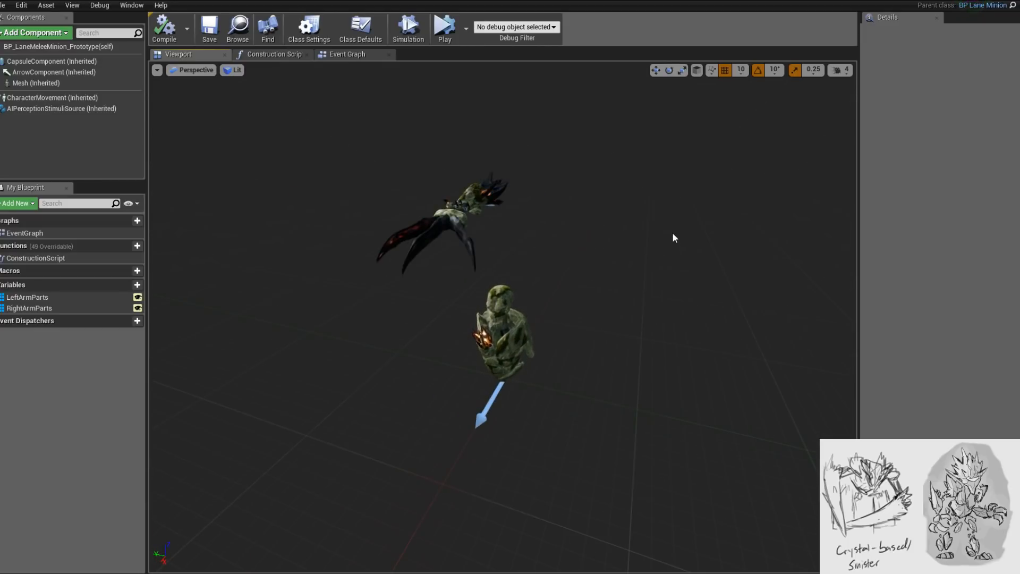
alt+drag(628, 244, 759, 276)
middle_drag(634, 242, 595, 270)
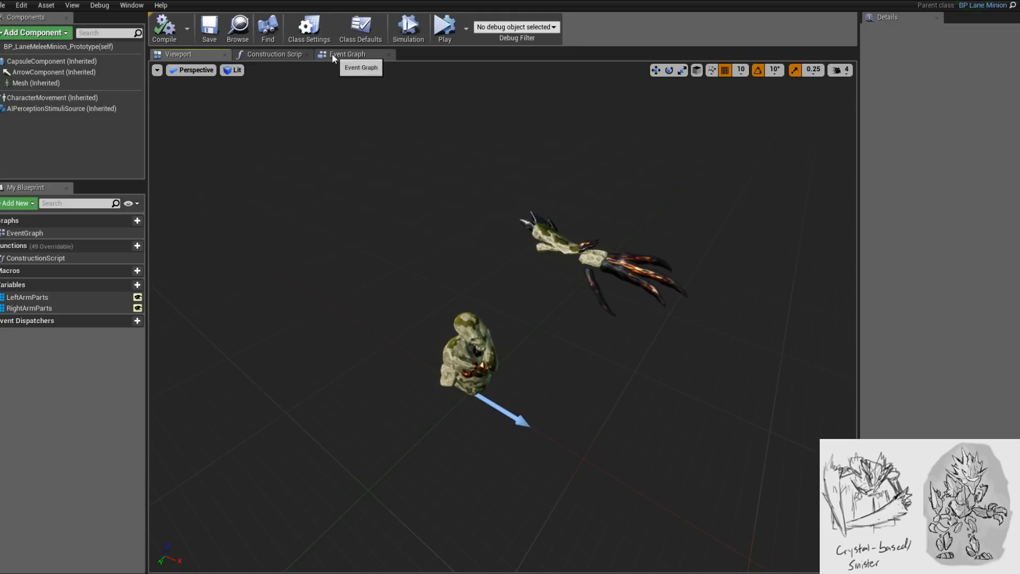
- Raise the Construction Script, Add Skeletal Mesh Component and Set Skeletal Mesh nodes to make room for more nodes below them
click(276, 53)
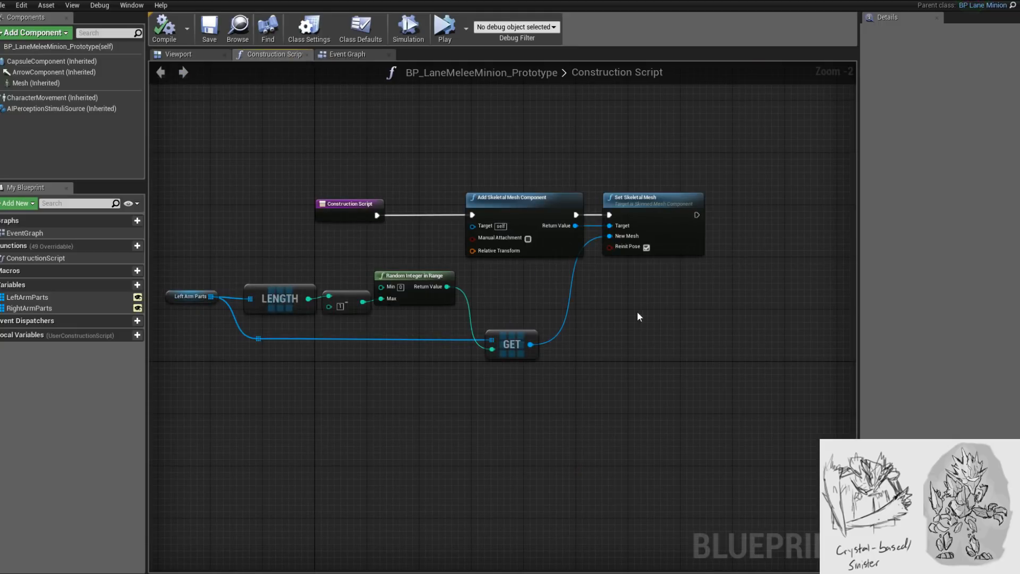
scroll(558, 299, up, 2)
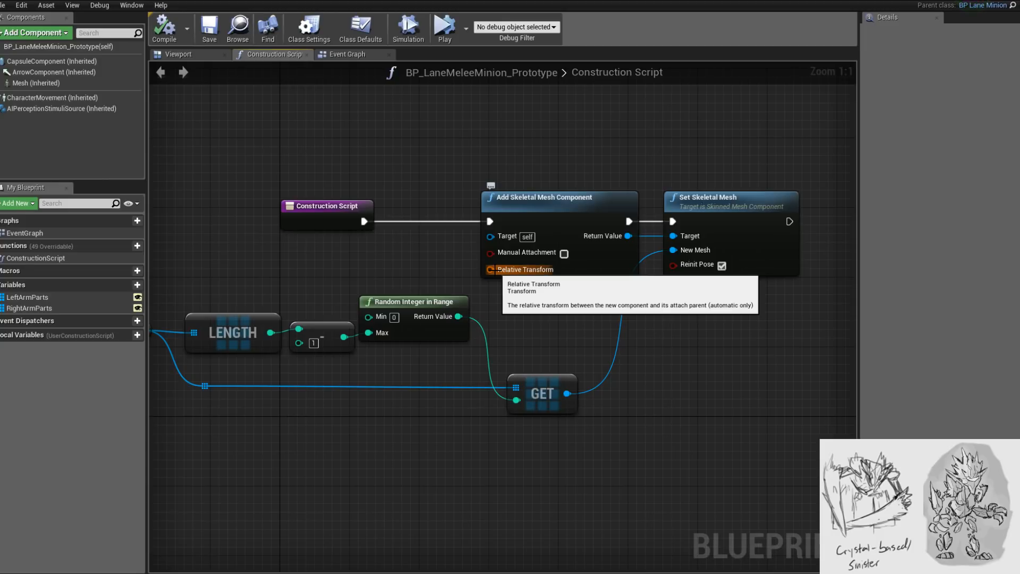
right_drag(547, 295, 569, 319)
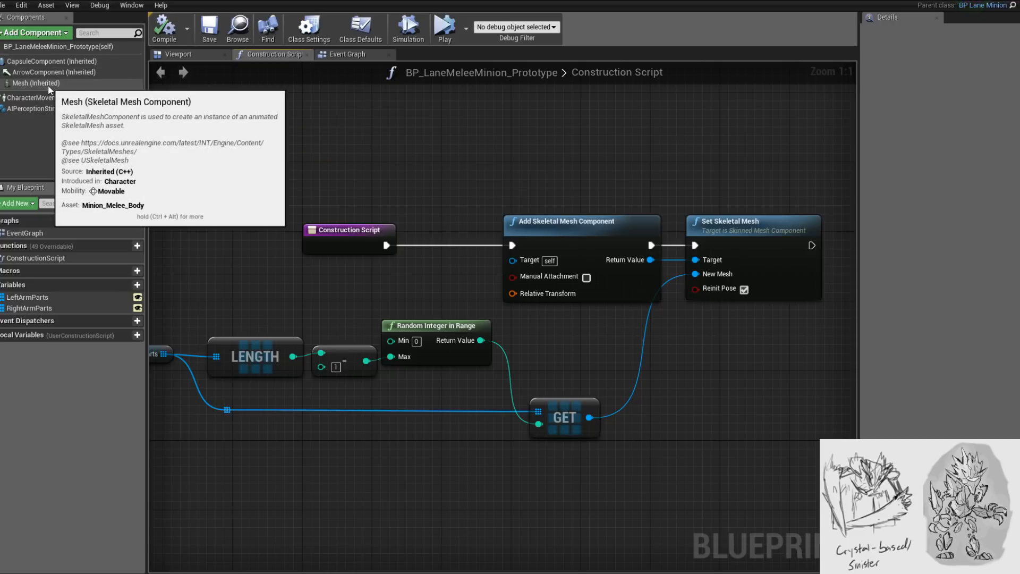
drag(255, 125, 743, 267)
drag(739, 232, 730, 162)
click(292, 177)
- Add a Capsule Component reference to the construction script and create a Get Relative Transform node from it
drag(48, 61, 357, 231)
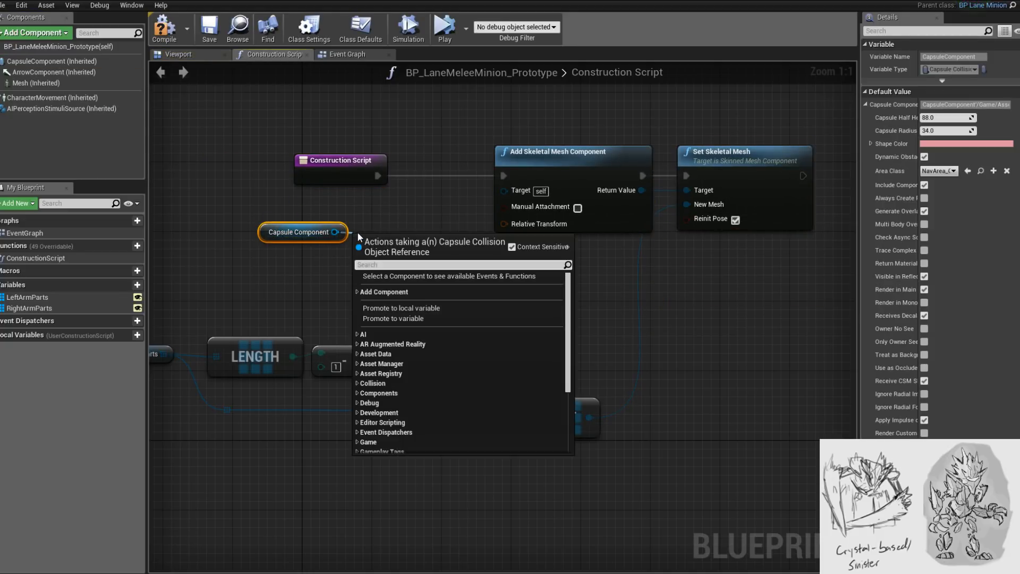
text(get trans)
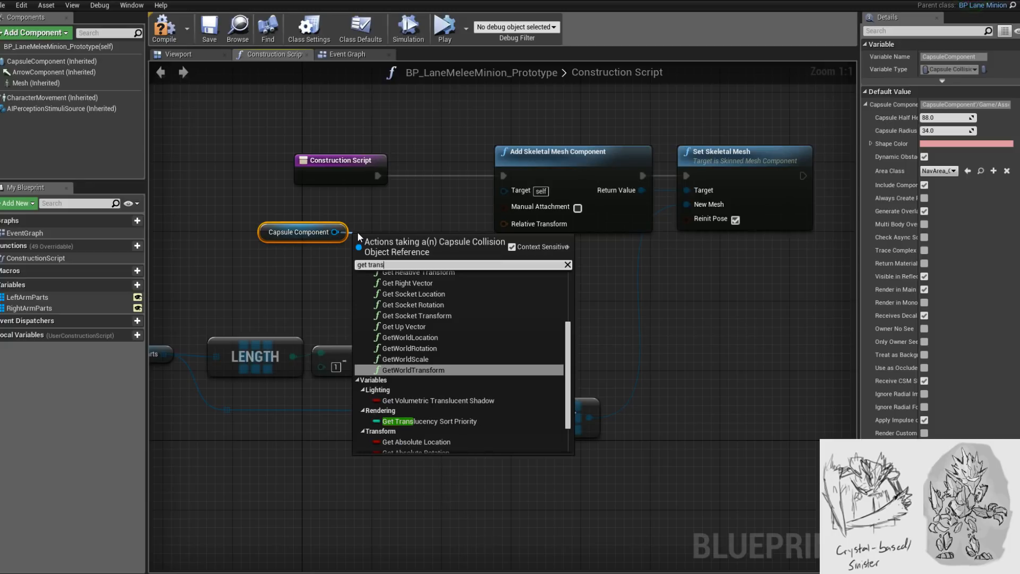
text(form)
key(Up)
key(Up)
key(Up)
key(Up)
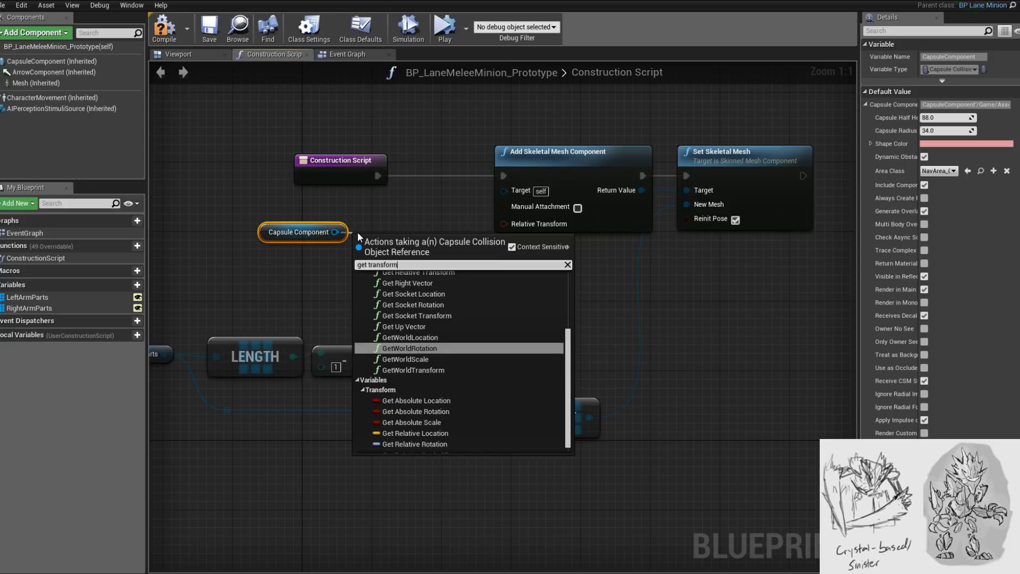
key(Up)
key(Up)
key(Up)
key(Up)
key(Up)
key(Up)
key(Up)
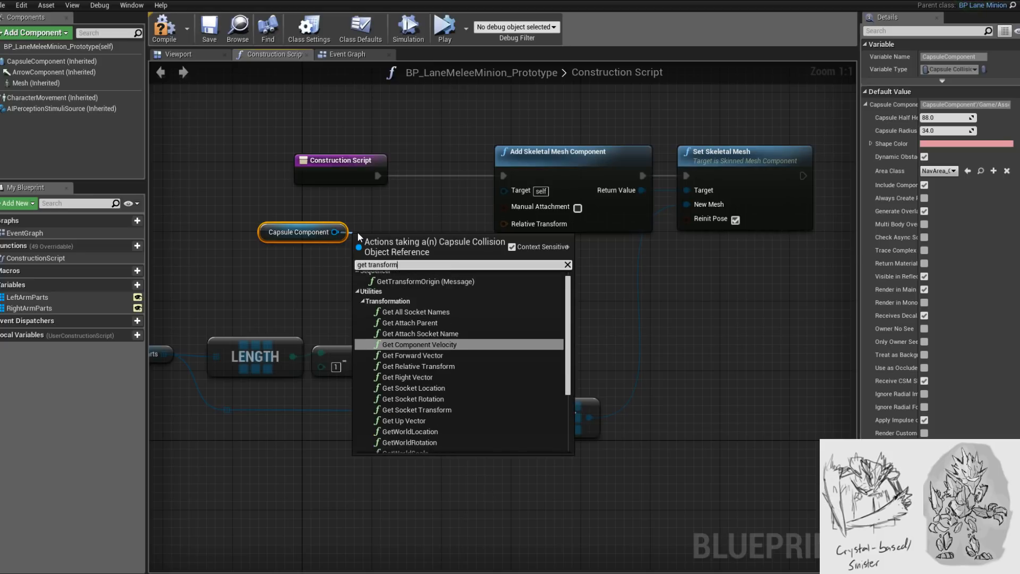
key(Up)
key(Up)
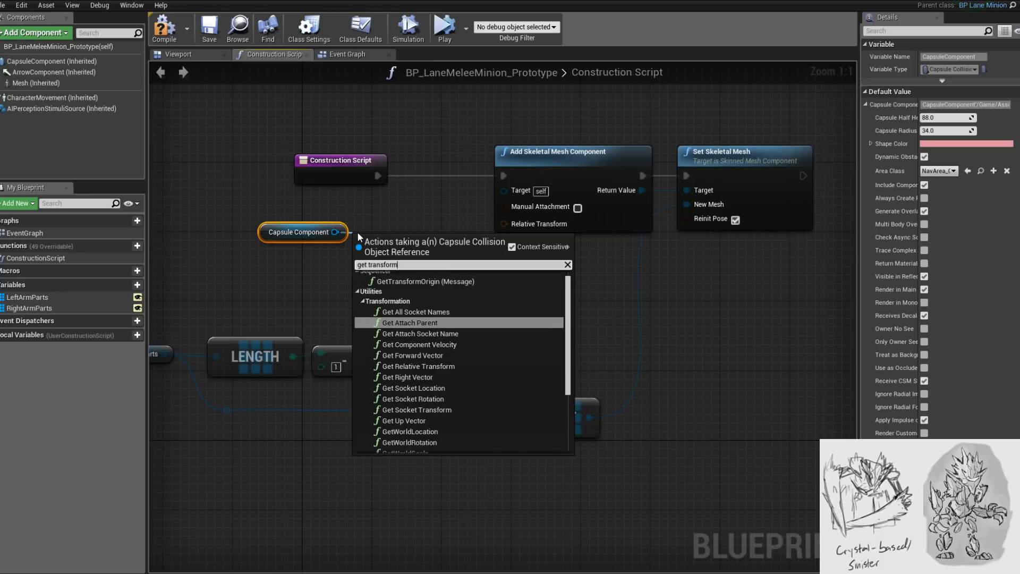
key(Down)
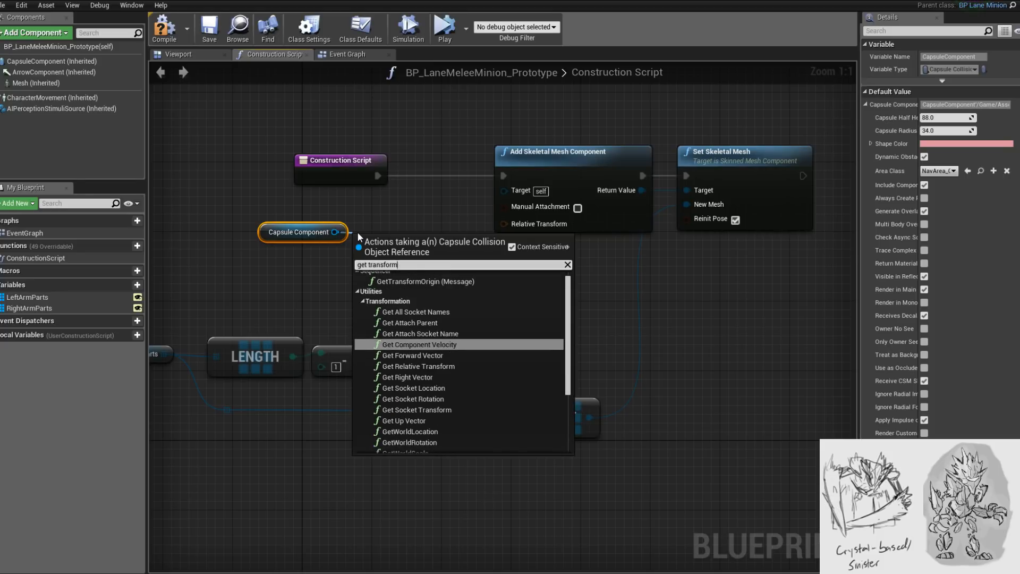
key(Down)
key(Down)
key(Down)
key(Return)
- Connect Get Relative Transform to the Relative Transform input of Add Skeletal Mesh Component, and compile to preview the arm
drag(456, 263, 505, 224)
drag(408, 242, 415, 216)
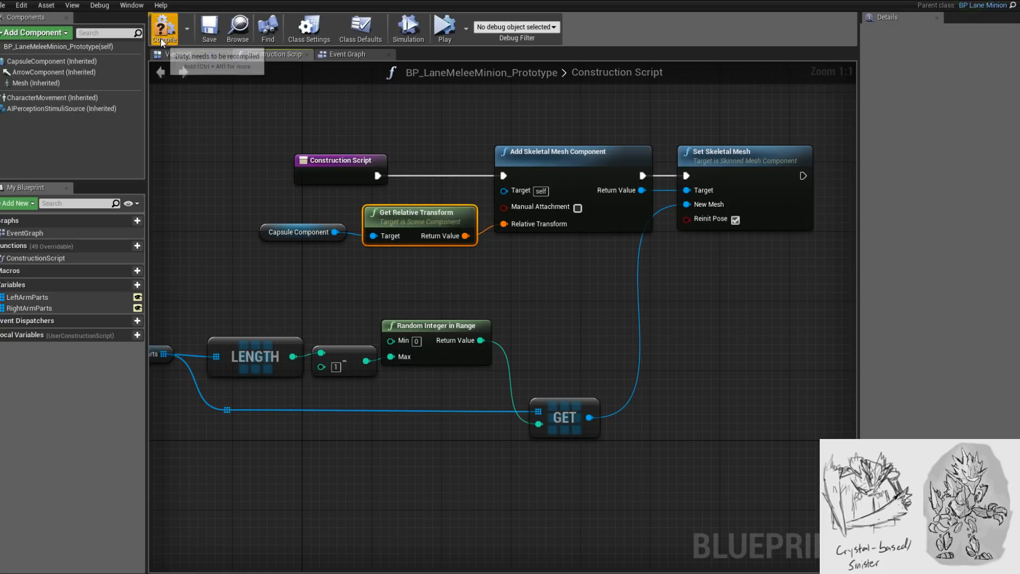
click(187, 29)
click(163, 54)
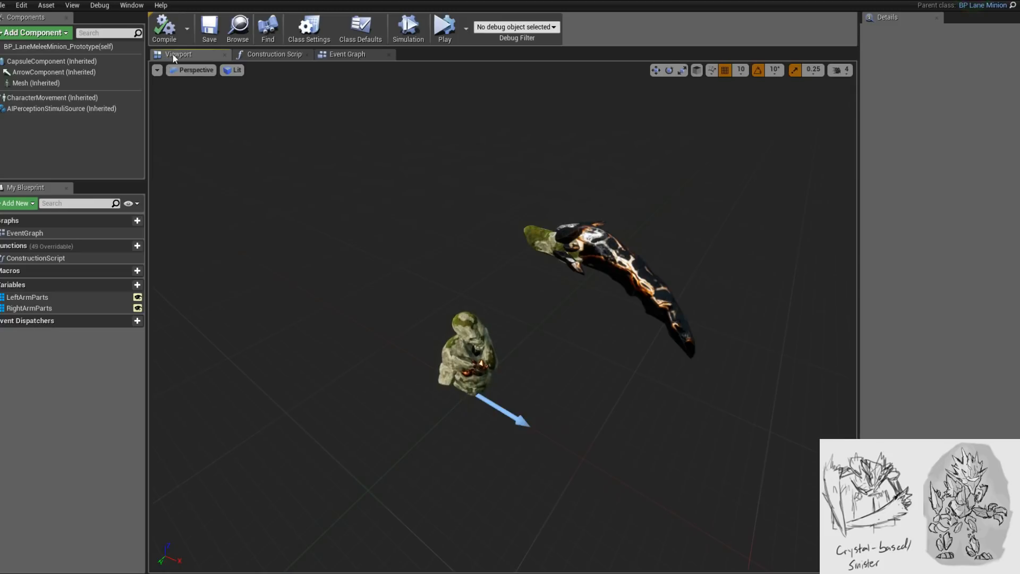
- Feed a GetWorldTransform node from the Capsule Component into Add Skeletal Mesh Component's Relative Transform, and compile to preview the arm
click(350, 57)
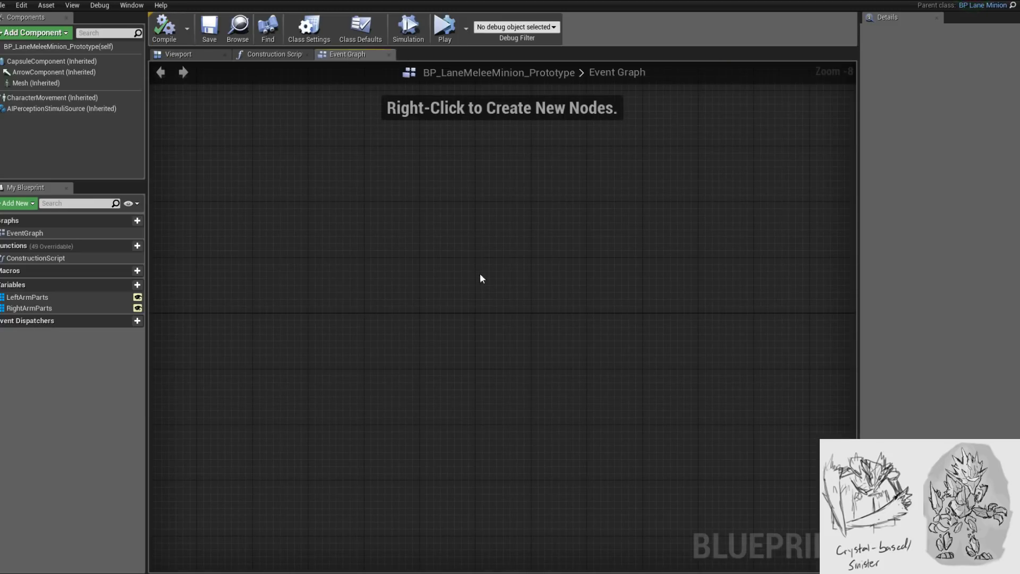
click(273, 54)
drag(326, 253, 348, 279)
text(get transfor)
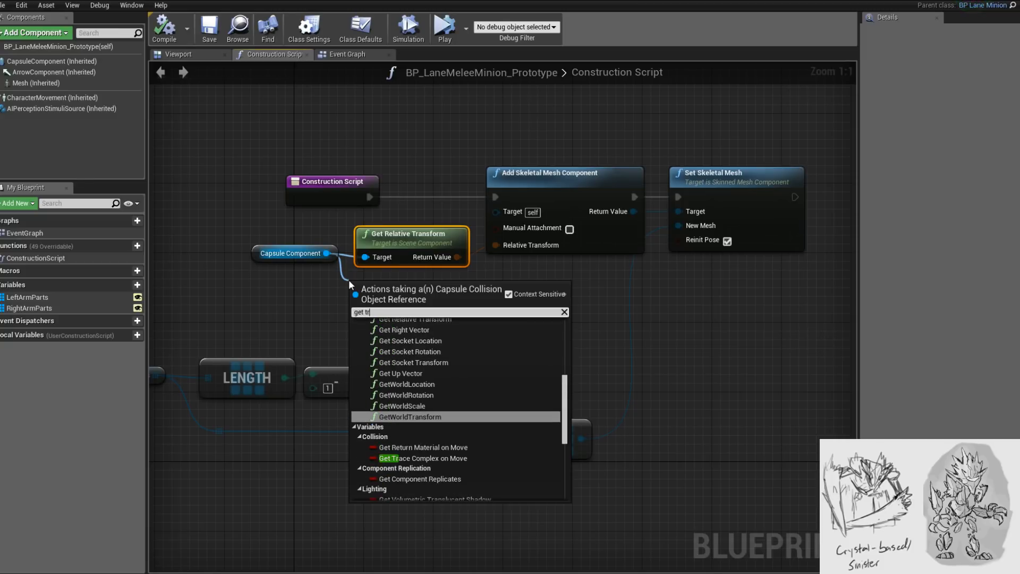
click(406, 418)
drag(449, 311, 496, 245)
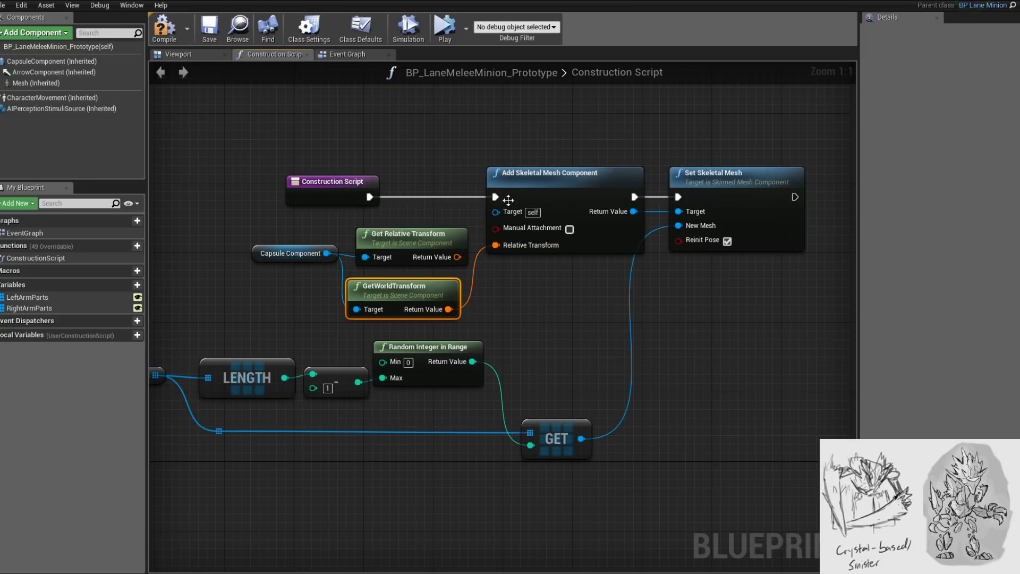
click(164, 29)
click(186, 53)
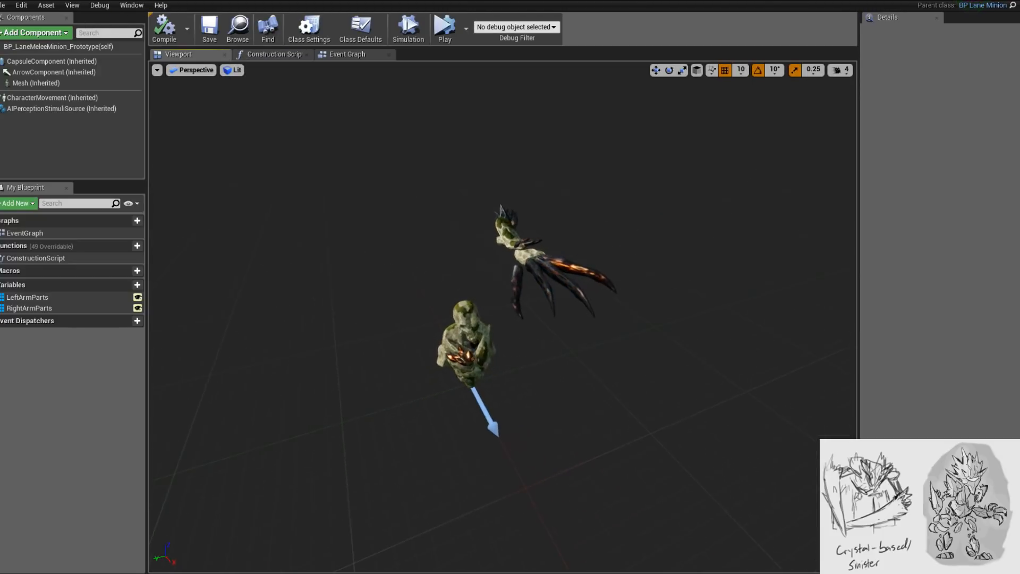
- Recompile the blueprint several times to preview different randomly chosen left arms
click(166, 32)
click(168, 38)
click(168, 39)
click(167, 38)
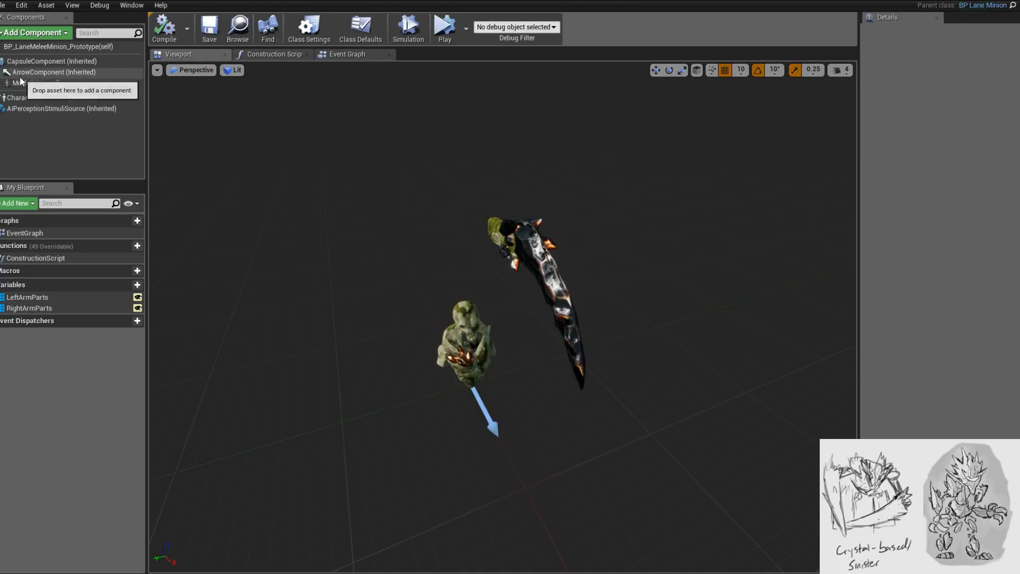
- Delete the Get Relative Transform node from the construction script and tidy the Capsule Component and GetWorldTransform nodes beneath the Construction Script node
click(274, 55)
click(409, 234)
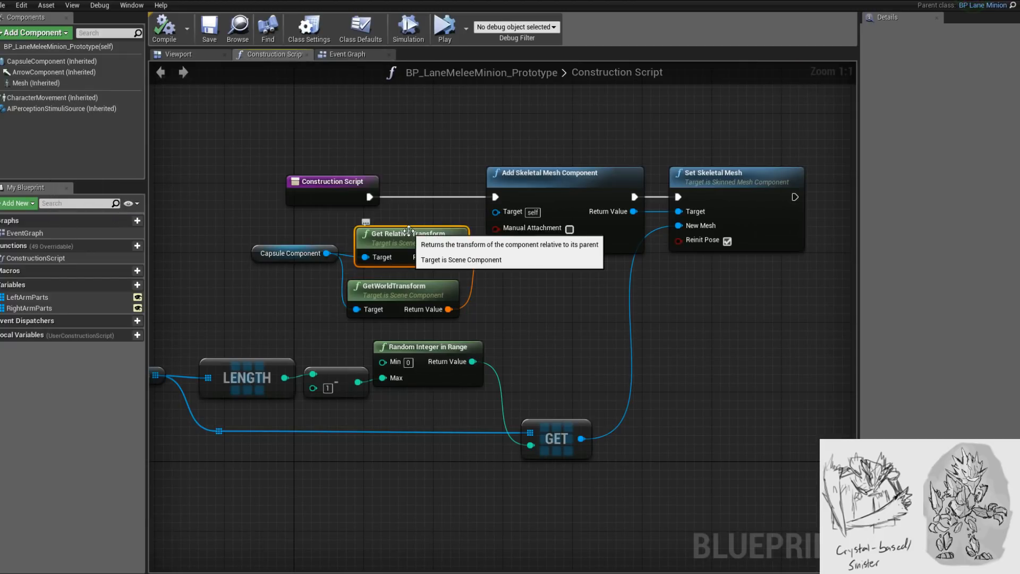
key(Delete)
drag(282, 232, 354, 243)
drag(236, 209, 184, 247)
right_drag(279, 285, 389, 284)
click(306, 248)
drag(306, 252, 306, 242)
right_drag(331, 256, 230, 262)
click(338, 232)
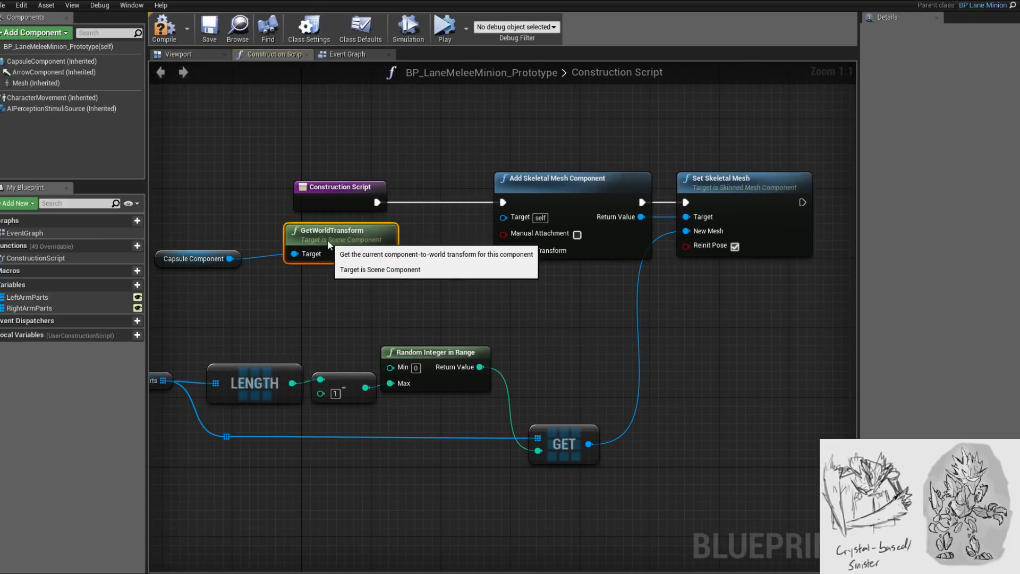
right_drag(343, 288, 411, 298)
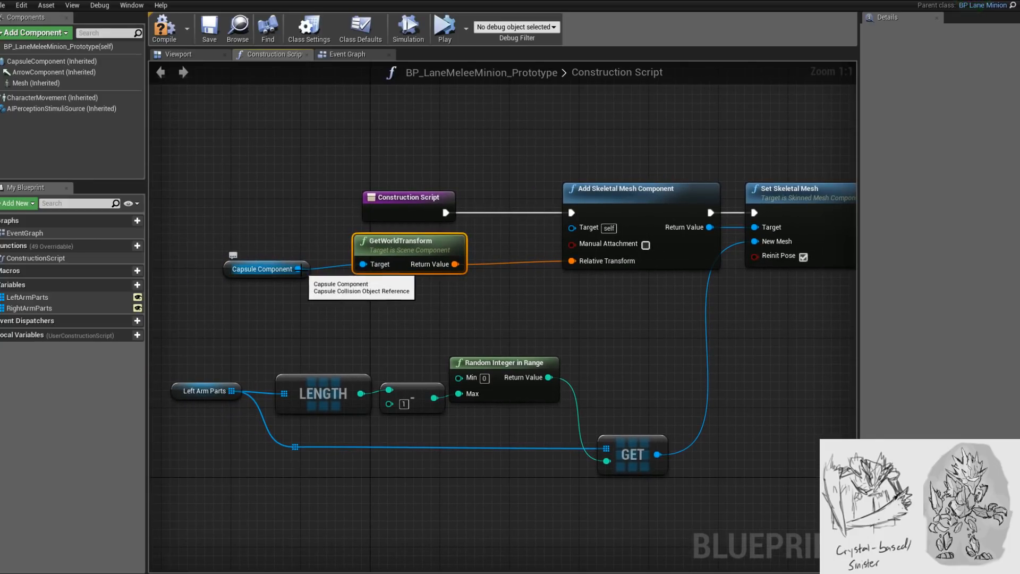
right_drag(298, 268, 276, 270)
- Add a Mesh reference, create a GetWorldTransform node from it, and connect that to Add Skeletal Mesh Component's Relative Transform
drag(33, 83, 244, 300)
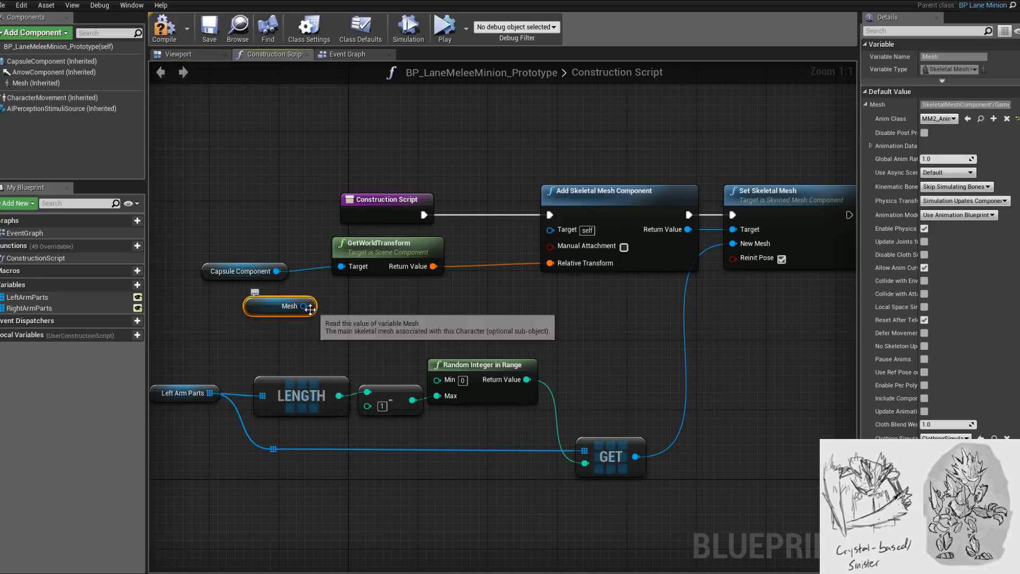
drag(304, 307, 346, 310)
text(get tran)
key(Return)
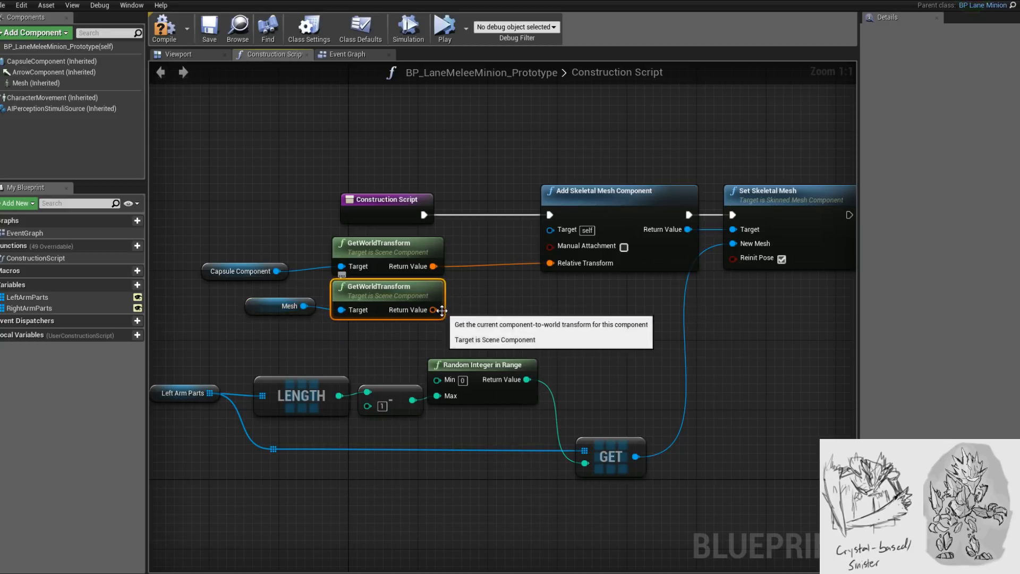
drag(434, 310, 550, 263)
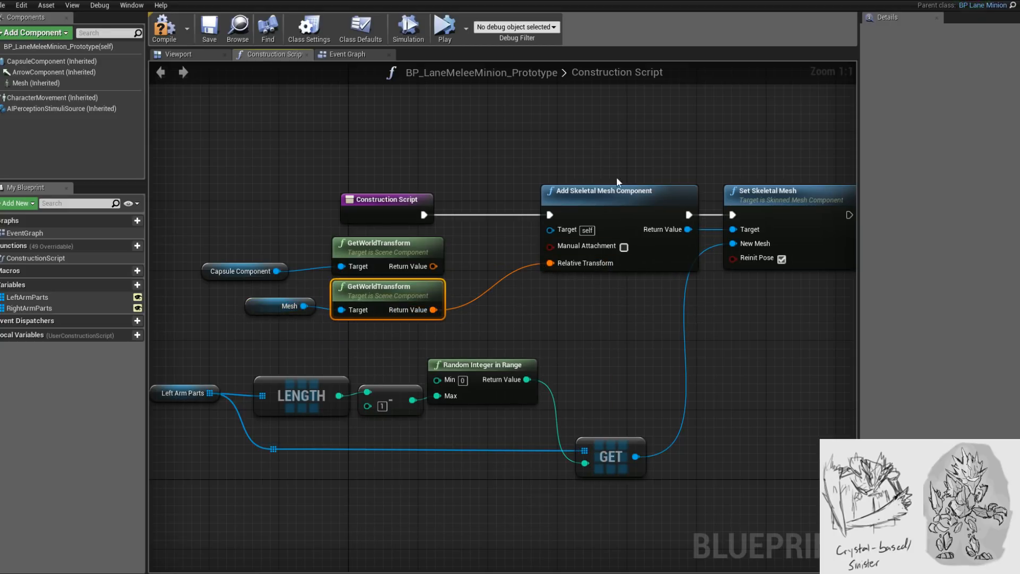
- Compile the blueprint and examine the arm's placement relative to the minion's body in the viewport
click(177, 42)
click(194, 57)
alt+drag(535, 291, 519, 327)
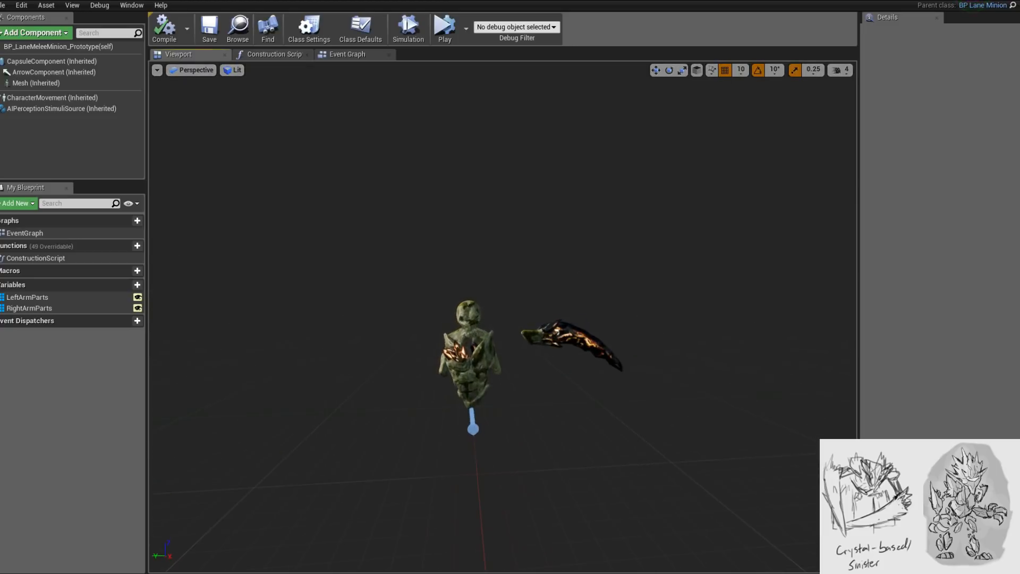
scroll(521, 332, up, 5)
scroll(526, 340, down, 6)
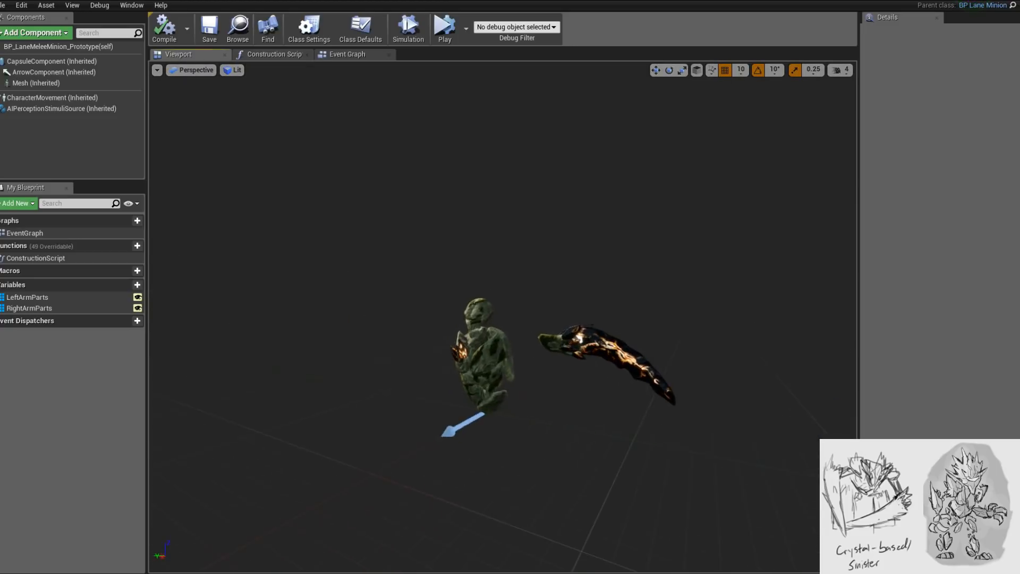
- Inspect the properties of the capsule component and the body mesh, including the mesh's transform and animation settings
click(544, 346)
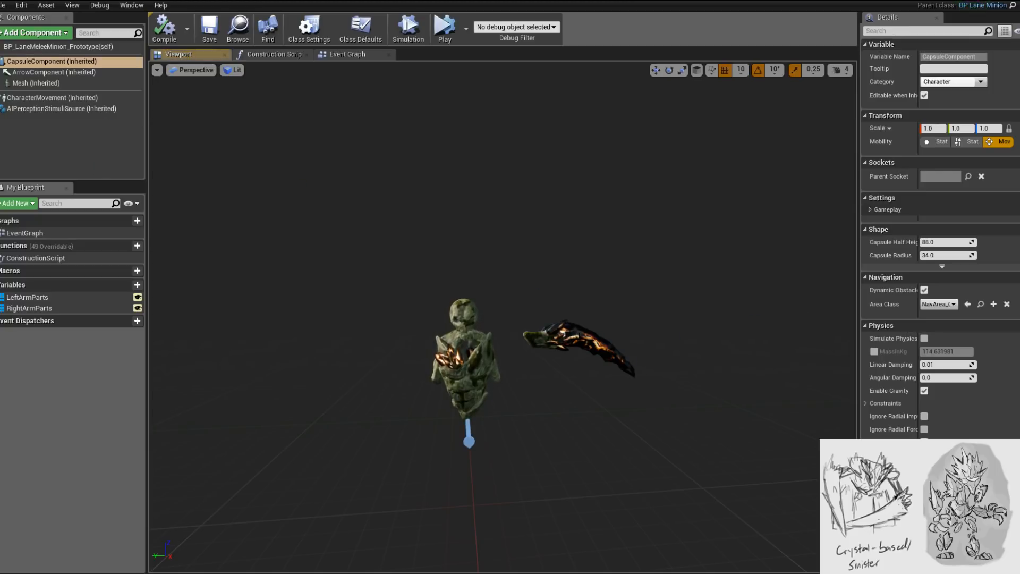
scroll(943, 295, down, 9)
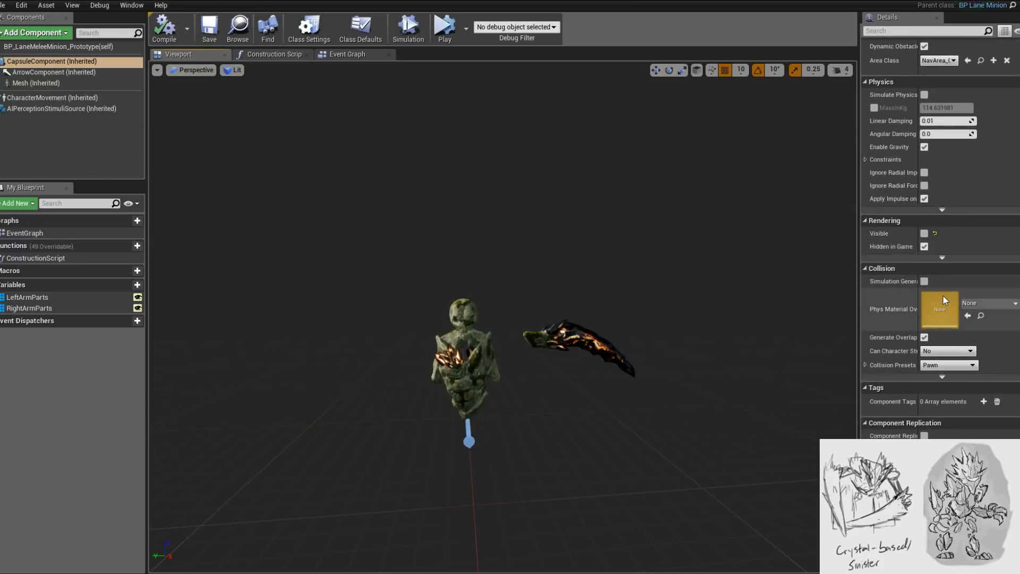
click(468, 401)
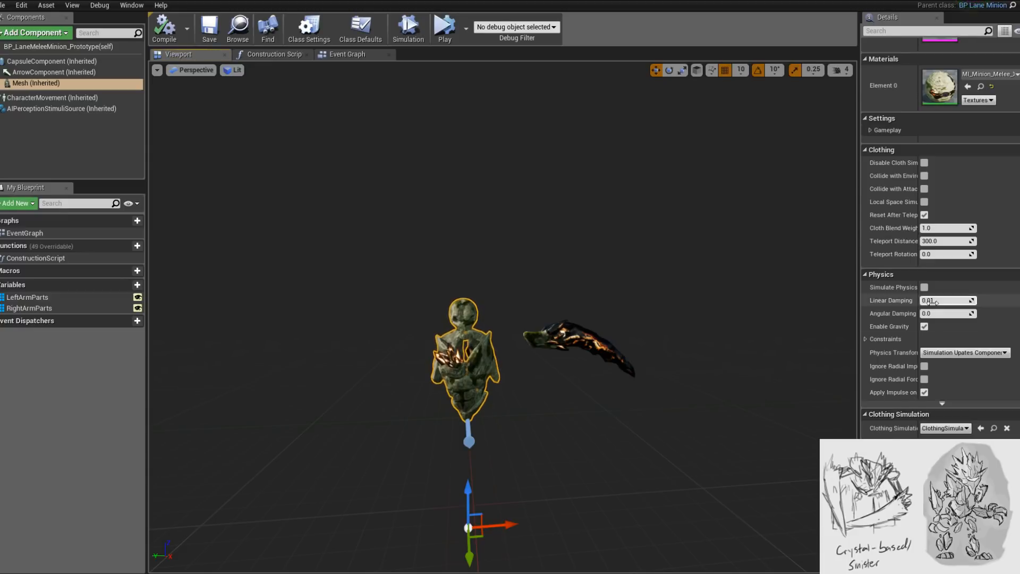
scroll(937, 302, up, 8)
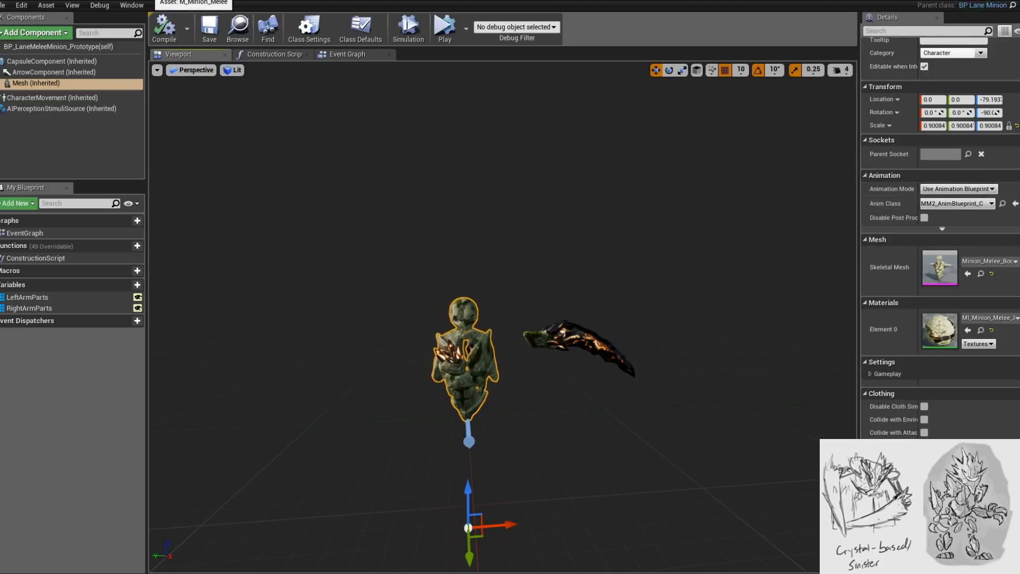
click(273, 54)
right_drag(617, 279, 528, 296)
drag(496, 222, 535, 315)
text(set anim)
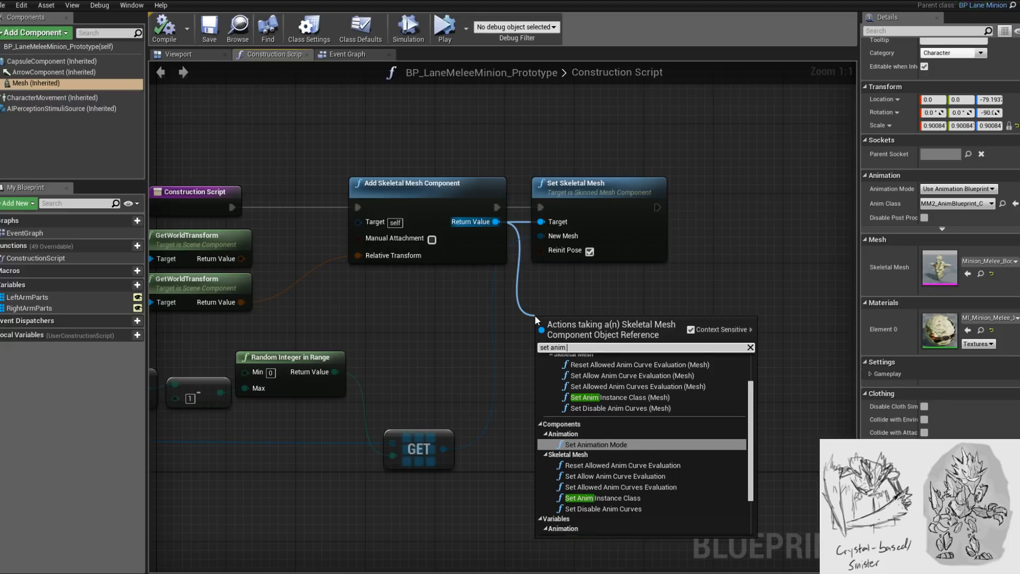
text( bl)
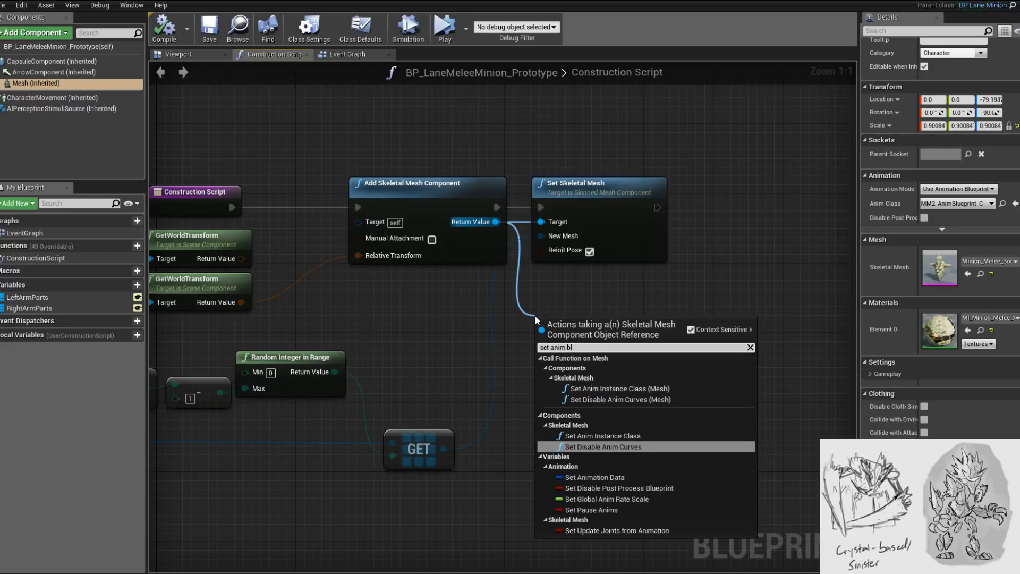
text(ue)
key(BackSpace)
key(BackSpace)
key(BackSpace)
key(BackSpace)
key(BackSpace)
key(BackSpace)
key(BackSpace)
key(BackSpace)
key(BackSpace)
key(BackSpace)
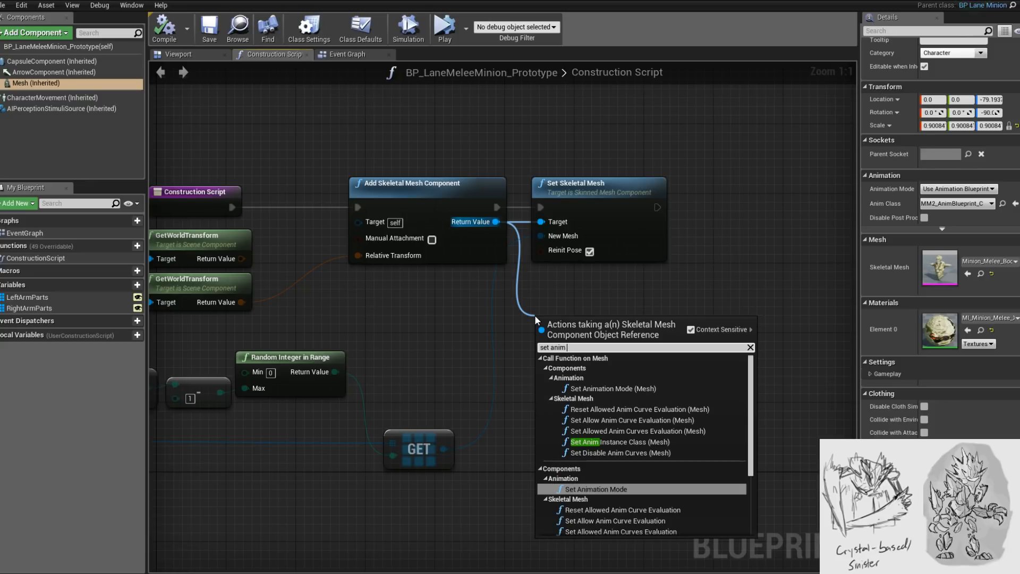
key(BackSpace)
key(BackSpace)
key(BackSpace)
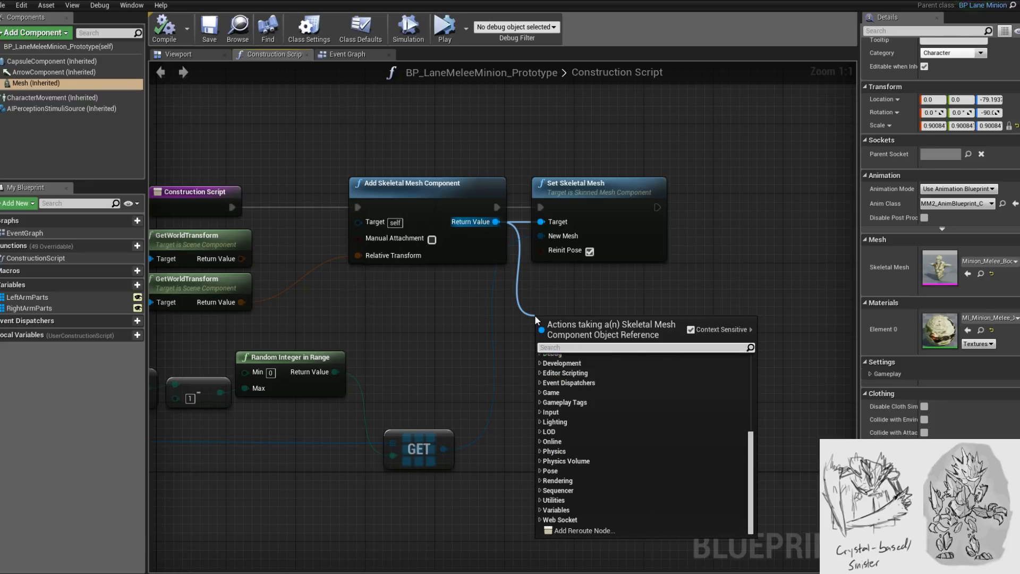
click(767, 254)
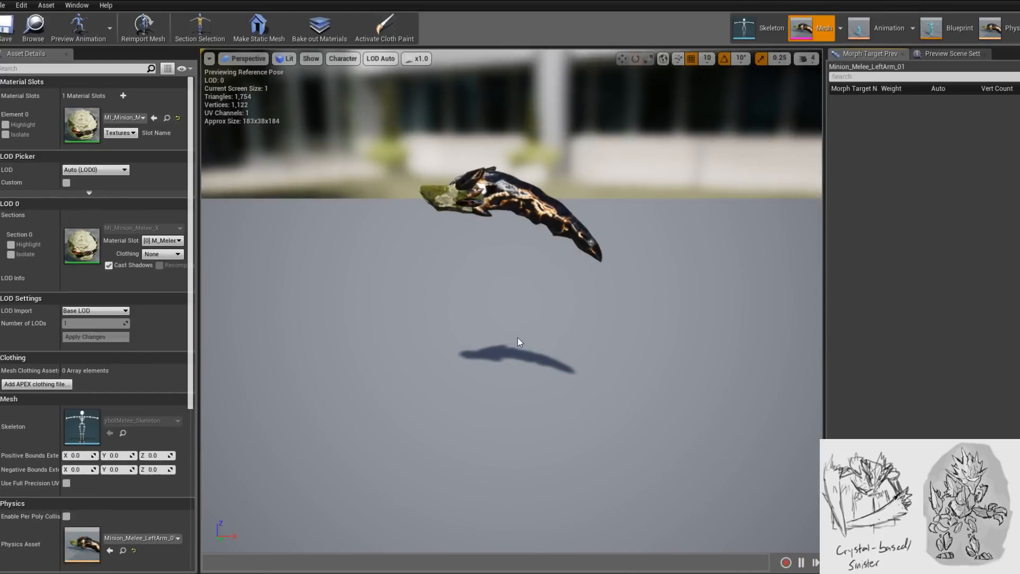
click(766, 28)
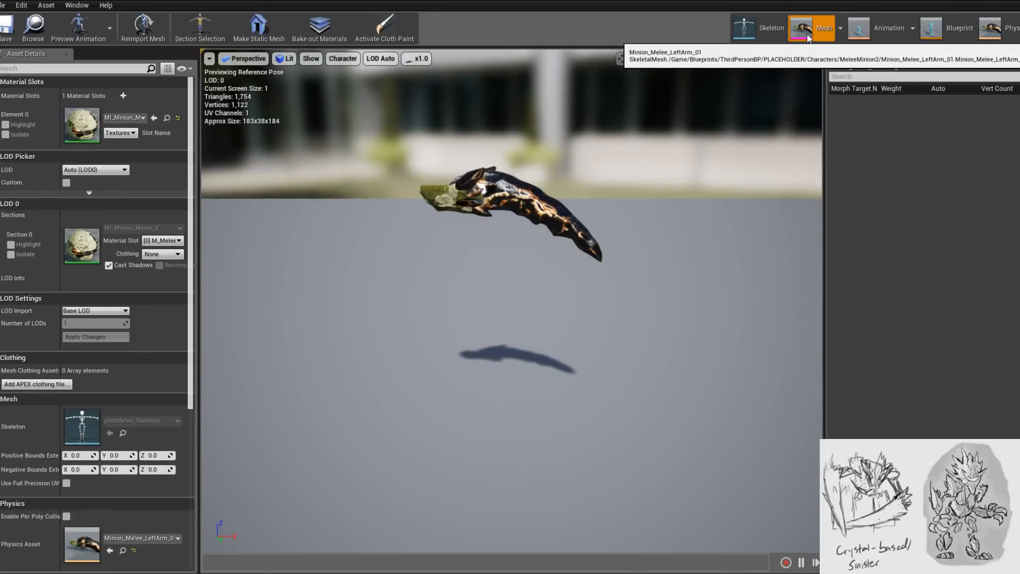
click(889, 33)
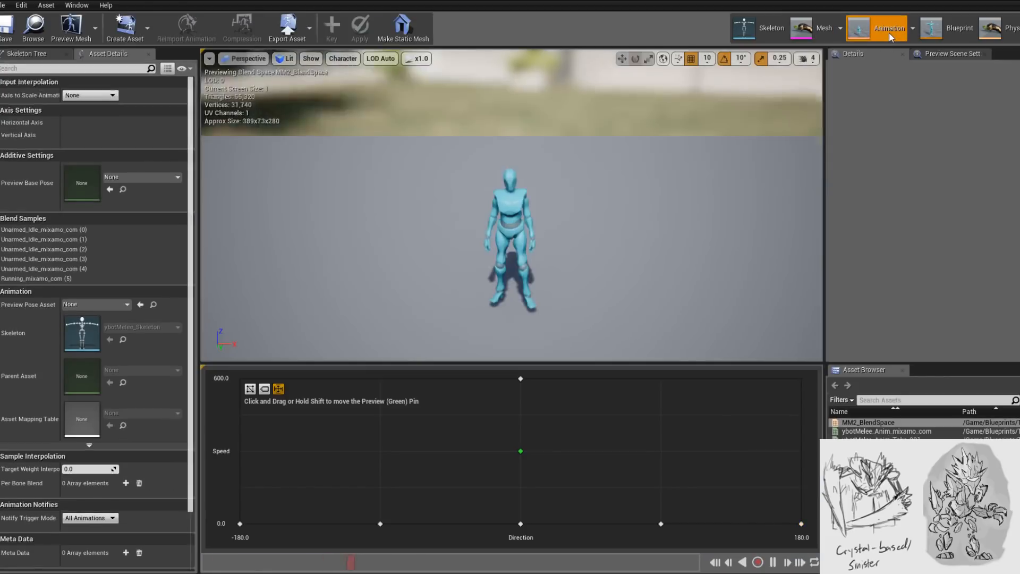
click(951, 29)
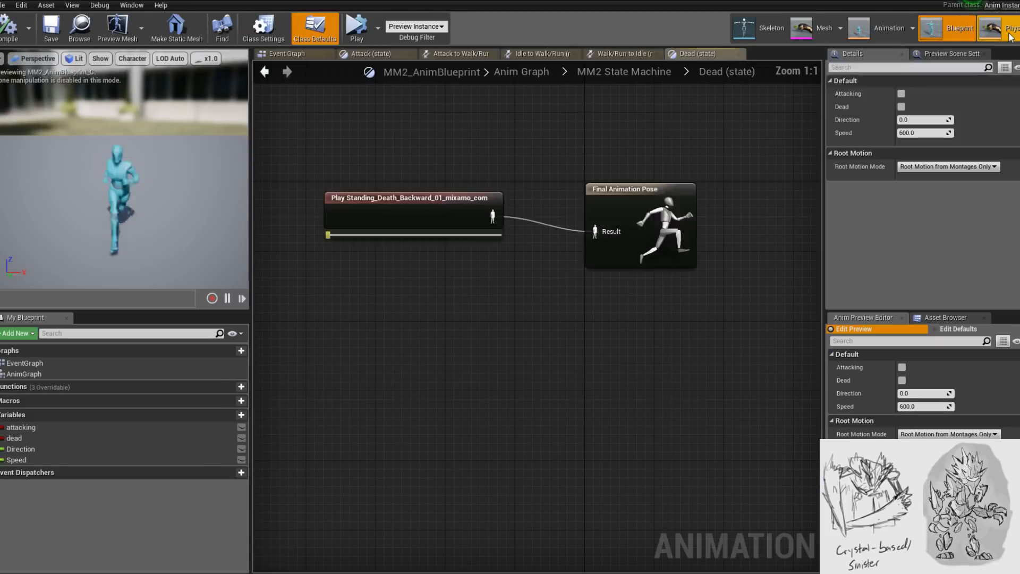
click(811, 29)
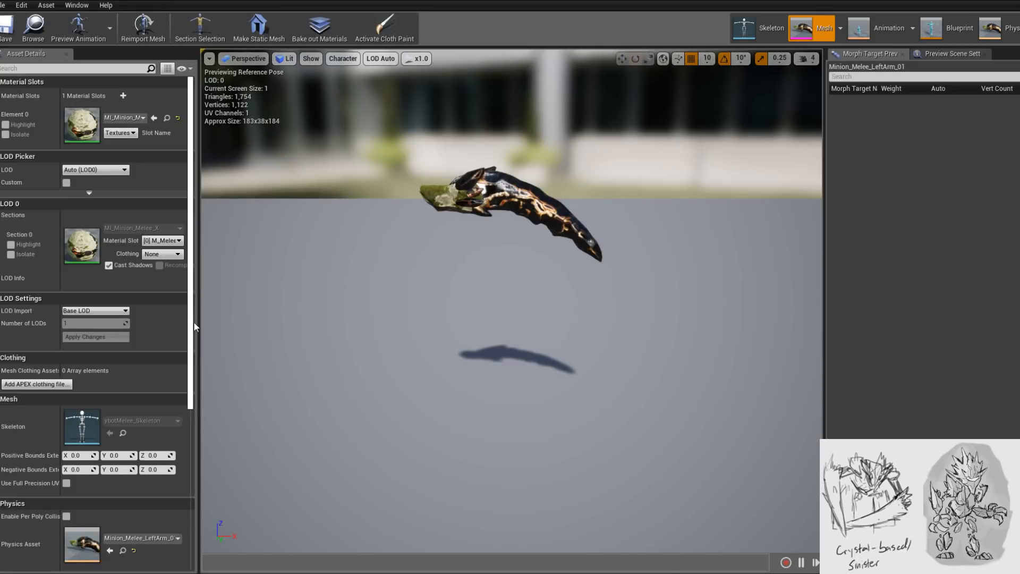
- Set the Post Process Anim Blueprint of the Minion_Melee_LeftArm_01 mesh to MM2_AnimBlueprint
drag(193, 321, 174, 442)
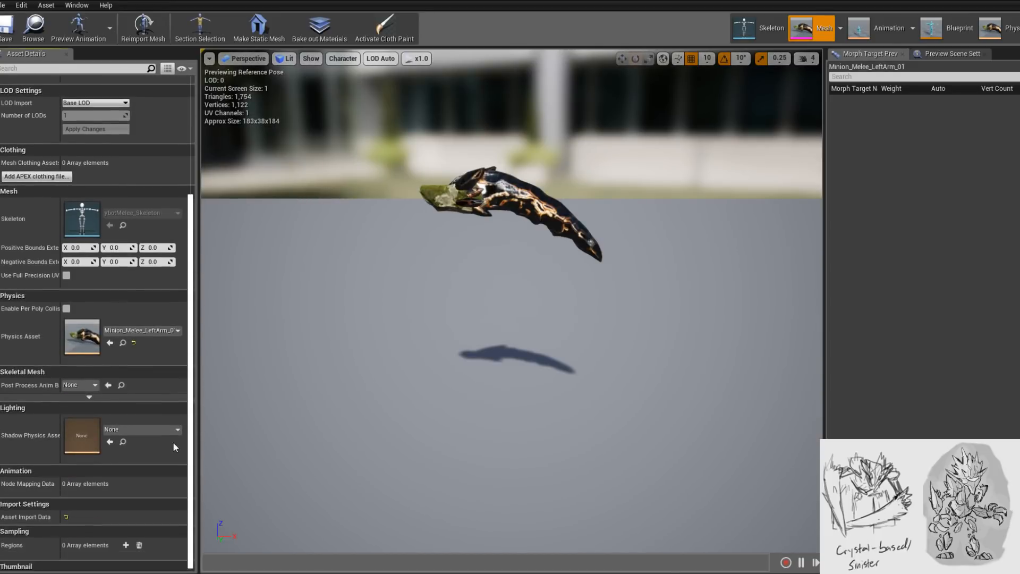
click(89, 384)
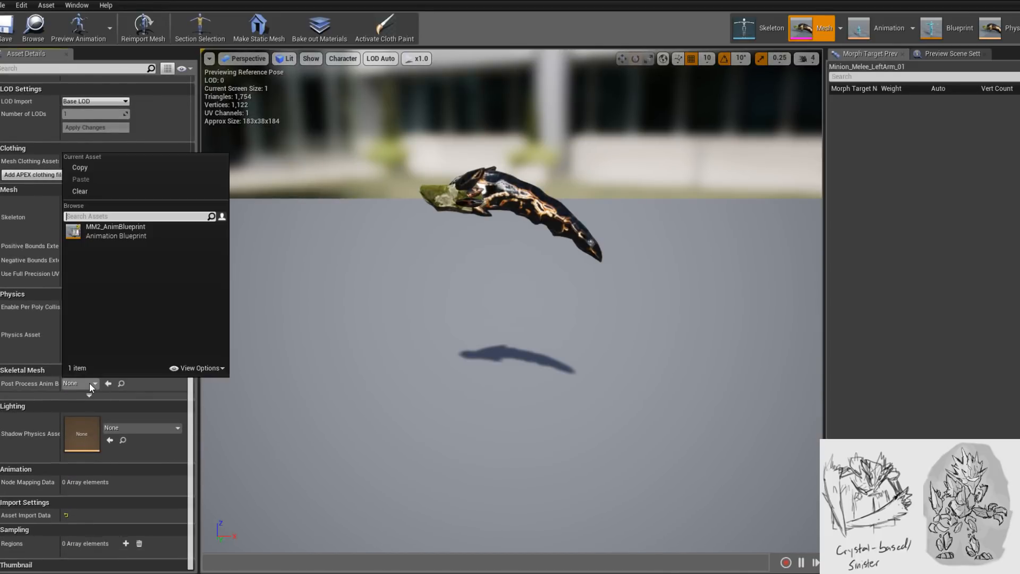
click(125, 235)
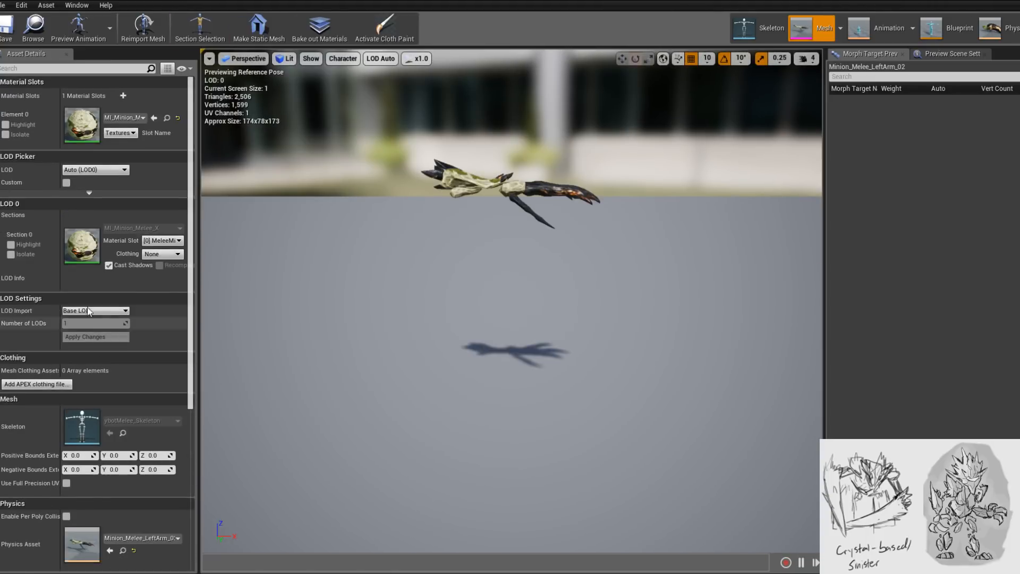
- Assign MM2_AnimBlueprint as the Post Process Anim Blueprint of the Minion_Melee_LeftArm_02 mesh
scroll(89, 311, down, 5)
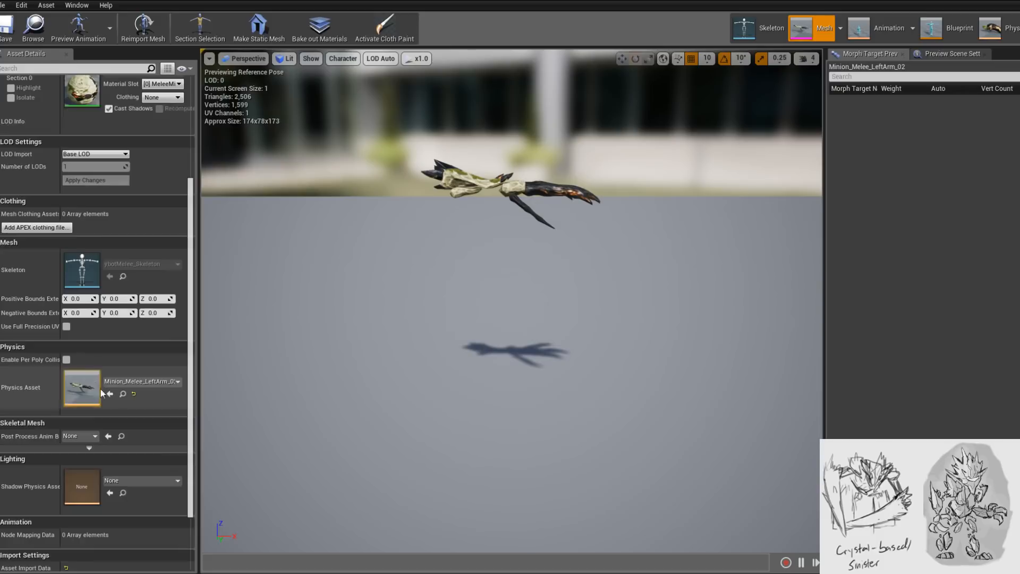
scroll(111, 406, down, 1)
click(93, 403)
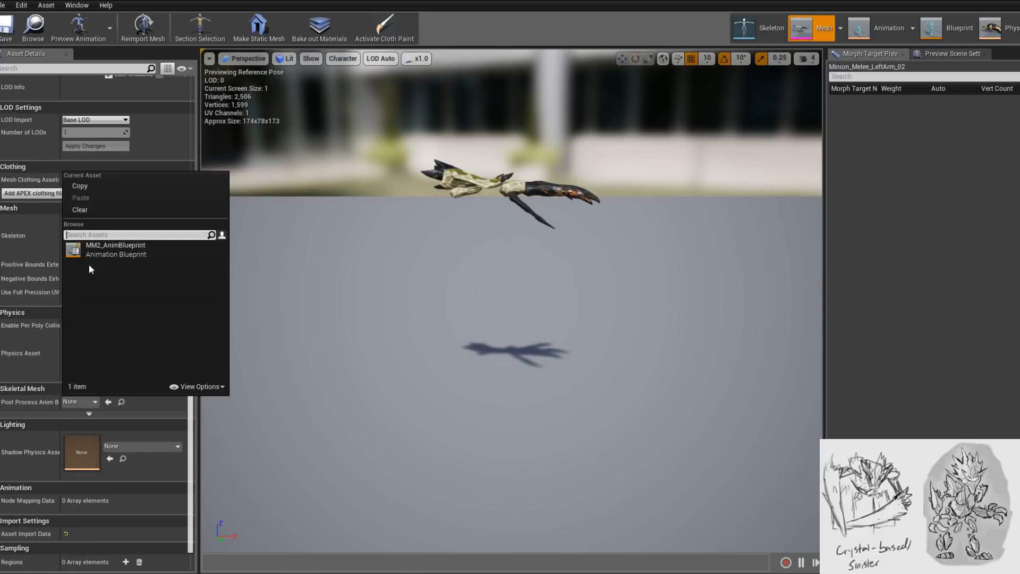
click(91, 250)
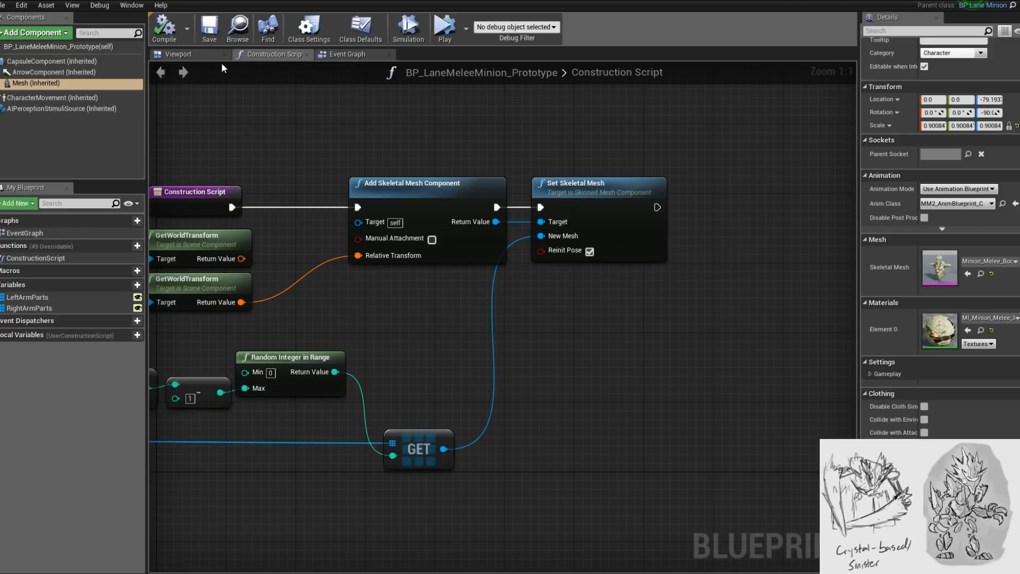
- Recompile BP_LaneMeleeMinion_Prototype and examine from several sides how the left arm lines up with the body
click(187, 54)
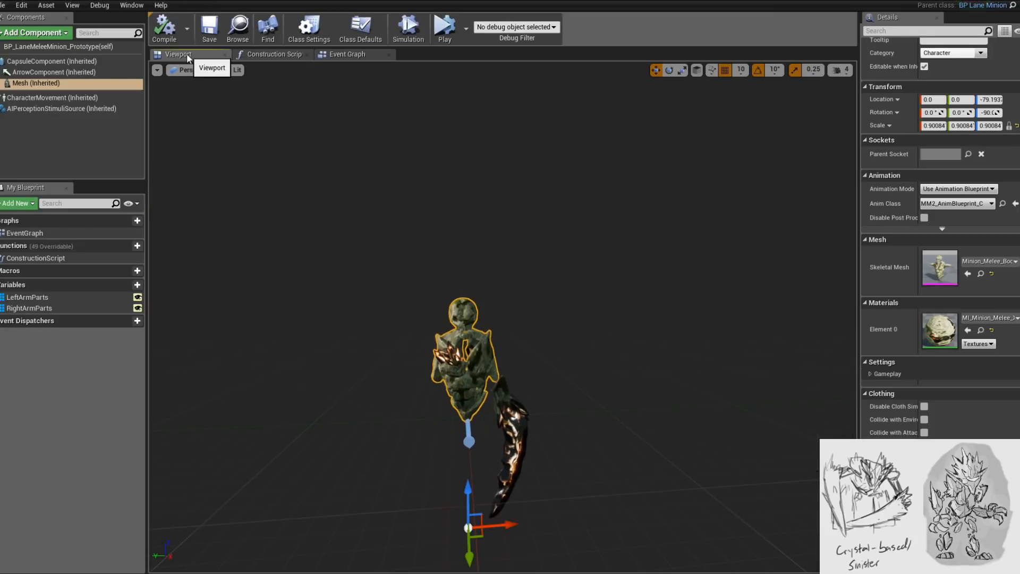
alt+drag(502, 318, 478, 314)
click(175, 36)
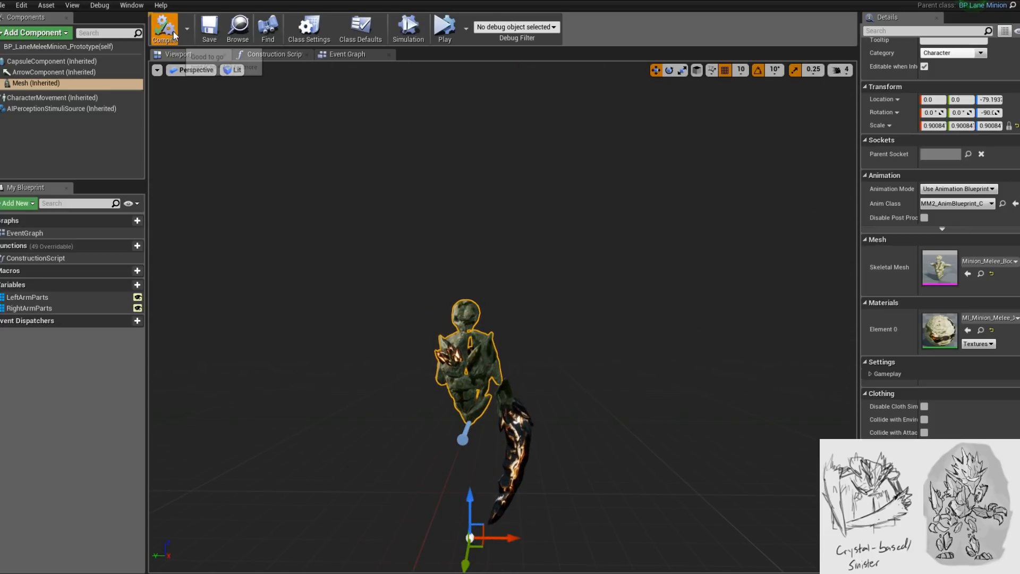
alt+drag(380, 250, 448, 265)
right_drag(448, 331, 448, 372)
alt+drag(448, 332, 351, 324)
alt+drag(584, 340, 595, 360)
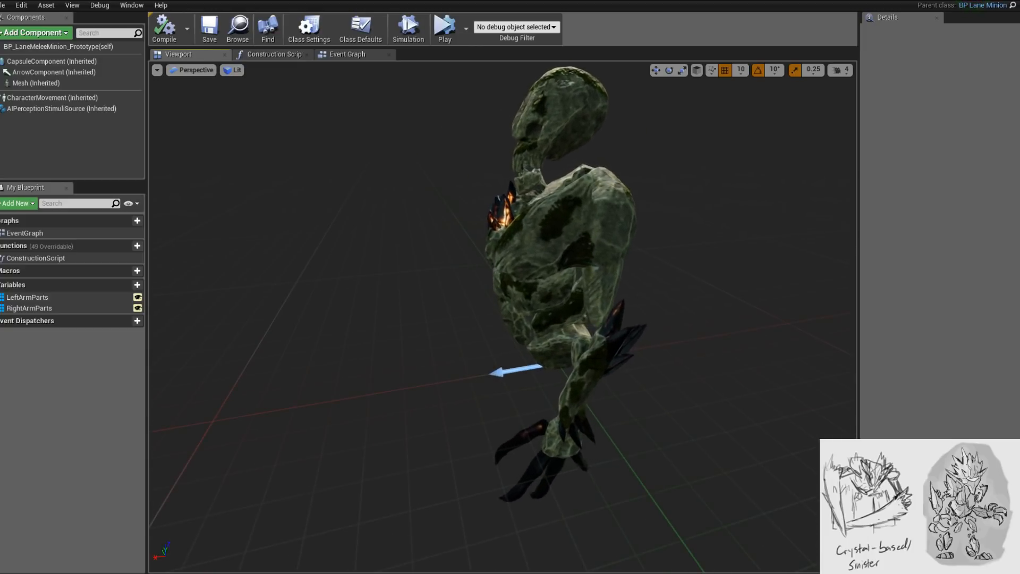
click(594, 313)
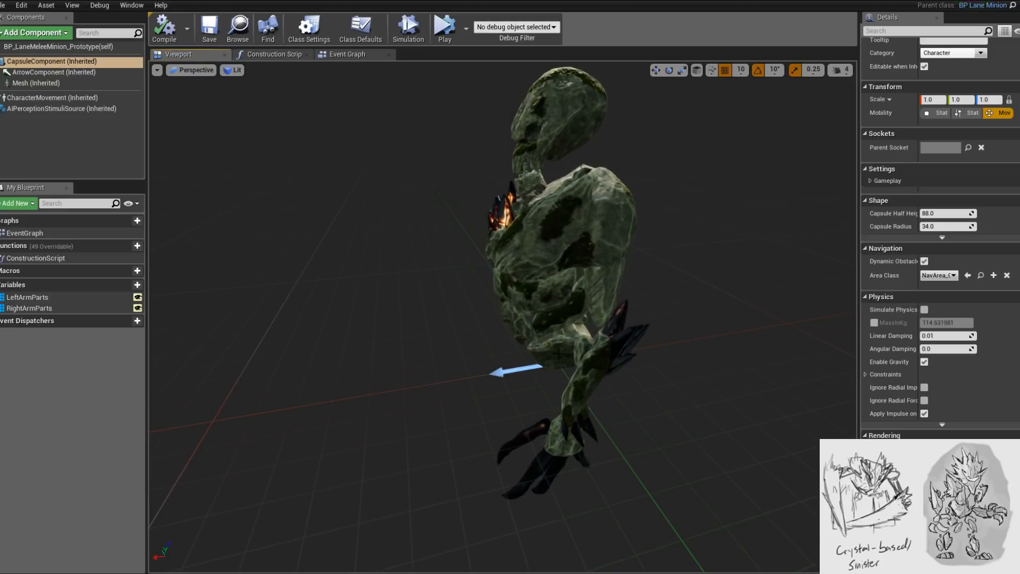
alt+drag(594, 313, 668, 318)
scroll(595, 313, down, 5)
alt+drag(450, 330, 524, 326)
scroll(451, 329, up, 5)
alt+drag(450, 329, 490, 324)
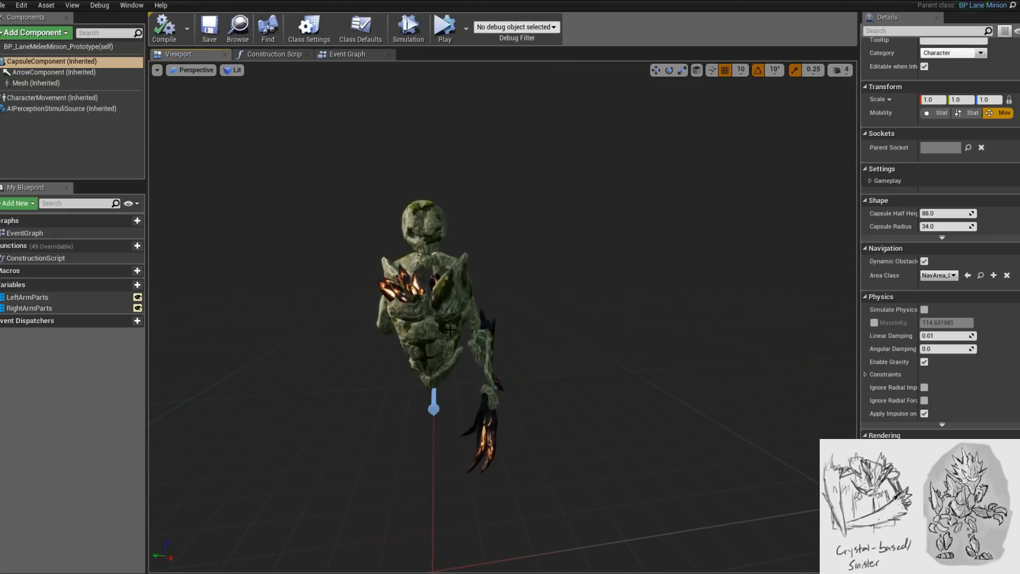
alt+drag(507, 343, 341, 382)
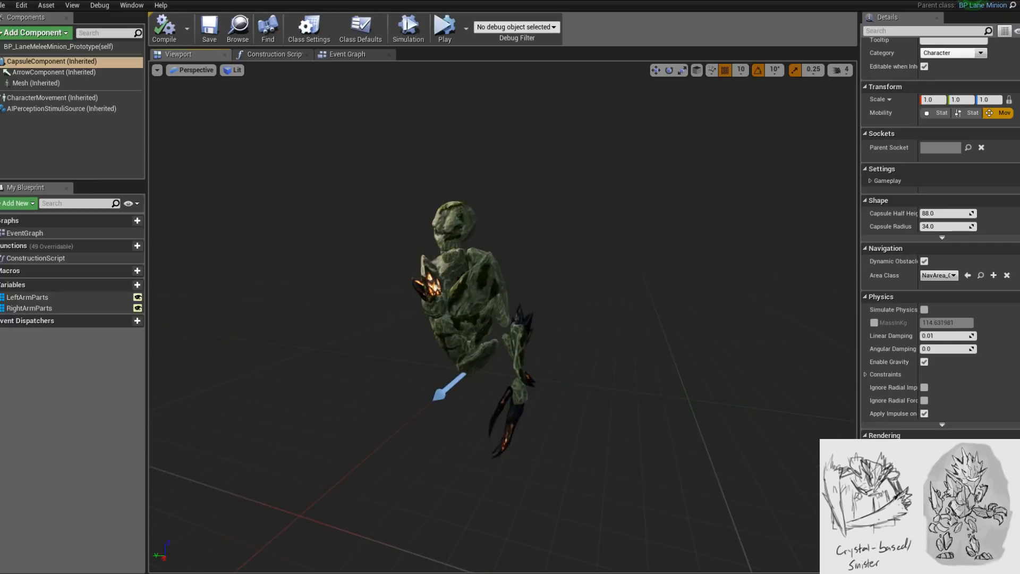
- Open the construction script graph of BP_LaneMeleeMinion_Prototype at the nodes that choose the random left arm mesh
click(285, 53)
scroll(624, 342, down, 3)
right_drag(586, 388, 633, 377)
right_drag(621, 438, 555, 377)
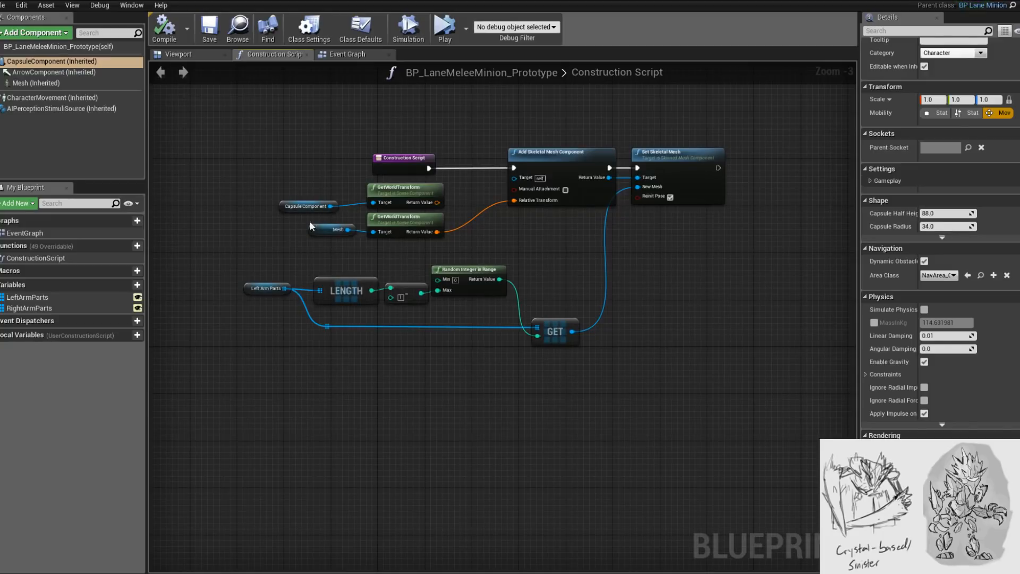
drag(30, 309, 229, 381)
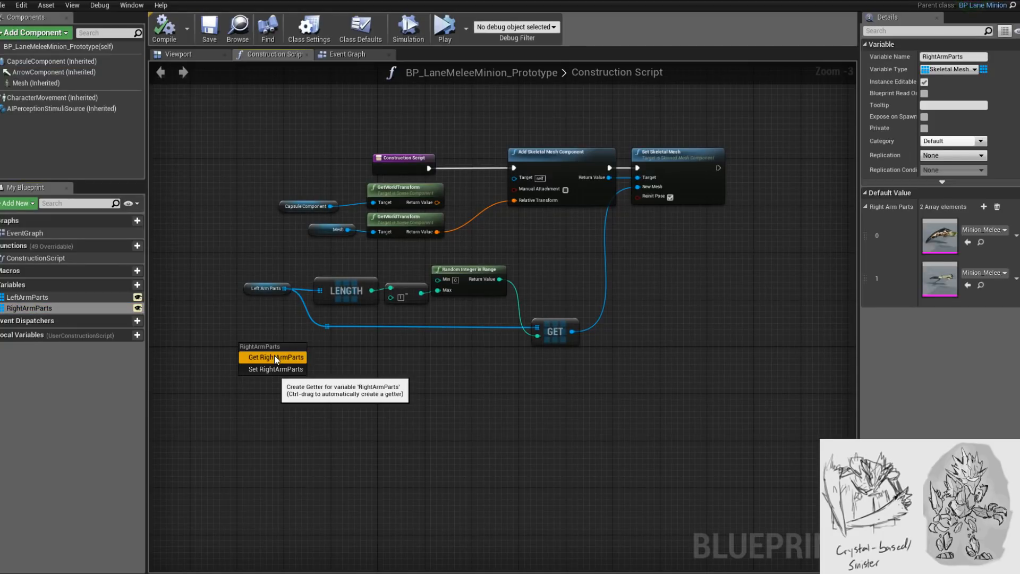
click(464, 355)
right_drag(396, 365, 407, 345)
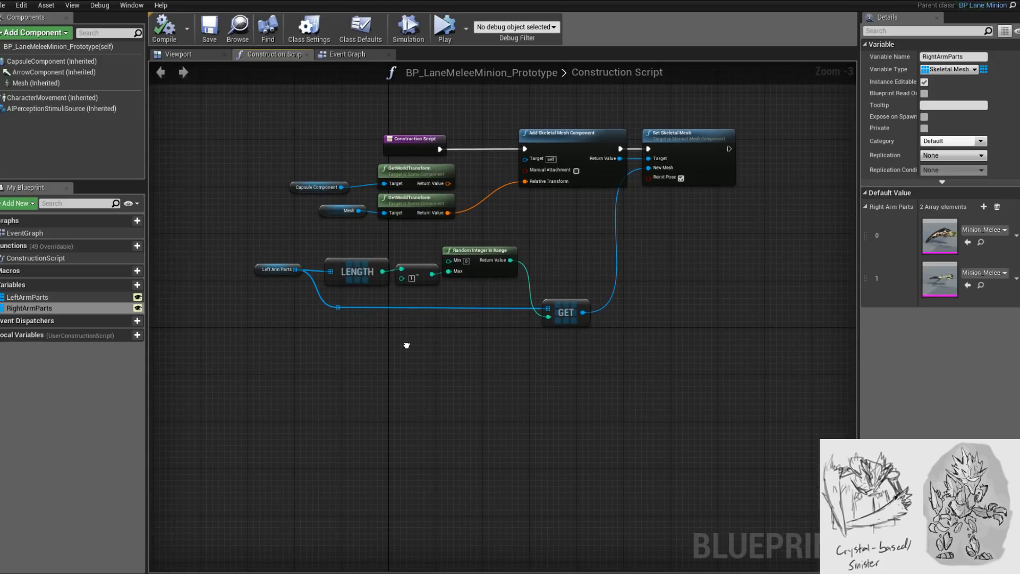
drag(328, 239, 318, 235)
right_click(383, 264)
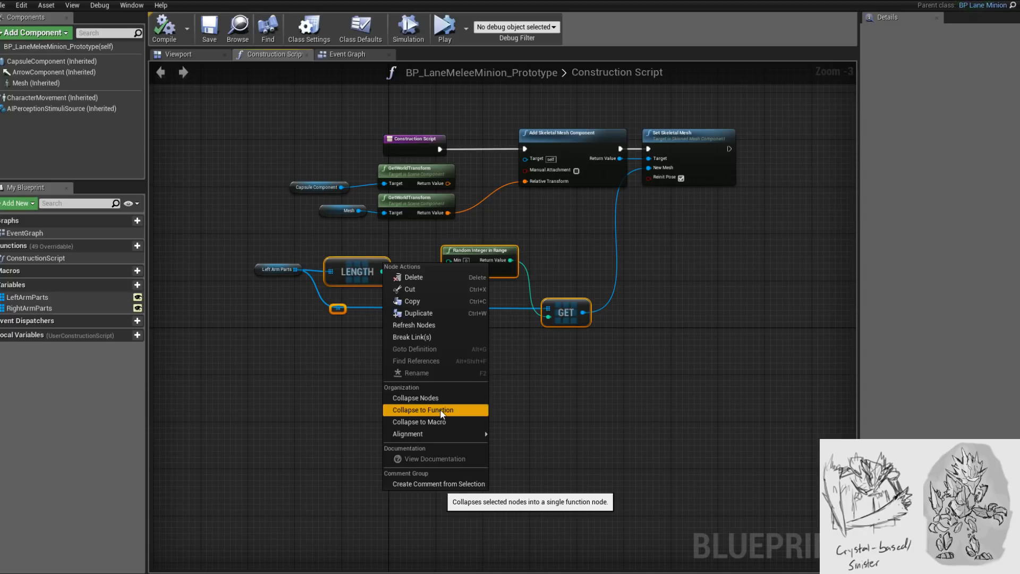
click(294, 368)
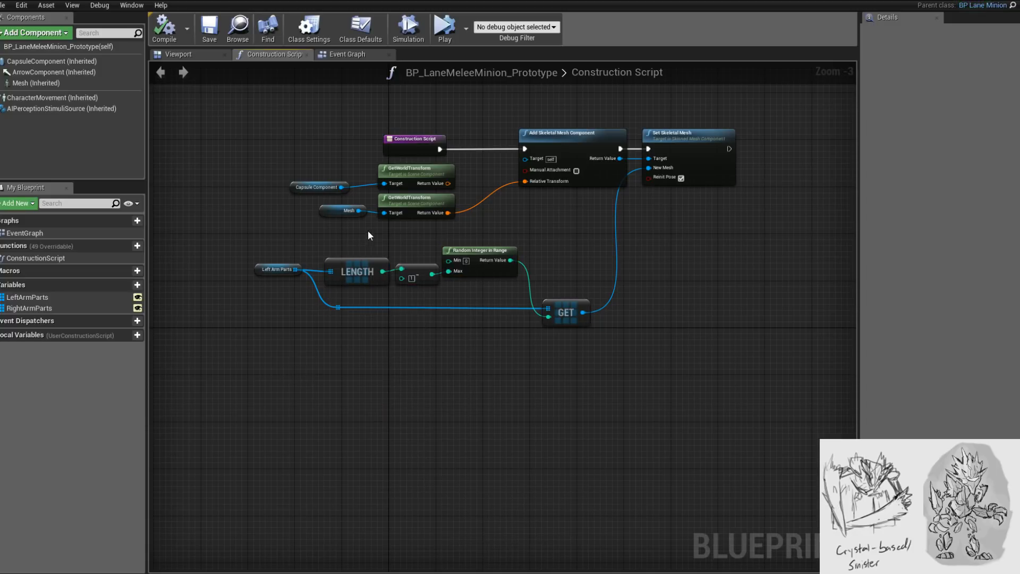
- Collapse the Length, subtract, Random Integer in Range, reroute and Get nodes into a single function
drag(631, 364, 345, 236)
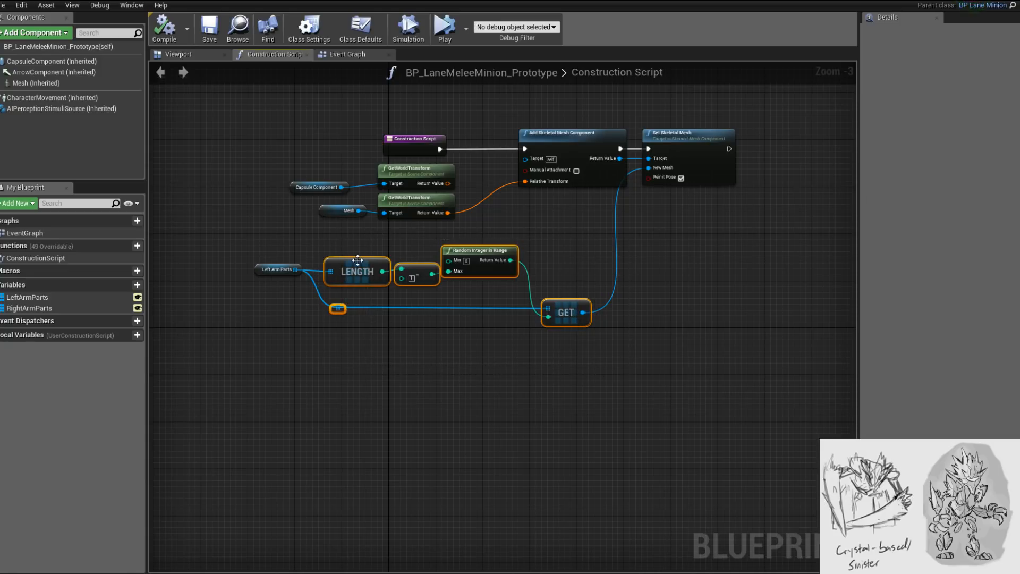
right_click(358, 261)
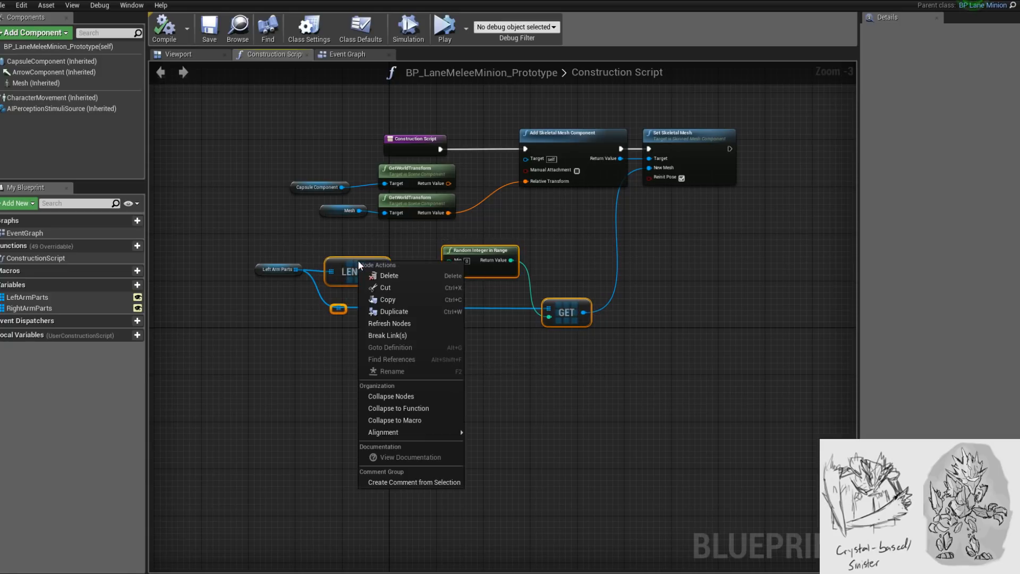
click(422, 409)
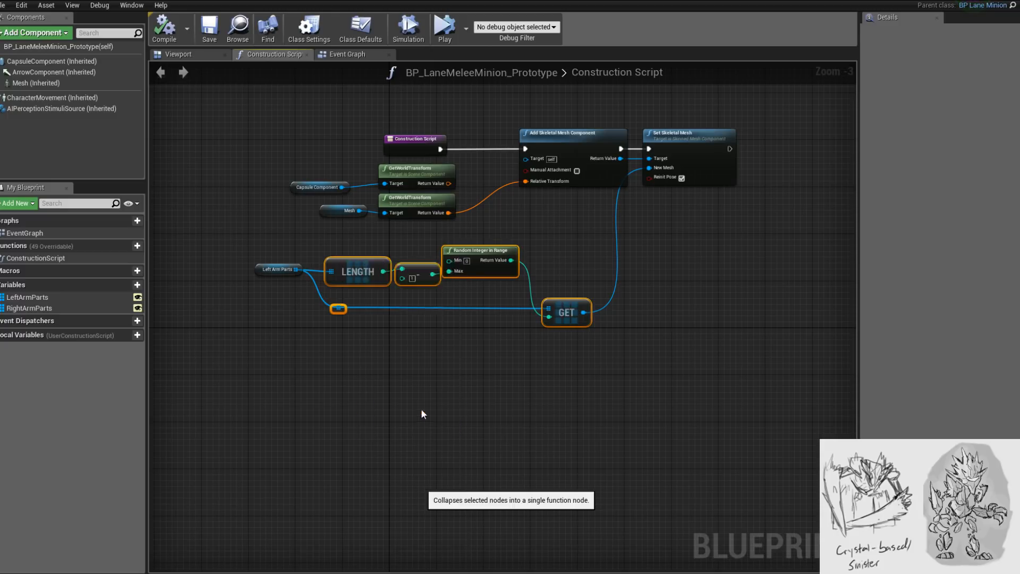
drag(453, 301, 446, 282)
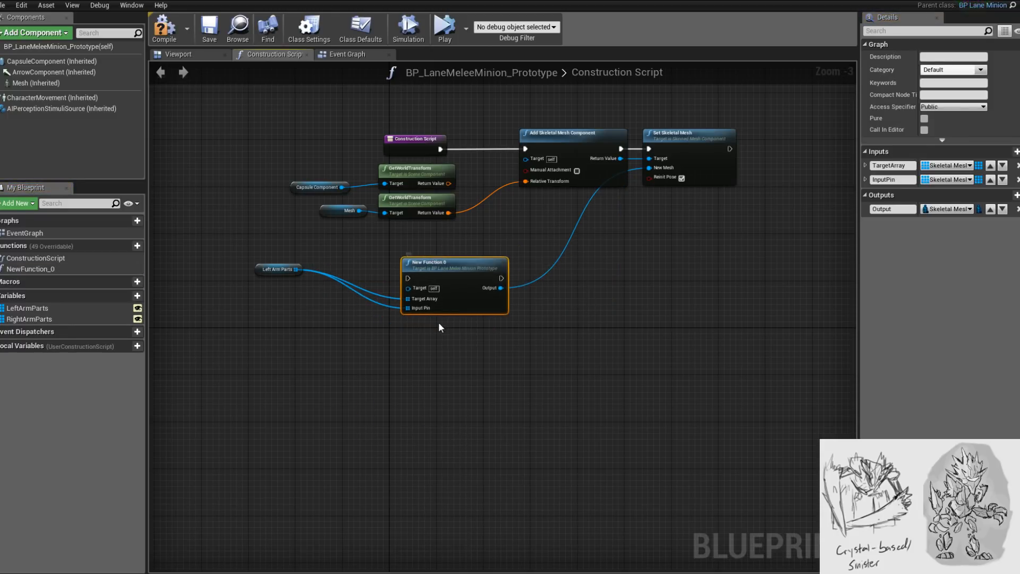
- Remove the redundant InputPin input from the New Function 0 node
scroll(439, 319, up, 3)
click(511, 394)
click(463, 239)
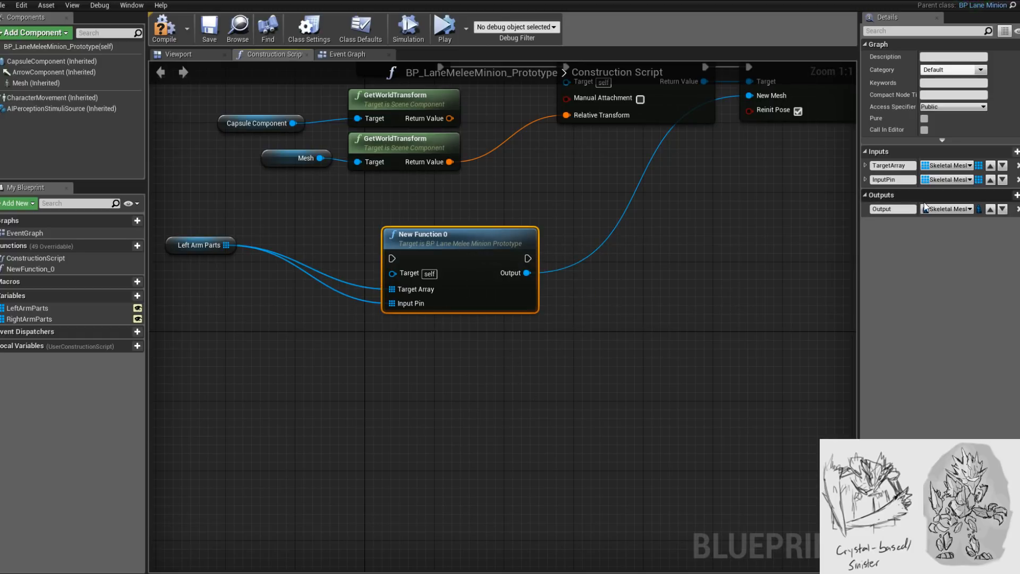
click(1018, 179)
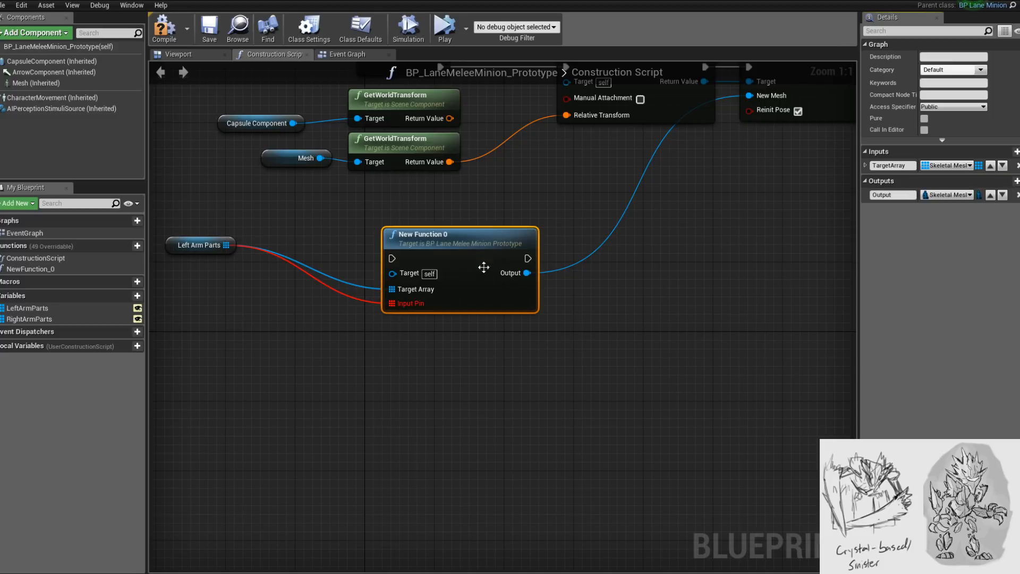
- Inside New Function 0, connect Target Array to the reroute node that feeds GET, and compile the blueprint
double_click(478, 237)
drag(316, 292, 352, 303)
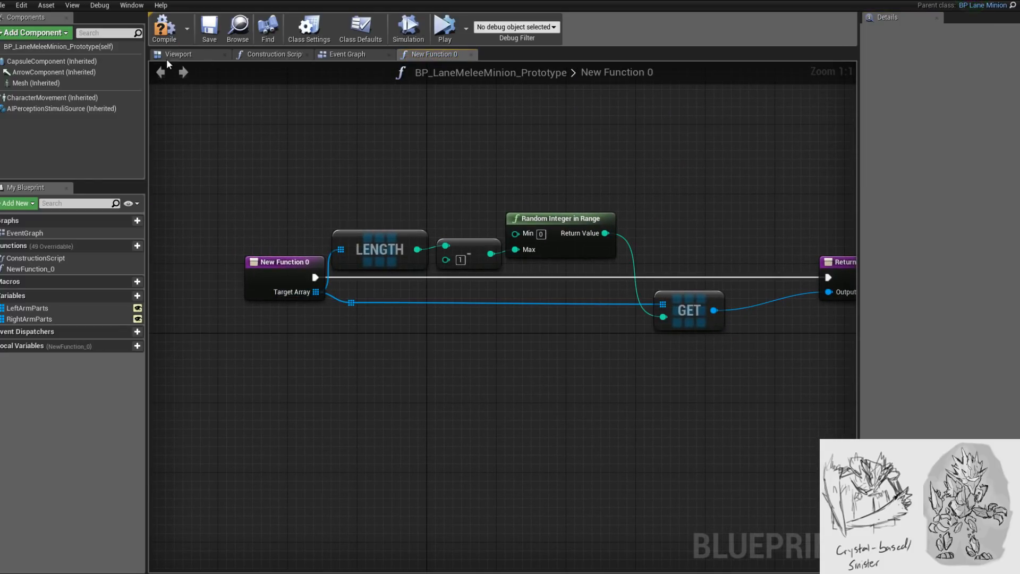
click(165, 45)
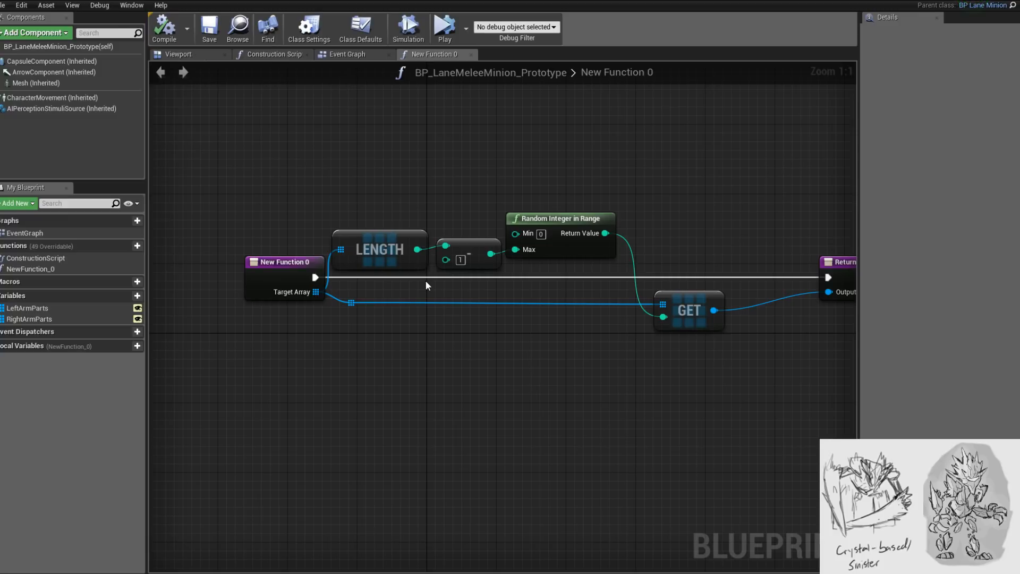
- In the construction script, break the invalid Input Pin link between Left Arm Parts and New Function 0
click(366, 53)
click(266, 55)
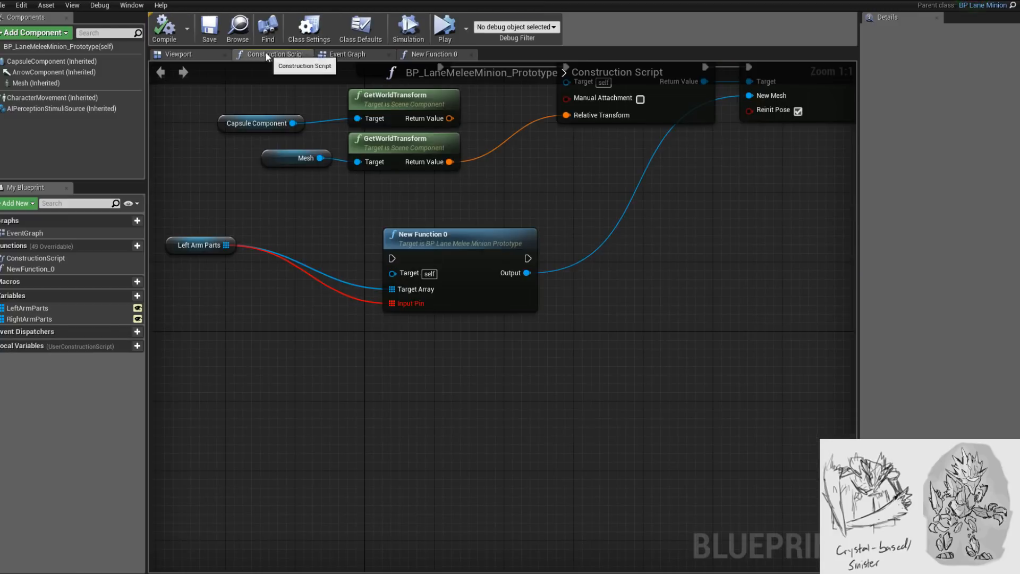
right_drag(391, 318, 467, 340)
alt+click(465, 328)
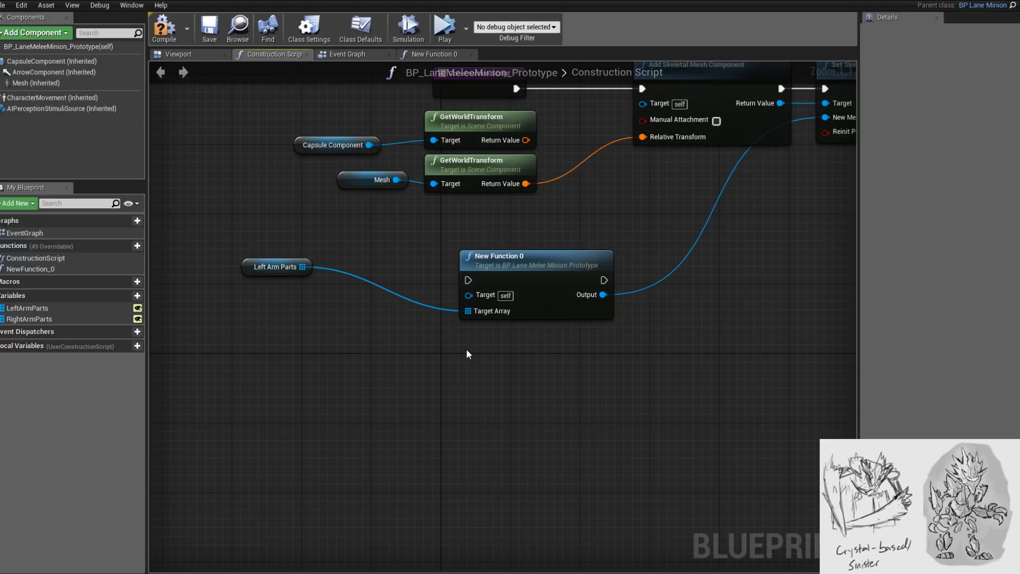
- Move New Function 0 below Add Skeletal Mesh Component and place Left Arm Parts next to its Target Array input
drag(524, 254, 511, 222)
right_drag(564, 254, 473, 370)
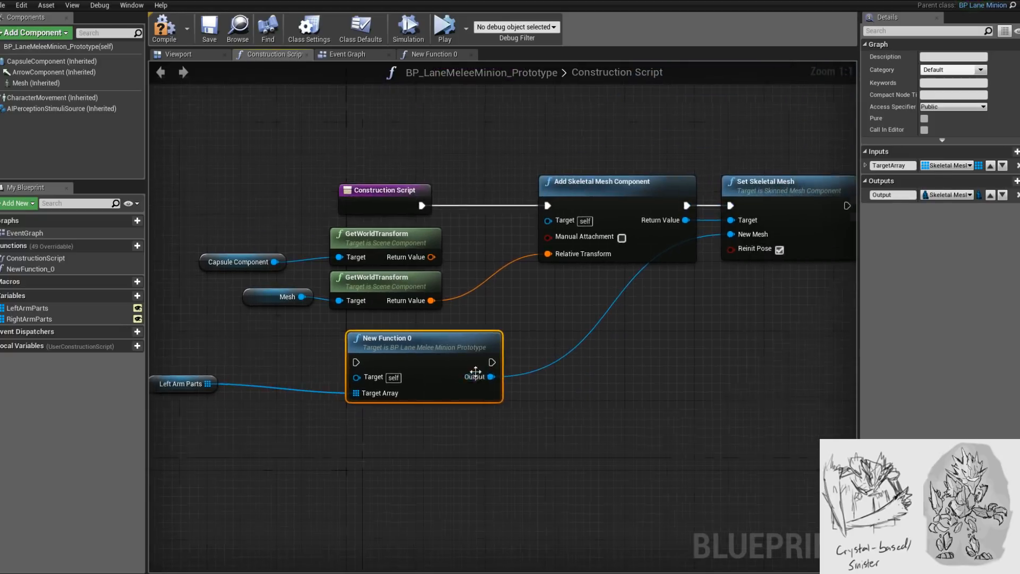
scroll(473, 368, down, 2)
drag(433, 353, 576, 307)
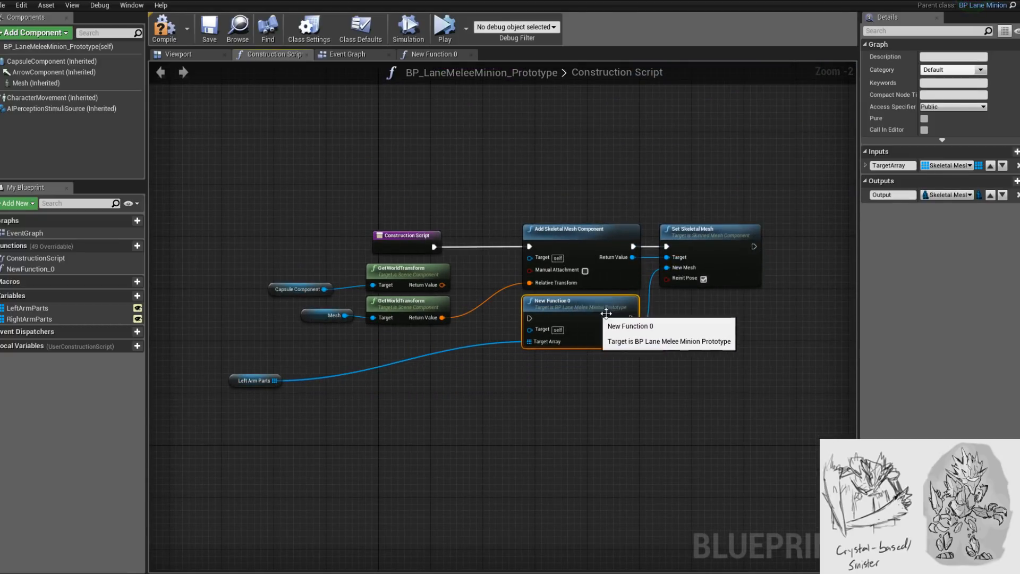
right_drag(681, 309, 557, 325)
right_drag(297, 412, 415, 404)
drag(234, 391, 468, 352)
right_drag(600, 364, 411, 392)
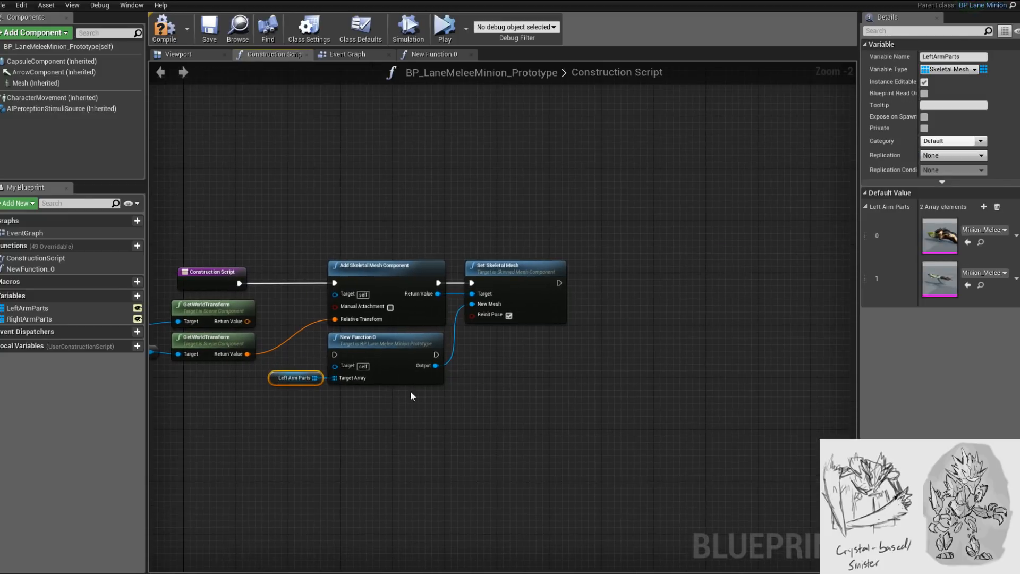
- Insert New Function 0 into the execution flow between Add Skeletal Mesh Component and Set Skeletal Mesh, with Left Arm Parts just below
drag(509, 274, 622, 280)
drag(390, 346, 515, 274)
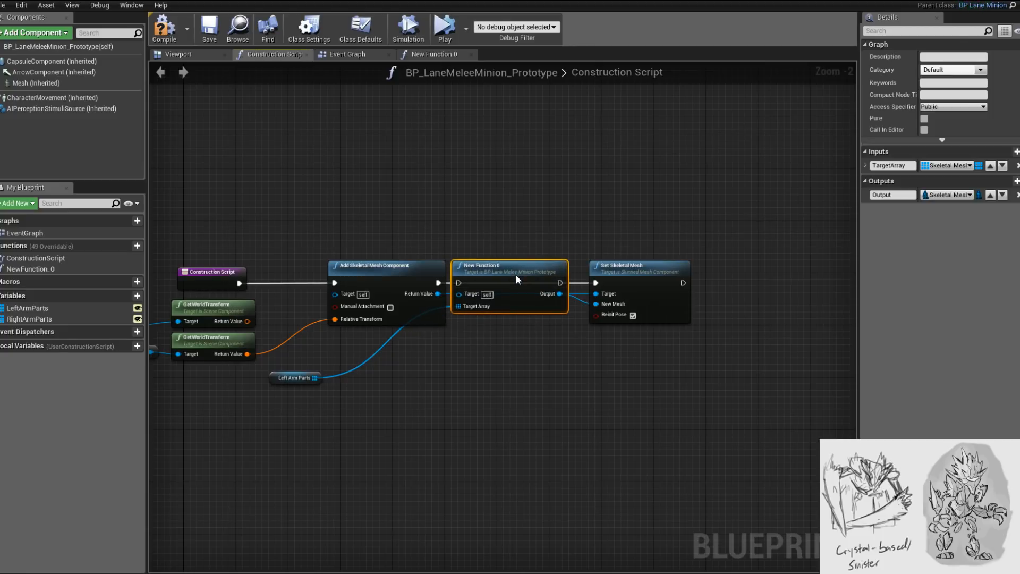
drag(441, 285, 405, 282)
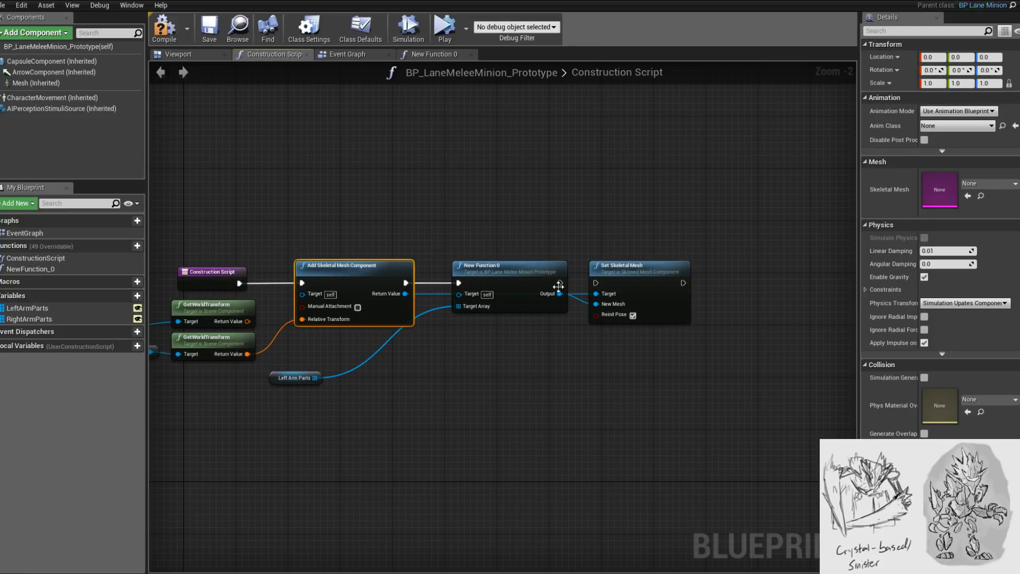
right_drag(302, 383, 297, 344)
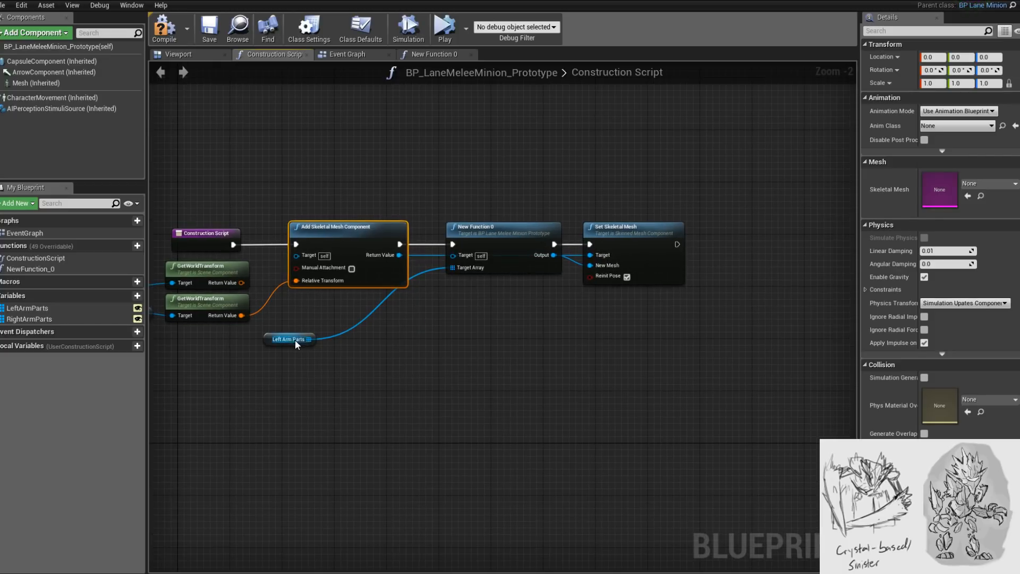
drag(264, 335, 408, 317)
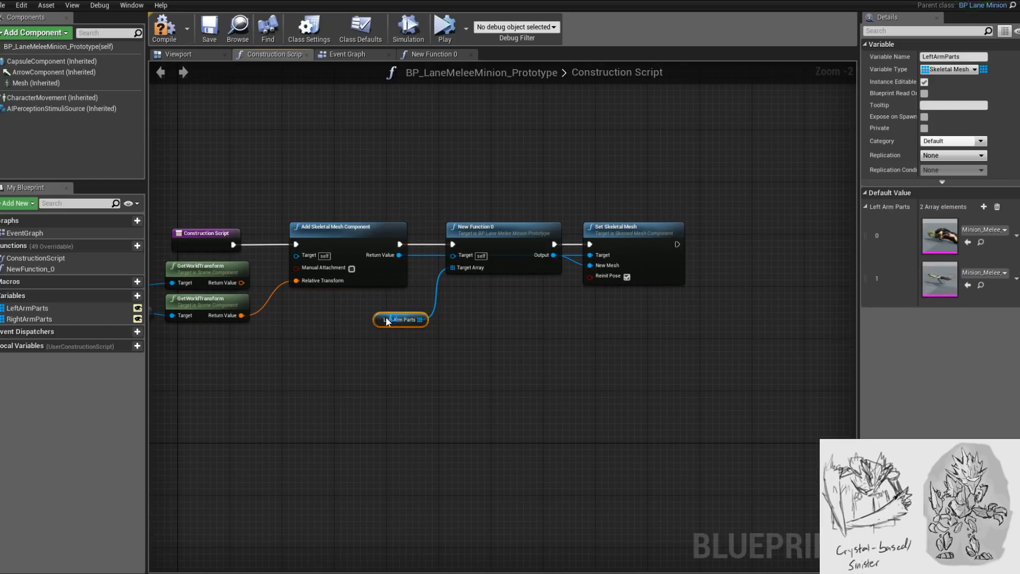
mouse_move(494, 246)
mouse_down()
mouse_move(487, 309)
mouse_move(495, 245)
mouse_up()
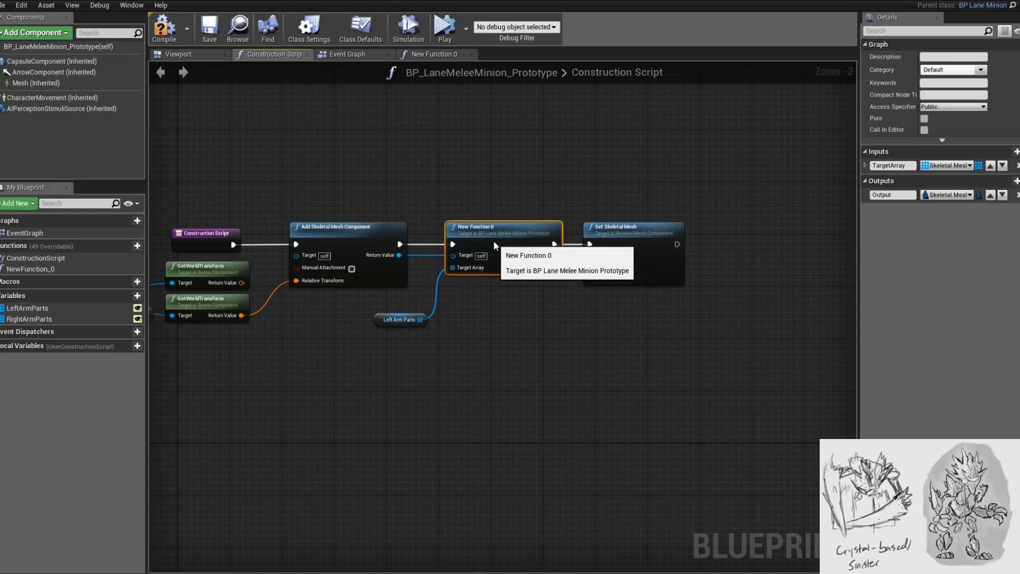
- Duplicate the Add Skeletal Mesh Component, New Function 0 and Set Skeletal Mesh nodes as a second row below the originals
right_drag(331, 197, 394, 170)
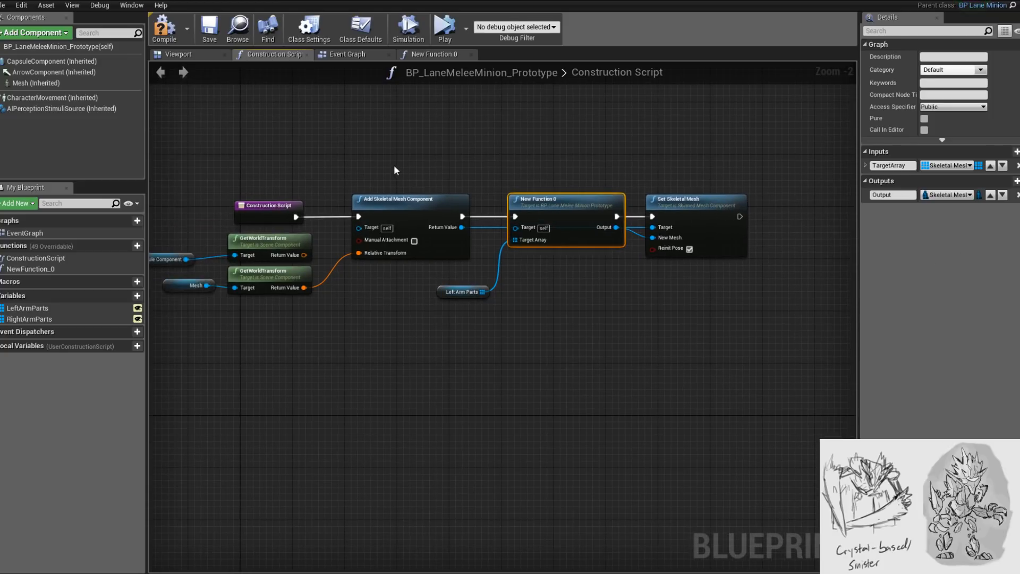
drag(686, 260, 684, 262)
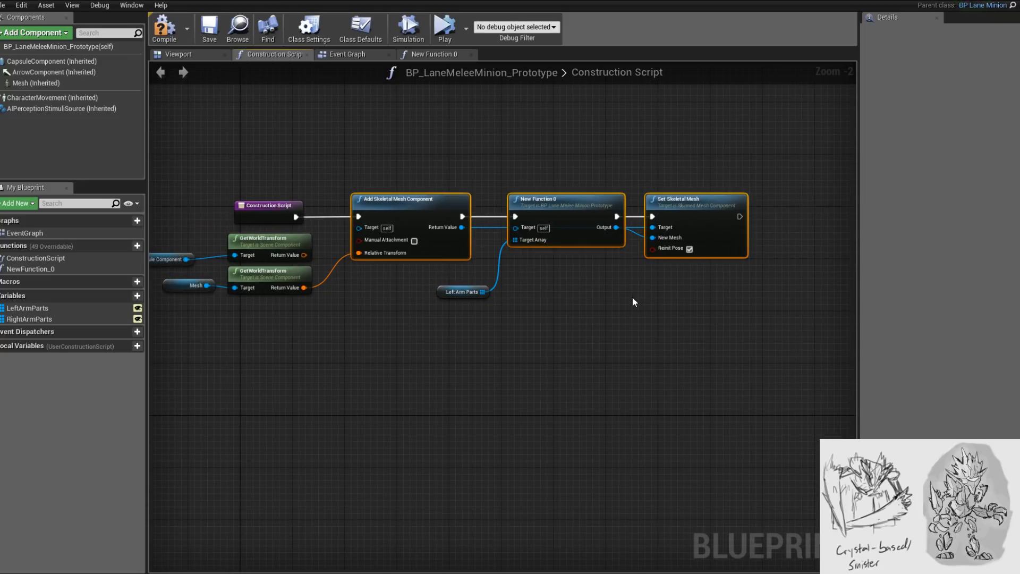
key(ctrl+c)
key(ctrl+v)
drag(585, 320, 550, 318)
right_drag(495, 276, 550, 261)
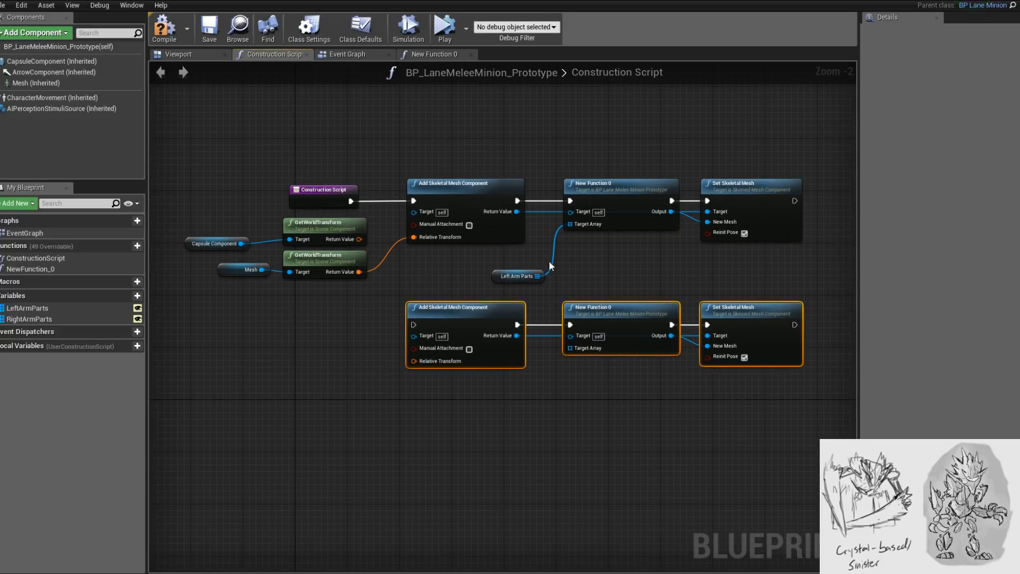
- Connect the first Set Skeletal Mesh's execution output and the mesh's world transform to the duplicated Add Skeletal Mesh Component node
drag(795, 201, 413, 323)
right_drag(327, 340, 377, 308)
drag(295, 269, 465, 329)
drag(311, 304, 317, 324)
right_drag(420, 287, 342, 295)
- Delete the unused Capsule Component node and its GetWorldTransform node from the construction script
drag(189, 242, 293, 207)
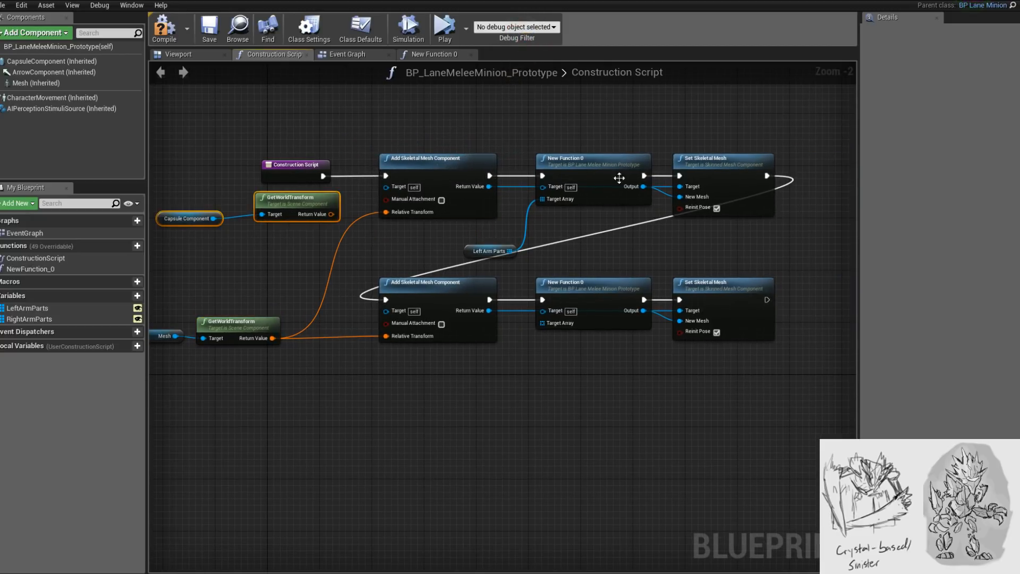
key(Delete)
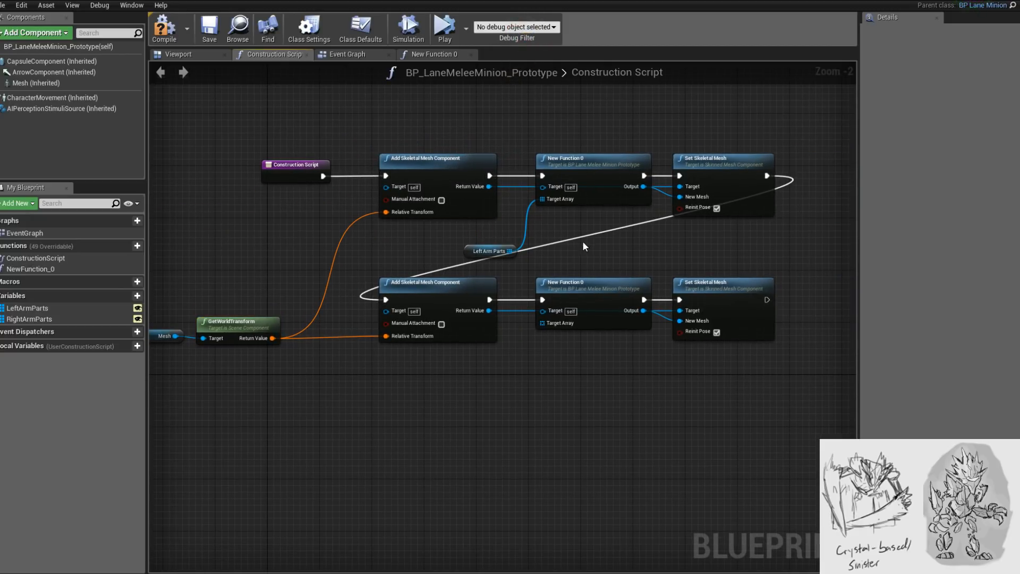
right_drag(583, 241, 574, 219)
- Connect a RightArmParts getter to the duplicated function's Target Array, and recompile to preview both arms on the minion
drag(470, 225, 458, 209)
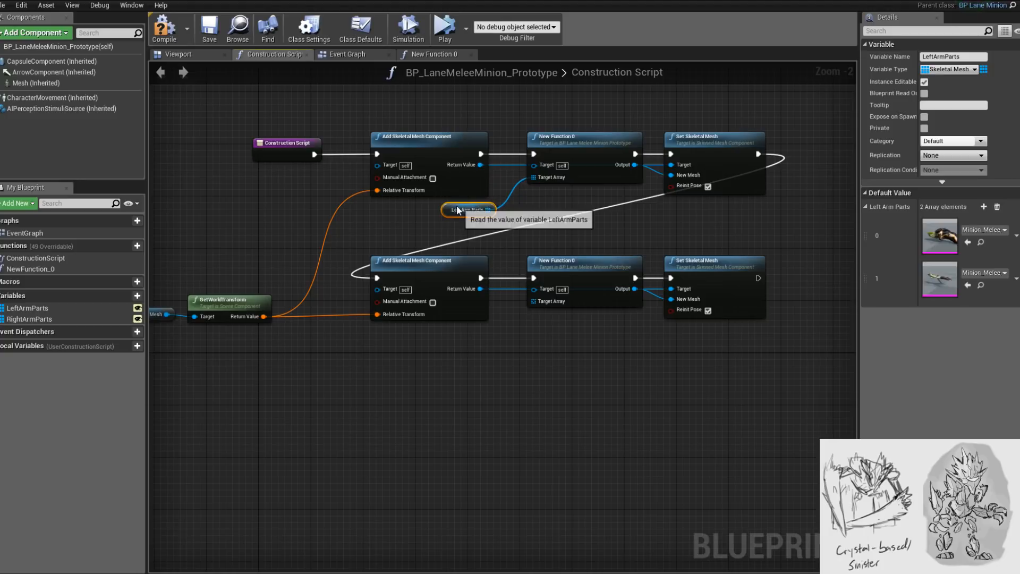
drag(114, 319, 534, 302)
click(484, 345)
right_drag(464, 369, 471, 382)
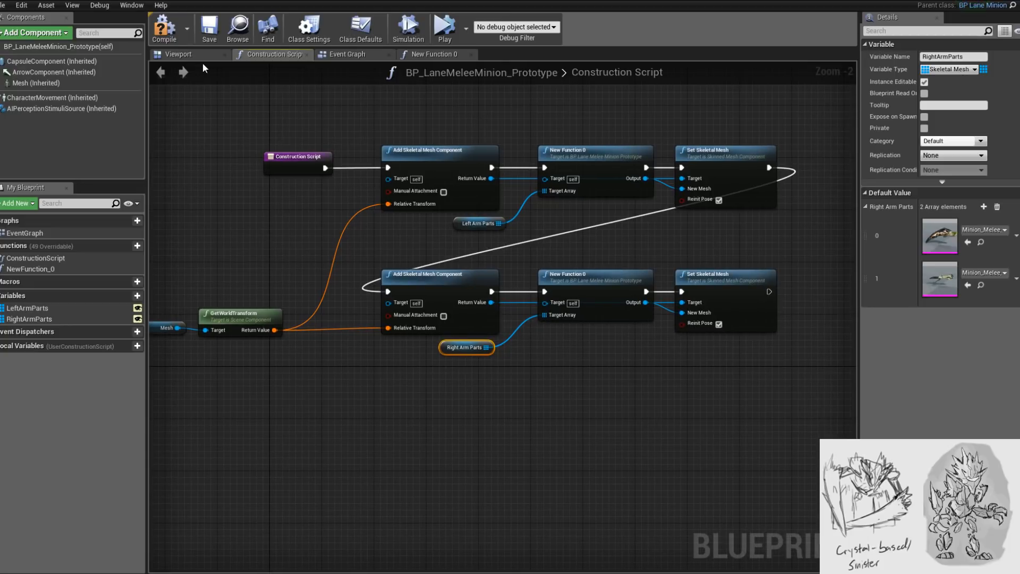
click(164, 35)
click(178, 53)
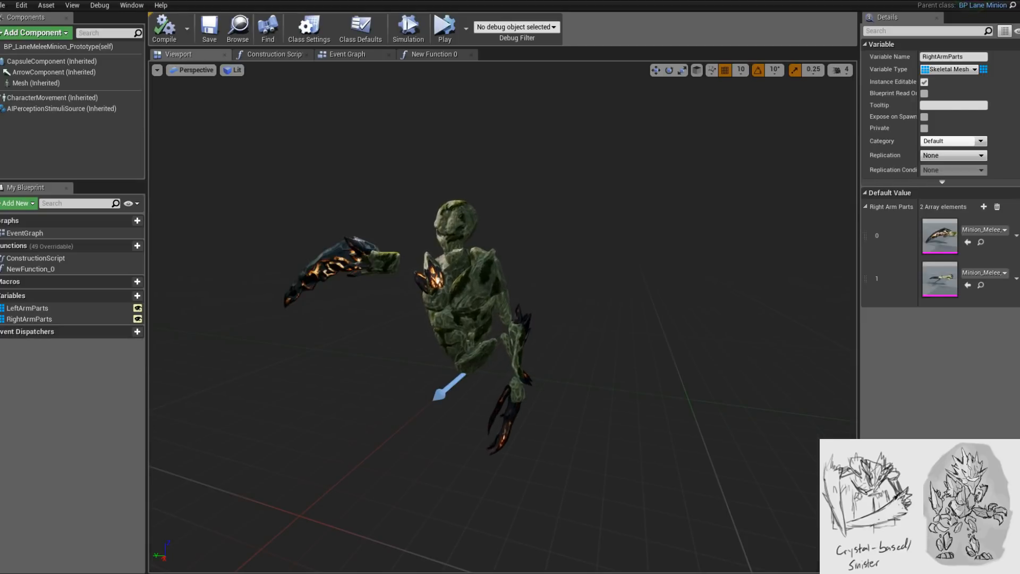
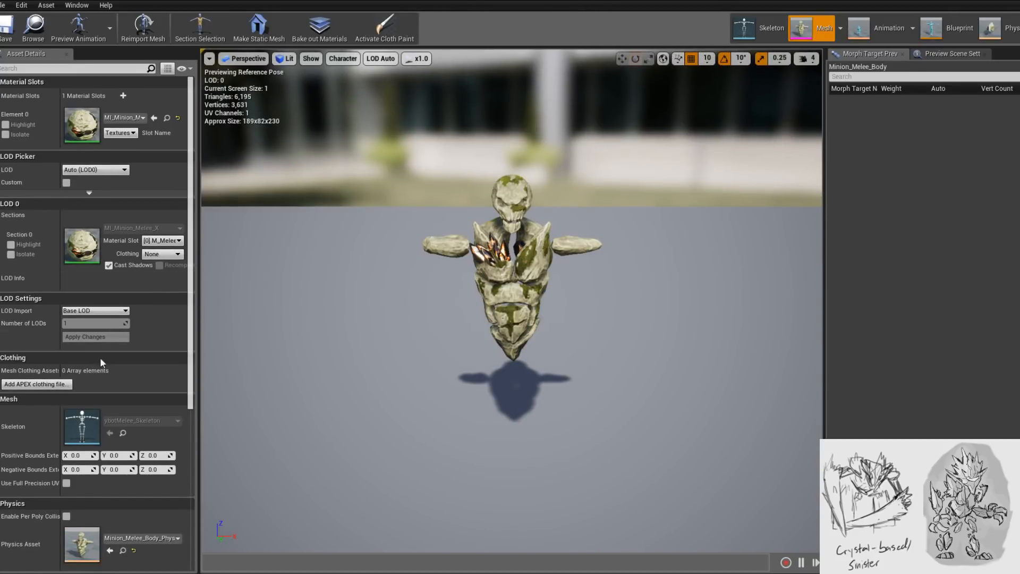
- Assign MM2_AnimBlueprint as the Post Process Anim Blueprint of the Minion_Melee_Body mesh
scroll(98, 510, down, 5)
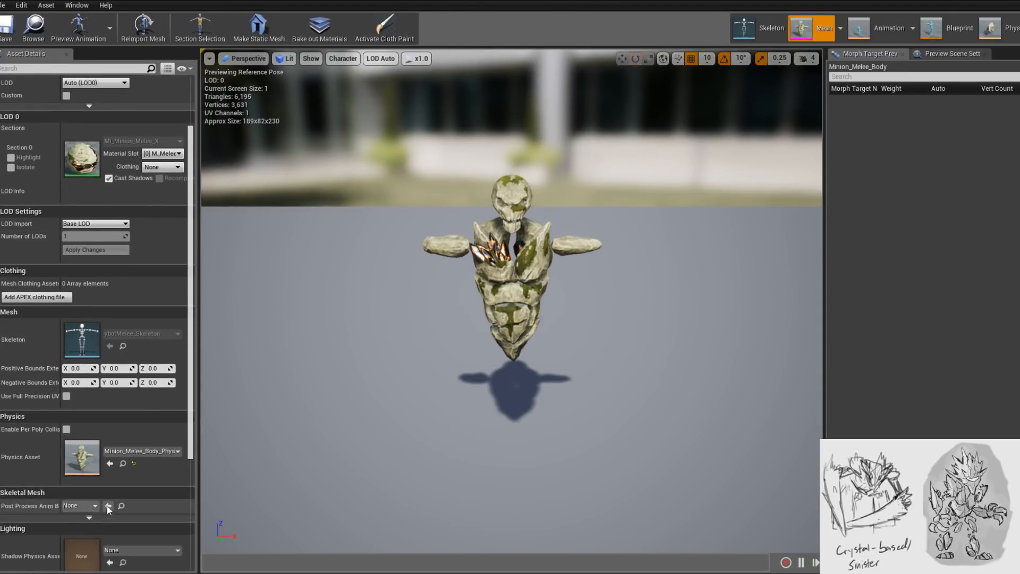
click(80, 436)
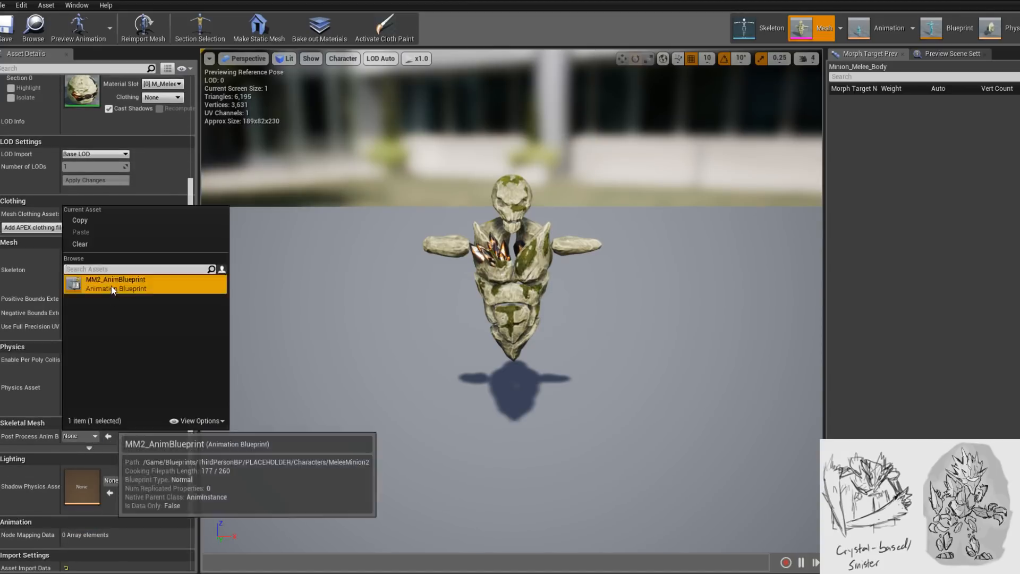
click(111, 284)
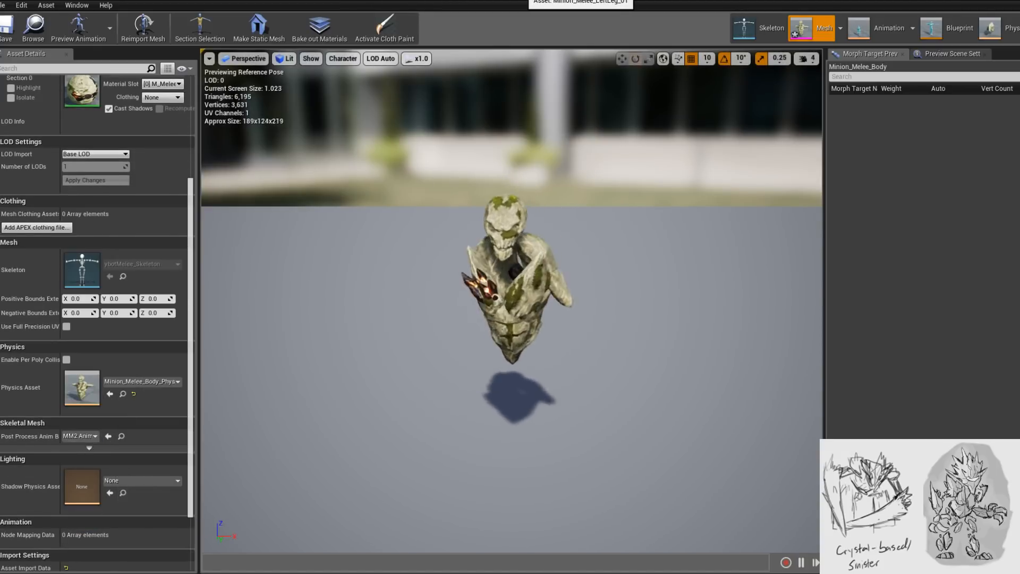
- Assign MM2_AnimBlueprint as the Post Process Anim Blueprint of the Minion_Melee_LeftLeg_01 and Minion_Melee_LeftLeg_02 meshes
scroll(108, 505, down, 6)
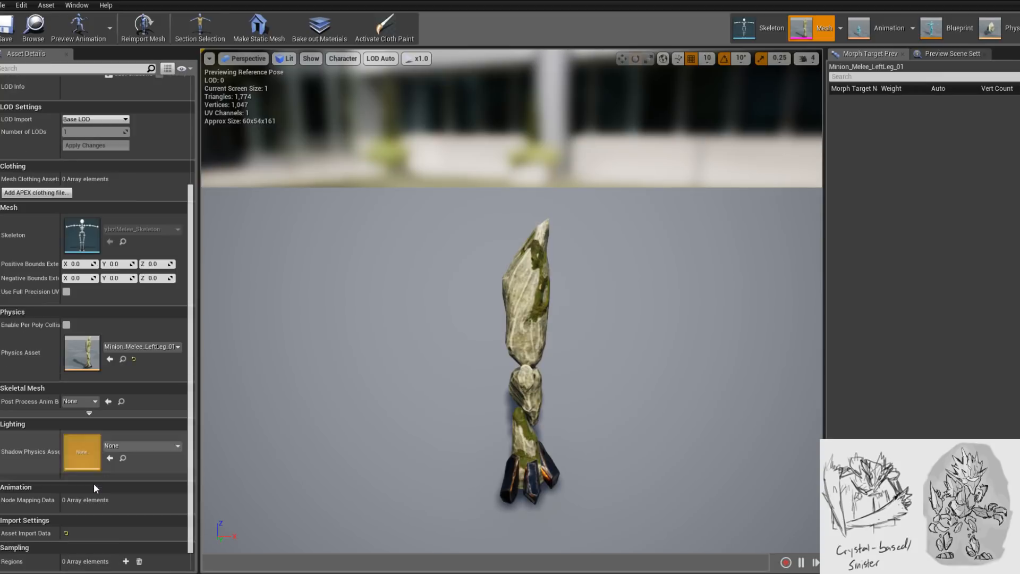
click(96, 402)
click(115, 249)
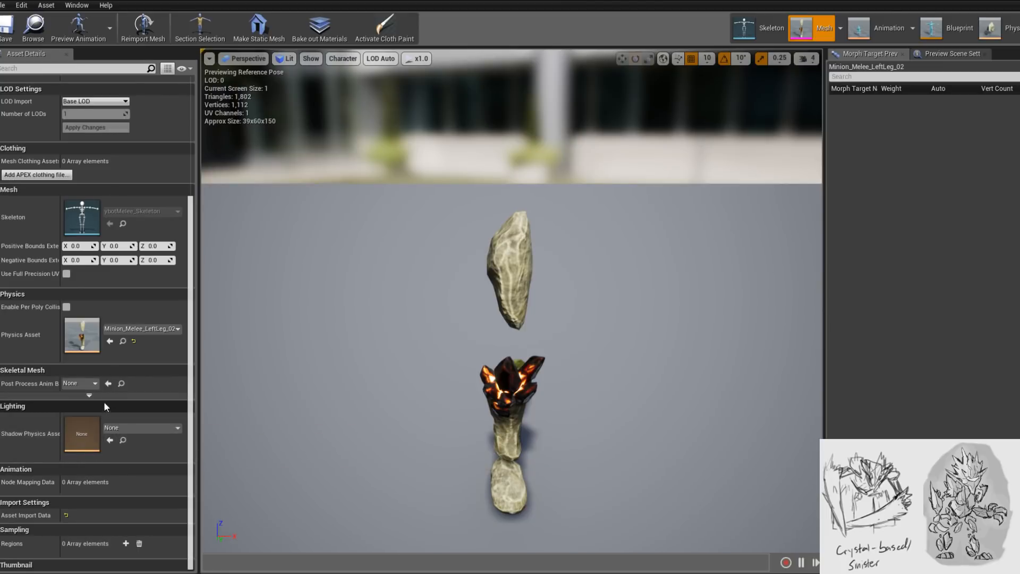
click(94, 383)
click(126, 234)
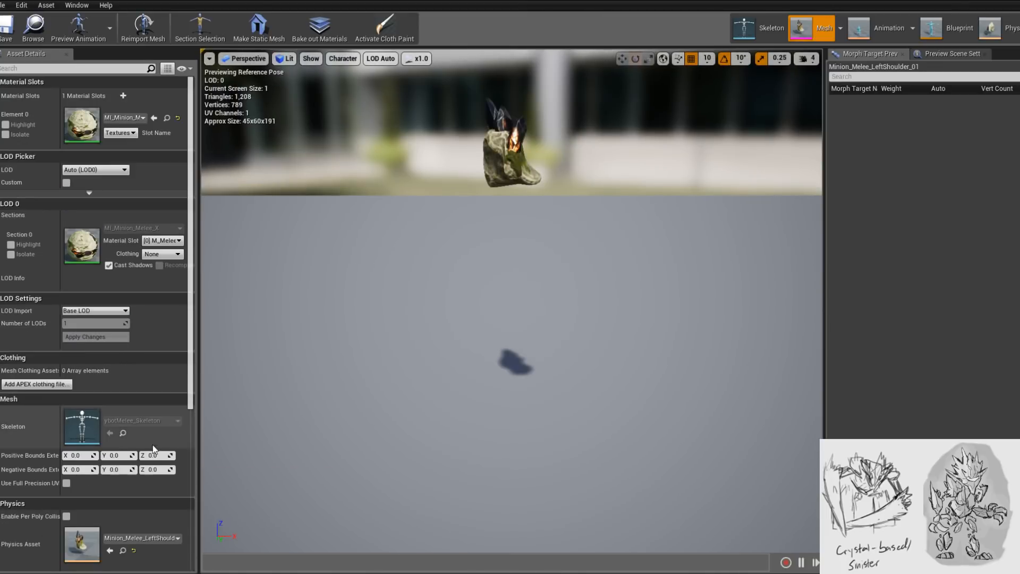
- Set the Post Process Anim Blueprint of Minion_Melee_LeftShoulder_01 and Minion_Melee_LeftShoulder_02 to MM2_AnimBlueprint
scroll(142, 442, down, 6)
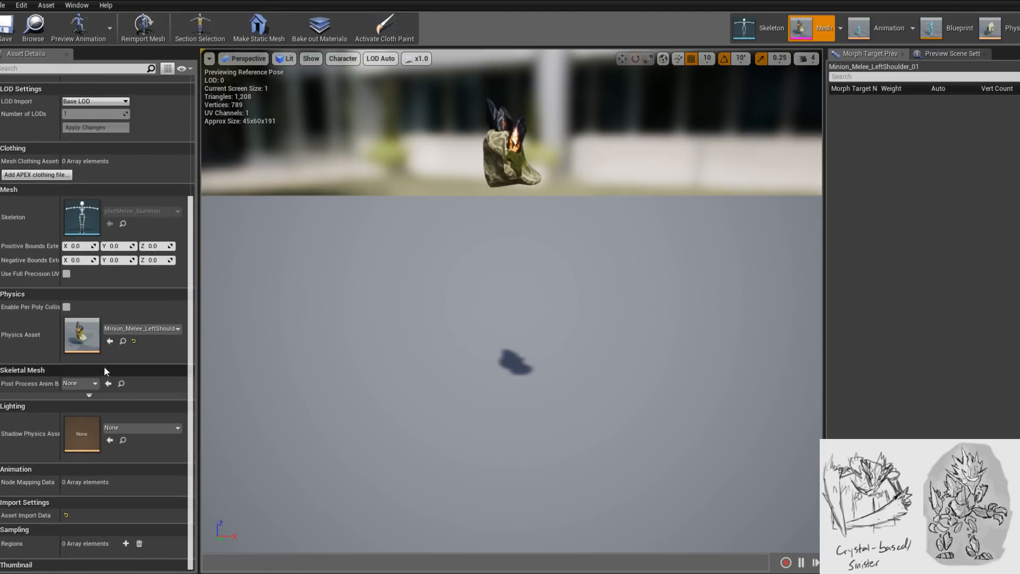
click(89, 385)
click(134, 232)
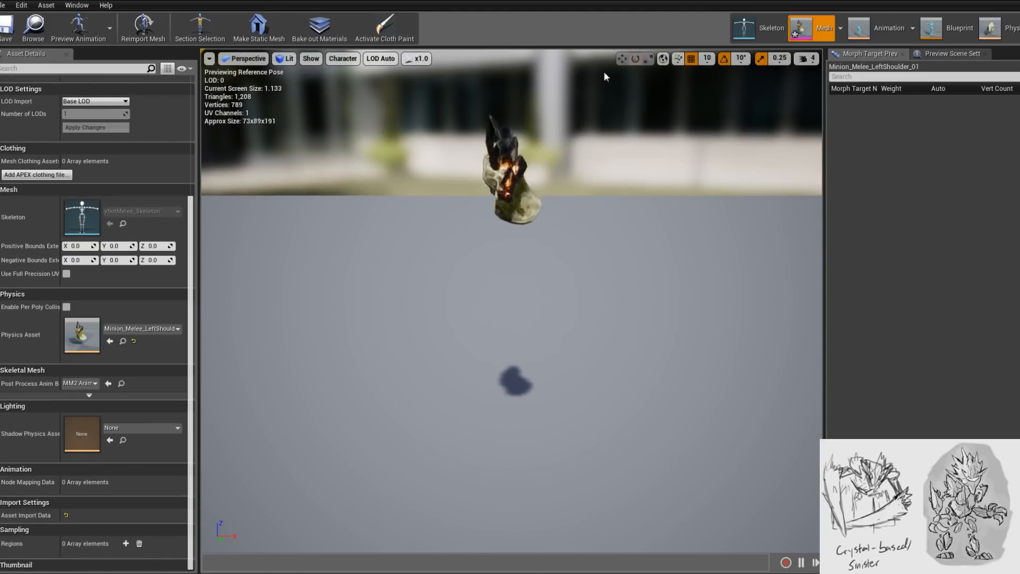
scroll(122, 429, down, 5)
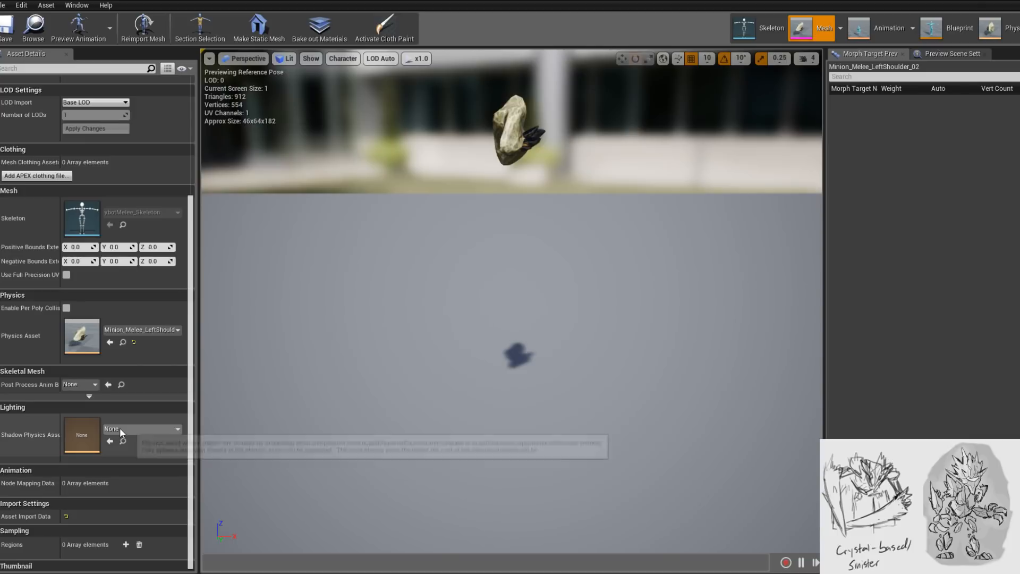
click(93, 384)
click(116, 233)
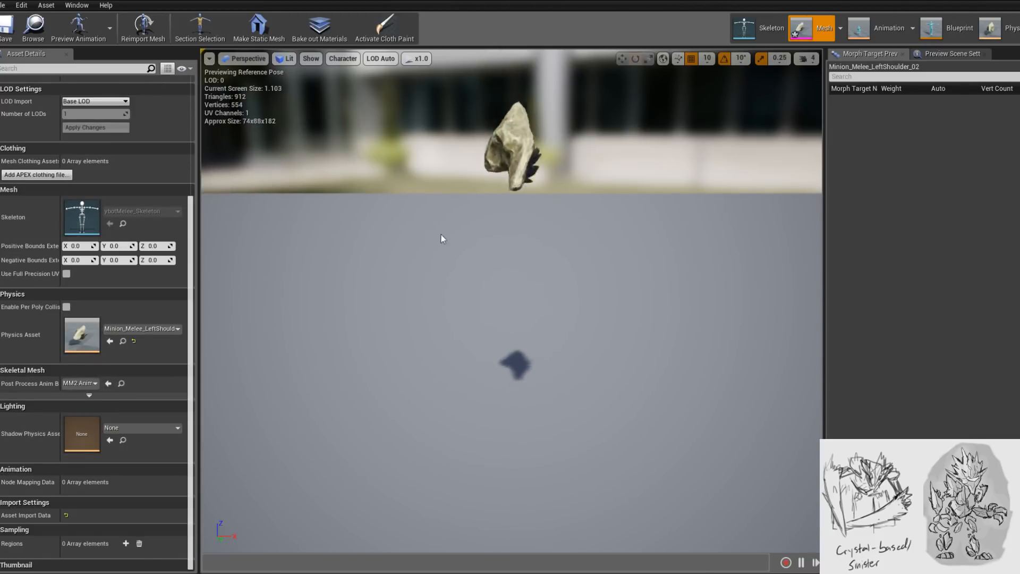
- Assign MM2_AnimBlueprint as the Post Process Anim Blueprint of the Minion_Melee_RightArm_01 and Minion_Melee_RightArm_02 meshes
click(710, 1)
scroll(116, 499, down, 5)
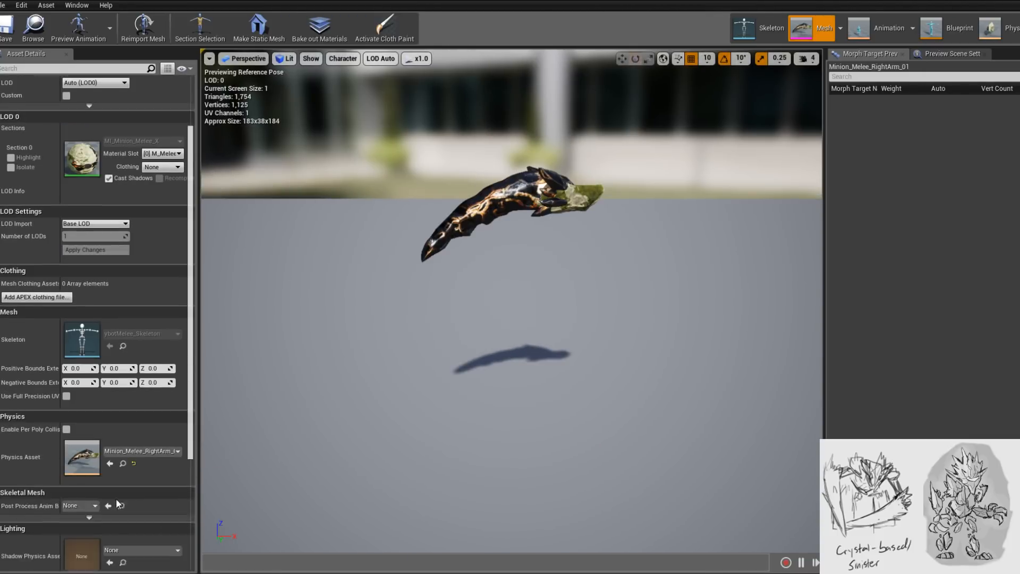
click(92, 384)
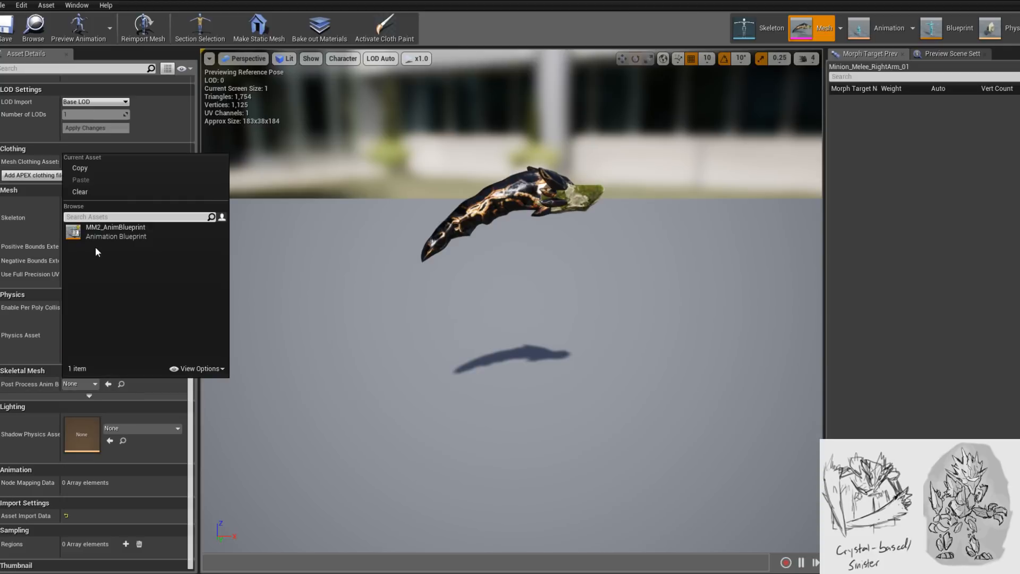
click(116, 233)
click(736, 1)
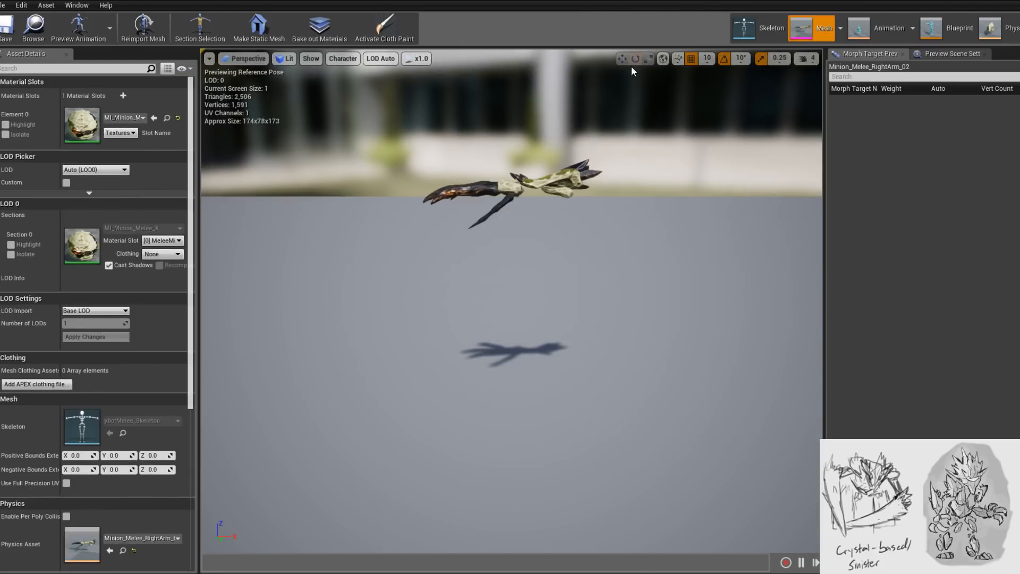
scroll(85, 440, down, 5)
click(91, 385)
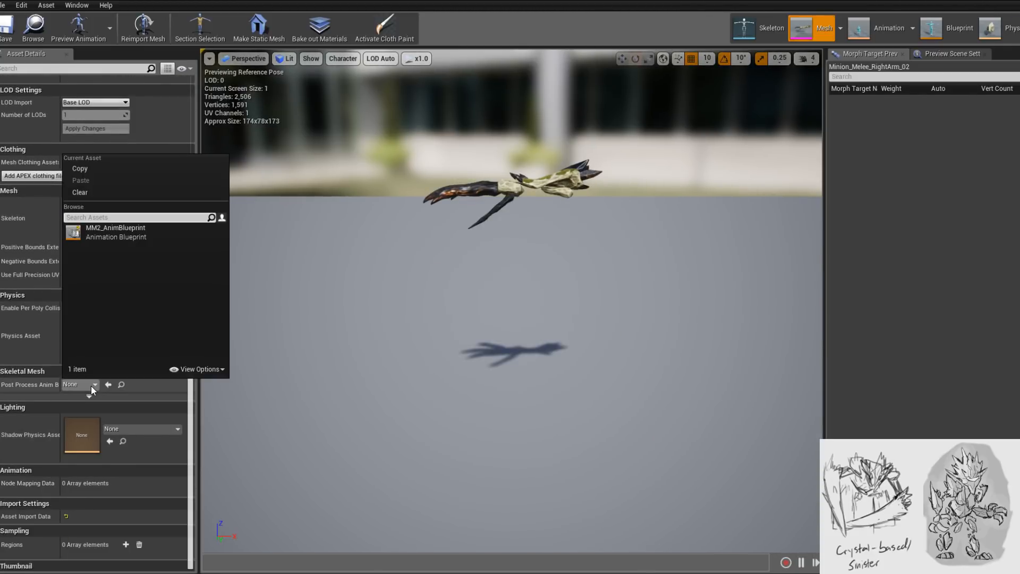
click(148, 228)
- Set the Post Process Anim Blueprint of Minion_Melee_RightLeg_01 and Minion_Melee_RightLeg_02 to MM2_AnimBlueprint
click(850, 1)
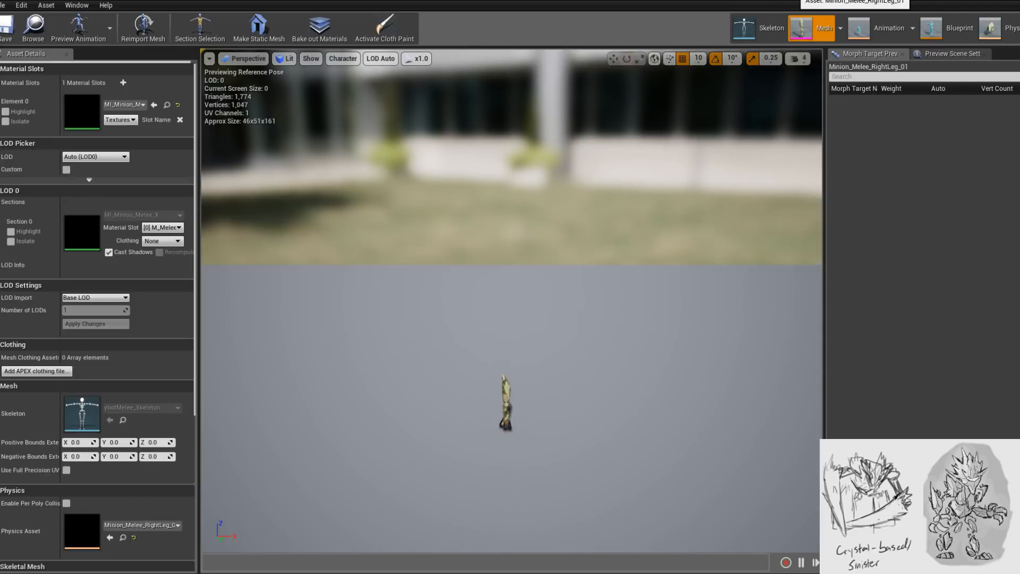
scroll(74, 474, down, 5)
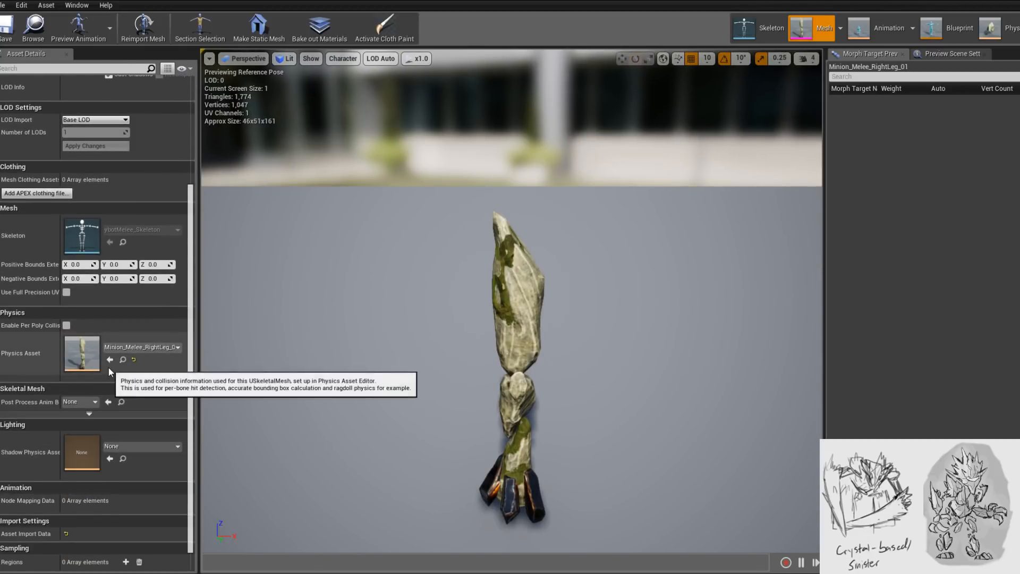
click(108, 364)
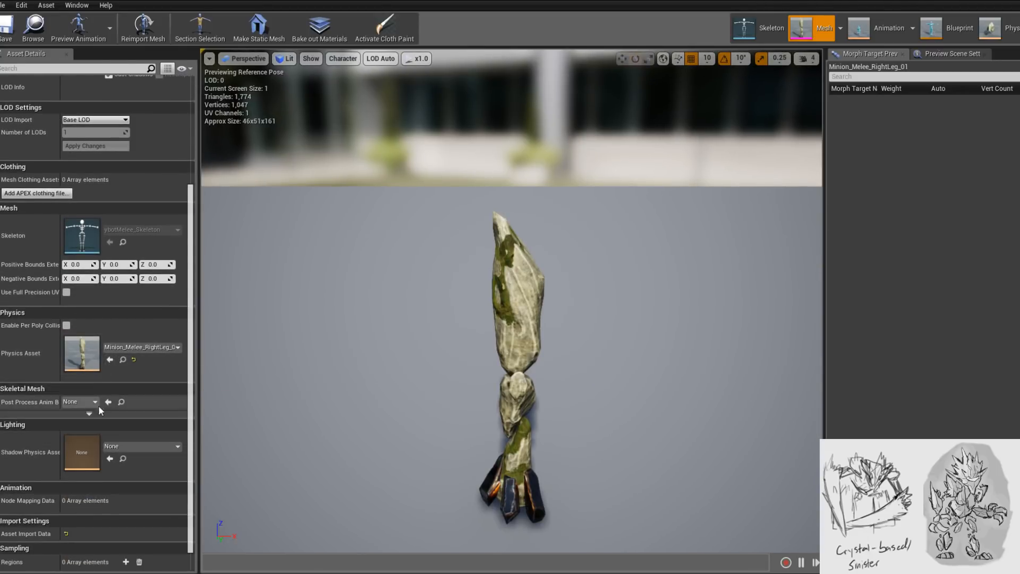
click(95, 402)
click(116, 250)
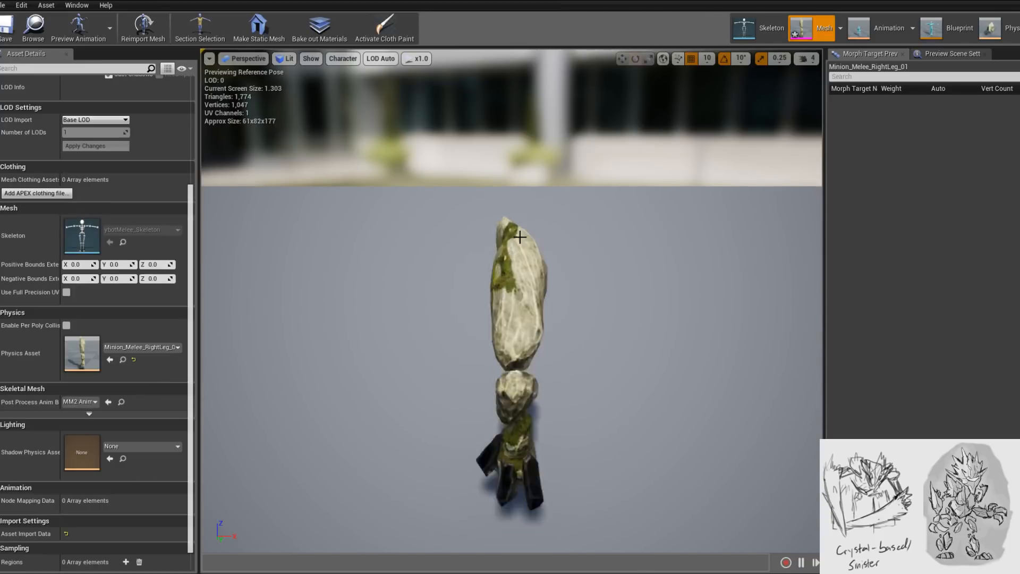
scroll(108, 413, down, 5)
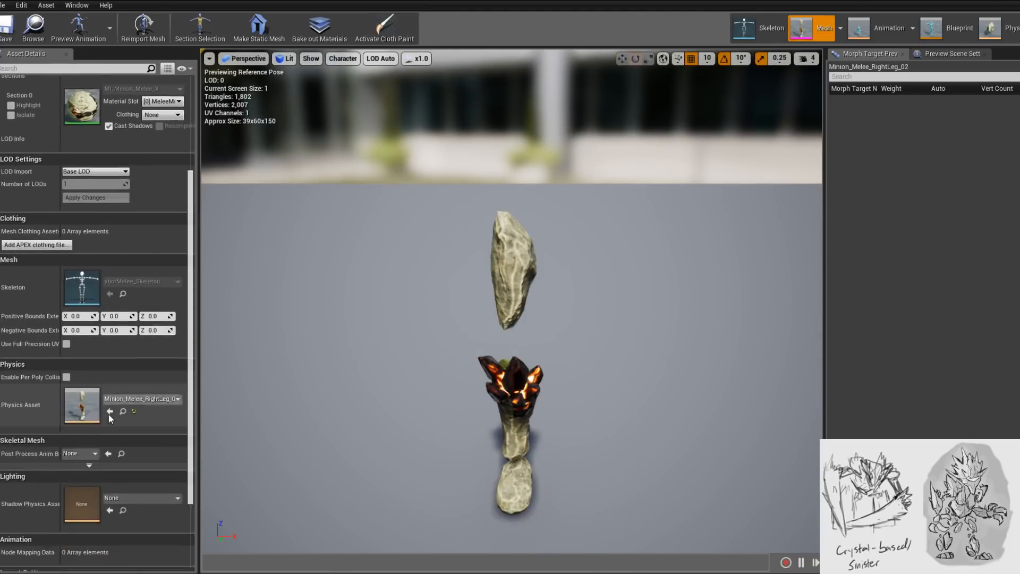
click(87, 378)
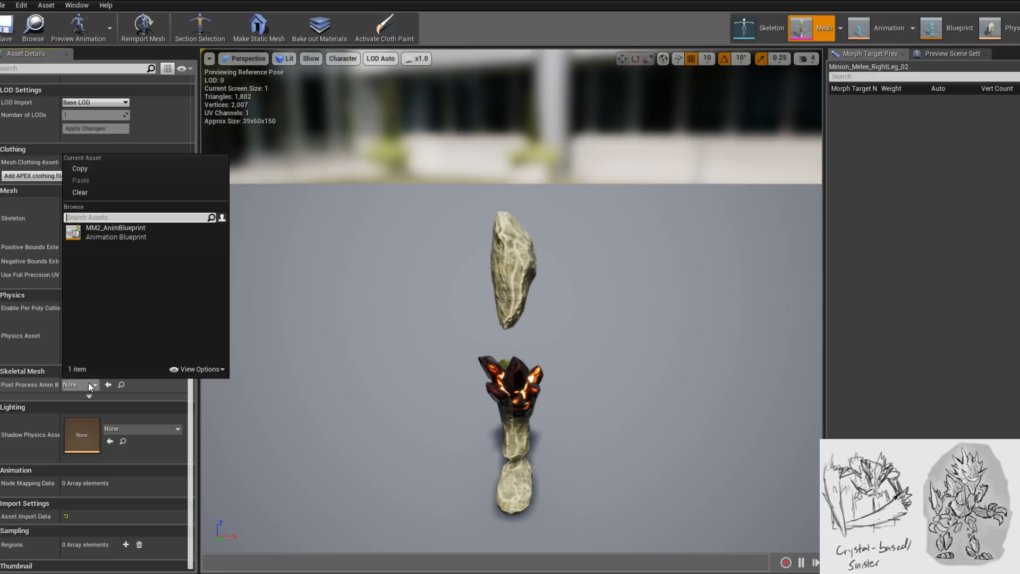
click(133, 234)
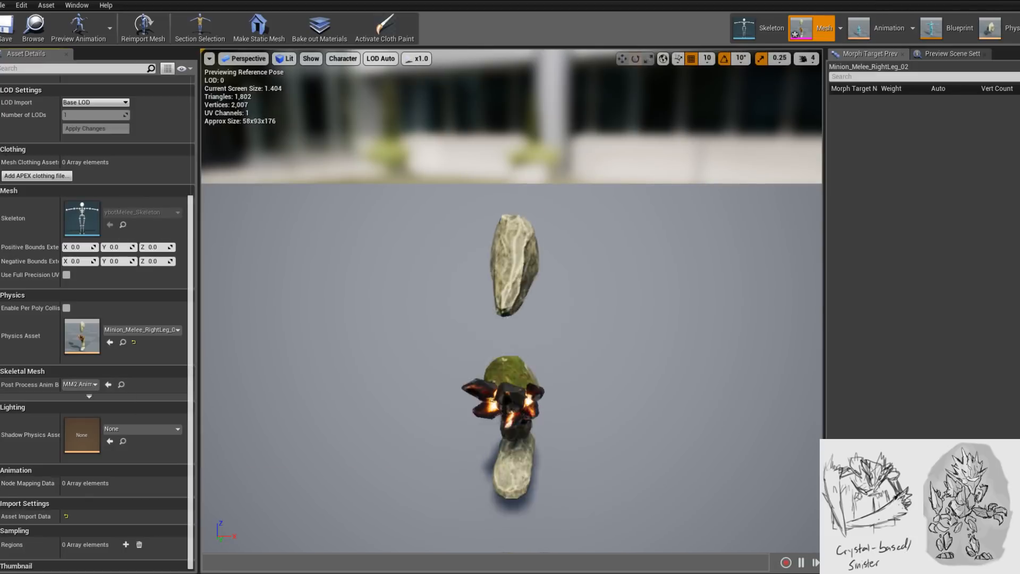
- Assign MM2_AnimBlueprint as the Post Process Anim Blueprint of the Minion_Melee_RightShoulder_01 and Minion_Melee_RightShoulder_02 meshes
scroll(79, 397, down, 3)
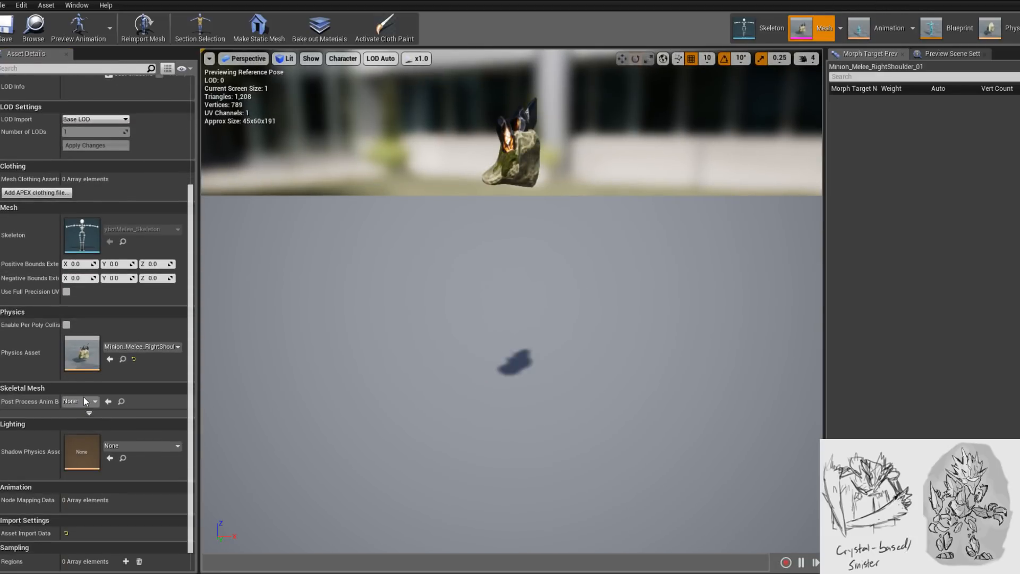
click(88, 380)
click(124, 235)
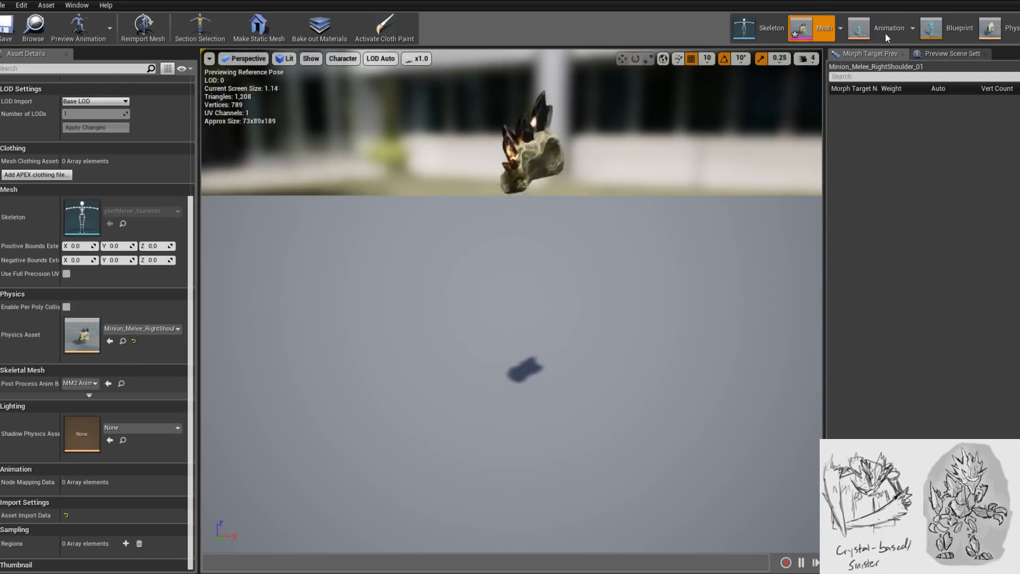
scroll(109, 441, down, 5)
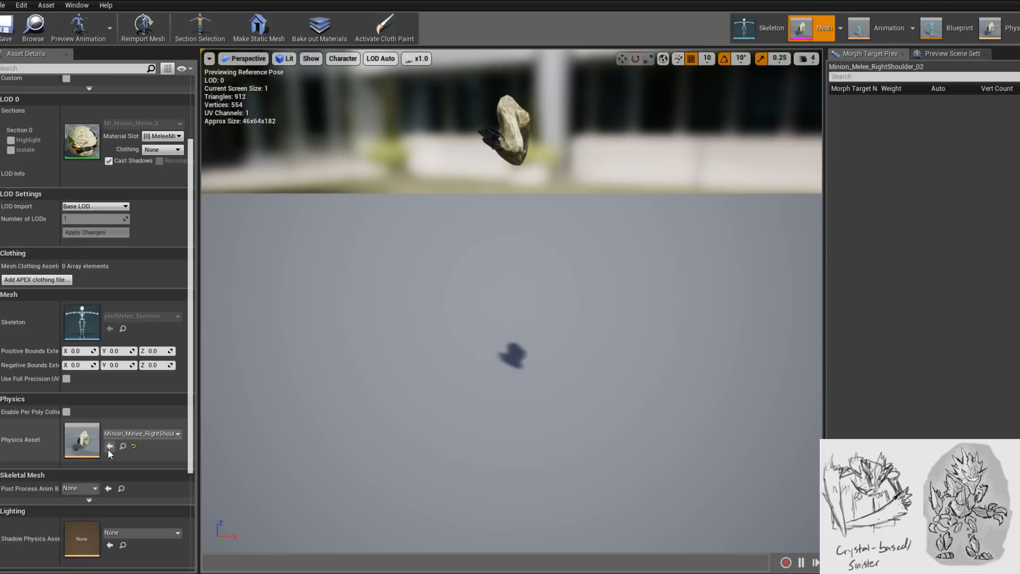
click(93, 419)
click(120, 266)
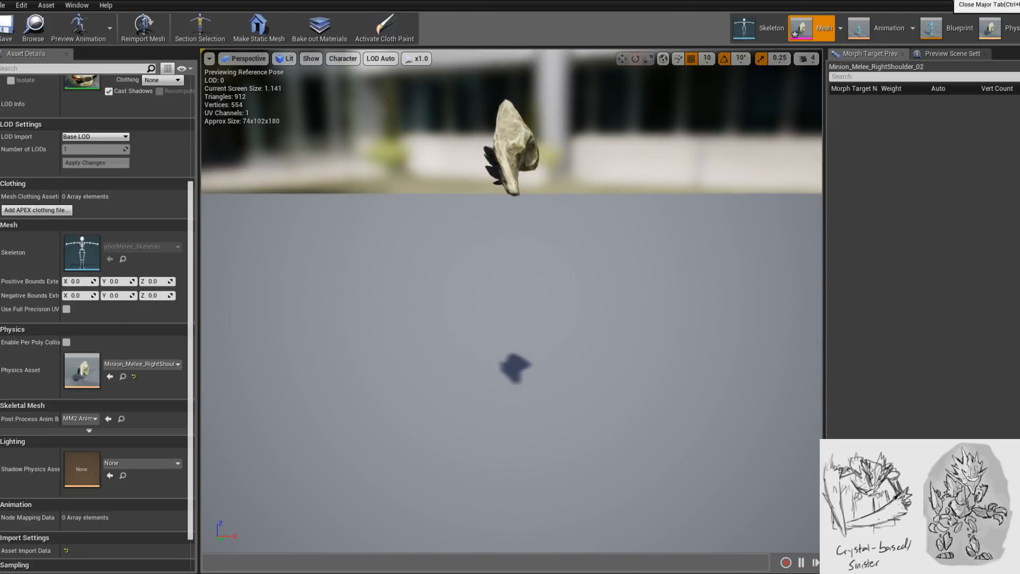
- Close the open minion mesh and animation asset editors, and return to the BP_LaneMeleeMinion_Prototype blueprint
click(939, 1)
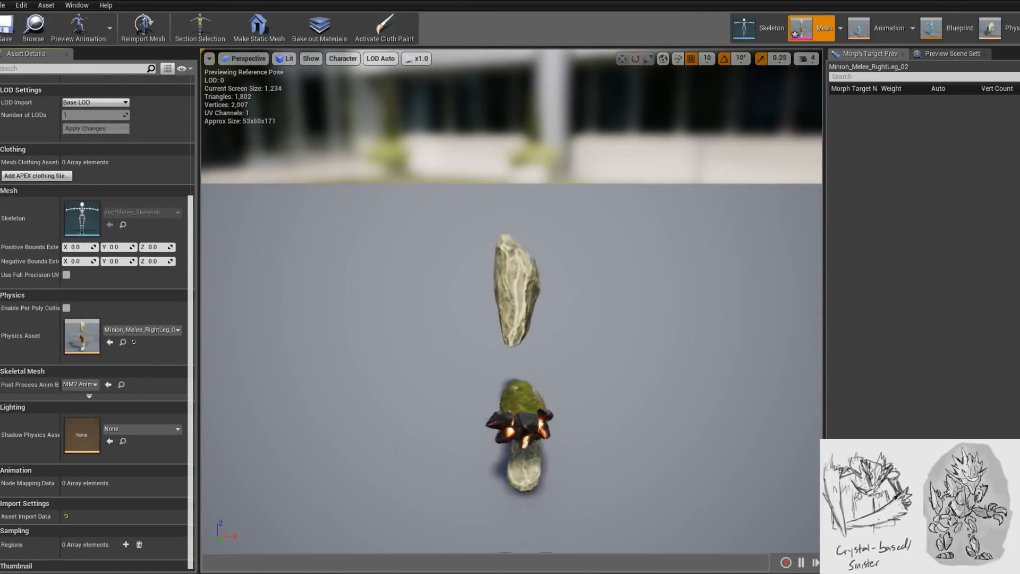
click(951, 1)
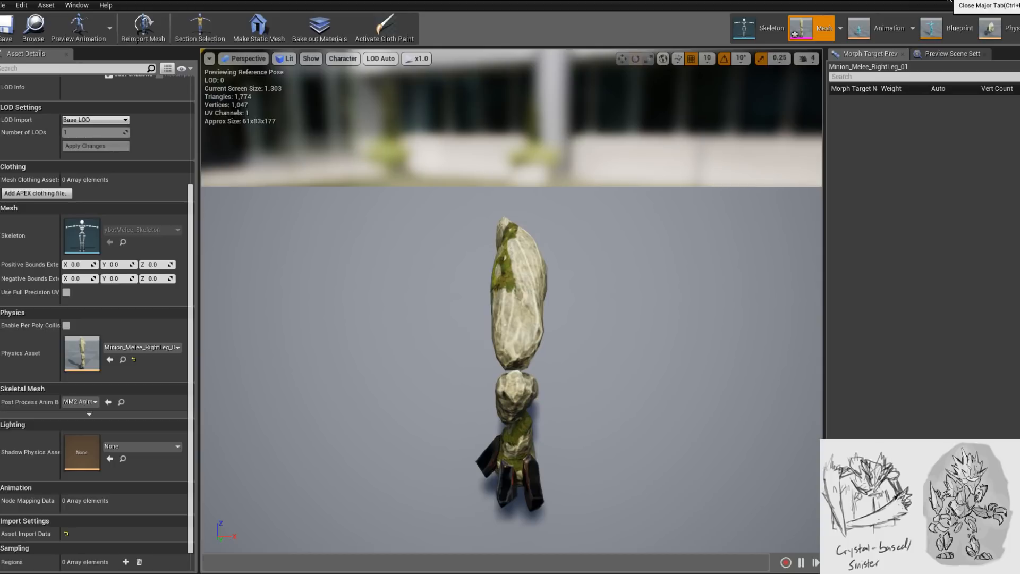
click(949, 0)
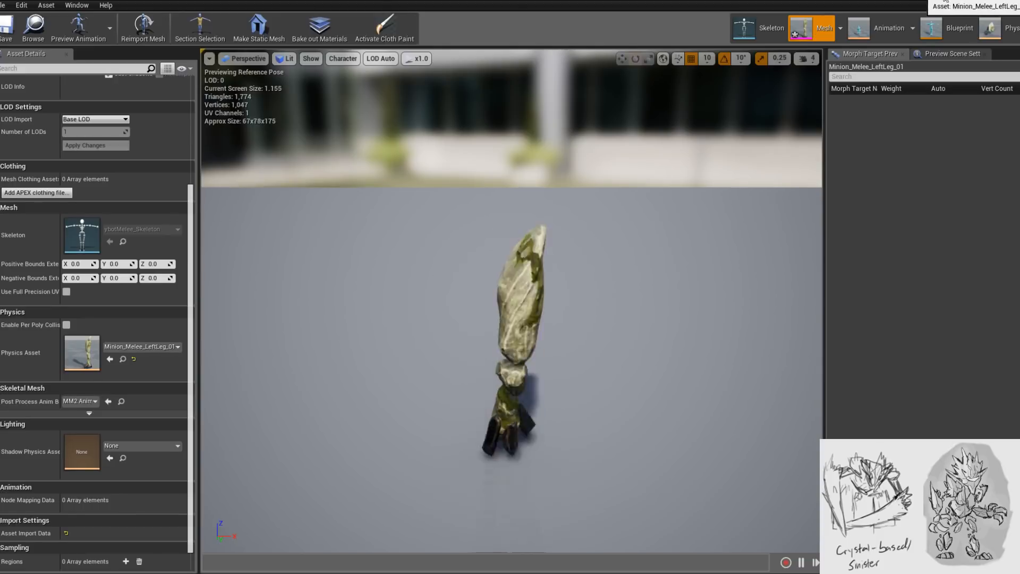
click(949, 1)
click(939, 3)
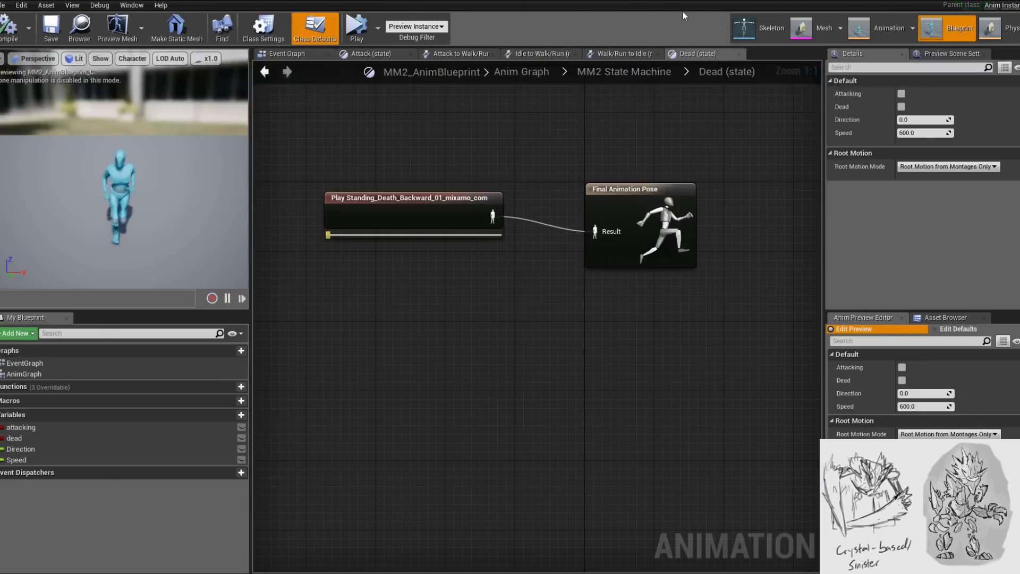
click(682, 6)
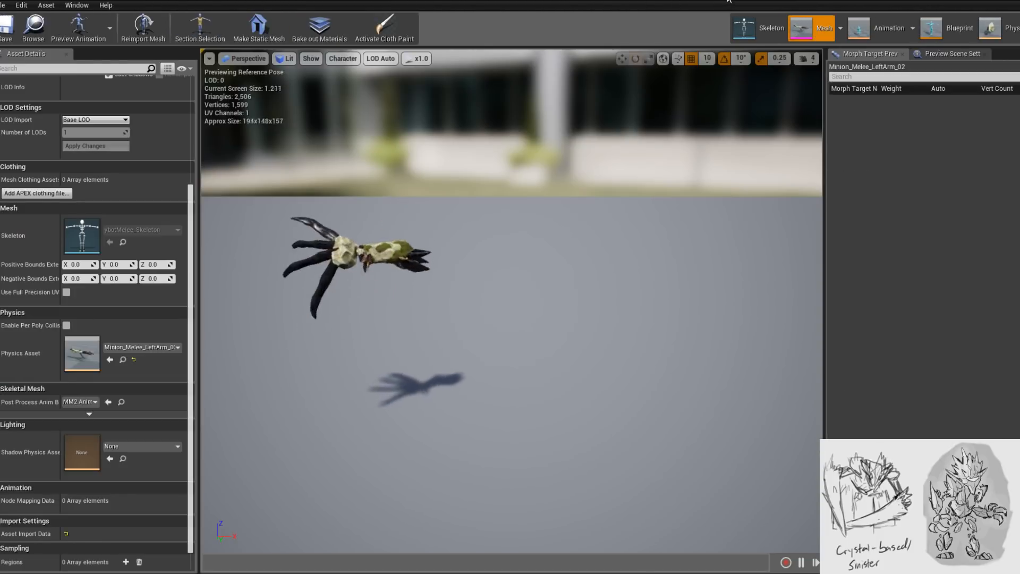
click(685, 3)
click(700, 2)
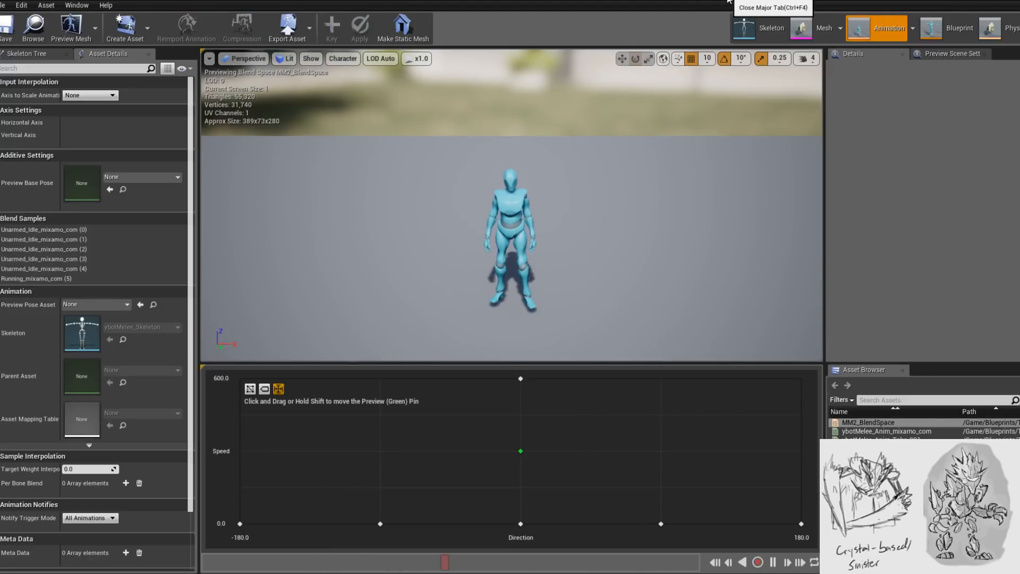
click(729, 1)
click(731, 1)
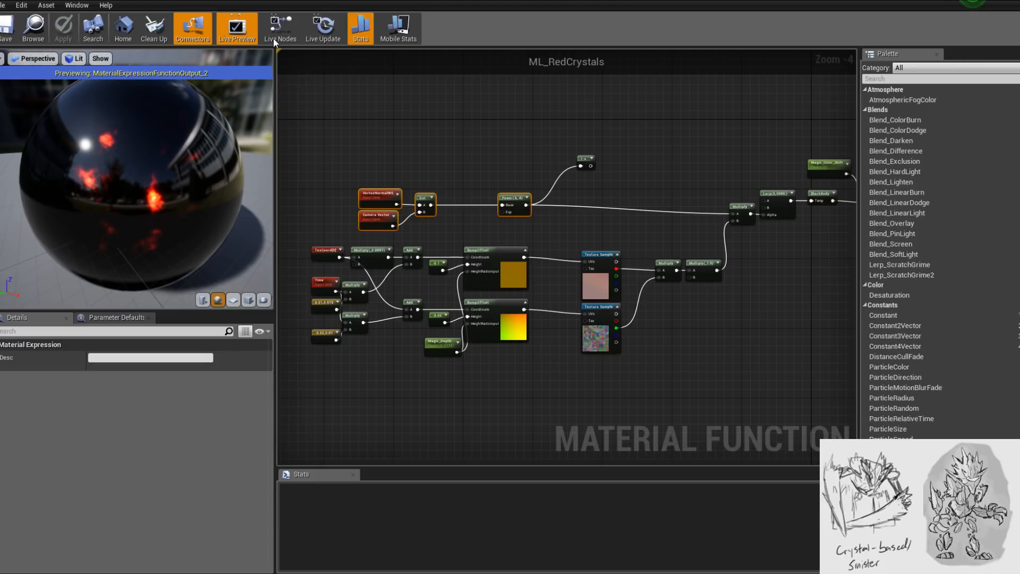
click(154, 1)
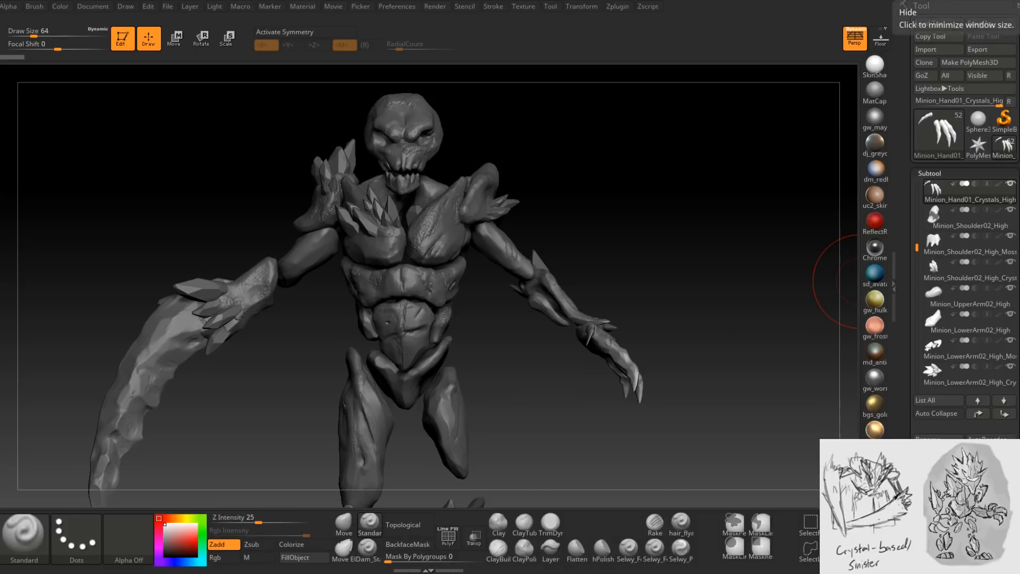
- Examine the full minion sculpt in ZBrush and its skinned parts in 3ds Max, and switch back to the blueprint viewport in Unreal Engine
right_drag(638, 274, 686, 271)
mouse_move(672, 318)
right_down()
mouse_move(690, 320)
mouse_move(686, 245)
right_up()
mouse_move(686, 245)
ctrl+right_down()
mouse_move(706, 343)
mouse_move(672, 317)
mouse_move(645, 333)
mouse_move(679, 374)
ctrl+right_up()
ctrl+right_drag(679, 374, 658, 362)
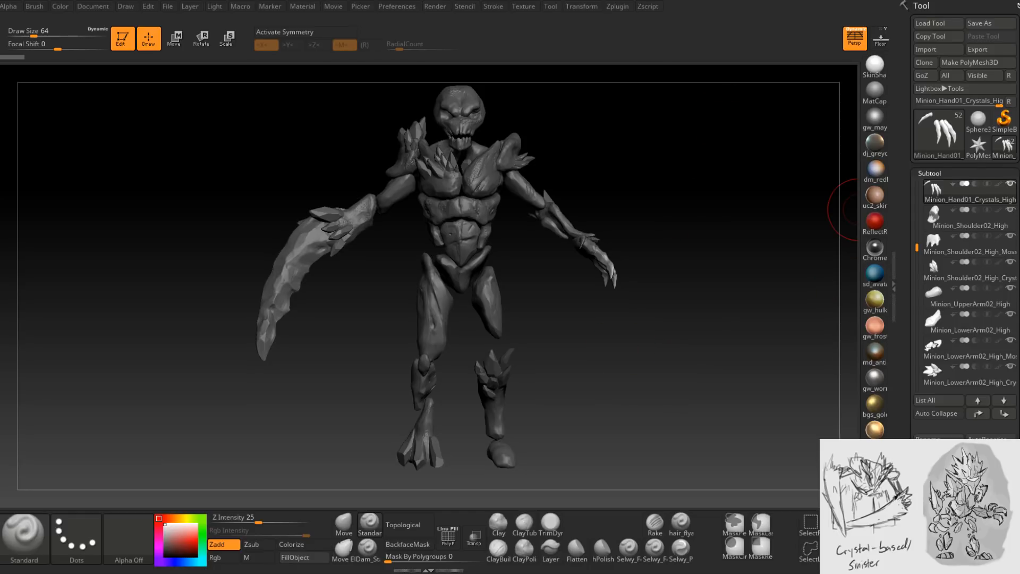
drag(1019, 133, 638, 0)
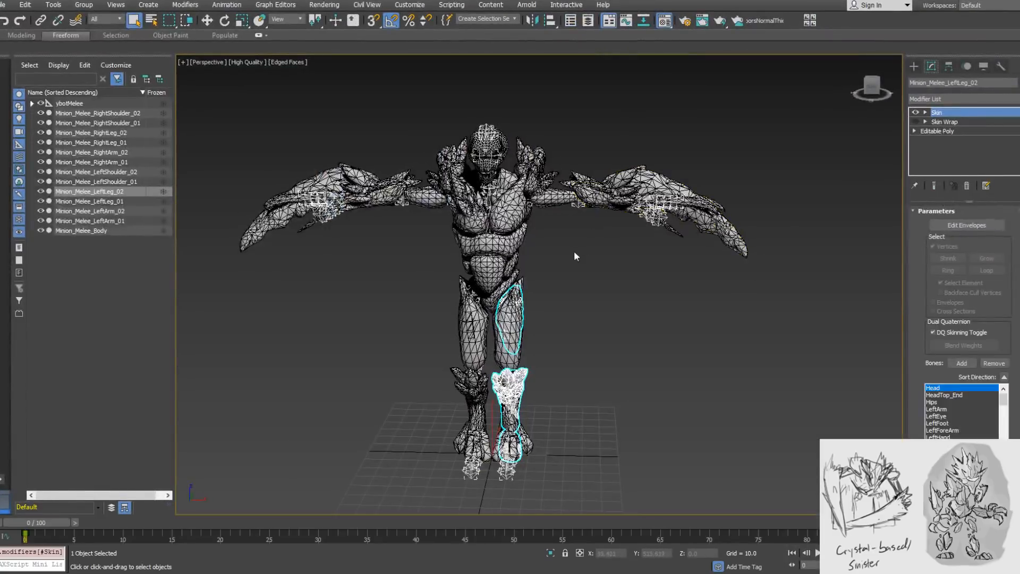
alt+middle_drag(558, 270, 585, 269)
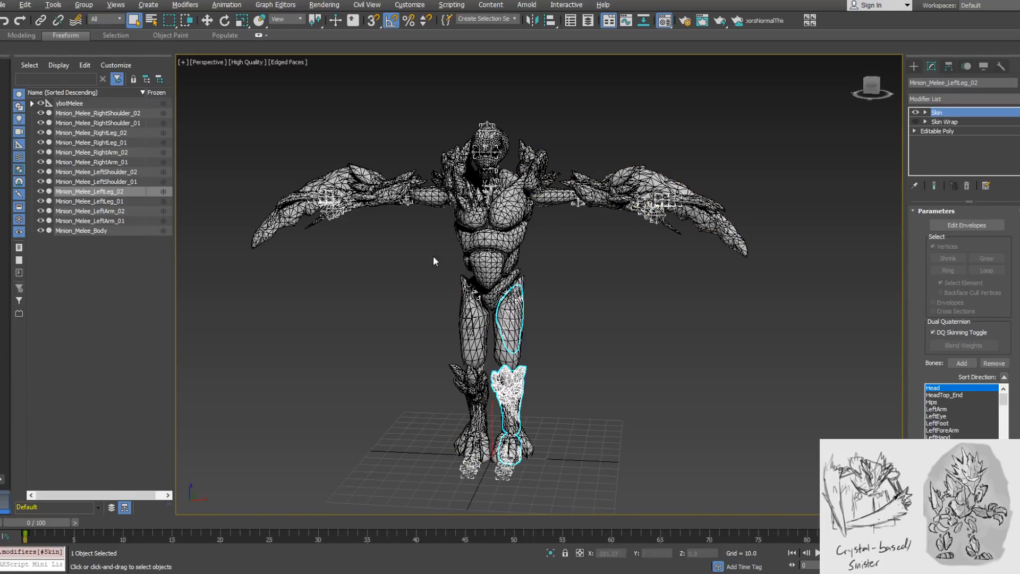
key(alt+Tab)
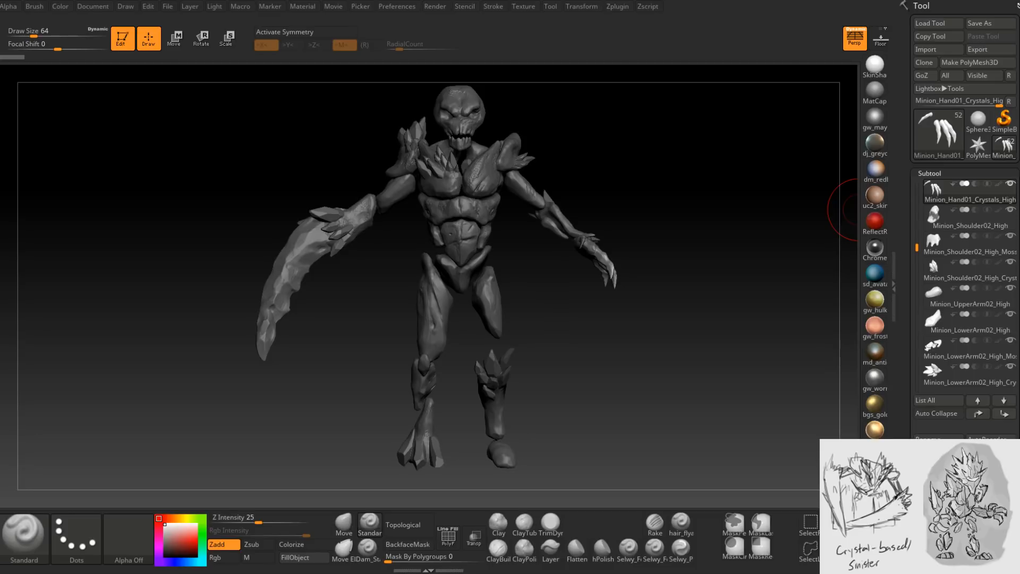
key(alt+Tab)
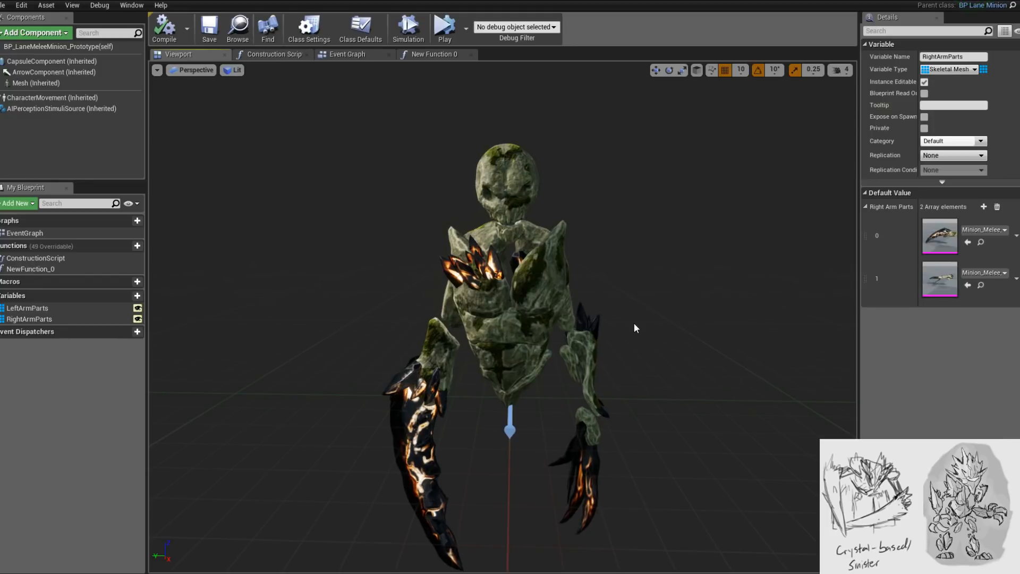
- Duplicate the RightArmParts variable, name the copy LeftLegParts, and compile the blueprint
mouse_move(624, 270)
mouse_down()
mouse_move(585, 285)
mouse_move(623, 270)
mouse_up()
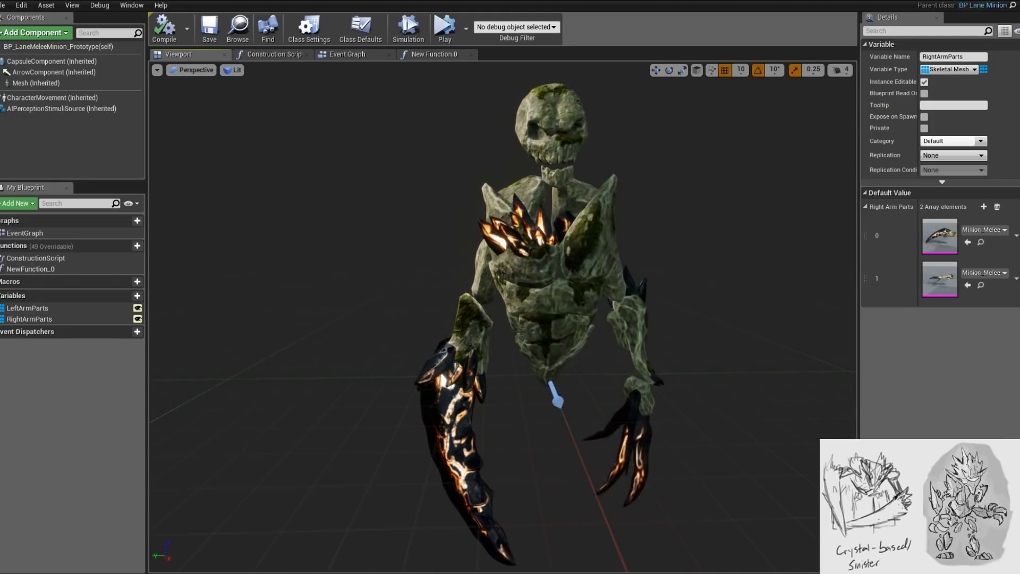
click(95, 319)
right_click(97, 319)
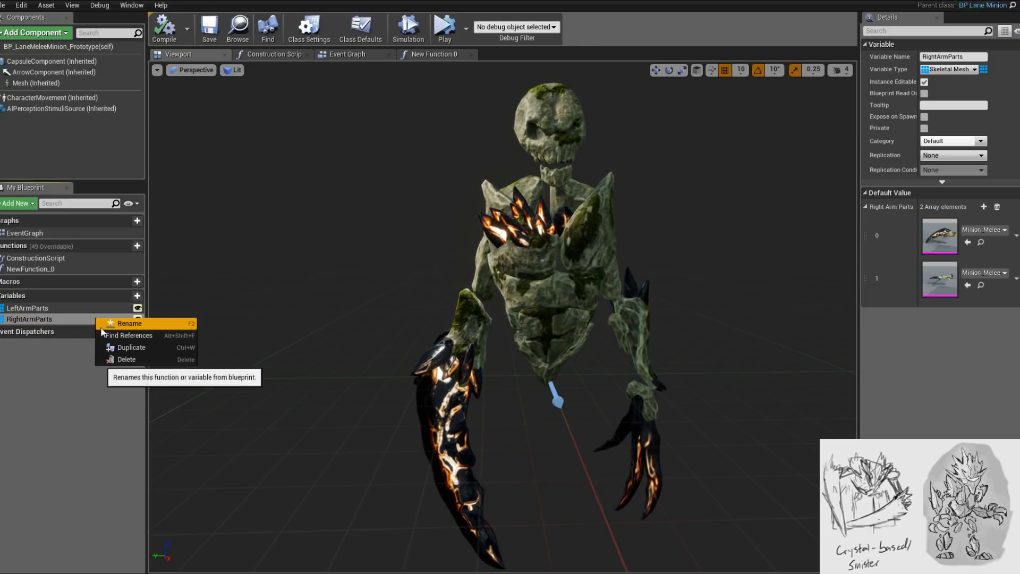
click(133, 347)
key(Return)
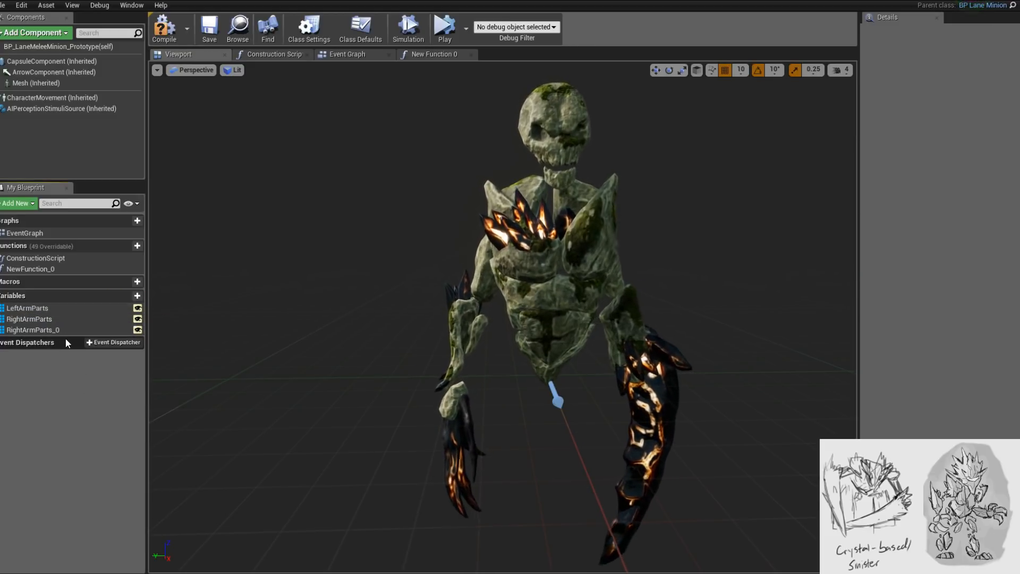
click(62, 331)
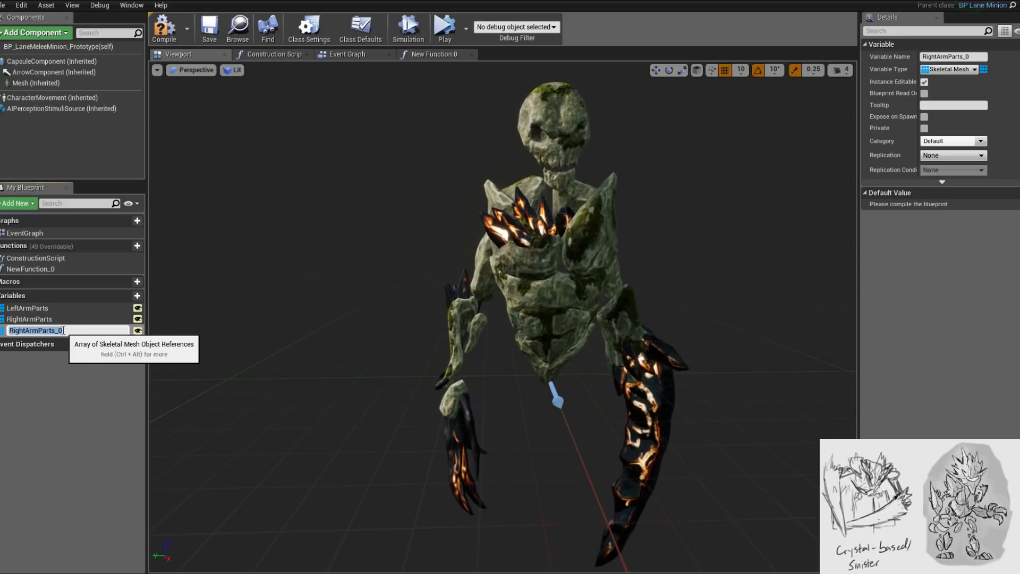
text(LeftLegParts)
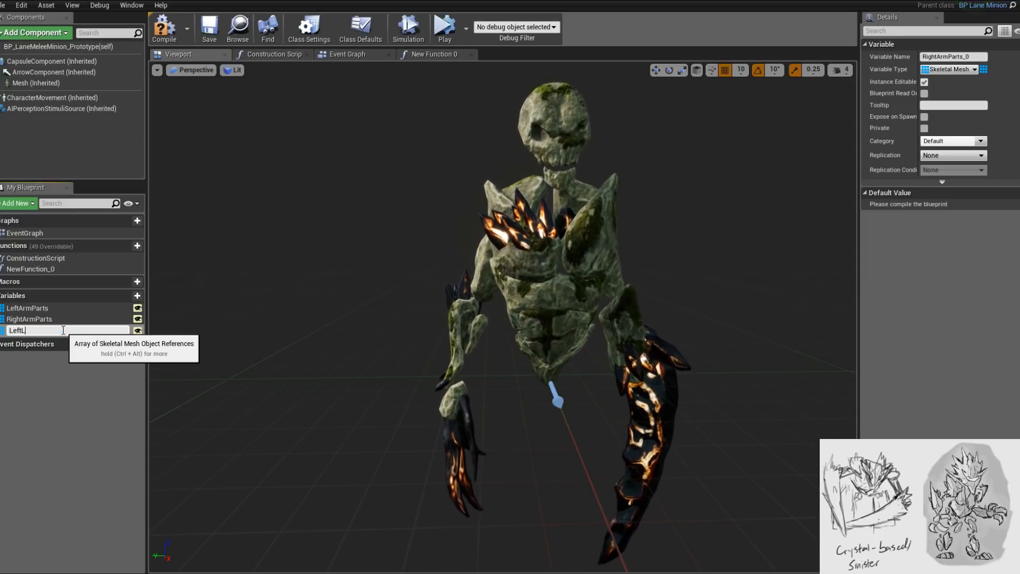
key(Return)
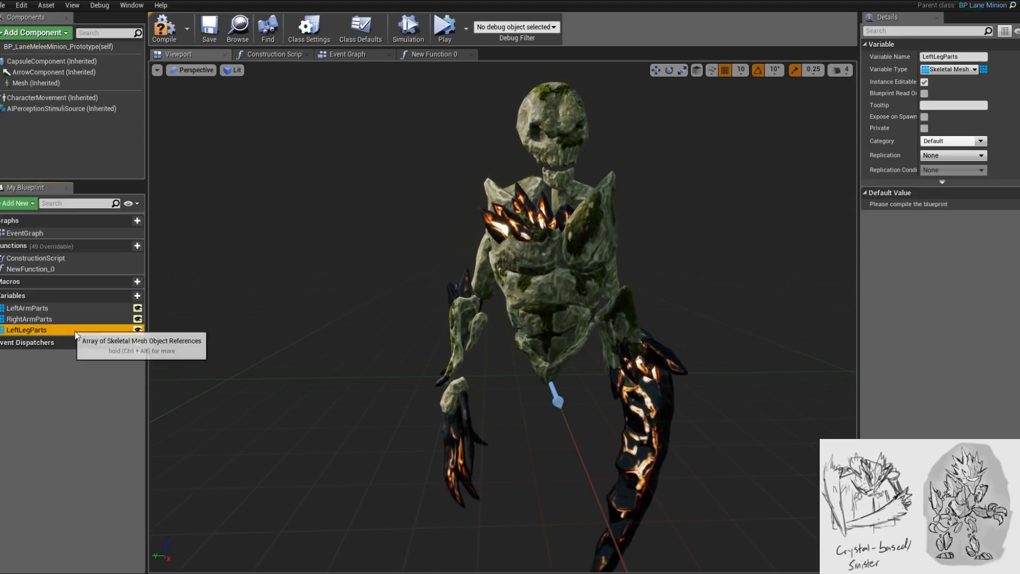
click(167, 38)
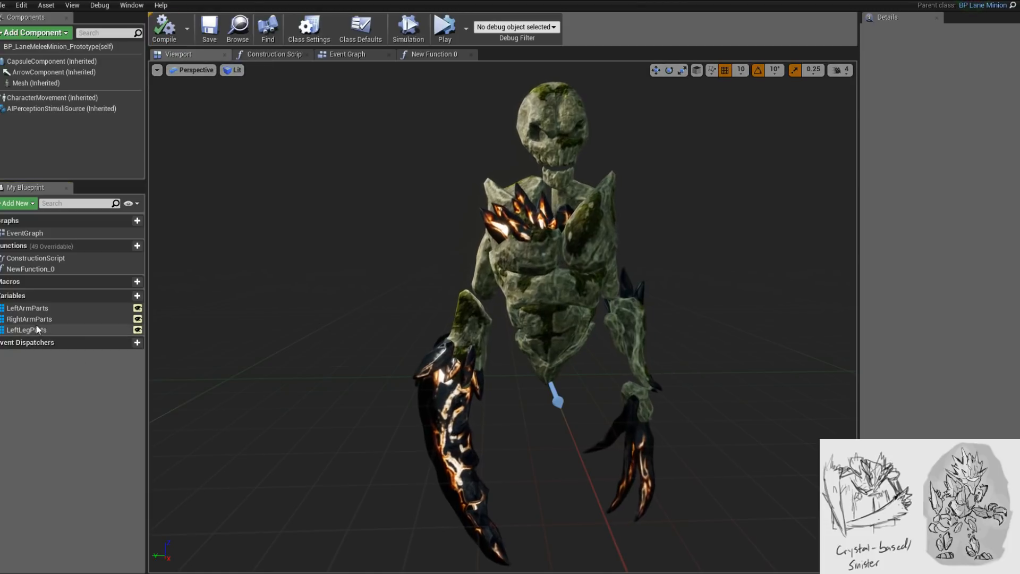
- Duplicate the LeftLegParts variable, name the copy RightLegParts, and compile the blueprint
click(32, 330)
right_click(36, 330)
click(72, 361)
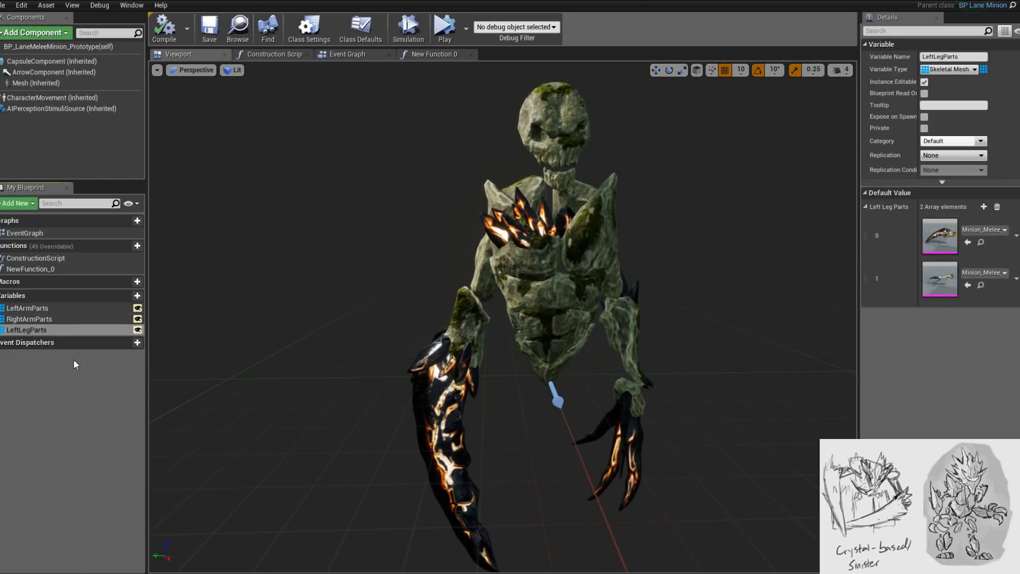
text(RightLegParts)
key(Return)
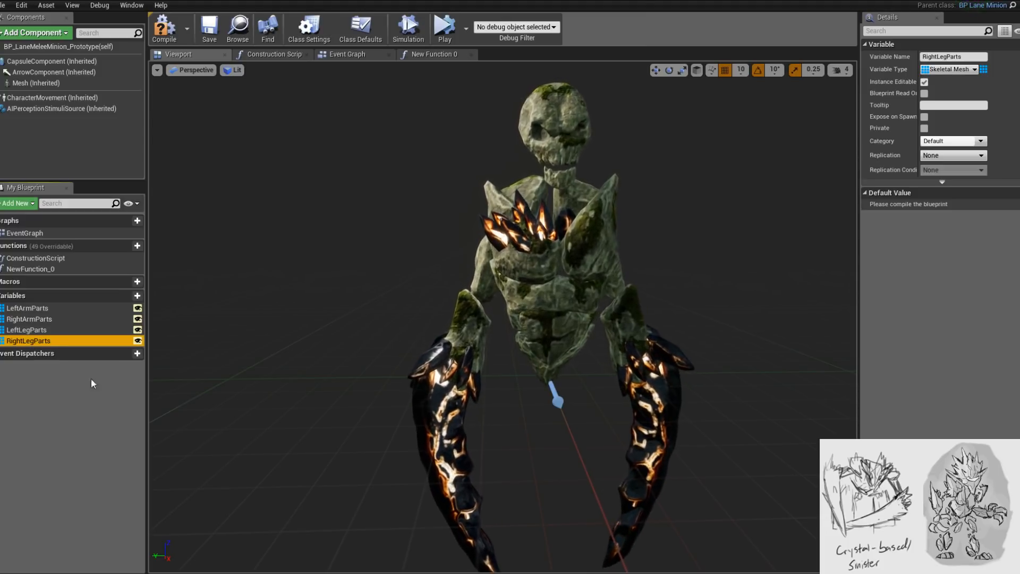
click(54, 360)
click(55, 338)
click(163, 33)
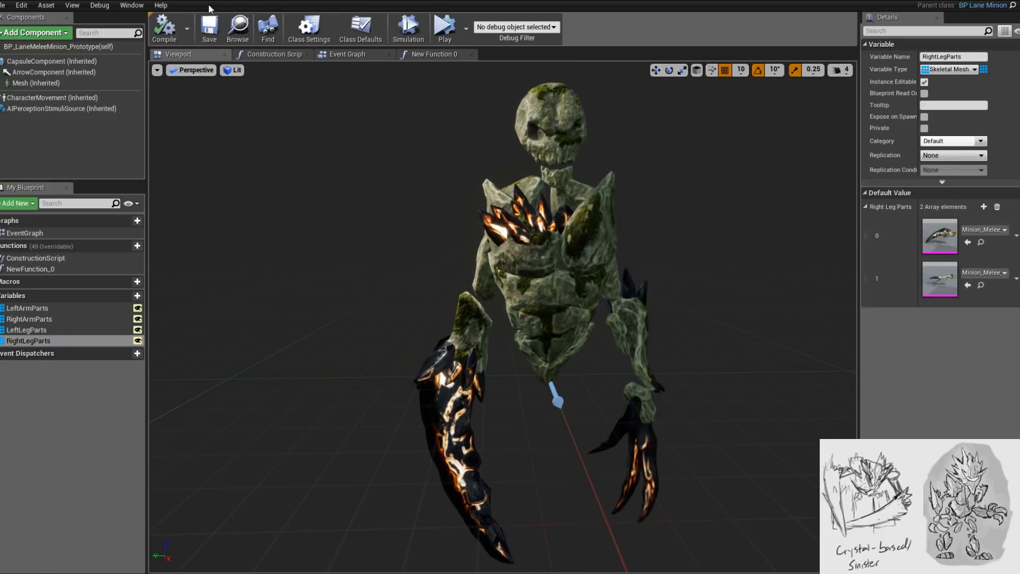
- Replace both default elements of the LeftLegParts array with the two left leg skeletal meshes
click(66, 329)
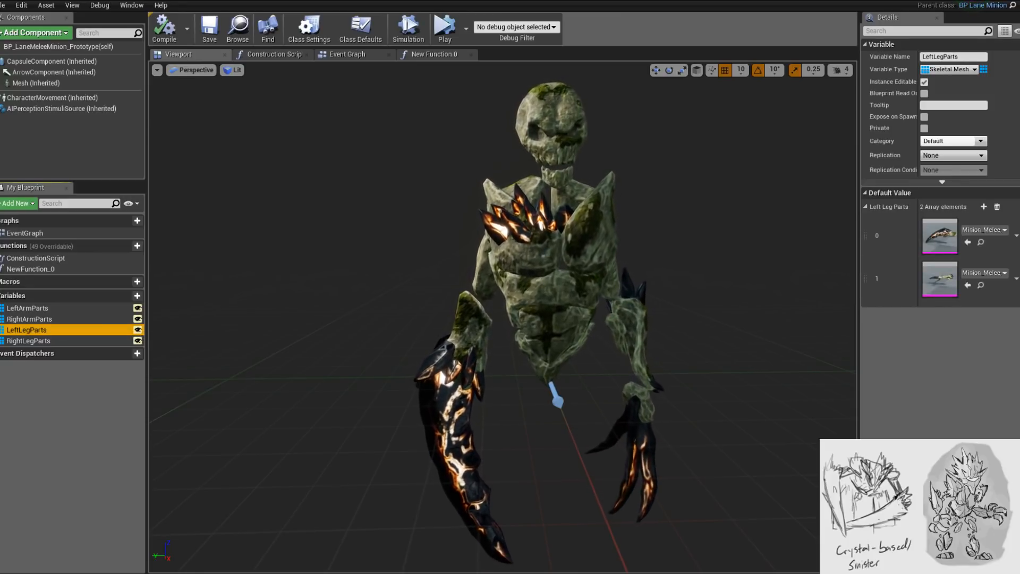
click(510, 370)
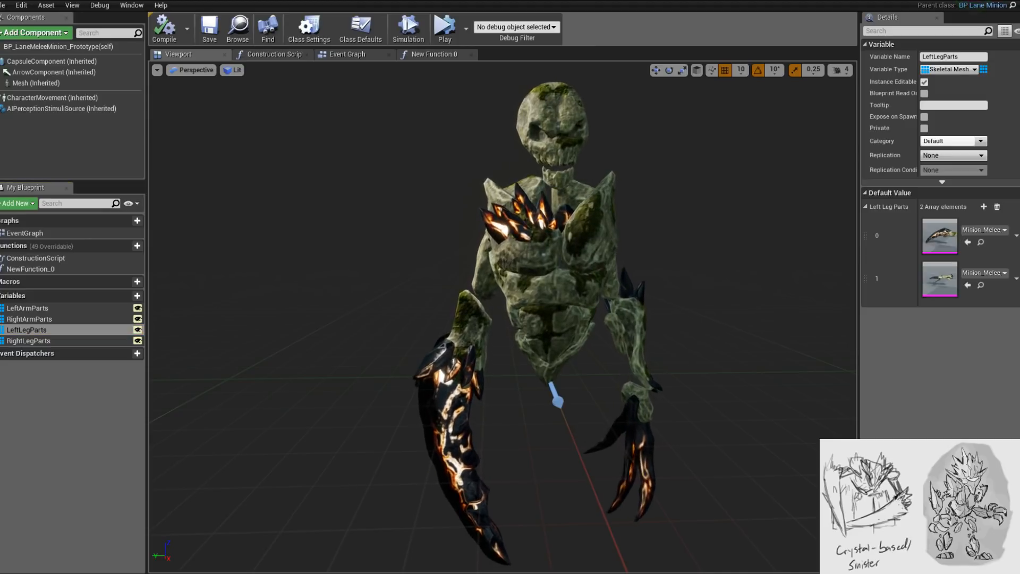
drag(1019, 211, 930, 241)
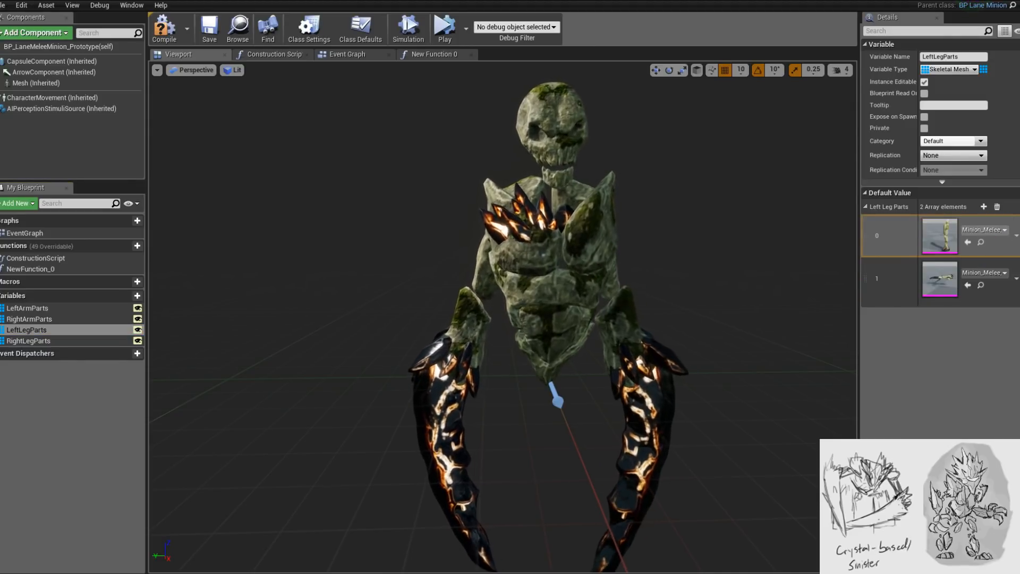
drag(902, 284, 926, 283)
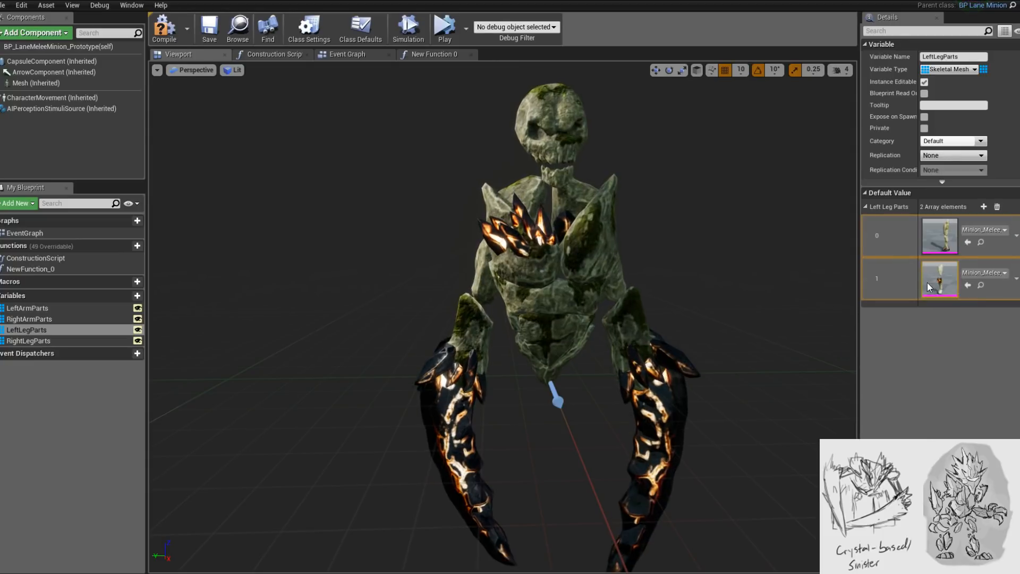
- Inspect the Minion_Melee_Body mesh in its editor, and replace both default elements of the RightLegParts array with the right leg meshes
click(24, 339)
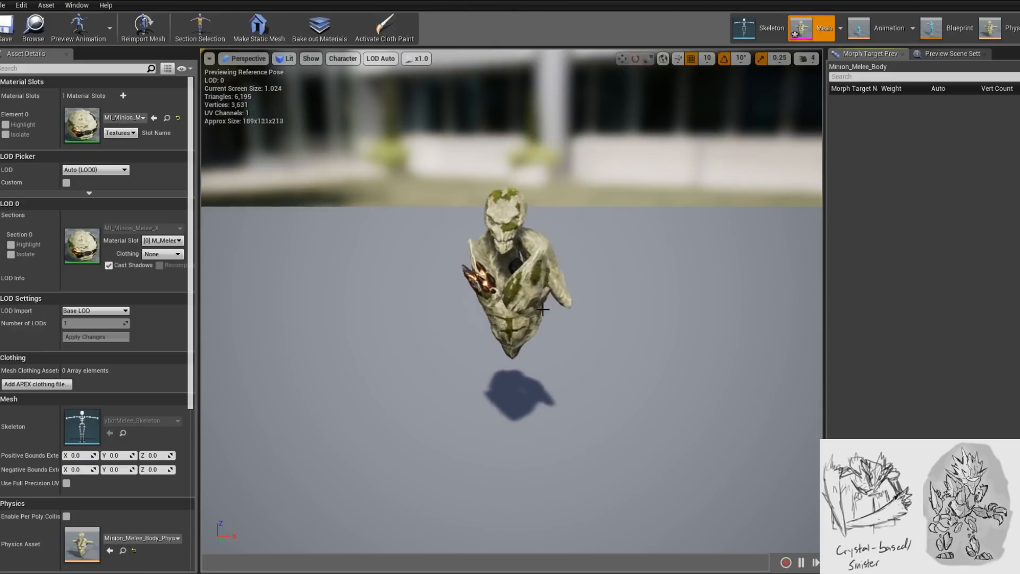
drag(543, 309, 401, 233)
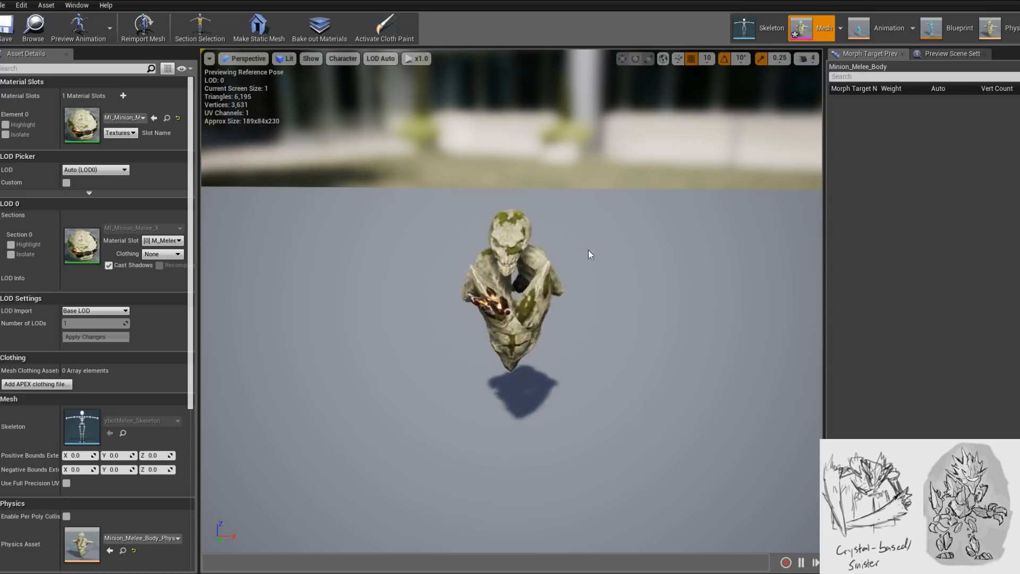
drag(521, 277, 562, 65)
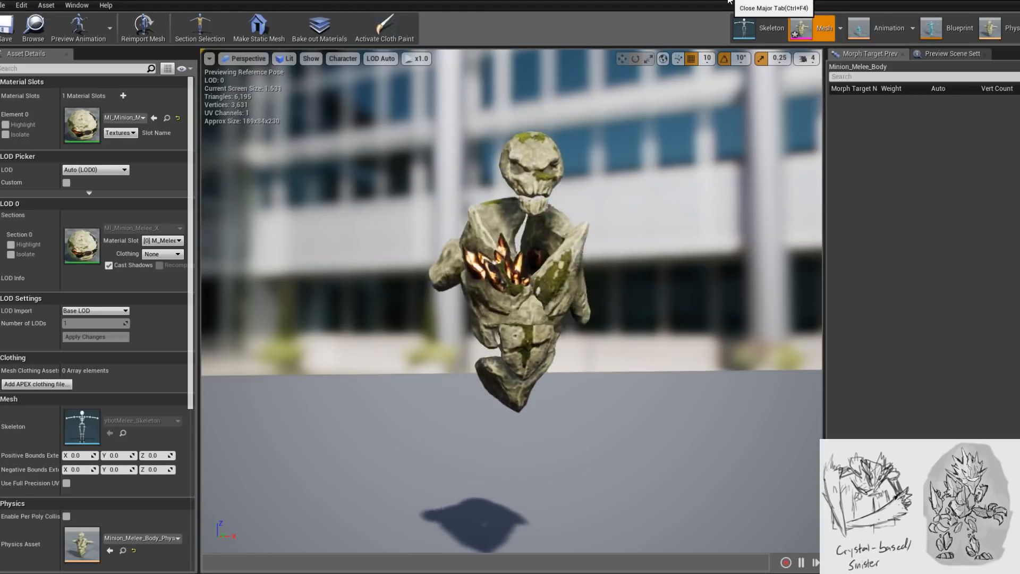
click(729, 1)
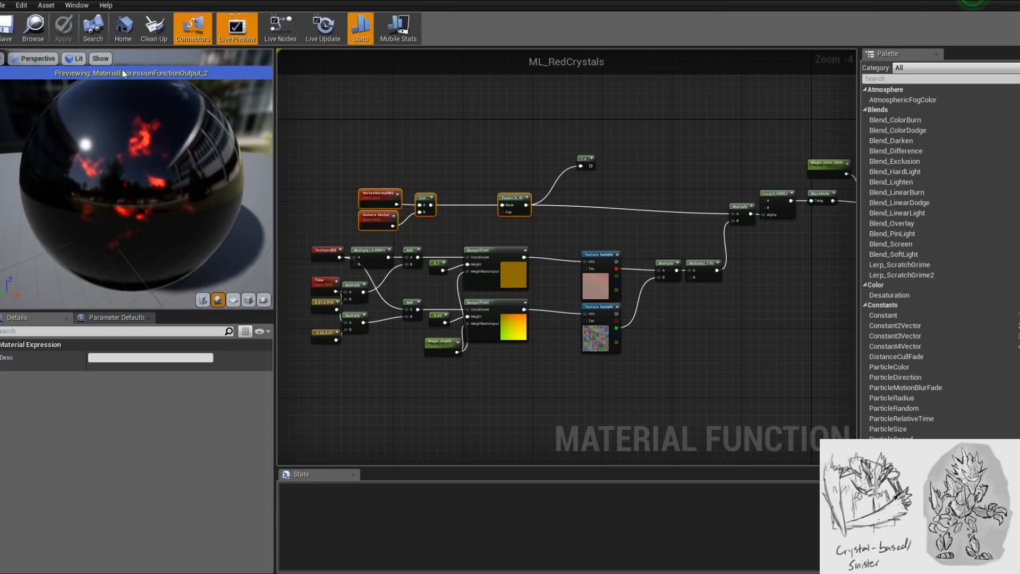
click(56, 1)
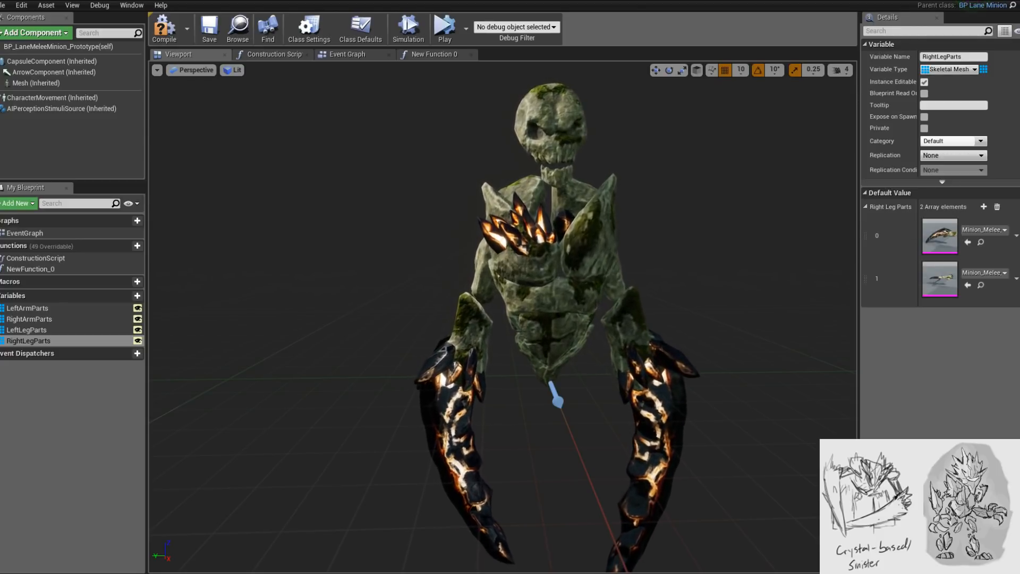
drag(870, 277, 875, 236)
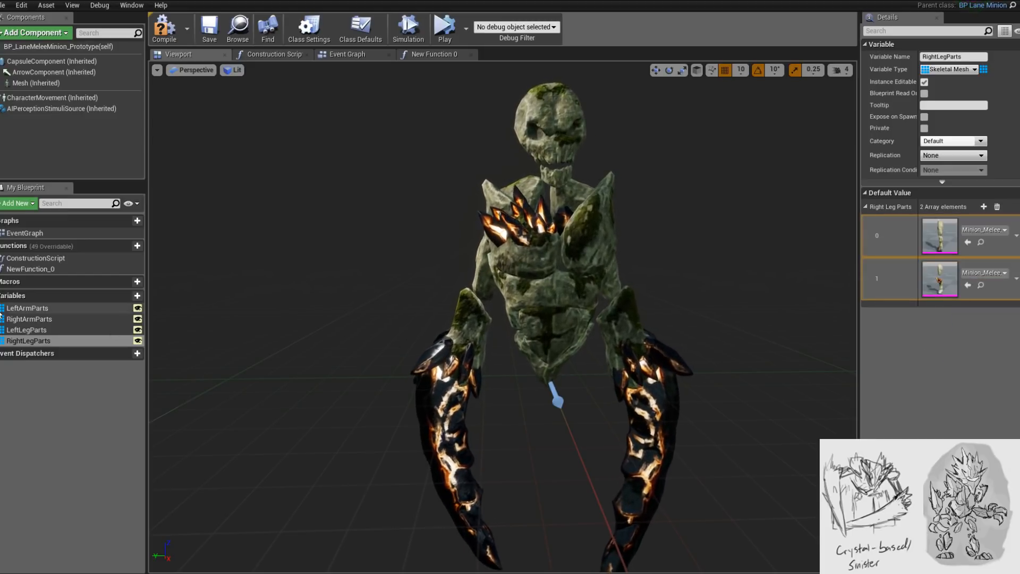
- In the Construction Script, paste two copies of the Add Skeletal Mesh Component, New Function 0 and Set Skeletal Mesh row beneath the right arm row
click(261, 55)
scroll(540, 355, down, 1)
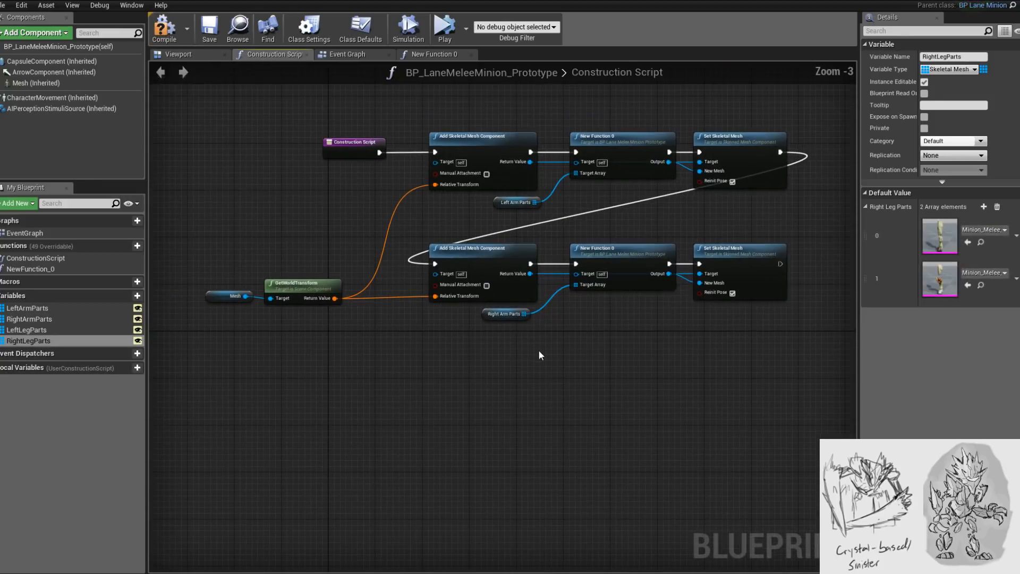
right_drag(501, 268, 433, 268)
drag(359, 237, 678, 314)
key(ctrl+c)
key(ctrl+v)
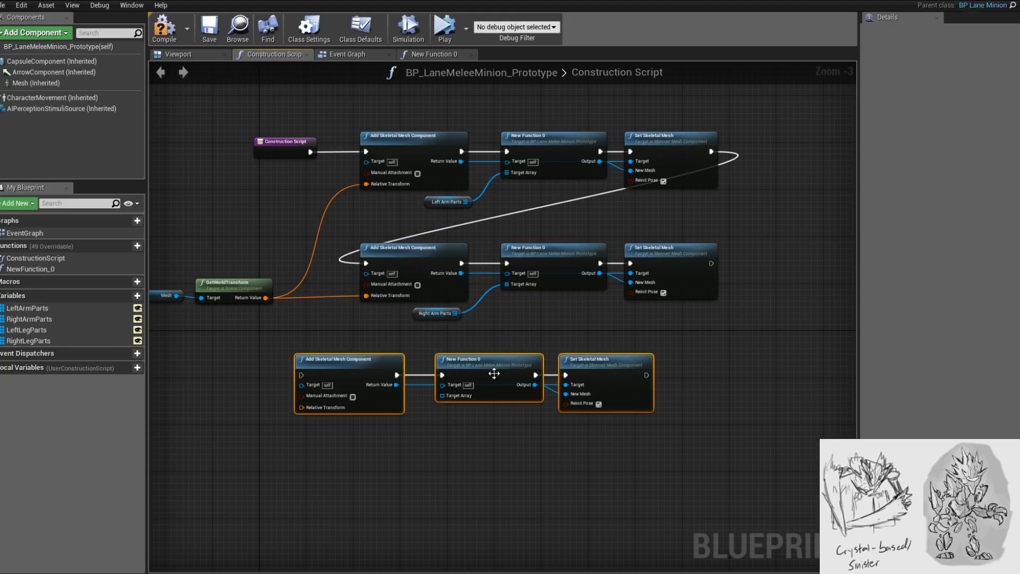
key(ctrl+v)
drag(651, 528, 415, 338)
click(415, 337)
drag(406, 431, 683, 513)
drag(588, 448, 577, 448)
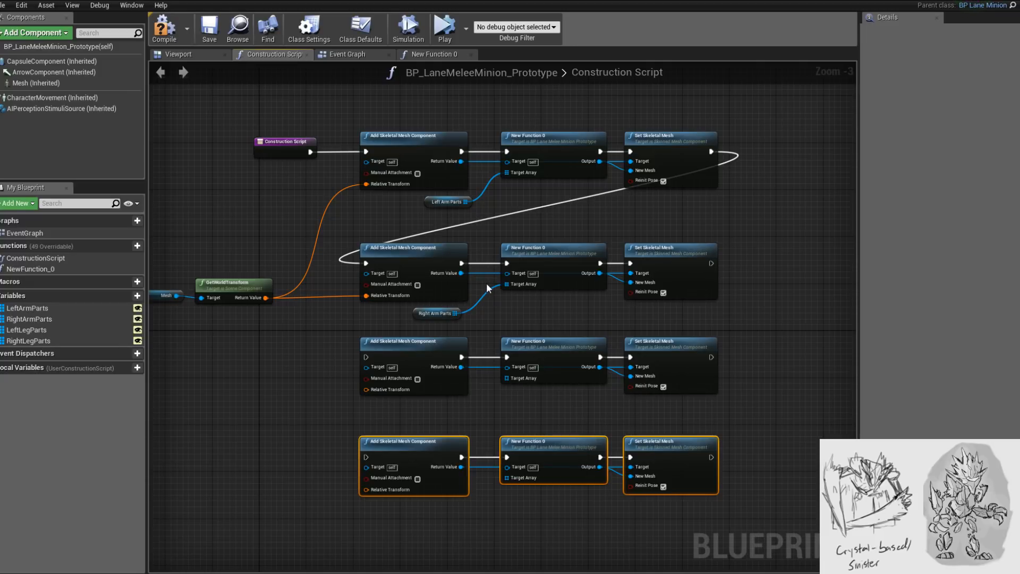
- Chain the two new rows into the execution flow after the right arm row, and feed the mesh's world transform into their Relative Transform inputs
drag(711, 263, 371, 358)
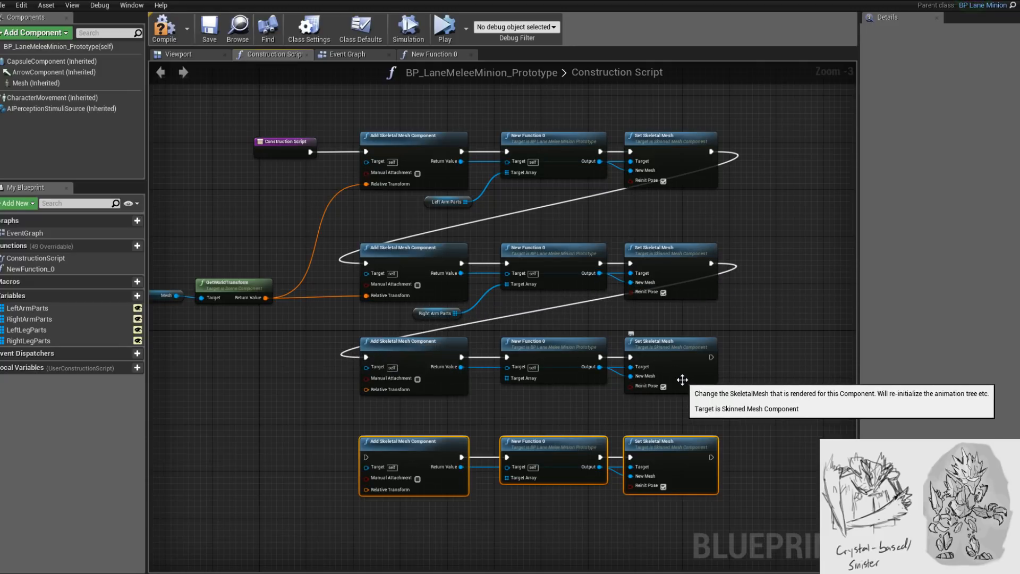
drag(711, 357, 366, 457)
right_drag(366, 457, 442, 426)
drag(343, 266, 369, 299)
drag(444, 358, 444, 358)
drag(443, 458, 343, 266)
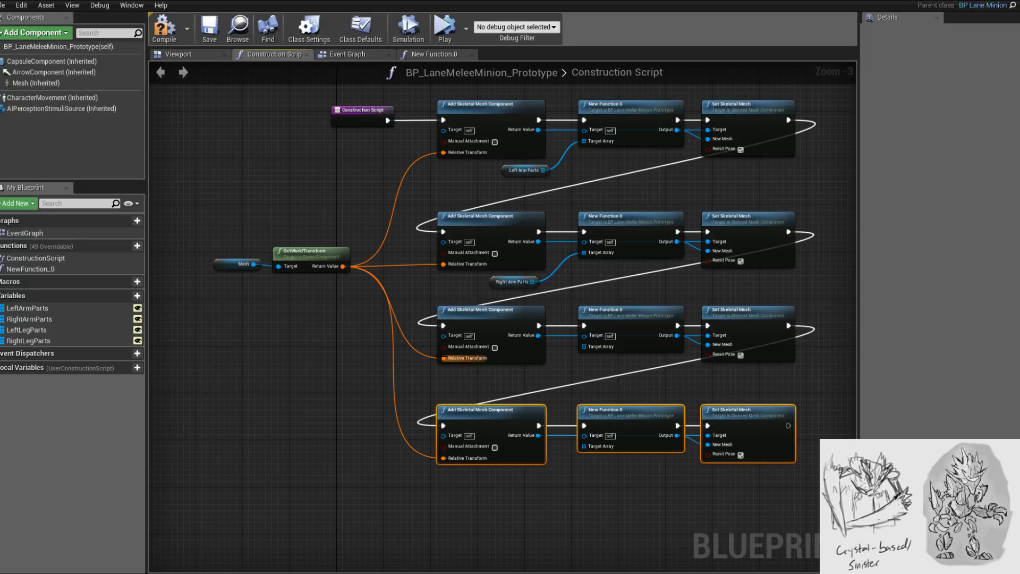
- Shift the two new node rows slightly down, away from the right arm row
drag(772, 493, 499, 319)
drag(499, 319, 499, 330)
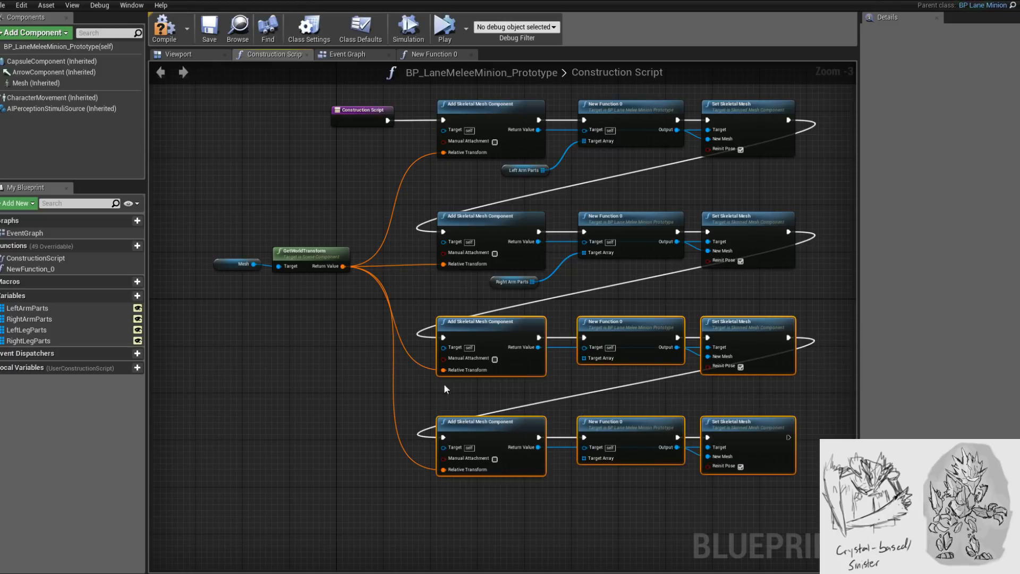
click(553, 408)
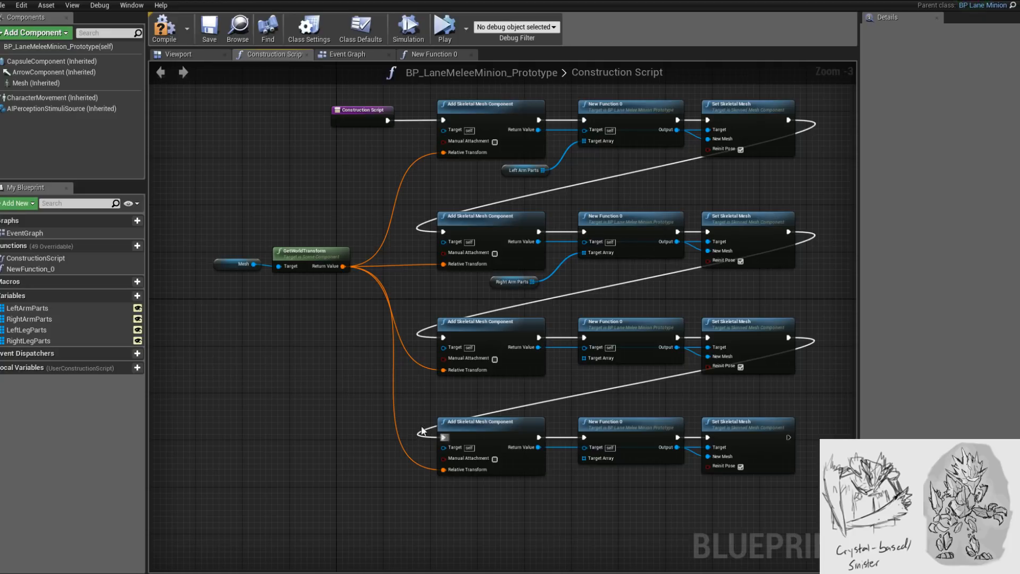
- Add getters for LeftLegParts and RightLegParts, and connect them to the Target Array inputs of the third and fourth rows' New Function 0 nodes
drag(27, 330, 534, 387)
click(522, 396)
drag(587, 365, 585, 359)
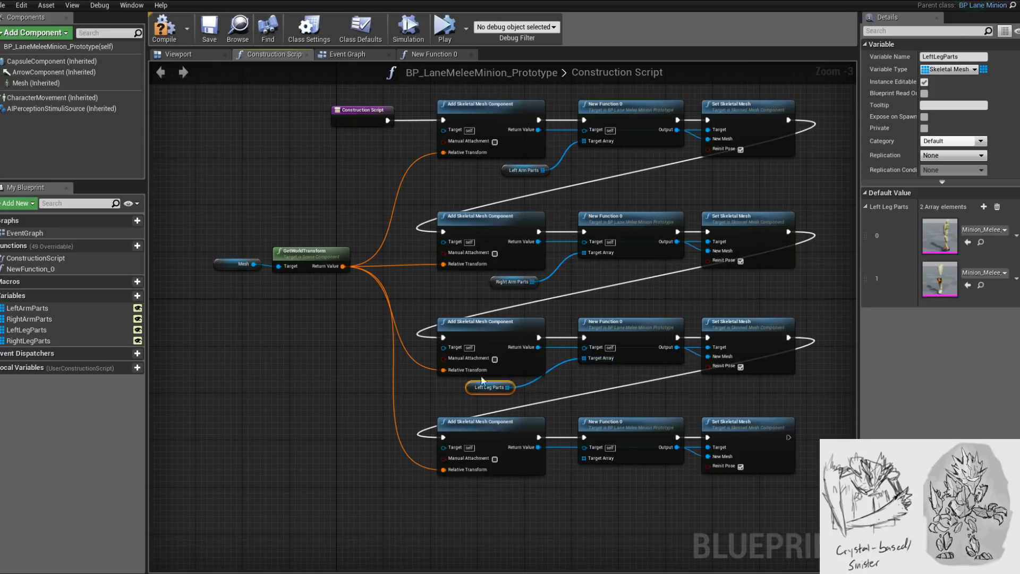
drag(26, 341, 544, 489)
click(513, 491)
drag(594, 458, 595, 458)
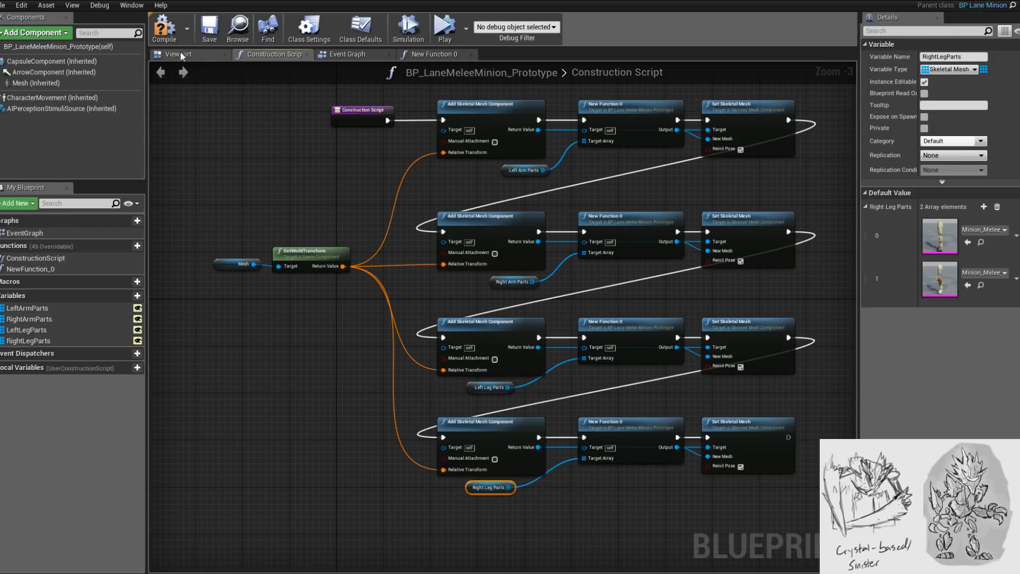
- Compile the blueprint and frame the whole assembled minion, including its legs, in the viewport
click(177, 37)
click(200, 53)
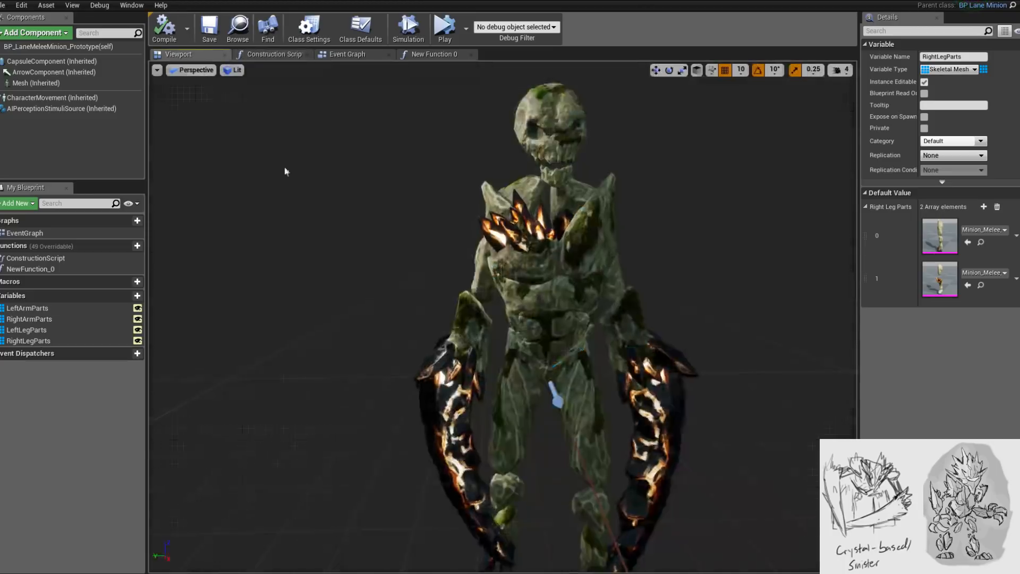
scroll(648, 314, down, 2)
right_drag(647, 313, 664, 322)
middle_drag(665, 321, 632, 333)
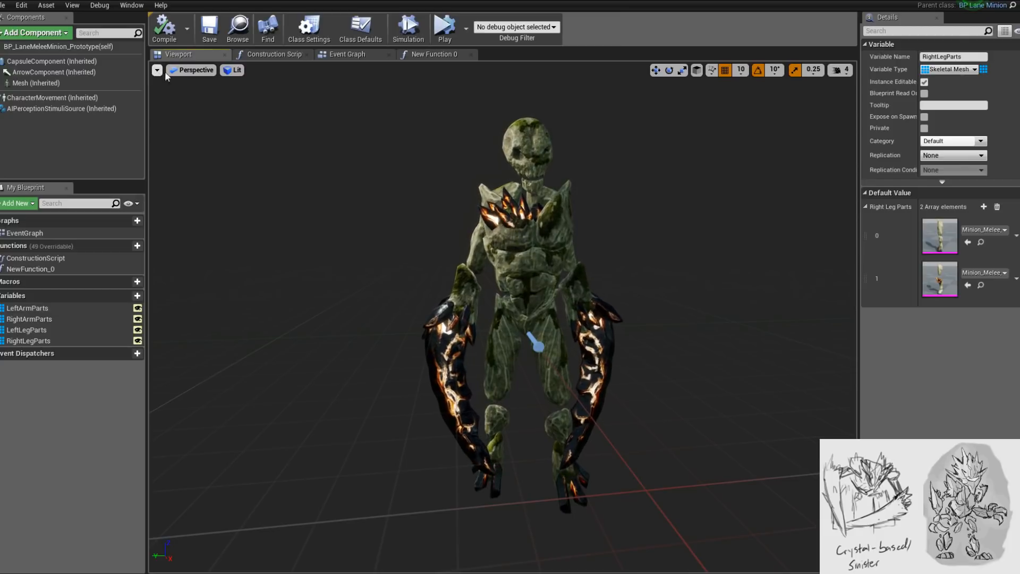
- Recompile the blueprint several times to review the random arm and leg combinations in the viewport
click(173, 30)
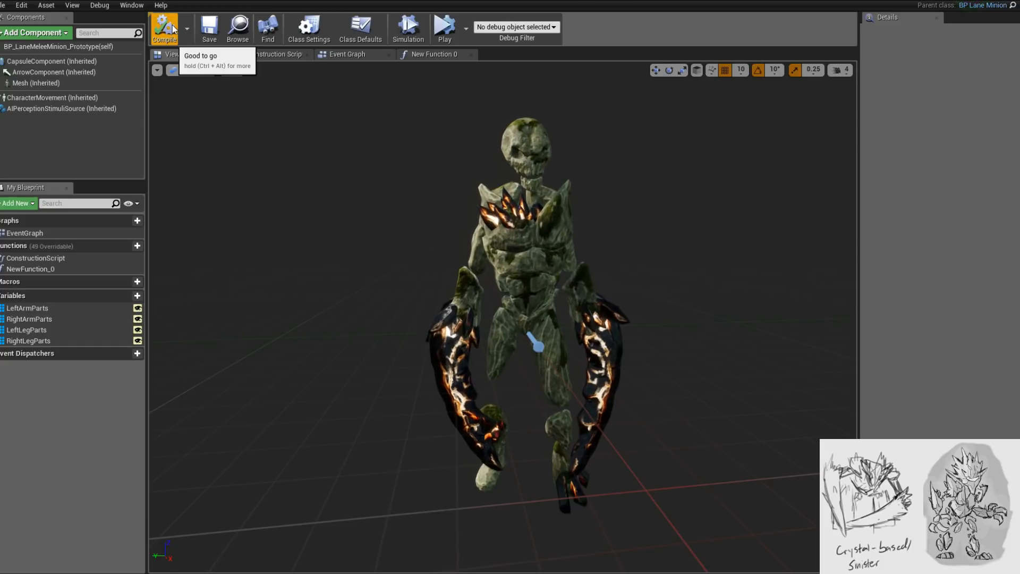
click(45, 341)
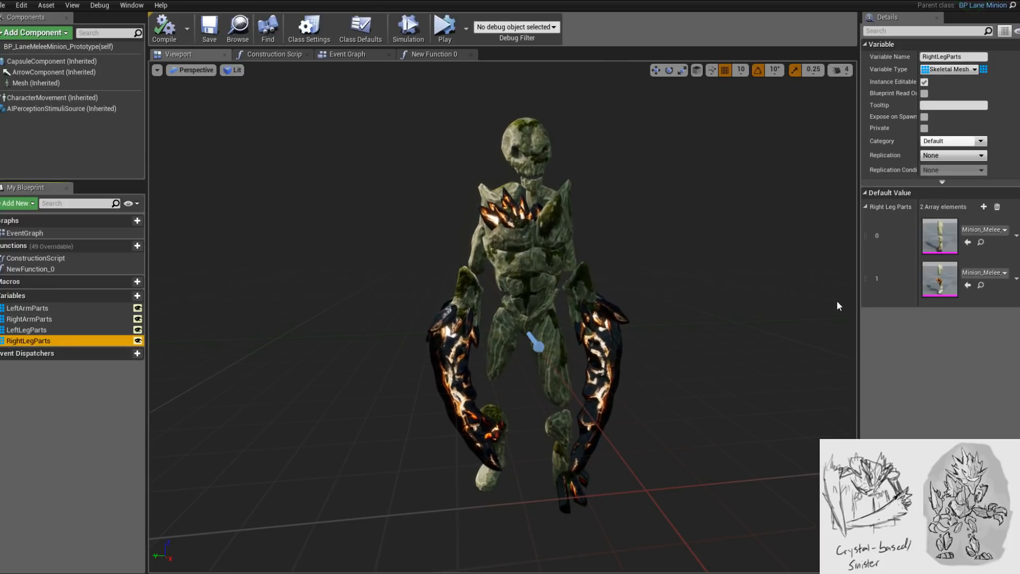
click(176, 33)
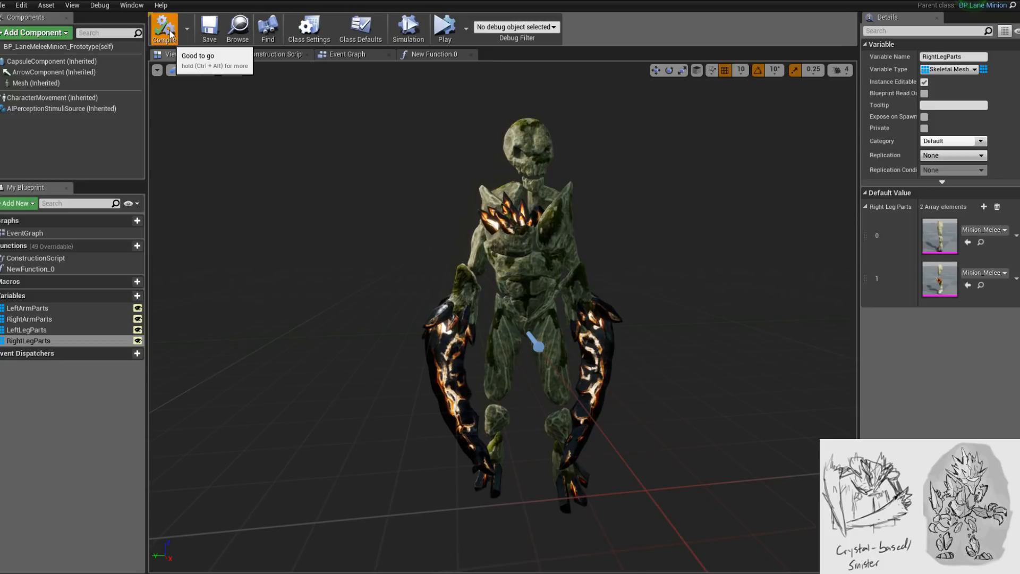
click(165, 37)
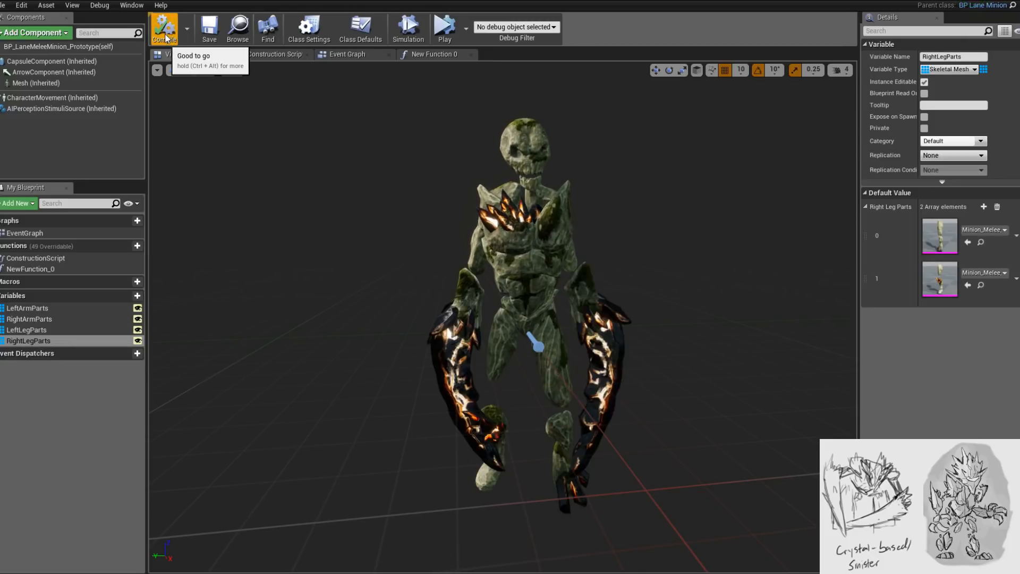
- Recompile the blueprint a few more times to review further random limb combinations on the minion
click(165, 35)
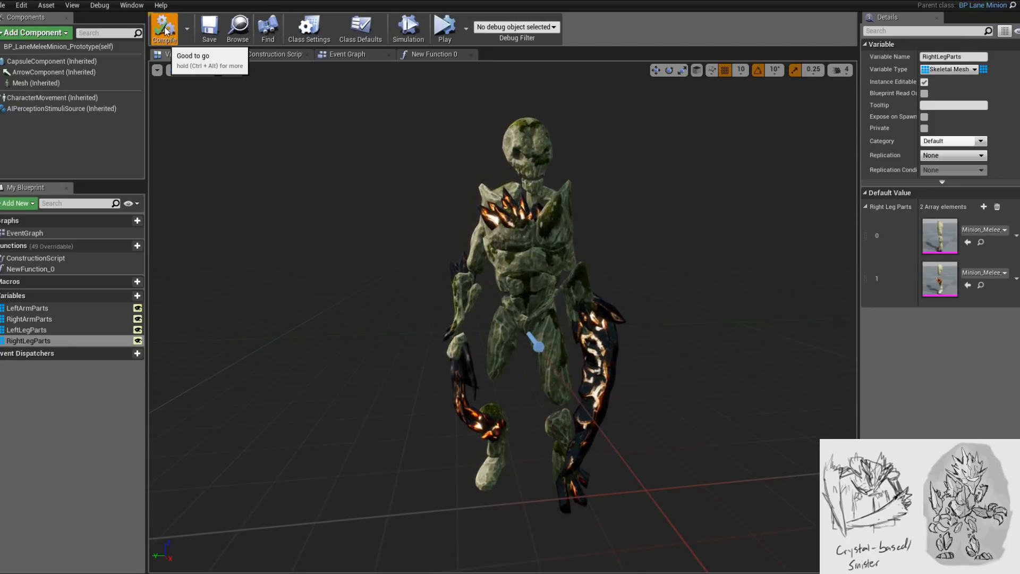
click(166, 31)
click(165, 31)
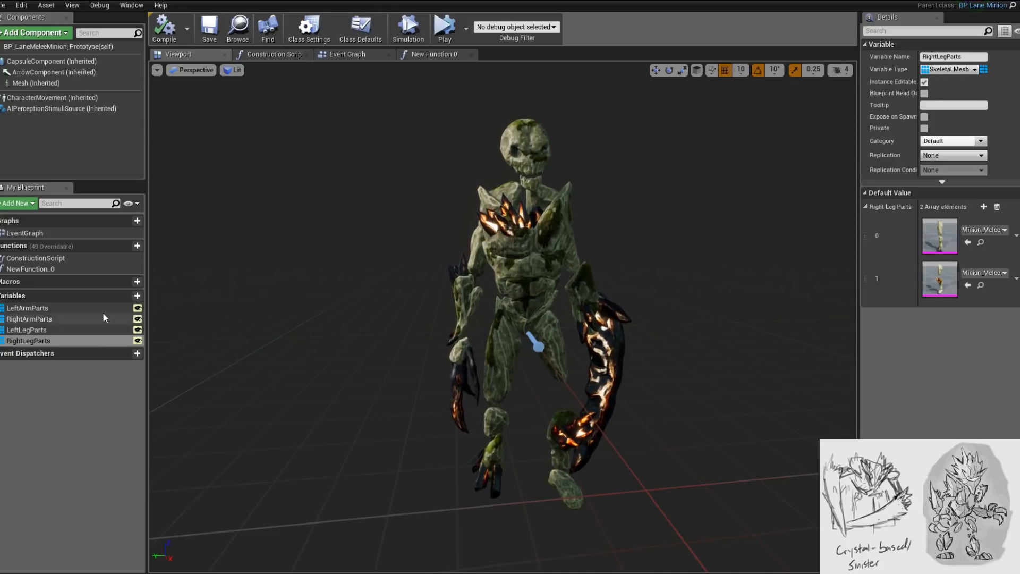
- Duplicate the RightLegParts variable and name the copy RightShoulderParts
right_click(62, 341)
click(89, 370)
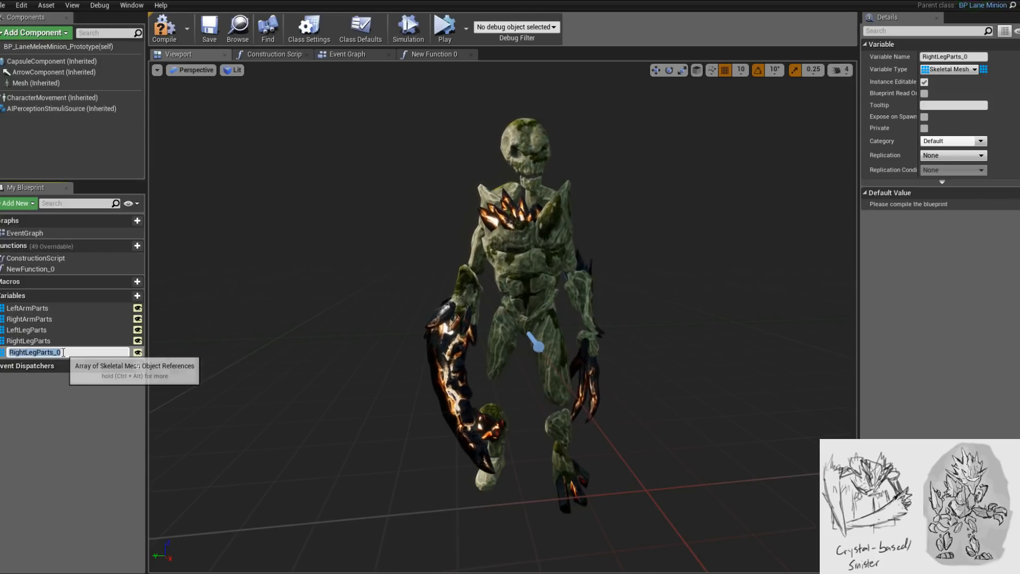
drag(67, 352, 9, 353)
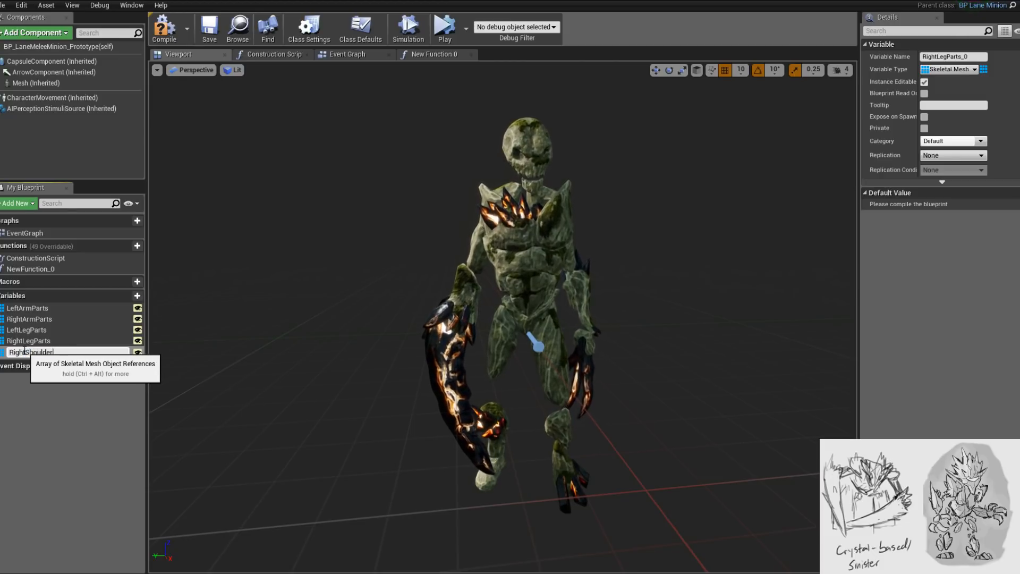
- Duplicate the RightShoulderParts variable and name the copy LeftShoulderParts
right_click(42, 353)
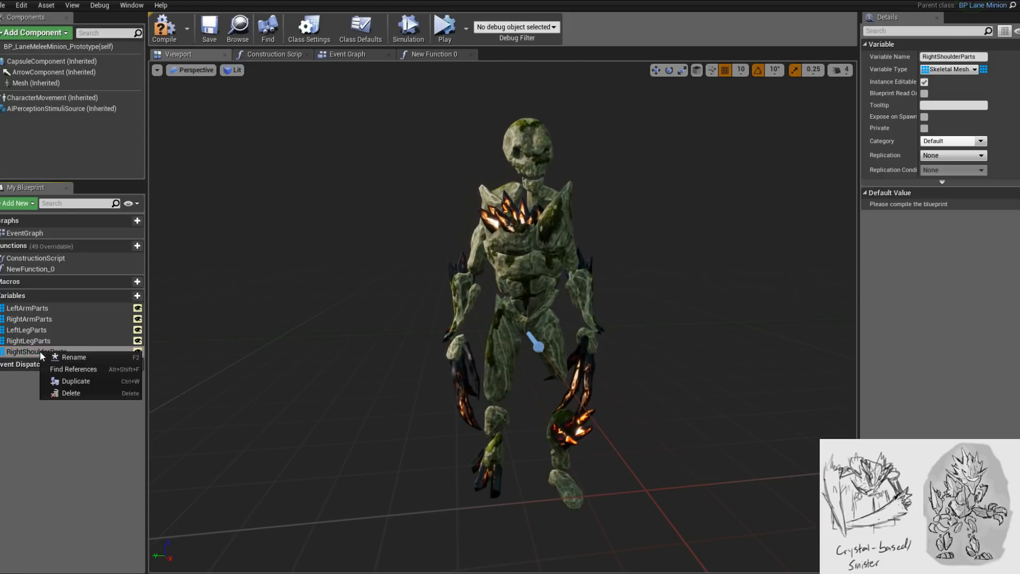
drag(25, 363, 92, 363)
key(ctrl+a)
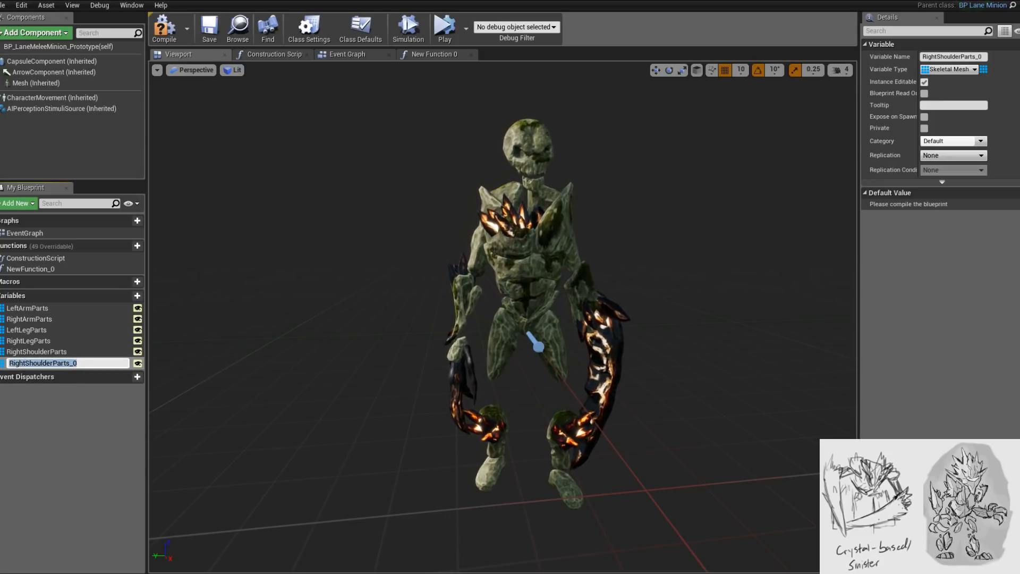
text(LeftShoulderParts)
key(Return)
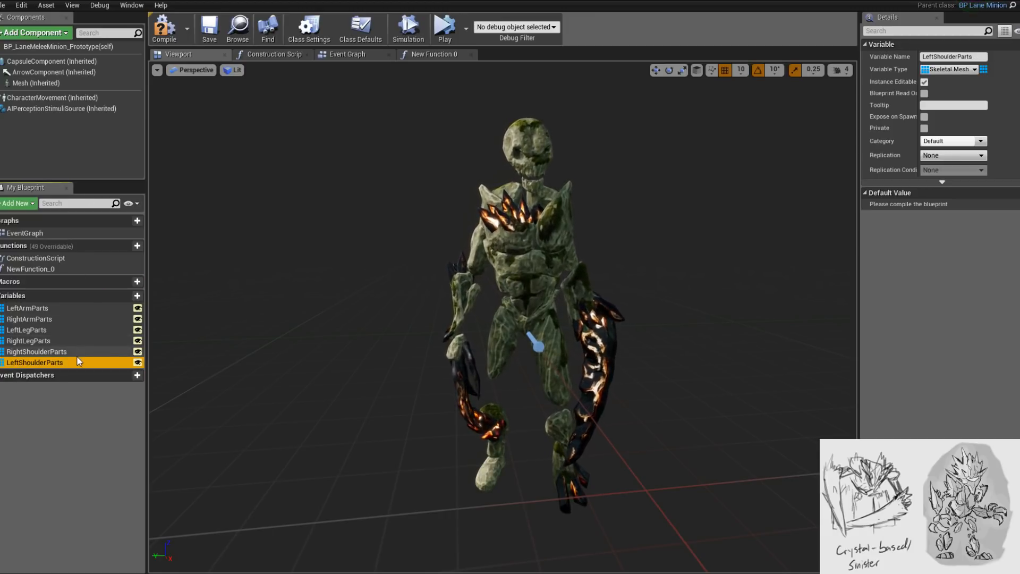
- Compile the blueprint and assign the matching shoulder meshes to both default elements of LeftShoulderParts and RightShoulderParts
click(160, 33)
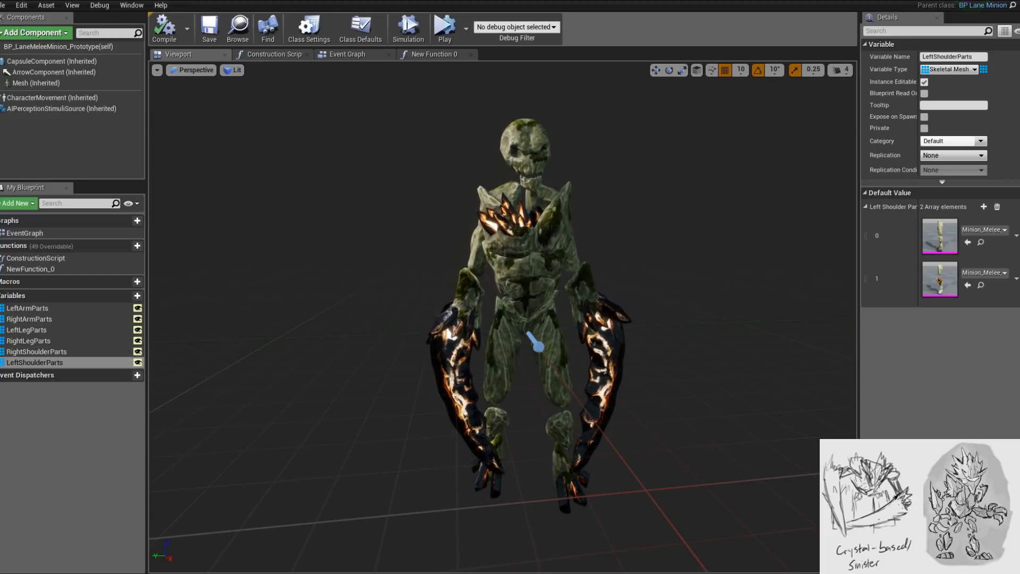
drag(1019, 255, 937, 243)
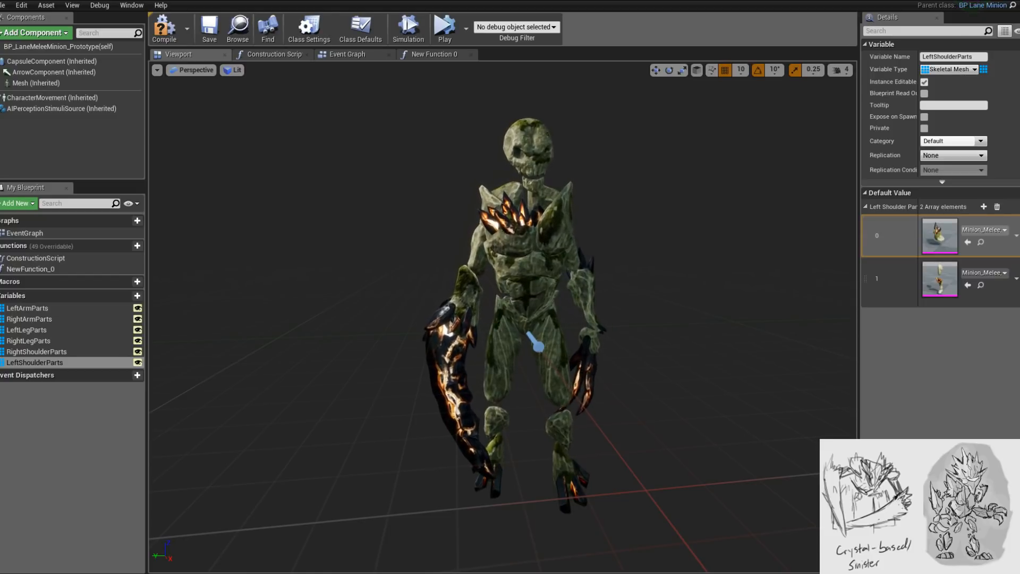
drag(1019, 250, 938, 282)
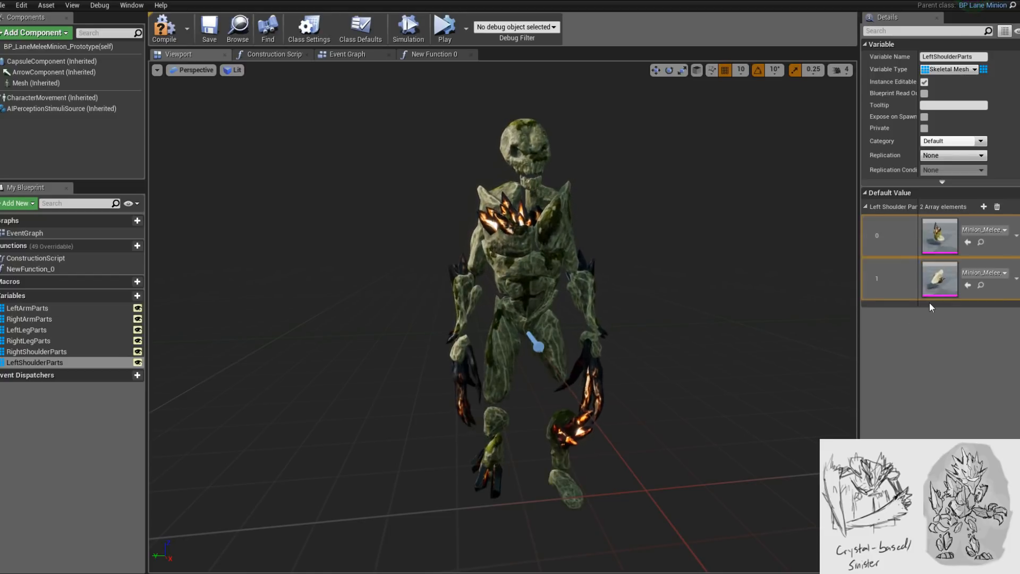
click(51, 351)
drag(1019, 308, 936, 236)
drag(1019, 266, 940, 279)
- Copy the two leg node rows in the Construction Script and place the copies below the Right Leg Parts row
click(274, 55)
right_drag(449, 406, 350, 302)
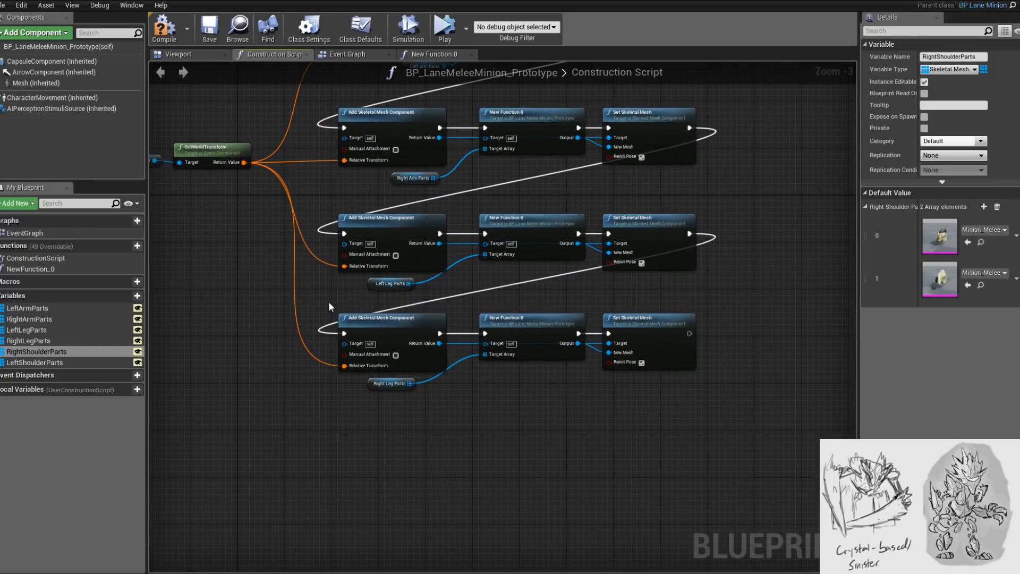
drag(309, 203, 740, 349)
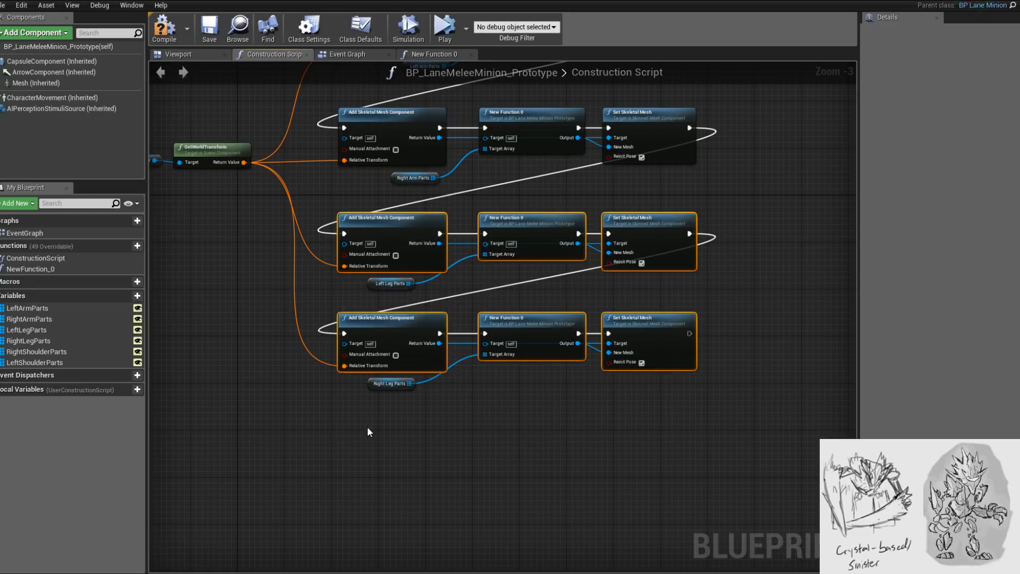
key(ctrl+v)
drag(435, 392, 533, 413)
- Connect the GetWorldTransform return value to the Relative Transform inputs of the two new Add Skeletal Mesh Component nodes
right_drag(317, 387, 358, 347)
drag(384, 415, 347, 454)
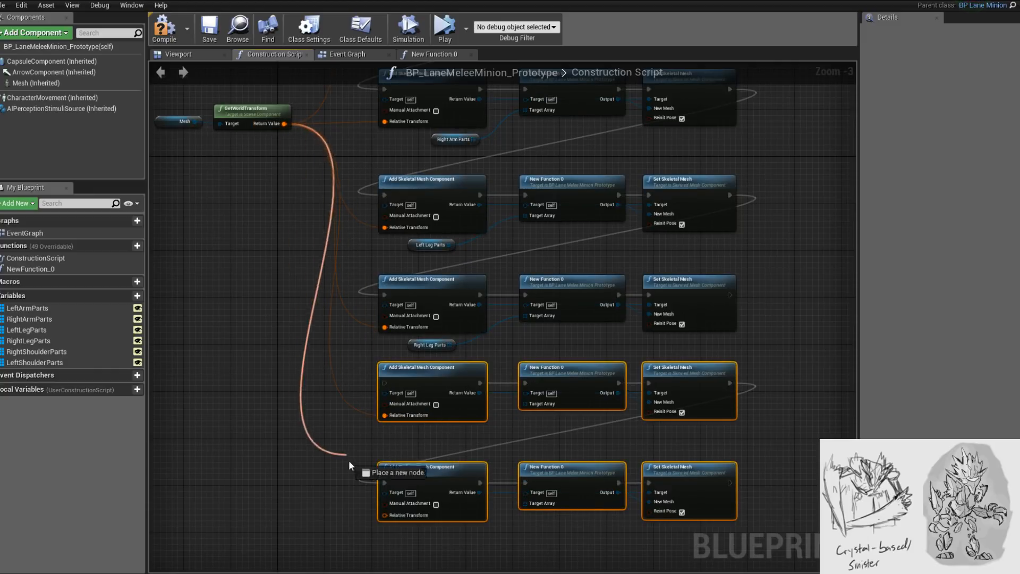
drag(390, 511, 386, 514)
right_drag(270, 470, 267, 354)
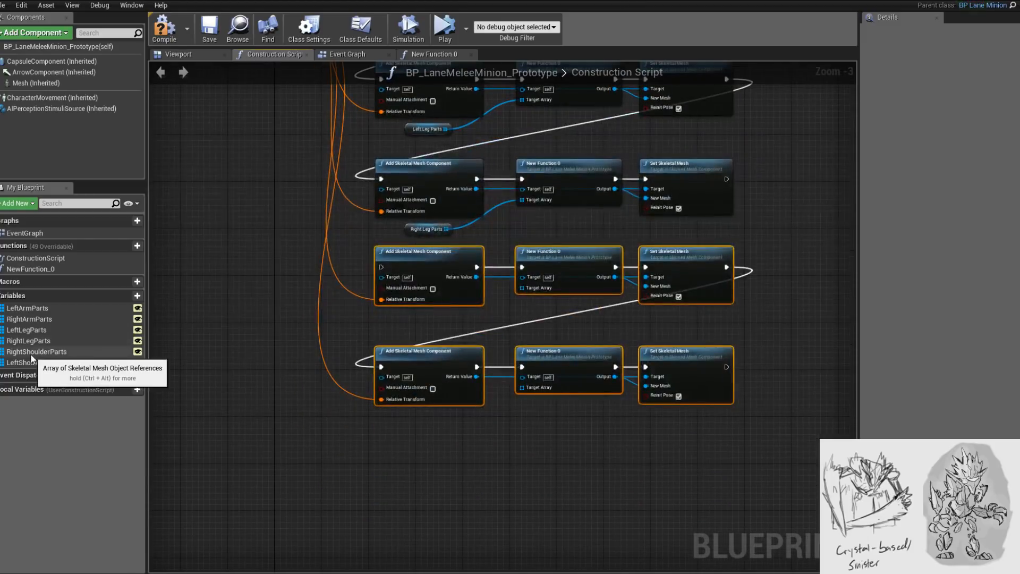
- Wire RightShoulderParts and LeftShoulderParts getters into the fifth and sixth rows' Target Array inputs, and chain the fourth row's execution into the fifth
drag(30, 354, 445, 420)
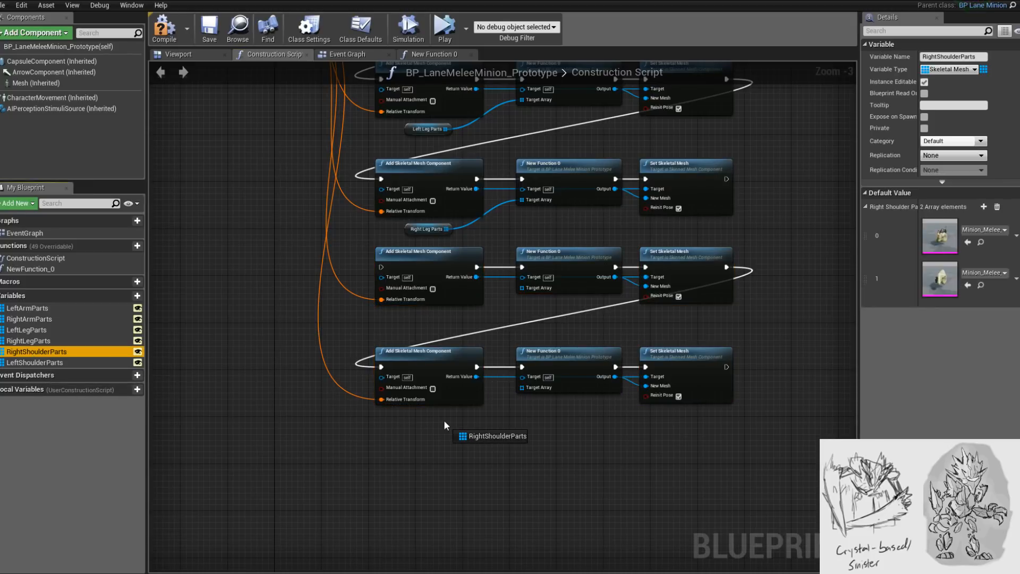
click(448, 431)
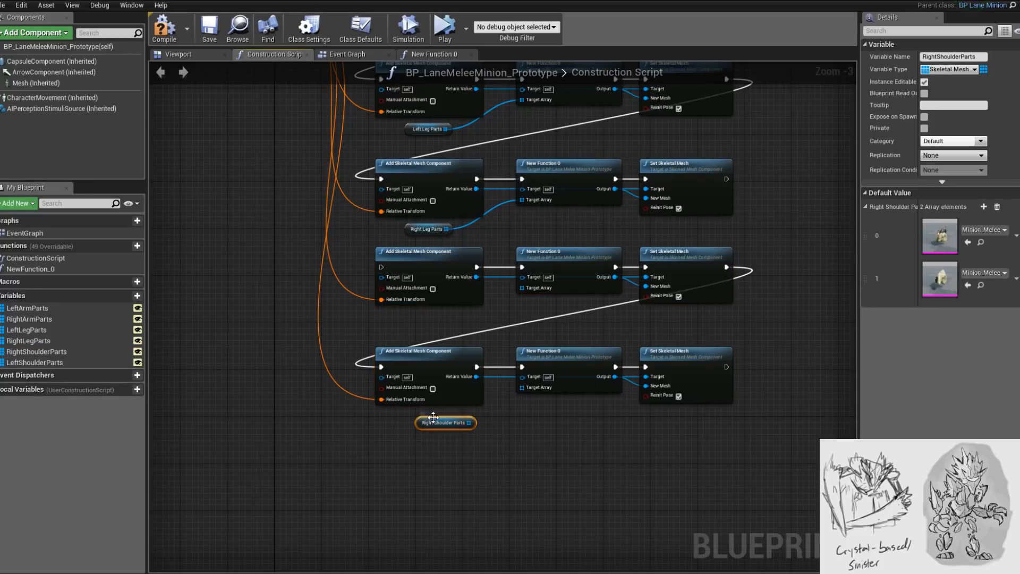
drag(468, 318, 522, 288)
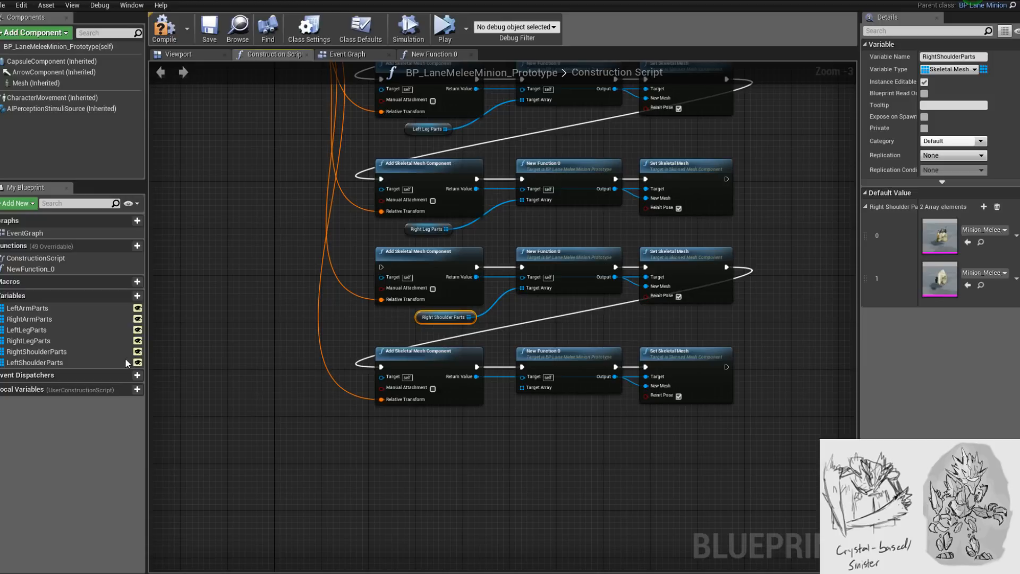
right_drag(727, 335, 715, 386)
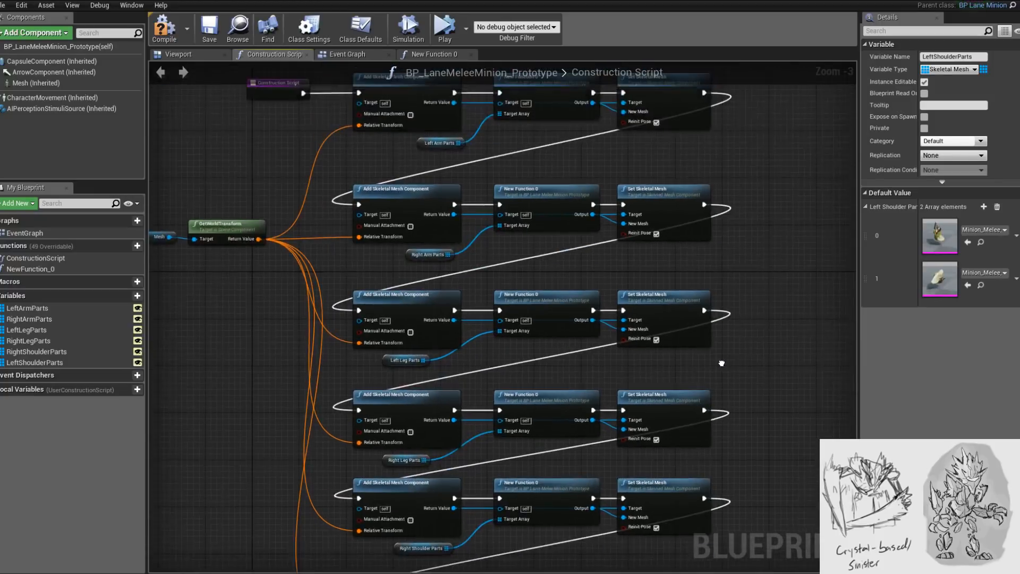
scroll(716, 387, down, 2)
right_drag(734, 430, 723, 374)
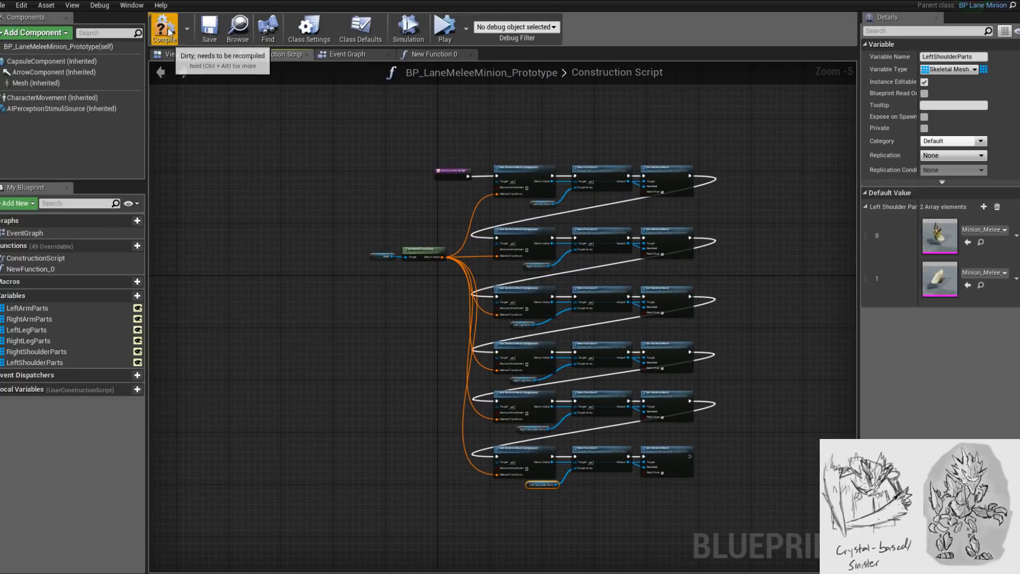
- Compile the blueprint and show the minion with its shoulder parts from the side in the viewport
click(174, 56)
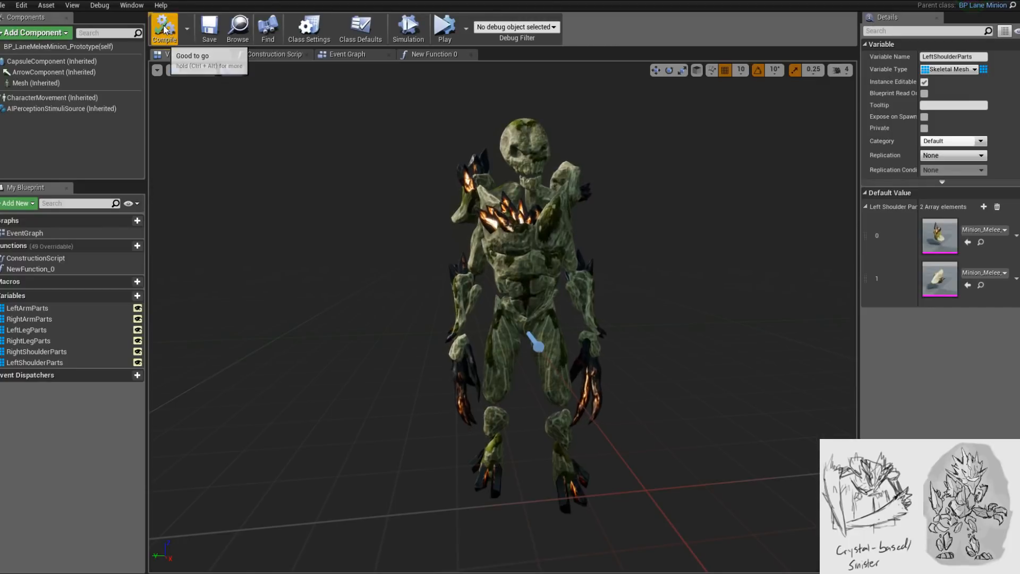
click(186, 61)
right_drag(432, 268, 510, 269)
scroll(432, 269, down, 7)
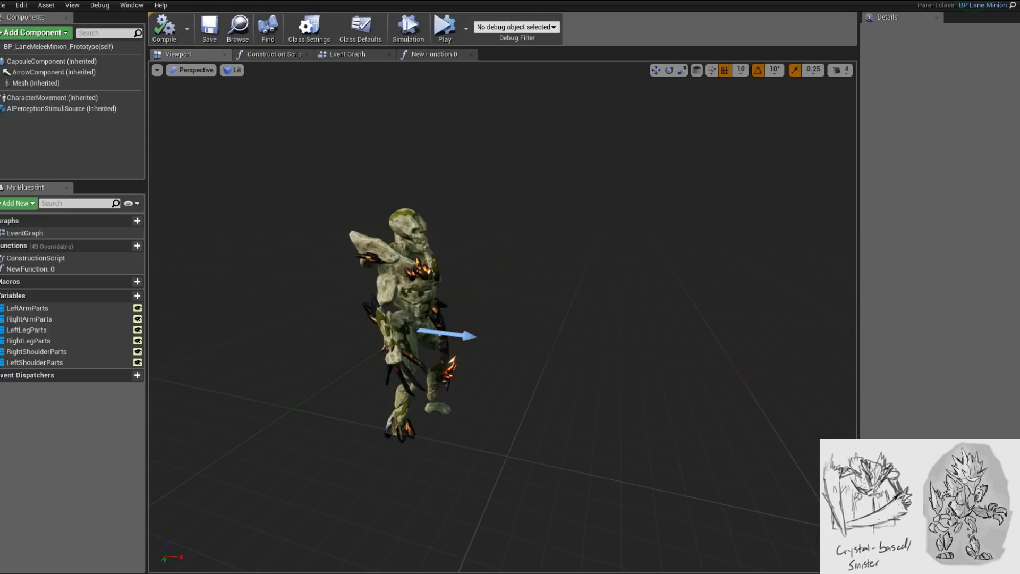
- Recompile the blueprint repeatedly to review the random shoulder, arm and leg combinations
click(164, 37)
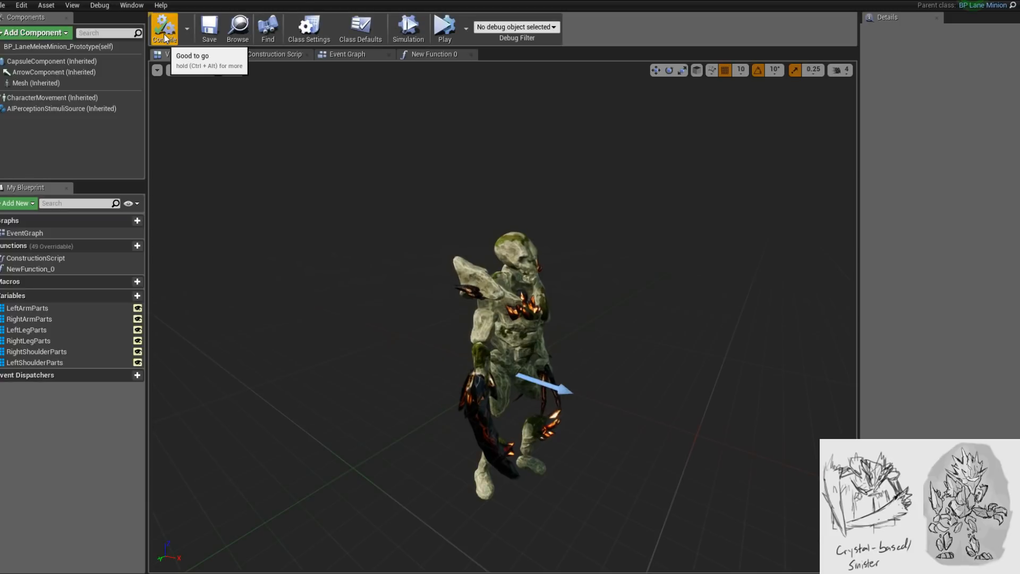
click(164, 37)
click(164, 37)
click(164, 37)
click(164, 37)
click(164, 37)
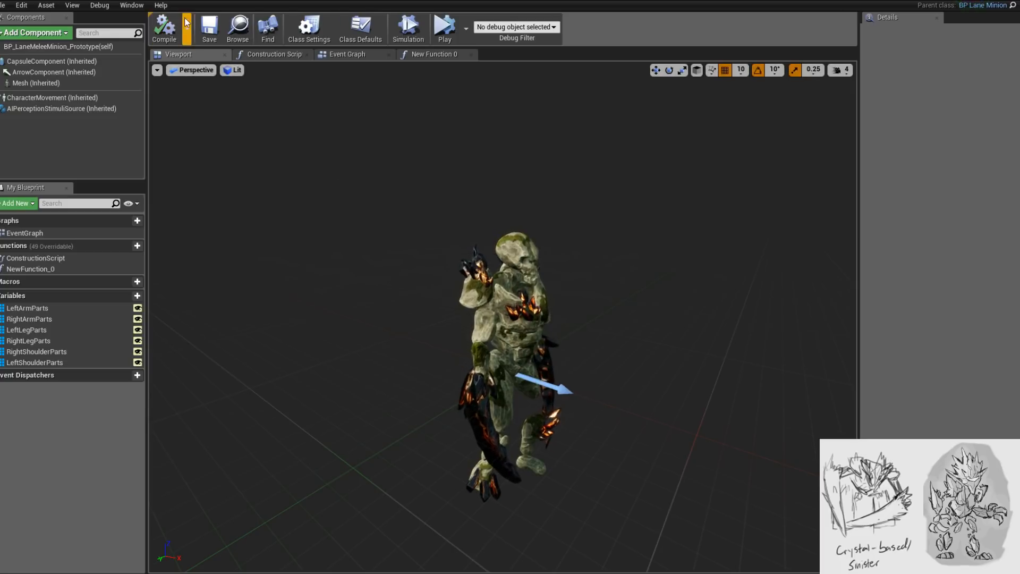
click(169, 32)
click(171, 30)
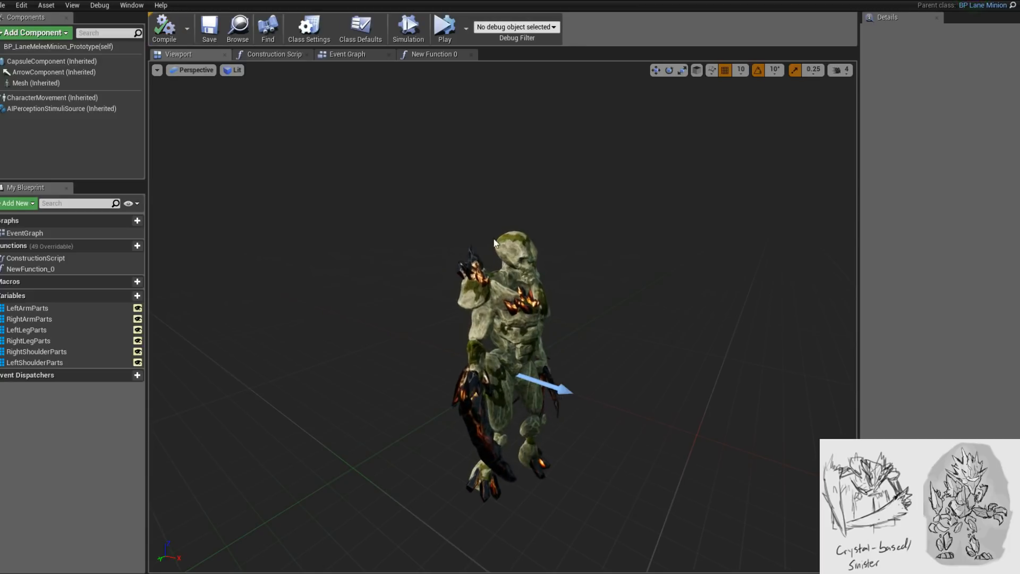
- Examine the assembled minion's shoulders, arms and legs from several angles in the viewport
drag(555, 291, 297, 317)
scroll(541, 317, up, 3)
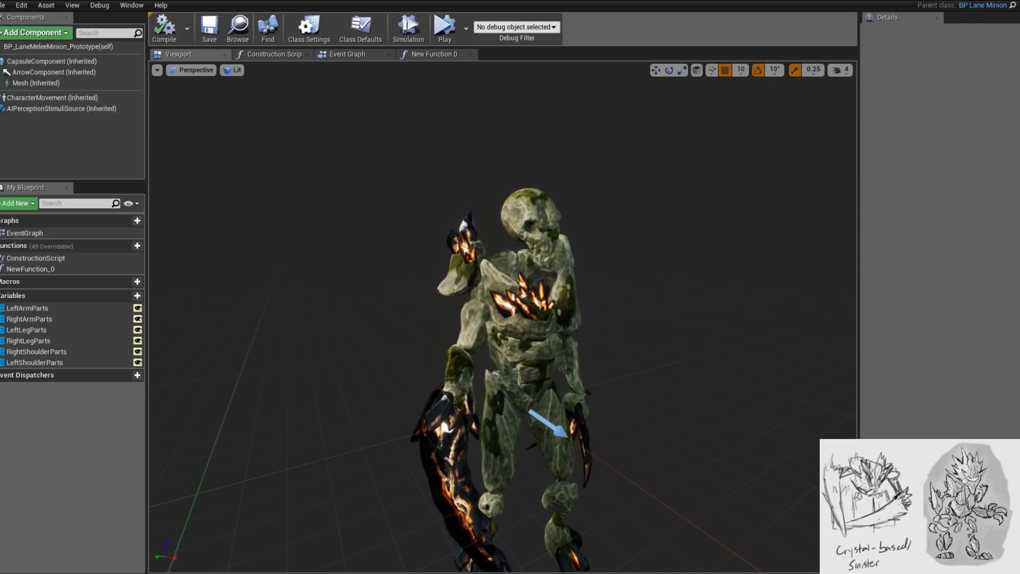
alt+drag(532, 302, 391, 298)
scroll(532, 302, down, 3)
alt+drag(680, 322, 642, 322)
alt+drag(573, 300, 489, 305)
click(271, 53)
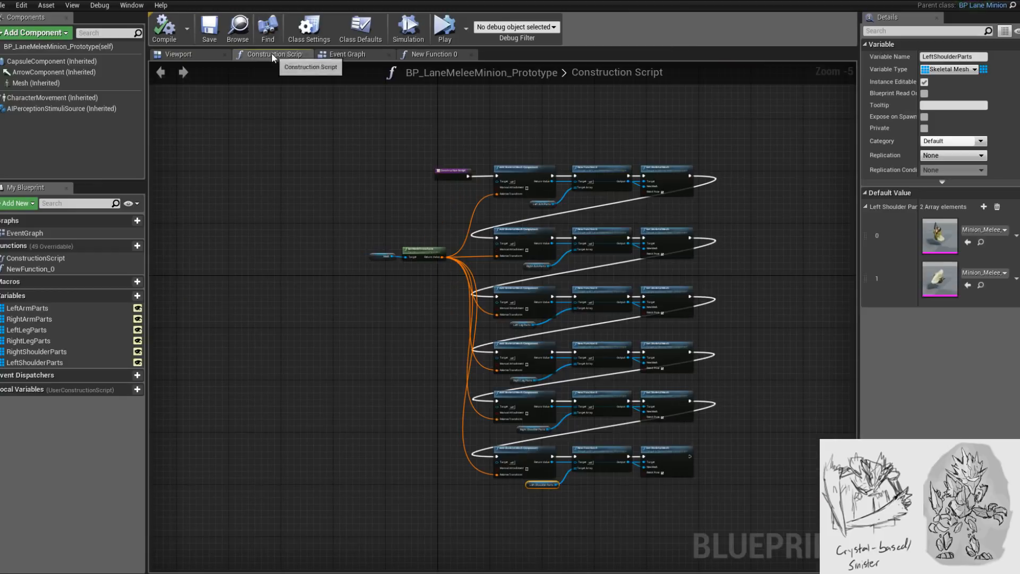
click(224, 58)
alt+drag(503, 305, 578, 330)
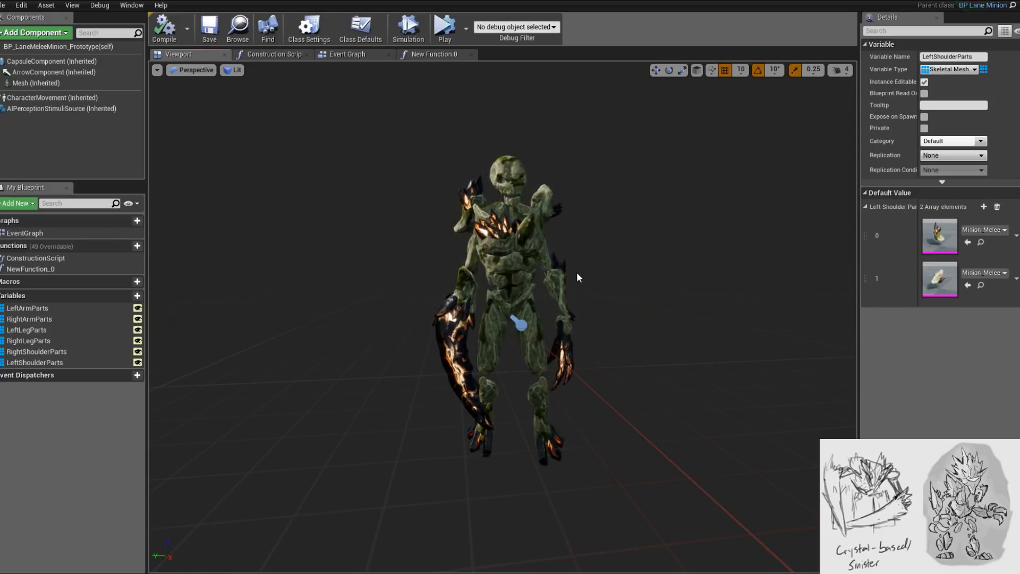
alt+drag(577, 273, 739, 281)
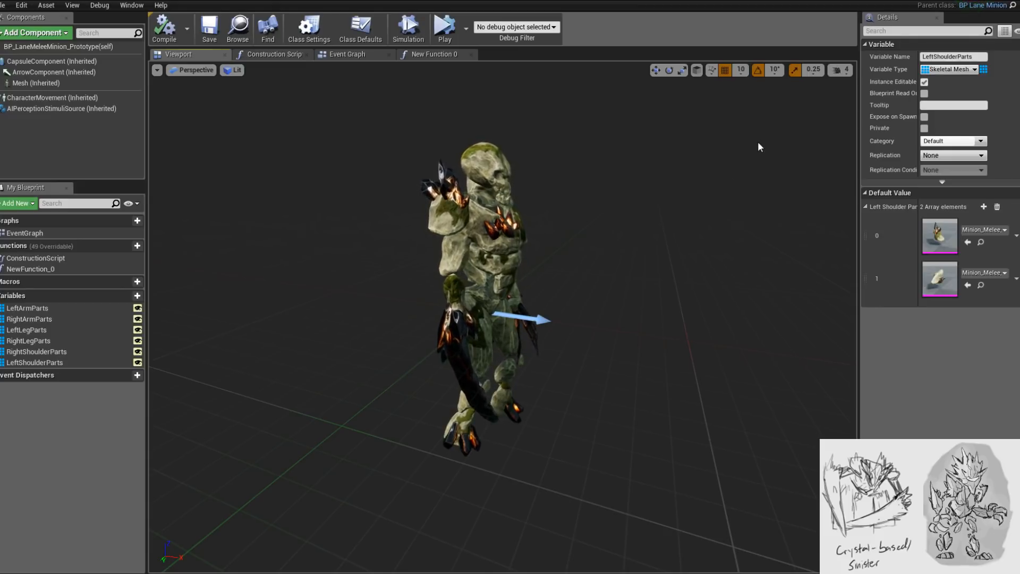
alt+drag(613, 291, 441, 292)
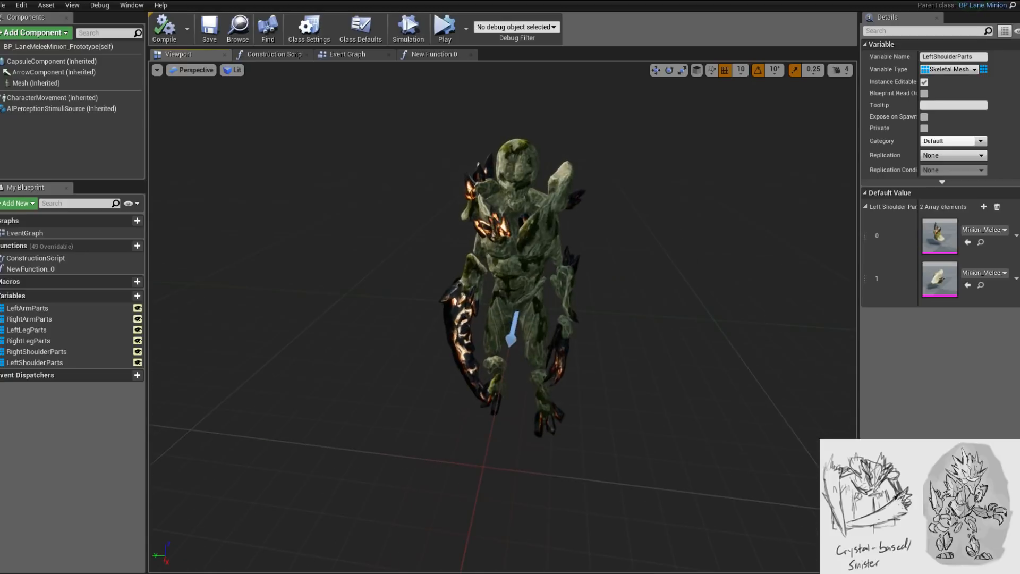
- Turn off Reinit Pose on all six Set Skeletal Mesh nodes in the Construction Script and recompile the blueprint
click(282, 53)
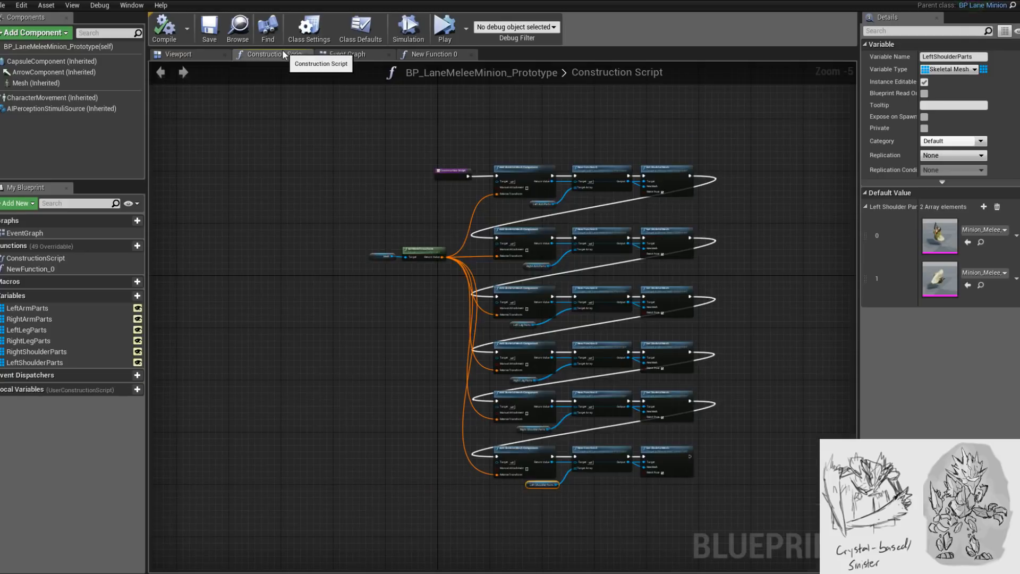
scroll(536, 404, up, 3)
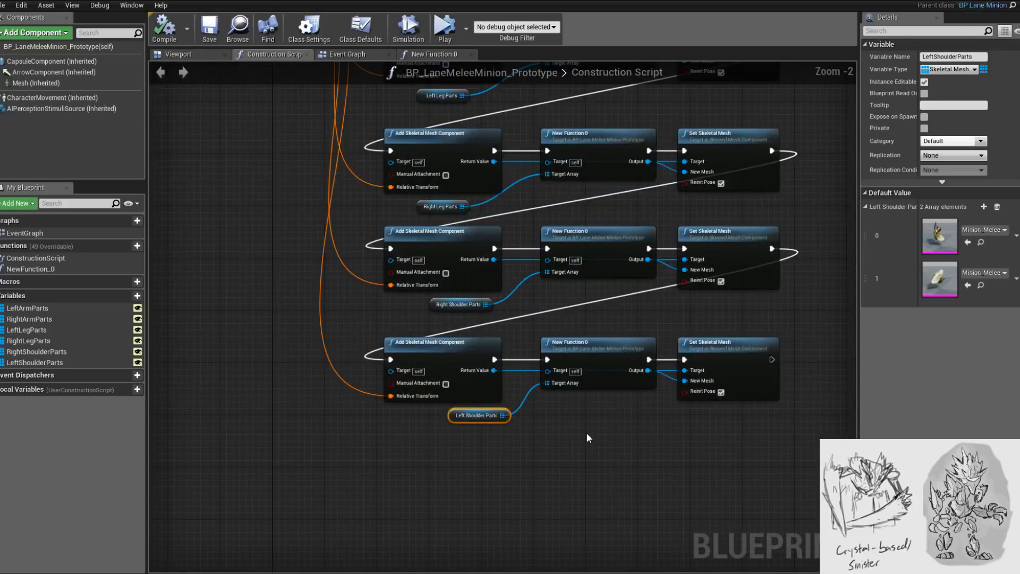
right_drag(587, 432, 524, 442)
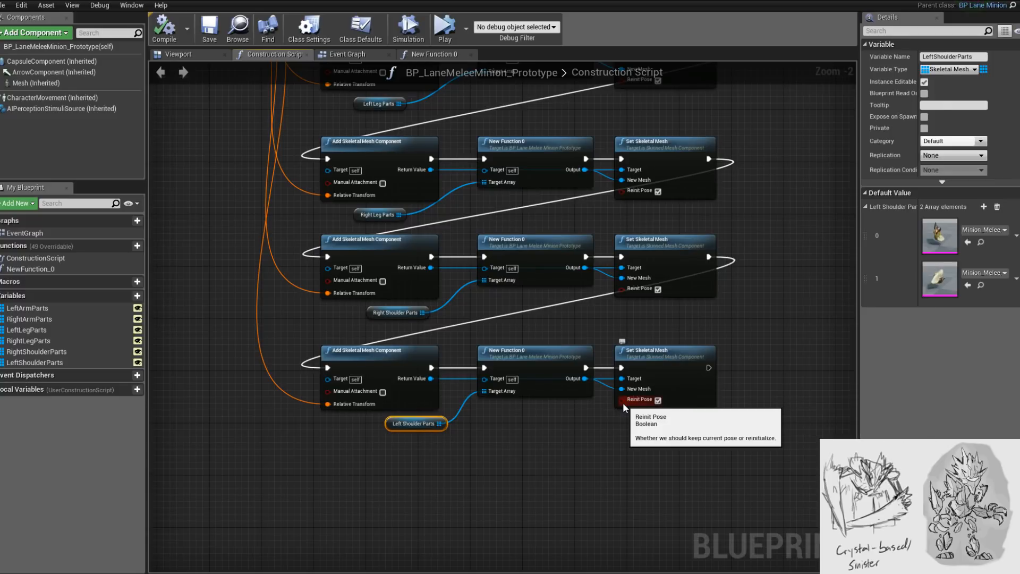
click(657, 400)
click(658, 290)
click(658, 192)
click(627, 345)
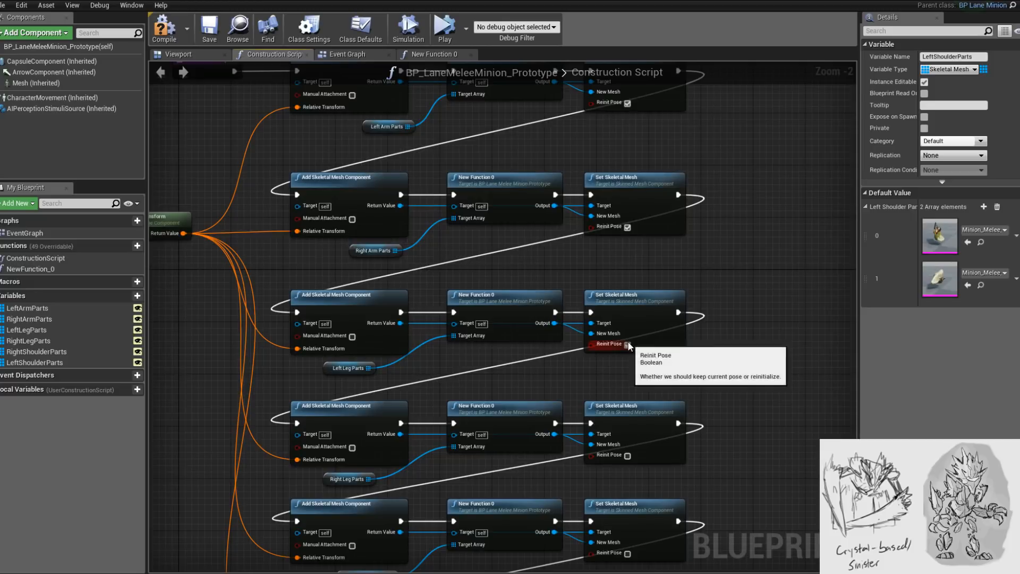
click(628, 228)
right_drag(703, 218, 690, 463)
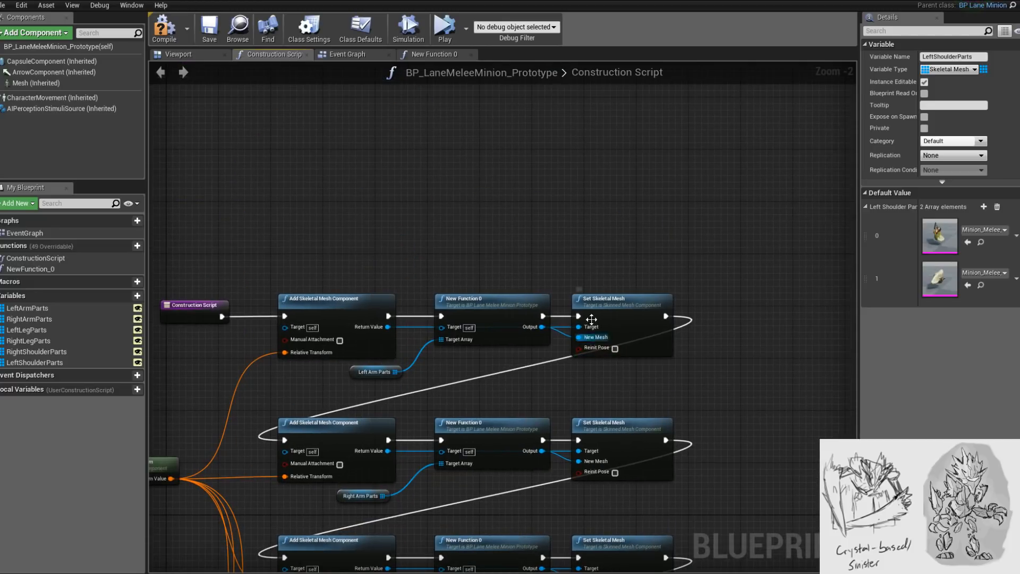
click(191, 57)
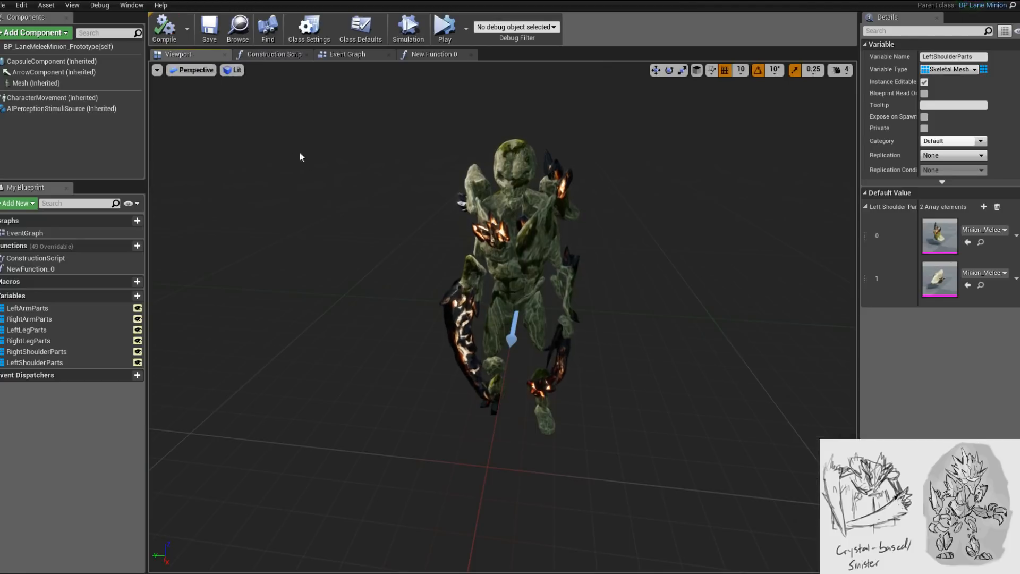
- Examine the assembled minion's crystal arms and torso up close and compare them with the M_Minion_Melee material graph
alt+drag(375, 270, 335, 212)
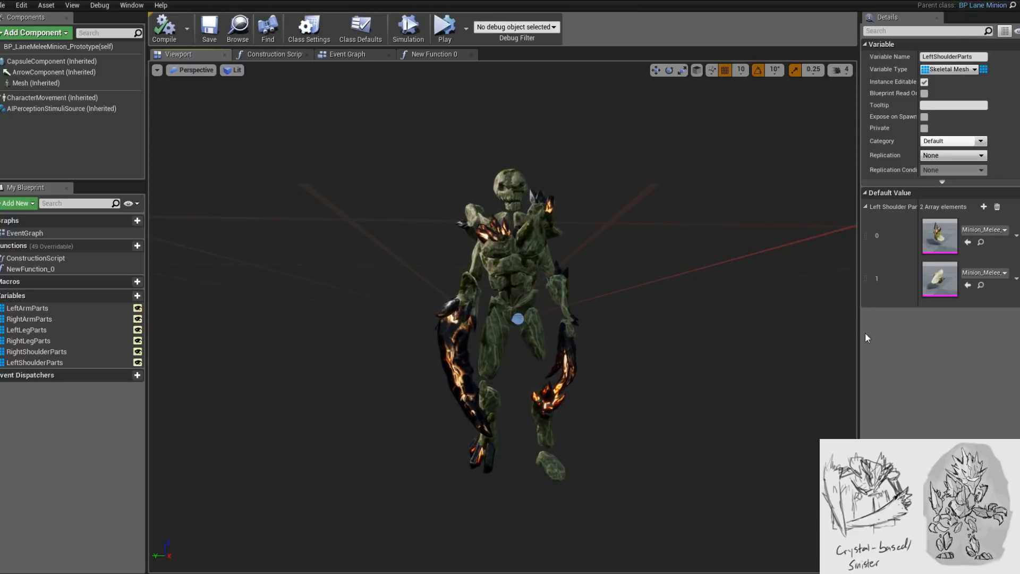
mouse_move(654, 330)
alt+mouse_down()
mouse_move(505, 330)
mouse_move(659, 346)
mouse_move(654, 330)
alt+mouse_up()
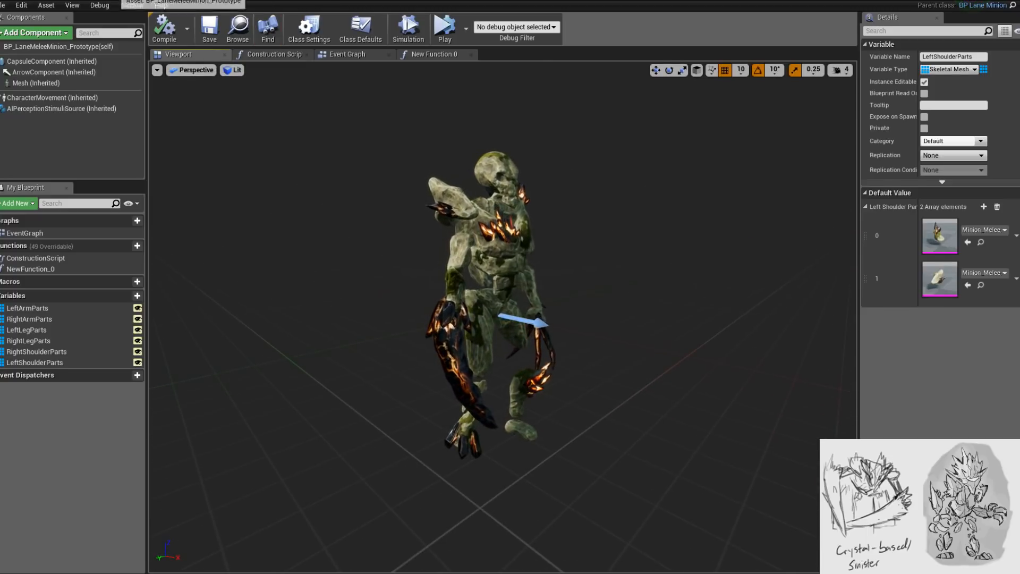
click(261, 1)
right_drag(495, 250, 401, 80)
scroll(419, 111, down, 4)
right_drag(440, 150, 512, 223)
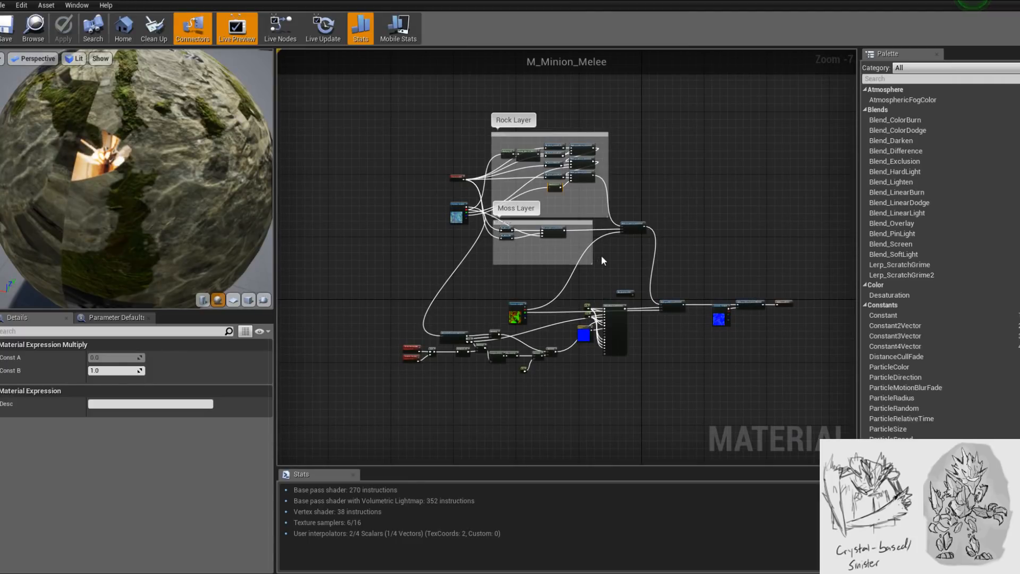
right_drag(601, 267, 659, 250)
scroll(563, 292, up, 4)
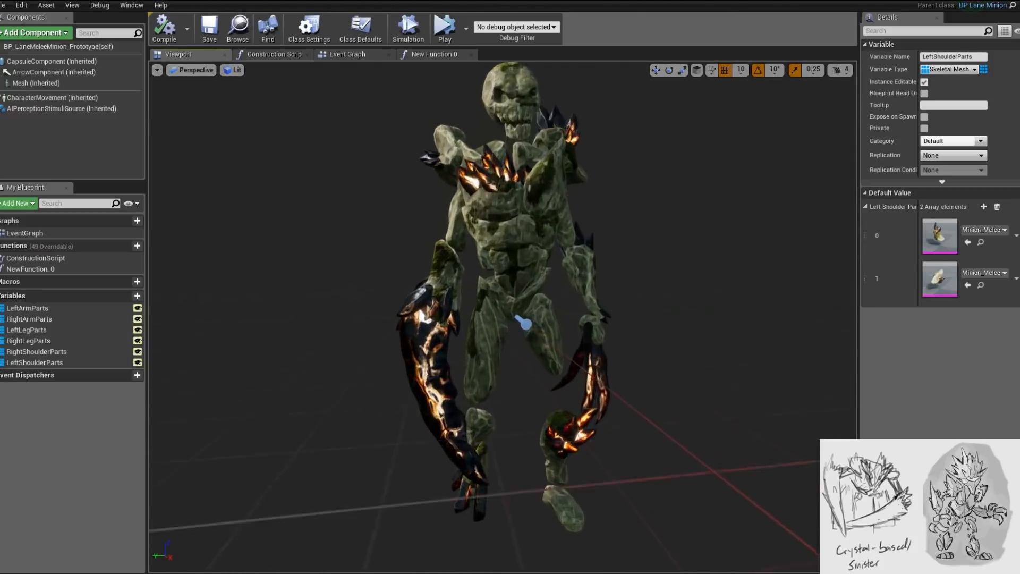
scroll(503, 316, up, 3)
alt+drag(503, 316, 643, 242)
scroll(601, 287, up, 2)
scroll(473, 250, up, 2)
scroll(473, 249, down, 4)
scroll(552, 249, up, 3)
scroll(584, 250, up, 3)
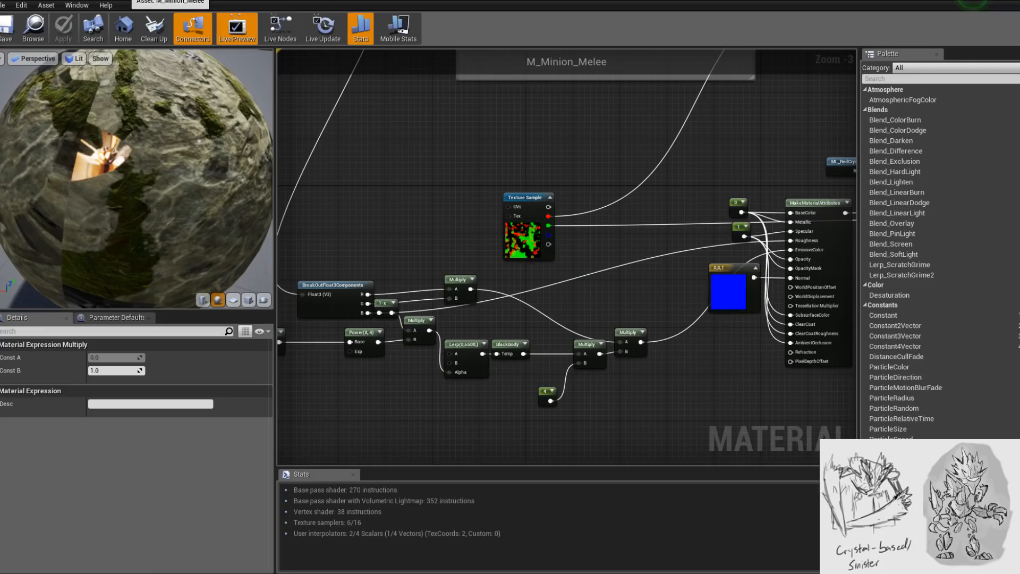
- Reposition the layer mask Texture Sample in M_Minion_Melee to free space above the crystal emissive nodes
right_drag(286, 133, 325, 179)
scroll(573, 354, down, 2)
click(568, 293)
drag(567, 292, 496, 260)
scroll(502, 293, up, 1)
right_drag(408, 244, 514, 304)
click(603, 285)
click(602, 281)
drag(600, 279, 627, 315)
key(Delete)
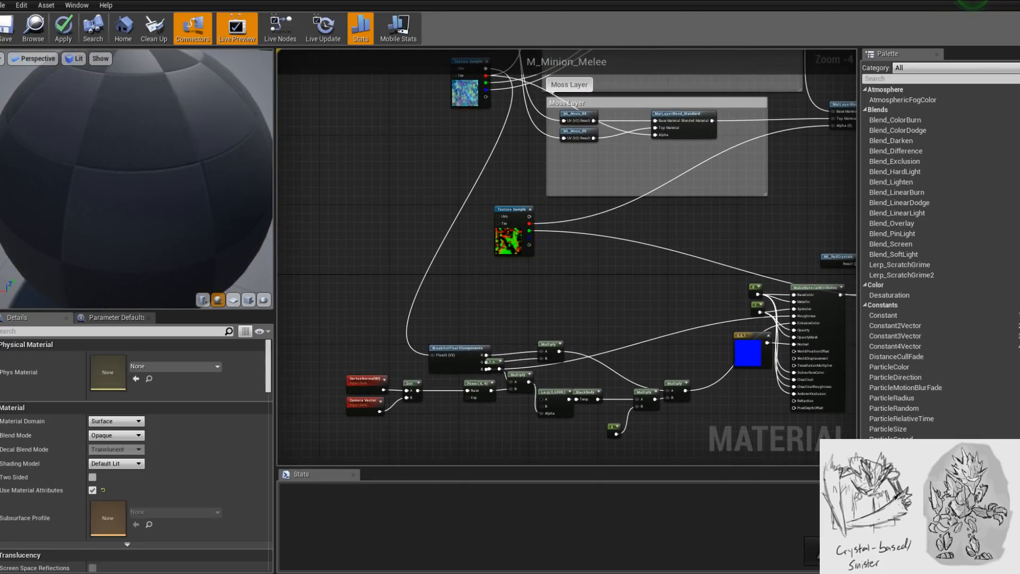
- Add two Constant3Vector nodes, stacked one above the other, between the layer mask Texture Sample and MakeMaterialAttributes
right_drag(607, 274, 588, 306)
click(588, 305)
scroll(586, 333, up, 3)
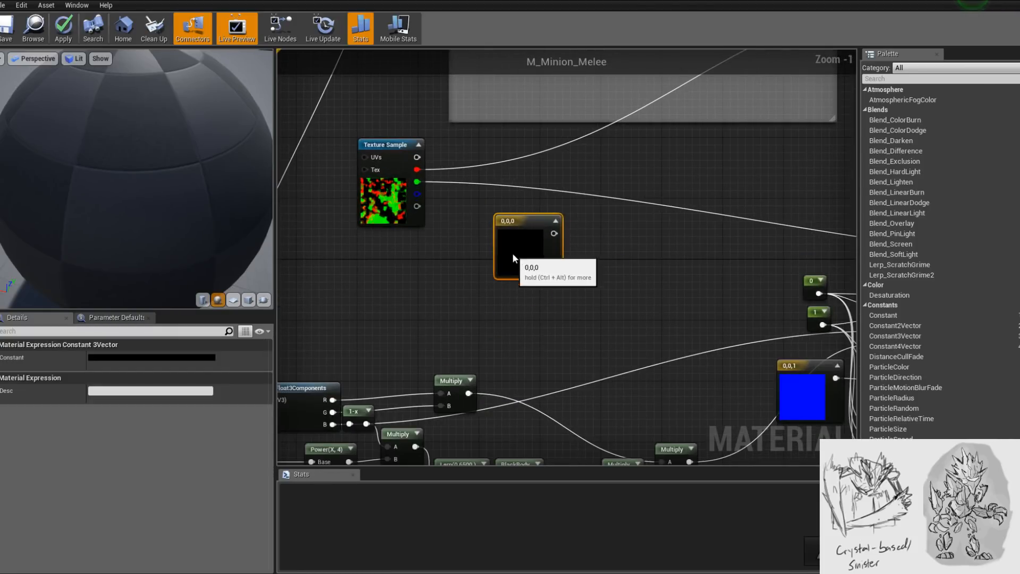
right_drag(509, 301, 548, 324)
key(3)
click(536, 307)
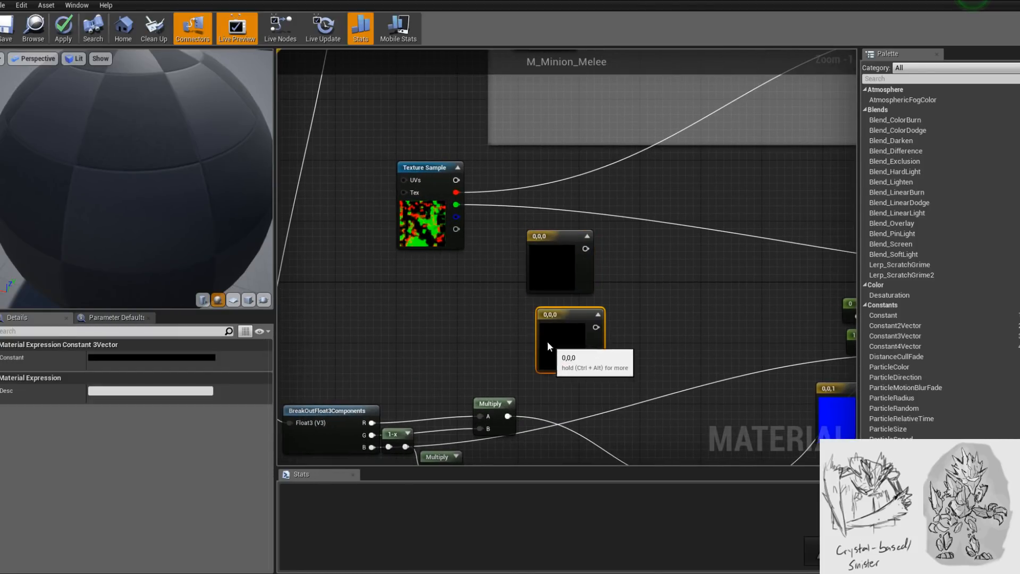
drag(549, 343, 547, 338)
click(553, 278)
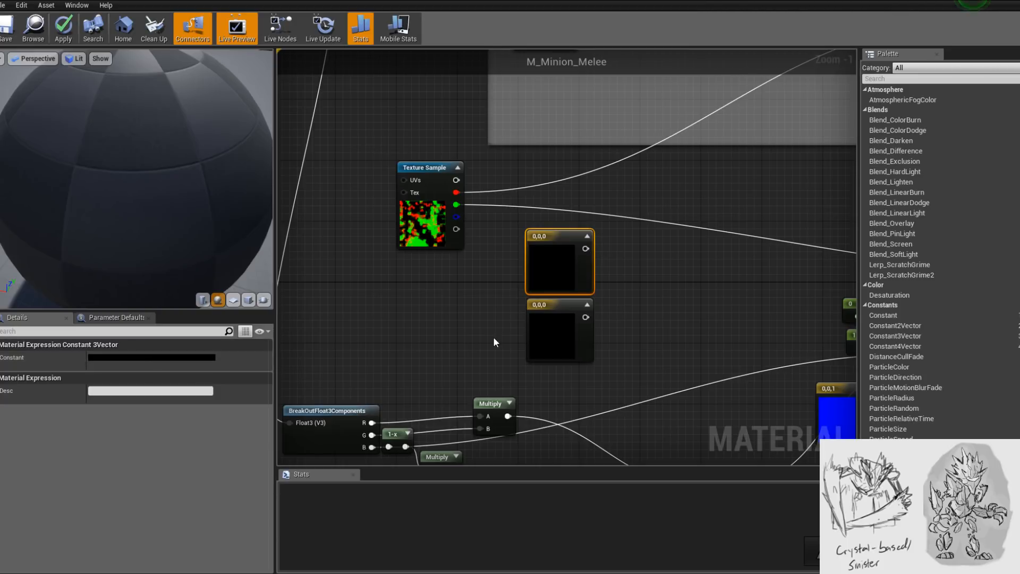
- Add a Lerp node beside the constants, feeding the upper constant into A and the lower one into B
right_drag(614, 329, 573, 304)
click(572, 299)
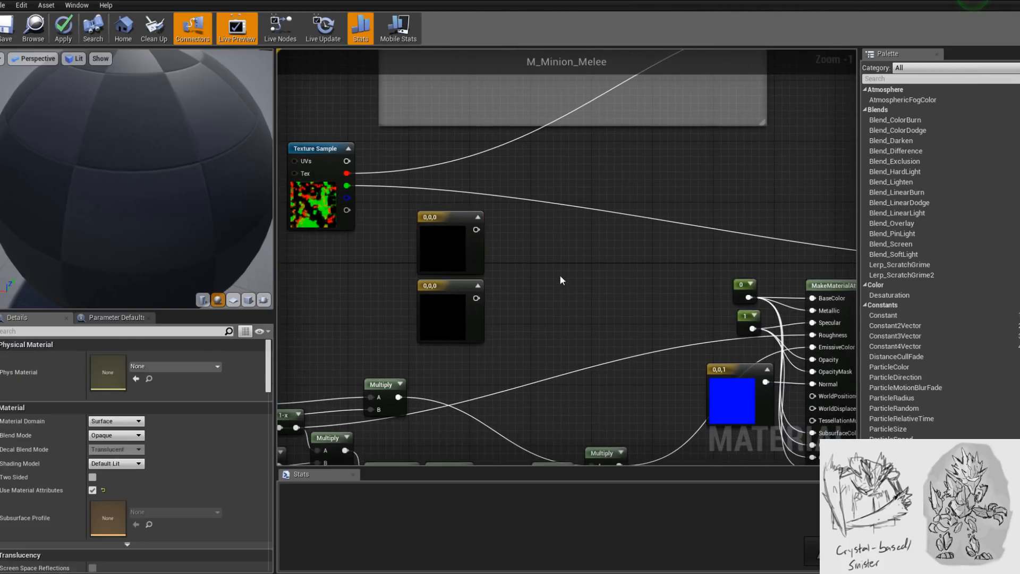
key(l)
click(560, 276)
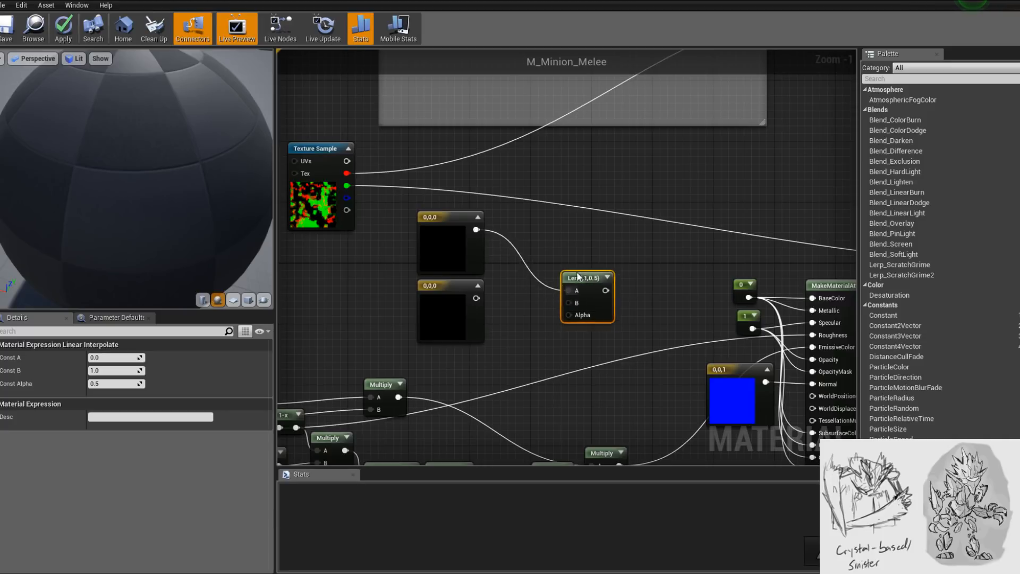
drag(582, 277, 569, 219)
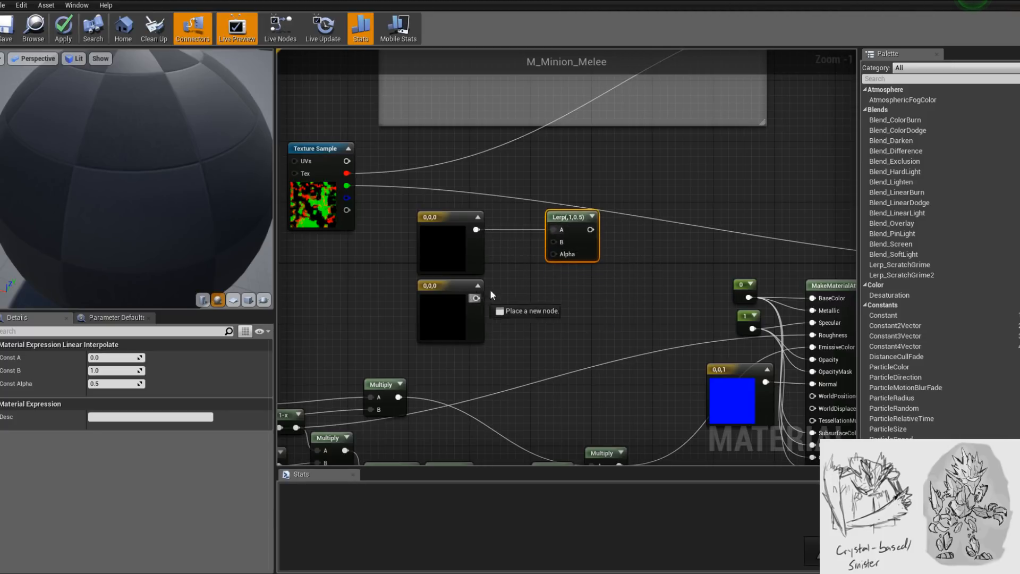
drag(555, 240, 554, 241)
- Add a 1-x node fed by the Power(X, 4) output and connect it to the new Lerp's Alpha
right_drag(373, 384, 668, 280)
drag(602, 318, 578, 330)
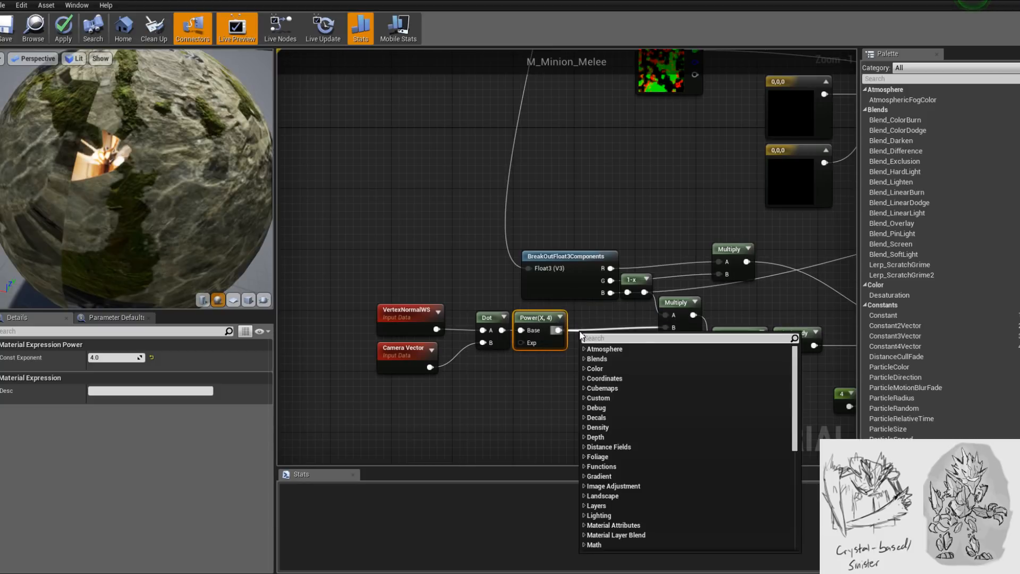
text(1-x)
key(Return)
drag(598, 340, 636, 190)
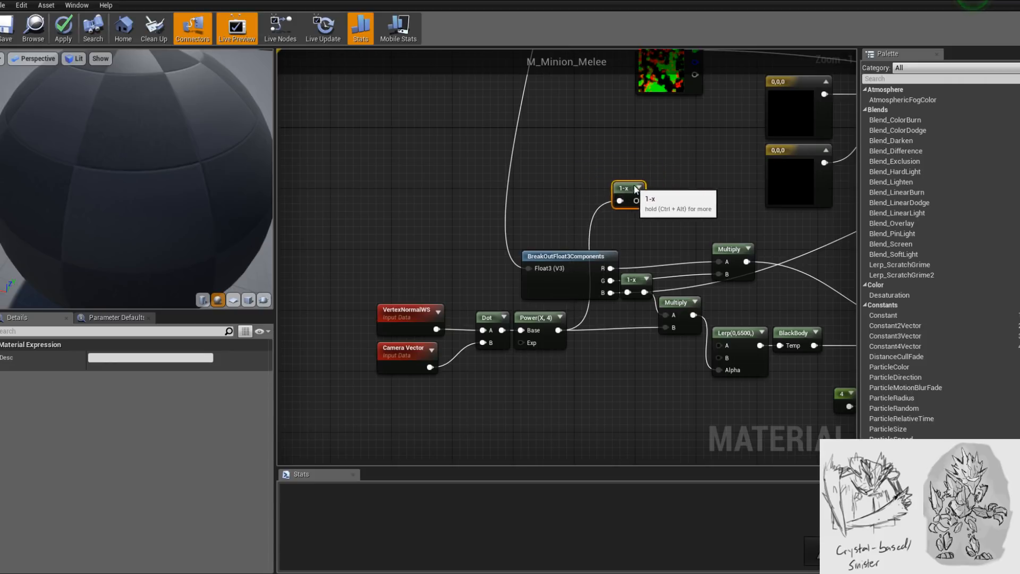
right_drag(637, 190, 522, 262)
scroll(521, 262, down, 2)
drag(449, 286, 672, 216)
- Set the lower Constant3Vector's colour to dark red with hue 0, saturation 1.0 and value 0.515625
right_drag(611, 255, 582, 272)
click(582, 265)
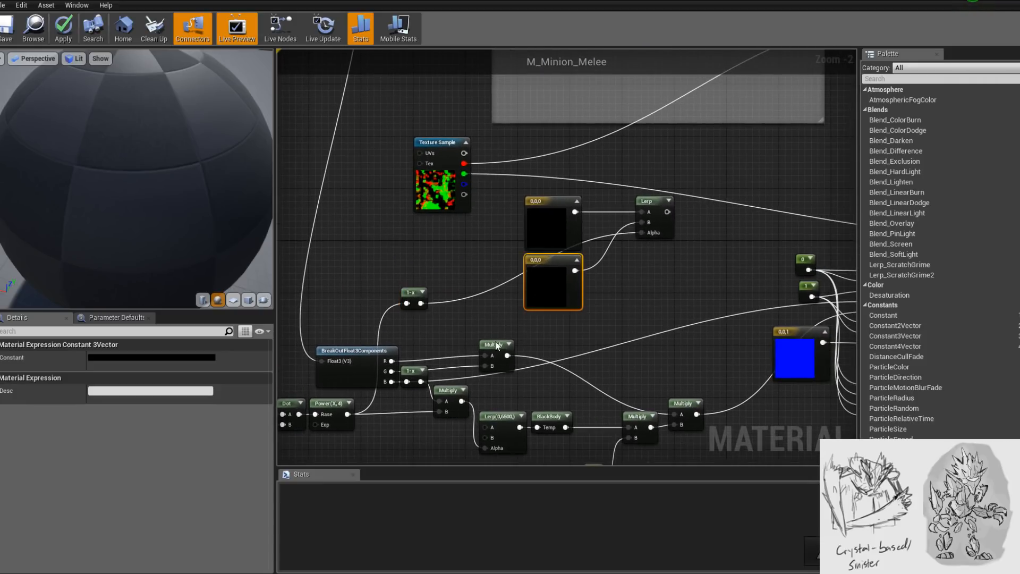
click(180, 357)
click(289, 374)
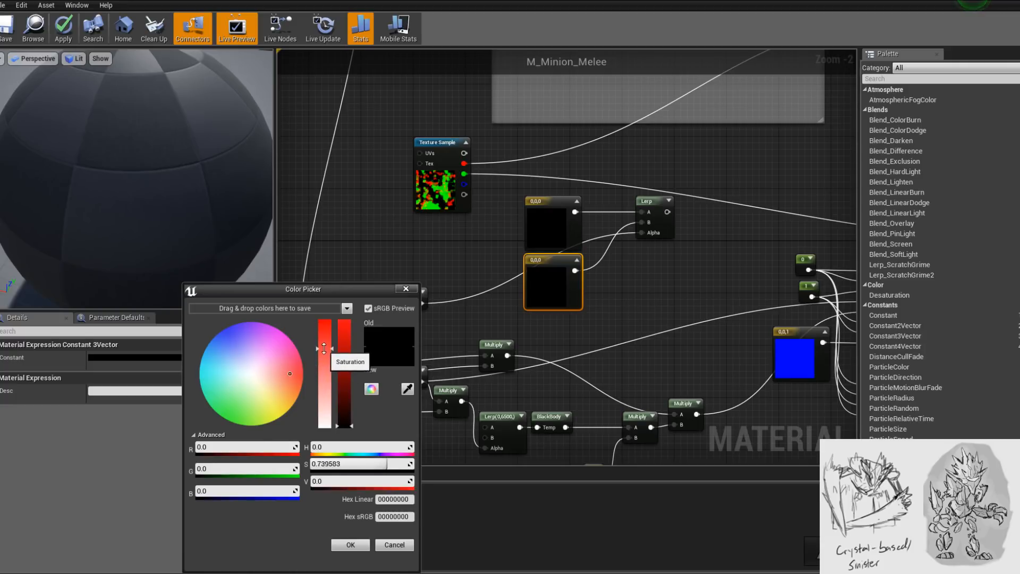
drag(345, 350, 349, 371)
click(329, 319)
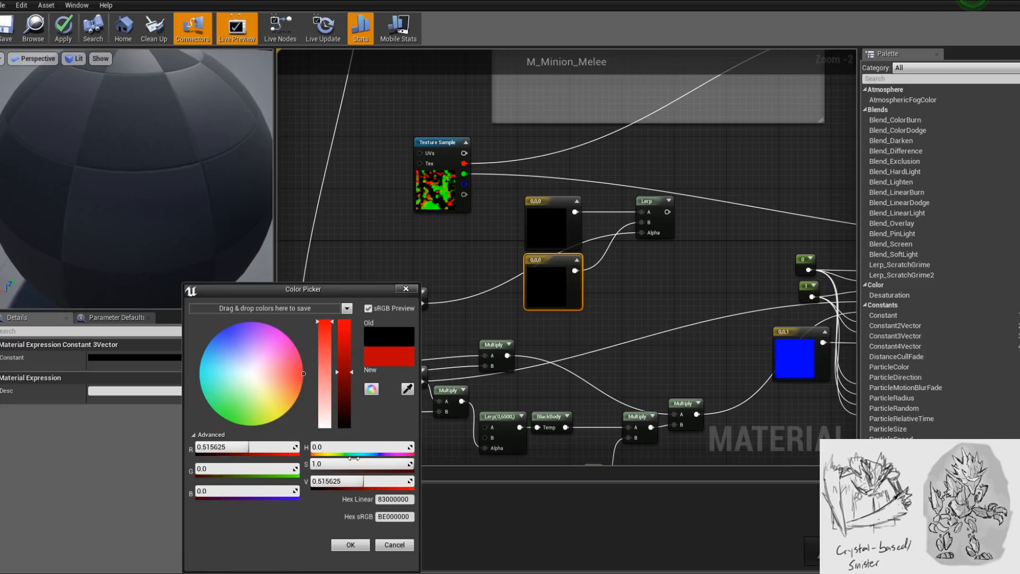
click(350, 545)
- Connect the new Lerp's output to BaseColor on MakeMaterialAttributes and apply the material
right_drag(605, 314, 440, 327)
drag(501, 226, 699, 284)
right_drag(417, 265, 520, 285)
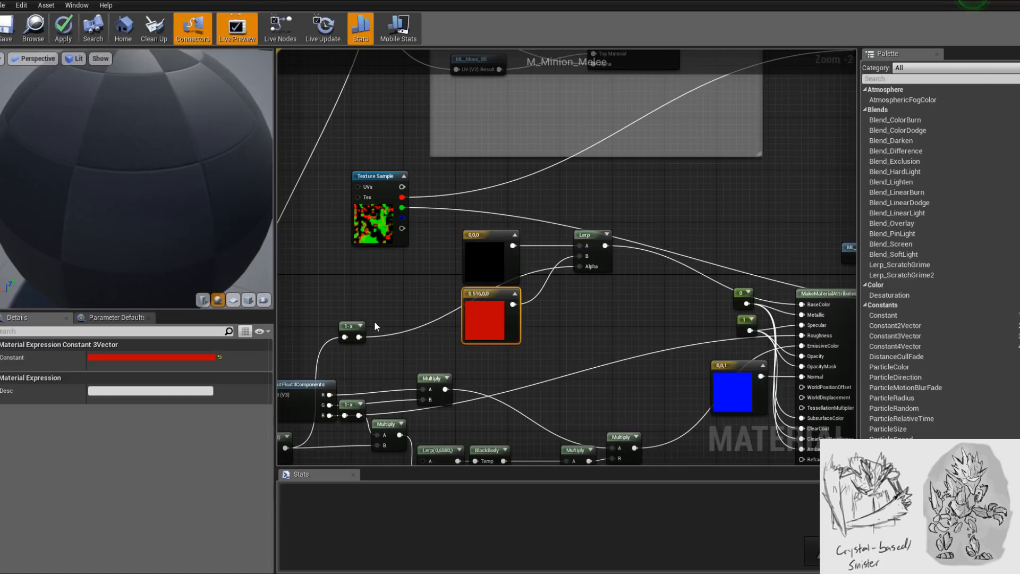
right_drag(629, 299, 559, 283)
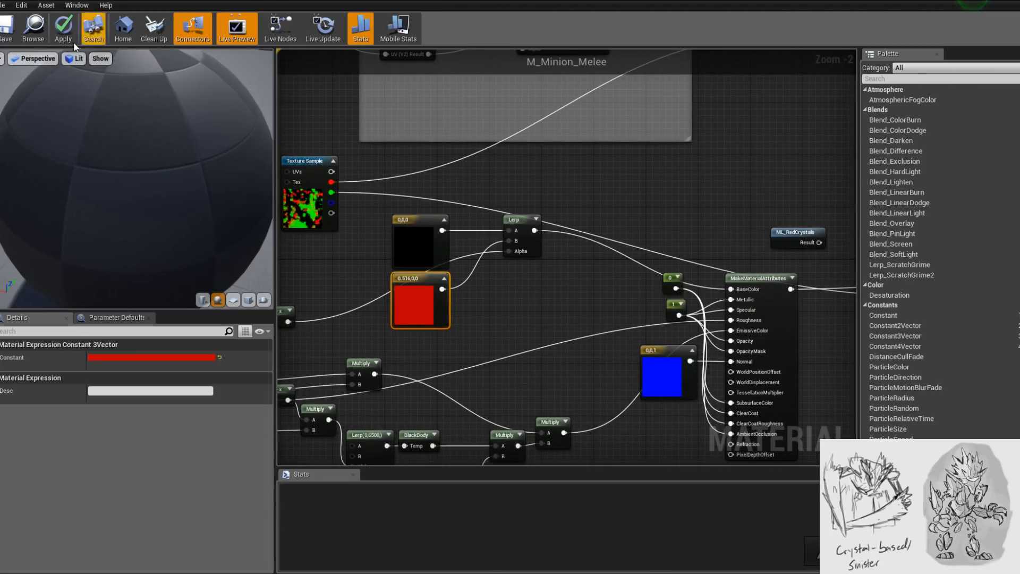
key(Return)
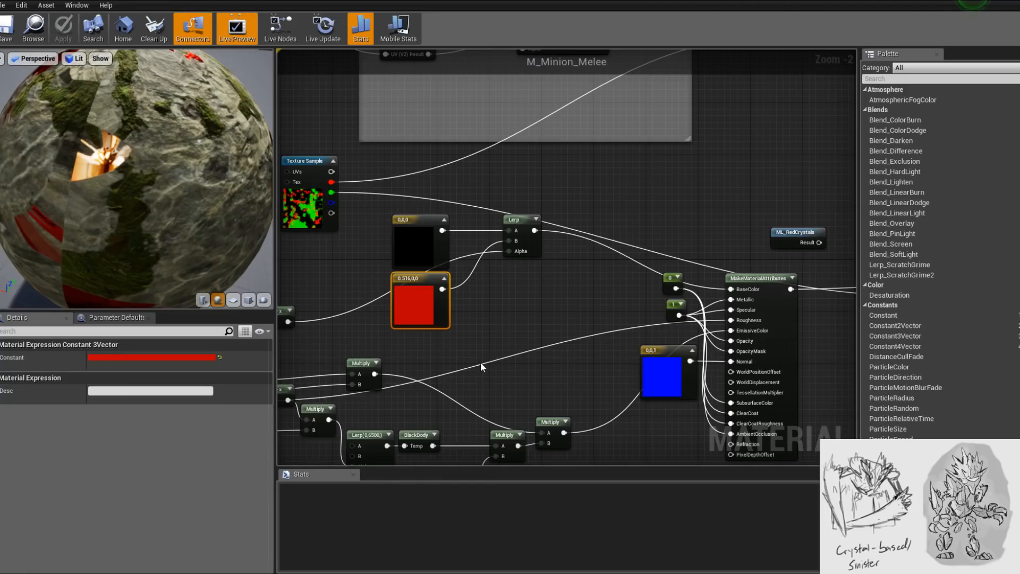
- Check M_Minion_Melee's shader stats and material preview, and inspect the red crystals on the minion from several angles
scroll(481, 254, down, 4)
right_drag(481, 254, 517, 361)
scroll(500, 343, up, 1)
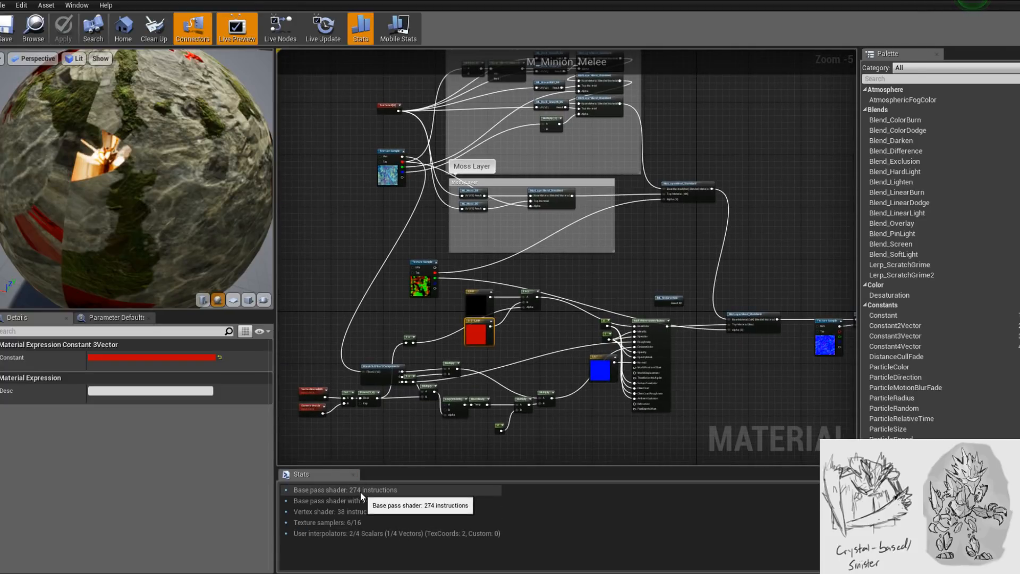
right_drag(380, 263, 428, 321)
scroll(382, 275, down, 1)
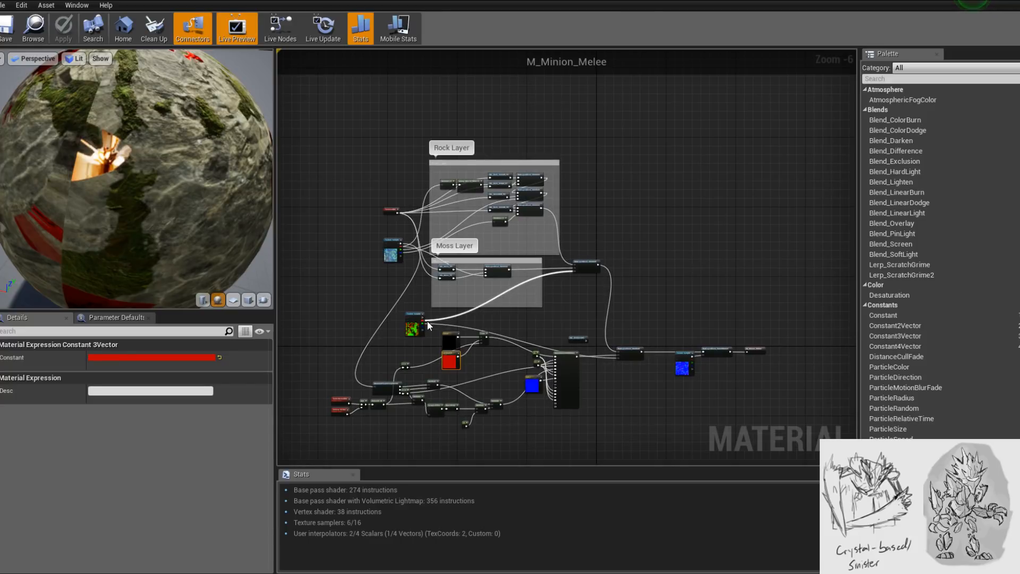
drag(196, 181, 226, 140)
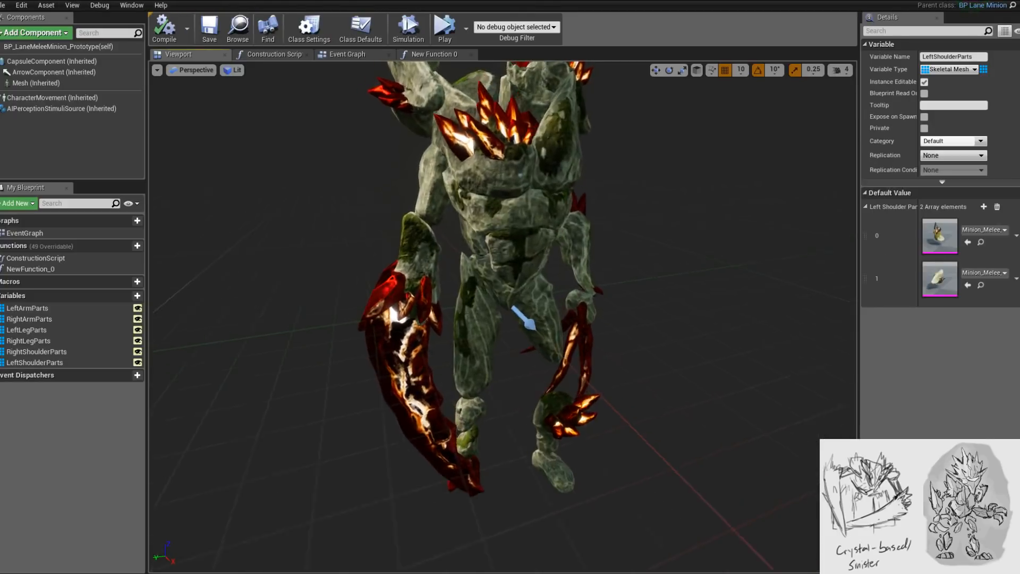
alt+drag(527, 319, 856, 319)
scroll(478, 325, down, 4)
alt+drag(419, 299, 574, 255)
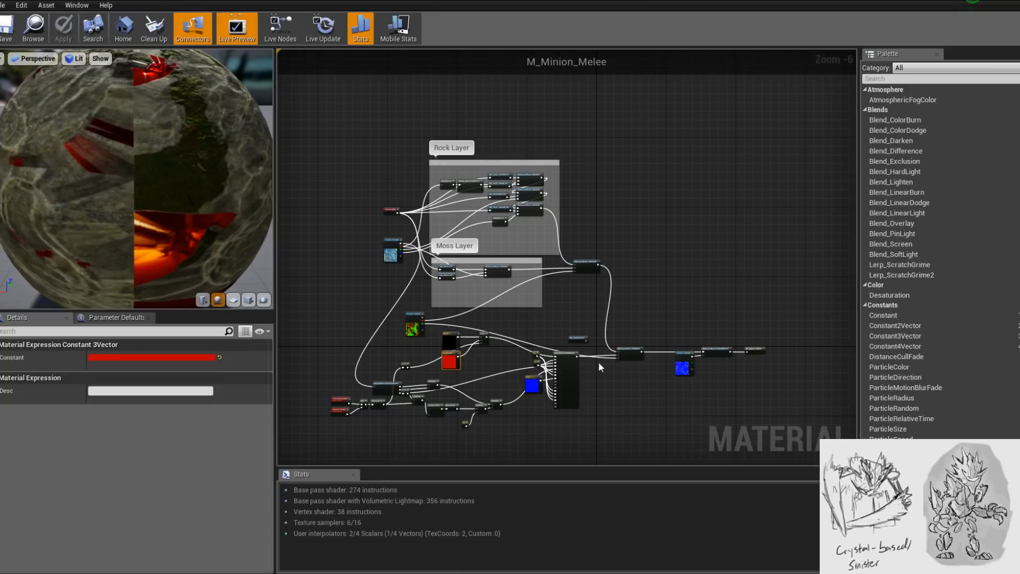
- Move the layer mask Texture Sample, ML_RedCrystals and the final MatLayerBlend_Standard node away from the crystal nodes
scroll(491, 251, down, 2)
scroll(550, 348, up, 4)
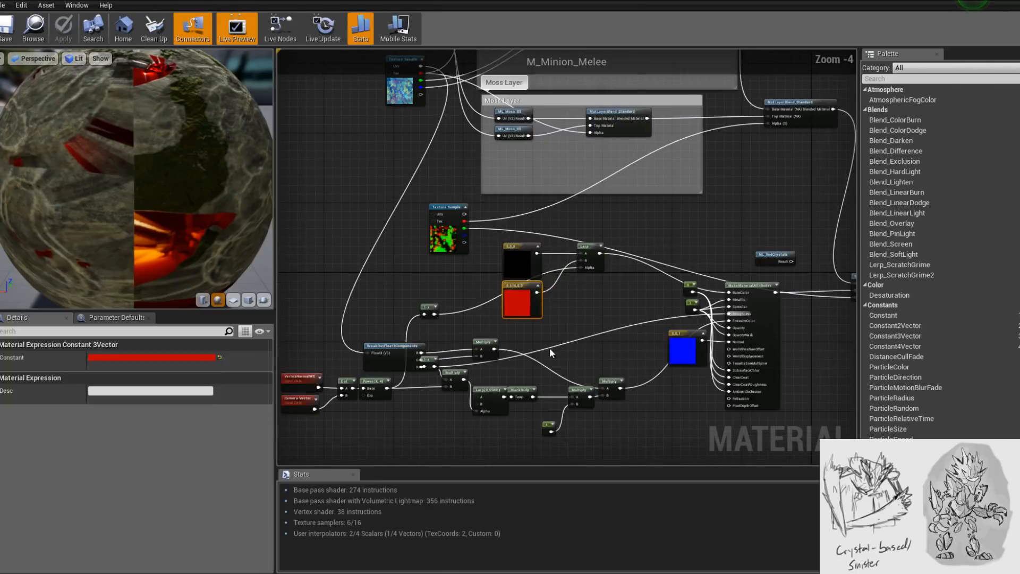
click(442, 210)
drag(442, 210, 436, 188)
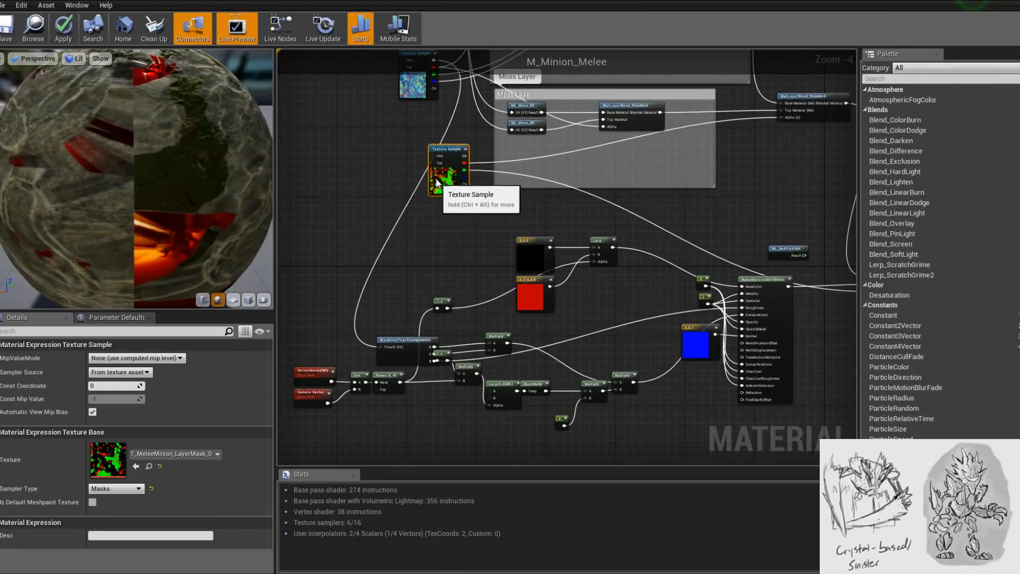
scroll(445, 211, down, 2)
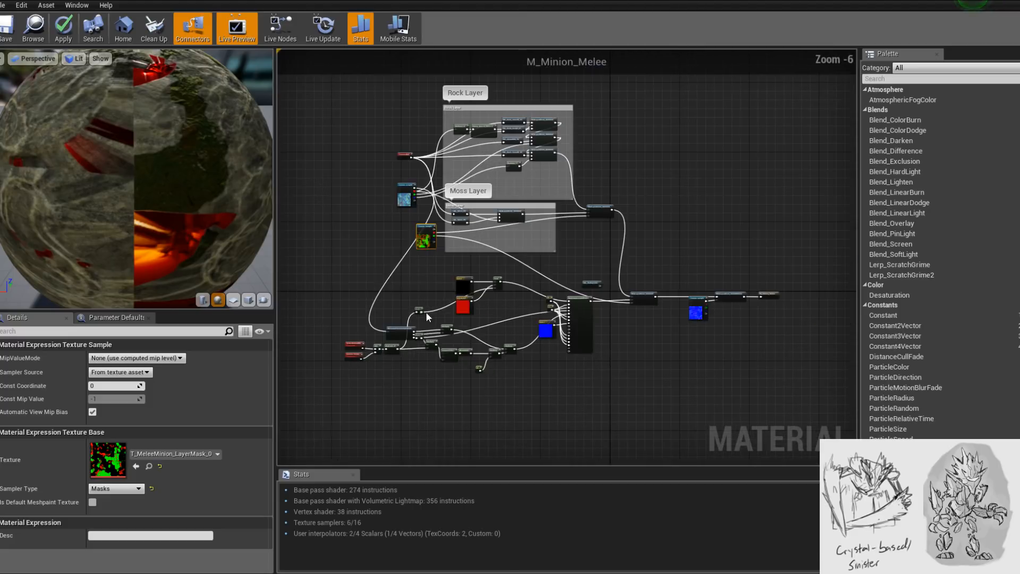
scroll(627, 300, up, 3)
drag(527, 211, 678, 211)
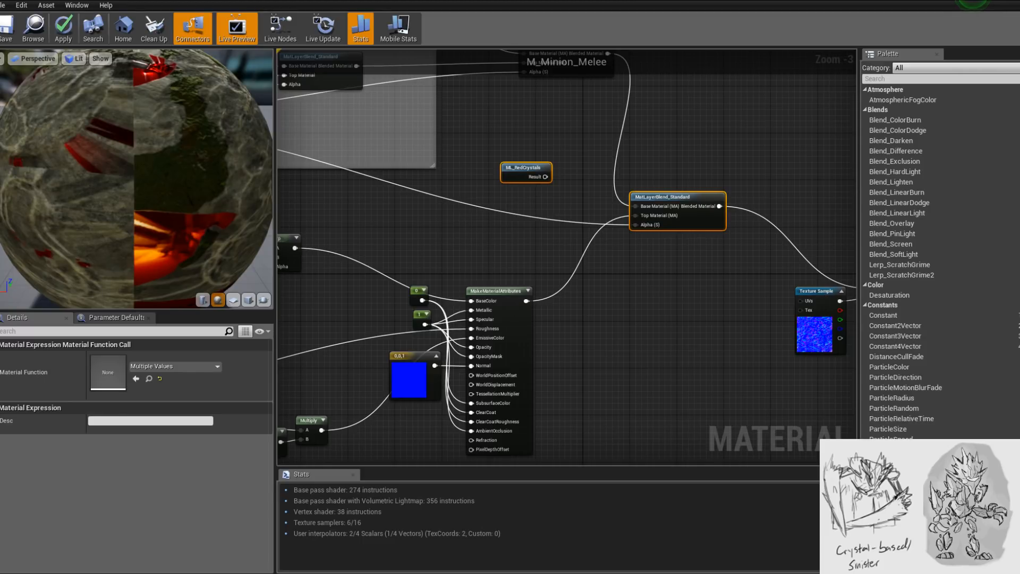
- Copy all crystal nodes, including MakeMaterialAttributes, from M_Minion_Melee into the empty ML_MinionCrystals material function
double_click(526, 170)
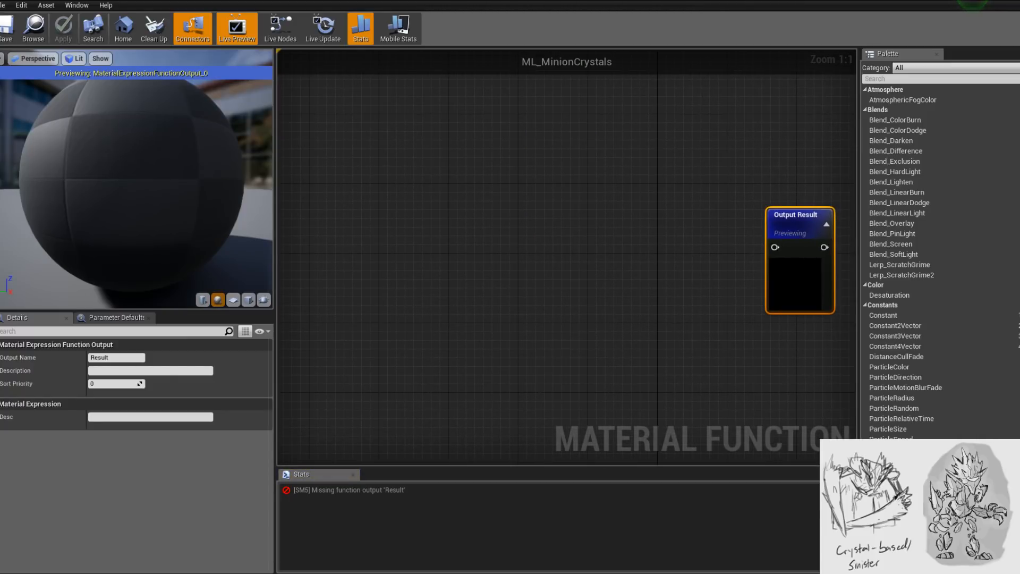
click(231, 2)
scroll(629, 145, down, 4)
right_drag(621, 303, 659, 362)
drag(659, 362, 361, 222)
scroll(448, 184, up, 1)
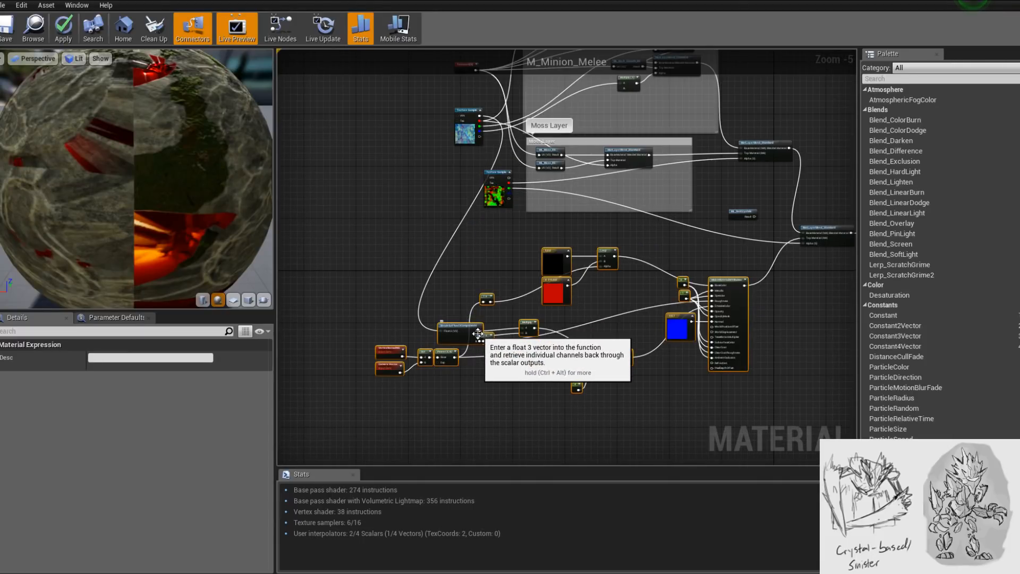
click(707, 4)
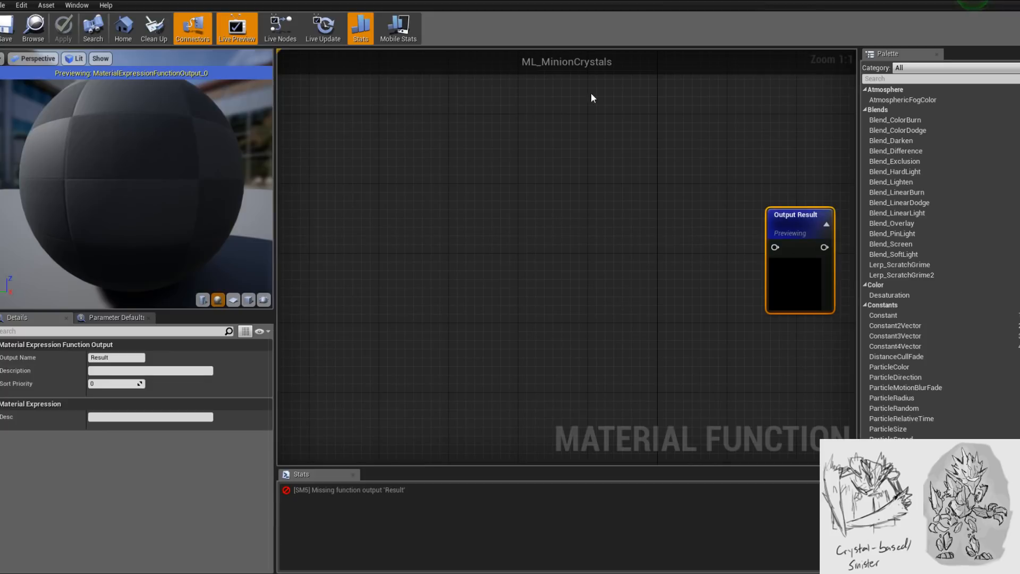
key(ctrl+v)
- Place Output Result beside MakeMaterialAttributes in ML_MinionCrystals and connect the material attributes to it
right_drag(561, 307, 401, 269)
scroll(409, 269, down, 1)
drag(706, 118, 507, 231)
drag(628, 227, 564, 229)
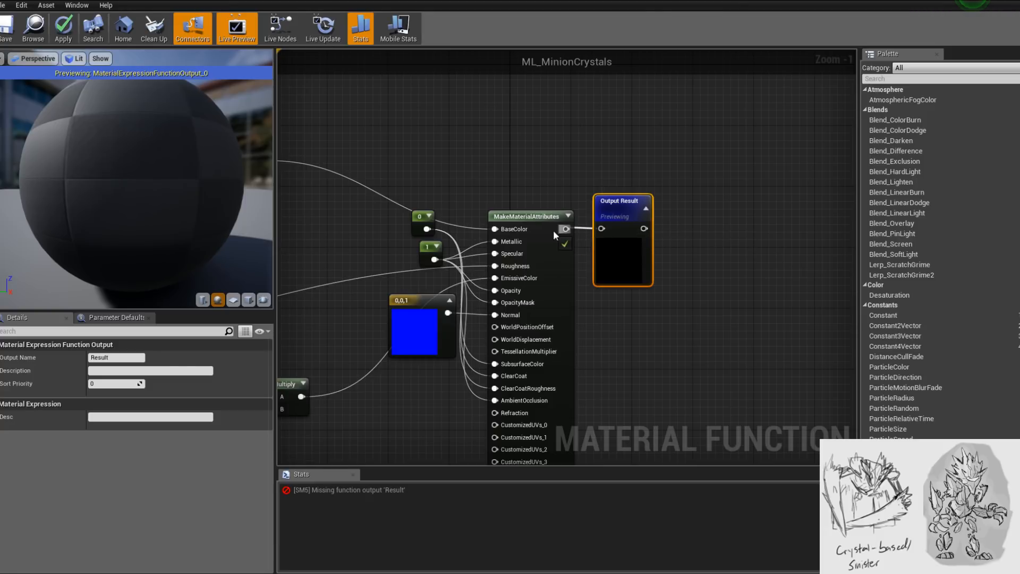
- Add a FunctionInput node to ML_MinionCrystals, above and to the left of BreakOutFloat3Components
right_drag(454, 212, 584, 148)
scroll(584, 148, down, 1)
scroll(585, 148, down, 3)
right_drag(338, 179, 622, 226)
scroll(622, 227, up, 3)
right_drag(502, 193, 506, 237)
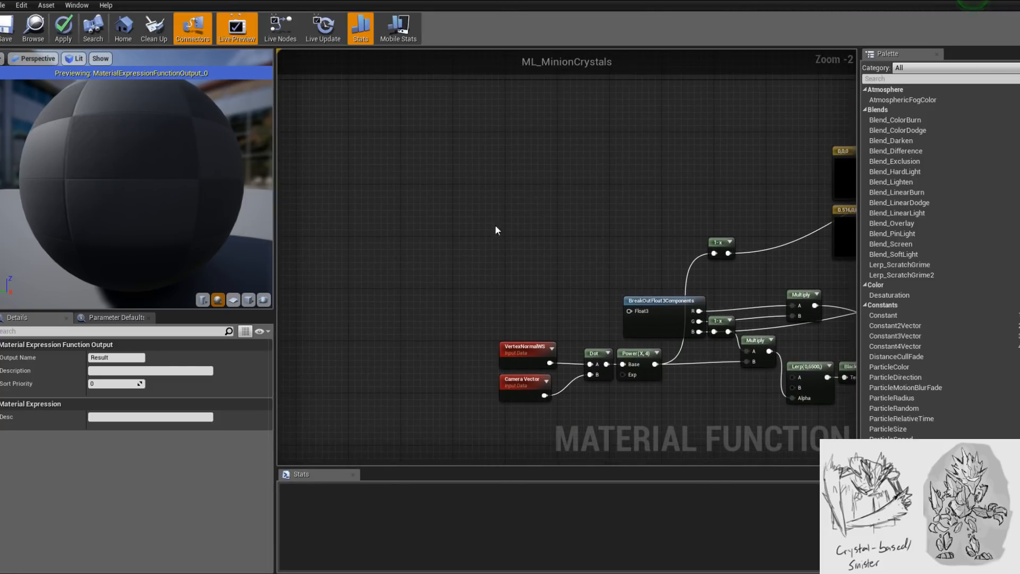
right_click(505, 209)
text(input)
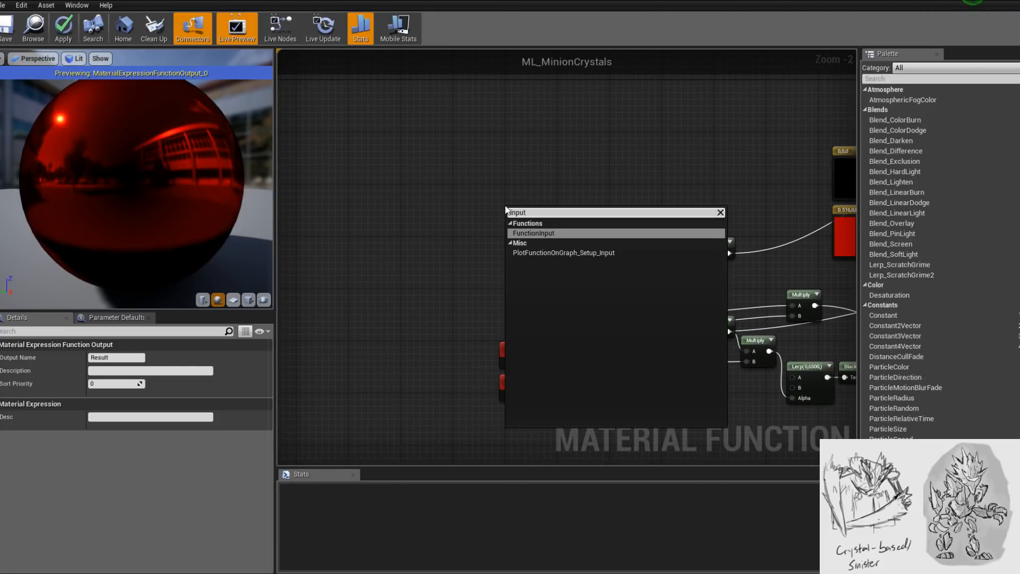
key(Return)
scroll(577, 289, up, 2)
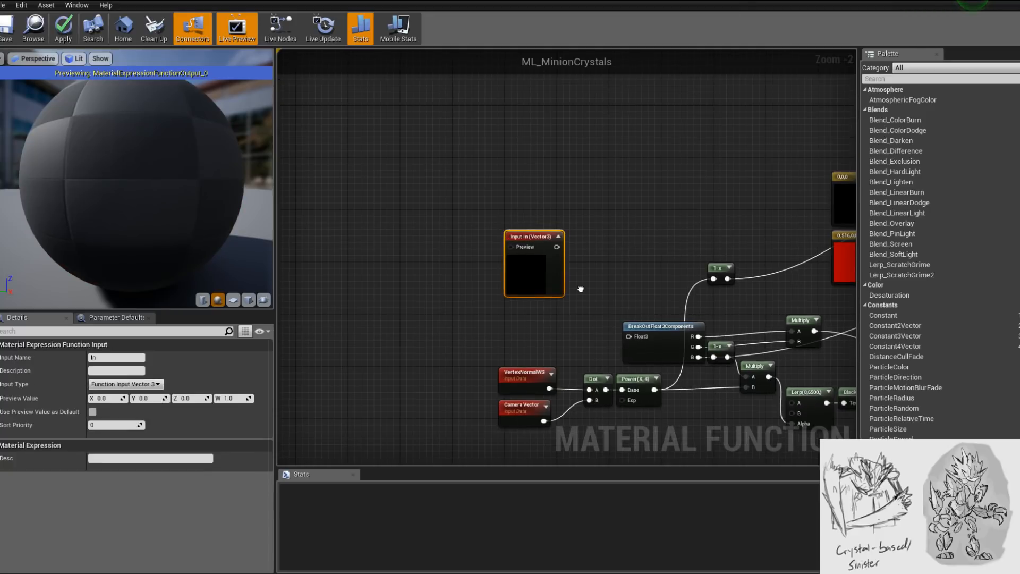
- Connect the function input to the Float3 pin of BreakOutFloat3Components and move the input closer to it
drag(568, 297, 651, 368)
right_drag(502, 311, 542, 219)
mouse_move(542, 219)
mouse_down()
mouse_move(549, 295)
mouse_move(556, 267)
mouse_move(546, 220)
mouse_up()
right_drag(551, 239, 539, 300)
drag(548, 287, 551, 320)
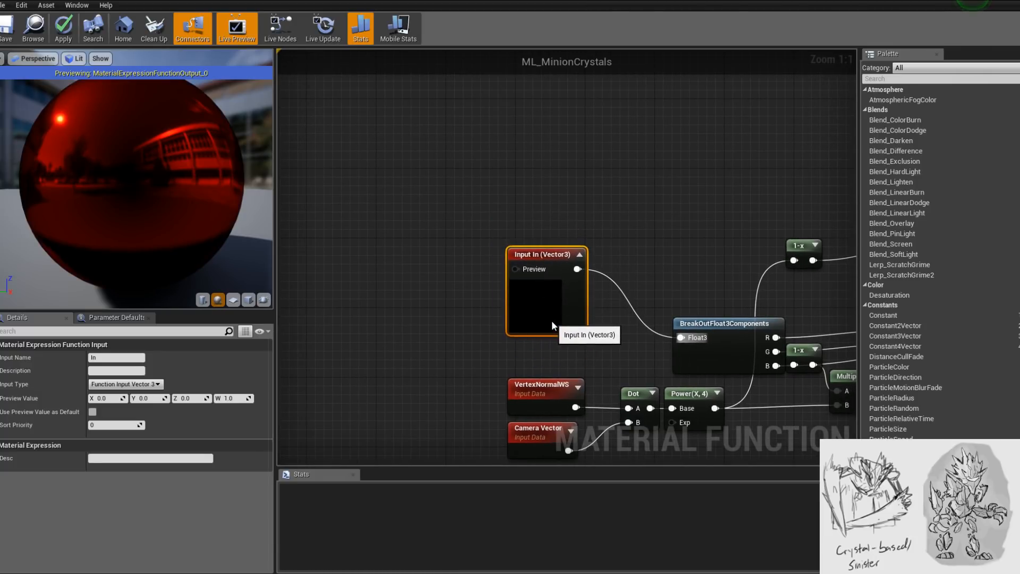
click(117, 357)
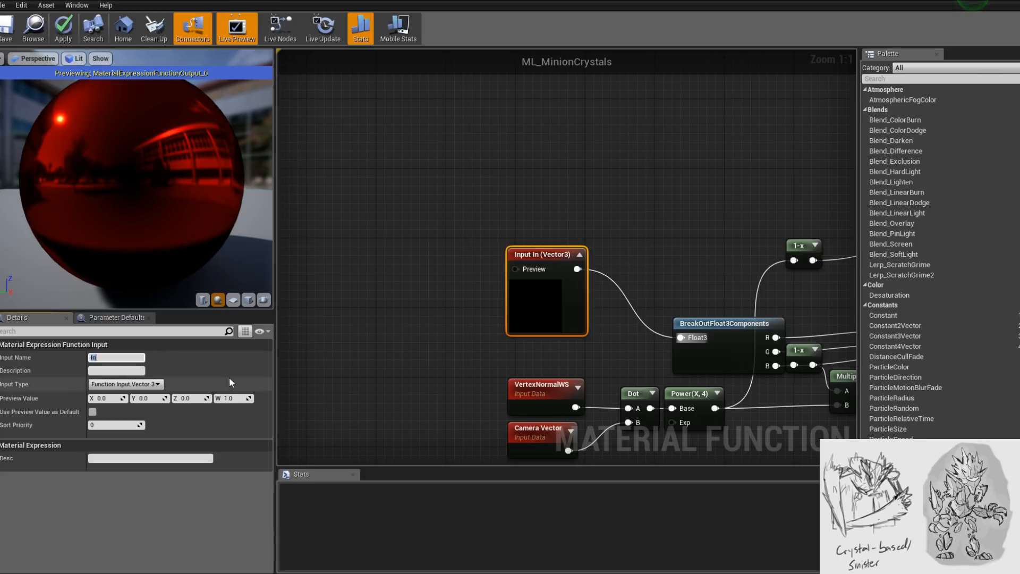
- Add a Constant3Vector of 0,0,0 beside the function input and connect it to the input's Preview pin
right_drag(418, 289, 456, 337)
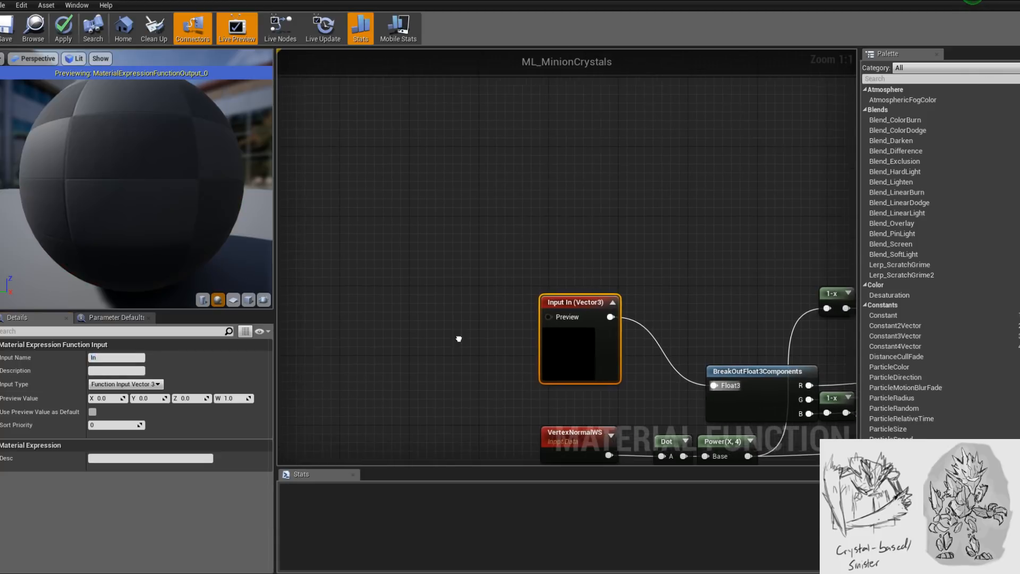
click(443, 302)
drag(505, 329, 548, 316)
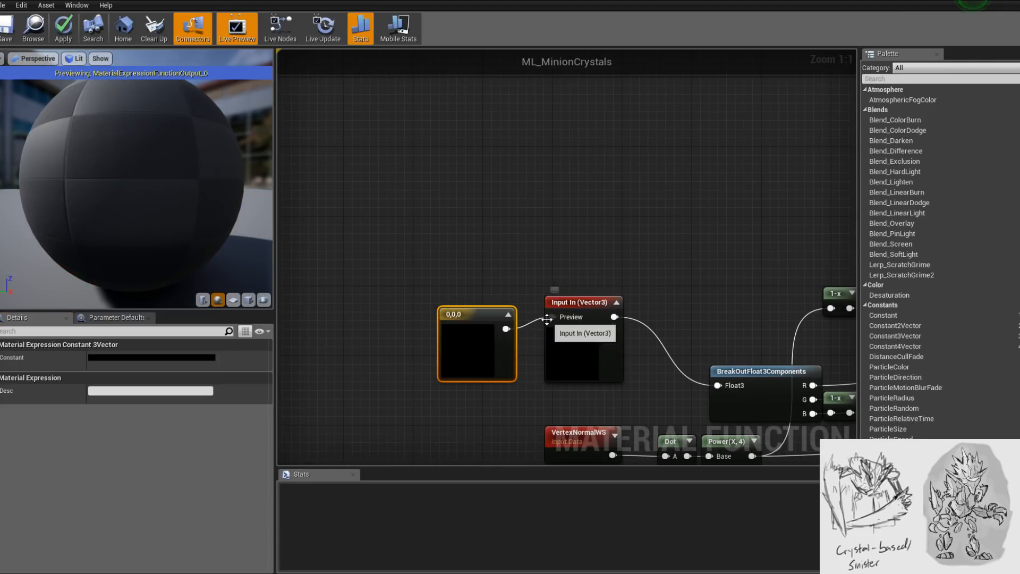
drag(451, 339, 461, 326)
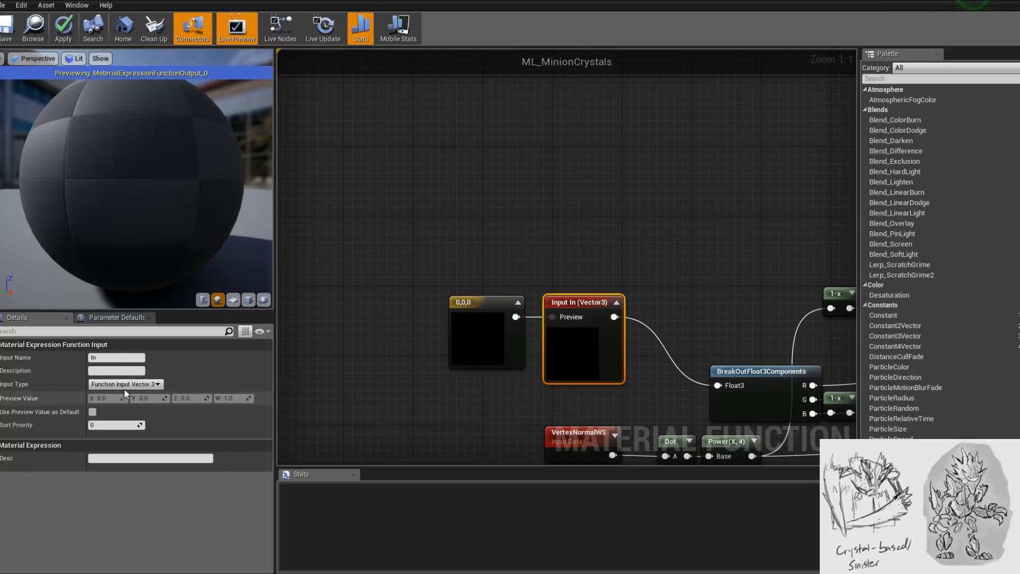
- Name the function input Weathering and enable Use Preview Value as Default for it
click(116, 357)
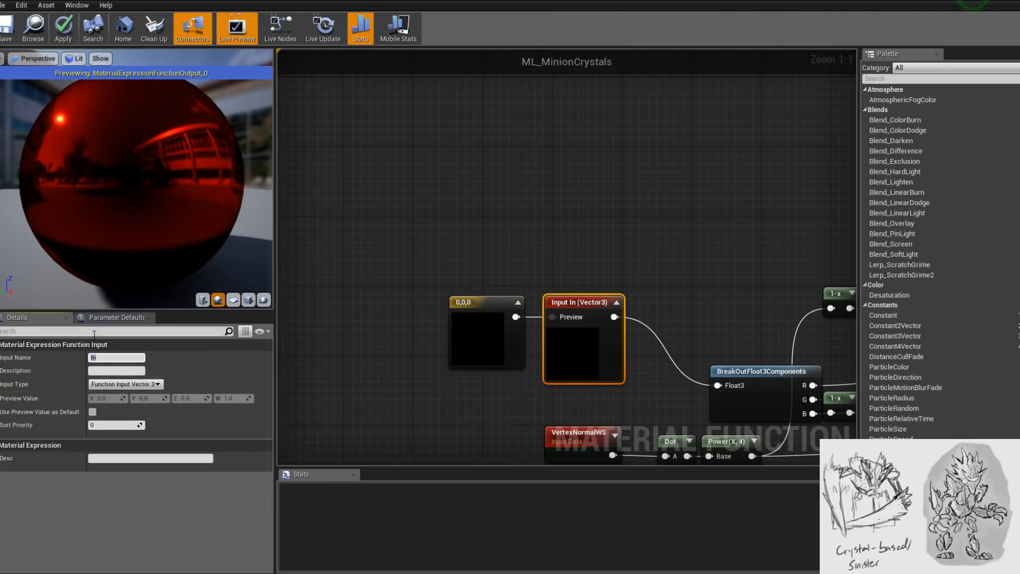
right_drag(509, 405, 367, 324)
scroll(367, 324, down, 2)
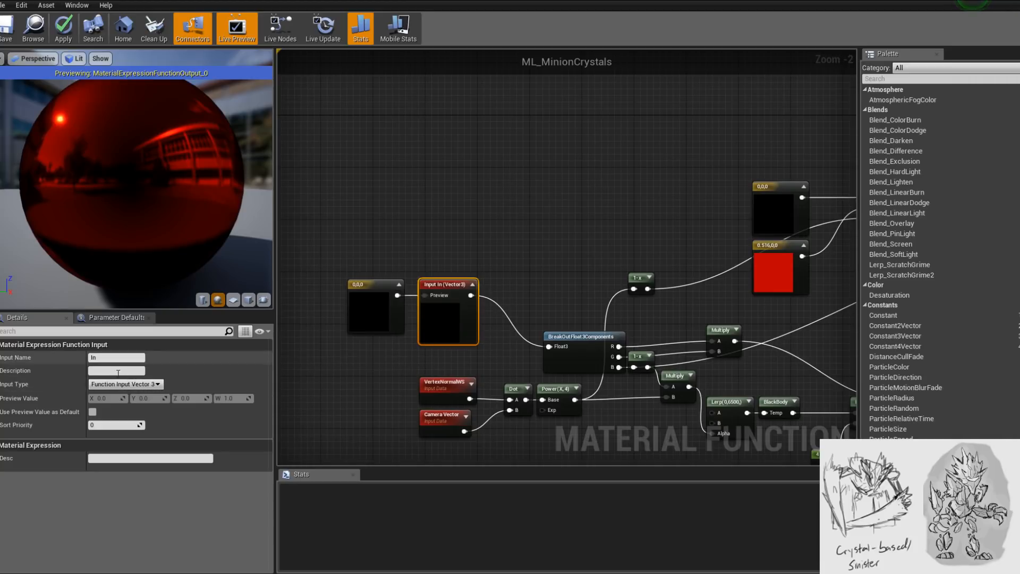
click(93, 412)
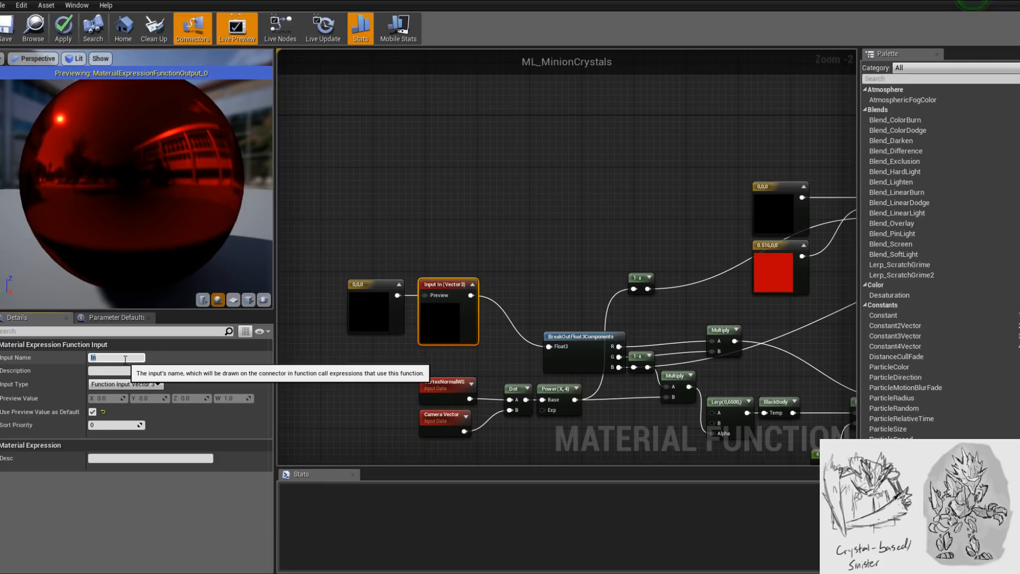
key(Return)
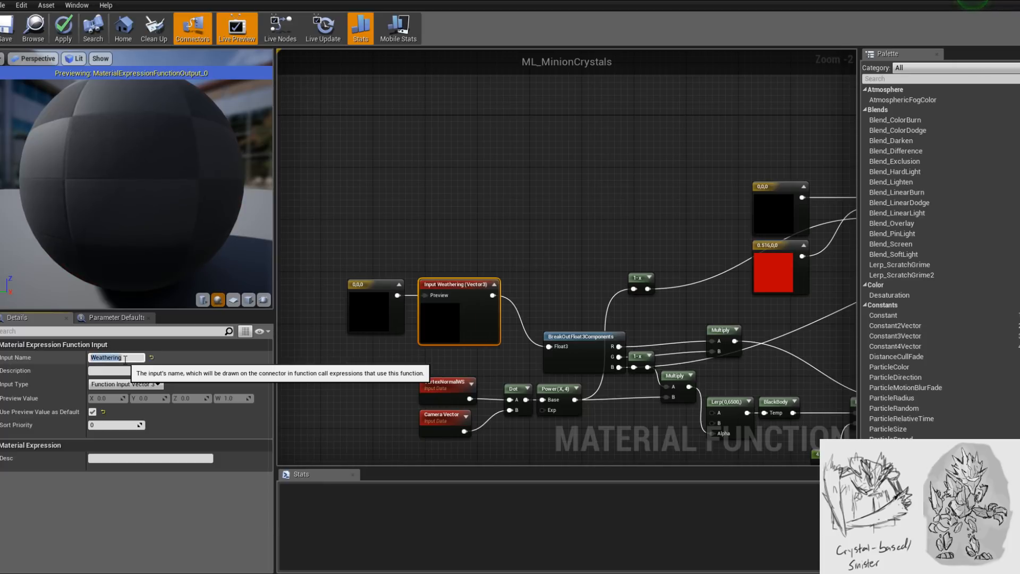
- Duplicate the Weathering function input and place the copy above the black and red colour constants
right_drag(465, 300, 392, 346)
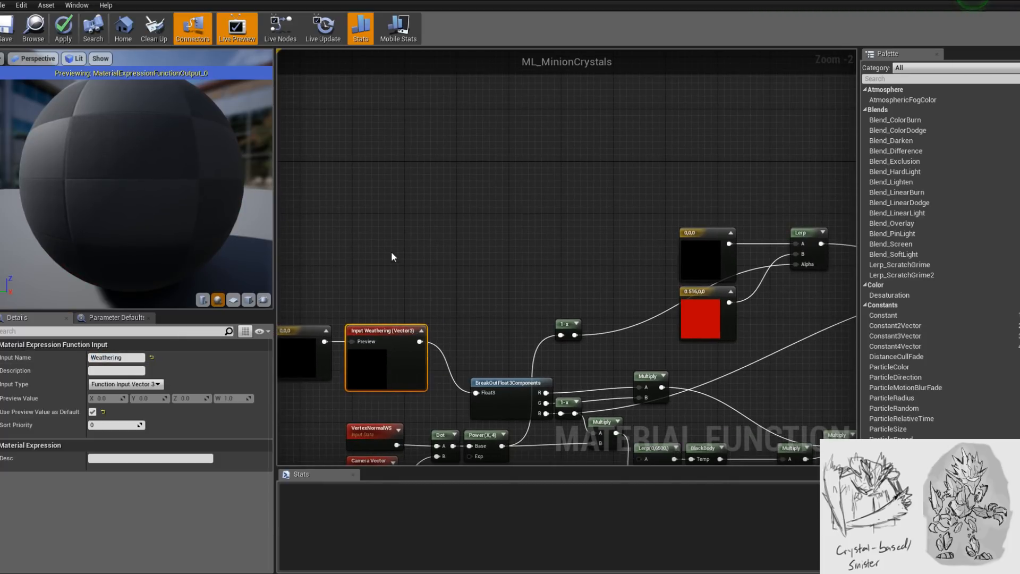
key(ctrl+w)
drag(395, 258, 522, 220)
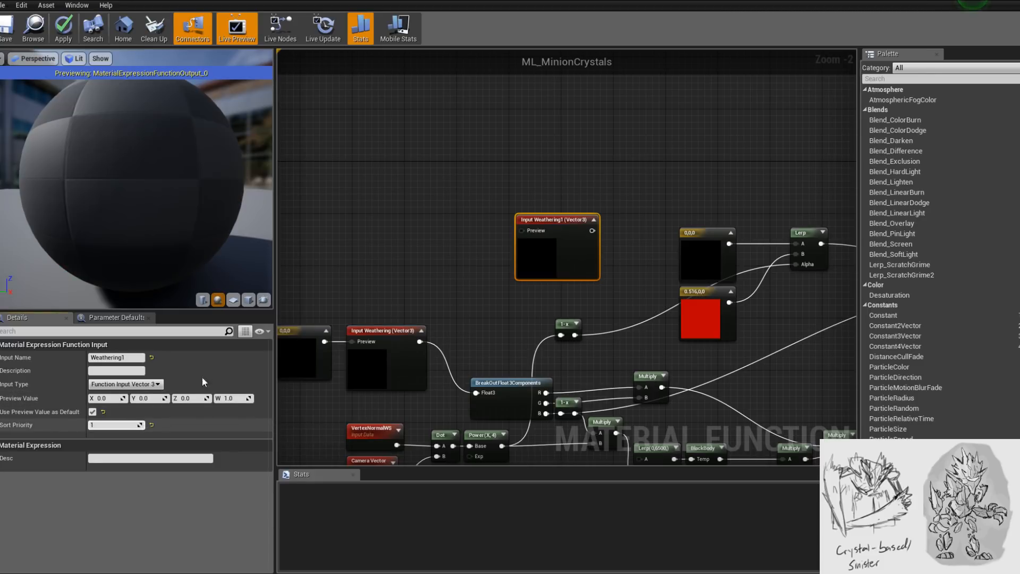
scroll(499, 255, down, 2)
drag(450, 230, 532, 182)
right_drag(574, 250, 645, 298)
- Examine the Rock Layer and Moss Layer functions in M_Minion_Melee and the layers' inputs, and return to ML_MinionCrystals
right_drag(433, 307, 453, 246)
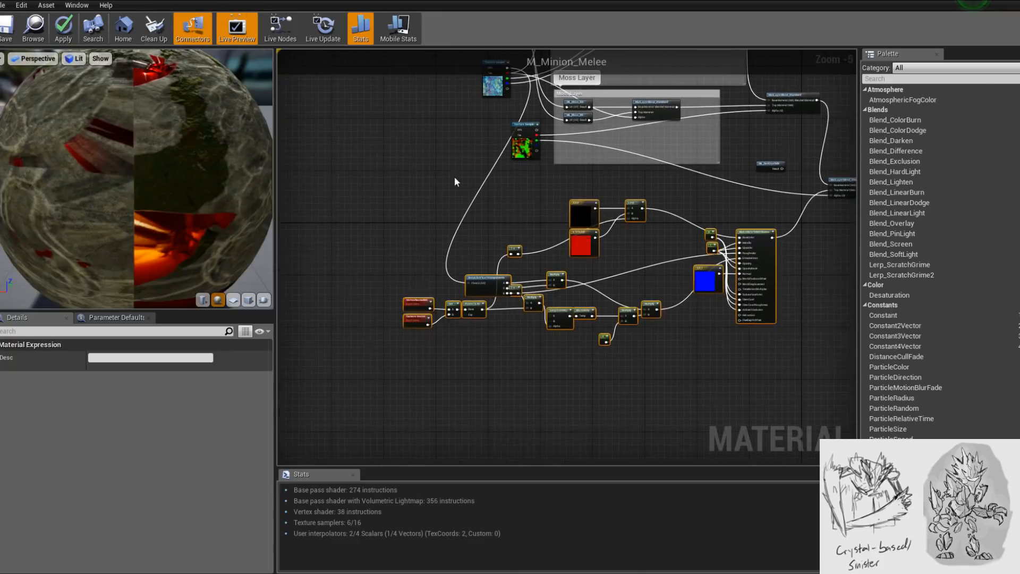
drag(412, 210, 388, 224)
scroll(499, 289, down, 1)
right_drag(567, 163, 483, 305)
right_drag(517, 335, 529, 234)
scroll(554, 261, up, 3)
right_drag(591, 256, 612, 350)
right_drag(681, 307, 723, 470)
click(604, 225)
mouse_move(603, 225)
mouse_down()
mouse_move(597, 195)
mouse_move(611, 212)
mouse_up()
click(601, 122)
click(600, 179)
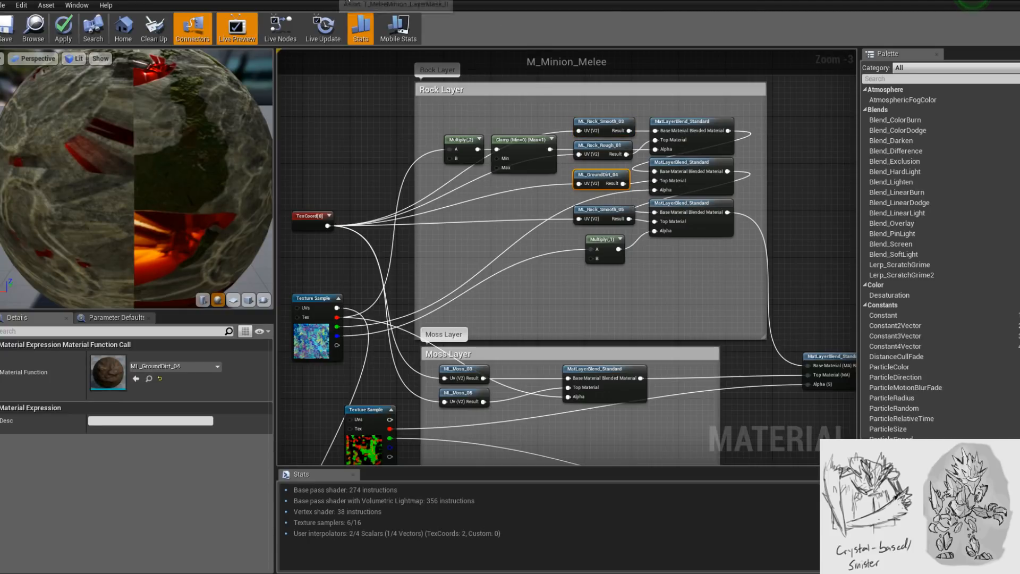
click(659, 2)
right_drag(608, 303, 626, 315)
drag(157, 161, 189, 162)
drag(231, 234, 204, 232)
- Move the Weathering input and its black constant farther left and down, level with BreakOutFloat3Components
right_drag(393, 269, 359, 249)
click(387, 269)
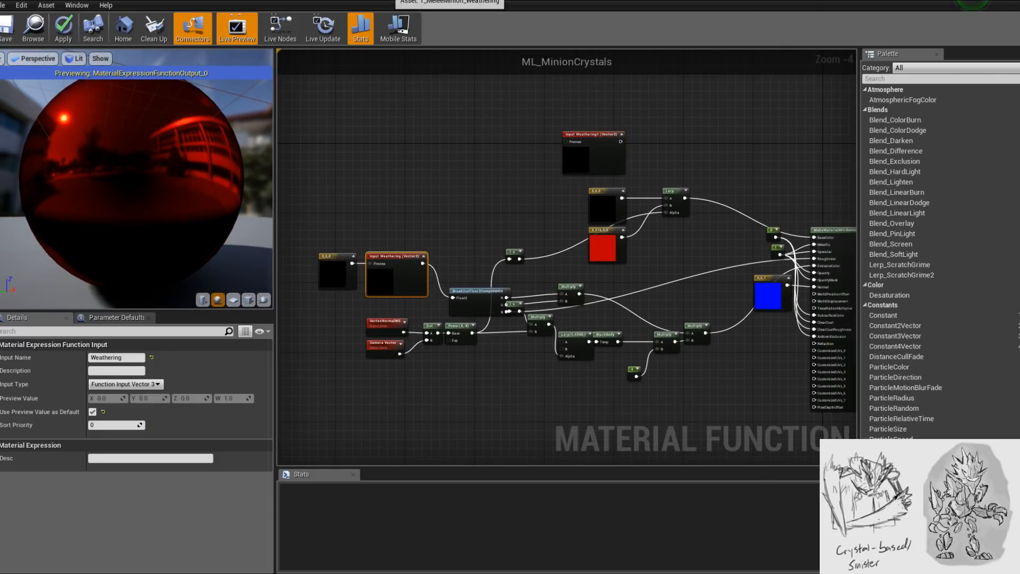
right_drag(512, 149, 475, 187)
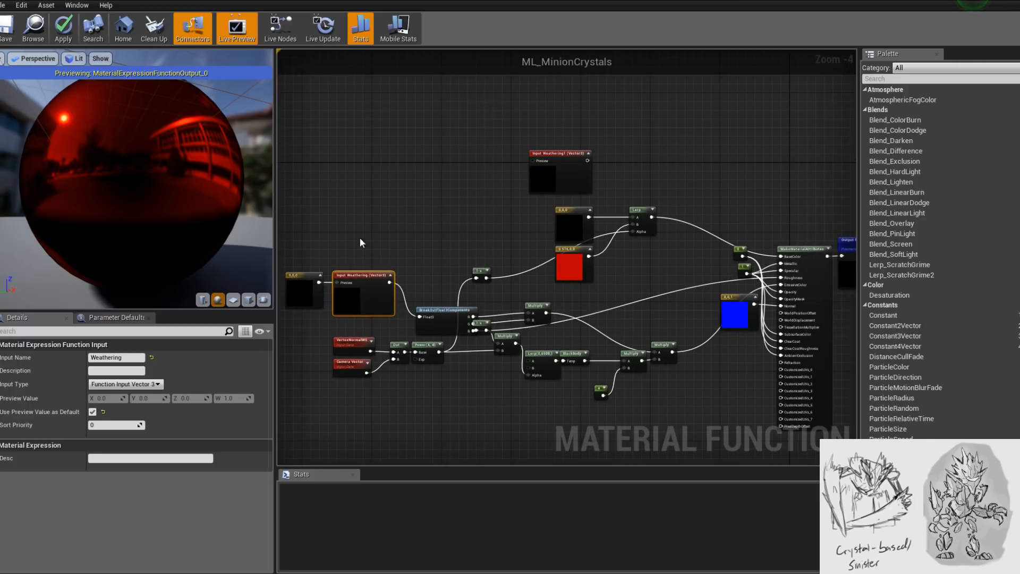
right_drag(361, 243, 484, 253)
drag(399, 280, 419, 348)
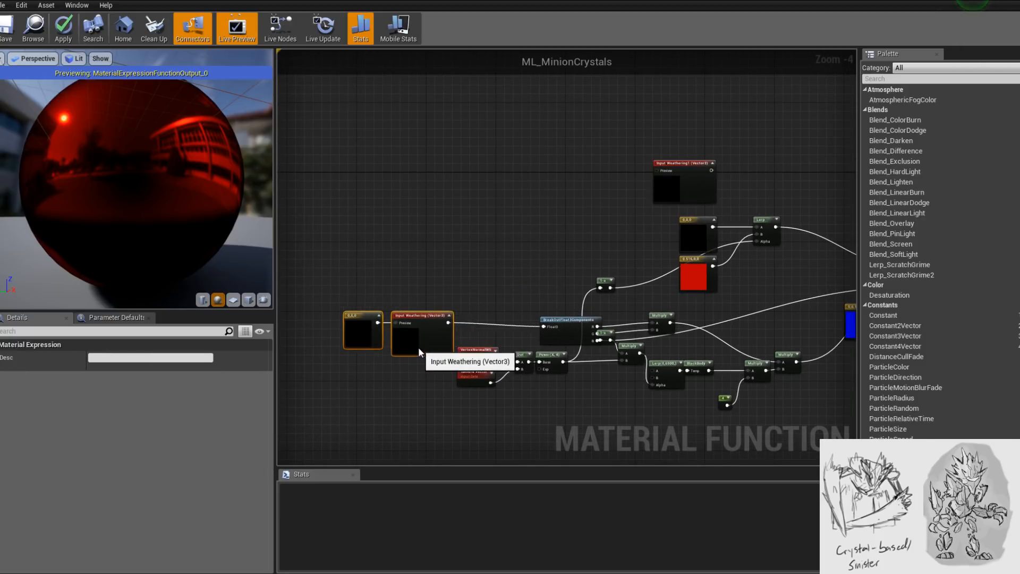
right_drag(418, 352, 296, 332)
- Rename the duplicated Weathering1 function input to MinionTeam
right_drag(590, 262, 537, 279)
scroll(526, 255, up, 3)
click(494, 176)
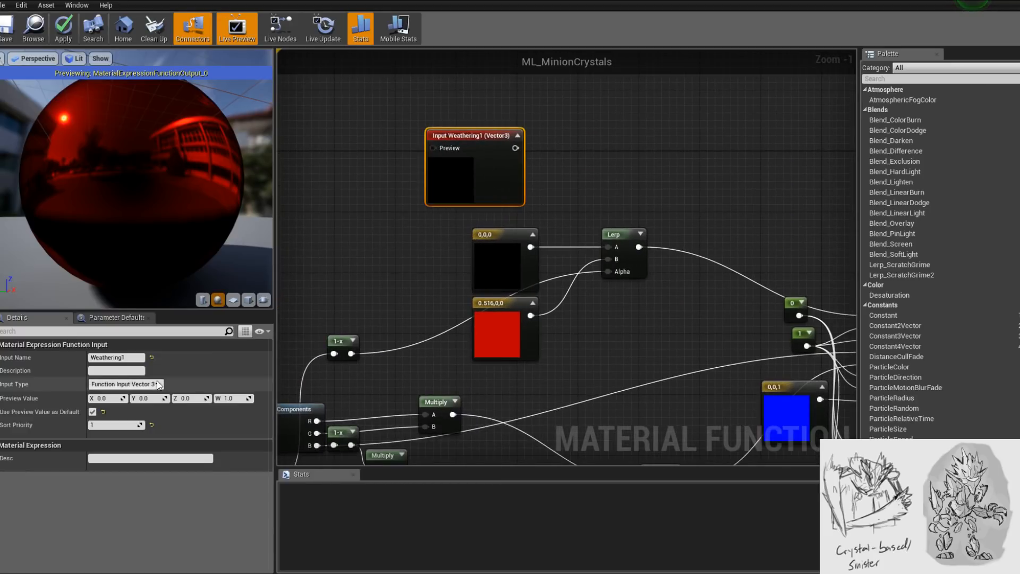
click(138, 358)
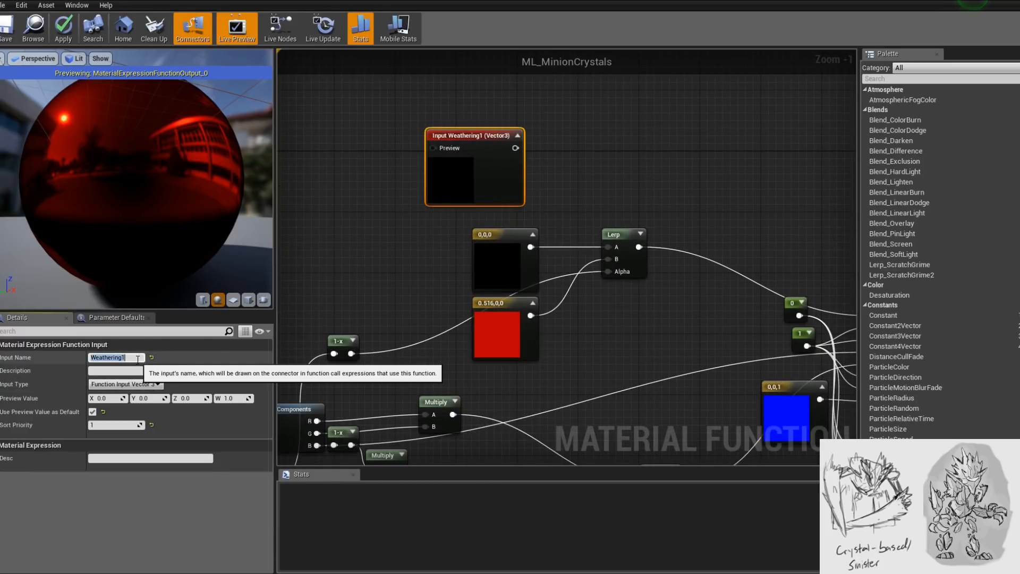
text(MinionTeam)
key(Return)
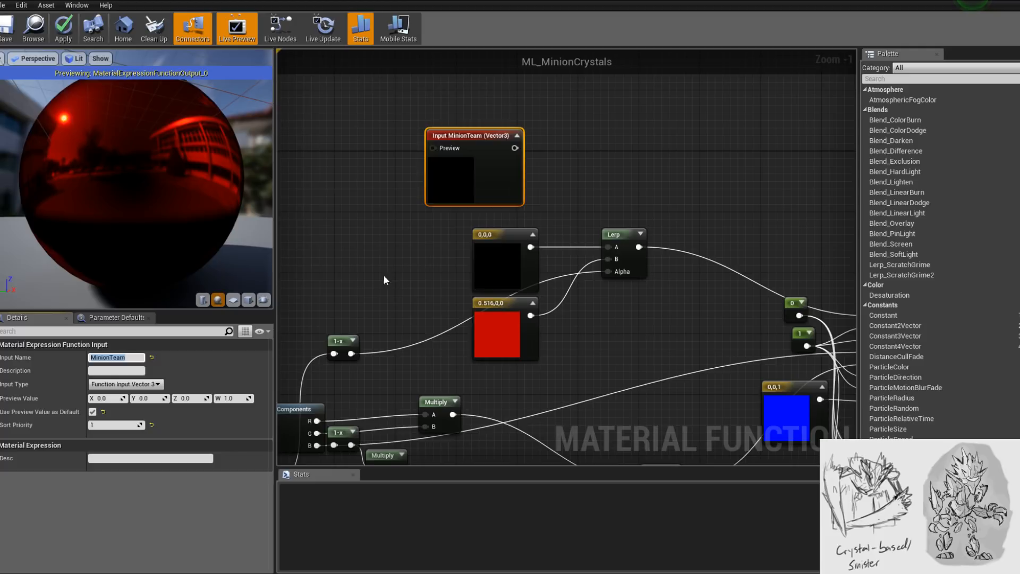
- Set the MinionTeam input's type to Function Input Scalar
right_drag(358, 282, 431, 272)
drag(198, 196, 263, 196)
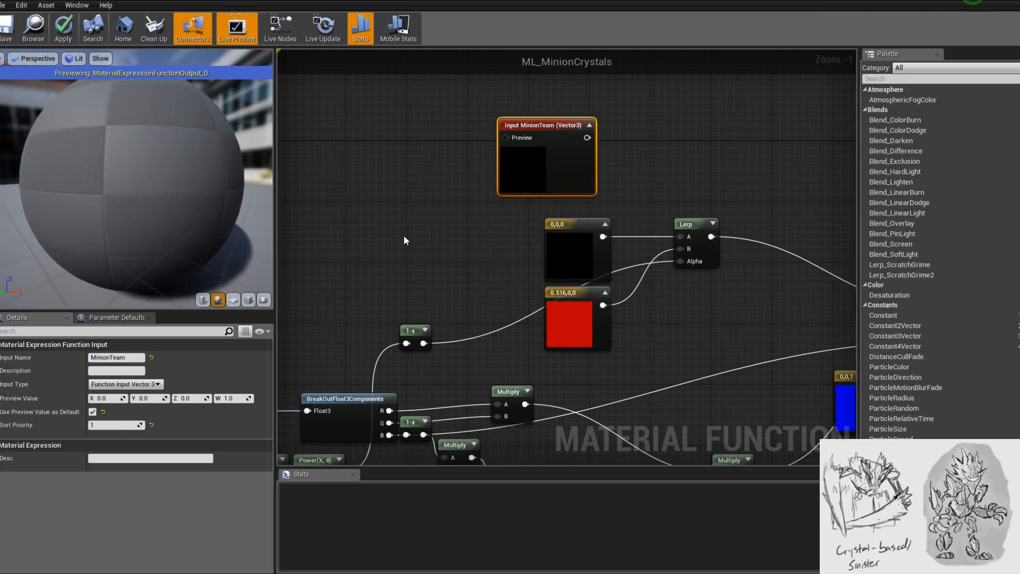
click(135, 384)
click(140, 394)
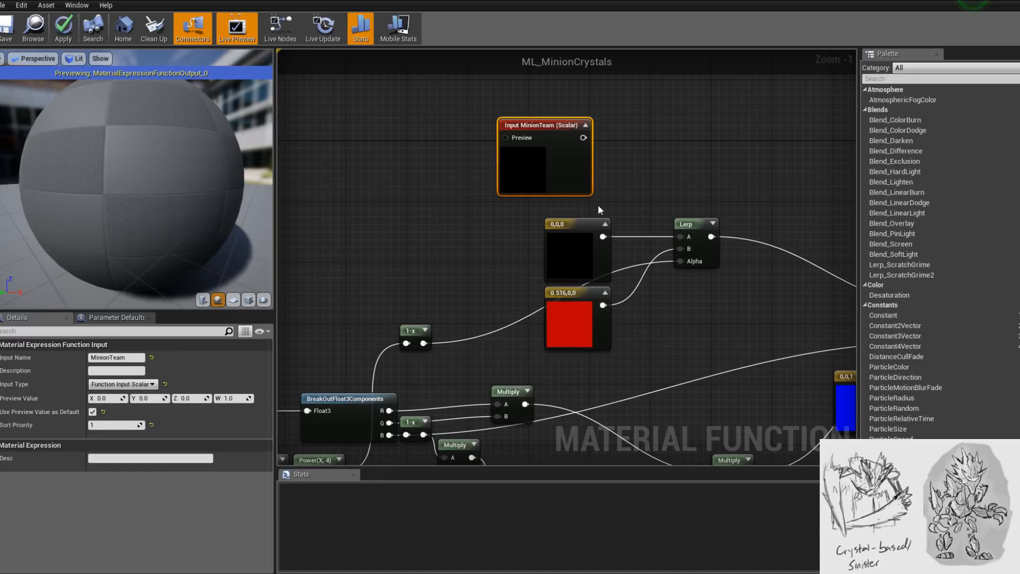
- Move the MinionTeam input to the open area left of the black and red colour constants
scroll(532, 208, down, 3)
right_drag(451, 174, 661, 231)
drag(584, 194, 489, 233)
mouse_move(513, 268)
right_down()
mouse_move(534, 237)
mouse_move(550, 267)
mouse_move(574, 228)
mouse_move(394, 237)
mouse_move(451, 211)
mouse_move(585, 199)
mouse_move(503, 252)
right_up()
scroll(536, 236, up, 2)
scroll(582, 200, down, 1)
- Add a HueShift node, place it above and to the right of the colour Lerp, and feed the Lerp into its Texture pin
right_click(672, 269)
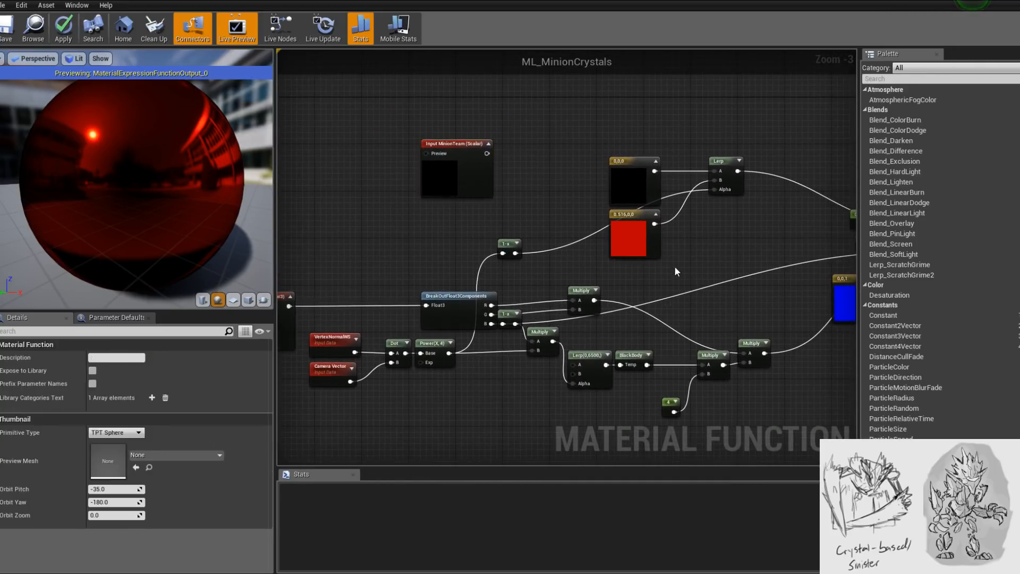
text(hue)
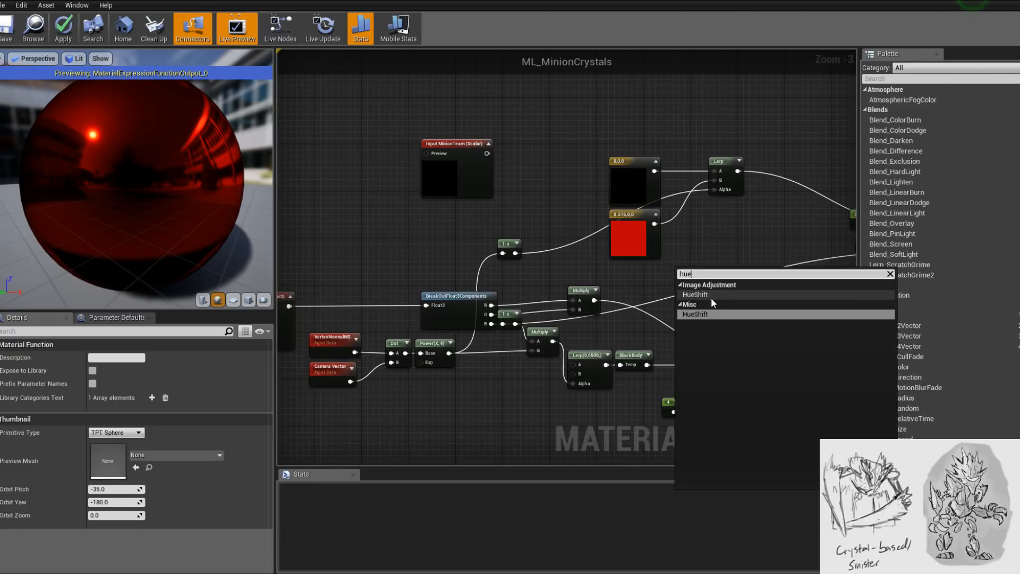
key(Return)
right_drag(721, 237, 666, 283)
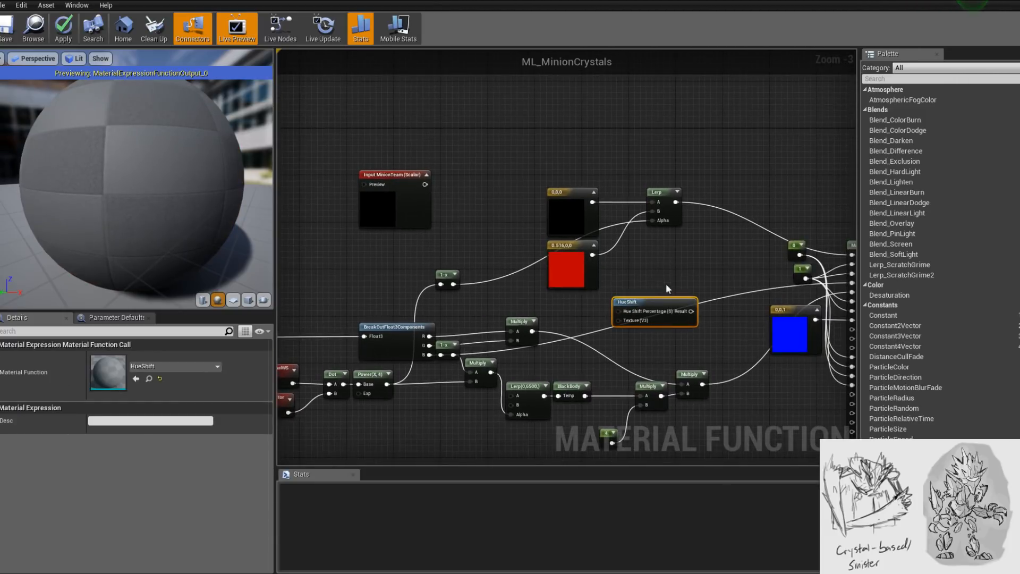
drag(651, 303, 730, 147)
- Duplicate HueShift, place the copy above BlackBody, and connect BlackBody to the copy's Texture pin
key(ctrl+w)
drag(710, 241, 619, 338)
drag(584, 395, 594, 351)
drag(625, 334, 630, 328)
click(682, 314)
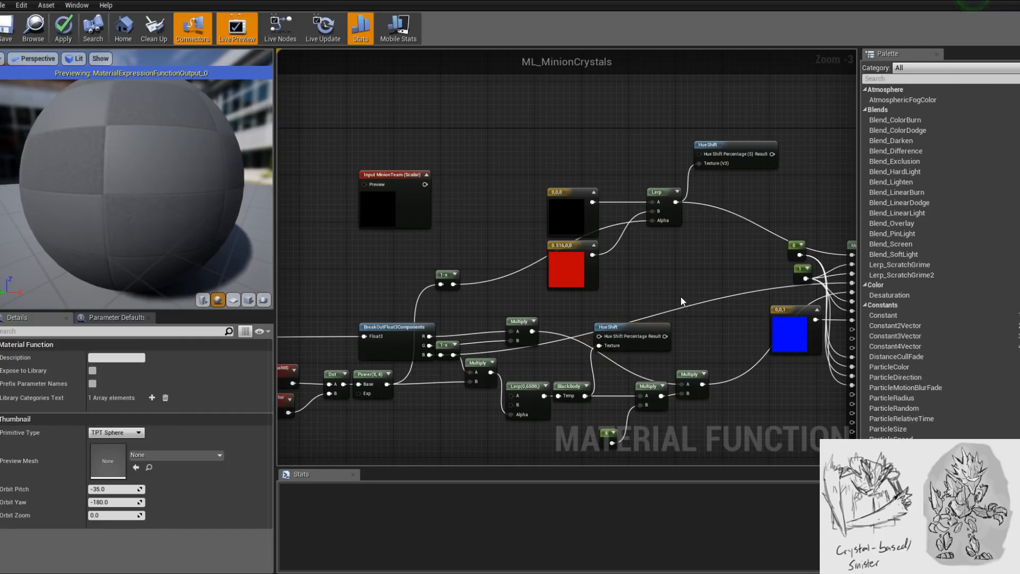
- Add a Lerp after each of the two HueShift nodes and connect each HueShift Result to its Lerp's B pin
click(687, 301)
drag(698, 296, 690, 330)
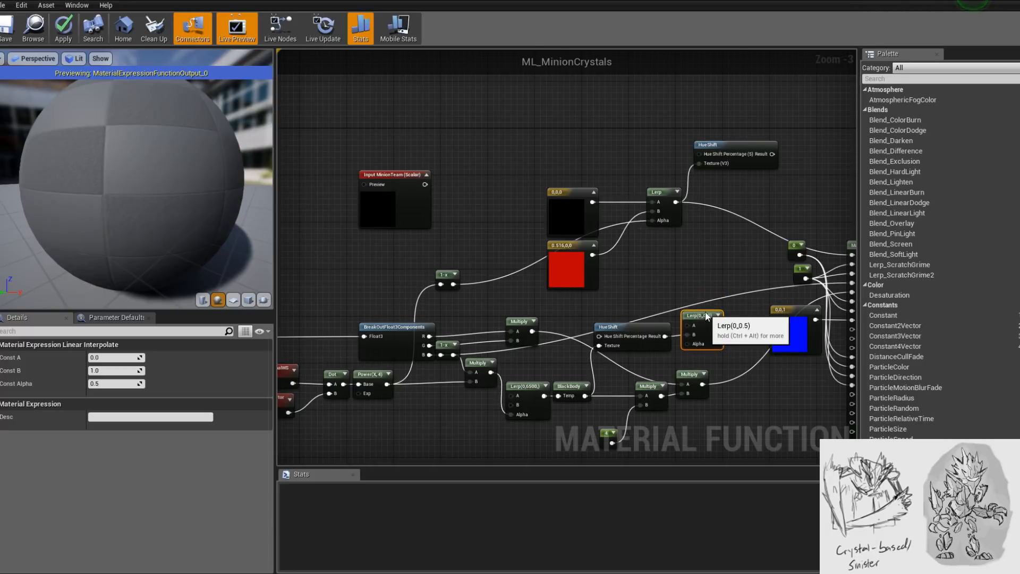
click(792, 157)
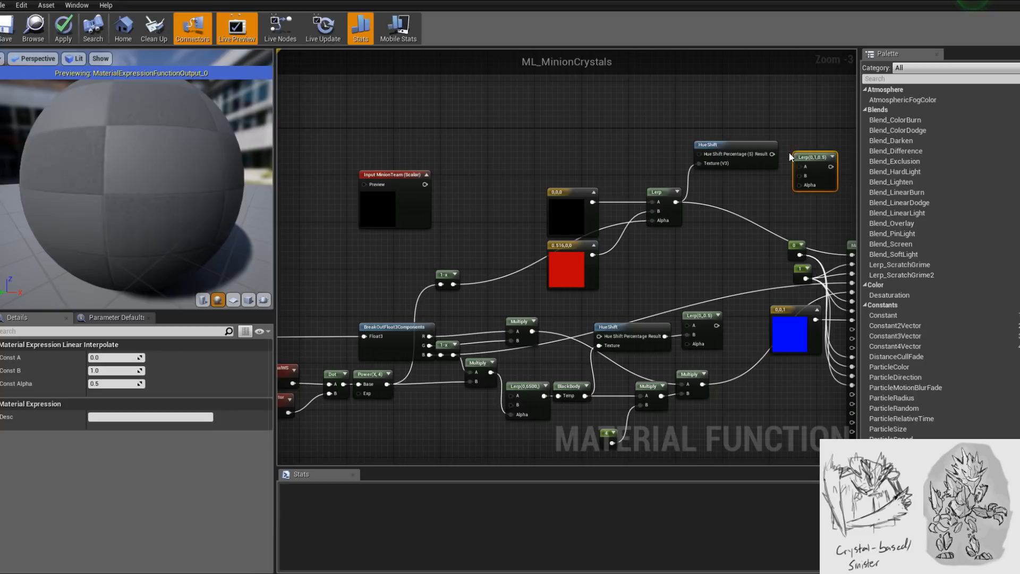
drag(772, 154, 801, 181)
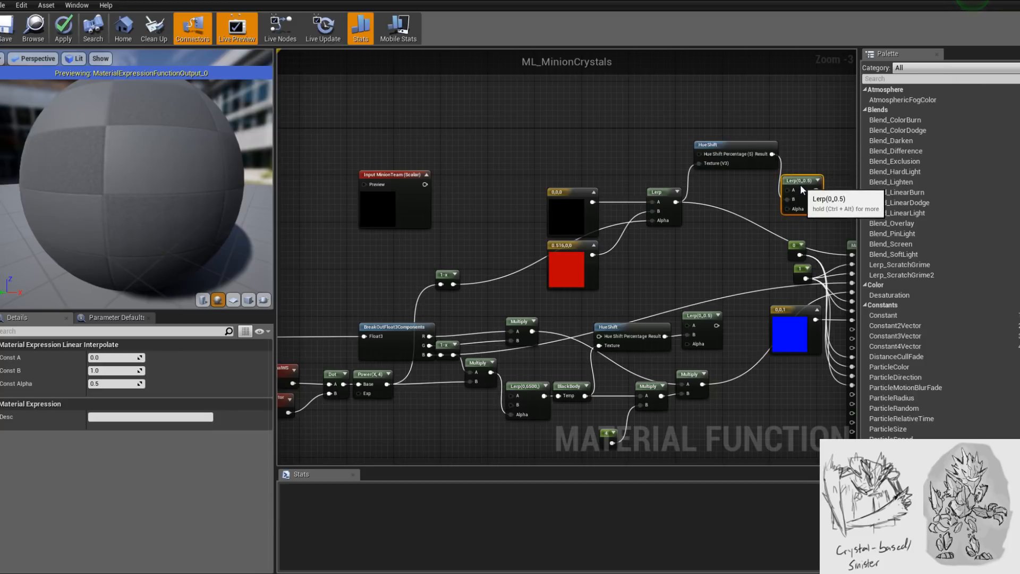
- Connect the original colour Lerp to the upper new Lerp's A pin and MinionTeam to the Alpha pins of both new Lerps
drag(675, 202, 792, 191)
right_drag(792, 190, 739, 180)
drag(727, 204, 359, 173)
drag(358, 174, 519, 387)
- Route BlackBody through the lower new Lerp into the following Multiply, and connect the upper new Lerp to BaseColor
drag(643, 427, 641, 375)
drag(567, 277, 633, 389)
drag(637, 383, 640, 385)
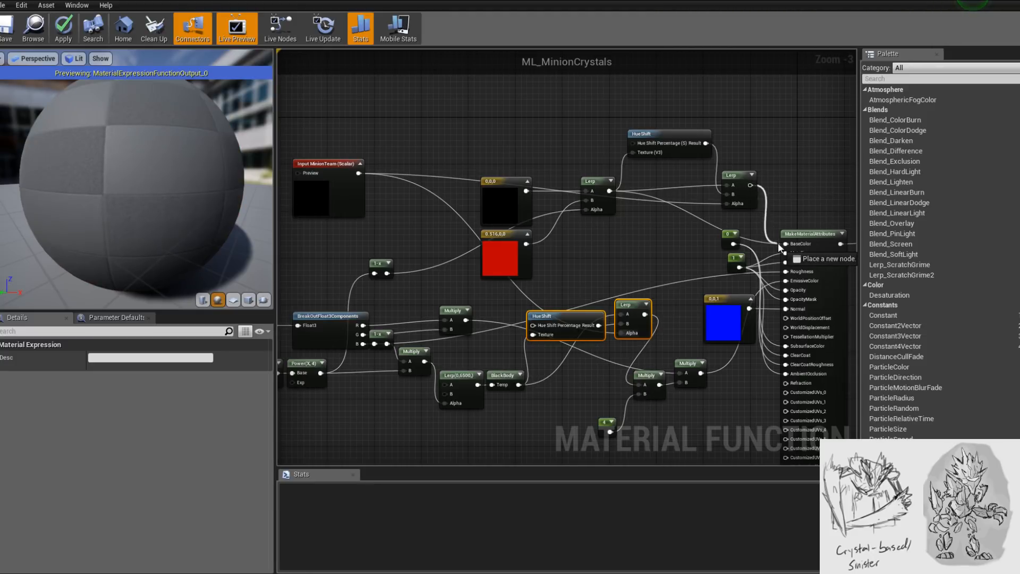
- Add a Constant, connect it to Hue Shift Percentage on both HueShift nodes, and place it above and right of MinionTeam
right_drag(549, 136, 633, 193)
click(633, 193)
drag(639, 203, 719, 201)
drag(640, 204, 617, 382)
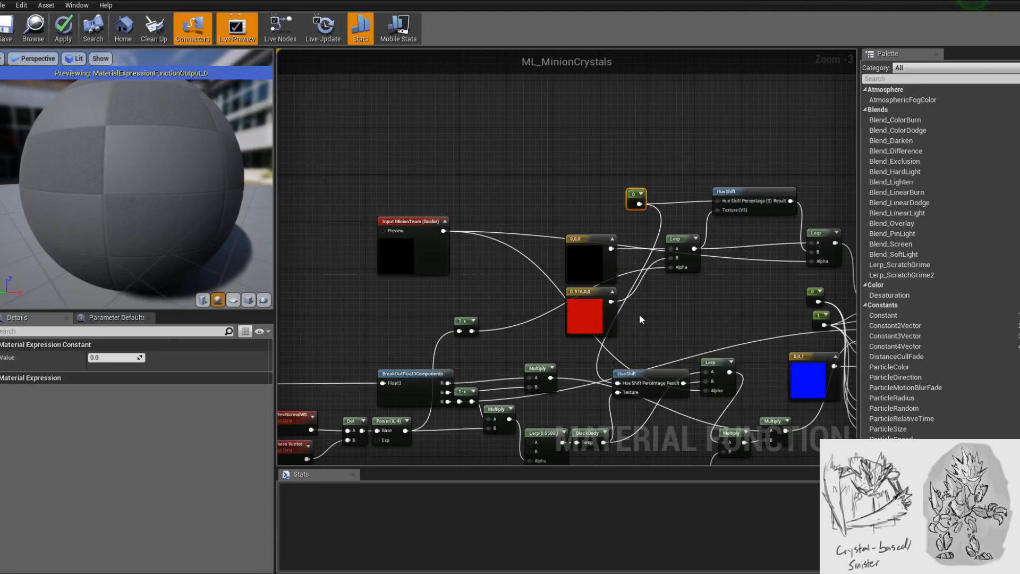
drag(632, 197, 500, 200)
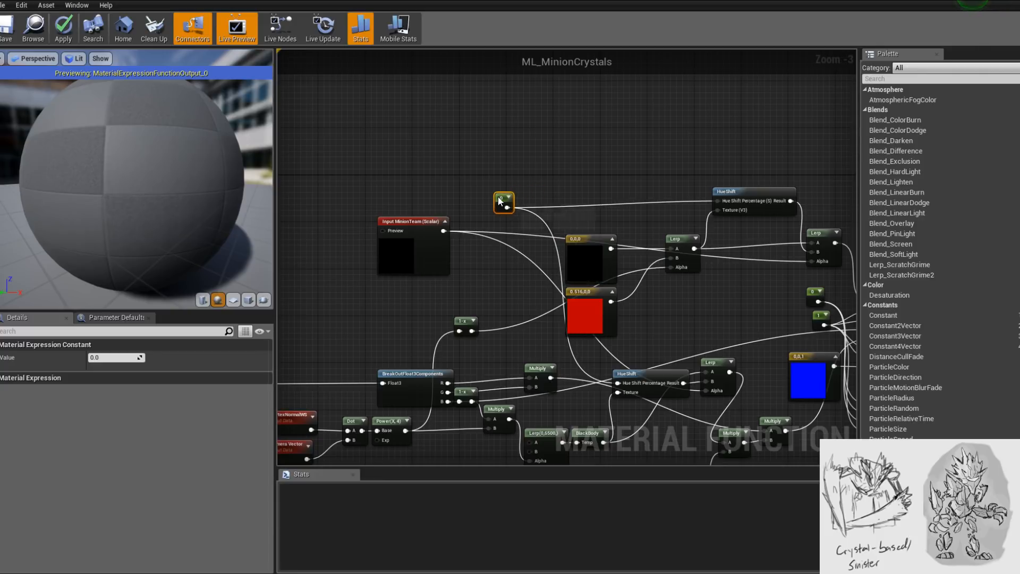
right_drag(500, 200, 618, 222)
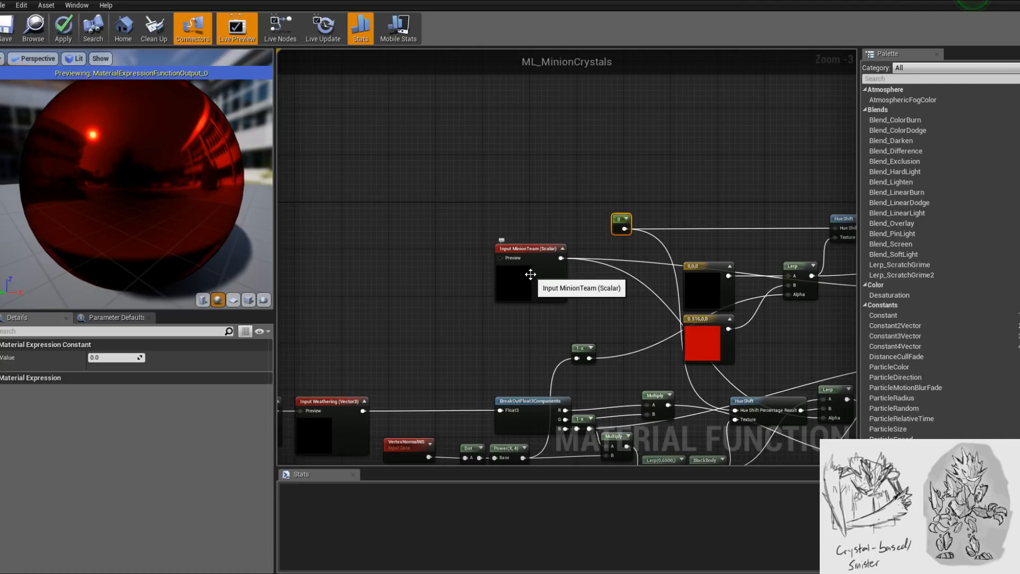
- Set the hue shift Constant's value to 0.5
click(137, 358)
text(0)
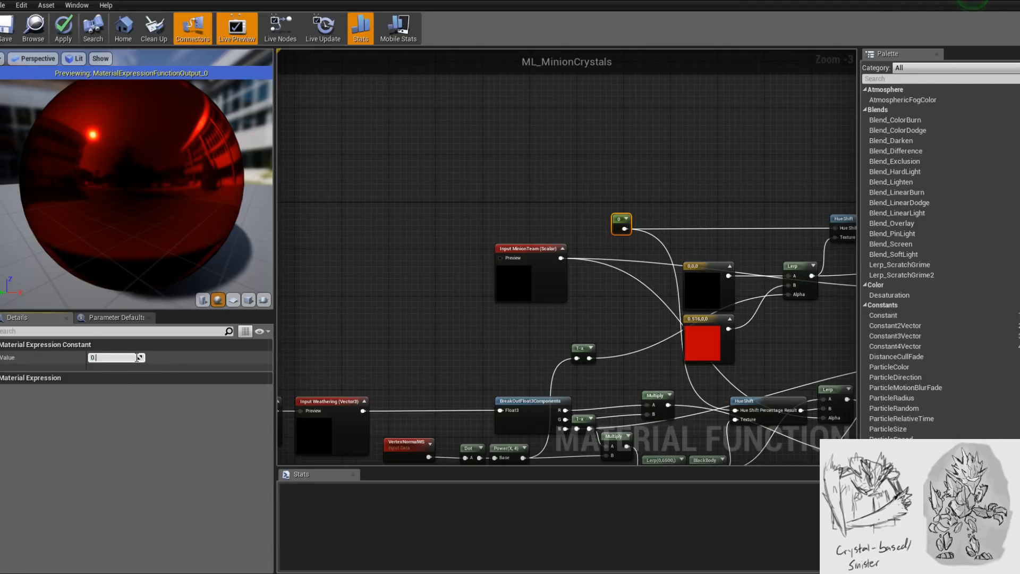
text(.5)
key(Return)
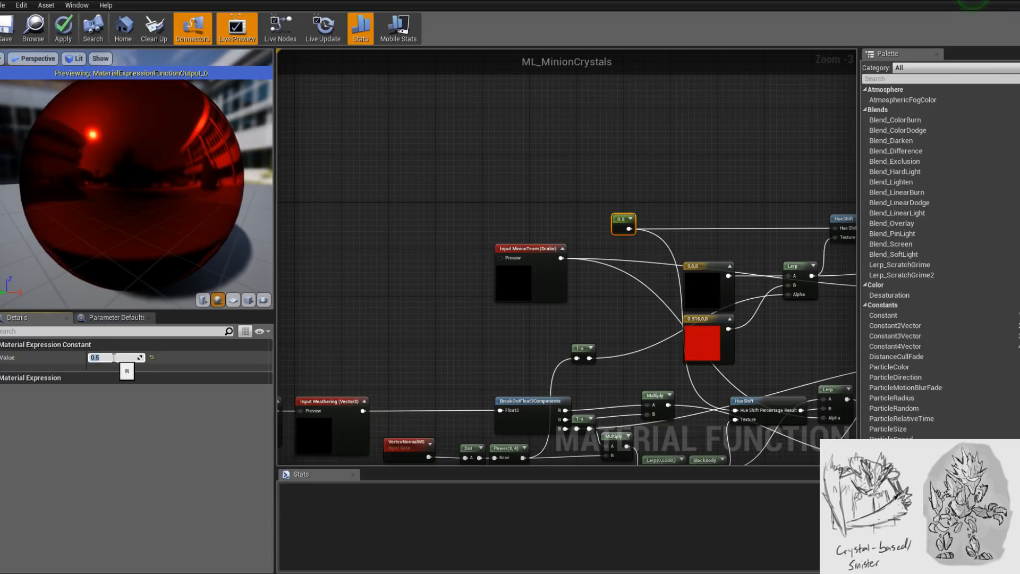
right_drag(608, 337, 451, 326)
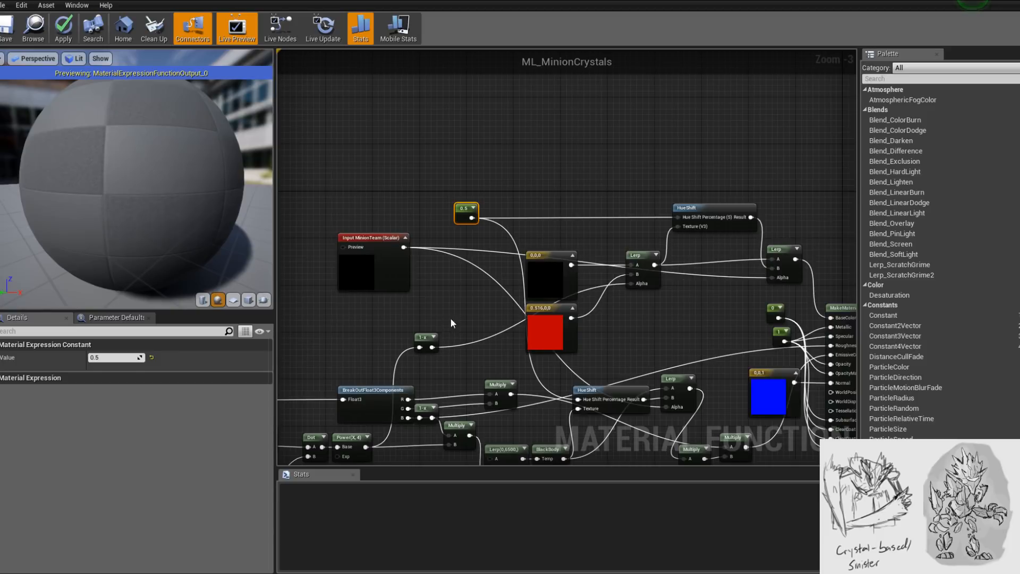
- Test the team colour by adding a Constant of 1 and connecting it to the Alpha of the Lerp feeding BaseColor
click(620, 313)
drag(632, 329, 642, 335)
click(110, 357)
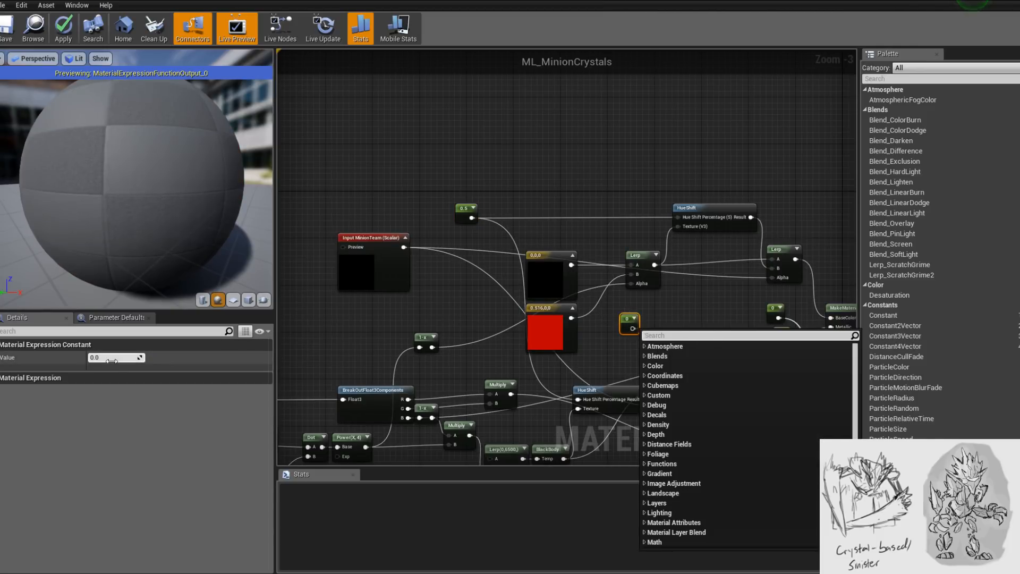
text(1)
key(Return)
drag(633, 328, 772, 277)
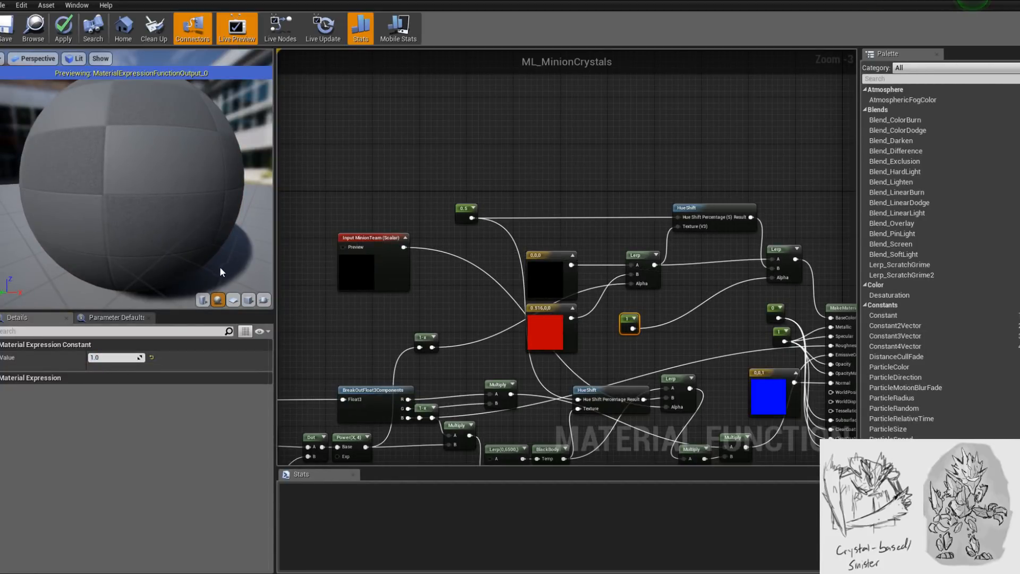
drag(136, 186, 268, 186)
- Reconnect MinionTeam to the Alpha of the Lerp feeding BaseColor and delete the temporary Constant of 1
right_drag(649, 309, 659, 330)
drag(419, 262, 785, 291)
drag(676, 365, 636, 340)
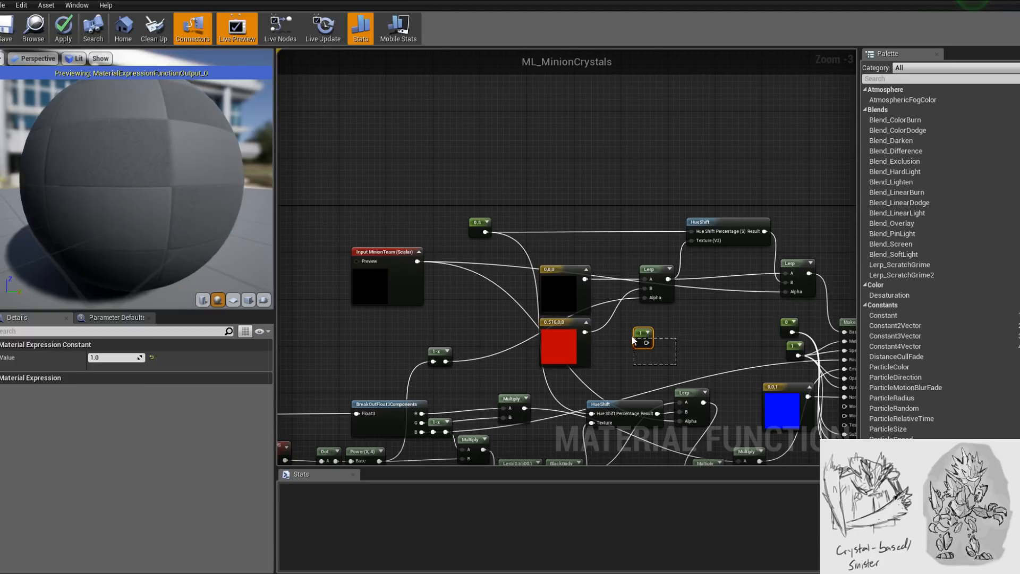
key(Delete)
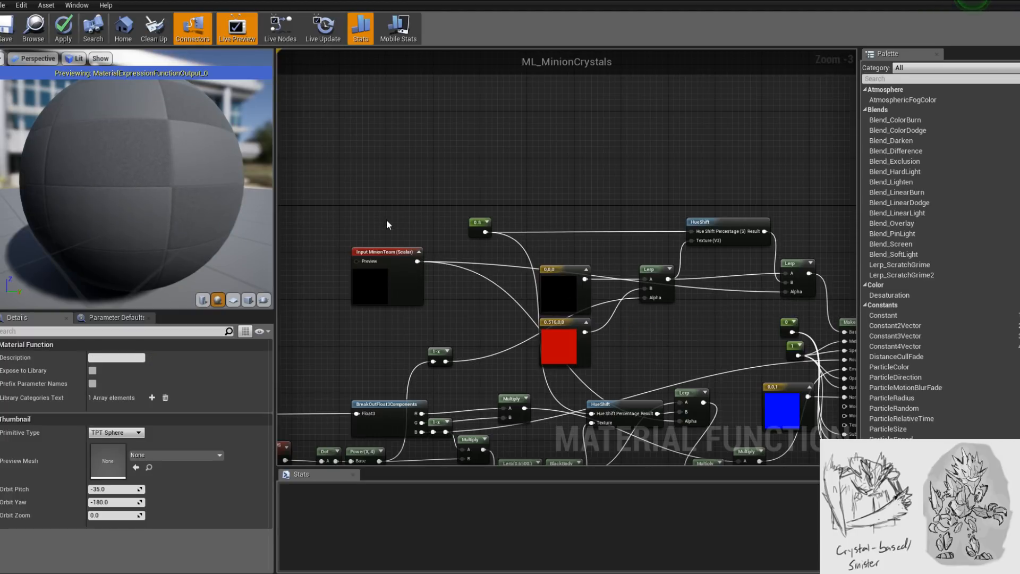
- Apply the ML_MinionCrystals changes and switch to the crystal nodes in M_Minion_Melee
click(63, 27)
right_drag(484, 151, 490, 77)
scroll(490, 77, down, 2)
click(63, 26)
click(182, 5)
right_drag(388, 209, 450, 182)
scroll(450, 182, down, 3)
right_drag(524, 313, 519, 245)
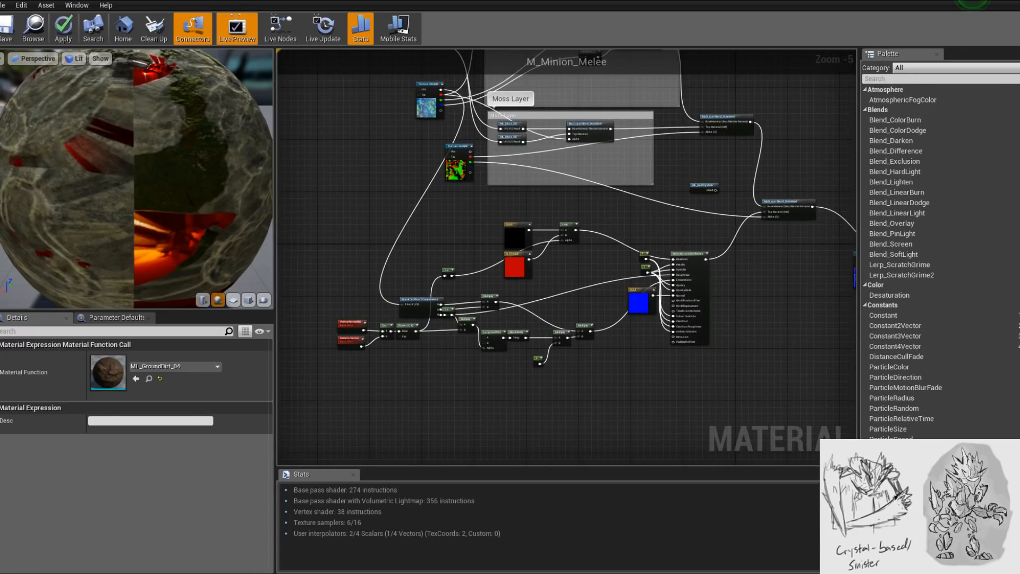
- Return to ML_MinionCrystals, enable Expose to Library with the change applied, and close its editor
click(619, 4)
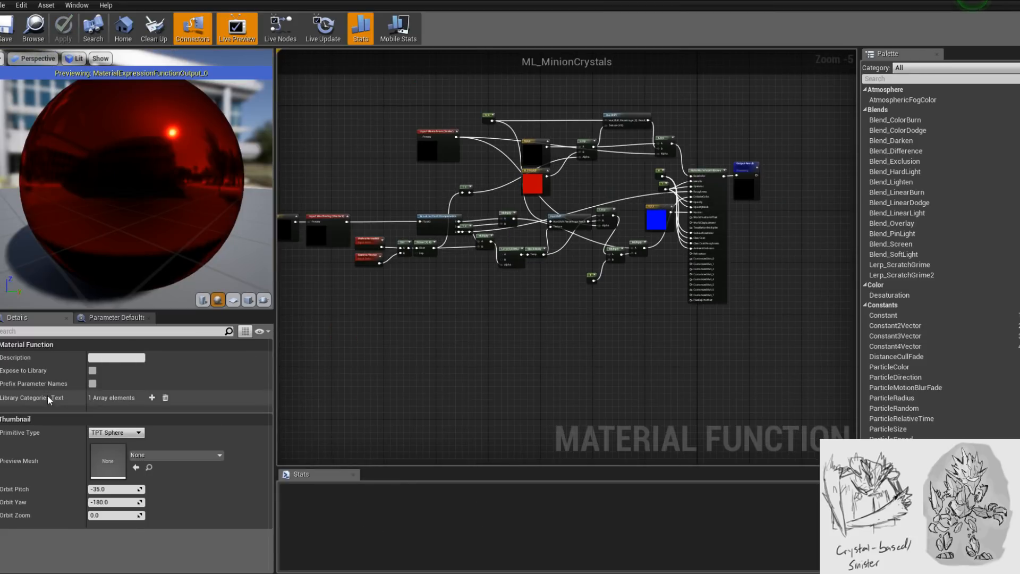
click(92, 370)
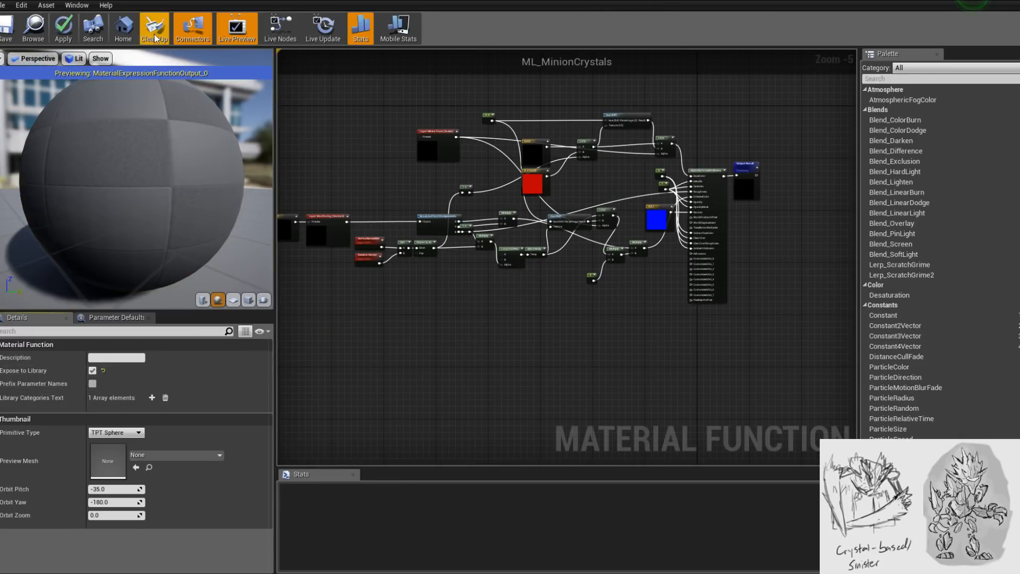
click(64, 29)
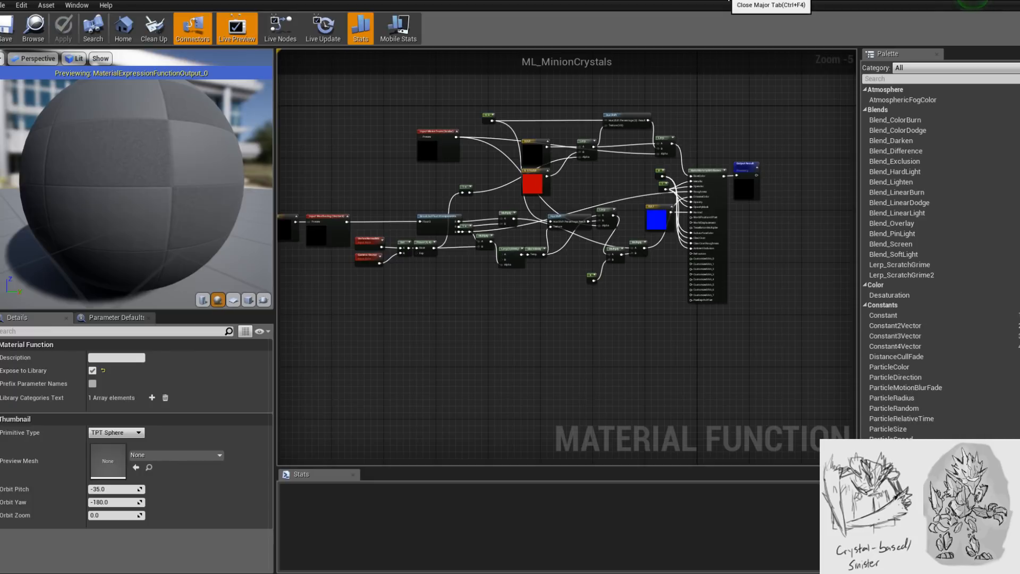
click(730, 1)
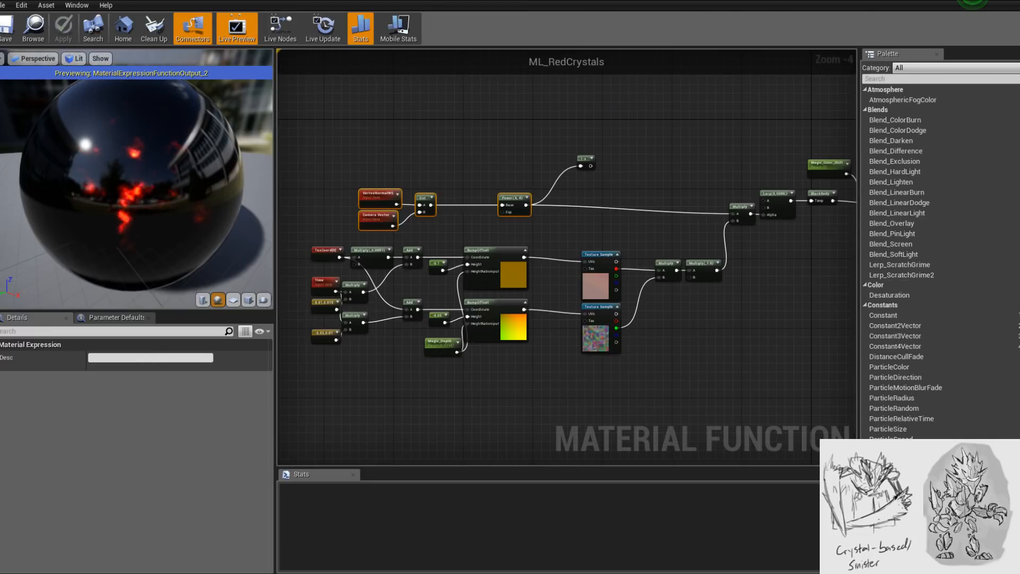
- Add ML_MinionCrystals to the M_Minion_Melee graph and connect the upper blue Texture Sample to its Weathering input
click(265, 1)
click(202, 1)
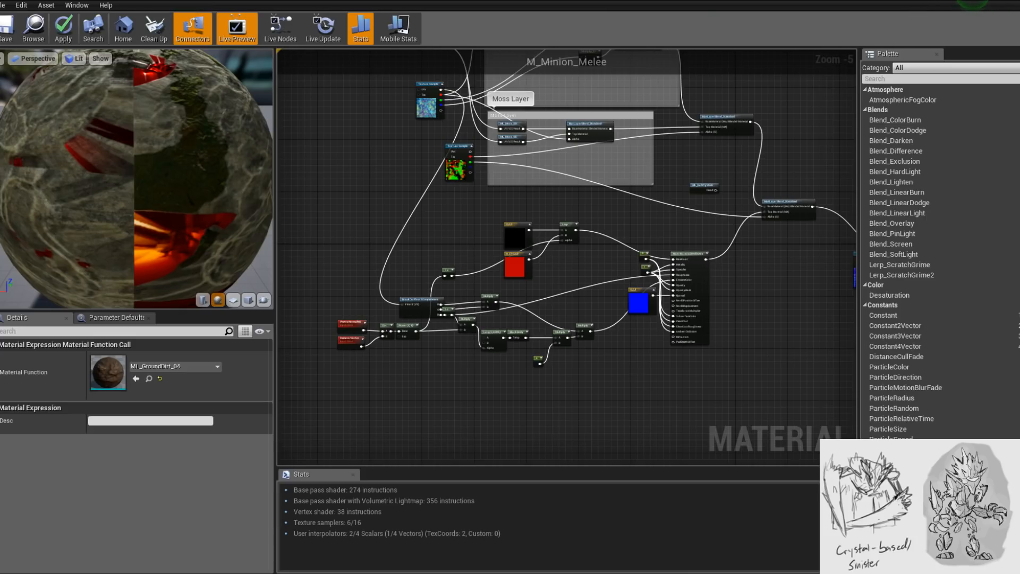
drag(1019, 370, 608, 368)
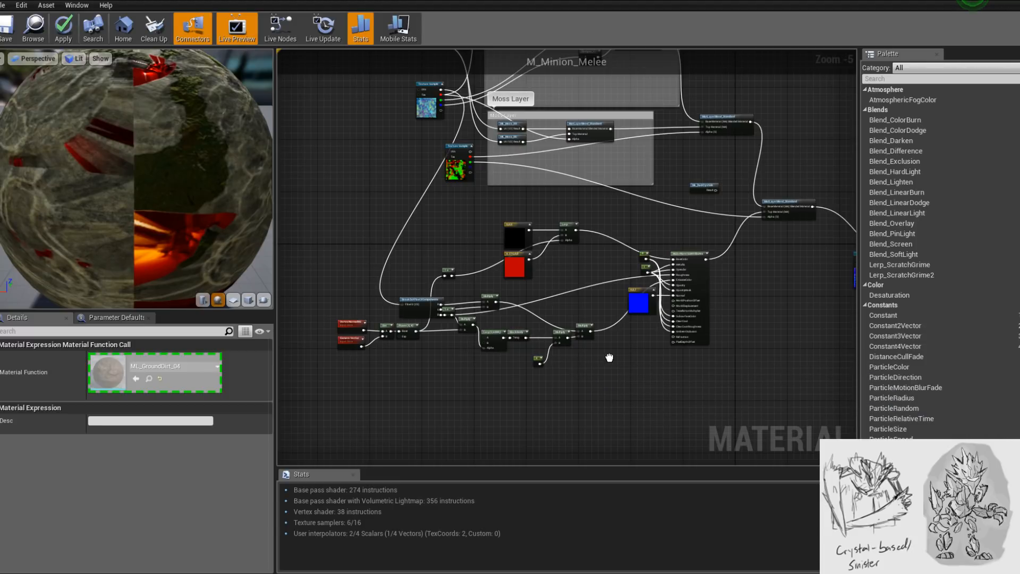
scroll(636, 381, up, 2)
right_drag(618, 388, 686, 437)
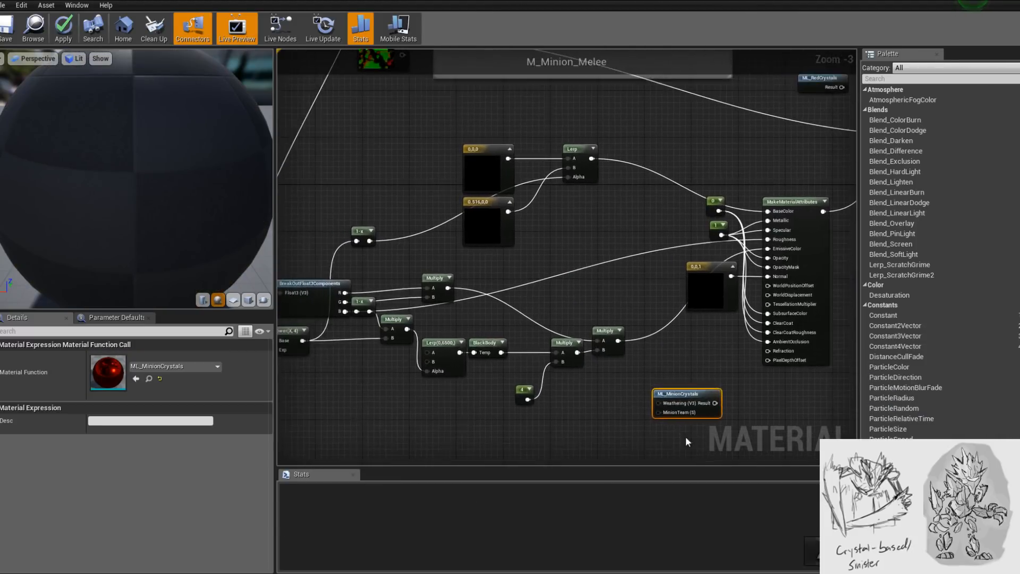
scroll(685, 437, down, 1)
right_drag(445, 69, 449, 117)
drag(442, 94, 671, 408)
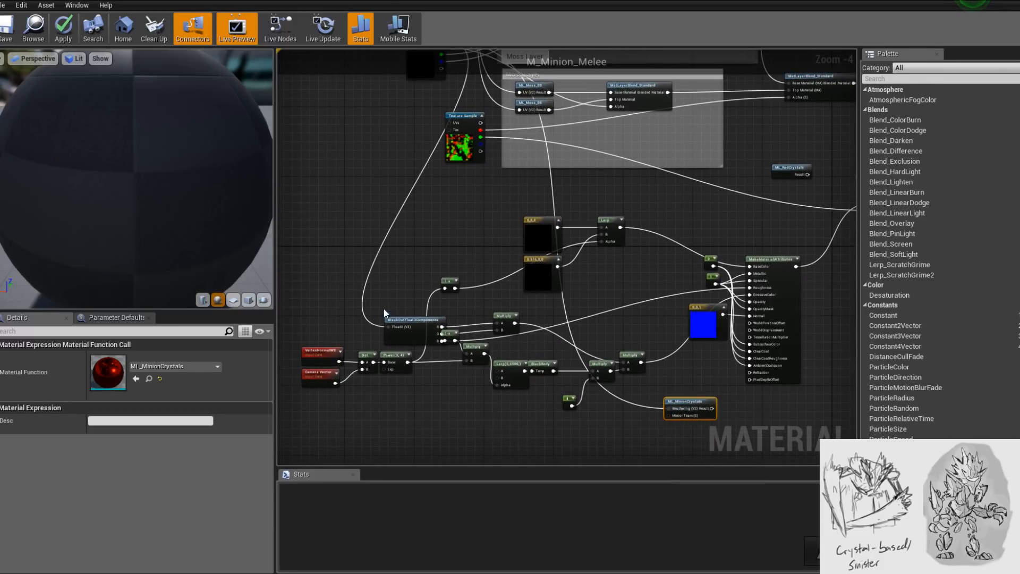
- Delete the old crystal shading nodes from M_Minion_Melee, including their colour constants and MakeMaterialAttributes
drag(329, 408, 639, 215)
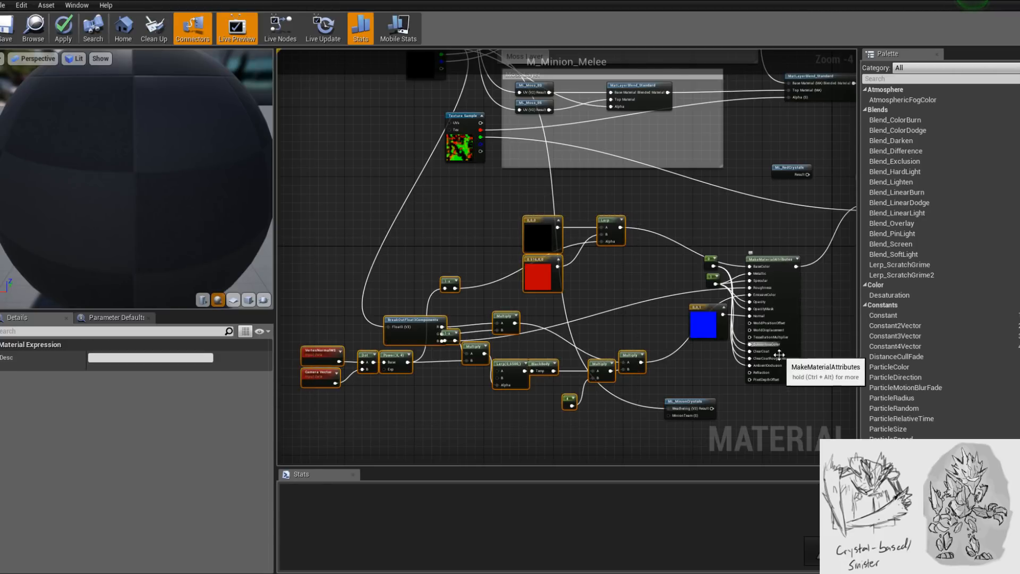
key(Delete)
right_drag(703, 349, 604, 345)
drag(581, 217, 736, 375)
key(Delete)
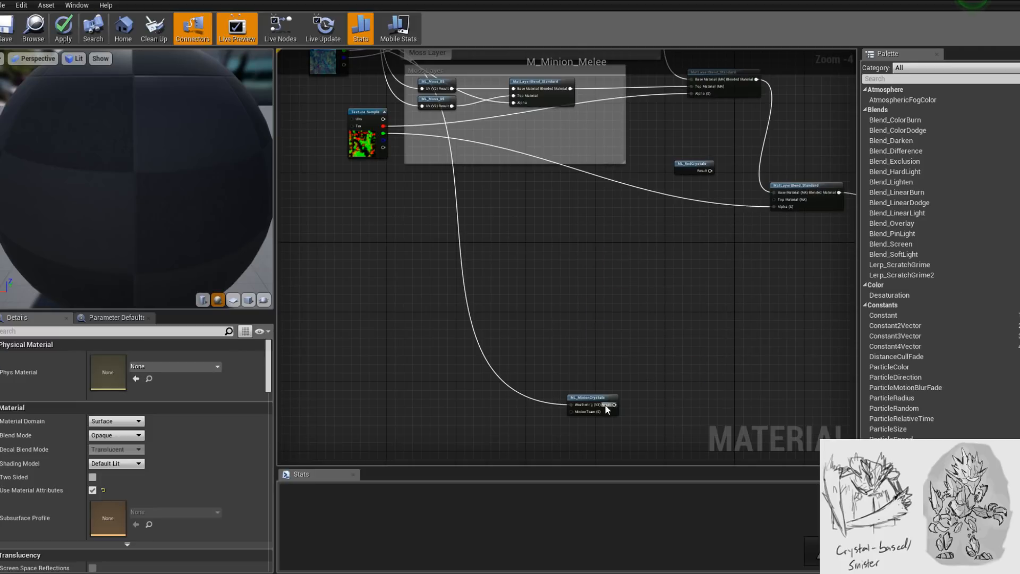
- Replace ML_RedCrystals with ML_MinionCrystals and connect its Result to Top Material on the final MatLayerBlend_Standard
drag(604, 399, 706, 225)
scroll(622, 230, up, 5)
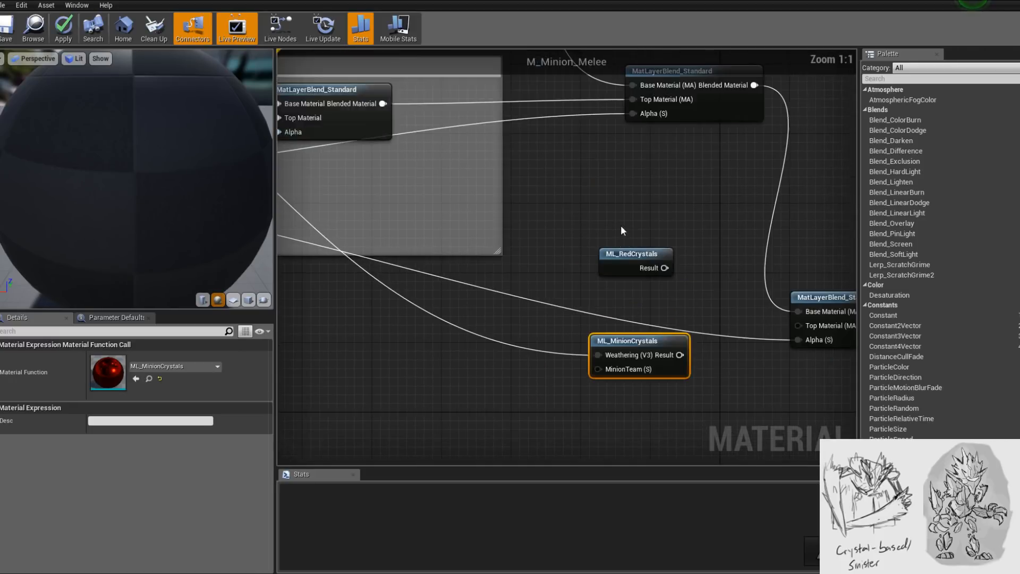
click(630, 260)
key(Delete)
drag(680, 355, 806, 326)
right_drag(686, 365, 739, 410)
drag(701, 382, 632, 362)
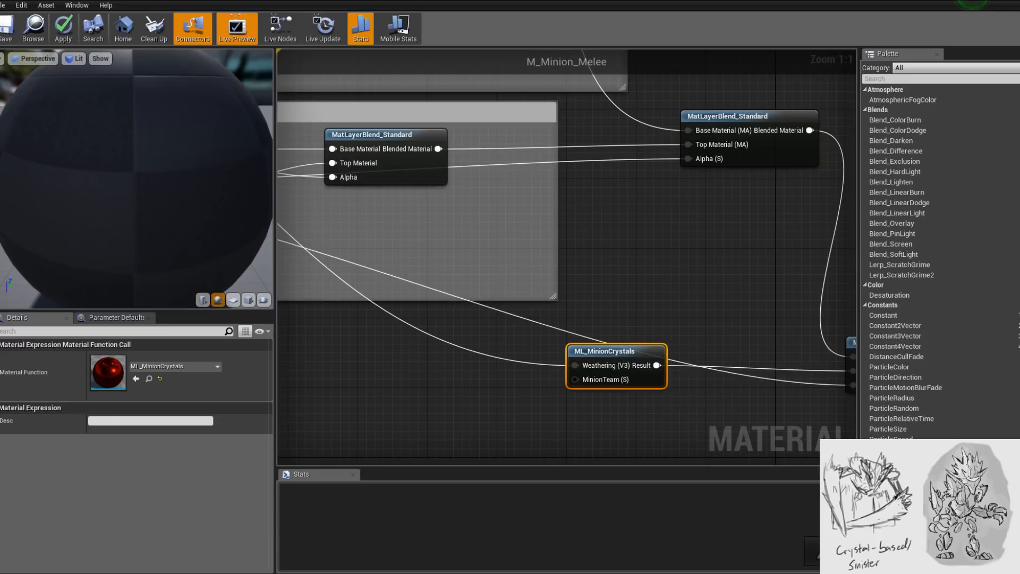
- Add a Constant below and left of ML_MinionCrystals and convert it to a scalar parameter named Team
scroll(511, 372, down, 2)
right_drag(376, 377, 525, 386)
click(510, 381)
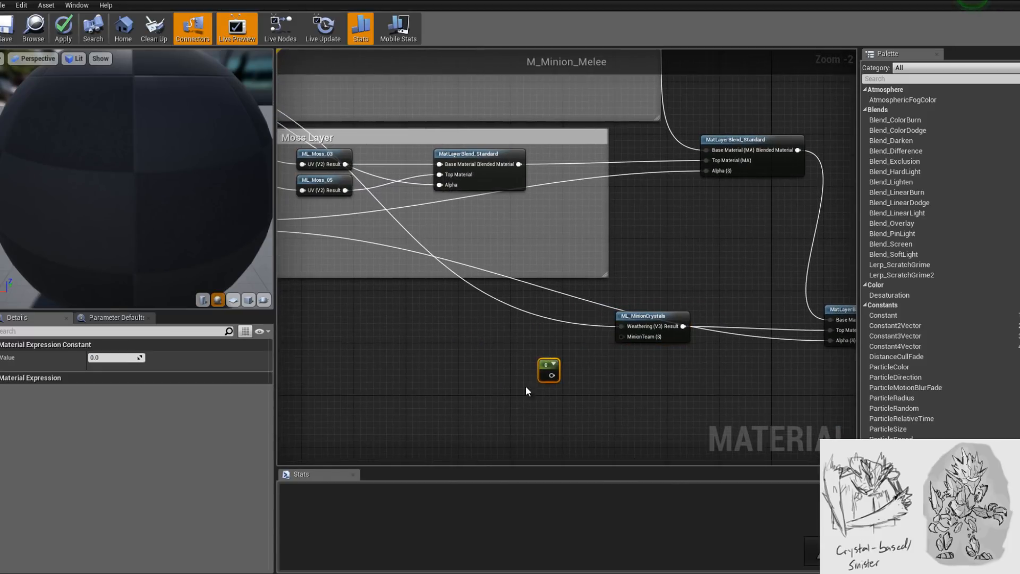
scroll(527, 387, up, 2)
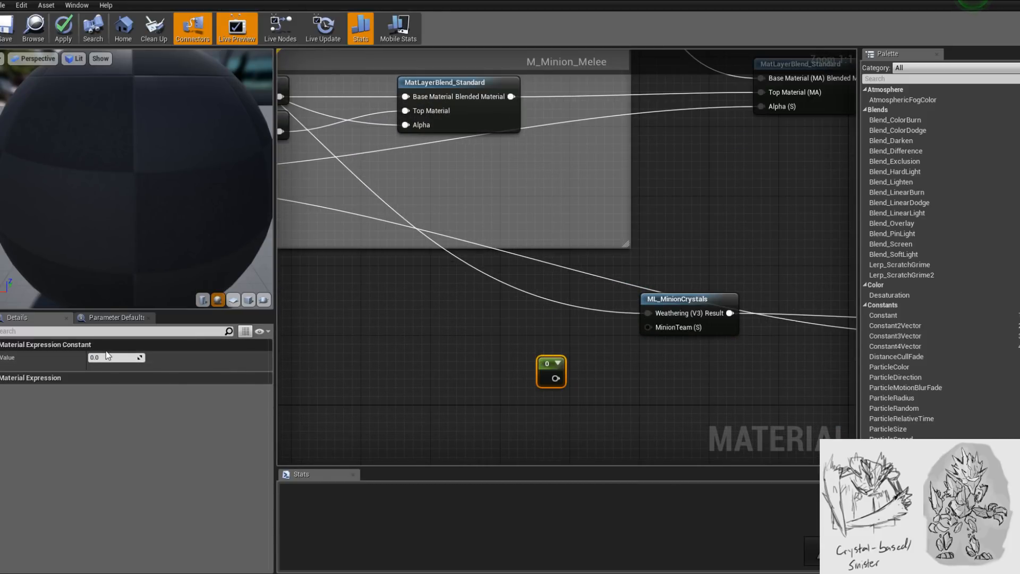
right_click(546, 367)
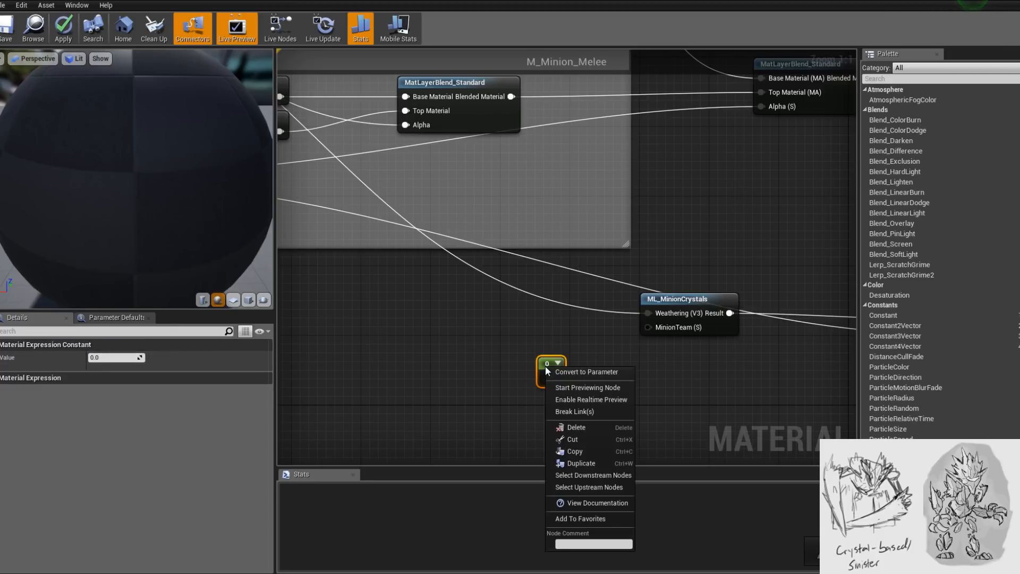
click(585, 372)
click(126, 361)
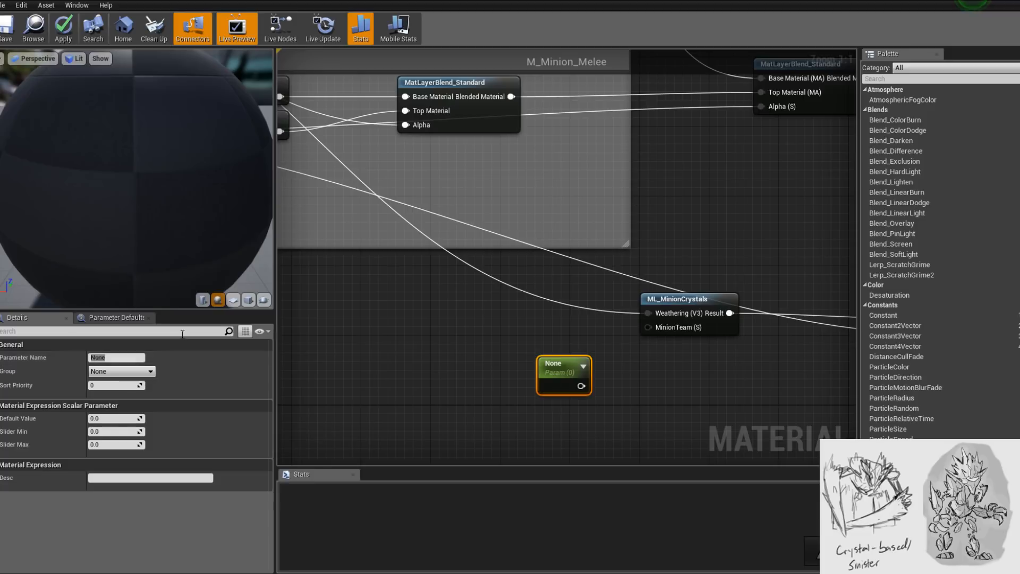
text(Team)
key(Return)
- Set the Team parameter's Slider Max to 1 and connect it to the MinionTeam input of ML_MinionCrystals
click(96, 445)
text(1)
key(Return)
drag(582, 386, 615, 380)
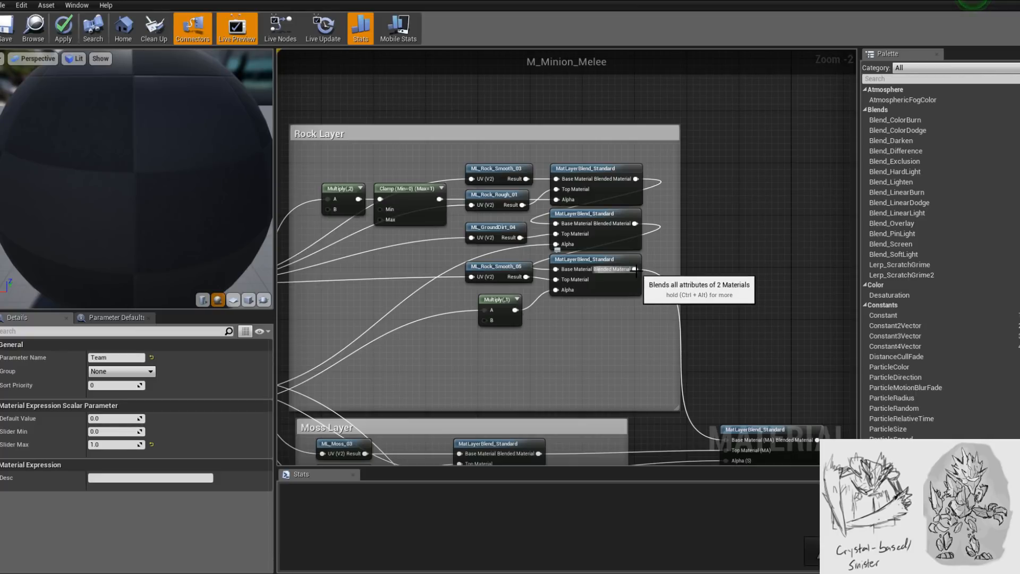
- Add MatLayerBlend_BreakBaseColor from the Rock Layer's last blend output and place it just outside the Rock Layer comment
scroll(610, 217, down, 3)
scroll(619, 306, up, 2)
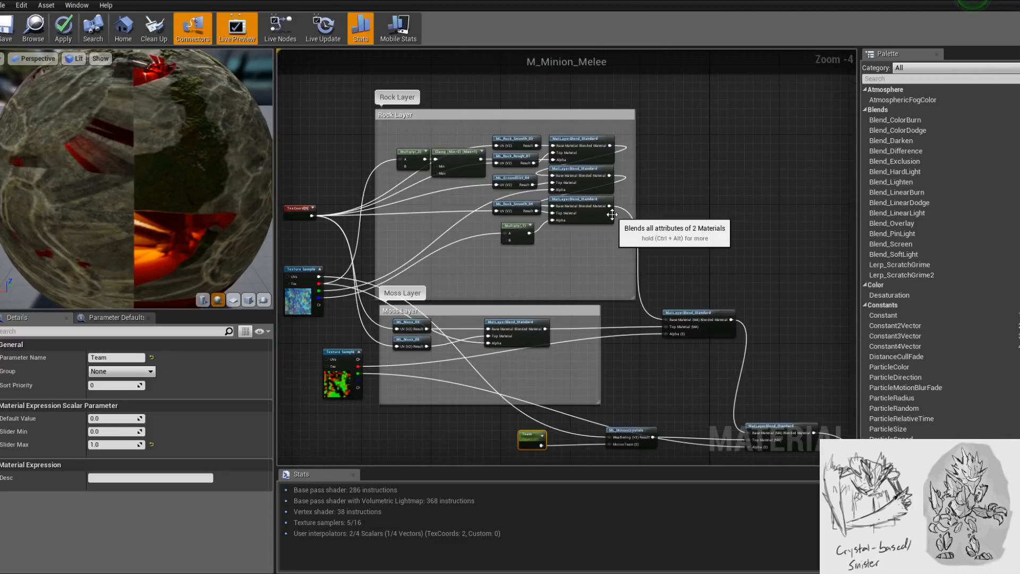
drag(609, 207, 628, 263)
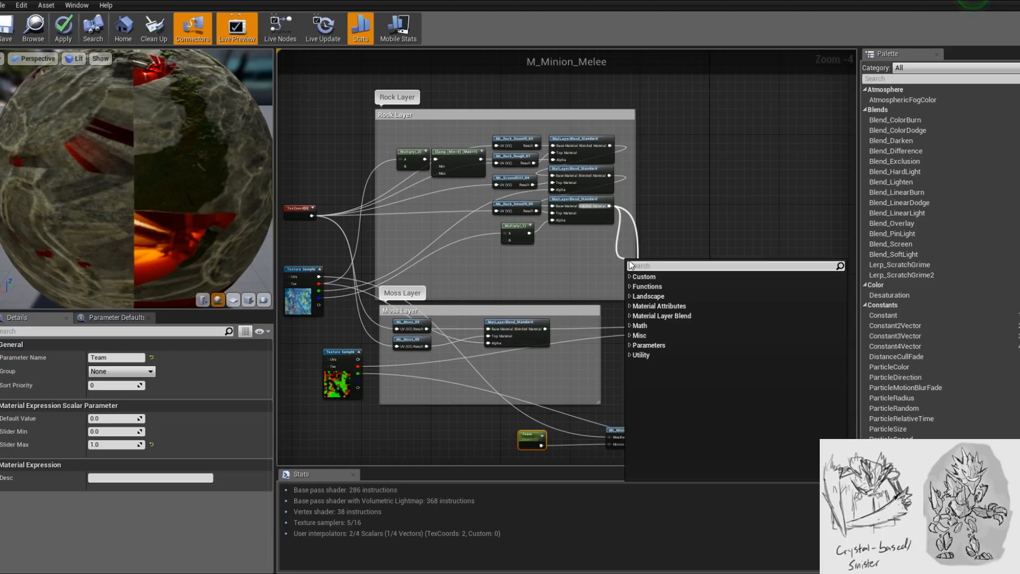
text(break)
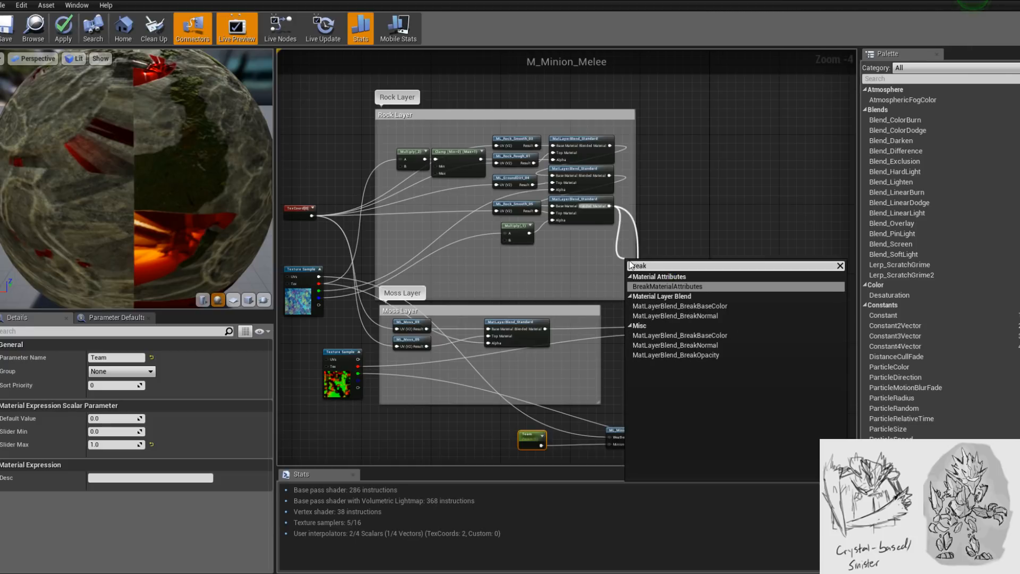
key(Down)
key(Down)
key(Up)
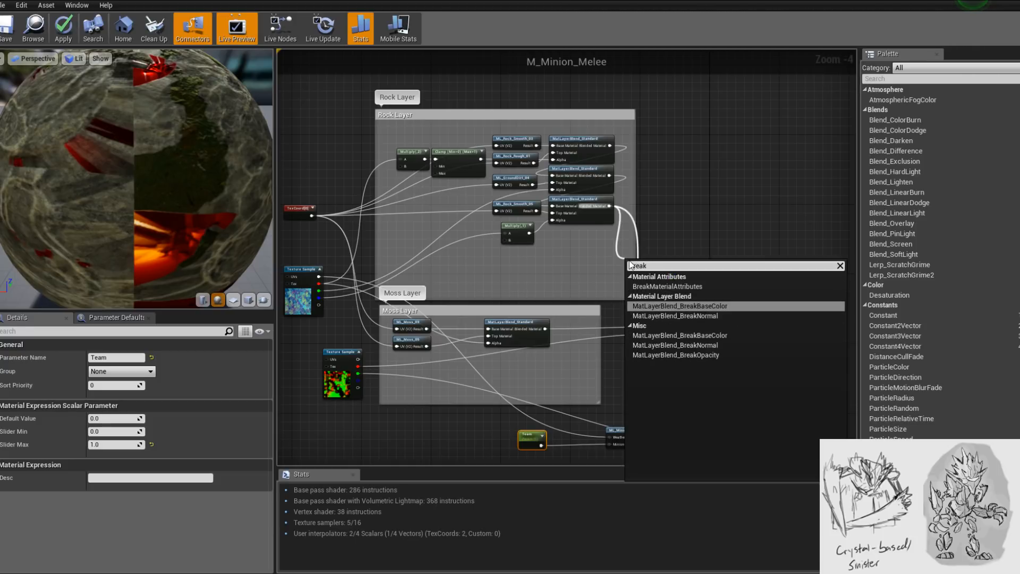
key(Return)
scroll(631, 259, up, 3)
drag(686, 266, 692, 152)
right_drag(641, 222, 600, 246)
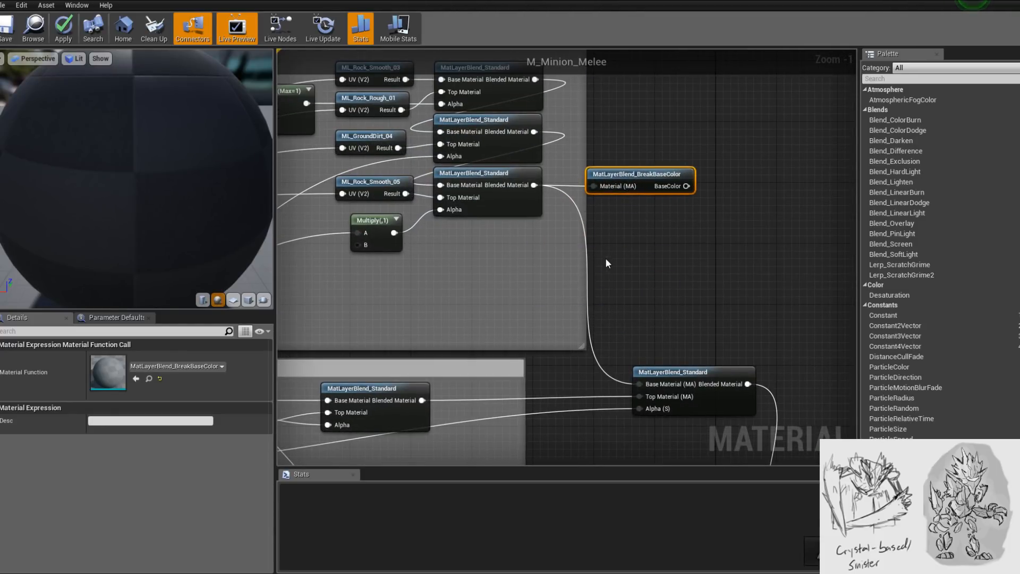
- Add a Multiply node to the BaseColor output of MatLayerBlend_BreakBaseColor and set its Const B to 0.5
scroll(607, 262, down, 1)
drag(683, 161, 710, 164)
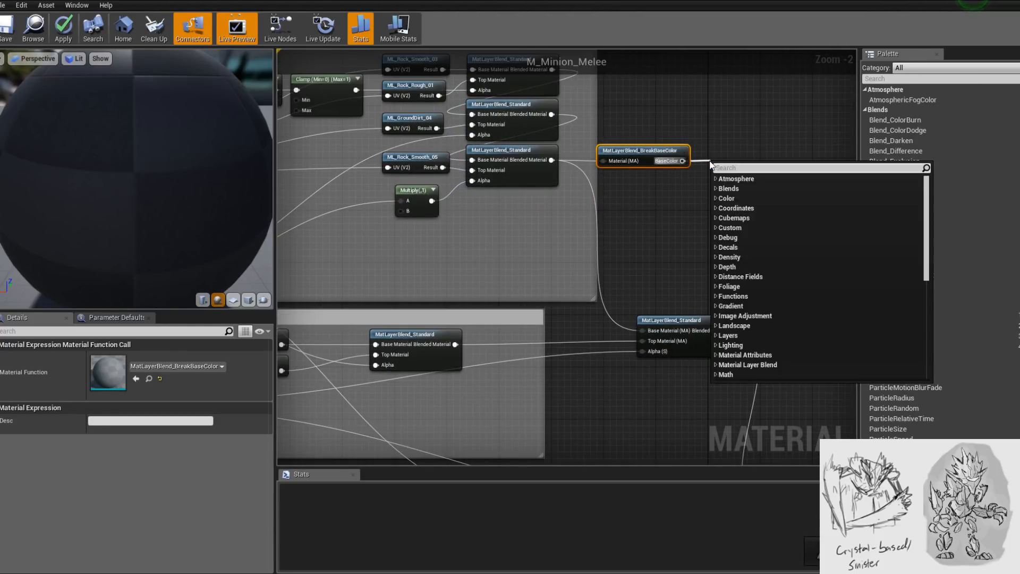
text(mult)
key(Return)
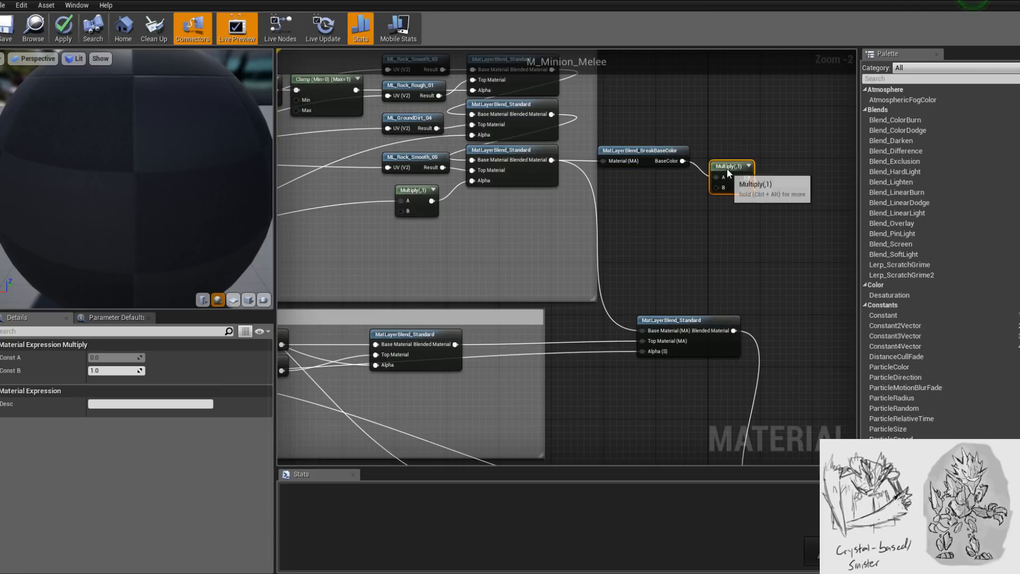
drag(727, 168, 728, 157)
right_drag(729, 156, 651, 208)
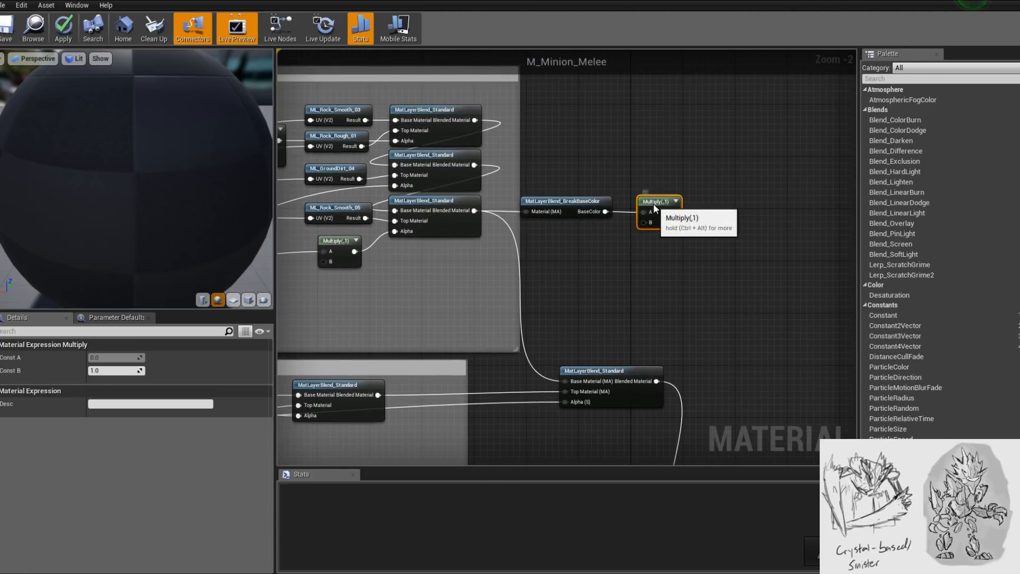
click(126, 370)
text(0.5)
key(Return)
- Add a MatLayerBlend_OverrideBaseColor node below MatLayerBlend_BreakBaseColor
right_drag(581, 288, 549, 340)
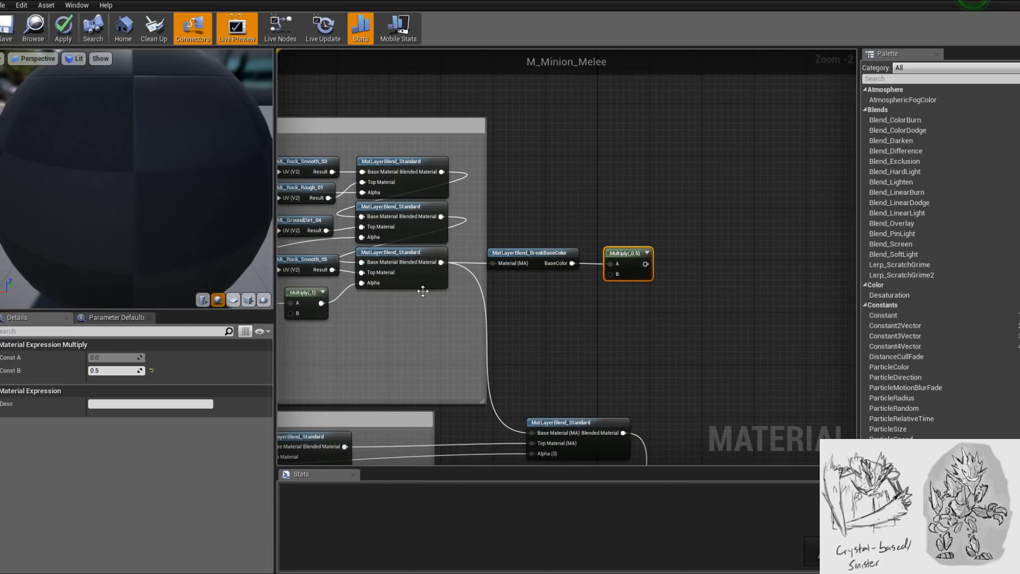
right_click(516, 317)
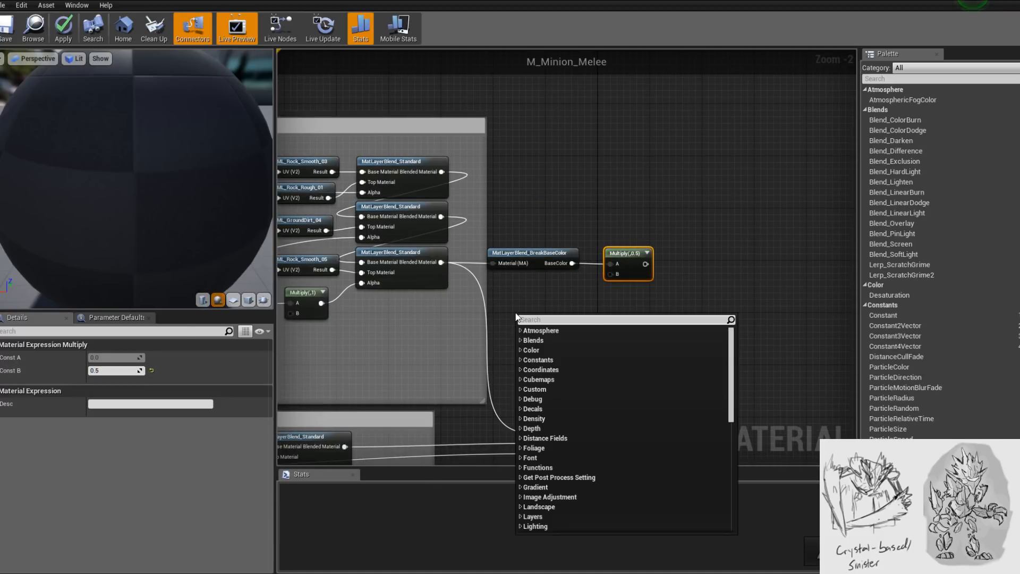
text(blend base)
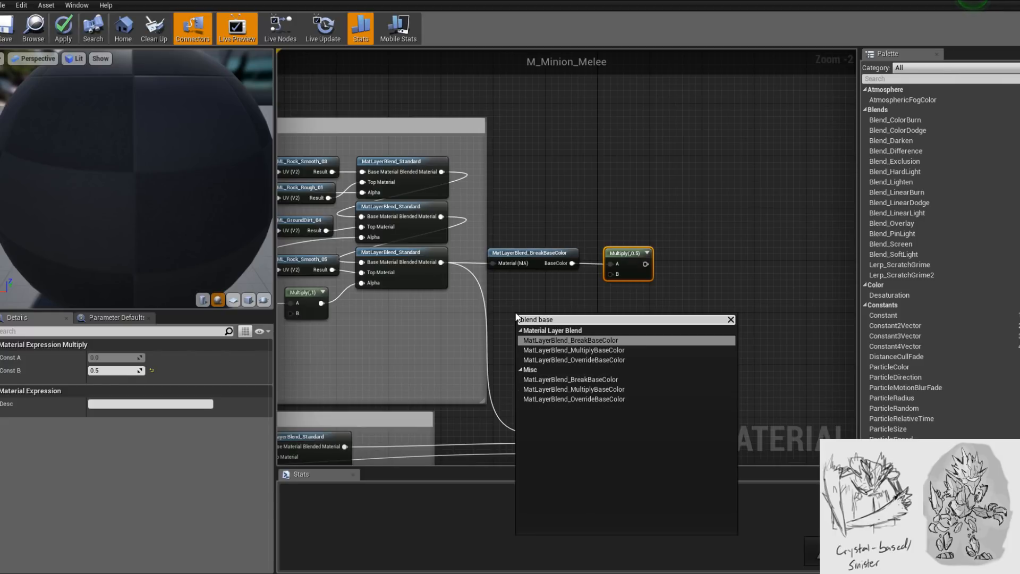
key(Down)
key(Down)
key(Down)
key(Up)
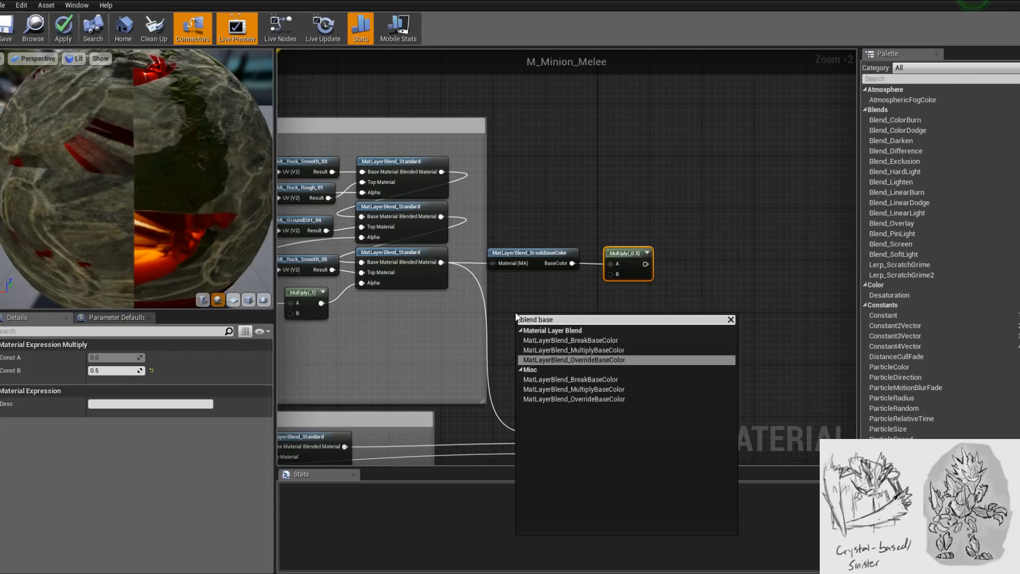
key(Return)
right_drag(549, 269, 661, 306)
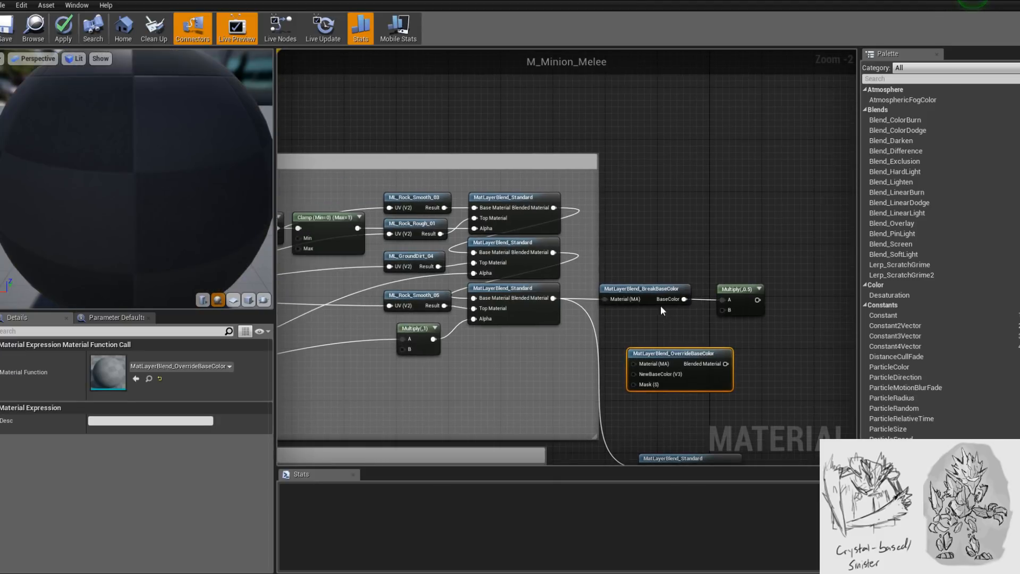
- Connect the Rock Layer's last blend output to MatLayerBlend_OverrideBaseColor's Material input and the 0.5 Multiply to its NewBaseColor input
drag(553, 299, 638, 365)
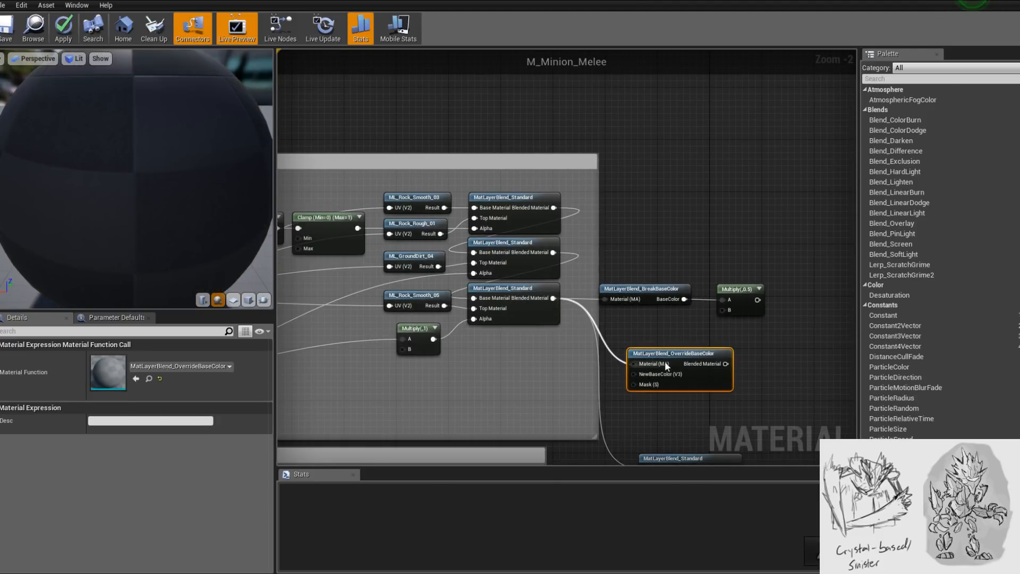
drag(757, 299, 634, 374)
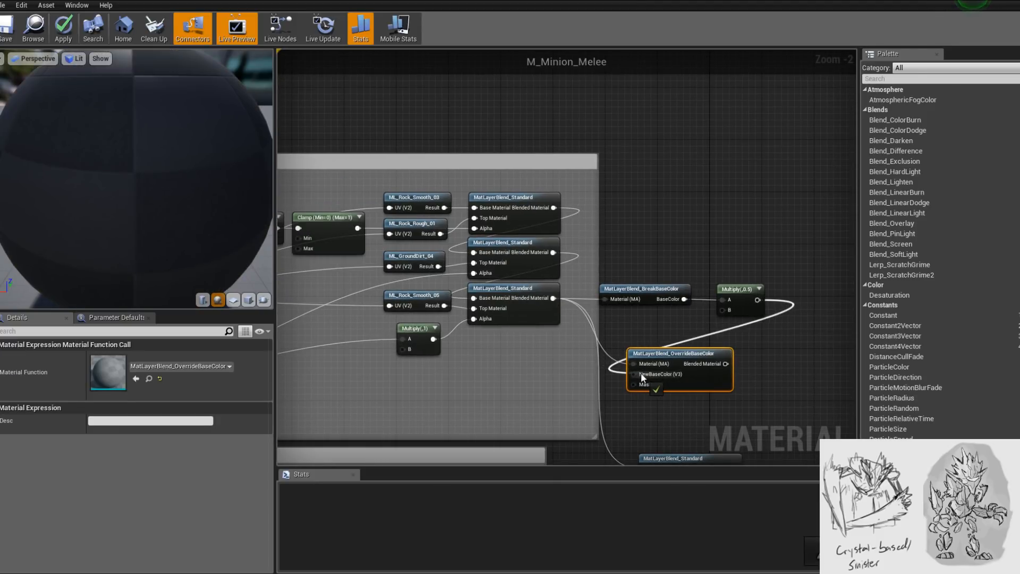
scroll(677, 333, down, 2)
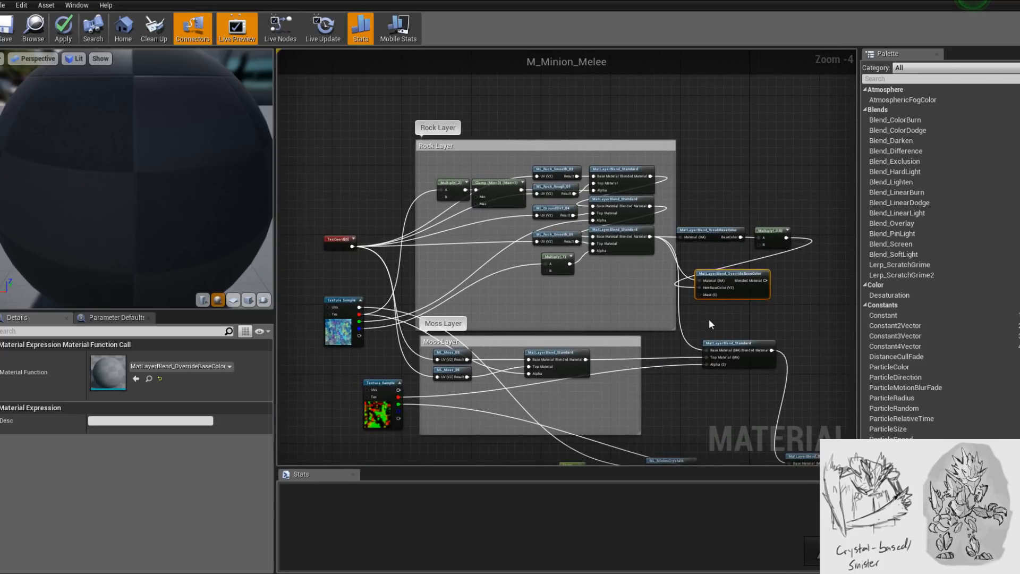
click(718, 317)
scroll(664, 339, up, 2)
click(662, 372)
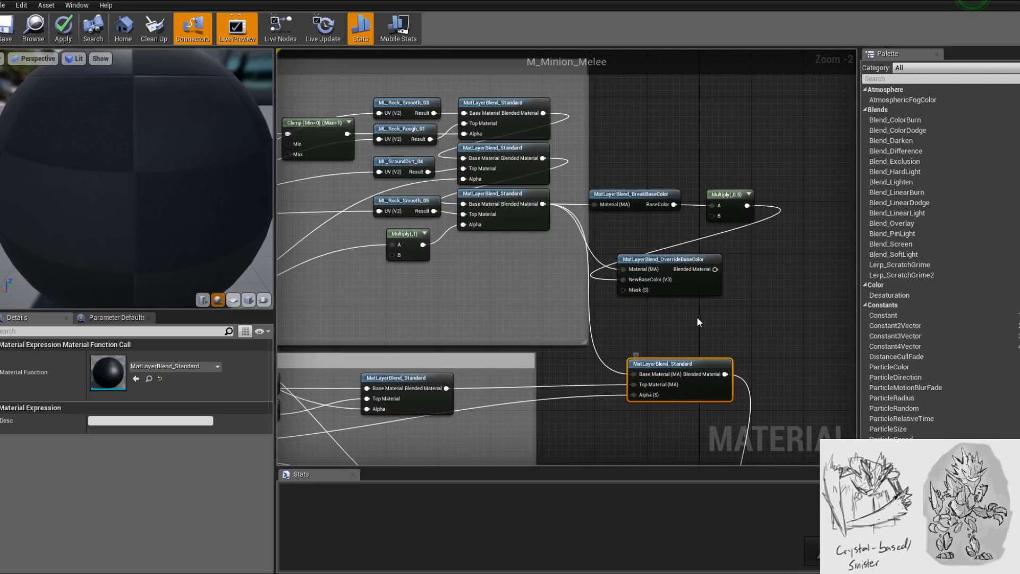
key(ctrl+c)
key(ctrl+v)
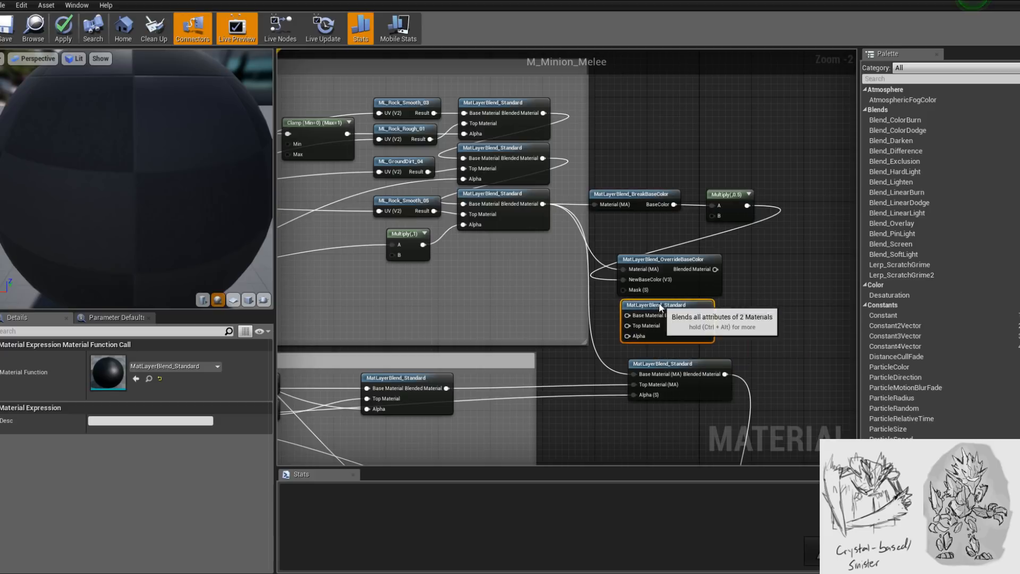
mouse_move(716, 269)
mouse_down()
mouse_move(641, 317)
mouse_move(791, 293)
mouse_move(723, 282)
mouse_up()
click(754, 246)
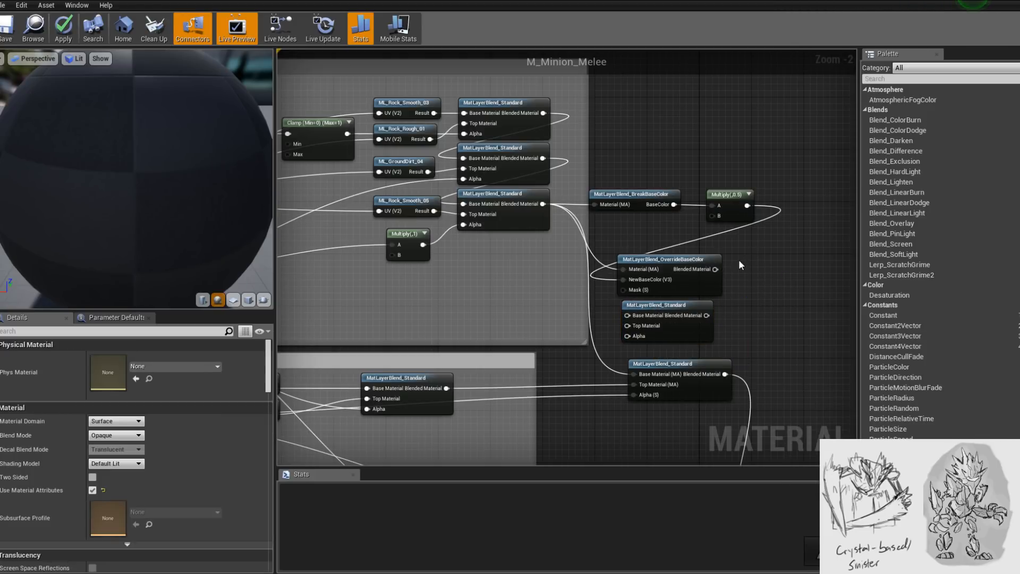
click(679, 309)
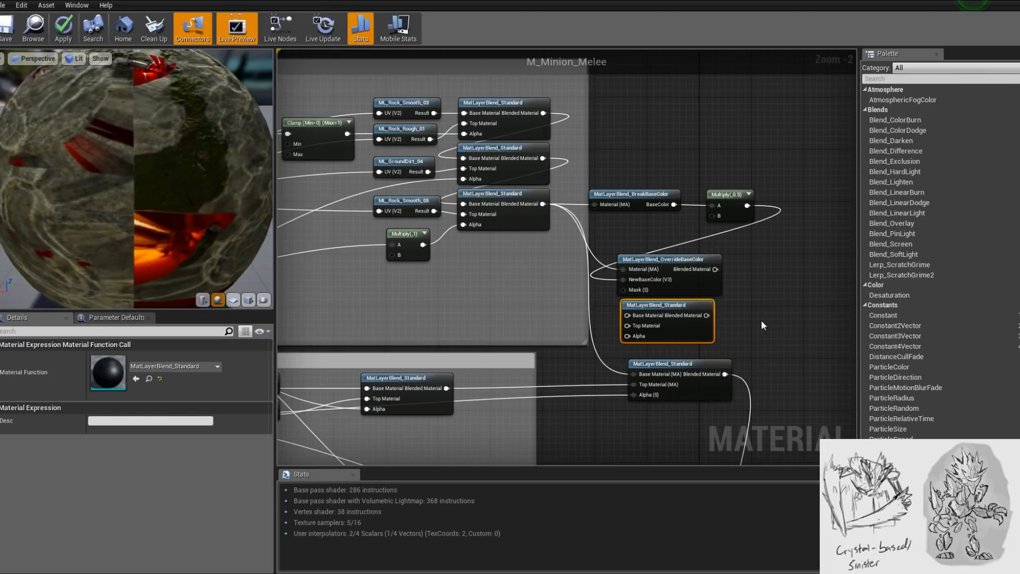
key(Delete)
- Connect the Team parameter to MatLayerBlend_OverrideBaseColor's Mask input and its Blended Material output to the rock-moss blend's Base Material
scroll(738, 324, down, 2)
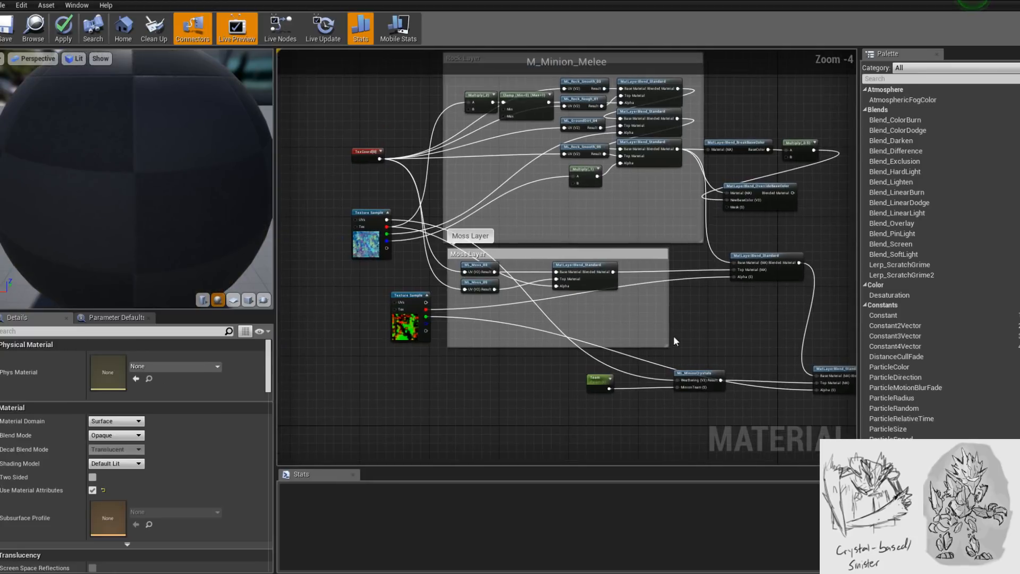
right_drag(623, 372, 556, 394)
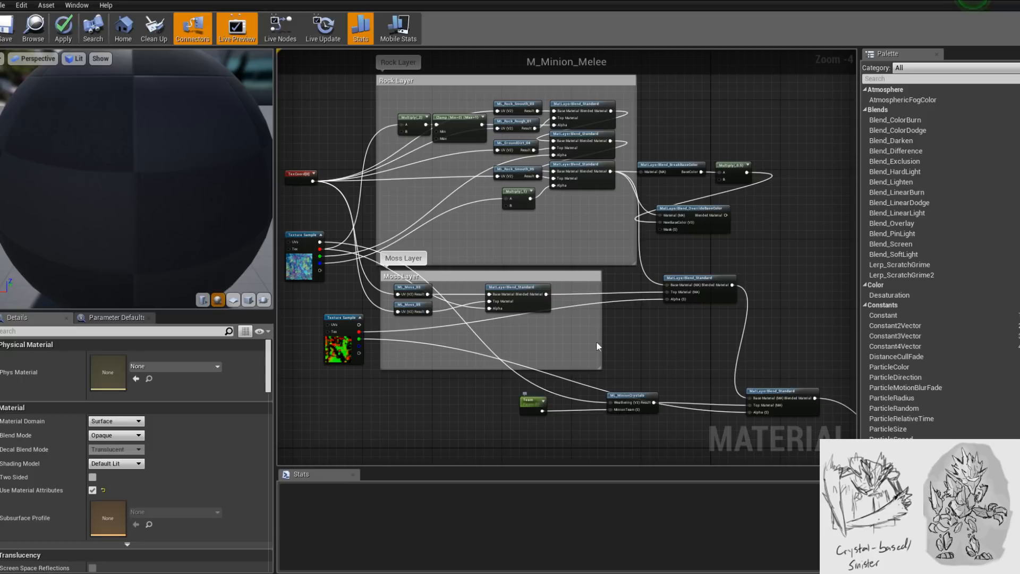
drag(747, 172, 662, 215)
drag(611, 171, 662, 221)
drag(542, 411, 664, 228)
right_drag(724, 225, 657, 234)
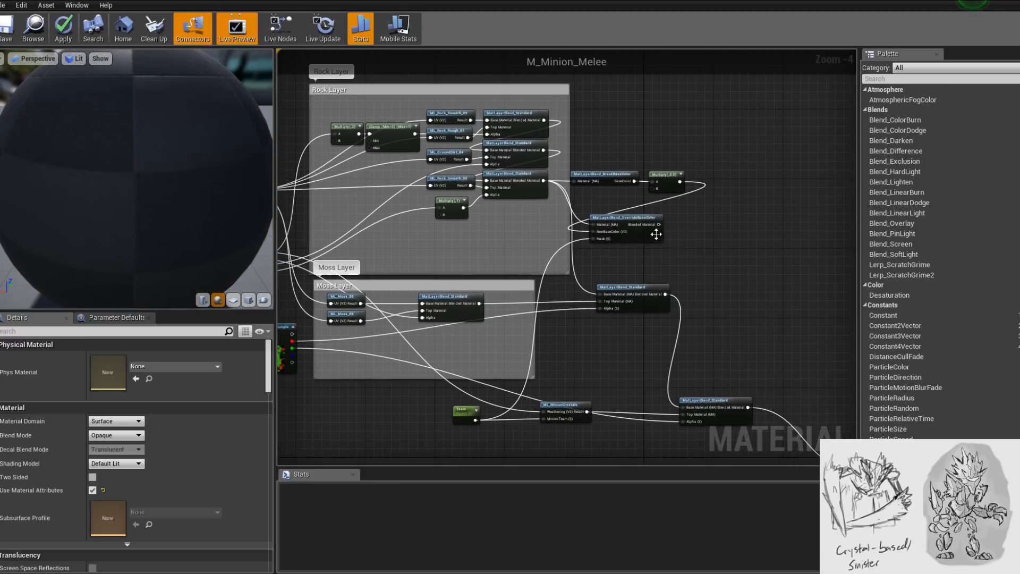
drag(659, 224, 599, 295)
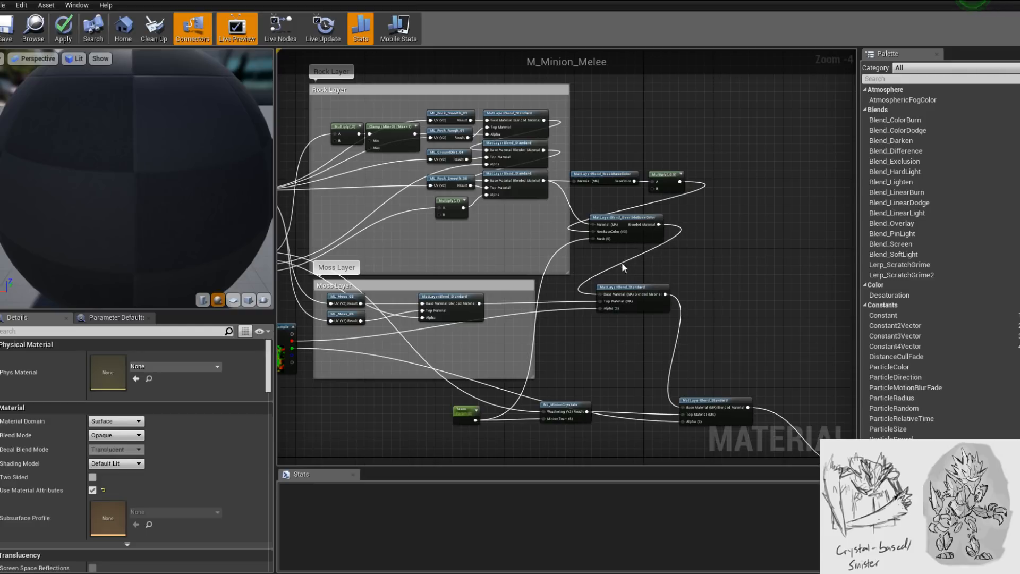
- Move MatLayerBlend_OverrideBaseColor down to just above the rock-moss MatLayerBlend_Standard node and apply the material changes
right_drag(623, 264, 609, 282)
drag(618, 237, 709, 209)
drag(681, 226, 619, 276)
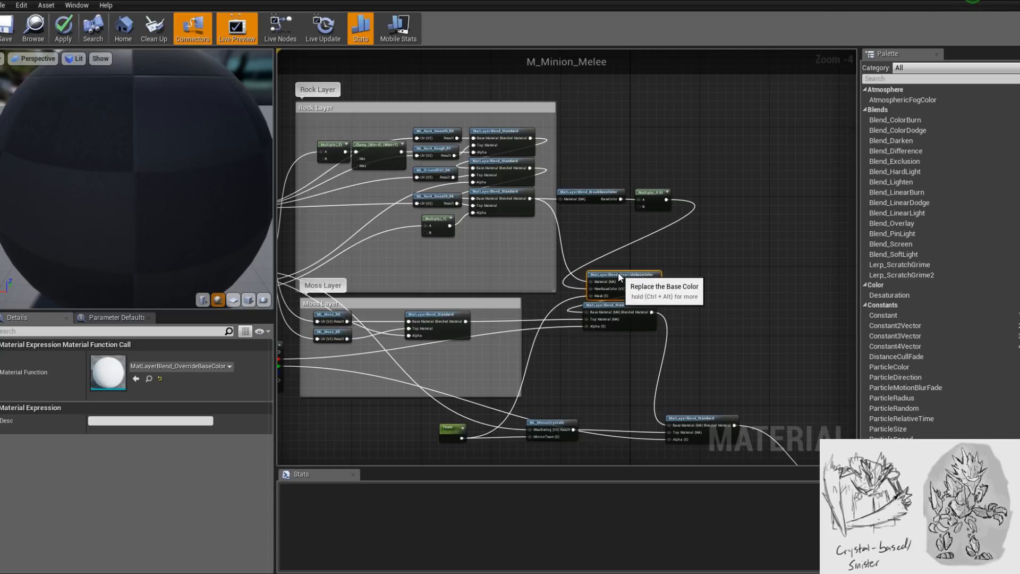
click(63, 29)
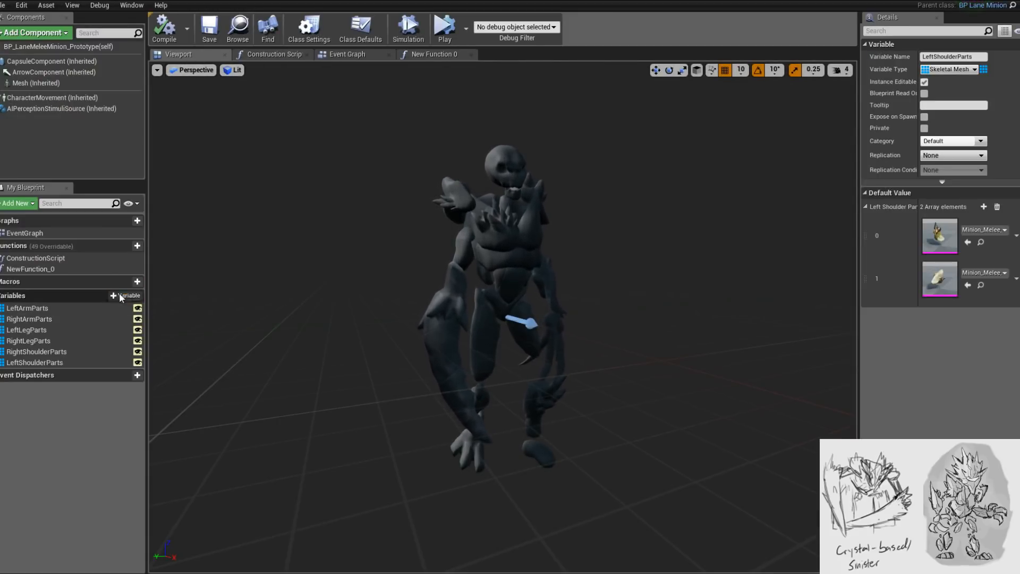
- Add a single Float variable named Team_ to the BP_LaneMeleeMinion_Prototype blueprint
click(137, 295)
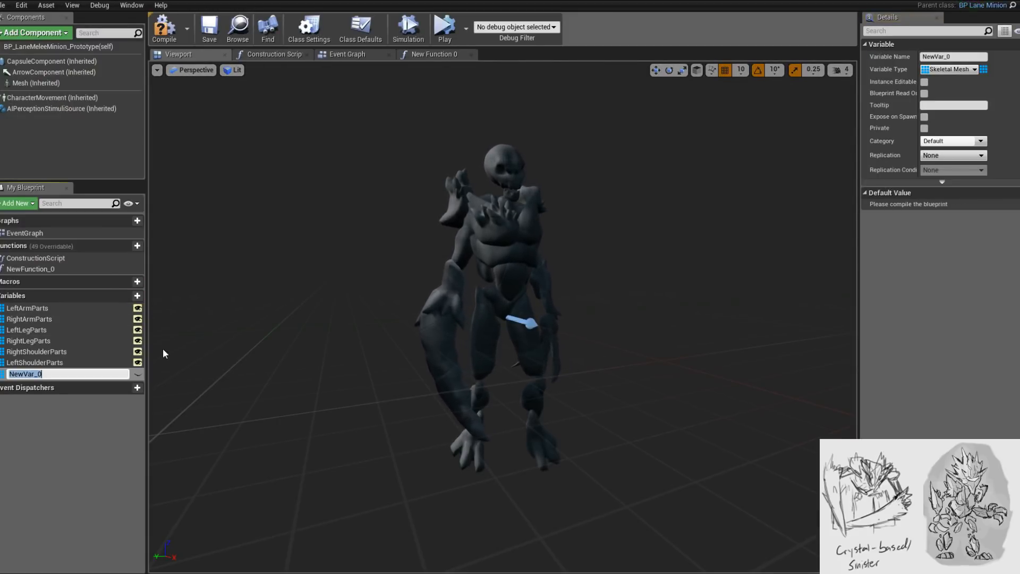
click(964, 71)
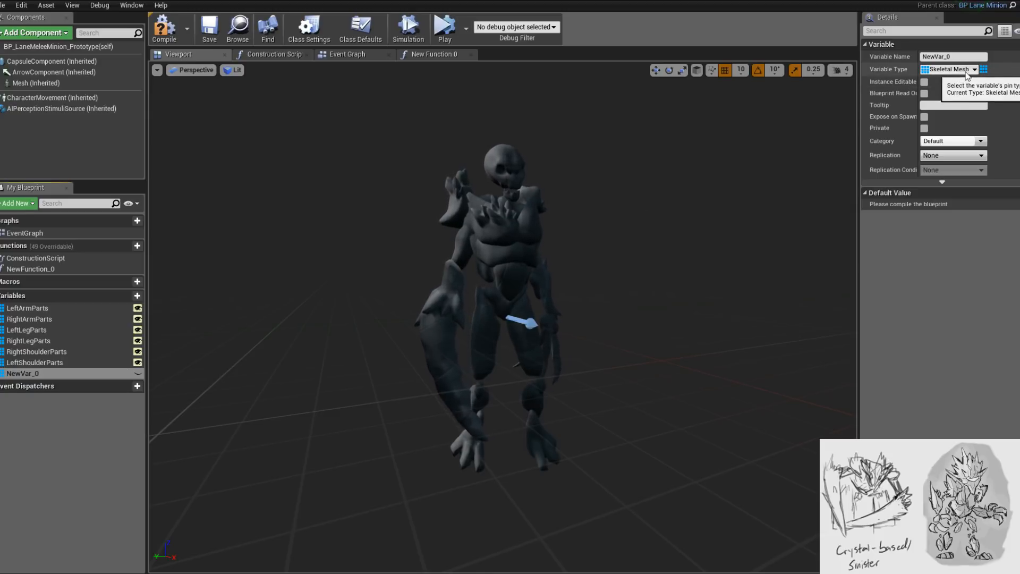
click(966, 73)
click(868, 130)
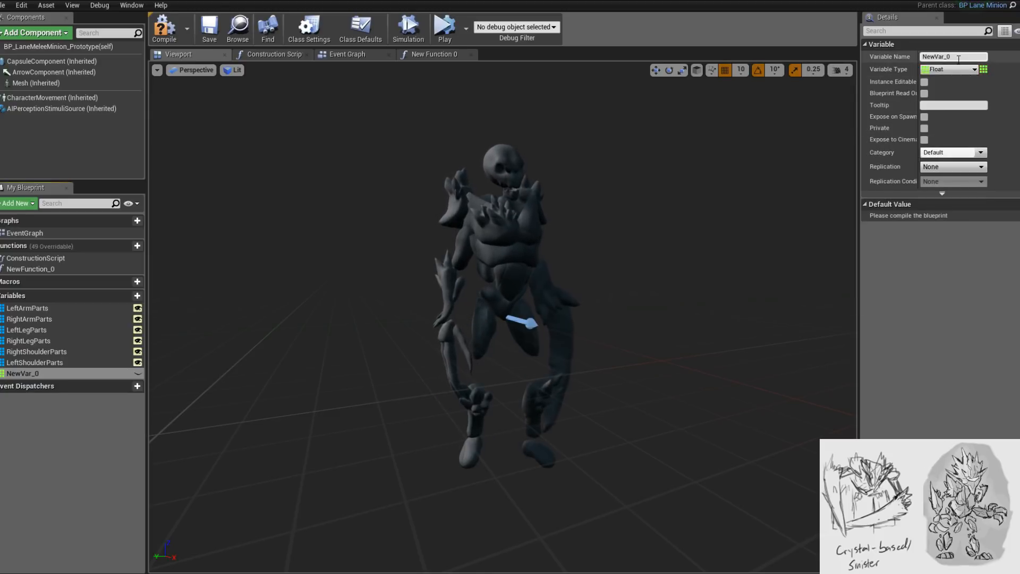
click(984, 69)
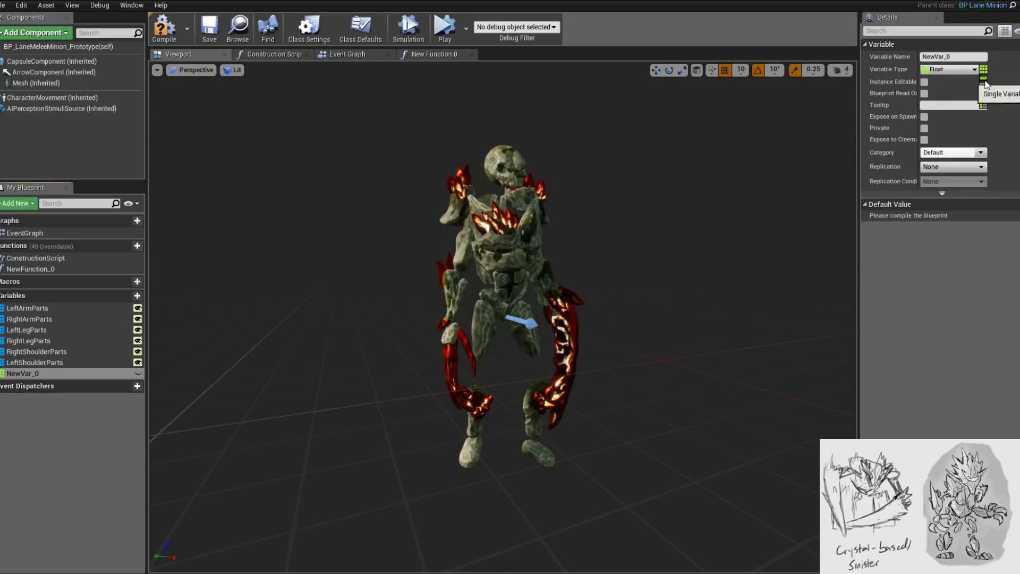
click(985, 85)
click(951, 57)
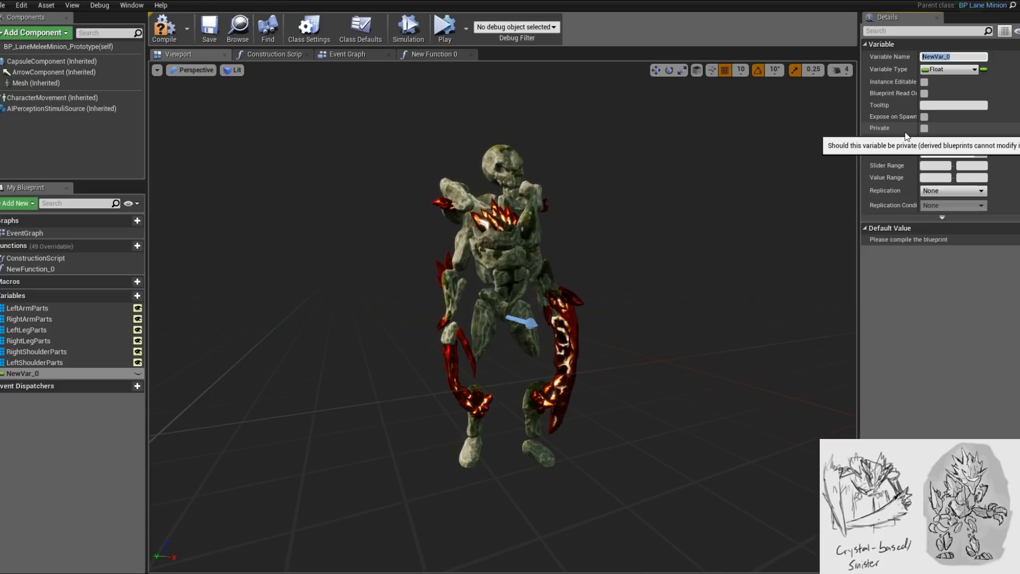
text(Team)
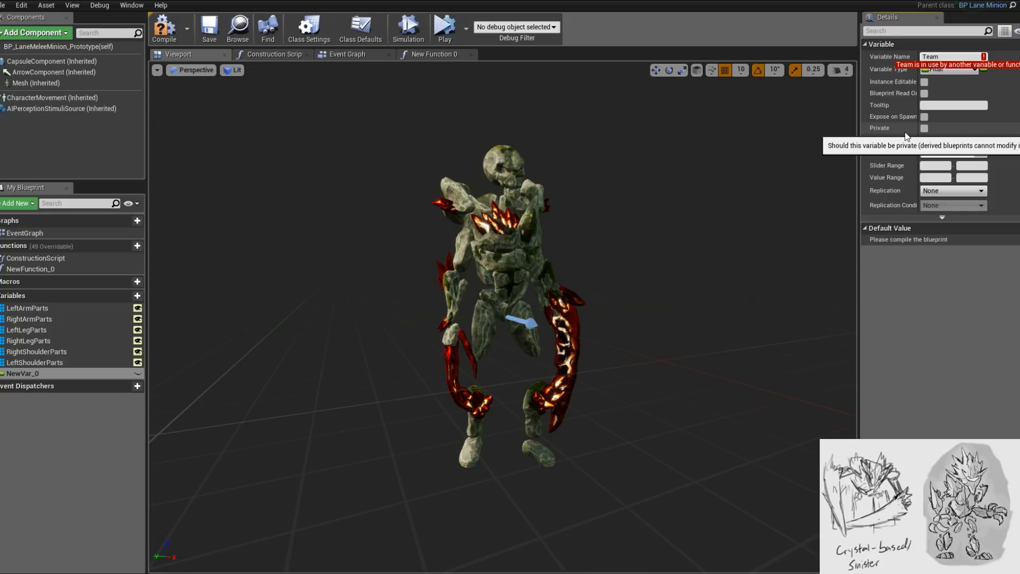
text(_)
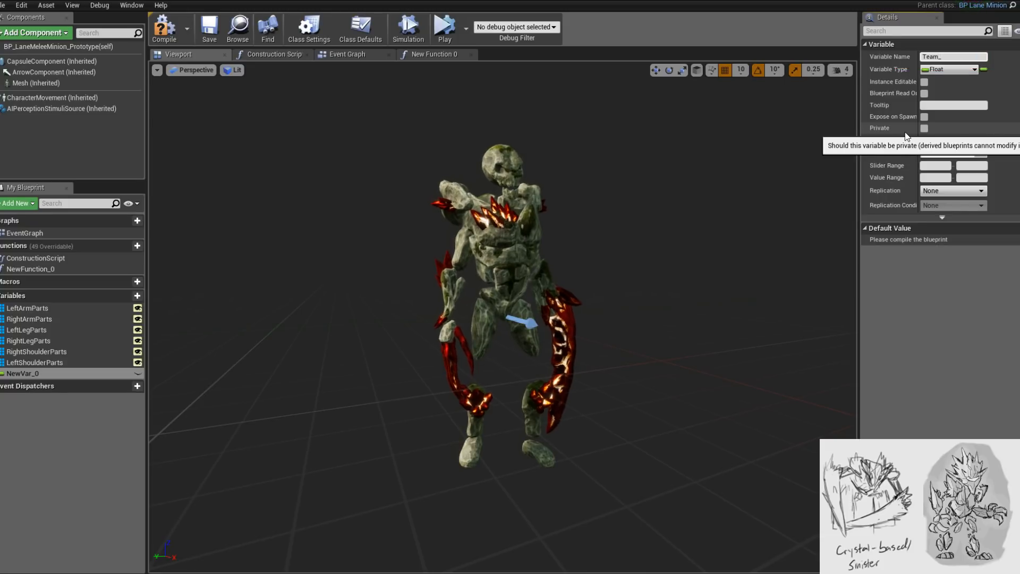
key(Return)
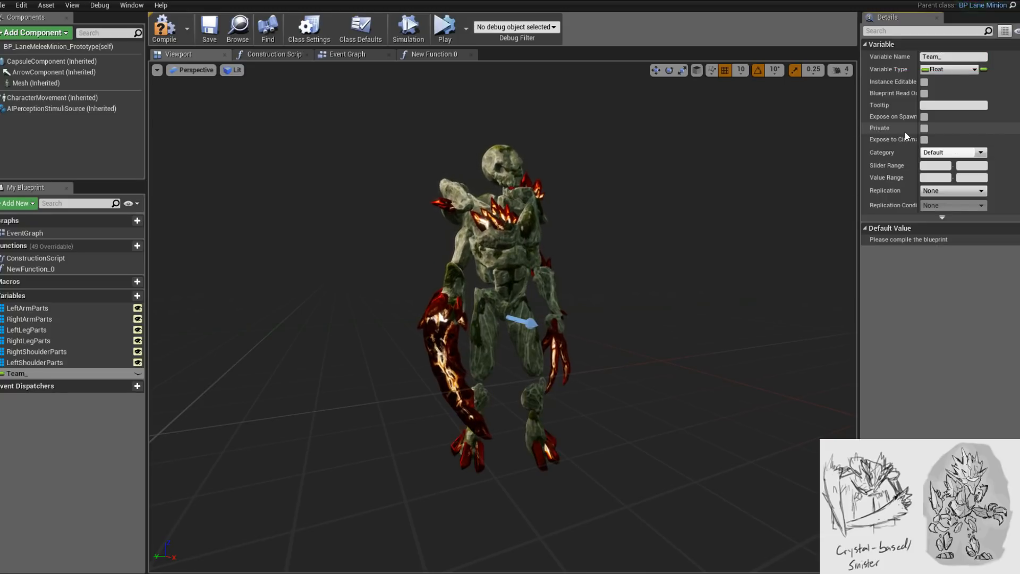
- Set the Team_ variable's Slider Range and Value Range both to 0 through 1, and compile the blueprint
click(930, 167)
text(0)
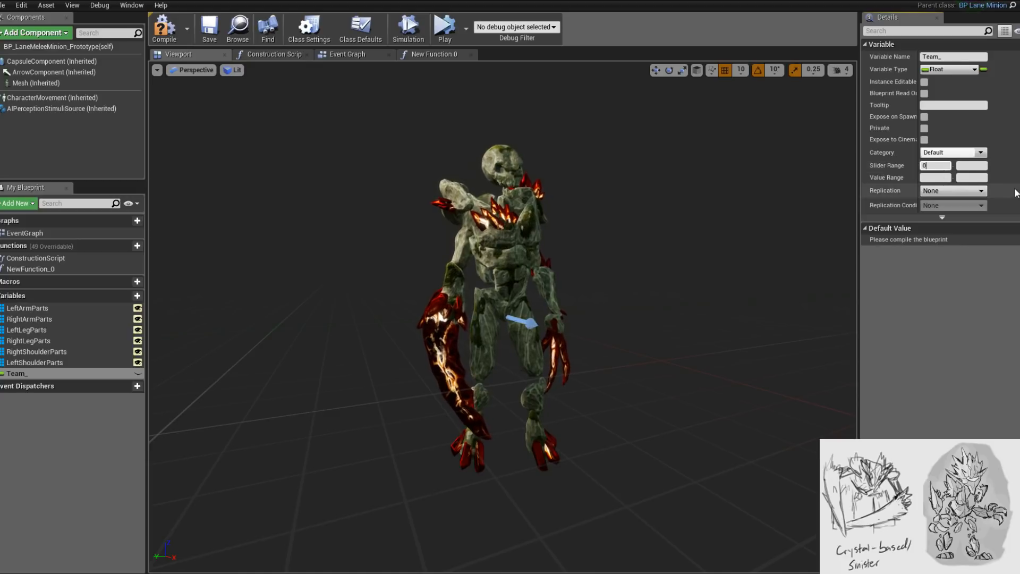
click(971, 166)
text(1)
click(938, 179)
text(0)
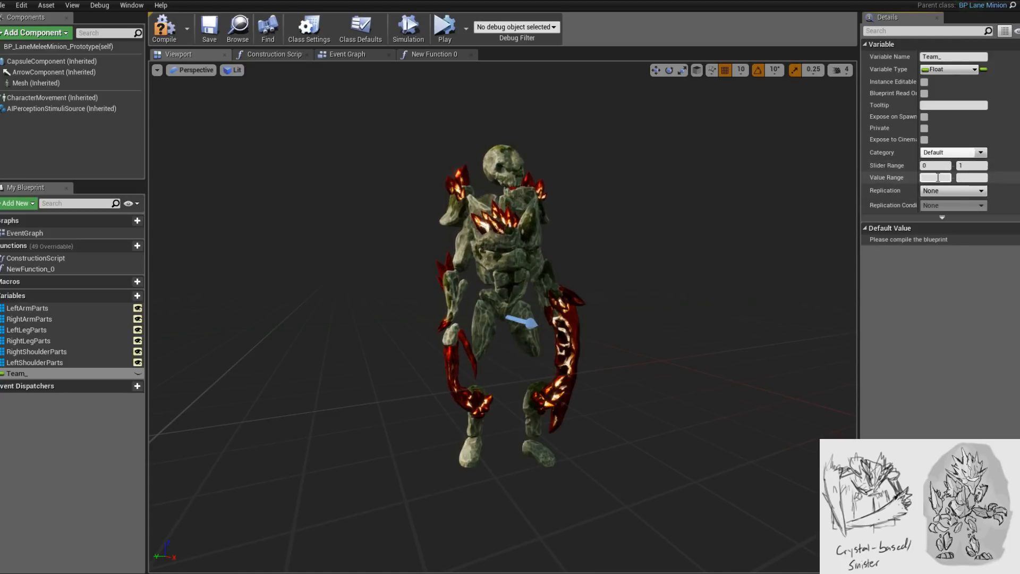
click(970, 178)
text(1)
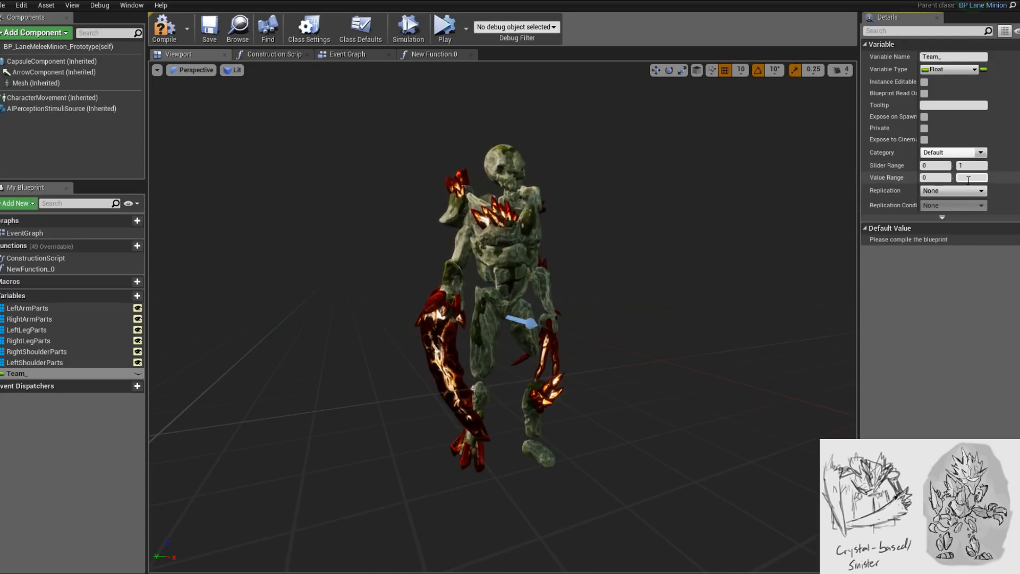
click(171, 29)
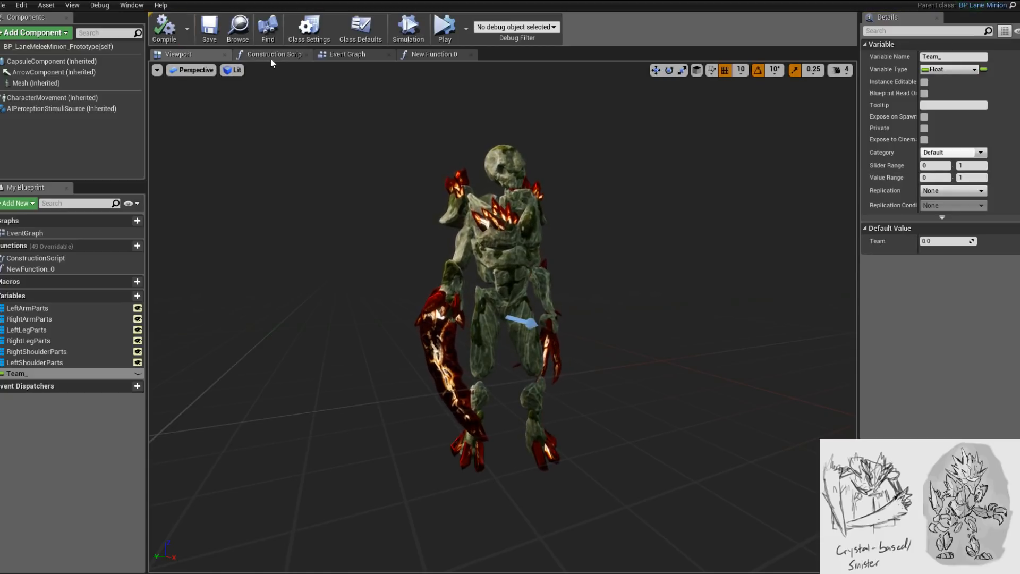
- In the Construction Script, add a Set Scalar Parameter Value on Materials (Mesh) node below the last skeletal mesh row
click(271, 54)
scroll(404, 170, down, 5)
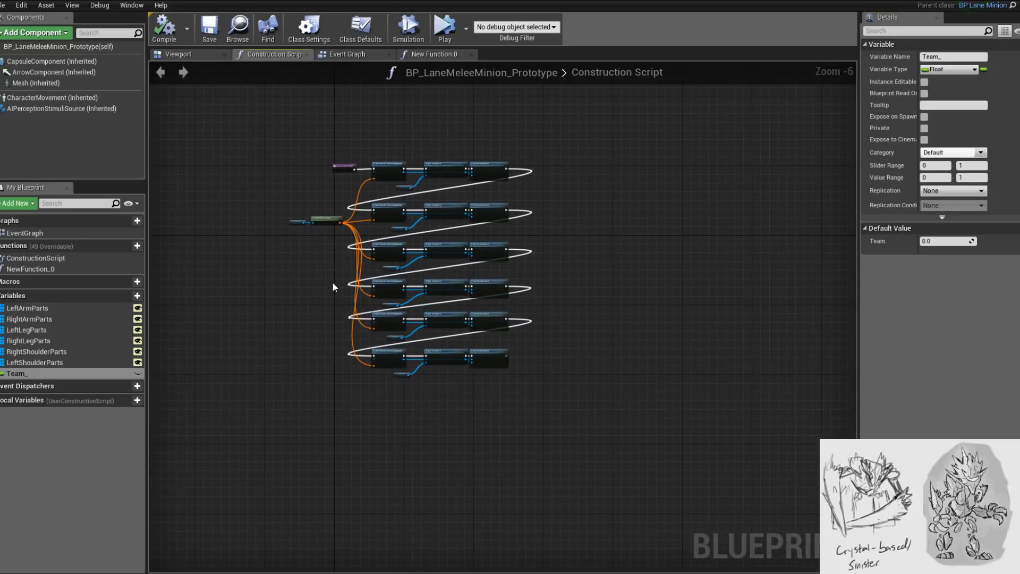
scroll(334, 275, up, 2)
scroll(363, 372, up, 2)
scroll(359, 438, down, 1)
scroll(340, 446, down, 1)
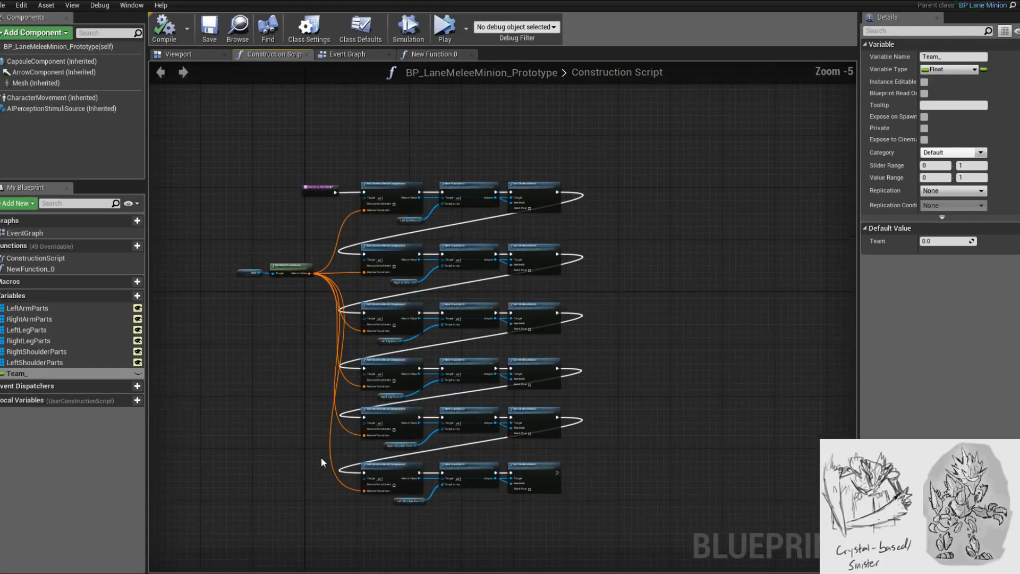
scroll(321, 457, up, 1)
mouse_move(333, 452)
right_down()
mouse_move(364, 543)
mouse_move(395, 317)
mouse_move(337, 385)
mouse_move(342, 450)
right_up()
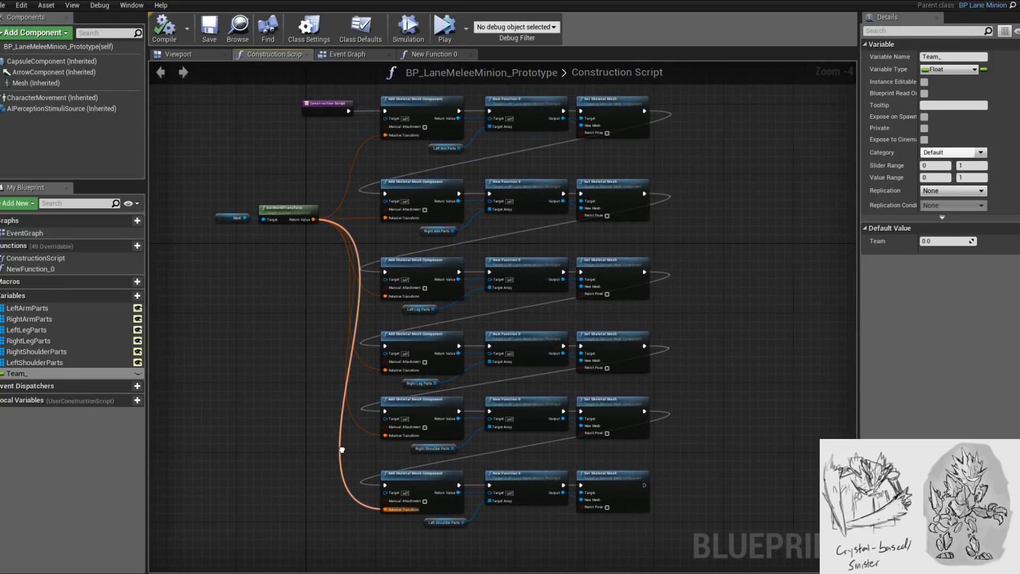
right_drag(354, 430, 341, 352)
right_click(375, 499)
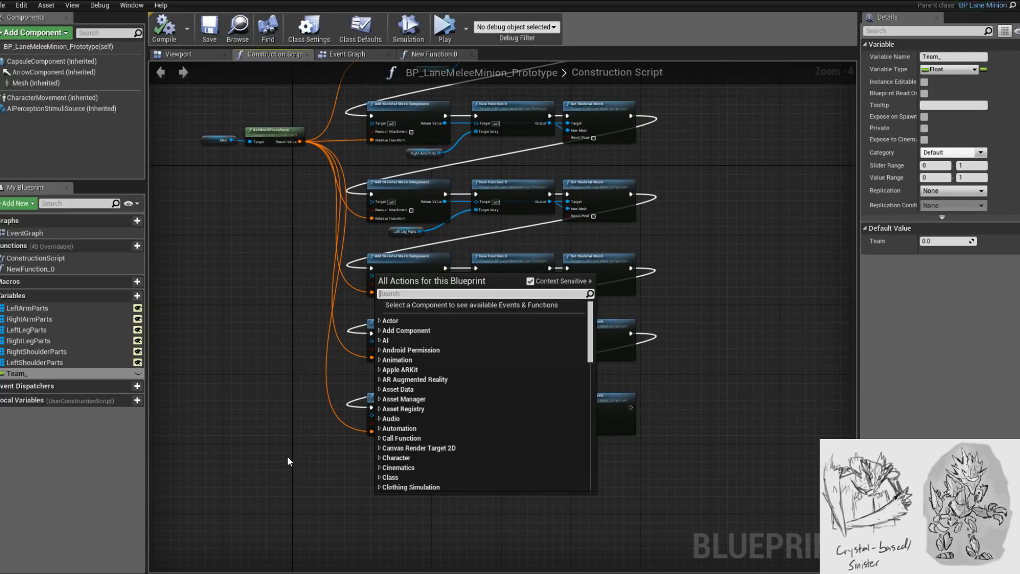
text(set scala)
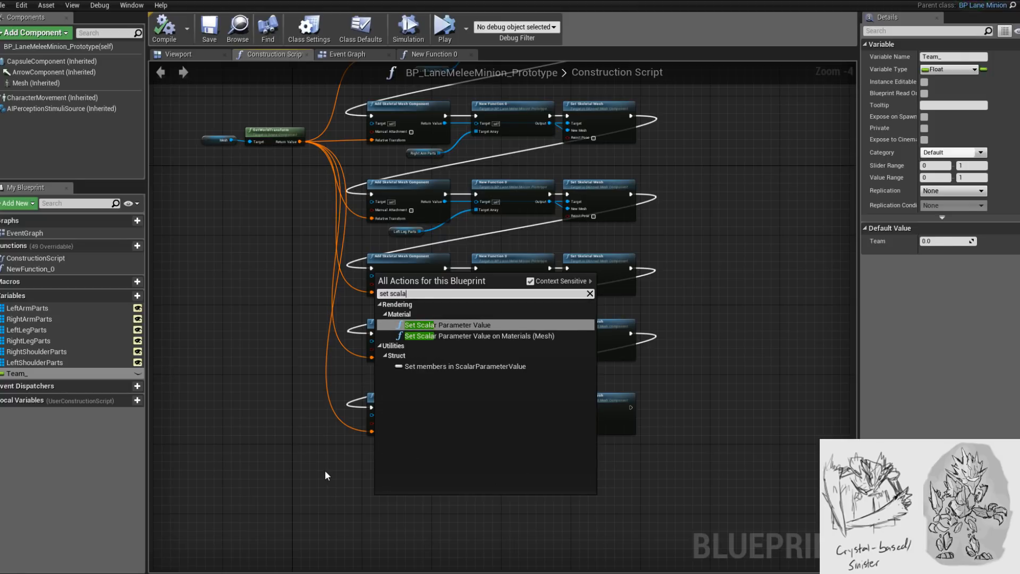
key(Down)
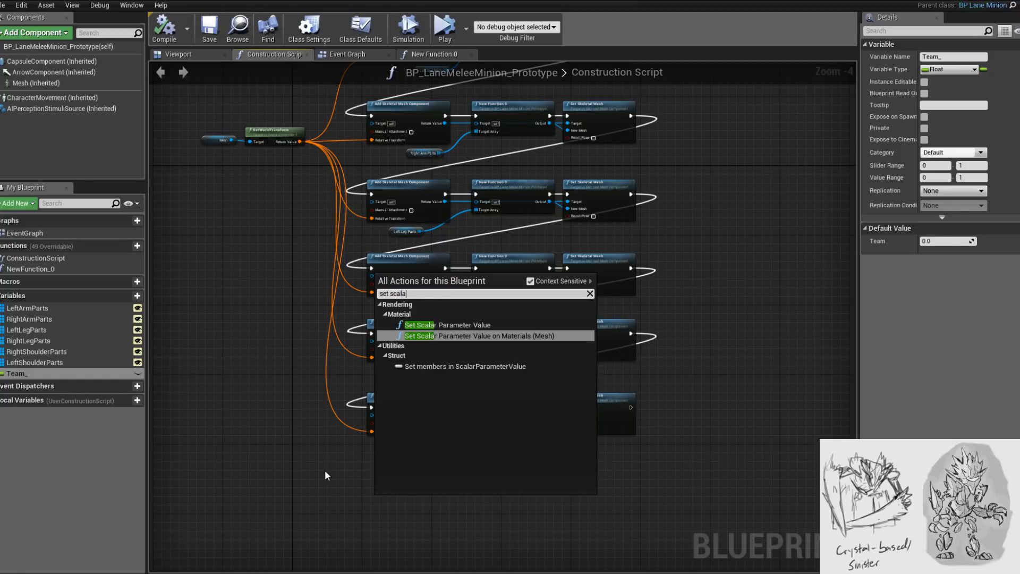
- Add a Set Scalar Parameter Value on Materials (Mesh) node below the skeletal mesh chain and arrange its Mesh reference beside it
key(Return)
right_drag(409, 486, 459, 391)
scroll(438, 414, up, 3)
click(517, 487)
right_drag(446, 494, 520, 502)
drag(374, 384, 351, 432)
click(321, 483)
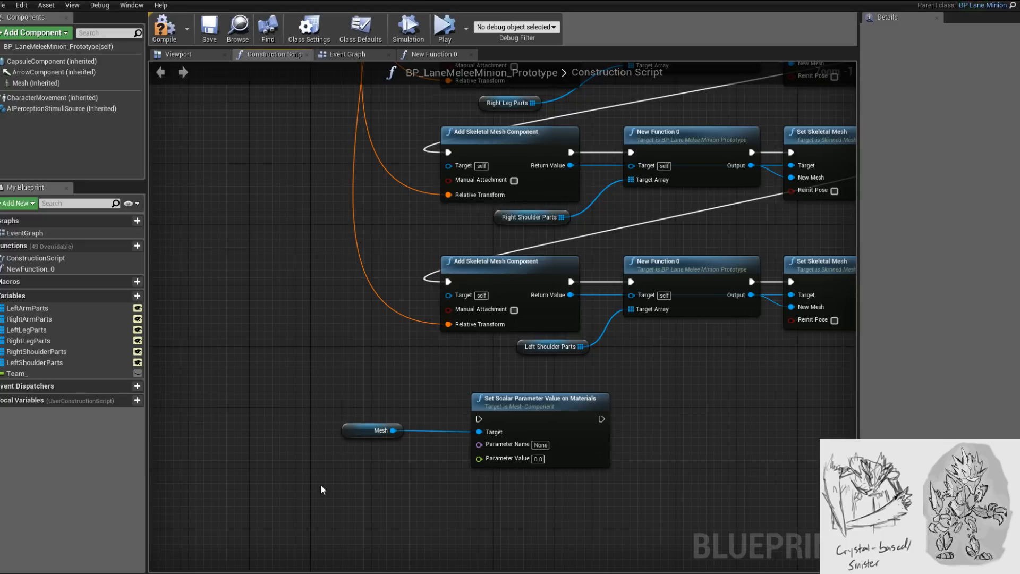
right_click(351, 494)
text(for each)
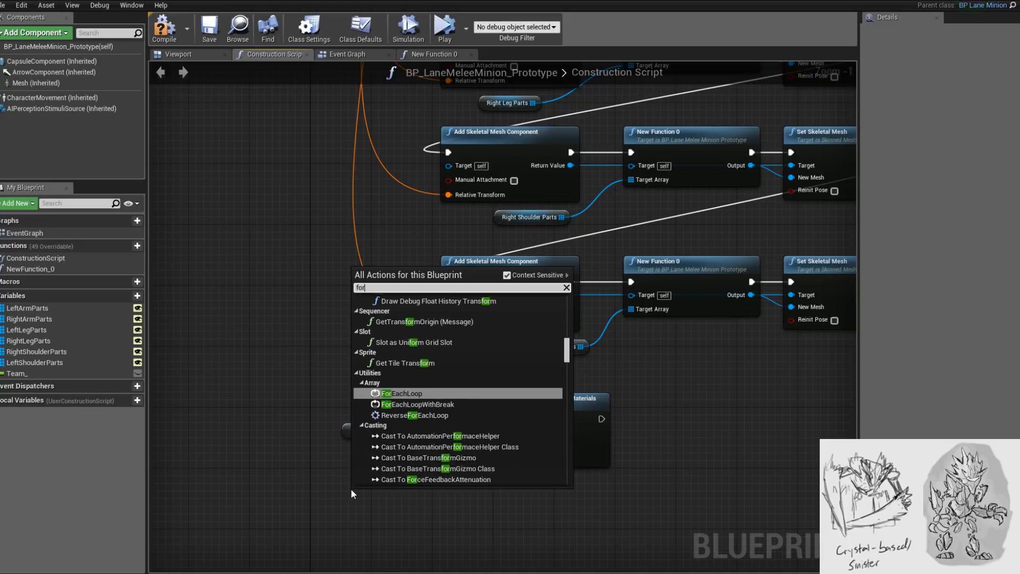
key(BackSpace)
key(BackSpace)
key(BackSpace)
key(BackSpace)
key(BackSpace)
key(BackSpace)
key(BackSpace)
key(BackSpace)
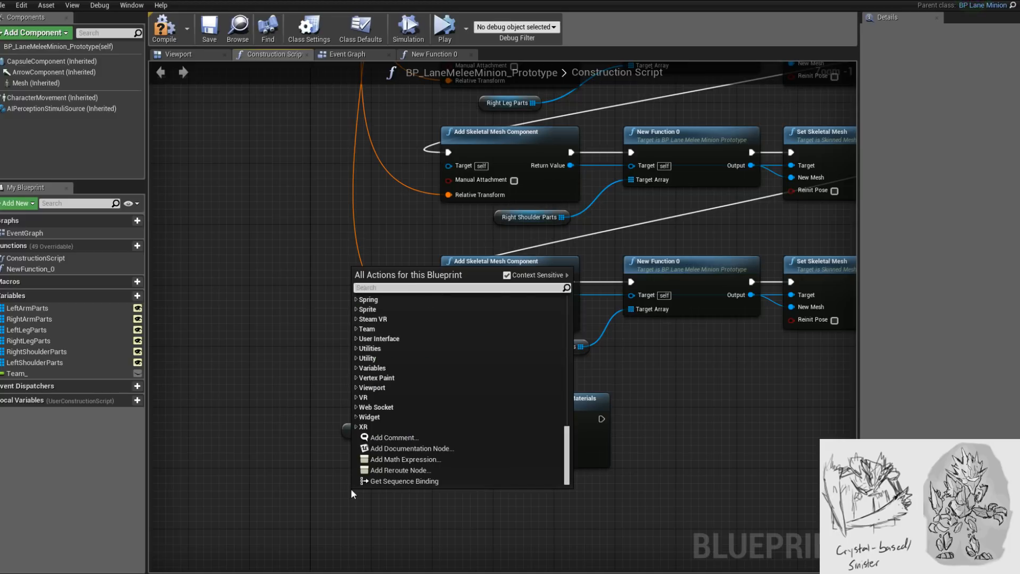
- Add a Get Component by Class node below the Mesh reference and set its Component Class to SkeletalMeshComponent
text(s)
key(BackSpace)
text(get compo)
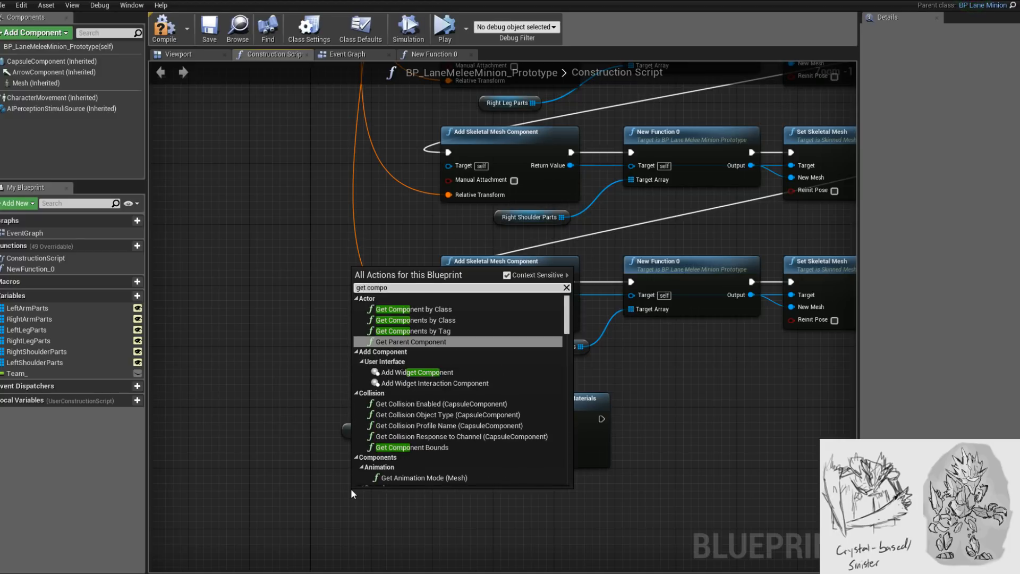
key(Up)
key(Up)
key(Up)
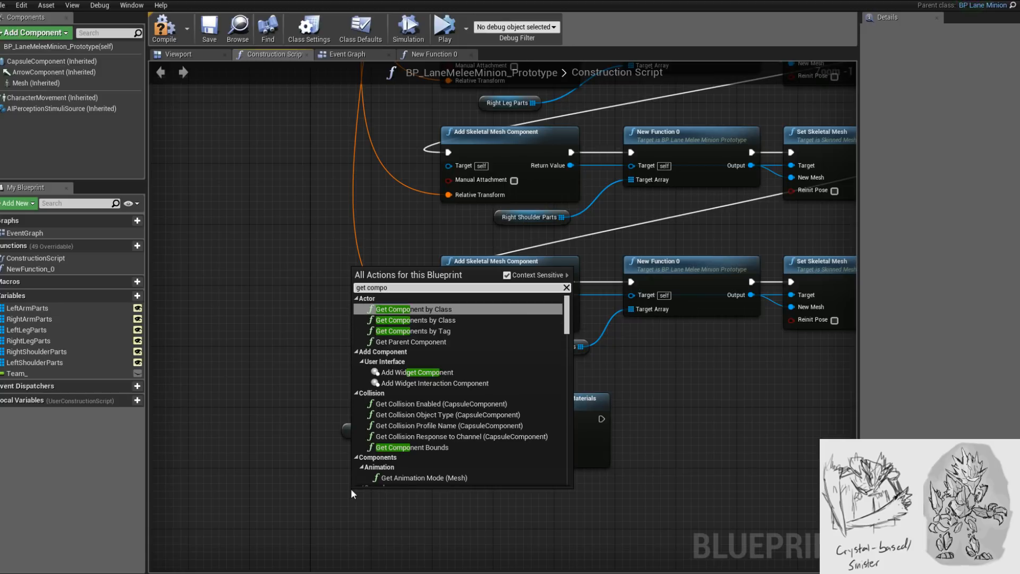
key(Return)
drag(352, 493, 344, 485)
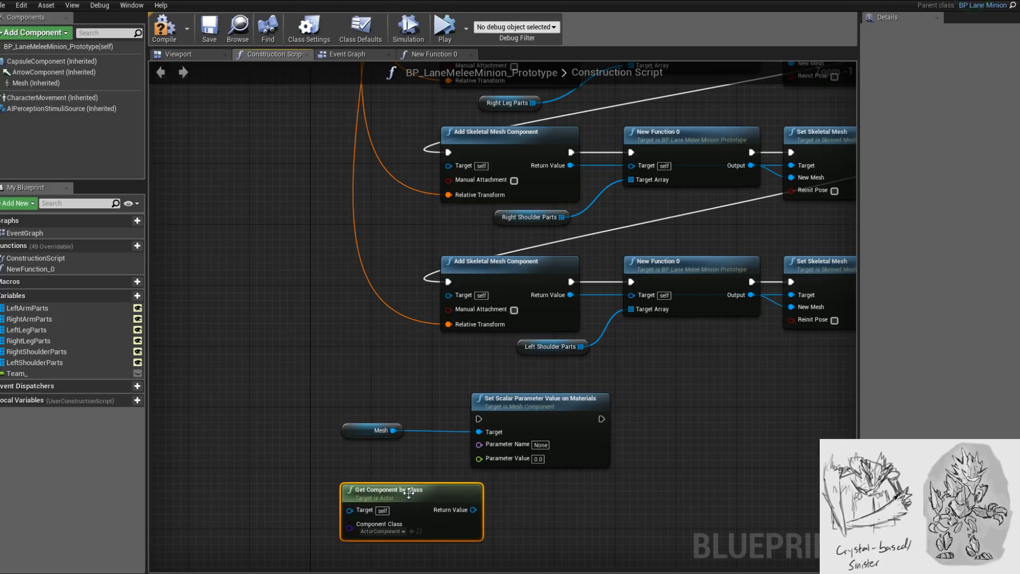
click(394, 531)
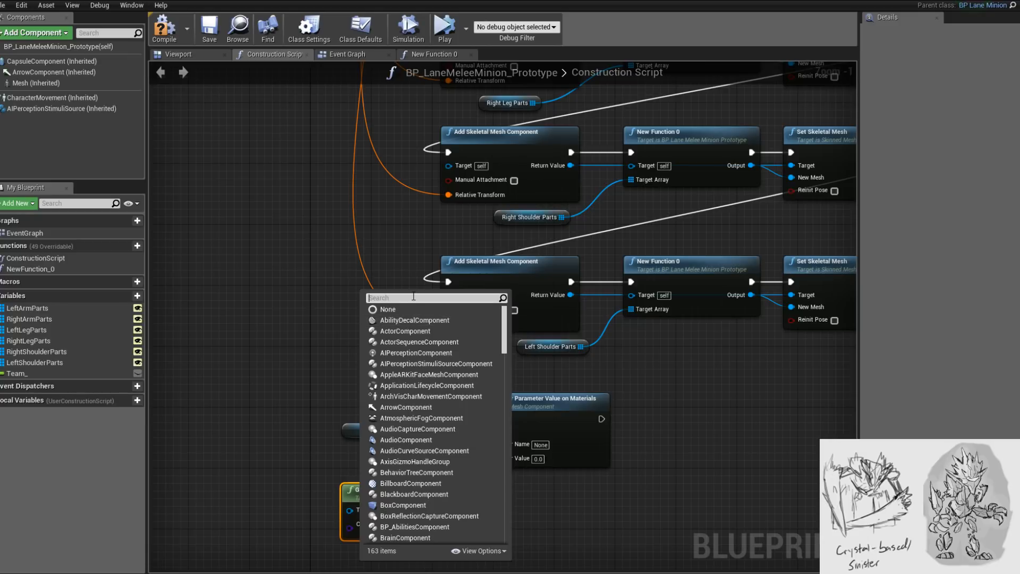
text(skeleta)
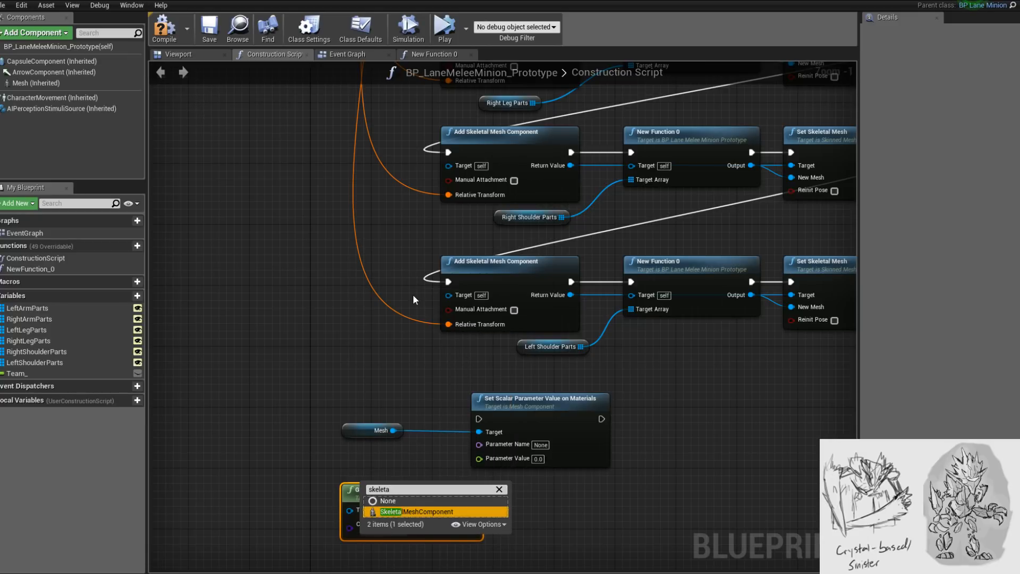
key(Return)
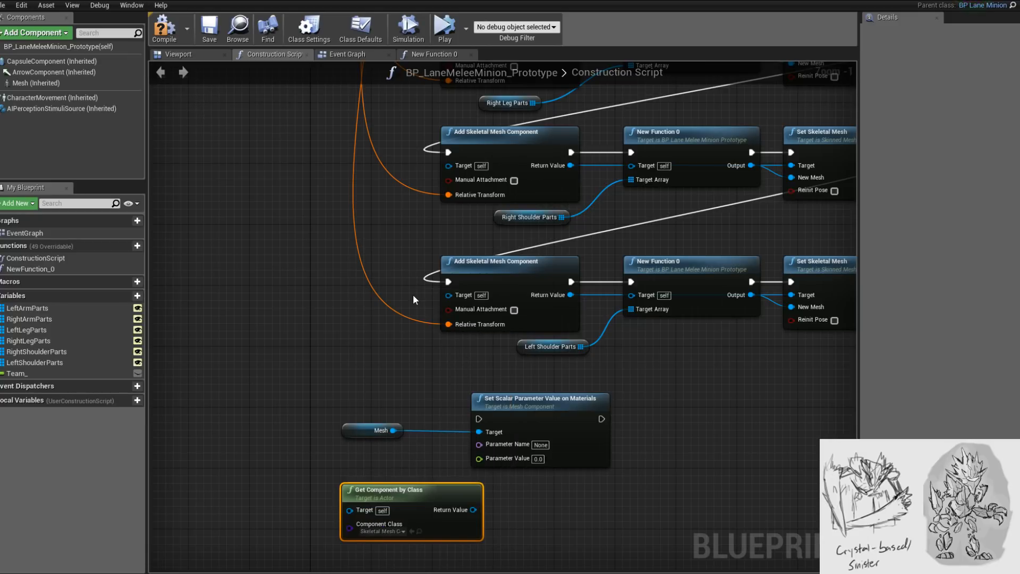
- Delete the Mesh reference node and move the Set Scalar Parameter Value on Materials node farther right to make room
click(369, 429)
key(Delete)
drag(544, 400, 772, 422)
right_drag(501, 521, 494, 388)
scroll(384, 422, up, 1)
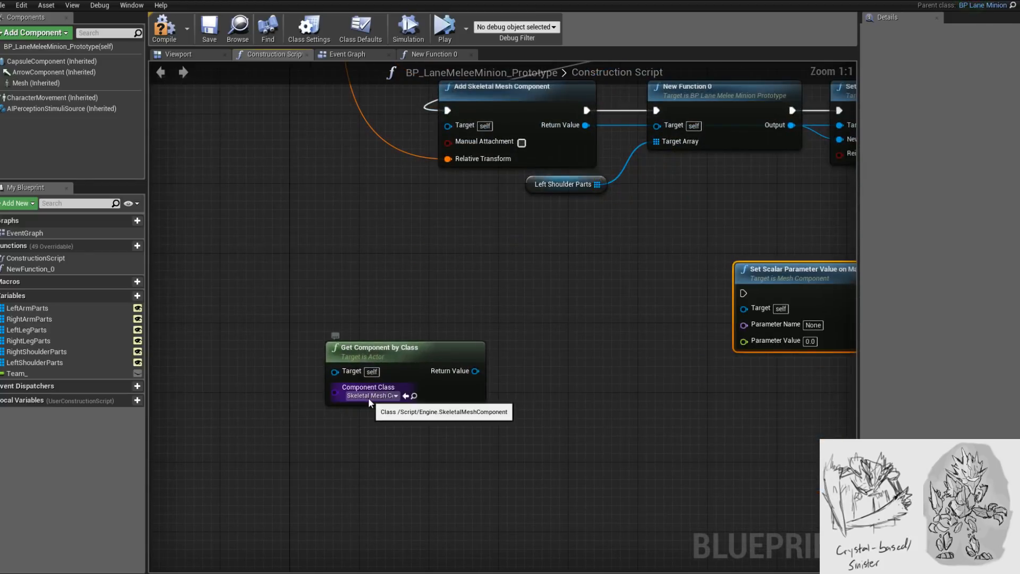
- Replace the Get Component by Class node with a Get Components by Class node
click(405, 362)
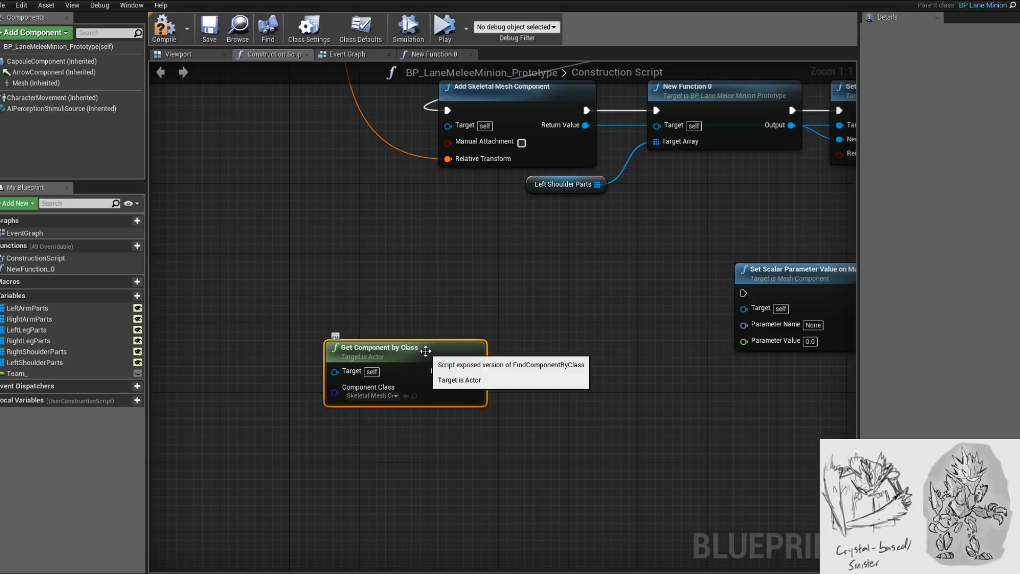
key(Delete)
right_click(384, 333)
text(get components)
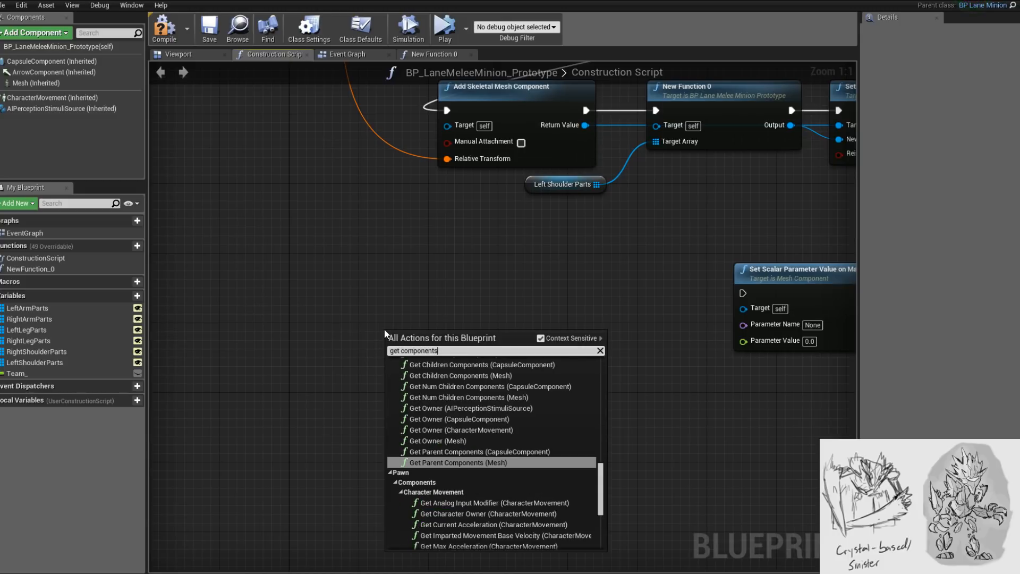
text( by)
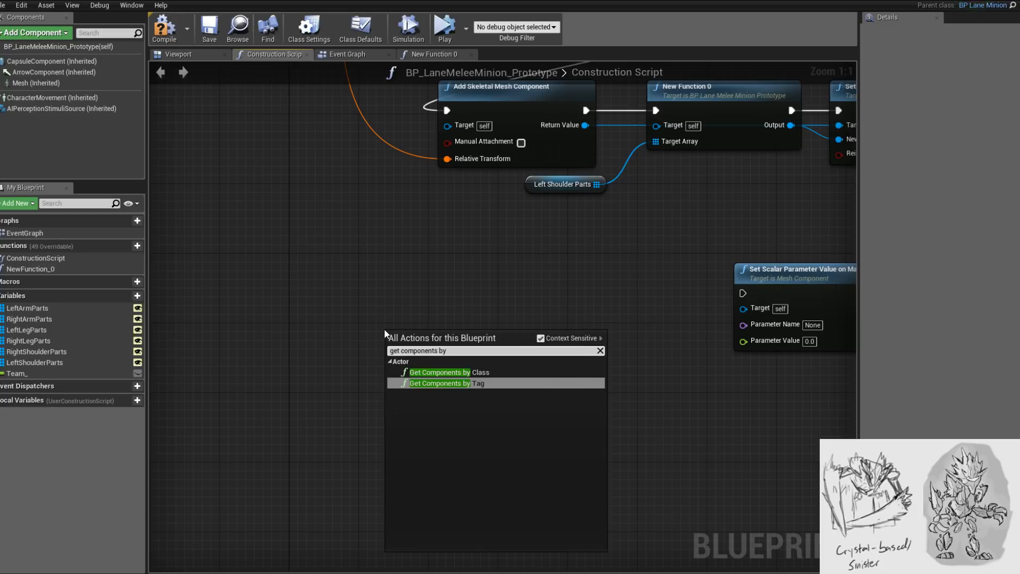
key(Up)
key(Return)
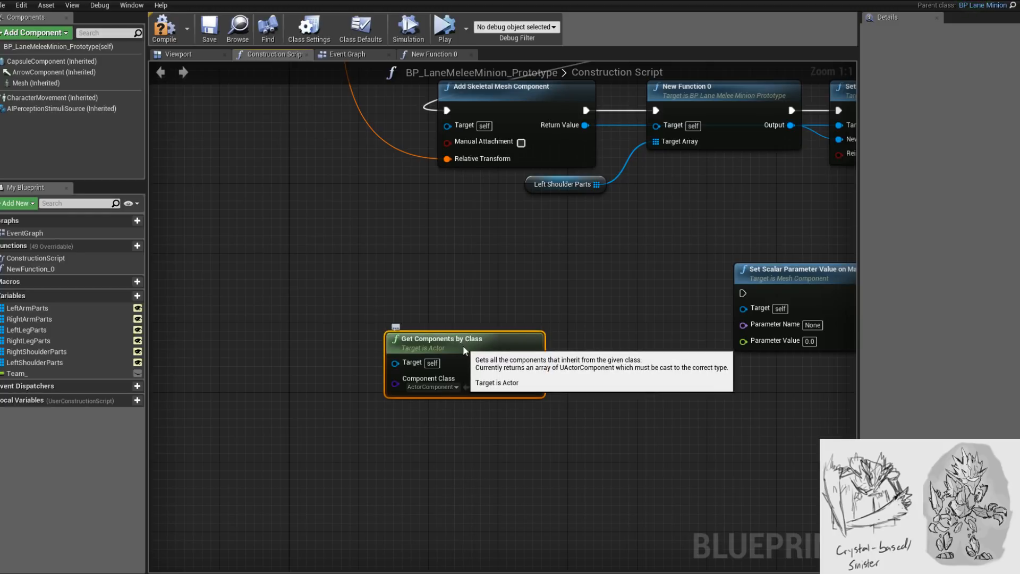
- Set the Component Class of the Get Components by Class node to SkeletalMeshComponent
click(435, 360)
text(skeletal)
key(Down)
key(Return)
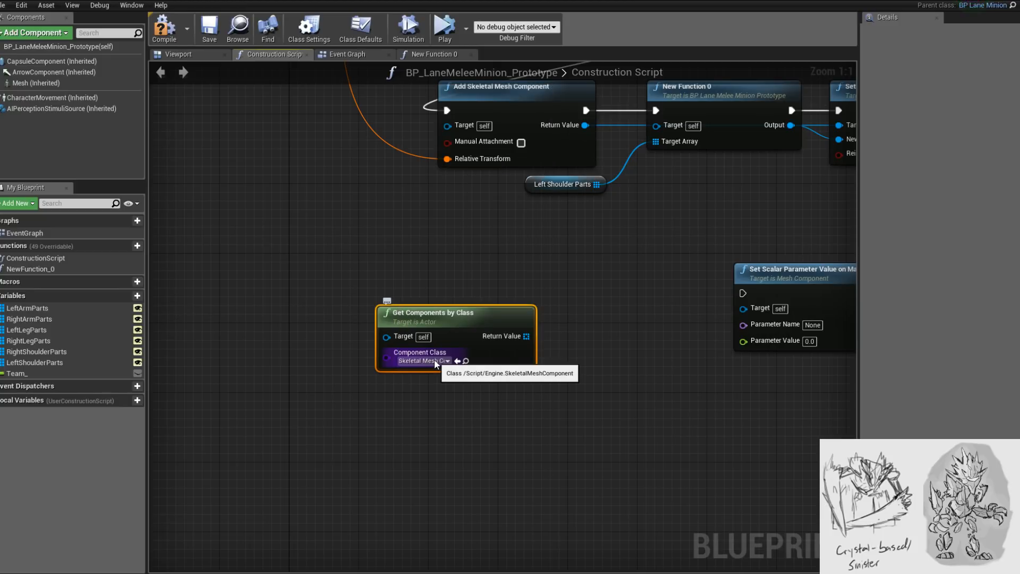
click(621, 407)
- Add a ForEachLoop fed by the Return Value of Get Components by Class and align it beside that node
drag(526, 336, 562, 337)
text(for ea)
key(Return)
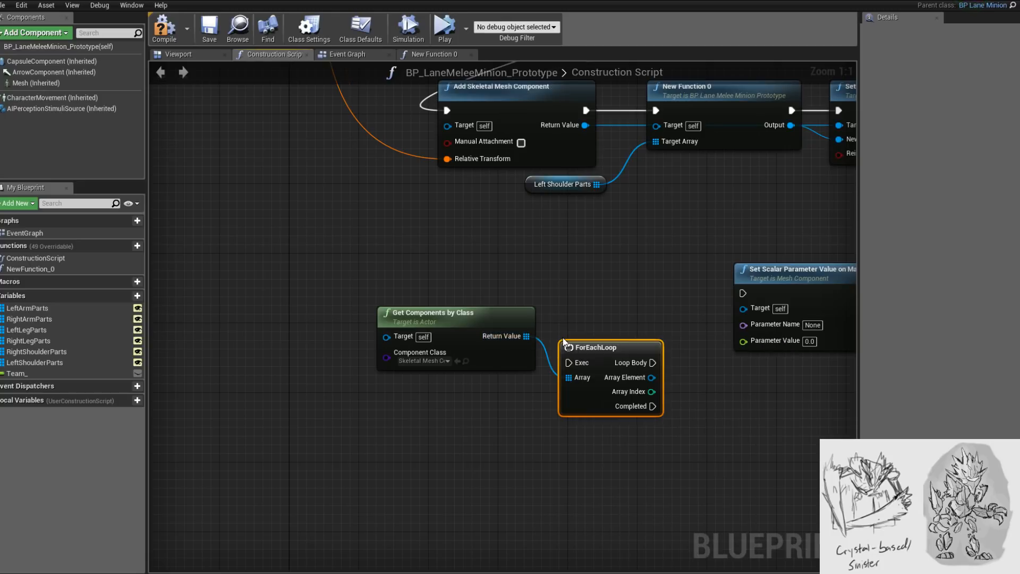
drag(590, 342, 595, 301)
- Connect the loop's Loop Body and Array Element to the execution input and Target of Set Scalar Parameter Value on Materials
right_drag(595, 300, 429, 334)
click(652, 337)
drag(485, 368, 604, 345)
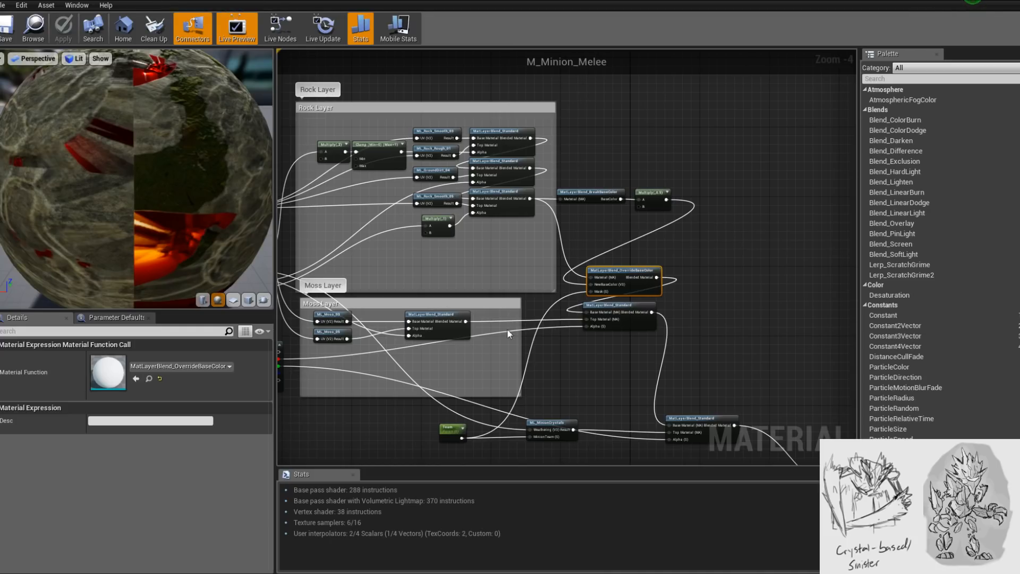
- Set the scalar node's Parameter Name to Team, matching the material parameter, and feed the Team_ variable into Parameter Value
scroll(507, 329, up, 2)
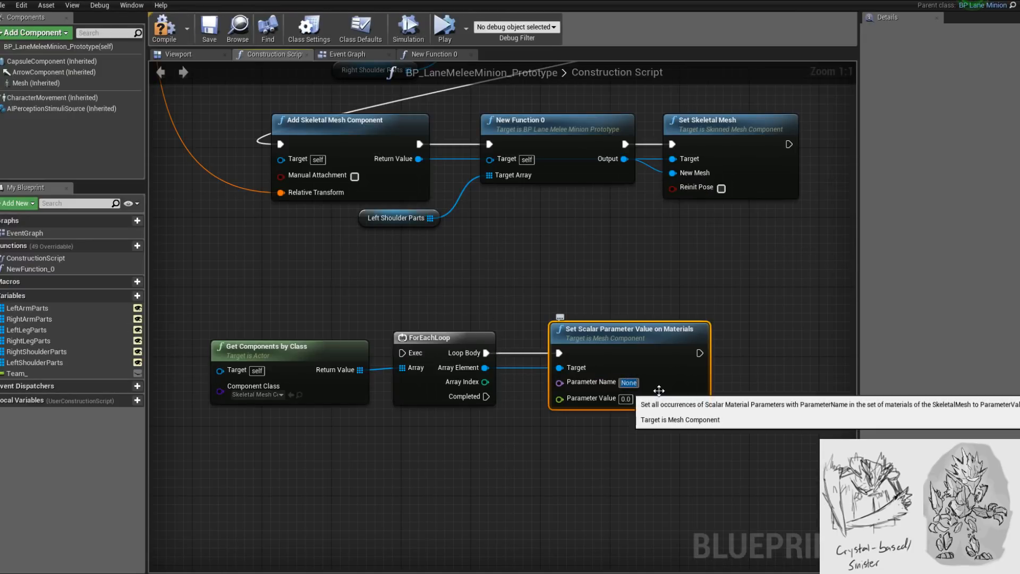
text(Team)
right_drag(544, 433, 646, 454)
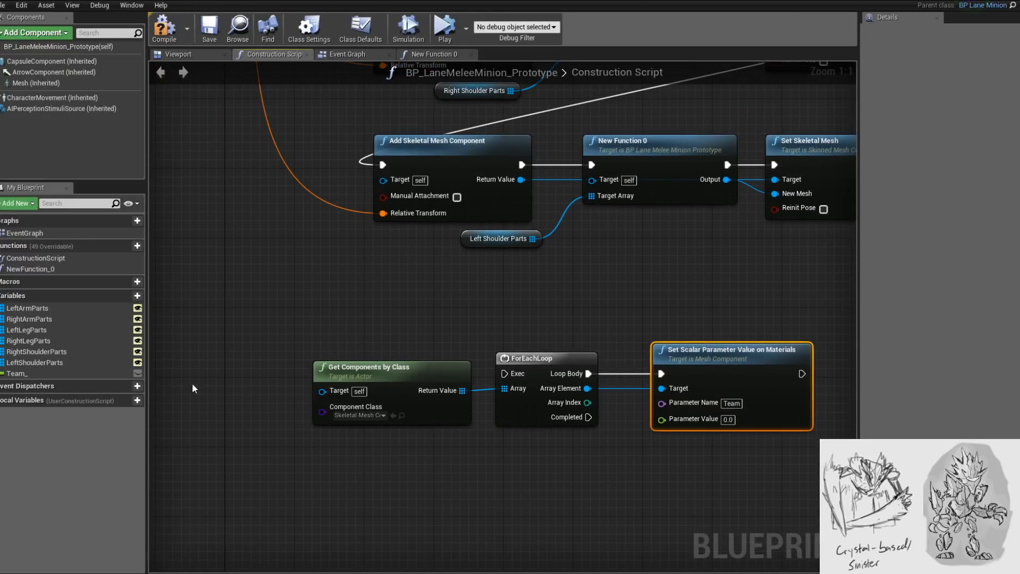
drag(18, 374, 661, 419)
click(587, 463)
- Connect the execution output of the last Set Skeletal Mesh node to the ForEachLoop's Exec input
scroll(565, 444, down, 2)
right_drag(566, 444, 539, 475)
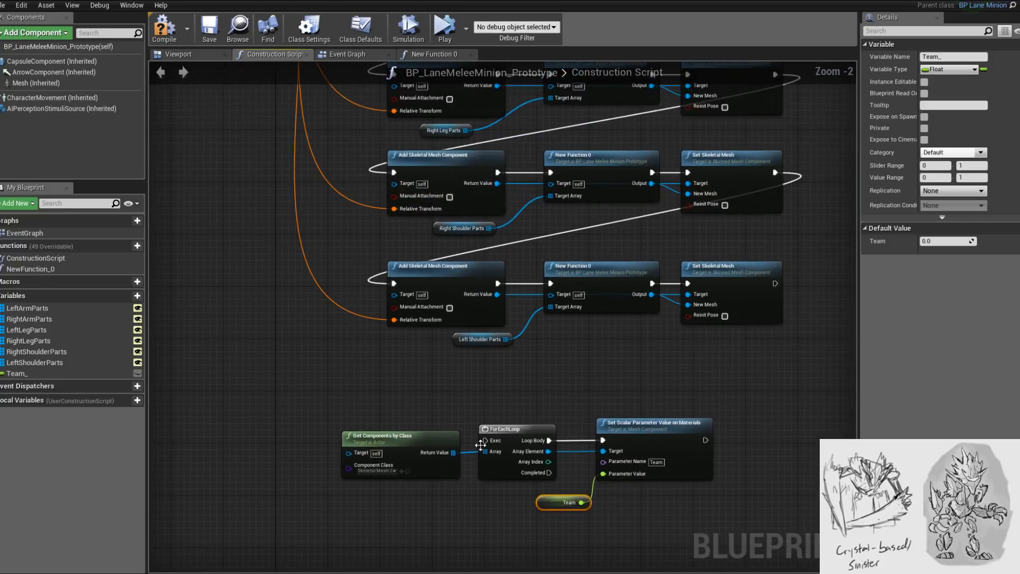
drag(485, 441, 775, 283)
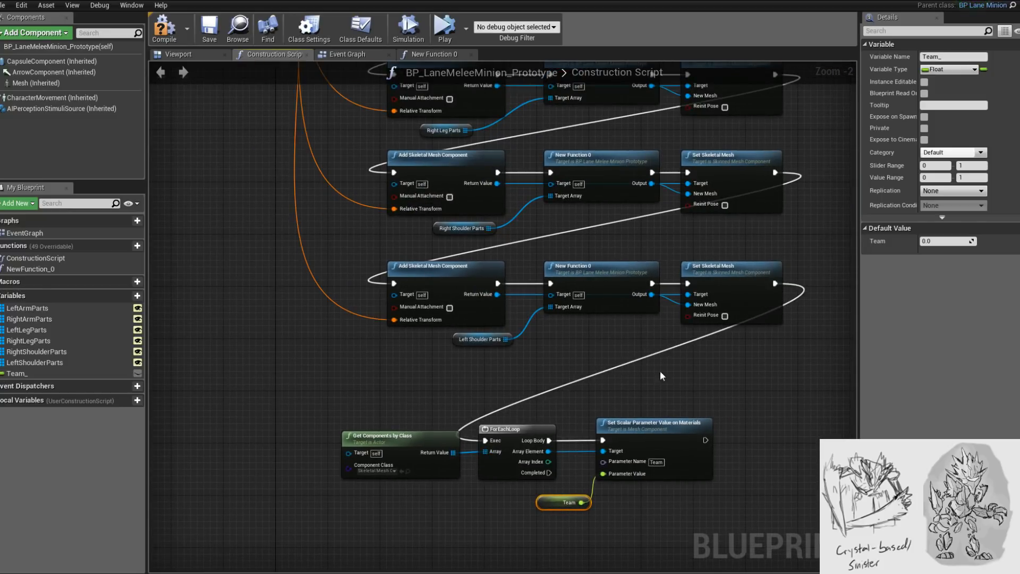
right_drag(554, 413, 600, 349)
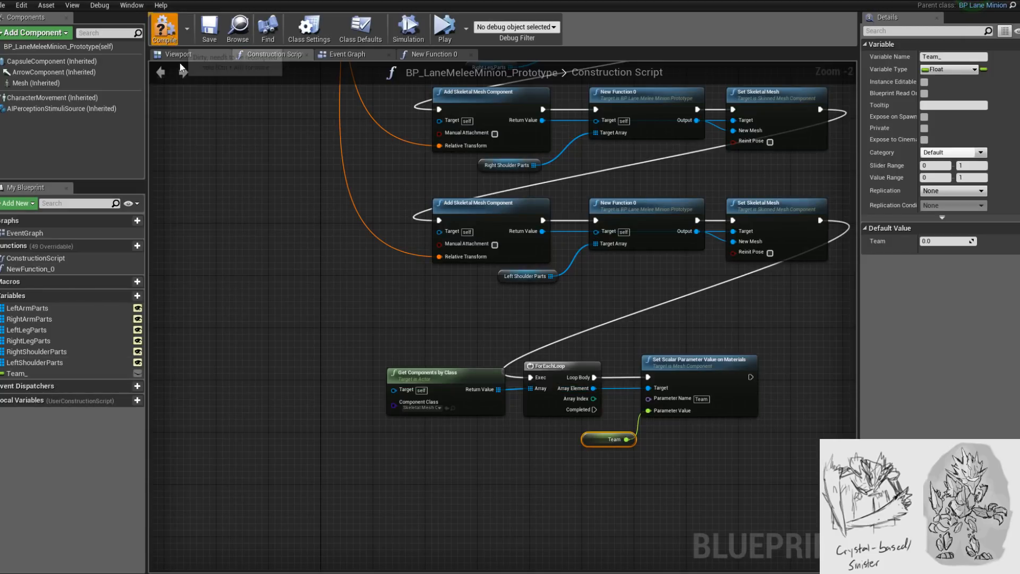
- Show the character in the preview viewport and set the Team_ variable's default value to 1
click(205, 54)
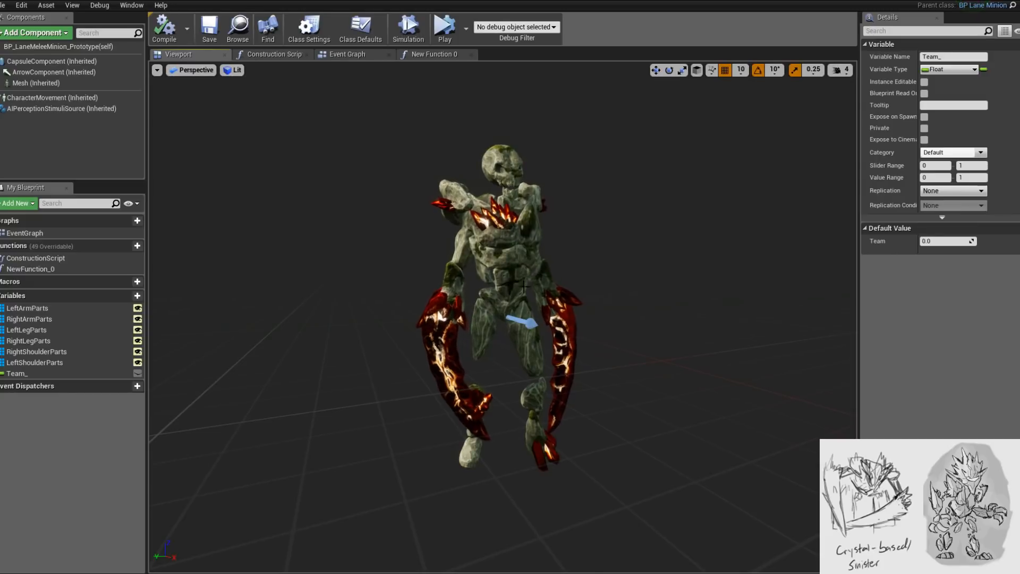
click(929, 241)
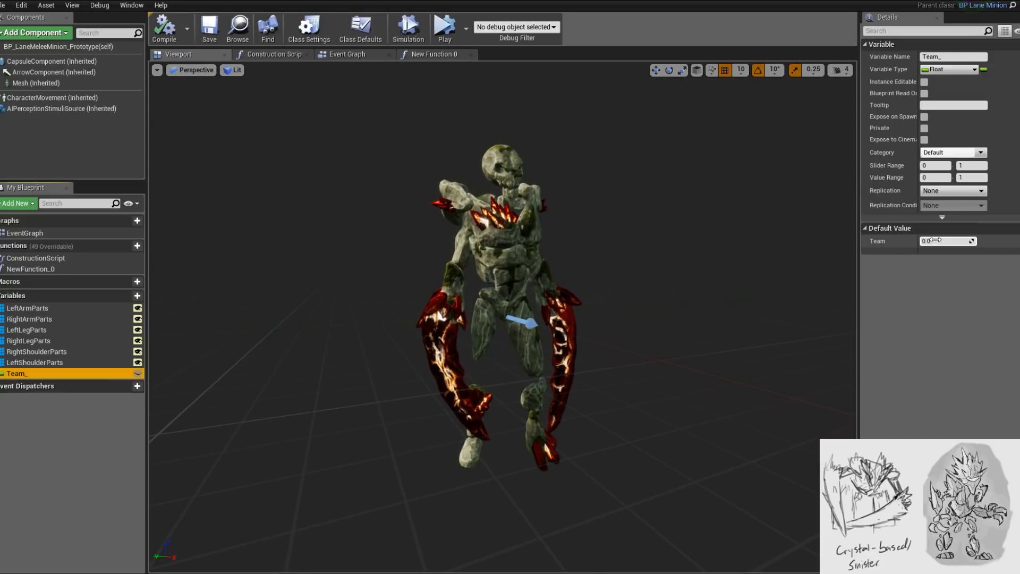
text(1)
key(Return)
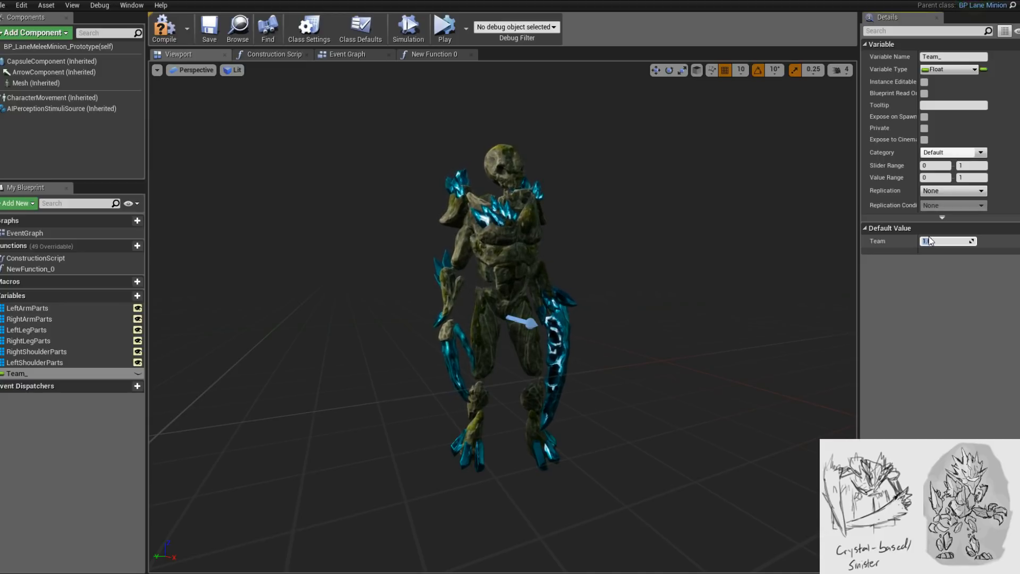
- Switch the Team_ default value repeatedly between 0 and 1 to compare the team colours, ending on 0
text(0)
key(Return)
text(1)
key(Return)
text(0)
key(Return)
text(1)
key(Return)
text(0)
key(Return)
text(1)
key(Return)
text(0)
key(Return)
text(1)
key(Return)
text(0)
key(Return)
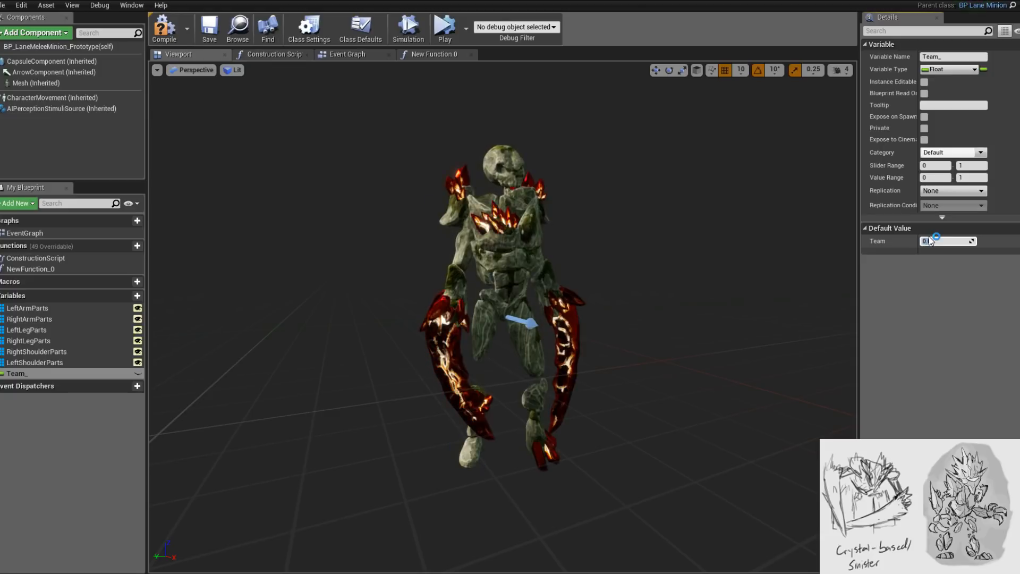
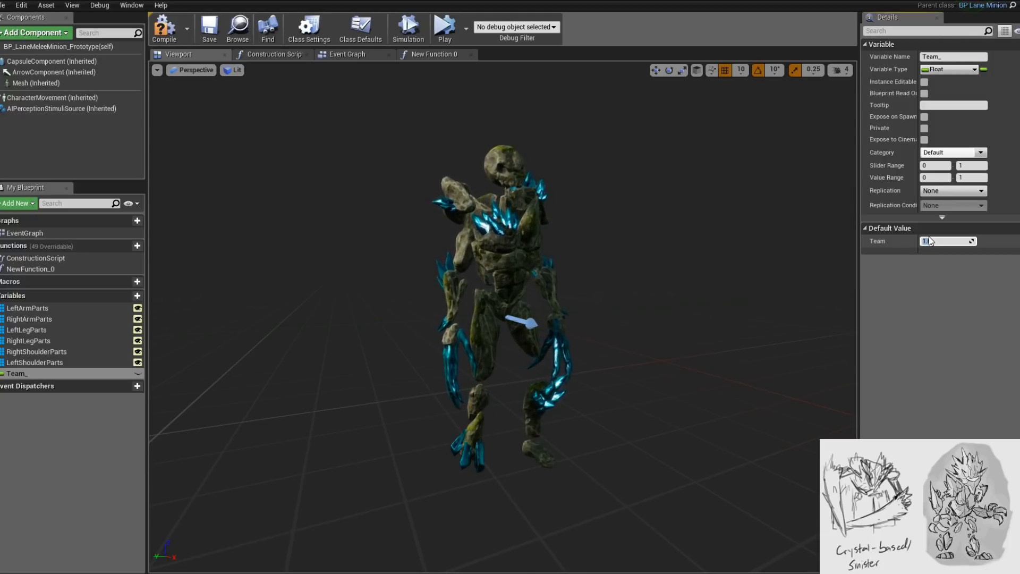
text(0)
key(Return)
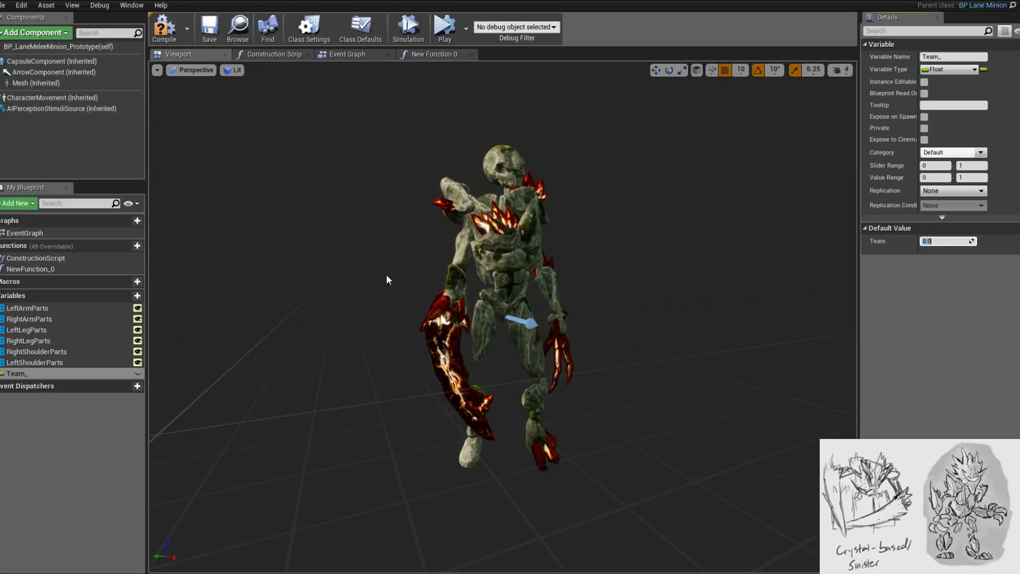
- Leave the Team_ variable's name as it is and compile the blueprint
double_click(33, 374)
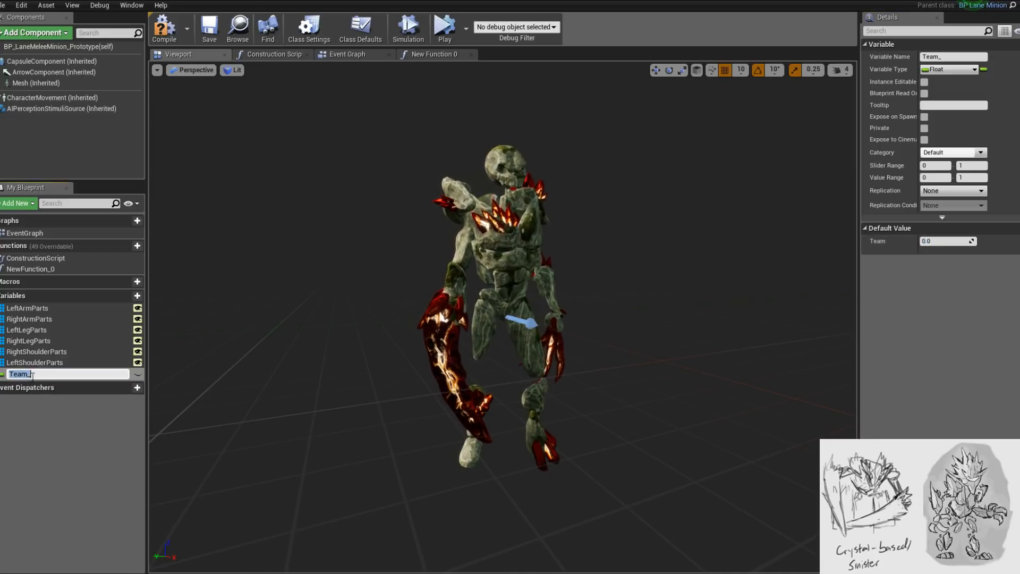
click(53, 401)
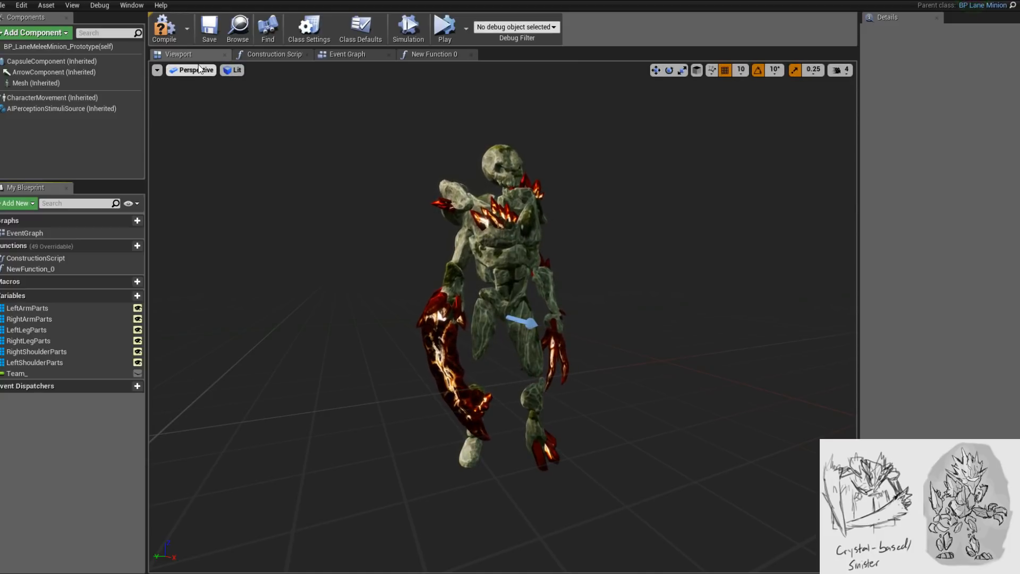
click(165, 27)
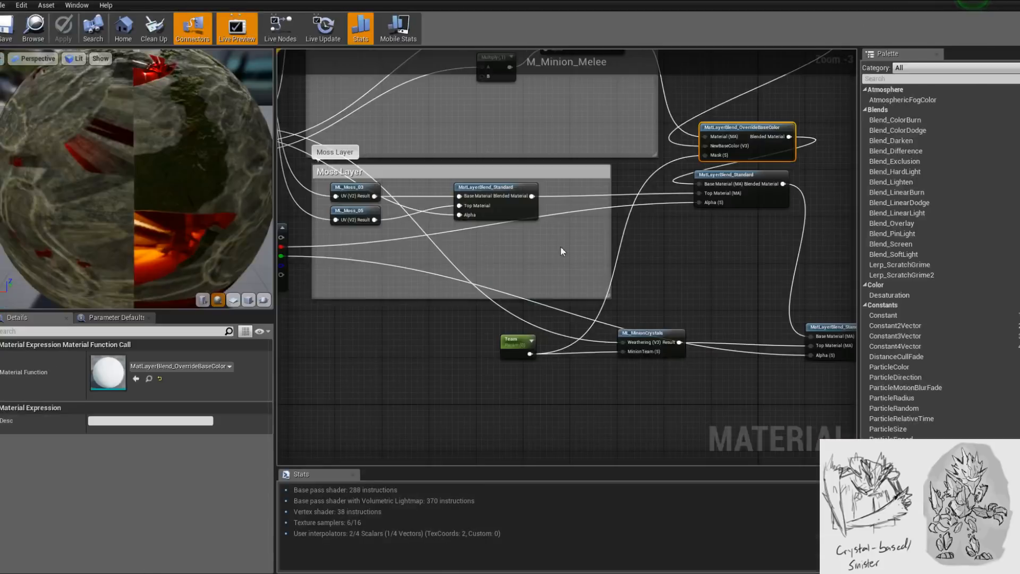
- In the M_Minion_Melee material, examine the Multiply node after the base colour break and its connection to the base colour override
right_drag(634, 211, 549, 358)
scroll(548, 356, down, 3)
scroll(620, 271, up, 4)
click(575, 312)
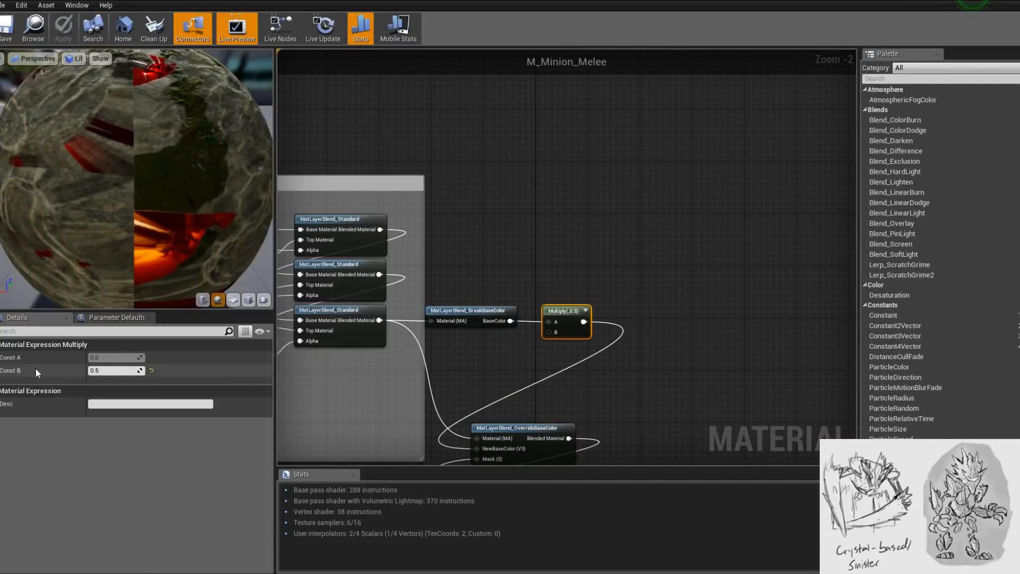
click(115, 371)
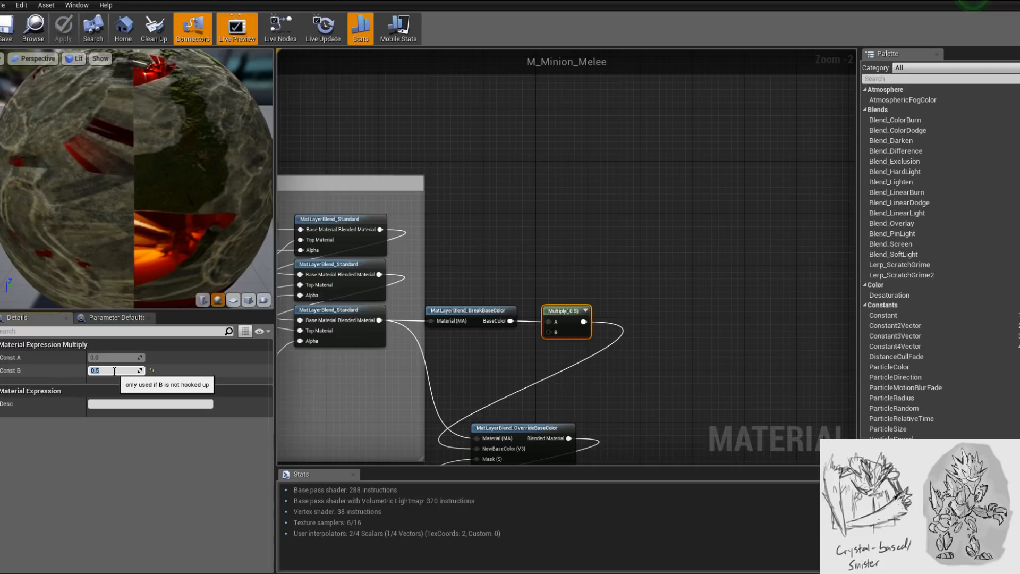
right_drag(592, 389, 681, 340)
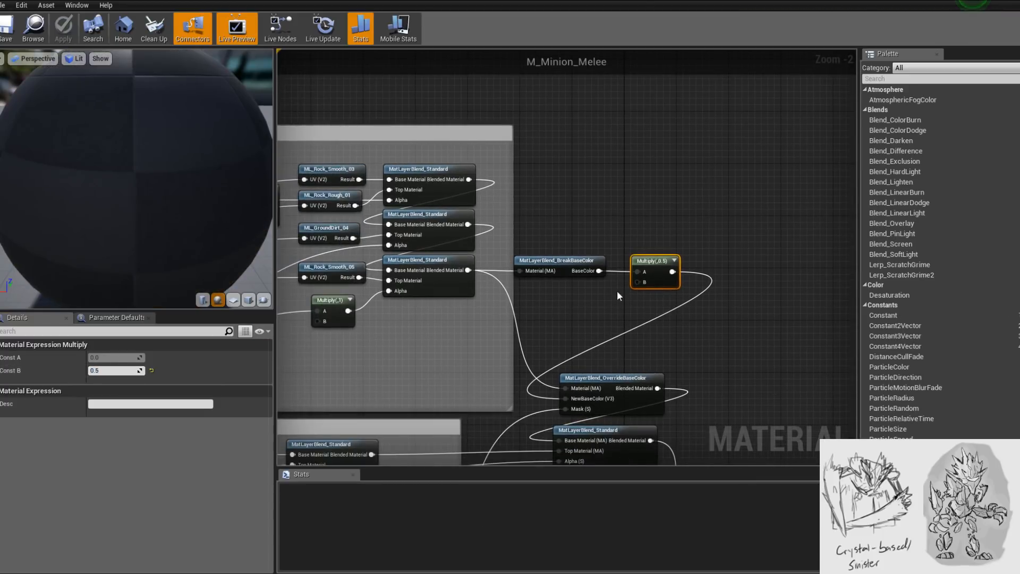
drag(672, 272, 469, 270)
click(654, 360)
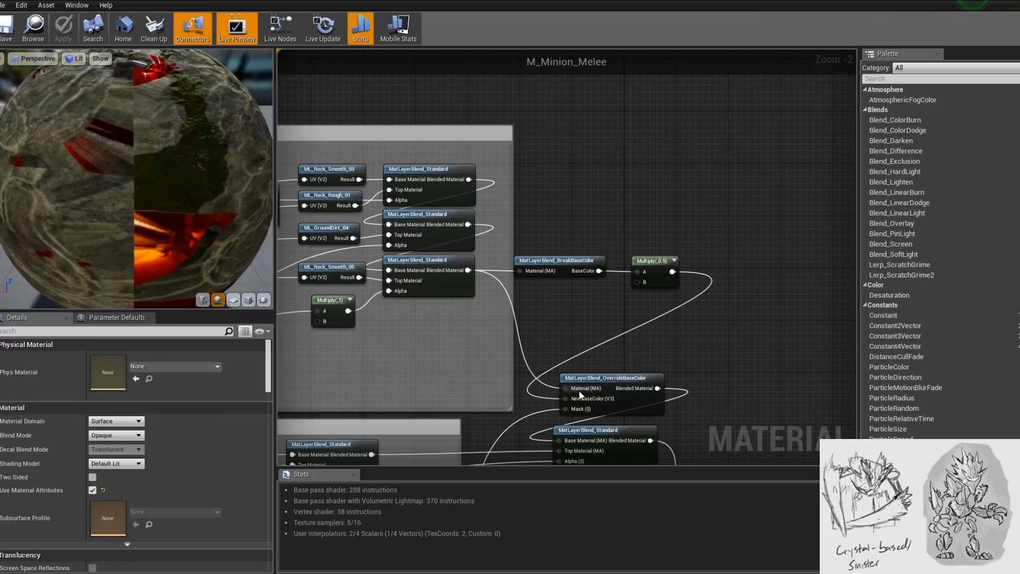
- Break the override base colour node's Material and NewBaseColor links, then reconnect them to the last rock blend and the Multiply output
alt+click(565, 388)
alt+click(565, 399)
drag(672, 272, 684, 327)
click(591, 324)
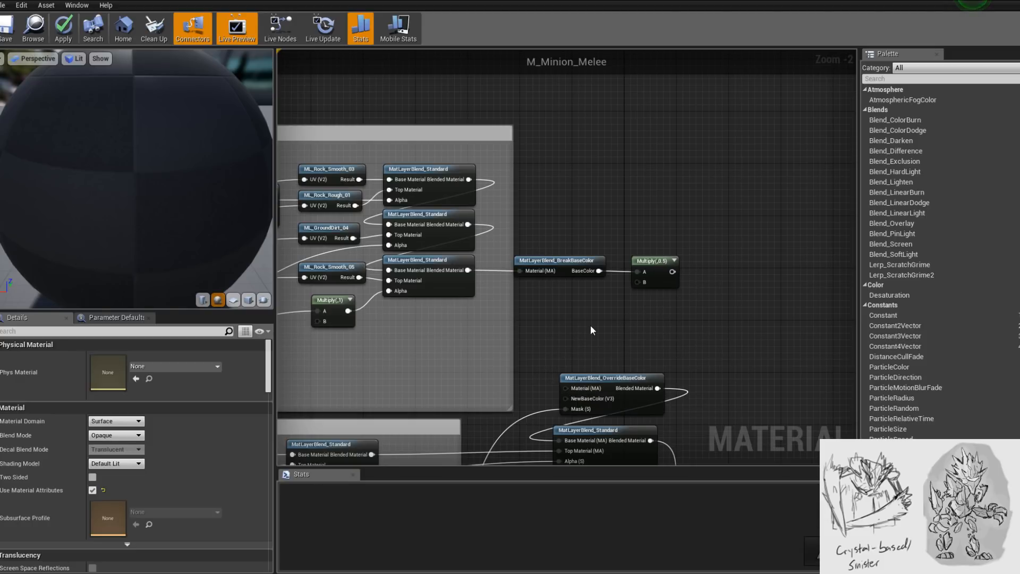
scroll(623, 307, up, 1)
drag(485, 233, 601, 369)
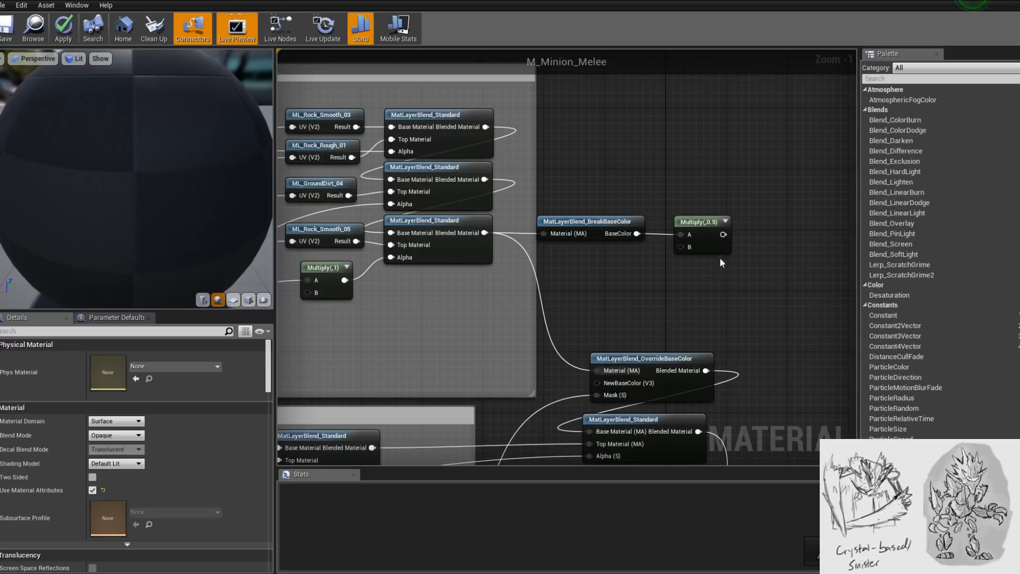
drag(723, 234, 599, 384)
- Set constant B of the Multiply node feeding NewBaseColor to 0.25 and apply the material changes
click(698, 222)
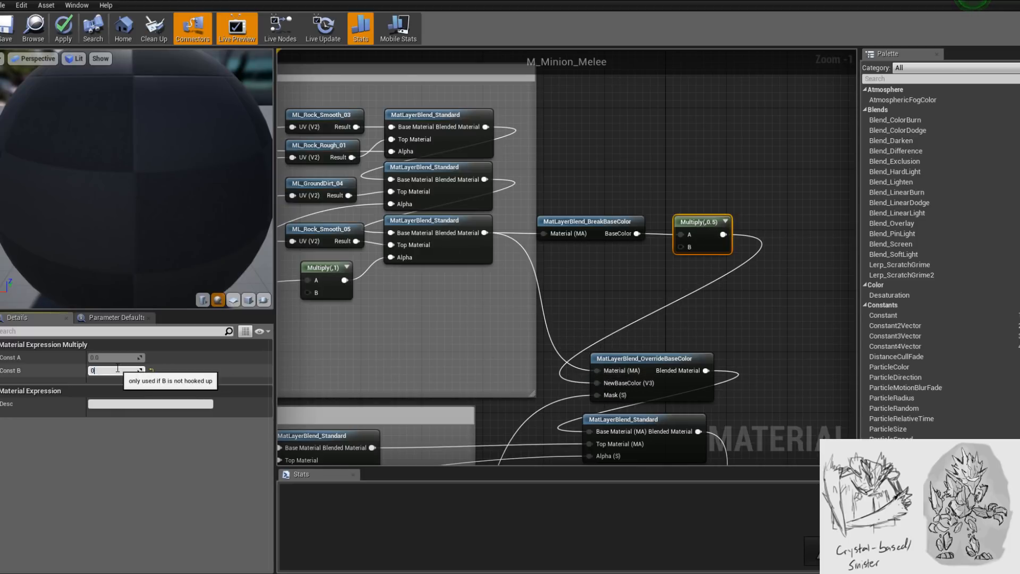
key(Return)
right_drag(337, 294, 360, 184)
click(69, 38)
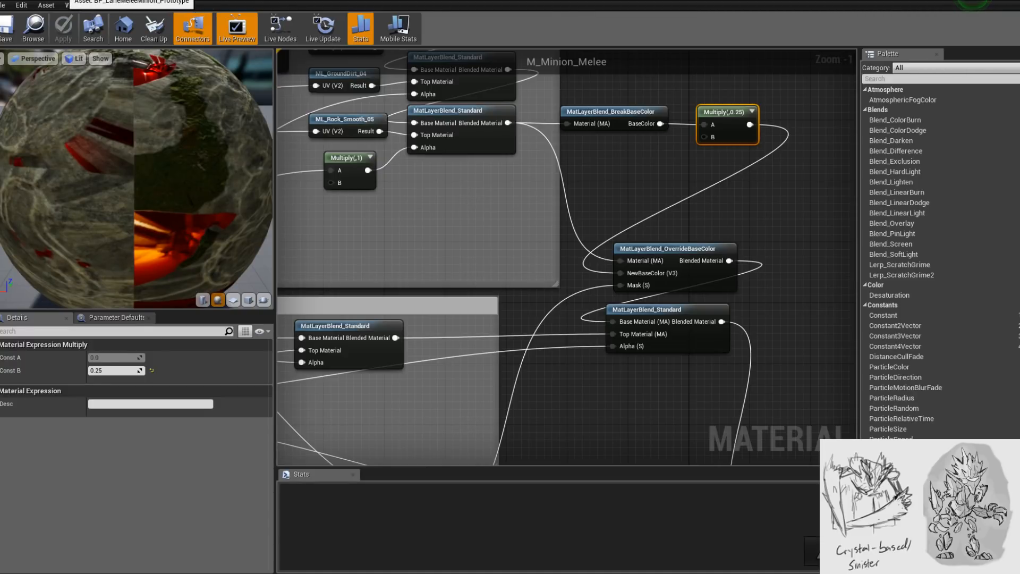
- Examine the minion's material in the BP_LaneMeleeMinion_Prototype viewport and on the Minion_Melee_Body mesh
click(133, 1)
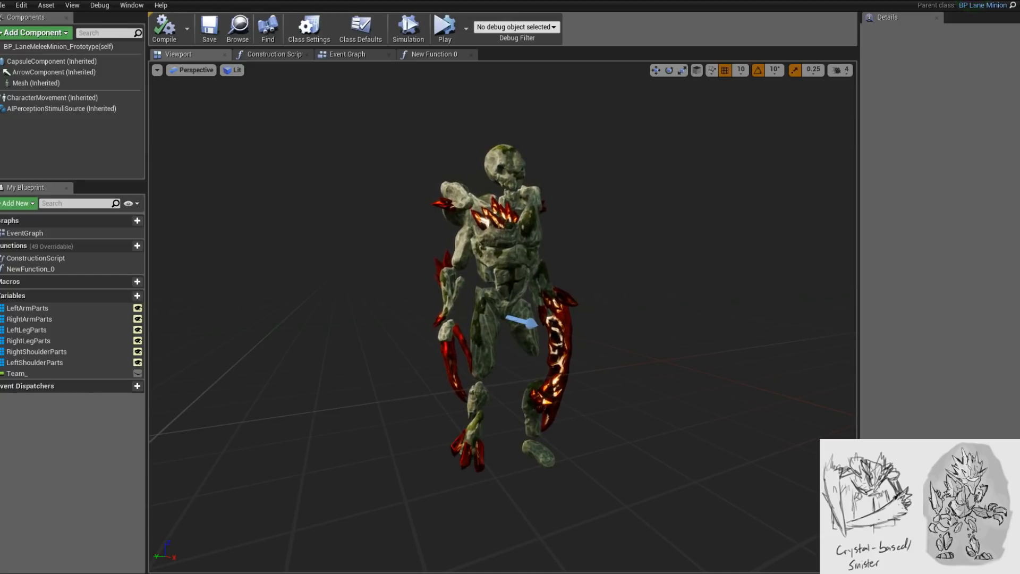
alt+drag(822, 330, 983, 335)
alt+drag(231, 314, 585, 321)
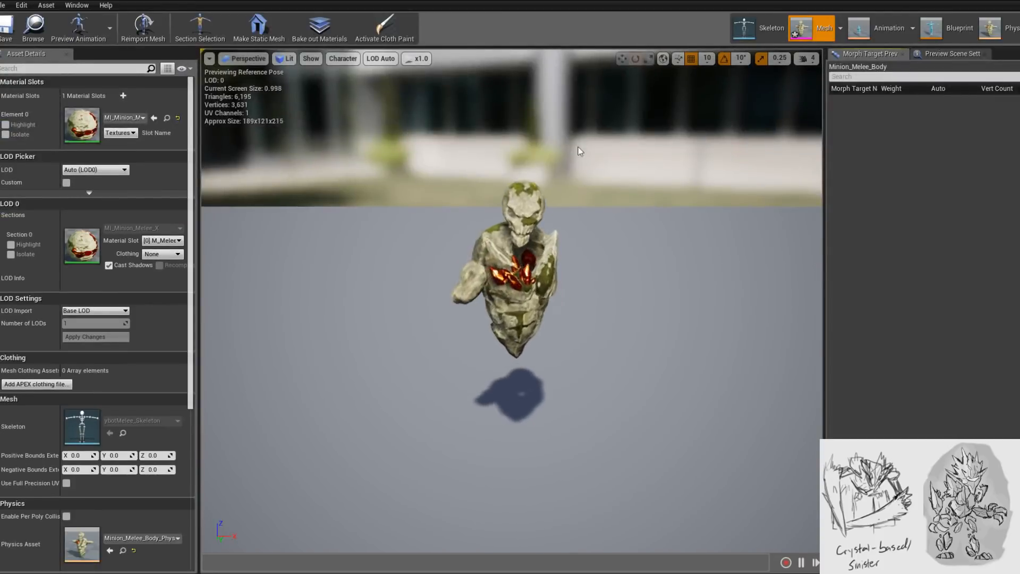
alt+drag(508, 289, 556, 287)
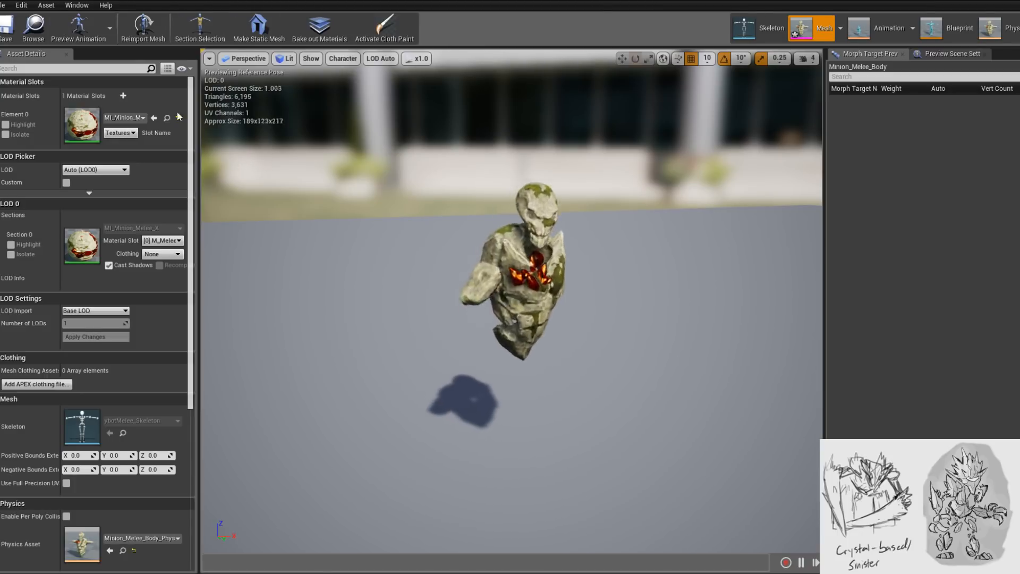
- Switch to the skeleton view and examine the preview mannequin's head and upper body
click(750, 30)
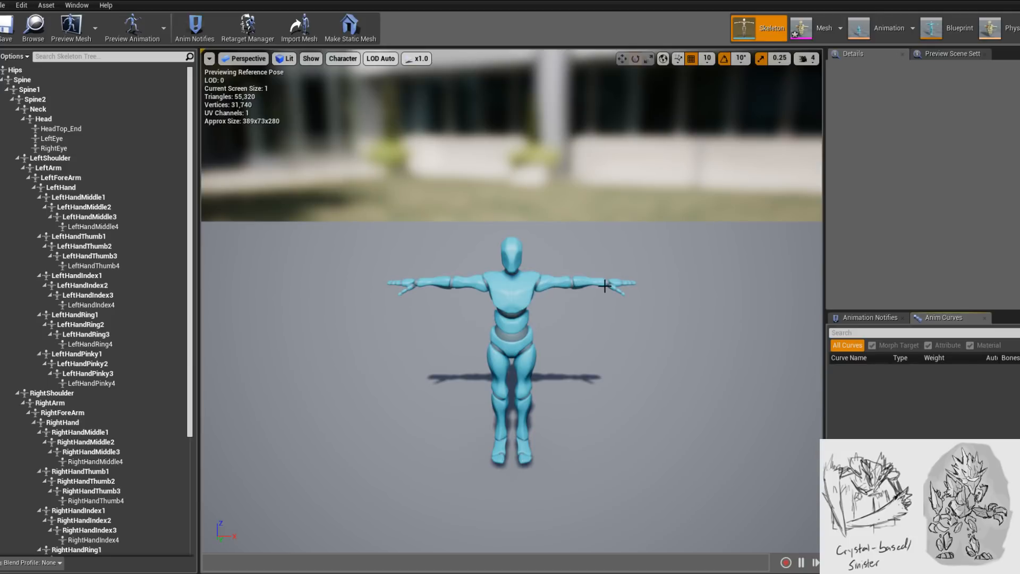
alt+drag(519, 278, 654, 234)
alt+right_drag(519, 278, 579, 229)
mouse_move(519, 278)
alt+mouse_down()
mouse_move(274, 298)
mouse_move(519, 278)
alt+mouse_up()
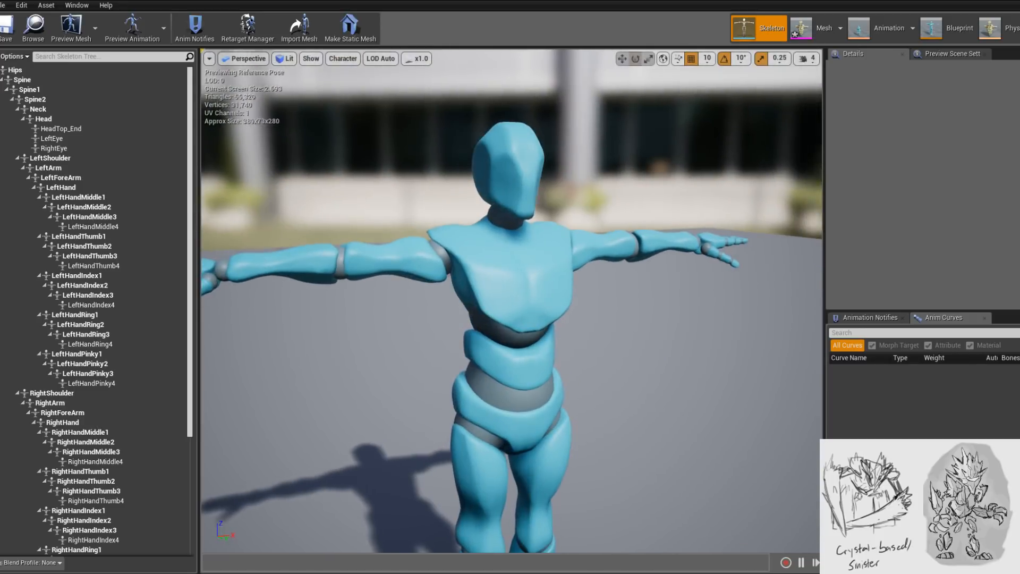
- Open the Minion_Melee_Body skeletal mesh and examine its head and eye area from several sides
click(839, 30)
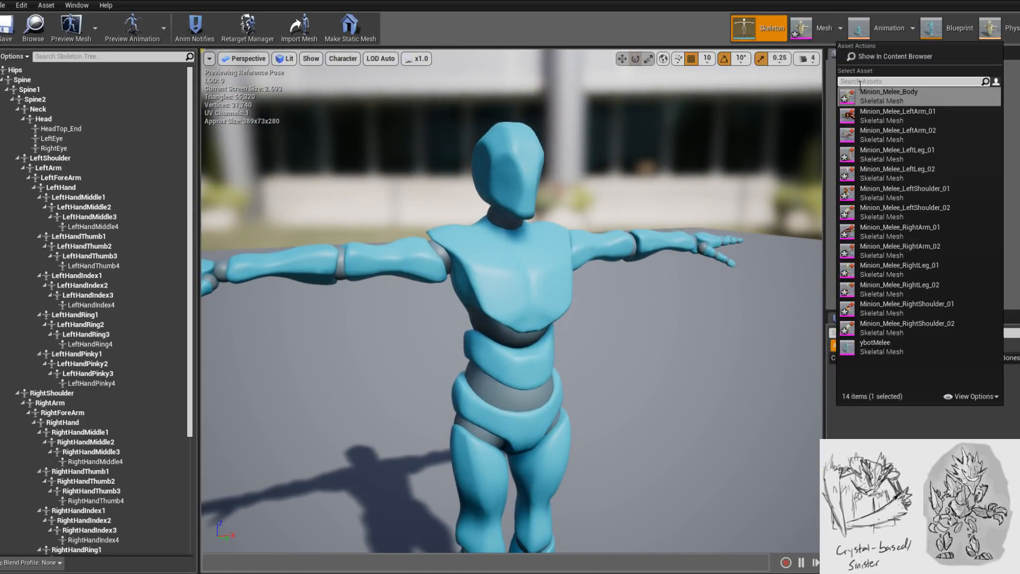
click(872, 101)
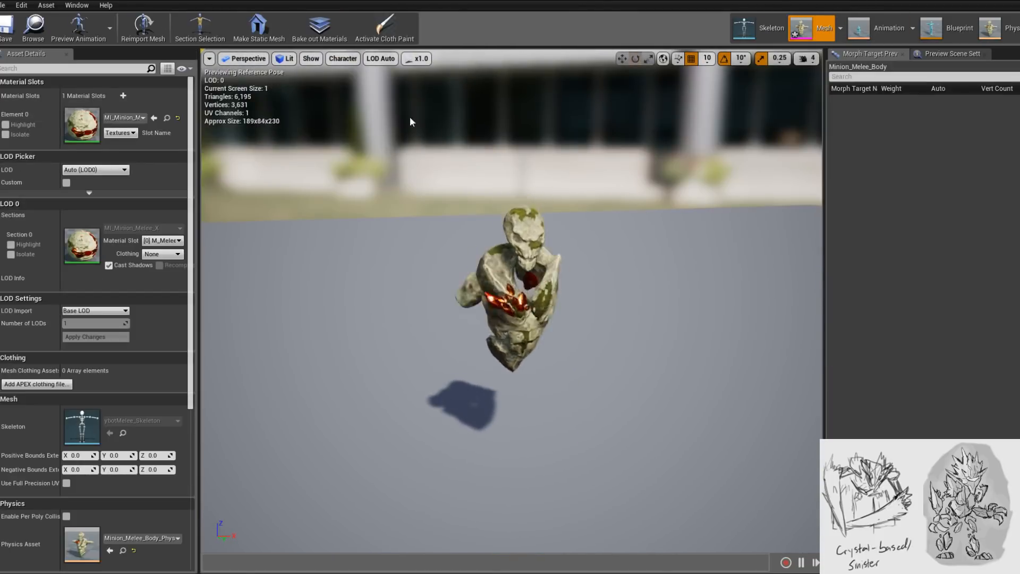
alt+drag(578, 230, 739, 202)
alt+right_drag(578, 229, 654, 230)
alt+drag(578, 230, 425, 230)
alt+middle_drag(578, 230, 536, 285)
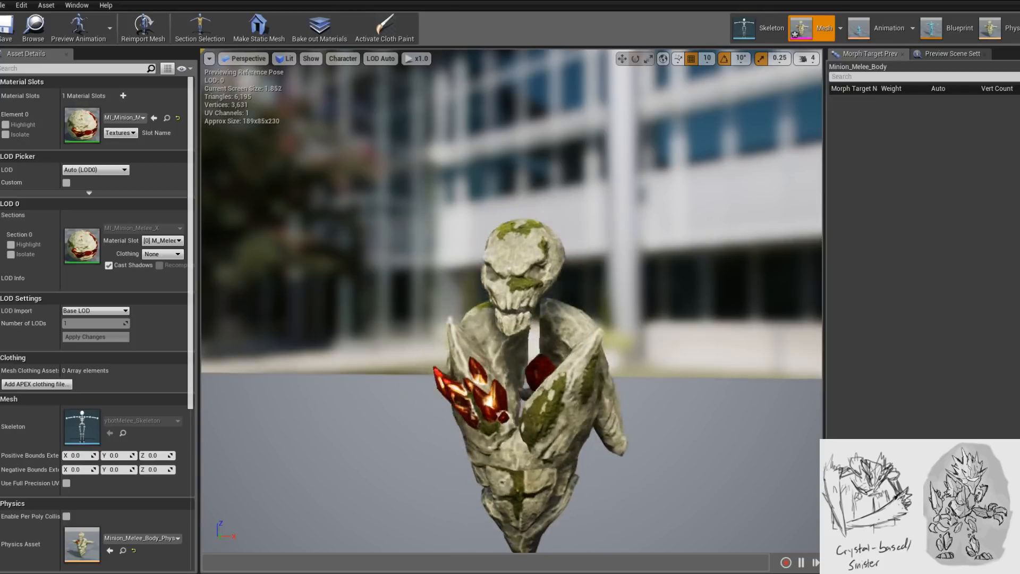
alt+drag(545, 226, 606, 242)
- Return to the skeleton, filter the bone tree for "head" and select the Head bone
click(779, 33)
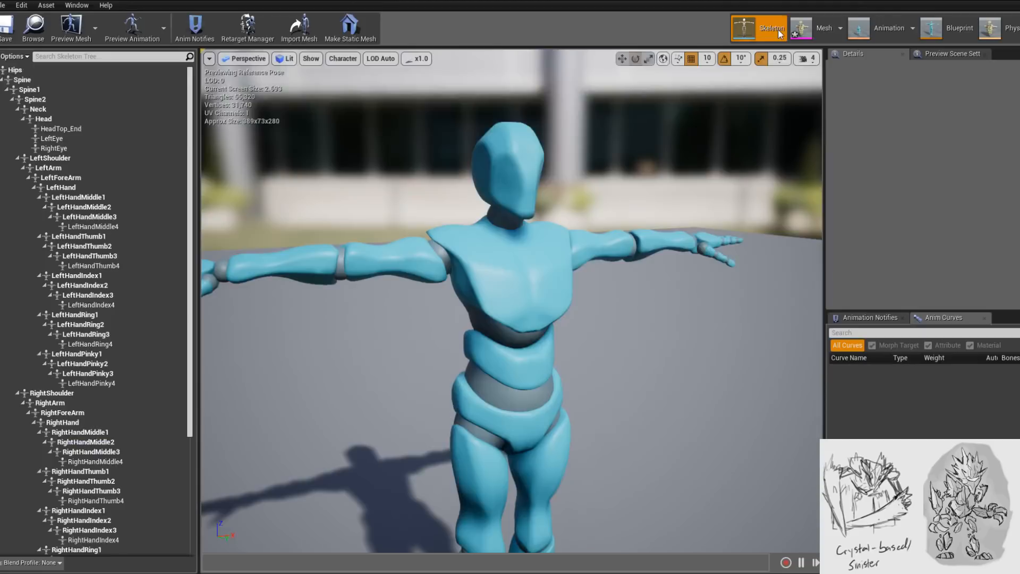
click(870, 319)
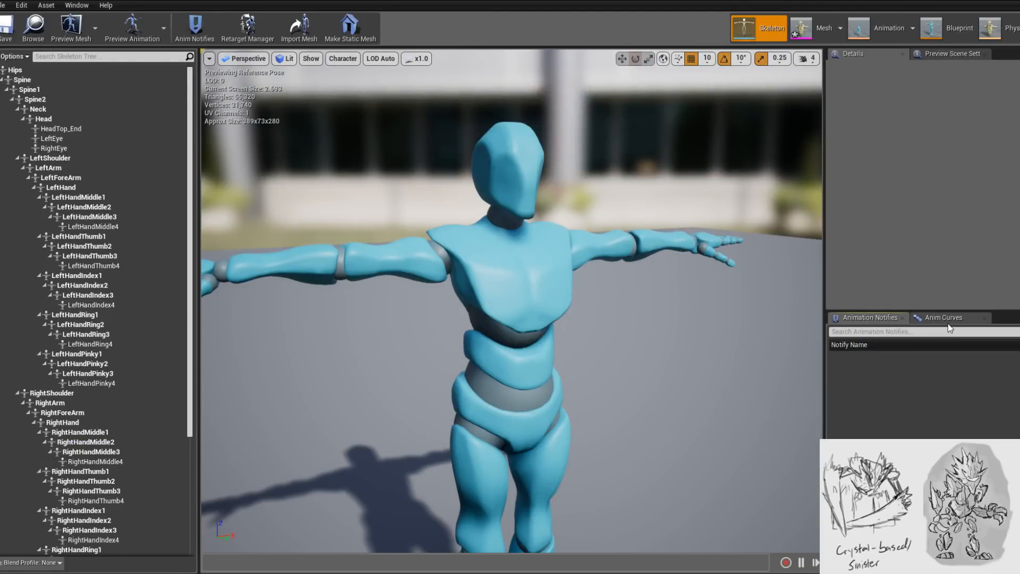
scroll(156, 103, down, 5)
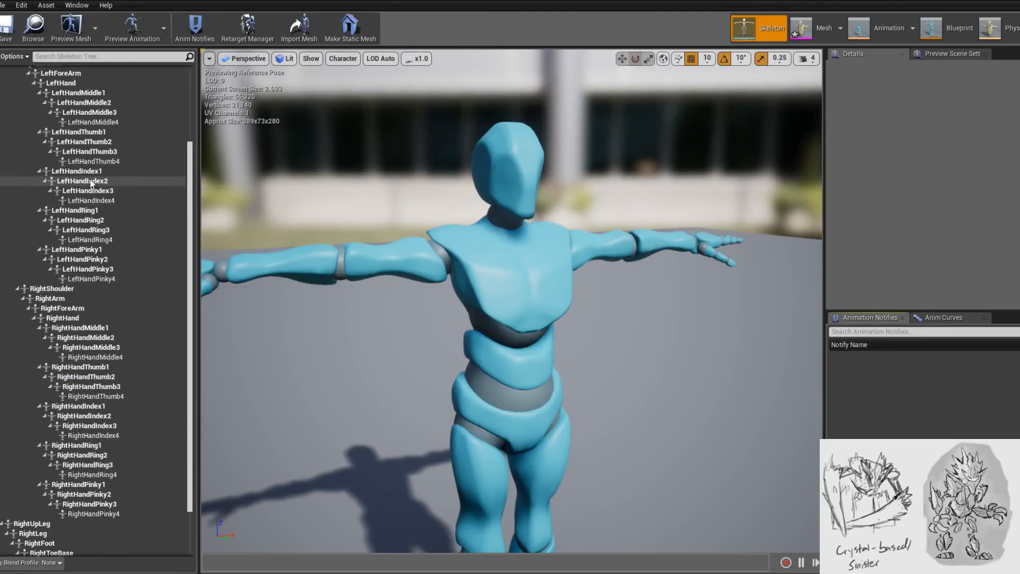
scroll(441, 218, down, 4)
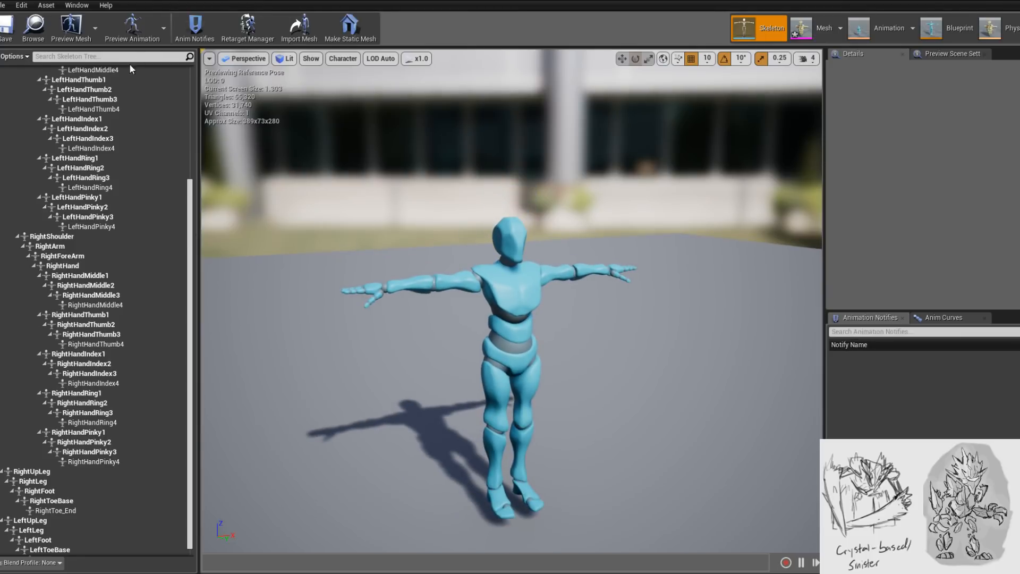
text(head)
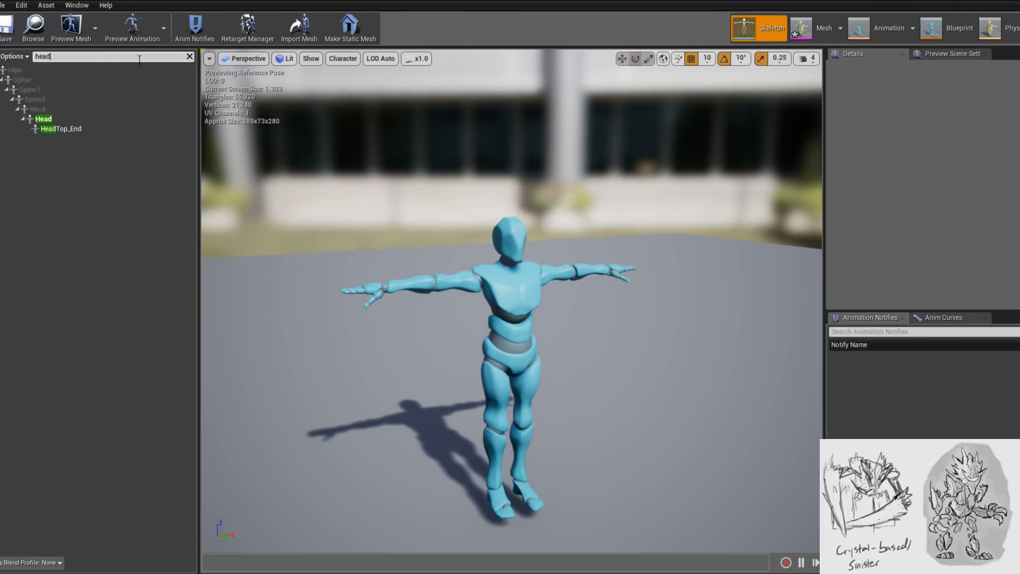
click(64, 118)
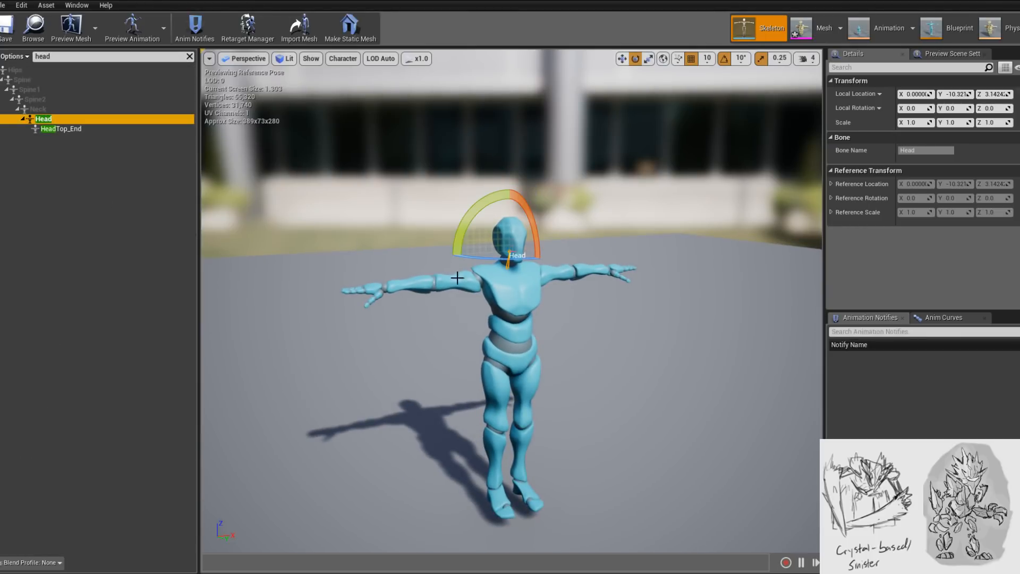
- Add a socket to the Head bone and name it EyeSocket_R
mouse_move(523, 298)
alt+mouse_down()
mouse_move(547, 298)
mouse_move(511, 298)
alt+mouse_up()
scroll(547, 298, up, 5)
middle_drag(512, 298, 542, 160)
mouse_move(542, 278)
alt+mouse_down()
mouse_move(648, 266)
mouse_move(543, 260)
alt+mouse_up()
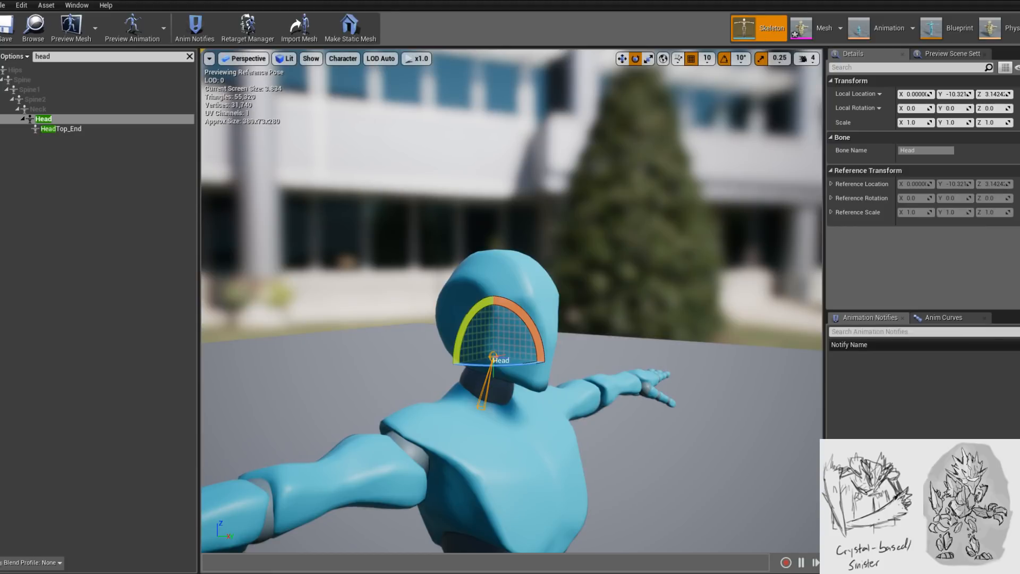
alt+drag(599, 370, 270, 225)
right_click(76, 122)
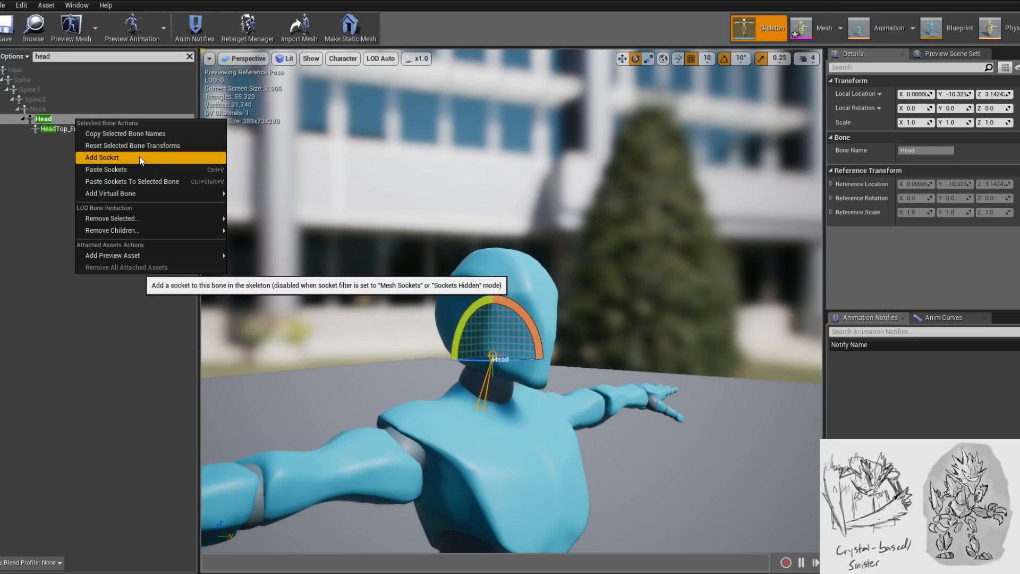
click(141, 158)
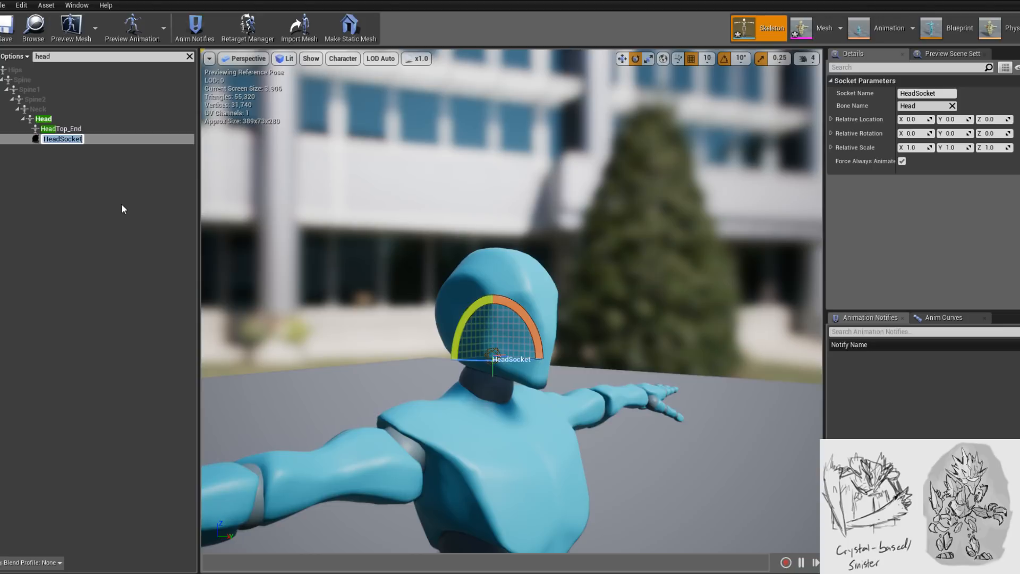
text(R)
key(BackSpace)
text(Eyeb)
key(BackSpace)
text(Socket_R)
key(Return)
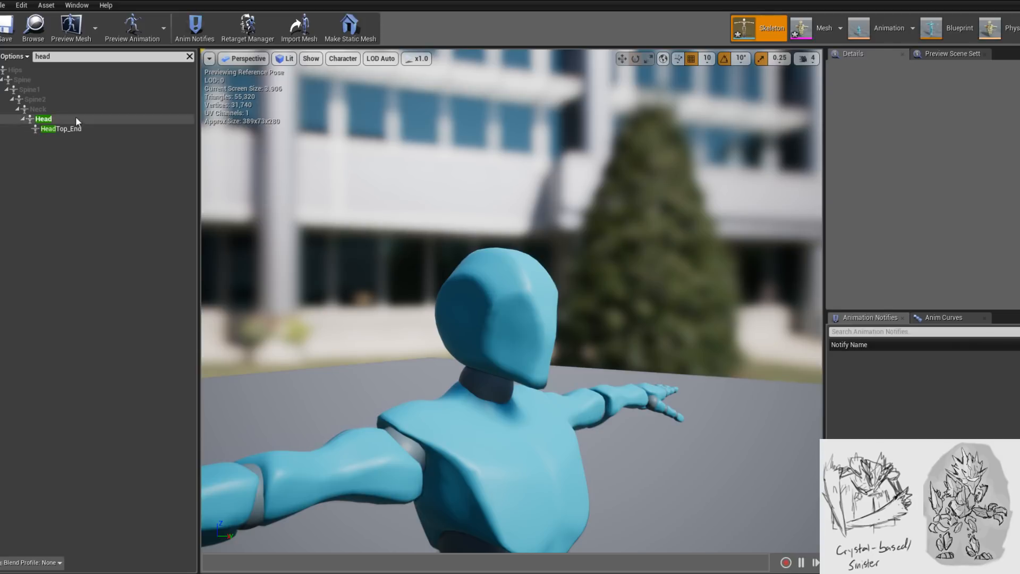
- Filter the skeleton tree for "eye", then select the EyeSocket_R socket and frame it
click(190, 57)
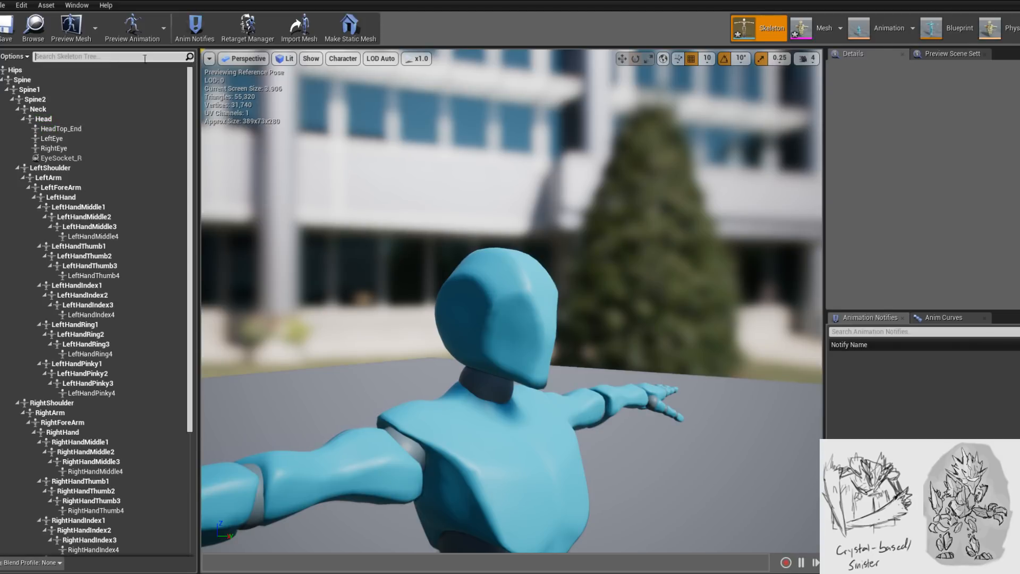
click(104, 56)
text(eye)
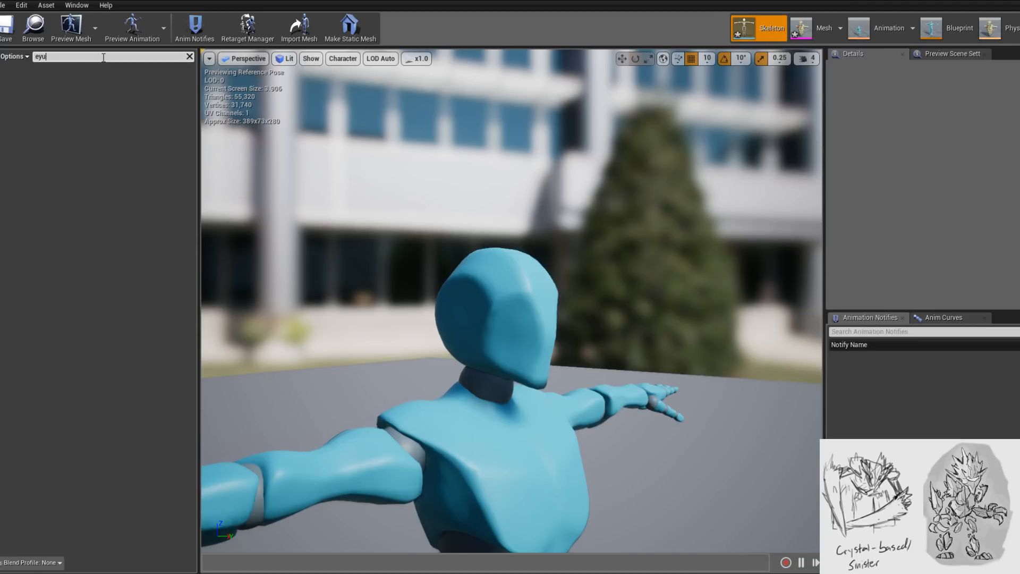
click(85, 148)
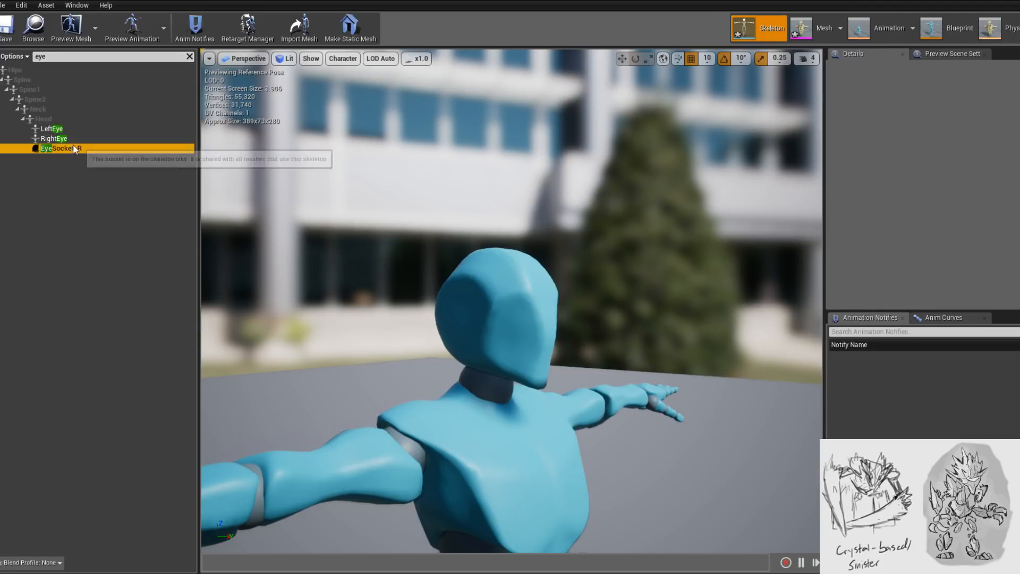
key(f)
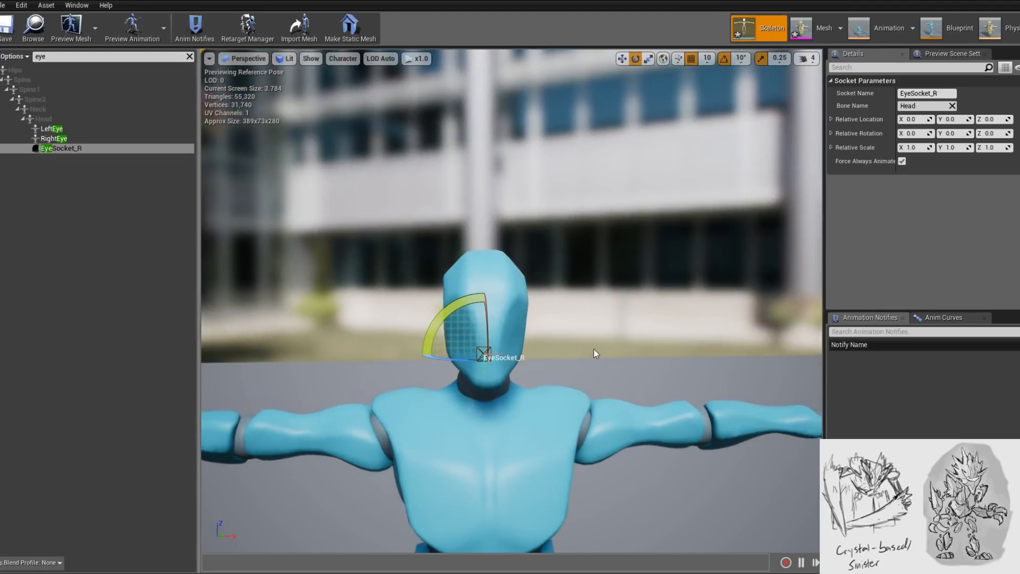
- Move the EyeSocket_R socket towards the right side of the face, to about X -4.68, Y -4.59, Z 10.15
key(w)
alt+drag(523, 324, 332, 325)
drag(476, 344, 432, 345)
alt+drag(401, 391, 411, 381)
drag(519, 366, 501, 367)
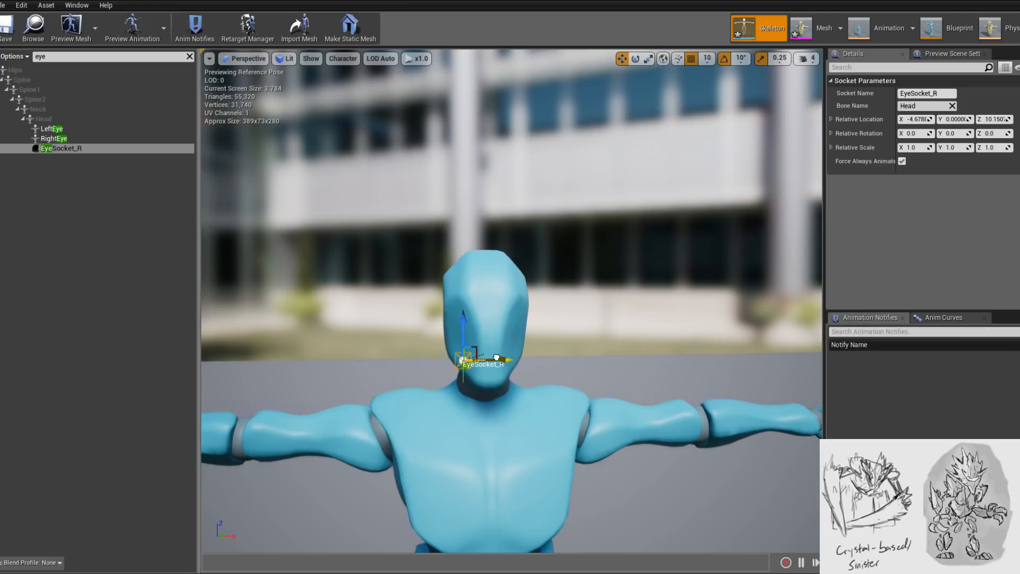
drag(463, 325, 463, 301)
- Refine the EyeSocket_R position at the head's right eye, raising and pulling it back to about Y -8.05, Z 8.84
alt+drag(529, 396, 712, 396)
alt+right_drag(509, 382, 590, 382)
alt+middle_drag(509, 382, 493, 255)
alt+drag(493, 255, 553, 255)
alt+middle_drag(494, 133, 573, 296)
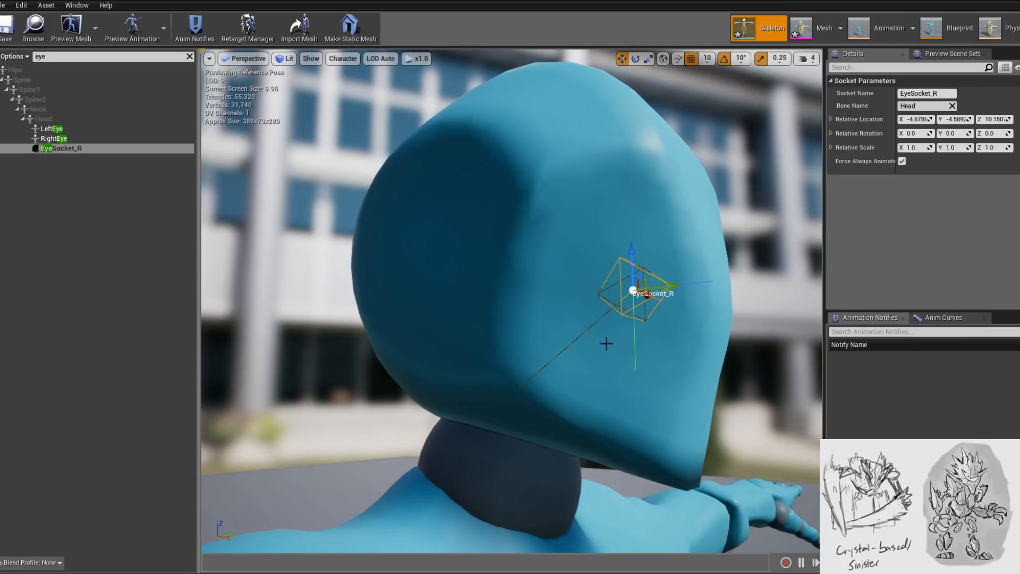
alt+drag(563, 379, 543, 387)
alt+drag(474, 273, 425, 287)
alt+right_drag(474, 272, 404, 272)
alt+drag(474, 272, 553, 272)
alt+drag(590, 305, 678, 282)
drag(610, 306, 499, 303)
alt+right_drag(499, 303, 478, 319)
alt+drag(478, 319, 671, 225)
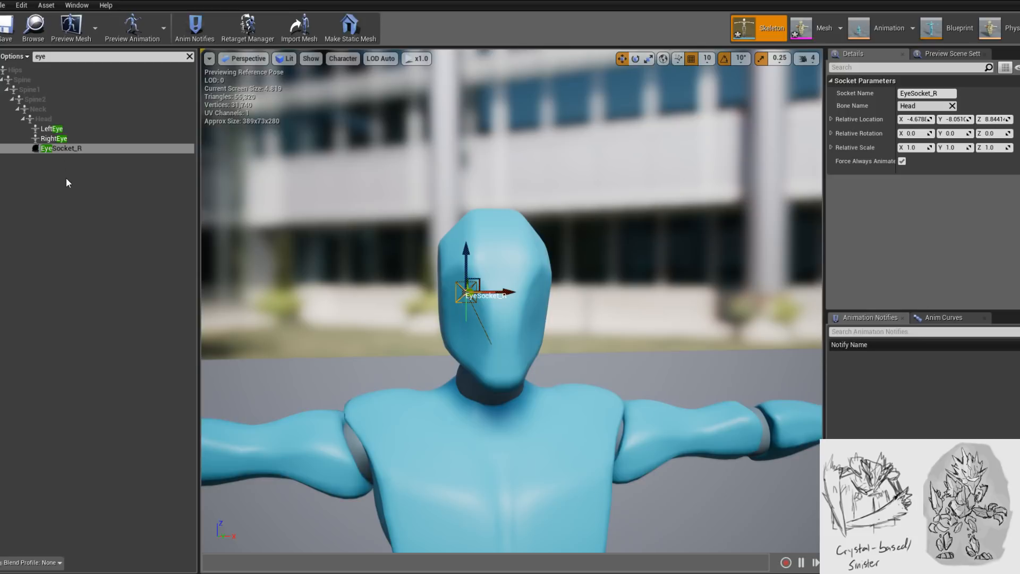
- Compare the location of the RightEye bone with that of the EyeSocket_R socket
click(54, 139)
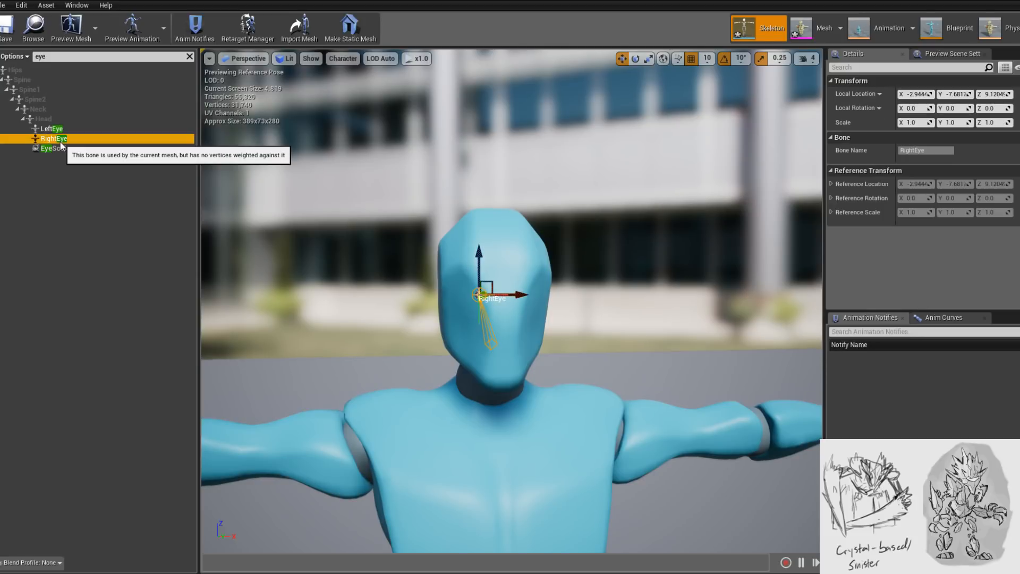
mouse_move(365, 290)
alt+mouse_down()
mouse_move(478, 290)
mouse_move(351, 288)
alt+mouse_up()
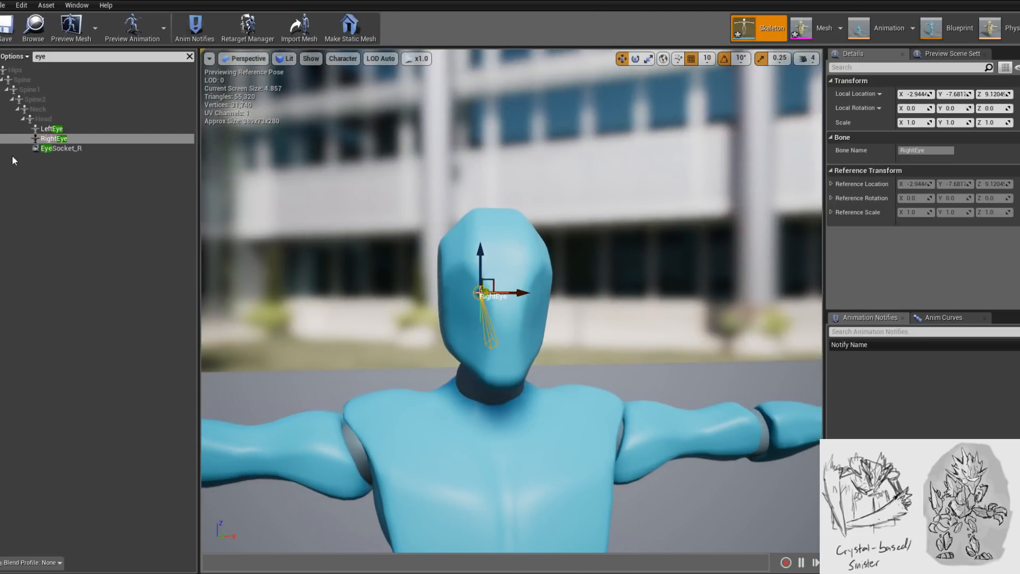
click(49, 148)
alt+drag(499, 278, 526, 268)
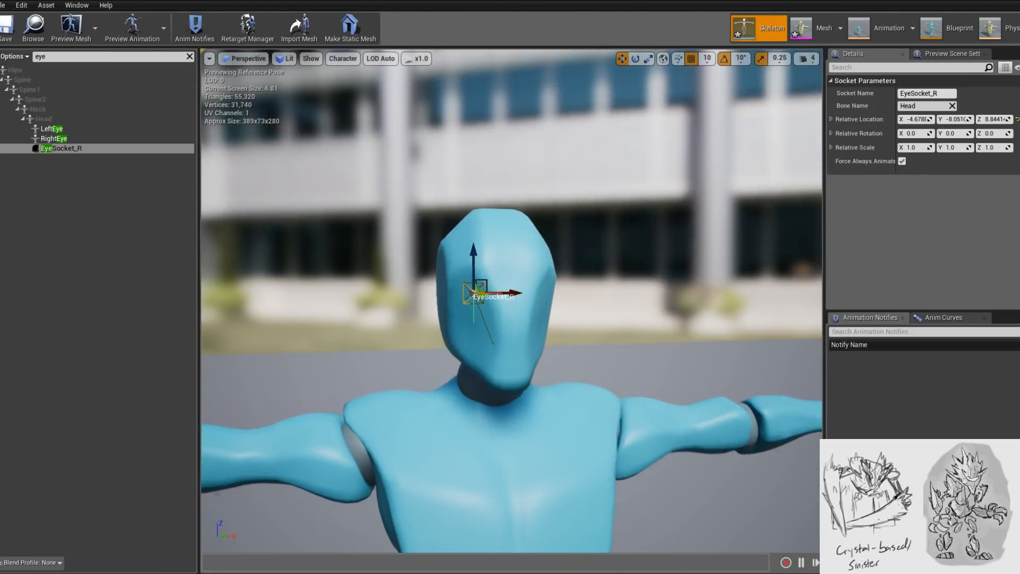
- Switch back to the Minion_Melee_Body mesh and look through its asset details
click(823, 35)
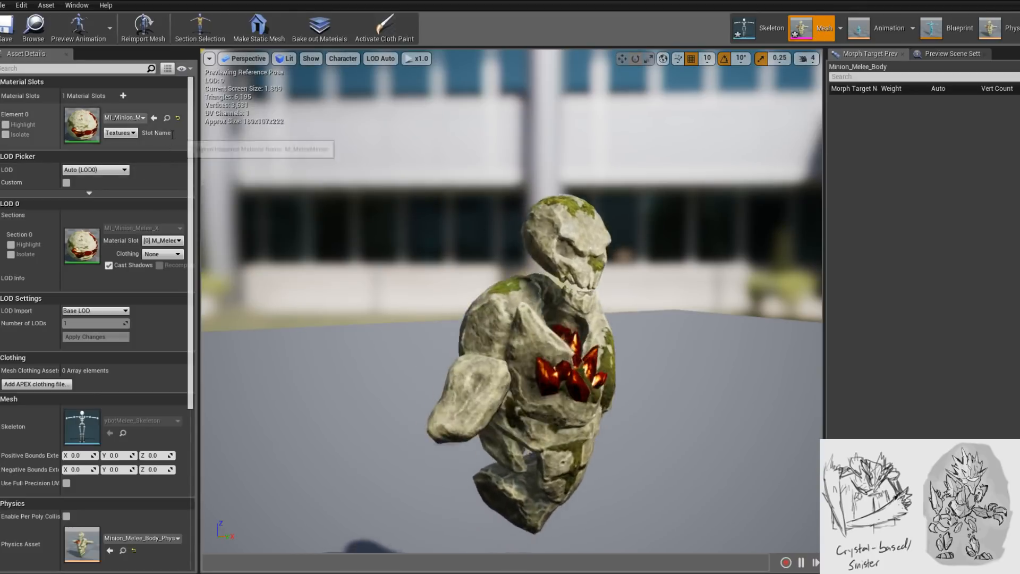
scroll(173, 383, down, 5)
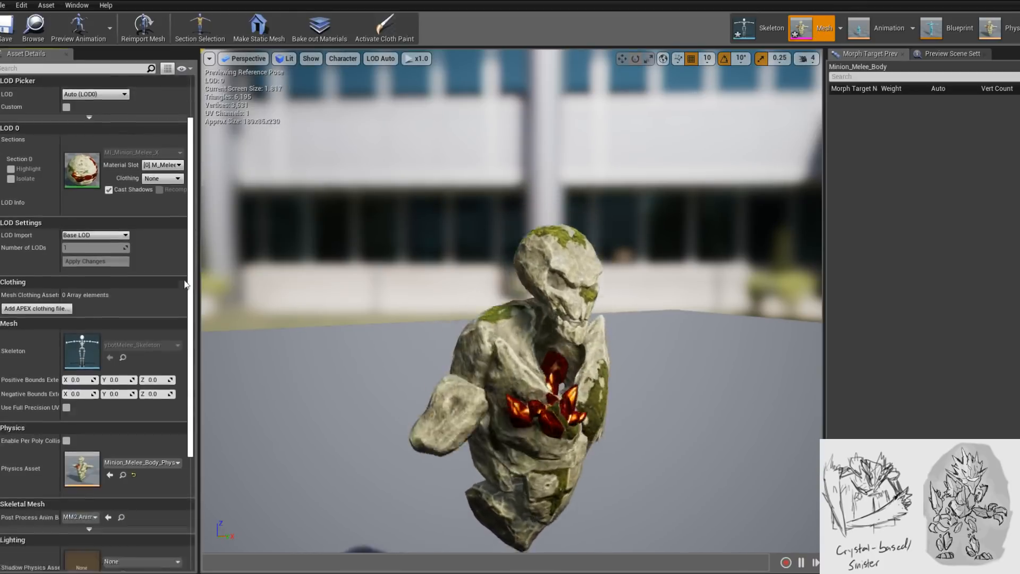
scroll(174, 374, up, 4)
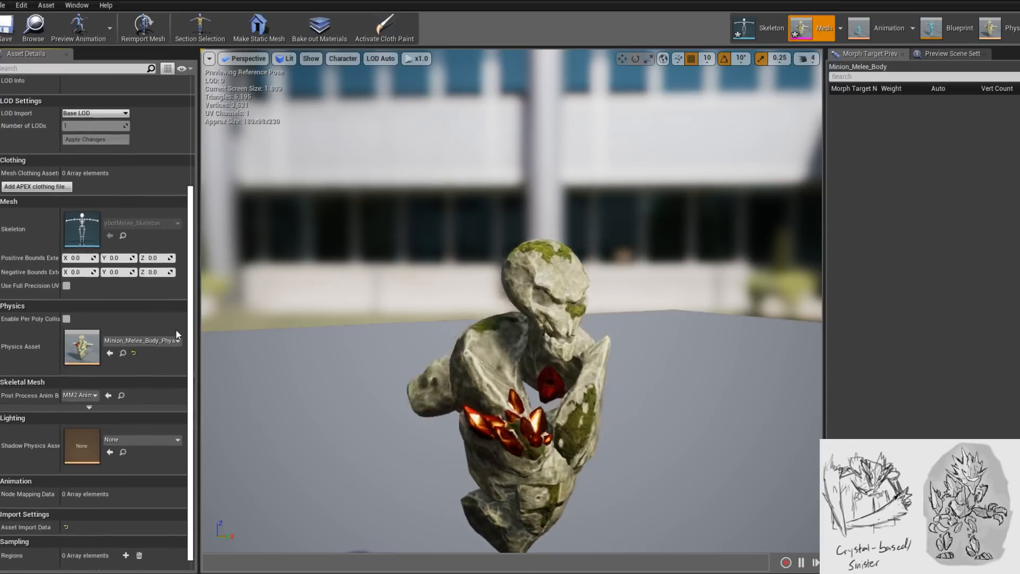
- Examine the assembled minion from several sides in the BP_LaneMeleeMinion_Prototype blueprint's preview
scroll(174, 263, up, 5)
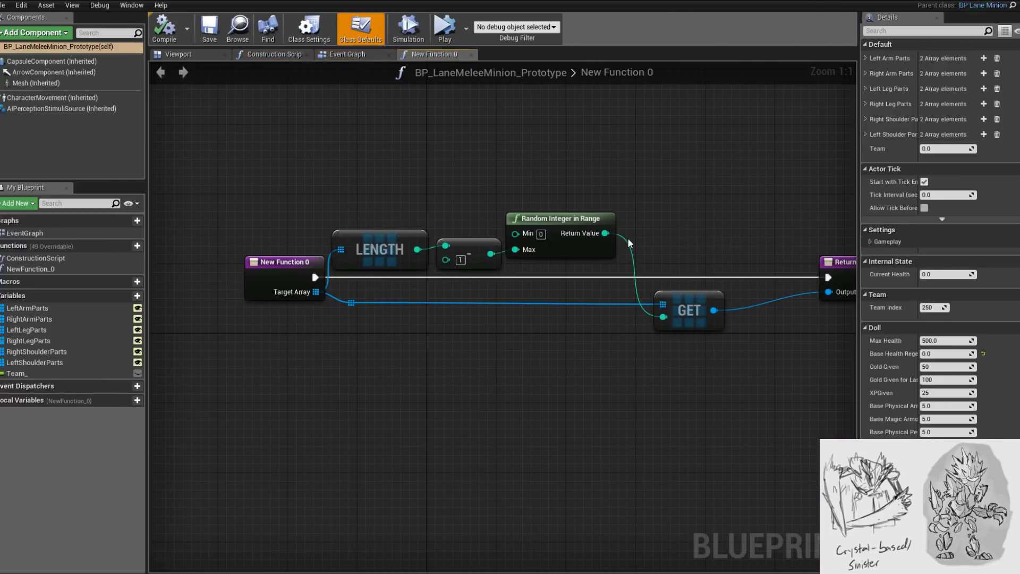
click(194, 54)
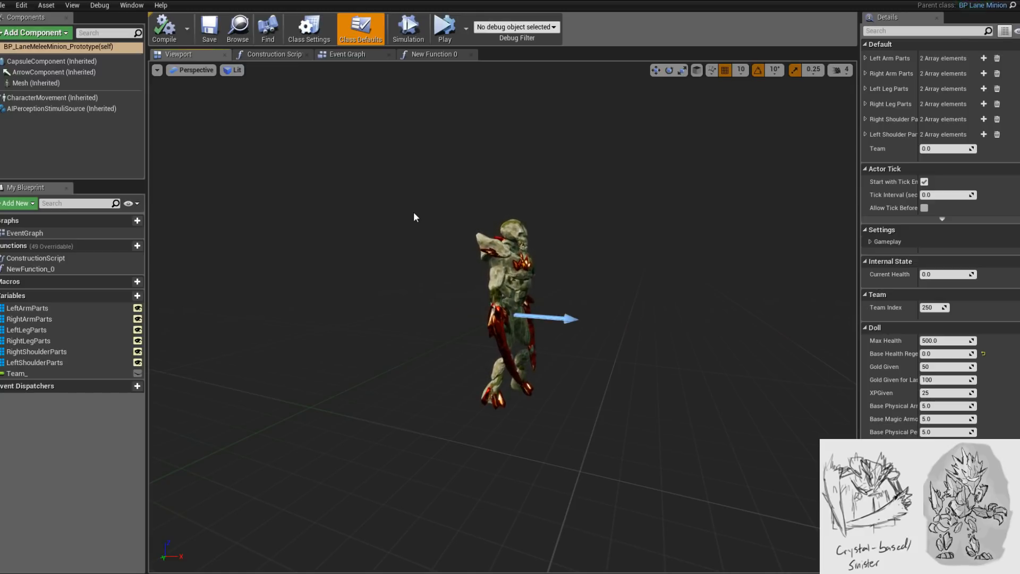
alt+drag(489, 153, 578, 262)
middle_drag(579, 263, 583, 244)
alt+right_drag(583, 244, 659, 244)
scroll(580, 234, down, 5)
alt+drag(576, 230, 478, 231)
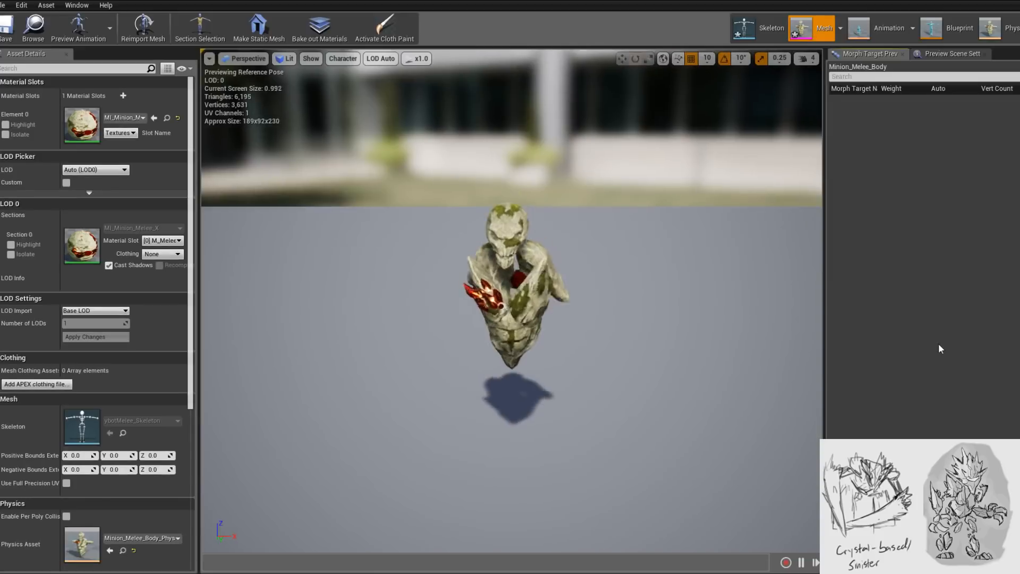
- In the skeleton editor, attach the Minion_Eyes particle system to the EyeSocket_R socket as a preview asset
click(760, 30)
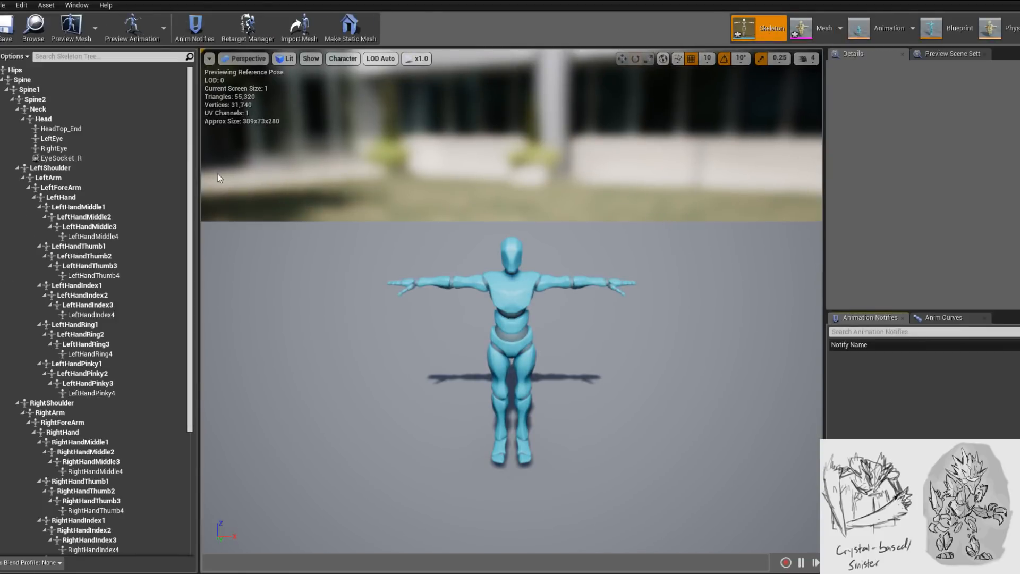
click(72, 157)
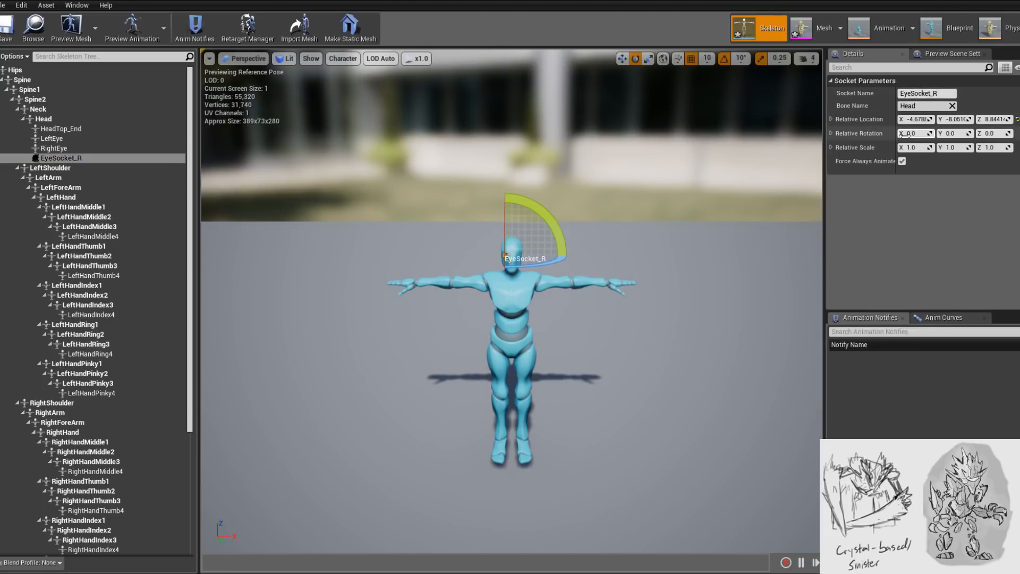
click(98, 158)
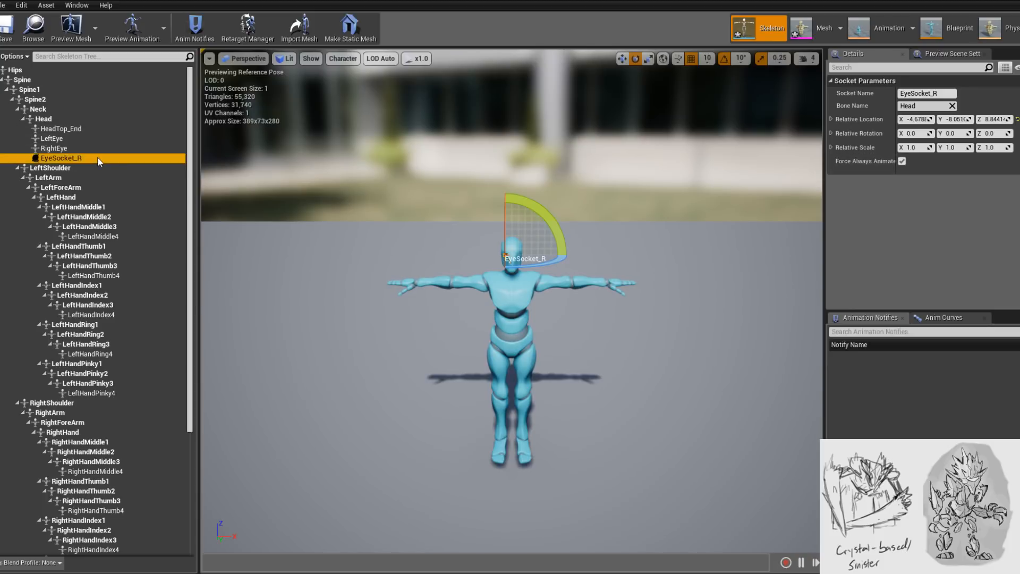
right_click(98, 160)
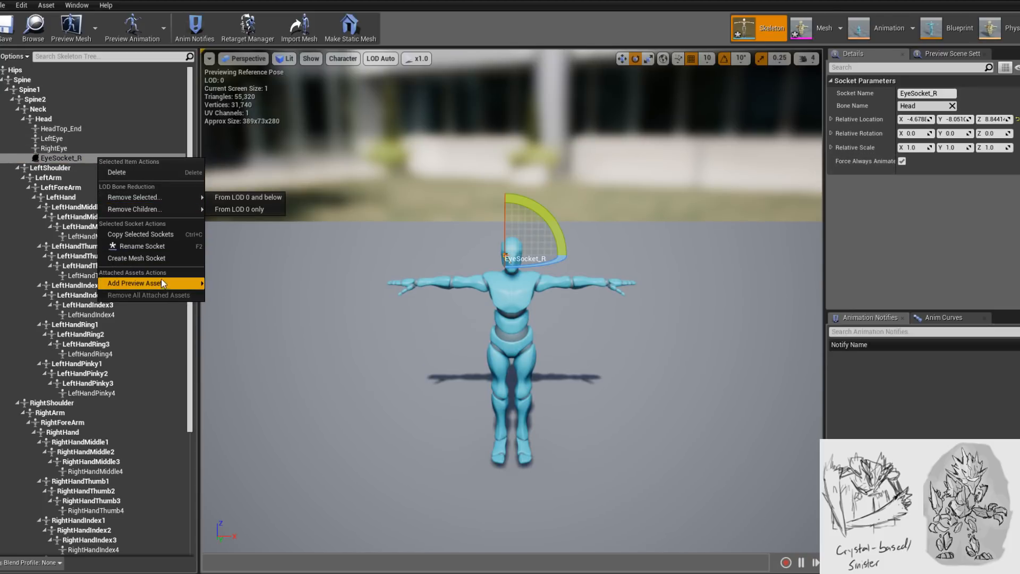
mouse_move(161, 281)
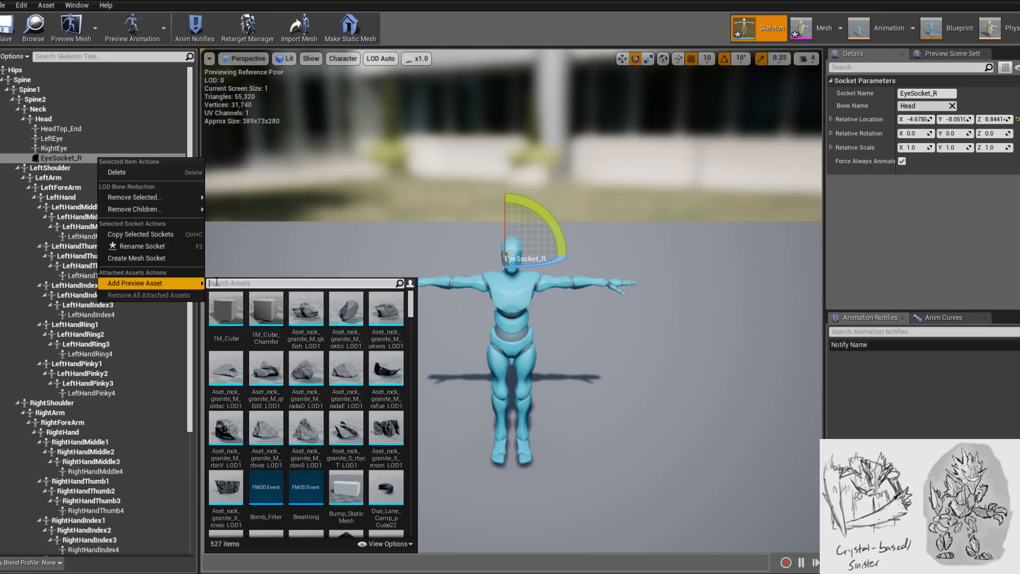
text(Minion_Eyes)
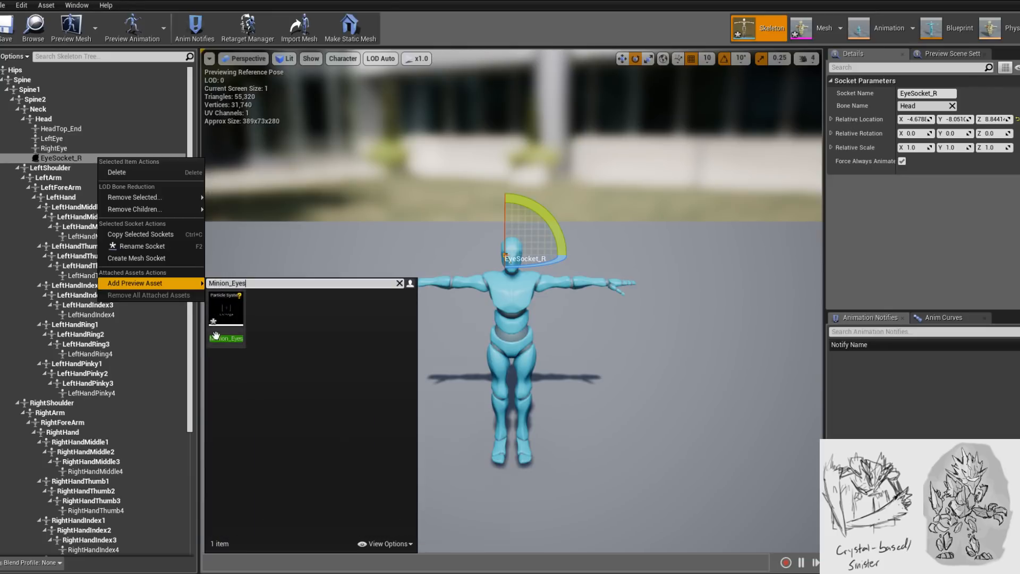
click(228, 327)
- Inspect the Minion_Eyes preview attached at the mannequin head's right eye up close
alt+drag(568, 326, 633, 326)
alt+right_drag(561, 326, 649, 327)
alt+right_drag(572, 296, 583, 296)
alt+middle_drag(572, 296, 553, 473)
alt+right_drag(572, 296, 659, 296)
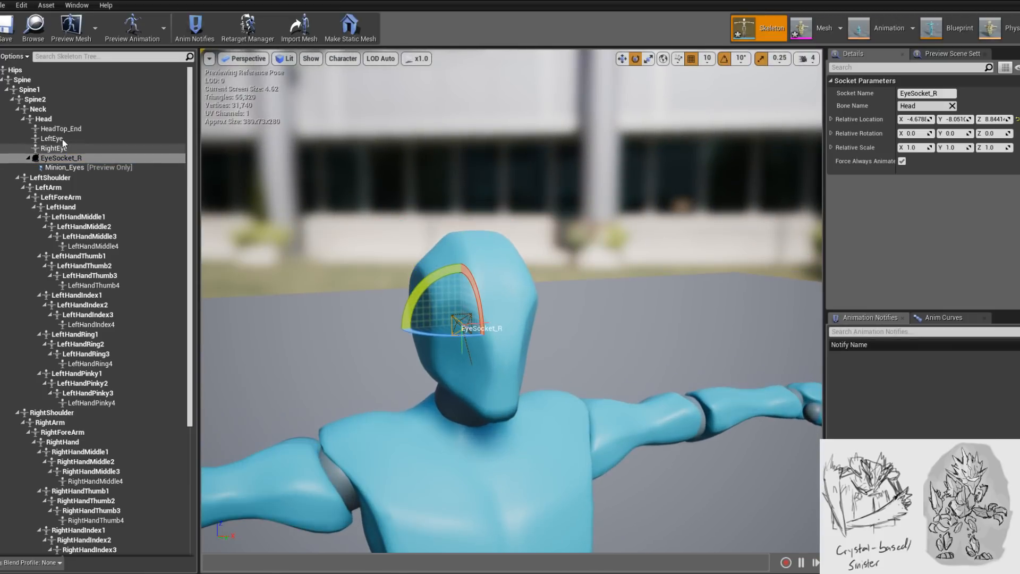
click(69, 168)
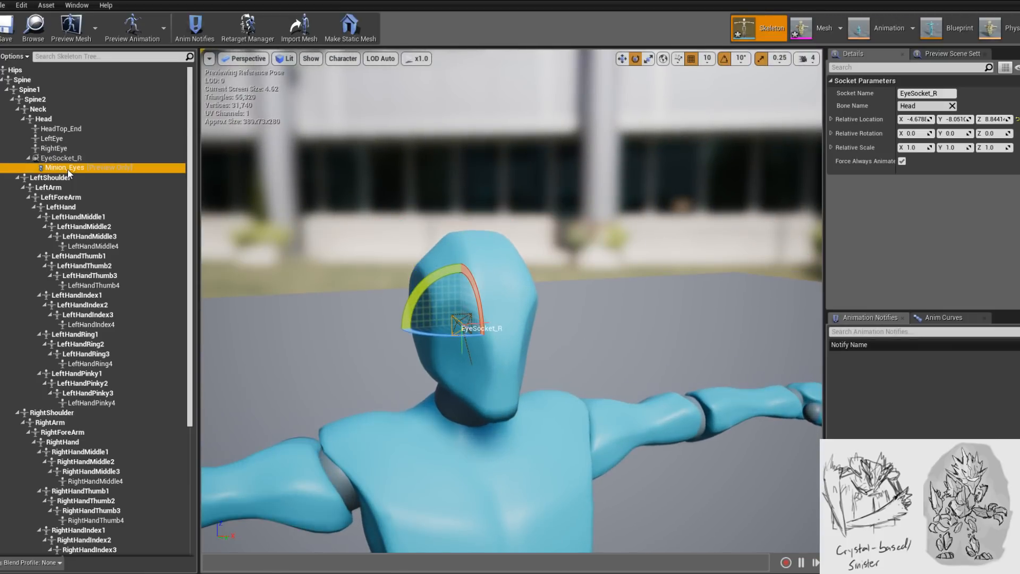
alt+drag(586, 307, 547, 308)
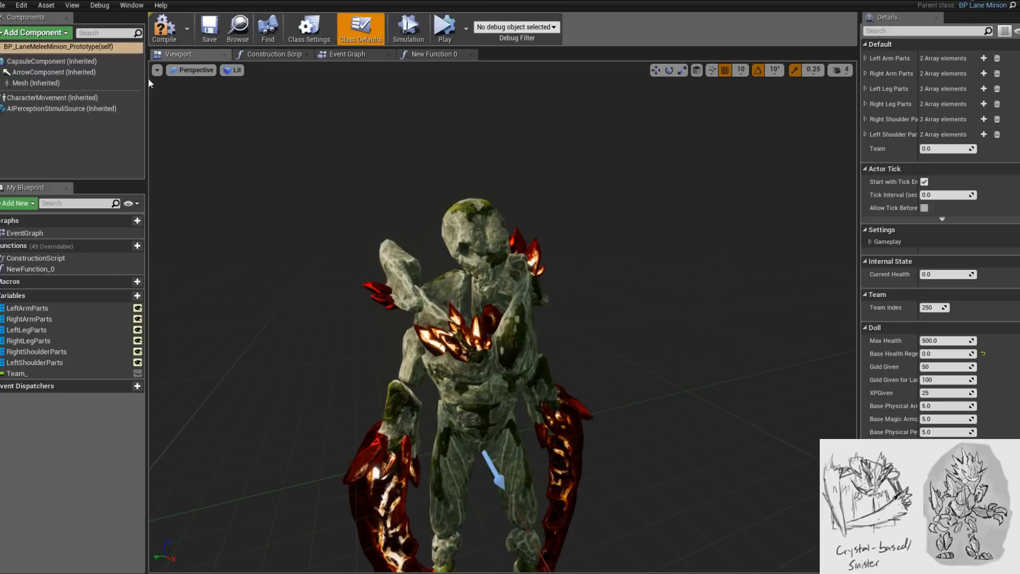
- Compile the BP_LaneMeleeMinion_Prototype blueprint and add a new variable of type Particle System object reference
middle_drag(479, 165, 376, 175)
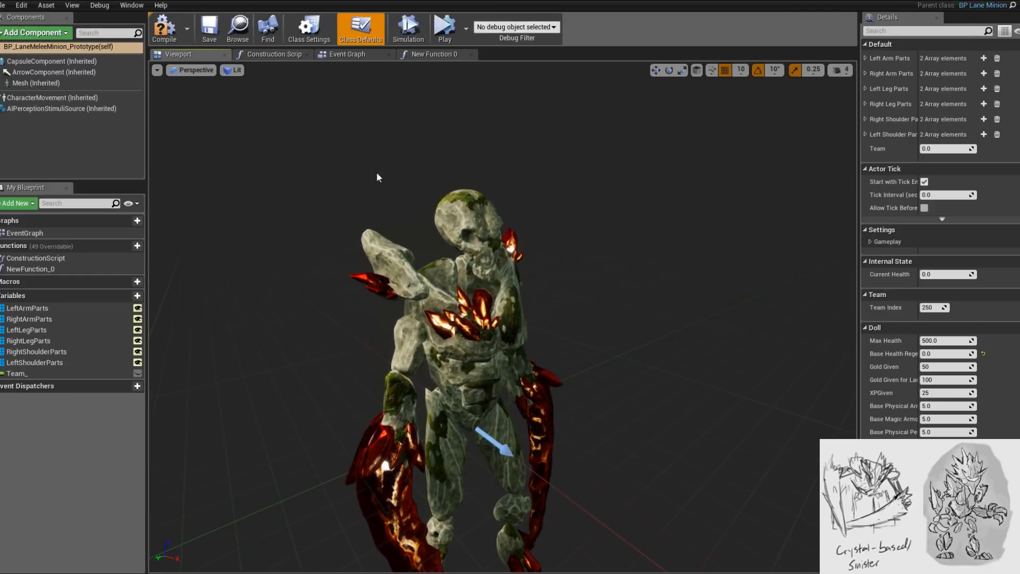
click(167, 35)
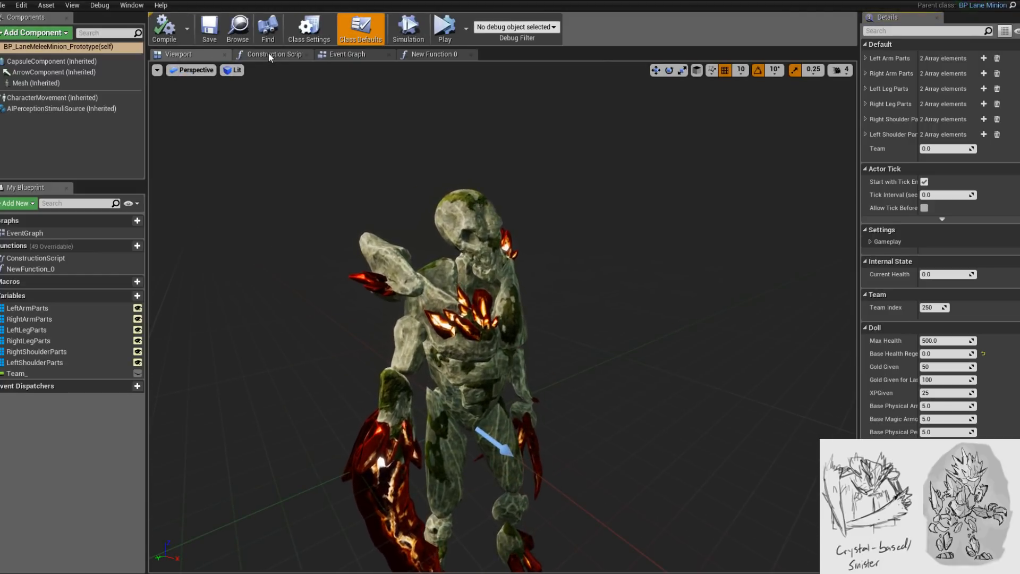
click(132, 299)
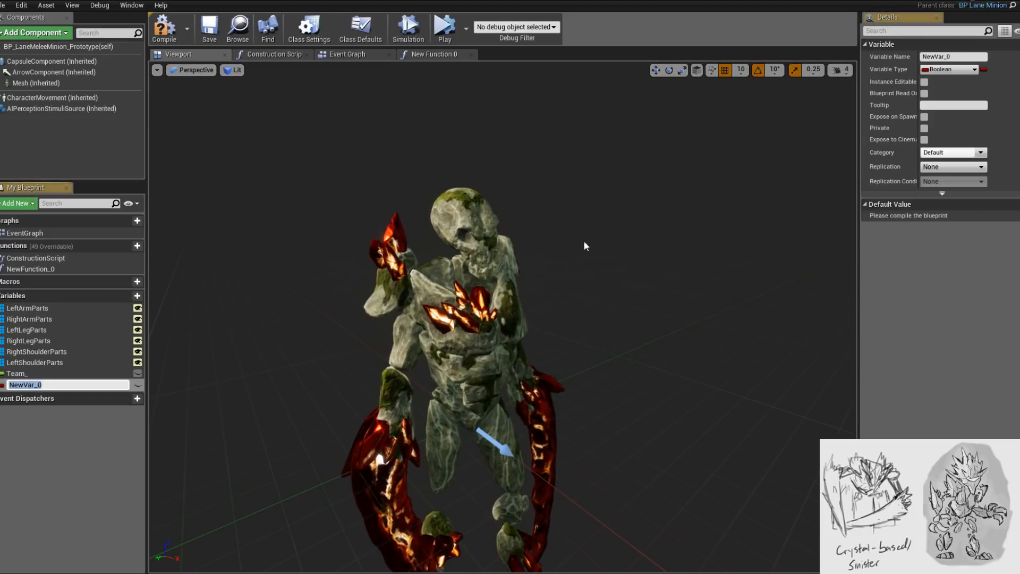
click(962, 73)
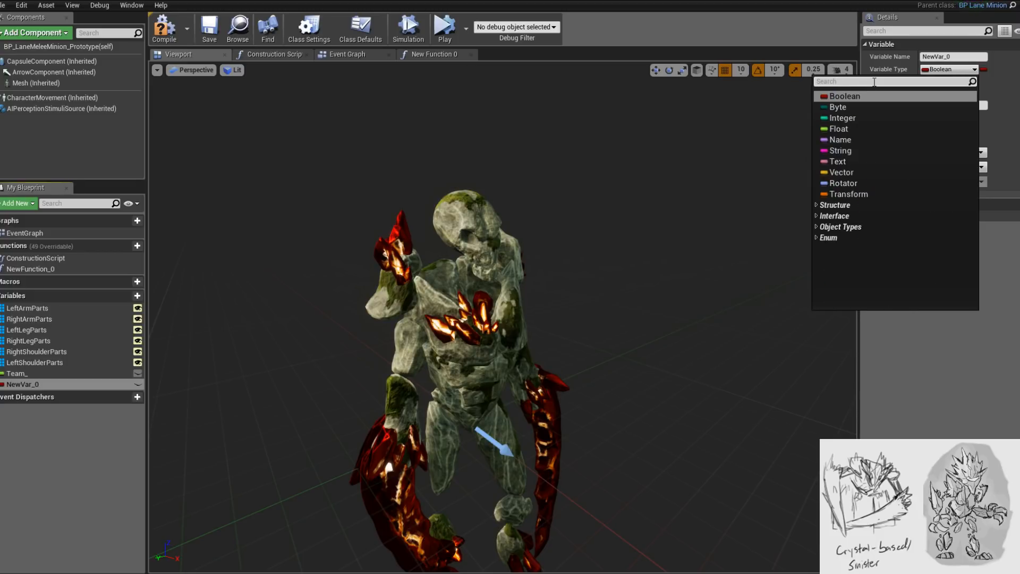
text(partic)
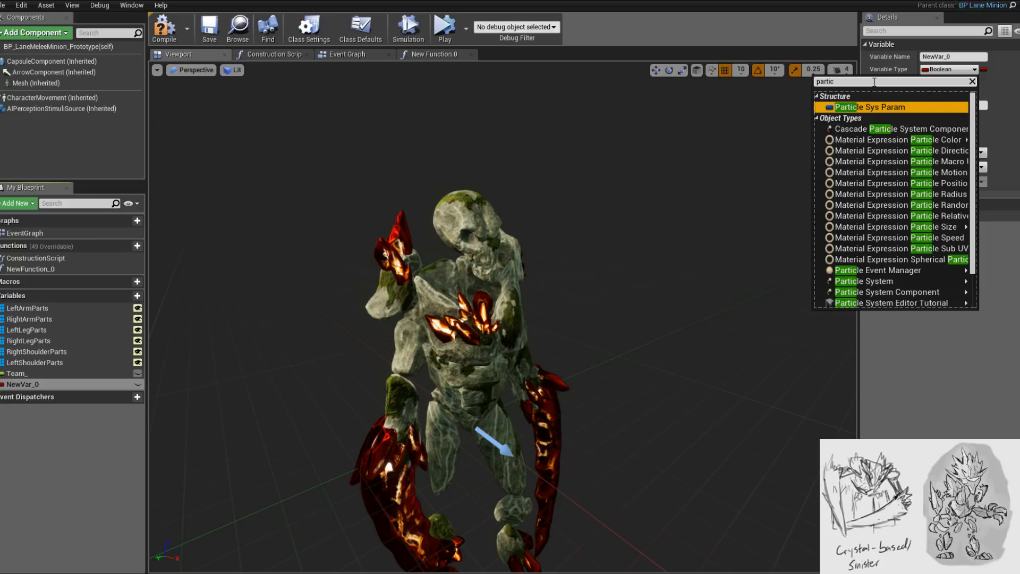
key(Down)
key(Down)
key(Down)
key(Down)
key(Down)
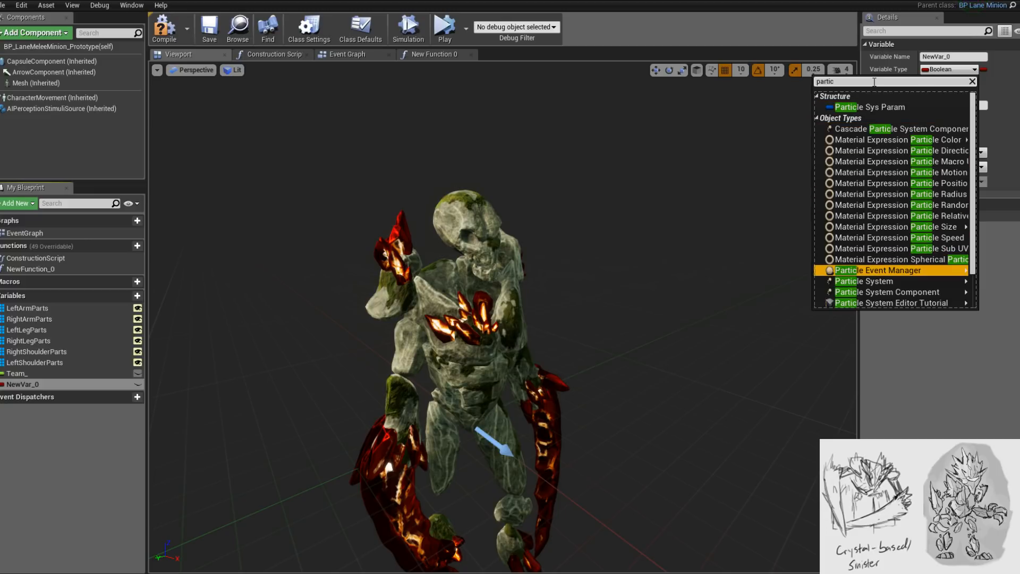
key(Right)
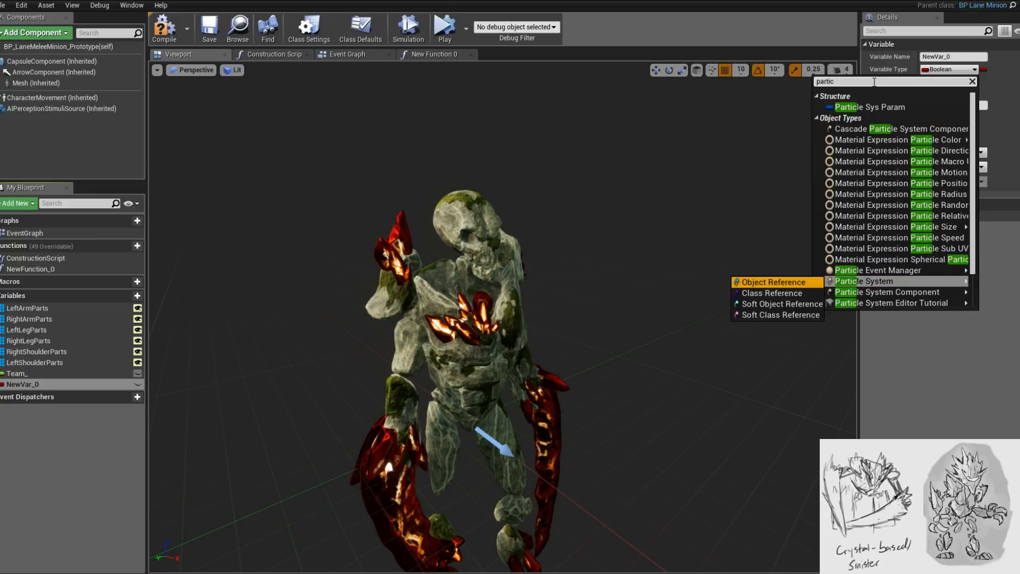
key(Return)
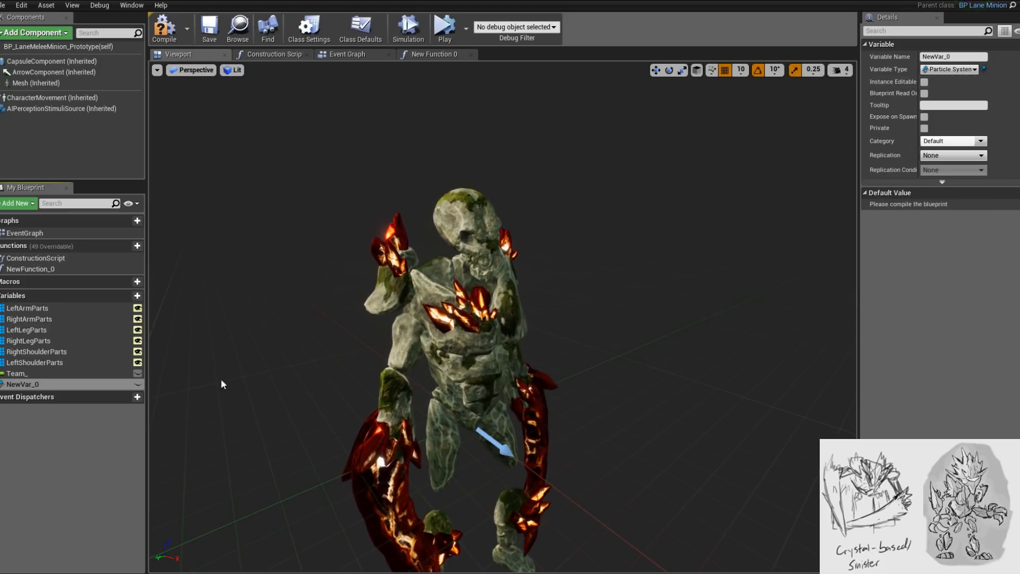
- In the Construction Script, add a Break Transform node fed by GetWorldTransform's return value and place it above that node
alt+drag(478, 319, 391, 313)
click(271, 54)
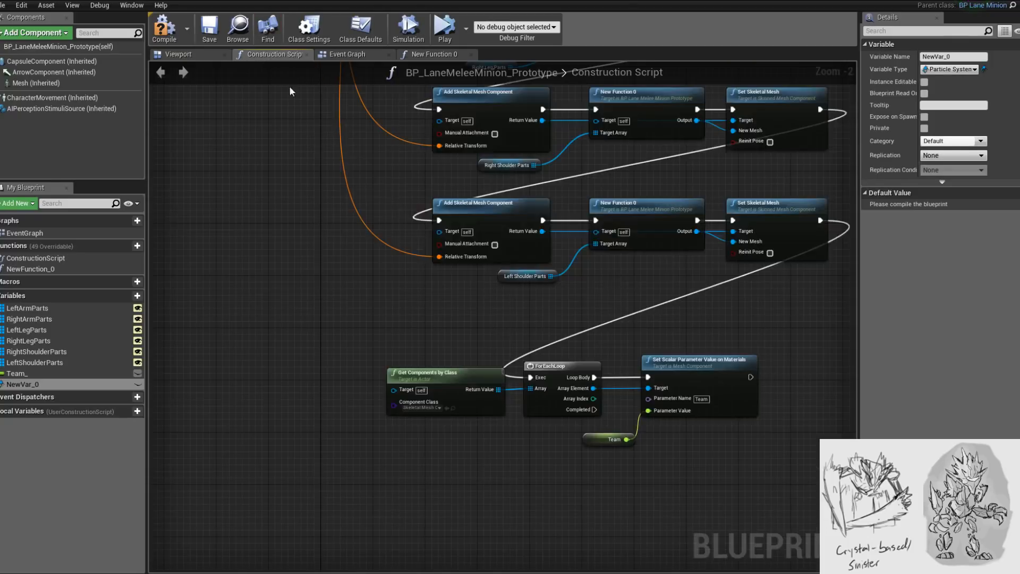
right_drag(395, 225, 390, 312)
scroll(390, 312, up, 1)
scroll(407, 268, up, 1)
right_drag(406, 268, 419, 369)
right_drag(425, 287, 407, 433)
right_drag(428, 323, 423, 365)
right_drag(262, 325, 544, 323)
drag(395, 321, 441, 305)
text(brea)
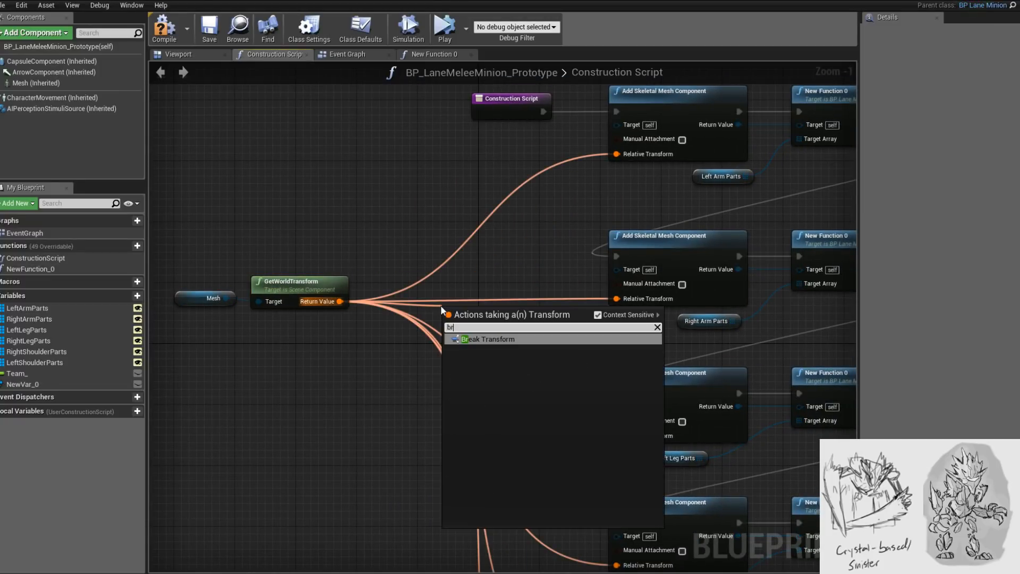
key(Return)
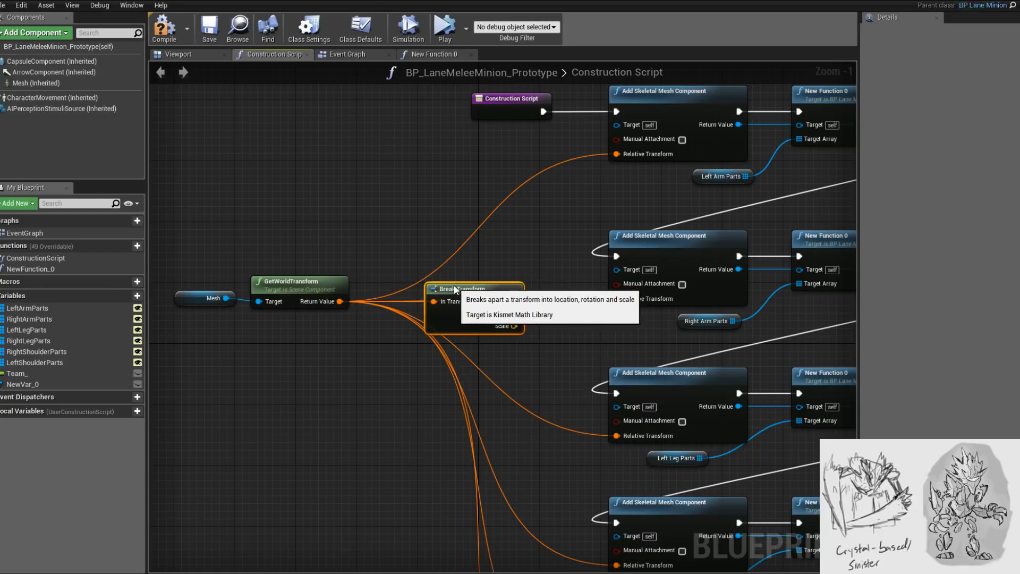
drag(469, 310, 400, 181)
- Multiply the Break Transform's Scale output by a float of 0.2 using a vector * float node
scroll(384, 294, up, 1)
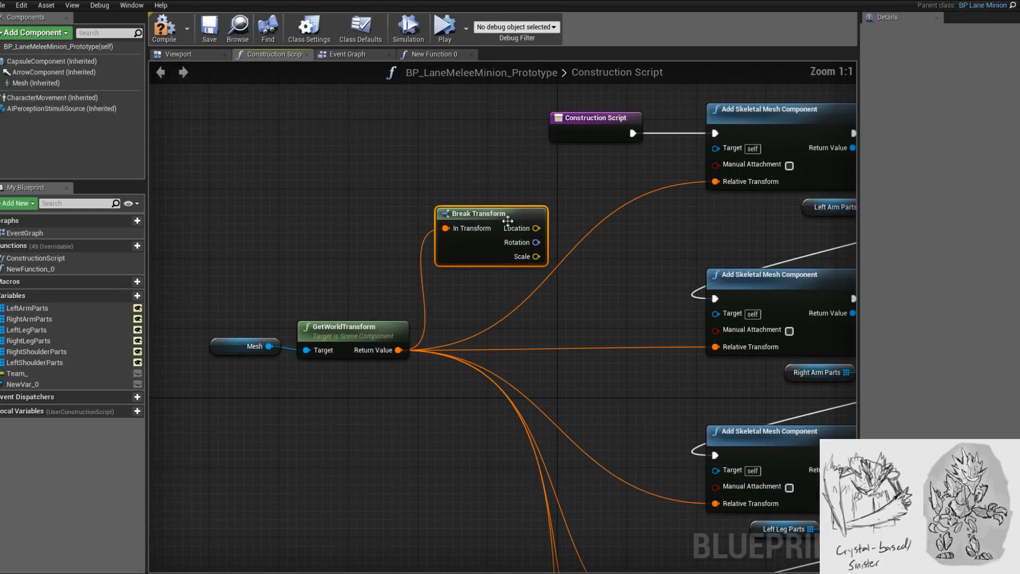
right_drag(537, 261, 437, 232)
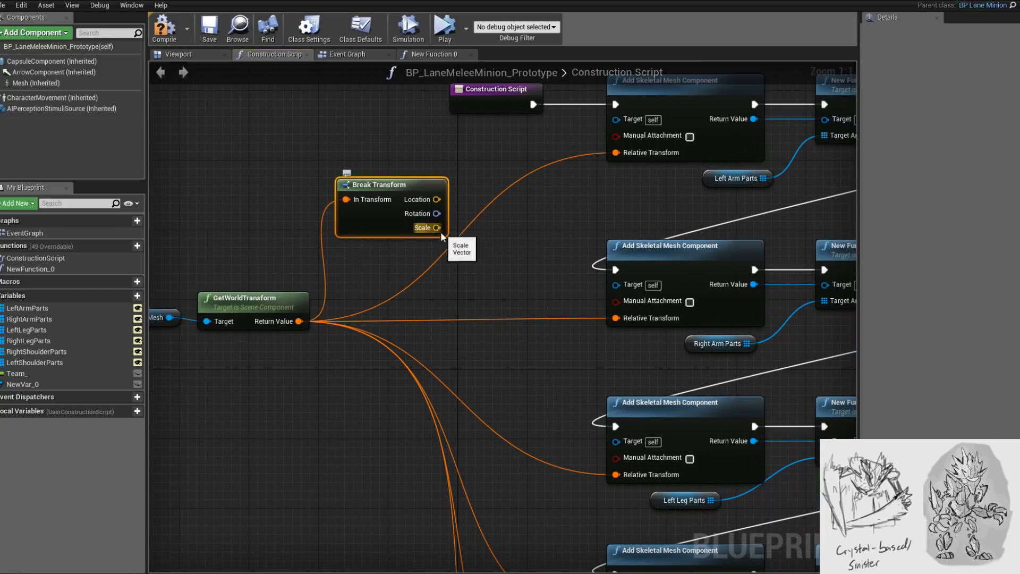
drag(437, 228, 483, 225)
text(*)
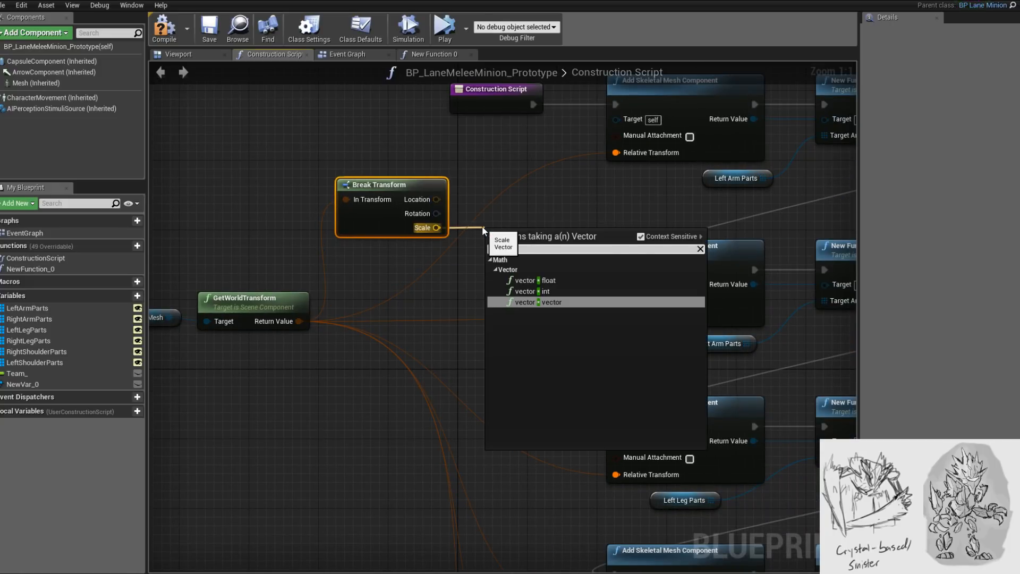
key(Up)
key(Up)
key(Return)
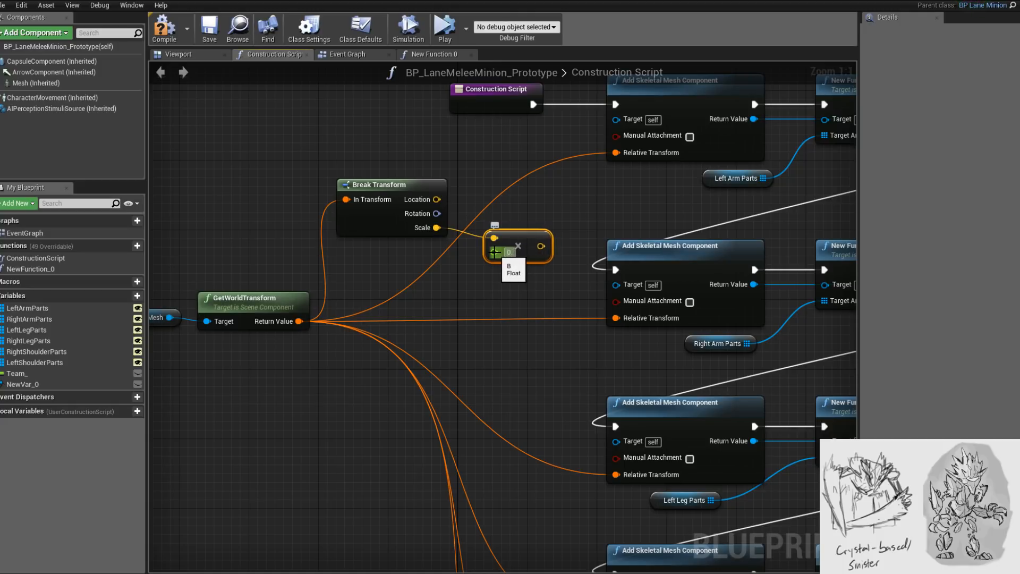
drag(518, 231, 493, 283)
- Add a Make Transform node, wire in the location, rotation and multiplied scale, and feed it to the right arm component's Relative Transform
right_click(528, 258)
text(make transform)
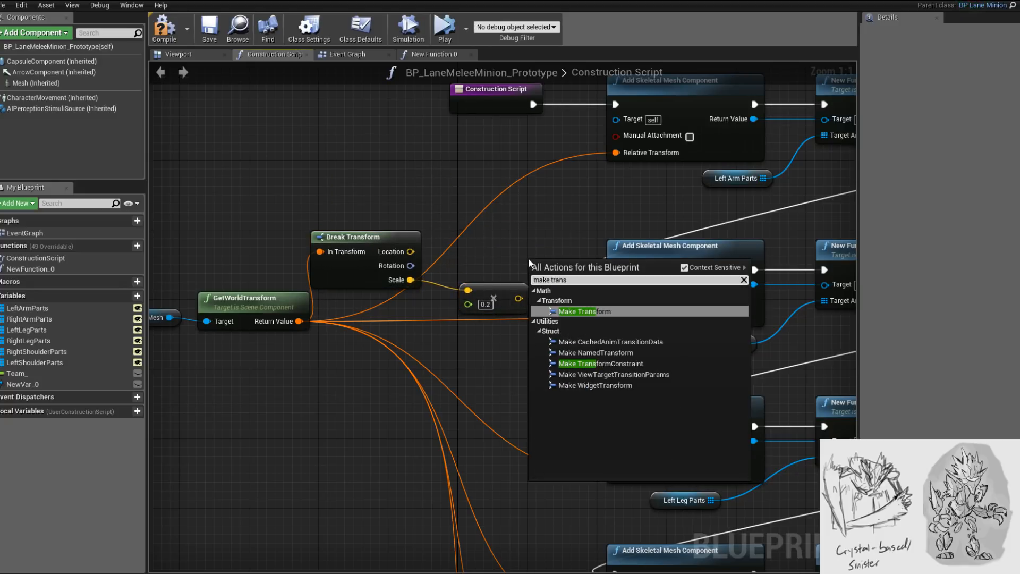
key(Return)
right_drag(155, 266, 285, 252)
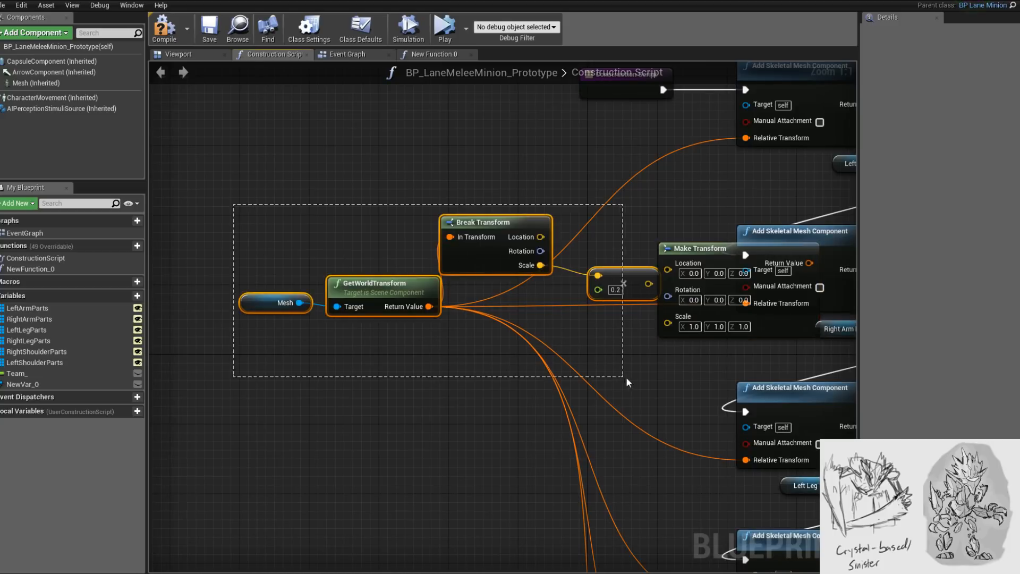
drag(628, 383, 626, 380)
drag(621, 287, 483, 313)
drag(688, 244, 564, 244)
drag(688, 263, 746, 303)
drag(509, 309, 402, 278)
drag(402, 263, 548, 270)
- Examine the minion from all sides in the blueprint preview to check the right arm part's scale
click(178, 53)
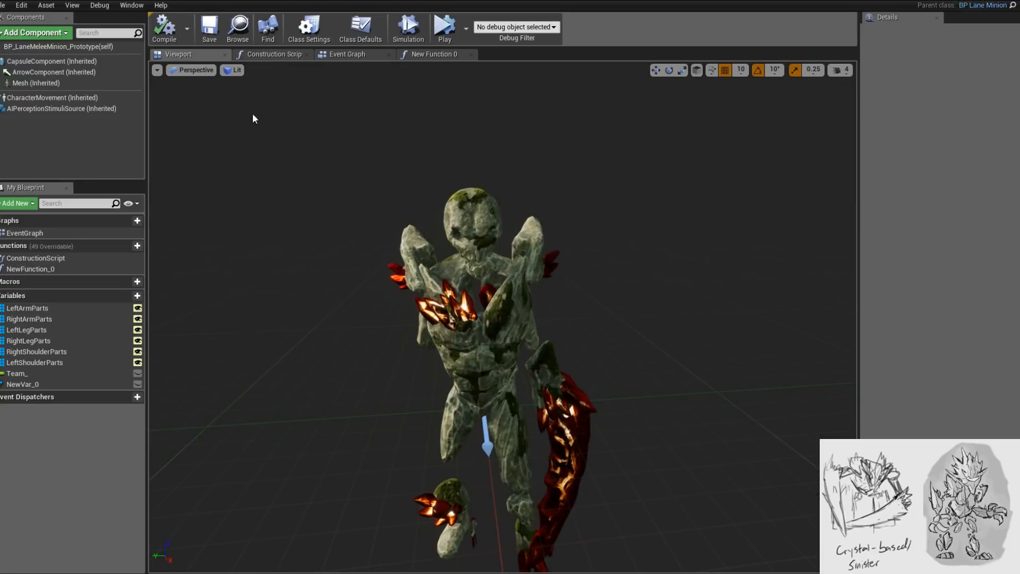
alt+drag(251, 115, 361, 114)
alt+right_drag(251, 115, 199, 115)
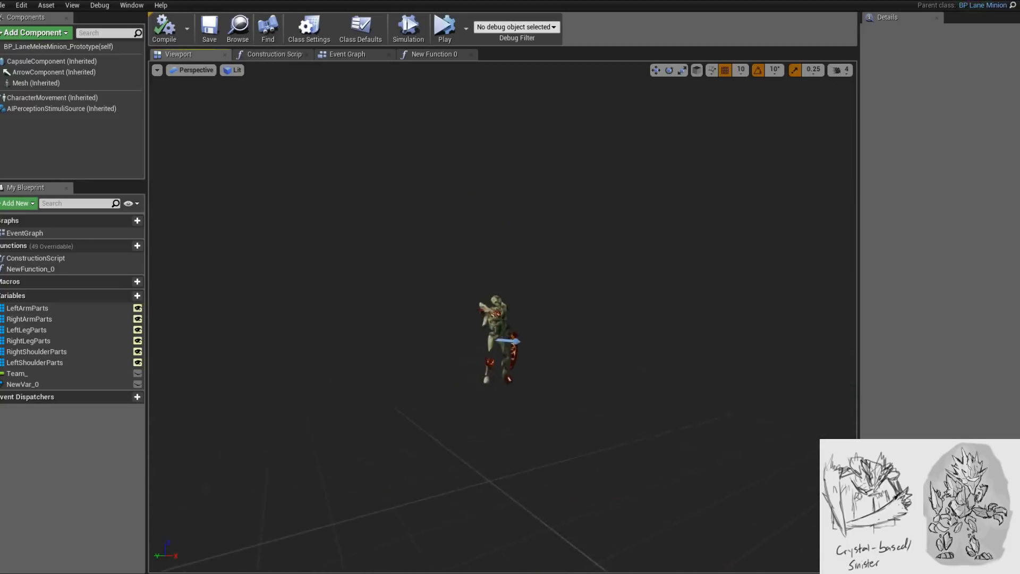
alt+right_drag(397, 380, 468, 381)
alt+drag(397, 381, 345, 393)
scroll(398, 360, down, 8)
scroll(399, 359, up, 3)
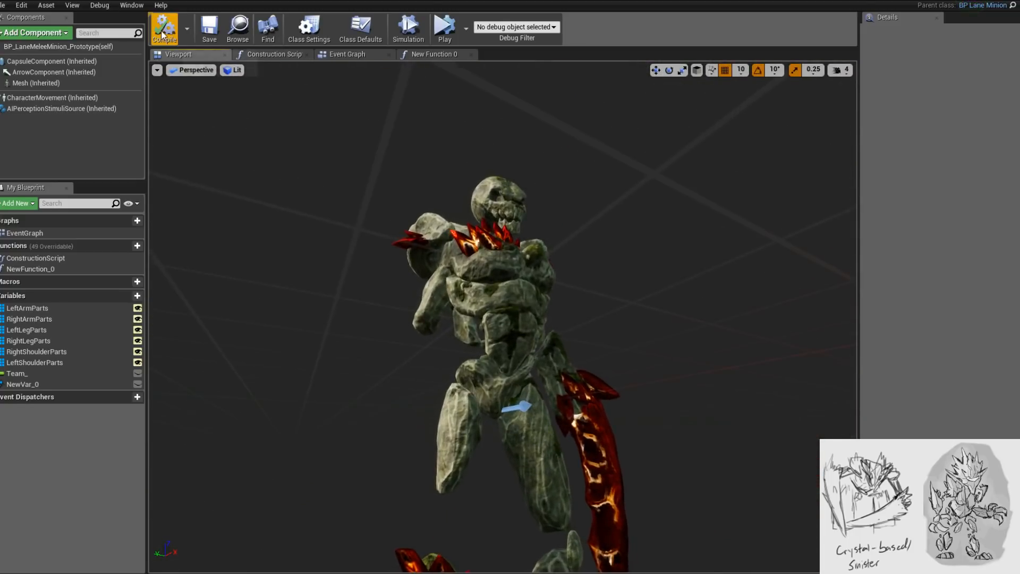
alt+drag(496, 279, 447, 303)
scroll(497, 279, up, 3)
alt+drag(497, 279, 765, 276)
scroll(502, 330, down, 10)
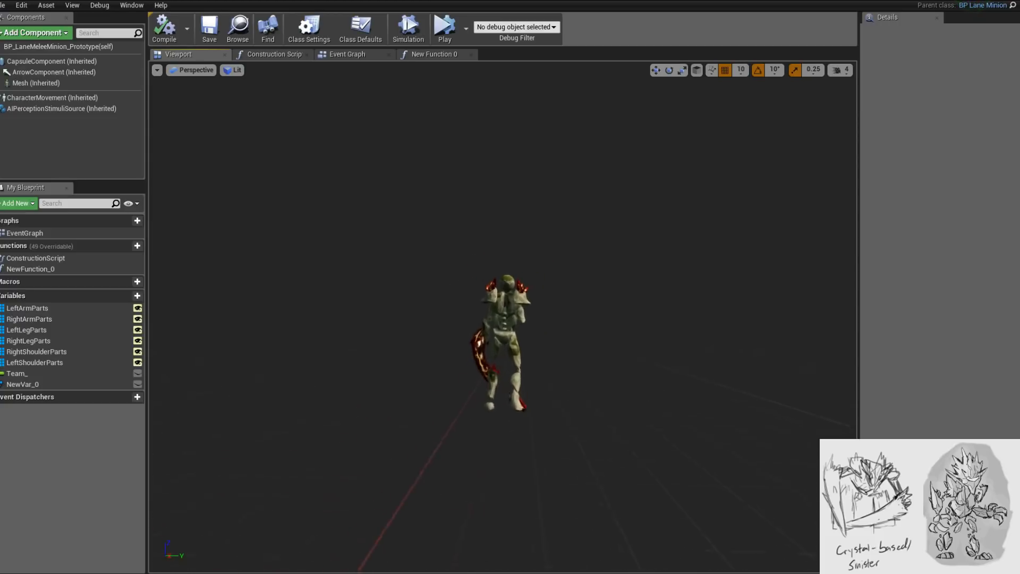
alt+drag(502, 329, 233, 324)
scroll(503, 330, up, 8)
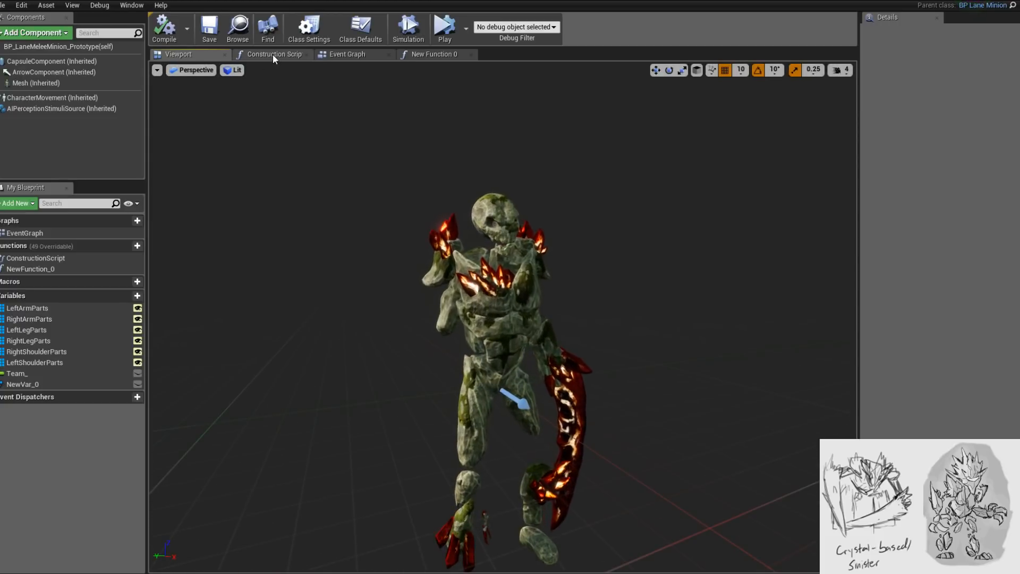
- Try a multiplier of 1.5 for the right arm part's scale, compile and check the minion in the preview
click(272, 54)
drag(481, 300, 471, 300)
click(460, 317)
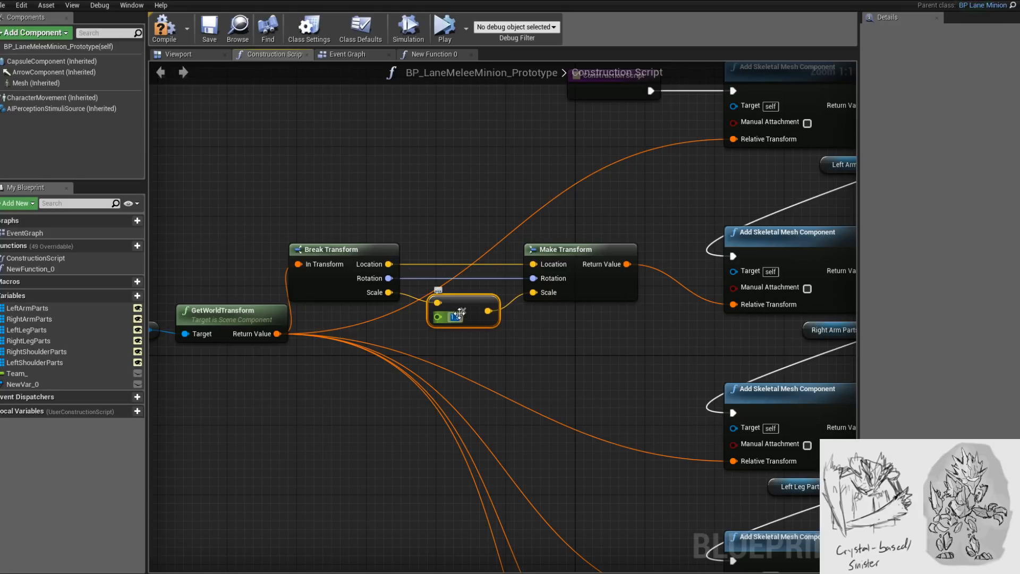
click(162, 31)
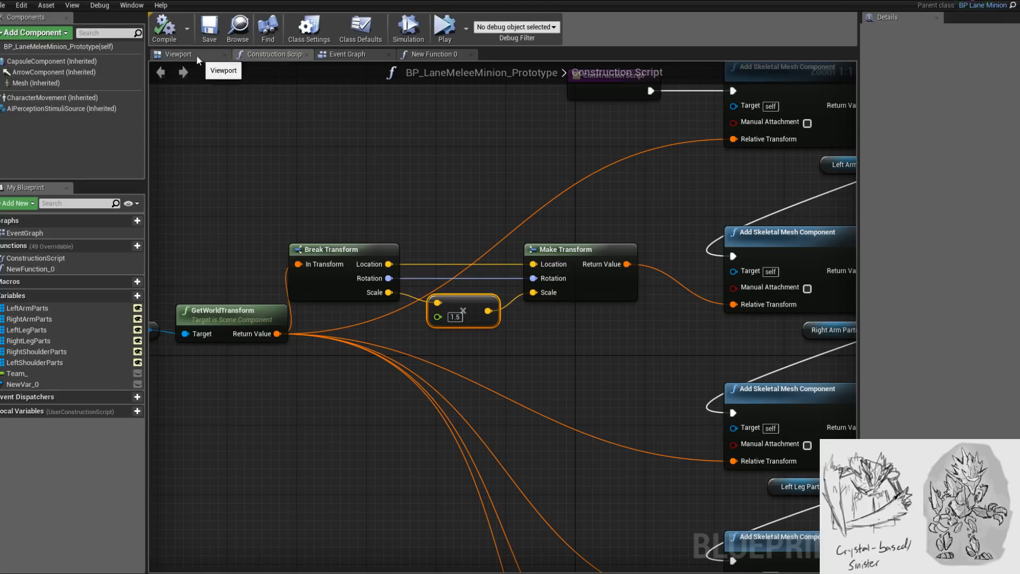
click(197, 54)
drag(473, 323, 358, 222)
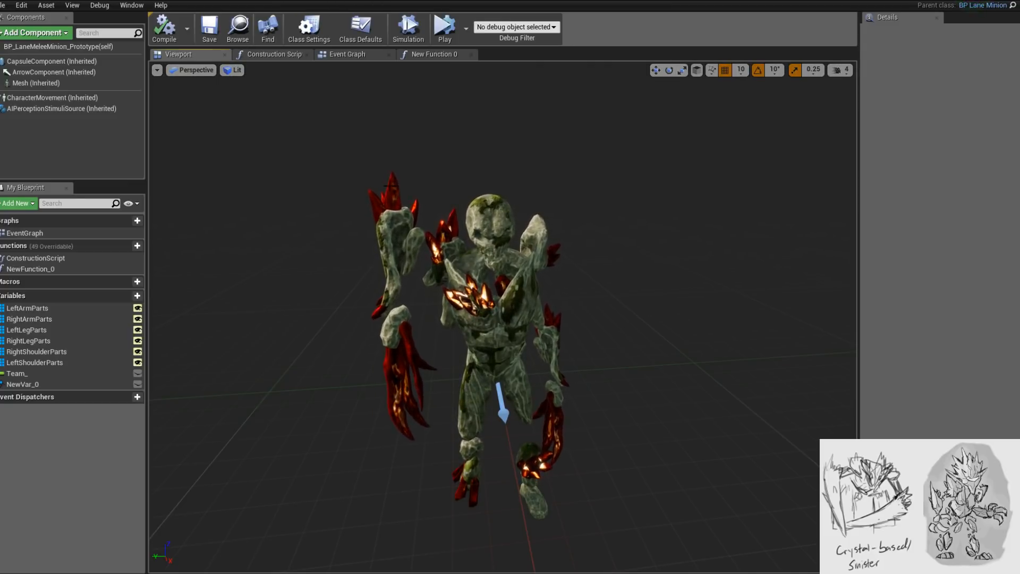
- Wire GetWorldTransform directly to the right arm component's Relative Transform, delete the break, multiply and make transform nodes, and compile
click(309, 55)
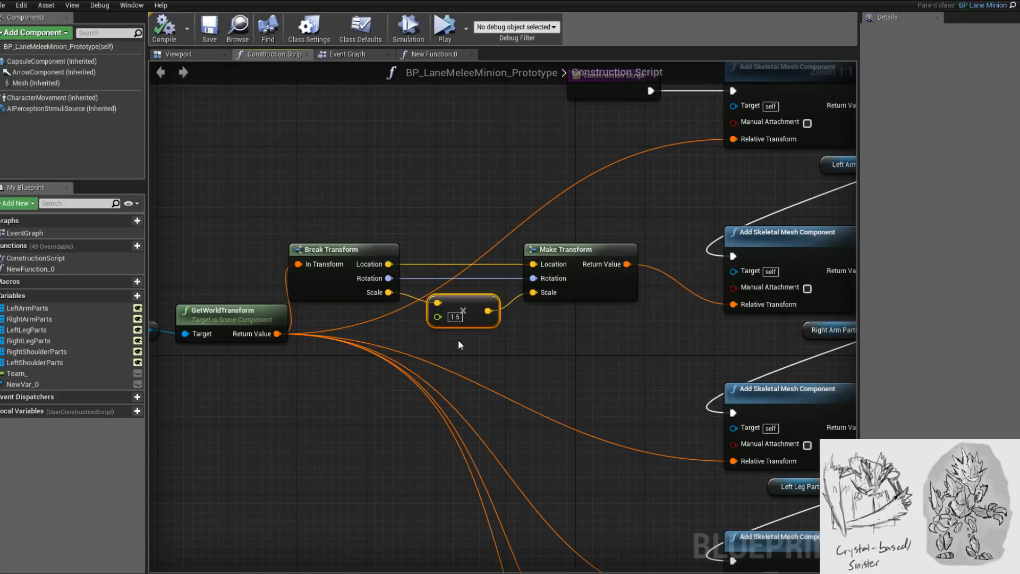
drag(277, 334, 279, 336)
drag(696, 296, 734, 304)
key(Delete)
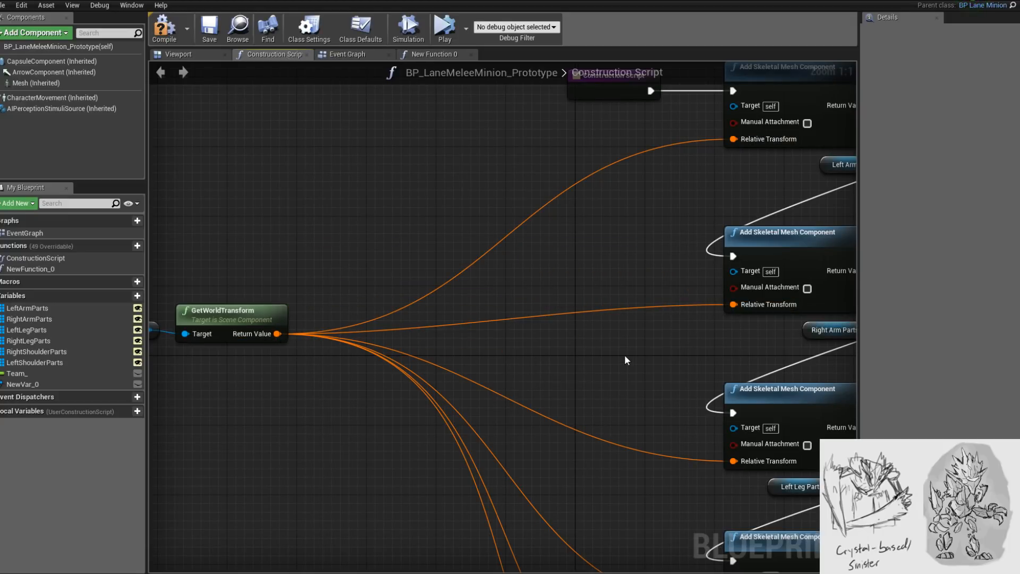
click(175, 28)
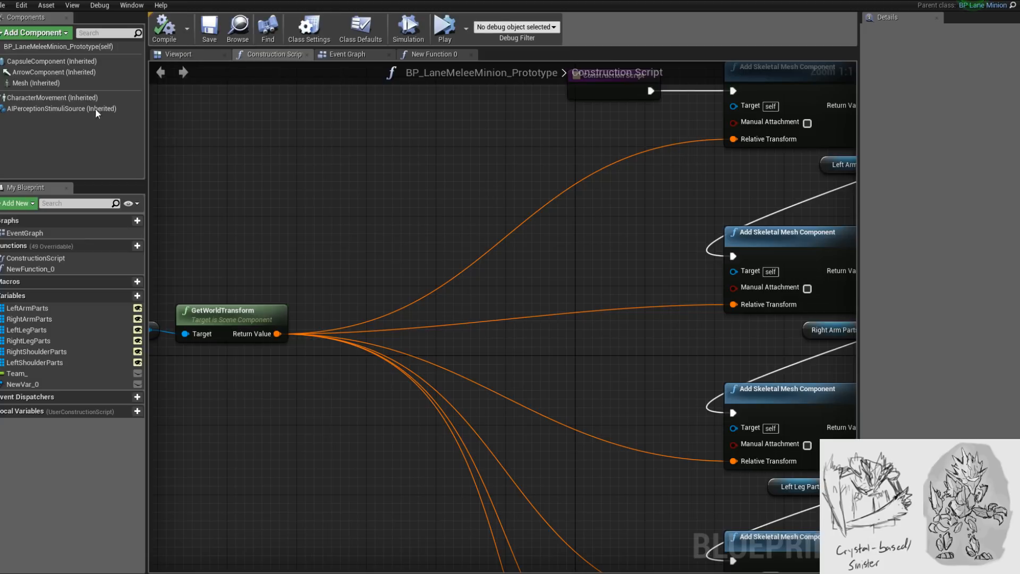
- Try a uniform scale of 0.5 on the capsule component, then restore it to 1 and inspect the minion
click(51, 61)
click(178, 54)
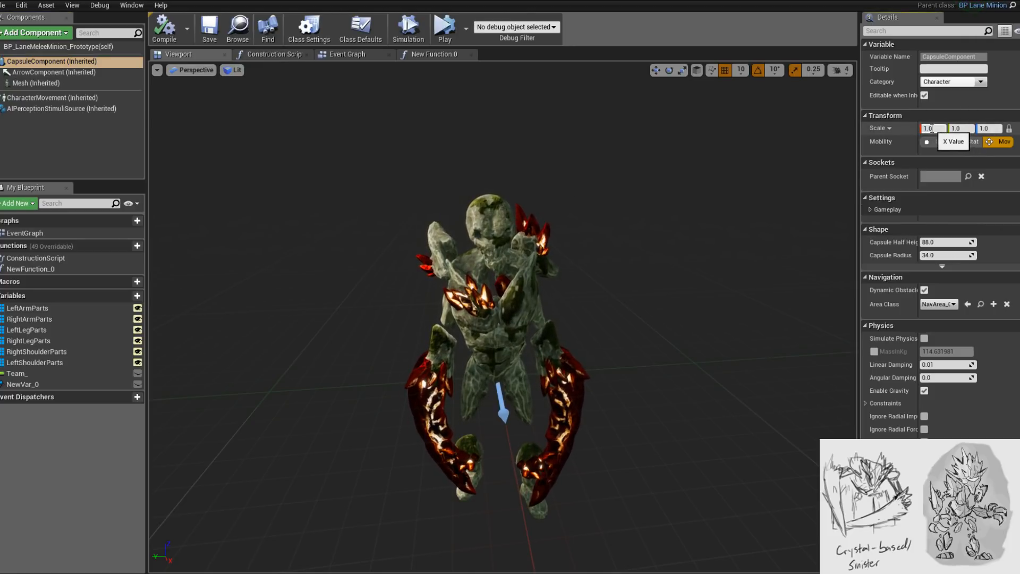
text(0.5)
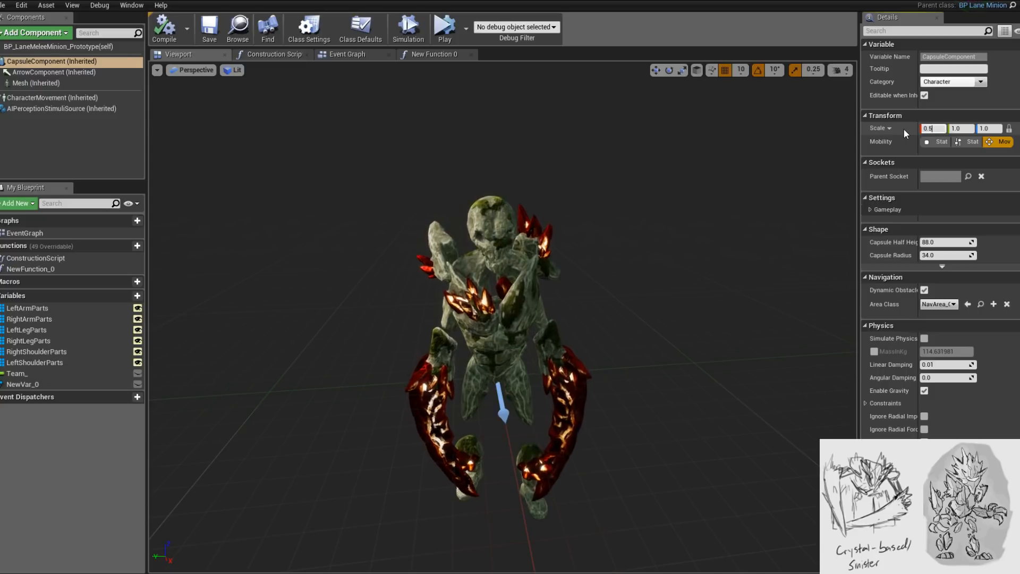
key(Return)
drag(523, 353, 595, 348)
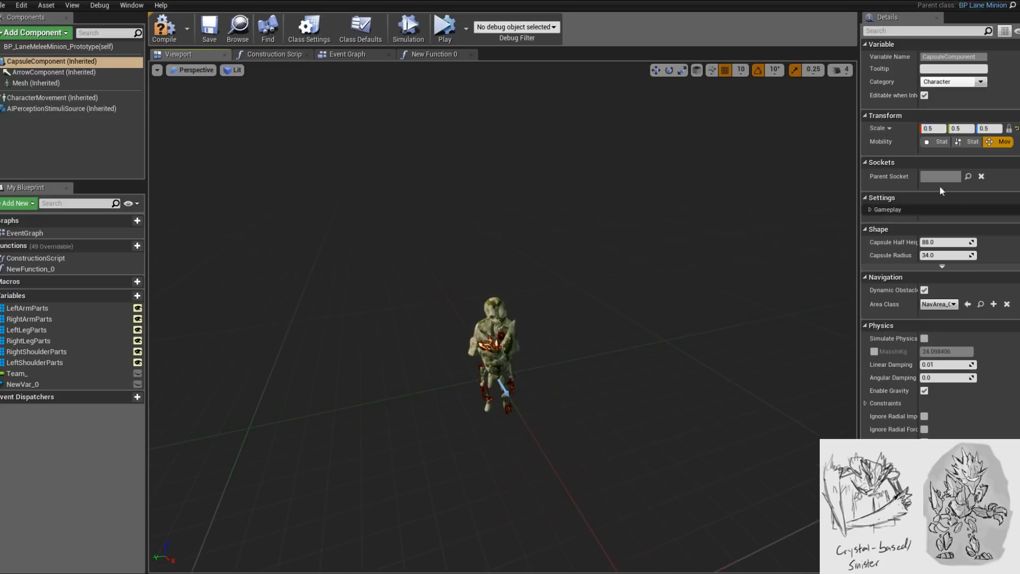
text(1)
key(Return)
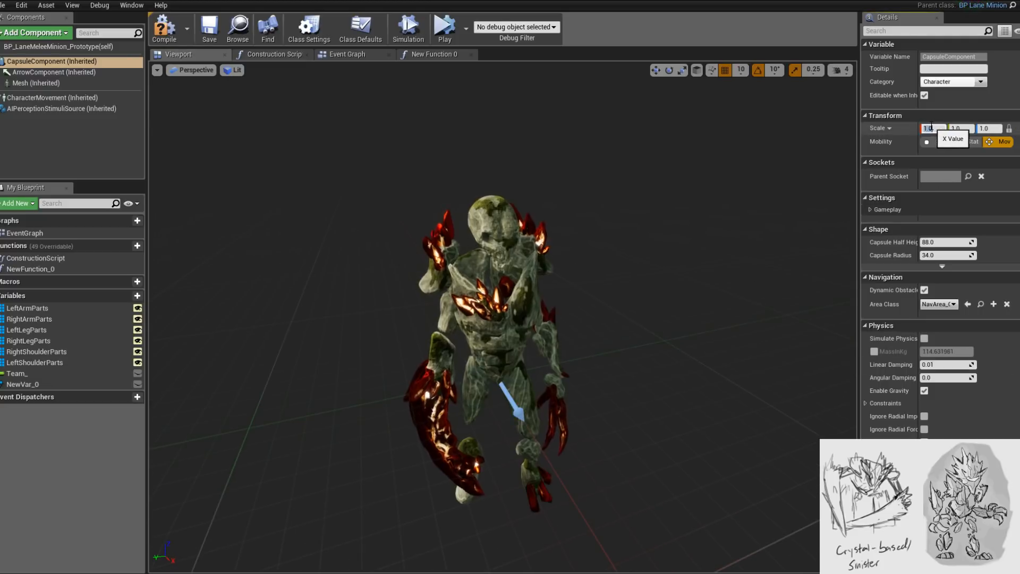
drag(552, 316, 693, 335)
drag(335, 308, 394, 345)
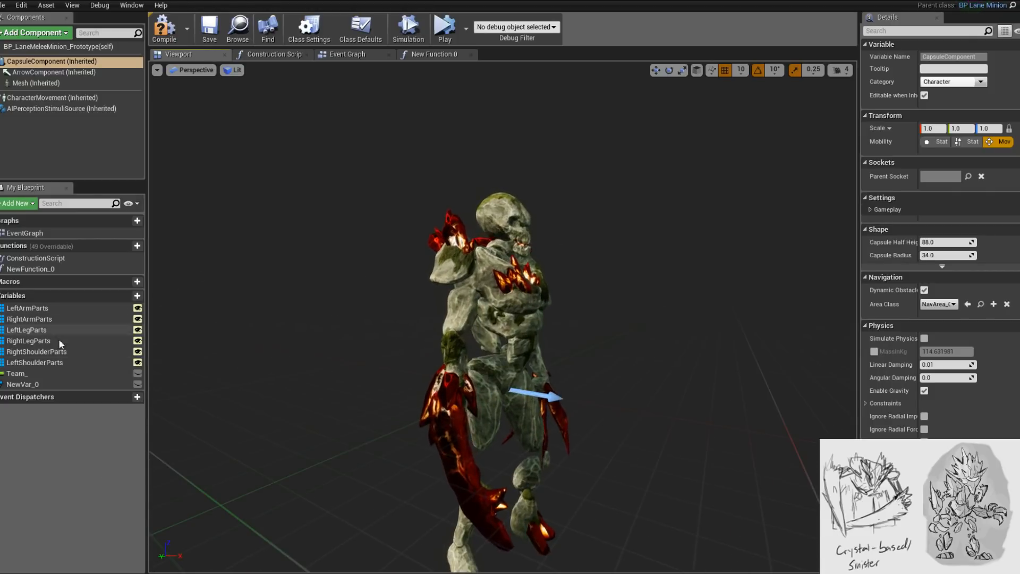
- Set the default value of the particle system variable NewVar_0 to FX_Minion_Eyes
click(32, 384)
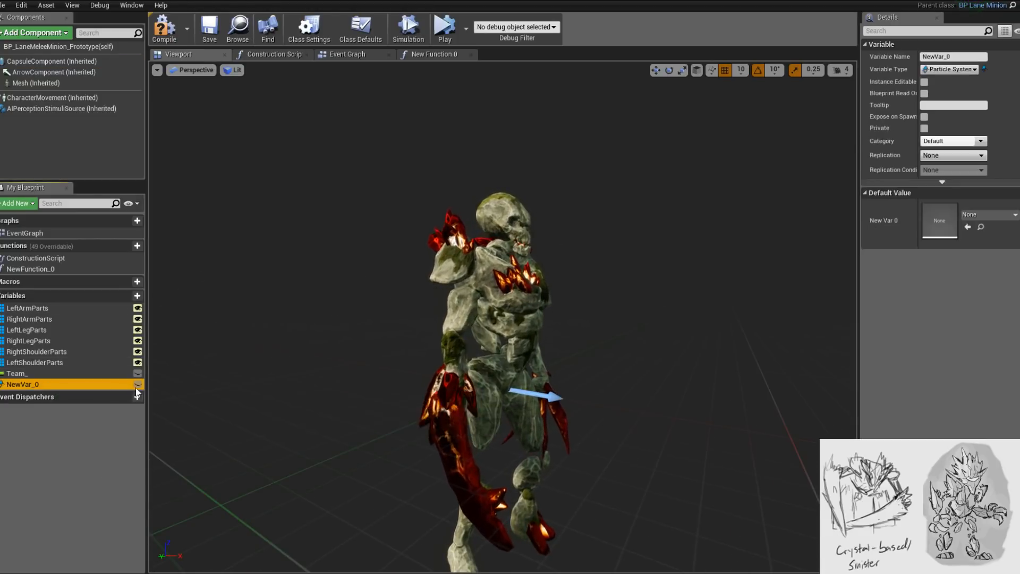
drag(1019, 250, 947, 221)
drag(755, 305, 712, 307)
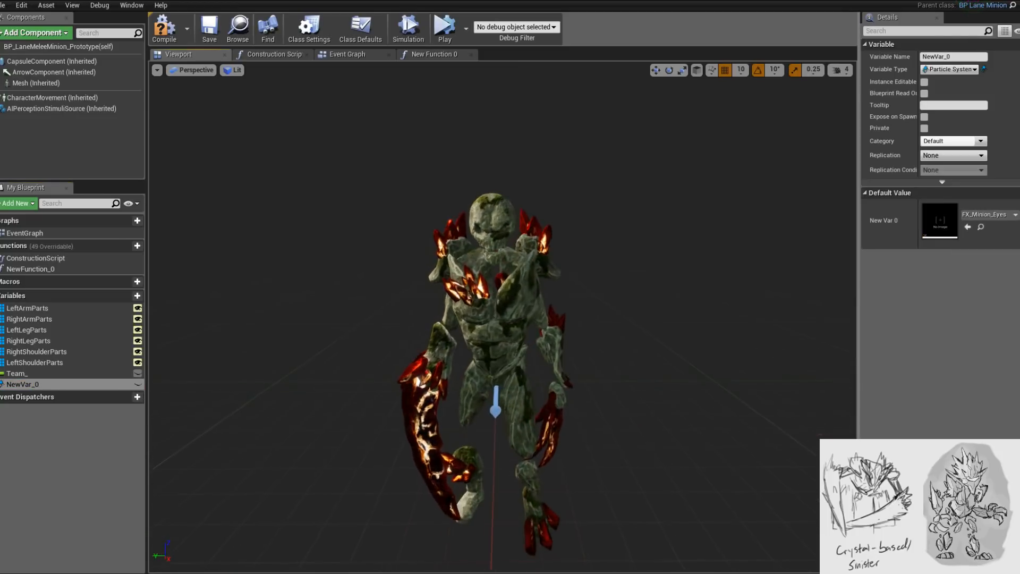
- Move the component loop and material parameter nodes beside the last Set Skeletal Mesh node in the Construction Script
click(273, 54)
scroll(552, 339, down, 5)
right_drag(479, 380, 520, 219)
scroll(436, 340, up, 1)
right_drag(435, 340, 437, 375)
drag(376, 280, 593, 365)
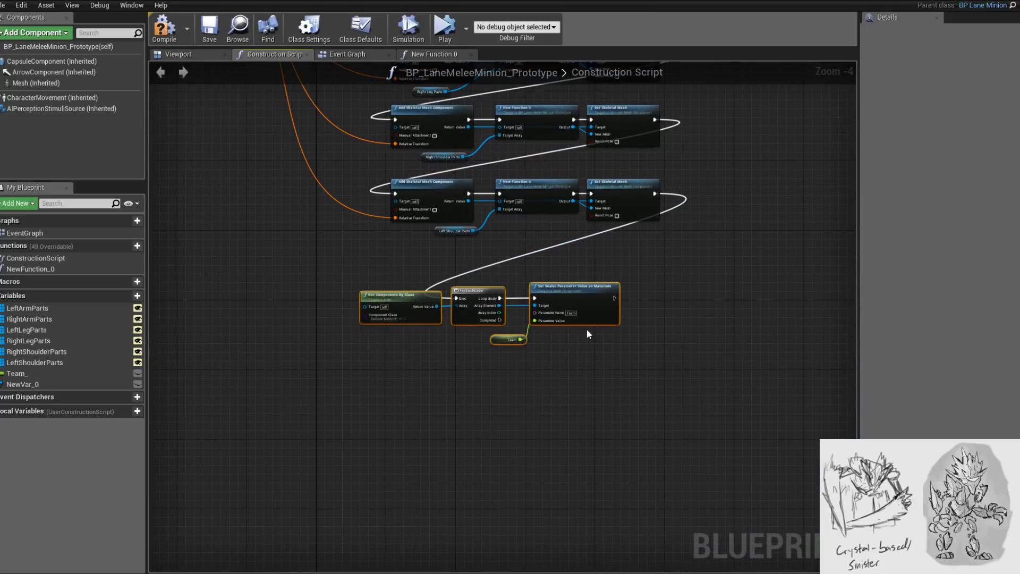
drag(566, 286, 403, 187)
- Insert a Sequence node after the Construction Script entry and wire its Then 1 output to the first Add Skeletal Mesh Component node
right_drag(257, 259, 654, 410)
scroll(373, 243, down, 1)
right_drag(394, 131, 475, 253)
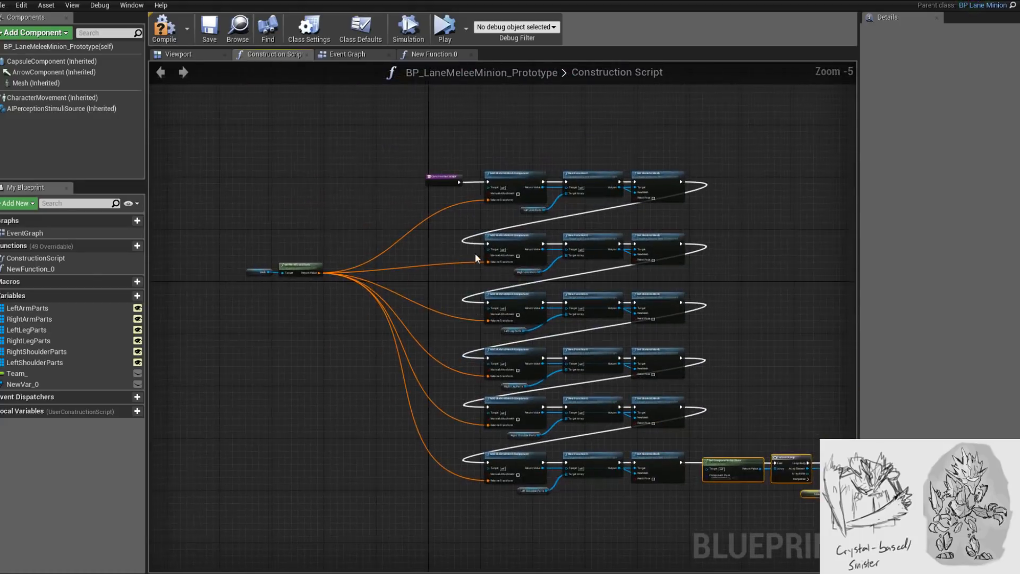
right_drag(422, 175, 426, 299)
scroll(426, 299, up, 4)
drag(451, 306, 478, 182)
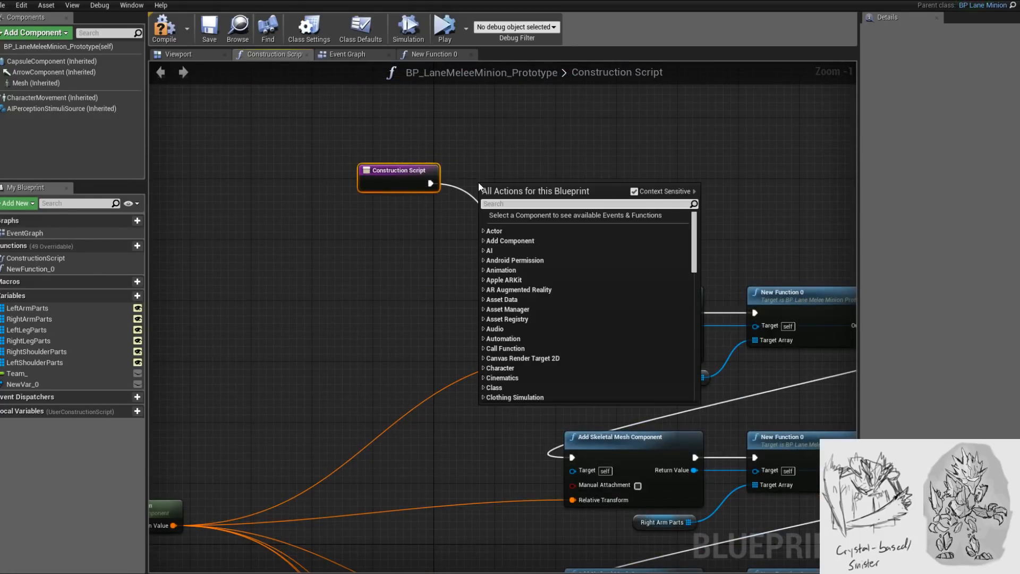
text(seque)
key(Return)
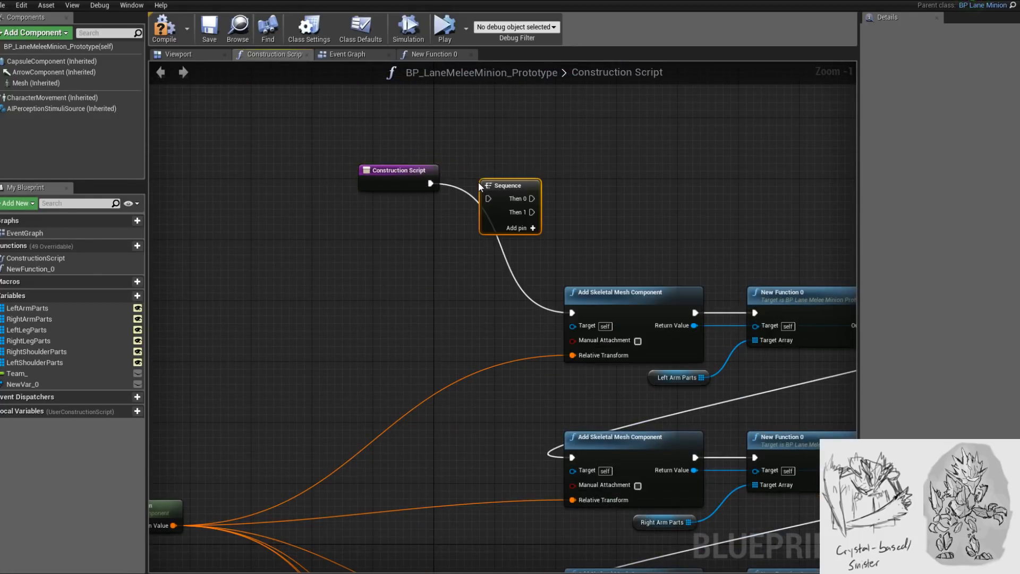
drag(438, 184, 541, 228)
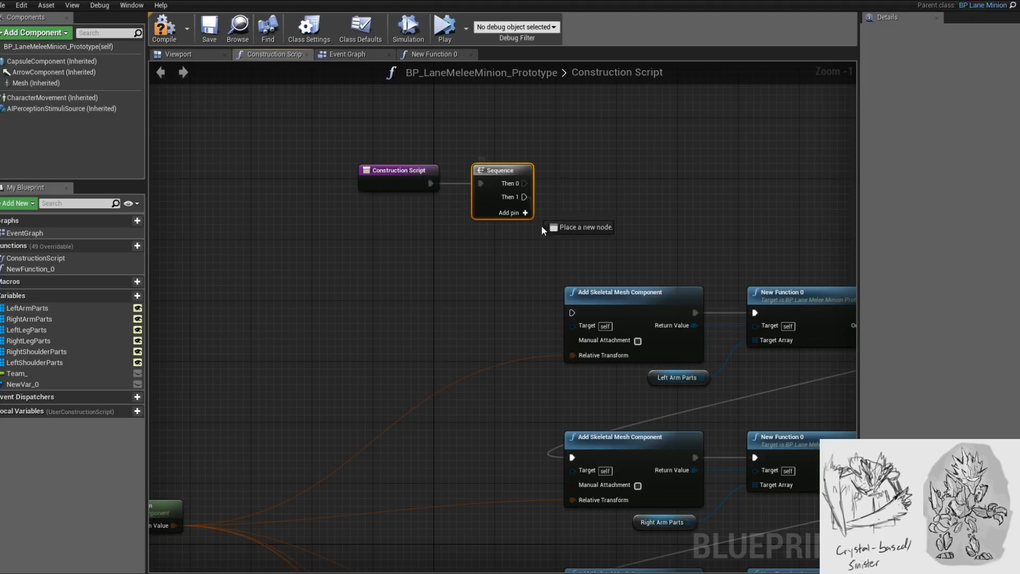
drag(568, 308, 572, 312)
- Move the Construction Script entry and Sequence nodes farther away from the skeletal mesh chain to make room
right_drag(327, 110, 334, 186)
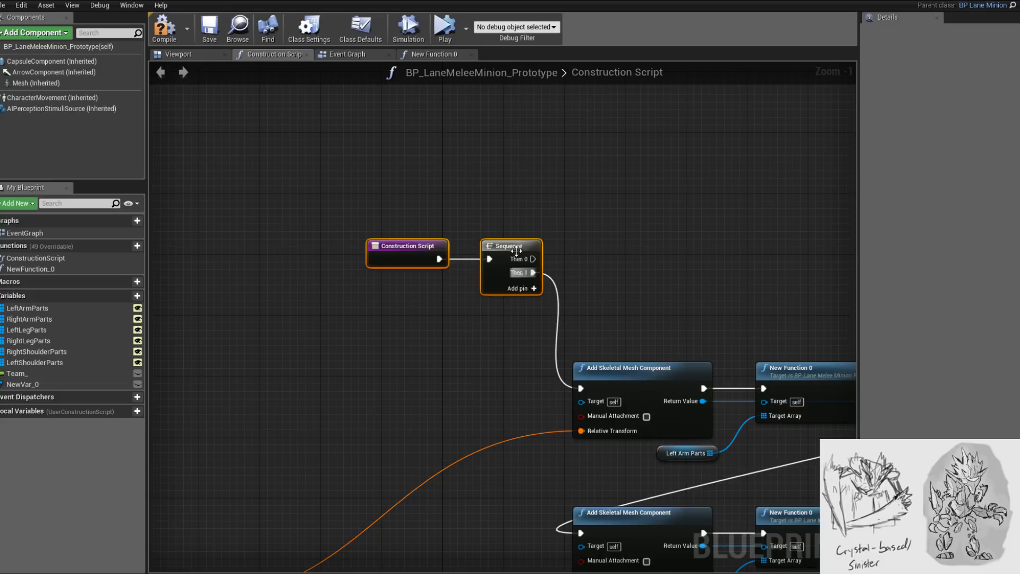
drag(520, 246, 429, 239)
right_drag(529, 254, 553, 258)
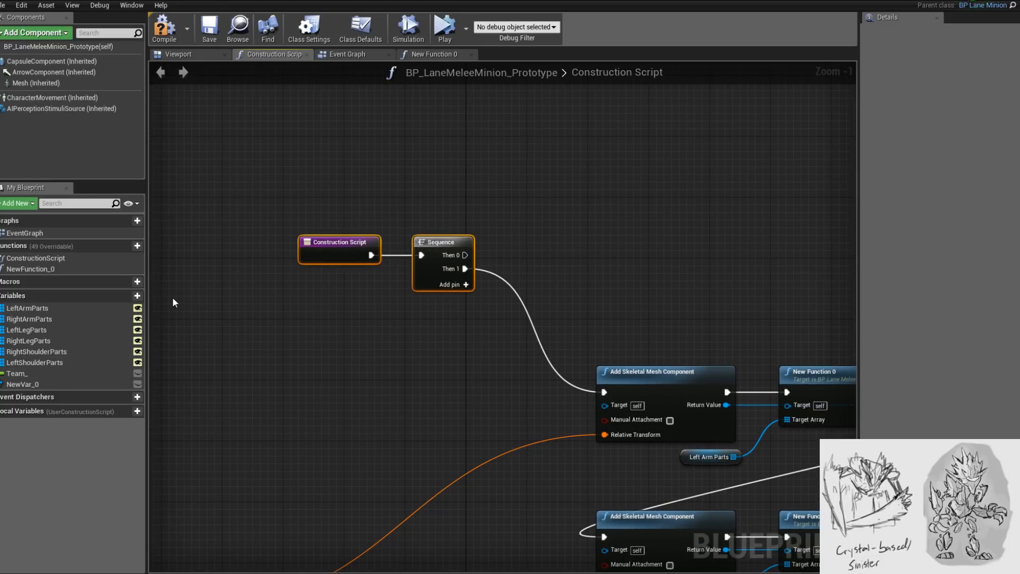
- Search the available blueprint actions for "socket" and look through the matching nodes
right_click(530, 250)
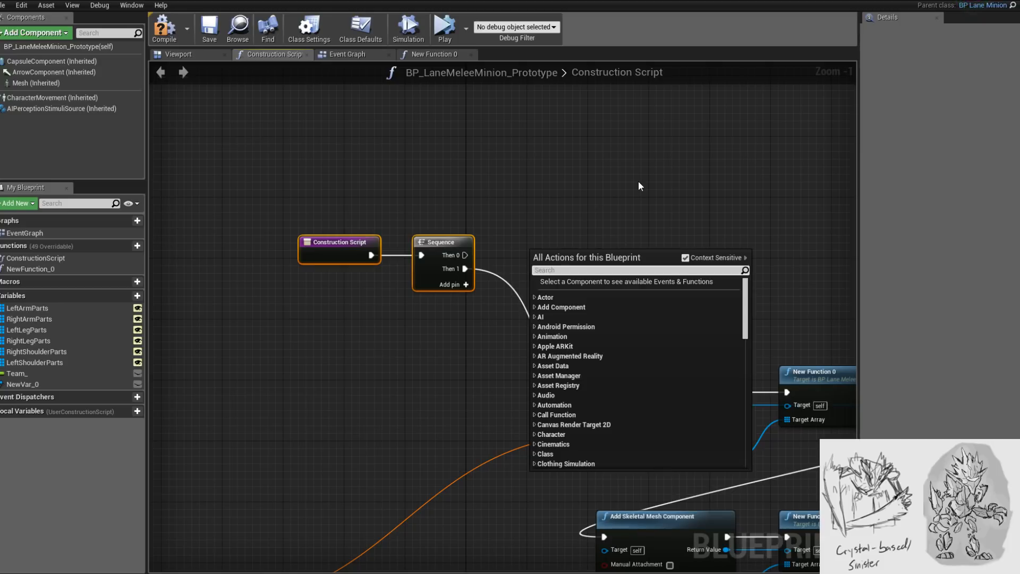
text(socket)
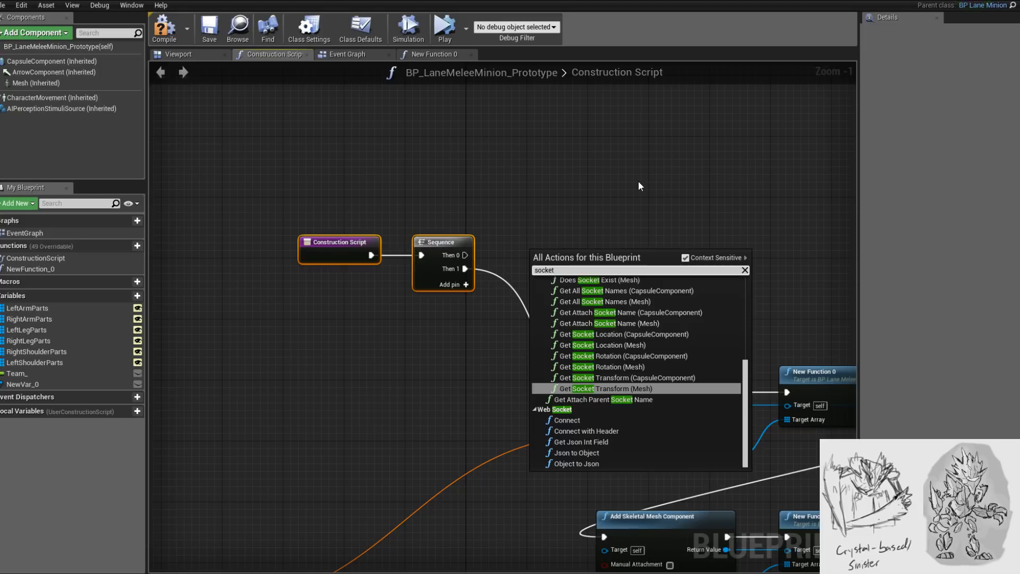
key(Down)
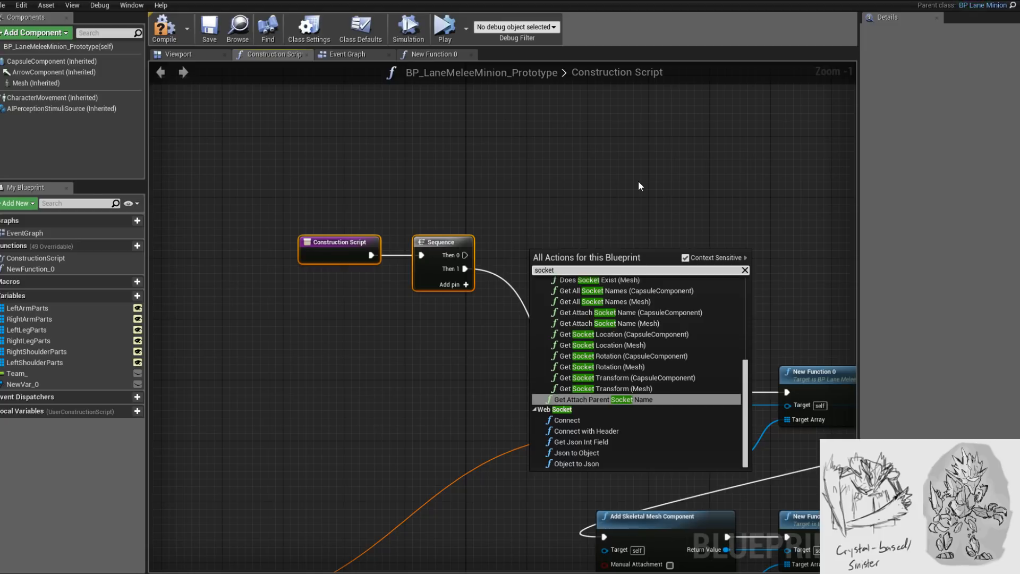
key(Up)
key(Up)
key(Up)
key(Up)
key(Up)
key(Up)
key(Up)
key(Up)
key(Up)
key(Up)
key(Up)
key(Up)
key(Up)
key(Up)
key(Up)
key(Up)
key(Up)
key(Up)
key(Up)
key(Up)
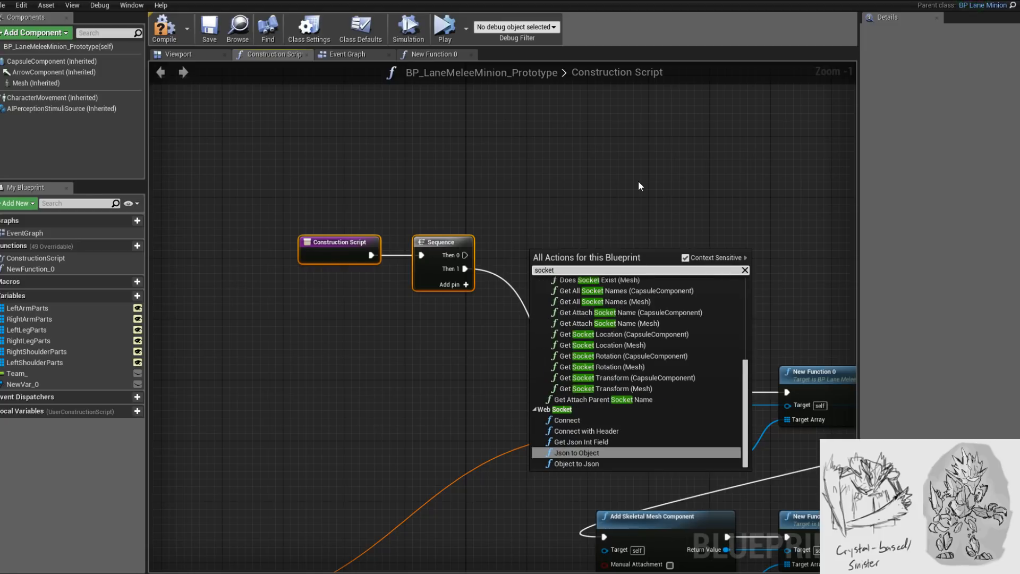
key(Down)
key(Down)
key(Down)
key(BackSpace)
key(BackSpace)
key(BackSpace)
key(BackSpace)
key(BackSpace)
key(BackSpace)
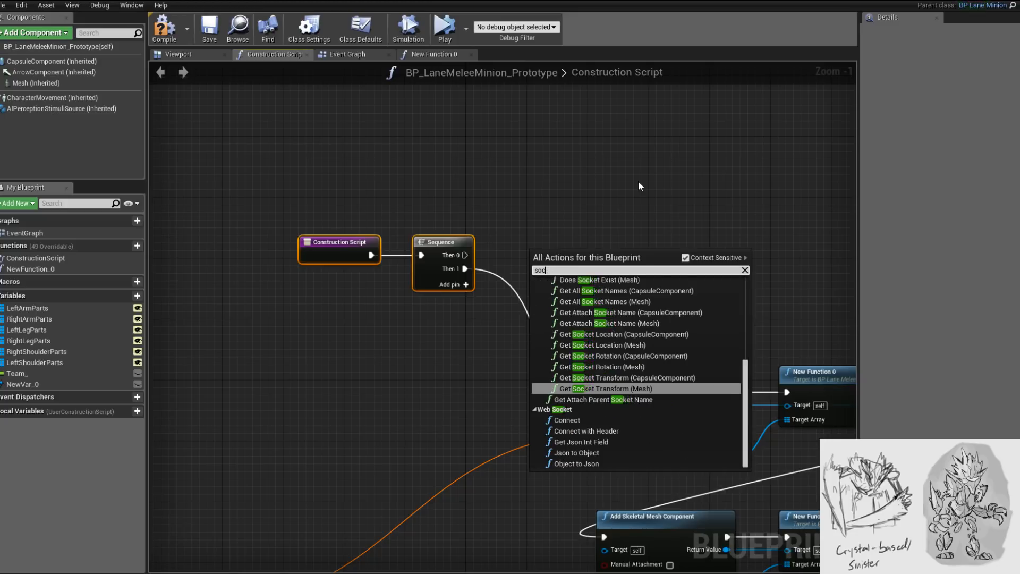
- Search the available blueprint actions for an "attach to socket" node and clear the search
text(attach to sock)
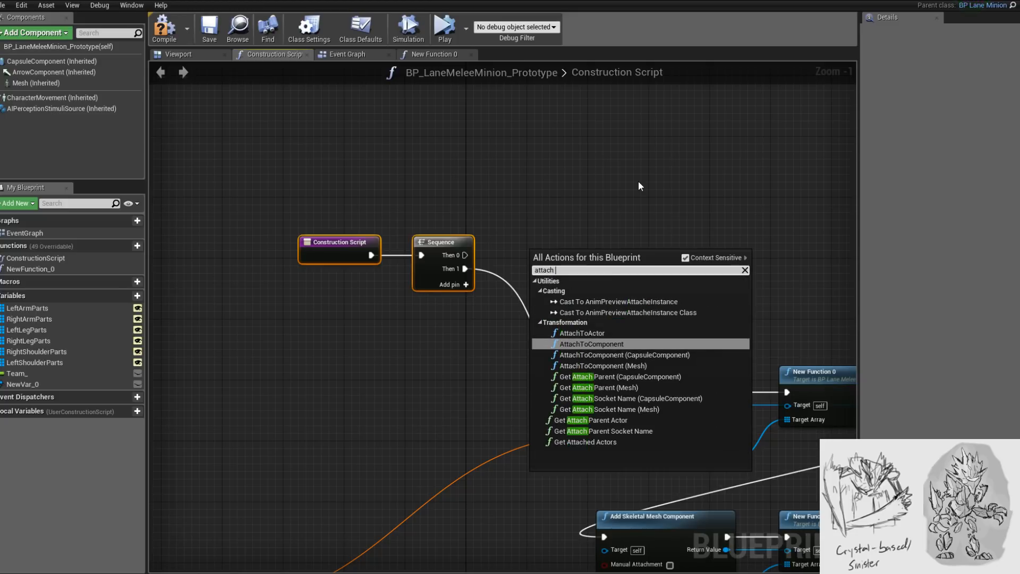
key(BackSpace)
key(BackSpace)
key(BackSpace)
key(BackSpace)
key(BackSpace)
key(BackSpace)
key(BackSpace)
key(BackSpace)
key(BackSpace)
key(BackSpace)
key(BackSpace)
key(BackSpace)
key(BackSpace)
key(BackSpace)
text(socket)
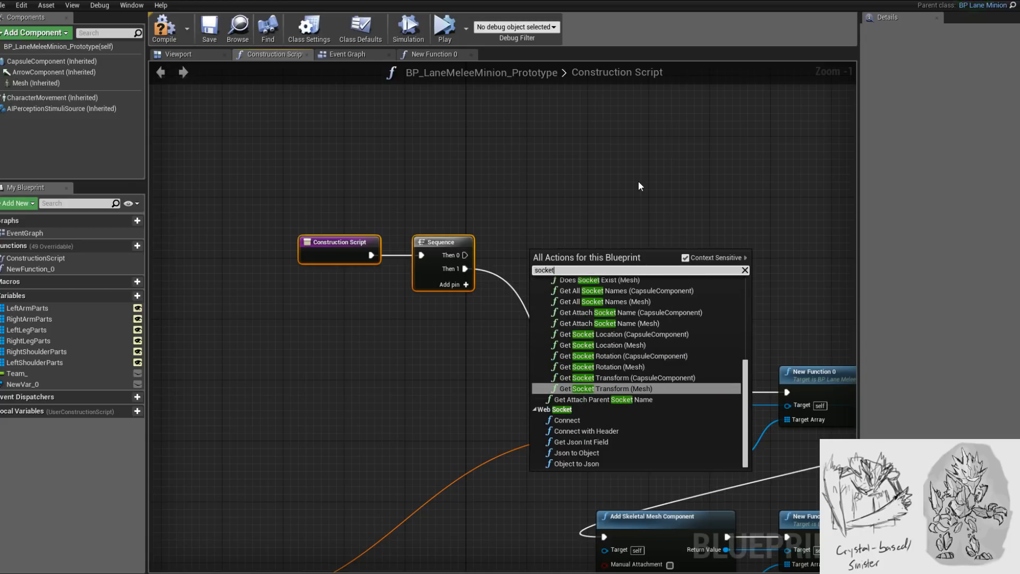
key(Down)
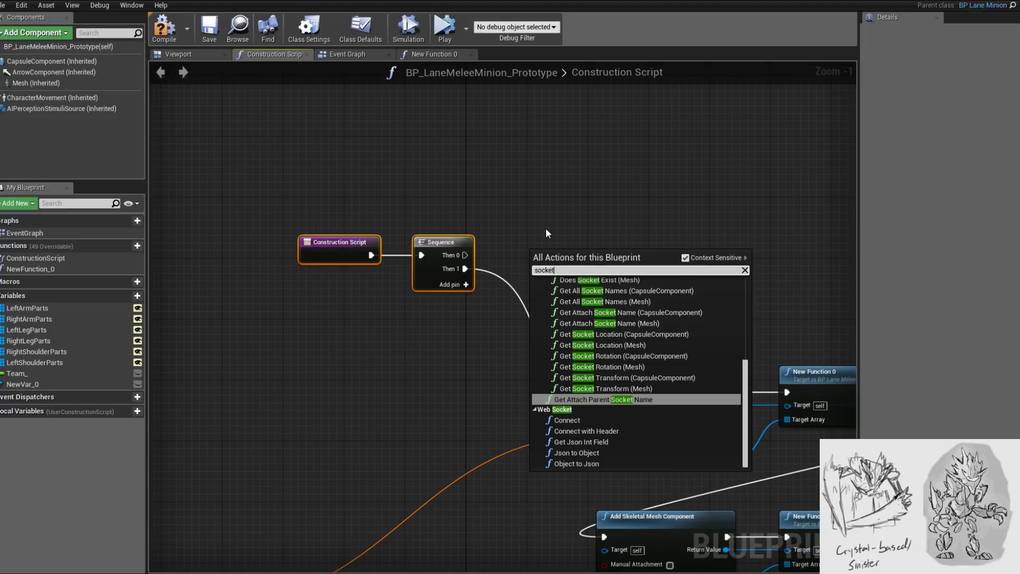
click(607, 400)
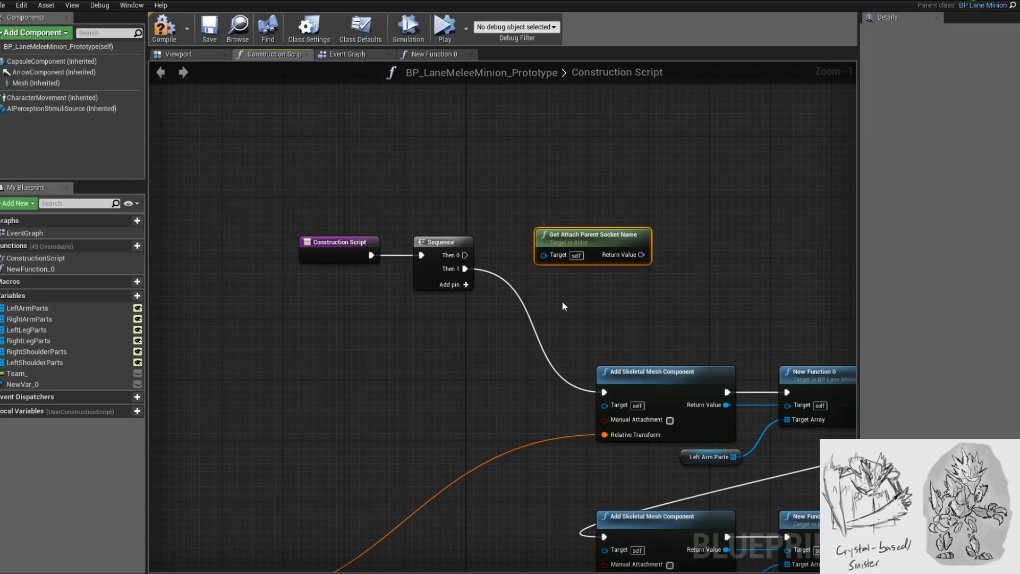
key(Delete)
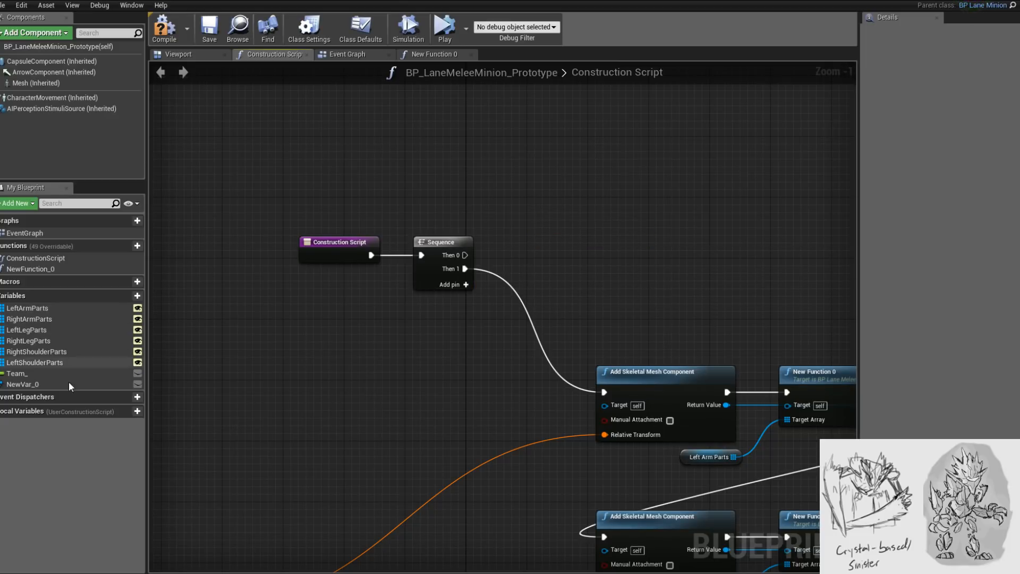
- Place a Get node for the particle system variable NewVar_0 below the Sequence node and rename the variable Eyes
drag(46, 384, 354, 316)
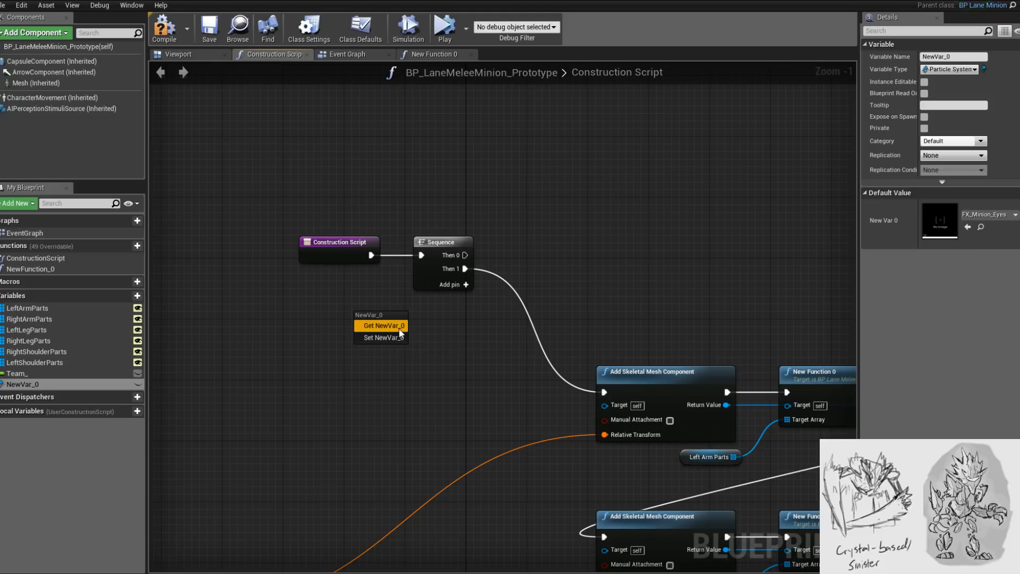
click(398, 327)
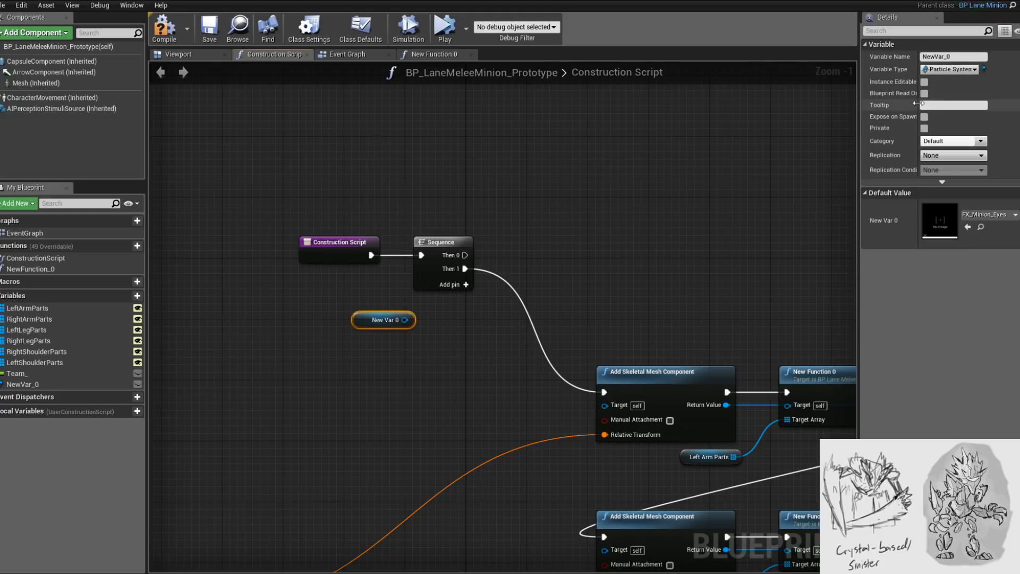
click(123, 384)
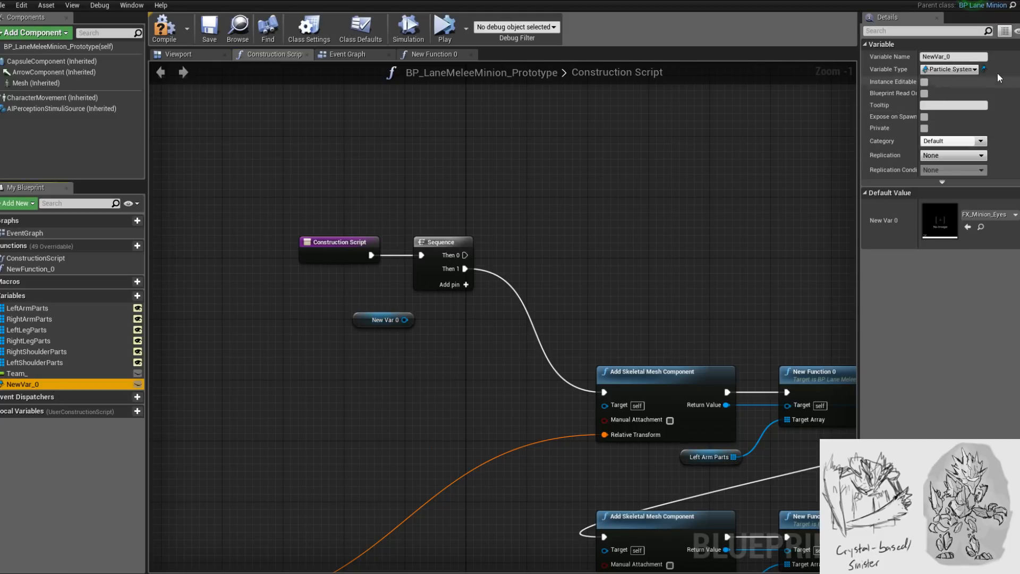
click(961, 57)
text(E)
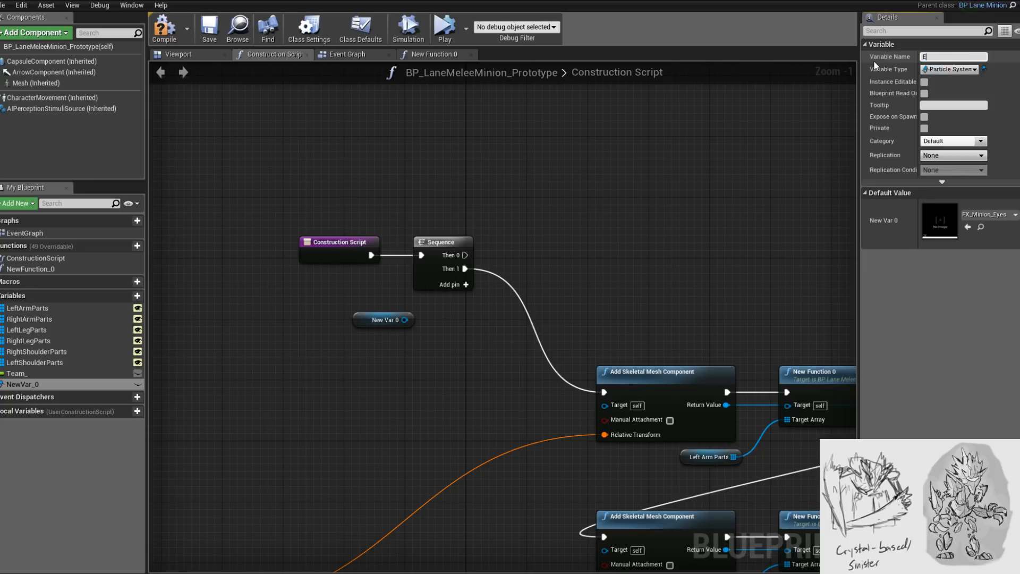
text(yes)
key(Return)
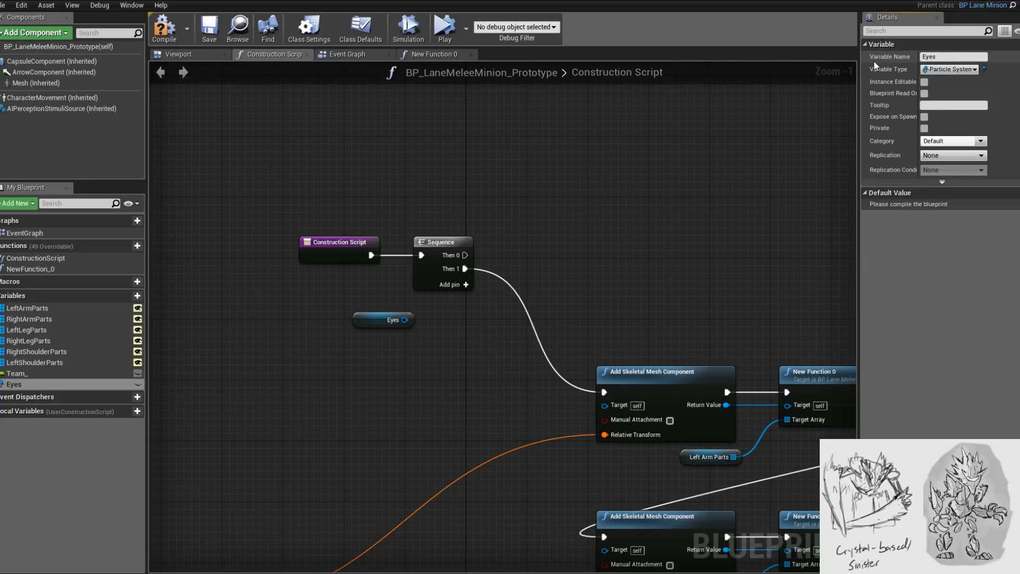
- Add an Add Particle System Component node for FX_Minion_Eyes, searching the actions available from the Eyes variable for "compo"
drag(408, 319, 503, 316)
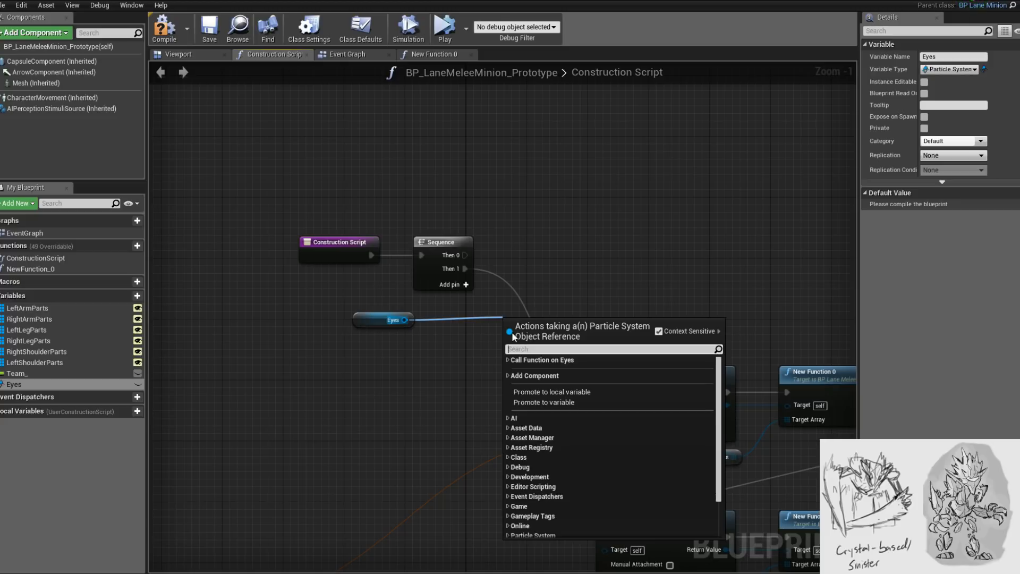
text(so)
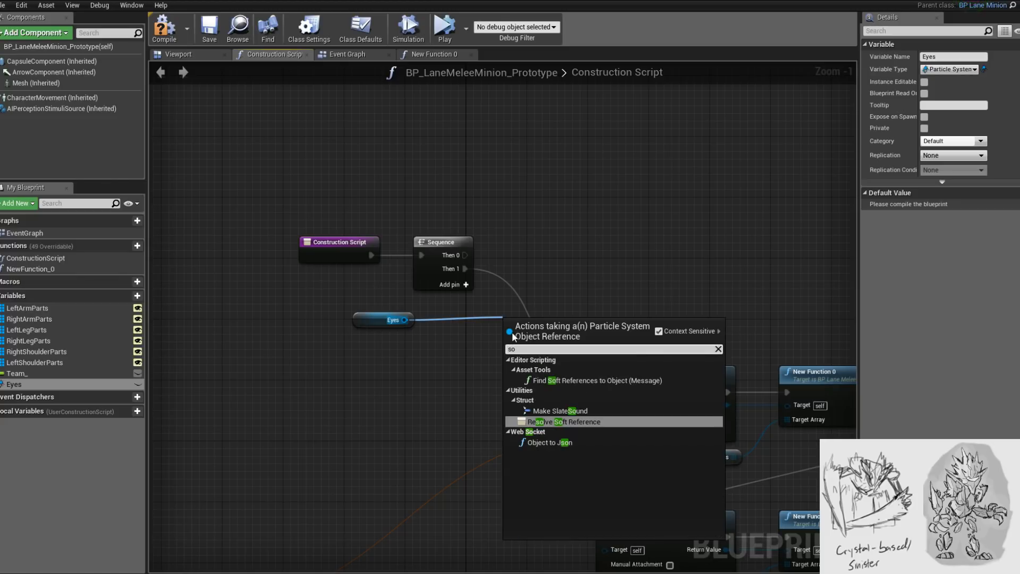
key(BackSpace)
key(BackSpace)
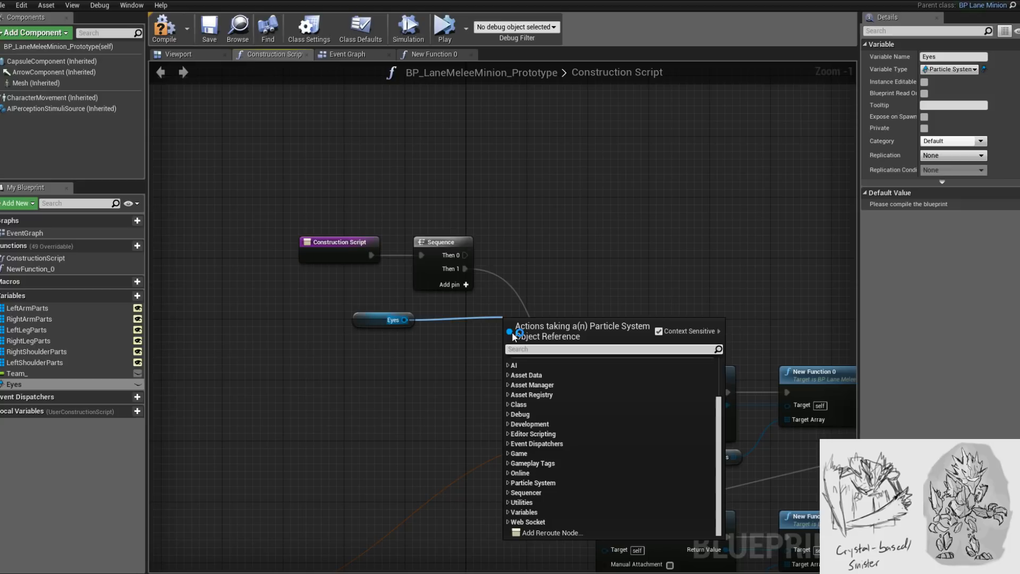
text(compo)
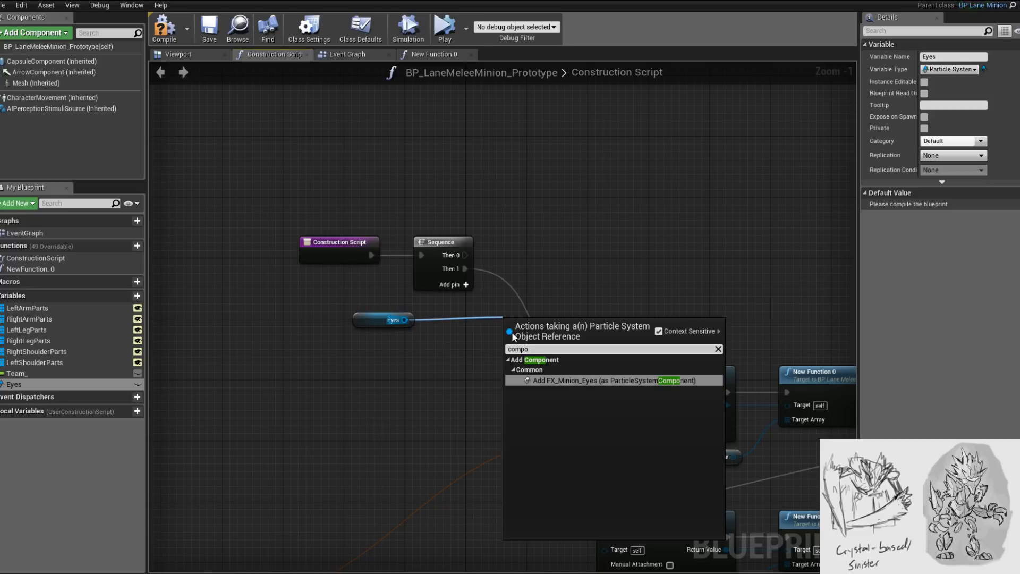
key(Return)
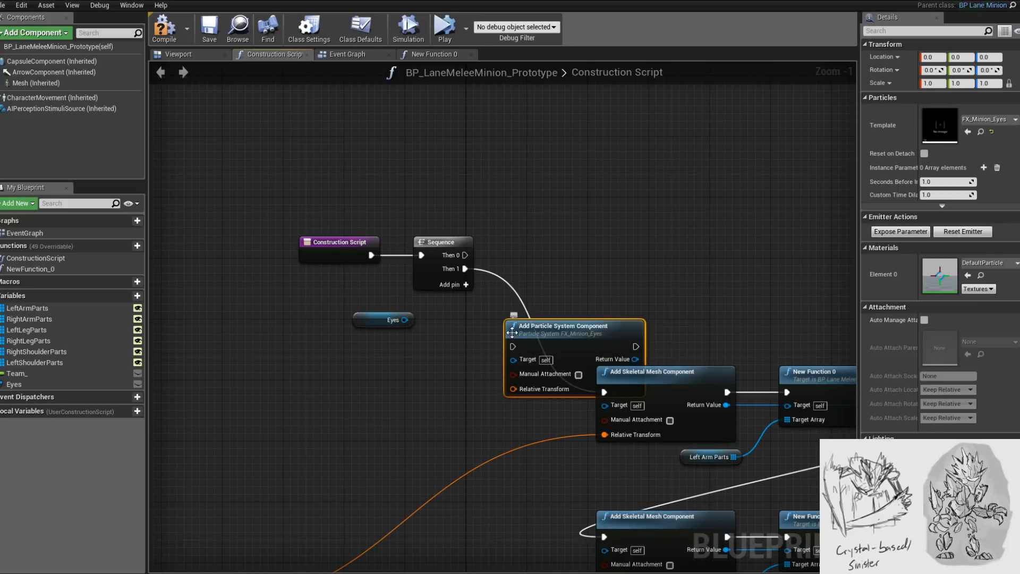
- Move the Add Particle System Component node above the skeletal mesh chain, leaving a wide gap after the Sequence node
drag(556, 321, 573, 252)
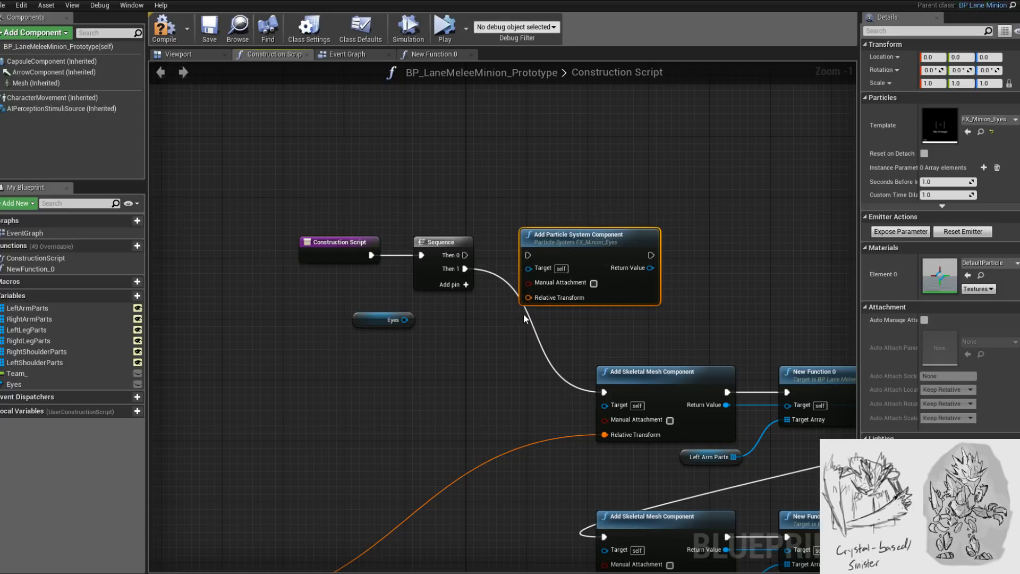
right_drag(524, 319, 552, 352)
drag(617, 264, 707, 264)
right_drag(603, 259, 462, 253)
drag(545, 254, 579, 249)
right_drag(404, 229, 512, 242)
right_drag(356, 175, 322, 190)
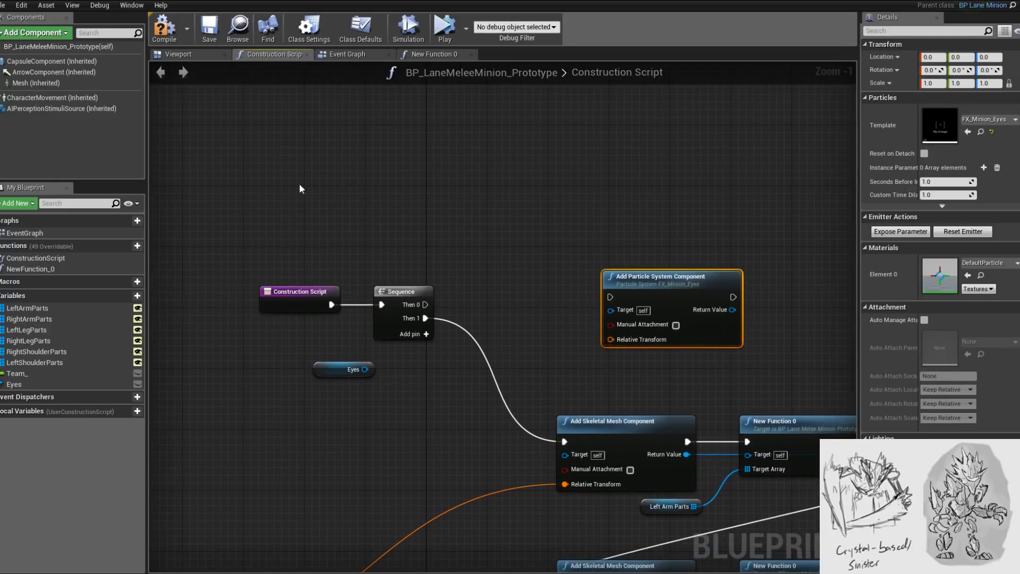
- Place a Mesh reference with a connected Get Socket Transform node and move both above the Sequence node
drag(24, 82, 457, 251)
text(s)
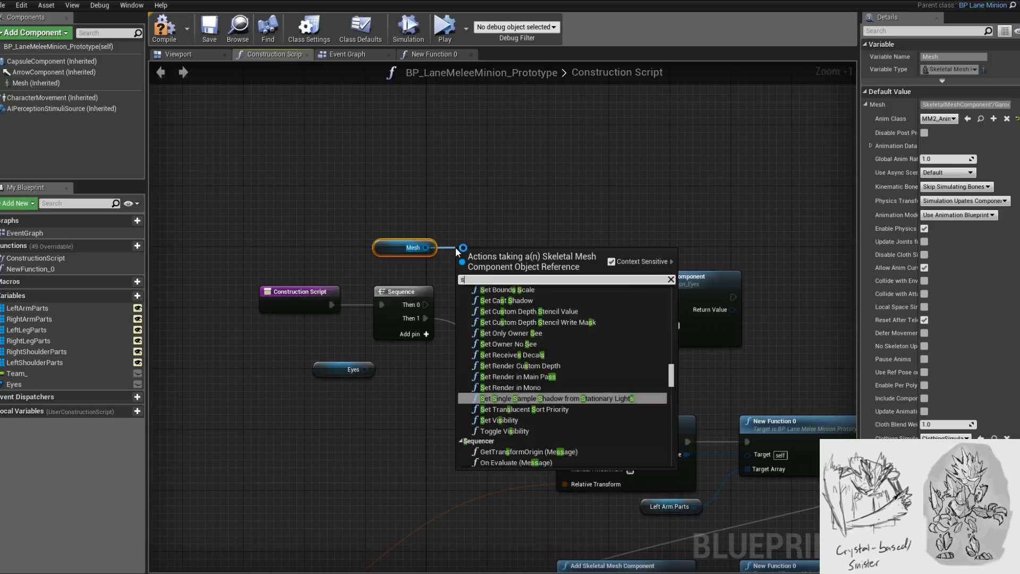
text(ocket)
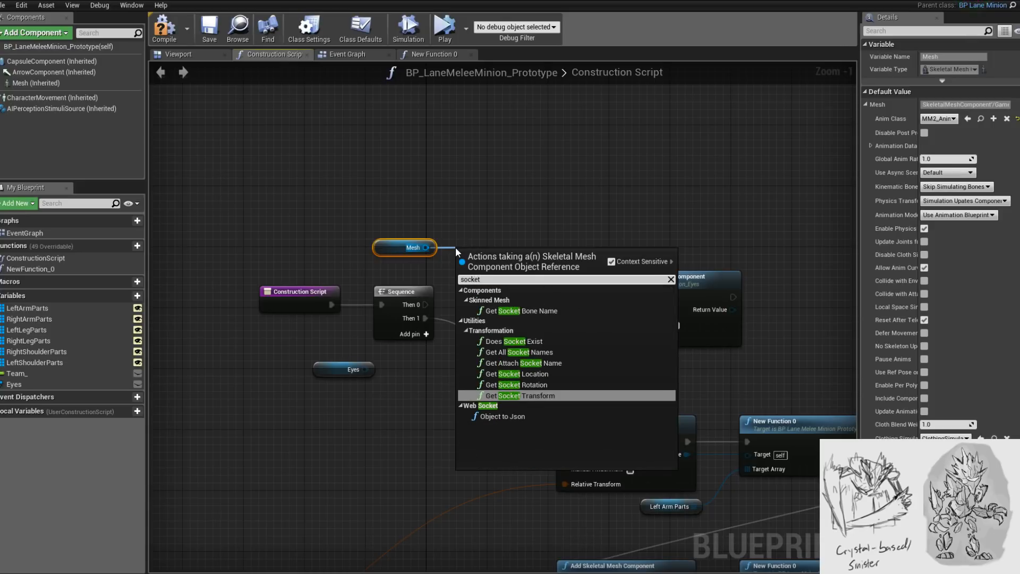
key(Return)
mouse_move(501, 248)
mouse_down()
mouse_move(496, 203)
mouse_move(502, 229)
mouse_up()
right_drag(521, 199, 459, 168)
drag(339, 159, 458, 218)
drag(460, 211, 421, 187)
scroll(494, 197, up, 1)
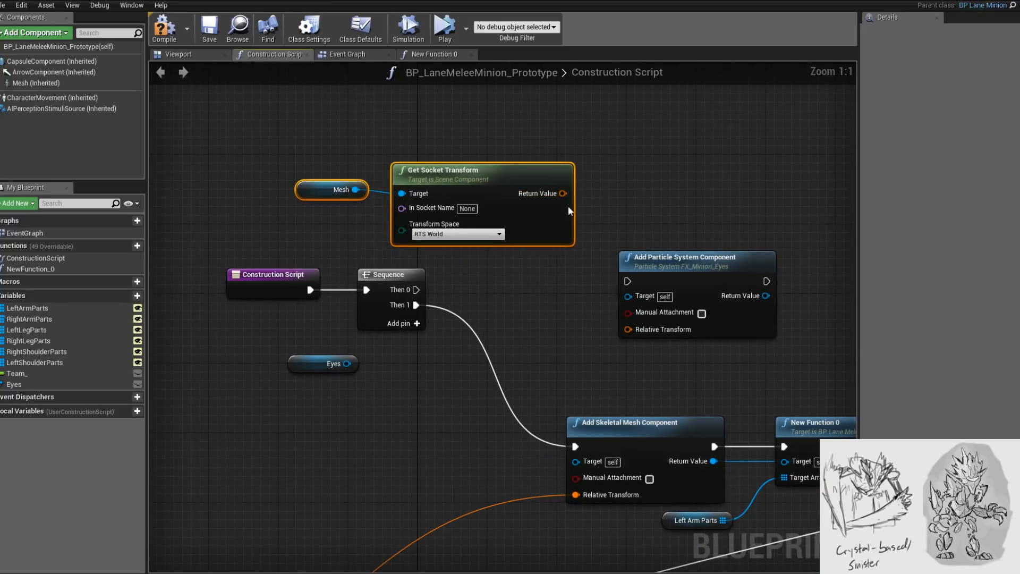
- Connect Get Socket Transform's return value to the particle component's Relative Transform and set the socket name to EyeSocket_R
drag(562, 193, 628, 329)
click(277, 2)
drag(512, 301, 537, 340)
right_drag(446, 224, 499, 223)
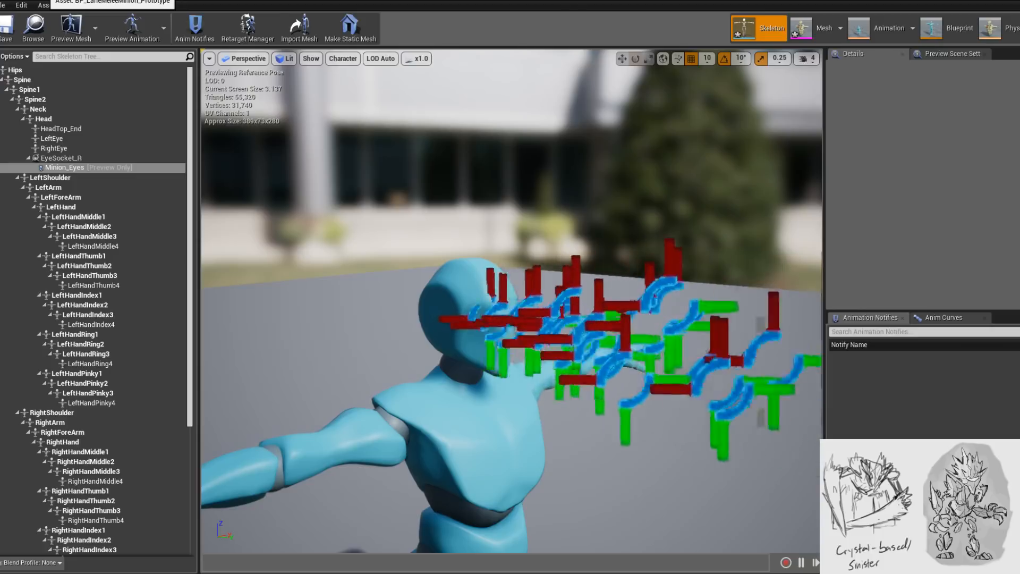
click(80, 1)
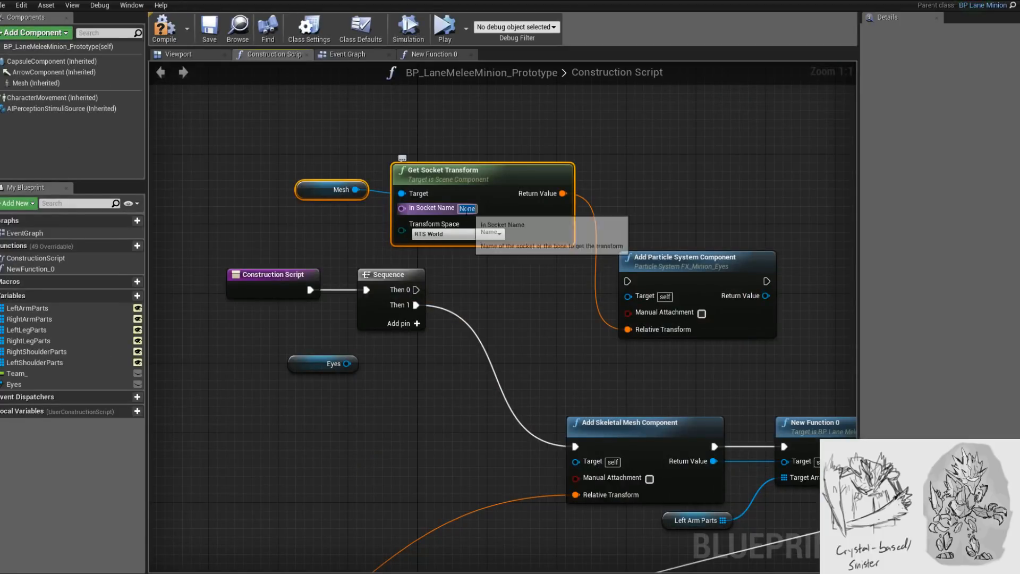
text(EyeSocket_R)
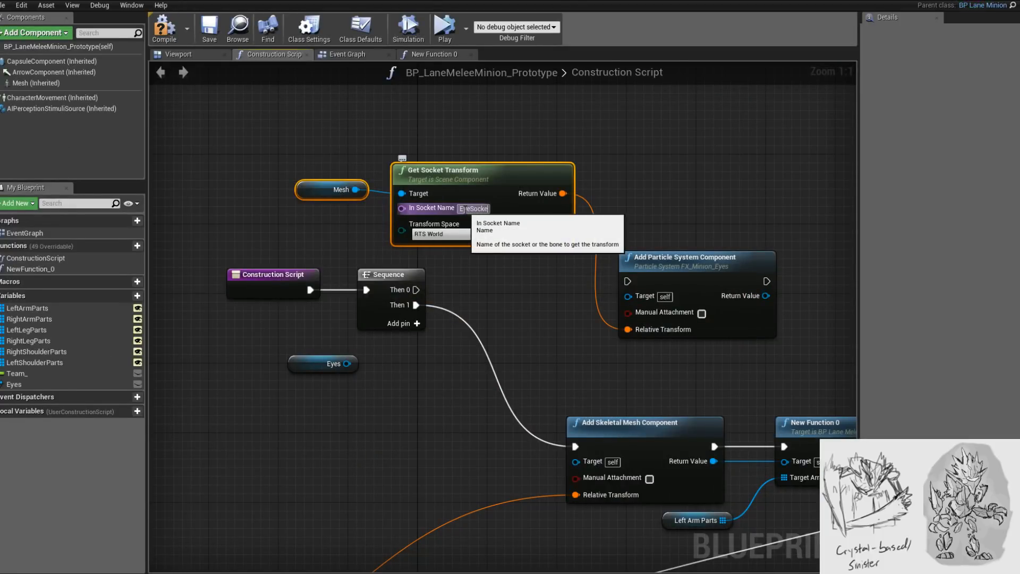
key(Return)
click(501, 242)
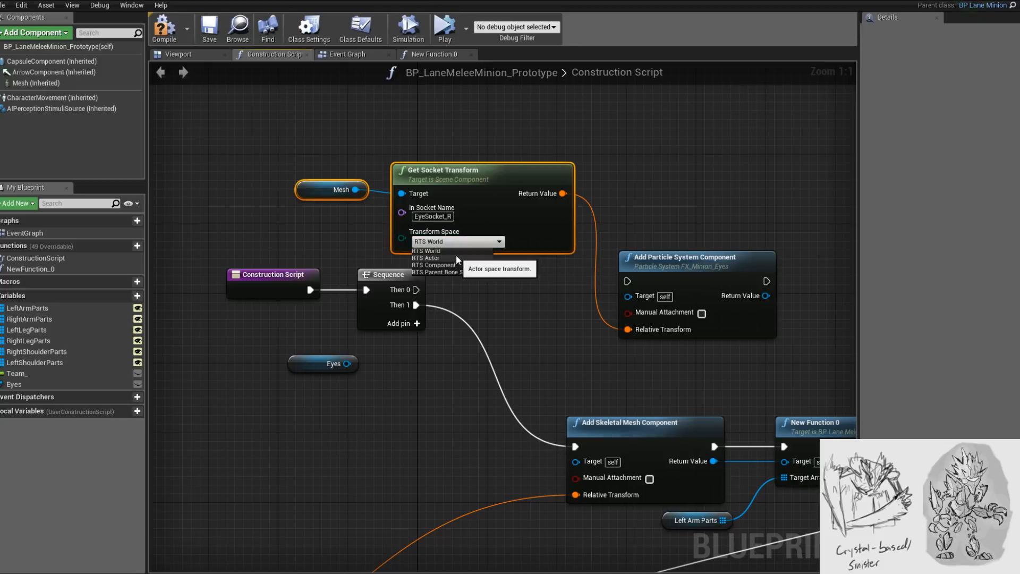
click(540, 347)
- Connect the Sequence's Then 0 output to Add Particle System Component and move the Eyes node between them
right_drag(502, 387, 597, 134)
right_drag(386, 250, 449, 313)
drag(391, 304, 603, 296)
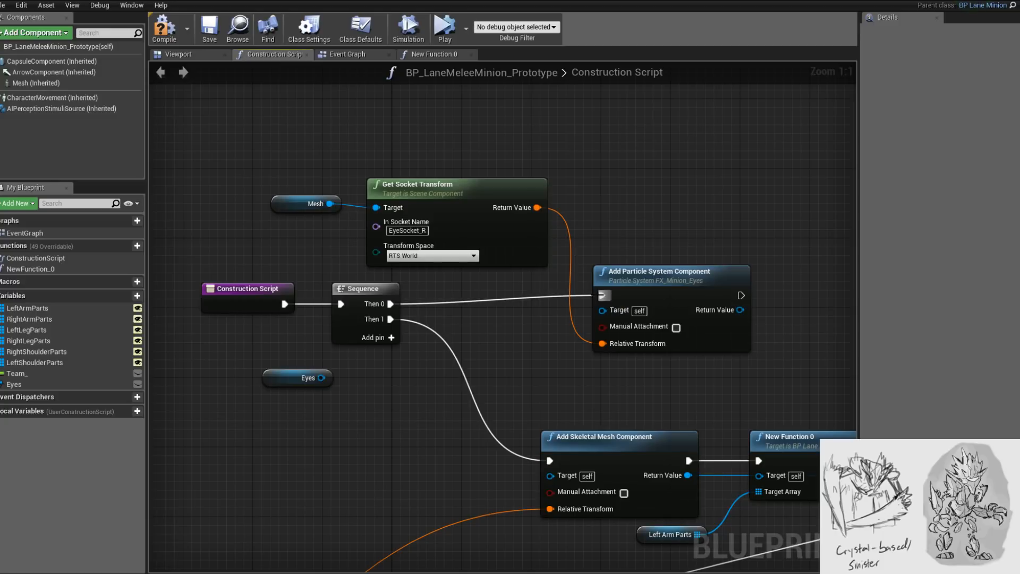
drag(311, 379, 498, 346)
right_drag(498, 347, 458, 352)
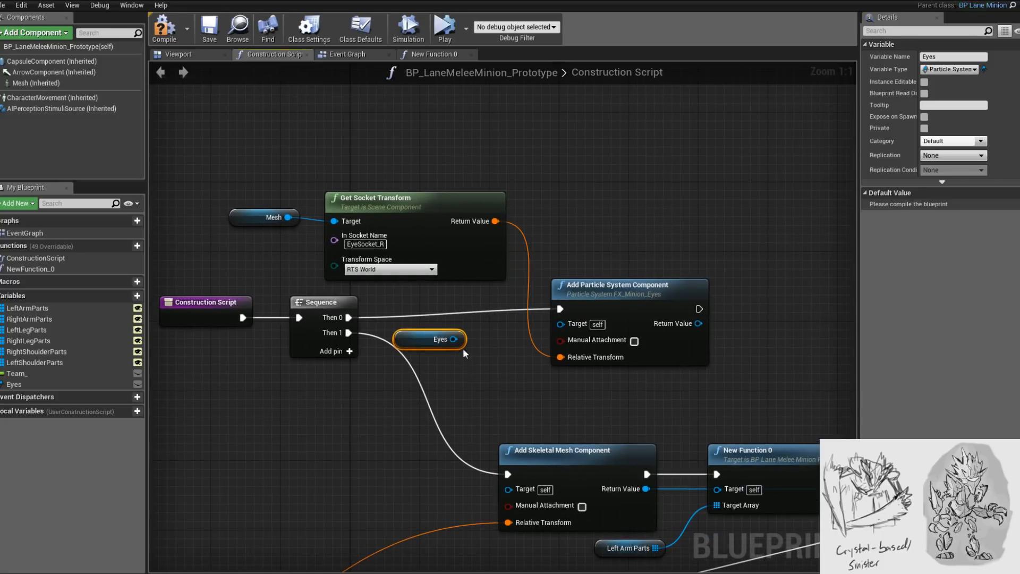
- Add a Set Template node targeting the return value of Add Particle System Component, searching for "set particle"
drag(699, 323, 729, 320)
text(set)
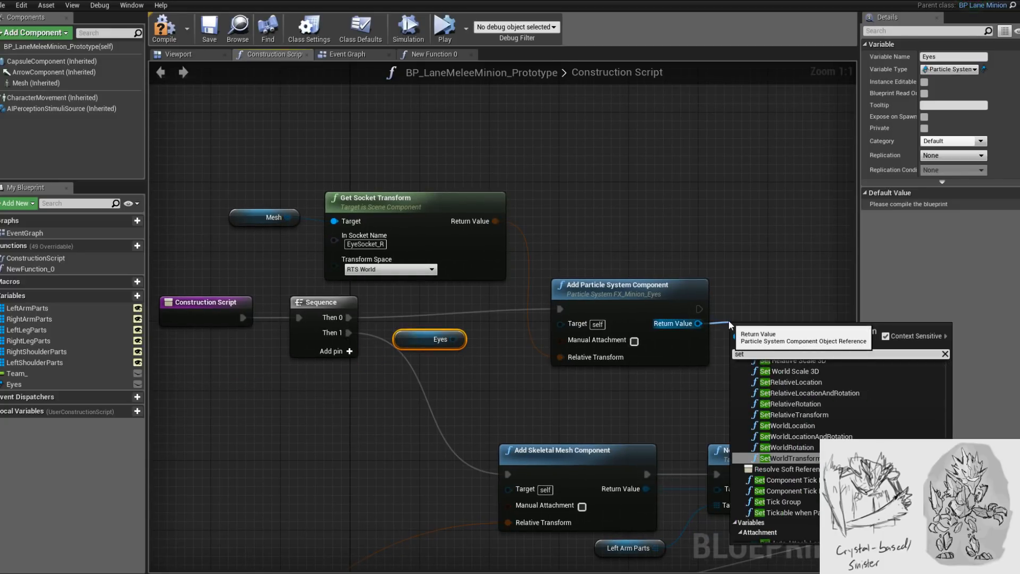
text( o)
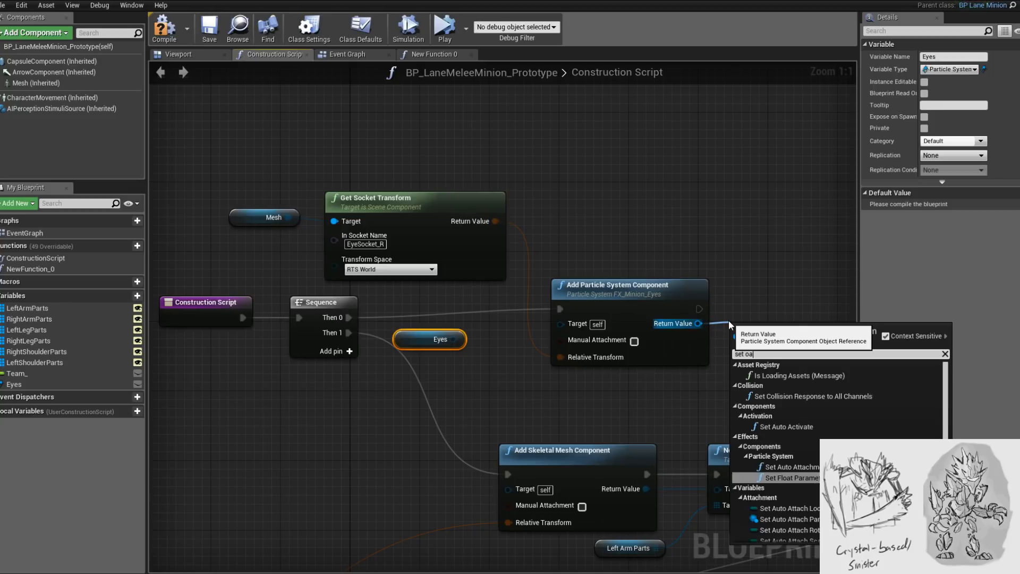
key(BackSpace)
text(partic)
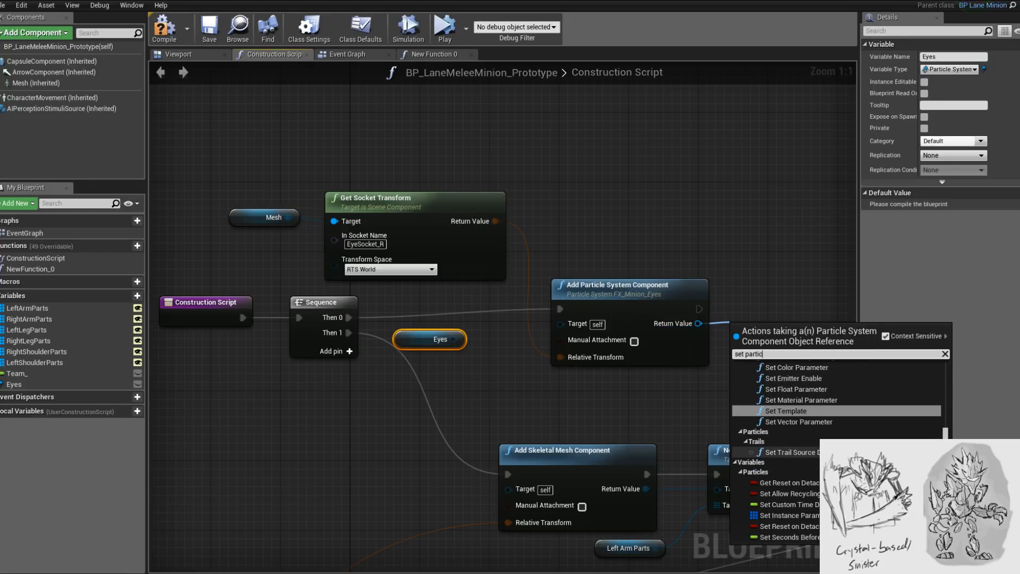
scroll(869, 422, up, 5)
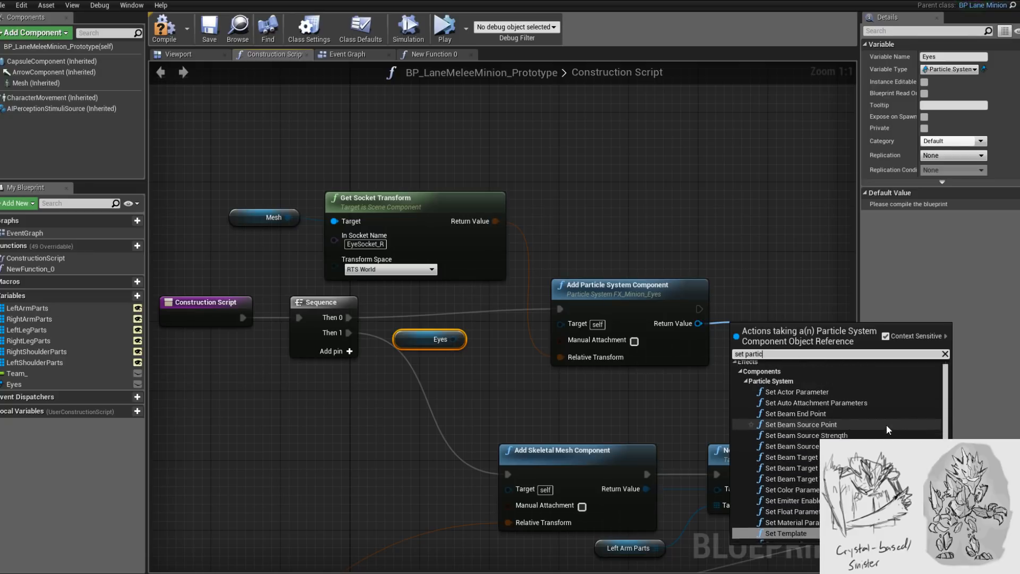
scroll(865, 394, down, 5)
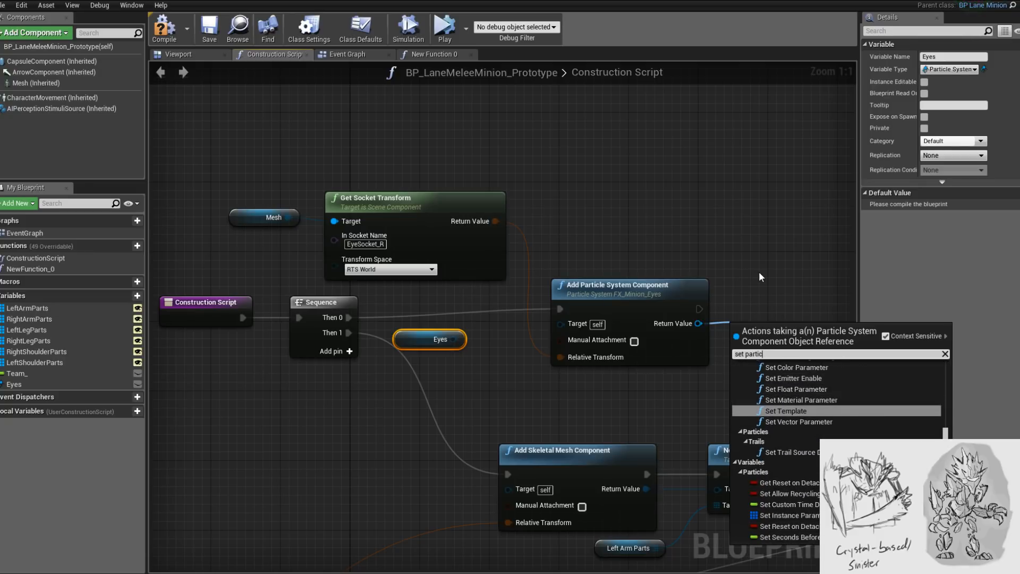
text(le)
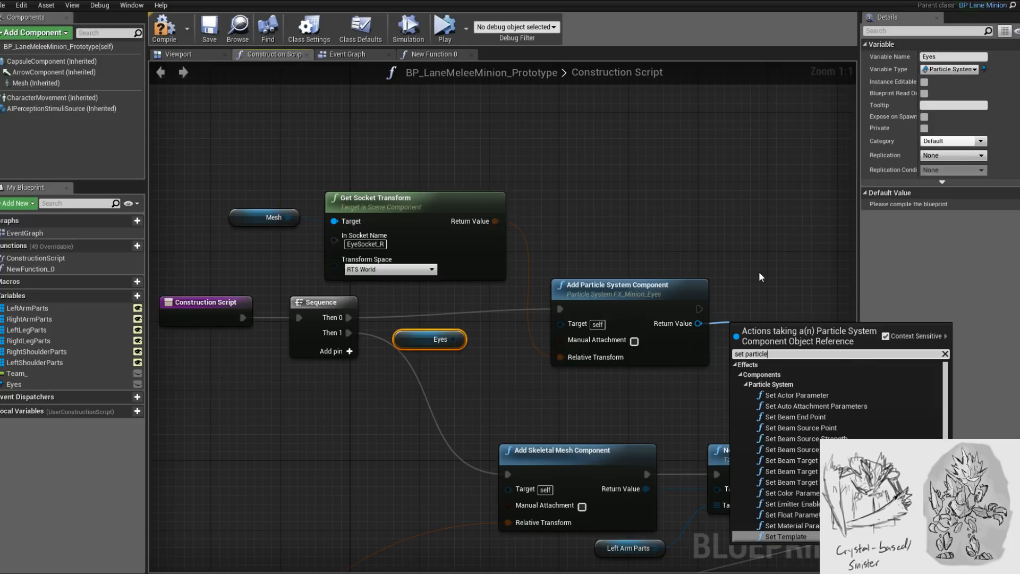
key(Return)
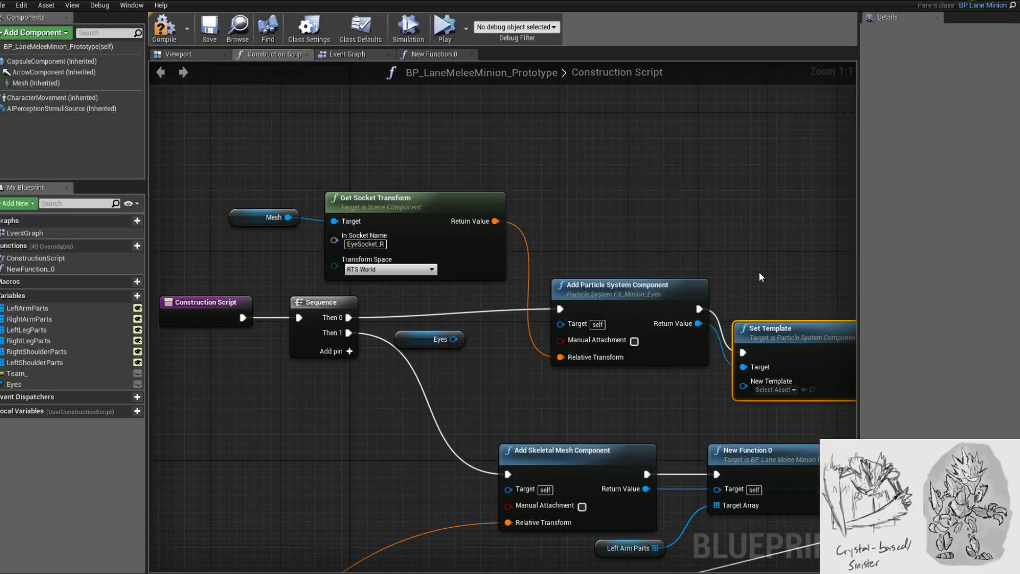
- Align Set Template beside Add Particle System Component and feed the Eyes variable into its New Template input
drag(771, 339, 764, 294)
drag(454, 339, 662, 390)
right_drag(760, 365, 659, 377)
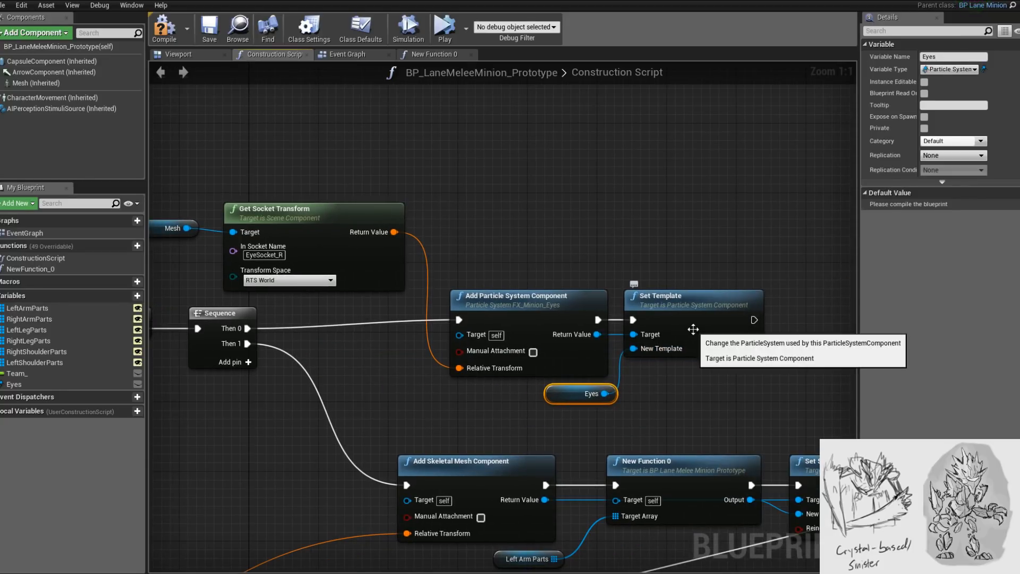
click(693, 327)
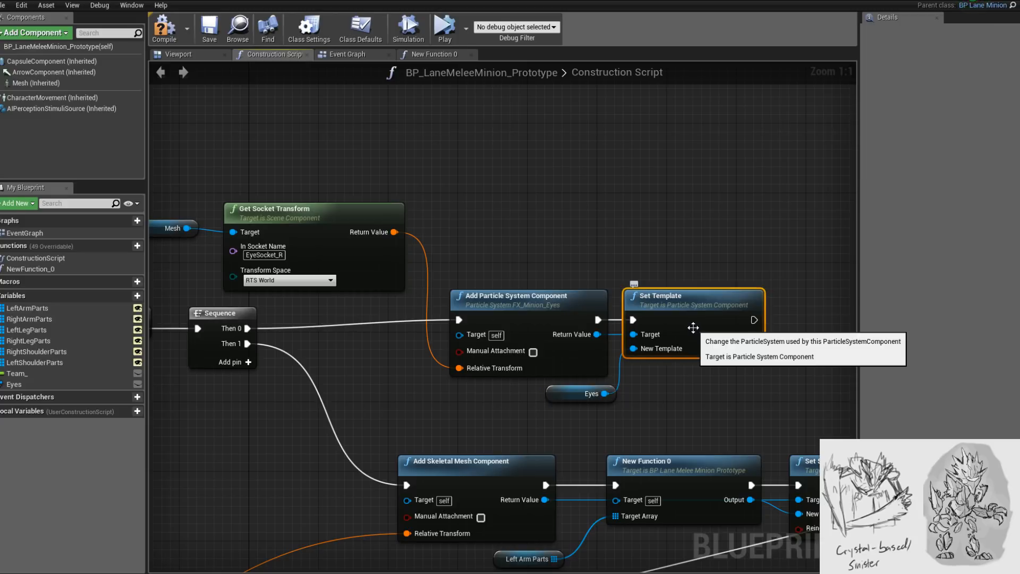
- Compile the blueprint and inspect the eye particles on the minion's head in the viewport preview
right_drag(213, 345, 318, 341)
click(164, 45)
click(194, 56)
right_drag(503, 317, 505, 290)
right_drag(550, 224, 542, 212)
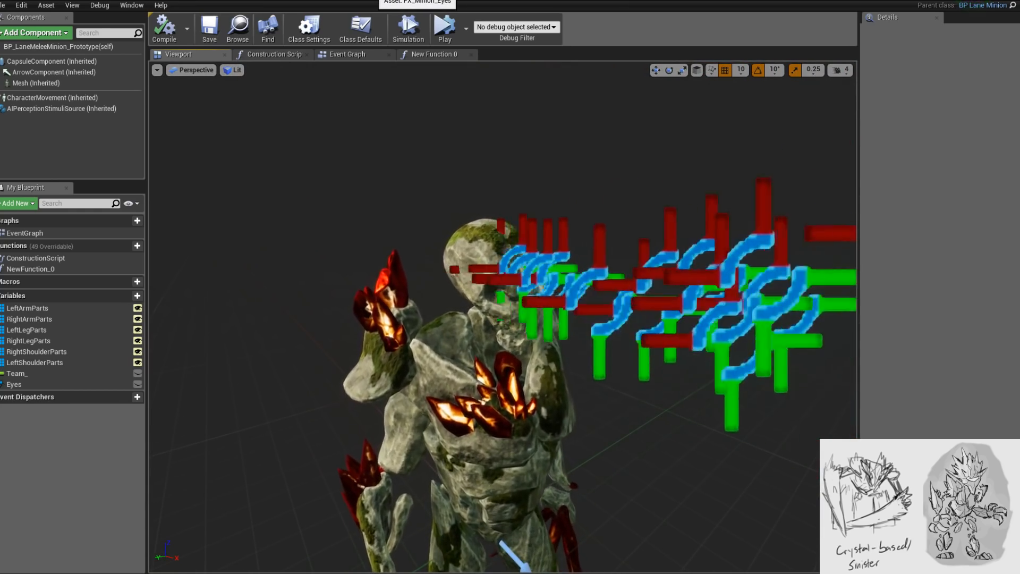
- Open the M_Minion_Eyes material and place a Texture Sample node using the T_LaserTower_Fire_SubUV texture
click(374, 1)
click(124, 178)
drag(124, 177, 120, 154)
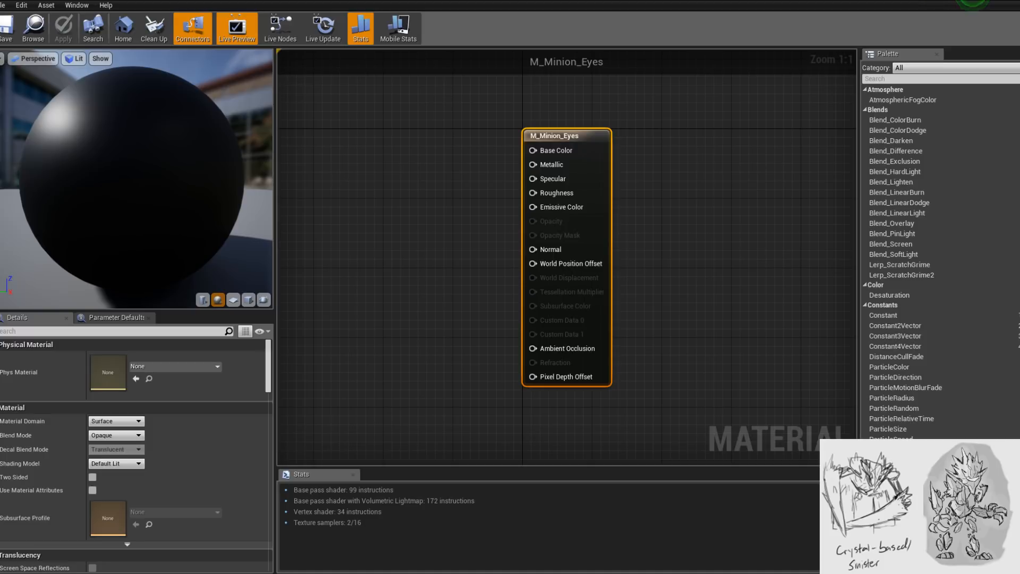
drag(350, 266, 346, 257)
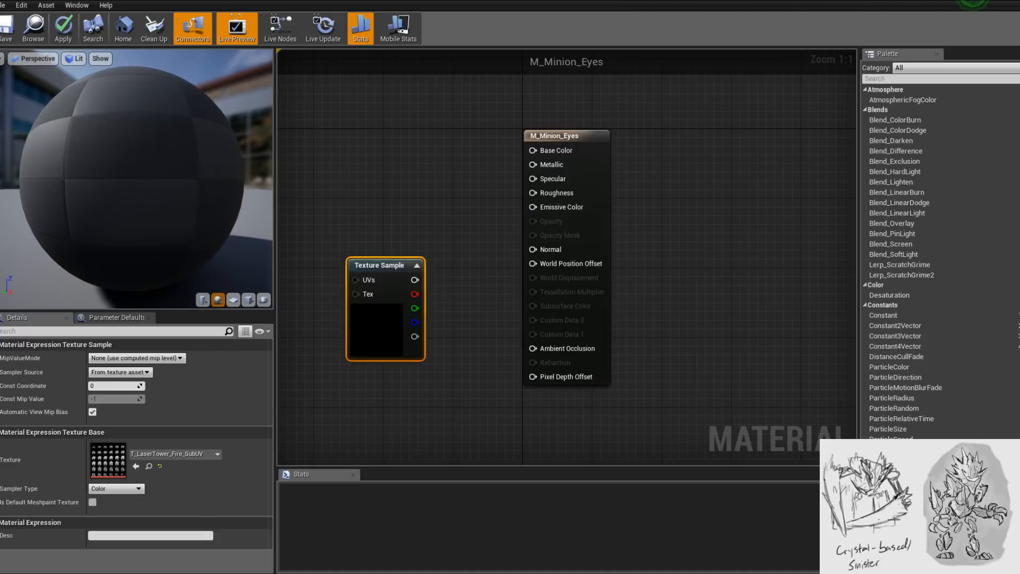
- Try a FlipBook function node beside the Texture Sample and delete it
right_drag(450, 291, 690, 303)
right_drag(408, 349, 511, 322)
right_click(546, 277)
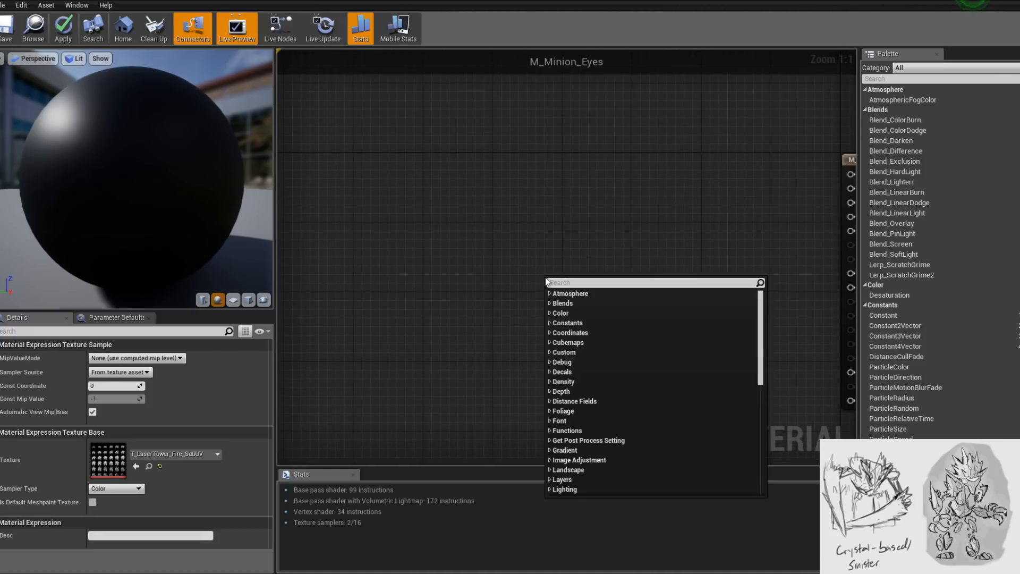
text(flip)
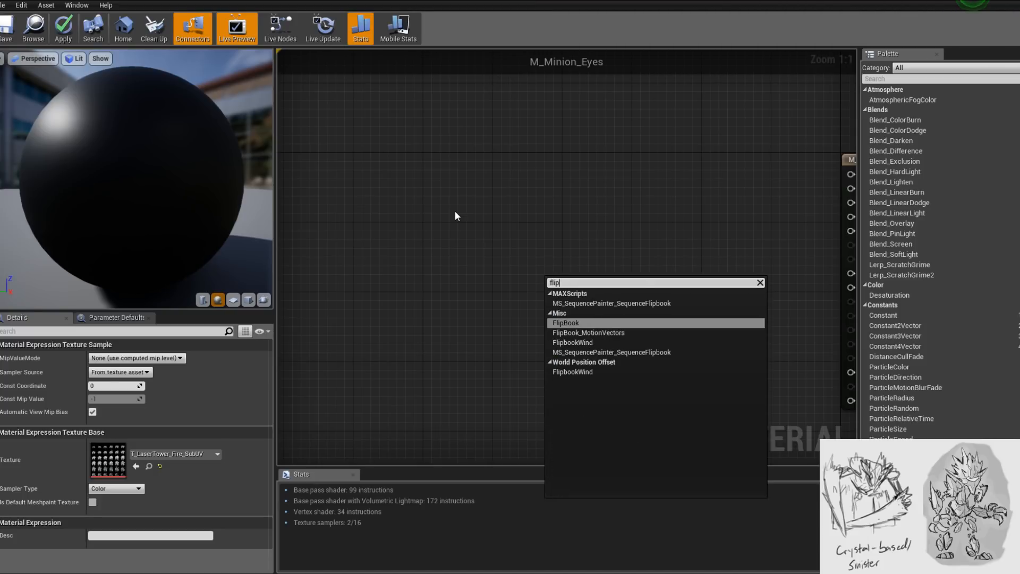
key(Return)
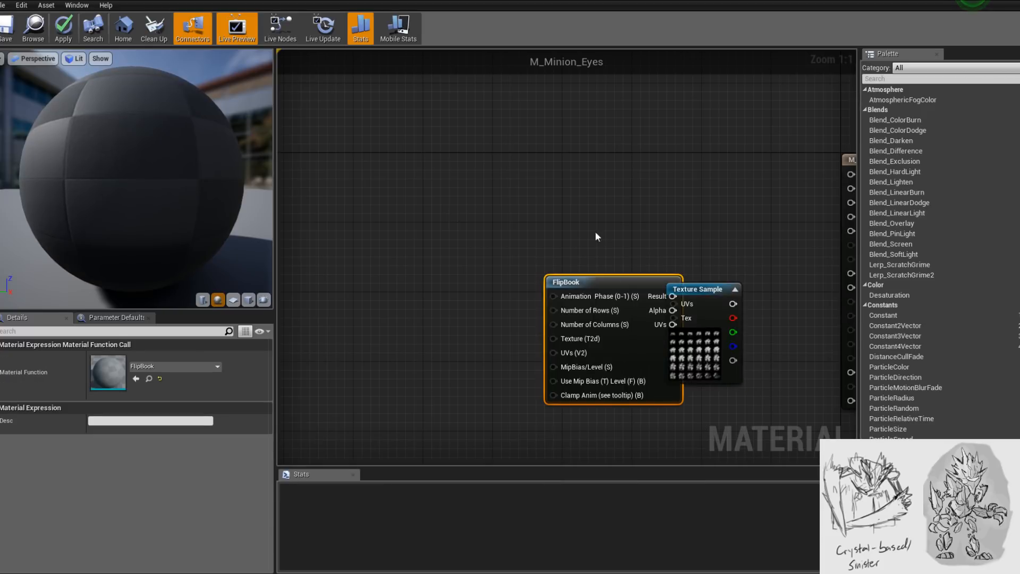
key(Delete)
- Move the Texture Sample node farther away from the M_Minion_Eyes output node to make room
right_drag(594, 321, 461, 296)
right_drag(596, 290, 564, 370)
drag(557, 335, 442, 230)
right_drag(490, 301, 679, 359)
drag(636, 361, 539, 344)
right_drag(638, 357, 517, 324)
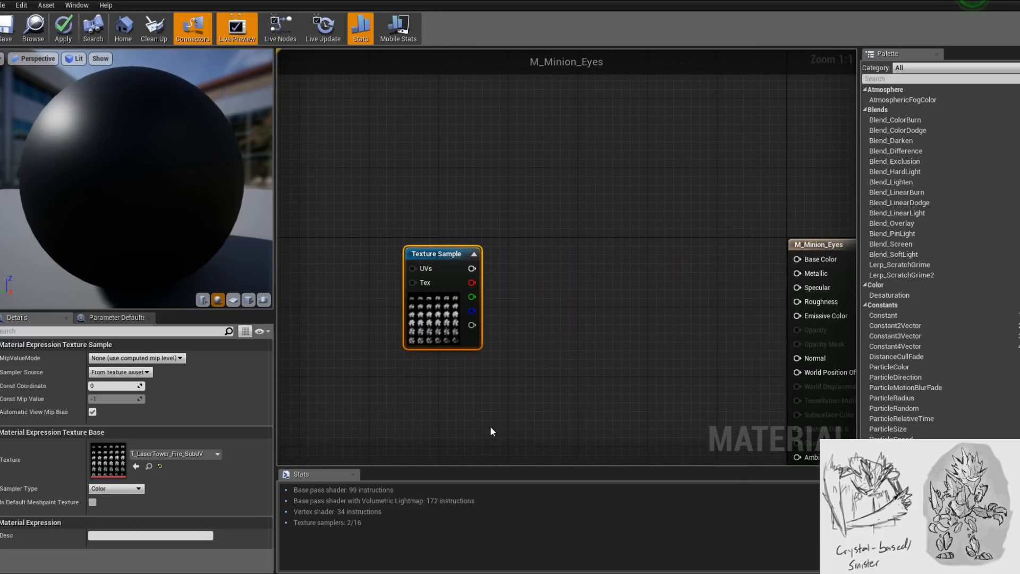
right_drag(483, 428, 639, 417)
right_drag(466, 378, 537, 410)
click(516, 334)
click(679, 340)
right_click(502, 339)
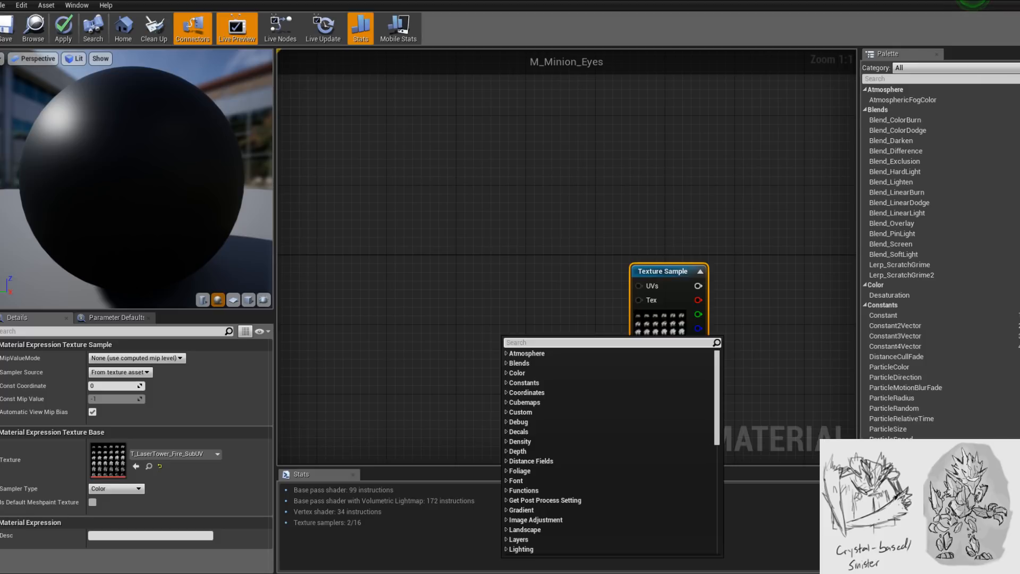
key(Escape)
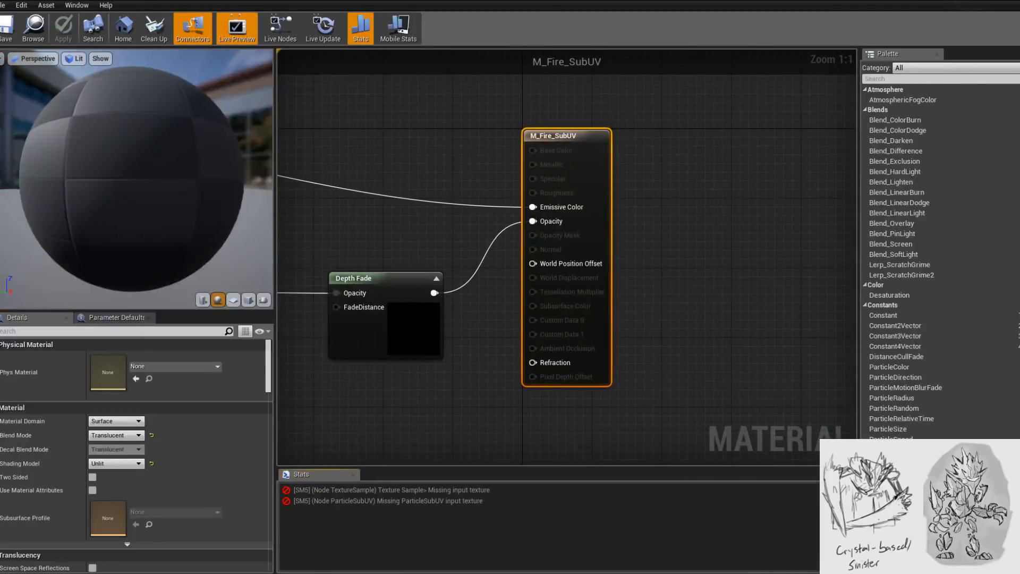
- Examine how the M_Fire_SubUV material's Particle SubUV, Dynamic Parameter and Depth Fade nodes feed its emissive color and opacity
right_drag(328, 289, 719, 287)
right_drag(383, 258, 695, 296)
scroll(694, 296, down, 3)
right_drag(483, 263, 715, 366)
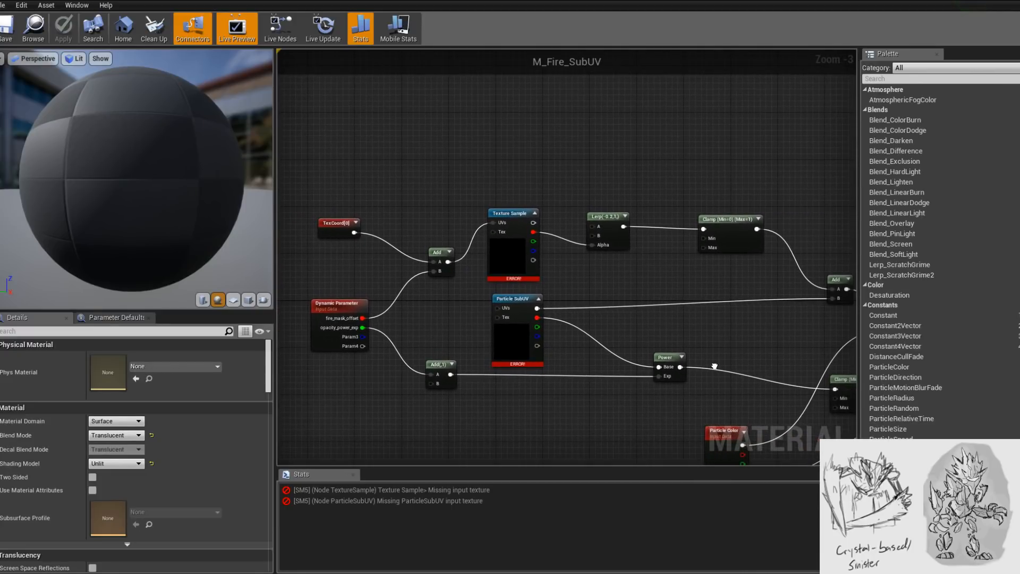
- Return to the M_Minion_Eyes material and add a Particle SubUV node above the Texture Sample
click(499, 338)
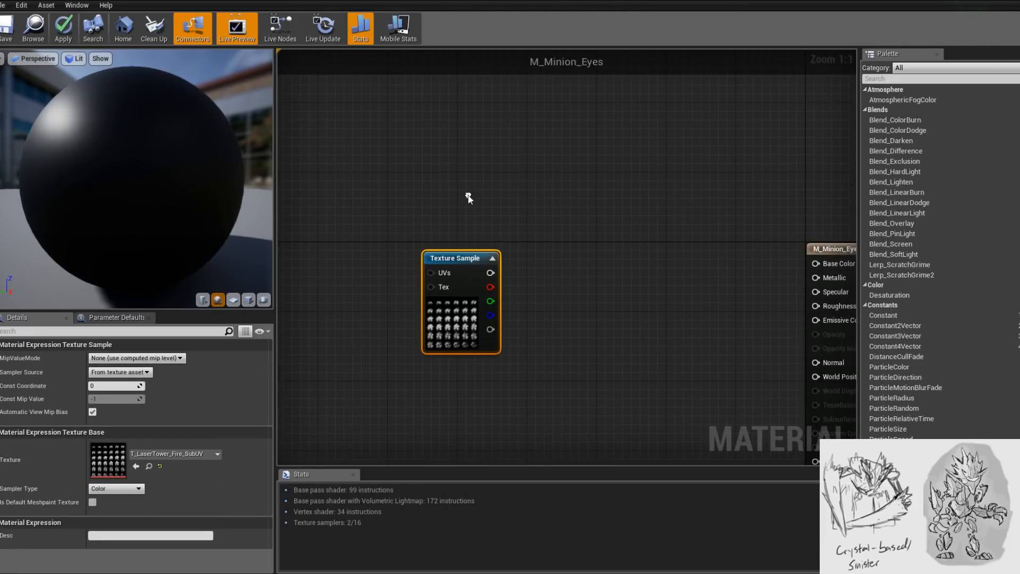
right_click(468, 196)
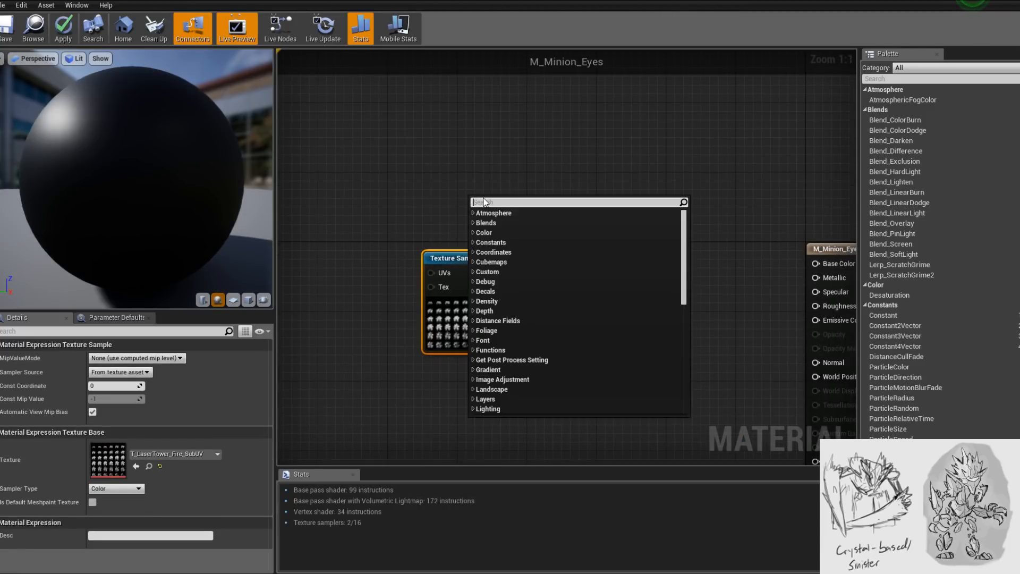
text(sub)
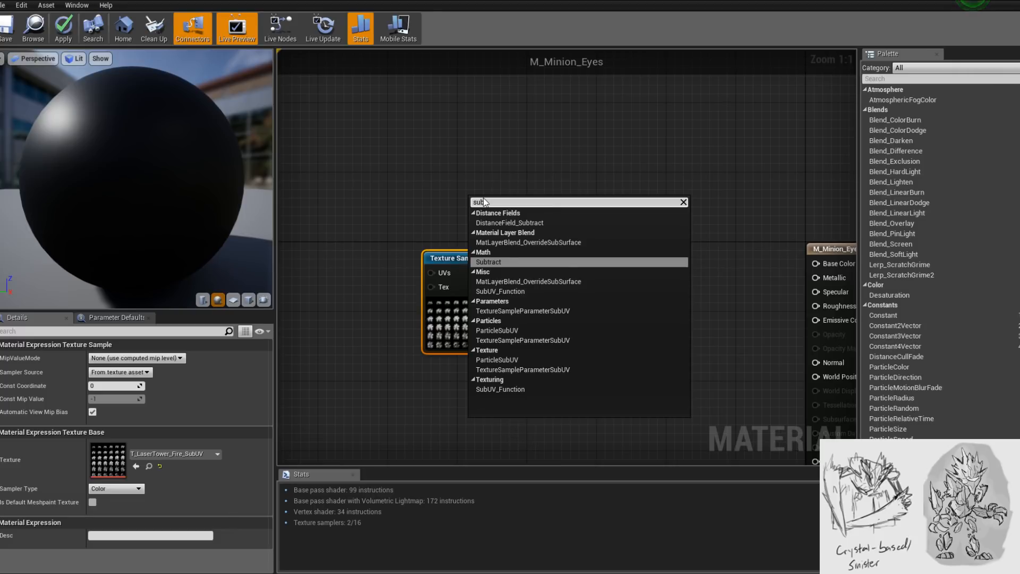
text(uv)
key(Down)
key(Down)
key(Down)
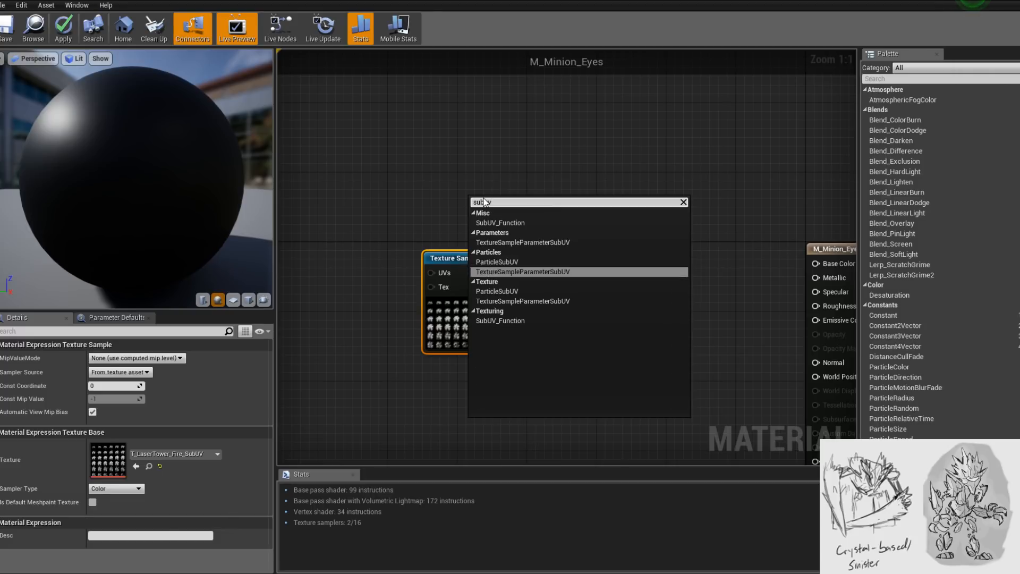
key(Up)
key(Return)
- Move the Texture Sample node aside and assign the T_LaserTower_Fire_SubUV texture to the Particle SubUV node
drag(461, 280, 398, 289)
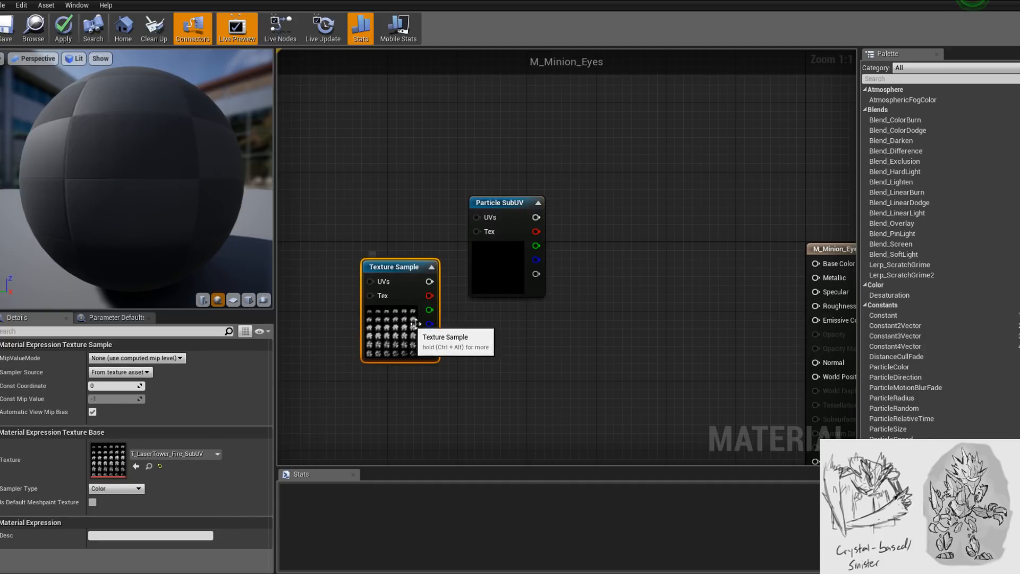
click(481, 273)
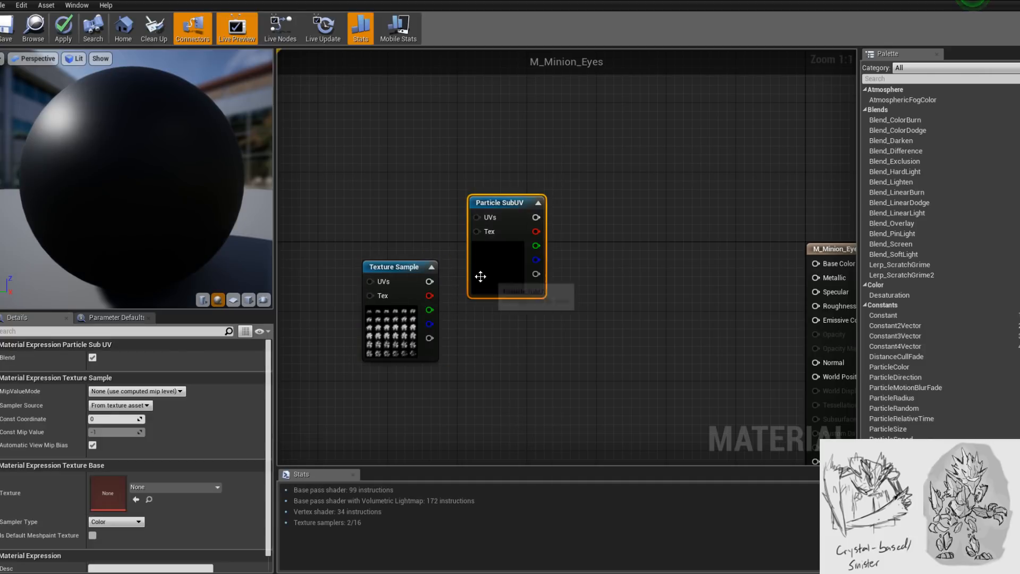
click(136, 500)
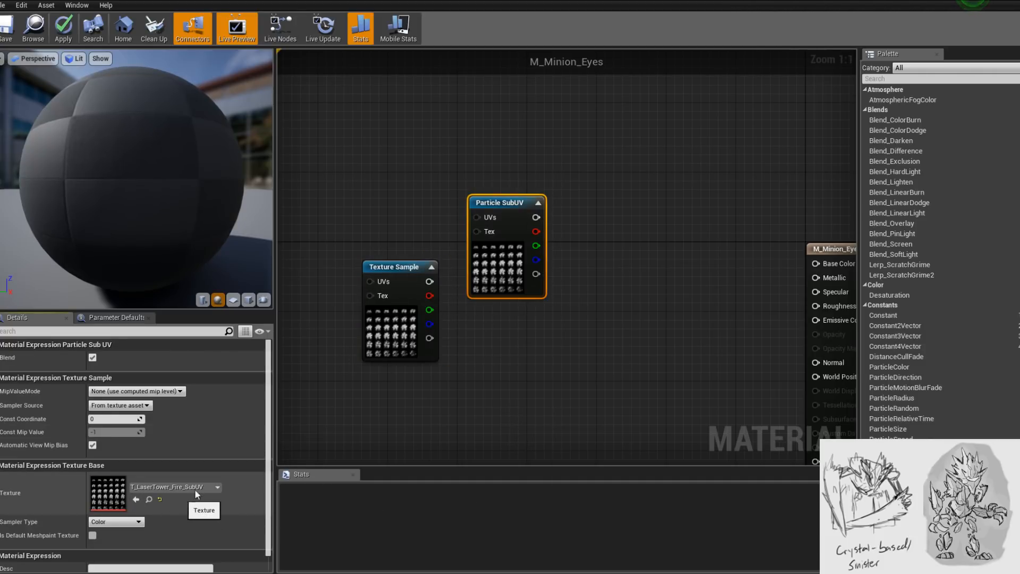
- Delete the old Texture Sample node and move the Particle SubUV node into its place, farther from the material output
click(365, 326)
key(Delete)
right_drag(573, 314, 559, 243)
drag(480, 188, 344, 285)
right_drag(430, 287, 441, 334)
- Create a BlackBody node fed by the Particle SubUV's red output and place it closer to the material output
drag(400, 309, 495, 317)
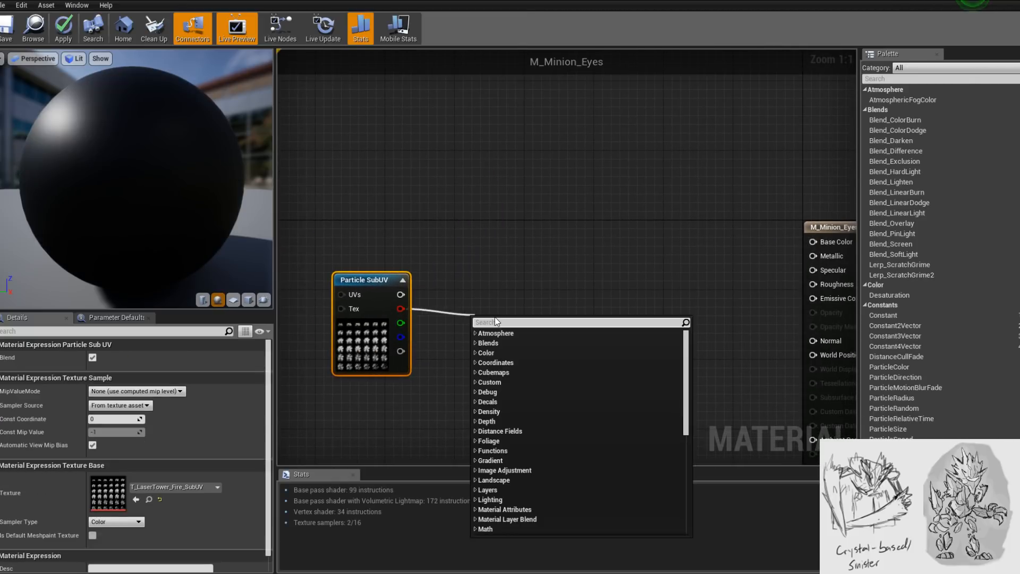
text(black)
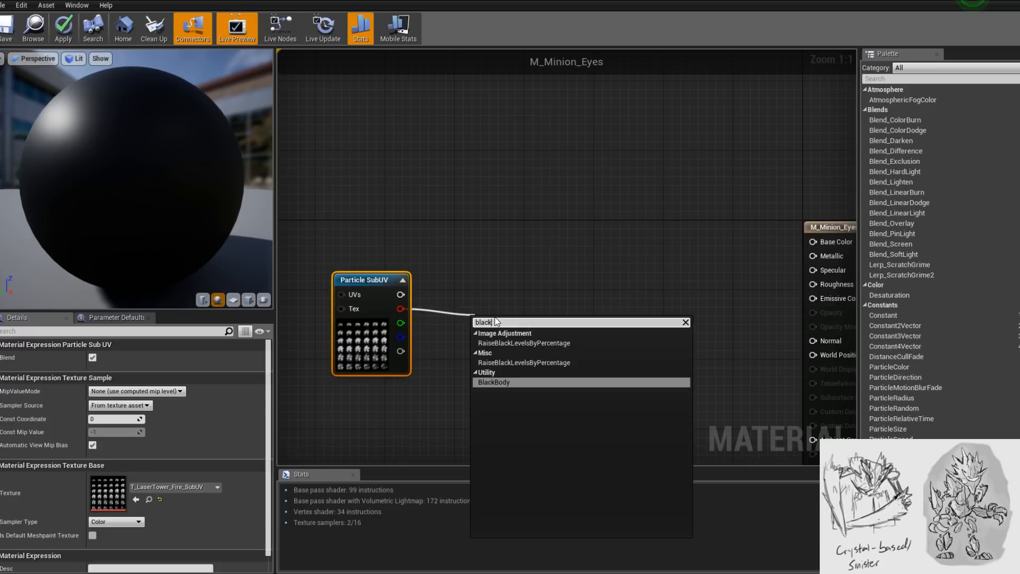
key(Return)
drag(477, 328, 571, 294)
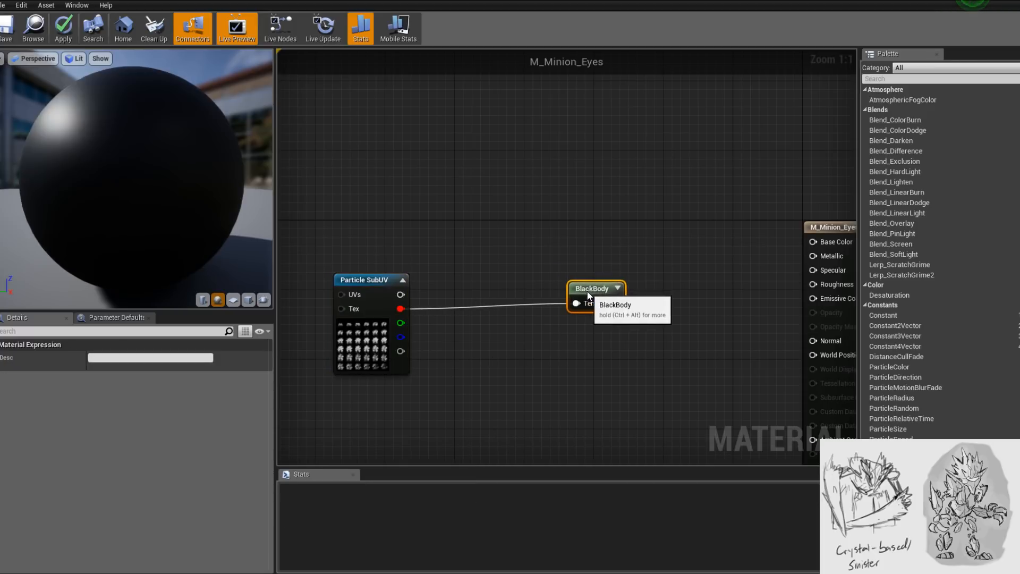
- Add a Lerp node between Particle SubUV and BlackBody and connect its output to the BlackBody's Temp input
click(499, 327)
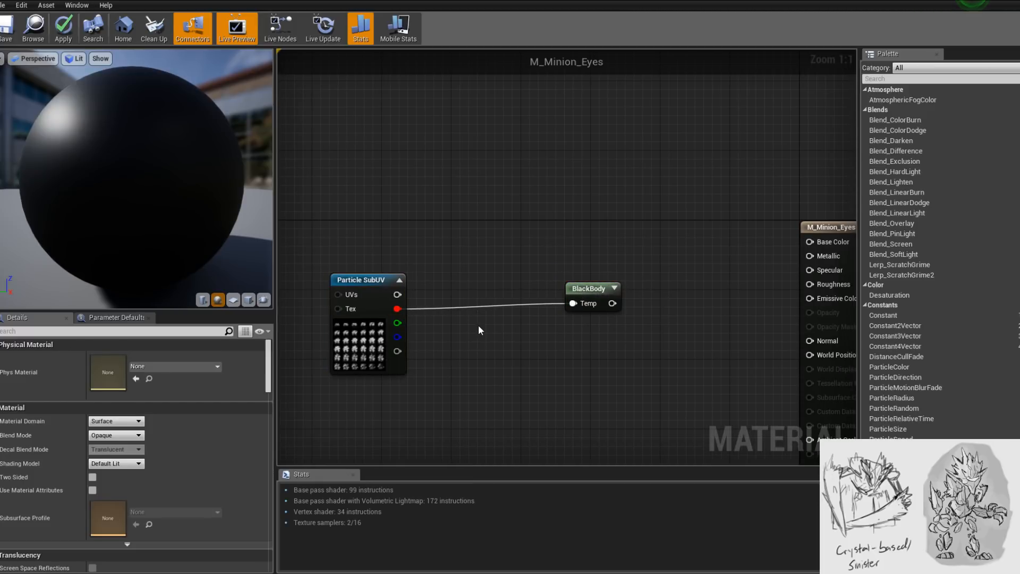
click(478, 328)
drag(500, 334, 573, 303)
drag(503, 294, 494, 286)
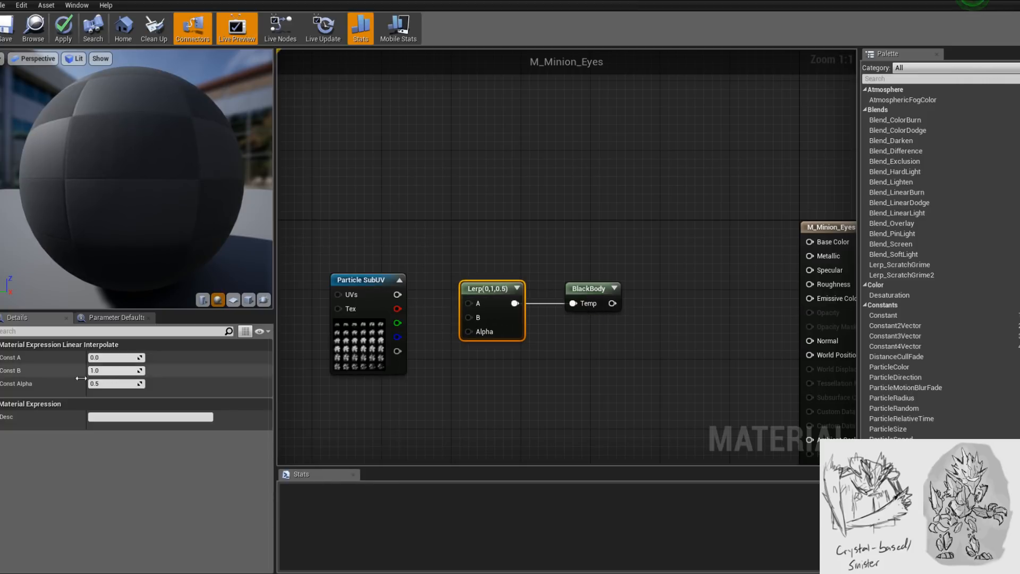
- Set the Lerp's Const B to 6500 and connect the Particle SubUV's red output to its Alpha
click(113, 371)
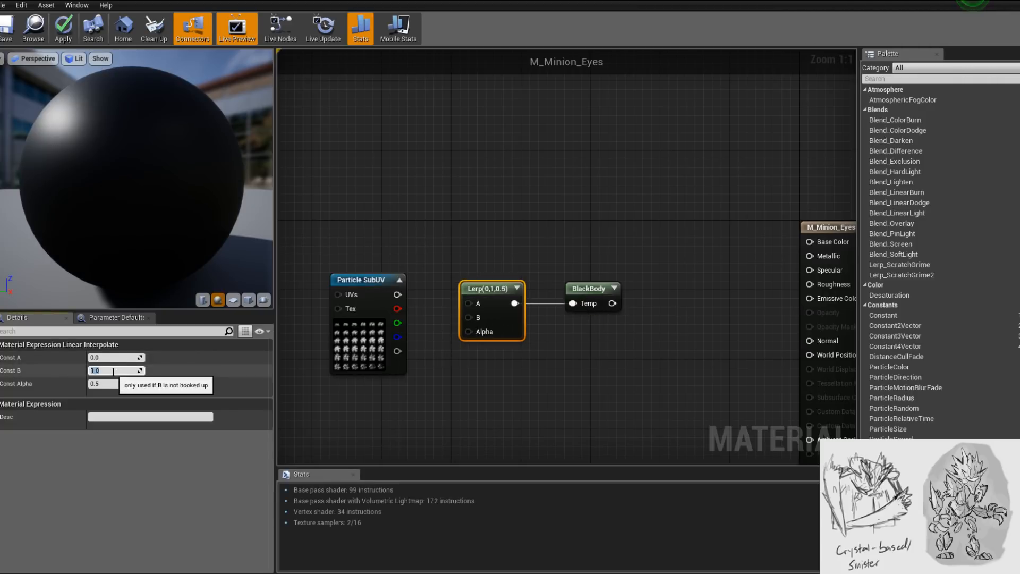
text(6500)
key(Return)
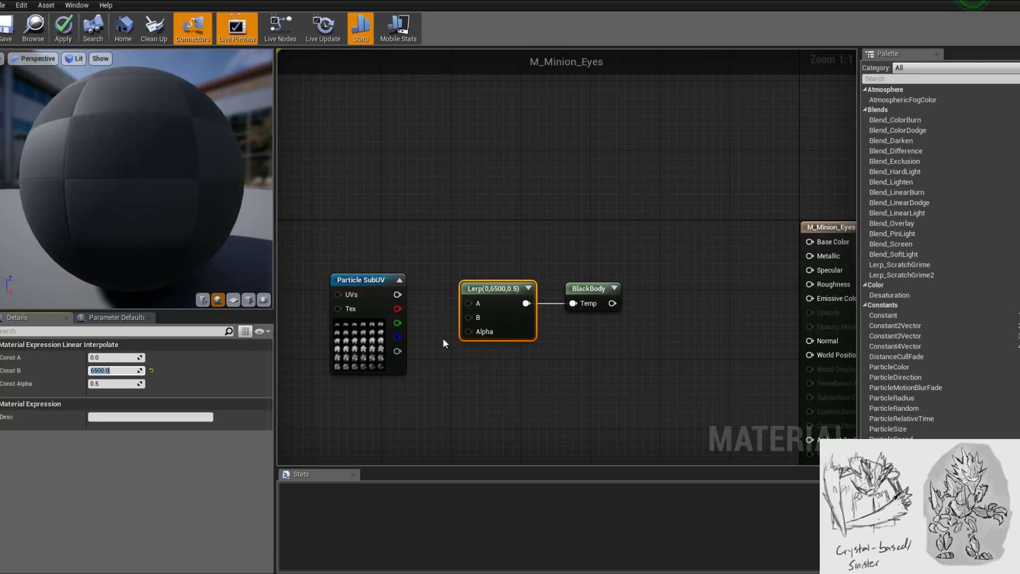
drag(397, 309, 469, 332)
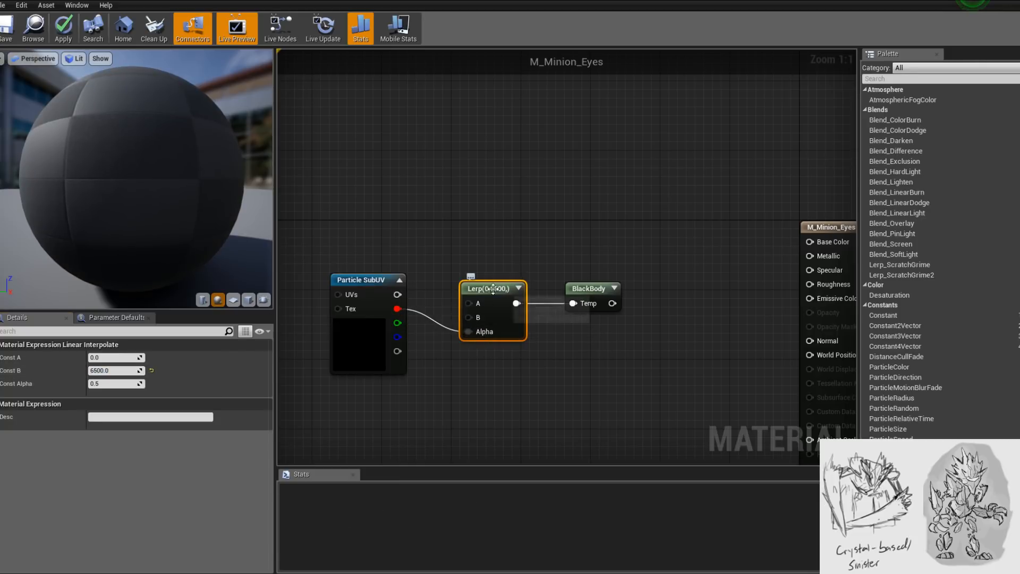
- Set the M_Minion_Eyes material's blend mode to Translucent
mouse_move(670, 323)
right_down()
mouse_move(582, 311)
mouse_move(661, 311)
right_up()
scroll(571, 310, down, 1)
click(633, 352)
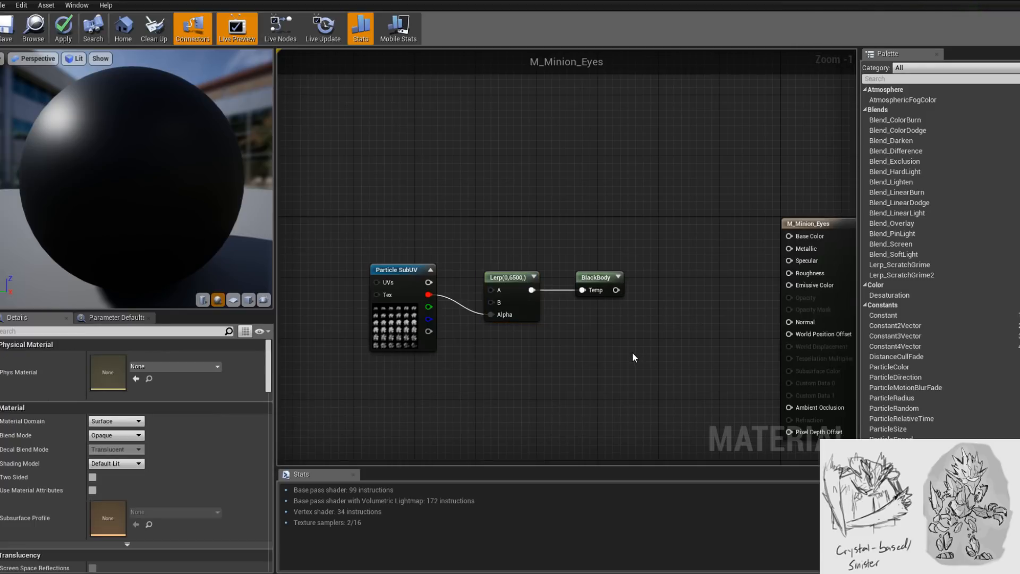
click(135, 435)
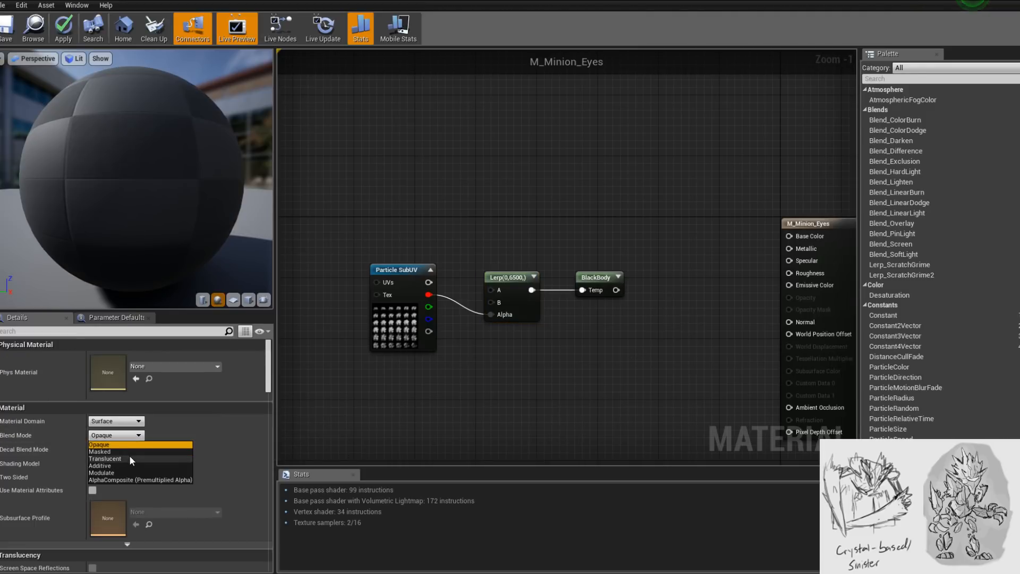
click(129, 458)
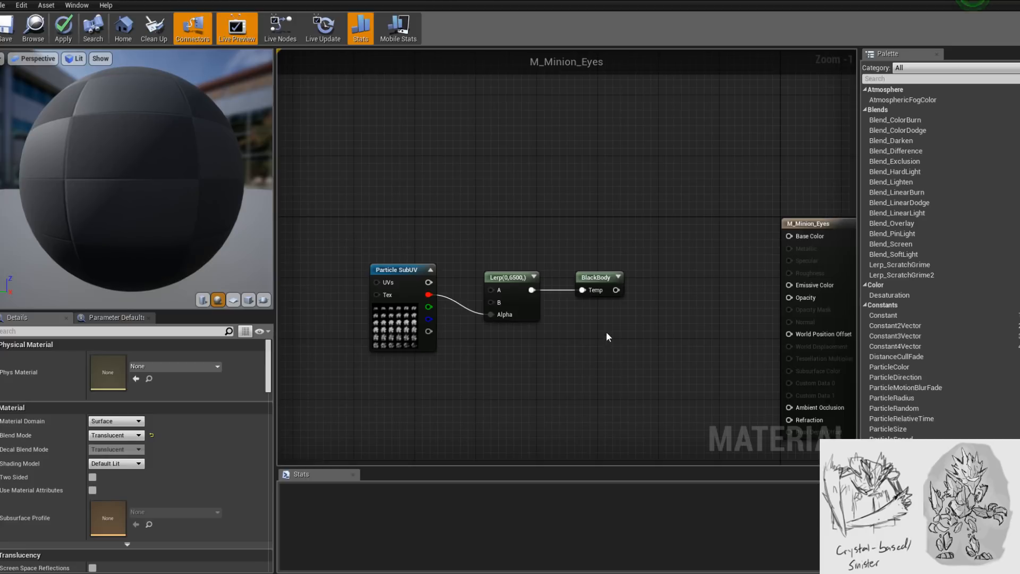
- Connect the BlackBody output to Emissive Color and the Particle SubUV's red output to Opacity
right_drag(607, 333, 498, 332)
drag(483, 297, 656, 295)
right_drag(341, 326, 442, 305)
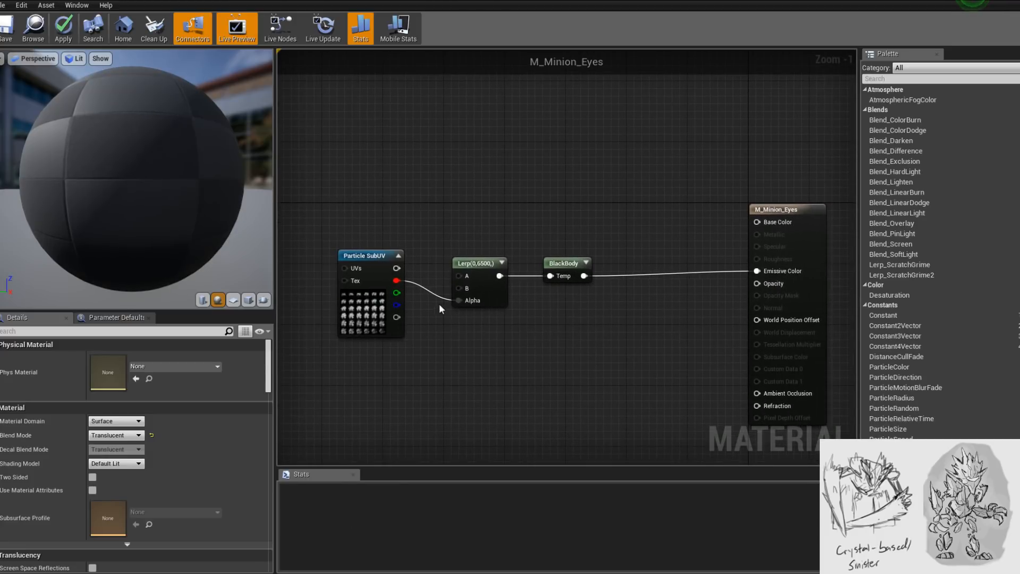
drag(397, 280, 760, 285)
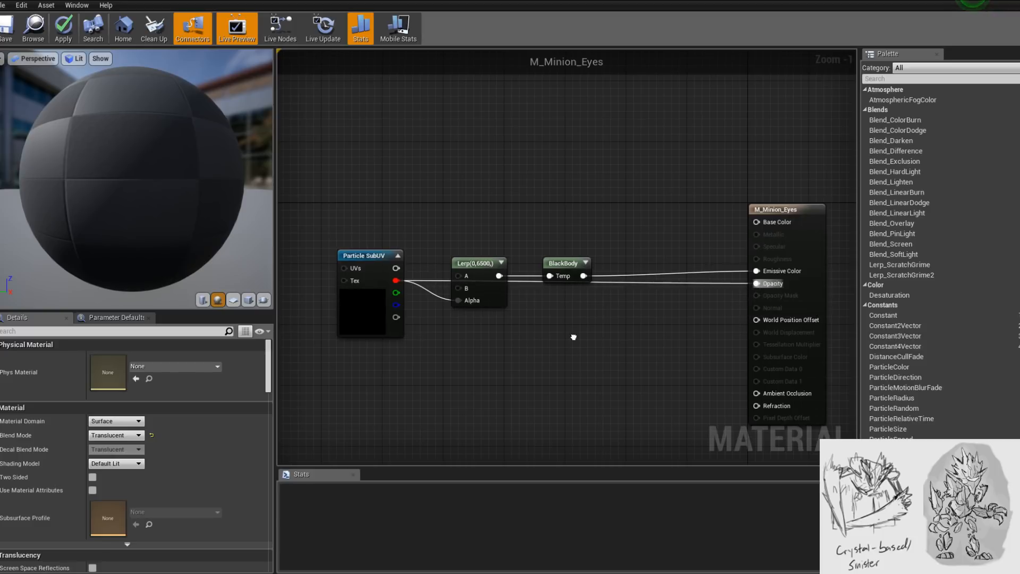
- Move the Particle SubUV node below the Lerp, route its Opacity wire through a lowered reroute node, and check the material preview
drag(368, 301, 384, 384)
right_drag(580, 343, 541, 300)
double_click(543, 303)
drag(548, 305, 599, 343)
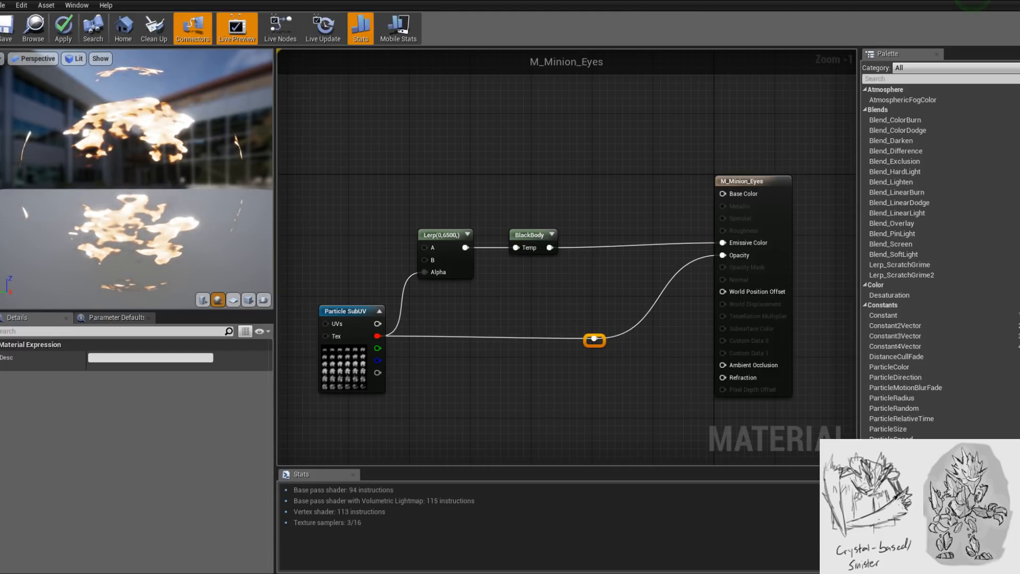
drag(238, 166, 137, 177)
scroll(137, 177, down, 3)
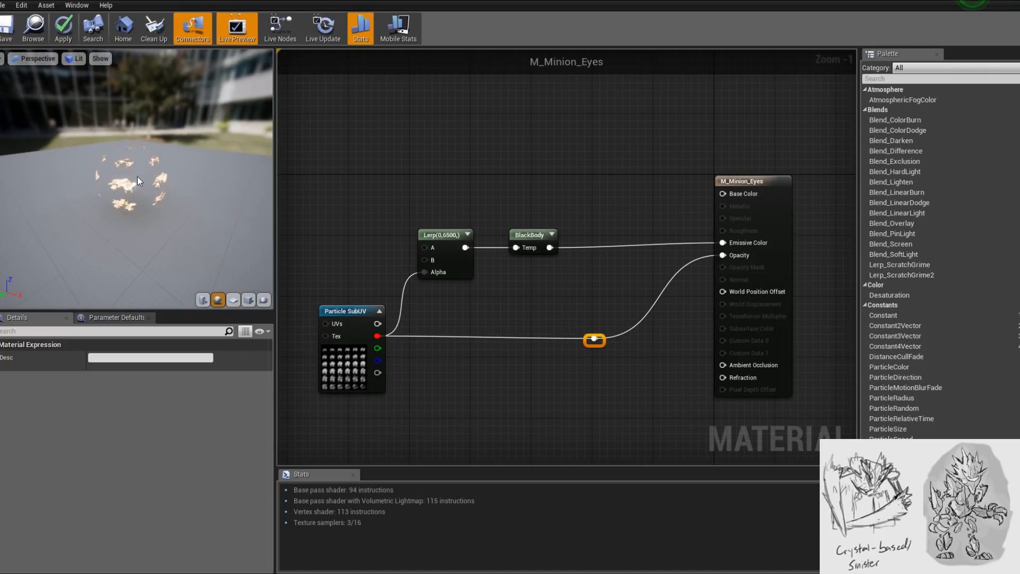
scroll(137, 177, up, 2)
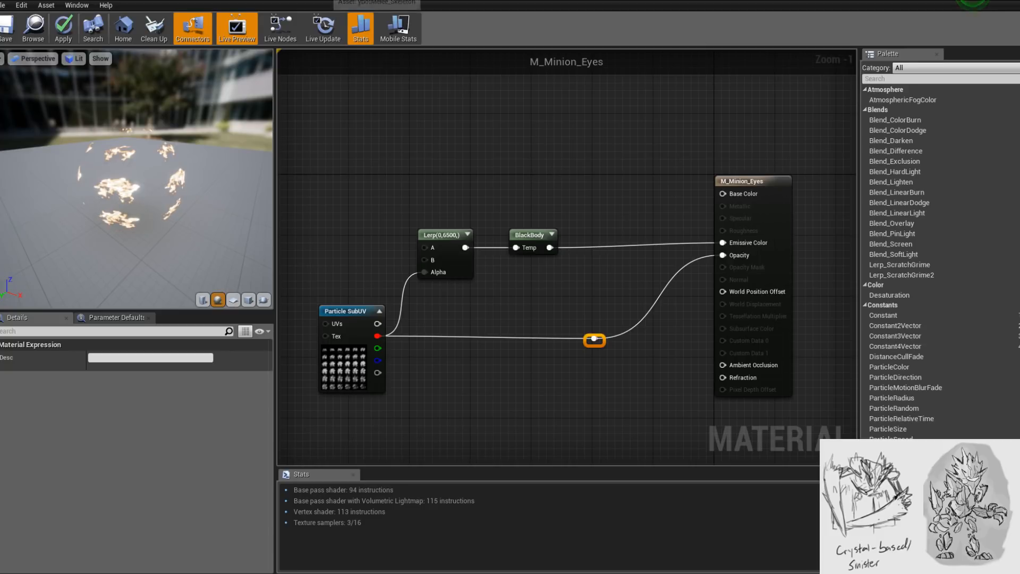
- Switch to the FX_Minion_Eyes particle system and examine the Spawn module's Rate and Rate Scale constants
click(389, 5)
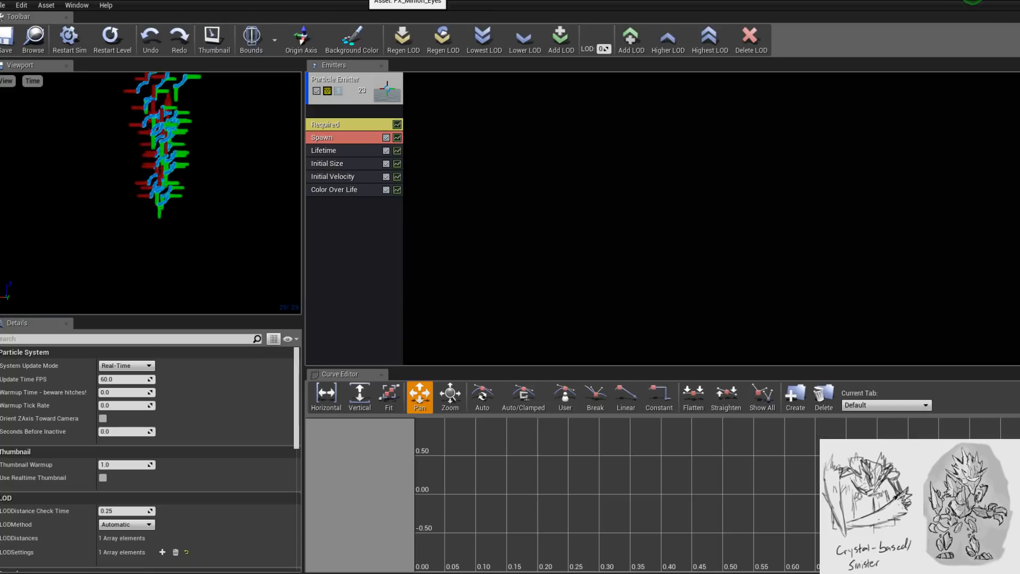
click(351, 126)
click(355, 139)
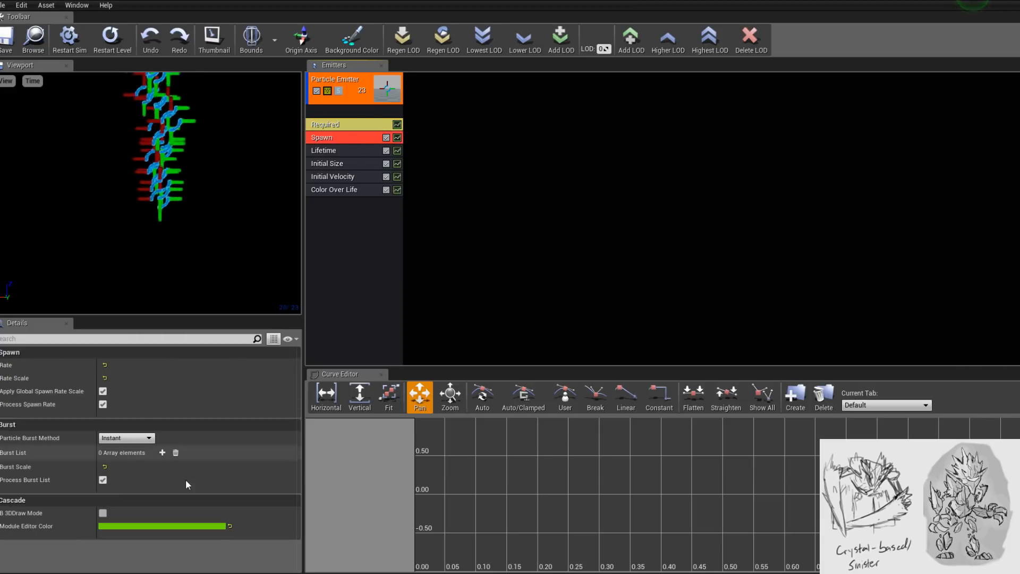
click(22, 366)
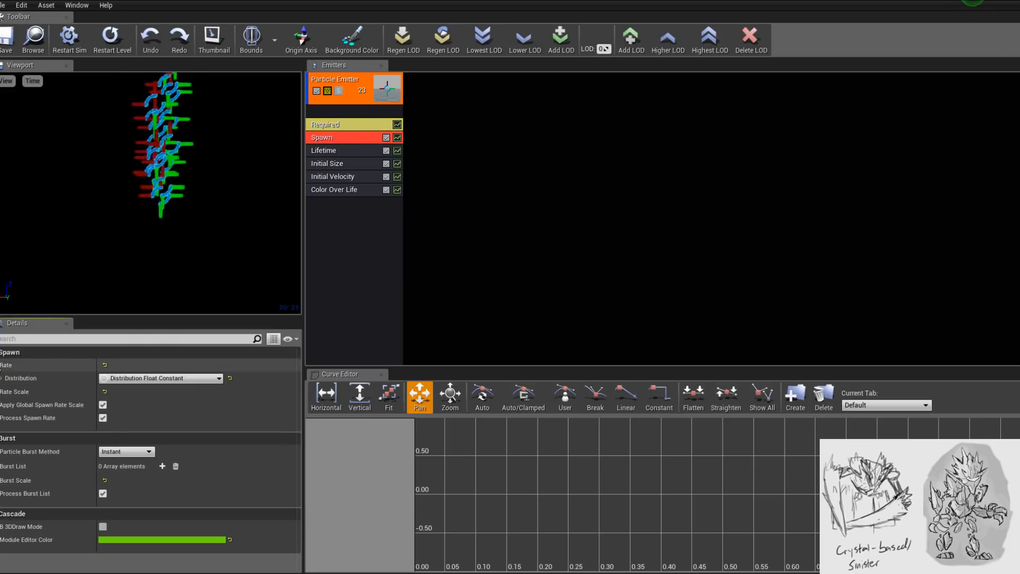
click(2, 392)
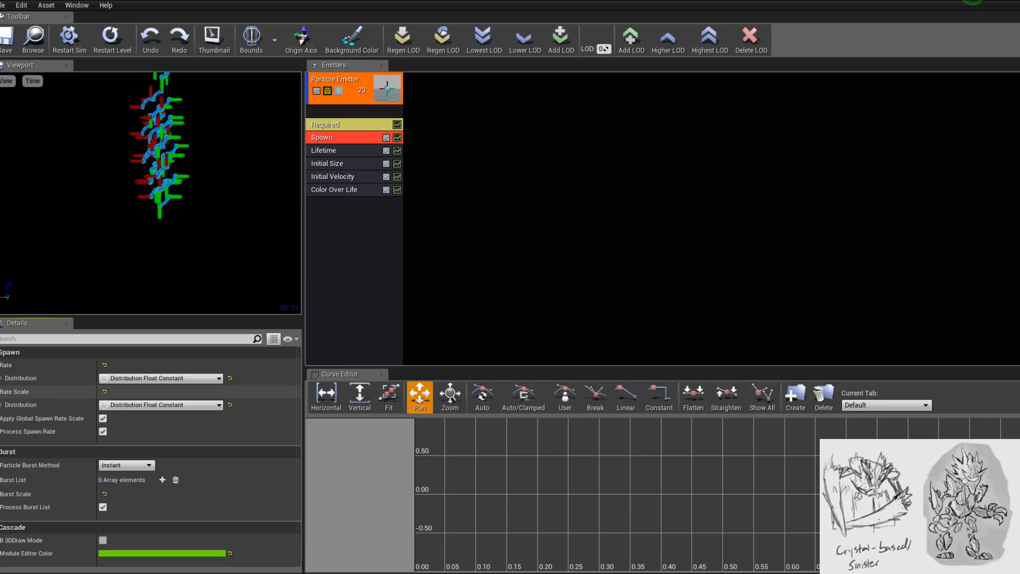
click(2, 406)
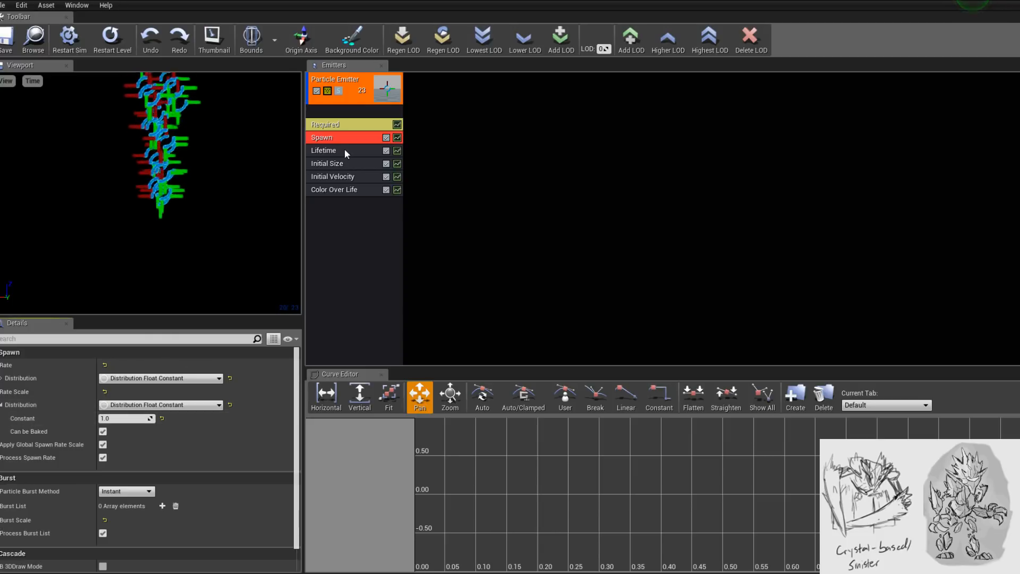
click(2, 377)
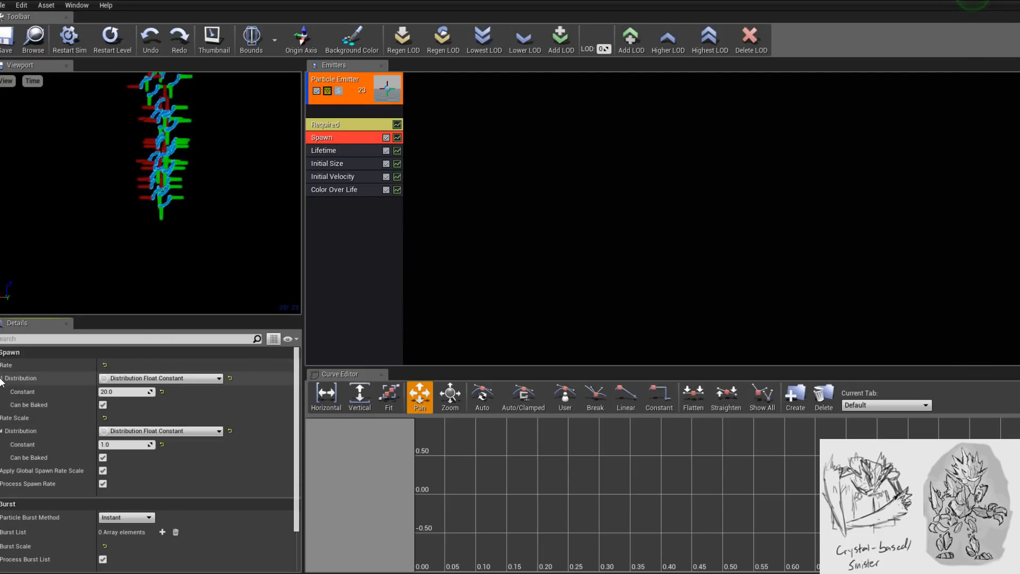
click(137, 394)
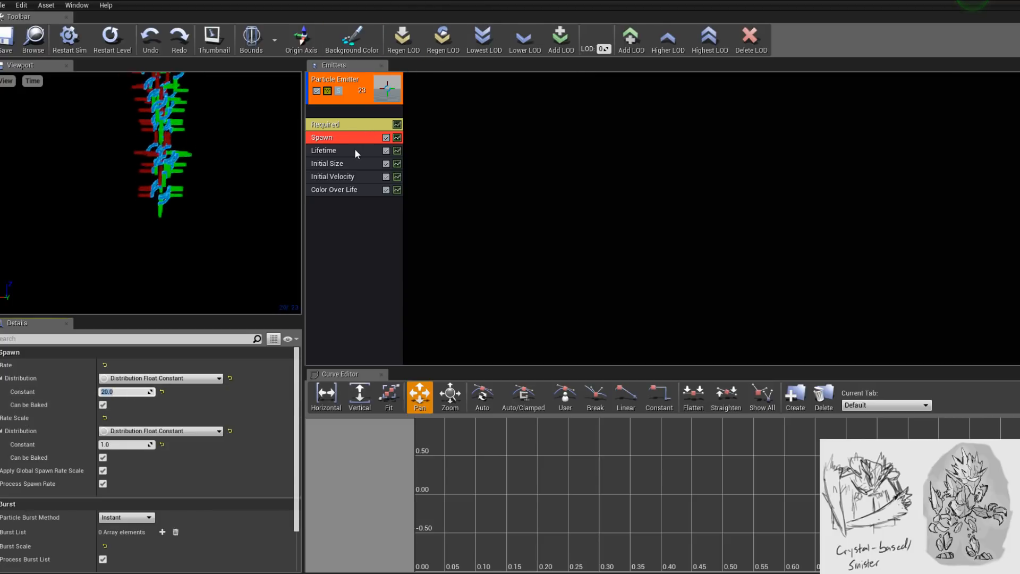
click(342, 178)
right_click(342, 177)
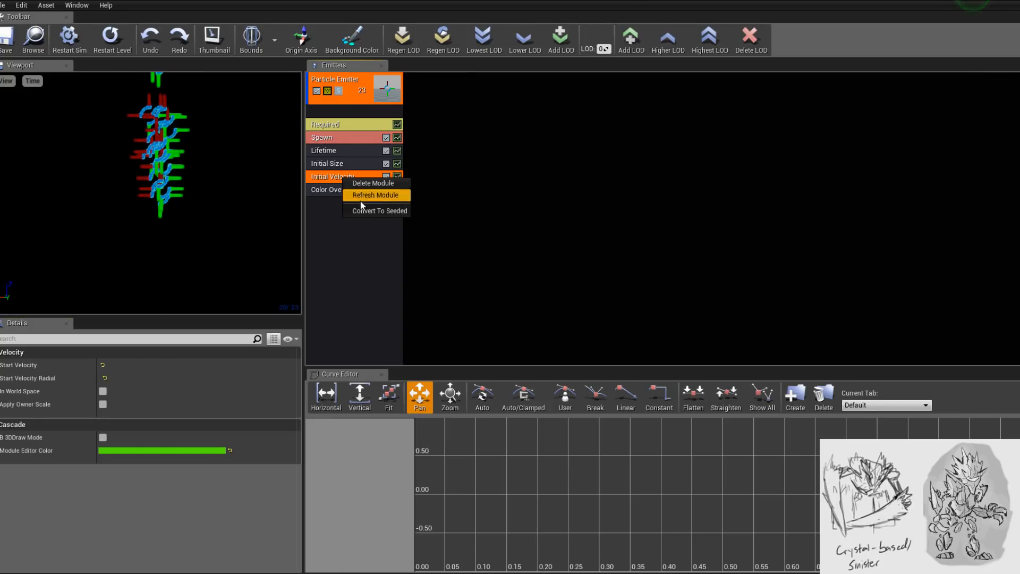
click(334, 250)
- Set the Initial Velocity module's Start Velocity Max and Min to 0 on the X, Y and Z axes
click(351, 181)
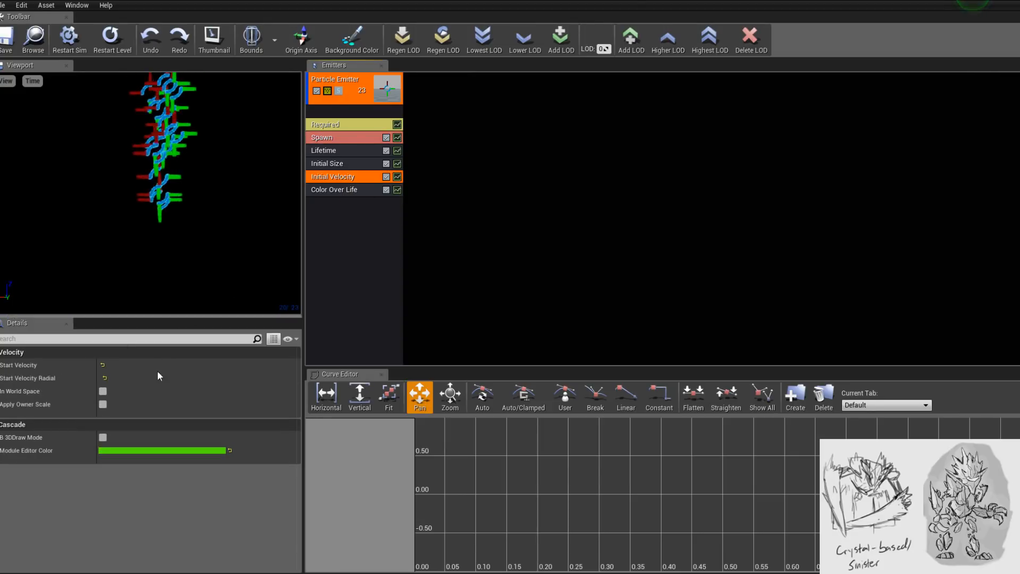
click(2, 378)
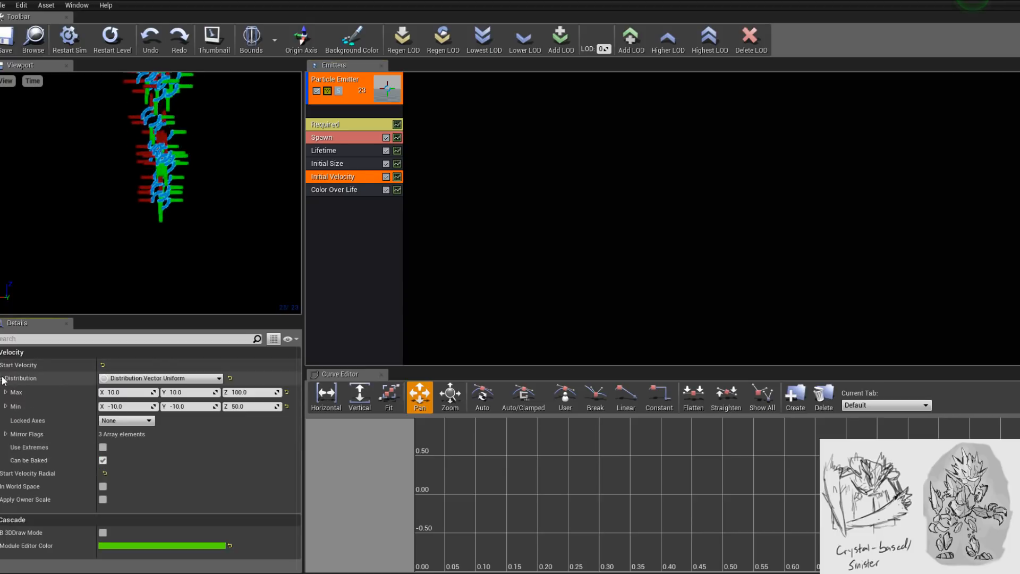
click(130, 393)
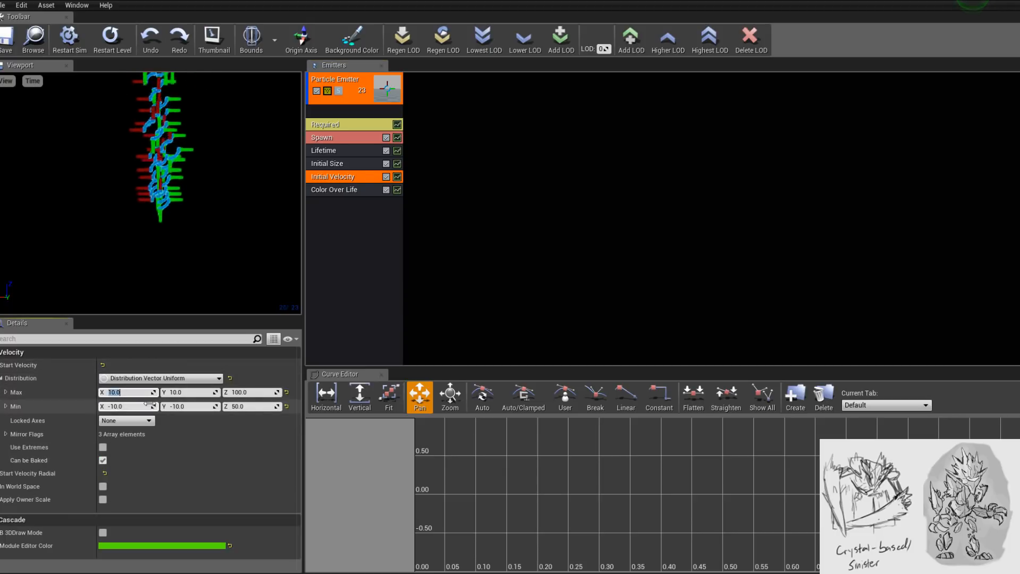
text(0)
click(130, 407)
text(0)
click(180, 392)
text(0)
click(182, 407)
text(0)
click(234, 407)
text(0)
click(239, 393)
text(0)
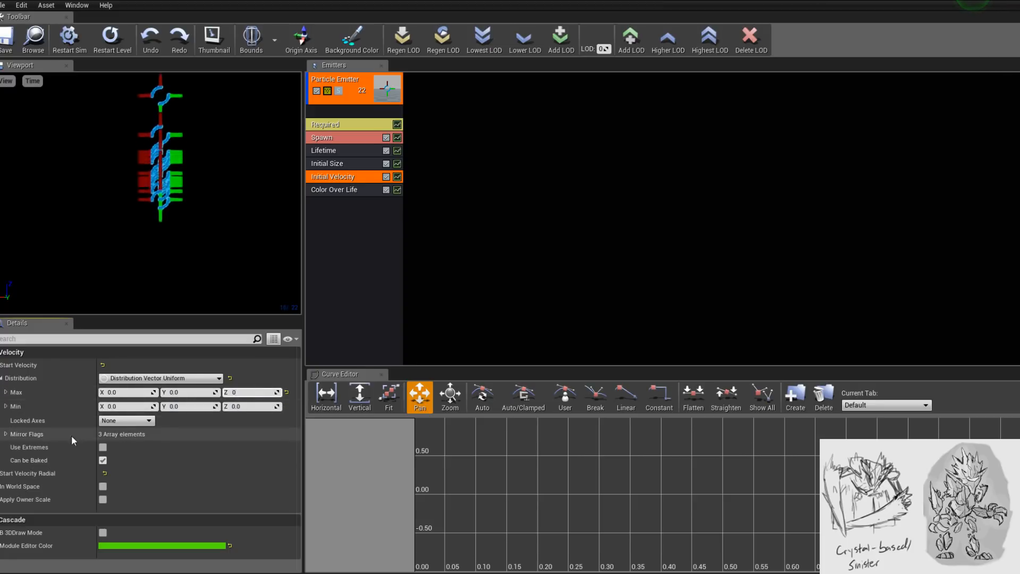
- Assign M_Minion_Eyes as the emitter's material in the Required module and apply the pending changes in that material
click(51, 474)
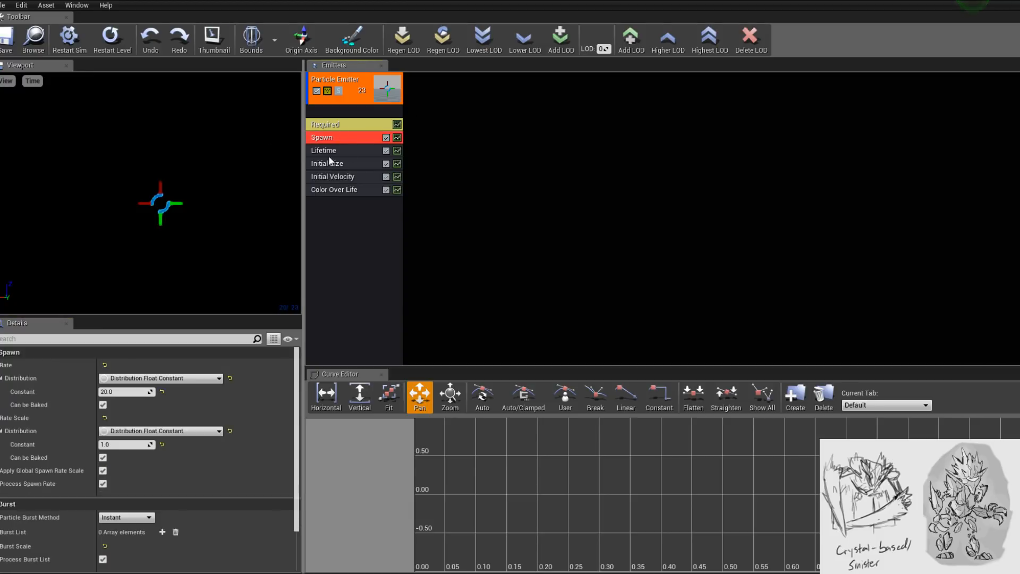
click(340, 126)
click(192, 374)
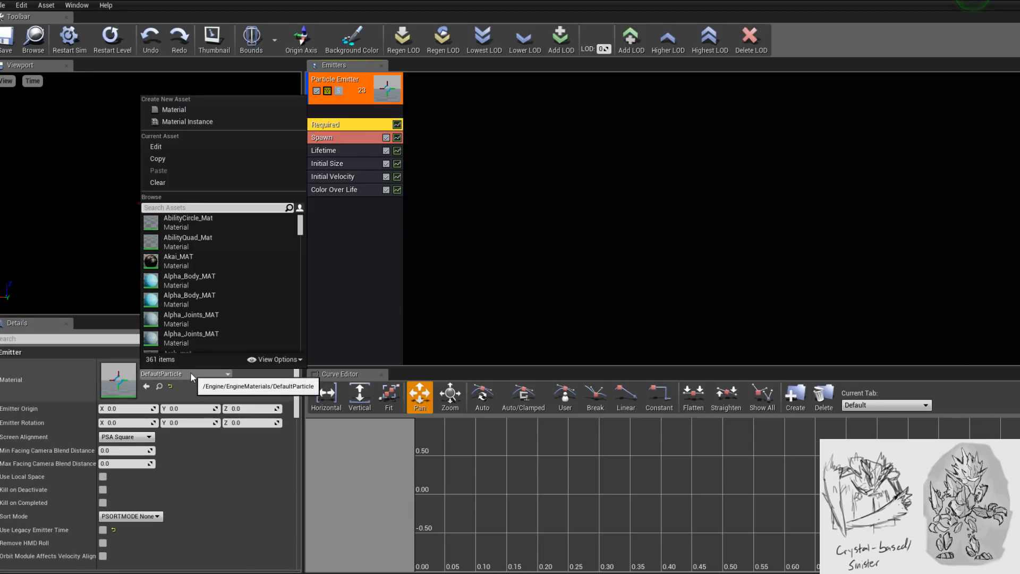
text(M_Minion)
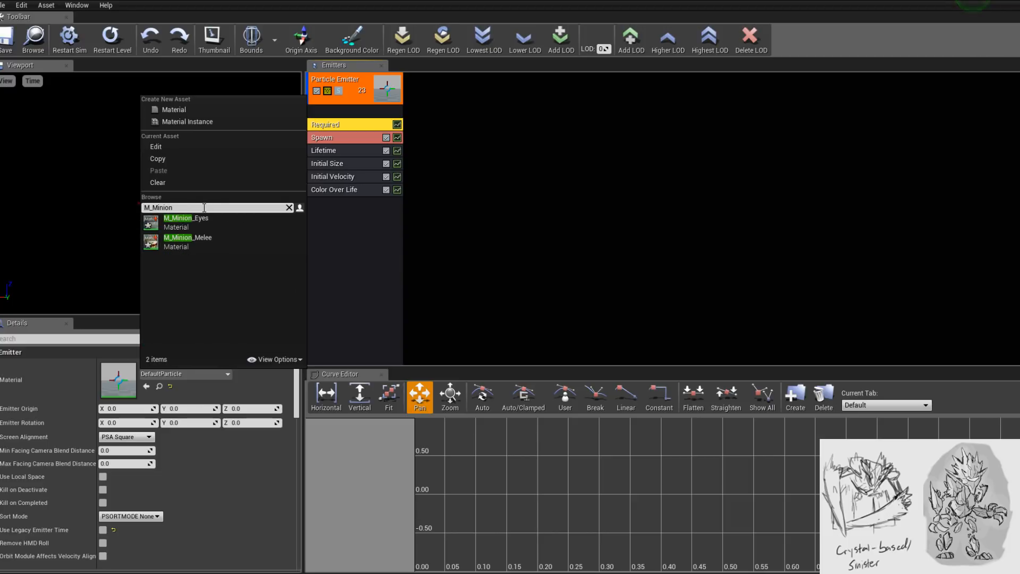
click(186, 222)
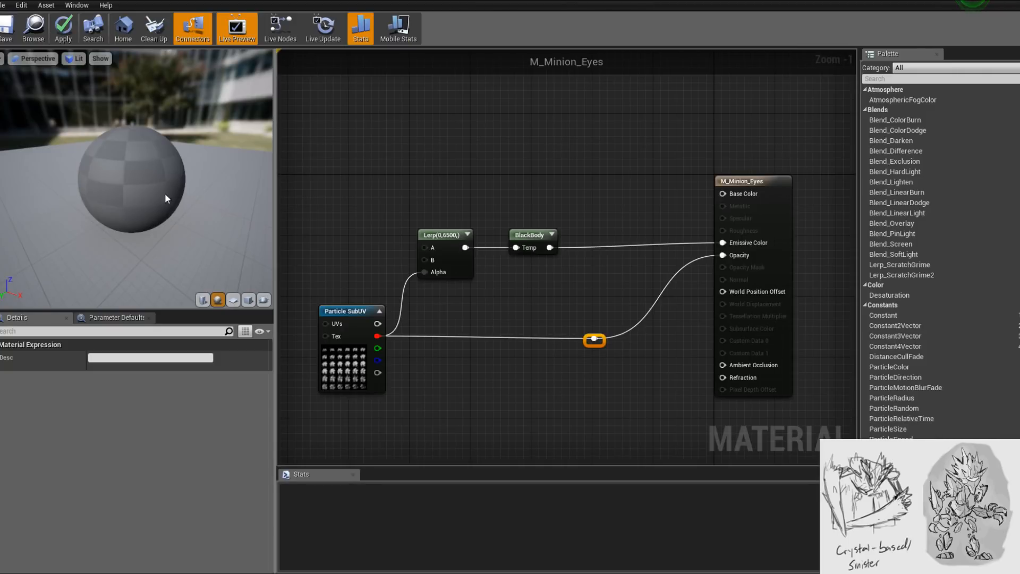
click(64, 26)
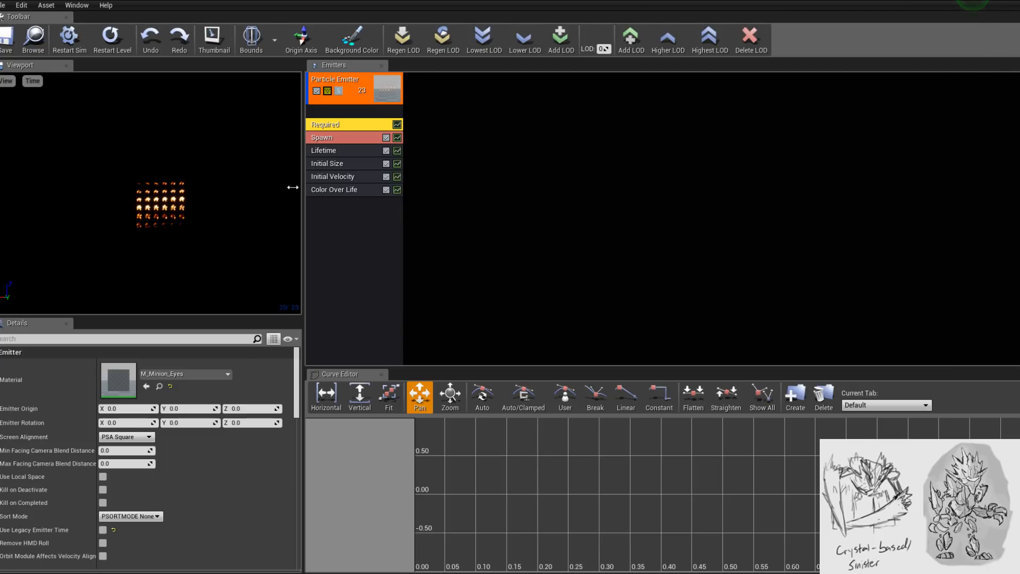
right_drag(185, 215, 204, 226)
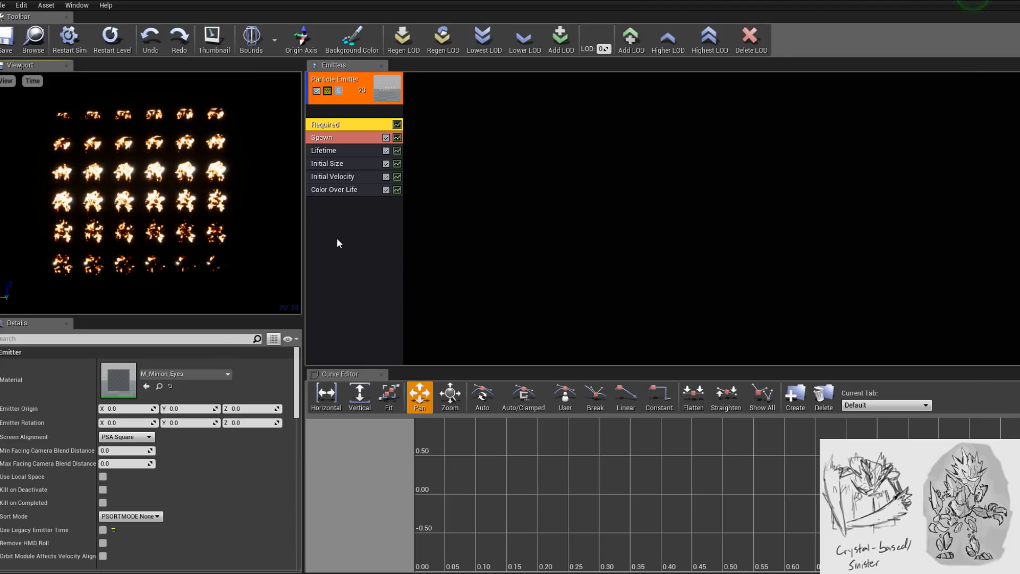
- Add a SubUV SubImage Index module to the particle emitter
right_click(337, 221)
mouse_move(374, 233)
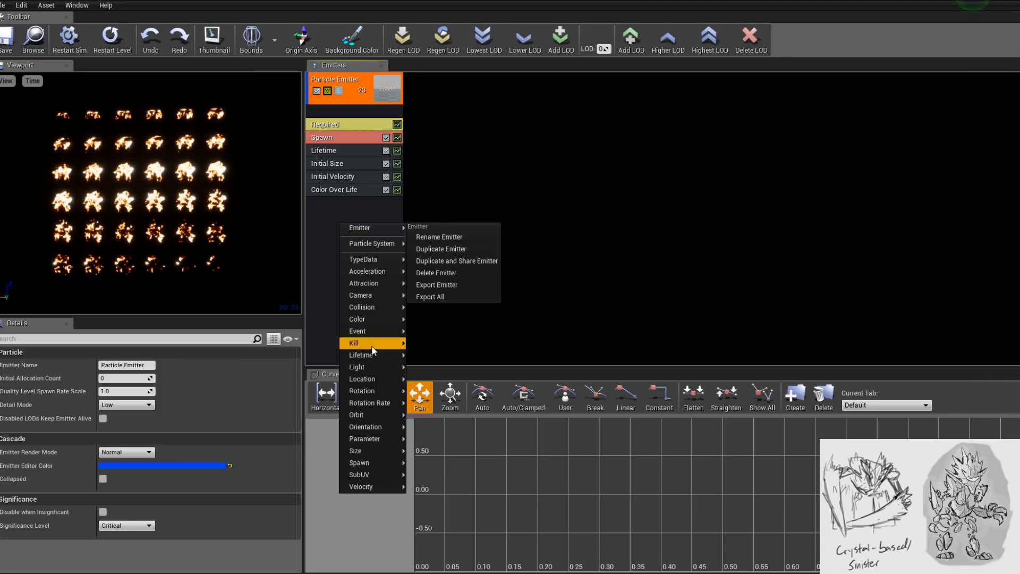
mouse_move(374, 432)
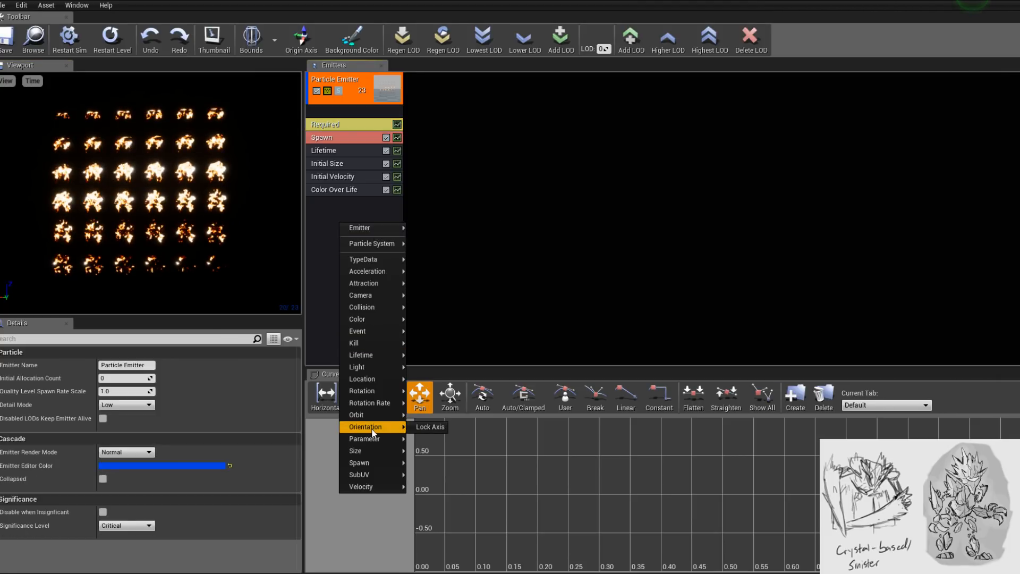
mouse_move(378, 473)
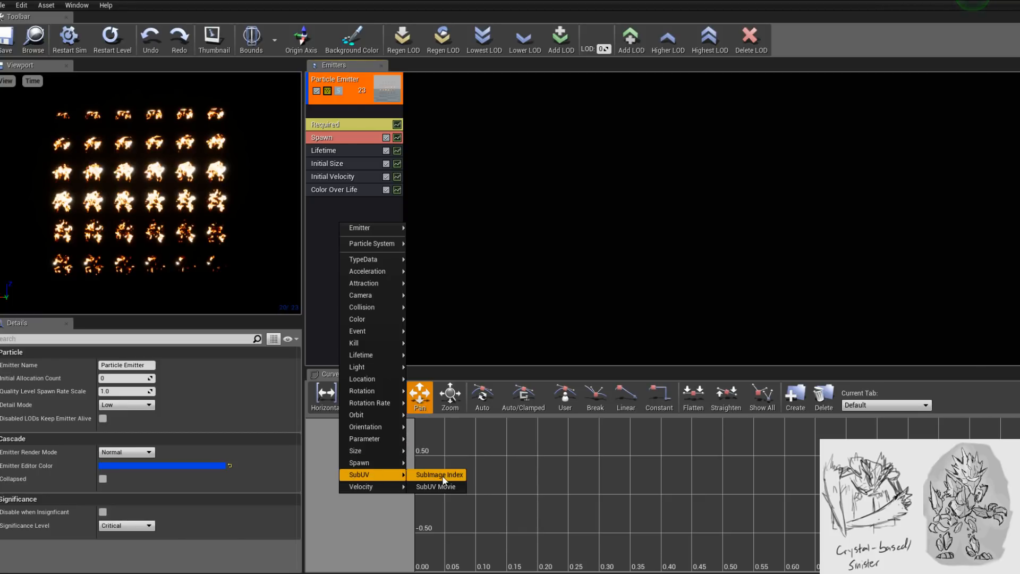
click(456, 476)
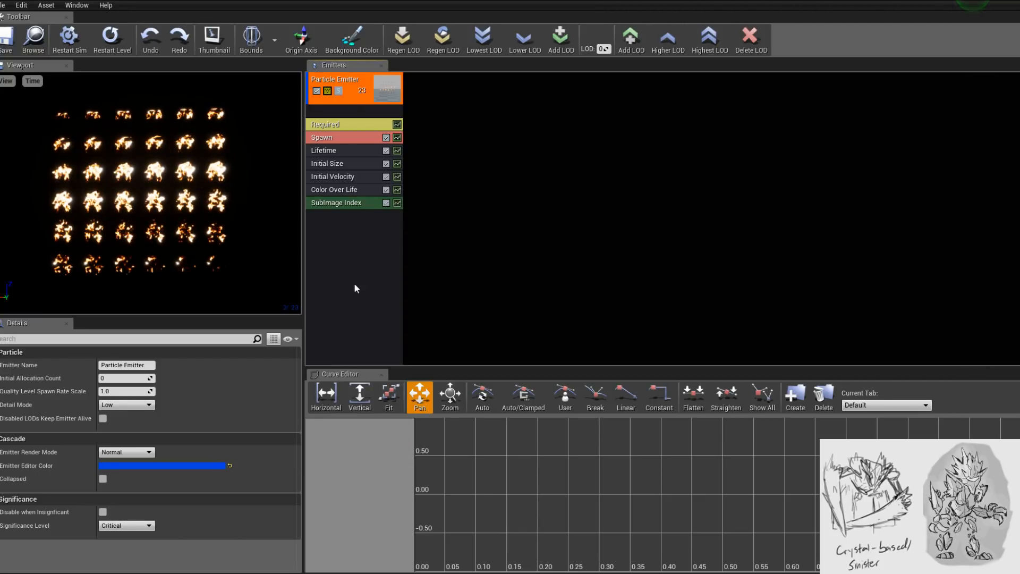
- Set the Out Val of point 1 in the SubImage Index module's constant curve to 35
click(353, 204)
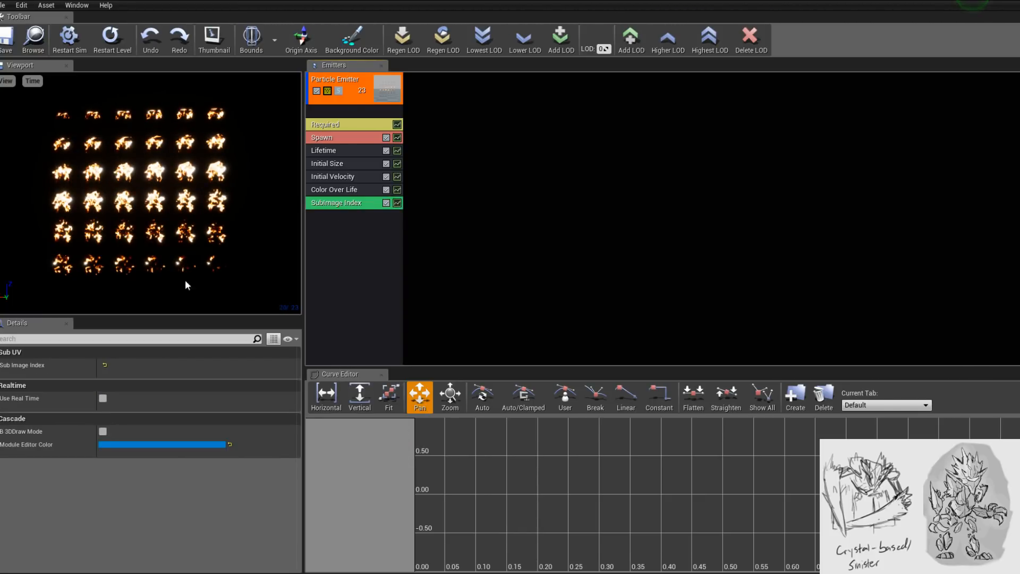
click(3, 365)
click(3, 378)
click(7, 392)
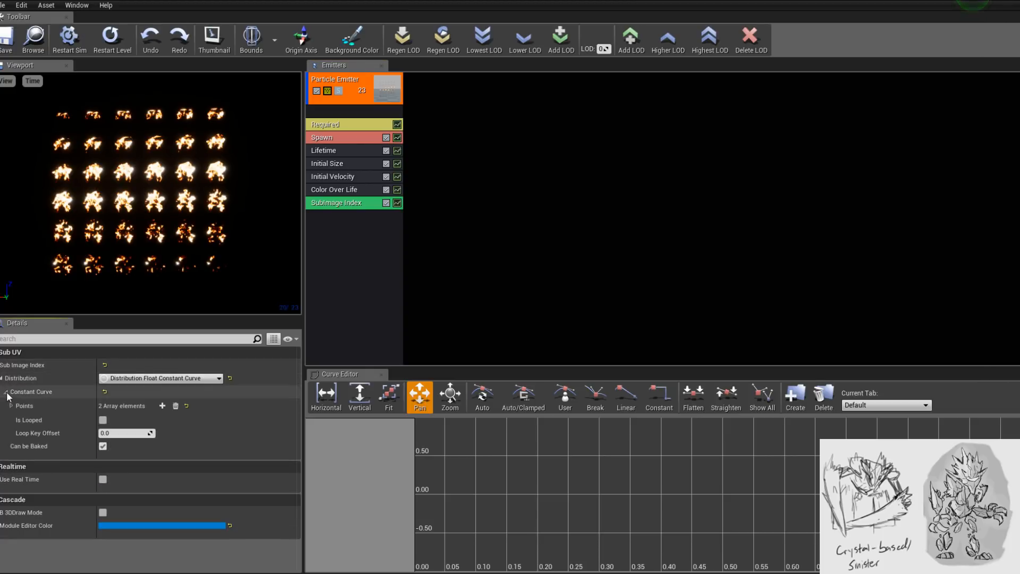
click(11, 405)
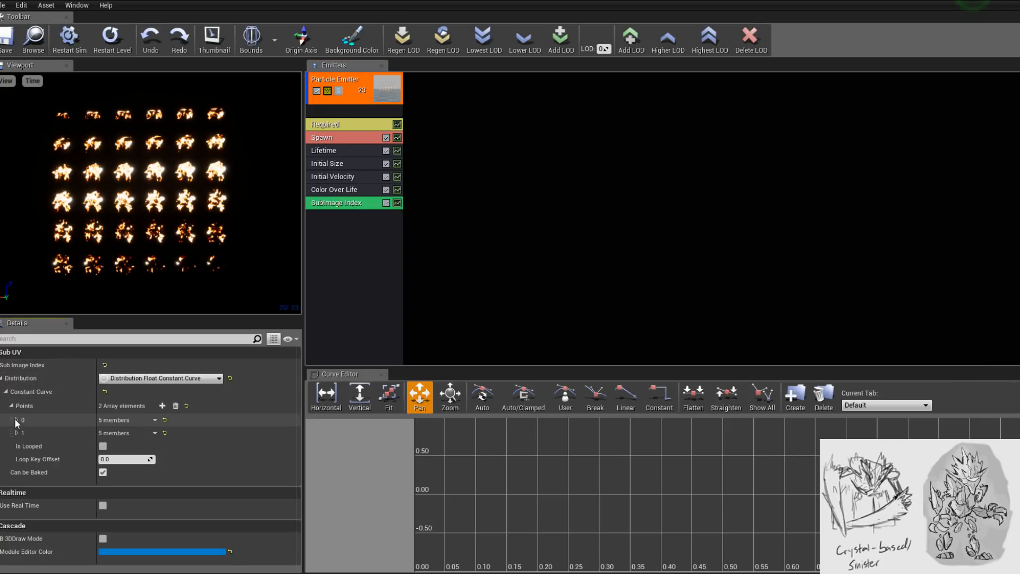
click(16, 419)
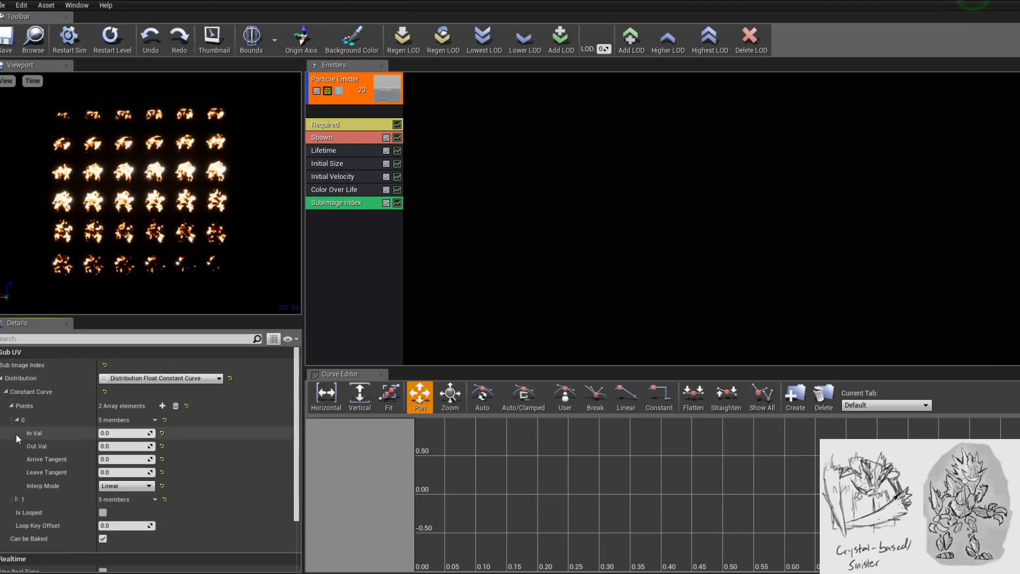
click(17, 499)
scroll(90, 456, down, 1)
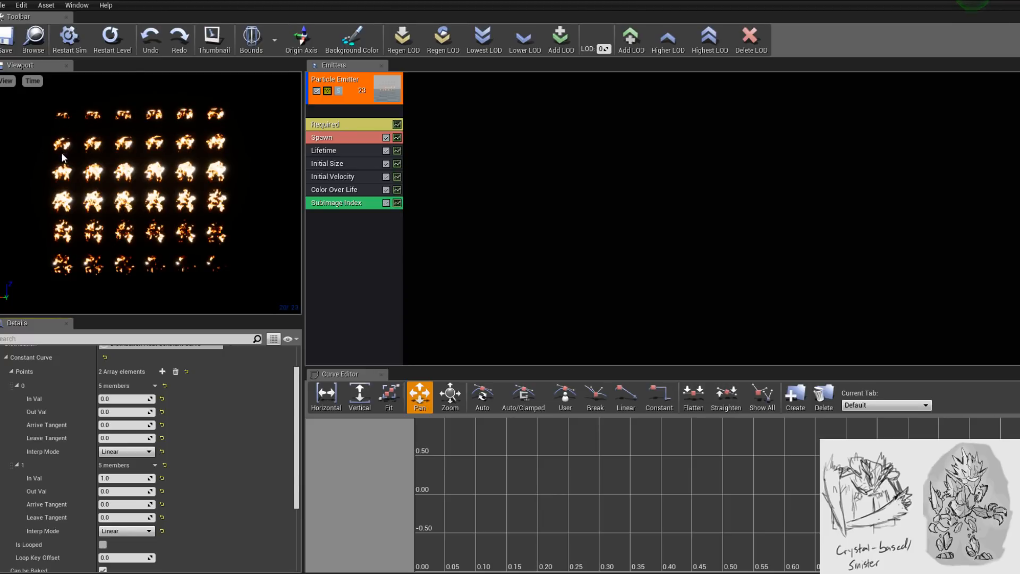
click(118, 489)
text(35)
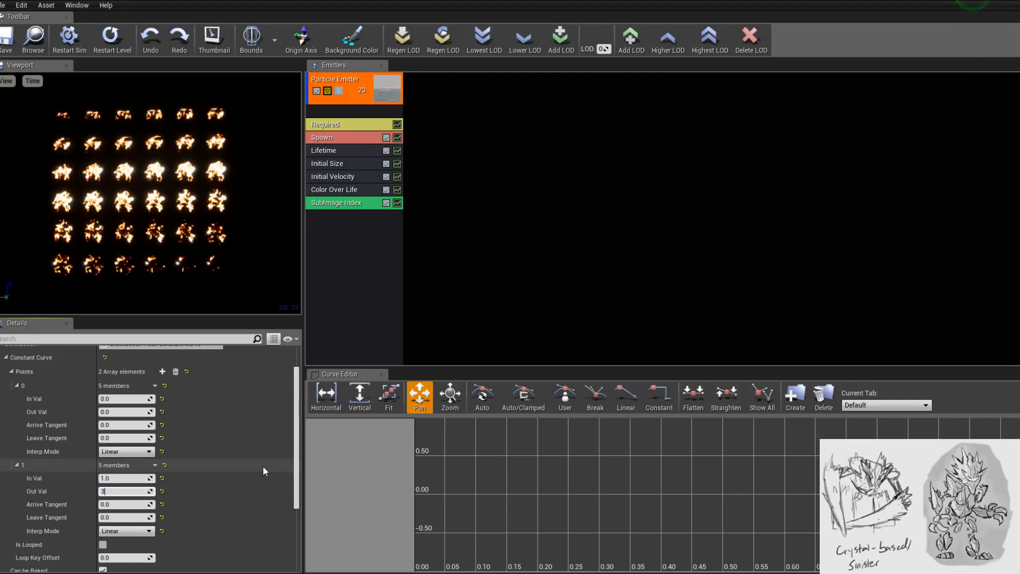
key(Return)
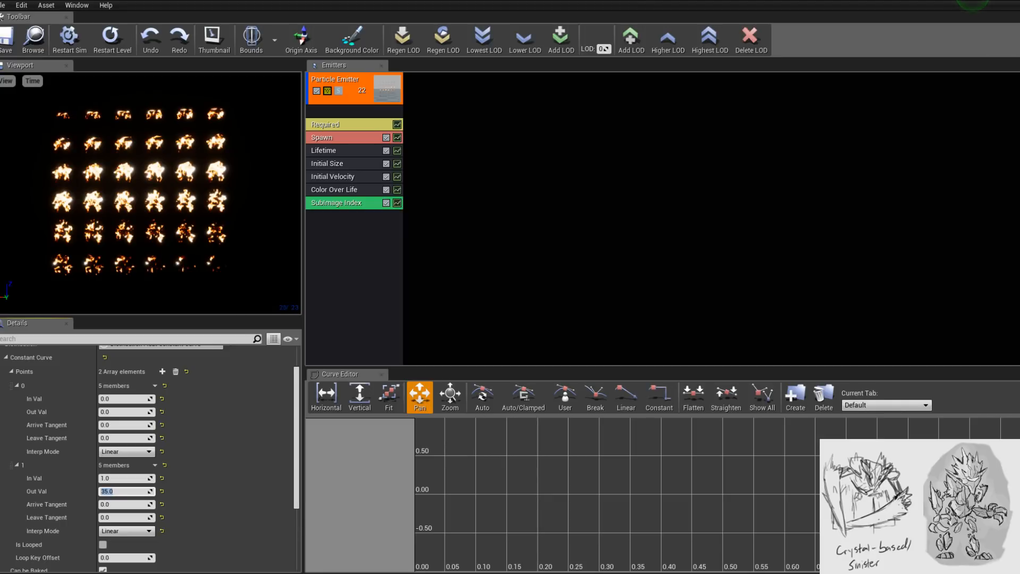
- In the Required module's Sub UV settings, set Sub Images Horizontal and Vertical to 6 and the Interpolation Method to Linear
click(347, 137)
click(352, 126)
scroll(170, 406, down, 5)
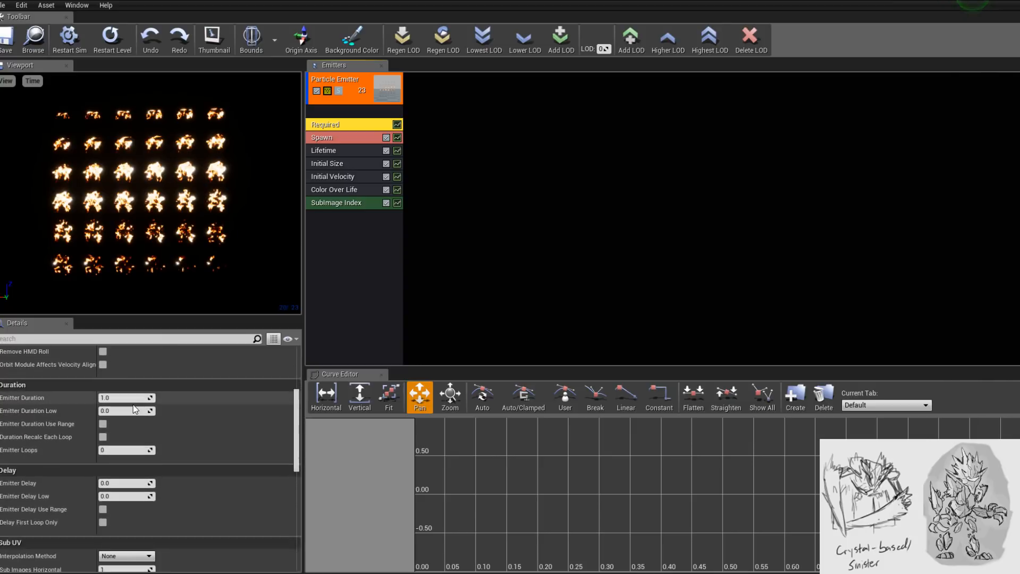
scroll(134, 406, down, 4)
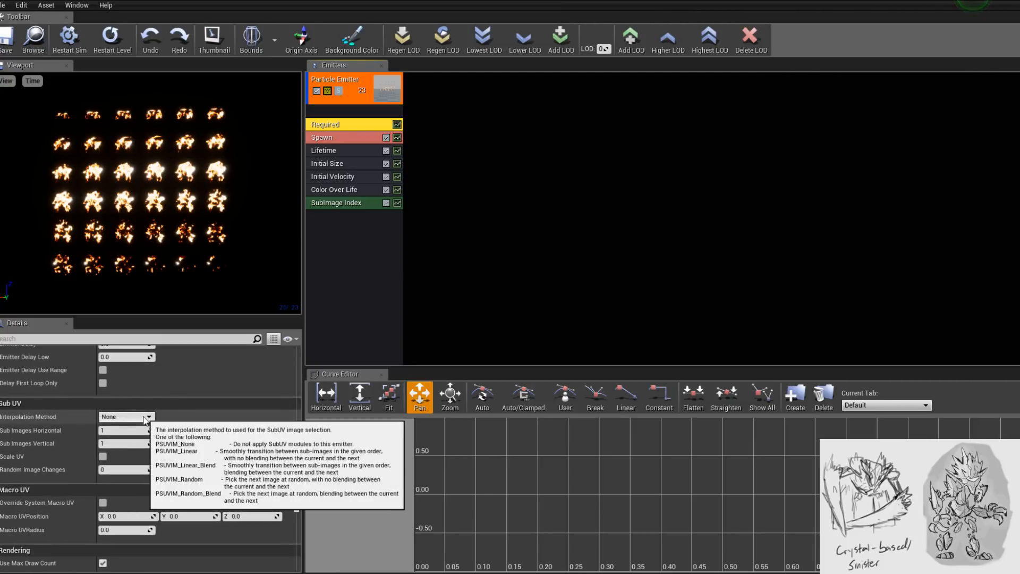
click(144, 418)
drag(299, 462, 300, 463)
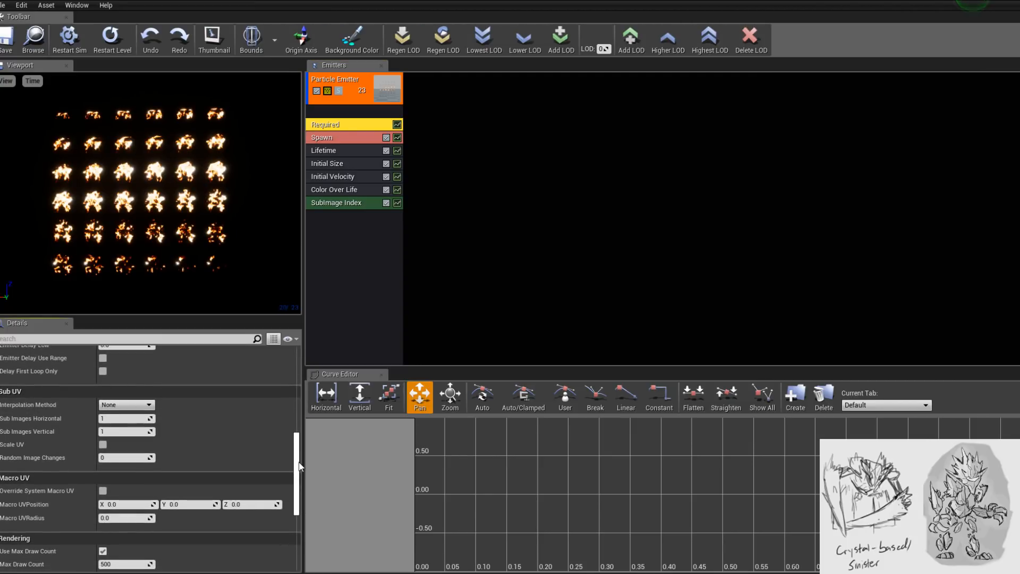
click(122, 418)
text(6)
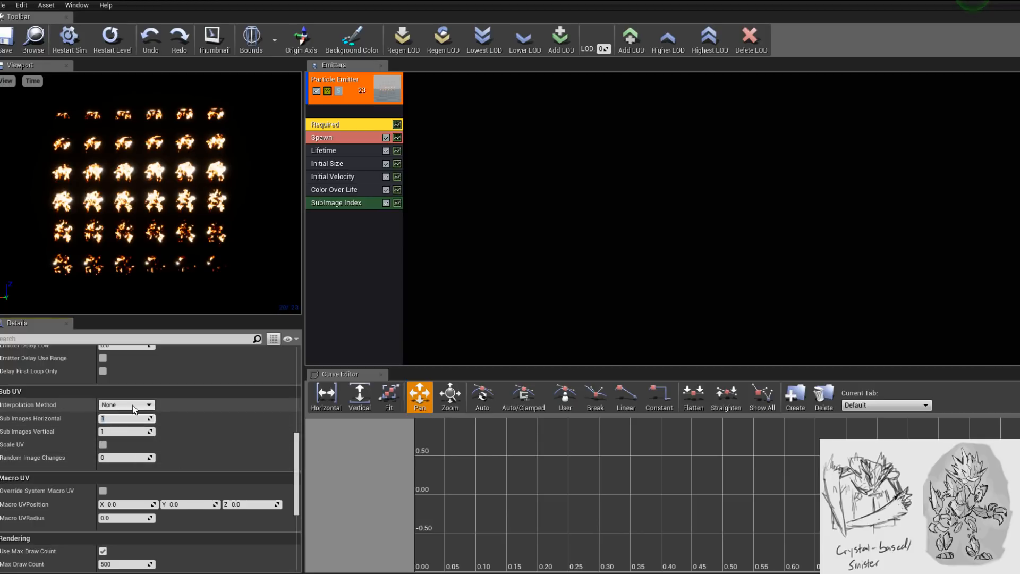
key(Tab)
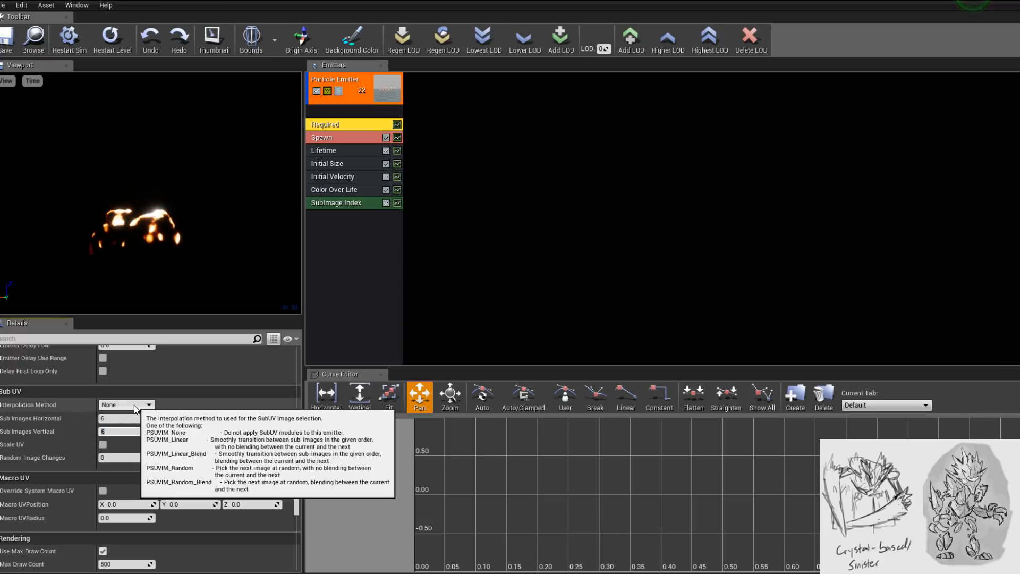
key(Return)
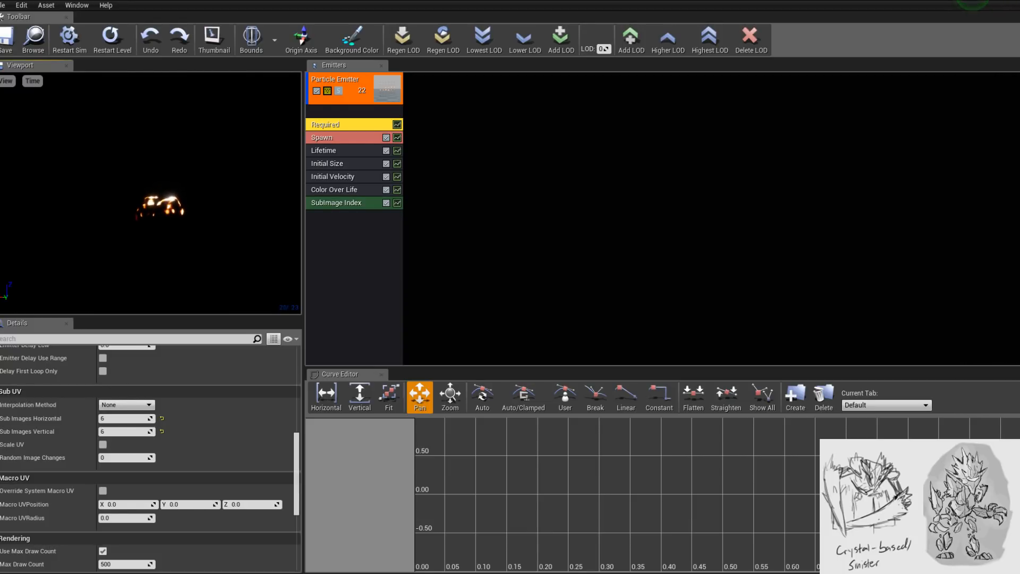
click(126, 404)
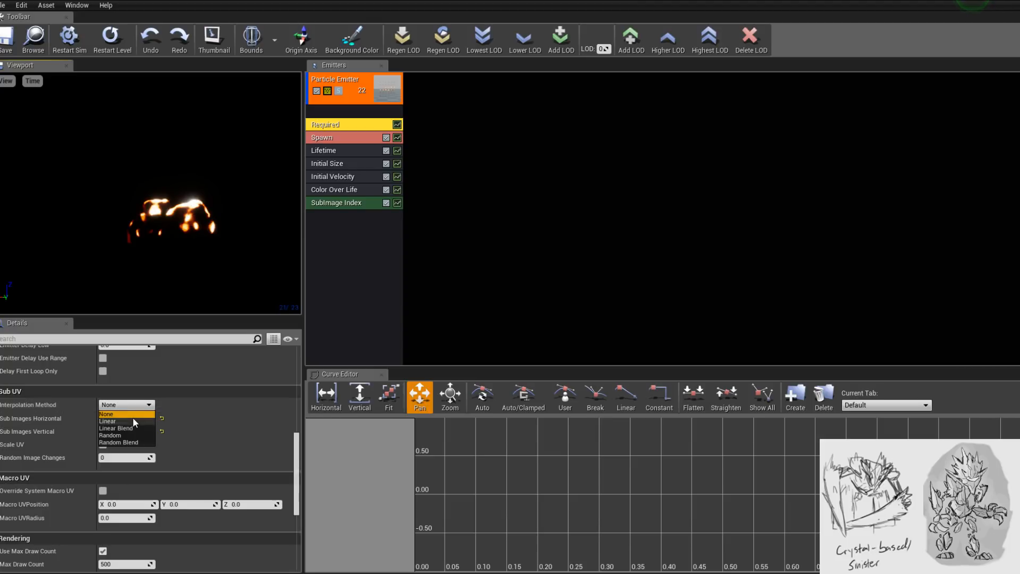
click(133, 418)
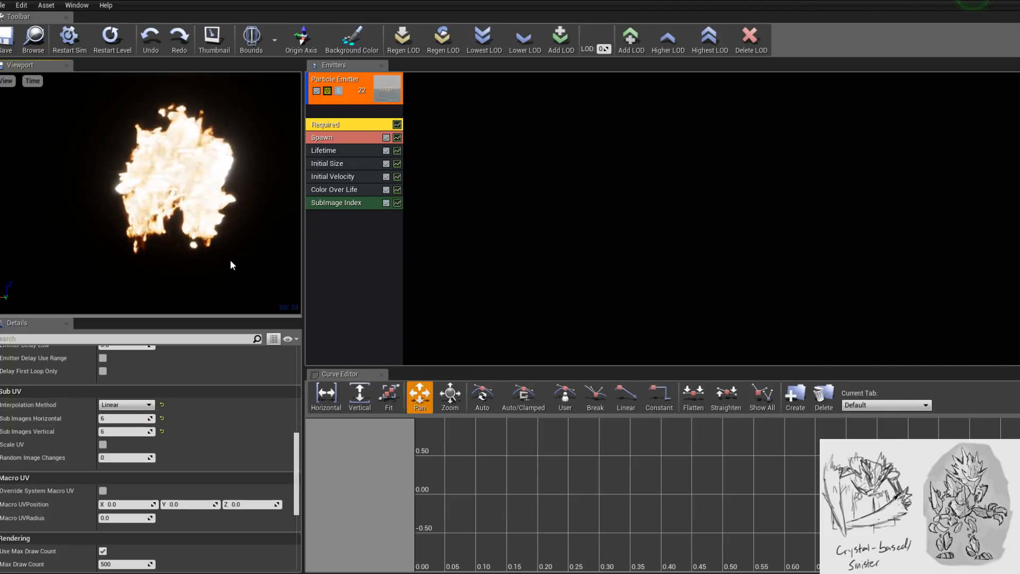
- Set the Spawn module's Rate constant to 2 and the Initial Velocity's Start Velocity Max to 1 and Min to -1 on all axes
middle_drag(224, 249, 246, 268)
right_drag(246, 269, 148, 18)
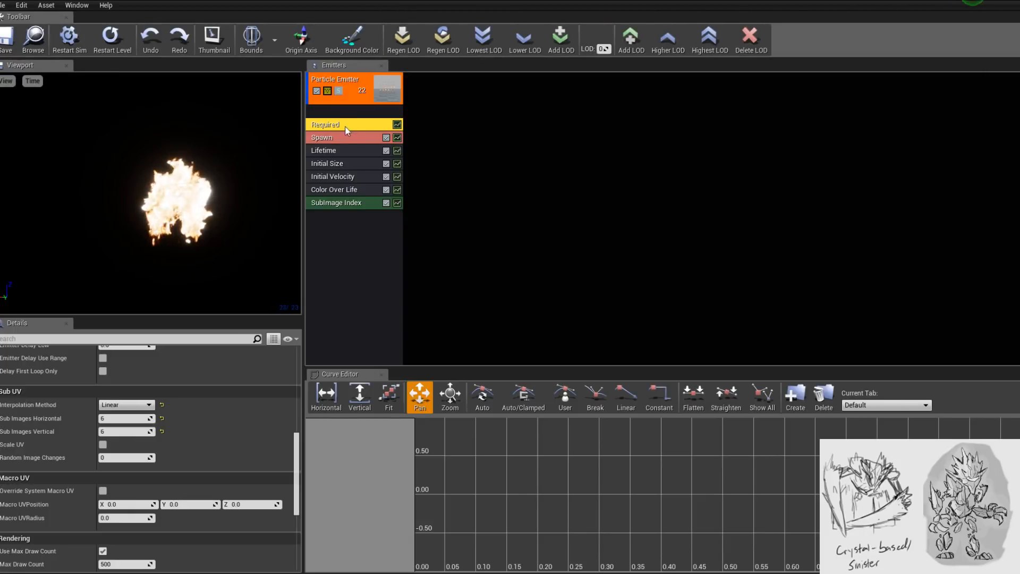
click(346, 137)
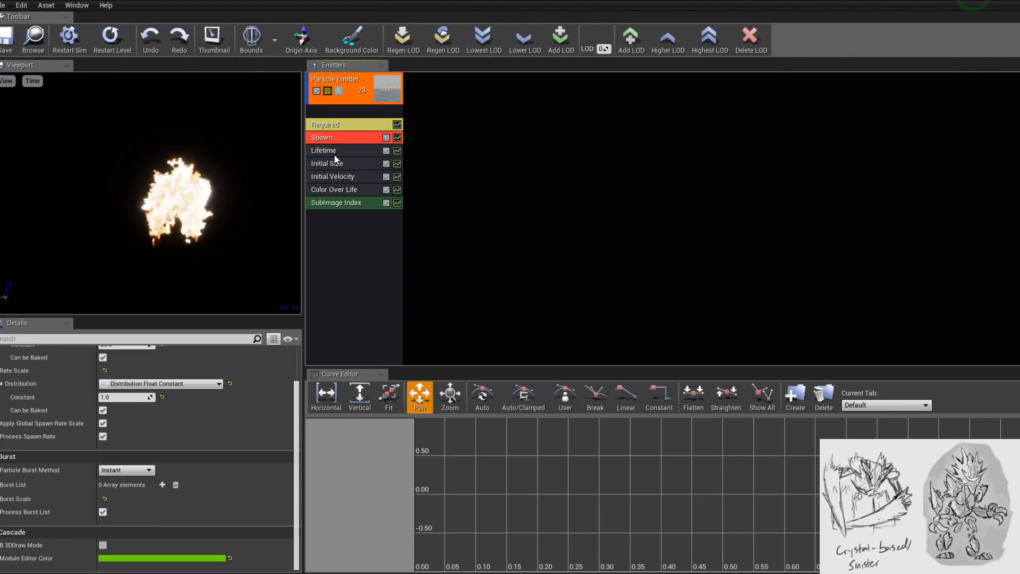
click(127, 391)
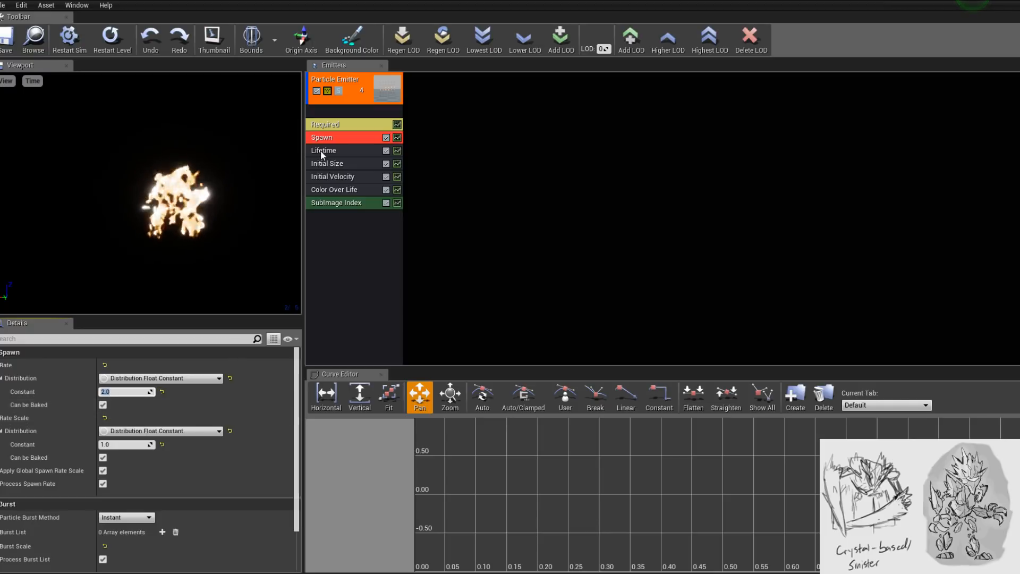
click(341, 178)
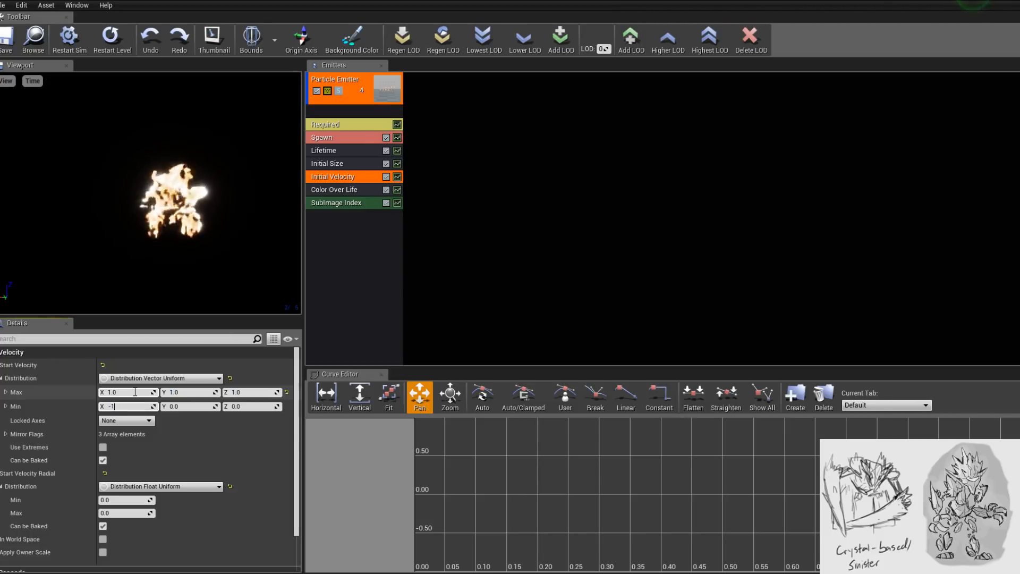
key(Tab)
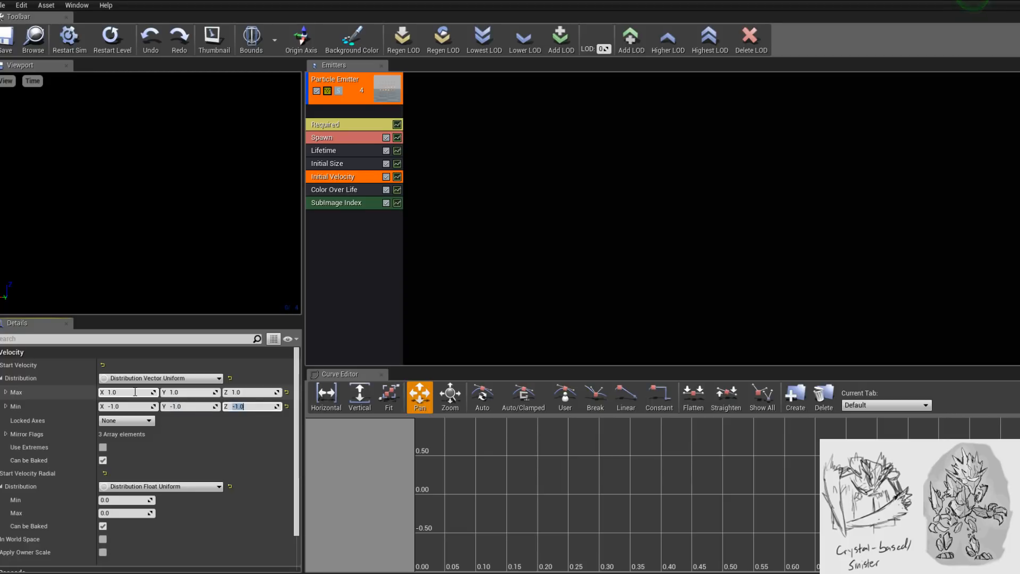
- Examine the Color Over Life module's color distribution and its Alpha Over Life constant curve
click(346, 190)
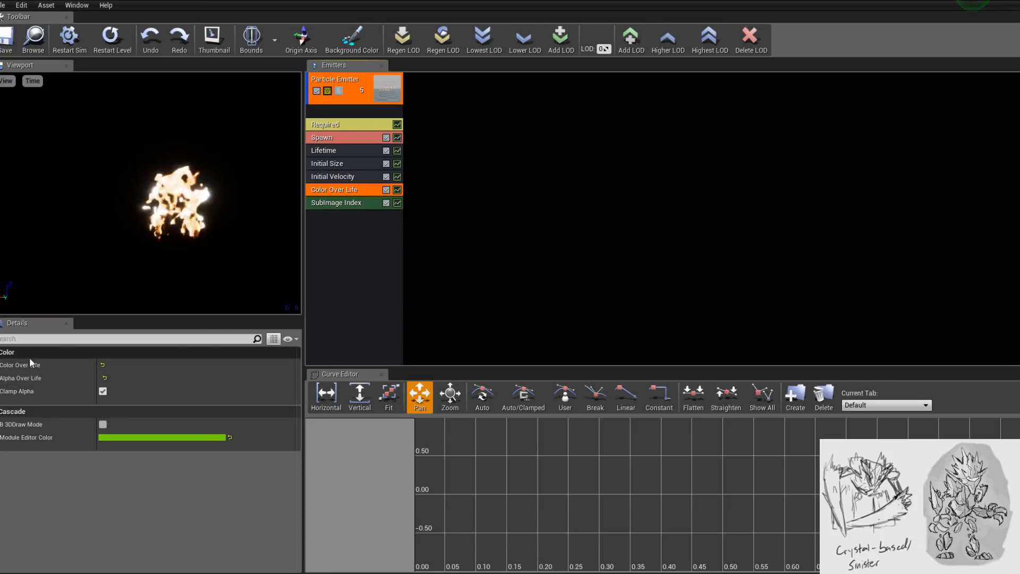
click(2, 365)
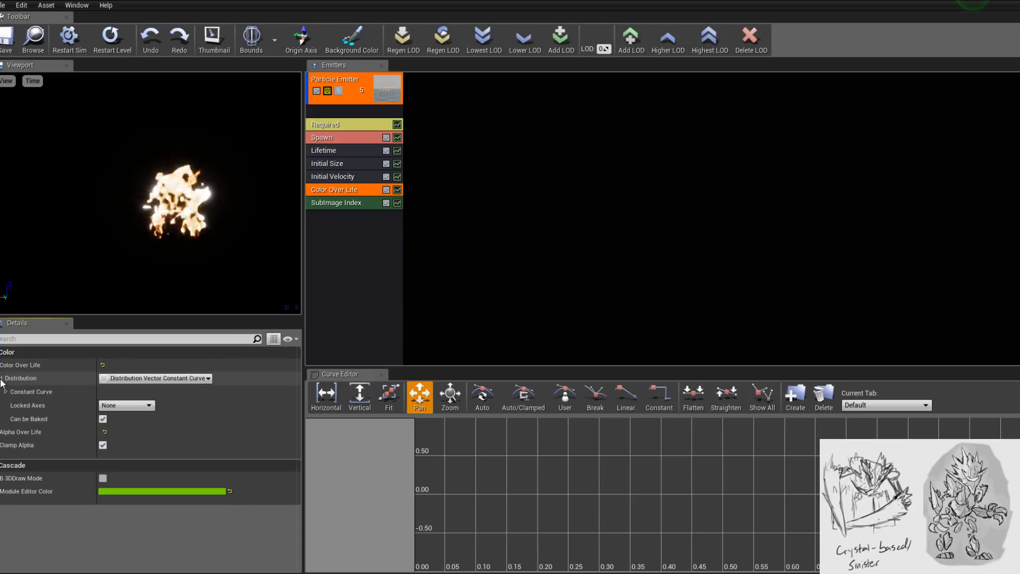
click(4, 432)
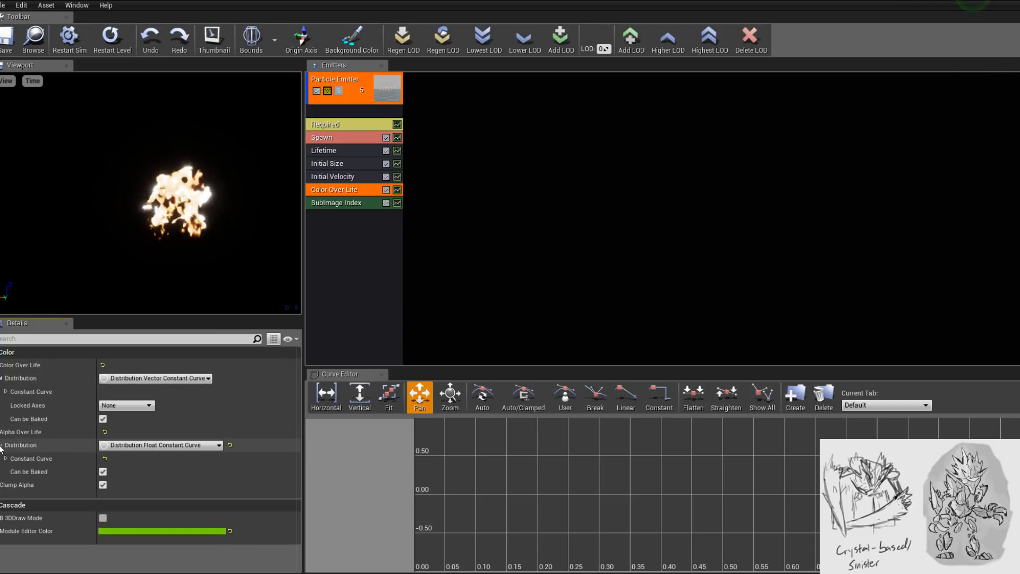
click(13, 458)
scroll(72, 455, down, 1)
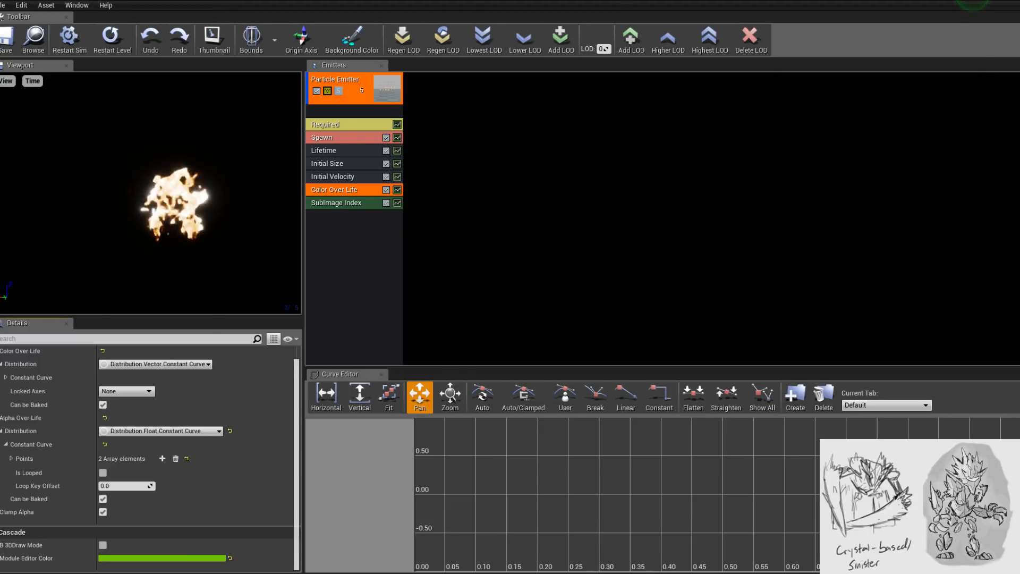
- In the M_Minion_Eyes material, add a RadialGradientExponential node and place it below the Particle SubUV node
click(90, 1)
right_drag(522, 336, 560, 308)
click(427, 315)
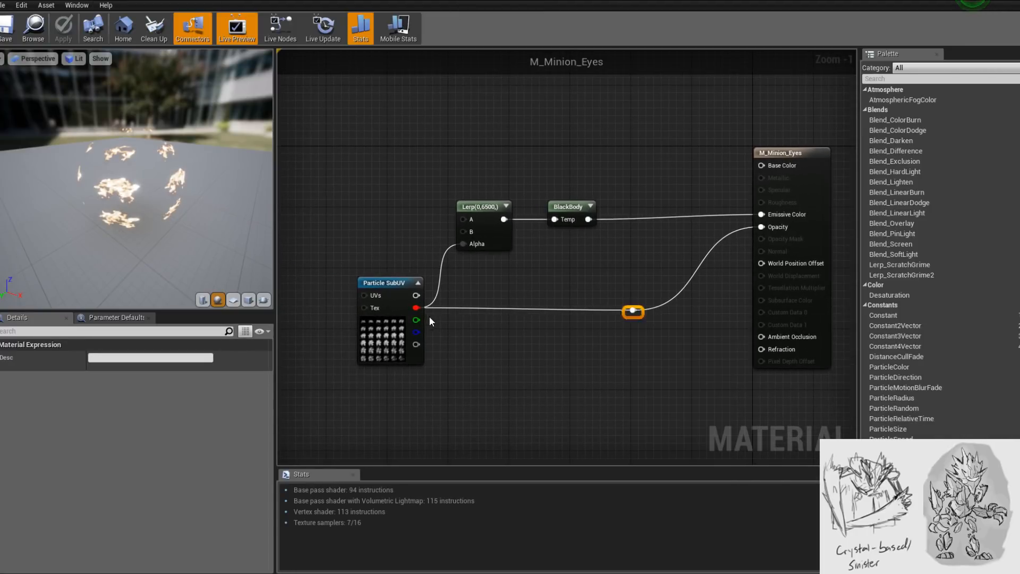
right_drag(465, 338, 487, 312)
right_click(500, 337)
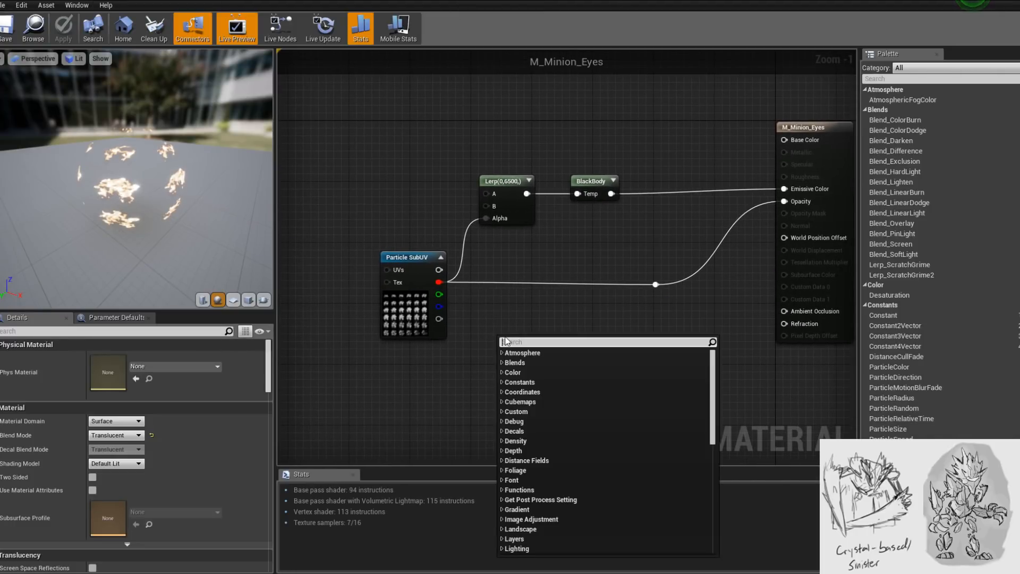
text(radi)
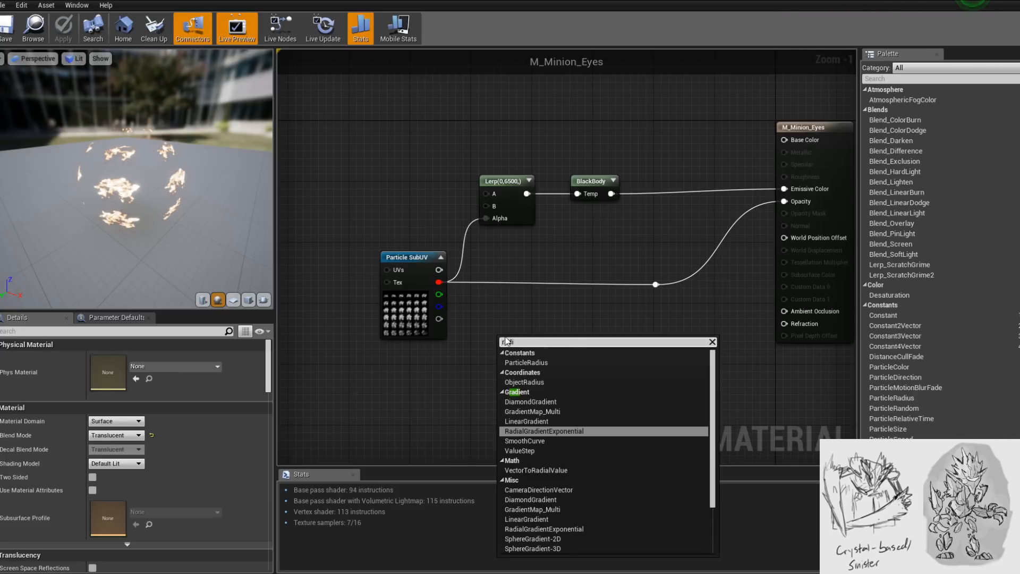
key(Return)
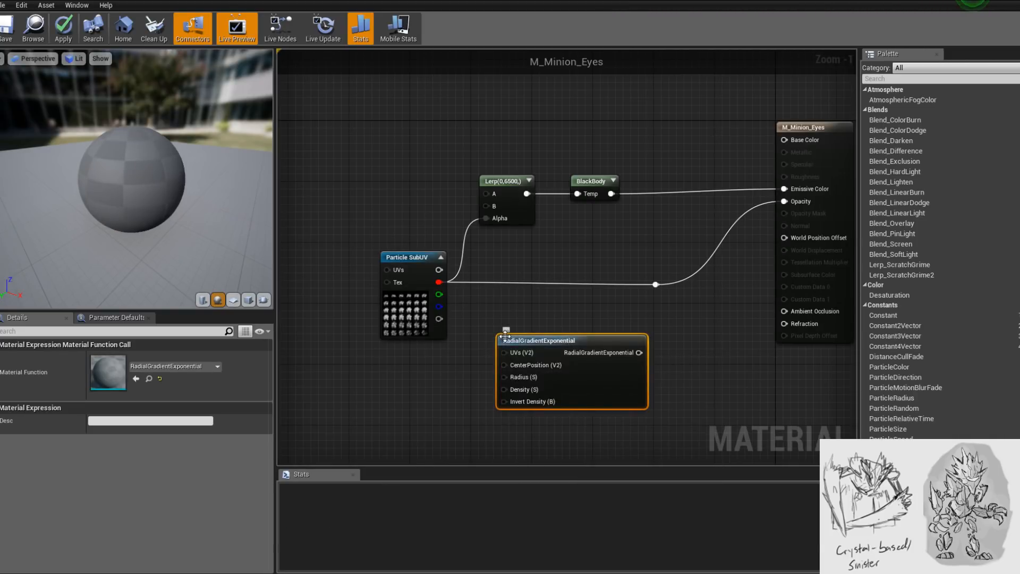
drag(505, 336, 372, 342)
scroll(436, 234, up, 1)
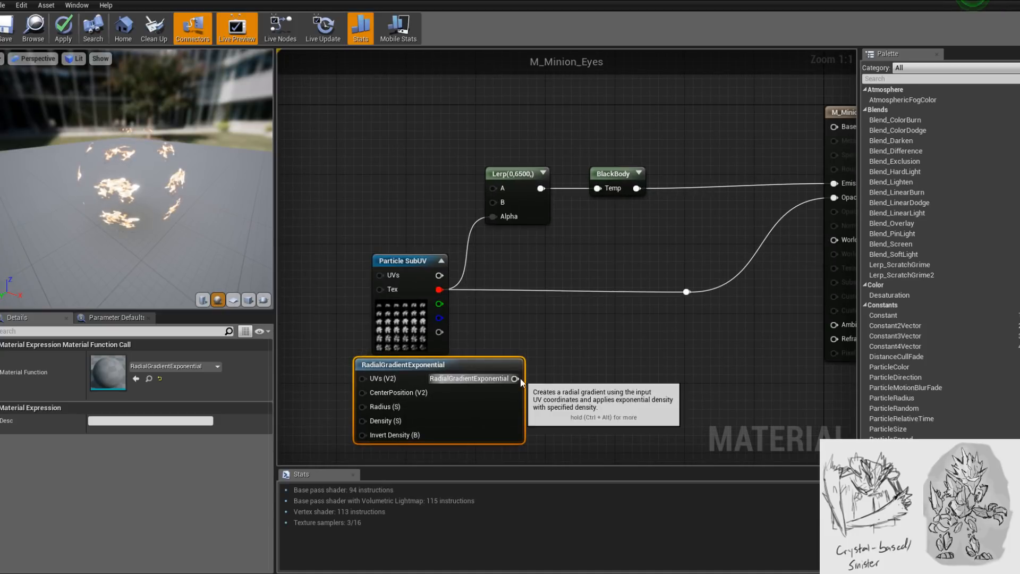
- Add a Multiply node combining the Particle SubUV red channel with the radial gradient, and connect its result to Opacity
right_drag(628, 379, 553, 372)
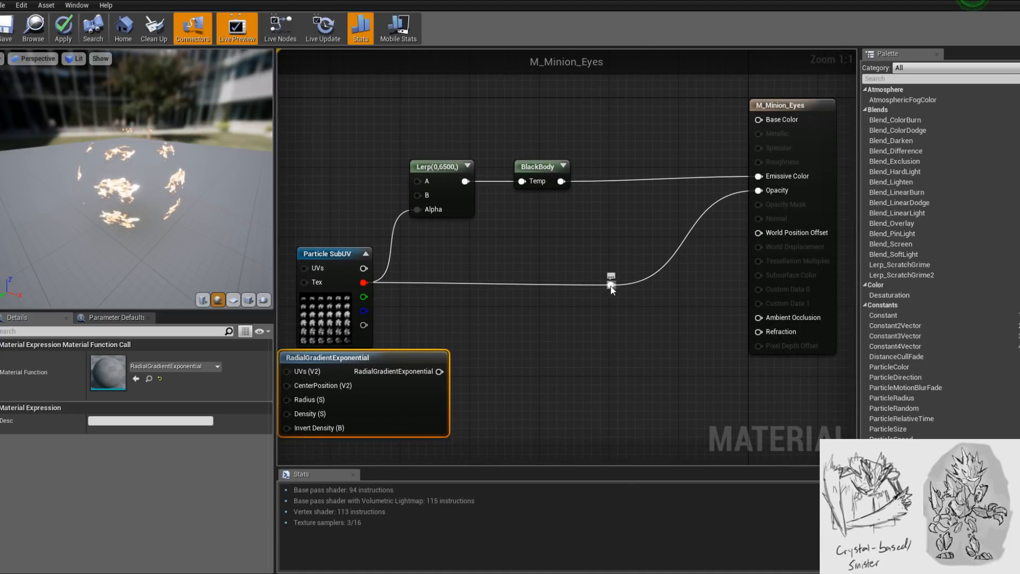
drag(611, 285, 625, 325)
text(mul)
key(Return)
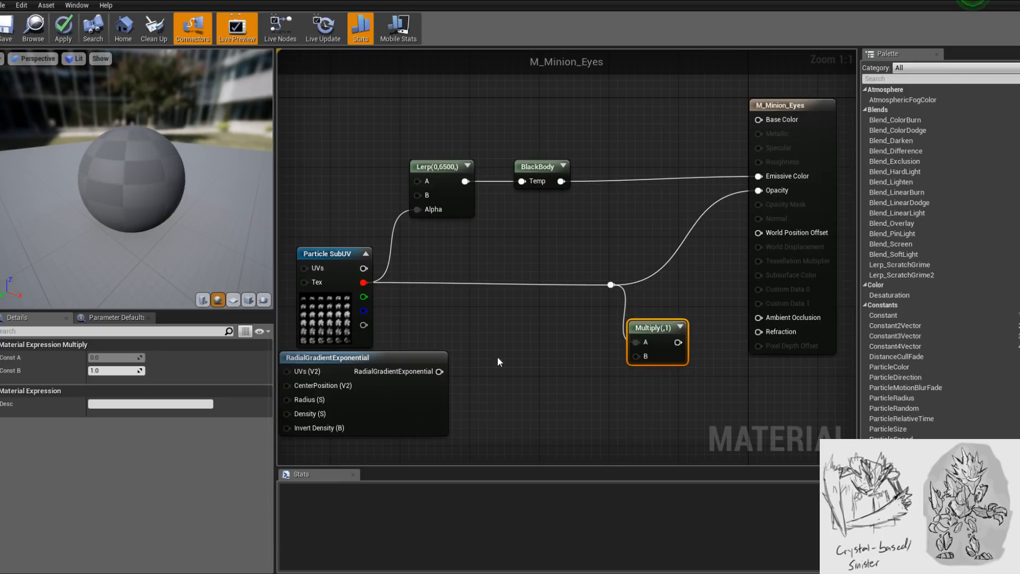
drag(440, 372, 759, 190)
right_drag(587, 349, 638, 280)
drag(696, 259, 697, 272)
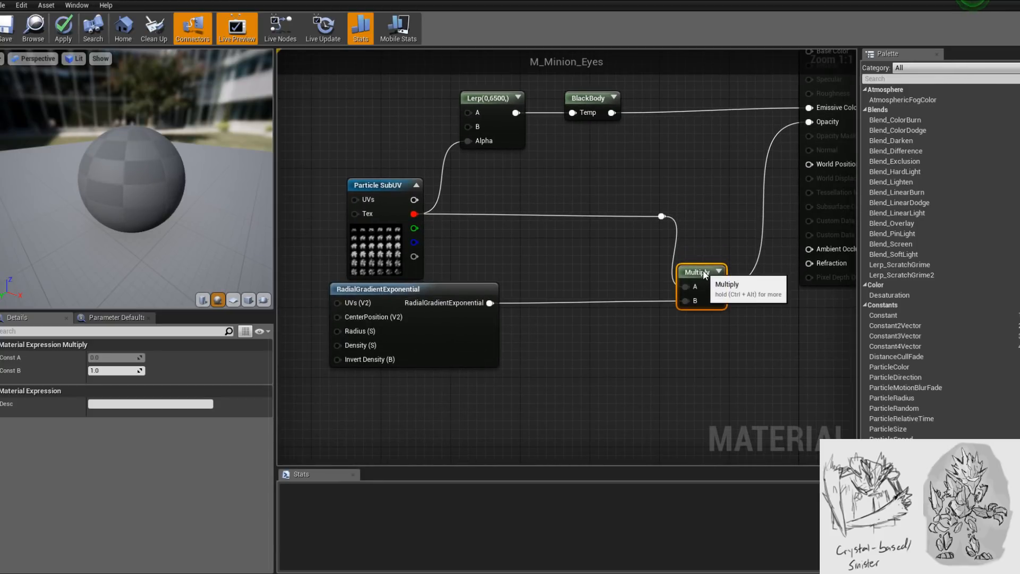
- Show the material preview on a plane and examine the sprites from the front
click(233, 301)
drag(173, 203, 229, 204)
drag(95, 176, 114, 189)
right_drag(94, 176, 154, 176)
drag(118, 180, 119, 199)
middle_drag(119, 180, 123, 187)
drag(119, 179, 133, 205)
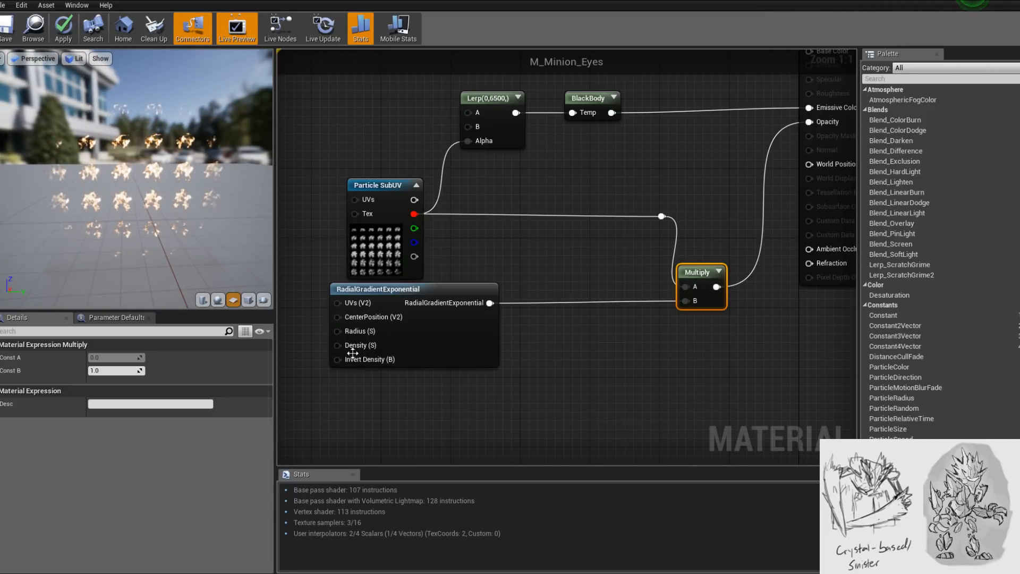
- Add a Constant node with value 0.5 and connect it to the Radius input of RadialGradientExponential
right_drag(314, 333, 391, 343)
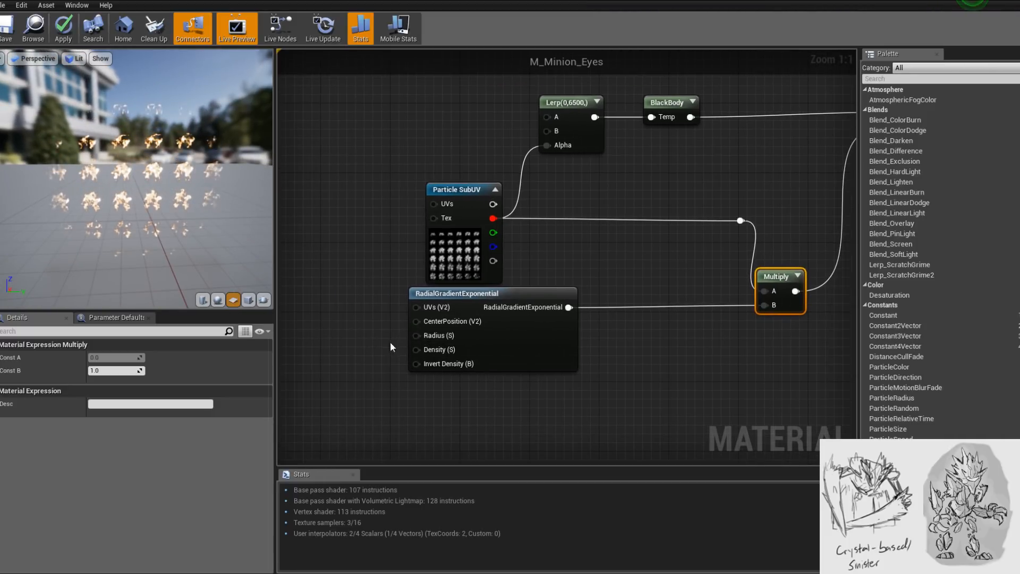
click(359, 324)
drag(378, 345, 417, 336)
click(117, 357)
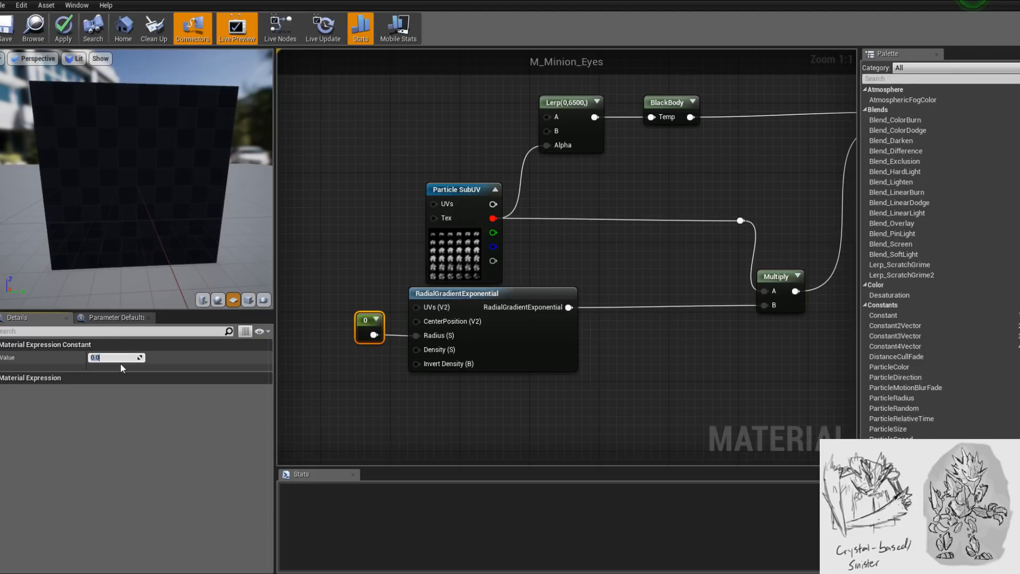
text(0.5)
key(Return)
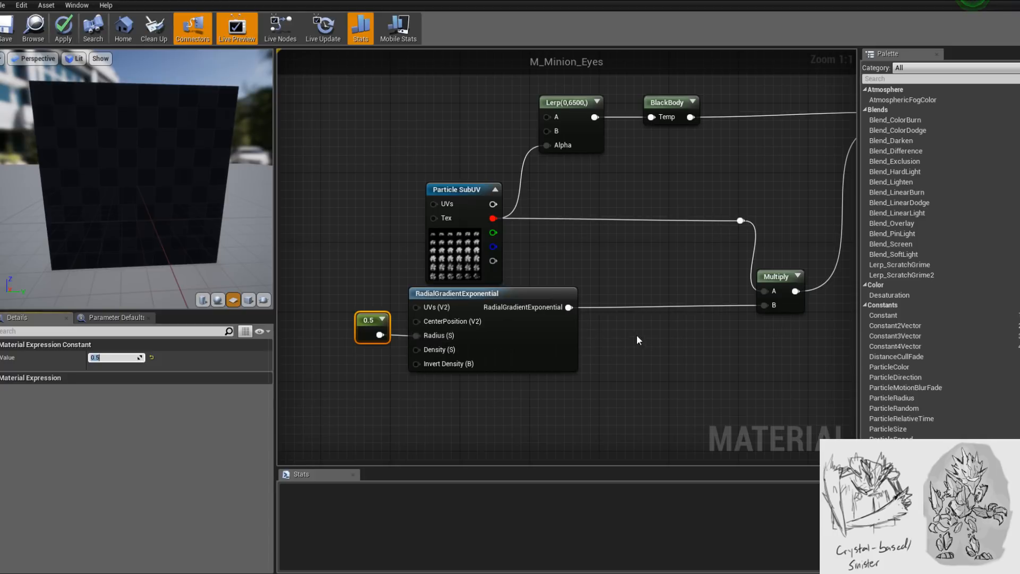
- Replace the Multiply node with an Add node joining the SubUV red channel and the radial gradient into Opacity
drag(467, 240, 440, 240)
right_drag(655, 288, 572, 284)
right_click(680, 240)
text(add)
key(Return)
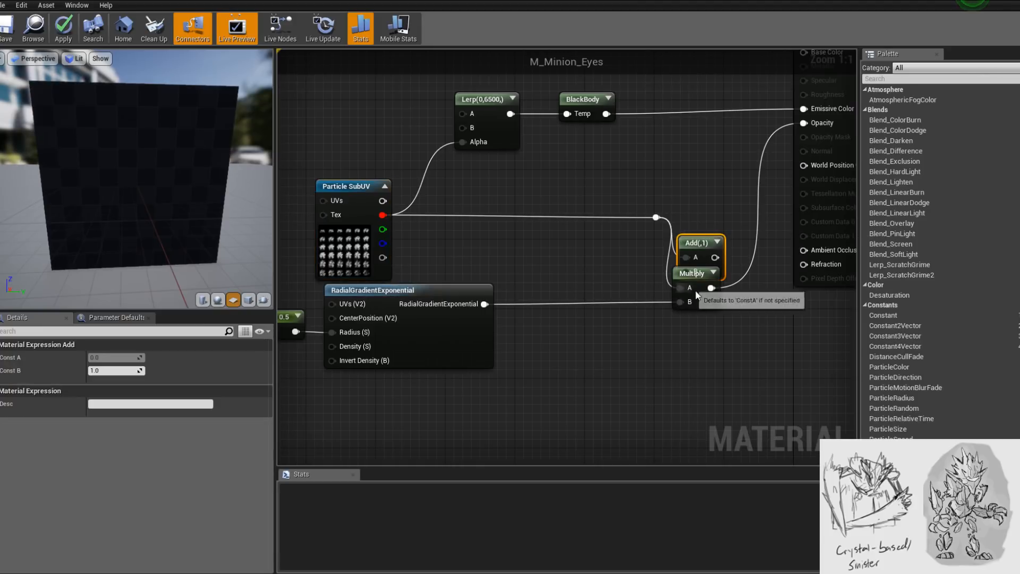
drag(709, 282, 487, 304)
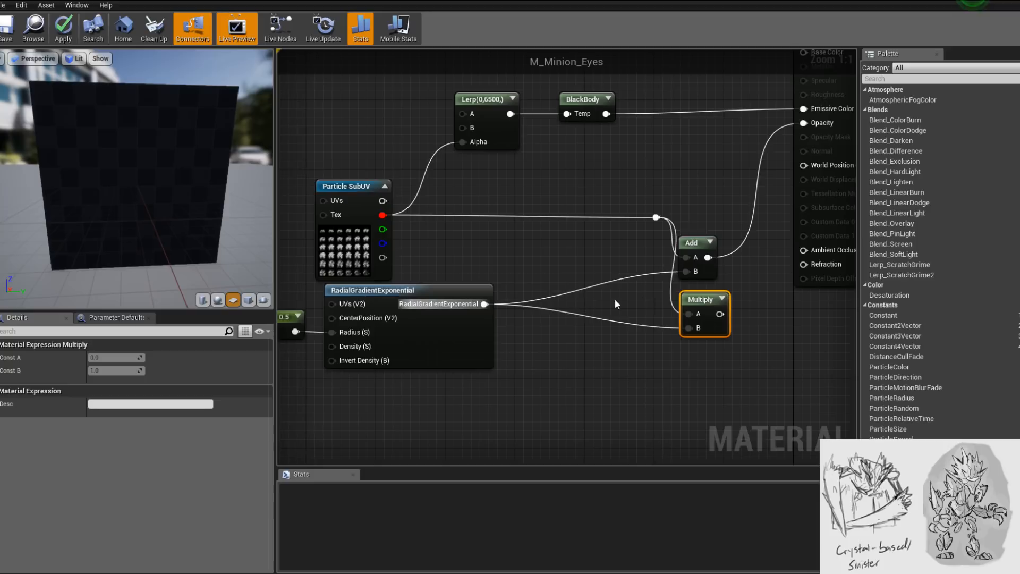
key(Delete)
drag(702, 252, 700, 282)
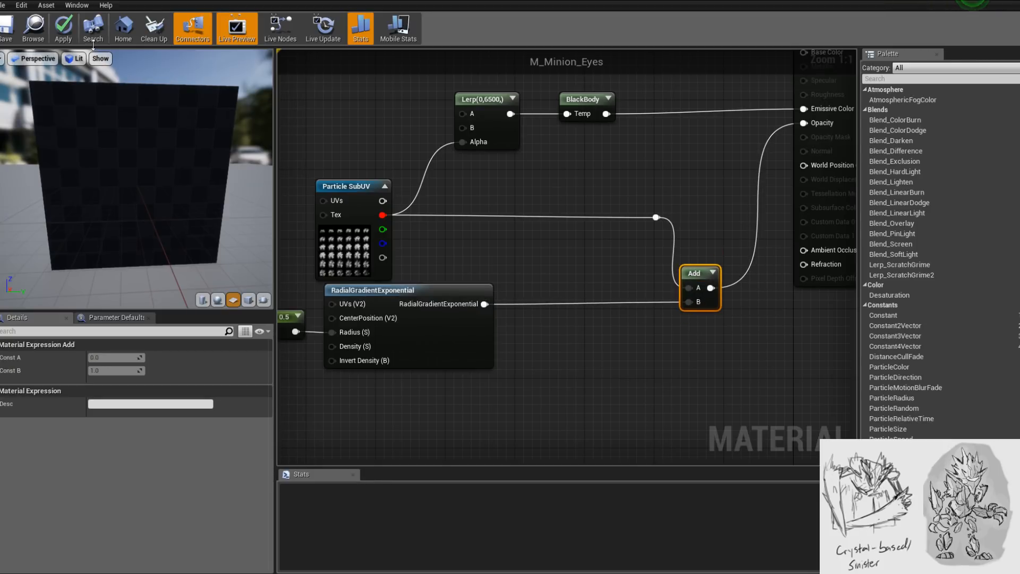
- Apply the material changes and check the eye particles in the FX_Minion_Eyes preview
click(73, 33)
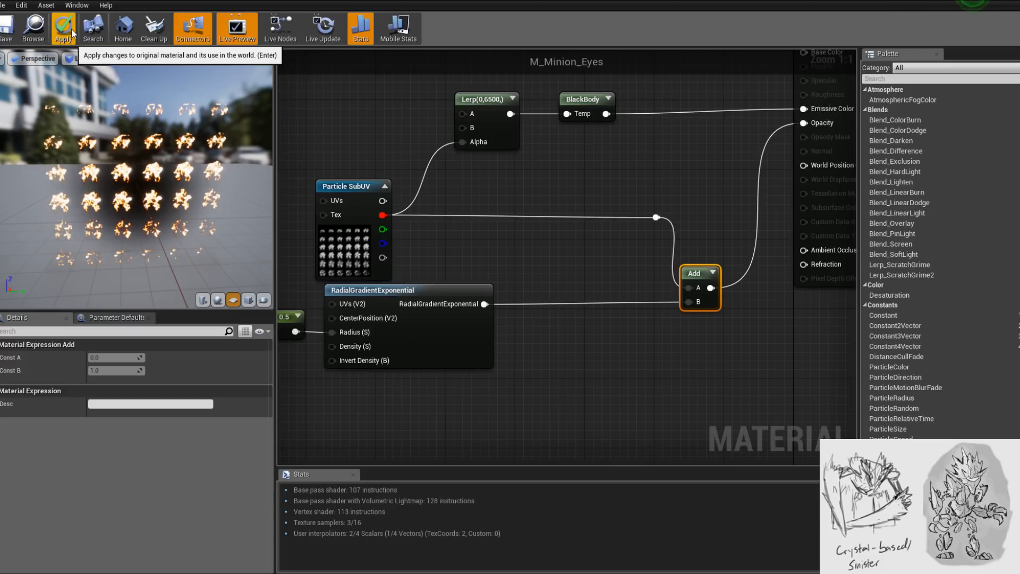
mouse_move(174, 218)
mouse_down()
mouse_move(173, 186)
mouse_move(143, 207)
mouse_move(164, 154)
mouse_move(133, 197)
mouse_move(170, 213)
mouse_move(117, 213)
mouse_move(172, 235)
mouse_up()
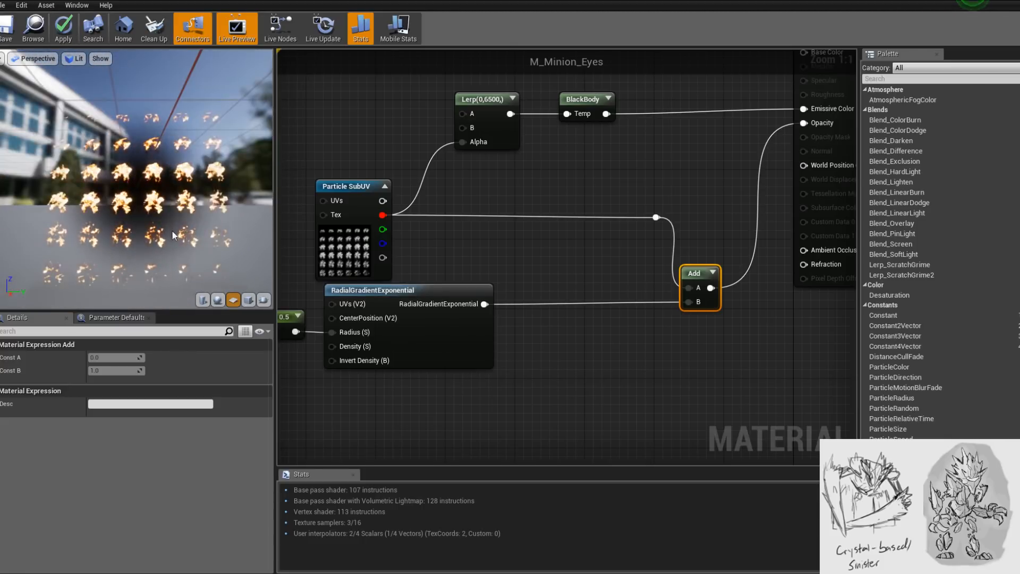
click(63, 29)
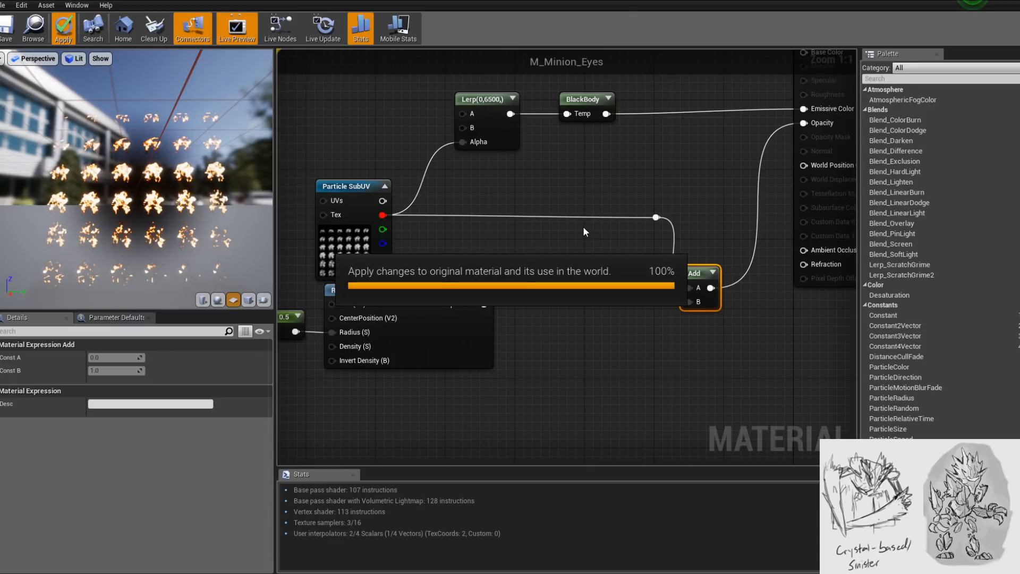
click(92, 1)
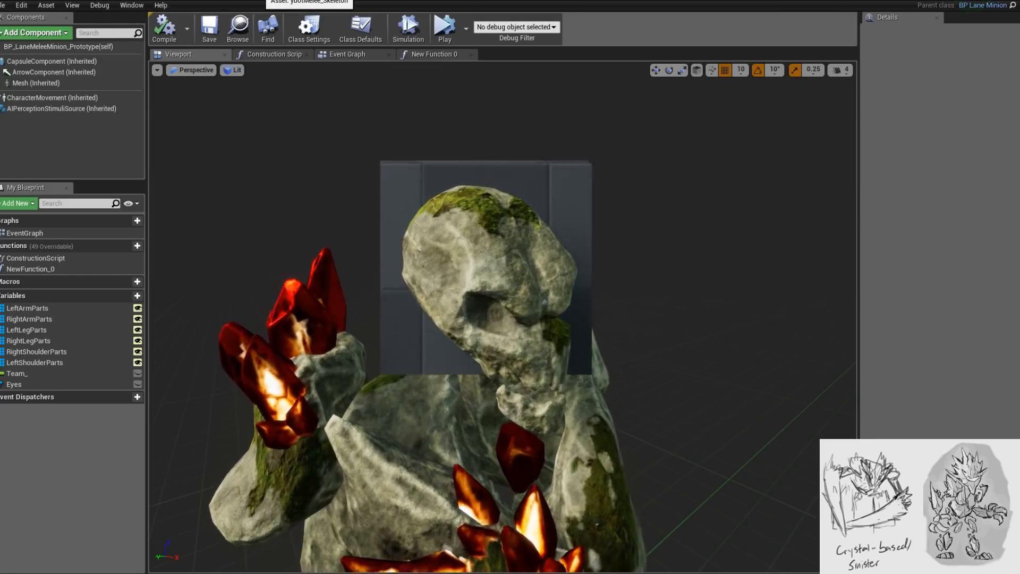
click(260, 1)
click(460, 1)
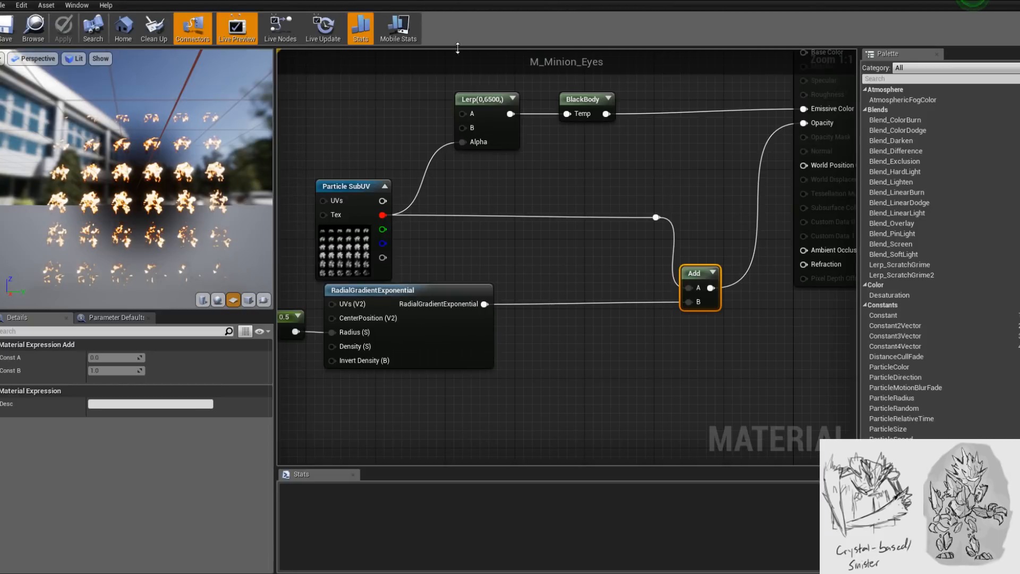
click(553, 1)
click(348, 1)
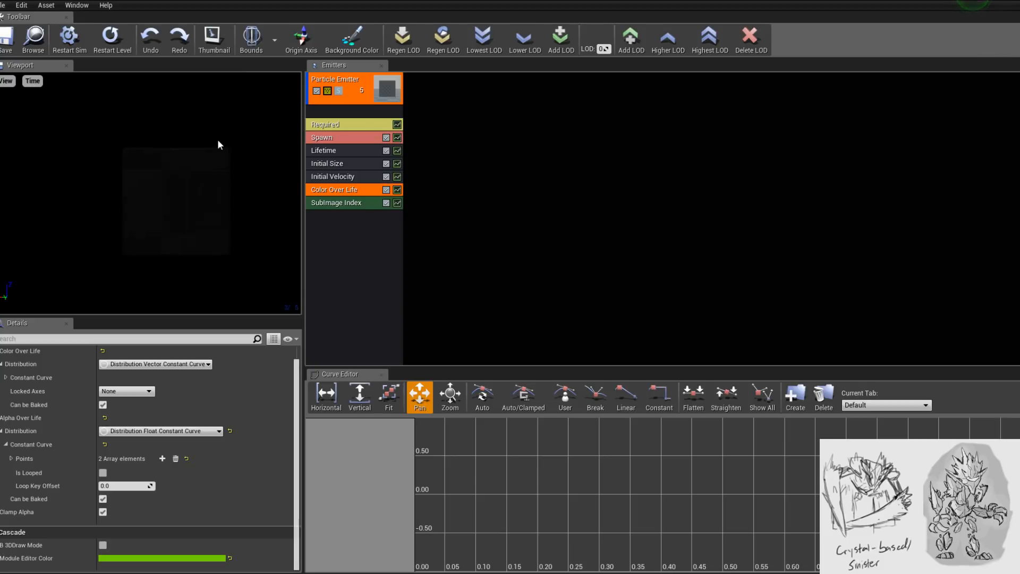
click(466, 1)
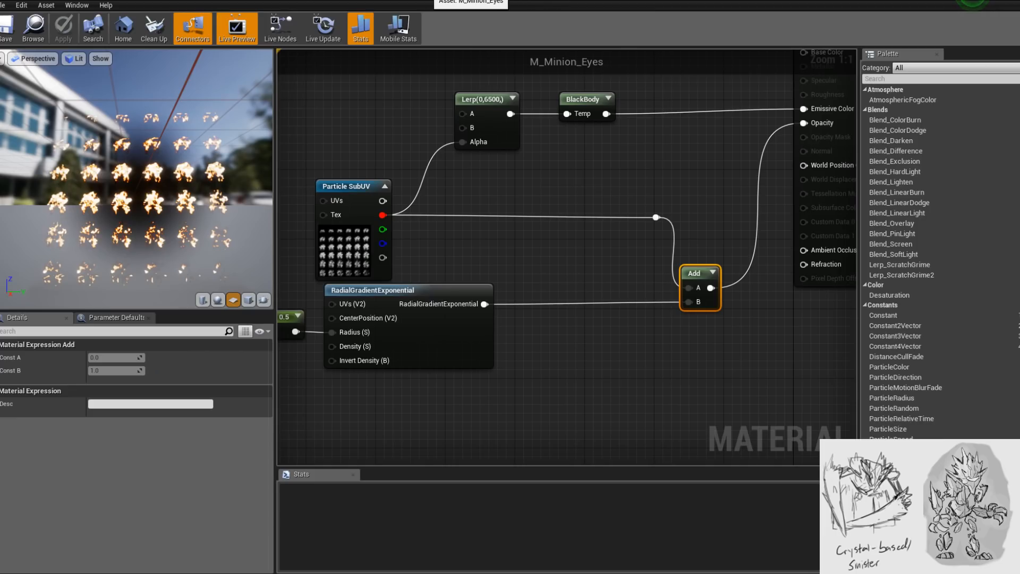
click(384, 1)
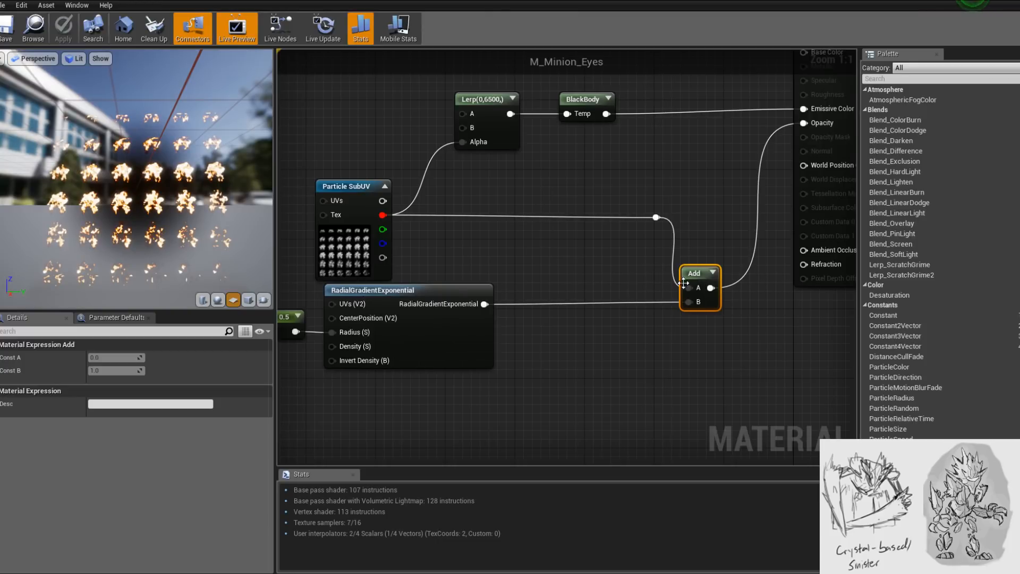
- Connect the Add node's output to the Lerp Alpha as well, apply the material, and check the particle preview
drag(712, 288, 467, 144)
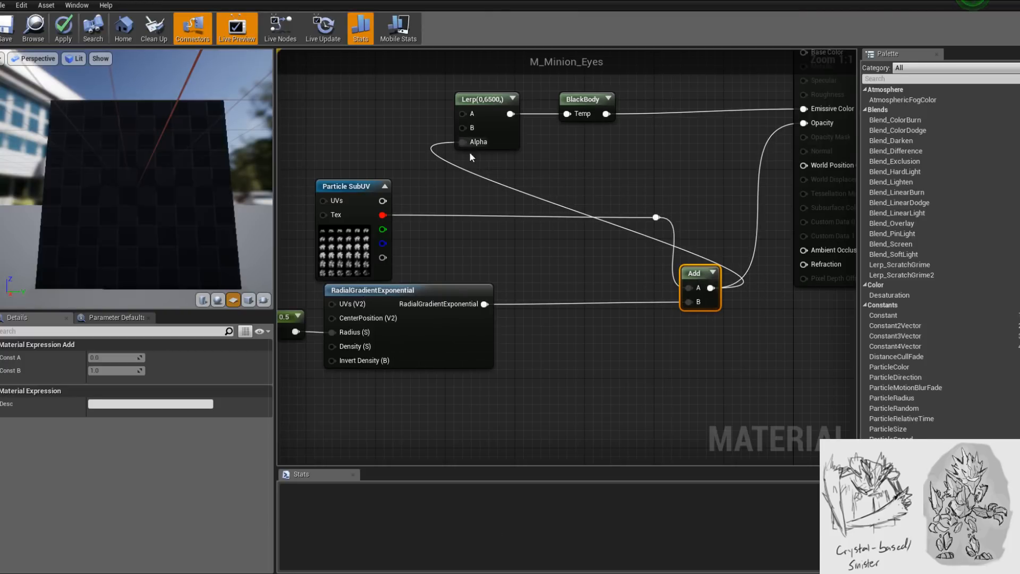
right_drag(511, 340, 580, 333)
drag(577, 391, 364, 310)
drag(507, 342, 481, 342)
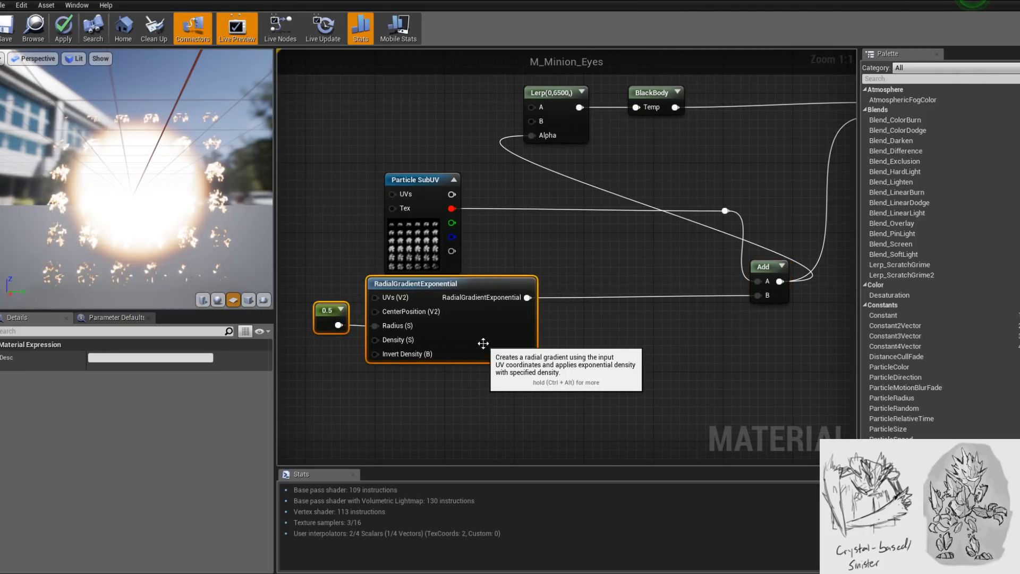
key(Return)
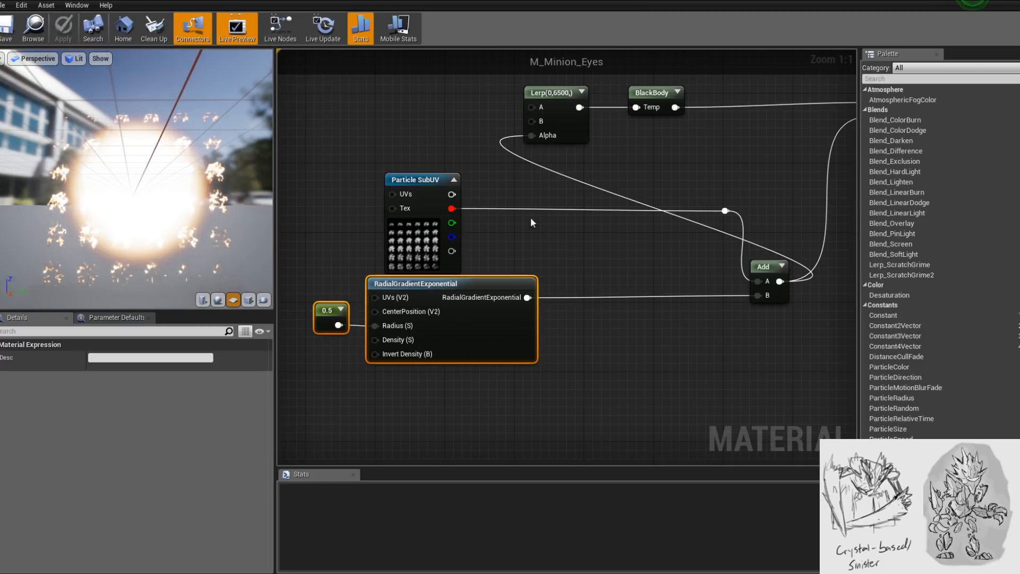
click(377, 1)
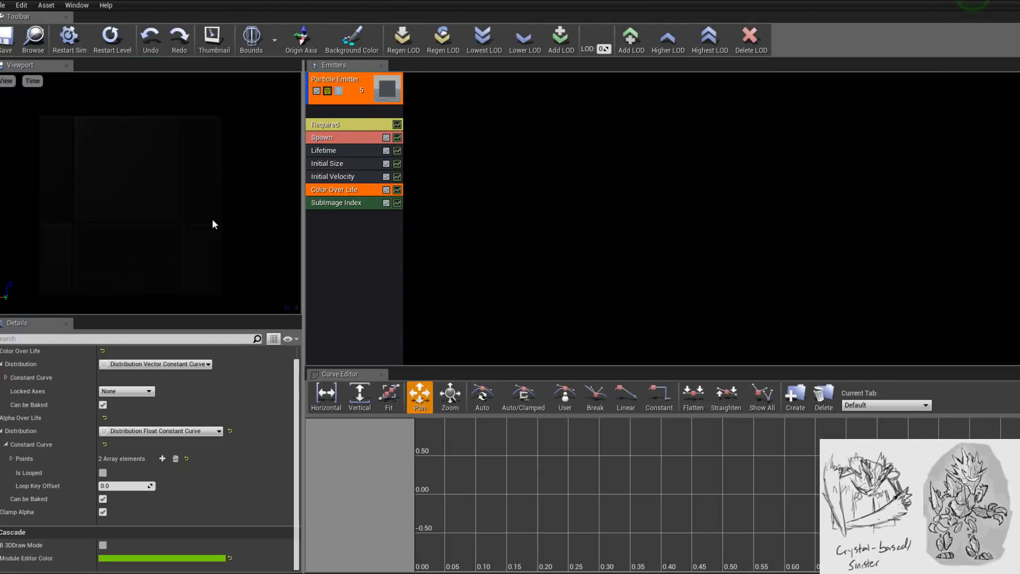
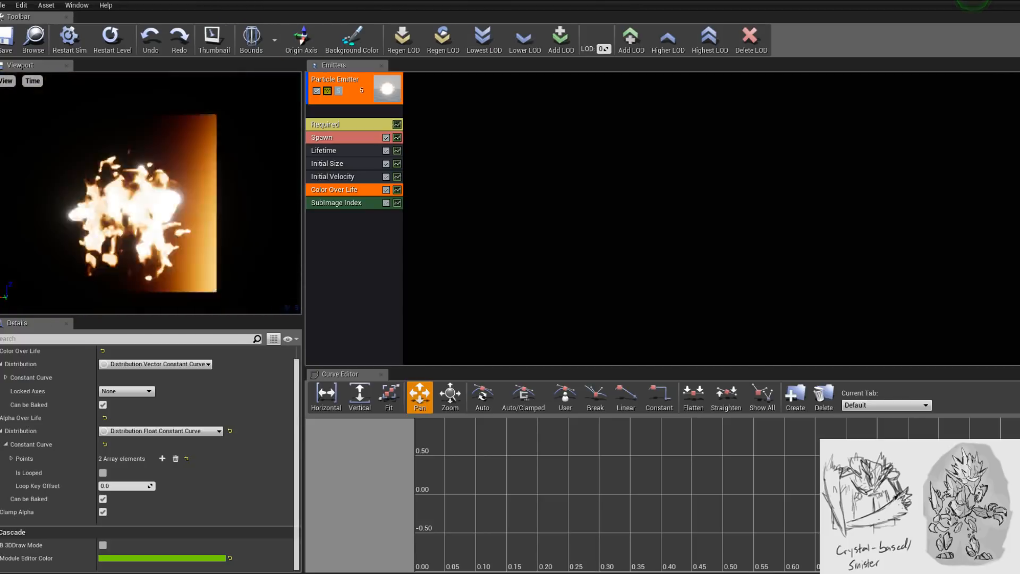
- Reconnect the SubUV red channel directly to Lerp Alpha and Opacity, delete the radial gradient, constant and Add nodes, and apply the material
click(505, 1)
right_drag(659, 333, 466, 389)
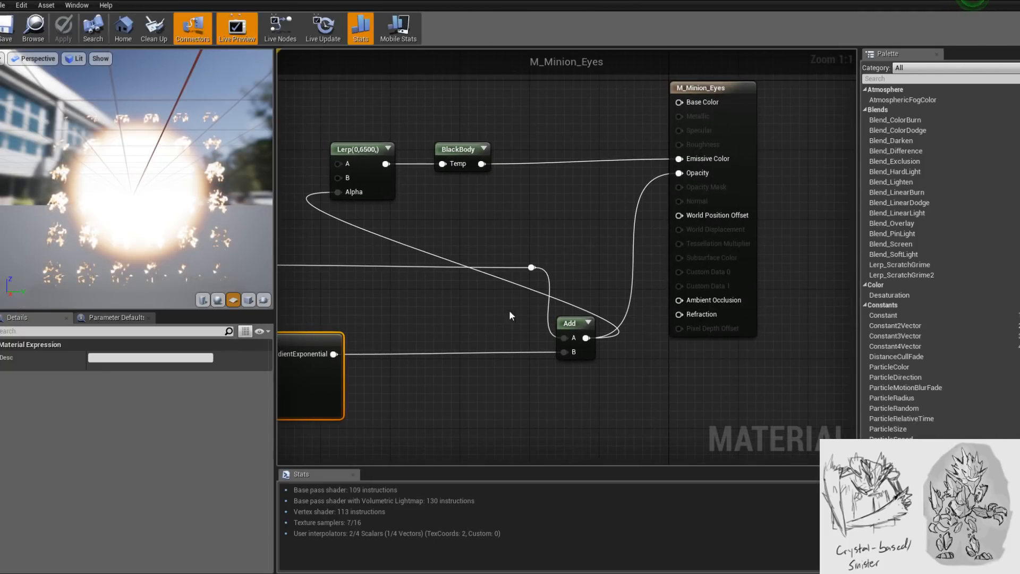
drag(530, 267, 680, 173)
right_drag(369, 201, 528, 192)
drag(498, 184, 419, 256)
drag(738, 434, 387, 351)
key(Delete)
right_drag(430, 371, 338, 427)
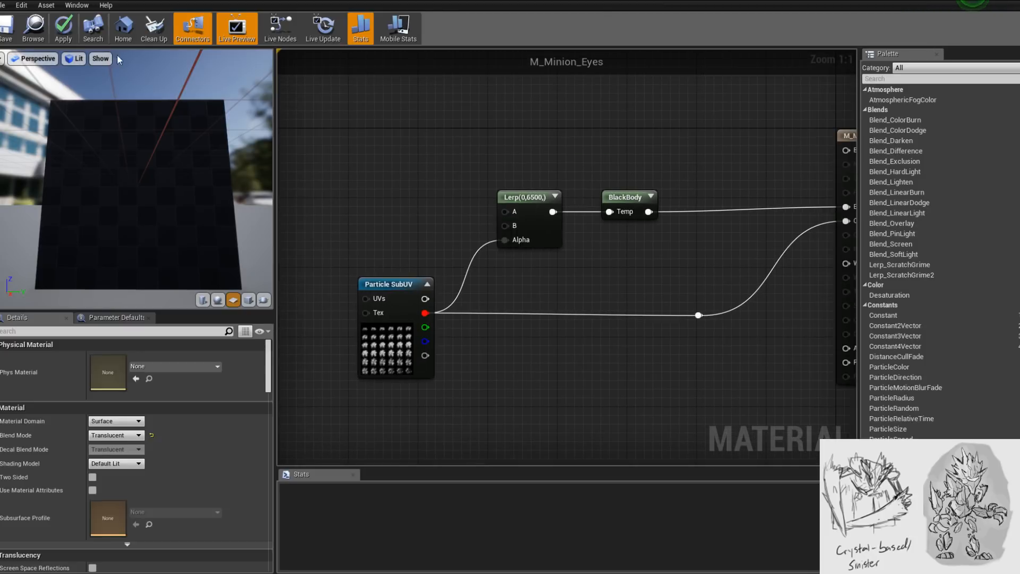
key(Return)
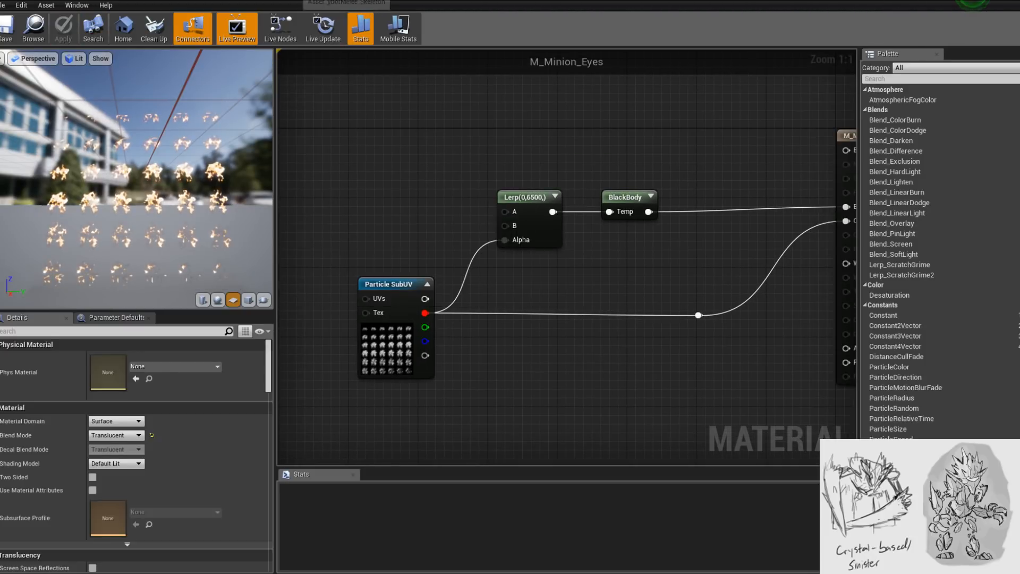
- Check the eye particles on the skeleton's EyeSocket_R preview and save the skeleton
click(282, 1)
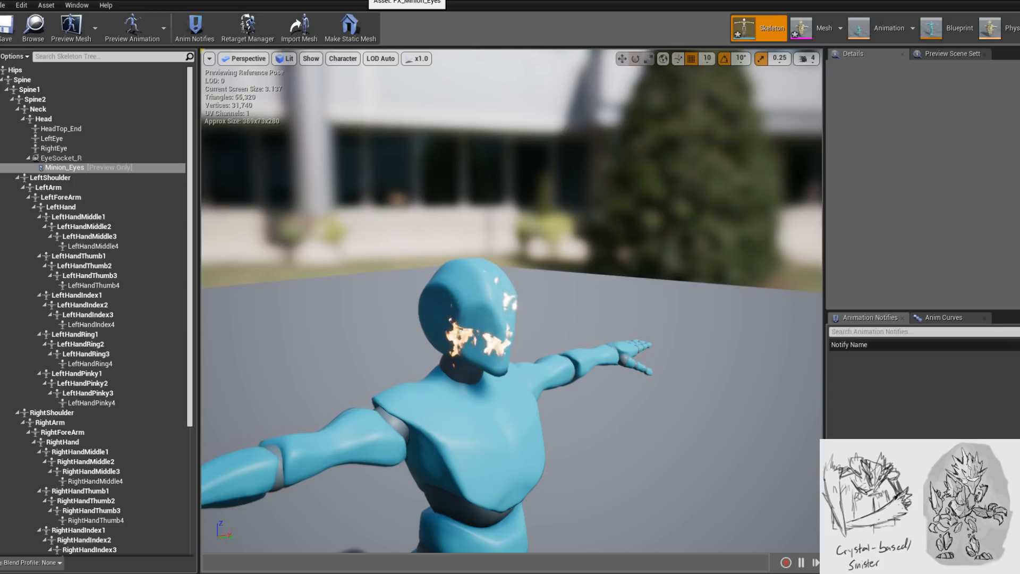
key(ctrl+s)
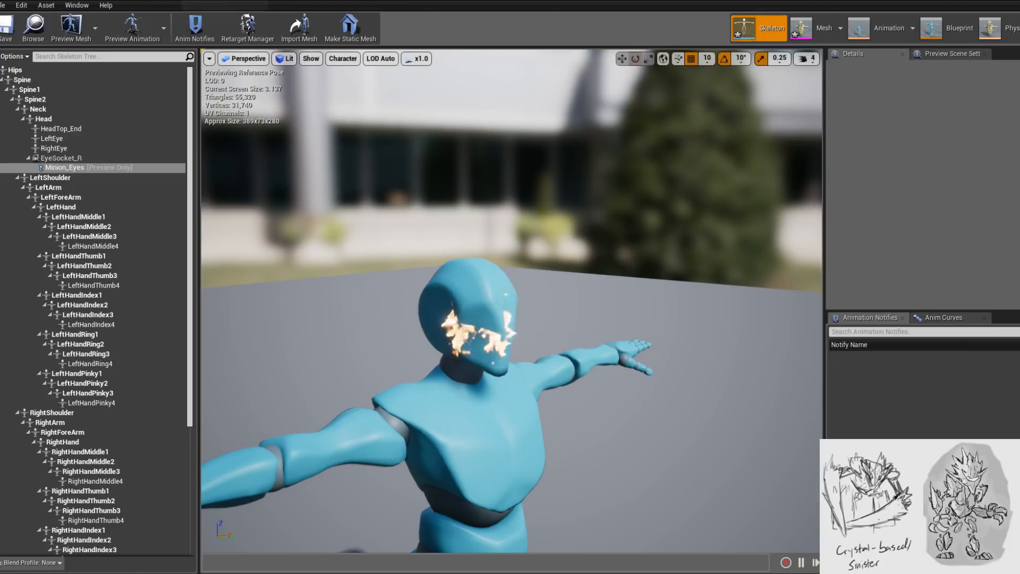
- Set the FX_Minion_Eyes emitter's Initial Size distribution to a maximum of 5 and a minimum of 2.5 on all axes
click(178, 1)
click(370, 1)
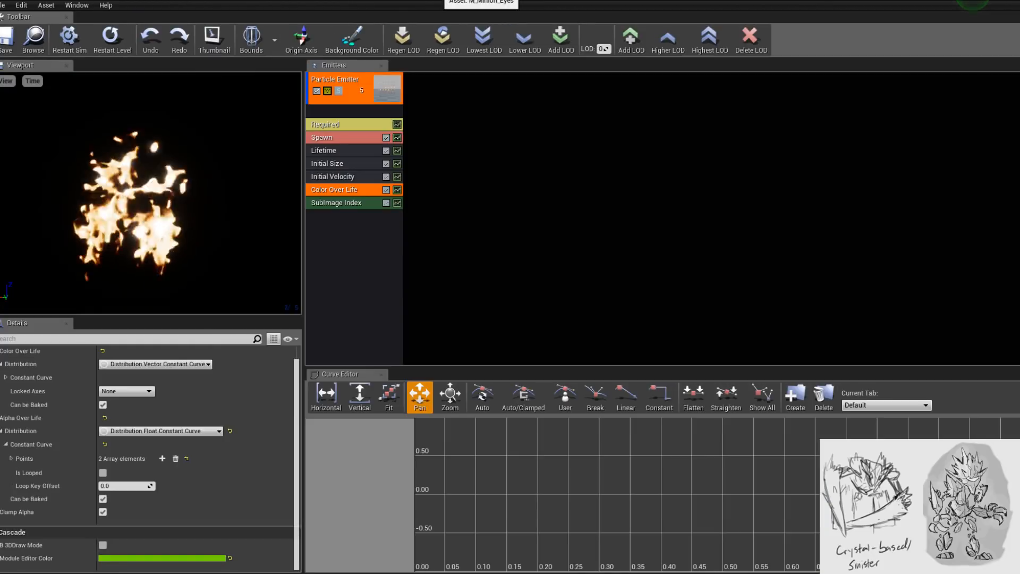
click(336, 164)
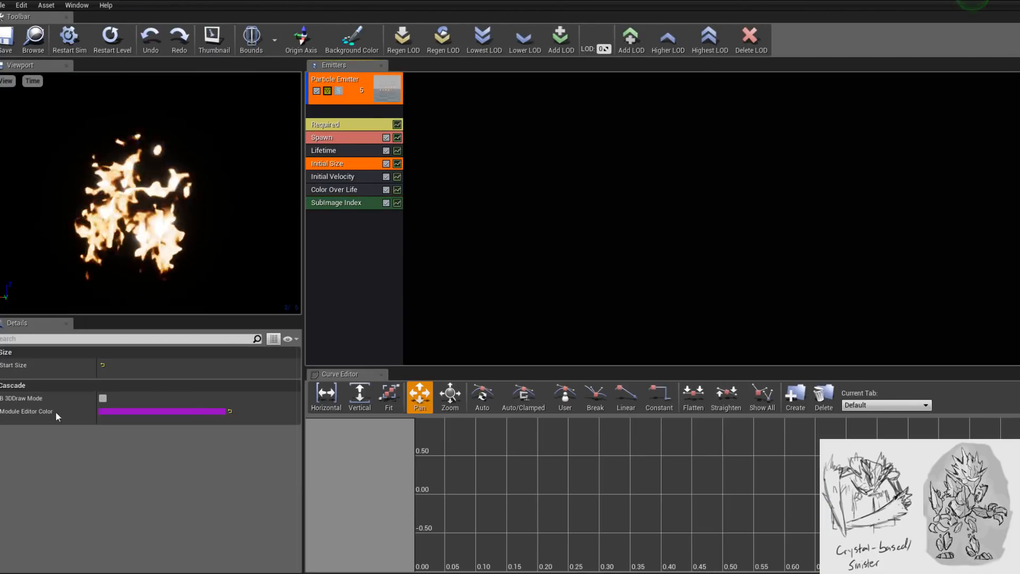
click(2, 365)
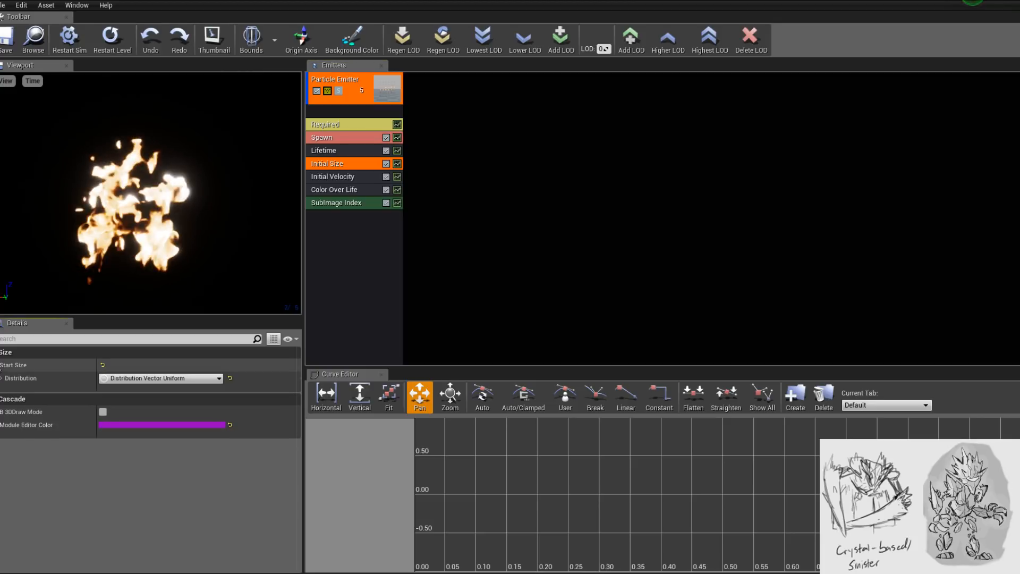
click(3, 378)
click(132, 393)
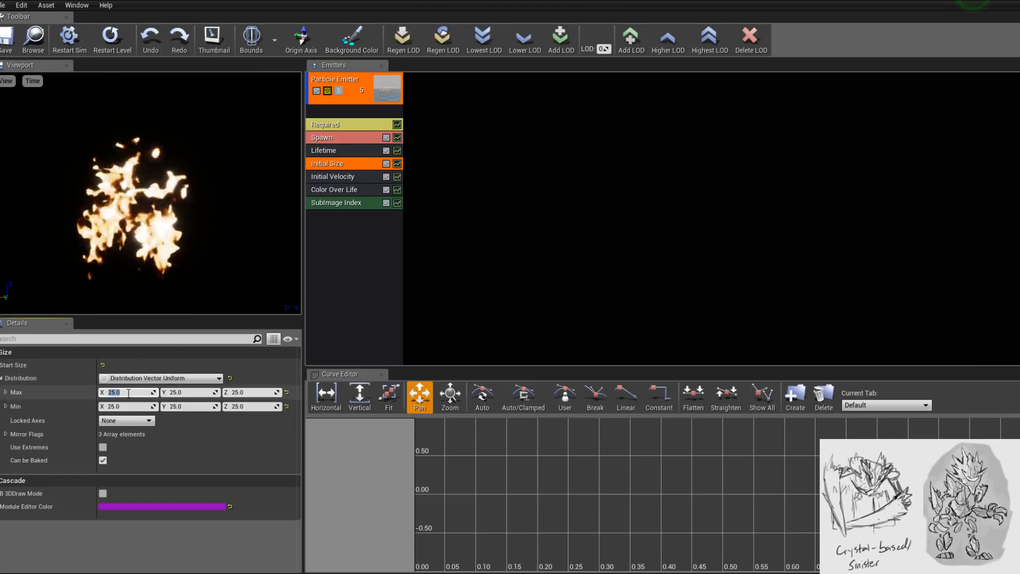
text(5)
key(Tab)
text(5)
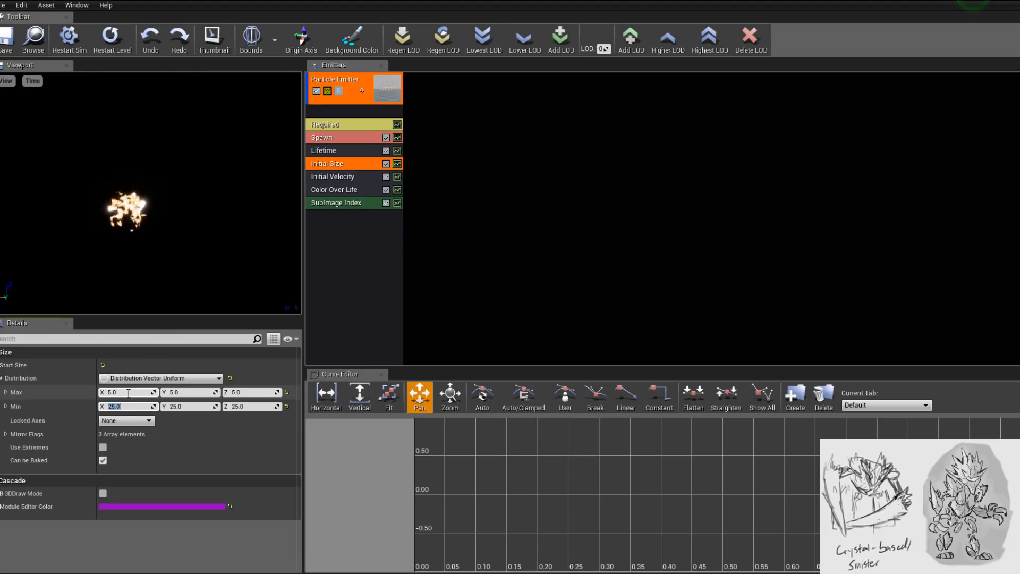
text(2.5)
key(Tab)
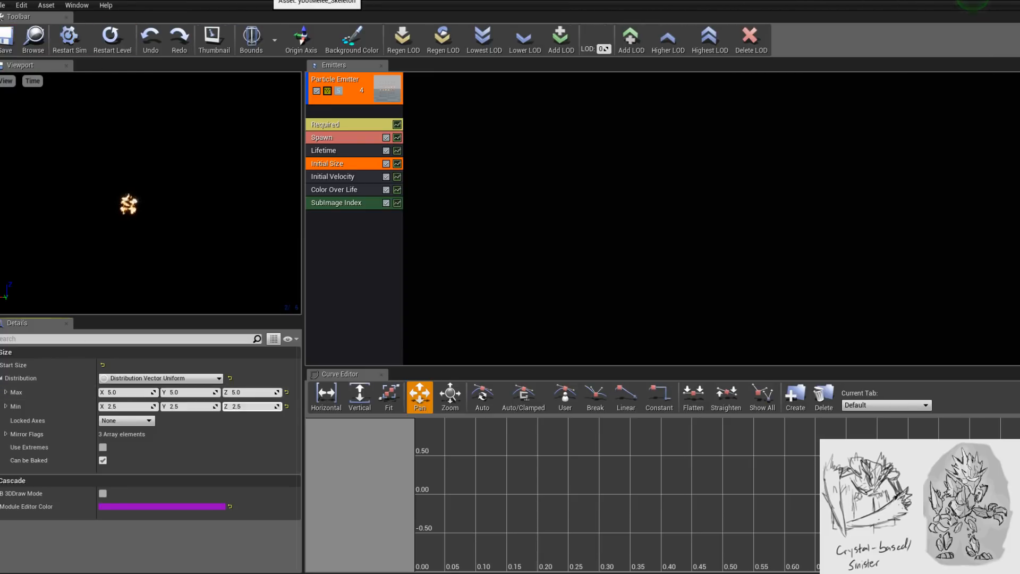
- Compare the eye area of the BP_LaneMeleeMinion_Prototype head with the particle preview on the skeleton
click(268, 1)
click(83, 1)
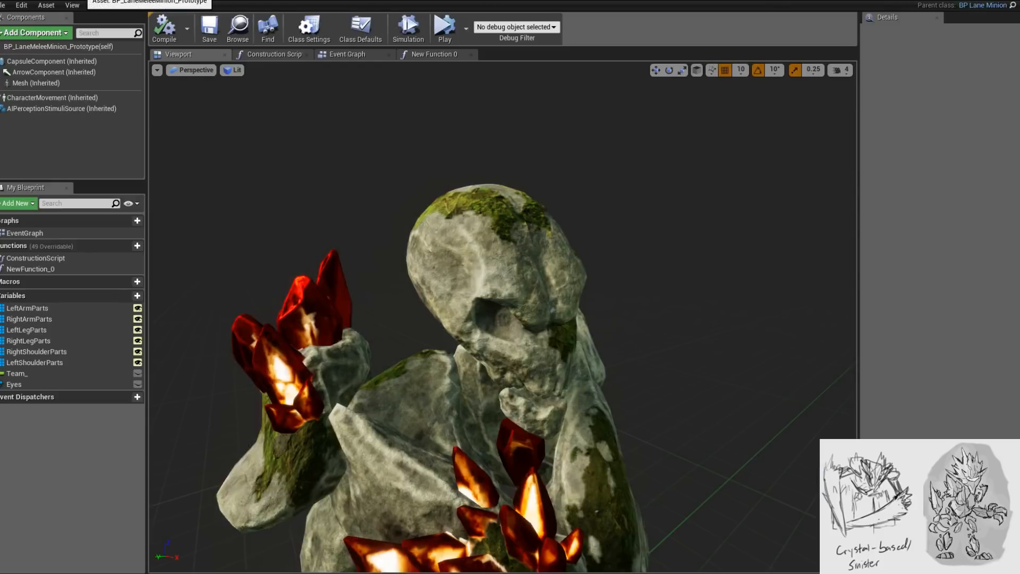
click(295, 1)
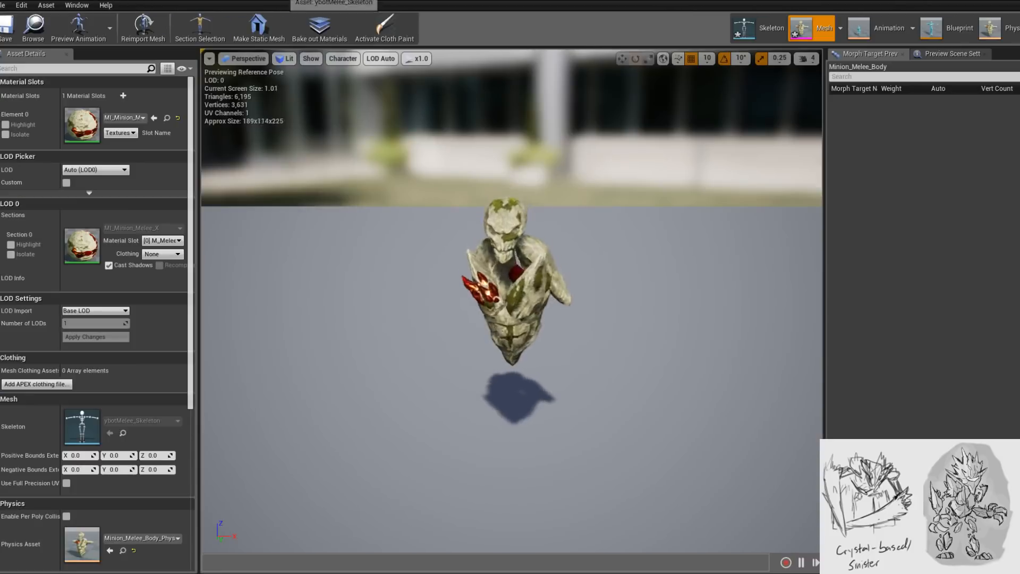
click(266, 1)
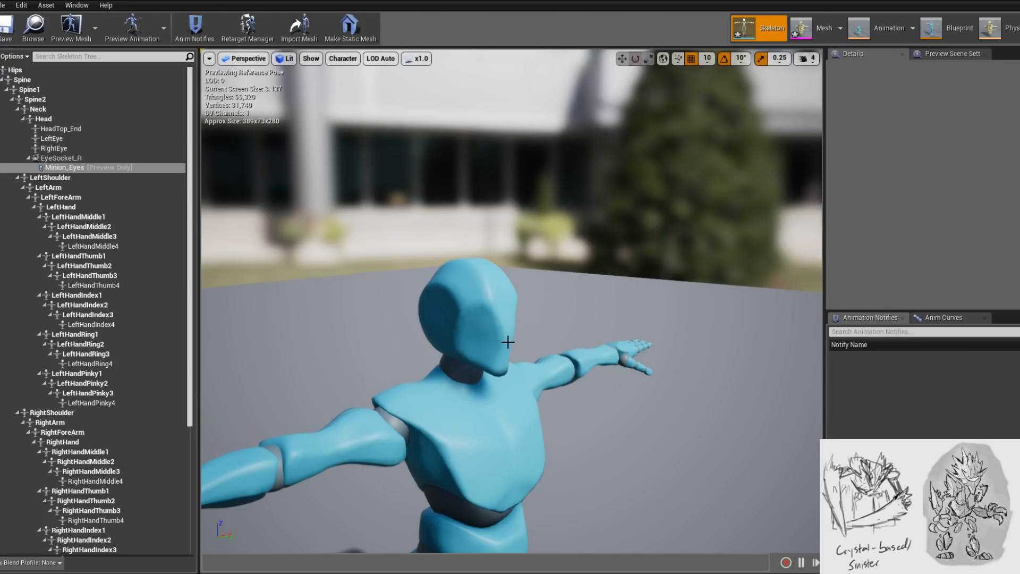
click(85, 1)
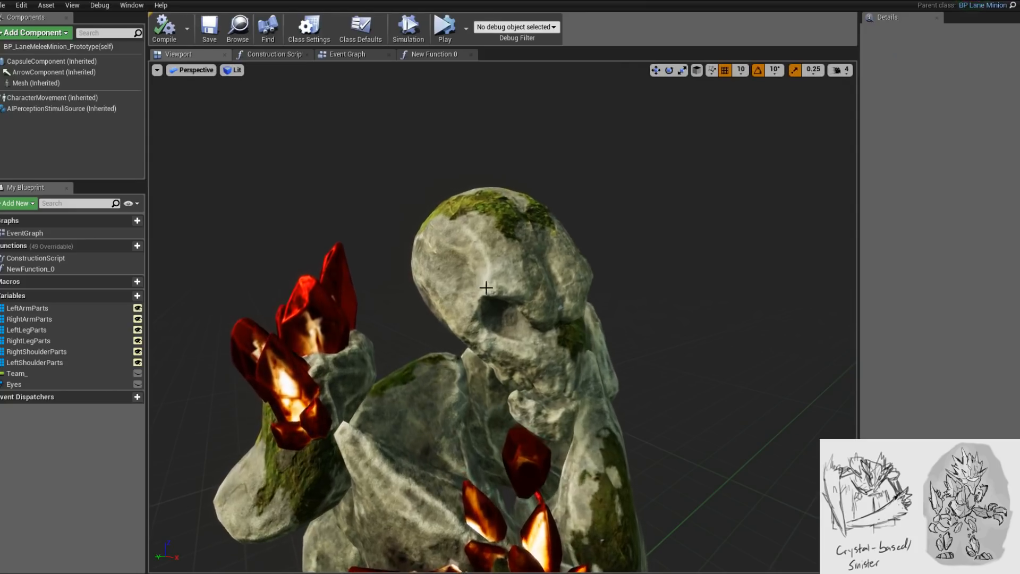
scroll(483, 286, up, 3)
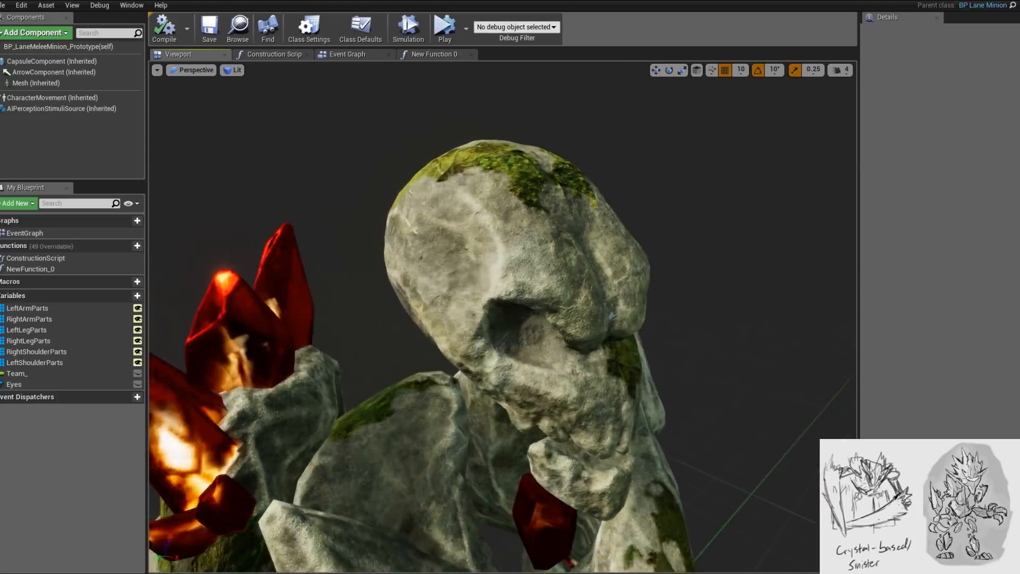
click(175, 1)
click(266, 1)
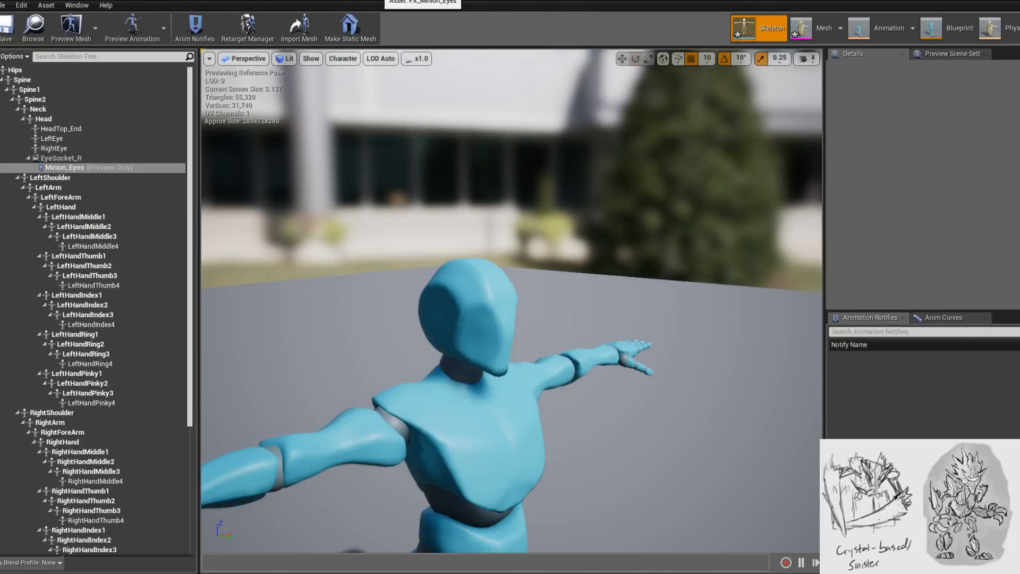
- Move EyeSocket_R forward to a relative Z location of about 14.6 and save the skeleton
click(64, 167)
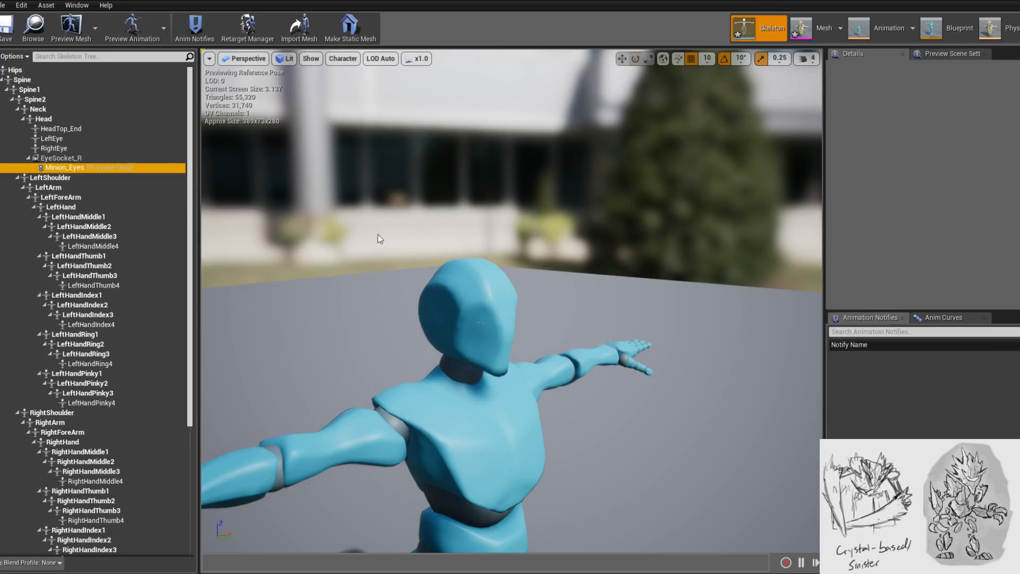
right_drag(438, 271, 480, 268)
key(a)
key(w)
click(73, 158)
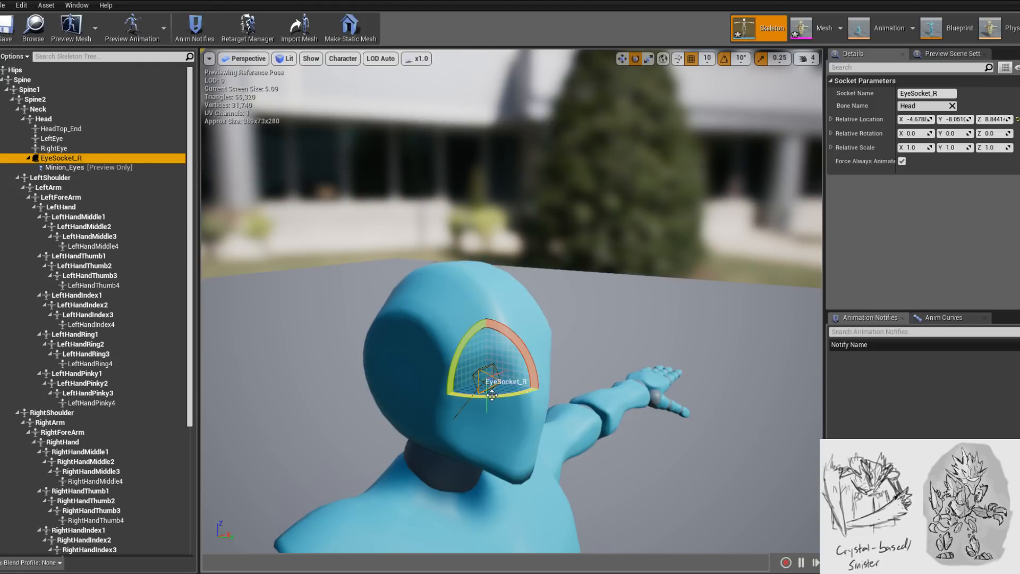
right_drag(509, 382, 501, 355)
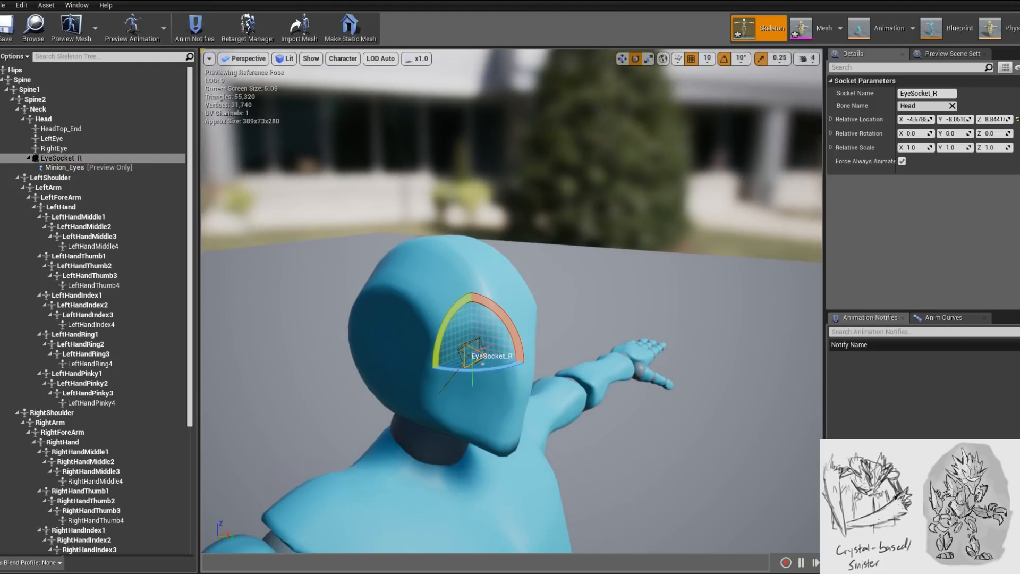
key(w)
drag(496, 358, 542, 365)
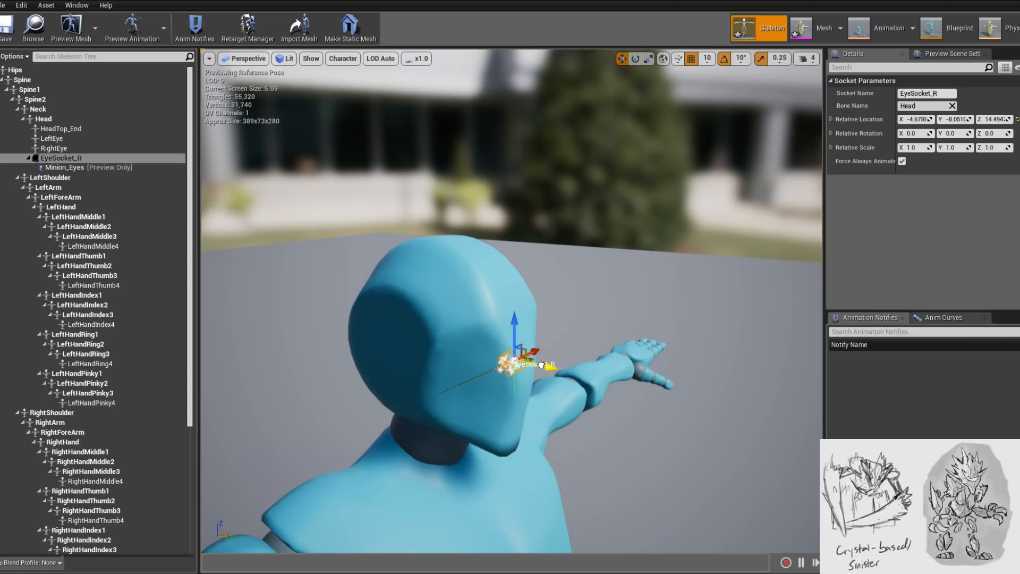
click(9, 29)
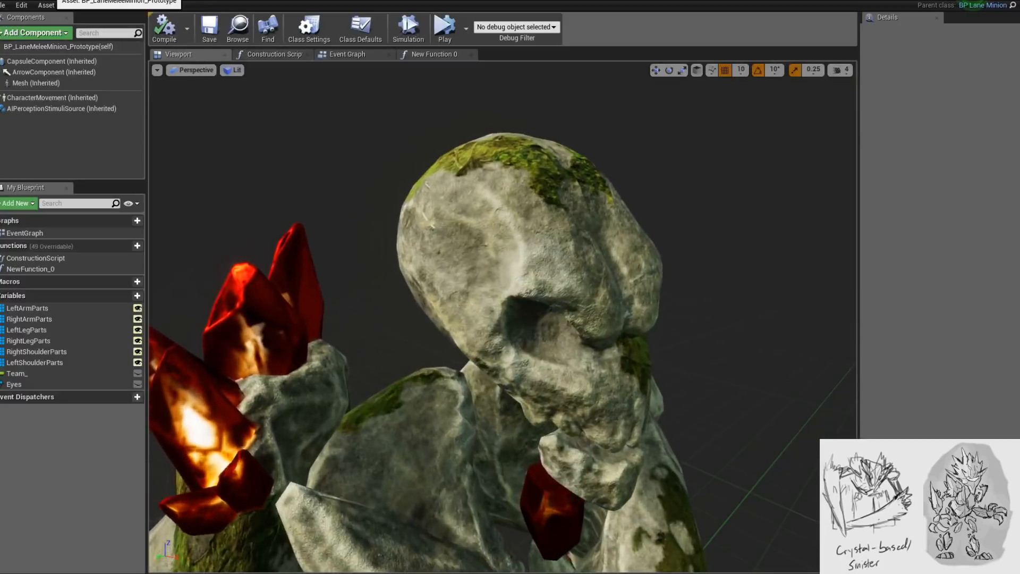
- Turn on the display of sockets in the Minion_Melee_Body mesh preview, viewing the head from the side
drag(514, 271, 515, 223)
right_drag(503, 317, 556, 271)
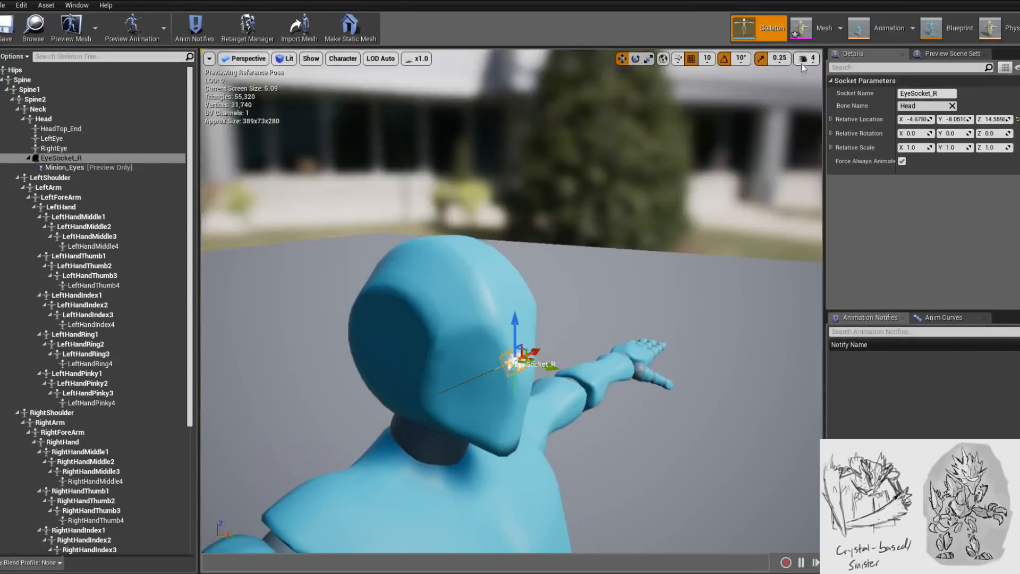
click(808, 32)
drag(624, 259, 680, 213)
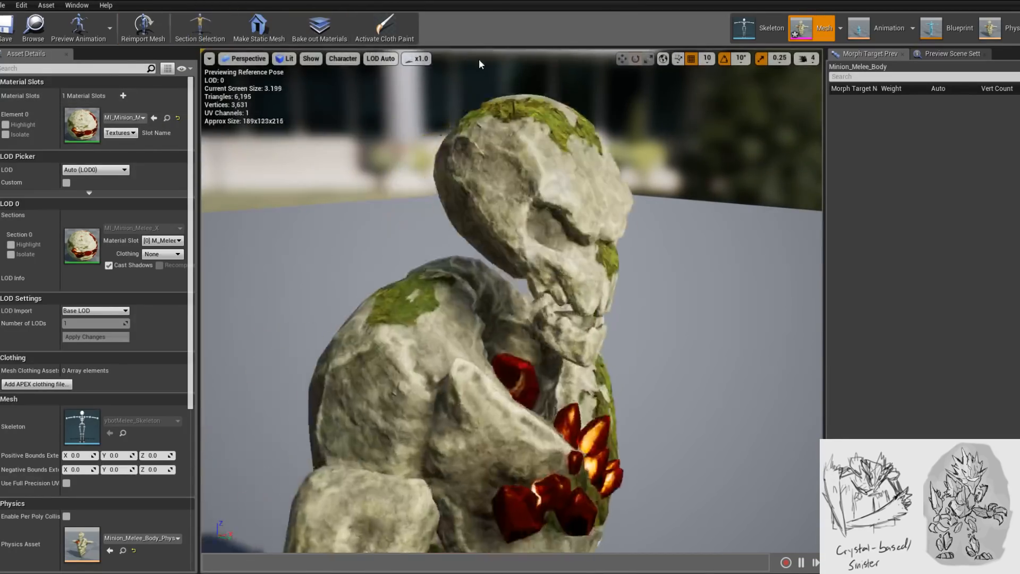
click(308, 59)
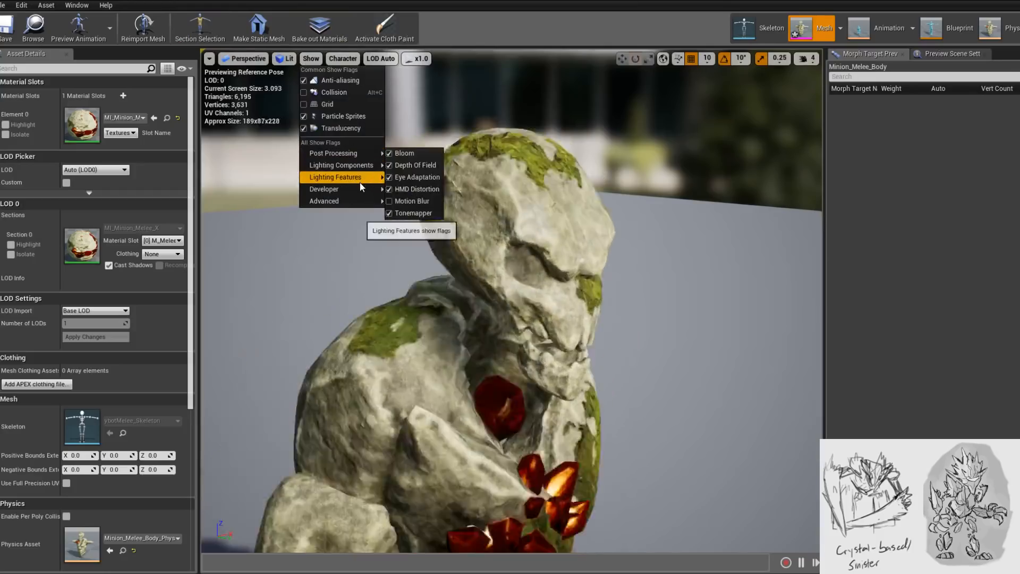
mouse_move(352, 205)
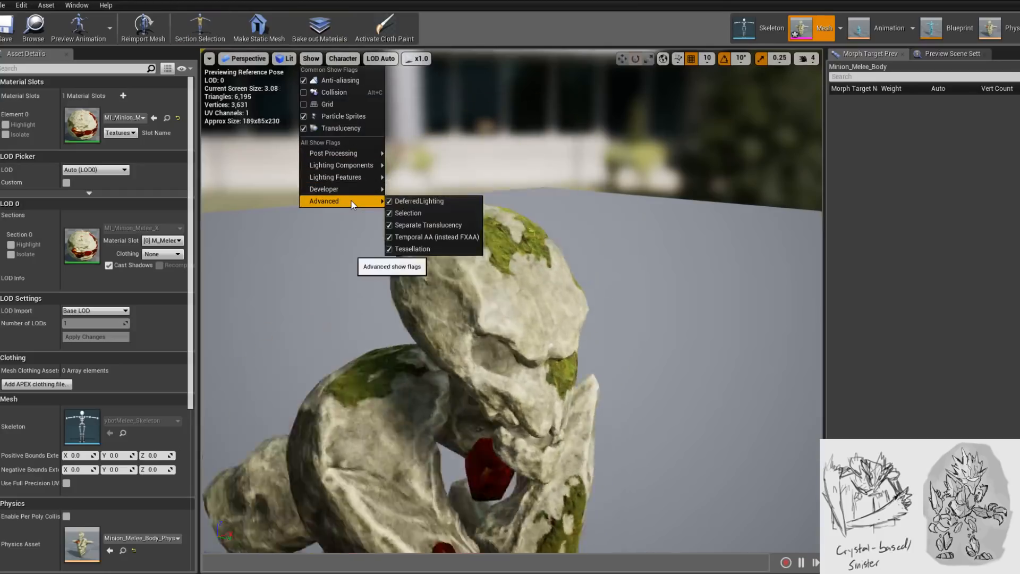
mouse_move(351, 162)
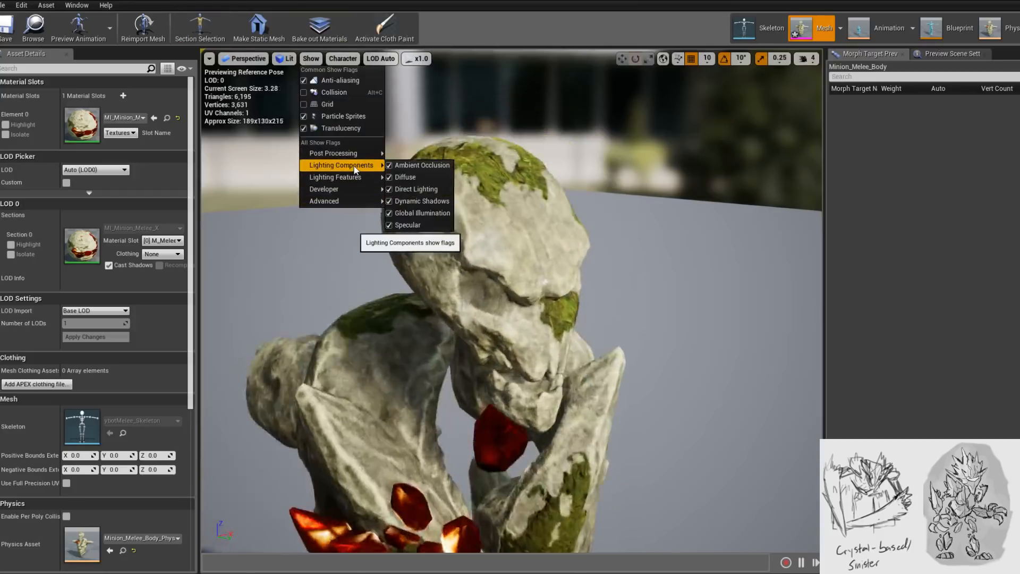
click(344, 59)
mouse_move(368, 105)
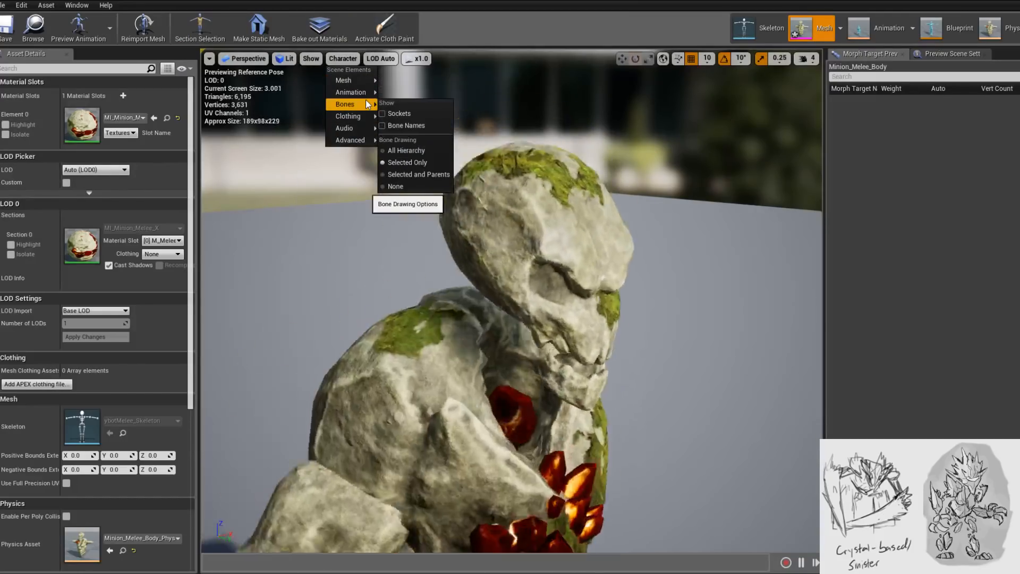
click(397, 113)
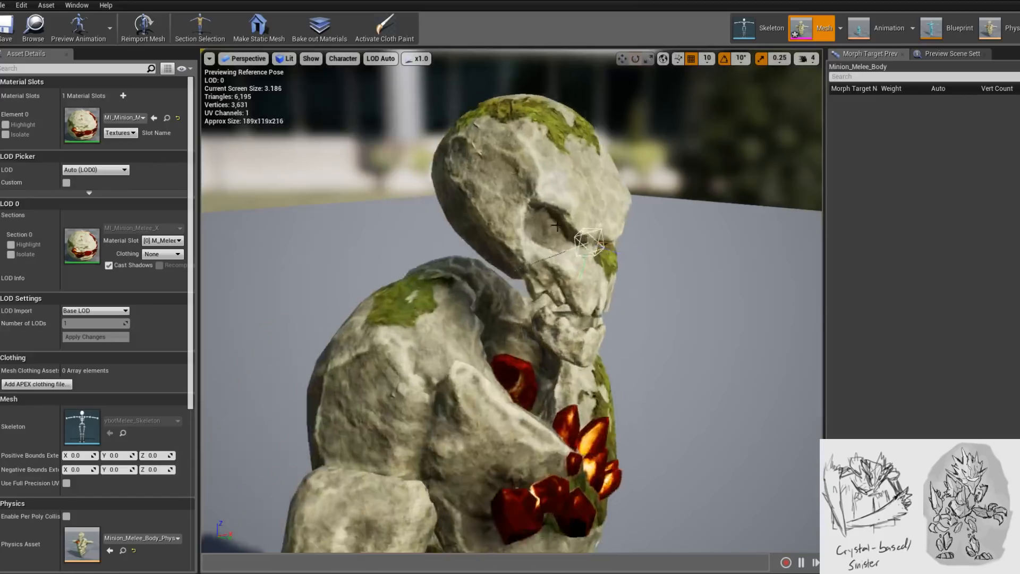
- Adjust EyeSocket_R to a relative location of about X -7.02 and Z 12.7 to suit the body mesh's eye hollow
alt+drag(606, 247, 486, 216)
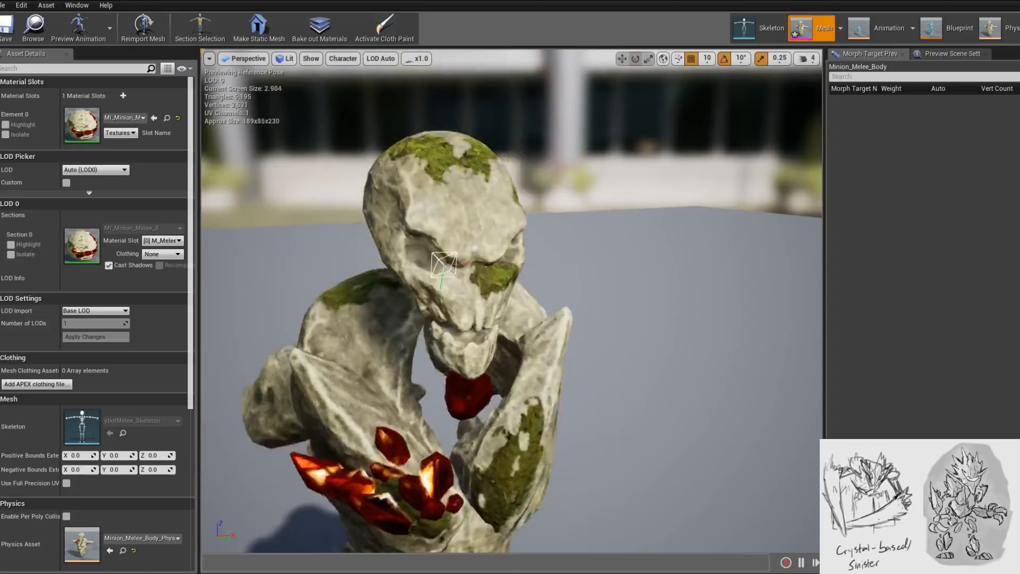
click(744, 31)
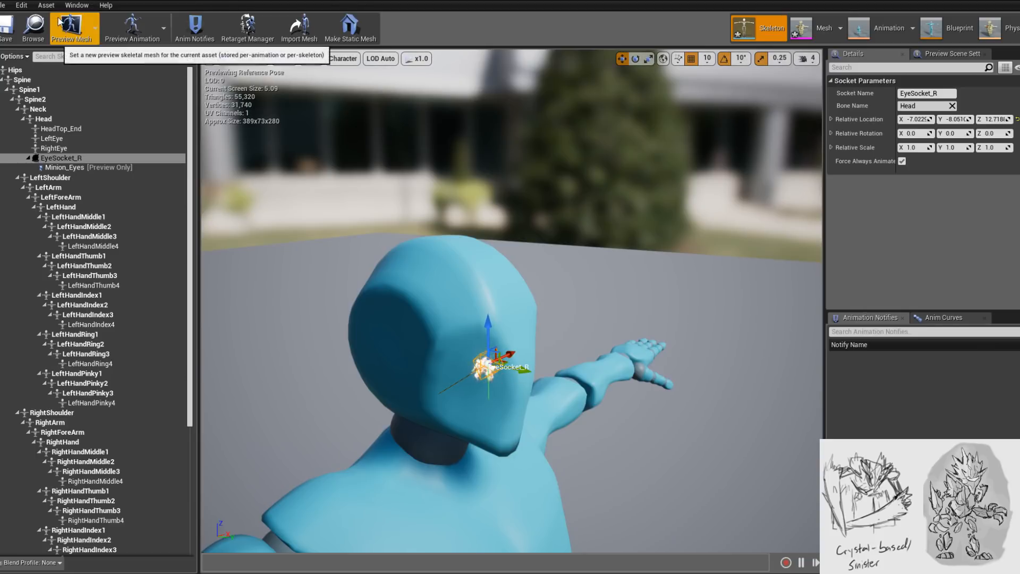
click(801, 33)
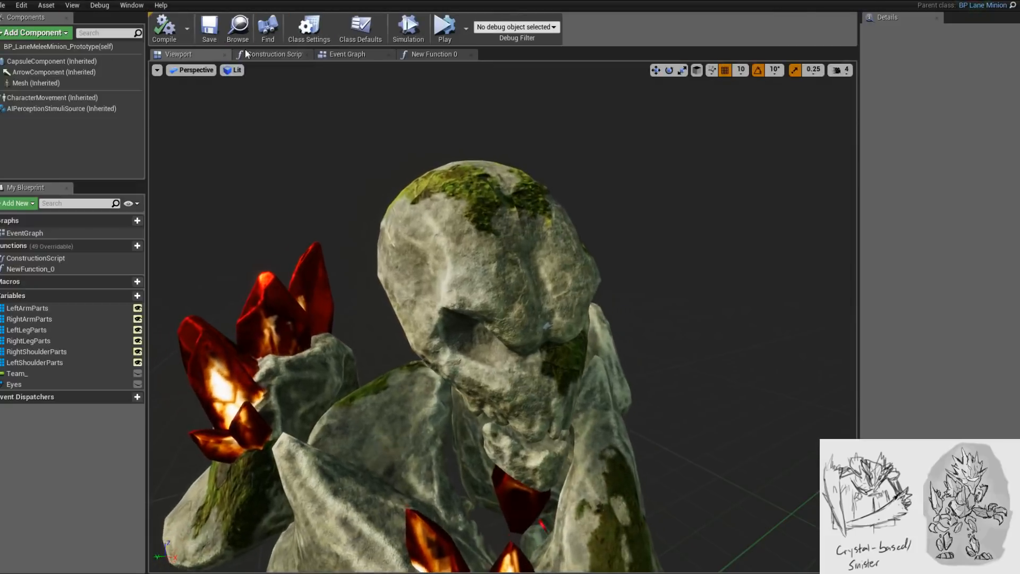
- Set Get Socket Transform's Transform Space to RTS Actor in the construction script, compile, and check the head in the blueprint viewport
click(248, 54)
right_drag(494, 232, 501, 261)
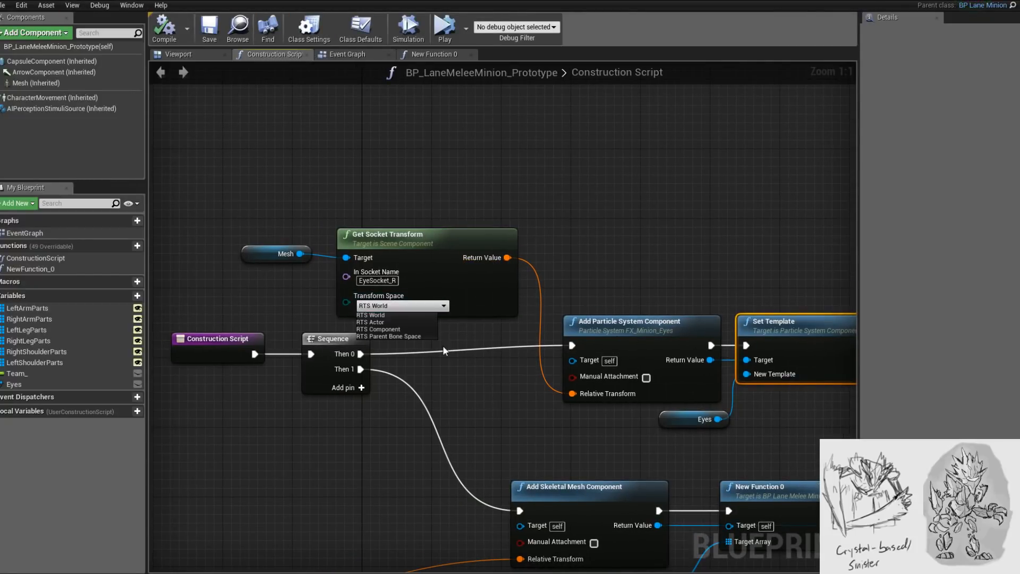
click(377, 322)
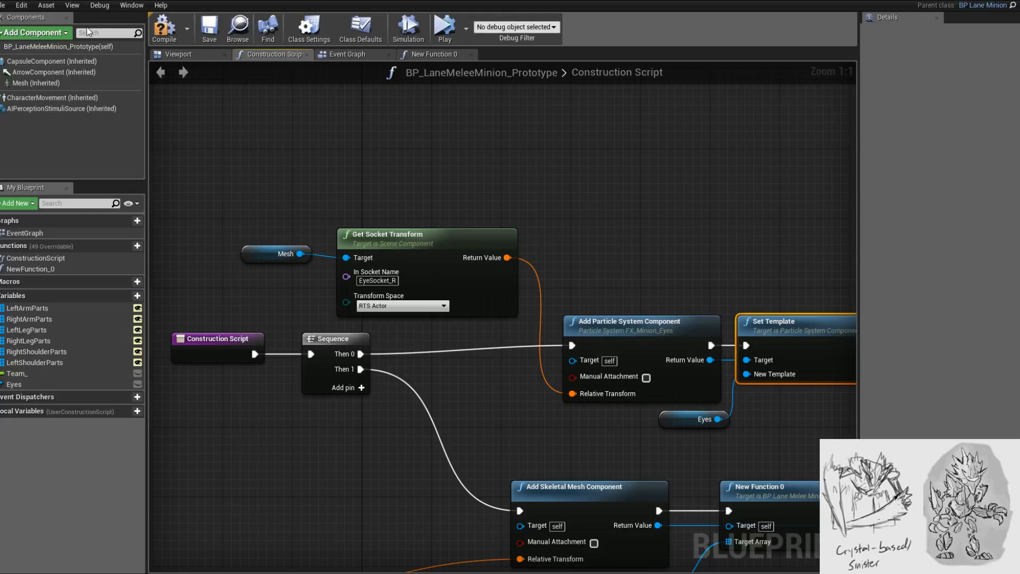
click(154, 36)
click(196, 52)
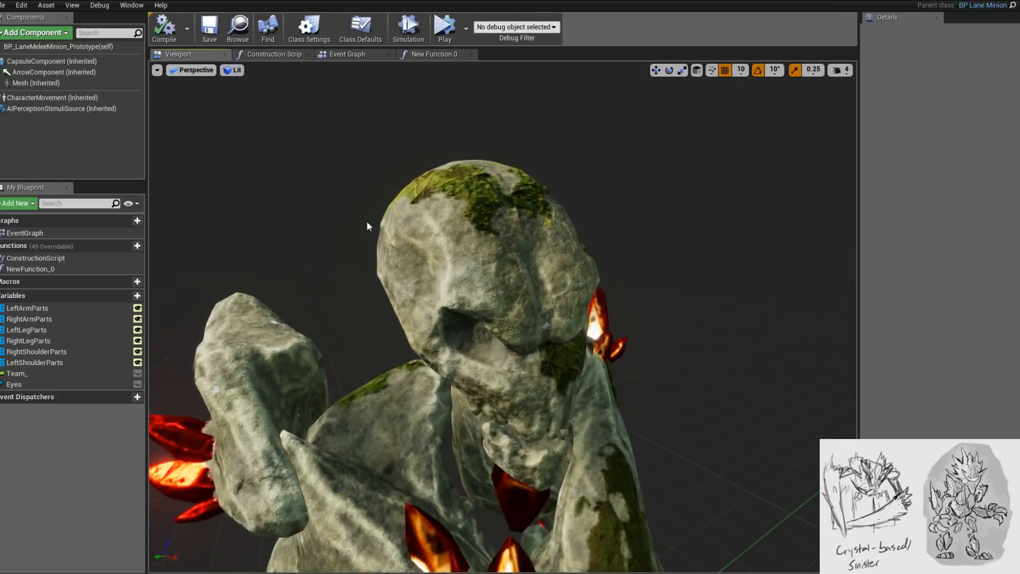
drag(367, 221, 366, 202)
drag(466, 290, 465, 291)
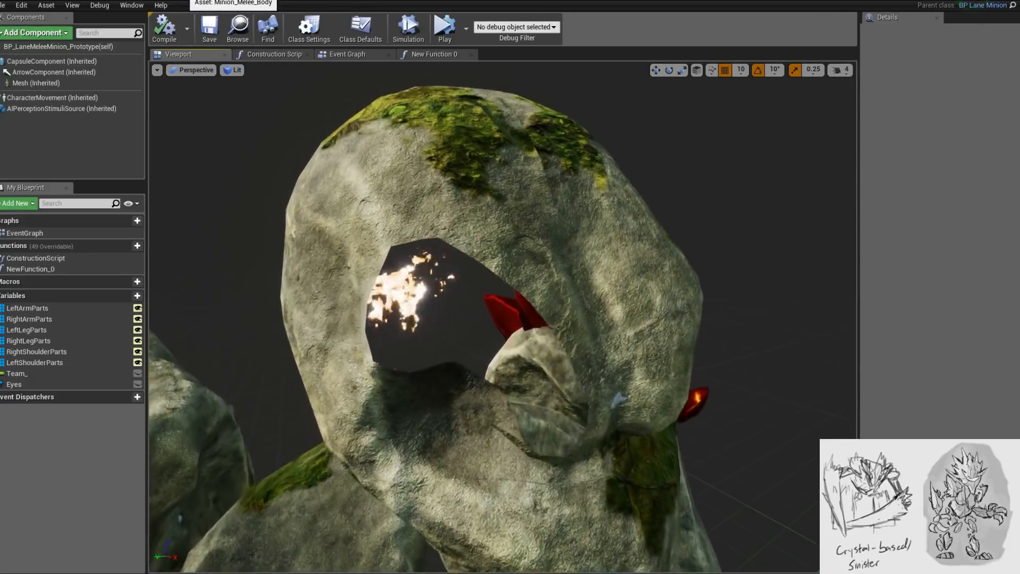
click(234, 3)
click(316, 2)
click(448, 3)
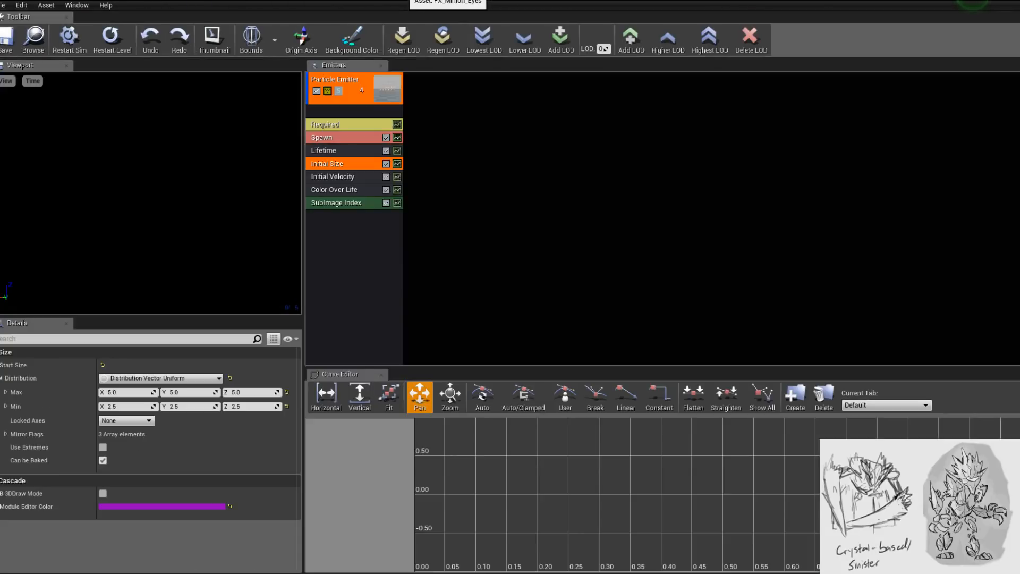
click(533, 2)
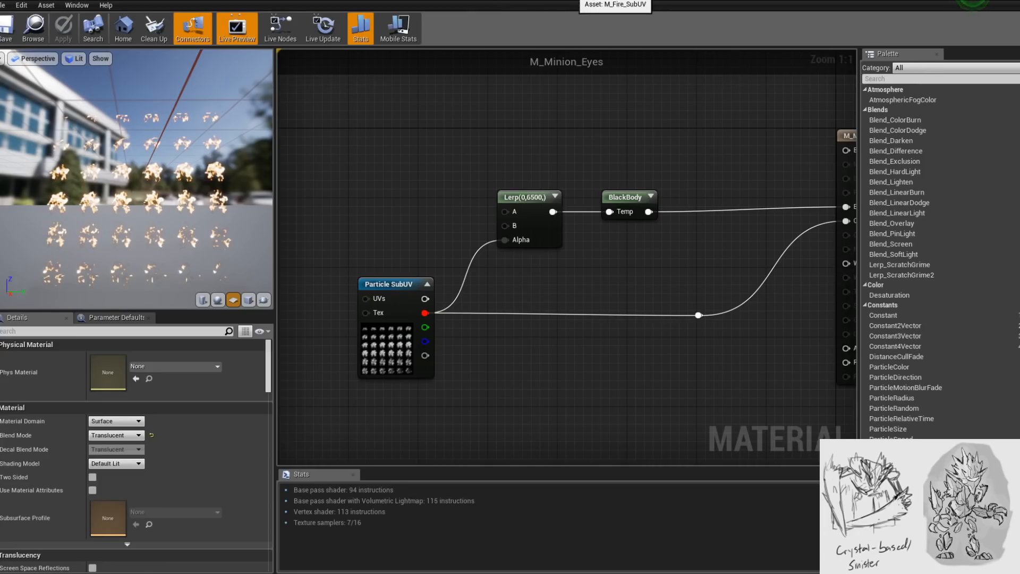
click(223, 2)
click(319, 3)
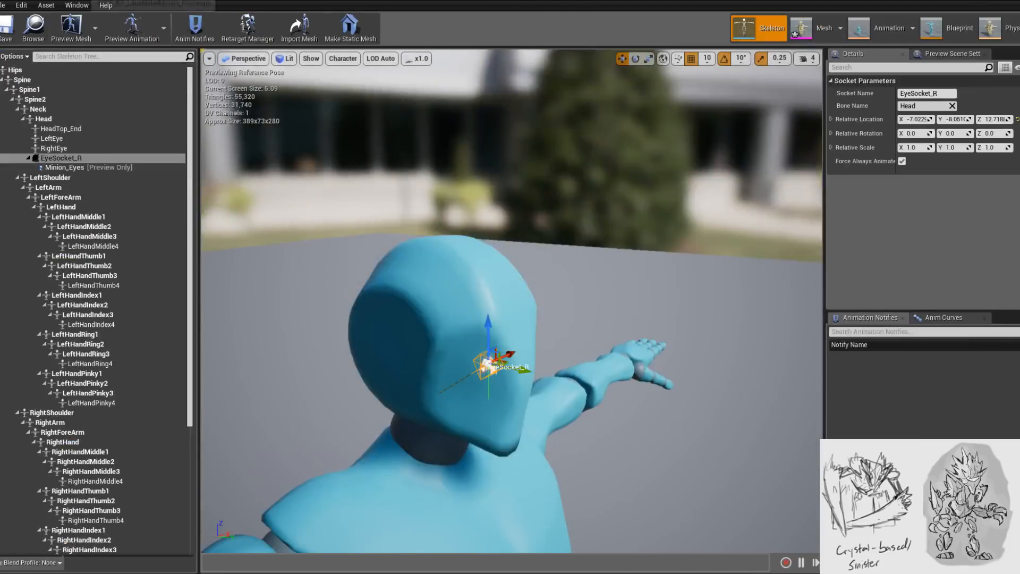
click(512, 3)
- Try RTS Parent Bone Space as Get Socket Transform's Transform Space in the construction script, compile, and look for the particles in the viewport
click(269, 53)
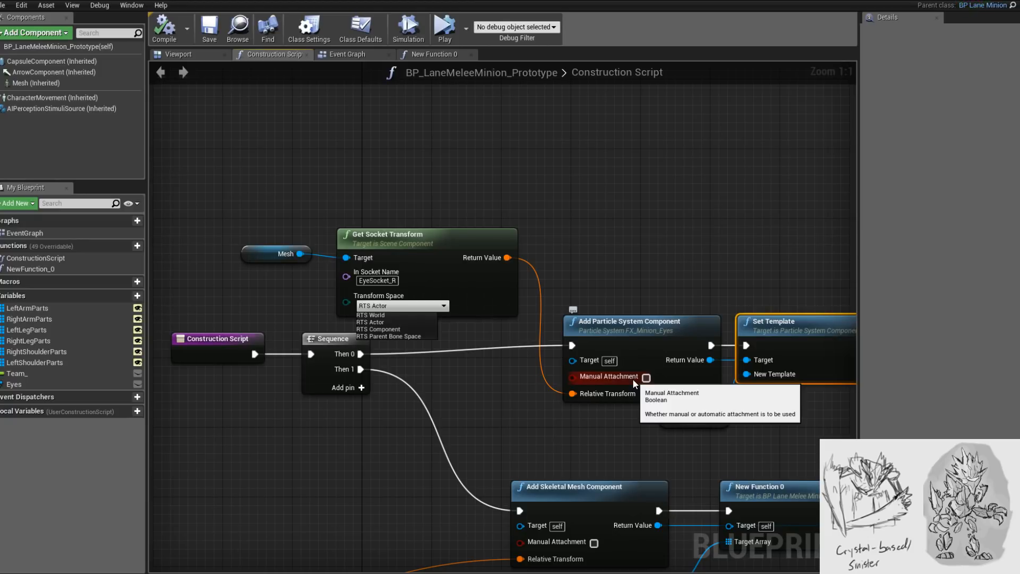
right_drag(611, 410, 614, 435)
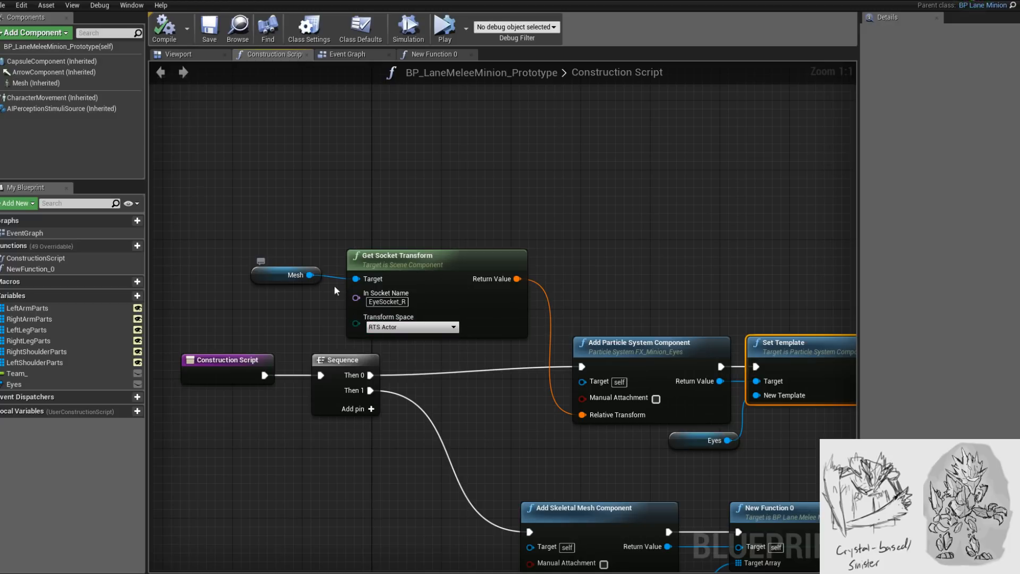
click(399, 328)
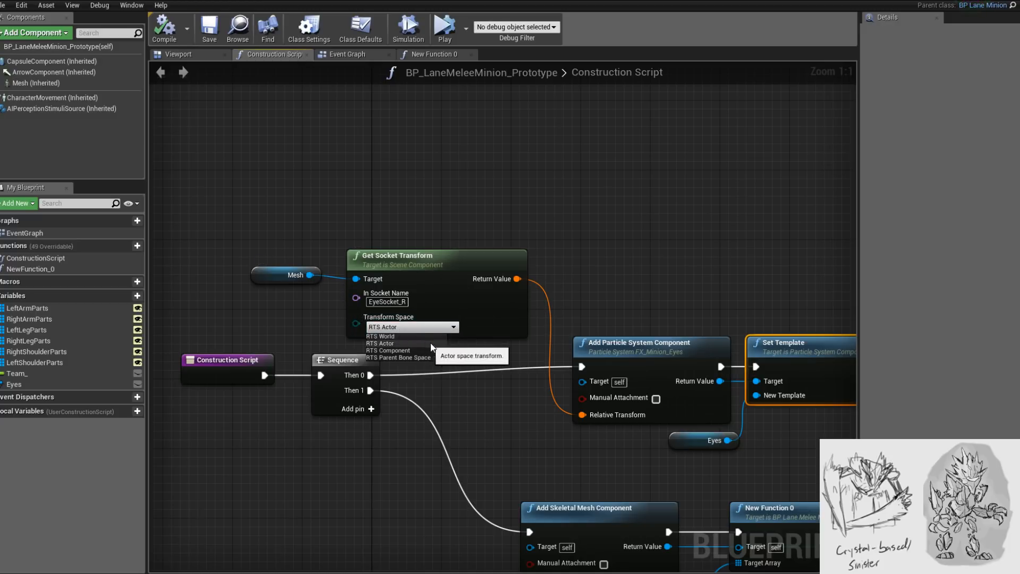
click(427, 358)
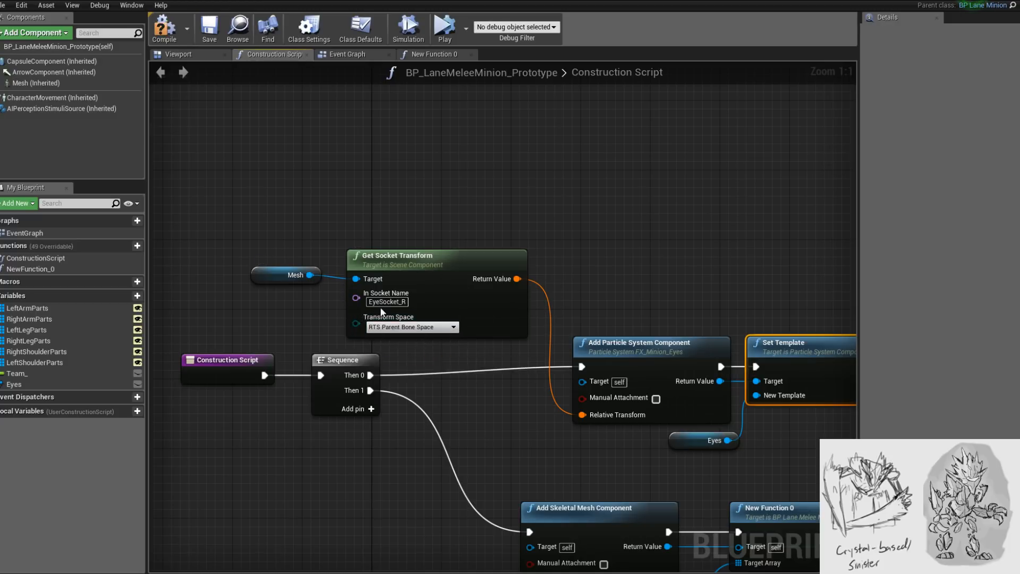
click(184, 52)
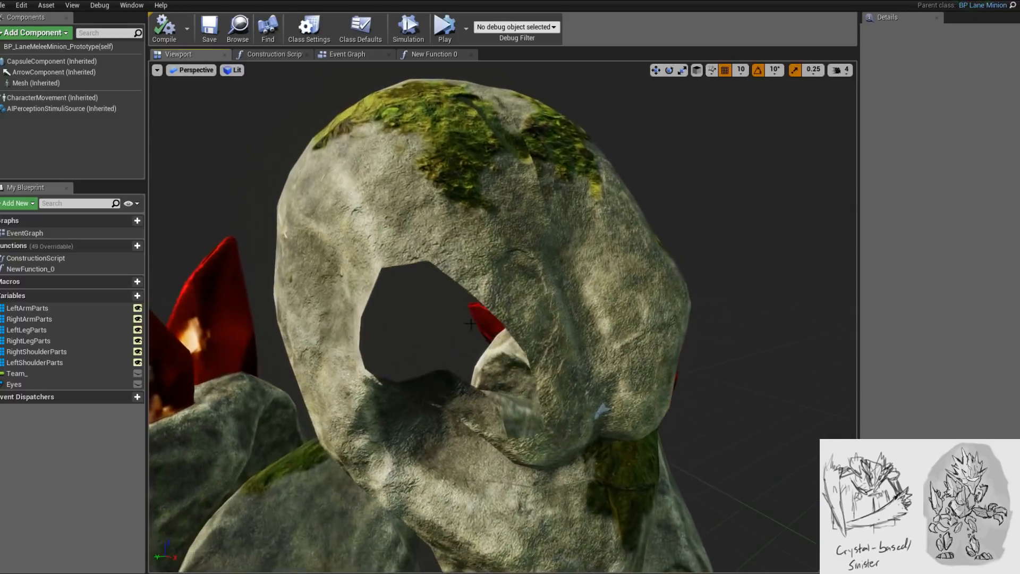
drag(503, 316, 829, 362)
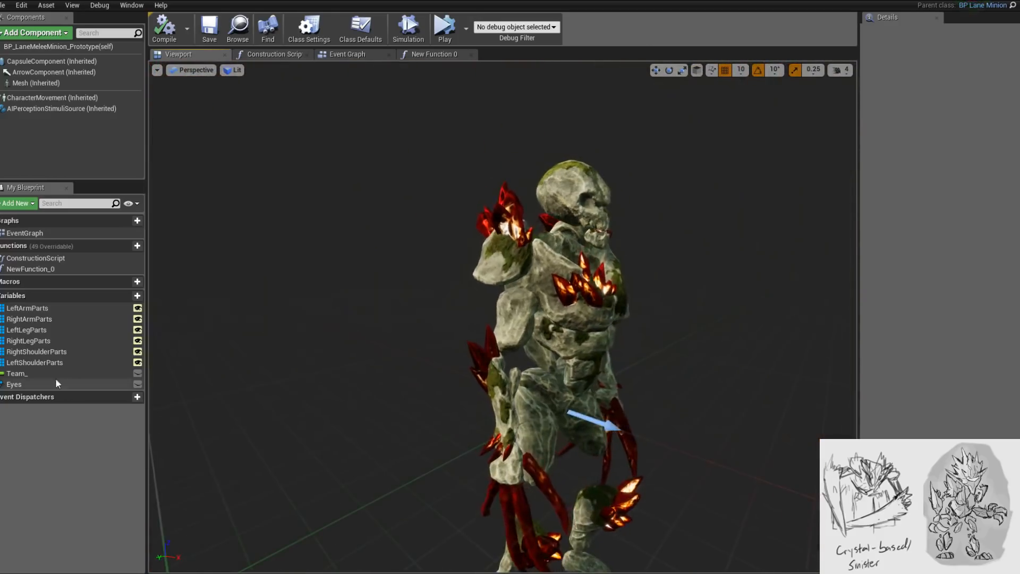
- Make the Eyes variable instance editable and look at the minion's head in the viewport
click(16, 385)
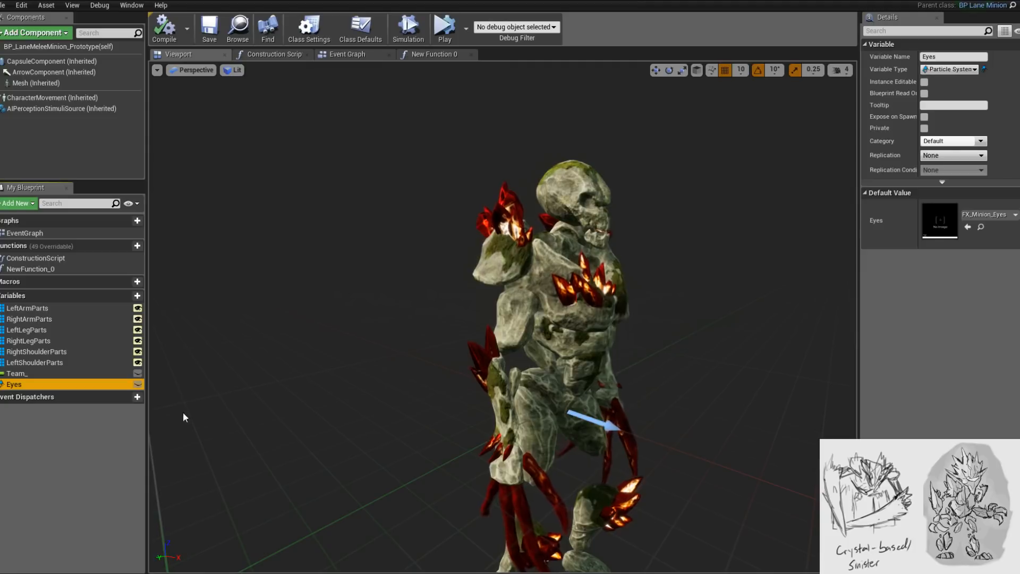
click(137, 384)
alt+drag(479, 319, 718, 265)
right_drag(503, 317, 606, 298)
- Try RTS Component as Get Socket Transform's Transform Space, compile, and inspect the minion's head and body for the eye particles
click(280, 57)
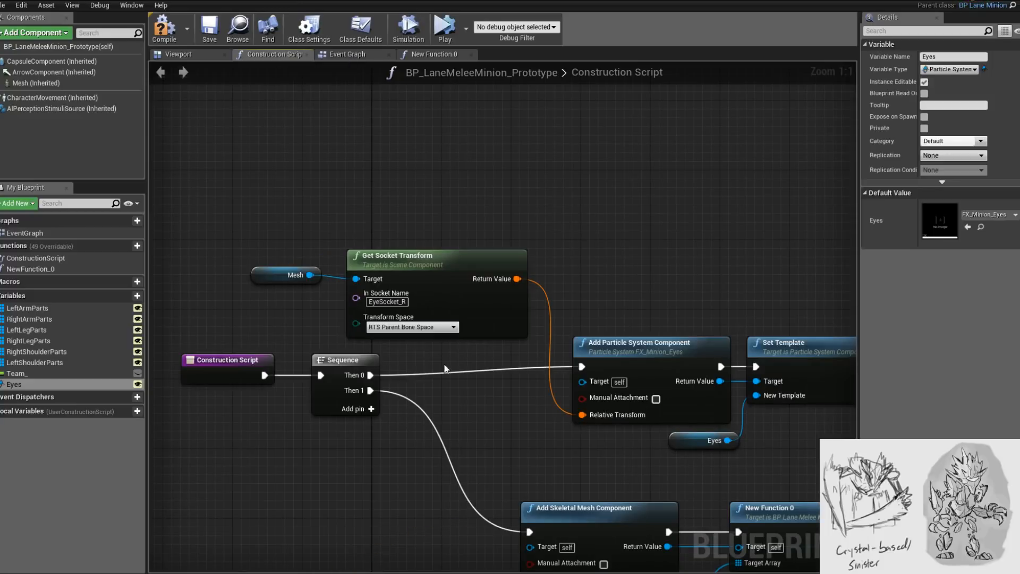
click(425, 351)
click(162, 39)
click(178, 54)
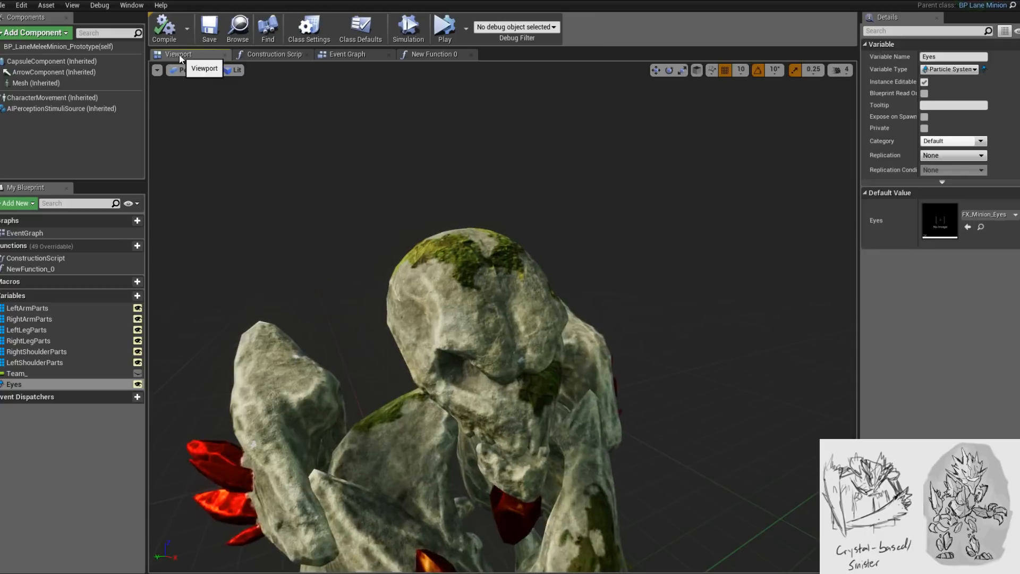
mouse_move(472, 323)
mouse_down()
mouse_move(472, 372)
mouse_move(471, 323)
mouse_up()
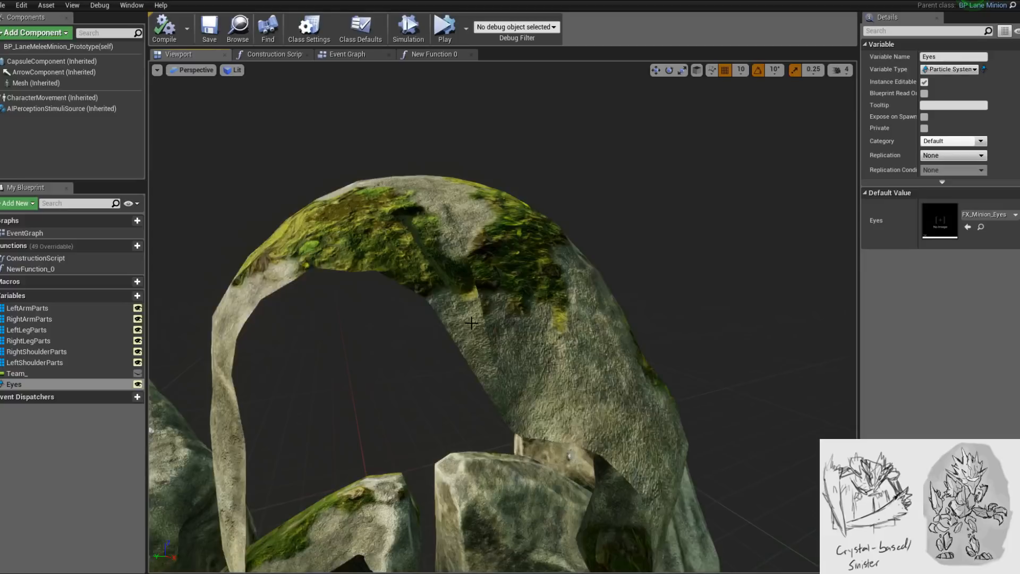
alt+drag(472, 322, 684, 323)
alt+drag(503, 317, 609, 316)
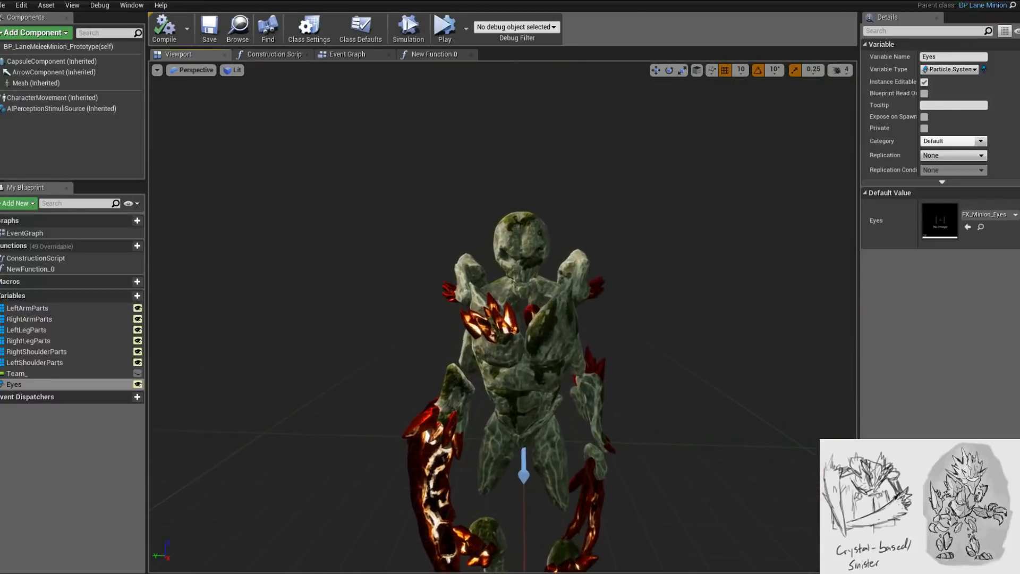
alt+drag(503, 317, 492, 322)
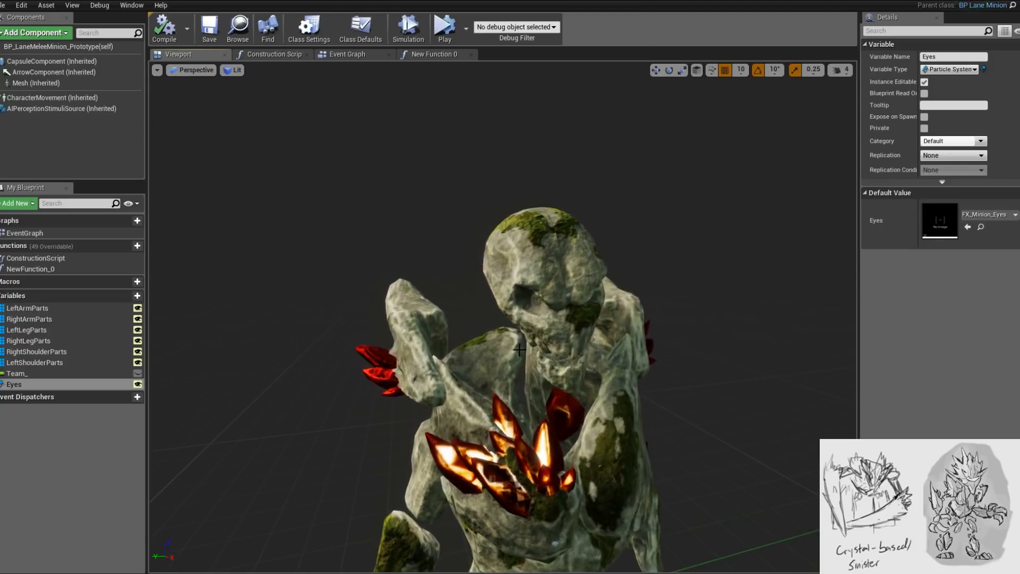
alt+right_drag(503, 317, 614, 317)
alt+drag(503, 316, 561, 301)
mouse_move(356, 170)
alt+mouse_down()
mouse_move(323, 186)
mouse_move(355, 170)
alt+mouse_up()
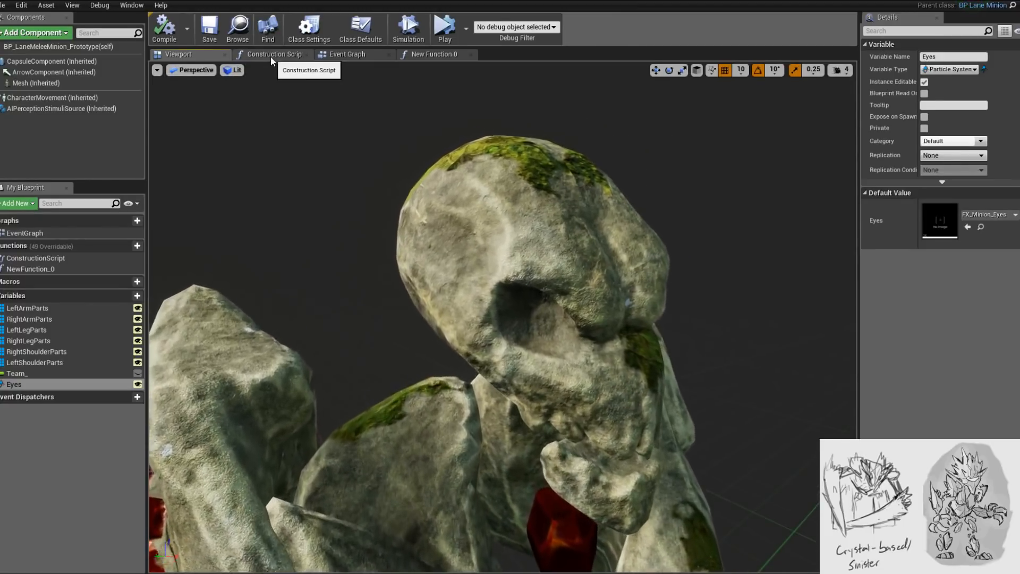
click(379, 1)
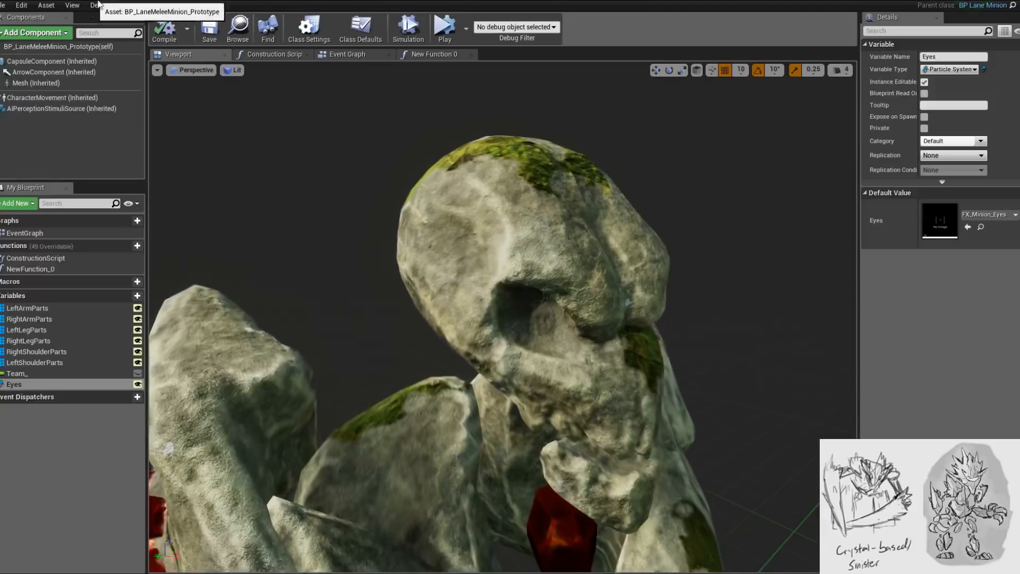
- Set Get Socket Transform's Transform Space to RTS World, compile, and check the particles at the head in the viewport
click(275, 54)
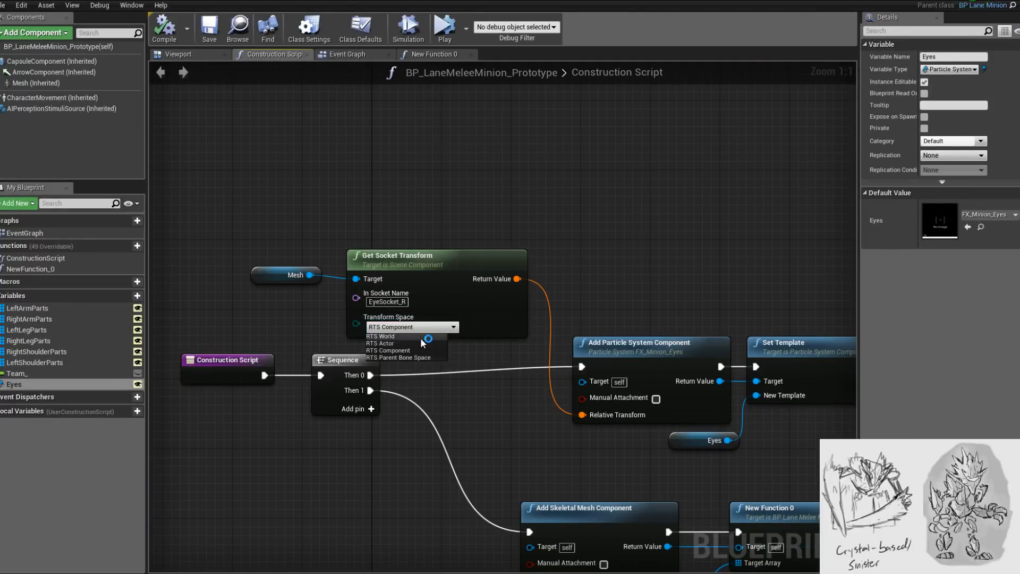
click(178, 54)
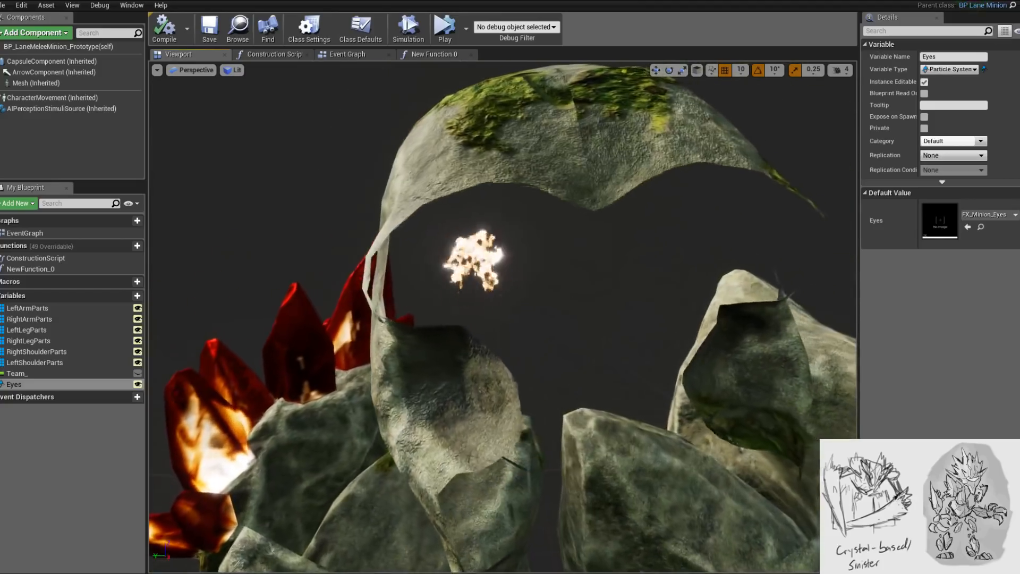
drag(503, 317, 519, 415)
right_drag(518, 414, 701, 360)
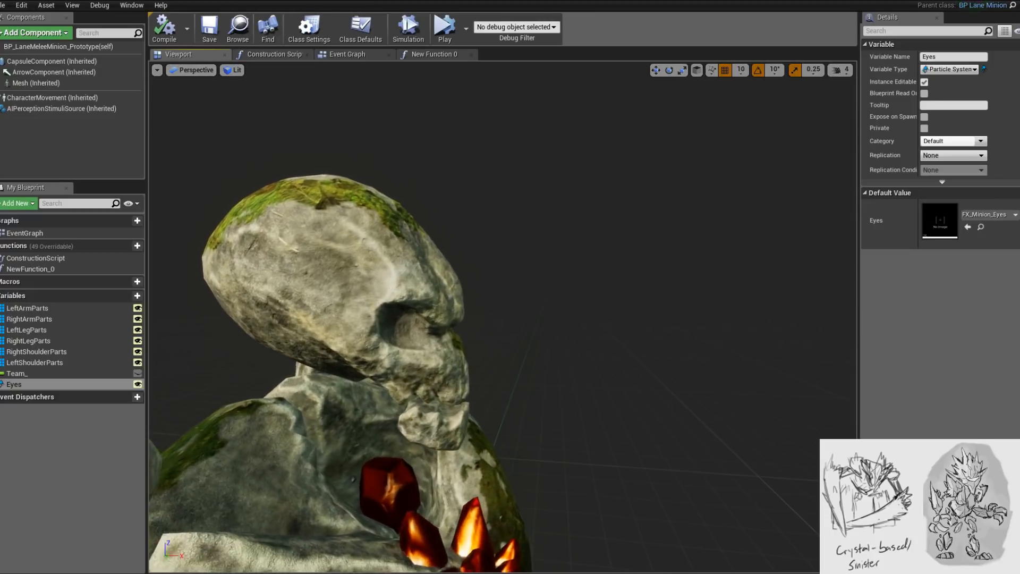
- Line up the Add Particle System Component, Set Template and Eyes nodes with the Sequence, and raise the Mesh and Get Socket Transform nodes above it
click(271, 54)
right_drag(505, 301, 451, 256)
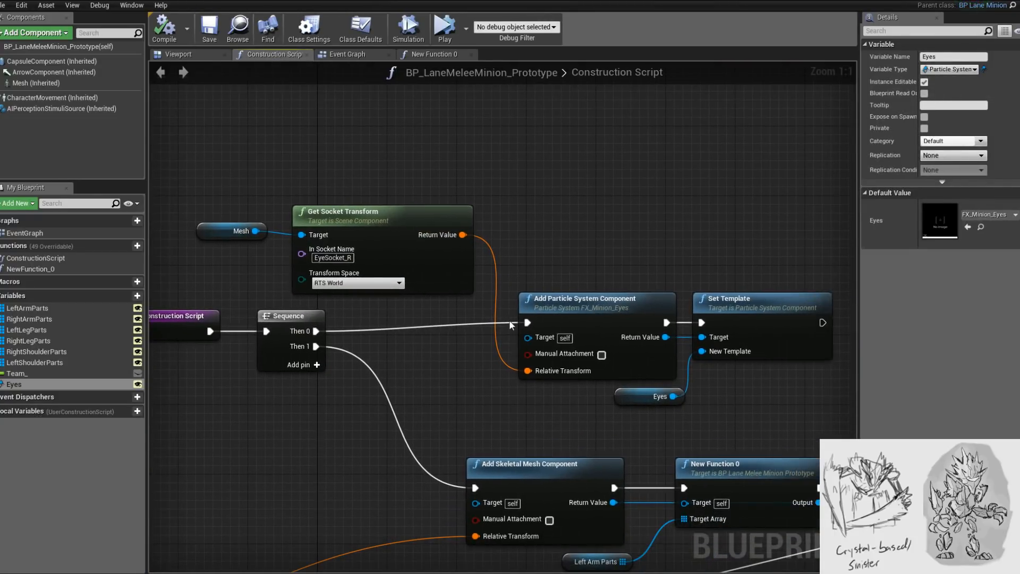
right_drag(509, 320, 449, 285)
drag(482, 213, 672, 368)
drag(693, 273, 693, 281)
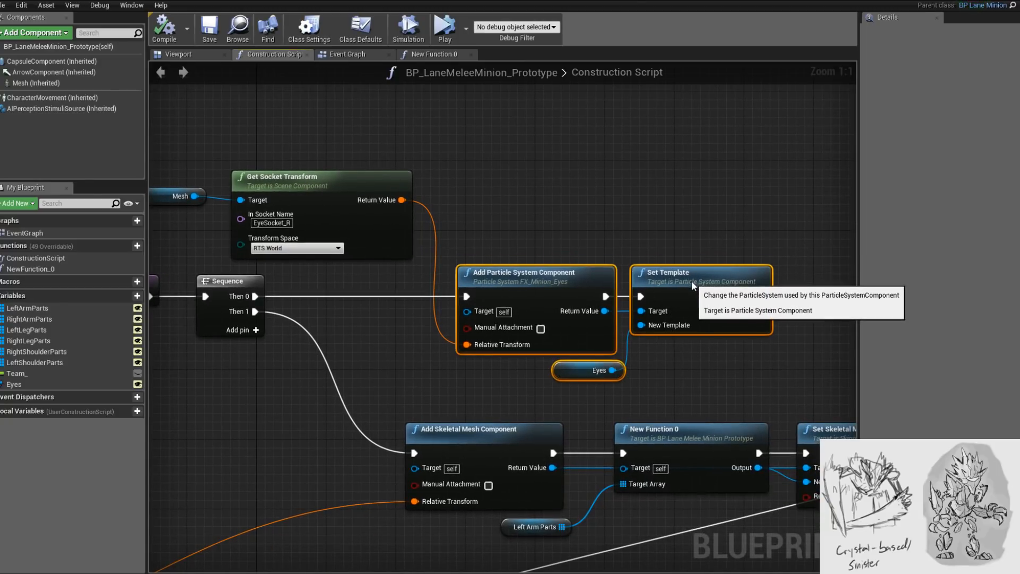
right_drag(552, 221, 592, 208)
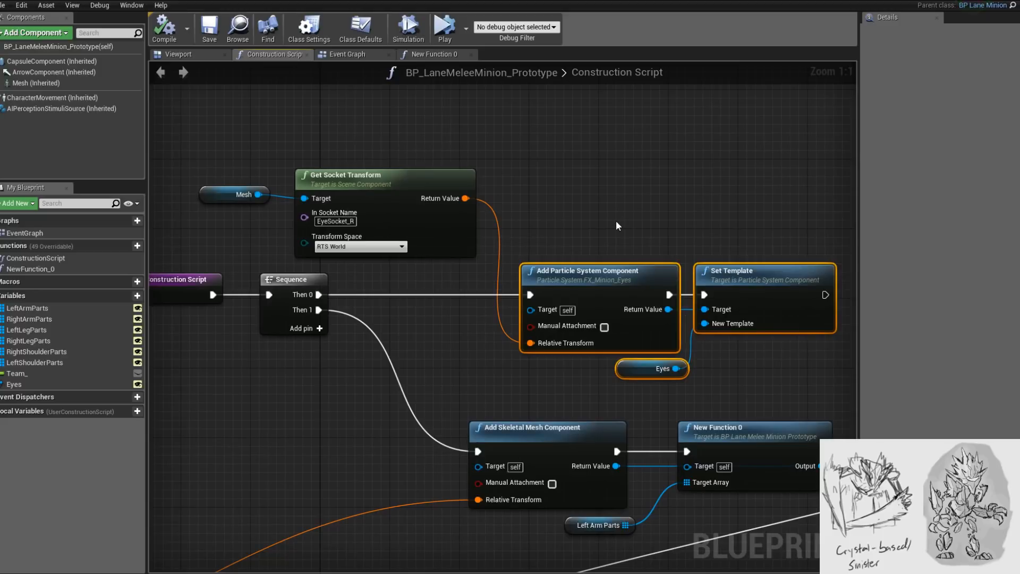
drag(243, 144, 344, 149)
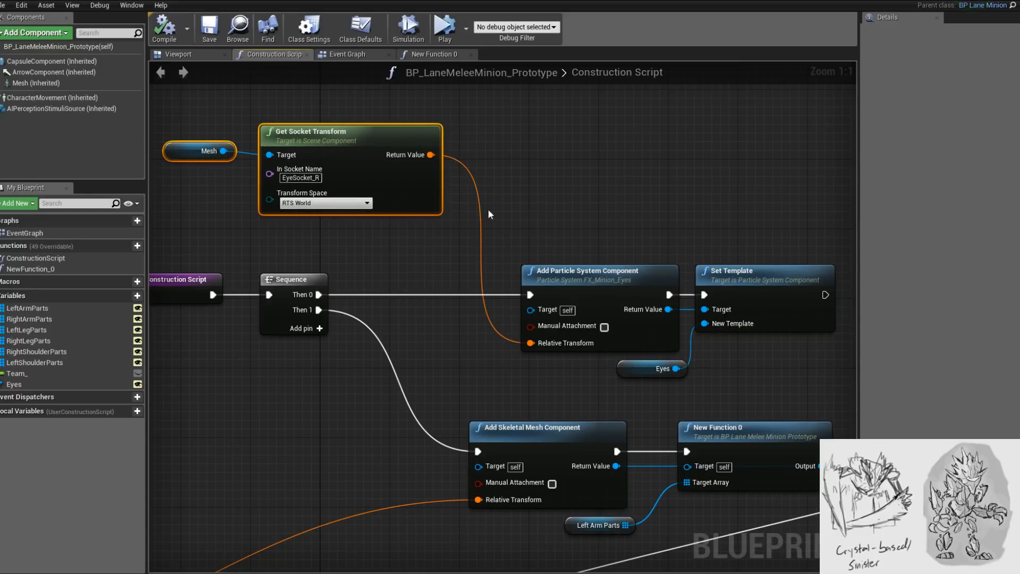
right_drag(563, 228, 528, 236)
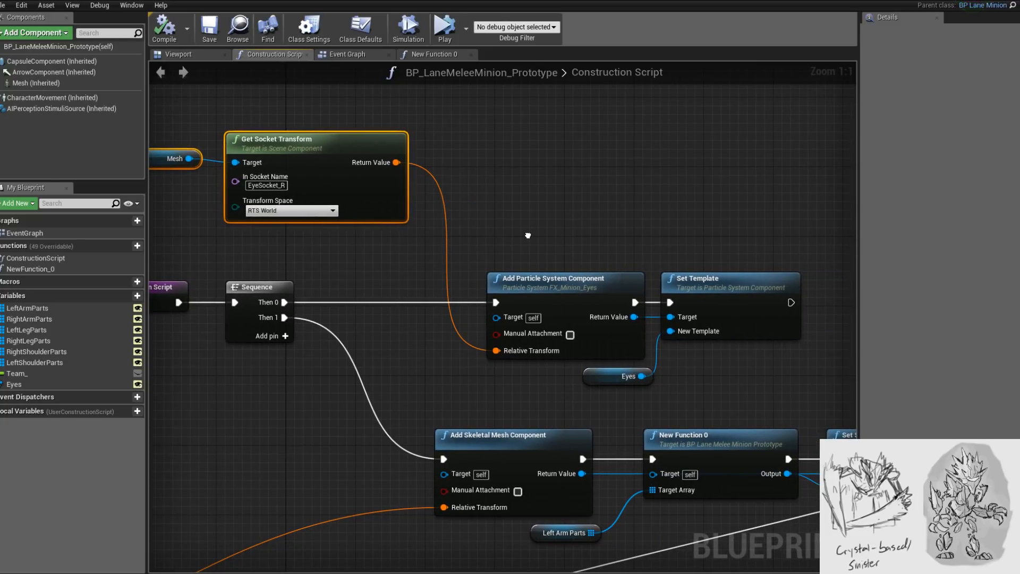
- Move the particle system nodes closer to the Sequence and shift the Mesh and Get Socket Transform nodes back over the Construction Script node
right_drag(528, 235, 524, 240)
drag(566, 246, 709, 371)
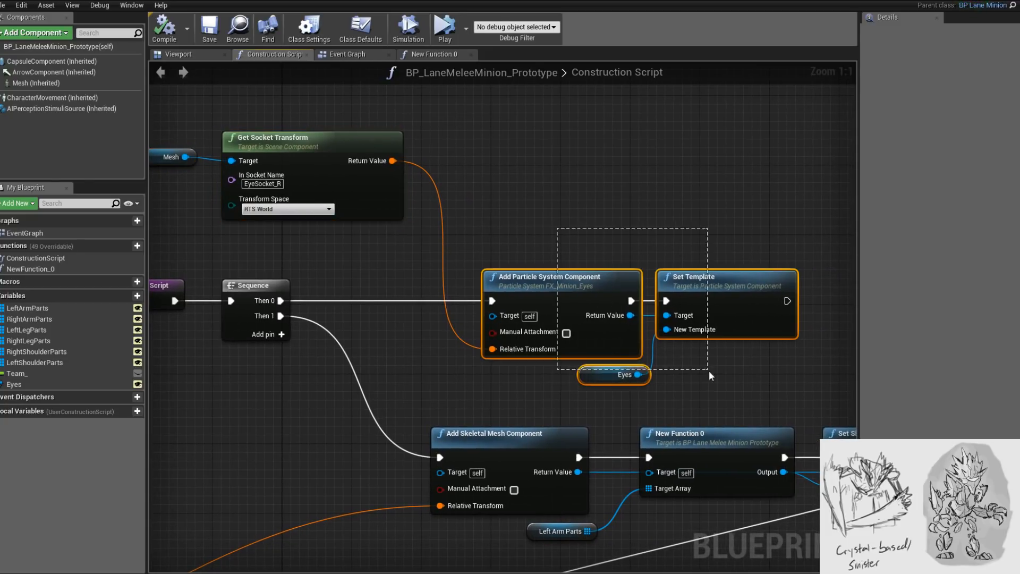
drag(718, 304, 593, 302)
right_drag(473, 235, 608, 250)
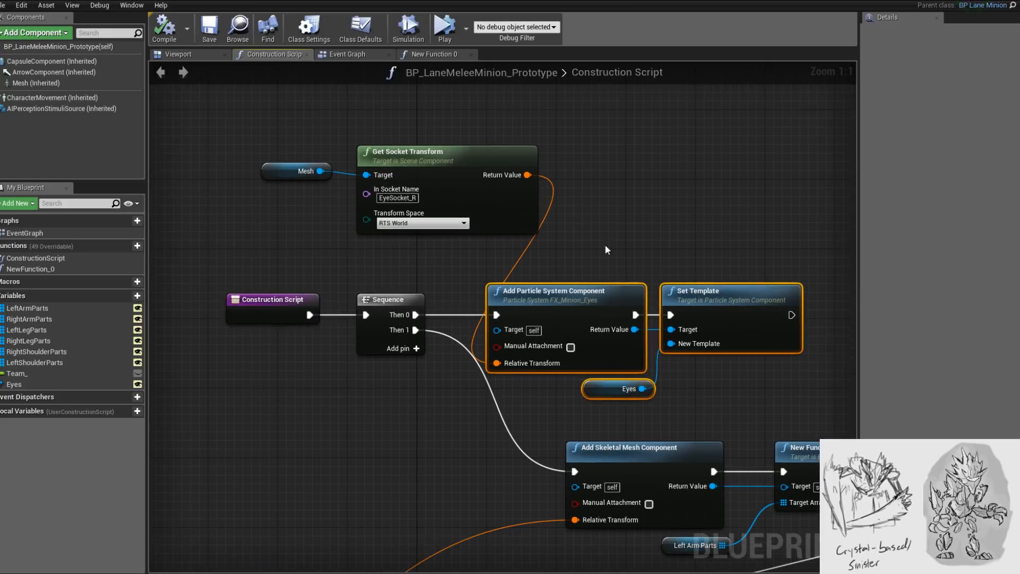
drag(287, 141, 277, 190)
- Add a Set Auto Attach Socket Name node from the particle system component's Return Value, with the socket name EyeSocket_R
drag(635, 329, 697, 393)
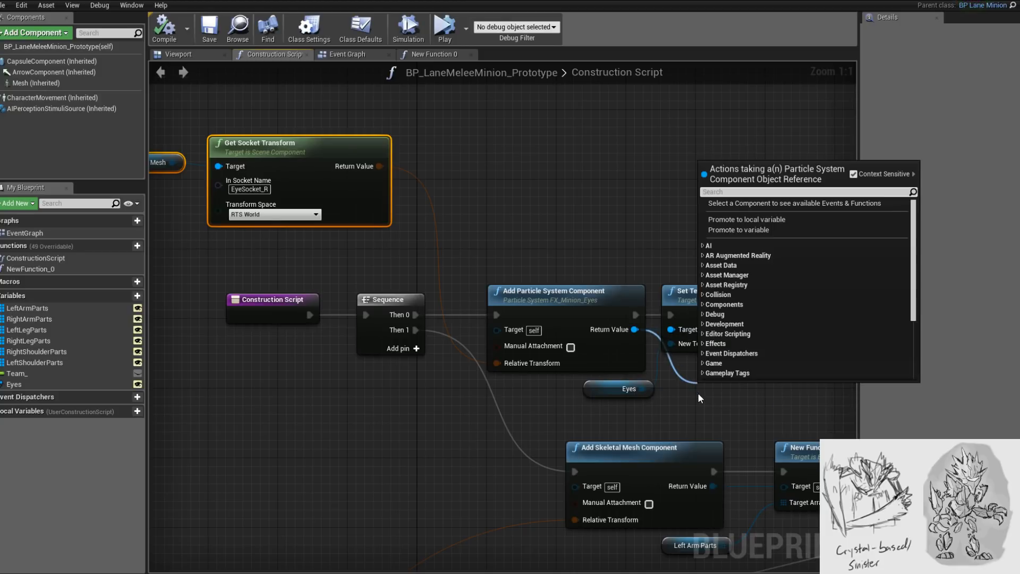
text(attach to so)
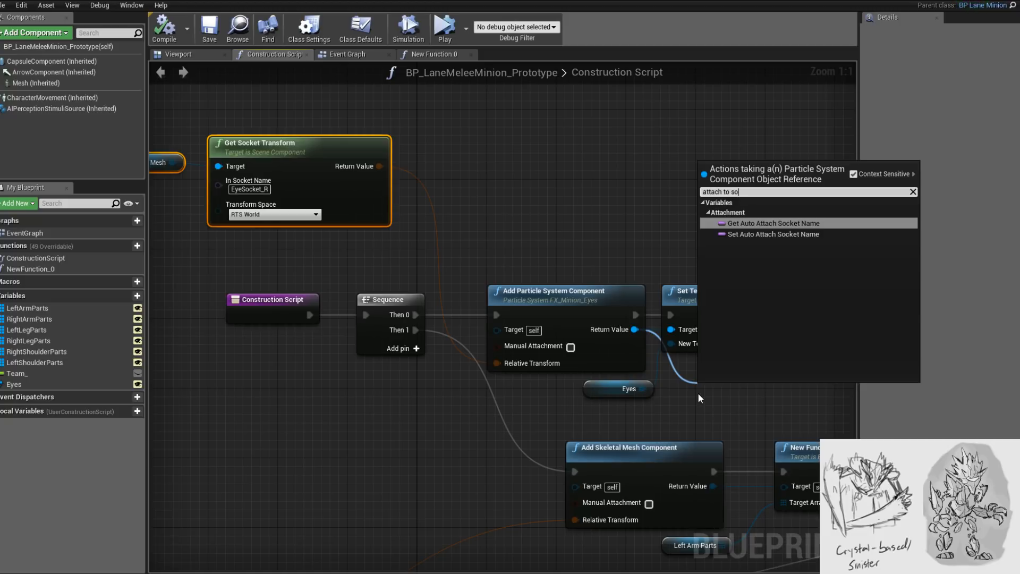
key(Down)
key(Return)
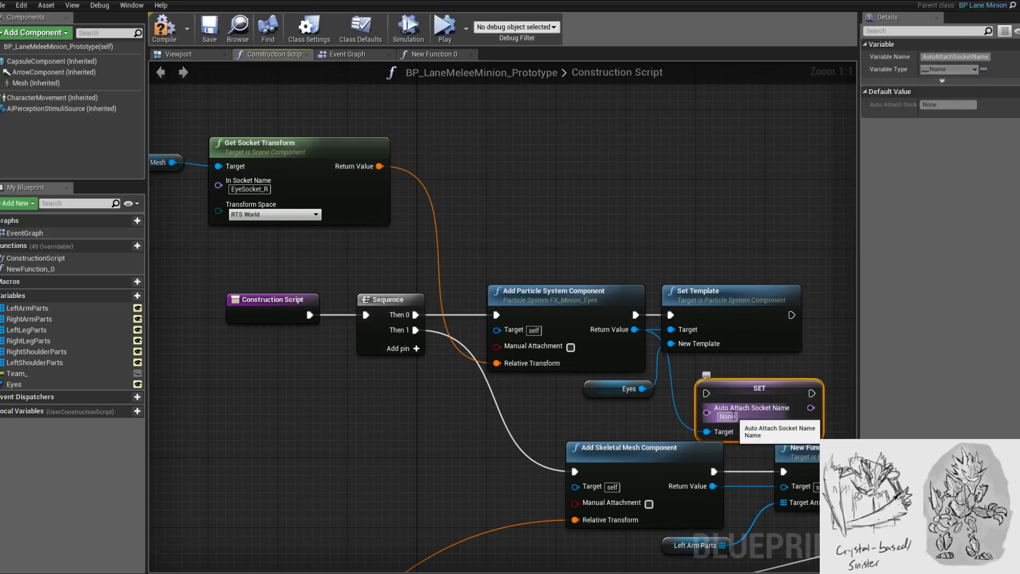
click(248, 189)
key(ctrl+c)
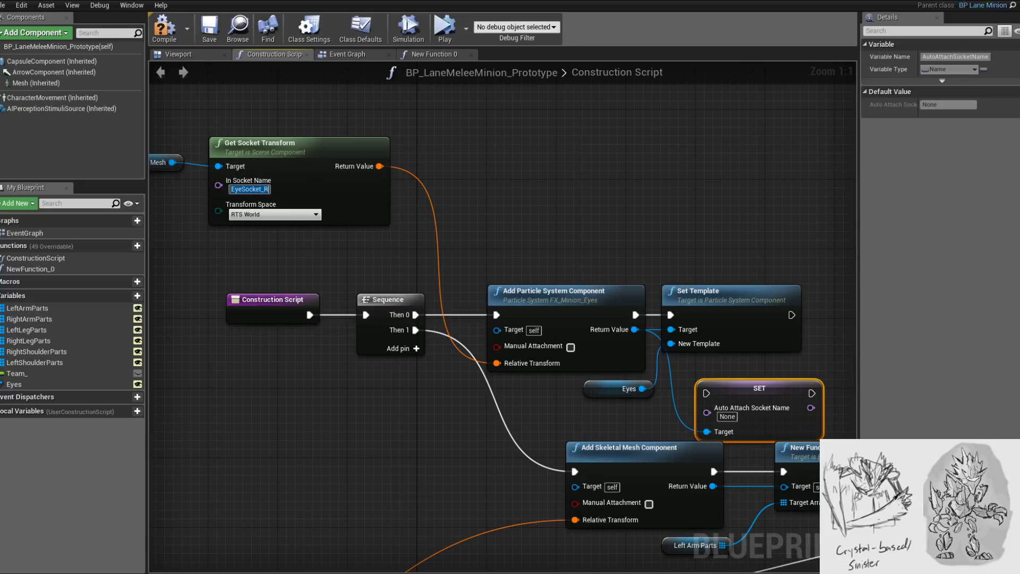
click(727, 417)
key(ctrl+v)
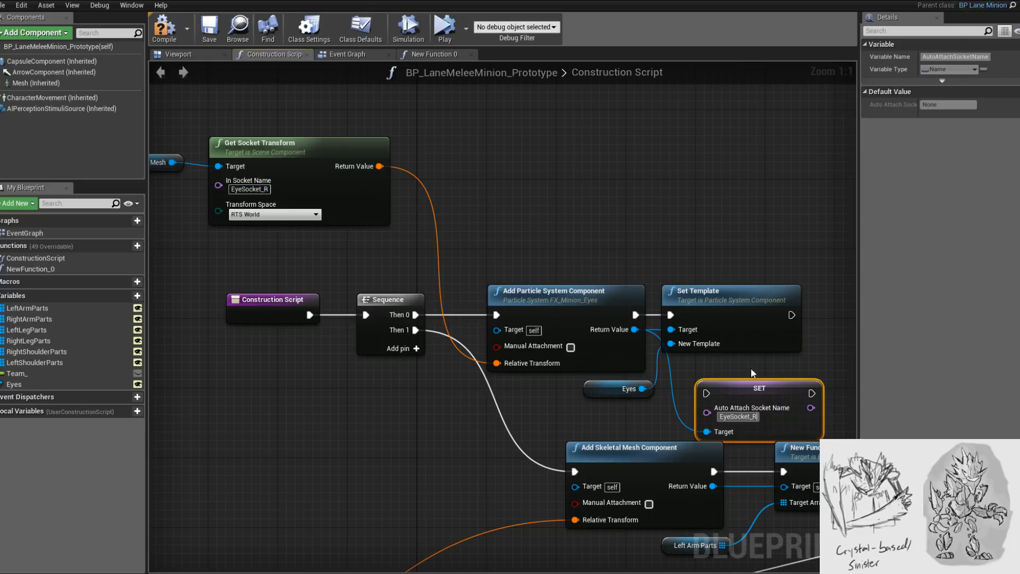
- Disconnect the particle component's Relative Transform from Get Socket Transform and wire the socket name SET node after Set Template
right_drag(680, 356, 669, 346)
alt+click(486, 352)
drag(744, 378, 825, 299)
drag(742, 304, 779, 305)
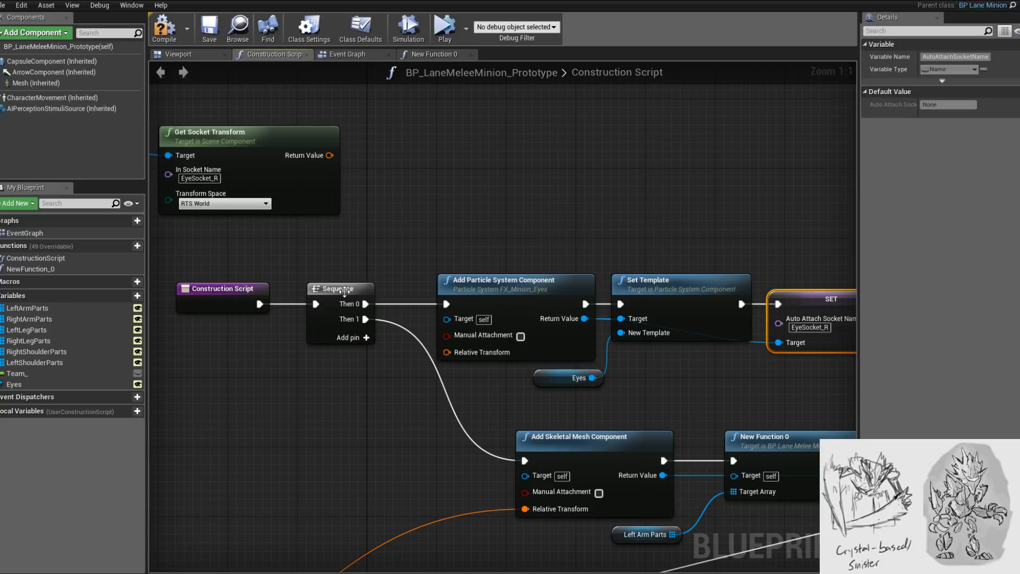
- Fly around the minion in the blueprint viewport to check where the eye particles are
click(183, 55)
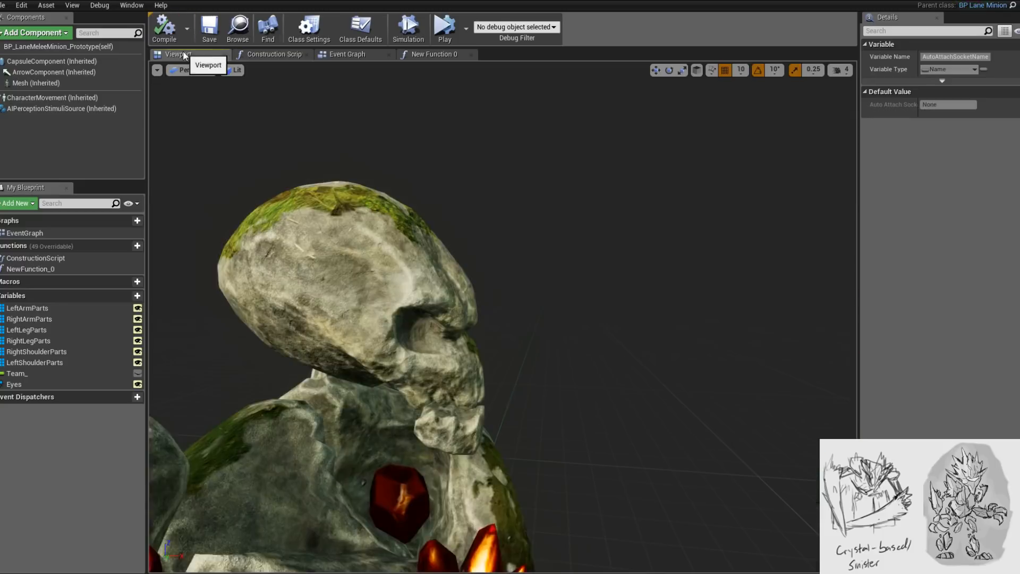
right_drag(503, 317, 209, 361)
key(w)
key(s)
key(w)
key(s)
key(w)
key(s)
key(w)
key(s)
key(w)
- Delete the Auto Attach Socket Name SET node from the construction script
click(274, 53)
right_drag(603, 206, 605, 261)
scroll(513, 254, down, 1)
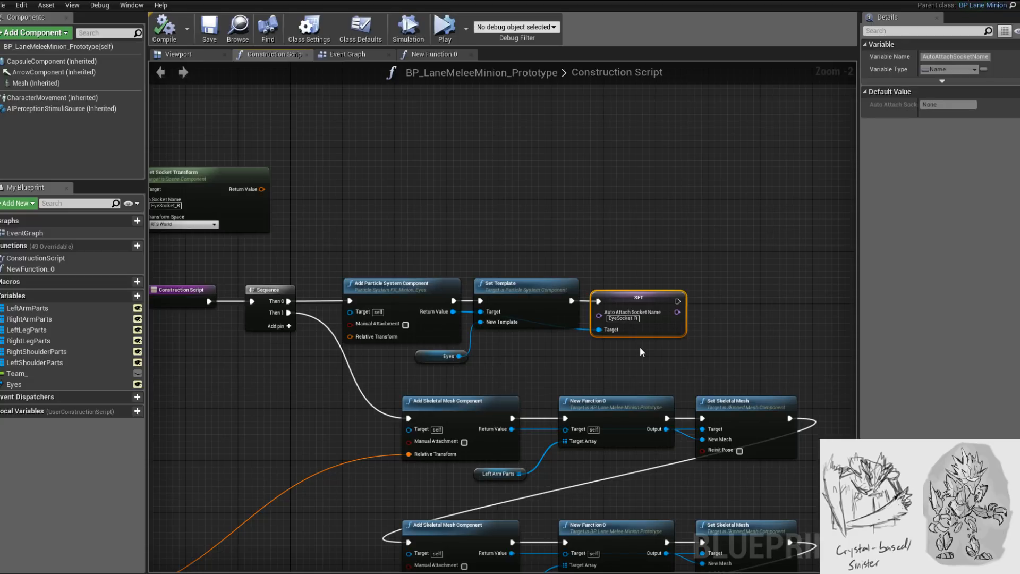
key(Delete)
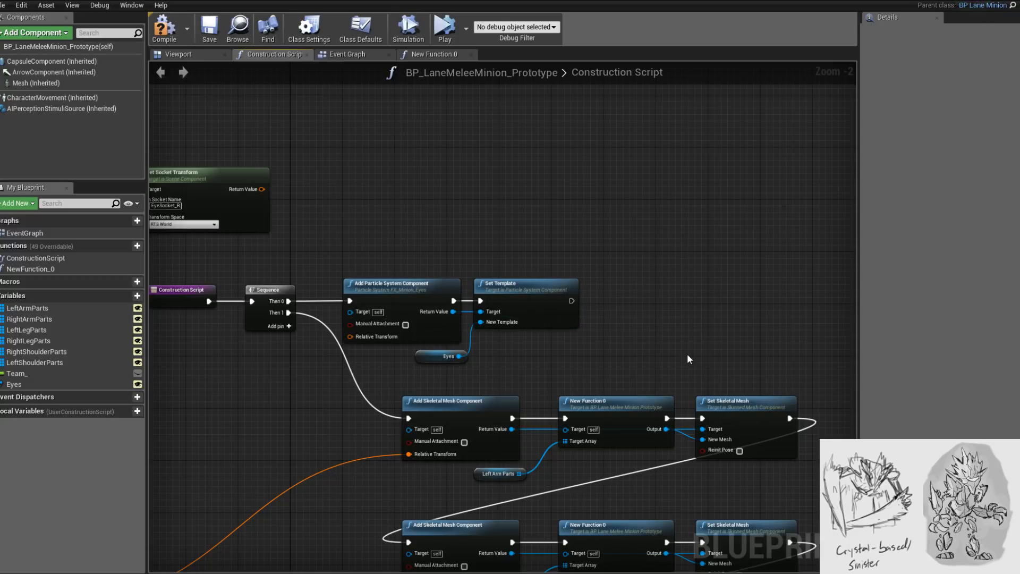
- Move the Add Particle System Component, Set Template and Eyes nodes up, well above the skeletal mesh nodes
drag(407, 242, 556, 366)
drag(544, 311, 560, 184)
right_drag(560, 184, 546, 382)
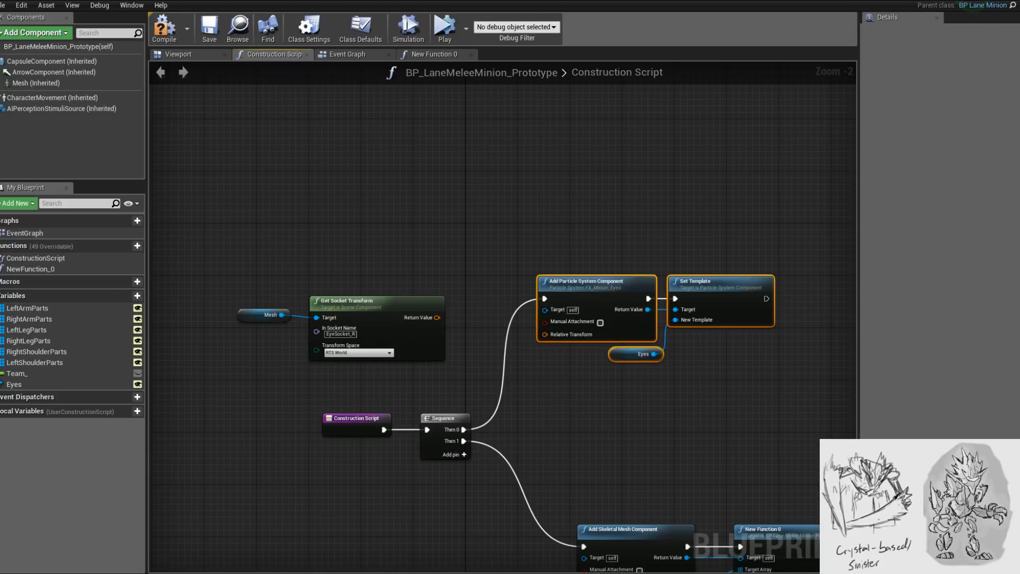
- Select the Set Template and Eyes nodes together, leaving out Add Particle System Component
right_drag(678, 310, 671, 310)
click(702, 381)
drag(701, 381, 652, 309)
click(653, 309)
drag(659, 264, 732, 395)
ctrl+click(630, 354)
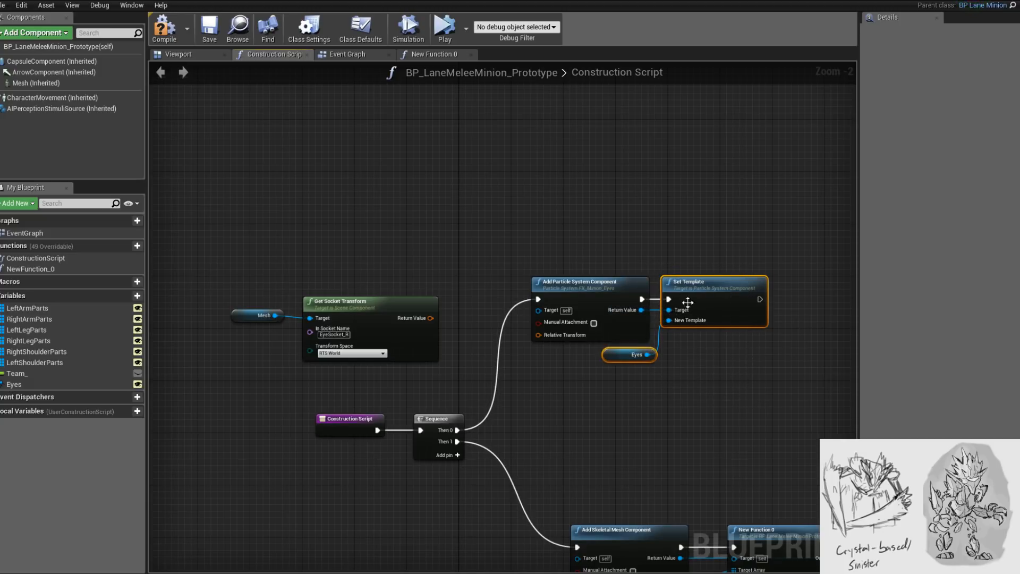
- Add an AttachToComponent node driven by the new particle system component and place it below Set Template
click(668, 346)
drag(642, 309, 707, 366)
text(a)
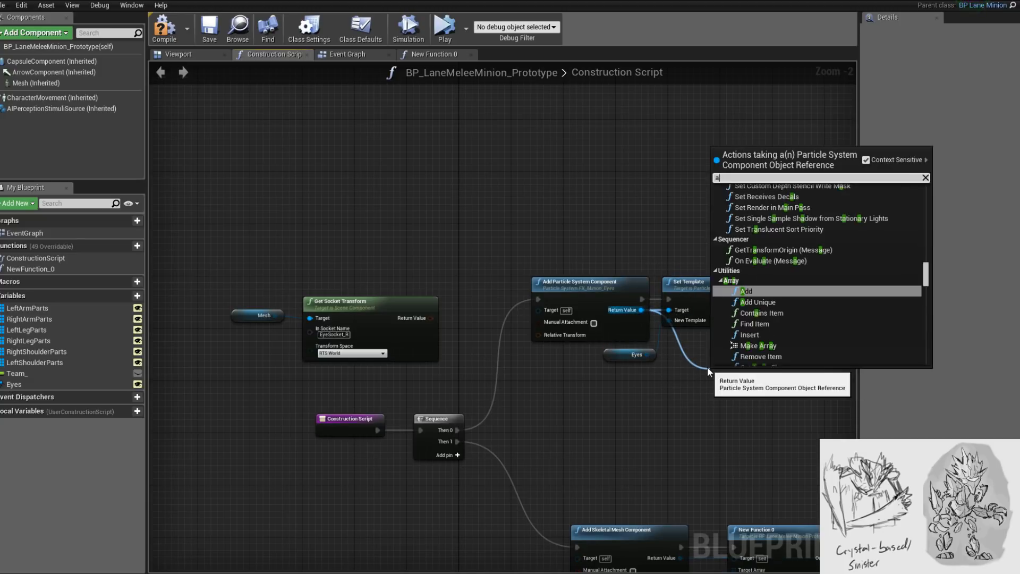
text(ttach to)
key(Return)
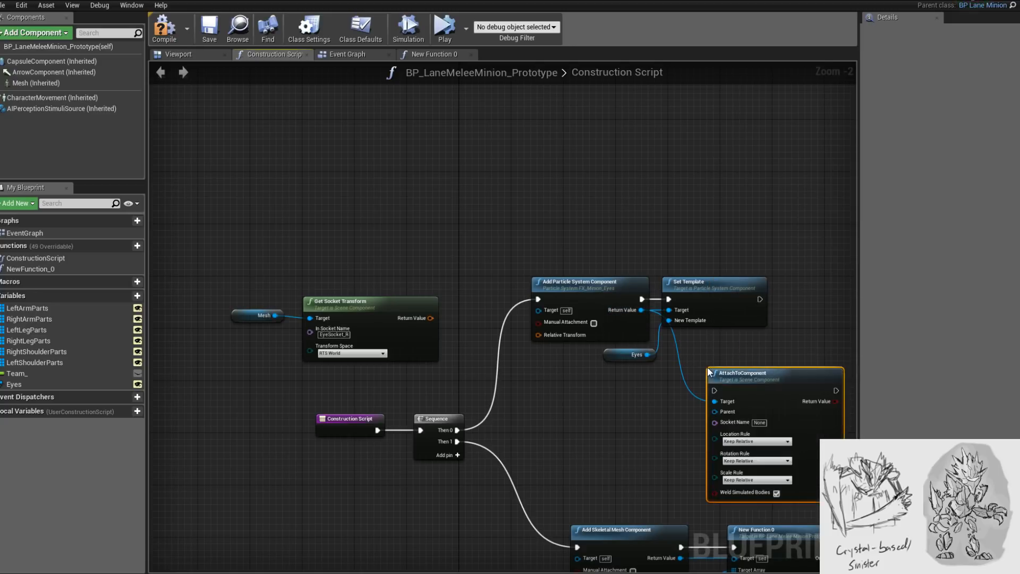
right_drag(709, 371, 520, 335)
drag(579, 337, 540, 311)
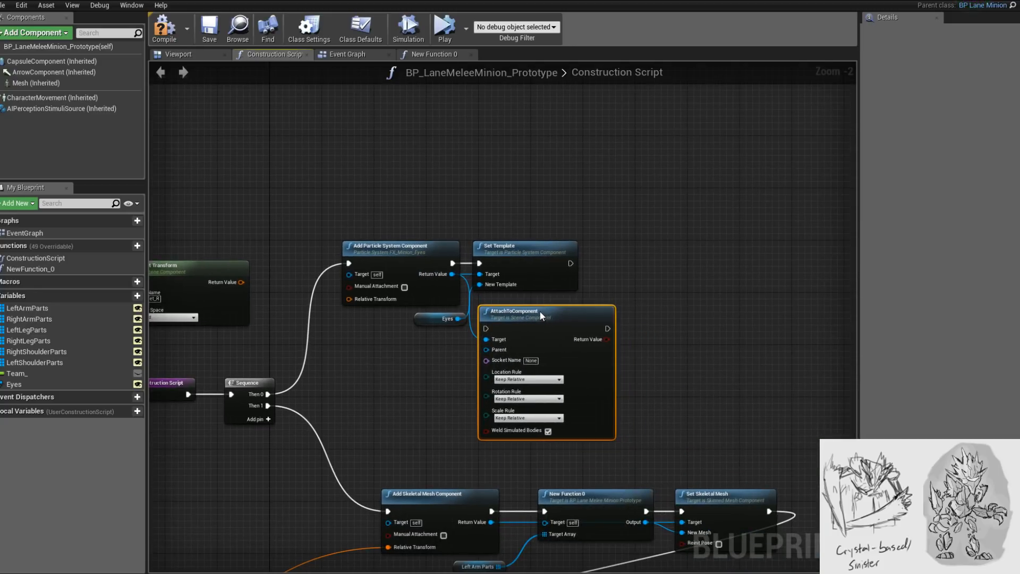
- Run AttachToComponent after Set Template and set its Socket Name to EyeSocket_R
drag(570, 263, 486, 329)
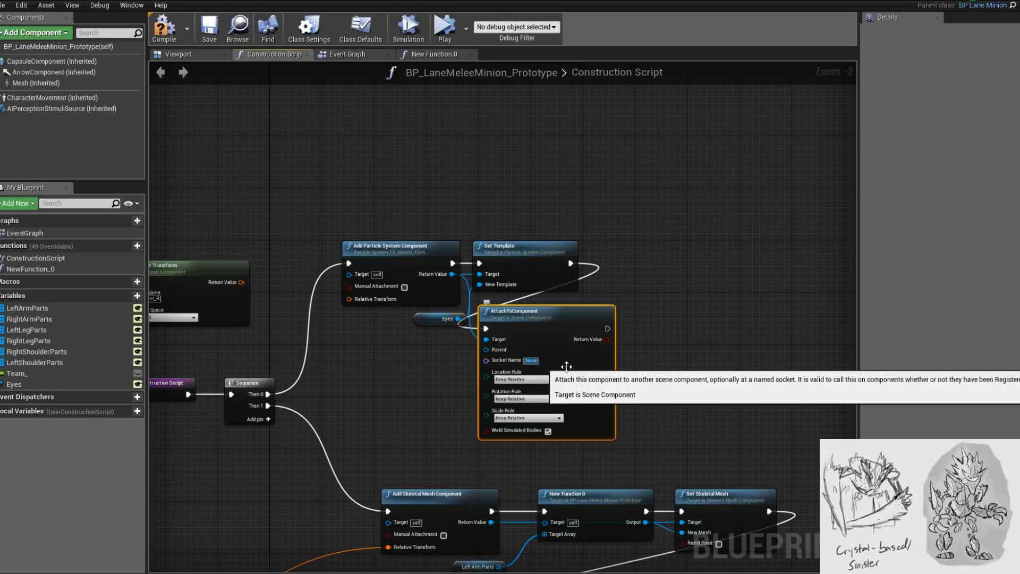
key(ctrl+v)
click(653, 380)
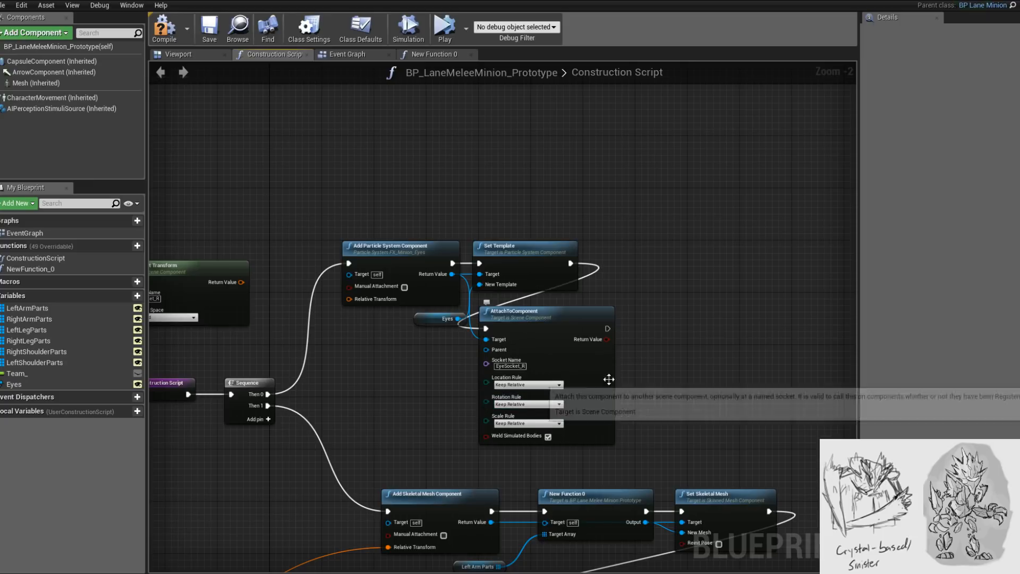
right_drag(608, 379, 687, 385)
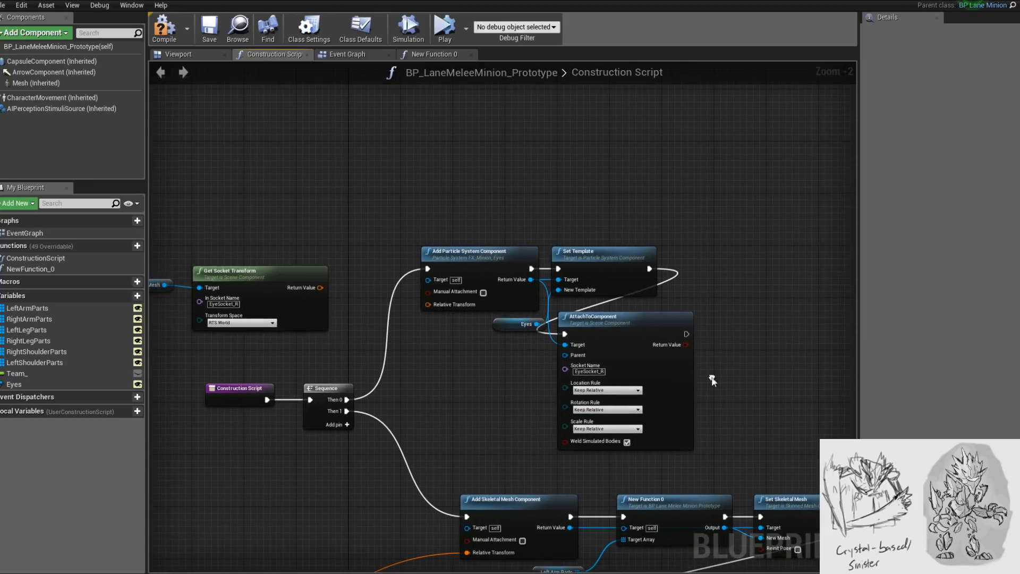
- Rename the New Function 0 function as PickRandomPart
click(169, 55)
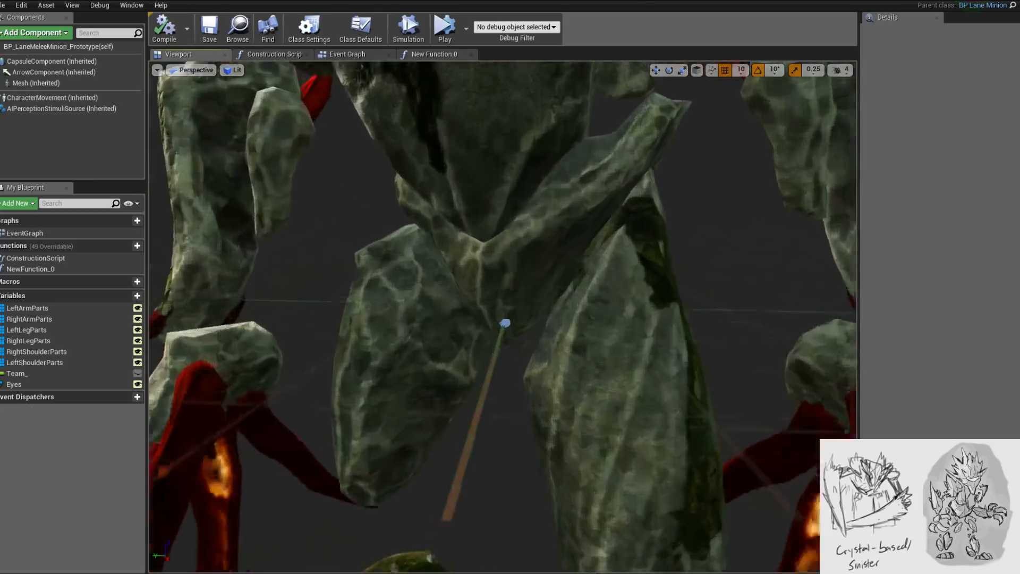
click(422, 54)
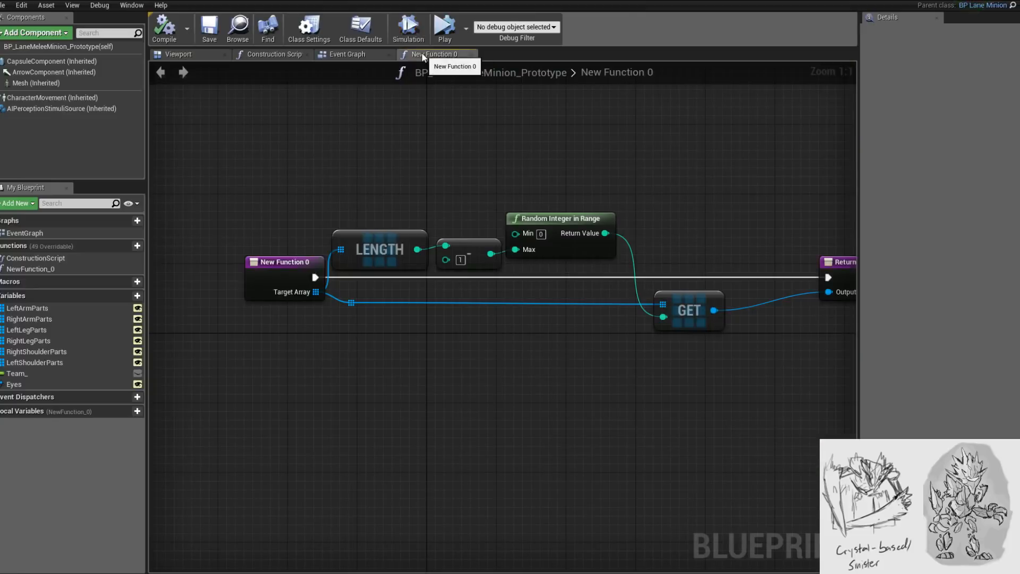
click(290, 53)
scroll(505, 152, up, 1)
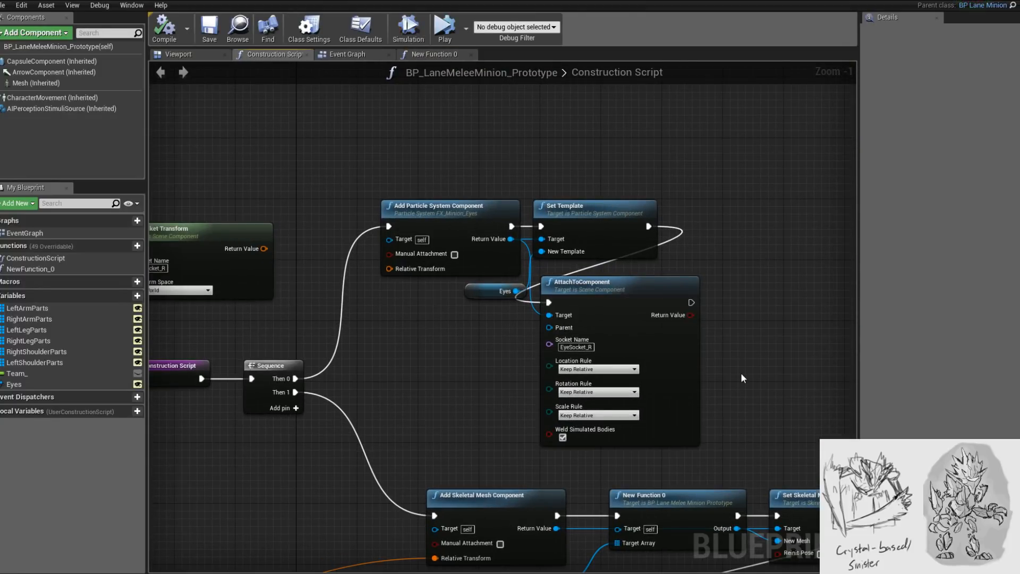
click(429, 52)
click(33, 269)
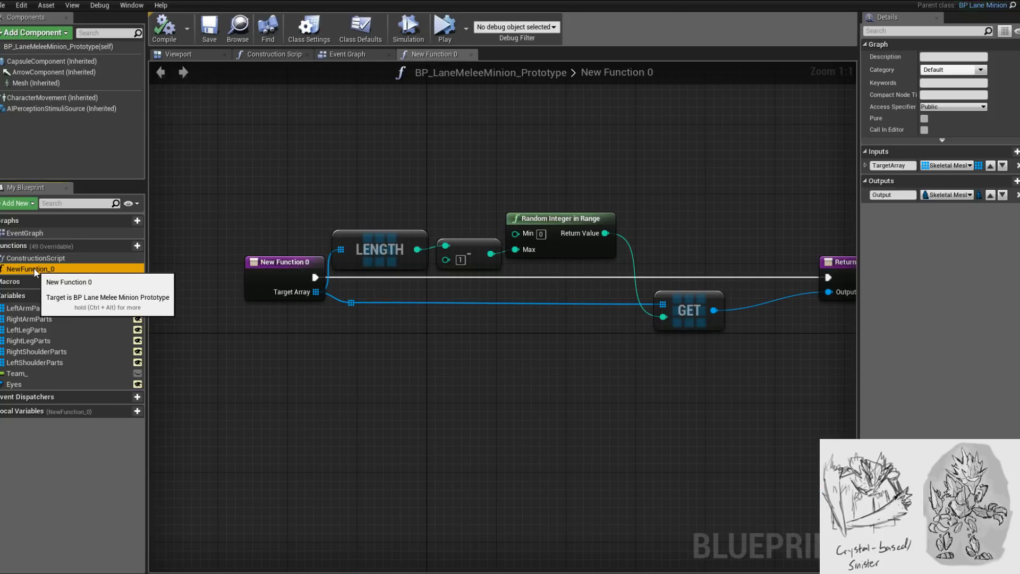
click(34, 270)
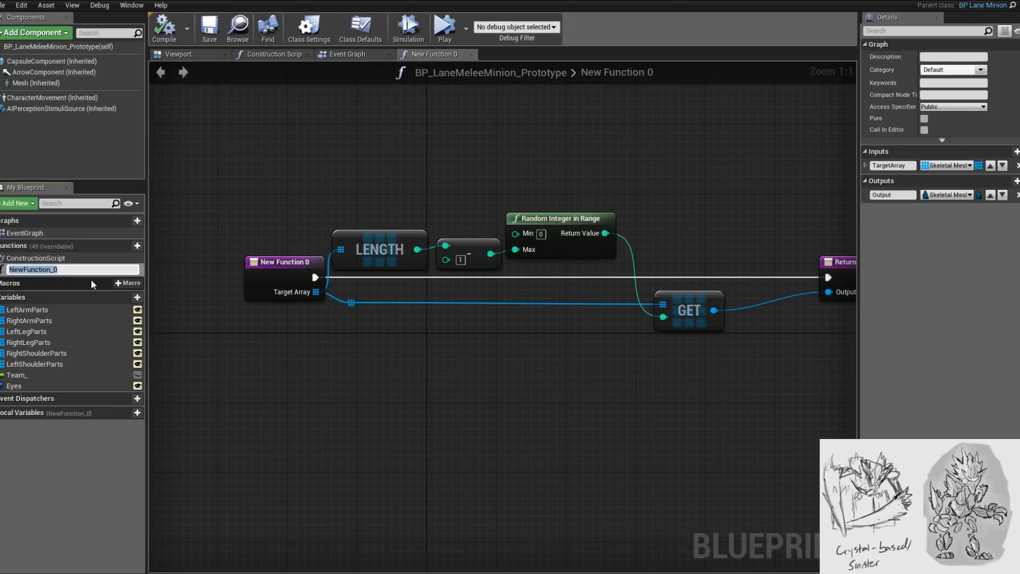
text(PickRandomPart)
key(Return)
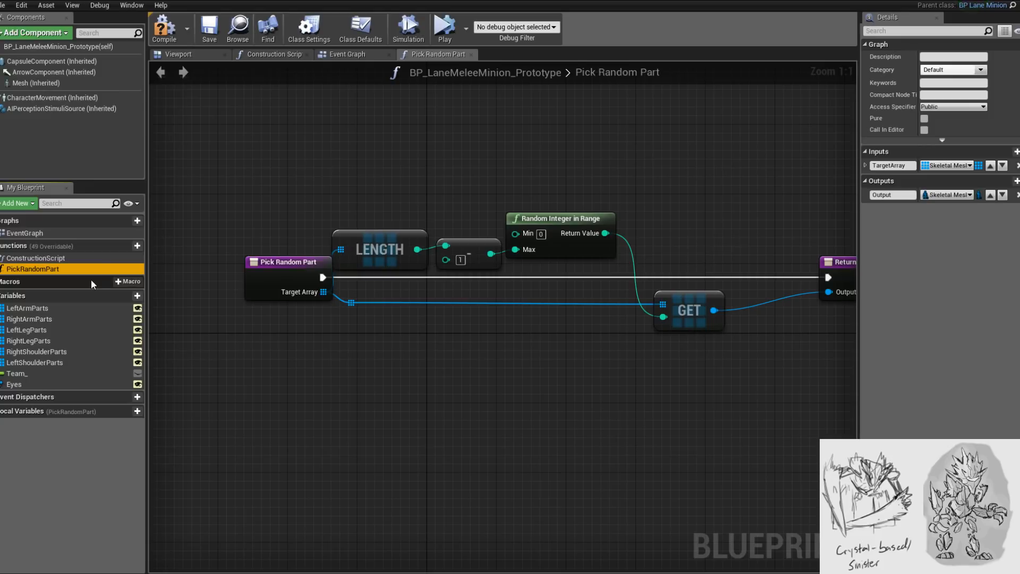
- Compile the blueprint and return to the Construction Script graph
click(163, 33)
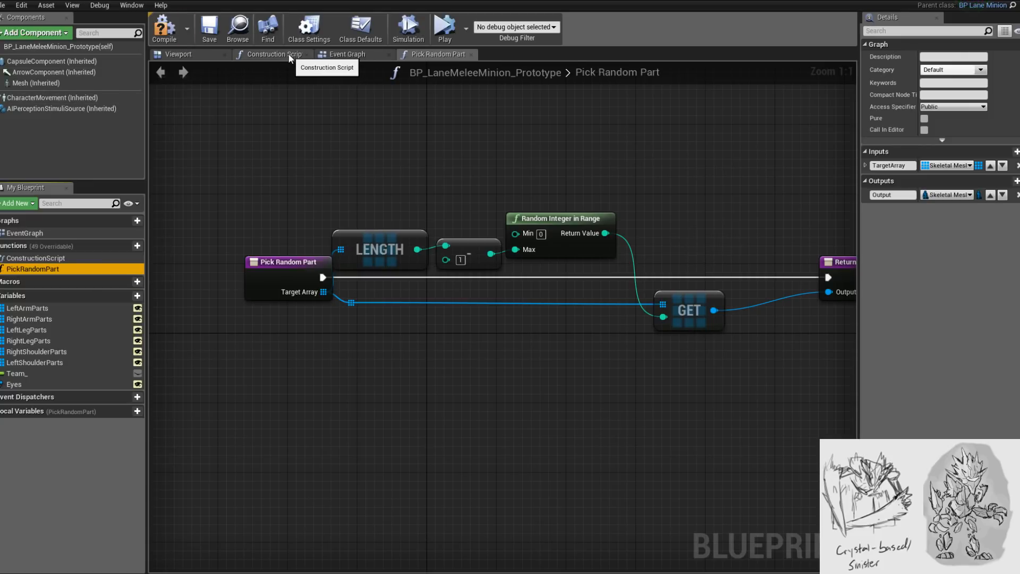
click(290, 55)
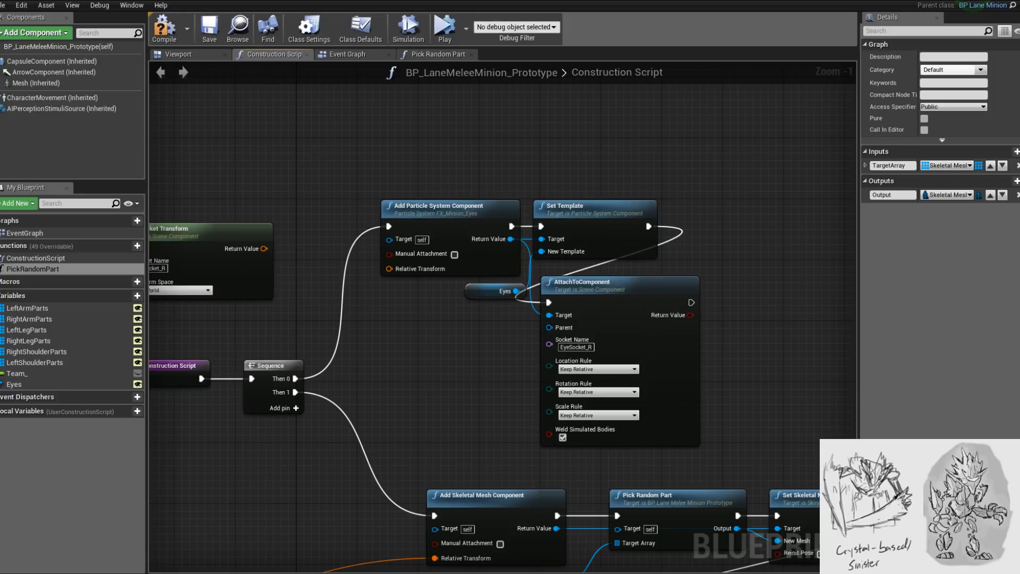
right_drag(380, 307, 436, 348)
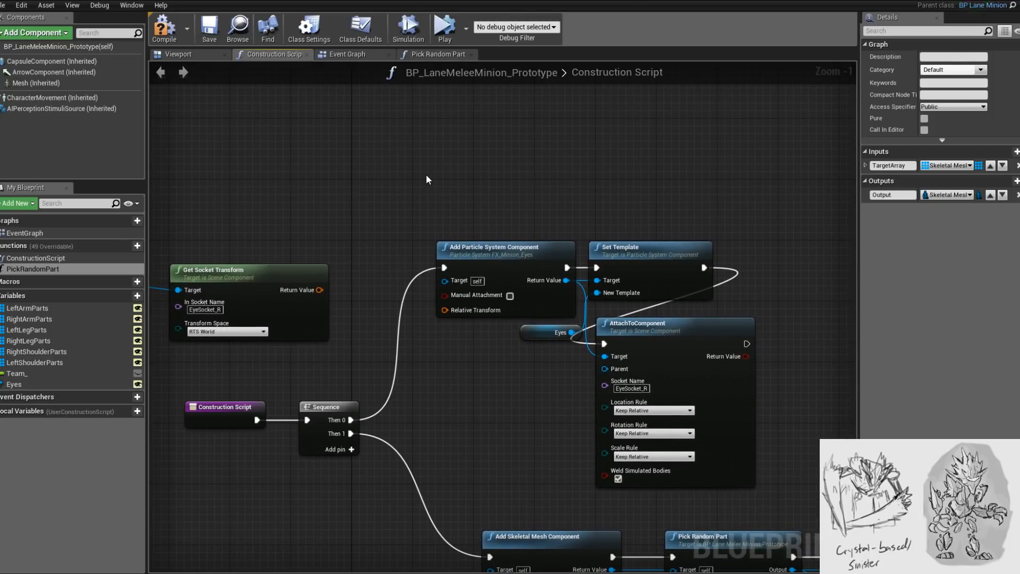
click(501, 252)
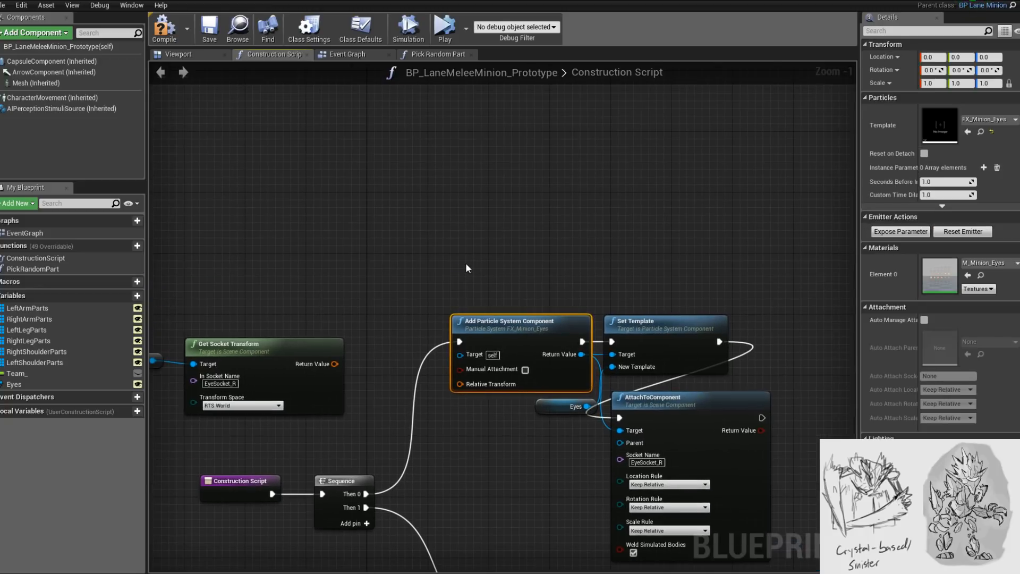
right_click(466, 263)
text(add)
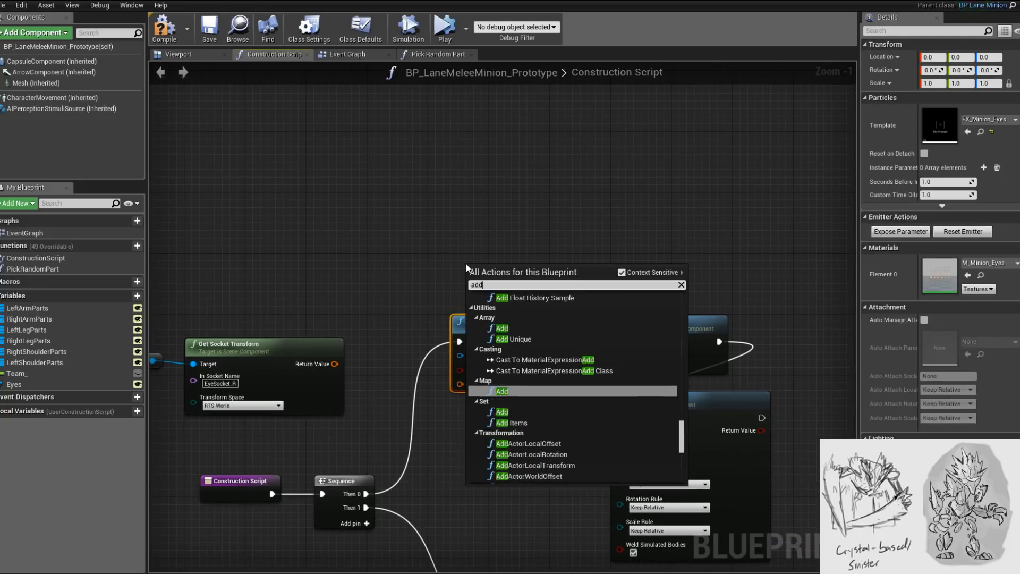
text( parti)
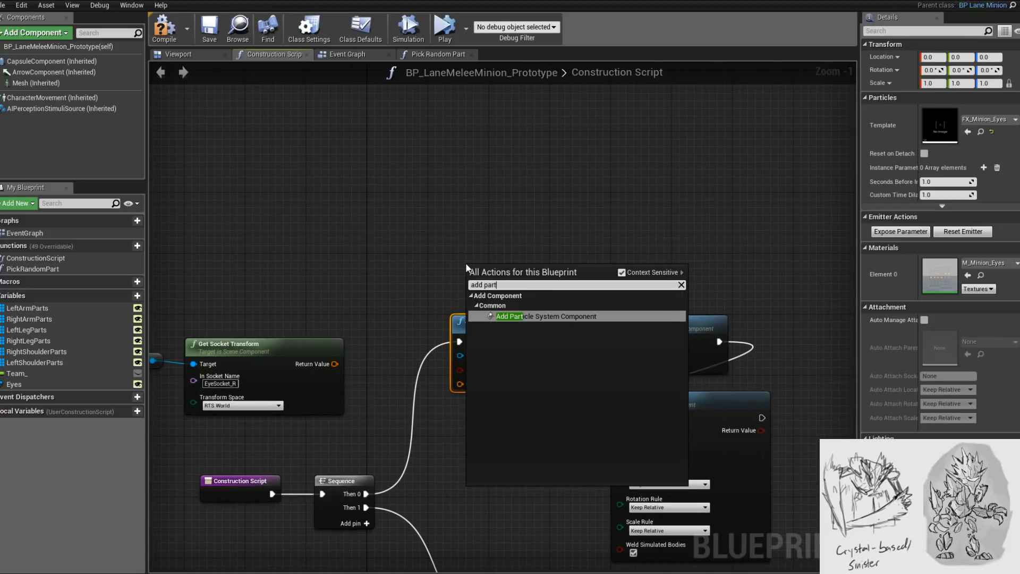
key(BackSpace)
key(BackSpace)
key(BackSpace)
key(BackSpace)
key(BackSpace)
key(BackSpace)
key(BackSpace)
key(BackSpace)
key(BackSpace)
click(413, 246)
drag(47, 382, 536, 264)
click(481, 268)
text(add)
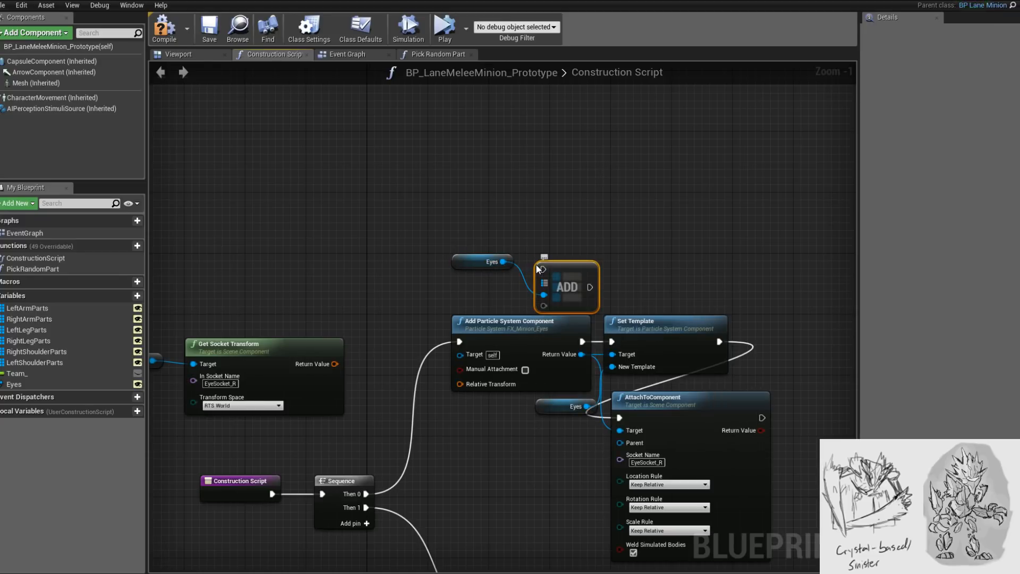
key(ctrl+z)
drag(503, 261, 537, 260)
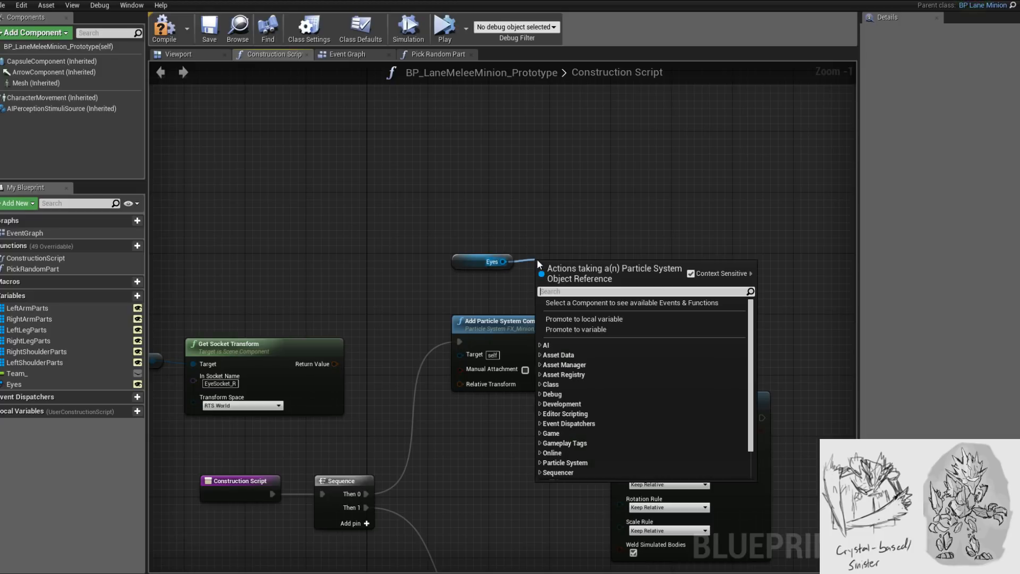
text(add)
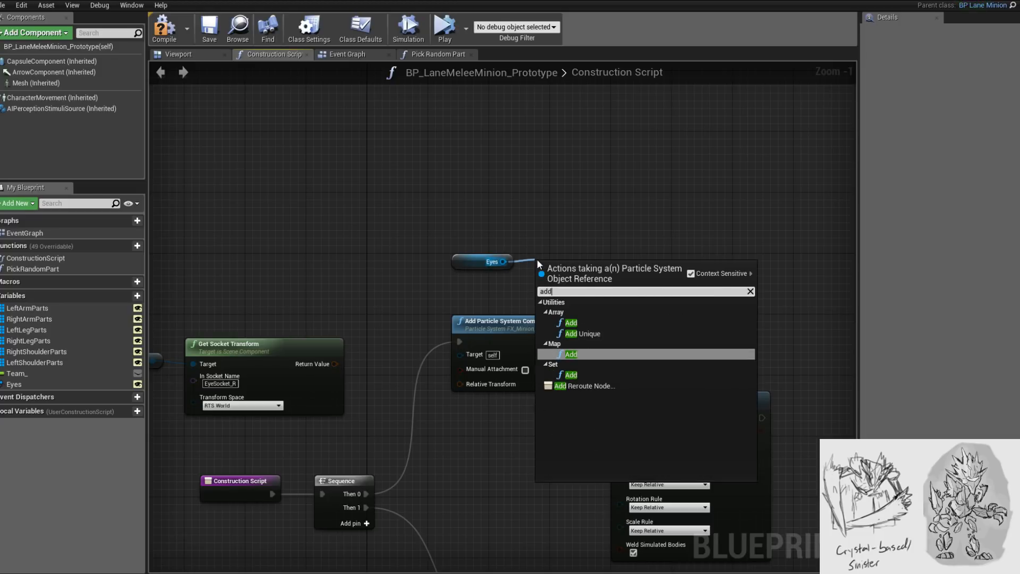
key(BackSpace)
key(BackSpace)
key(BackSpace)
key(Escape)
drag(415, 204, 490, 274)
key(Delete)
- Move the Eyes variable node slightly away from AttachToComponent
drag(559, 404, 542, 406)
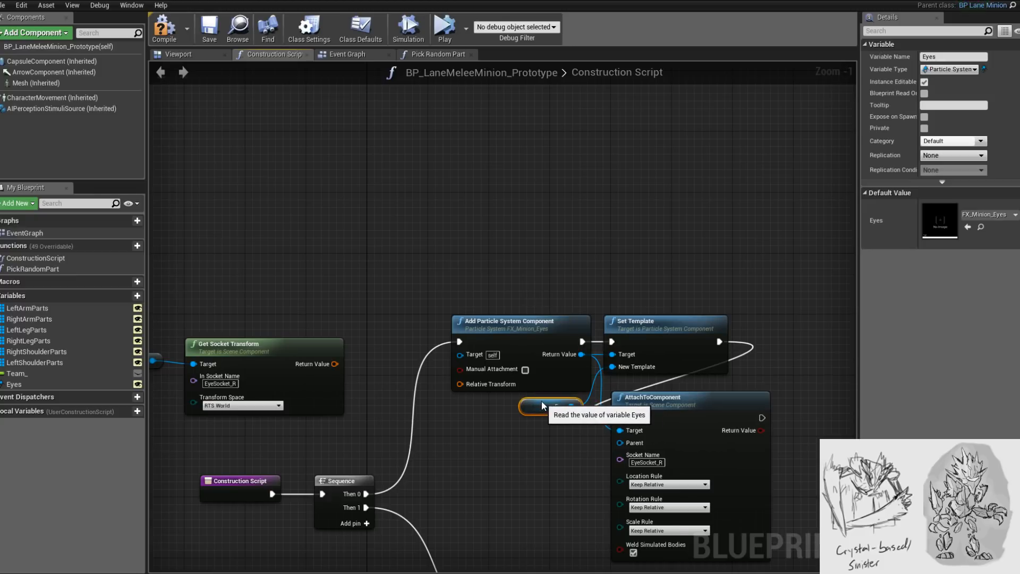
right_drag(759, 384, 629, 319)
click(593, 338)
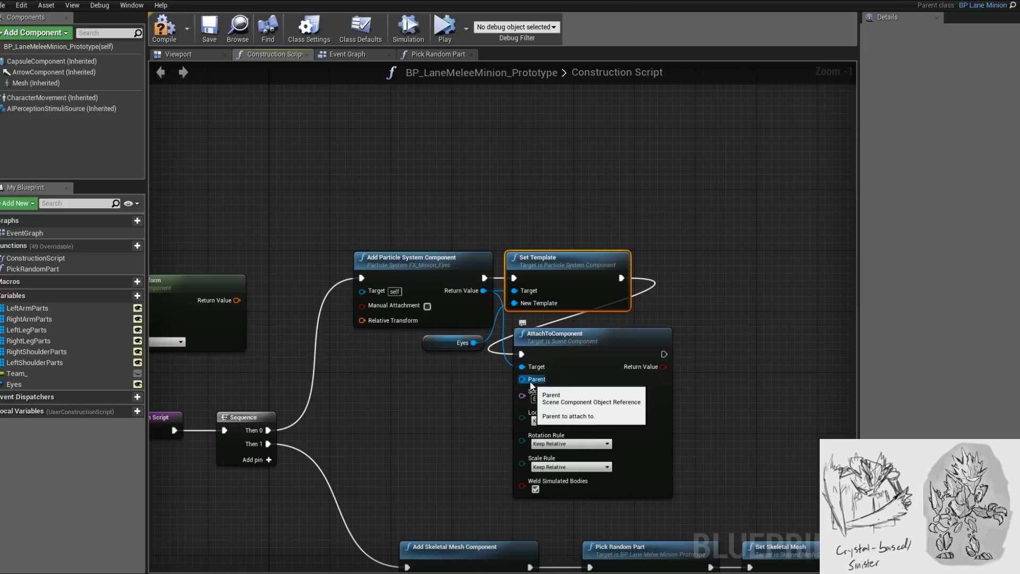
- Connect Mesh to the Parent input of AttachToComponent instead of Get Socket Transform, with the Mesh node moved beside it
right_drag(530, 380, 687, 393)
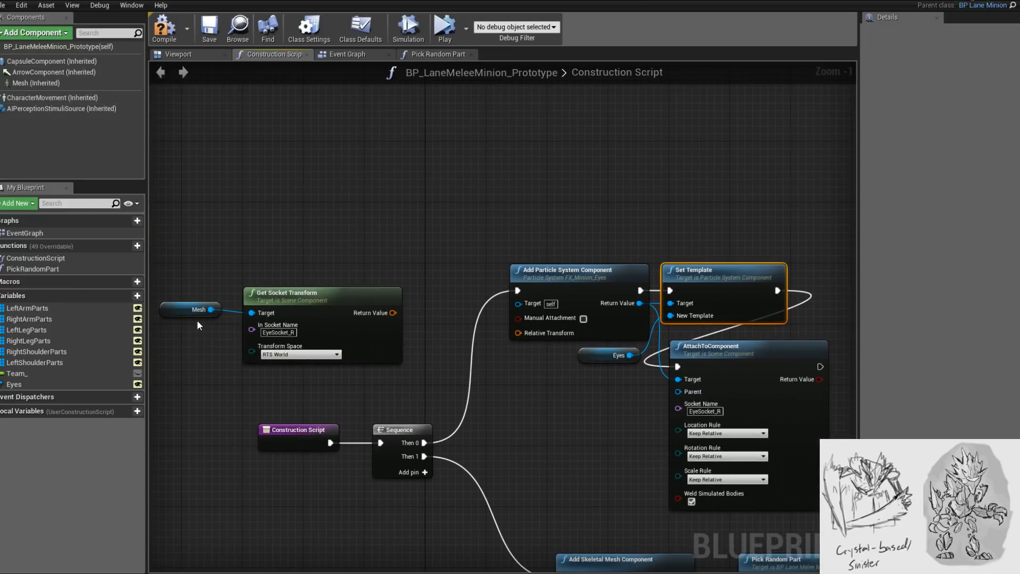
drag(211, 309, 662, 429)
drag(687, 396, 687, 396)
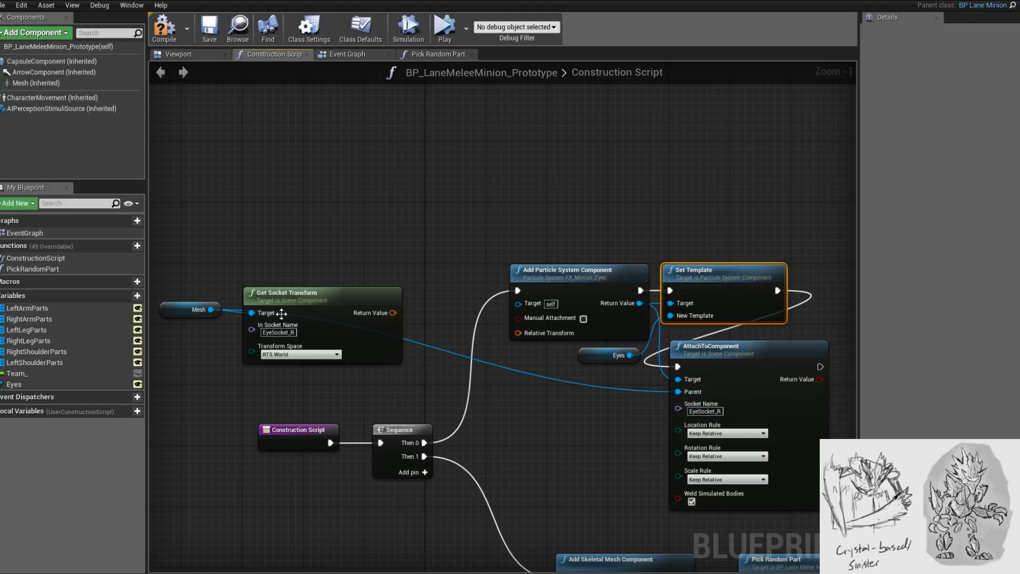
drag(173, 314, 530, 389)
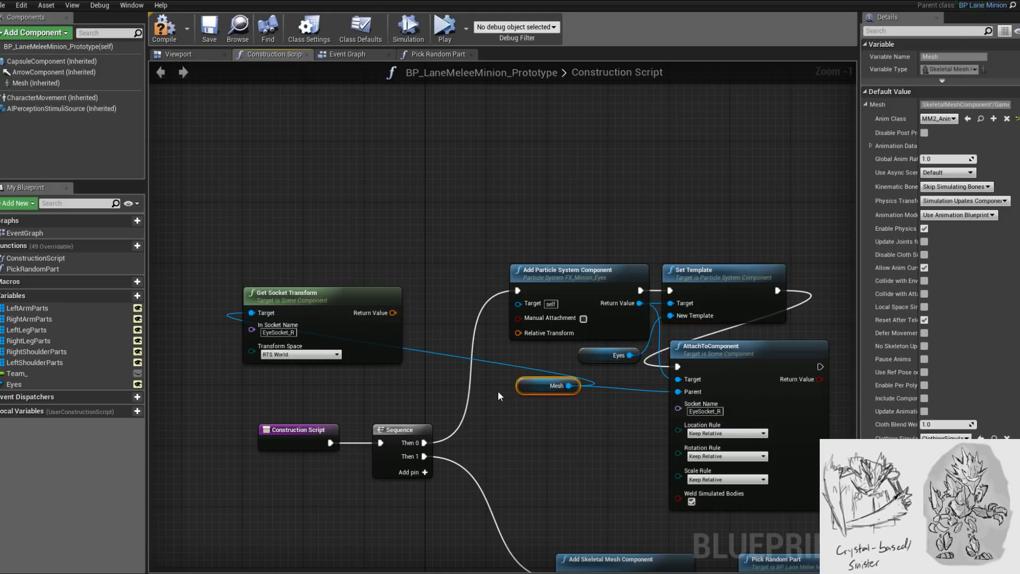
alt+click(252, 313)
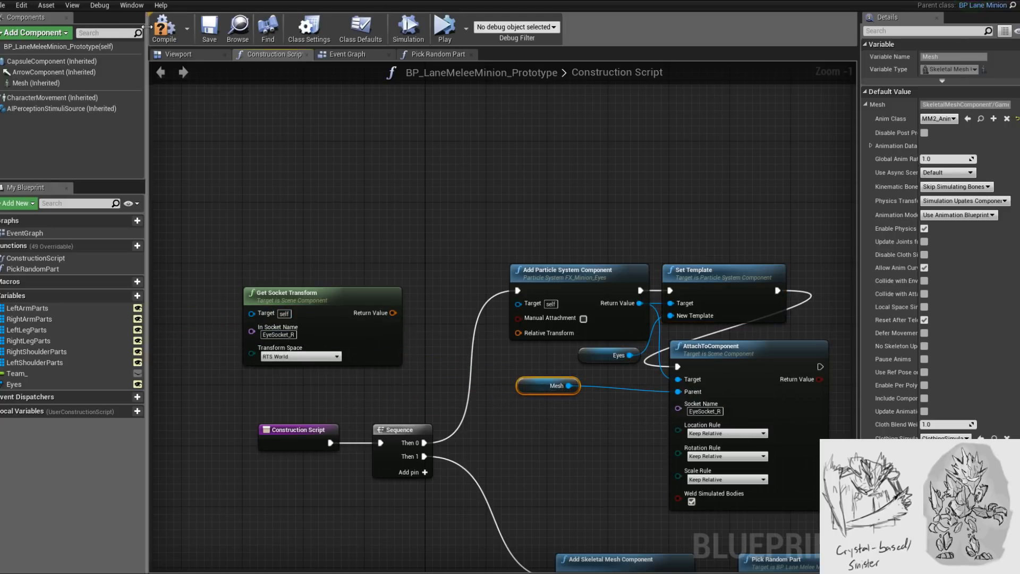
- Examine the eye effect's placement on the minion's head in the blueprint viewport
click(198, 53)
drag(509, 215, 509, 282)
middle_drag(509, 281, 509, 213)
drag(509, 212, 509, 282)
right_drag(509, 282, 478, 287)
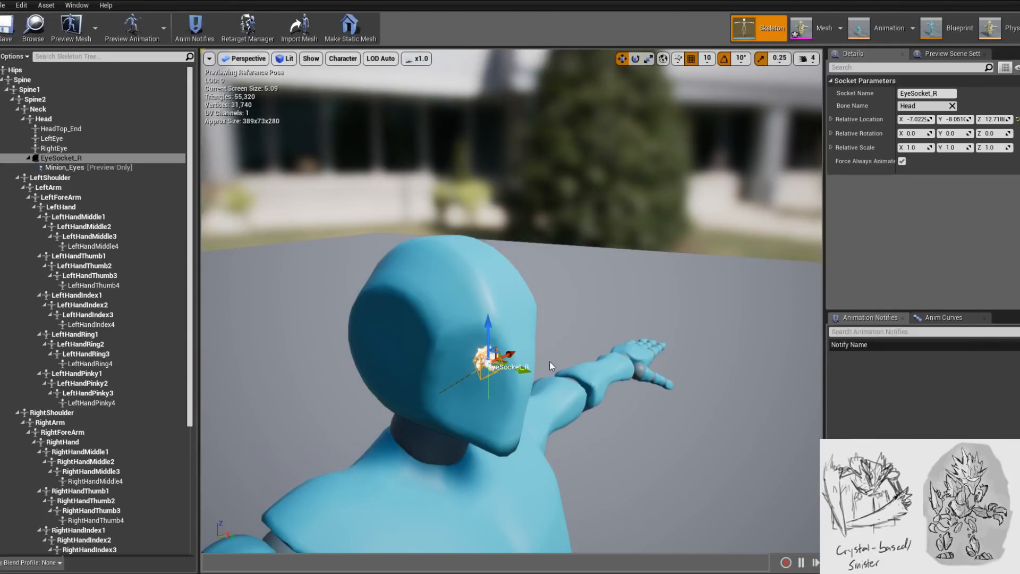
- In the skeleton editor, move the EyeSocket_R socket to a relative location of about X -4.36, Y -8.05, Z 9.68
right_drag(550, 366, 561, 402)
key(w)
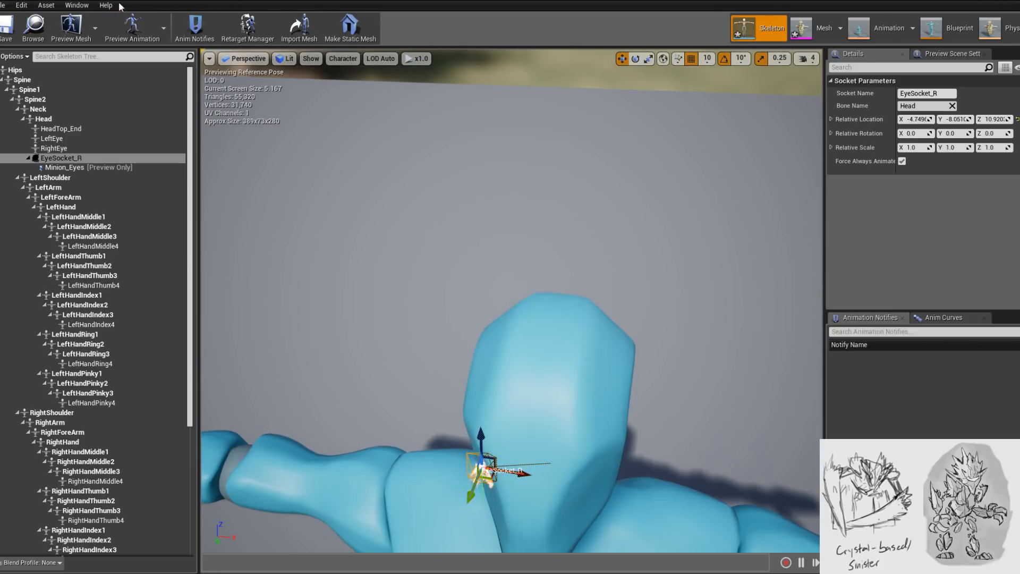
click(102, 1)
right_drag(503, 317, 461, 229)
scroll(503, 317, down, 5)
key(w)
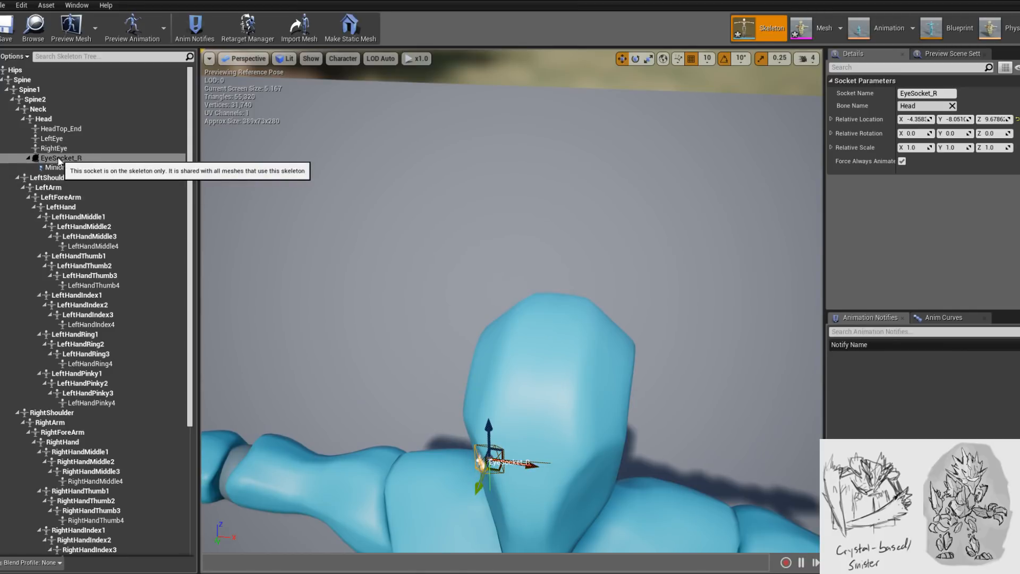
- Try rotating the Head bone to check how the eye effect follows it, and undo the rotation
key(Up)
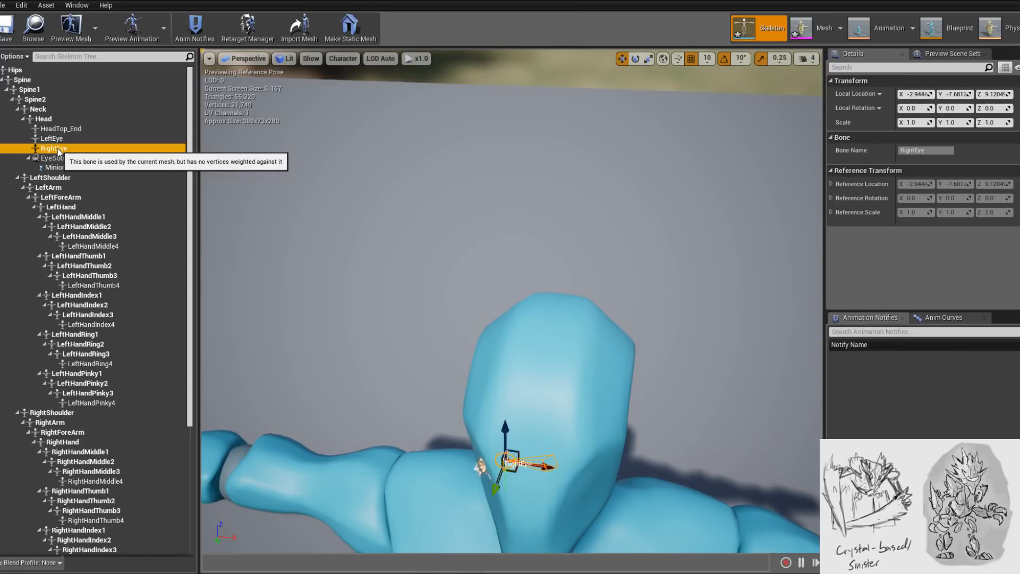
click(62, 160)
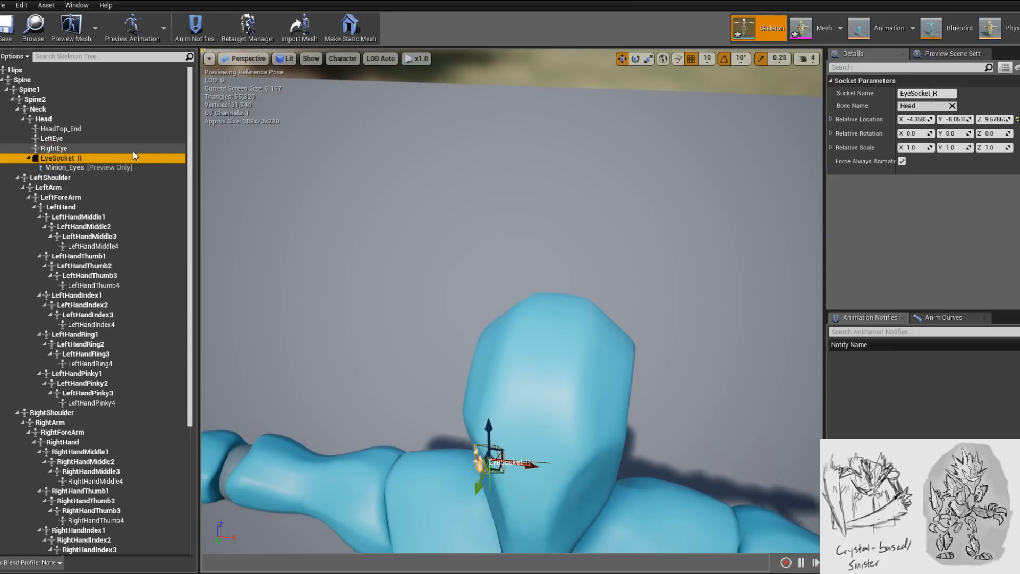
click(57, 119)
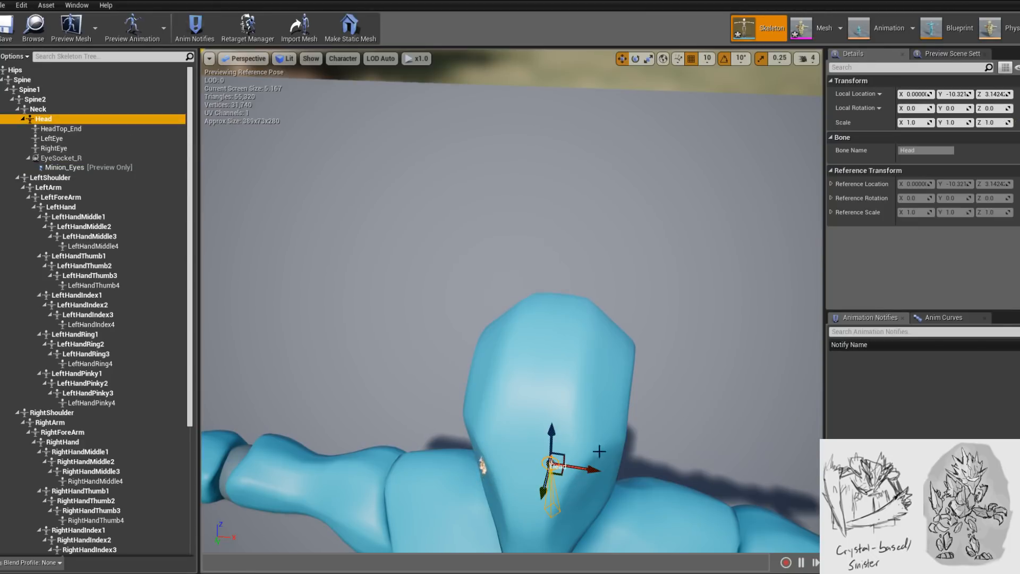
right_drag(624, 438, 612, 426)
key(e)
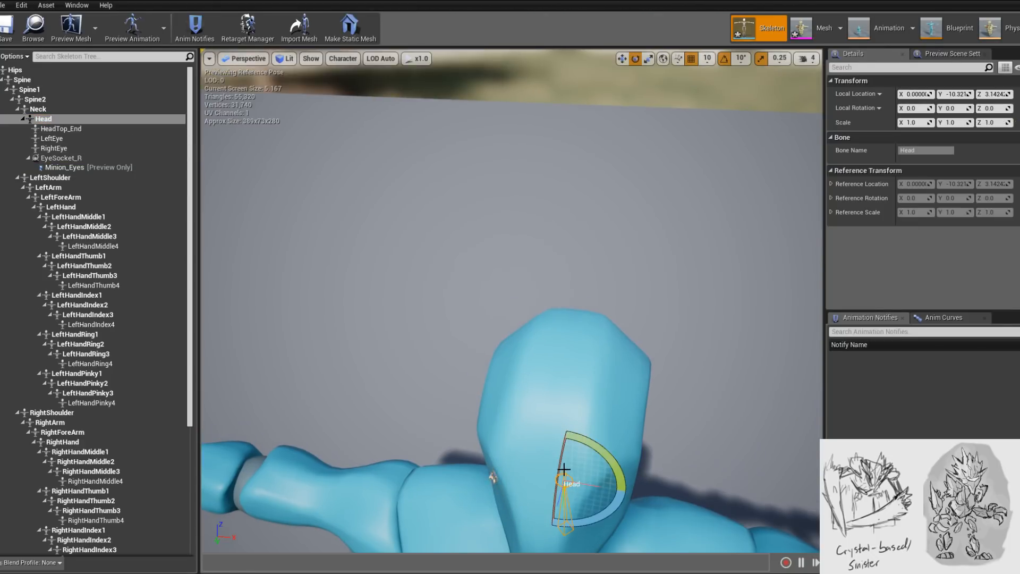
drag(559, 467, 589, 457)
key(ctrl+z)
key(ctrl+z)
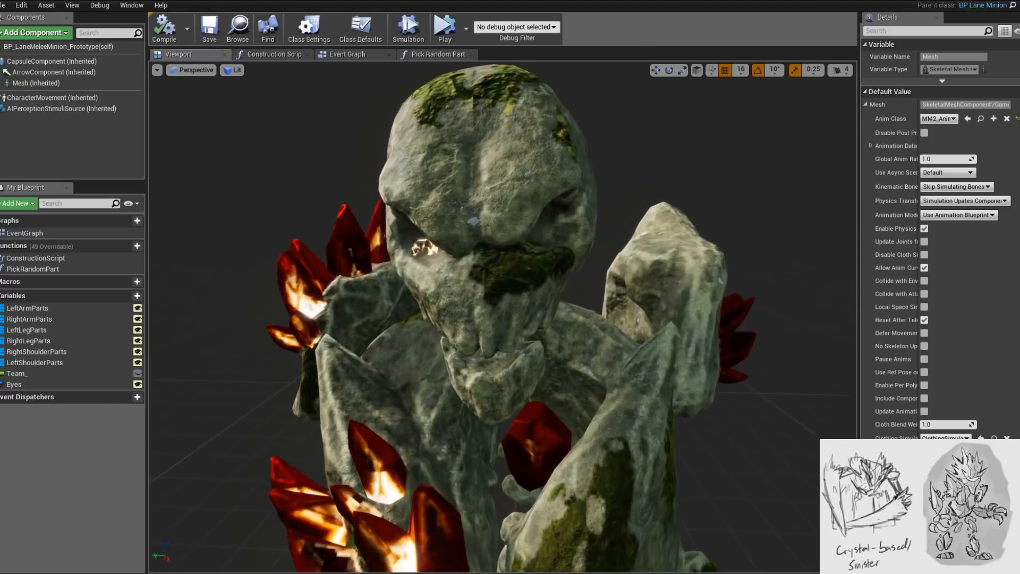
click(252, 53)
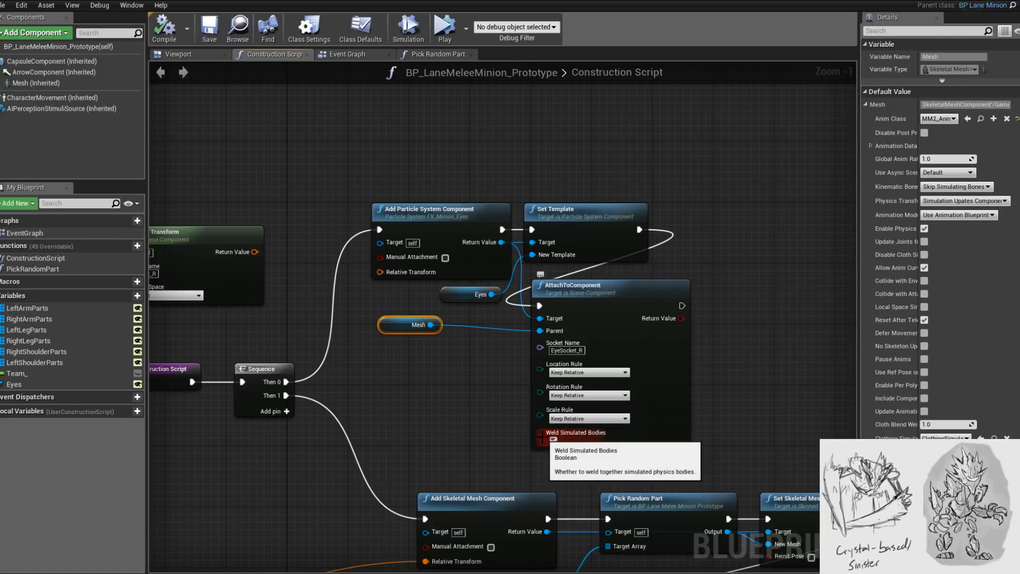
right_drag(633, 326, 663, 363)
scroll(504, 306, down, 1)
drag(647, 413, 673, 328)
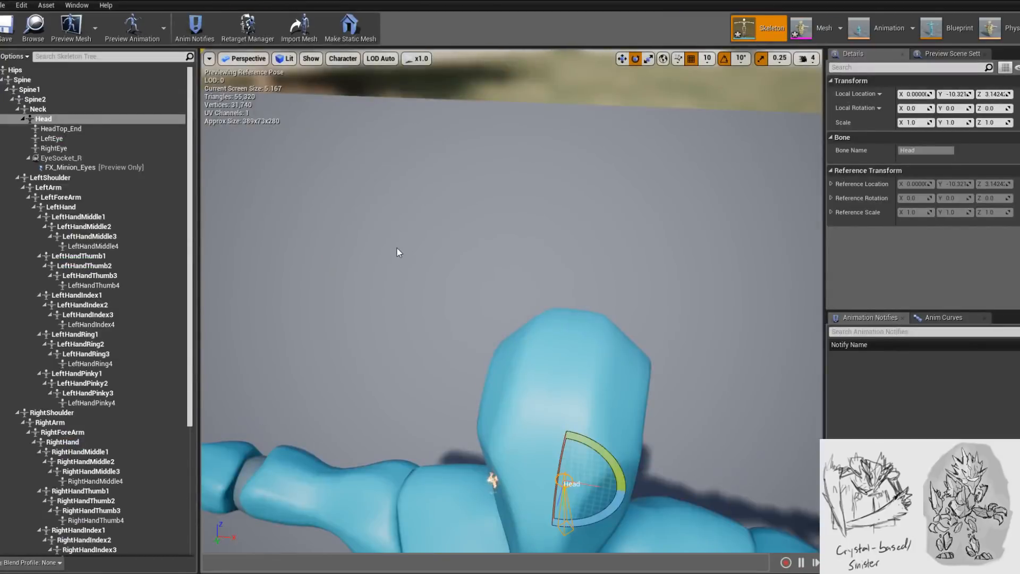
- In the skeleton editor, add a socket to the Head bone and name it EyeSocket_L
click(54, 119)
right_click(53, 119)
mouse_move(105, 234)
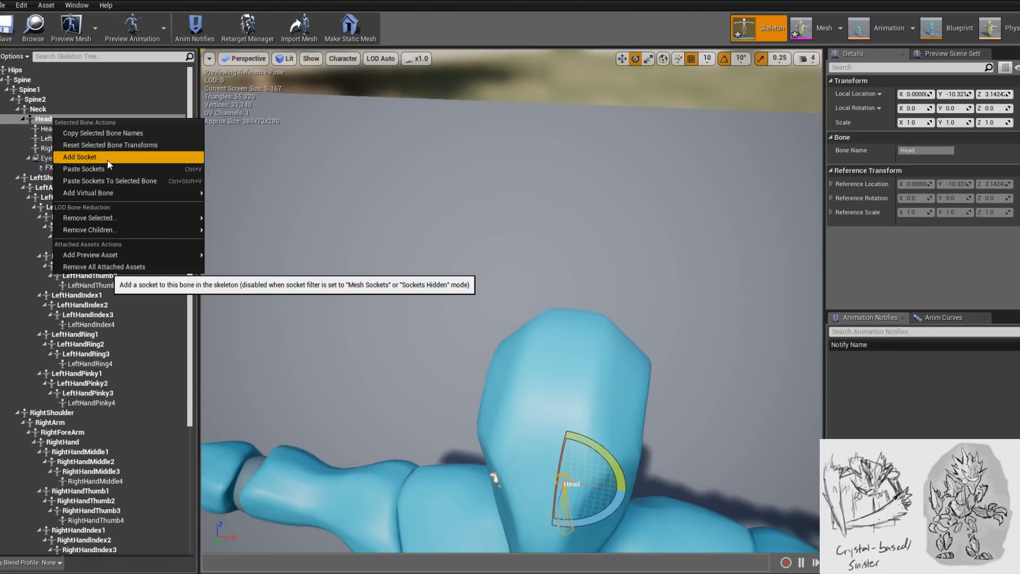
click(108, 161)
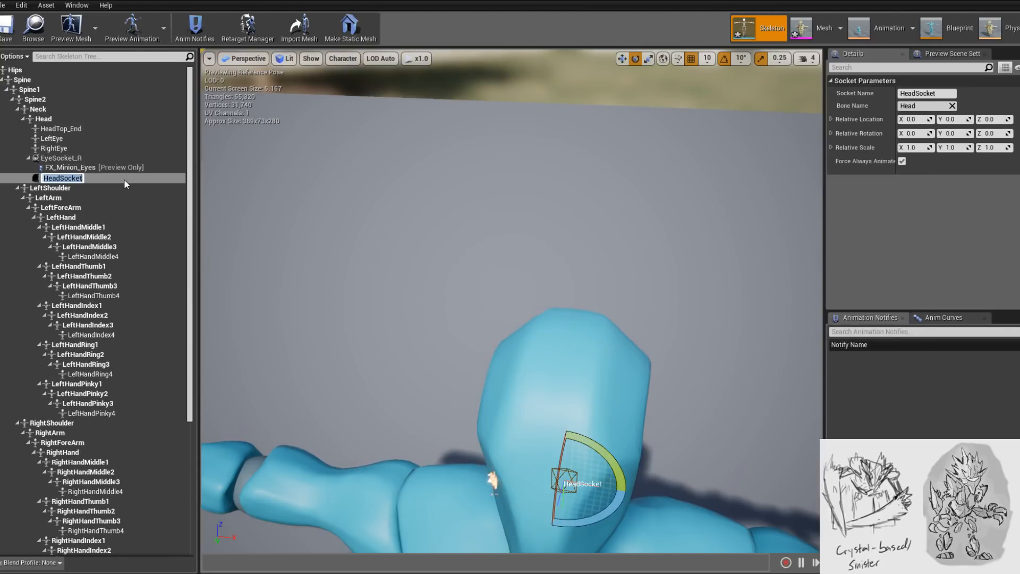
text(Ey)
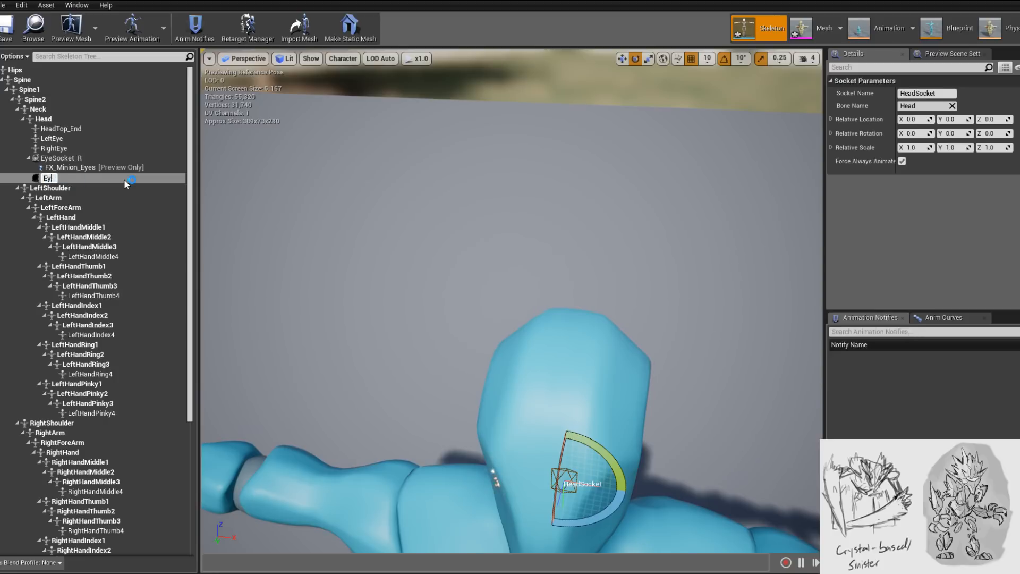
text(e_Socket_L)
key(Return)
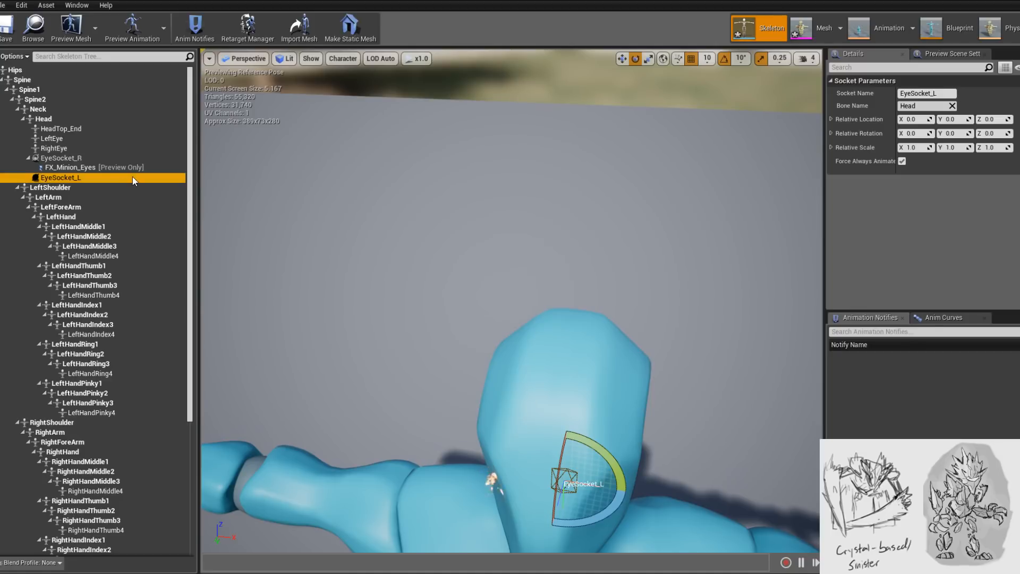
- Copy EyeSocket_R's relative location to EyeSocket_L and mirror it to the other side of the head by making its X value positive
click(74, 158)
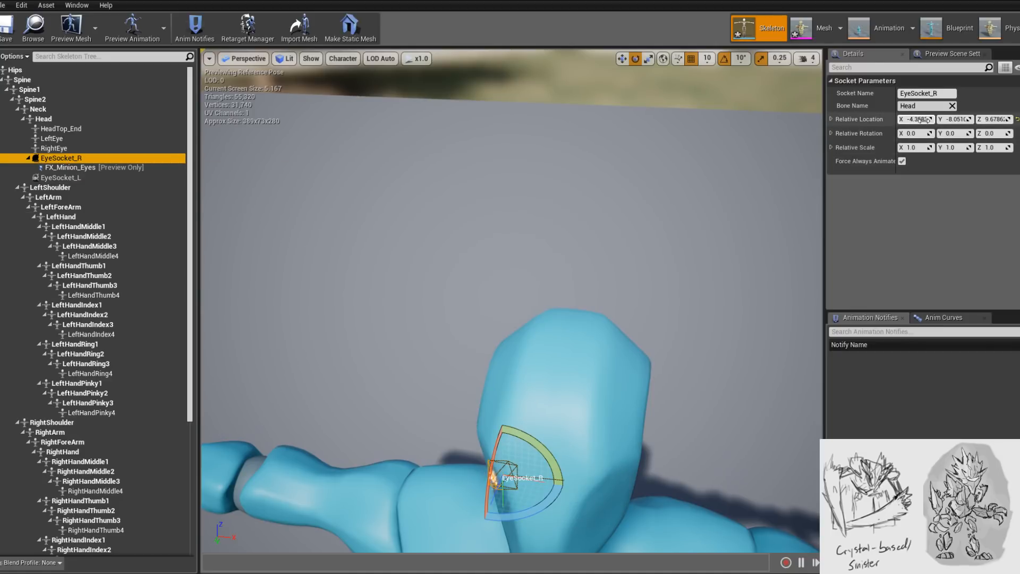
right_drag(350, 269, 384, 302)
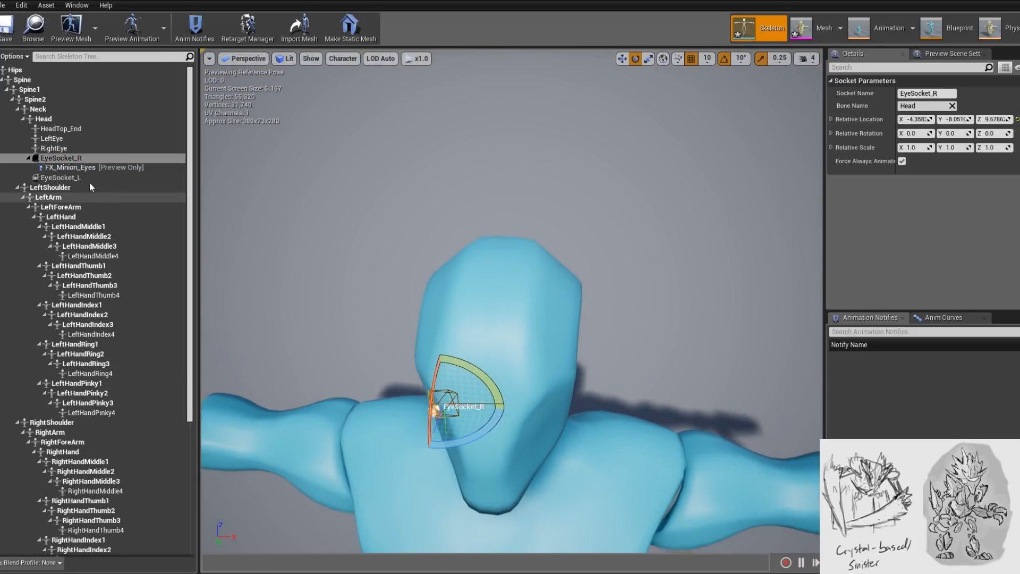
click(61, 178)
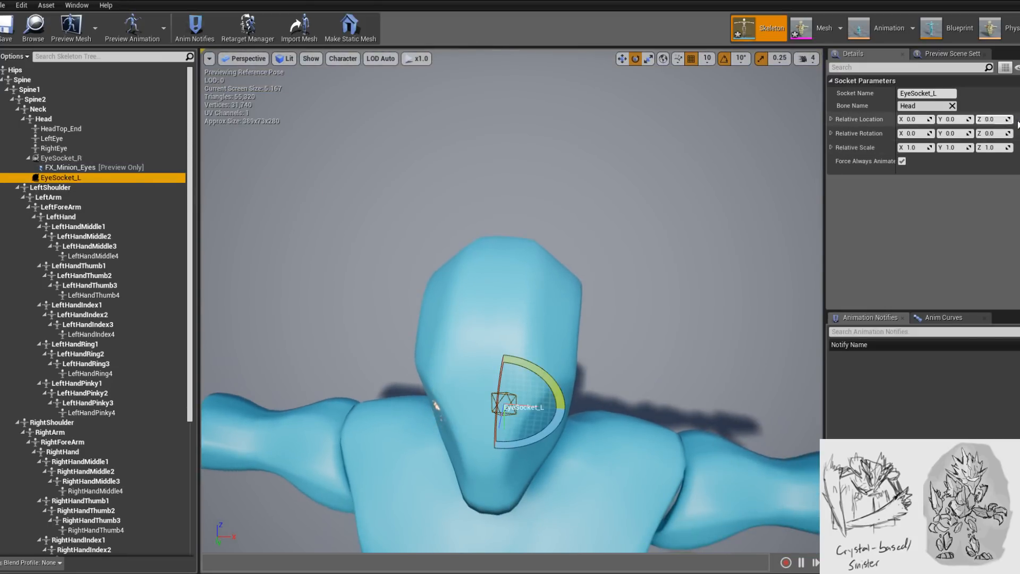
click(62, 158)
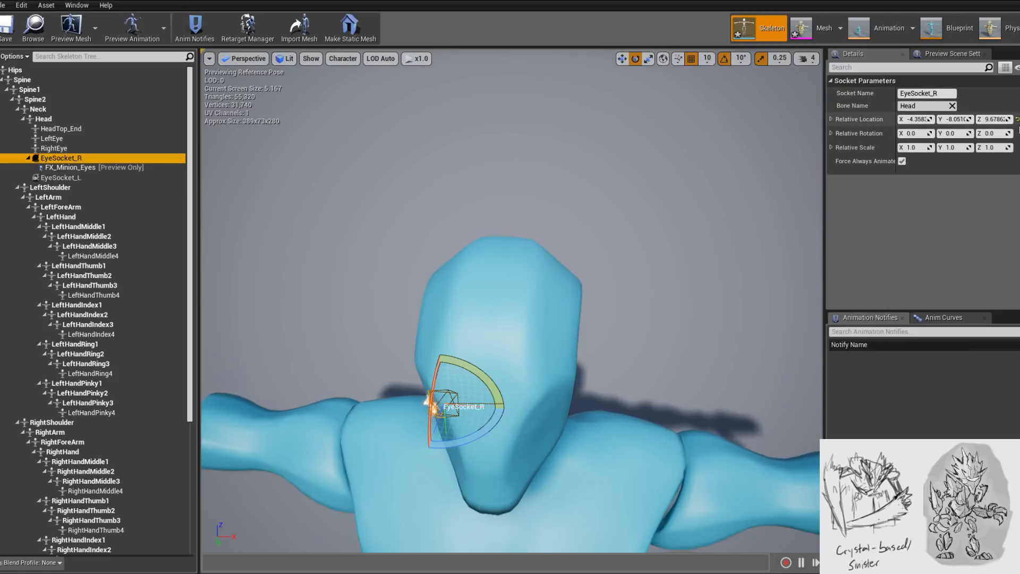
right_click(987, 119)
click(1005, 161)
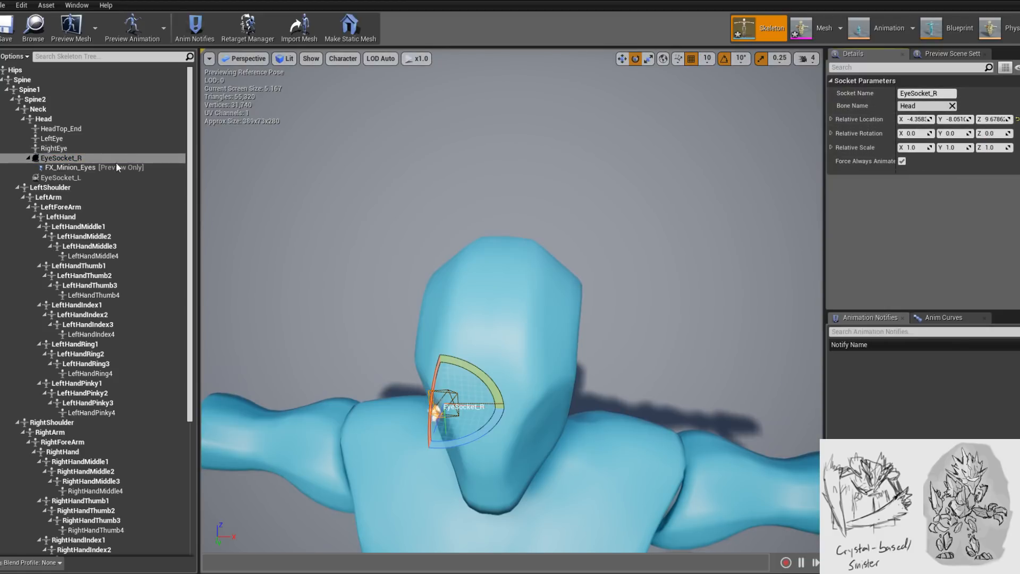
click(61, 177)
right_click(987, 119)
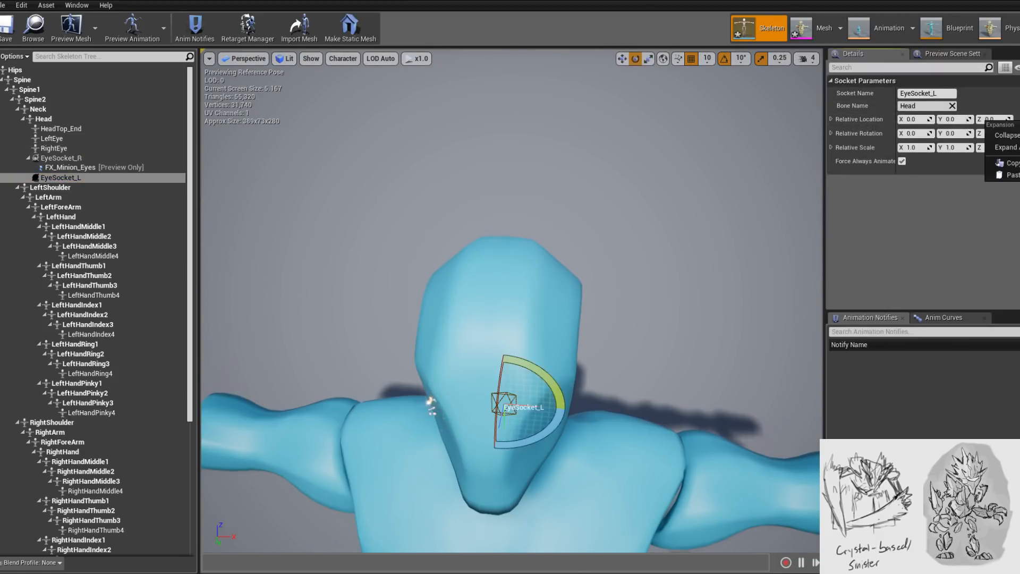
click(1008, 175)
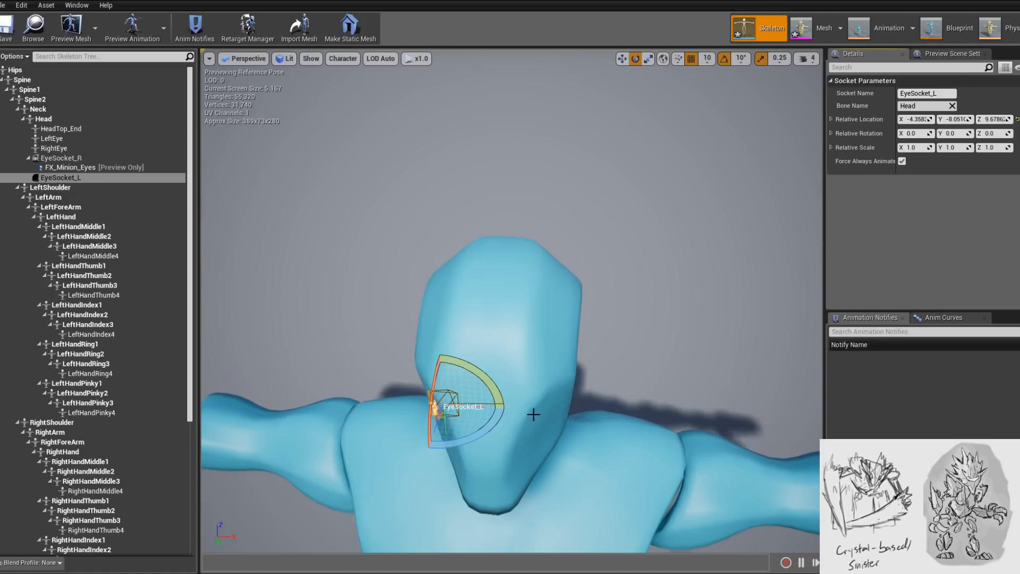
right_drag(568, 376, 591, 367)
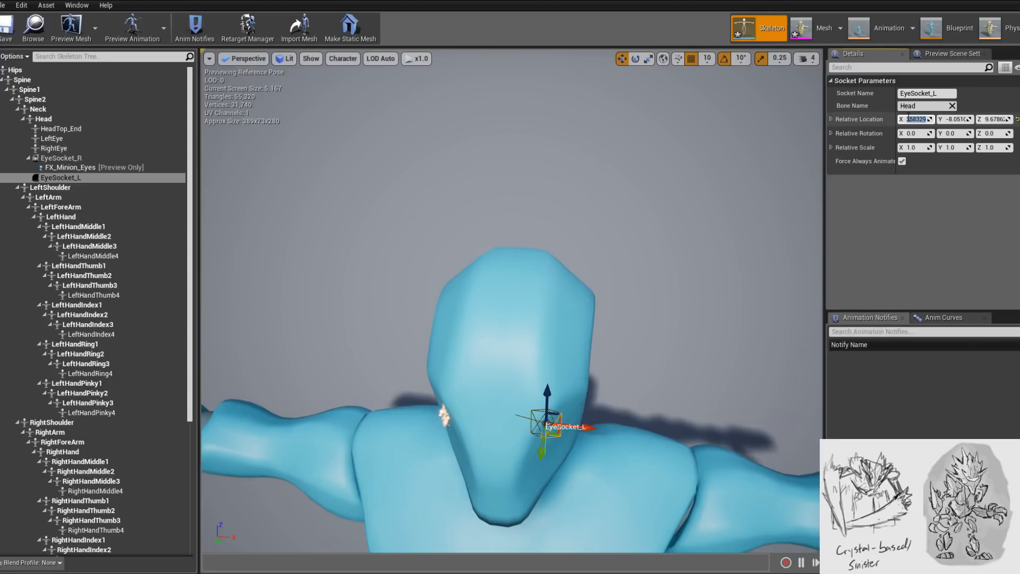
drag(594, 394, 451, 241)
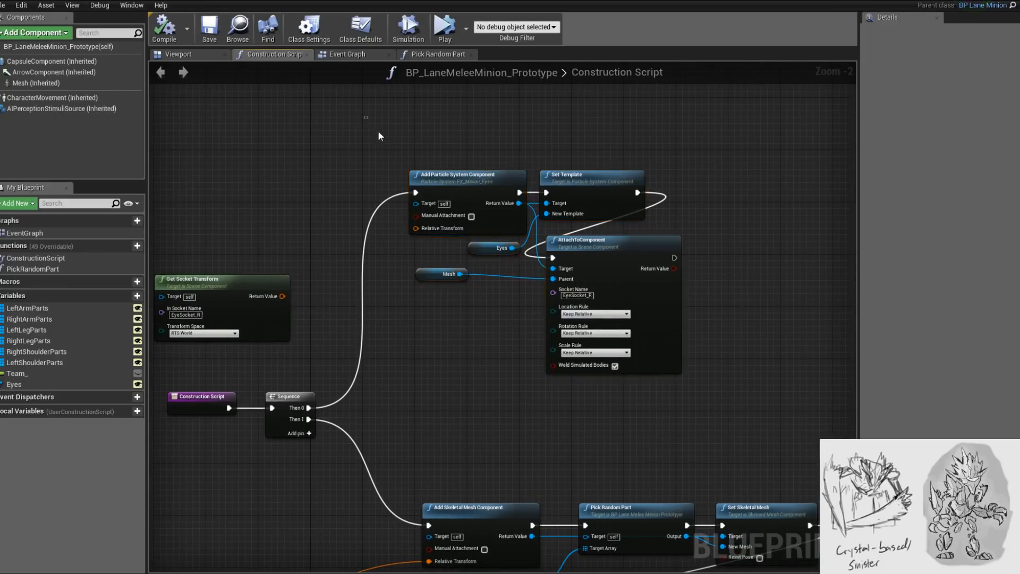
- In the construction script, move AttachToComponent down and duplicate Add Particle System Component and Set Template beneath the originals
drag(667, 325, 711, 292)
right_drag(758, 338, 747, 385)
click(732, 416)
drag(664, 274, 665, 337)
drag(449, 135, 620, 156)
drag(439, 93, 638, 157)
key(ctrl+c)
key(ctrl+v)
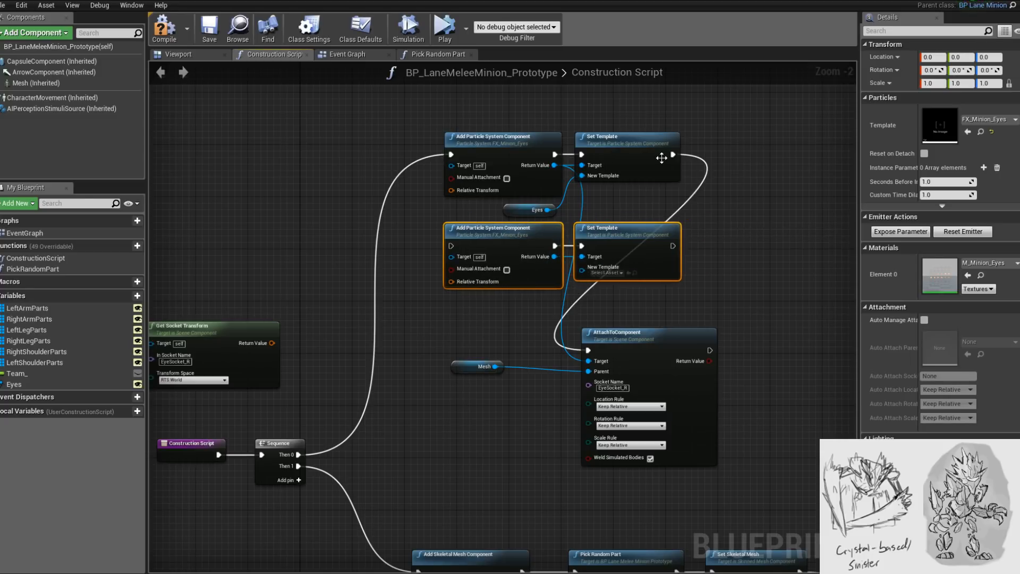
- Run the duplicated Add Particle System Component after the first Set Template and feed Eyes into the duplicated Set Template's New Template input
drag(672, 154, 452, 248)
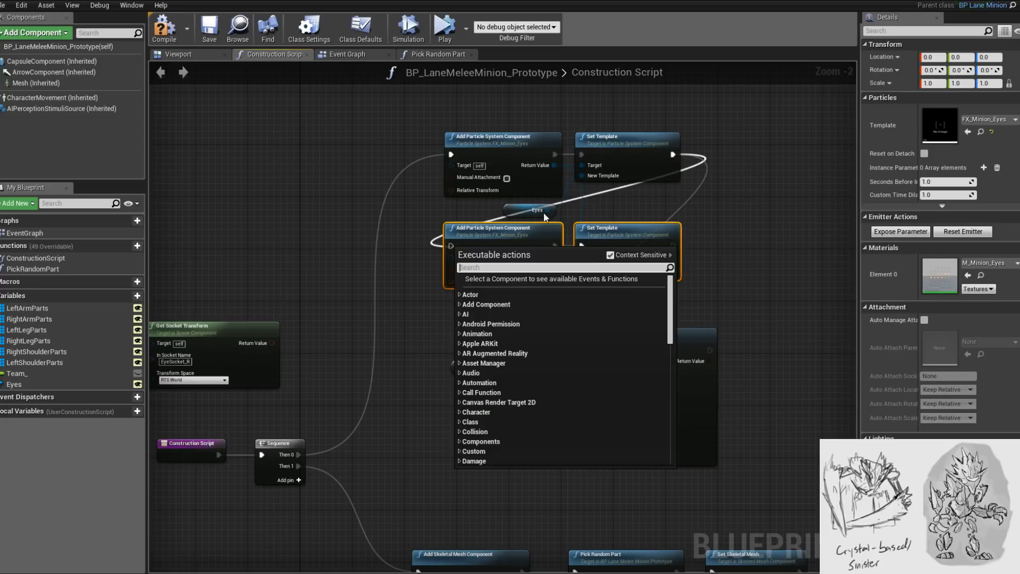
drag(547, 209, 583, 266)
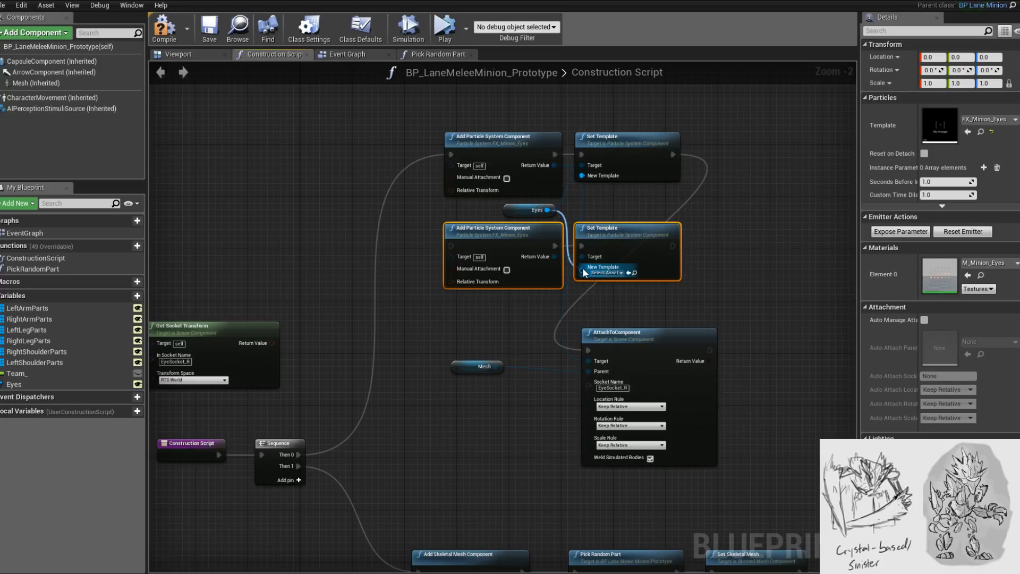
drag(672, 154, 451, 245)
- Place AttachToComponent and Mesh beyond the duplicated nodes and run AttachToComponent after the second Set Template
drag(479, 331, 798, 277)
right_drag(771, 236, 670, 272)
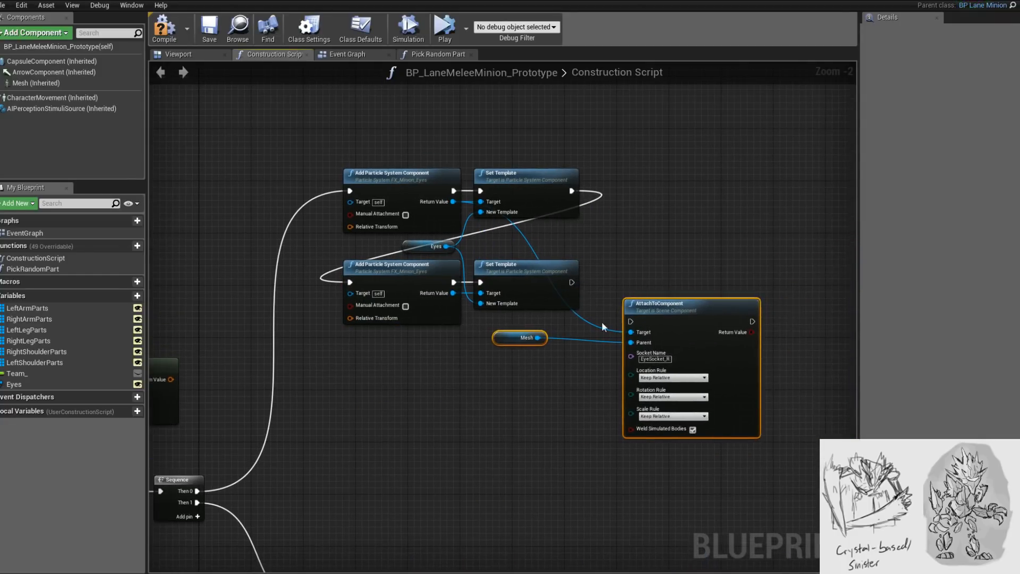
drag(572, 282, 730, 285)
right_drag(629, 339, 587, 348)
drag(550, 314, 613, 321)
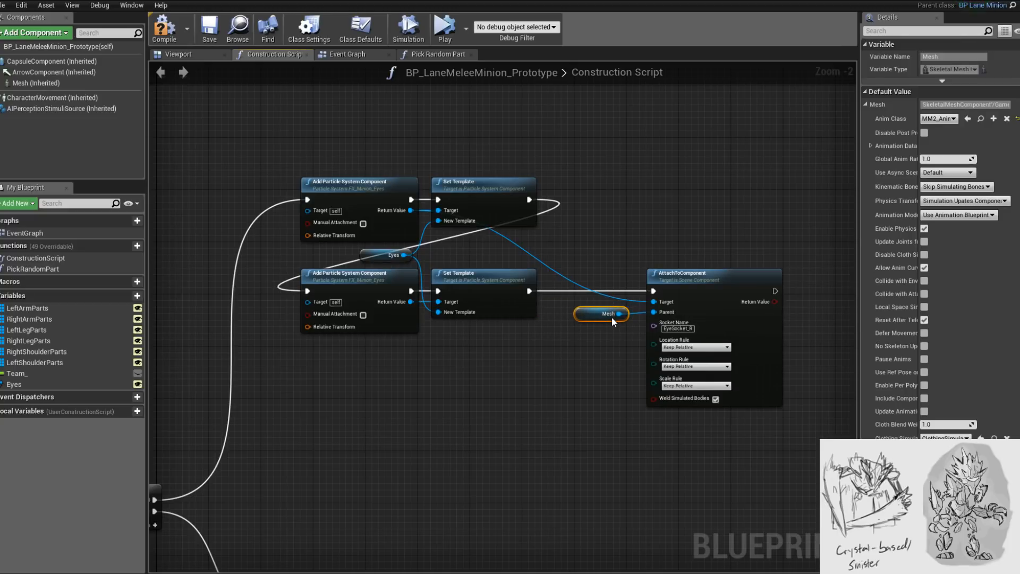
right_drag(582, 356, 561, 365)
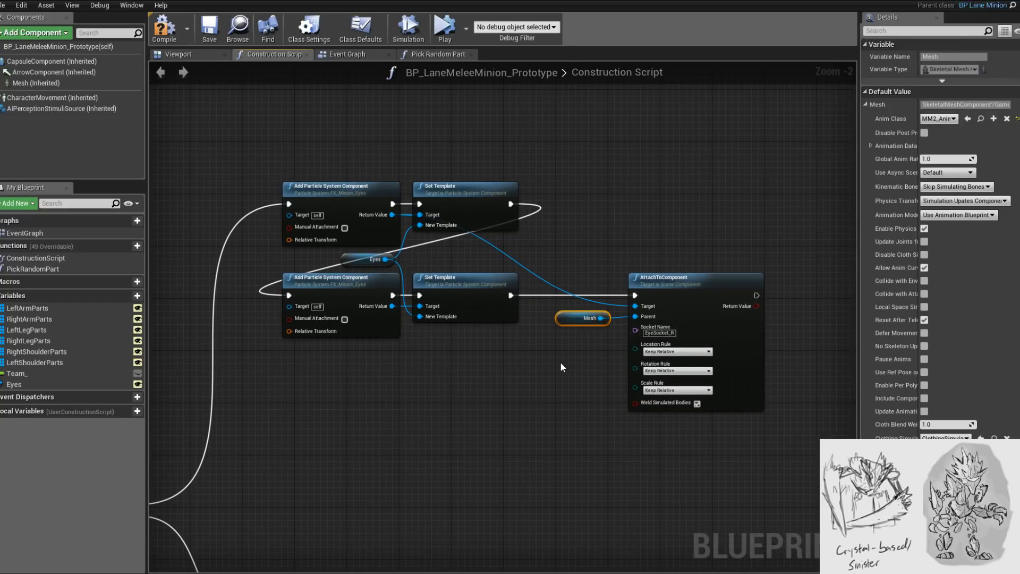
- Move AttachToComponent and Mesh up to the first row and rewire execution from the first Set Template through it to the second Add Particle System Component
click(660, 304)
drag(679, 367, 680, 368)
drag(693, 293, 661, 196)
drag(511, 204, 602, 198)
drag(722, 202, 287, 294)
drag(642, 197, 643, 203)
click(684, 372)
- Duplicate AttachToComponent and Mesh beneath the originals, connected to the second Set Template and aligned with it as a second row
drag(722, 341, 574, 229)
key(ctrl+c)
key(ctrl+v)
drag(677, 393, 628, 342)
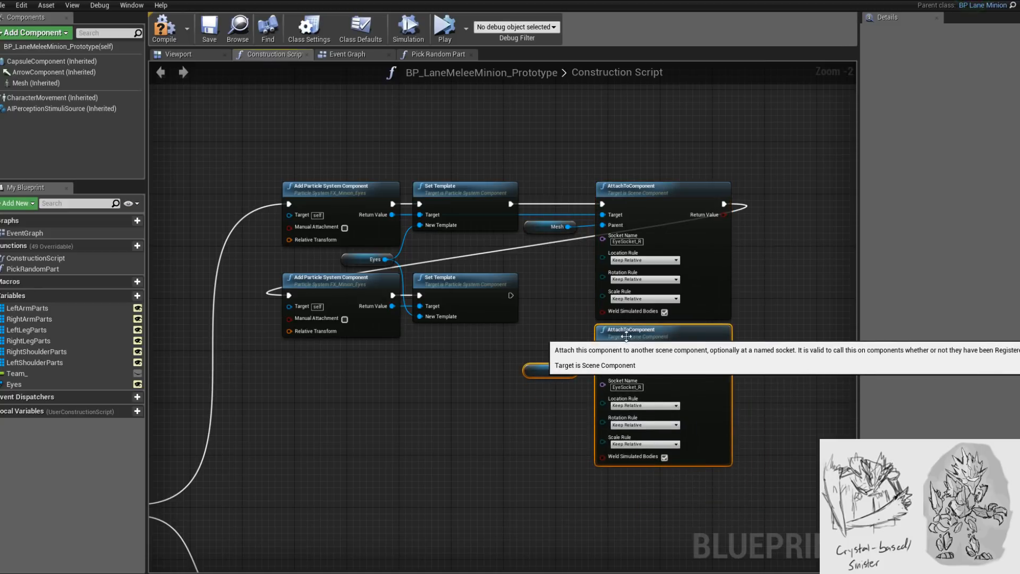
drag(510, 296, 602, 347)
drag(512, 340, 360, 341)
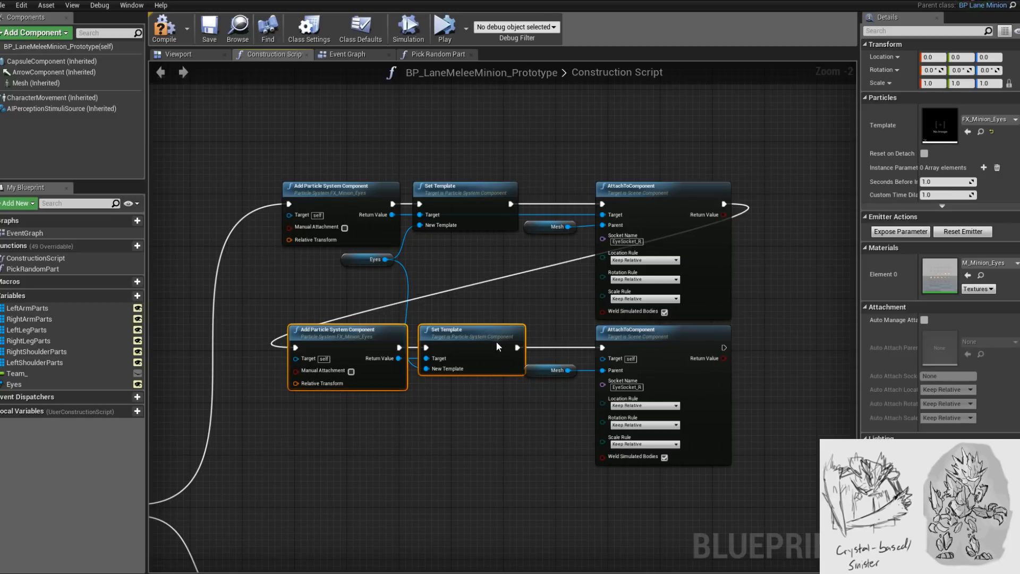
drag(494, 343, 487, 337)
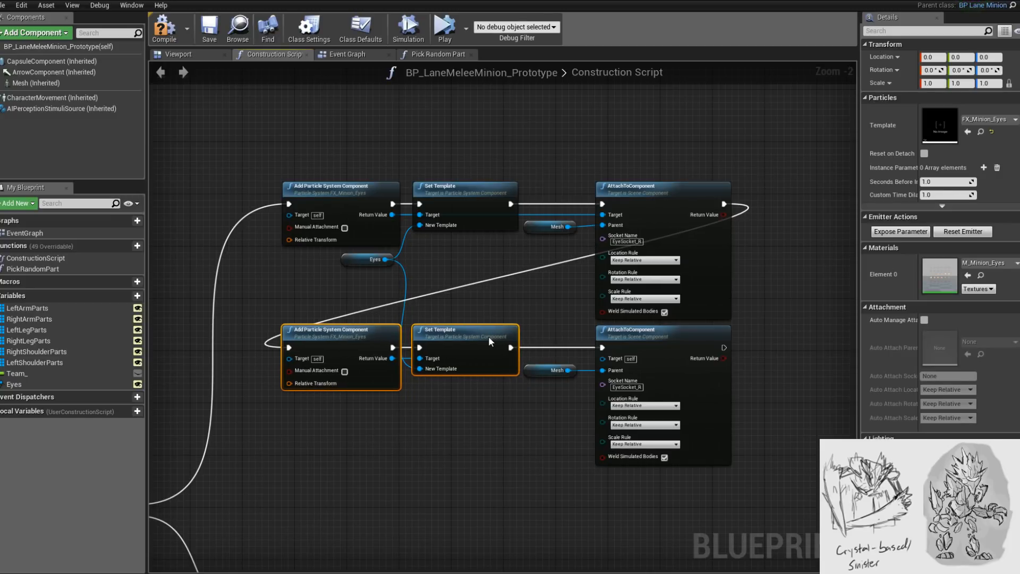
- Set the duplicated AttachToComponent's Socket Name to EyeSocket_L and compile the blueprint
click(470, 432)
right_drag(489, 444, 528, 397)
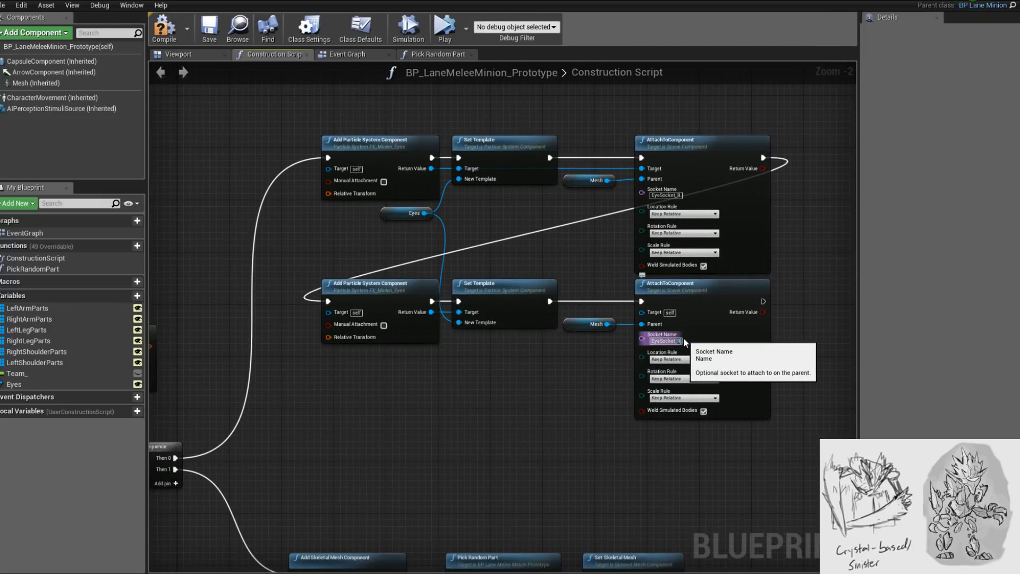
click(168, 29)
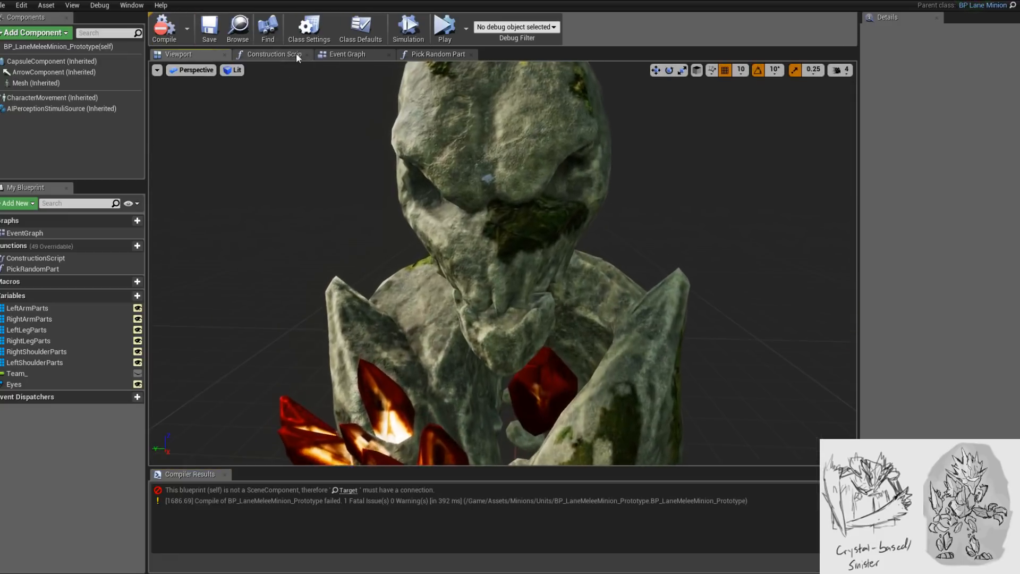
- Connect the second particle component's Return Value to the duplicated AttachToComponent's Target, then recompile and check the minion in the viewport
click(272, 54)
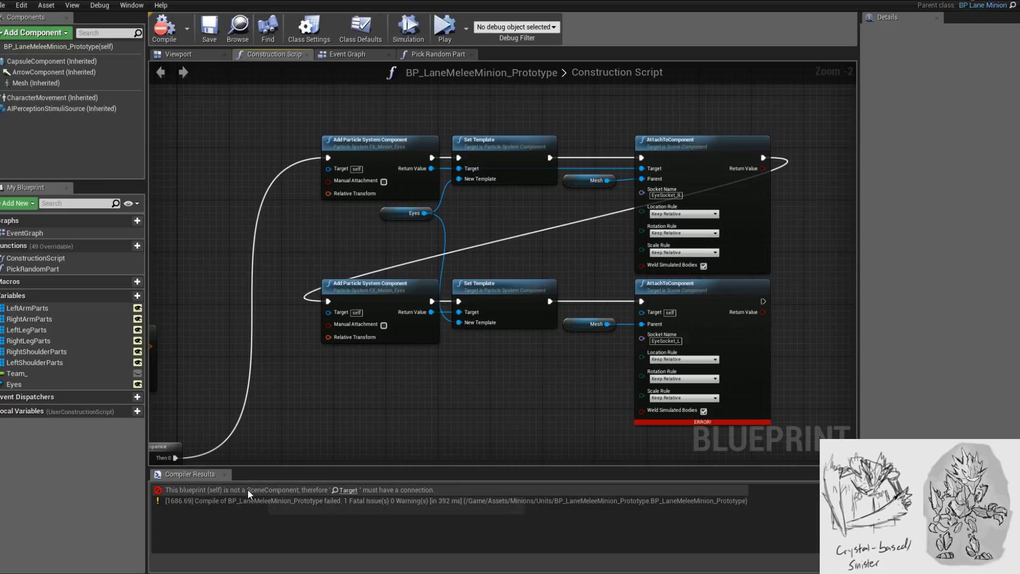
drag(641, 312, 426, 312)
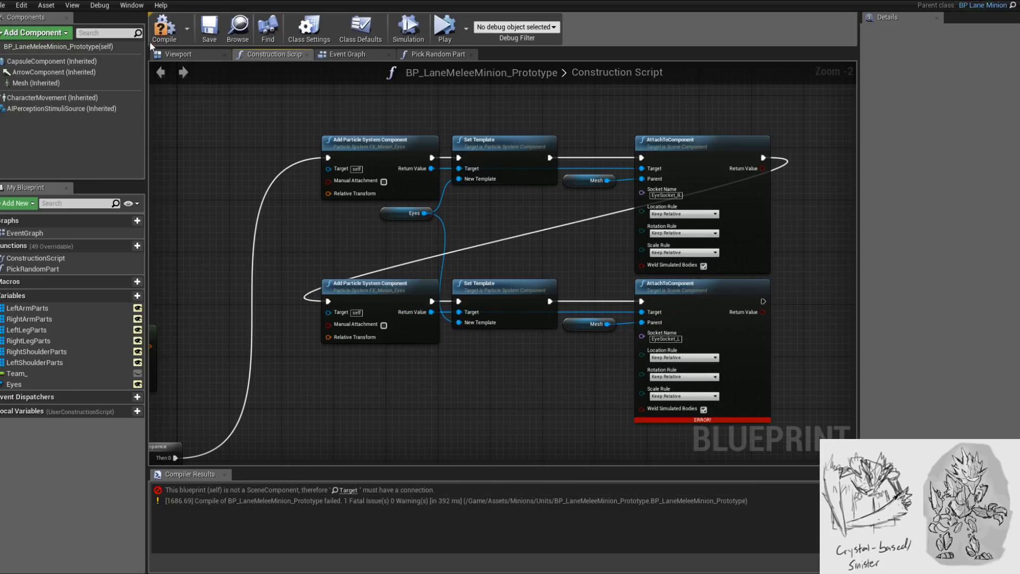
click(164, 27)
click(183, 54)
drag(466, 301, 473, 412)
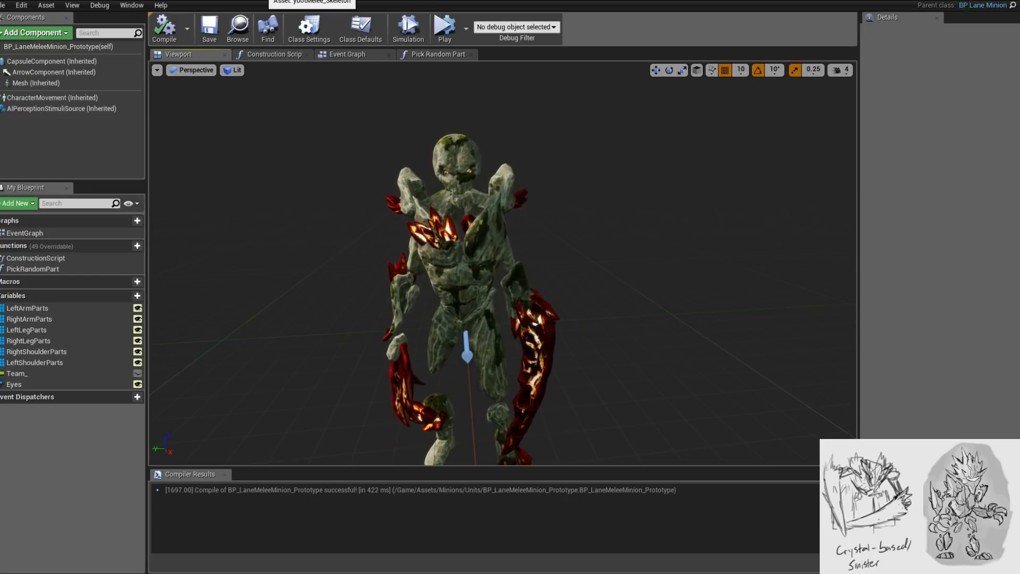
- Examine how the Team parameter feeds ML_MinionCrystals in the M_Minion_Melee material
click(272, 1)
click(386, 2)
click(472, 1)
right_drag(619, 261, 593, 348)
scroll(592, 319, down, 1)
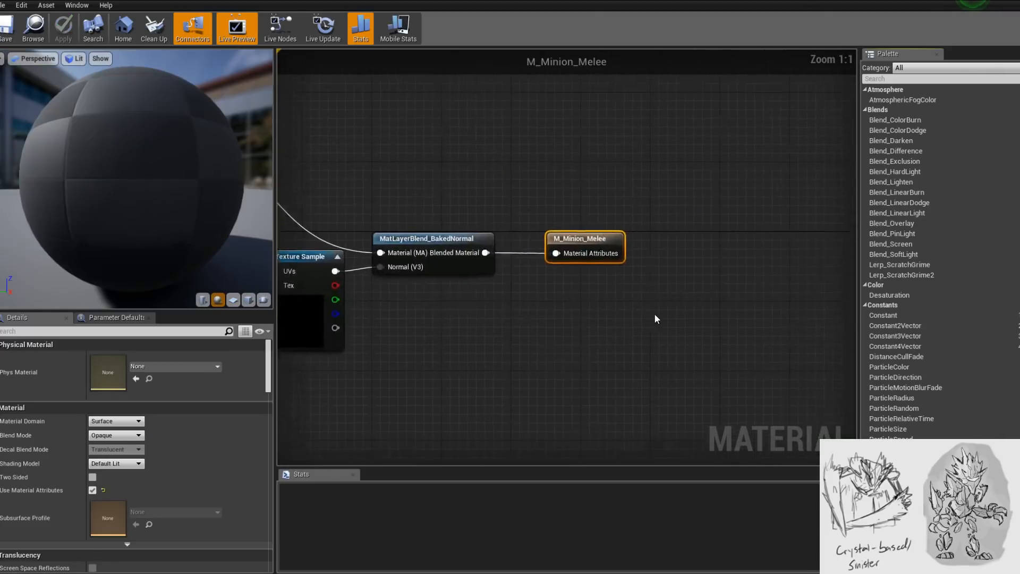
scroll(655, 313, down, 6)
scroll(561, 333, up, 5)
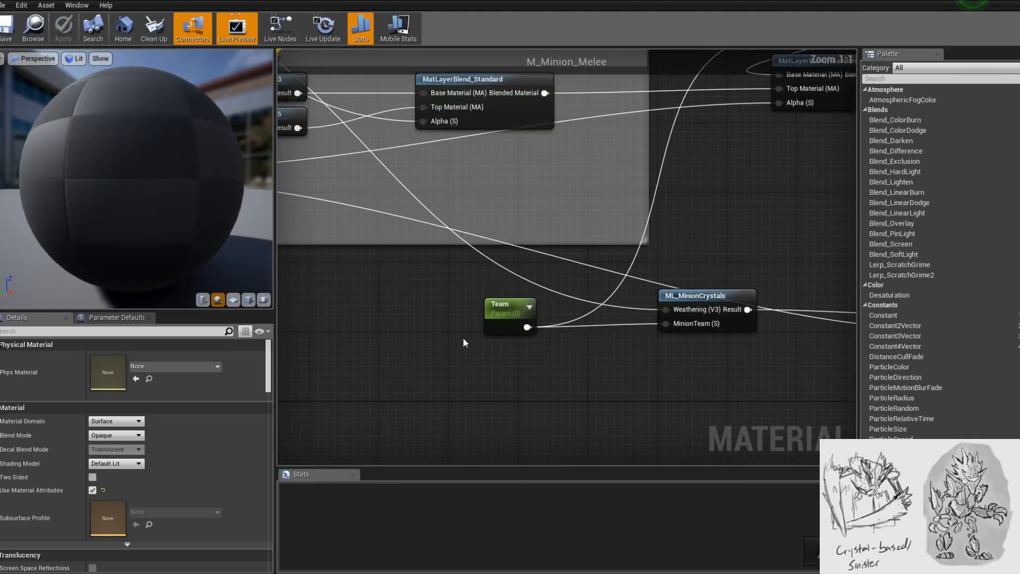
click(505, 309)
right_drag(689, 394, 665, 413)
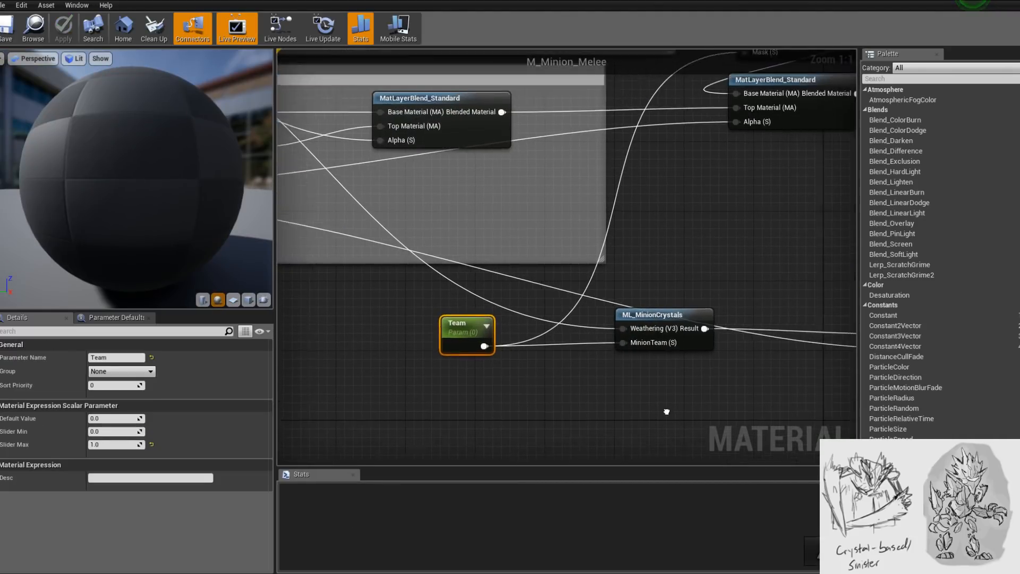
scroll(611, 409, down, 3)
right_drag(597, 346, 587, 296)
- Copy the 0.5 constant and HueShift nodes from the ML_MinionCrystals function into the M_Minion_Eyes material
double_click(608, 352)
scroll(659, 319, down, 1)
right_drag(472, 259, 690, 369)
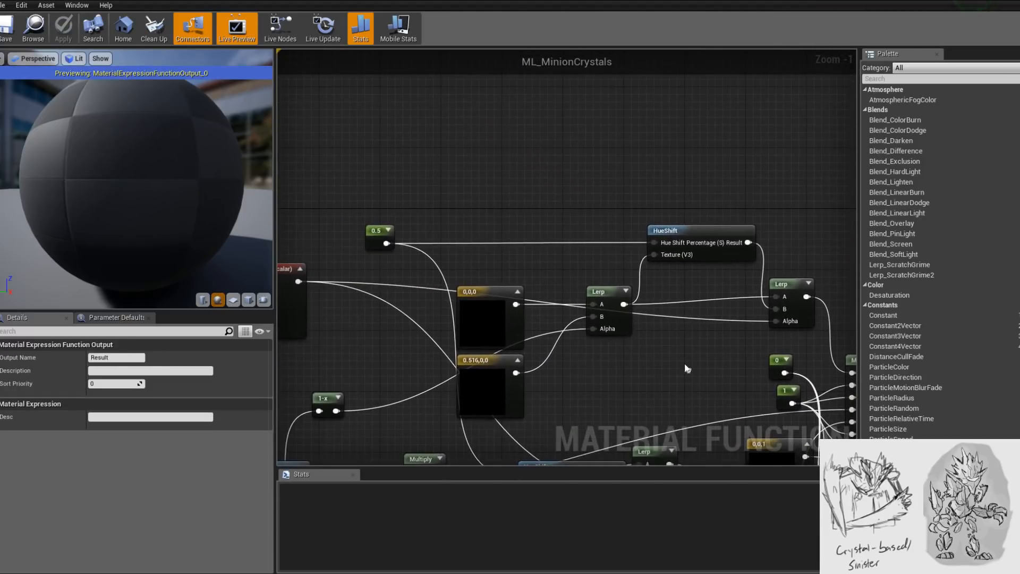
drag(374, 190, 737, 269)
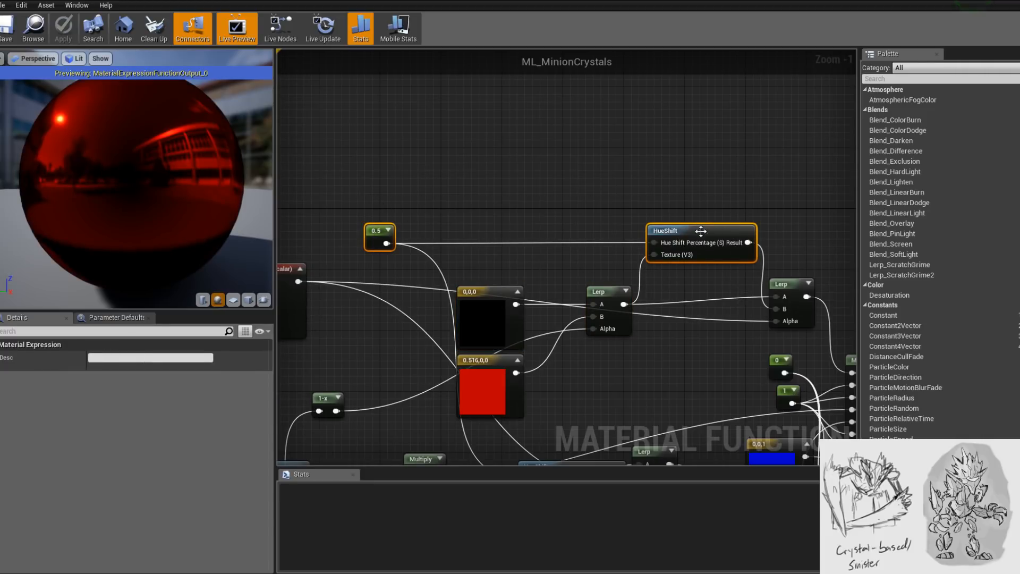
click(674, 1)
click(584, 1)
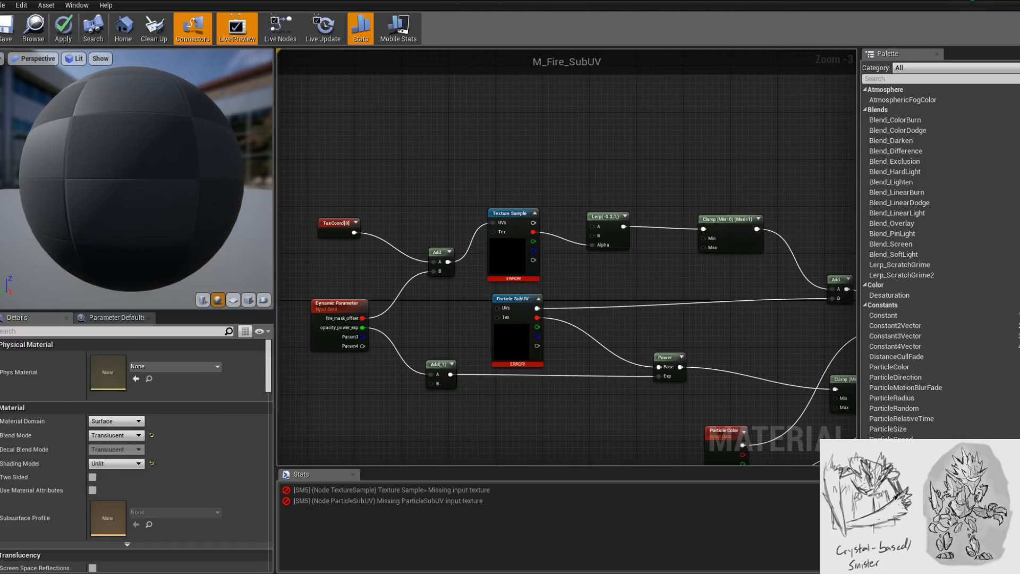
click(526, 1)
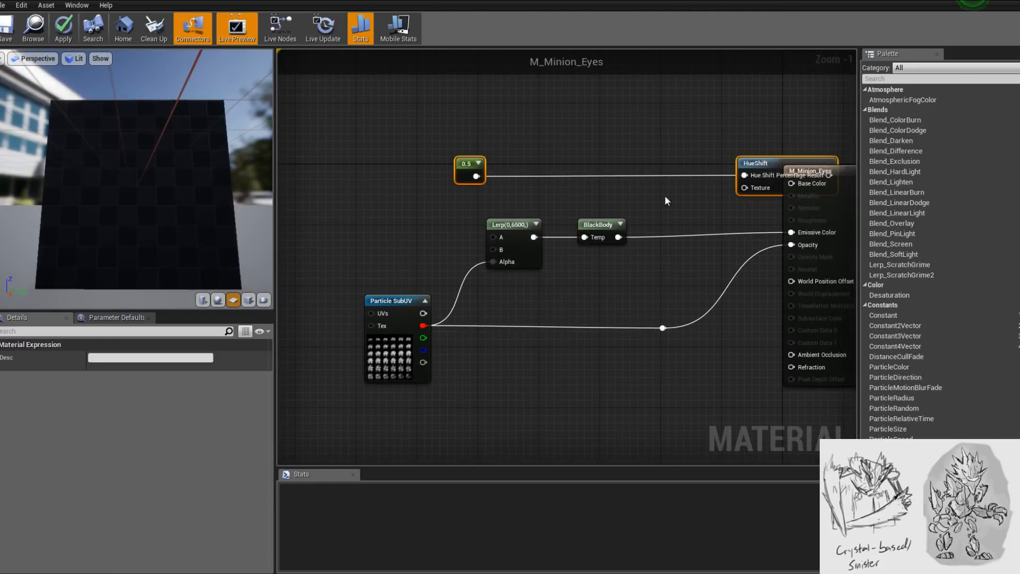
- Route BlackBody through HueShift's Texture input into Emissive Color, with the 0.5 constant as shift percentage, and space the nodes out above the chain
drag(762, 168, 646, 241)
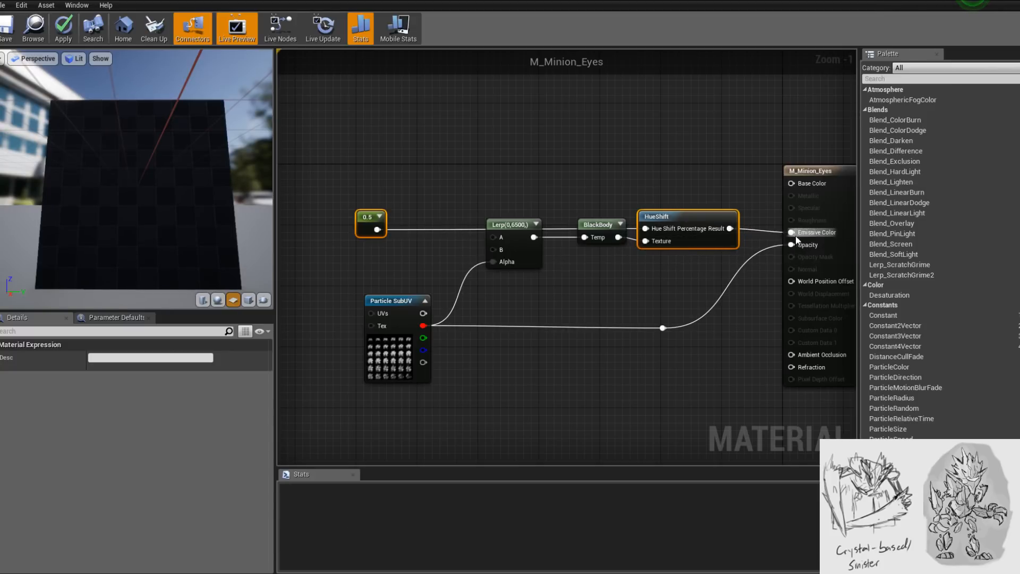
right_drag(463, 187, 517, 214)
click(422, 245)
drag(421, 244, 605, 139)
ctrl+click(713, 243)
drag(712, 243, 724, 178)
right_drag(719, 221, 586, 314)
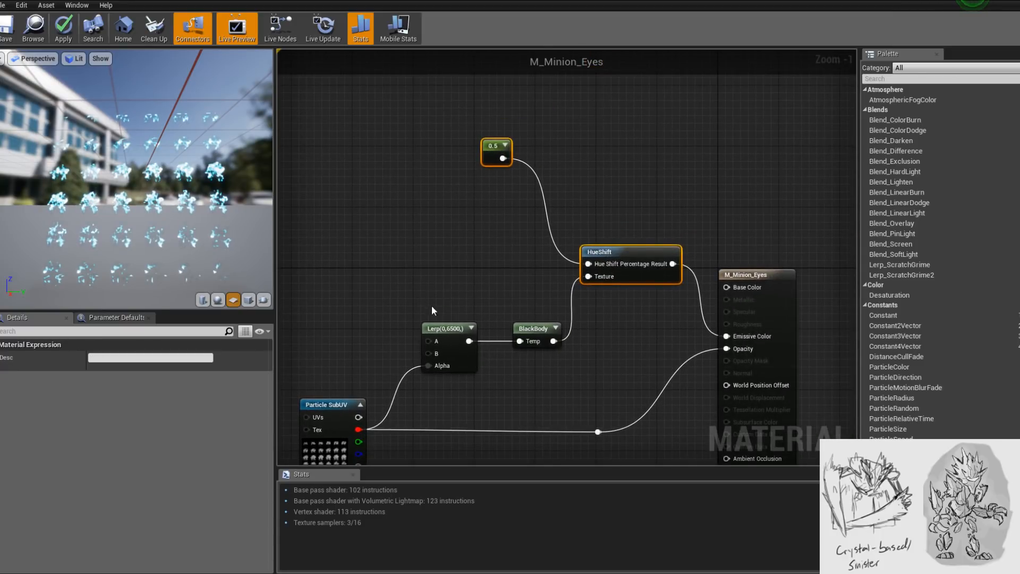
drag(531, 331, 508, 333)
drag(466, 104, 659, 255)
drag(620, 253, 598, 253)
click(588, 335)
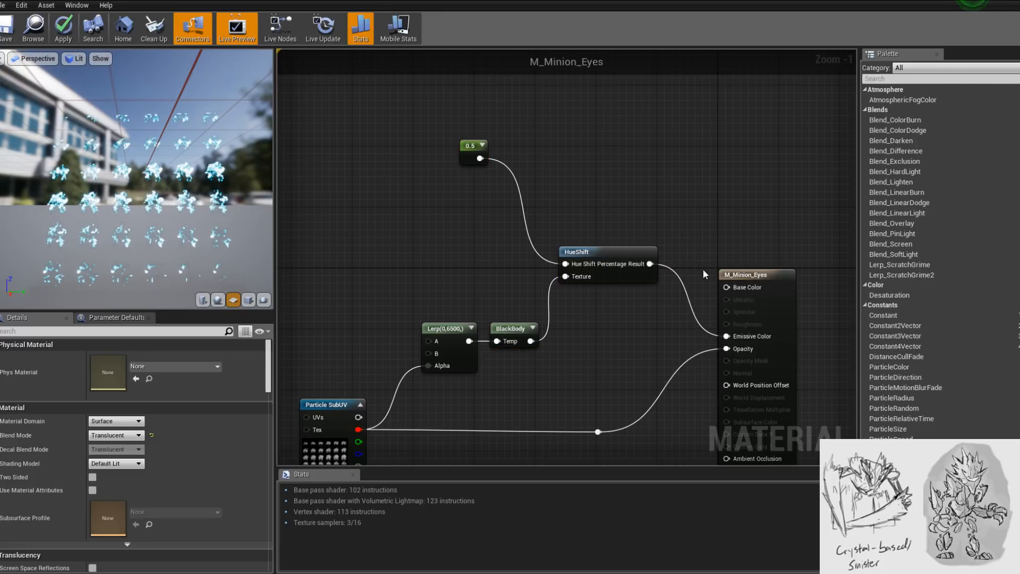
- Copy the Team scalar parameter from M_Minion_Melee into M_Minion_Eyes, placing it below BlackBody
click(608, 1)
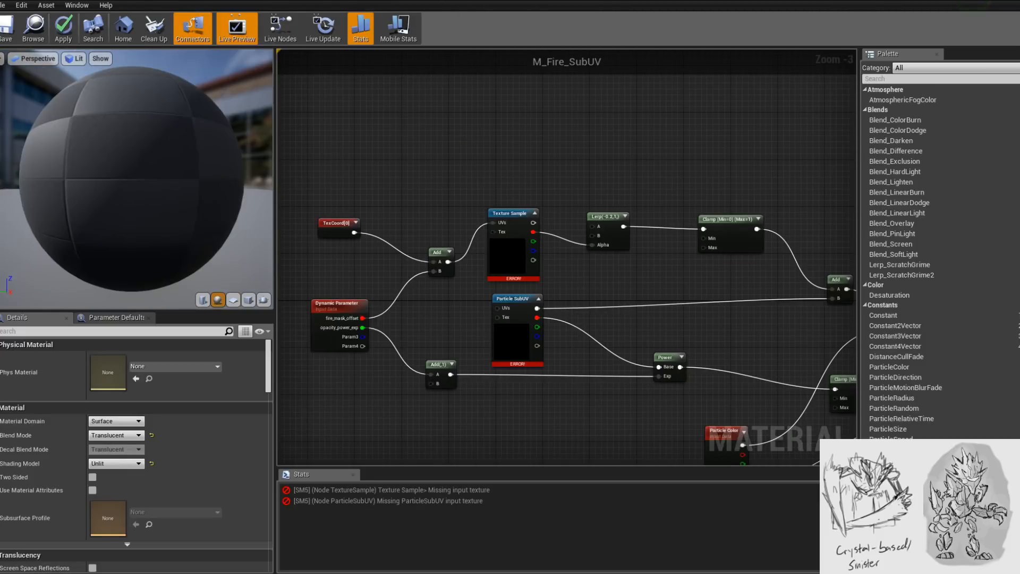
click(691, 2)
click(765, 2)
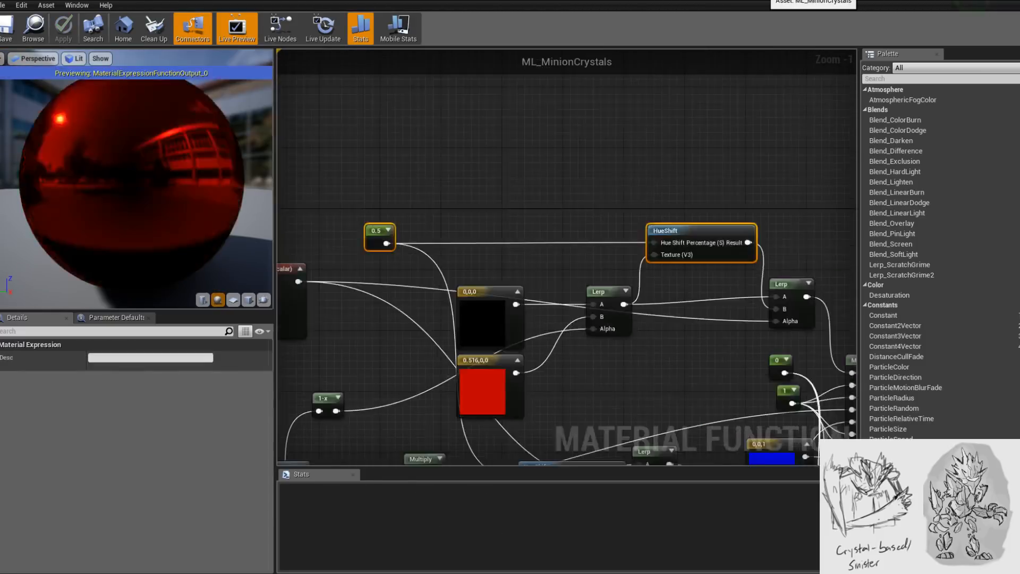
click(714, 2)
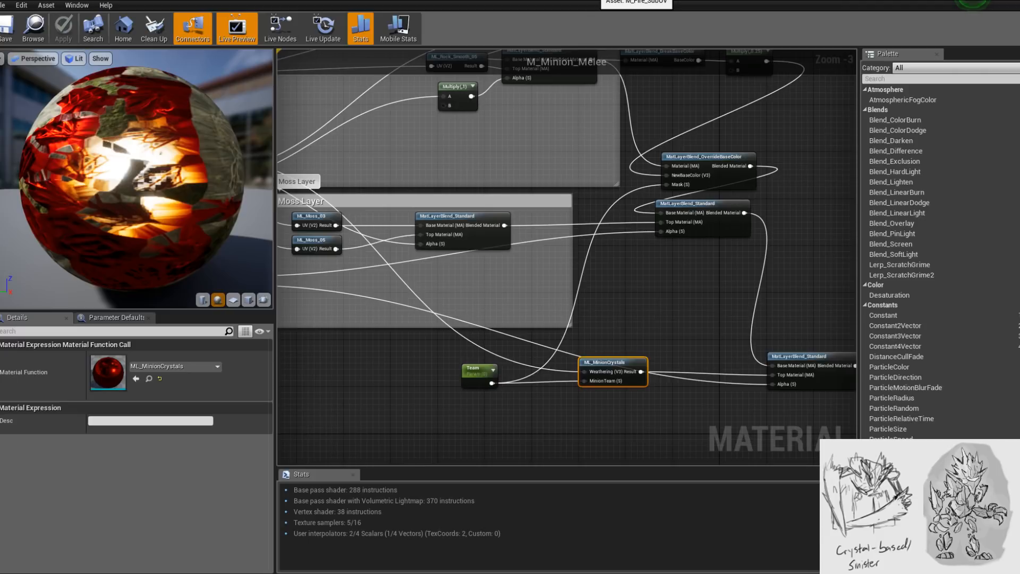
drag(573, 409, 536, 412)
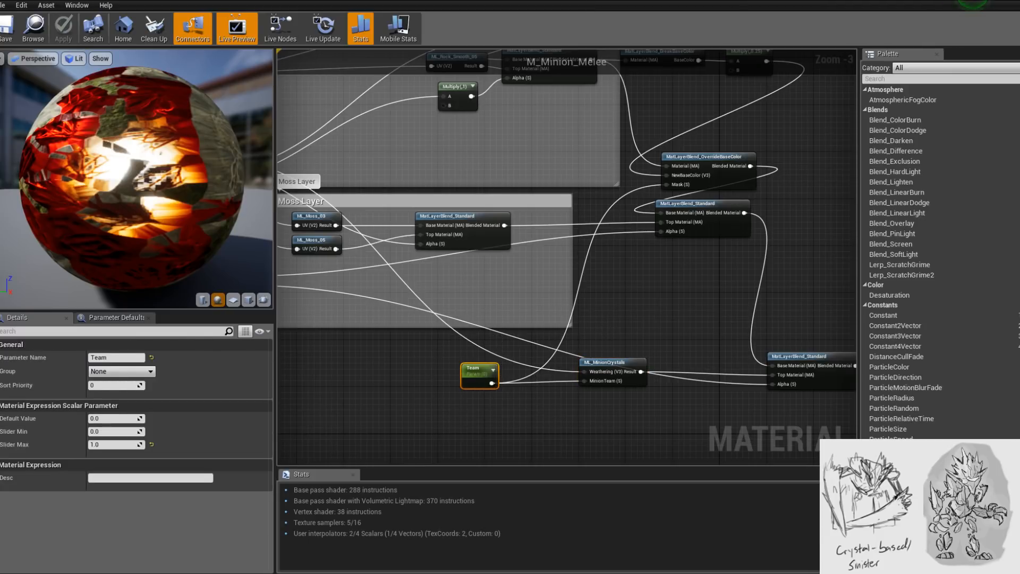
click(572, 2)
click(459, 2)
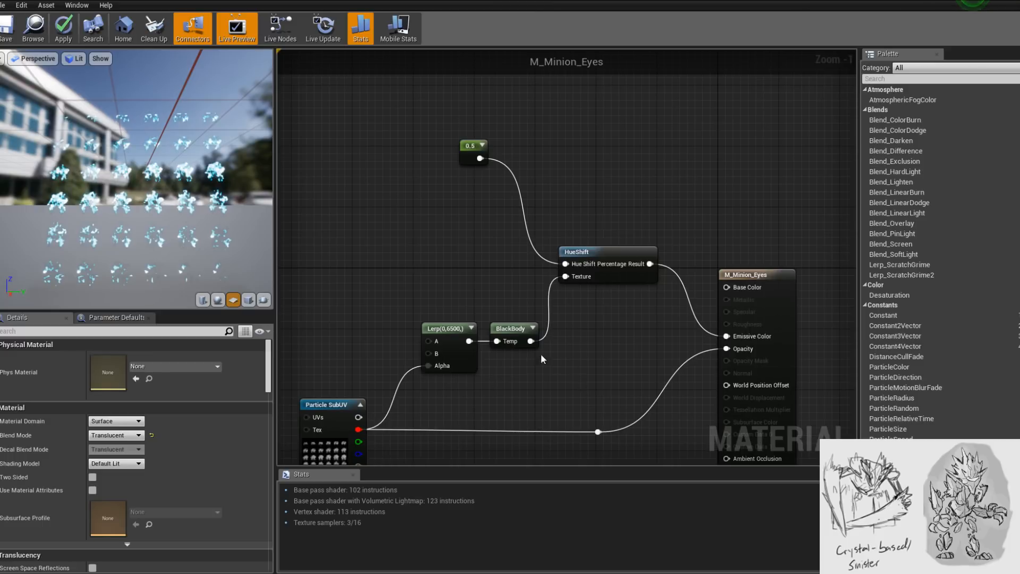
key(ctrl+v)
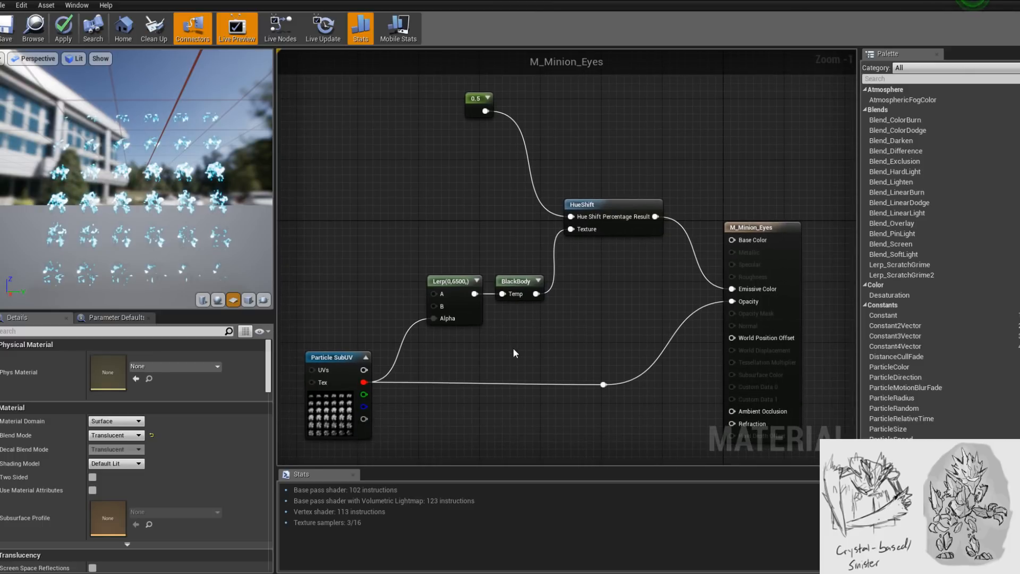
drag(531, 356, 524, 335)
right_drag(585, 336, 537, 369)
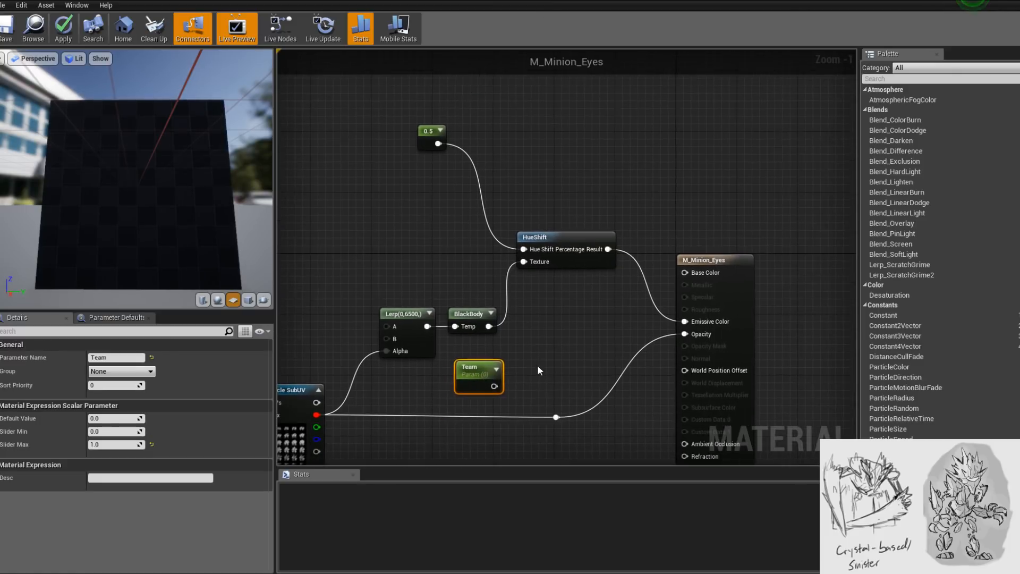
- Add a Lerp with BlackBody as A, the HueShift result as B and Team as Alpha, then apply the material
drag(608, 249, 582, 319)
click(543, 346)
key(l)
click(557, 308)
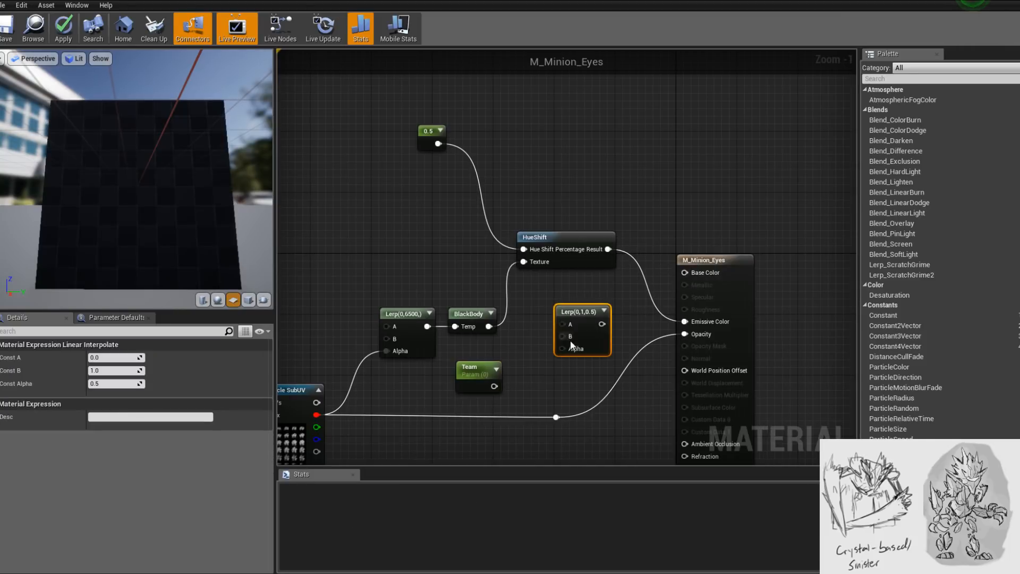
drag(494, 386, 498, 387)
drag(563, 349, 562, 348)
drag(579, 312, 608, 306)
drag(608, 249, 489, 327)
drag(613, 307, 629, 314)
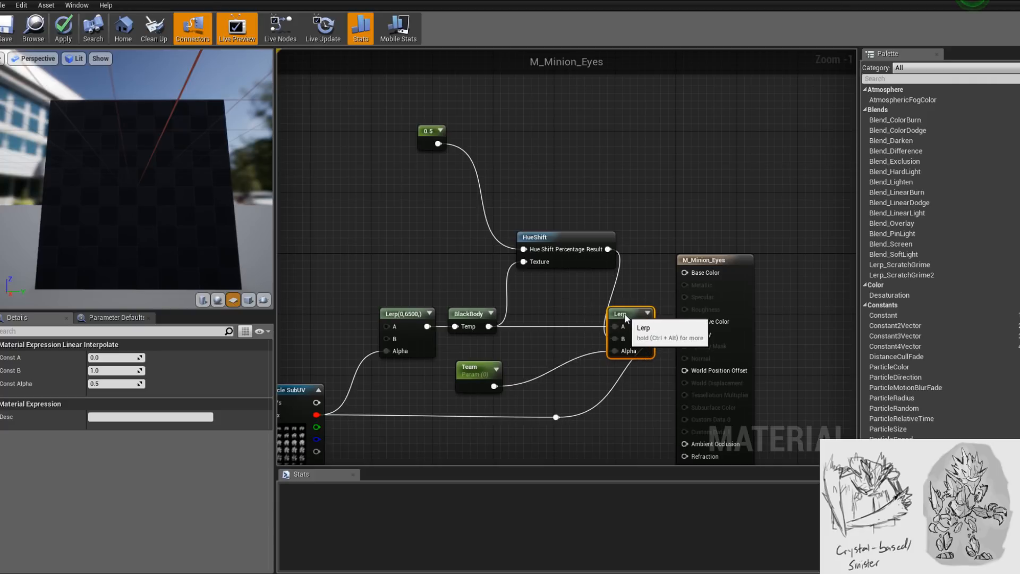
click(63, 27)
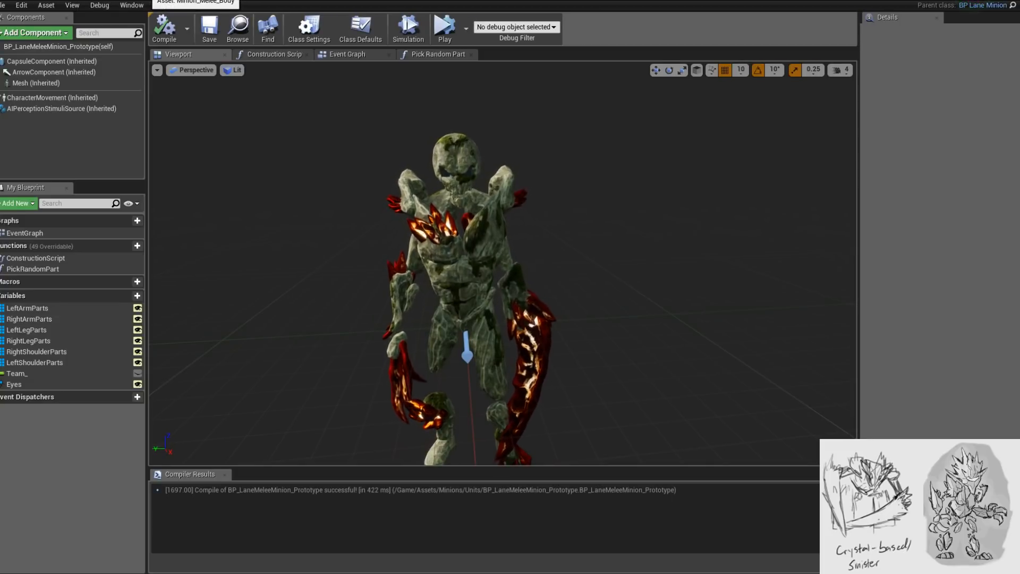
- Examine how the minion blueprint's construction script sets the Team scalar parameter on the skeletal mesh materials
click(270, 54)
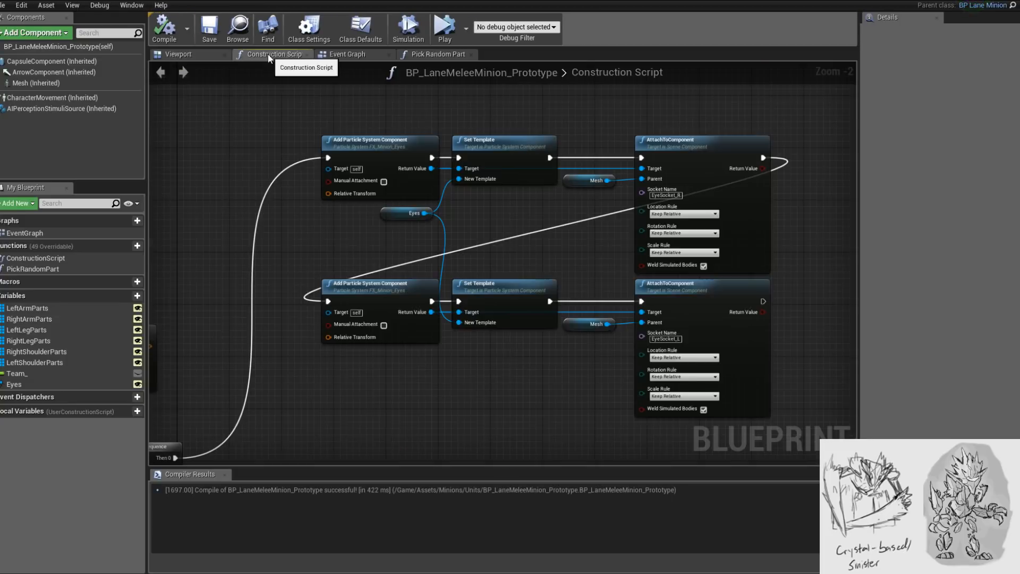
scroll(458, 193, down, 3)
scroll(458, 193, down, 2)
right_drag(466, 291, 478, 78)
scroll(612, 239, up, 4)
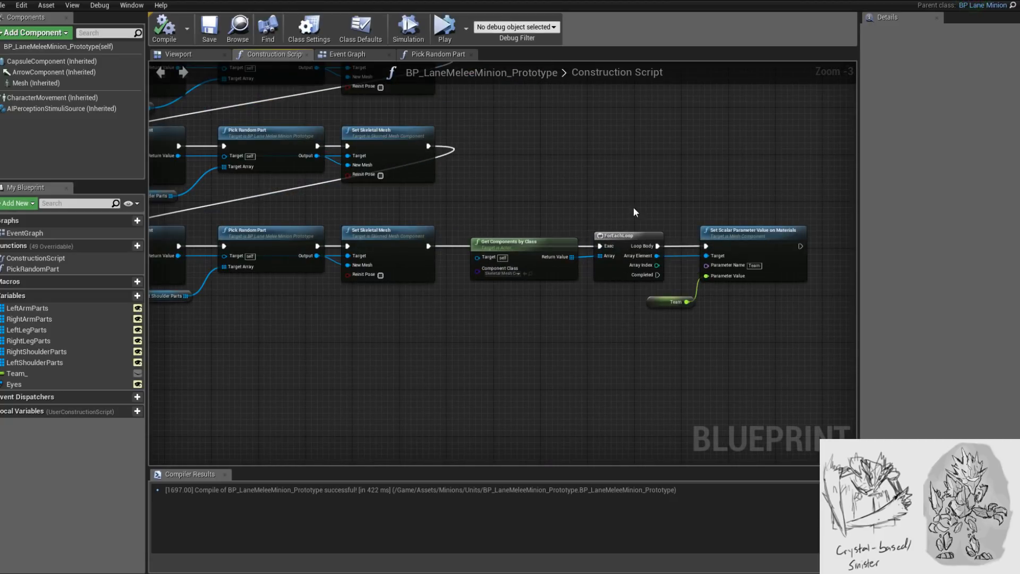
right_drag(669, 185, 597, 214)
drag(713, 372, 611, 244)
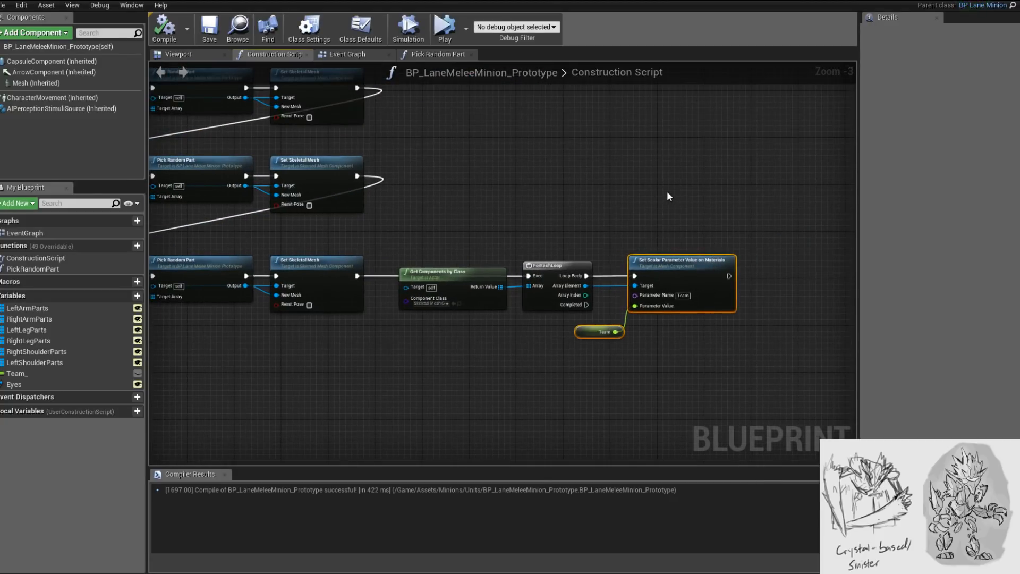
right_drag(597, 138, 492, 370)
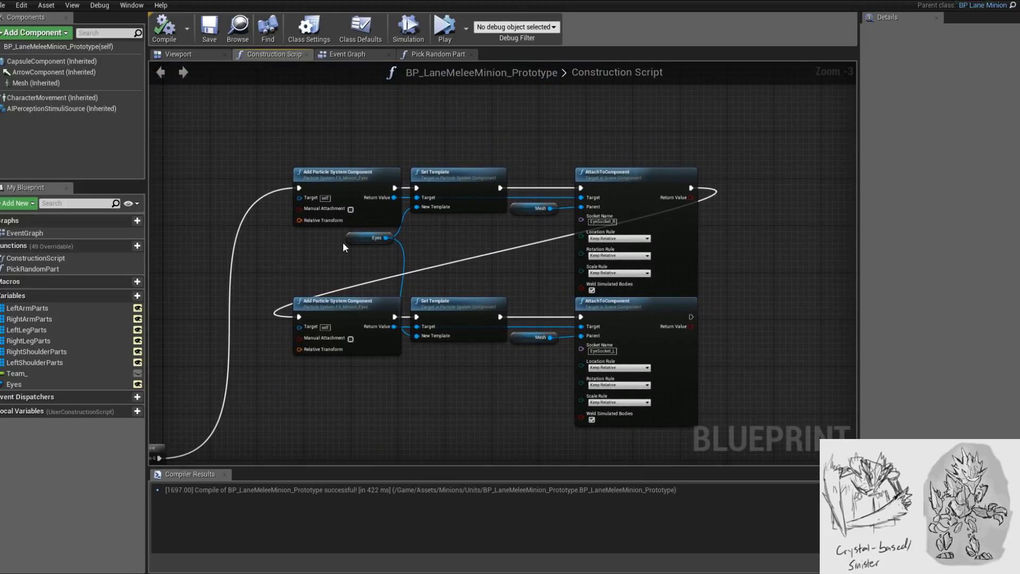
- Add a Set Material Parameter node targeting the first particle component, executed between the first AttachToComponent and the second Add Particle System Component
drag(349, 241, 260, 260)
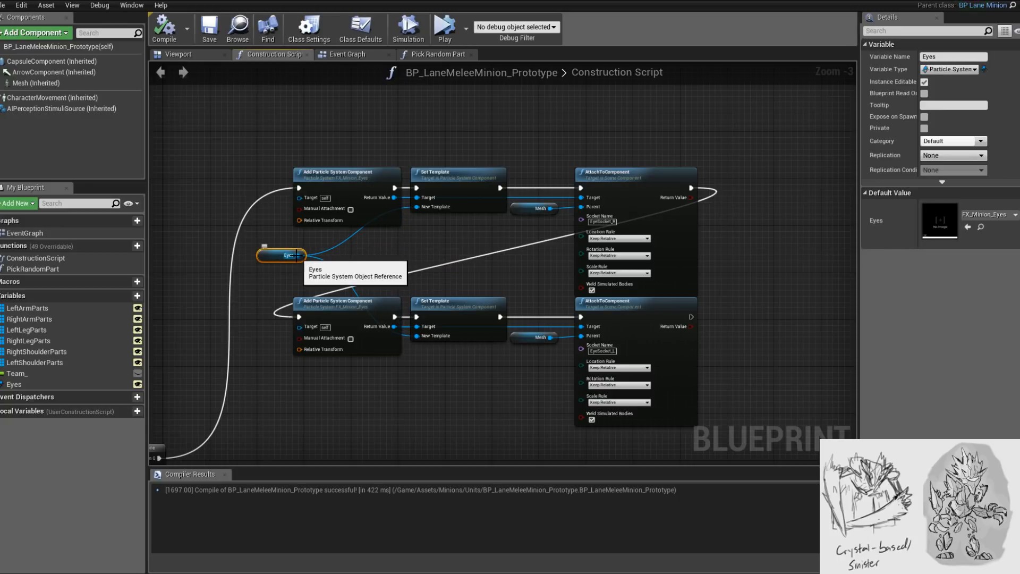
mouse_move(497, 264)
right_down()
mouse_move(406, 267)
mouse_move(501, 272)
right_up()
drag(400, 204, 428, 252)
text(set mater)
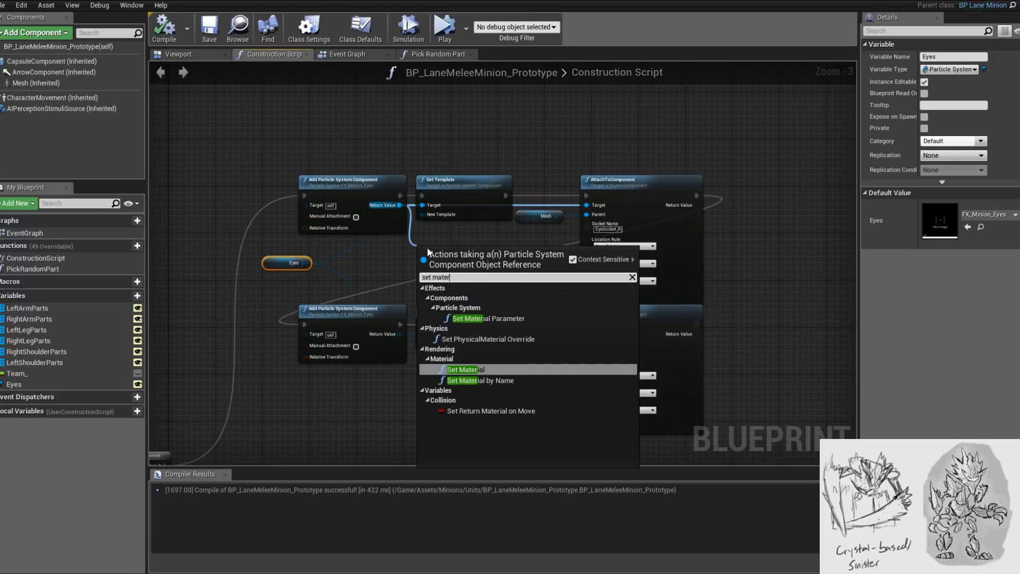
key(Up)
key(Up)
key(Return)
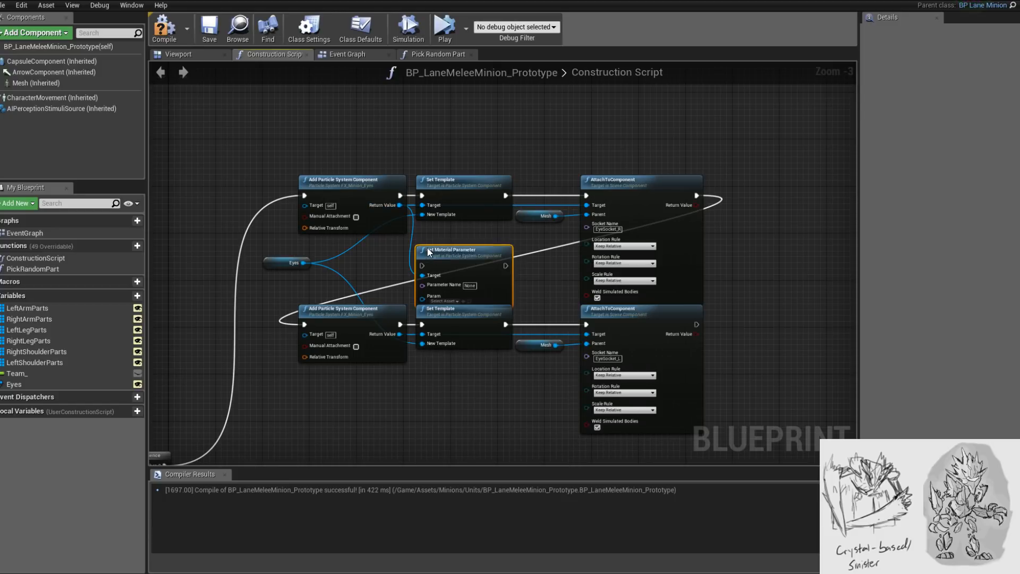
drag(448, 235, 442, 229)
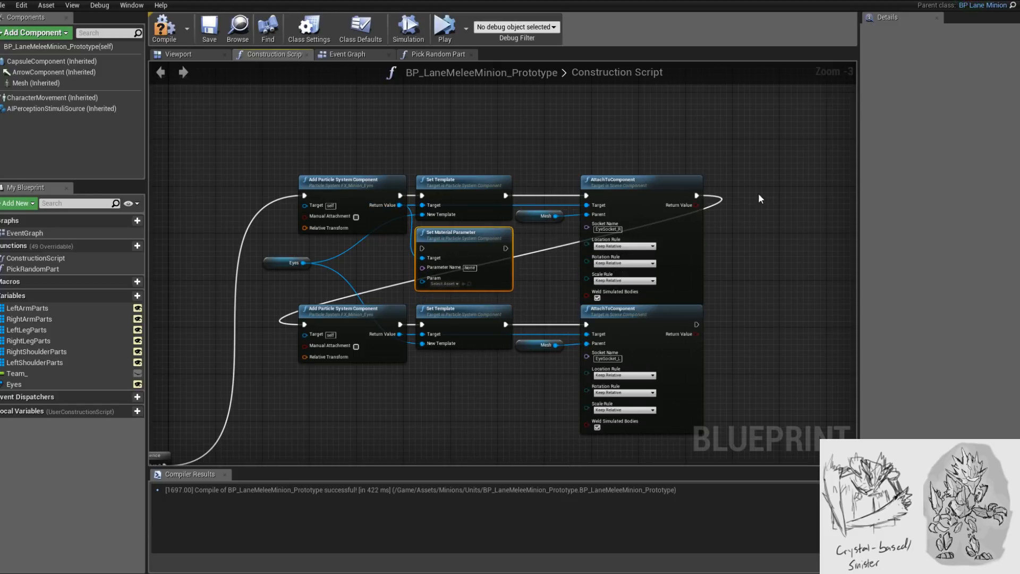
drag(695, 195, 305, 324)
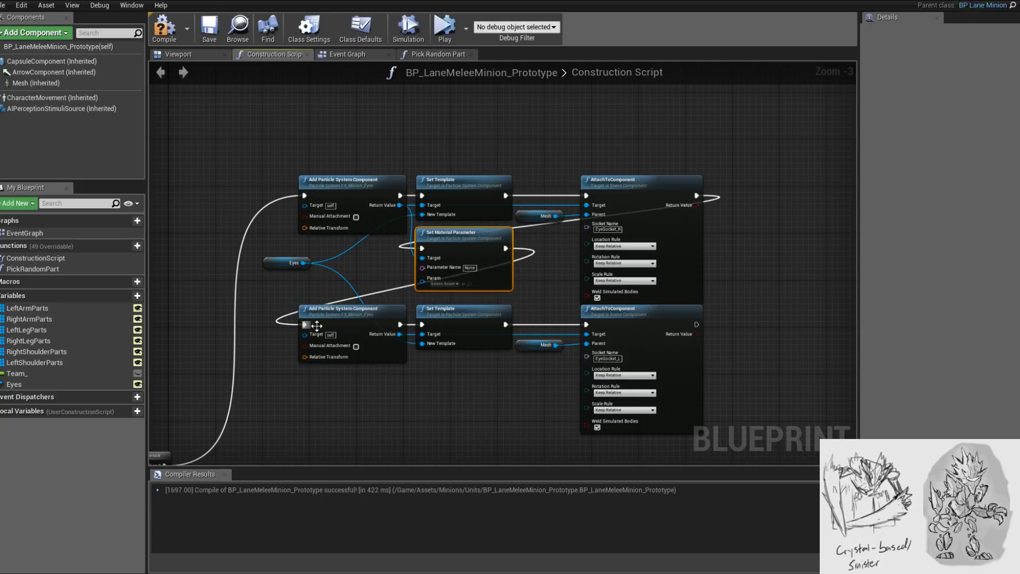
- Duplicate Set Material Parameter below the second Set Template and execute it after the second AttachToComponent
key(ctrl+v)
drag(479, 375, 451, 371)
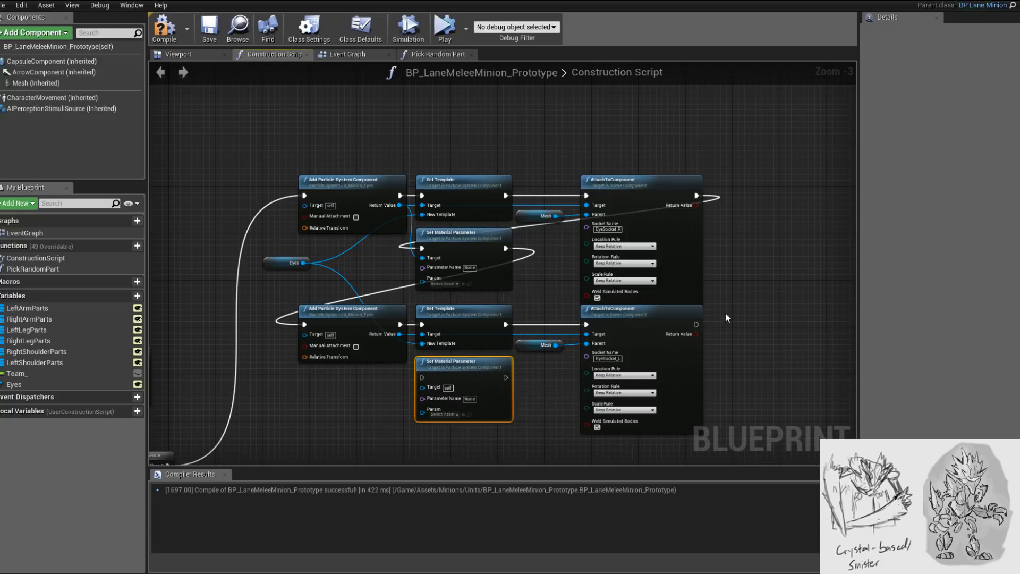
drag(696, 326, 422, 376)
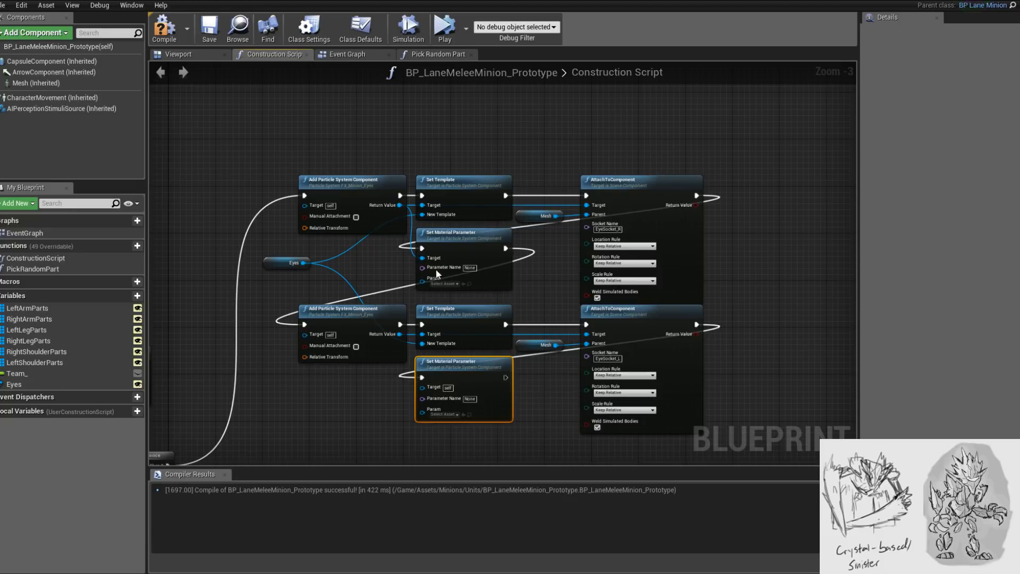
- Set Parameter Name to Team on both Set Material Parameter nodes and connect the second particle component to the duplicate's Target
text(Team)
click(472, 398)
text(Team)
right_drag(437, 435, 495, 416)
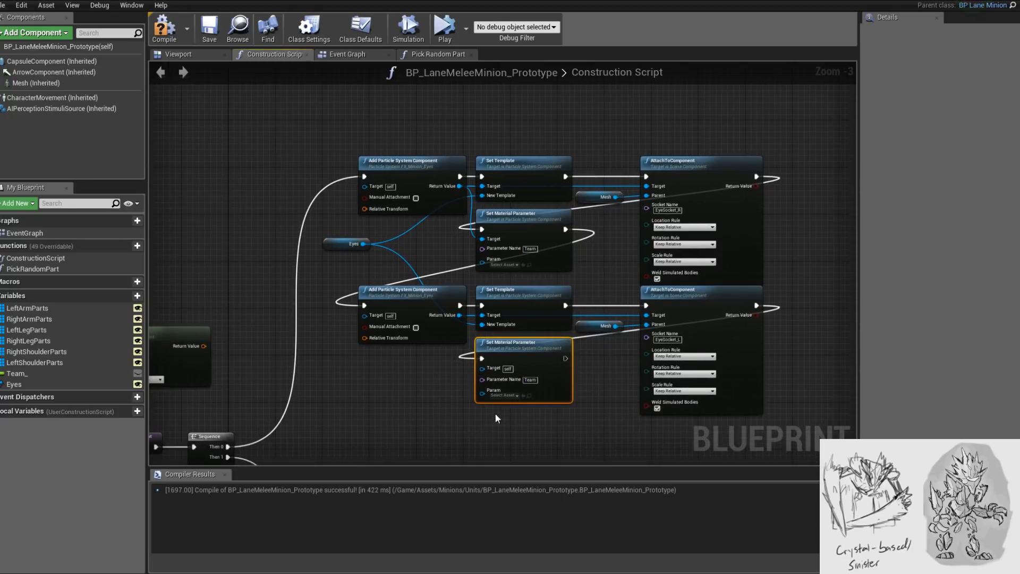
scroll(485, 412, up, 1)
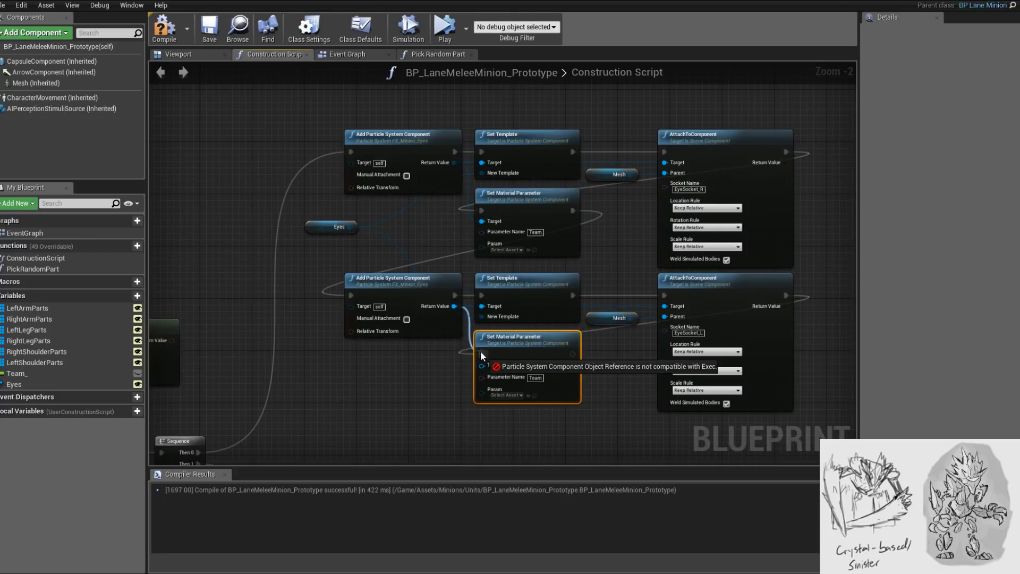
click(508, 394)
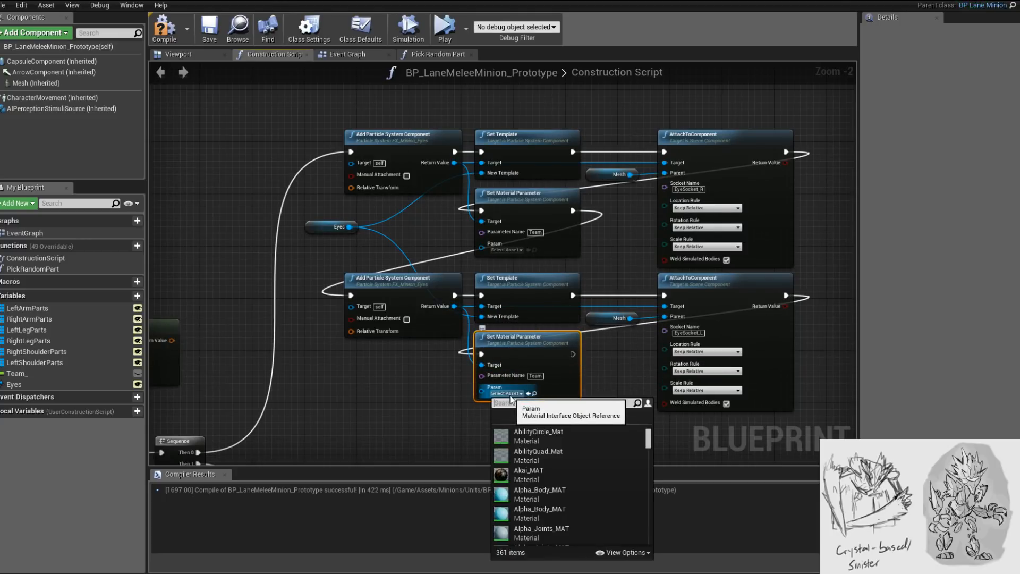
click(448, 401)
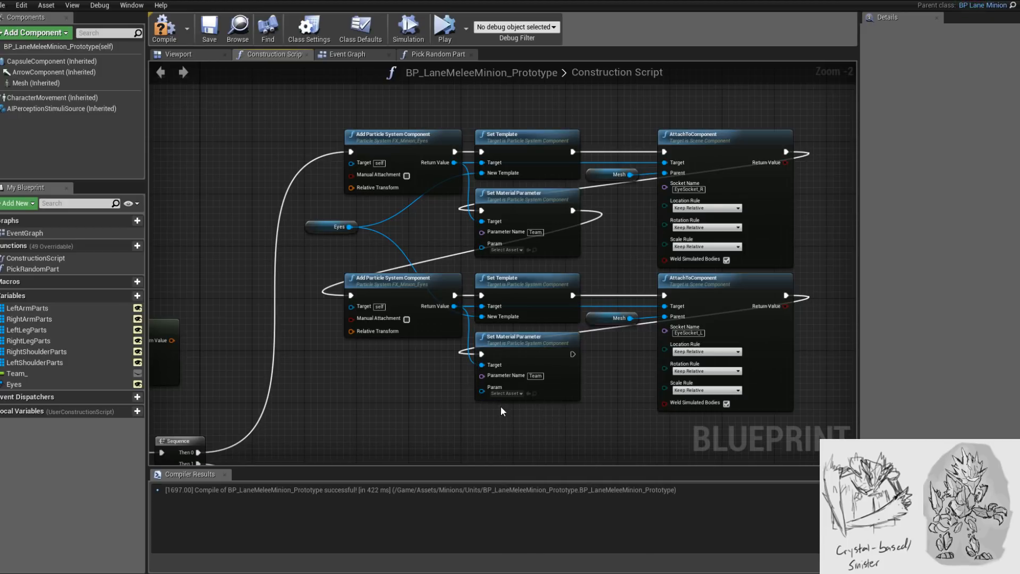
- Compile the blueprint and set the Team_ variable's default value to 1 while viewing the minion in the viewport
click(164, 28)
click(187, 55)
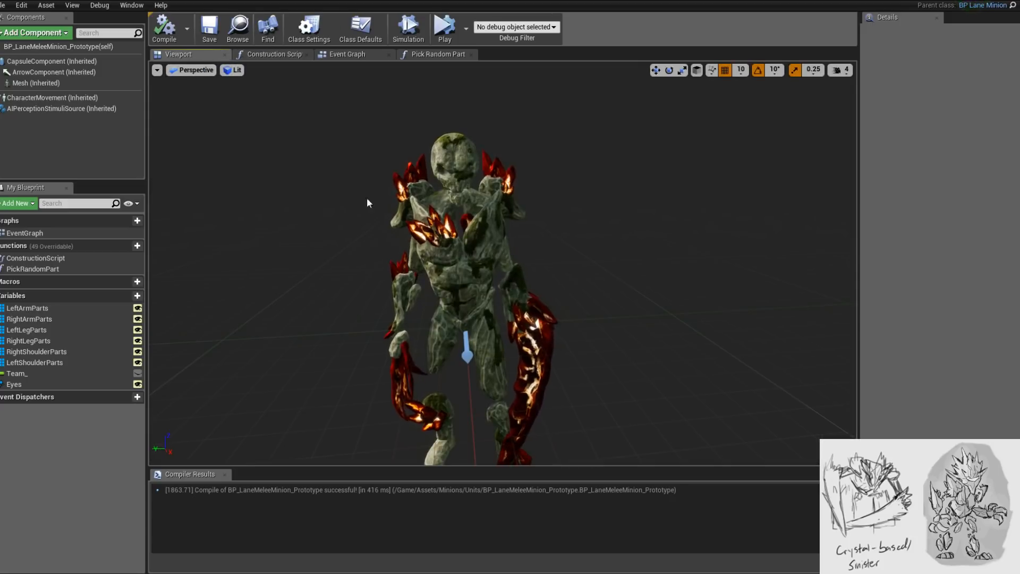
click(51, 374)
click(948, 240)
text(1)
key(Return)
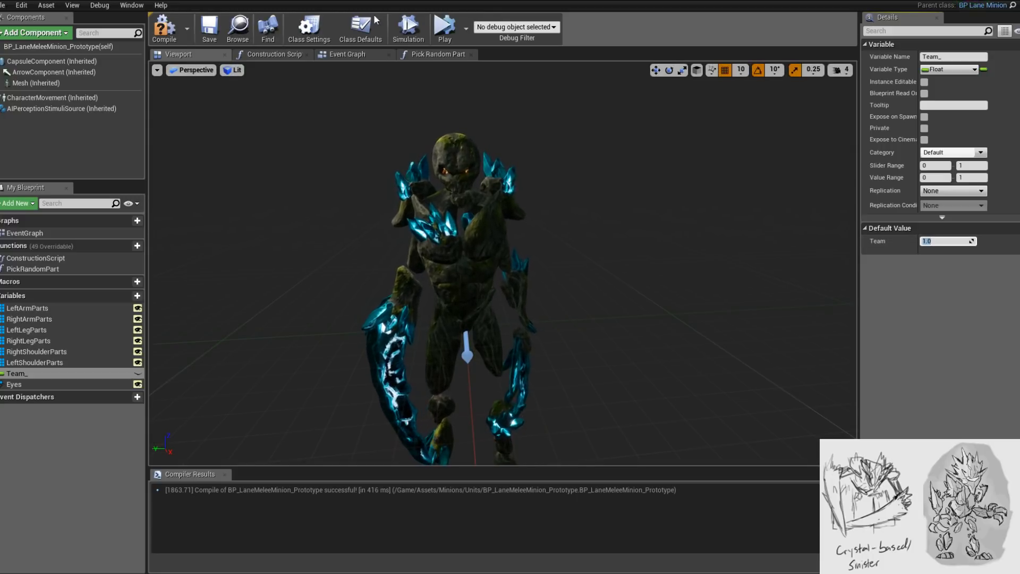
- Delete the stray unconnected node above the Construction Script entry node
click(255, 56)
scroll(567, 207, down, 5)
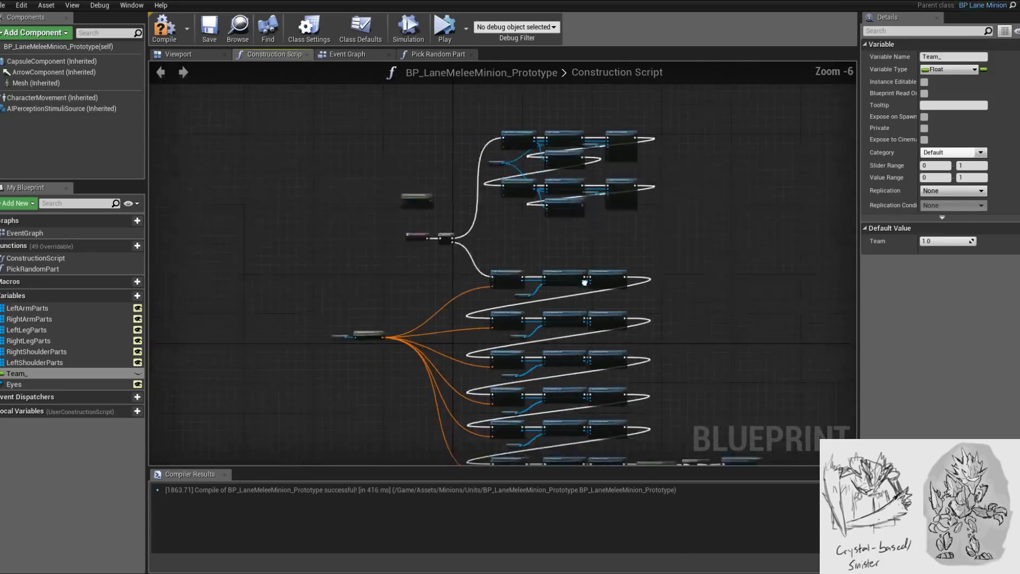
drag(418, 160, 471, 206)
key(Delete)
right_drag(458, 171, 448, 207)
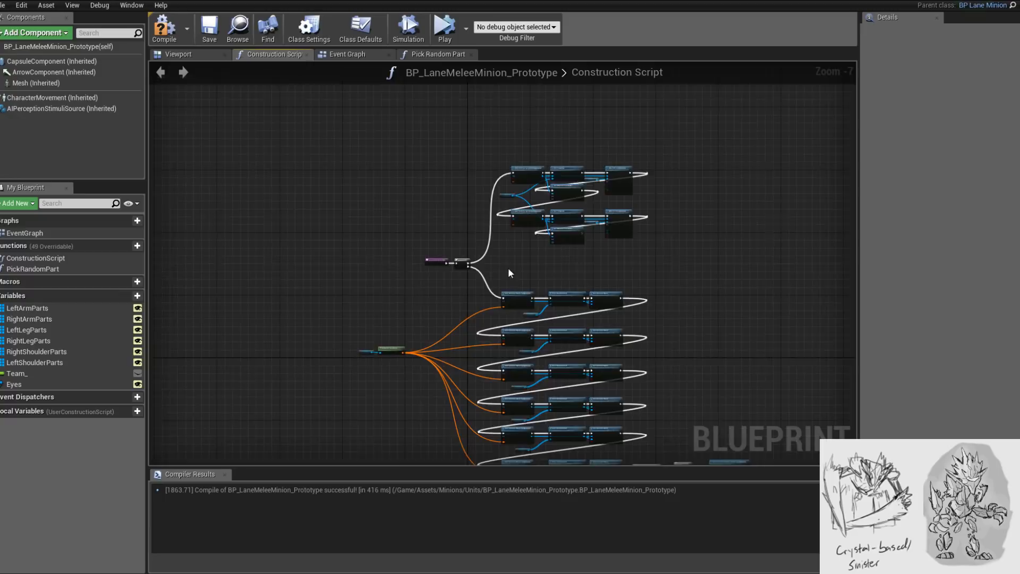
- Examine the eye particle chain and the random body part chain in the Construction Script graph
right_drag(508, 278, 498, 237)
right_drag(373, 115, 371, 156)
drag(377, 142, 665, 274)
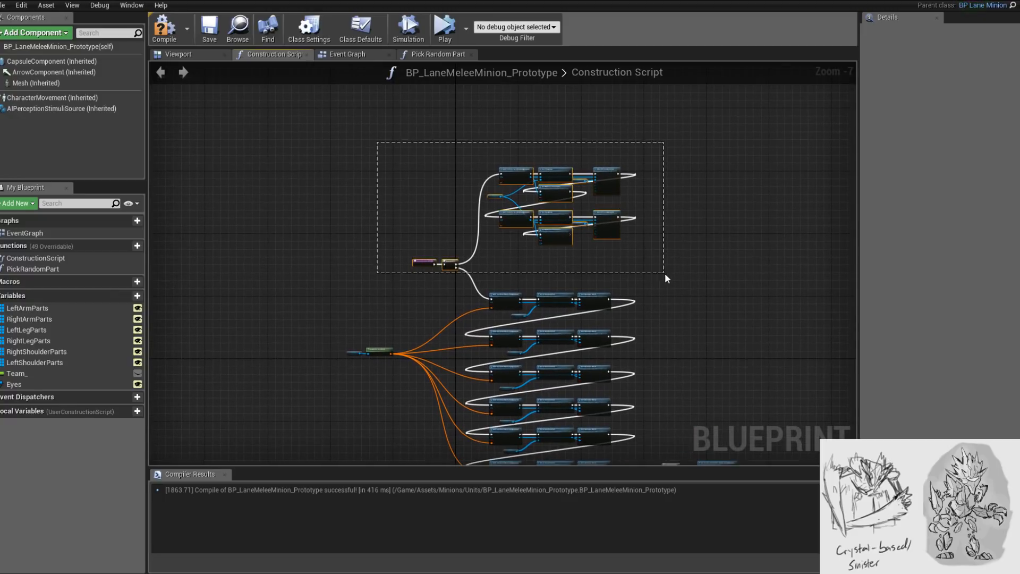
scroll(630, 329, up, 5)
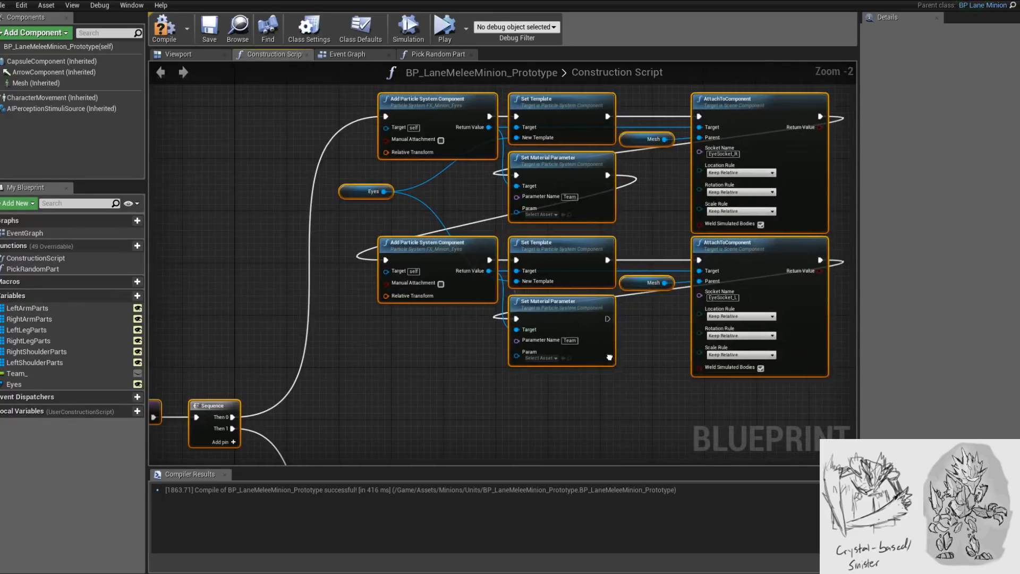
scroll(612, 337, down, 3)
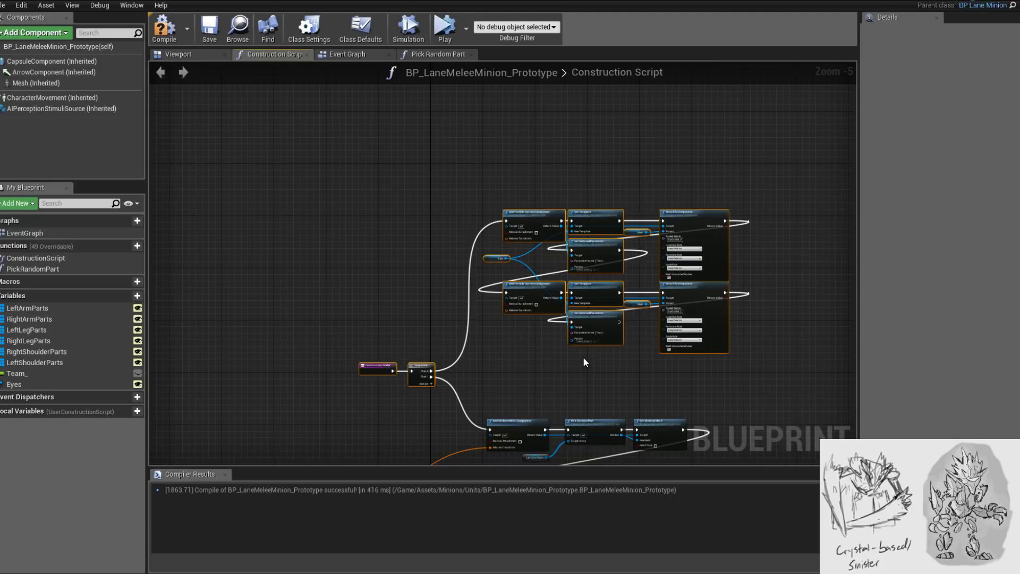
scroll(589, 372, down, 2)
right_drag(589, 372, 506, 208)
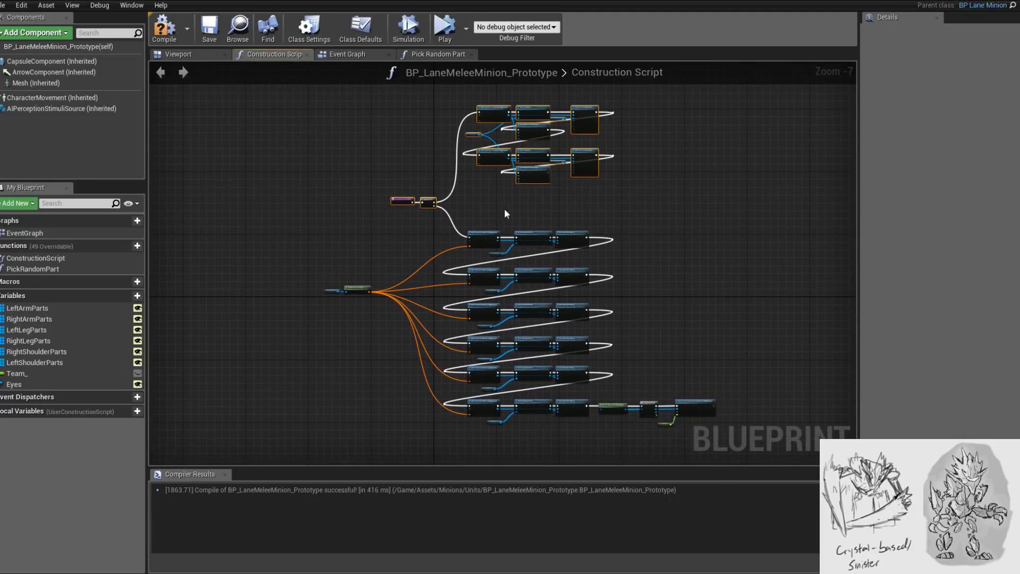
drag(321, 237, 766, 453)
scroll(638, 300, up, 4)
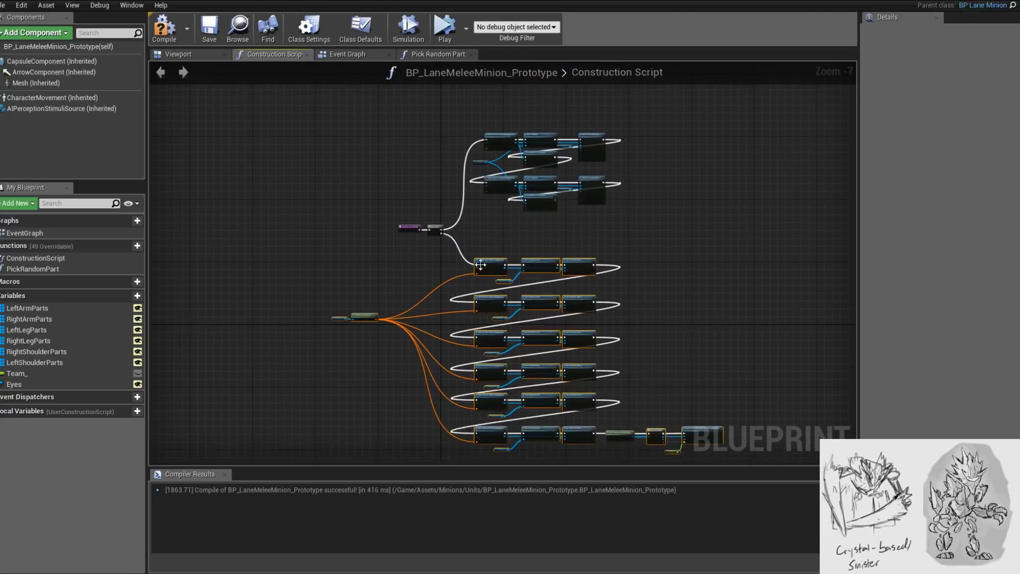
right_drag(547, 236, 453, 434)
scroll(508, 319, down, 1)
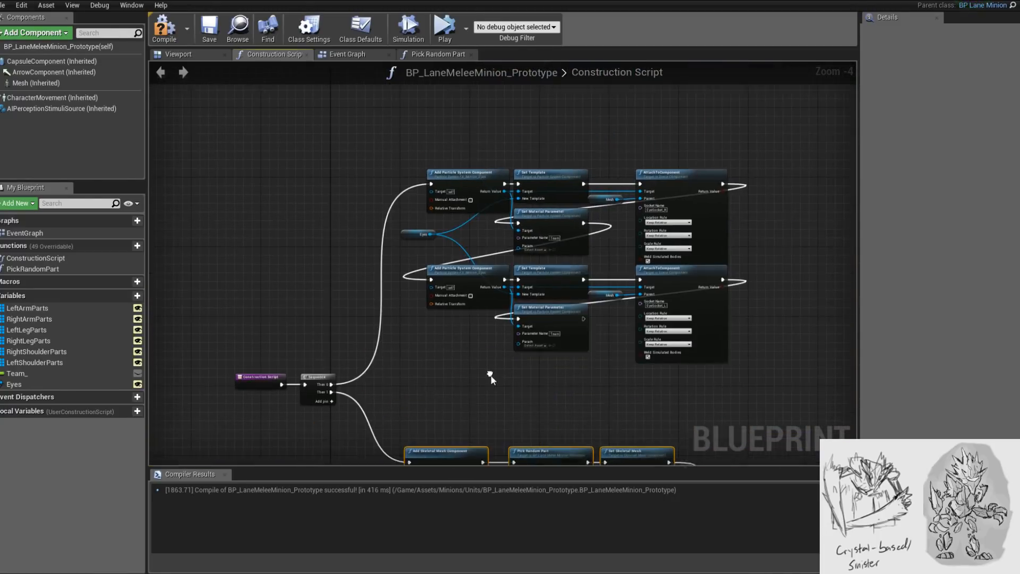
right_drag(576, 359, 579, 331)
scroll(579, 332, down, 3)
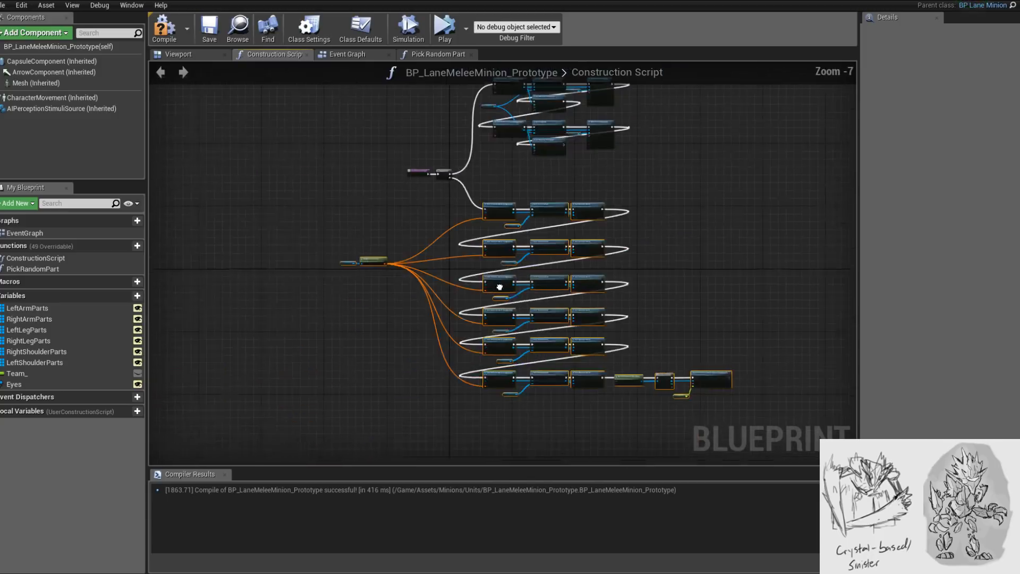
- Wrap the whole body part node chain and its shared transform nodes in a comment box titled Random Part
right_drag(764, 312, 714, 375)
drag(707, 415, 308, 171)
key(c)
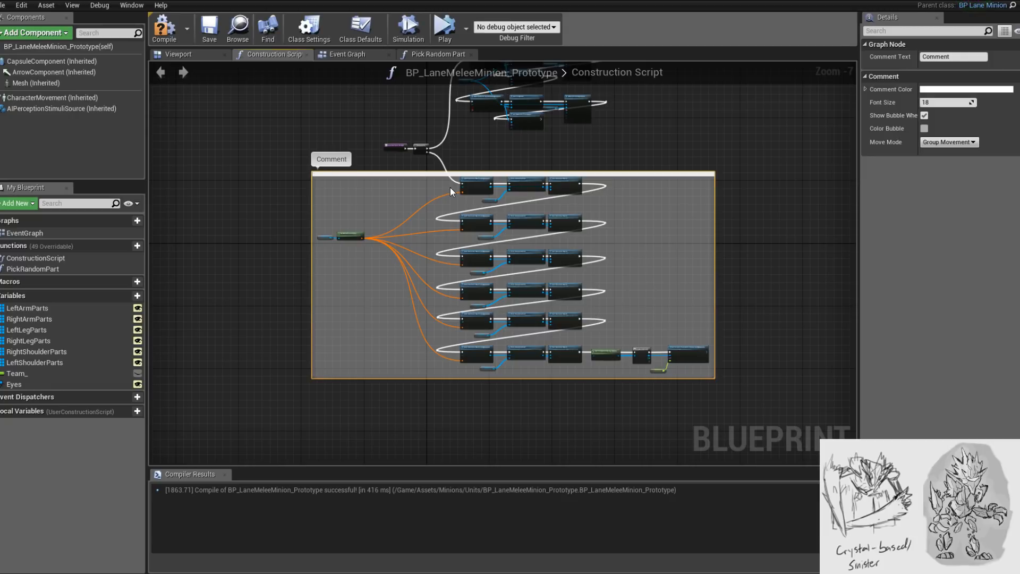
text(Random Part)
key(Return)
right_drag(451, 187, 409, 224)
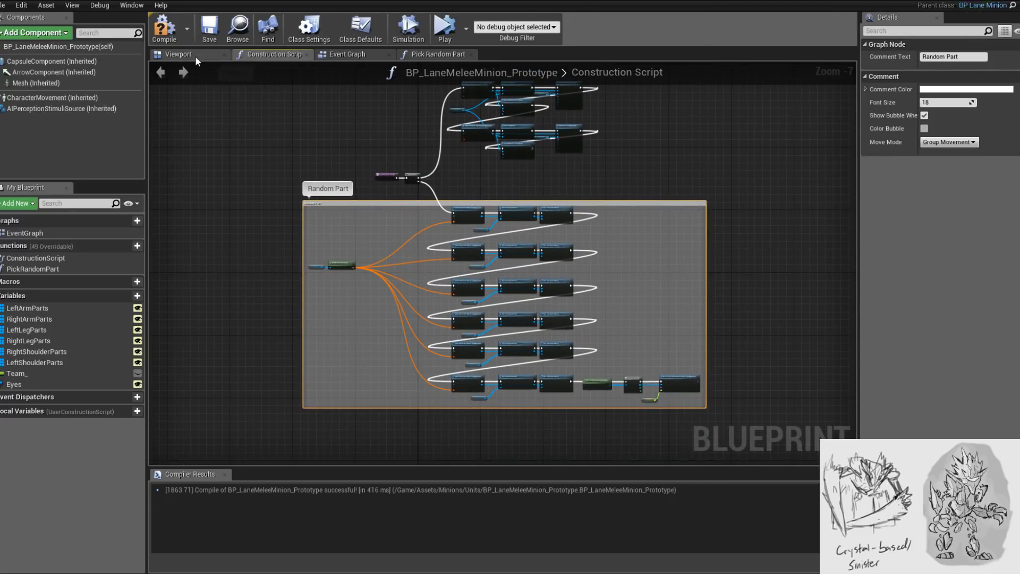
- Wrap the particle component nodes for both eye sockets in a comment box titled Eyes
scroll(498, 187, up, 3)
drag(374, 127, 767, 395)
text(cEW)
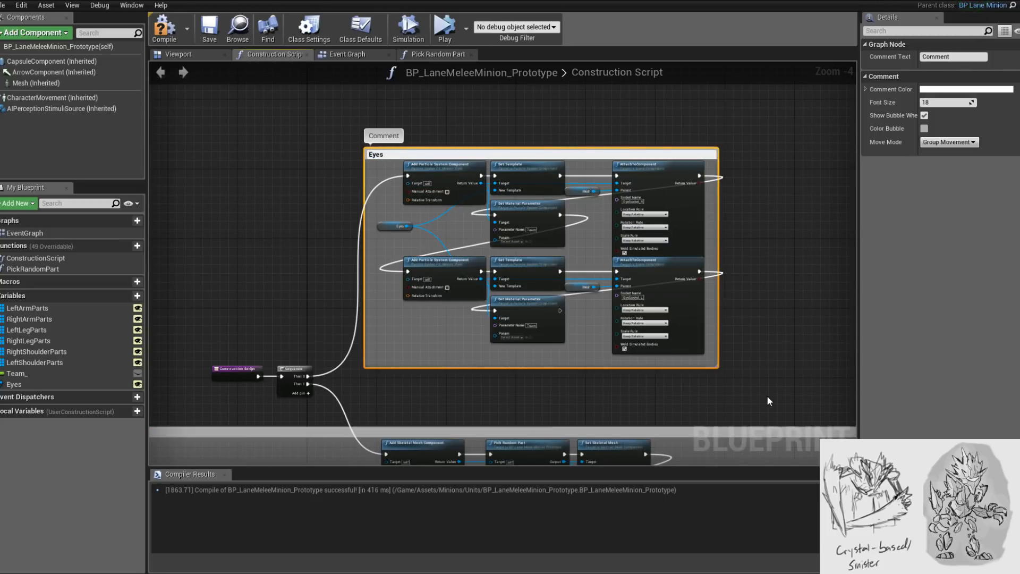
key(Return)
scroll(533, 293, up, 4)
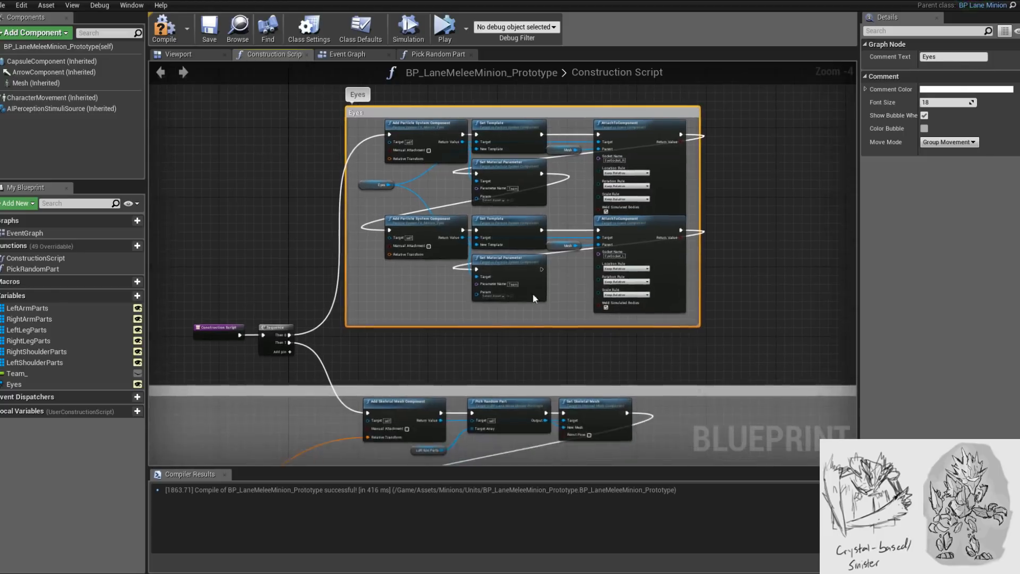
right_drag(533, 316, 531, 391)
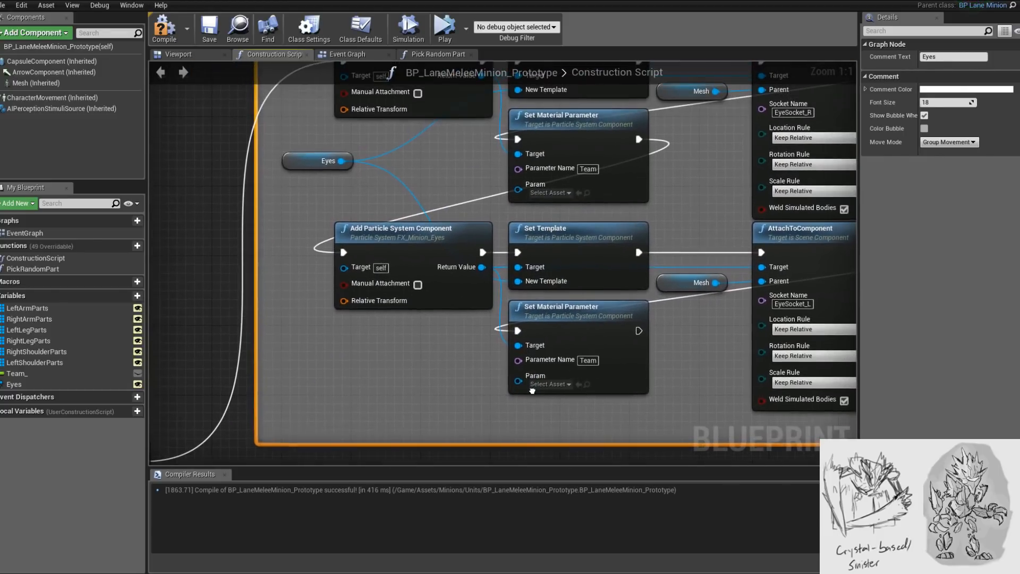
click(570, 348)
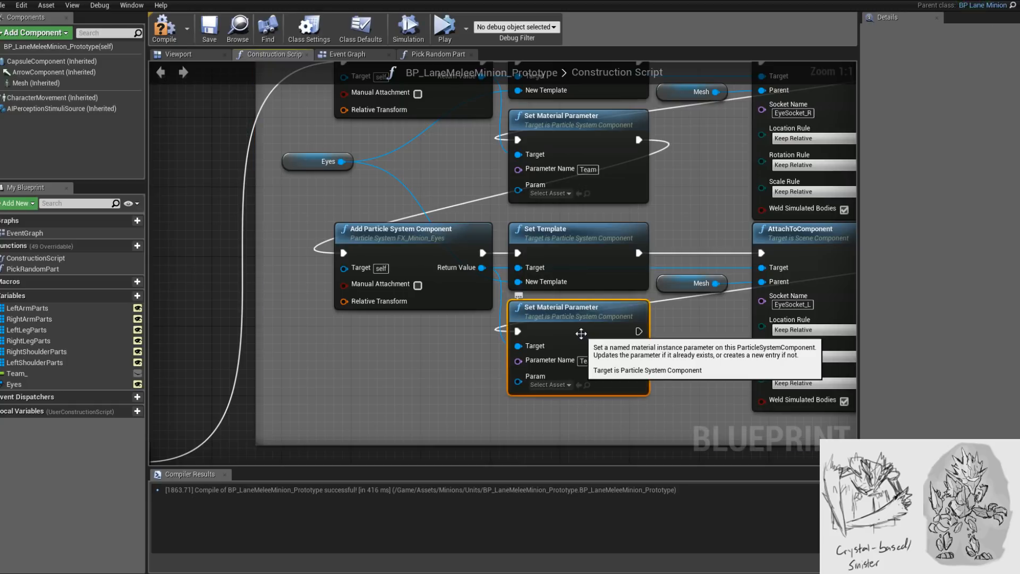
right_drag(662, 344, 625, 365)
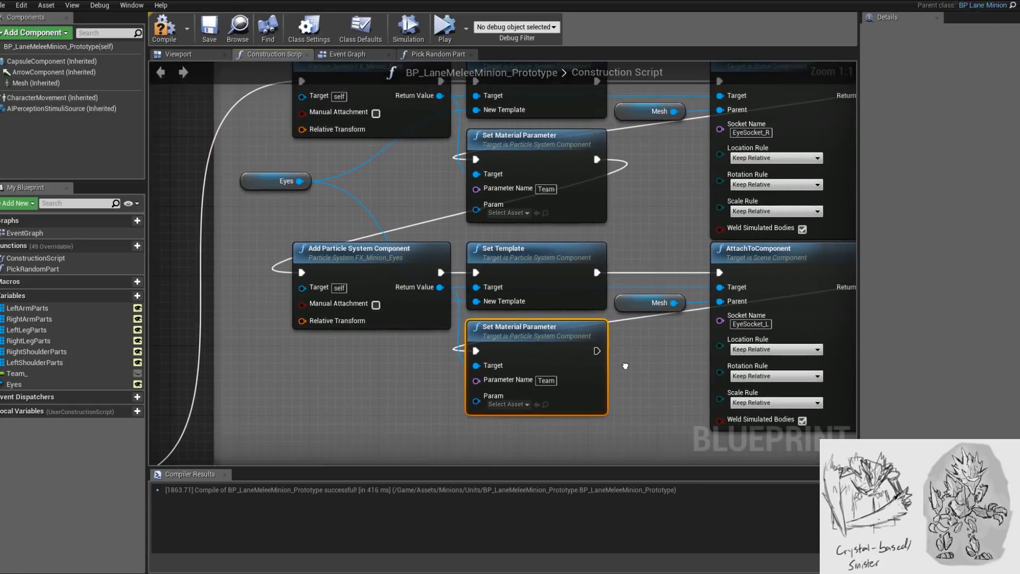
drag(300, 181, 356, 375)
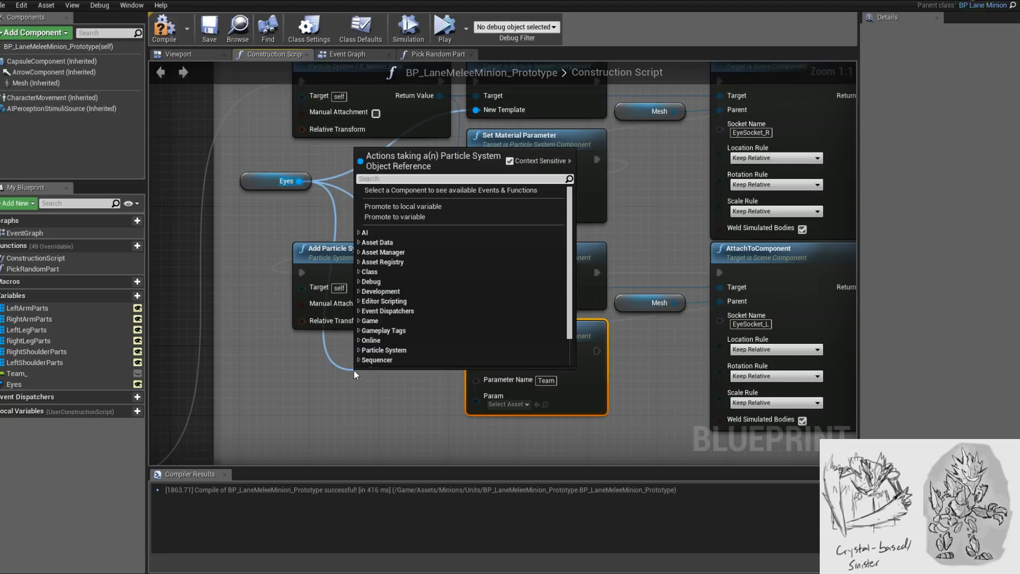
text(set)
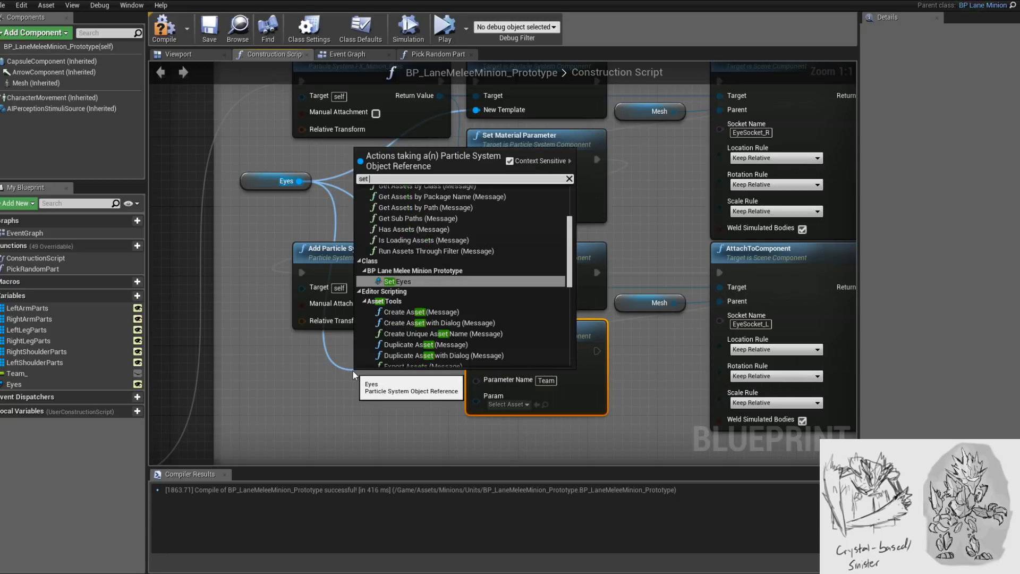
text( ma)
key(BackSpace)
key(BackSpace)
key(BackSpace)
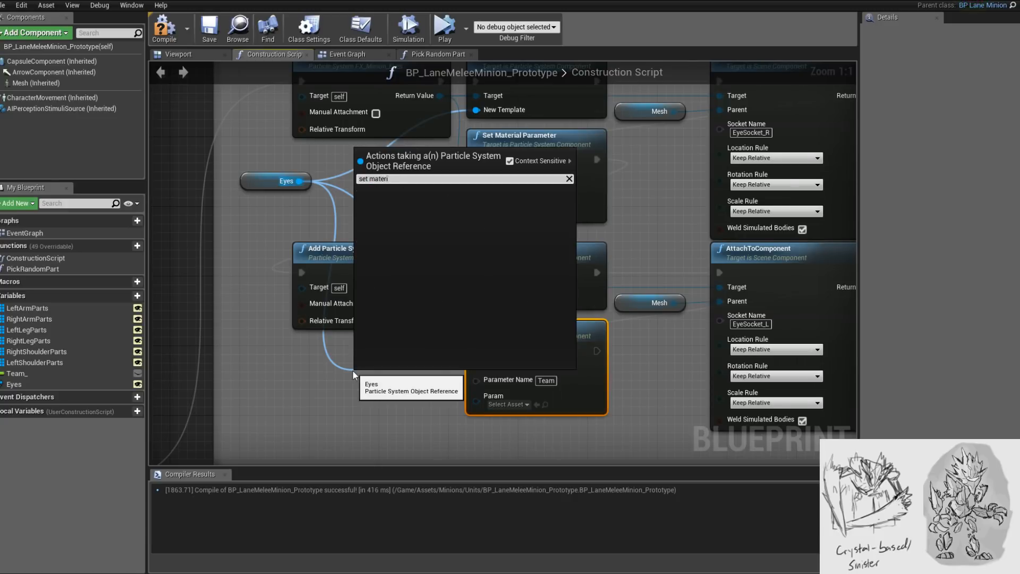
key(BackSpace)
key(BackSpace)
key(BackSpace)
key(Escape)
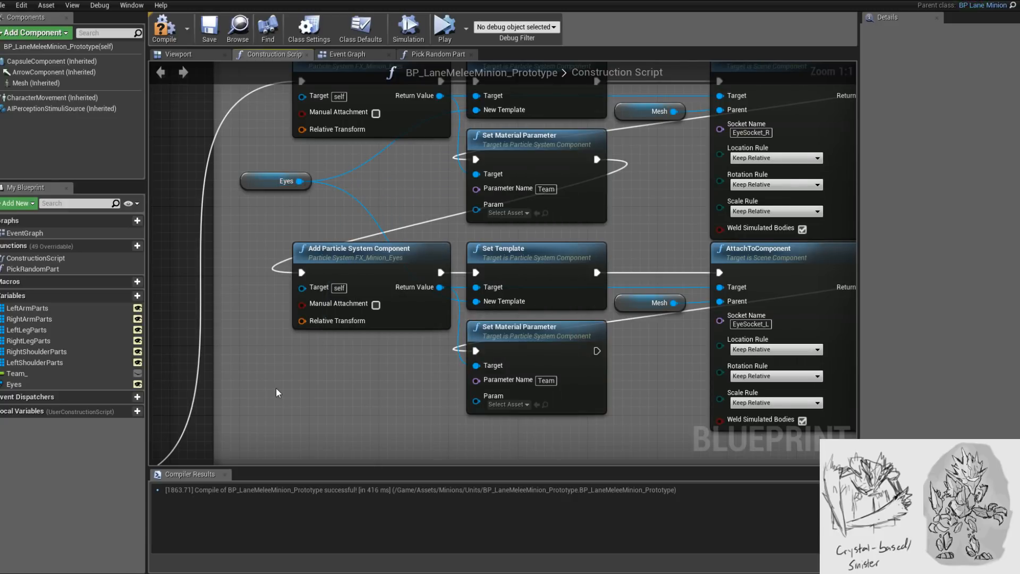
- Add a Set Scalar Parameter Value node in the Eyes comment and feed the Team_ variable into its Parameter Value
right_click(273, 388)
text(set scala)
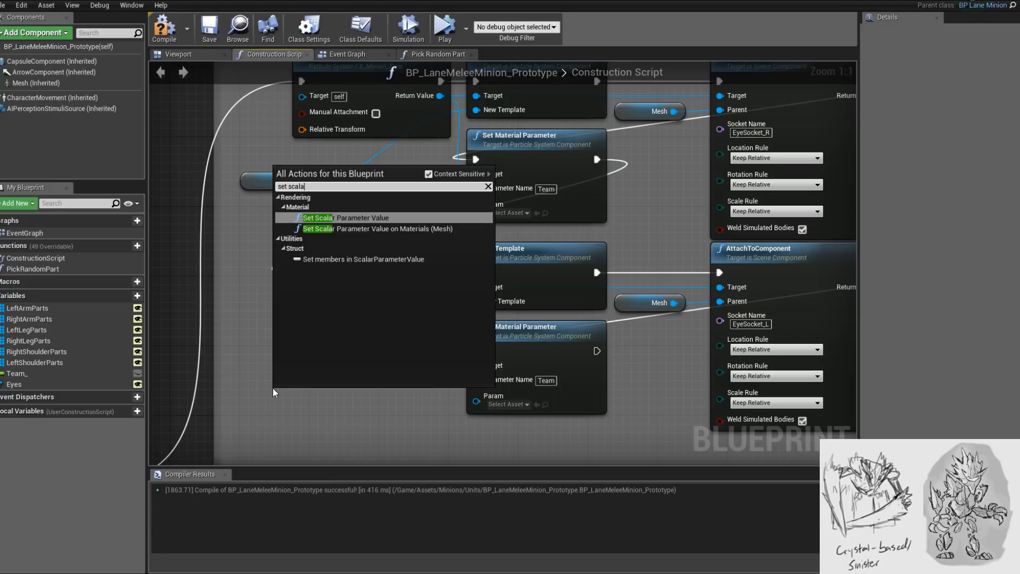
text(r)
key(Return)
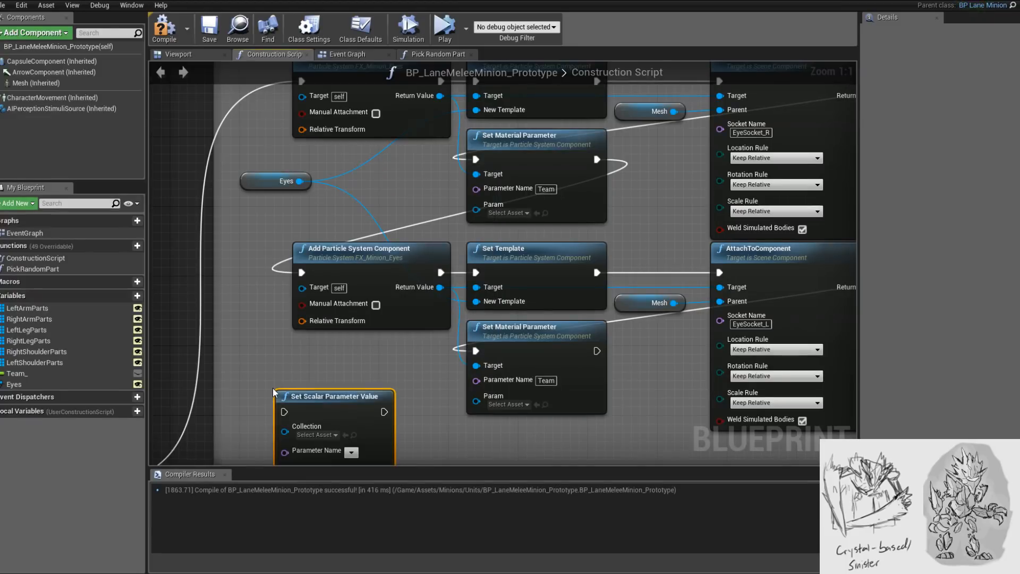
drag(338, 401, 390, 367)
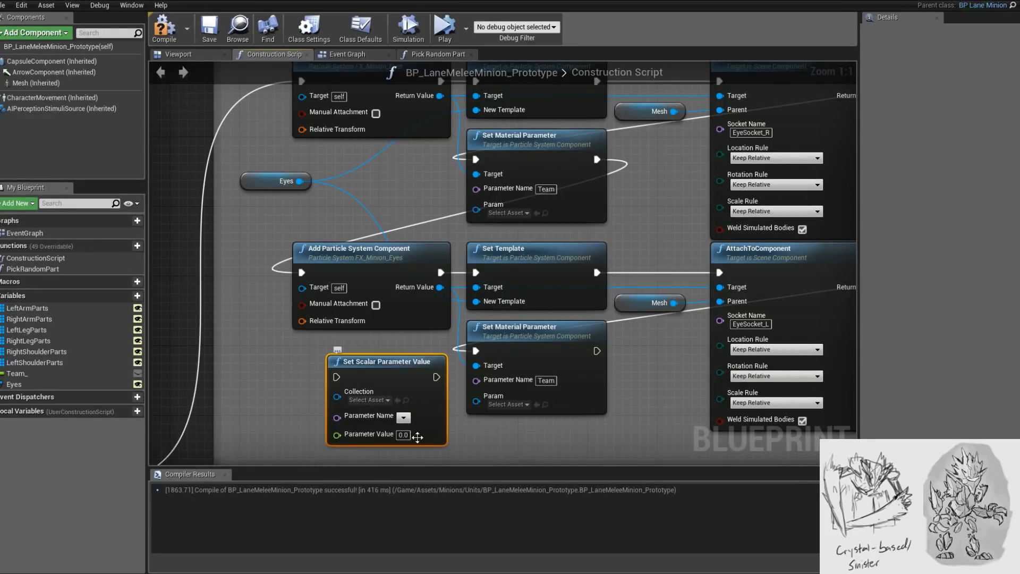
right_drag(427, 426, 420, 422)
drag(21, 374, 329, 429)
click(234, 404)
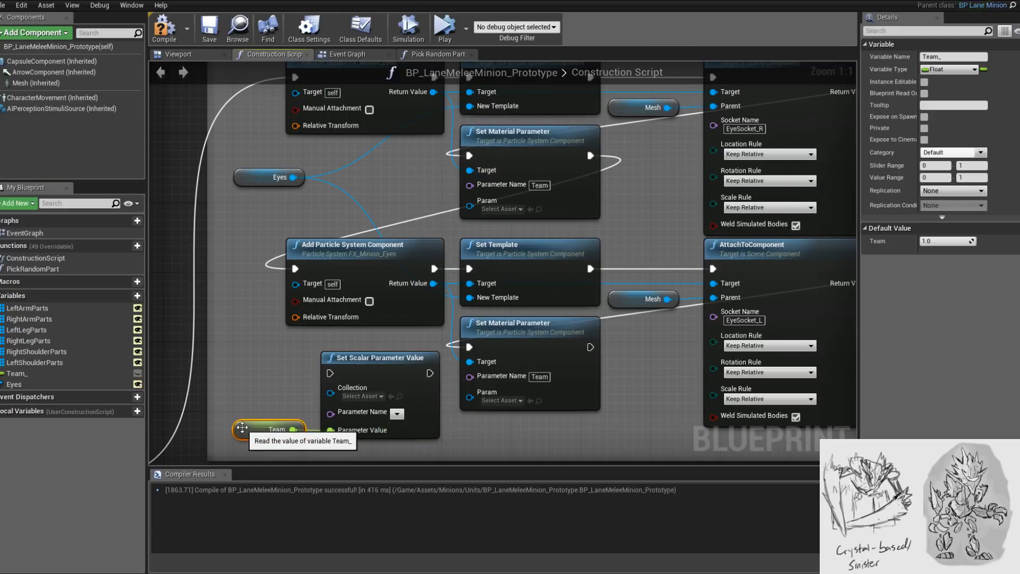
- Delete both Set Material Parameter nodes and place the Set Scalar Parameter Value and Team nodes below the second Set Template
right_drag(482, 418, 439, 400)
click(540, 365)
drag(352, 359, 500, 334)
drag(209, 413, 270, 390)
right_drag(502, 314, 540, 371)
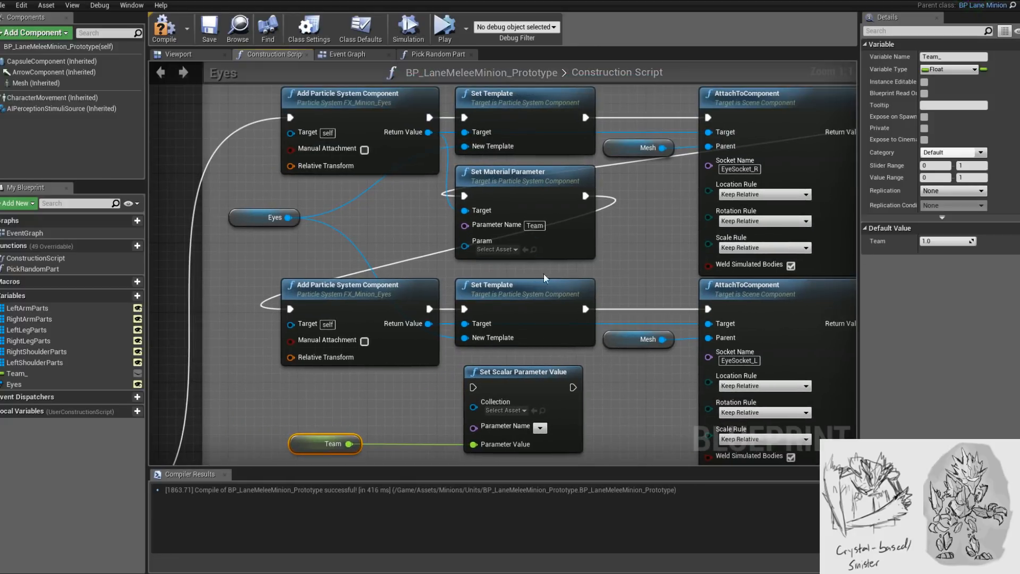
click(580, 251)
key(Delete)
- Duplicate the Set Scalar Parameter Value and Team nodes and place the copies below the first Set Template
drag(428, 456, 537, 255)
right_drag(518, 235, 550, 425)
key(ctrl+c)
key(ctrl+v)
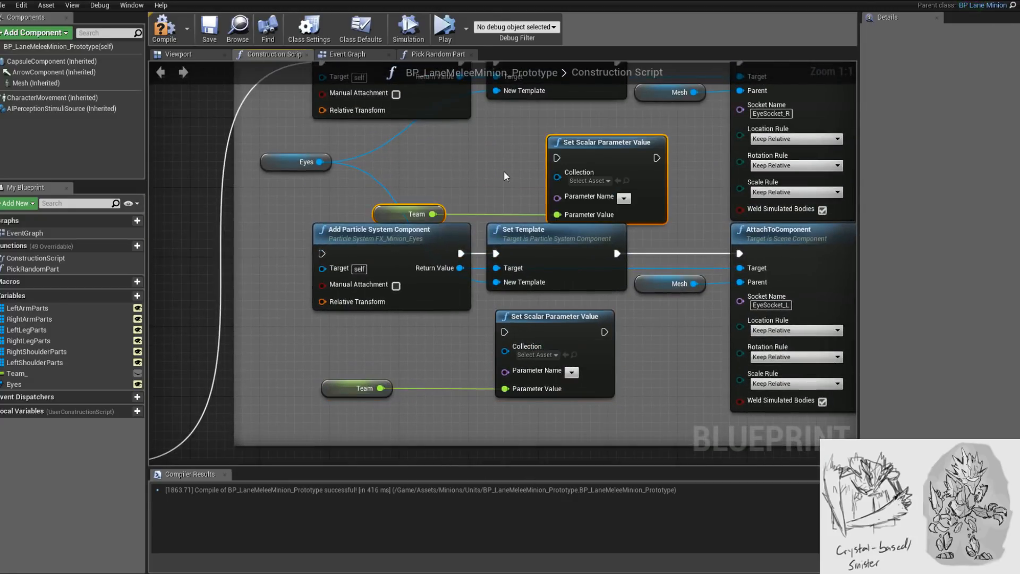
right_drag(497, 172, 476, 236)
drag(581, 210, 529, 191)
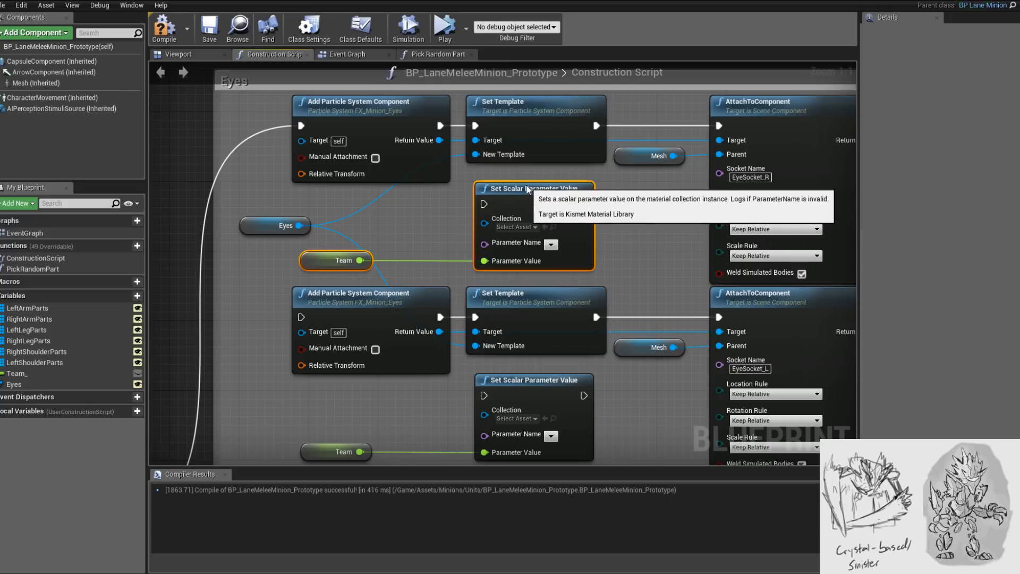
click(631, 231)
- Execute each Set Scalar Parameter Value after its AttachToComponent, and run the first one into the second Add Particle System Component
right_drag(659, 141, 712, 127)
drag(800, 116, 404, 192)
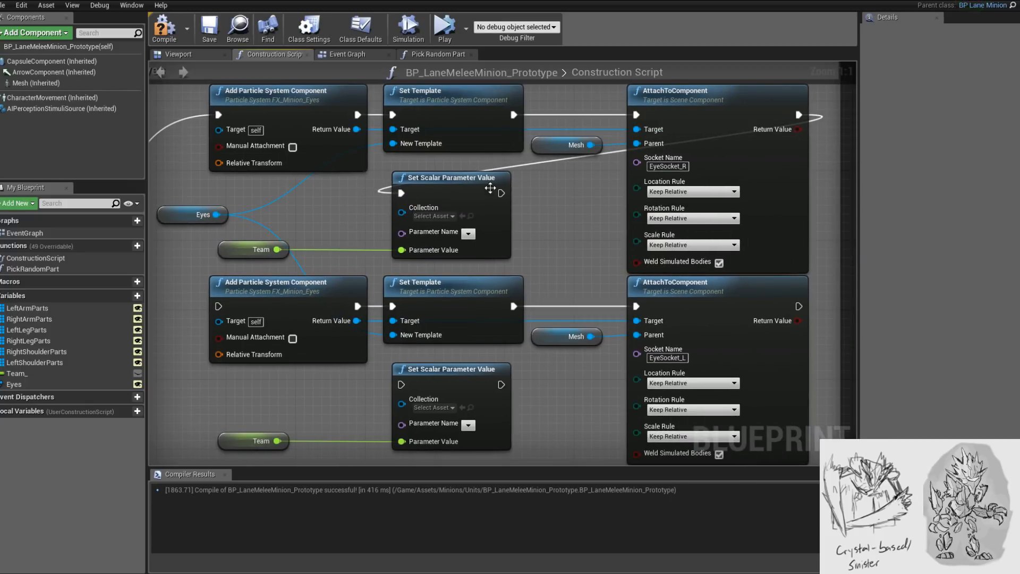
drag(501, 193, 220, 307)
drag(401, 385, 641, 308)
right_drag(311, 391, 590, 410)
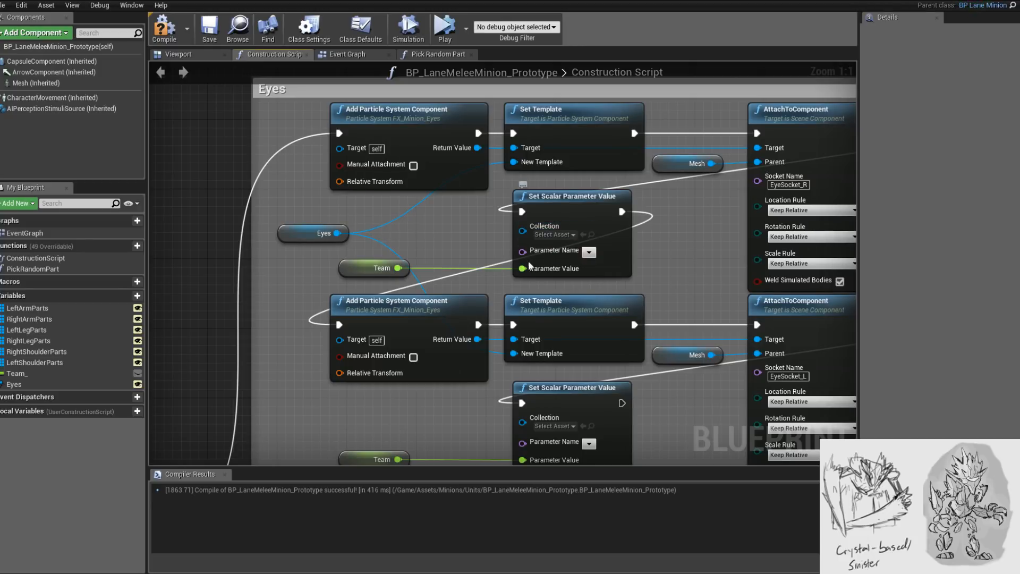
- Try to connect the Eyes variable to the Collection input of the first Set Scalar Parameter Value
right_drag(557, 236, 543, 239)
click(544, 239)
key(Escape)
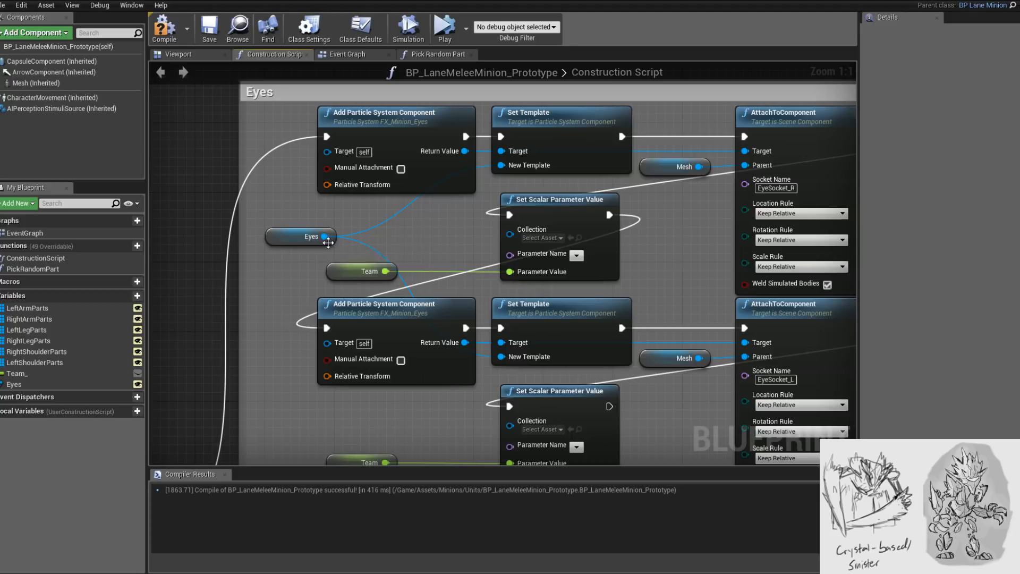
drag(324, 237, 508, 237)
right_drag(420, 234, 419, 225)
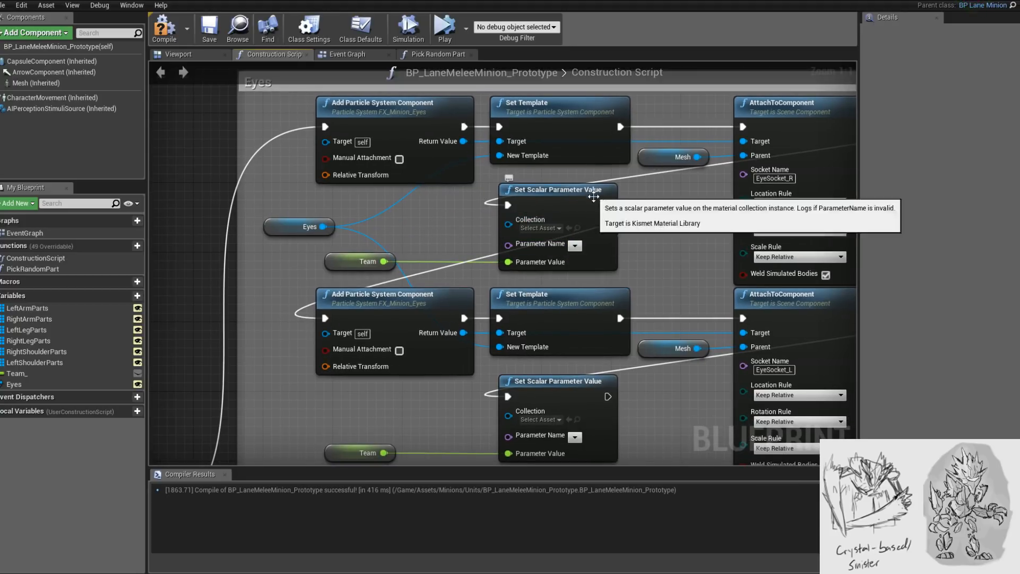
- Search the actions available from the Eyes variable for nodes that set or get a material
scroll(624, 218, down, 2)
right_drag(625, 218, 632, 265)
right_drag(576, 199, 518, 212)
click(513, 182)
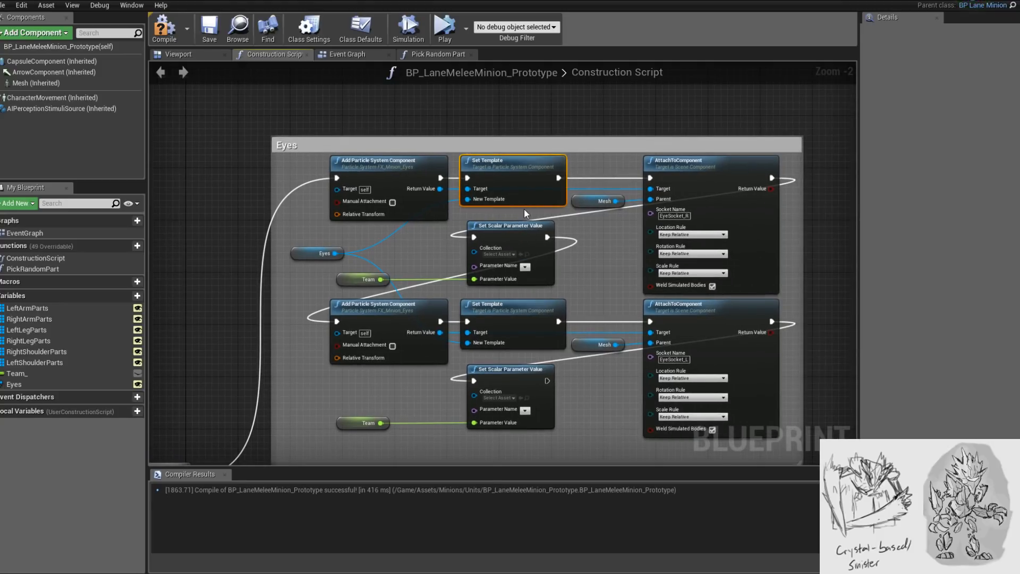
drag(335, 253, 369, 251)
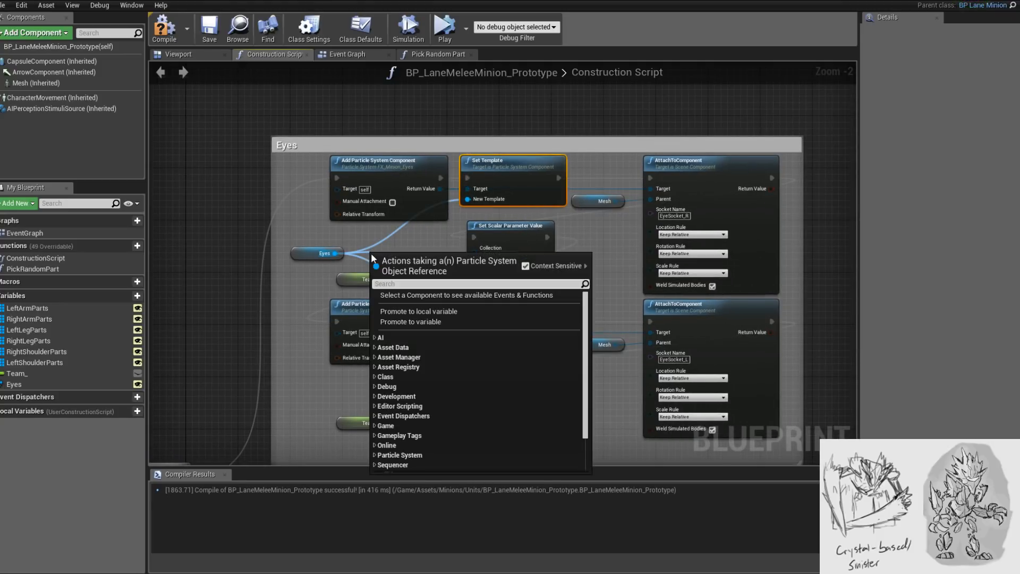
text(set ma)
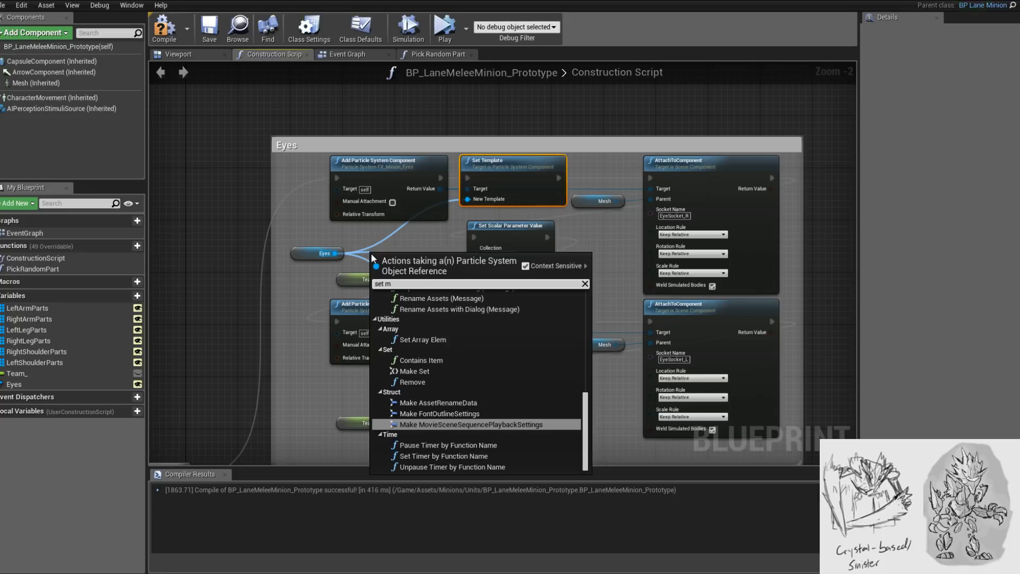
key(BackSpace)
key(BackSpace)
key(BackSpace)
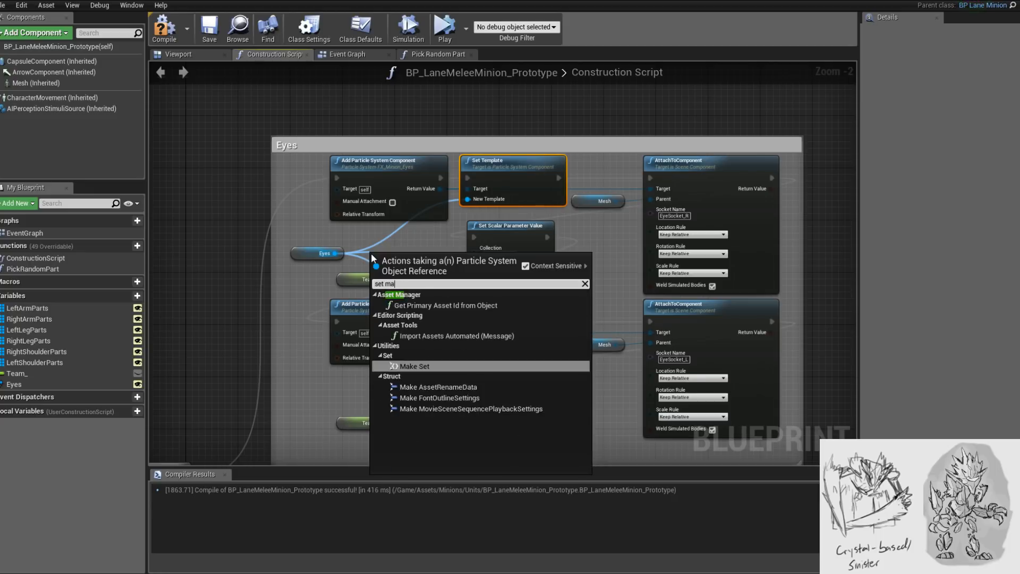
key(BackSpace)
key(BackSpace)
key(BackSpace)
text(get materi)
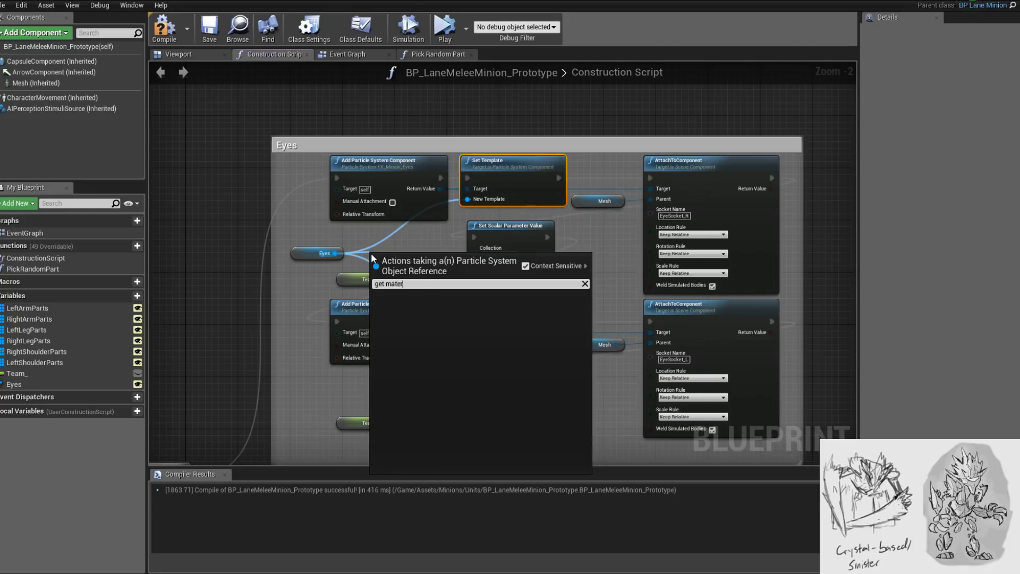
key(BackSpace)
key(BackSpace)
key(BackSpace)
key(BackSpace)
key(BackSpace)
key(BackSpace)
key(BackSpace)
key(BackSpace)
key(BackSpace)
key(BackSpace)
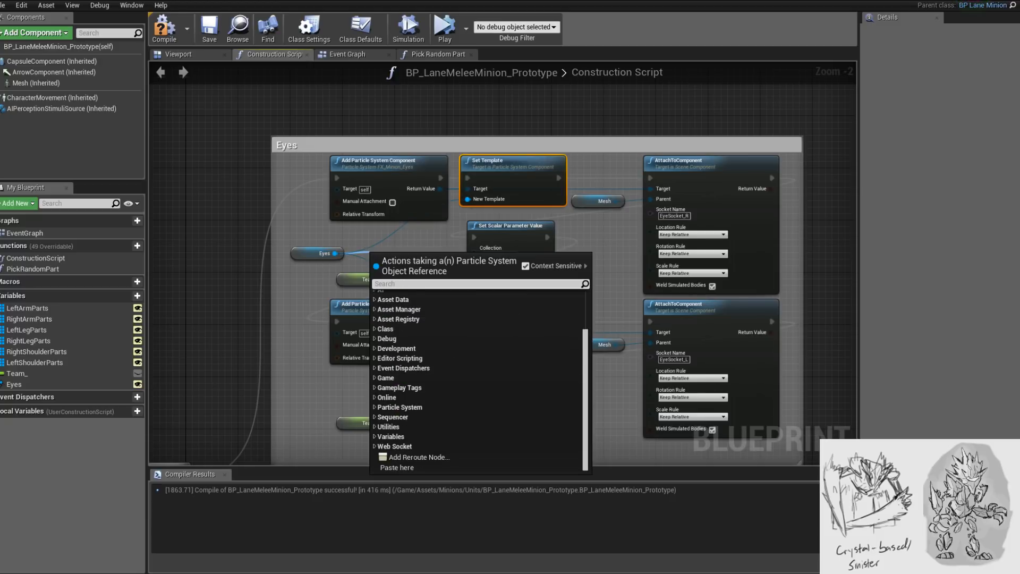
key(Escape)
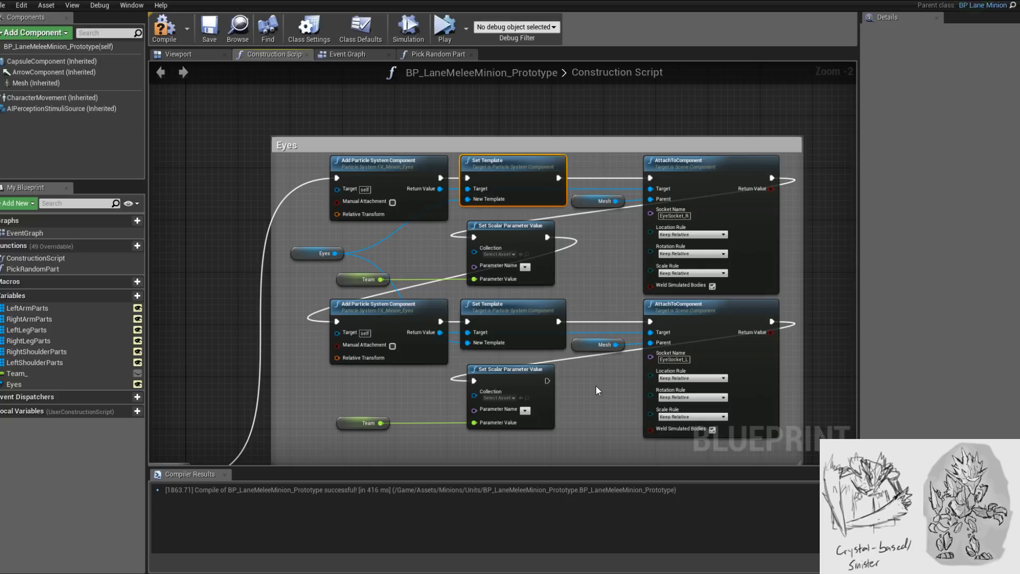
right_drag(591, 390, 618, 374)
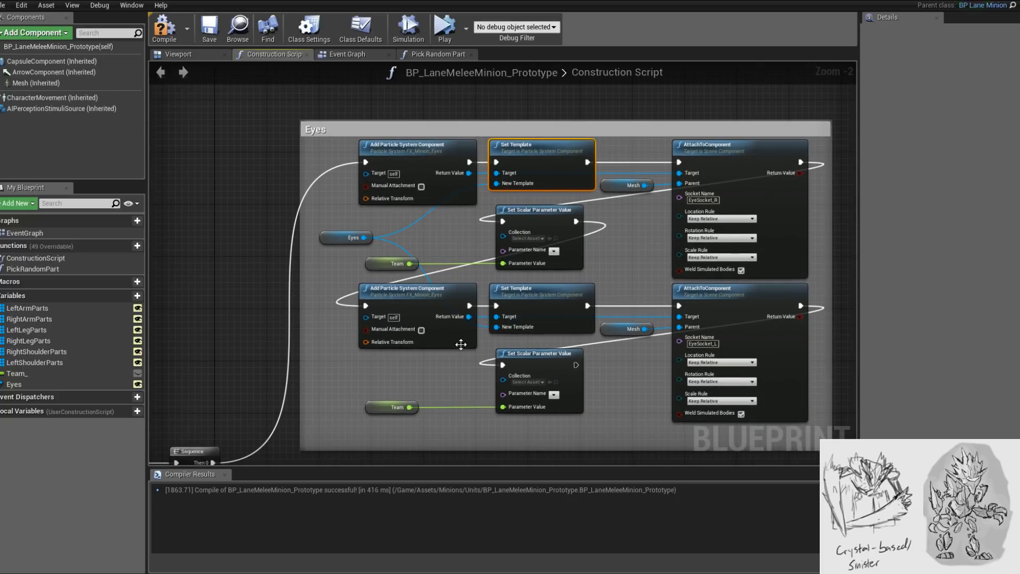
right_drag(592, 413, 592, 338)
scroll(593, 338, up, 2)
click(584, 340)
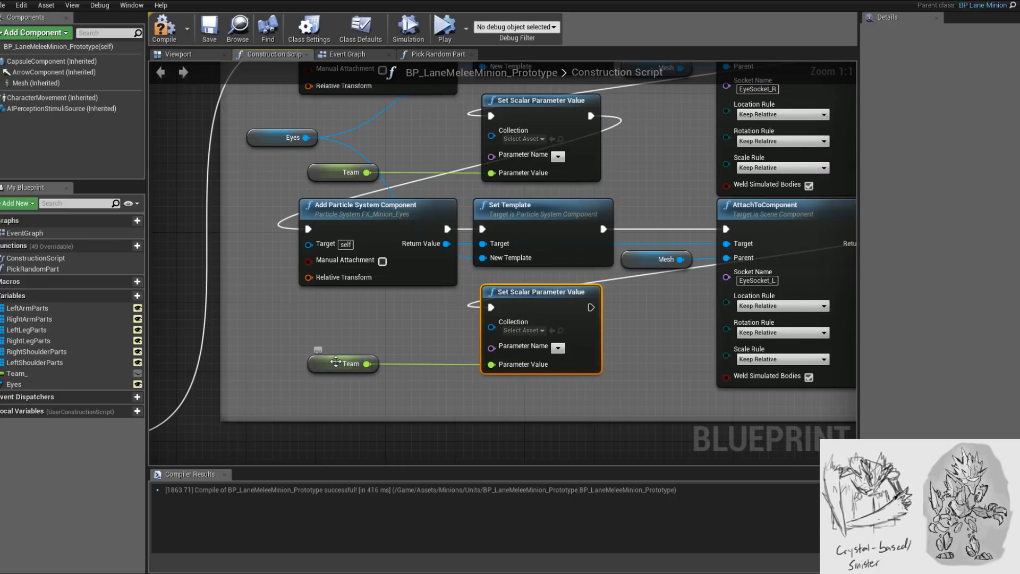
click(318, 351)
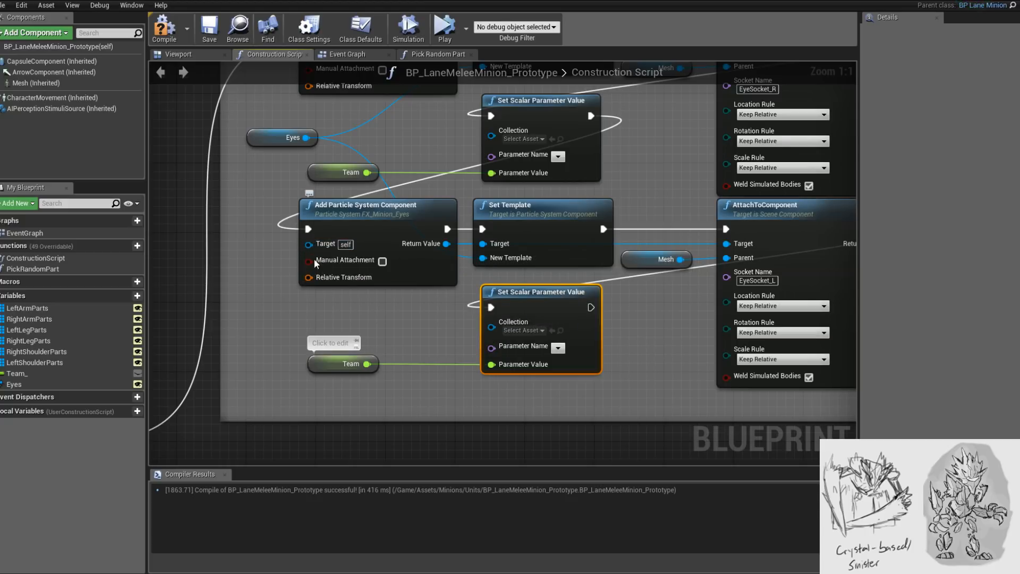
right_drag(415, 295, 345, 346)
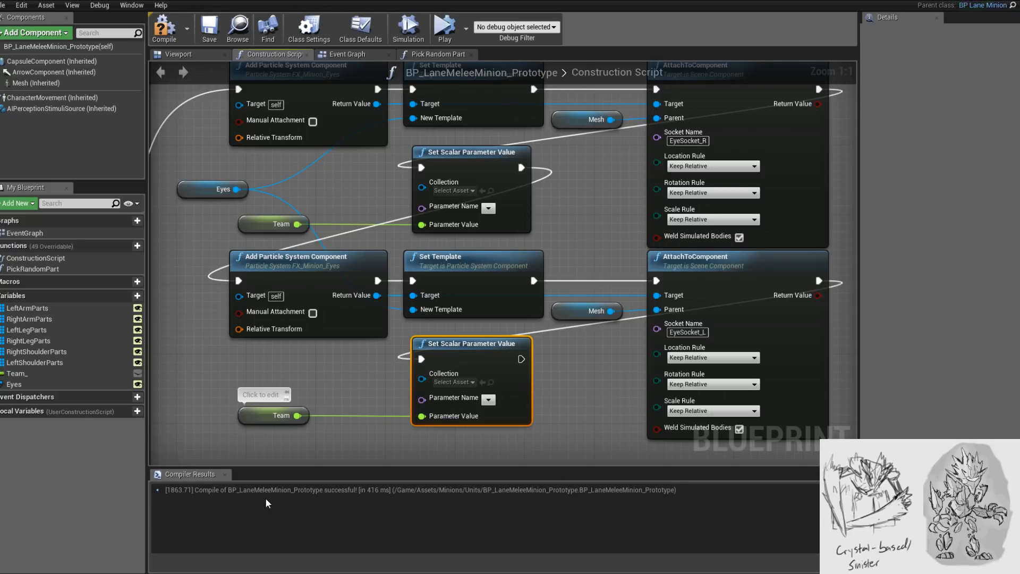
right_drag(349, 392, 442, 399)
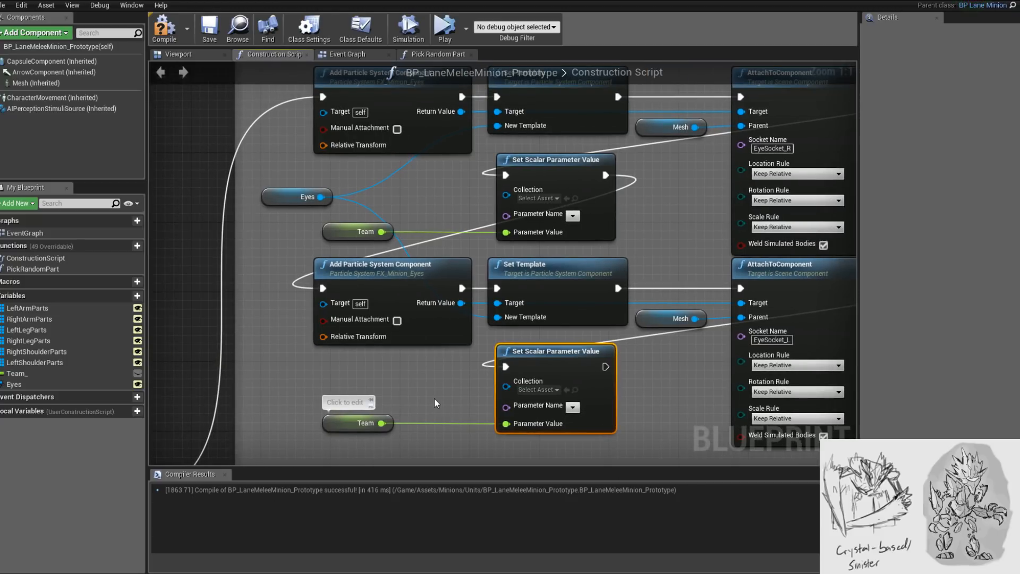
- Delete the Set Scalar Parameter Value and Team nodes below the first Set Template
right_drag(409, 388, 454, 386)
drag(381, 207, 528, 279)
key(Delete)
- Add a Set Material Parameter node from the first Add Particle System Component's Return Value and place it below the first Set Template
drag(460, 158, 498, 205)
text(ateri)
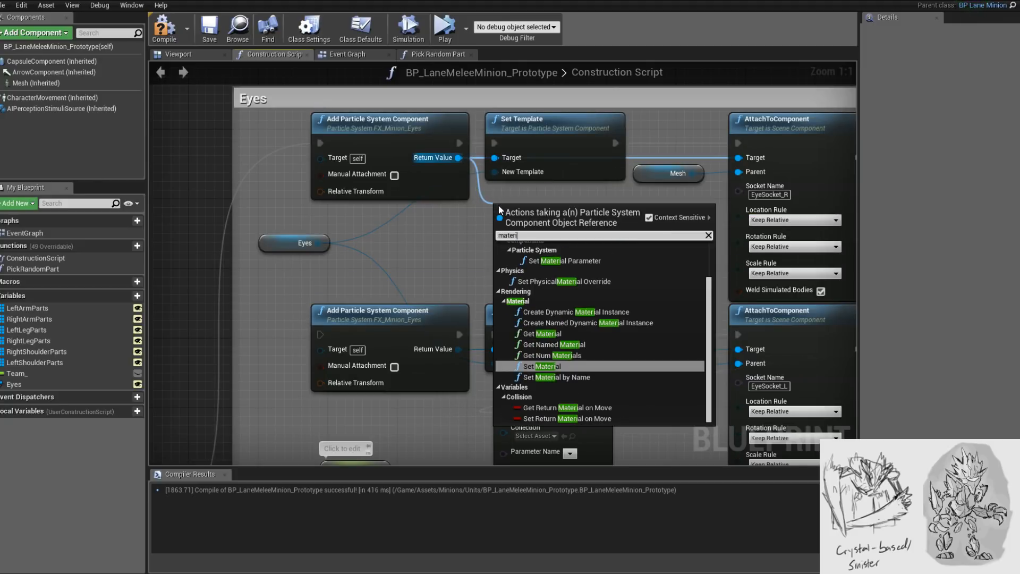
key(Up)
key(Up)
key(Up)
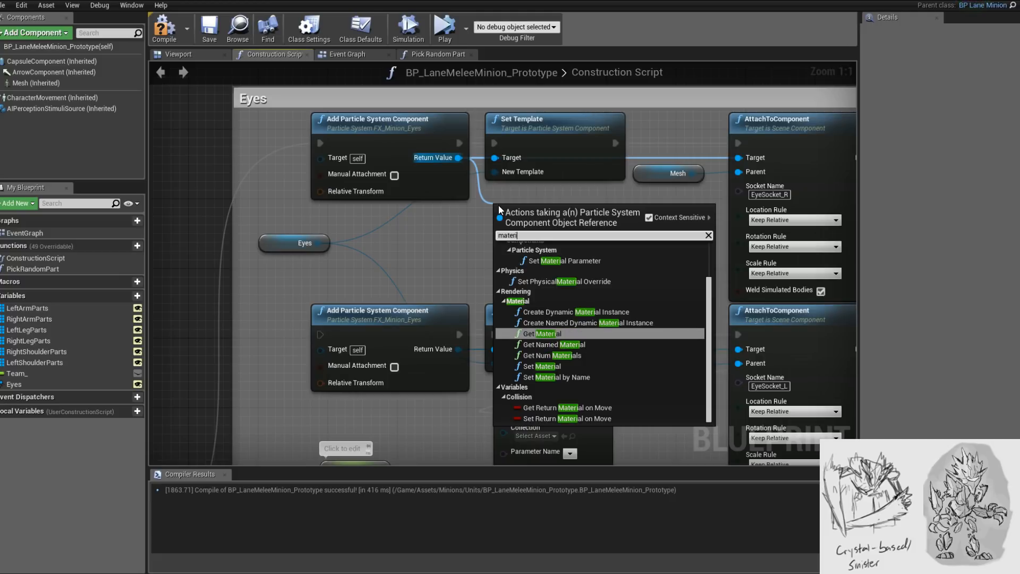
key(Up)
key(Up)
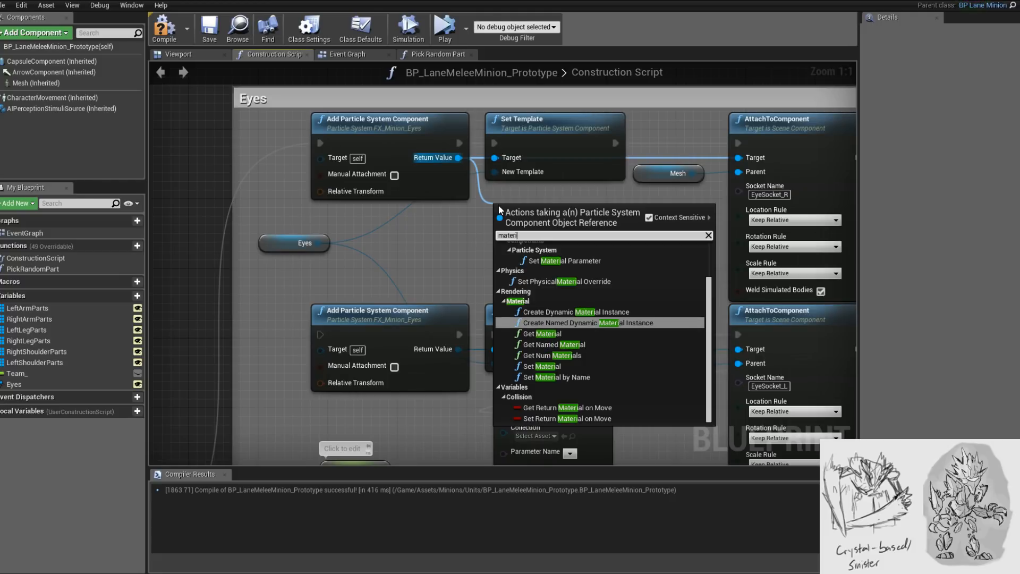
key(Up)
key(Up)
key(Up)
key(Up)
key(Up)
key(Return)
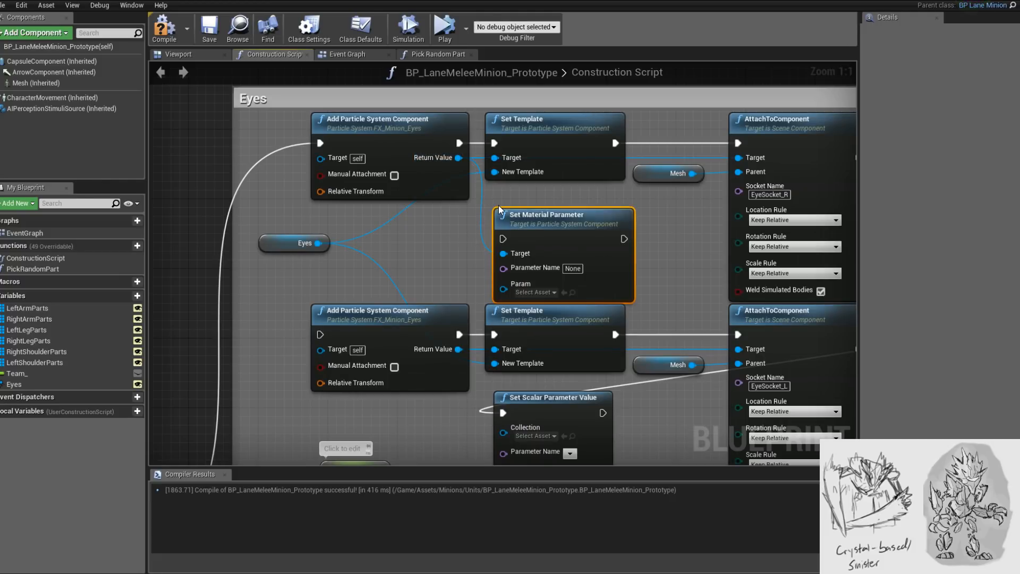
drag(538, 213, 547, 203)
- Set the Param asset of the Set Material Parameter node to M_Minion_Eyes
click(547, 275)
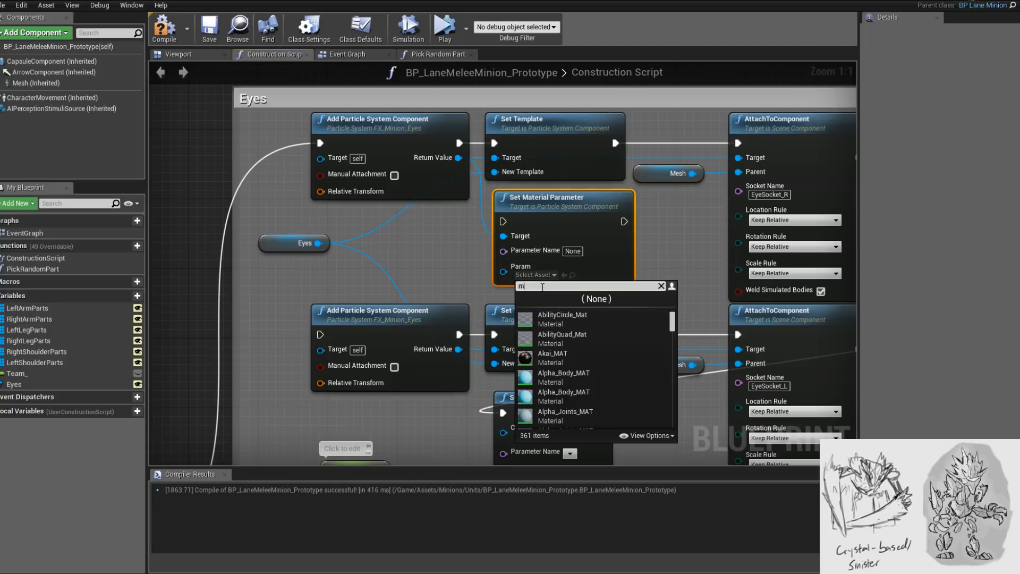
text(m_)
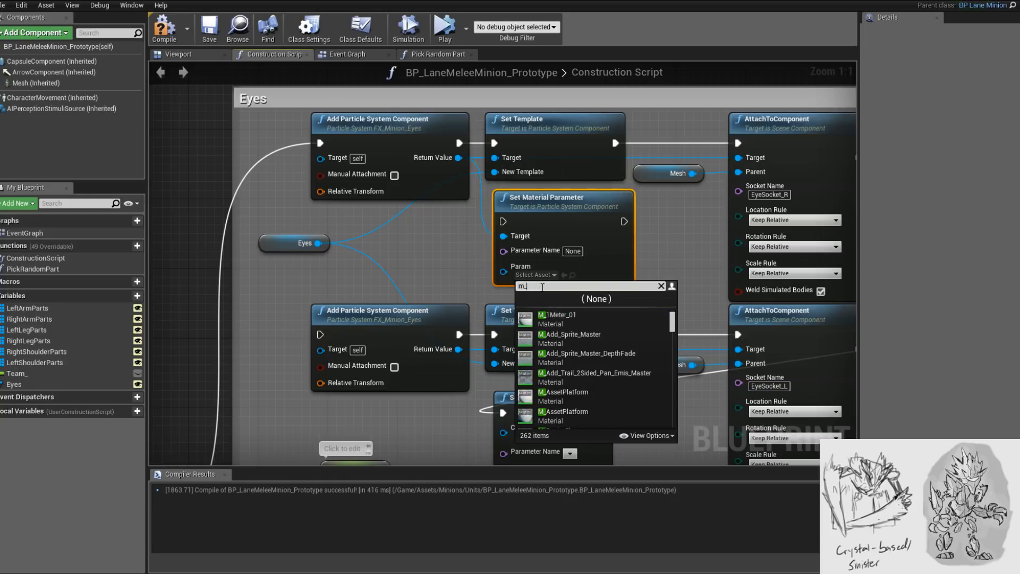
text(minion)
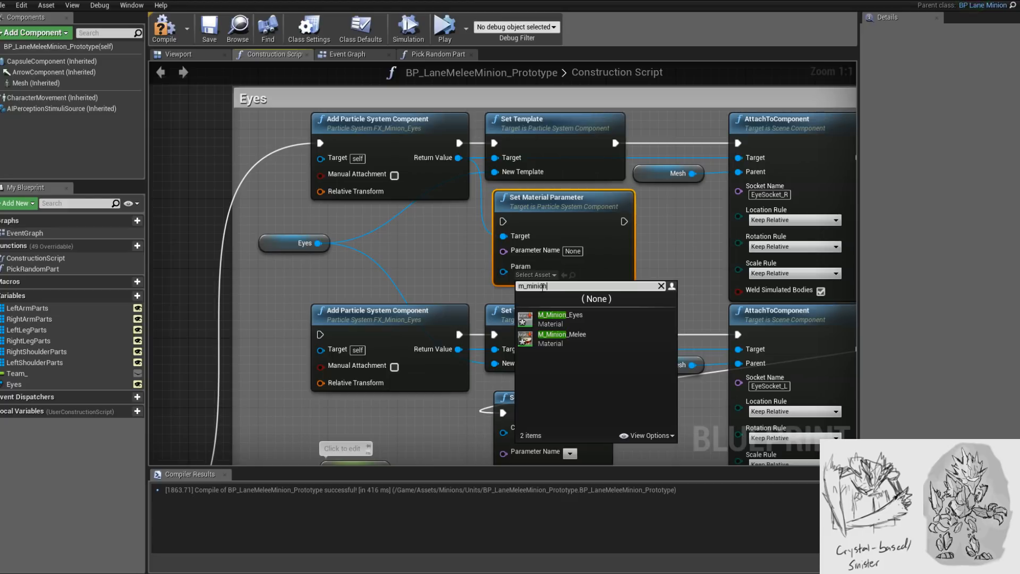
click(558, 318)
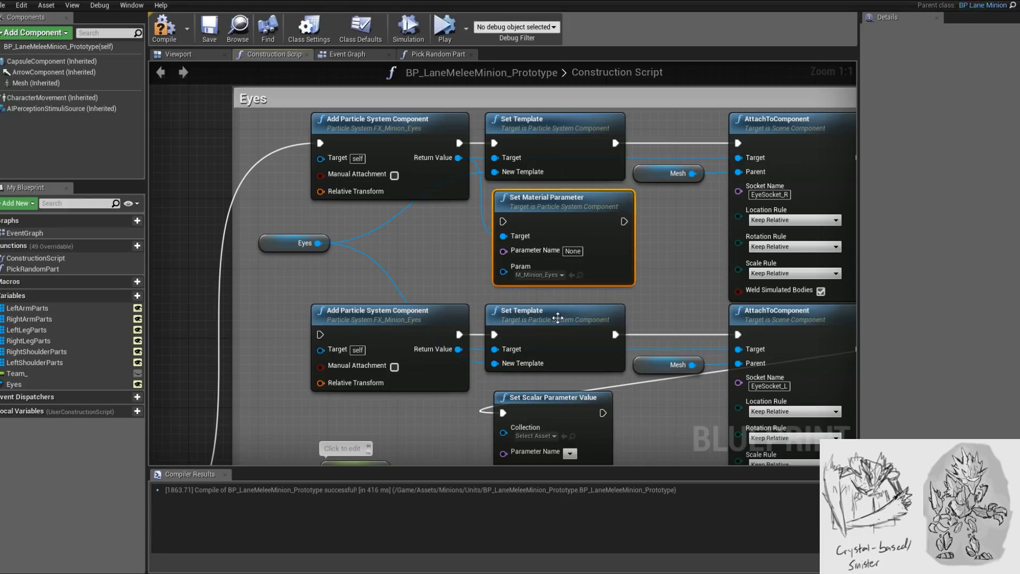
- Delete the Set Material Parameter node
click(573, 252)
right_drag(668, 265, 576, 250)
drag(574, 275, 545, 258)
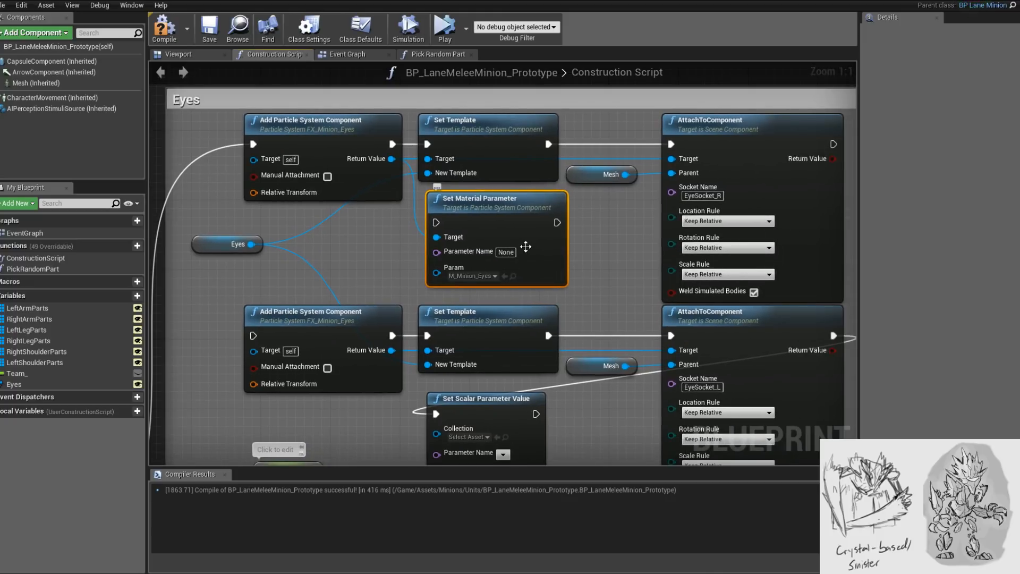
key(Delete)
- Add a Create Dynamic Material Instance node from the first Add Particle System Component's Return Value and place it below the first Set Template
drag(398, 156, 429, 230)
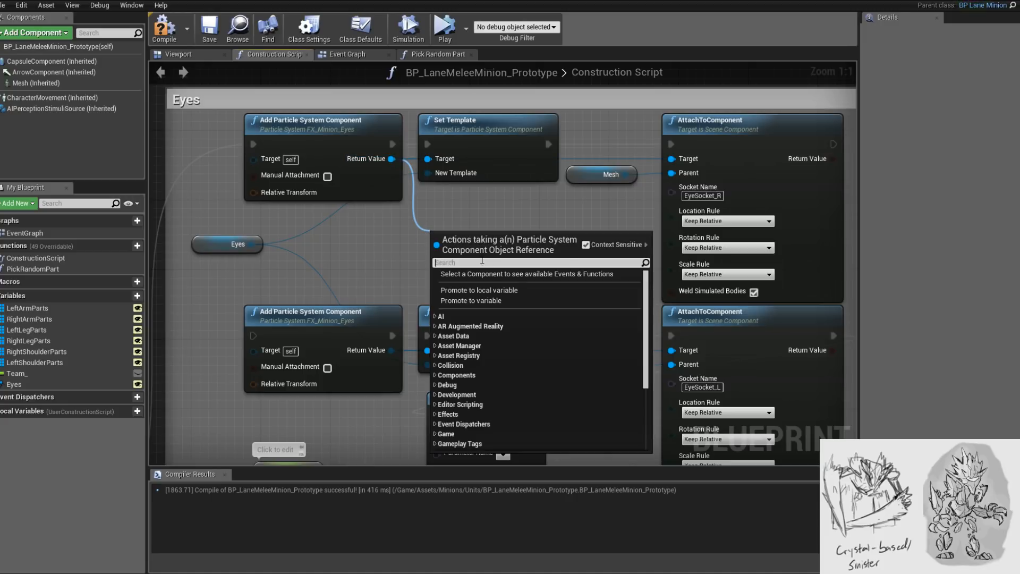
text(get material)
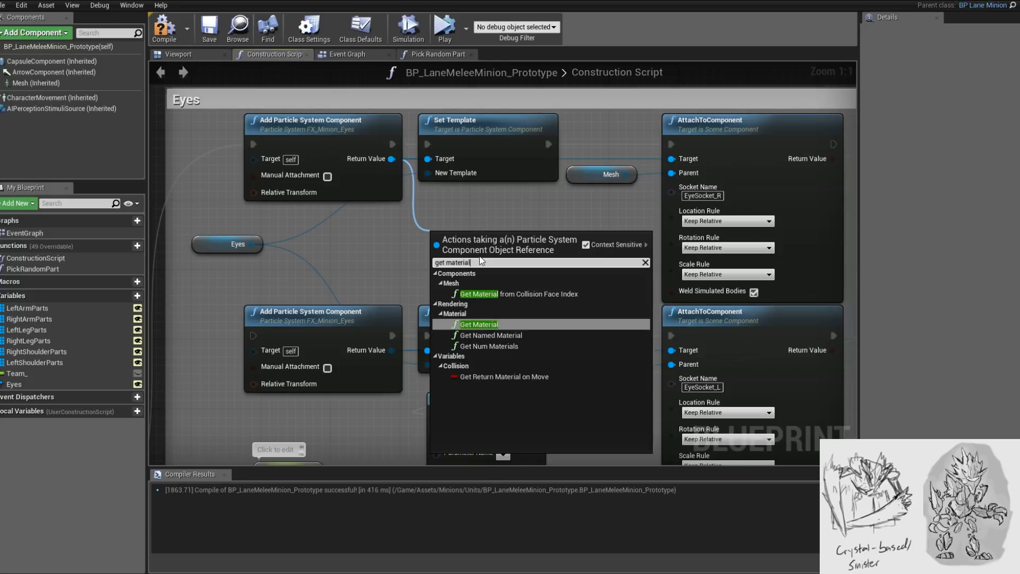
key(Up)
text(al)
key(BackSpace)
key(BackSpace)
key(BackSpace)
key(BackSpace)
key(BackSpace)
key(BackSpace)
key(BackSpace)
key(BackSpace)
key(BackSpace)
key(BackSpace)
key(BackSpace)
key(BackSpace)
text(create dy)
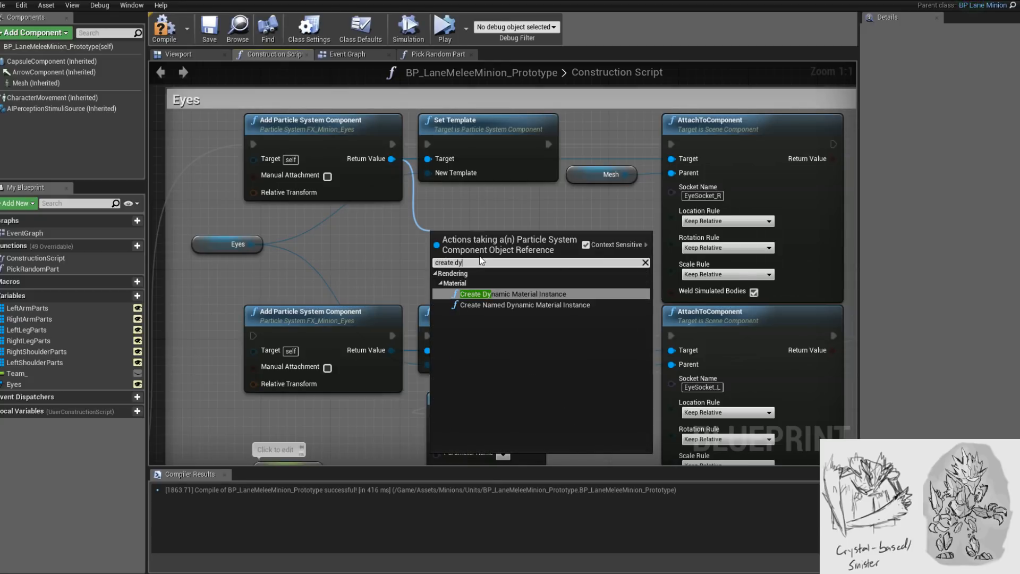
key(Return)
drag(497, 256, 496, 222)
click(481, 285)
click(596, 251)
- Widen the Eyes comment box to make room for more nodes beyond the AttachToComponent nodes
scroll(455, 205, down, 1)
right_drag(478, 207, 503, 245)
right_drag(703, 221, 611, 200)
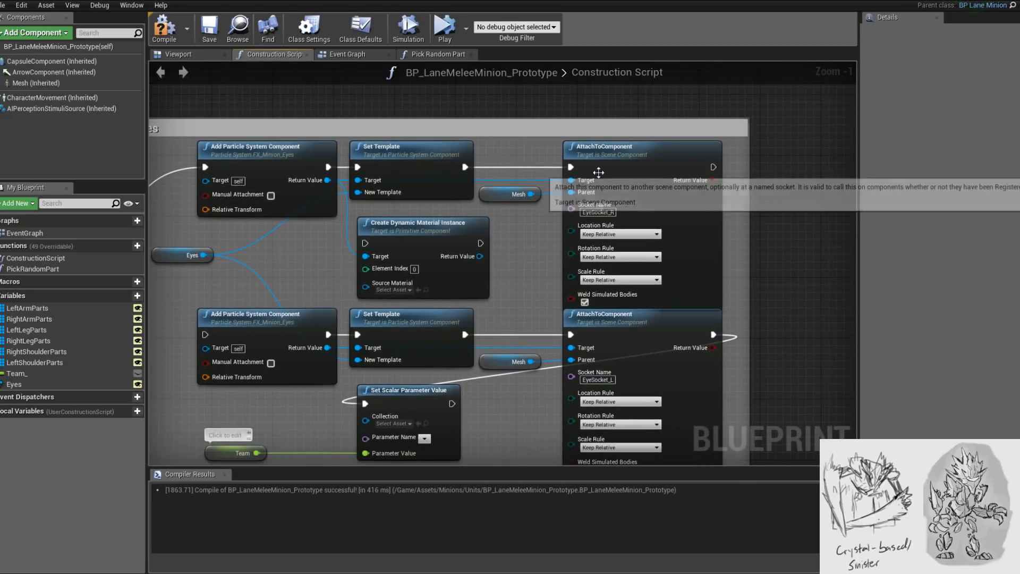
right_drag(503, 249, 490, 246)
drag(404, 224, 396, 223)
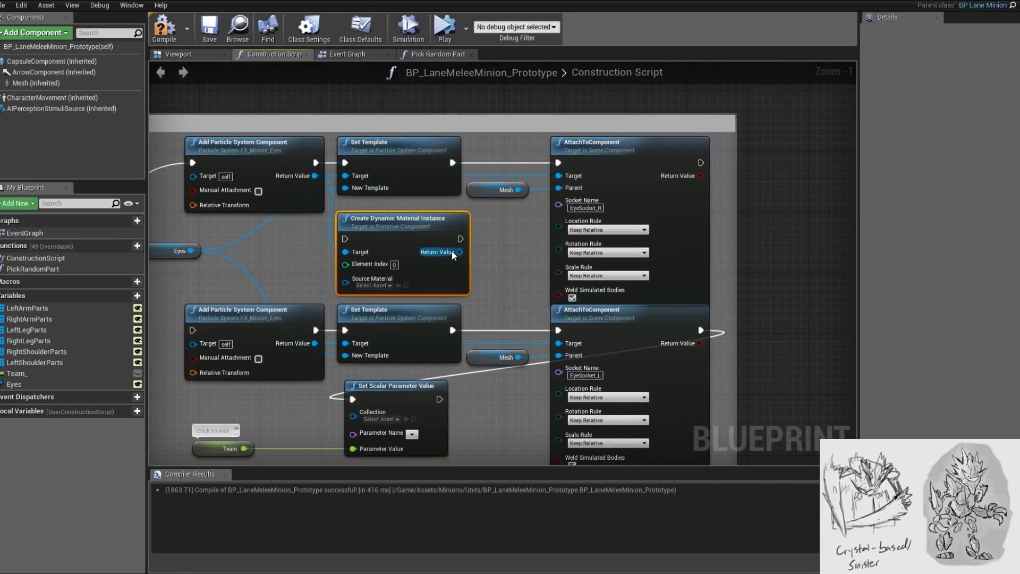
scroll(579, 135, down, 2)
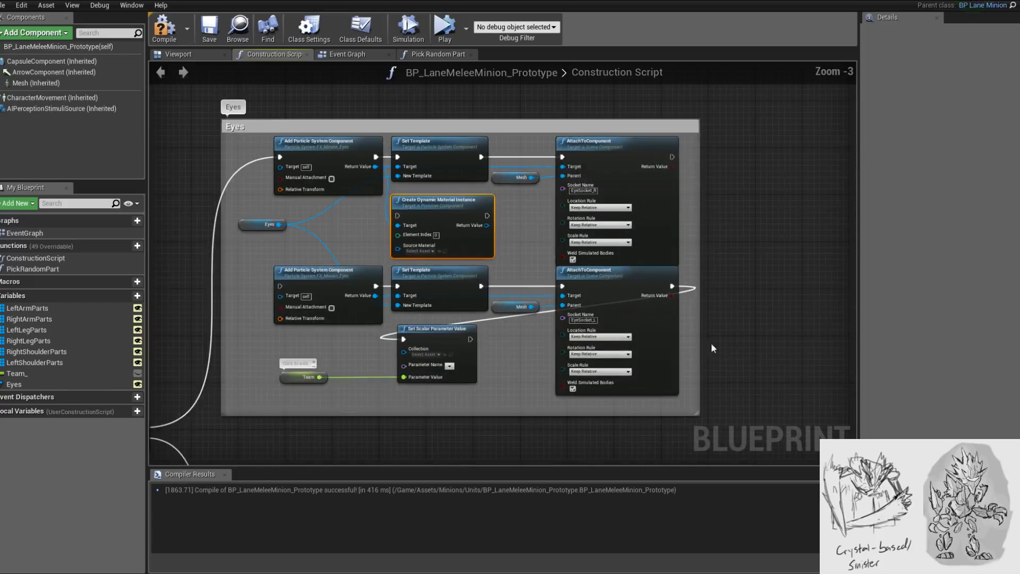
drag(772, 410, 822, 410)
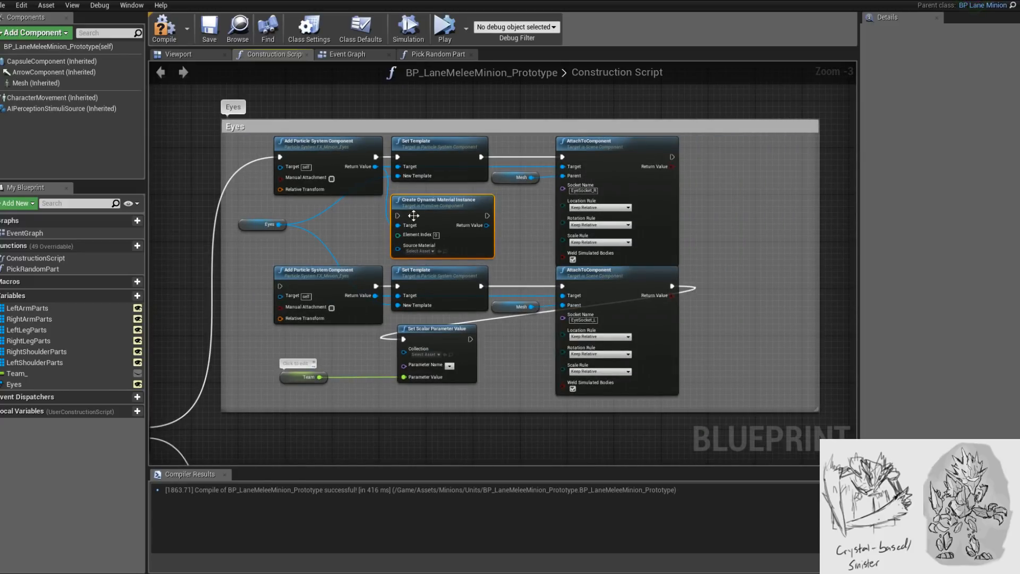
- Place Create Dynamic Material Instance beside the first AttachToComponent and execute it after that node
drag(430, 199, 729, 199)
right_drag(749, 182, 609, 236)
drag(592, 249, 604, 196)
drag(530, 210, 569, 211)
right_drag(658, 223, 584, 233)
- Add a Set Scalar Parameter Value node from Create Dynamic Material Instance's Return Value and place it directly below that node
drag(584, 230, 529, 298)
text(set ma)
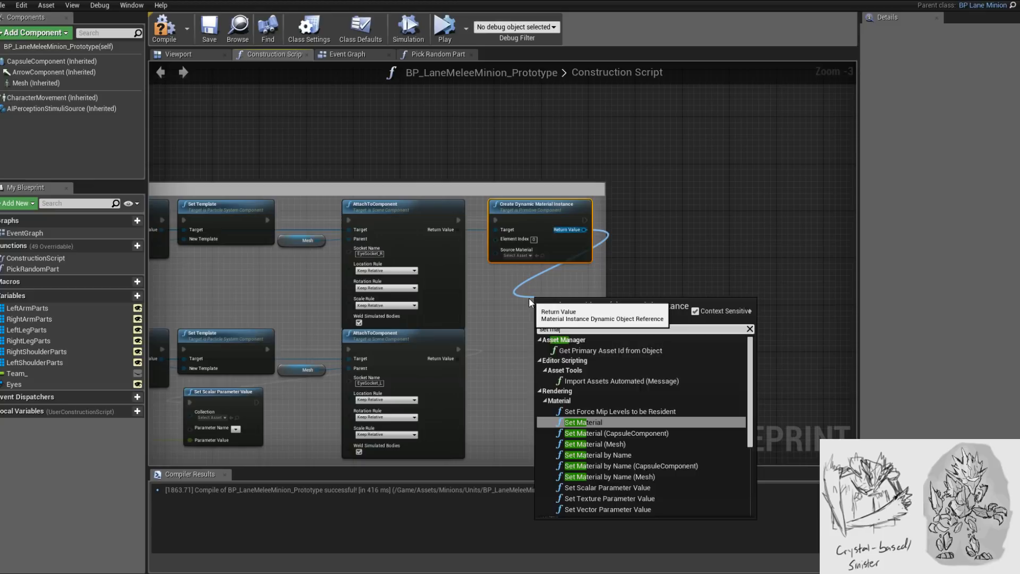
text(terial par)
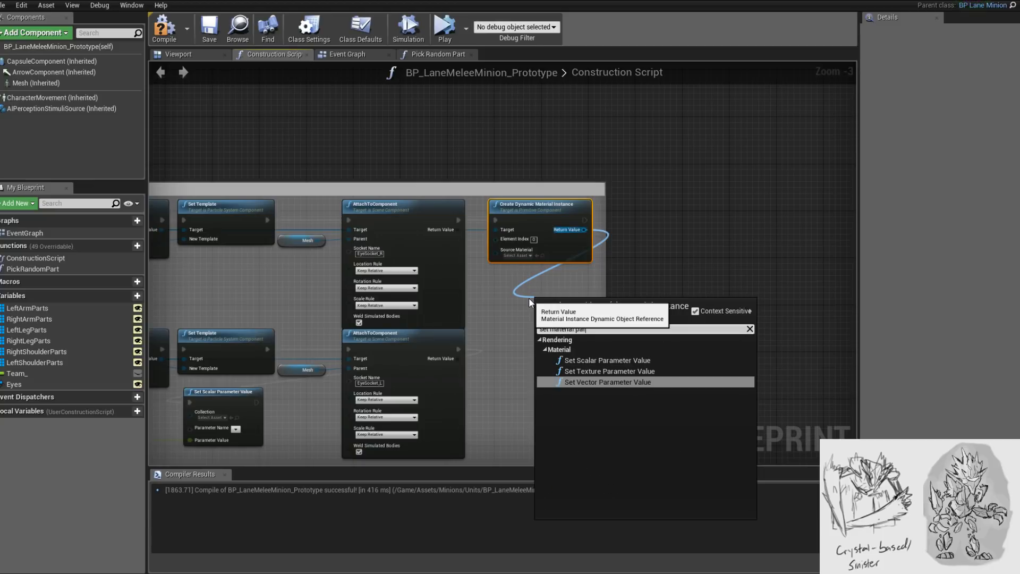
text(a)
key(Up)
key(Up)
key(Return)
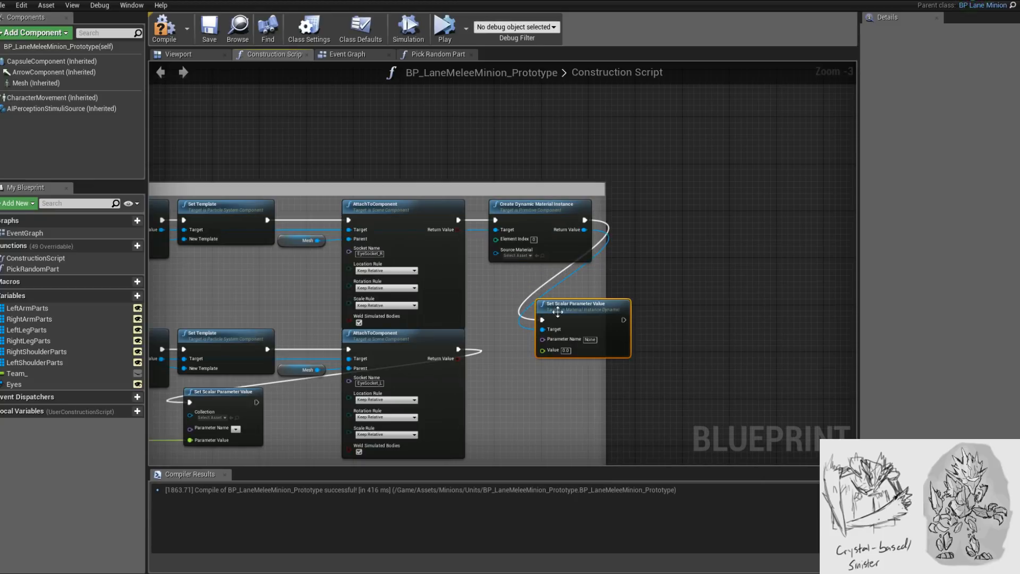
drag(515, 289, 529, 280)
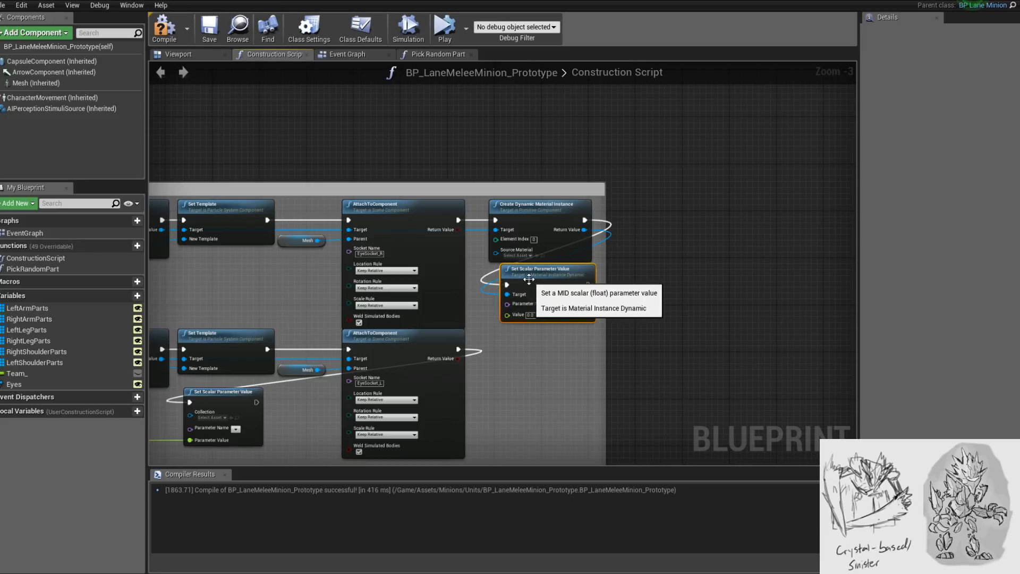
- Inspect the minion in the blueprint viewport and the Minion_Melee_Body mesh, returning to the blueprint
click(181, 55)
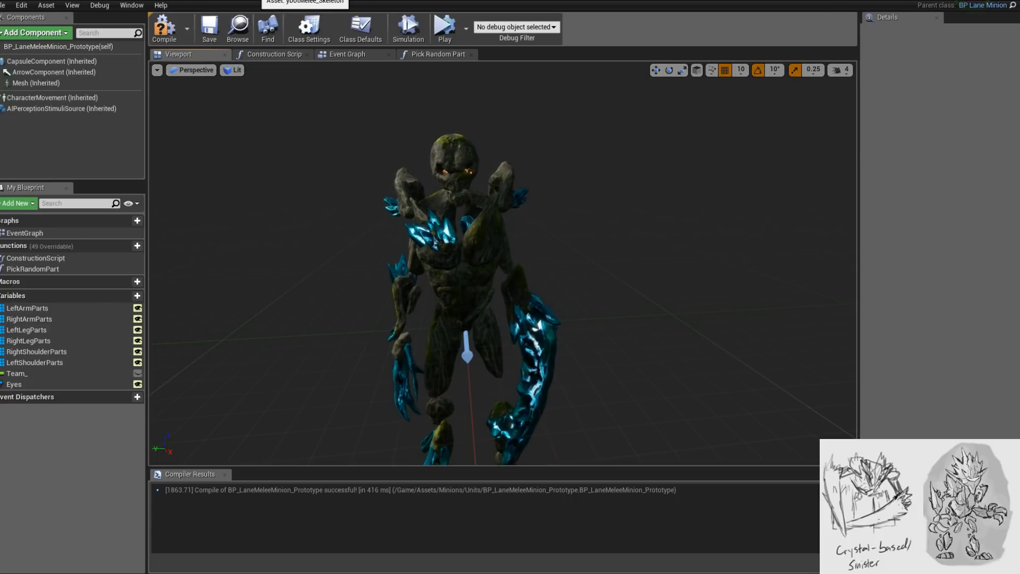
click(256, 1)
click(159, 2)
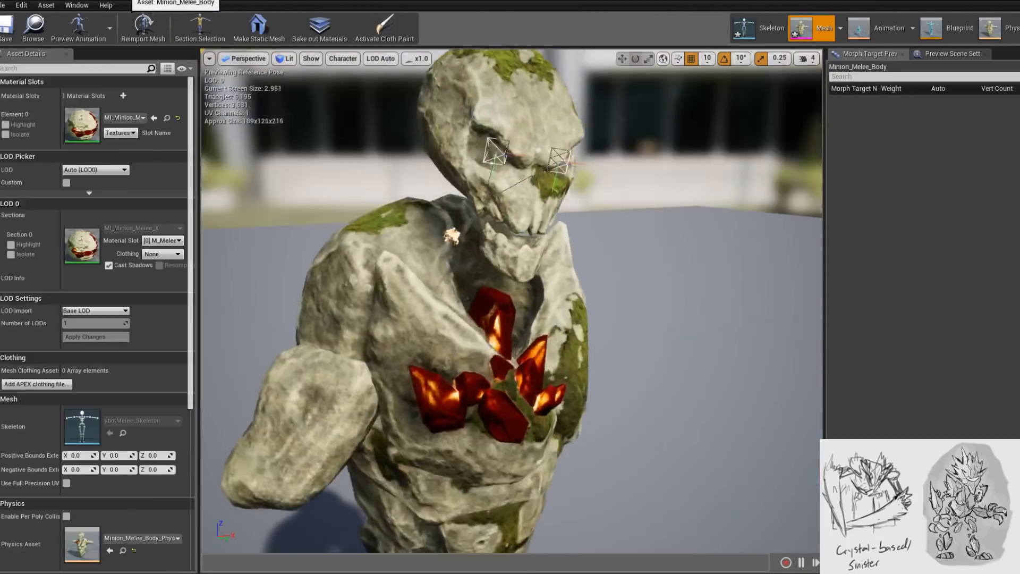
click(81, 2)
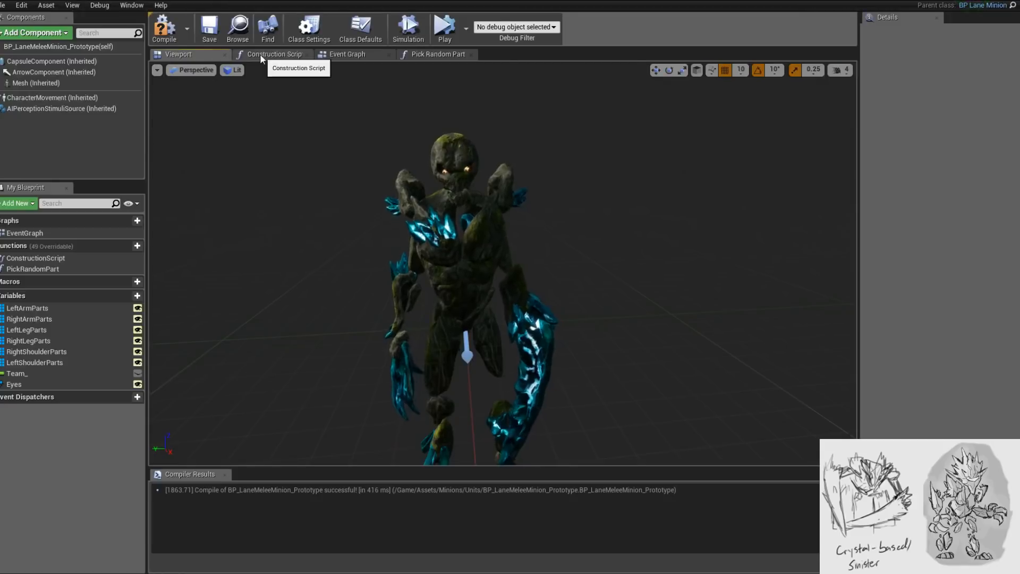
- Move the Team getter below the material-instance Set Scalar Parameter Value node in the construction script and connect it to that node's Value
click(260, 53)
scroll(590, 252, up, 3)
drag(546, 195, 543, 204)
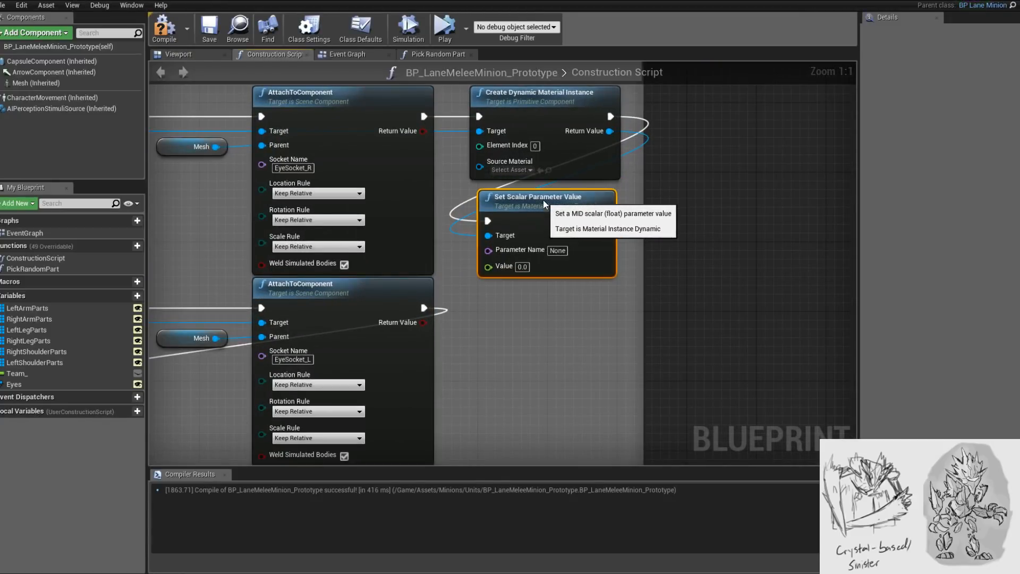
right_drag(468, 314, 648, 257)
scroll(636, 258, down, 2)
drag(204, 351, 631, 233)
- Delete the old Set Scalar Parameter Value node that uses a material parameter collection
click(346, 297)
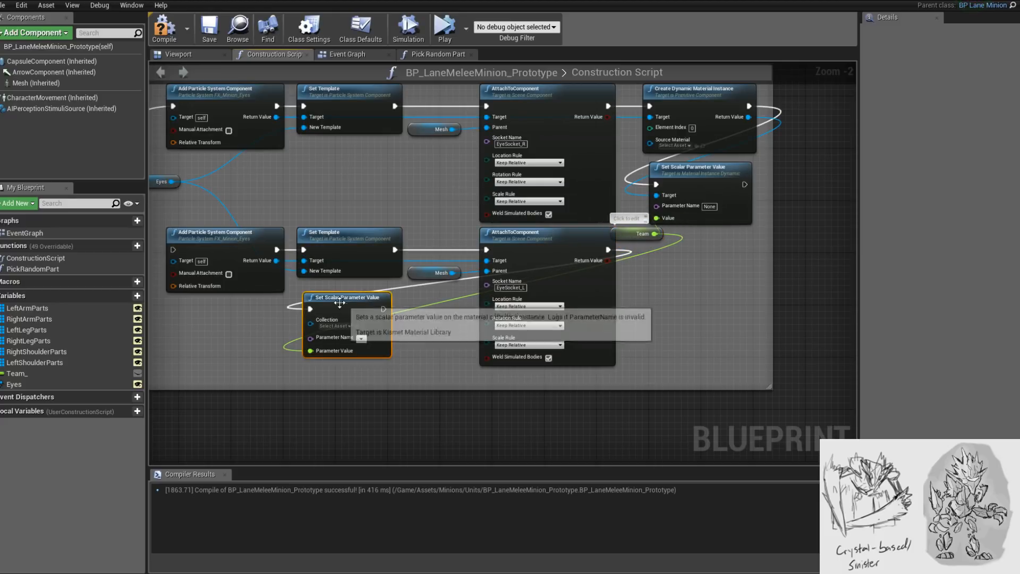
key(Delete)
right_drag(670, 278, 694, 332)
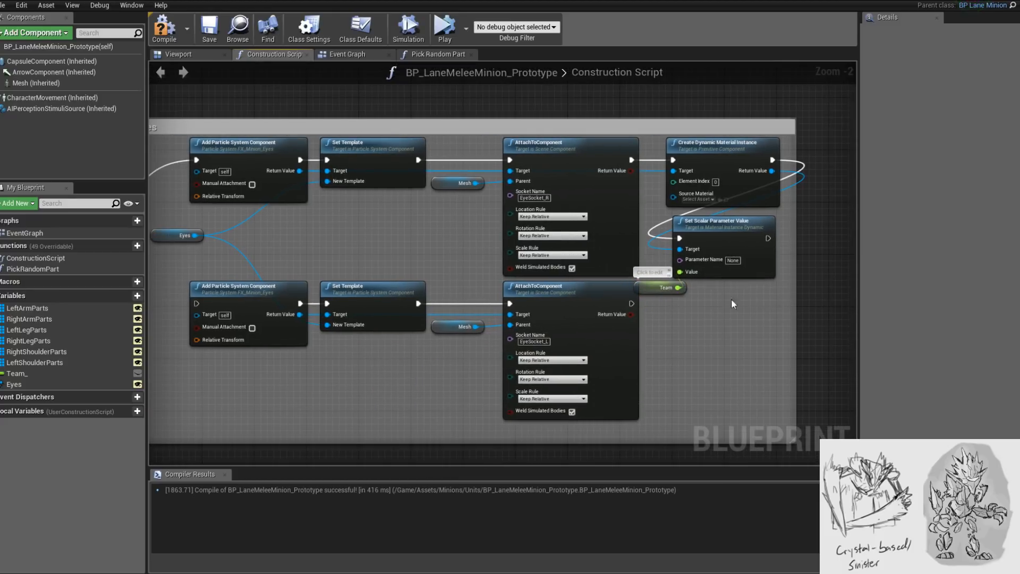
- Widen the Eyes comment box and move Create Dynamic Material Instance, Set Scalar Parameter Value and Team farther away from AttachToComponent
right_drag(675, 298, 627, 315)
scroll(627, 314, up, 2)
drag(599, 301, 571, 302)
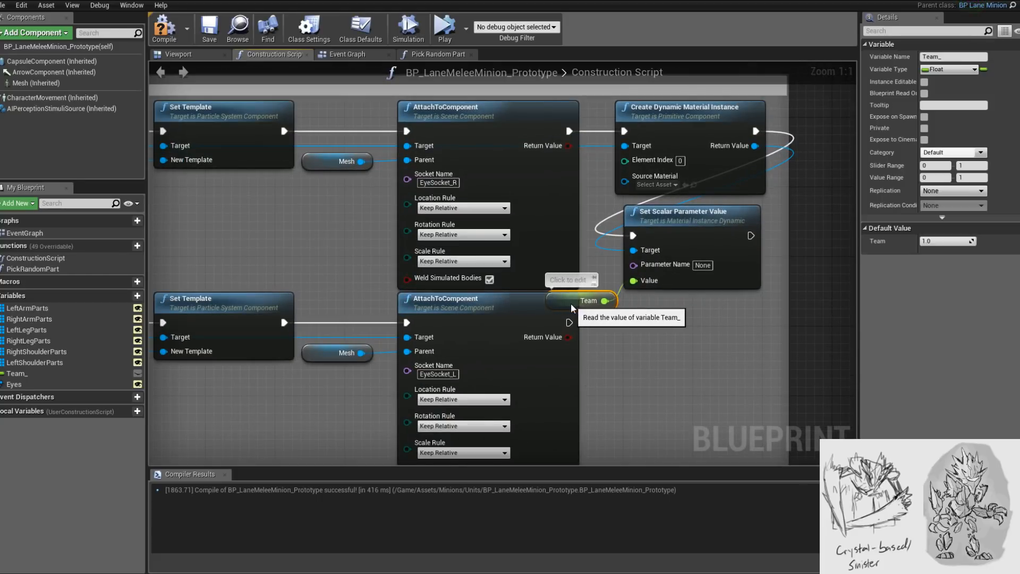
scroll(720, 326, down, 3)
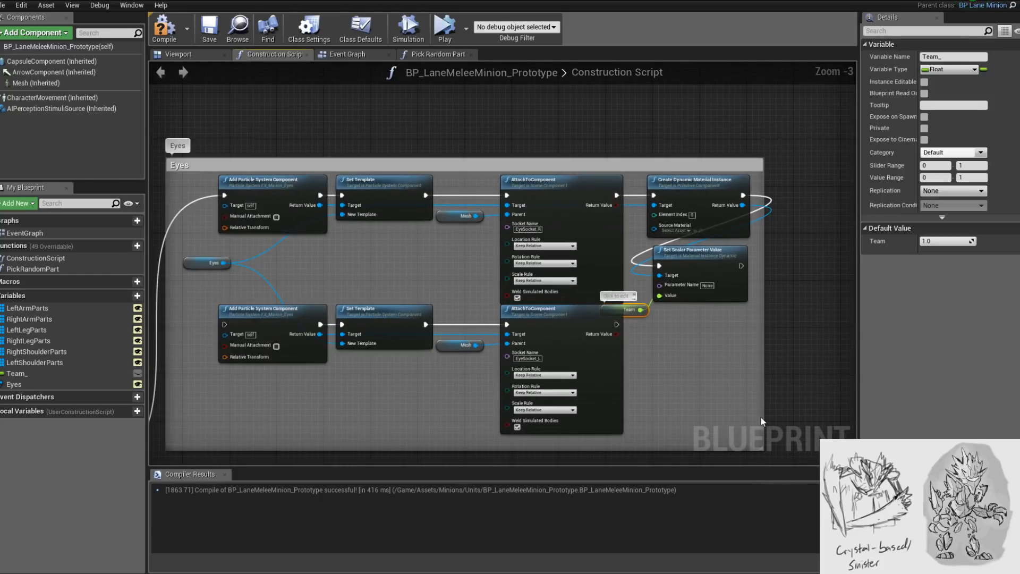
drag(764, 451, 795, 451)
drag(699, 281, 637, 181)
drag(670, 185, 699, 186)
click(654, 319)
drag(653, 313, 648, 302)
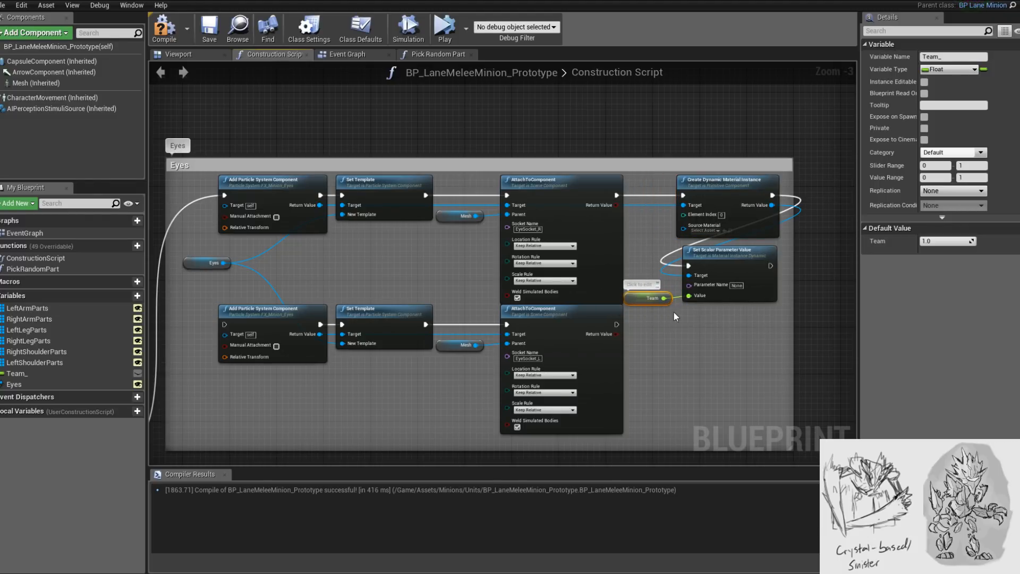
- Set the Set Scalar Parameter Value node's Parameter Name to Team and execute the second Add Particle System Component after it
scroll(668, 314, up, 3)
click(674, 278)
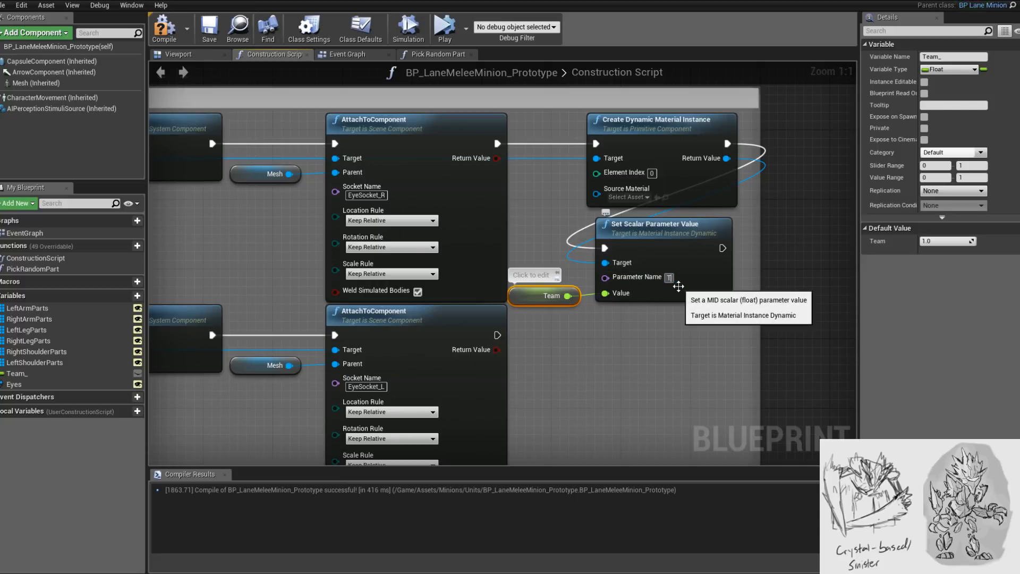
right_click(615, 328)
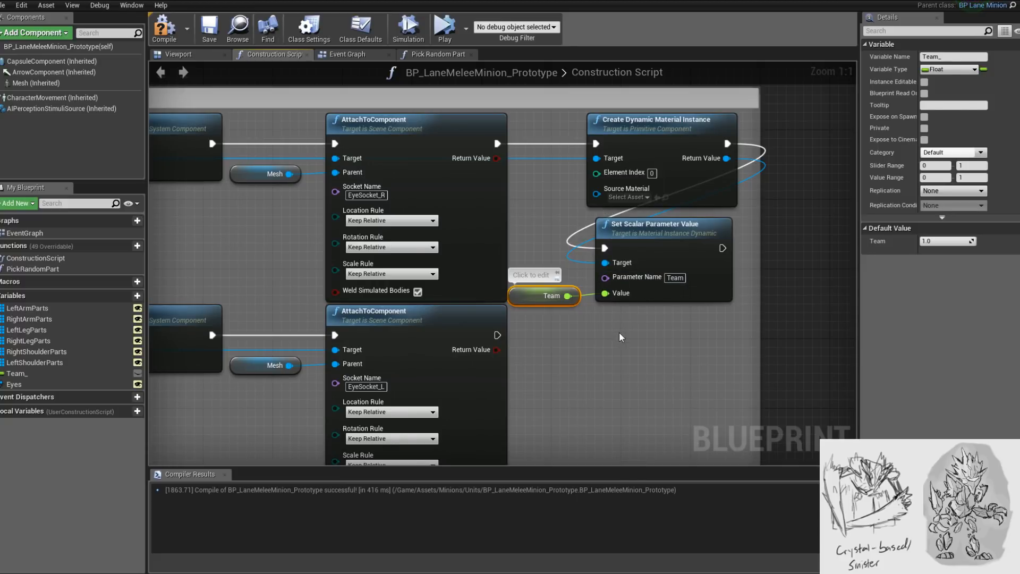
click(598, 316)
right_drag(598, 314, 826, 236)
scroll(644, 286, down, 2)
drag(839, 232, 234, 296)
- Duplicate the Create Dynamic Material Instance, Set Scalar Parameter Value and Team nodes and place the copies beside the second AttachToComponent
right_drag(818, 313, 638, 277)
drag(652, 273, 571, 132)
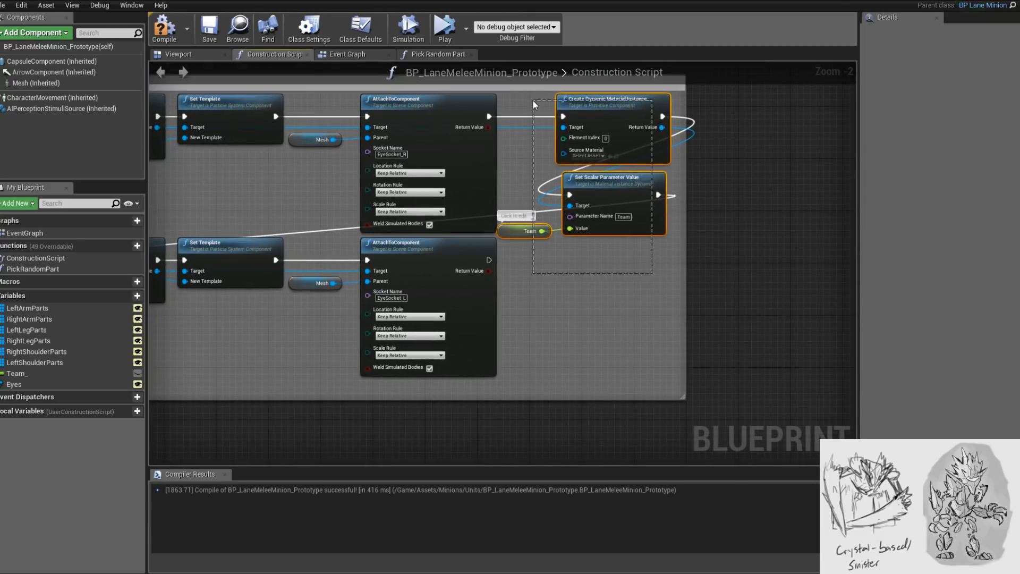
key(ctrl+c)
key(ctrl+v)
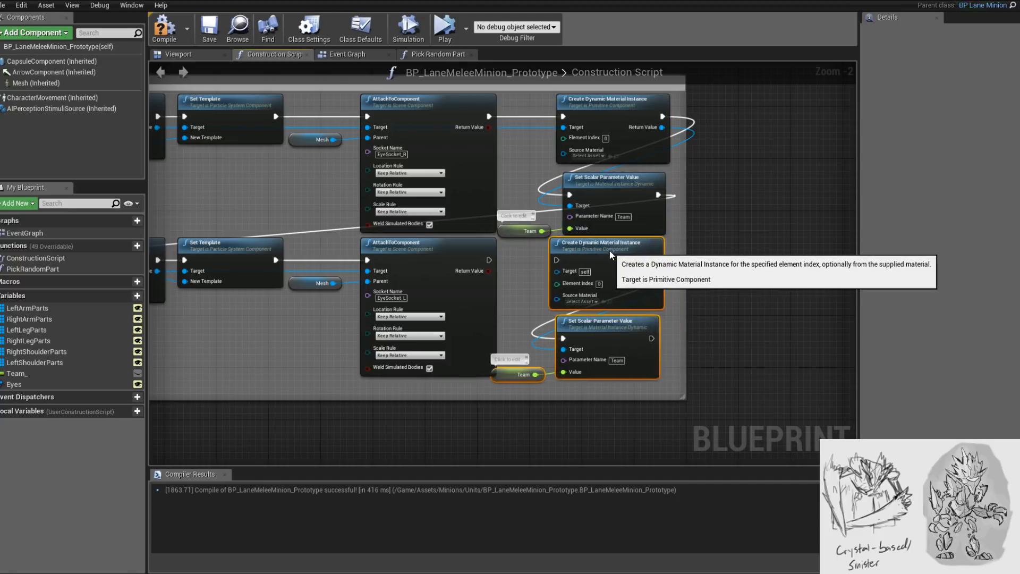
drag(619, 250, 625, 250)
- Execute the copied Create Dynamic Material Instance after the second AttachToComponent and target the second Add Particle System Component's Return Value
mouse_move(489, 260)
mouse_down()
mouse_move(519, 272)
mouse_move(570, 260)
mouse_up()
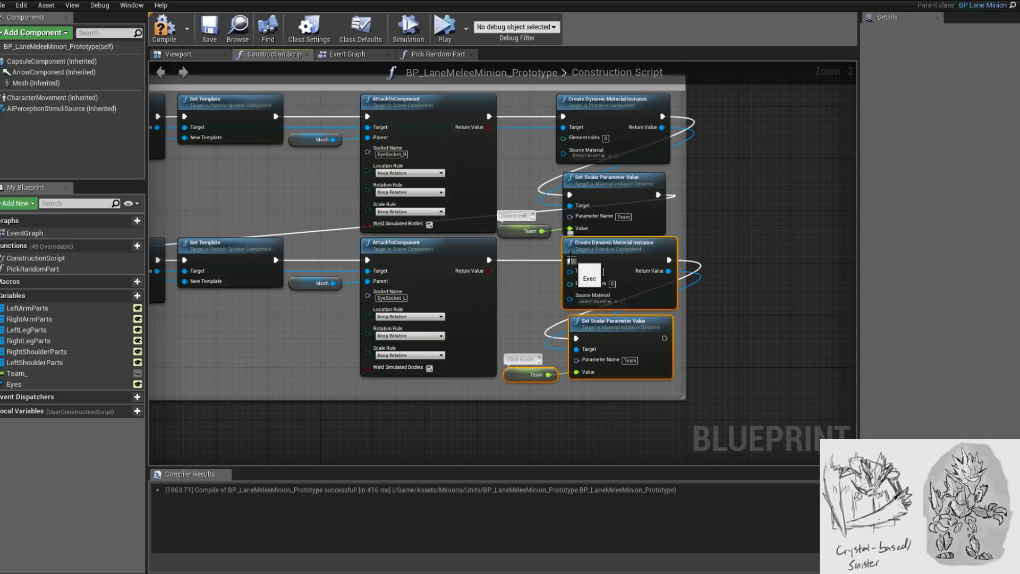
right_drag(533, 297, 627, 343)
scroll(628, 343, down, 1)
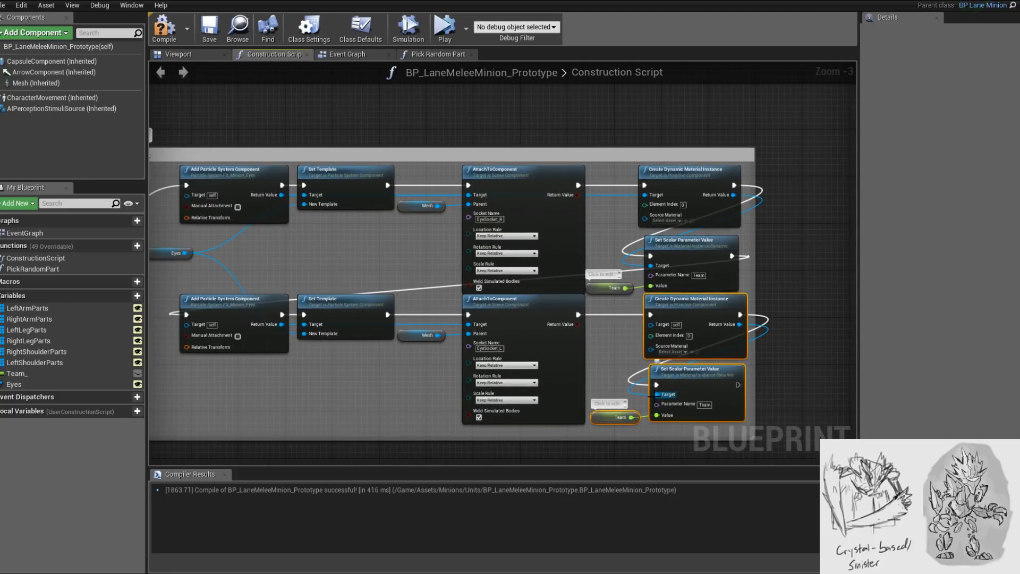
drag(651, 324, 280, 326)
right_drag(782, 357, 737, 332)
scroll(711, 326, up, 1)
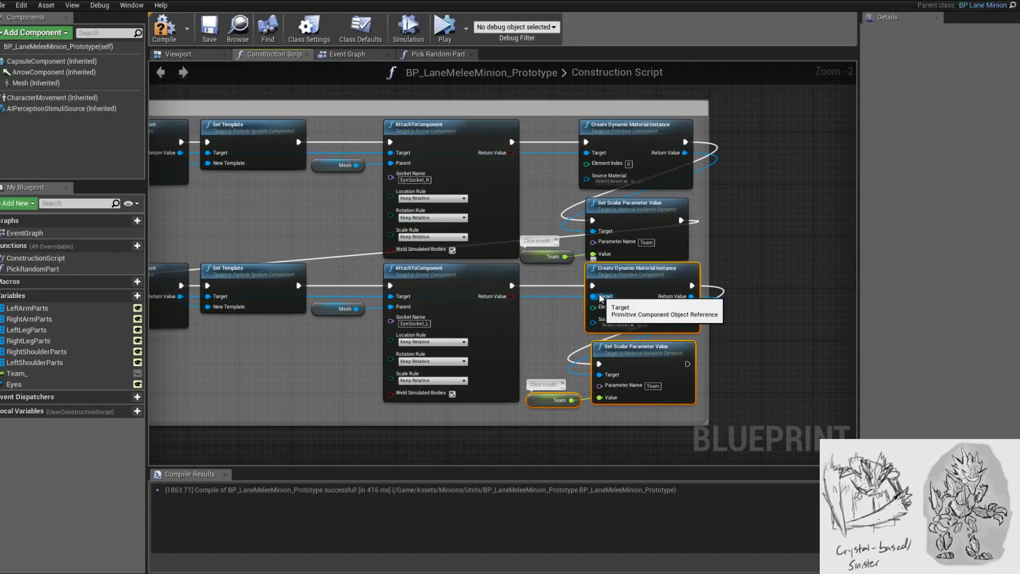
- Compile the blueprint and inspect the minion's eyes up close in the viewport
click(165, 28)
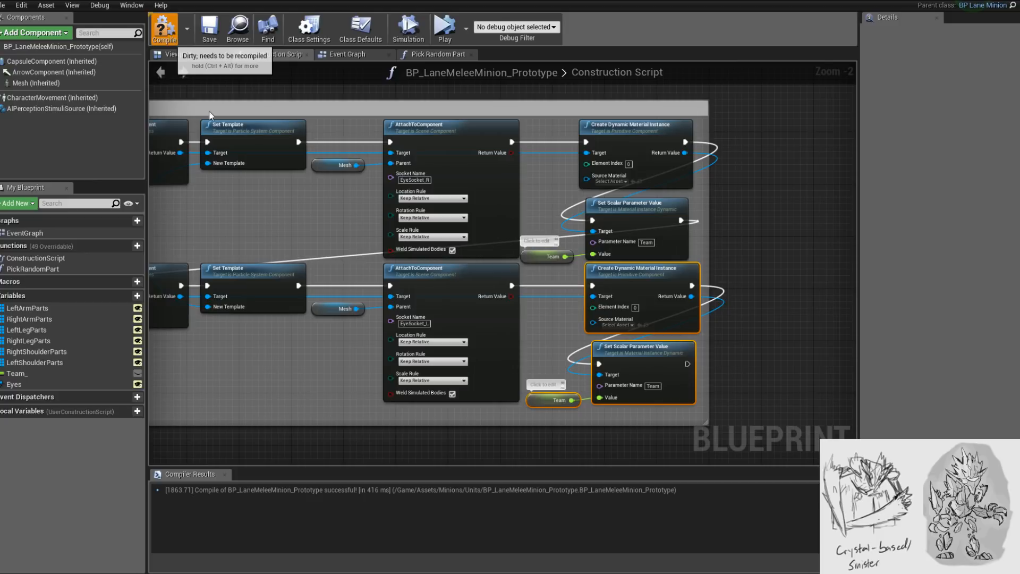
click(178, 54)
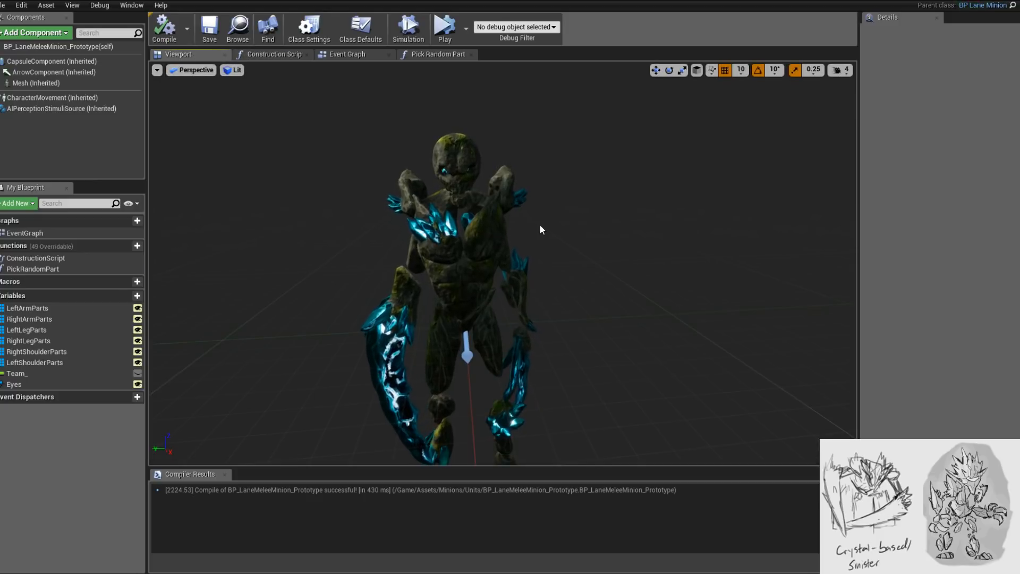
scroll(503, 263, up, 5)
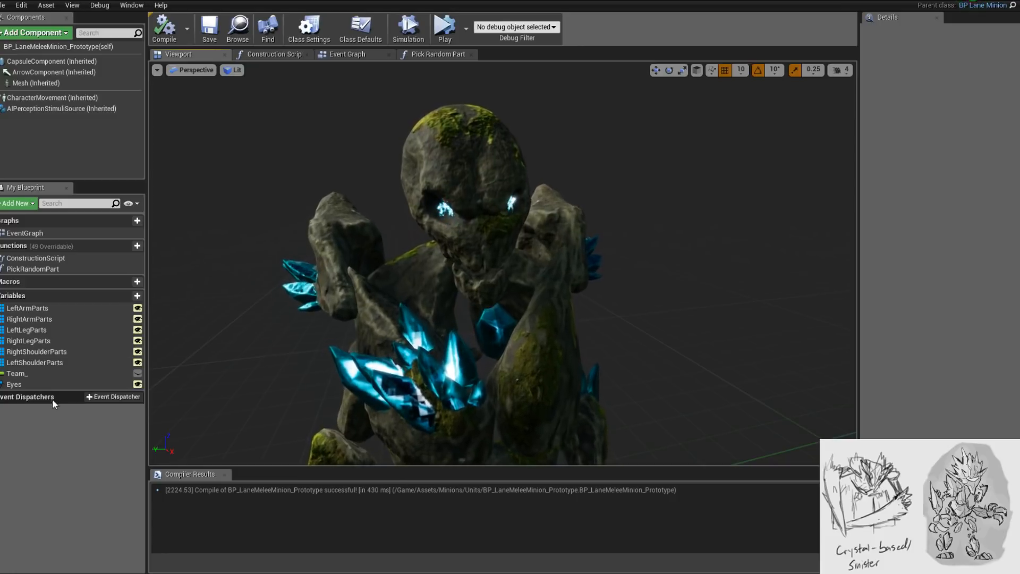
- Set the default value of the Team_ variable to 0 to preview the other team's eye colour
click(58, 375)
click(935, 241)
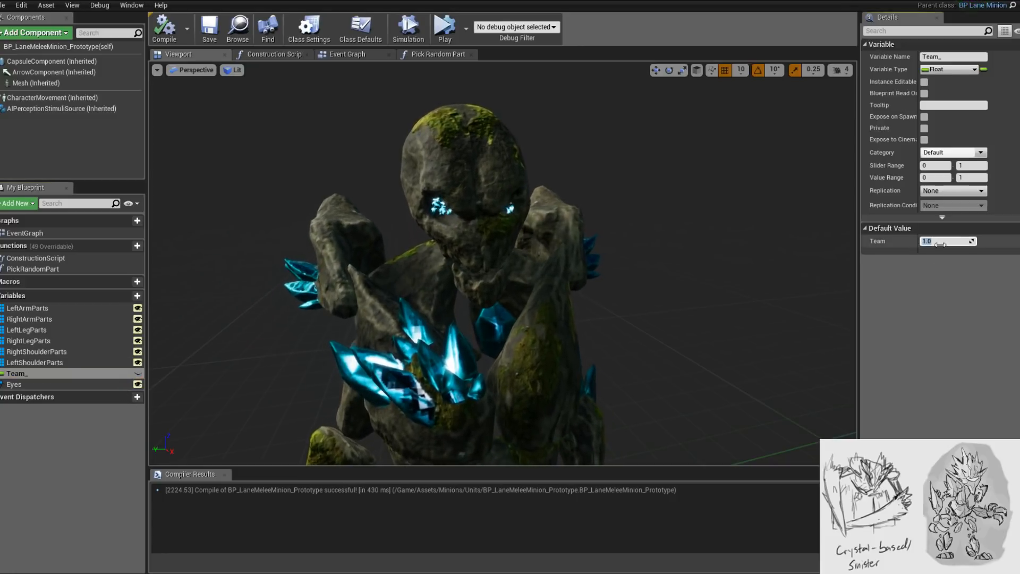
text(0)
key(Return)
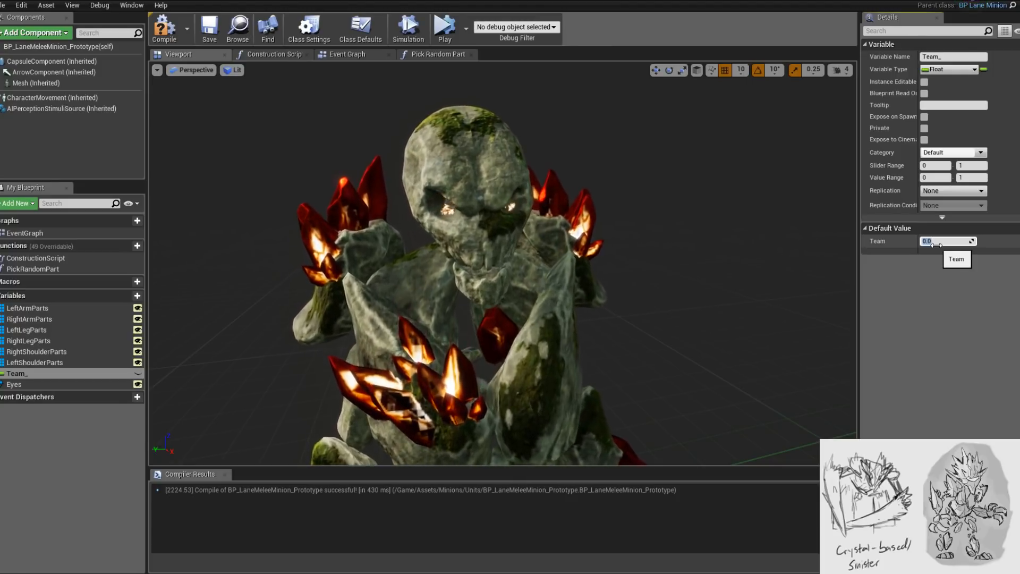
- Set the default value of the Team_ variable to 1 and compile the blueprint
text(1)
key(Return)
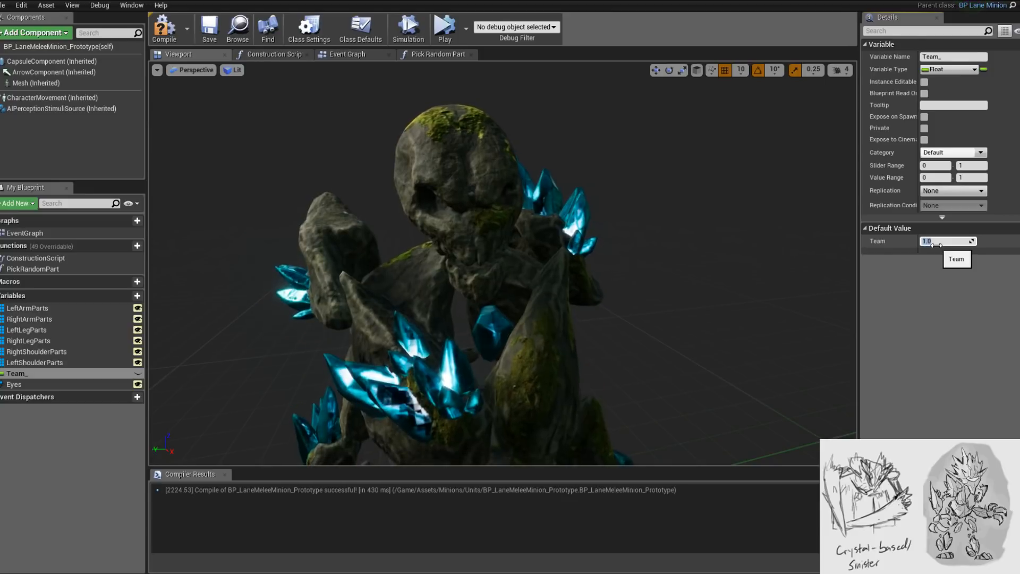
click(165, 30)
- Switch to the minion's skeleton and add a socket named HeartLight to the Spine2 bone
click(318, 1)
drag(366, 88, 404, 146)
click(23, 119)
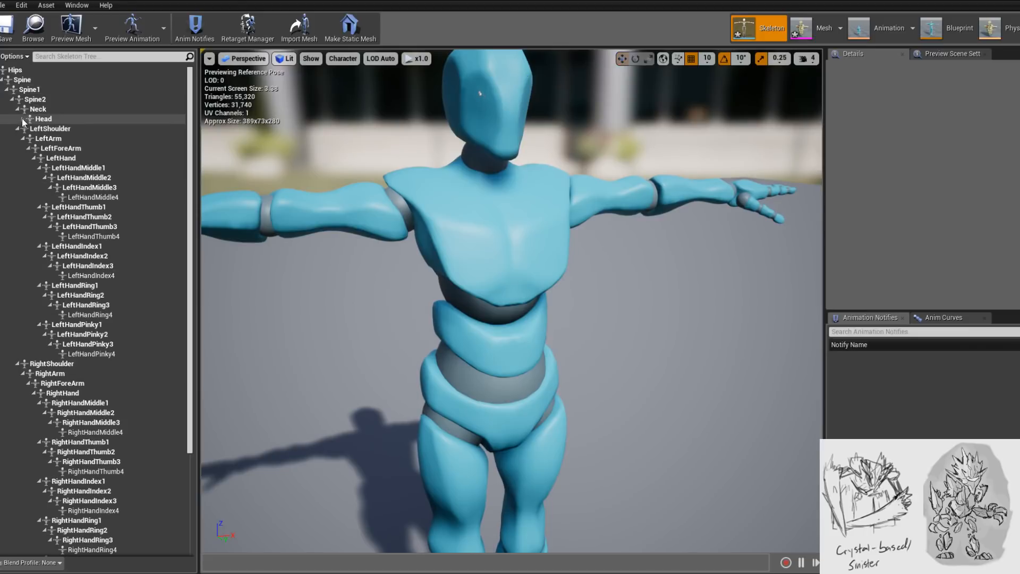
click(18, 109)
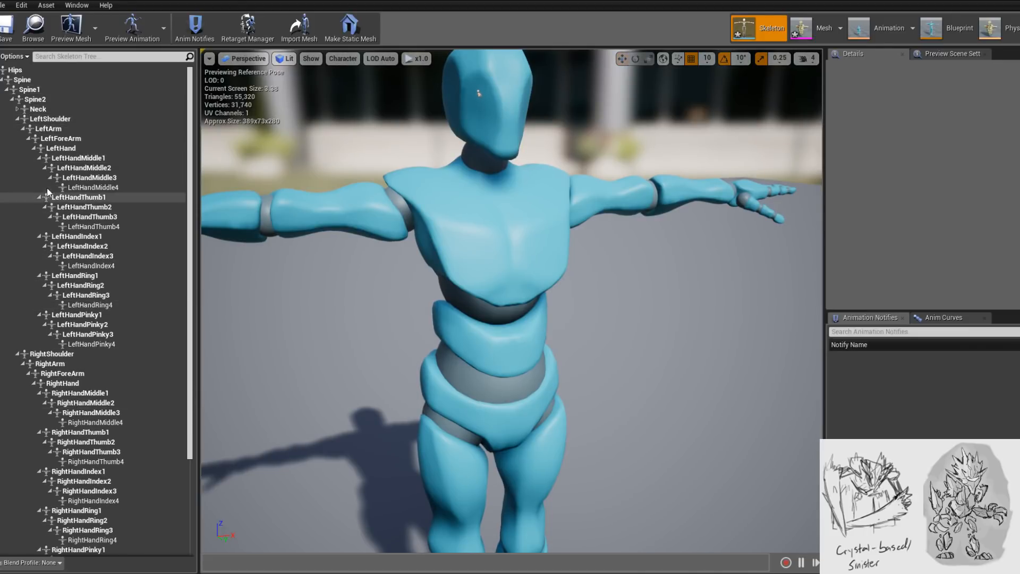
click(35, 100)
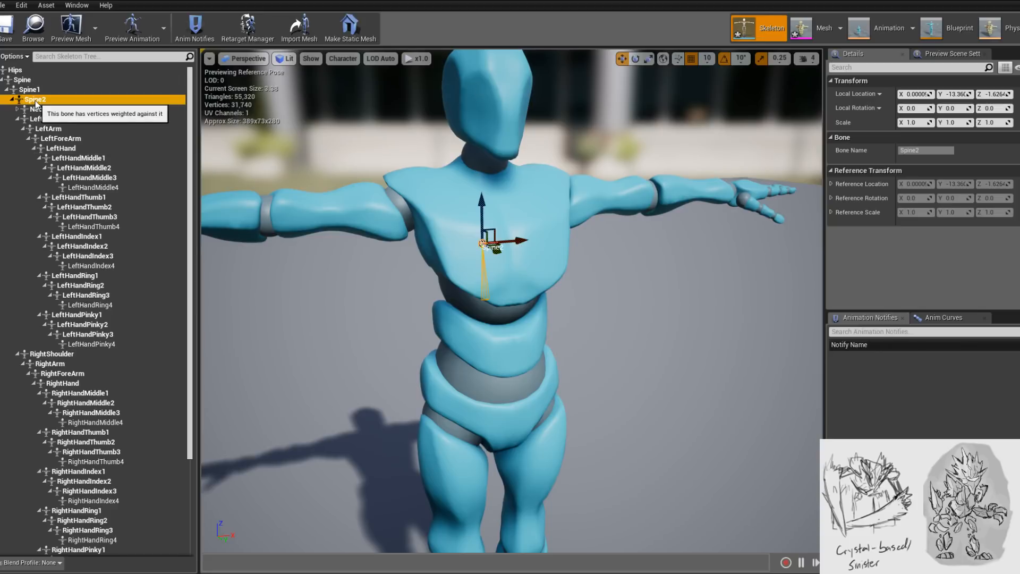
right_click(46, 100)
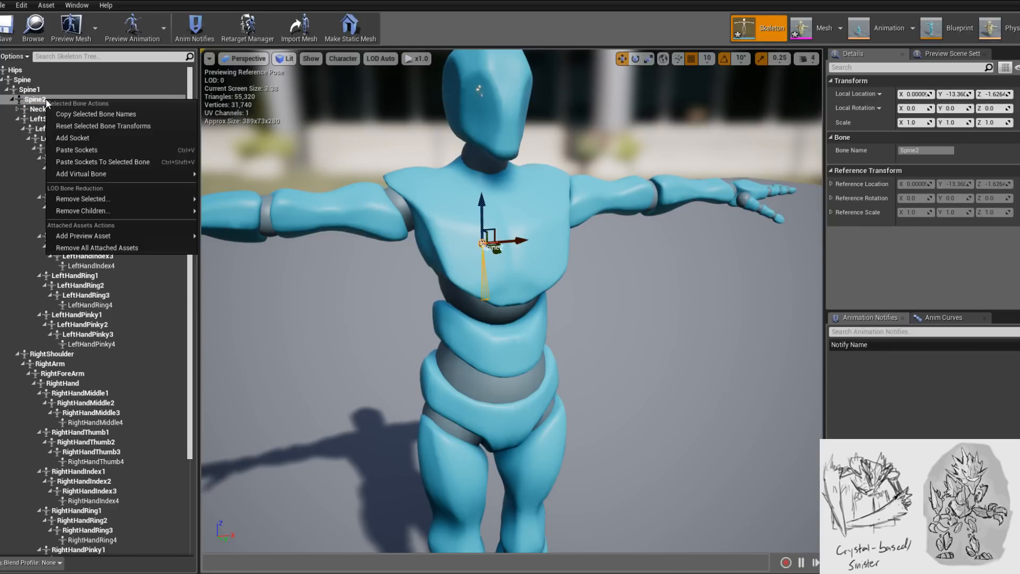
click(97, 141)
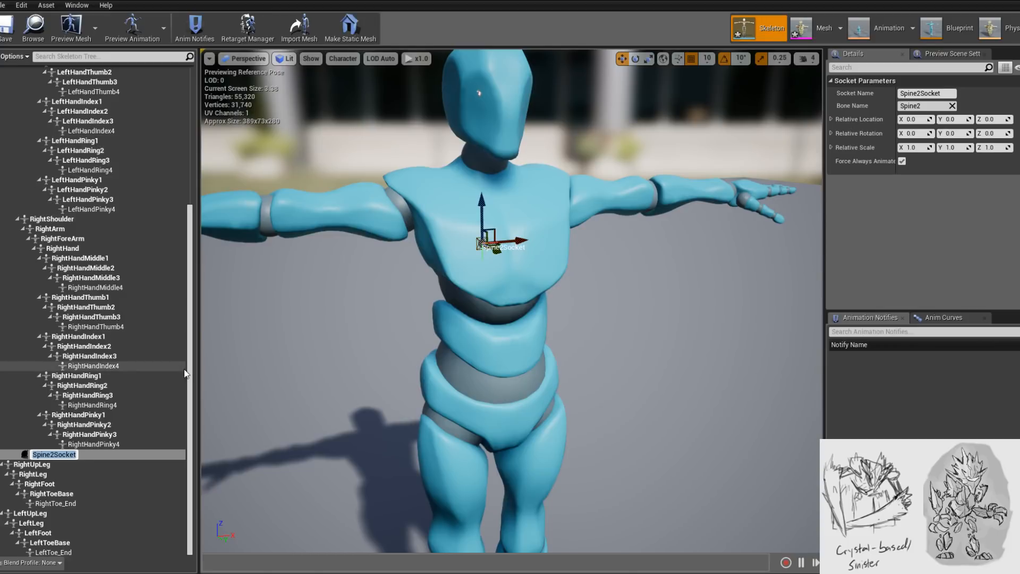
text(HeartLight)
key(Return)
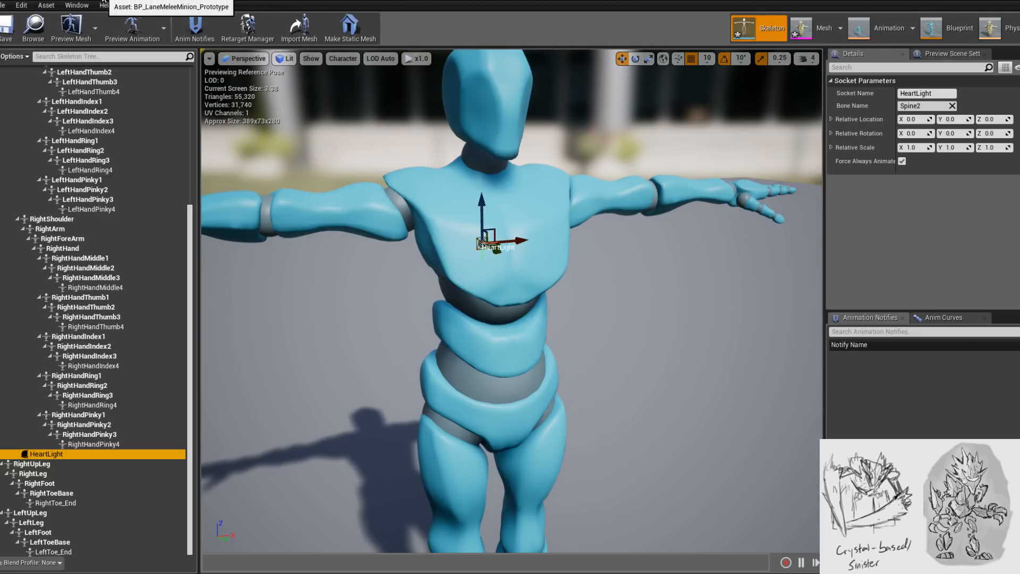
- Compare the minion's chest crystals and move the HeartLight socket to relative location about X 6.57, Y -3.04, Z 5.66
right_drag(456, 202, 417, 175)
right_drag(534, 111, 587, 82)
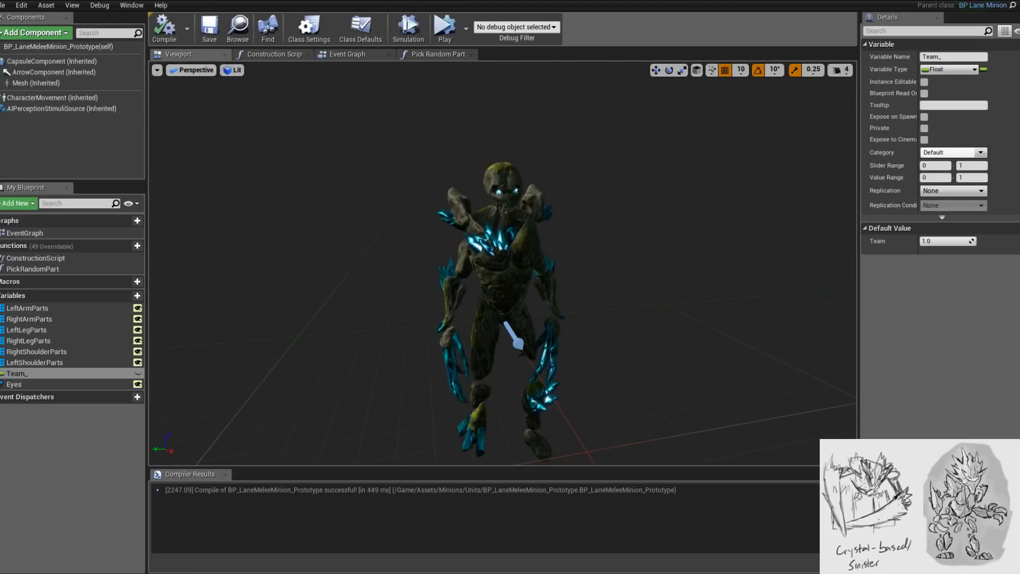
mouse_move(551, 279)
right_down()
mouse_move(611, 278)
mouse_move(550, 279)
right_up()
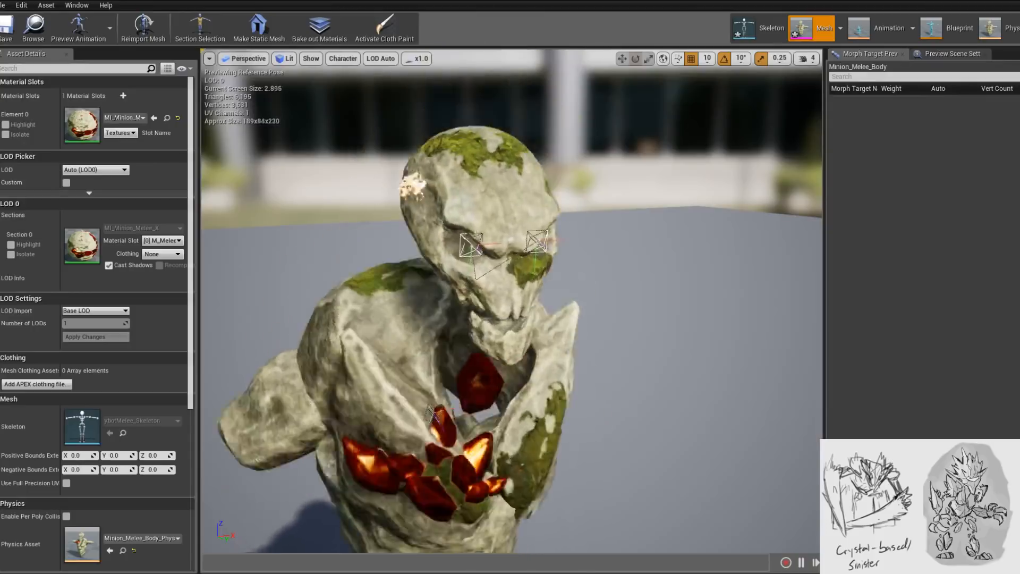
click(760, 28)
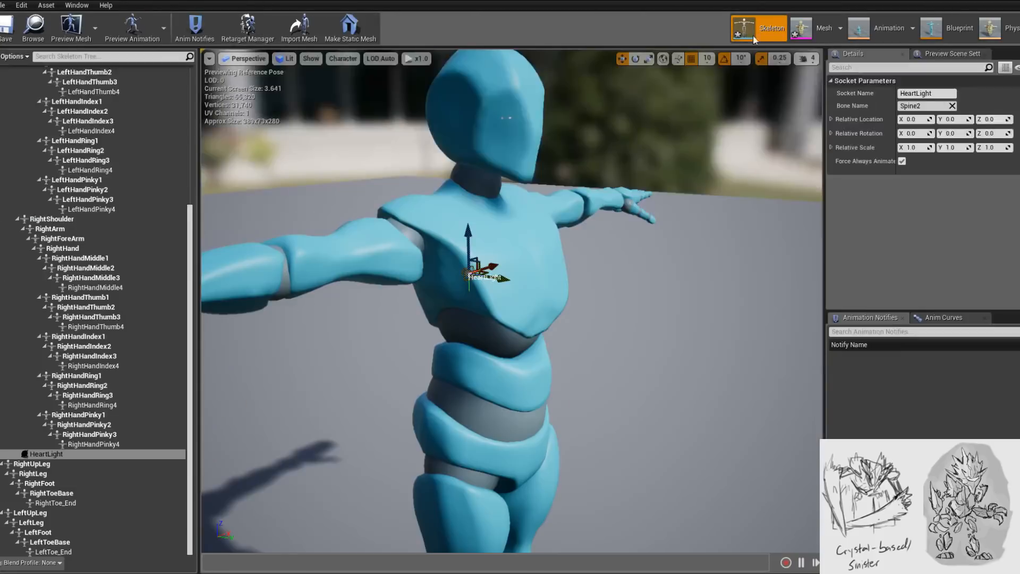
right_drag(531, 275, 532, 332)
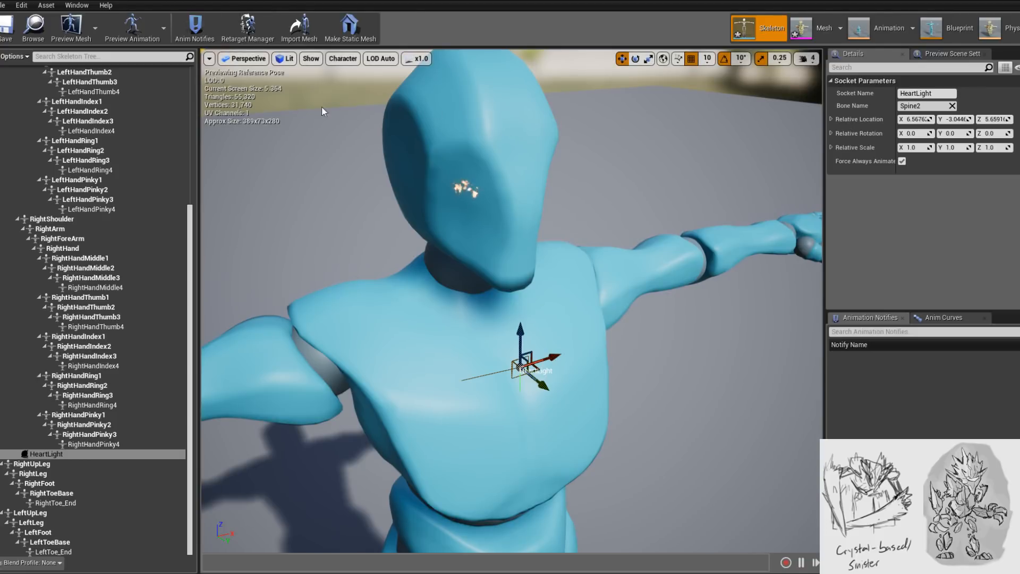
- Return to the minion blueprint and add a new variable named HeartLight
click(85, 2)
right_drag(503, 263, 574, 221)
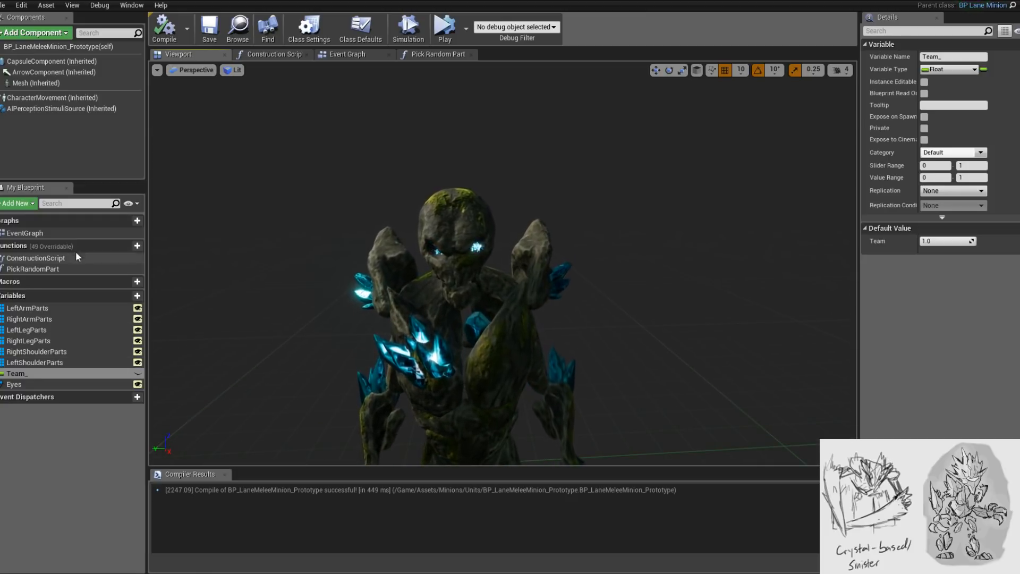
mouse_move(75, 247)
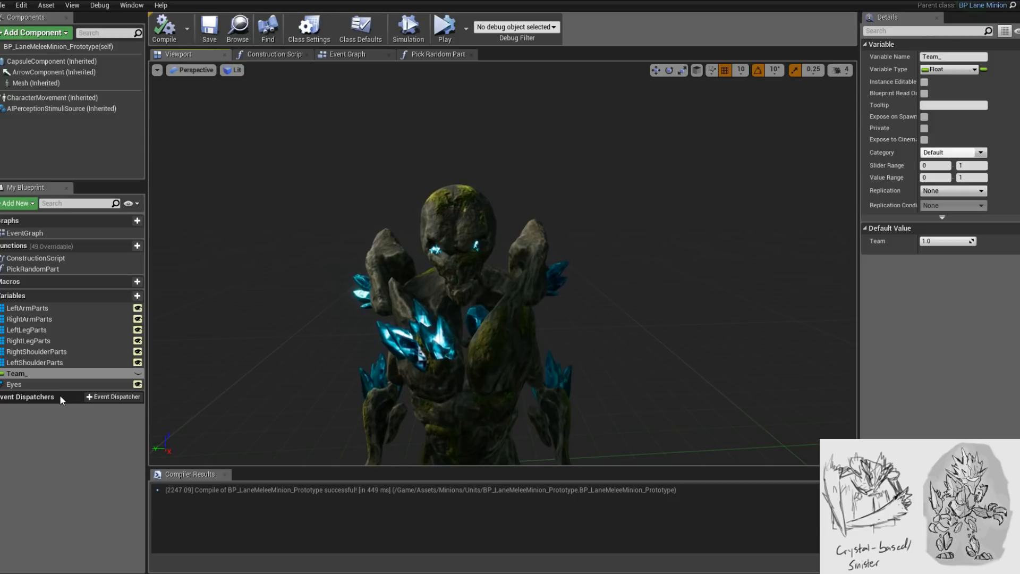
click(136, 296)
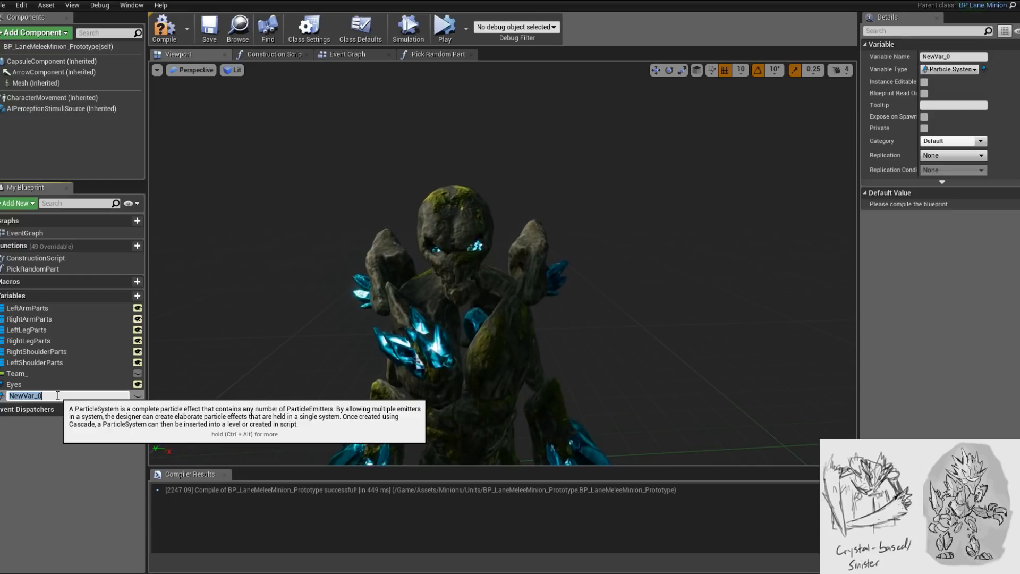
text(HeartLight)
key(Return)
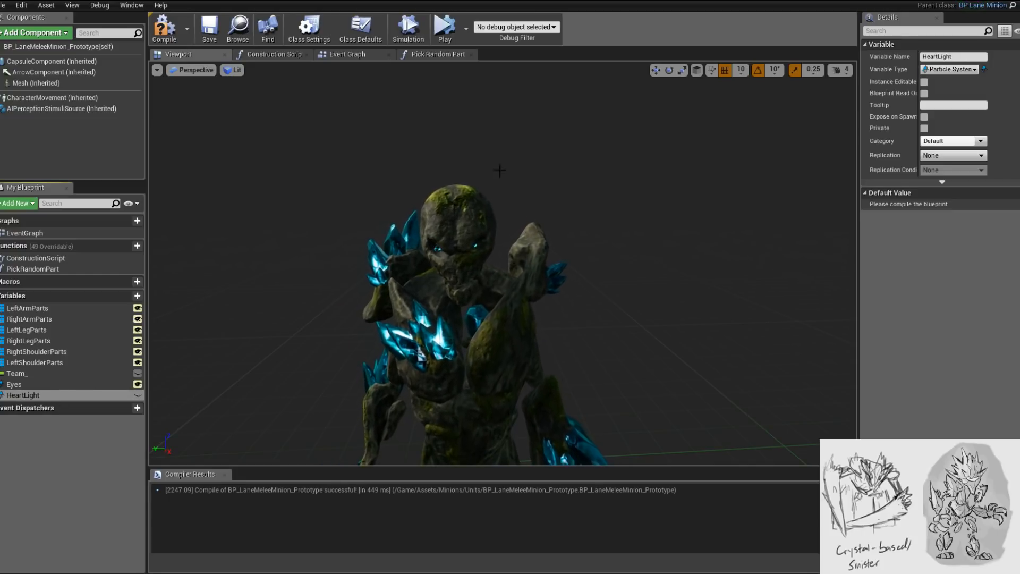
- Set the HeartLight variable's type to a Light object reference and make the variable instance editable
click(950, 69)
text(light)
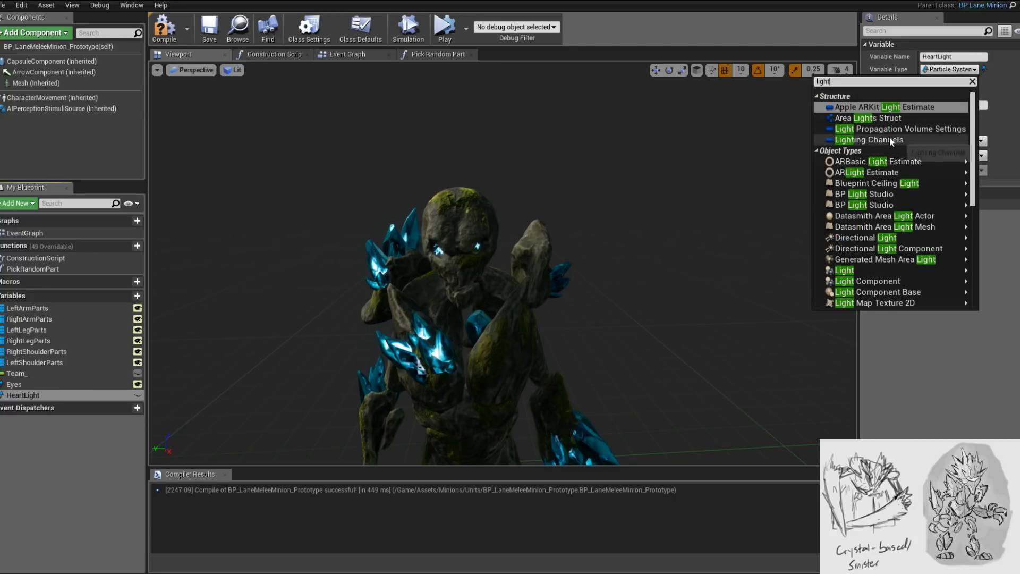
scroll(898, 181, down, 3)
mouse_move(898, 190)
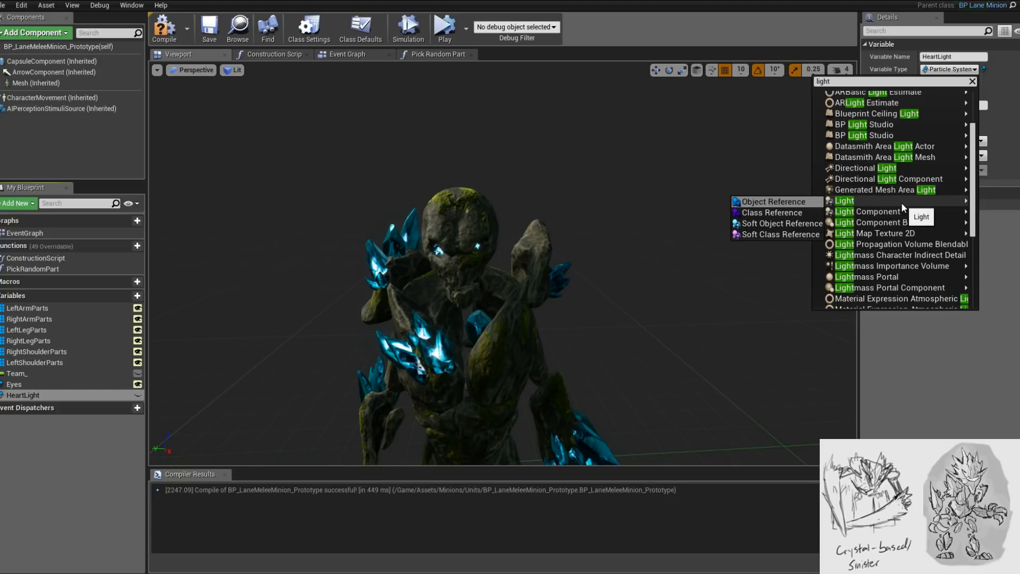
click(902, 202)
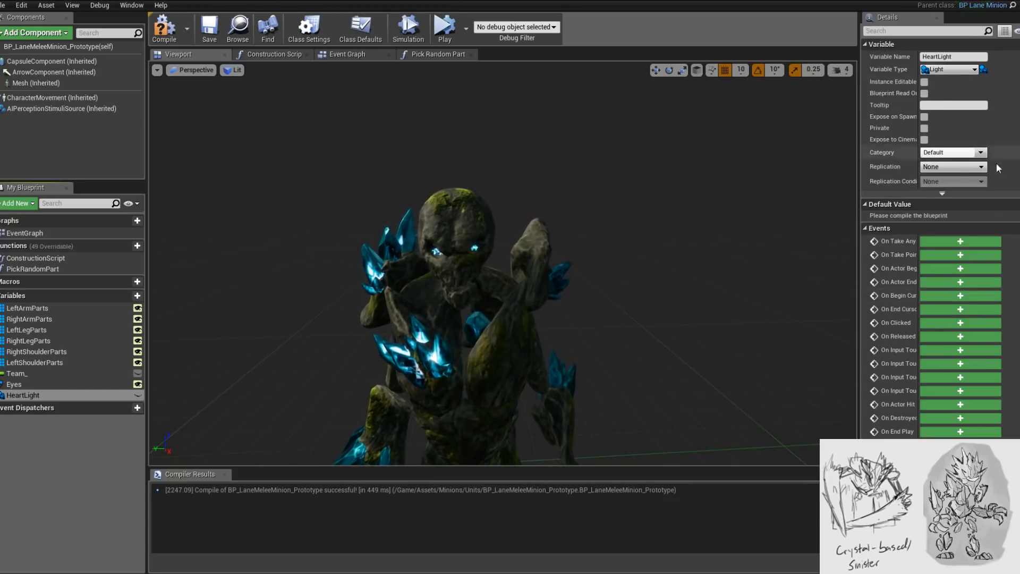
drag(711, 249, 285, 240)
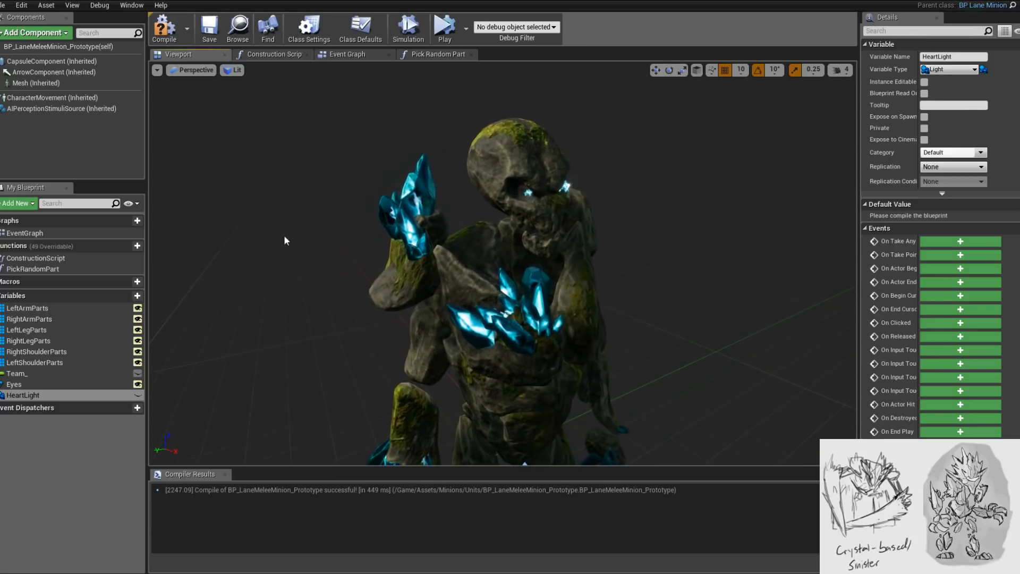
click(138, 395)
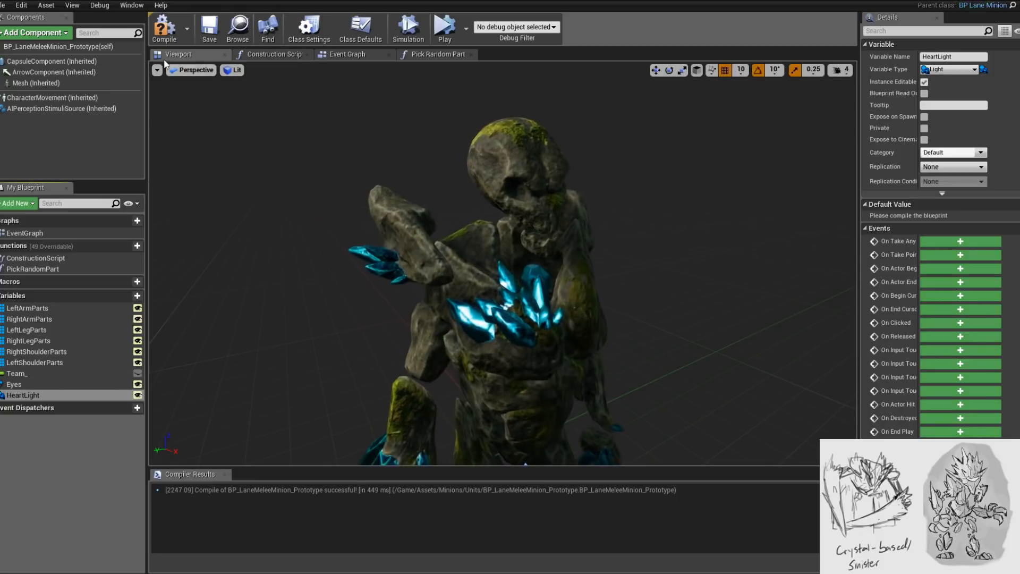
- In the construction script, add a third output to the Sequence node and move the Random Part chain from Then 1 to Then 2
click(270, 54)
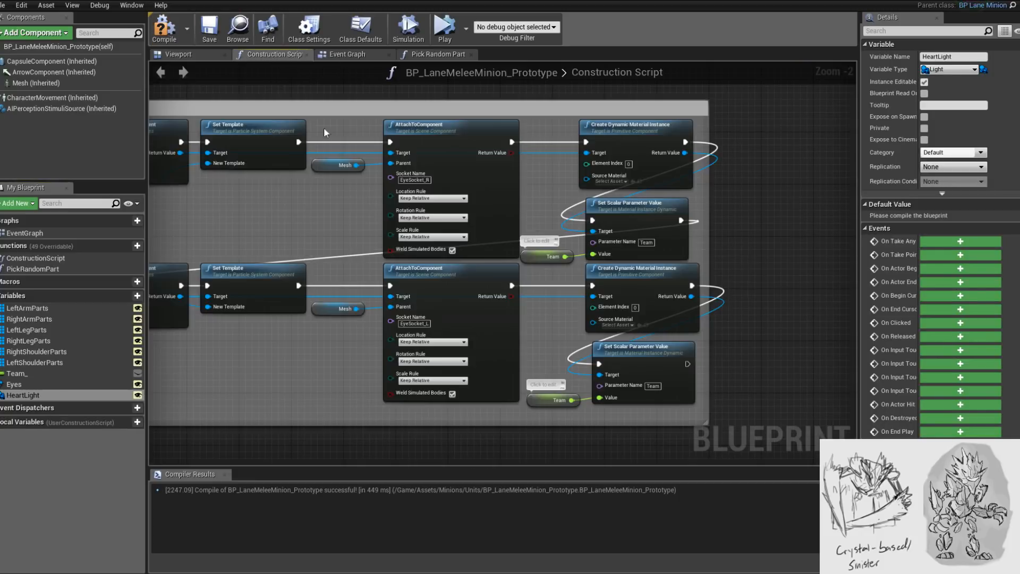
scroll(550, 184, down, 4)
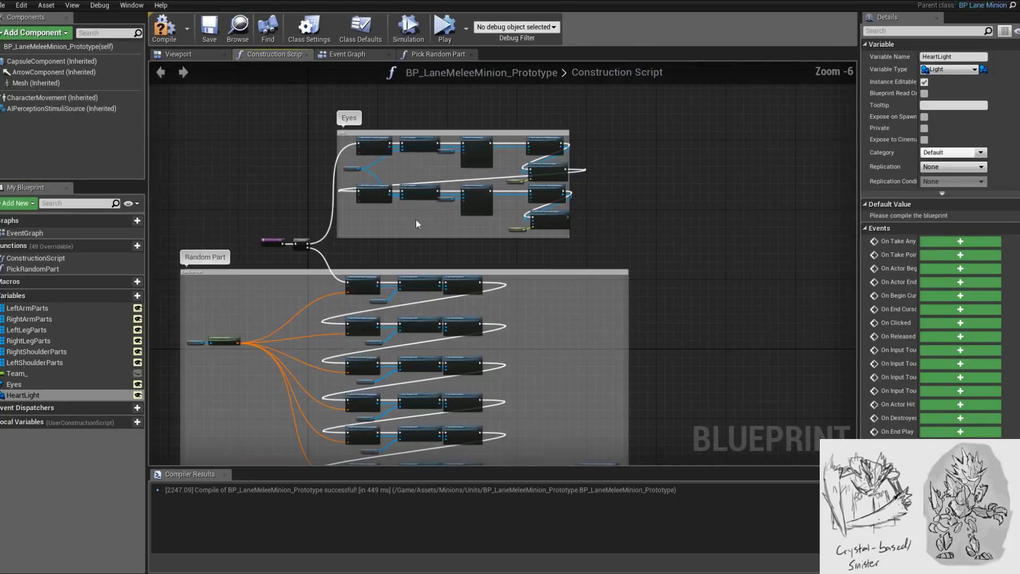
right_drag(416, 218, 407, 280)
click(319, 299)
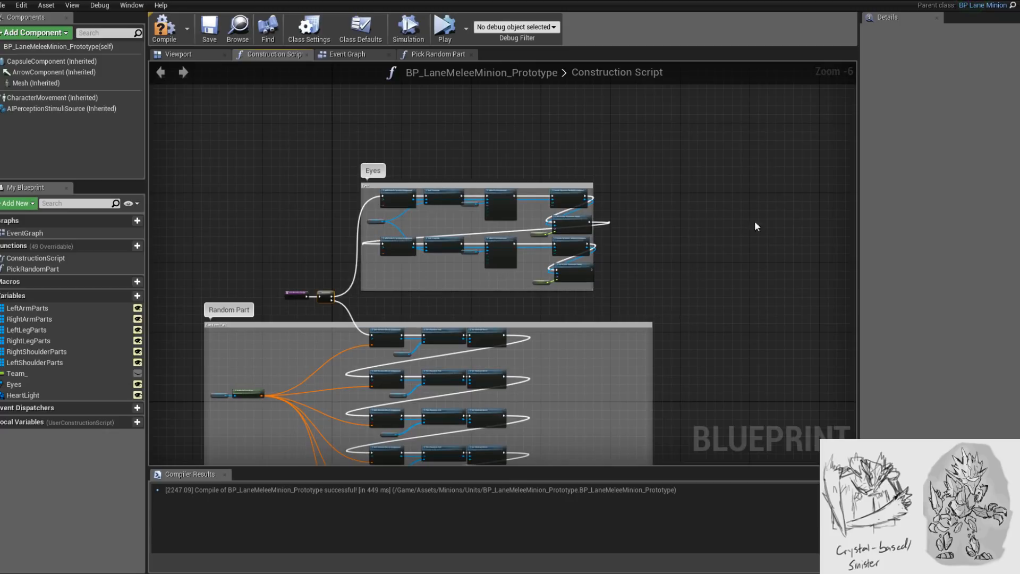
scroll(376, 309, up, 6)
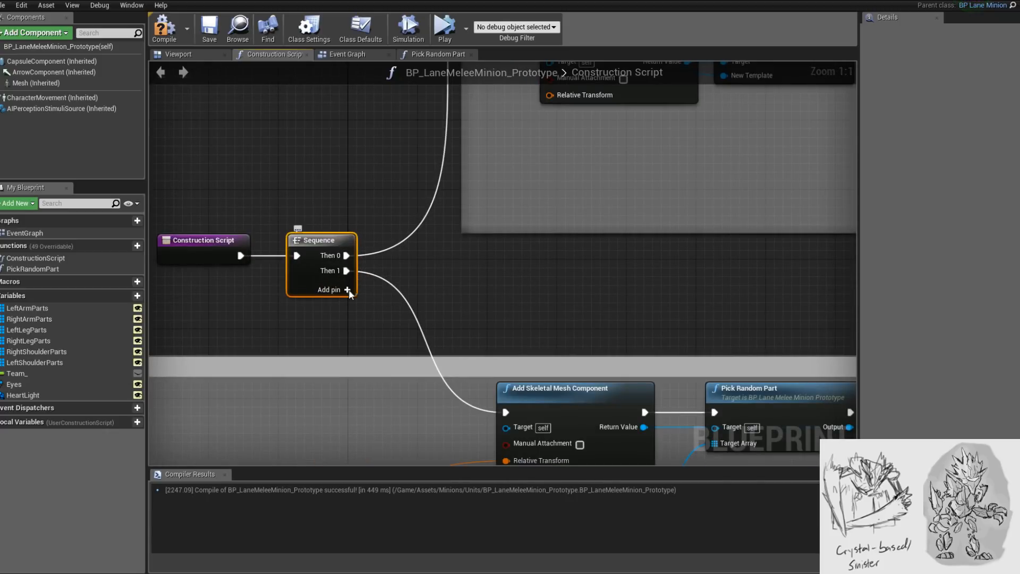
click(348, 290)
scroll(476, 248, down, 6)
scroll(430, 249, up, 3)
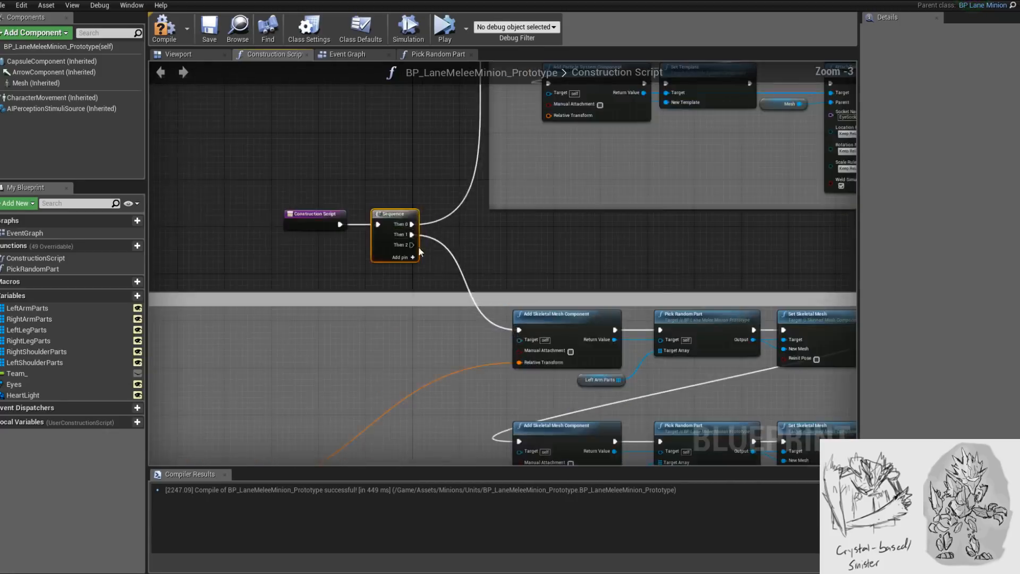
drag(412, 235, 519, 332)
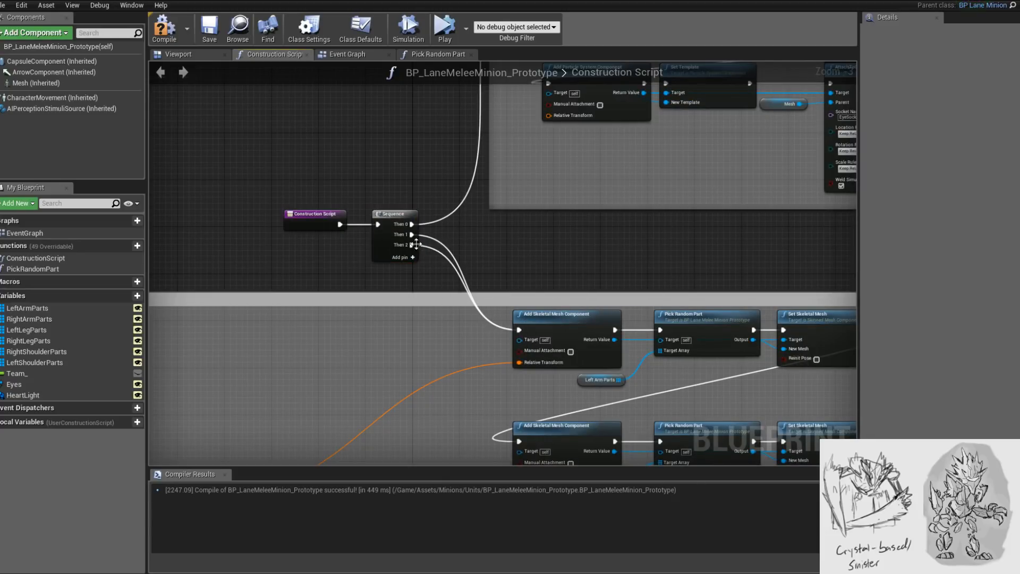
- Move the Eyes comment group with its nodes upward to make room above the Random Part group
scroll(418, 282, down, 2)
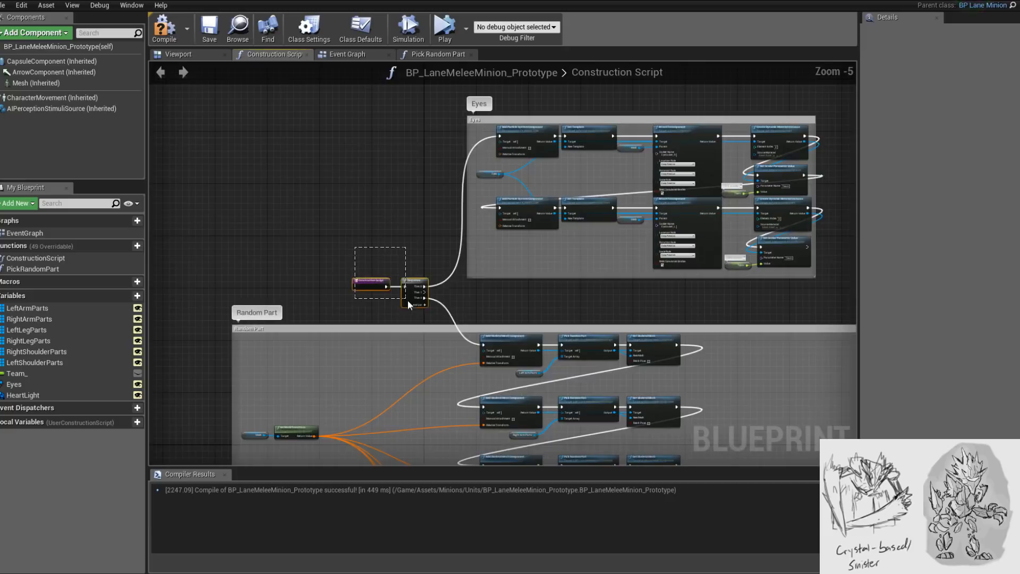
scroll(386, 212, down, 2)
drag(467, 242, 481, 136)
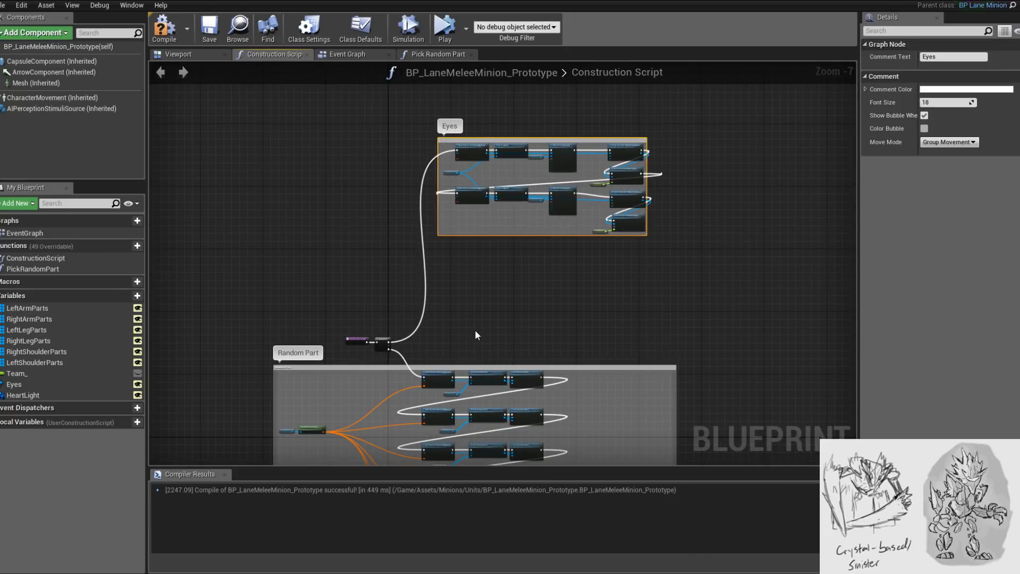
- Add an Add Point Light Component node in the free space between the Eyes and Random Part groups
scroll(463, 298, up, 2)
right_drag(454, 275, 441, 335)
scroll(435, 332, down, 1)
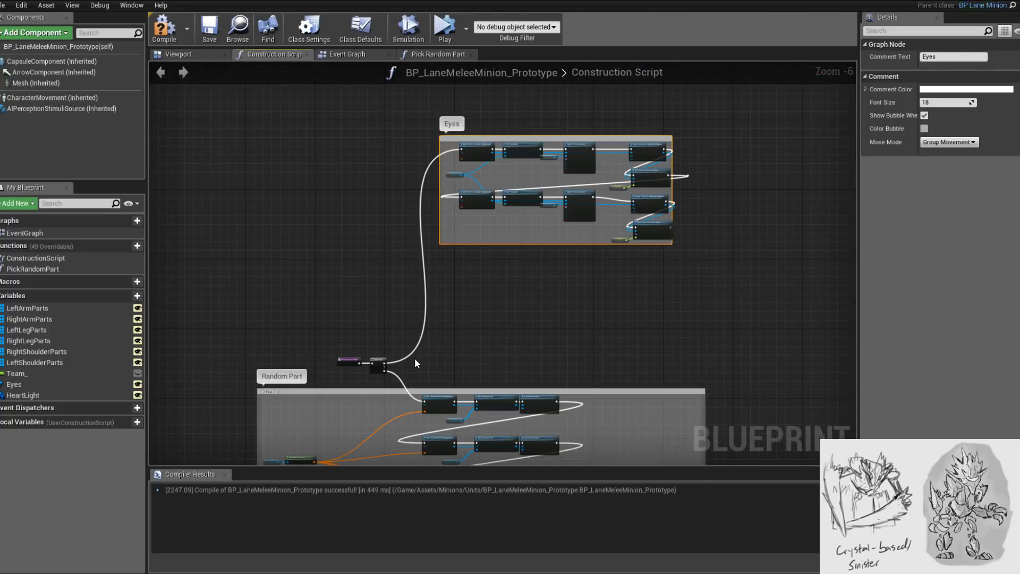
scroll(441, 329, up, 1)
right_drag(466, 293, 415, 372)
scroll(415, 372, up, 2)
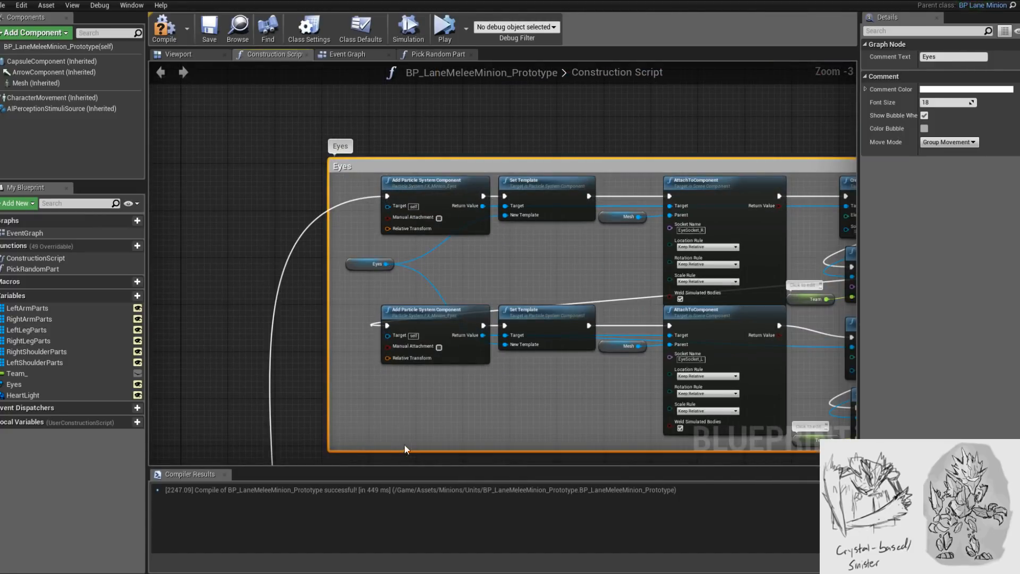
right_drag(404, 445, 403, 298)
scroll(410, 303, down, 4)
scroll(399, 341, up, 4)
right_click(400, 347)
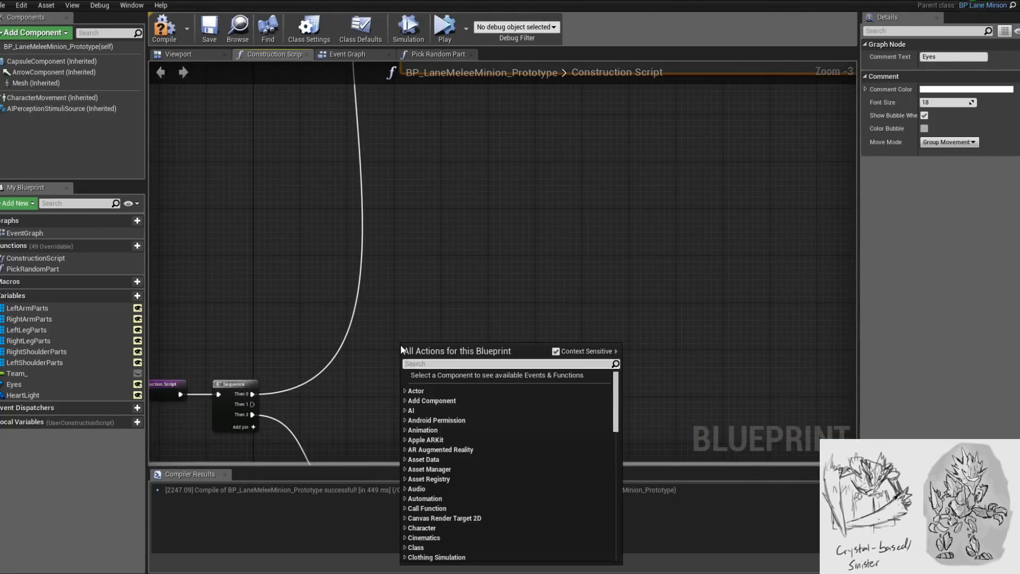
text(add light co)
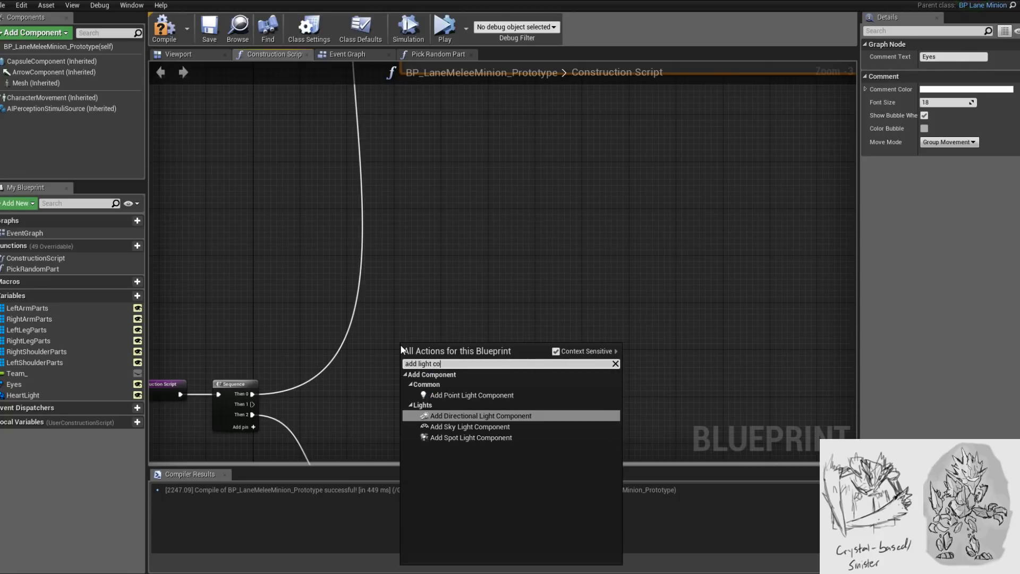
key(Up)
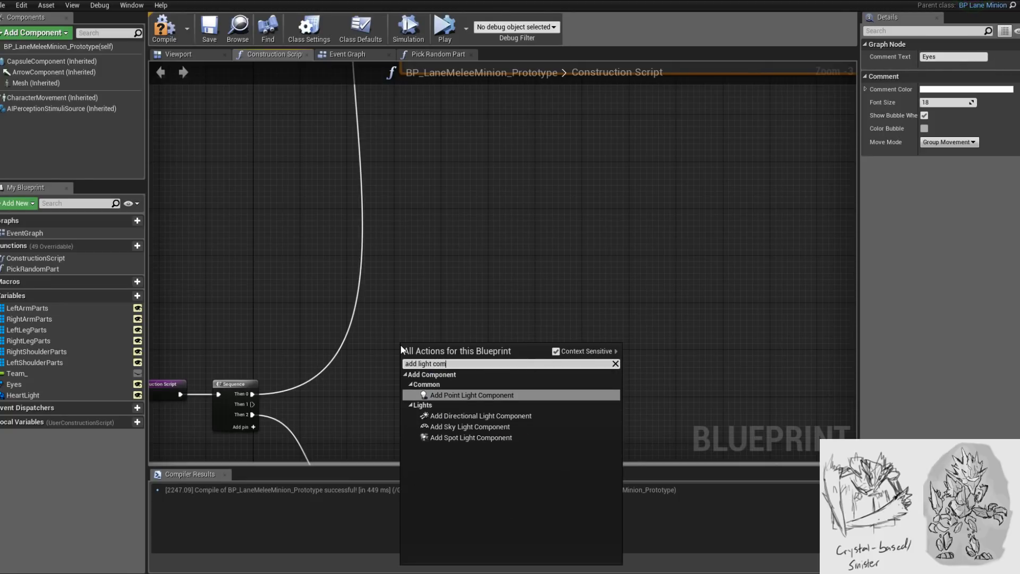
key(Return)
- Create a Set Light Color node from the Return Value of the Add Point Light Component node
drag(502, 374, 541, 377)
text(set)
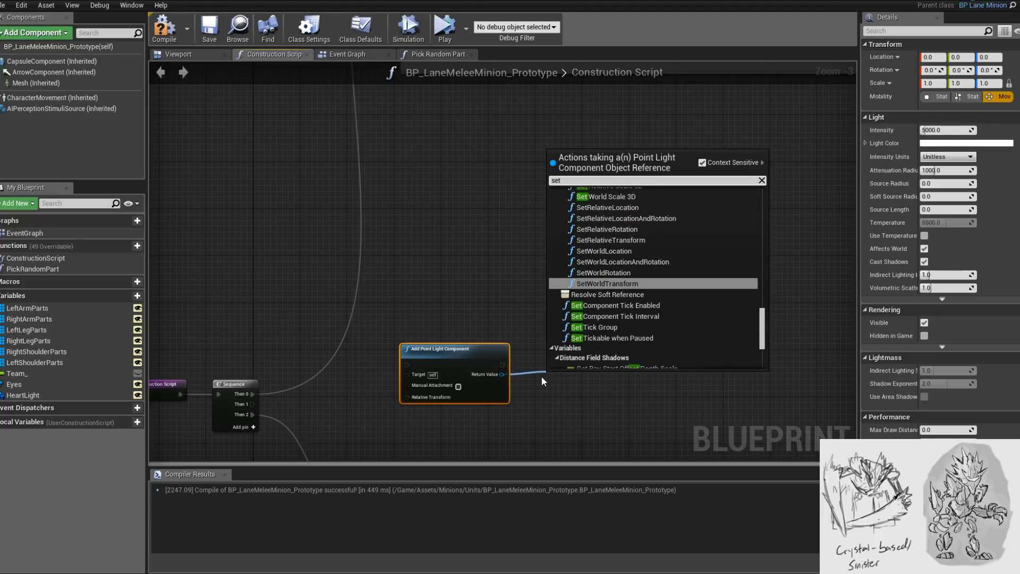
text( light)
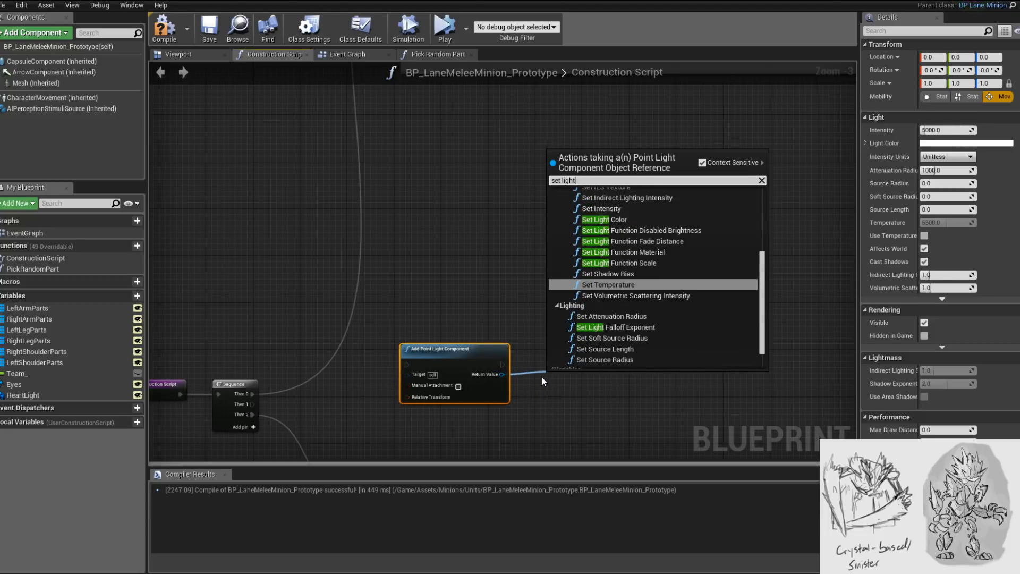
key(Up)
key(Up)
key(Up)
key(Up)
key(Up)
key(Up)
key(Return)
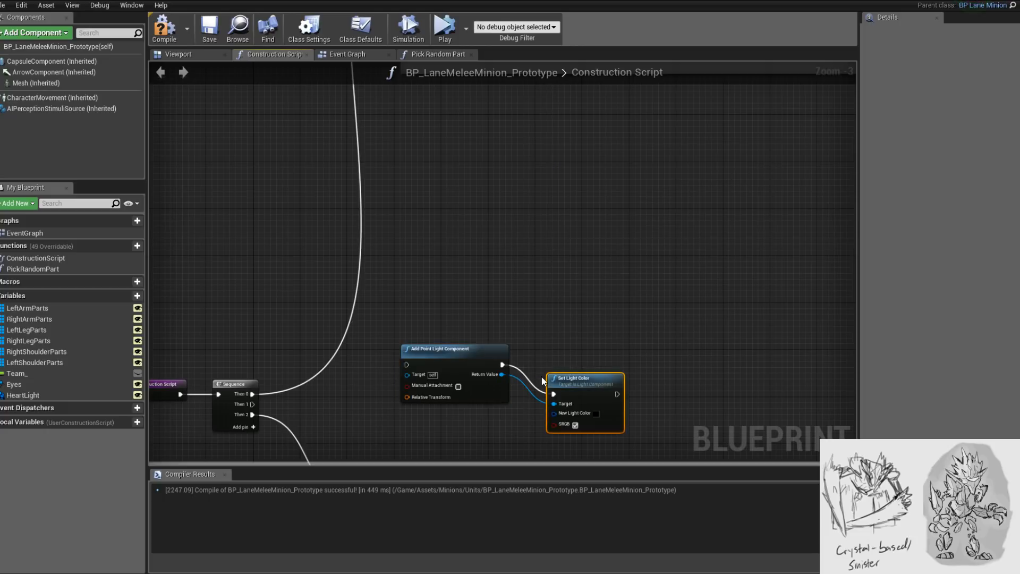
- Align the Set Light Color node with the Add Point Light Component node and move both nodes upward
drag(586, 378, 580, 350)
drag(477, 316, 589, 376)
drag(587, 361, 587, 302)
scroll(521, 310, up, 3)
mouse_move(518, 311)
right_down()
mouse_move(590, 330)
mouse_move(542, 296)
mouse_move(500, 305)
right_up()
click(567, 308)
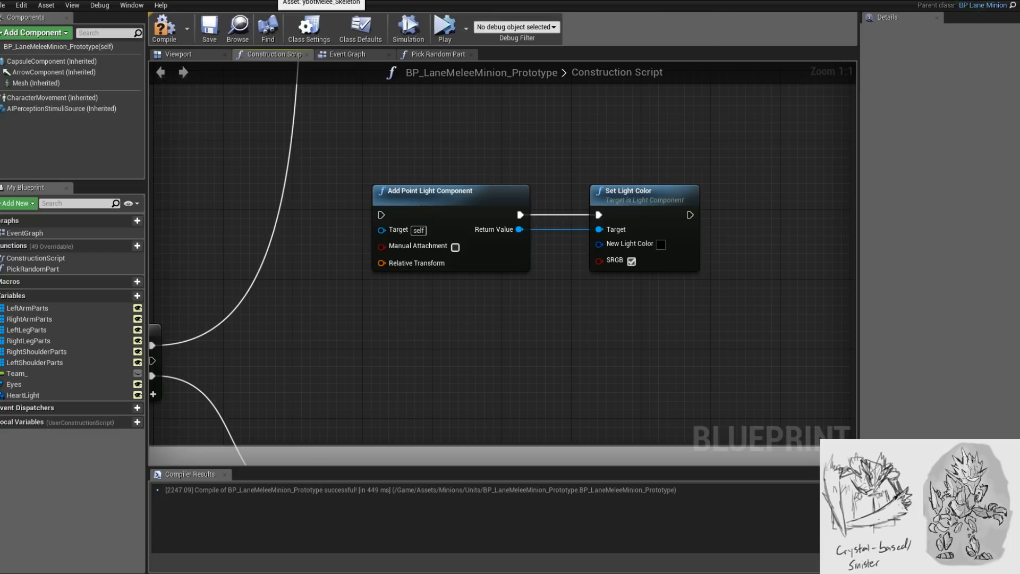
right_drag(434, 376, 463, 387)
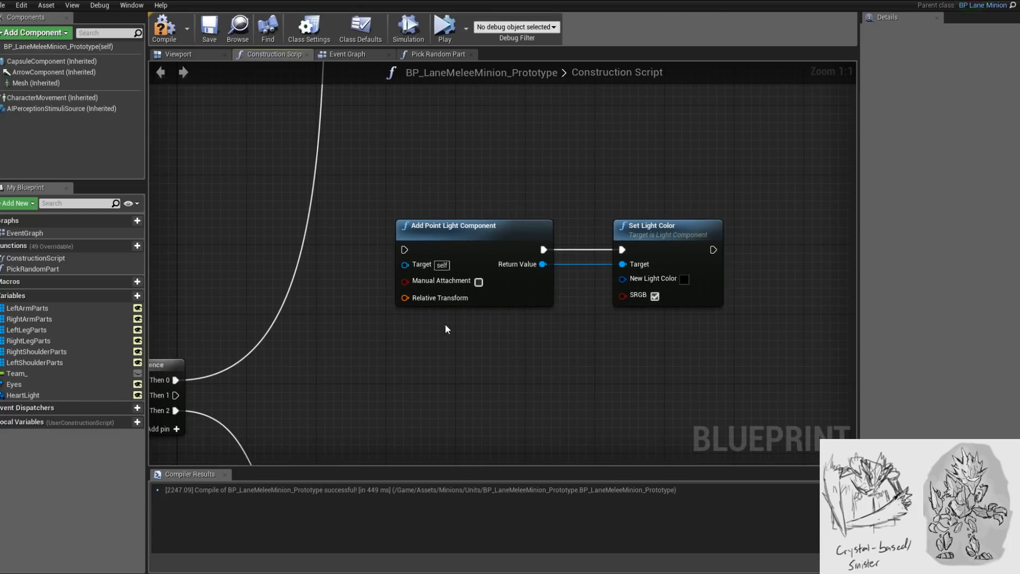
right_click(445, 346)
text(color)
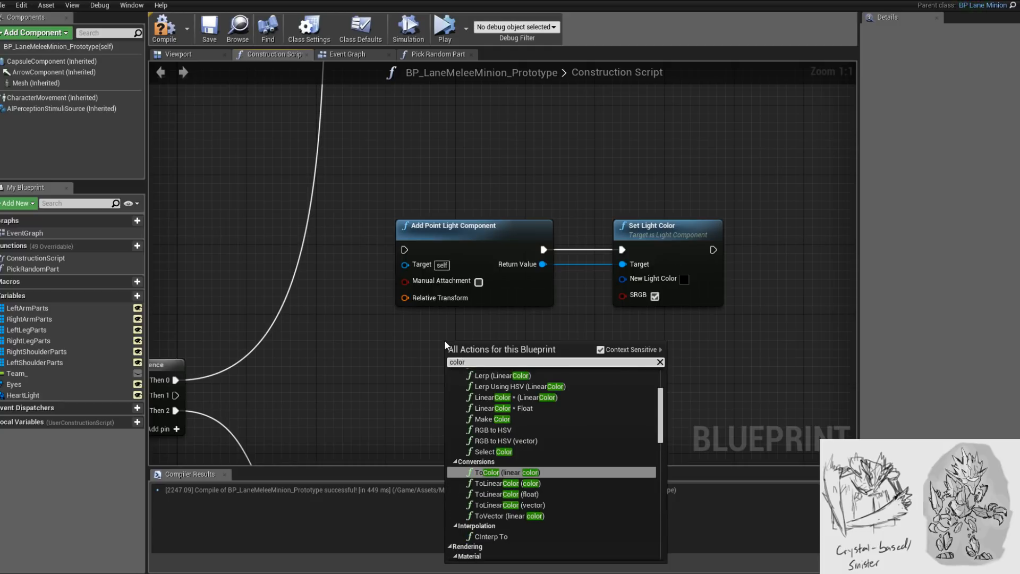
right_drag(584, 318, 613, 300)
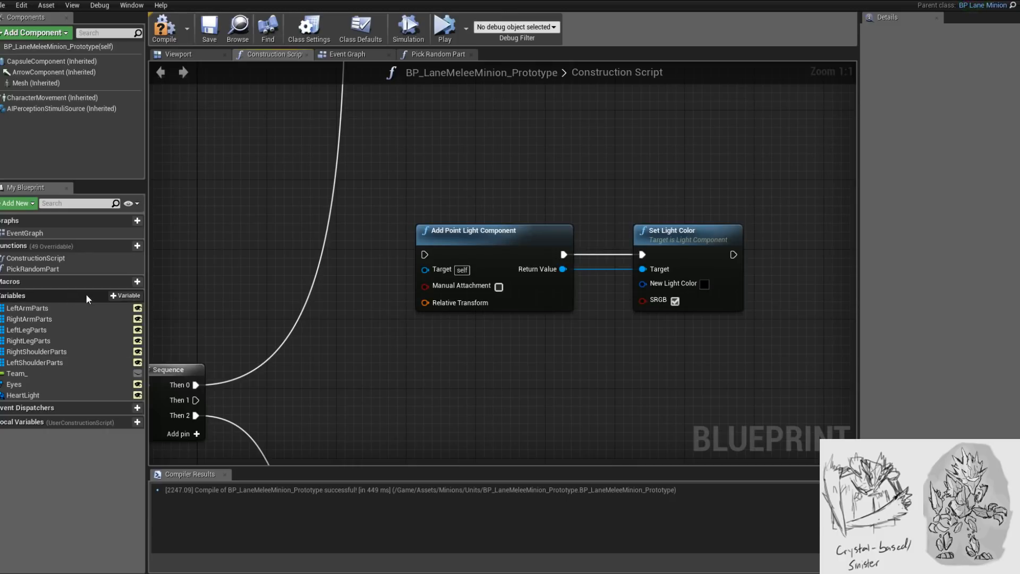
- Add two new variables to the blueprint and name the first one RedLightCol
click(125, 296)
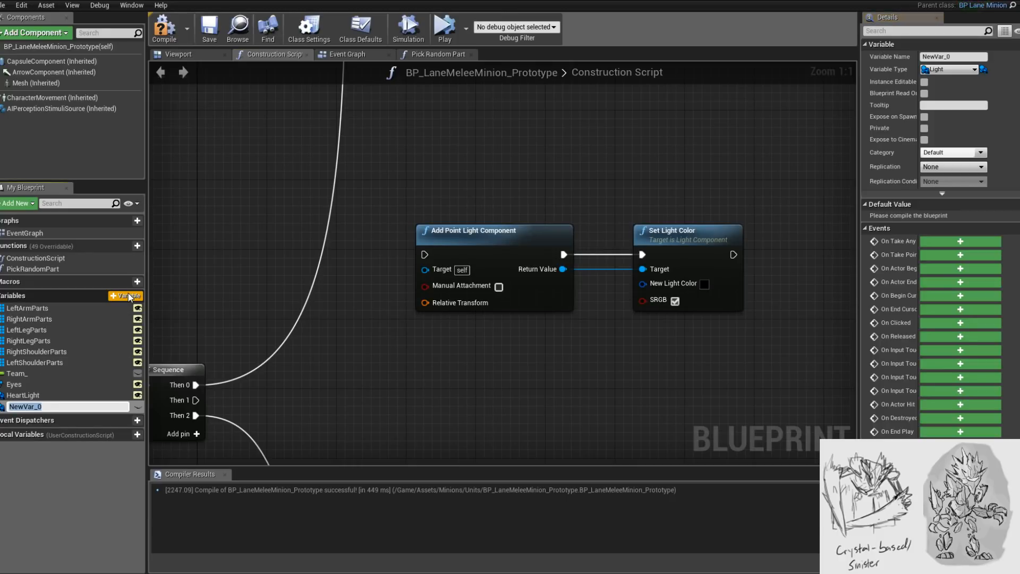
click(127, 296)
click(42, 406)
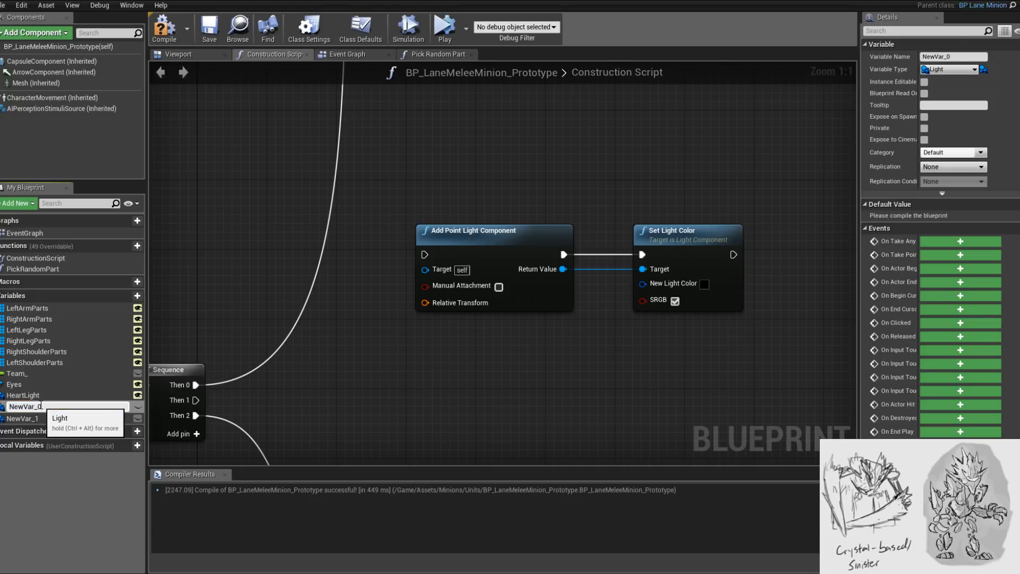
click(40, 405)
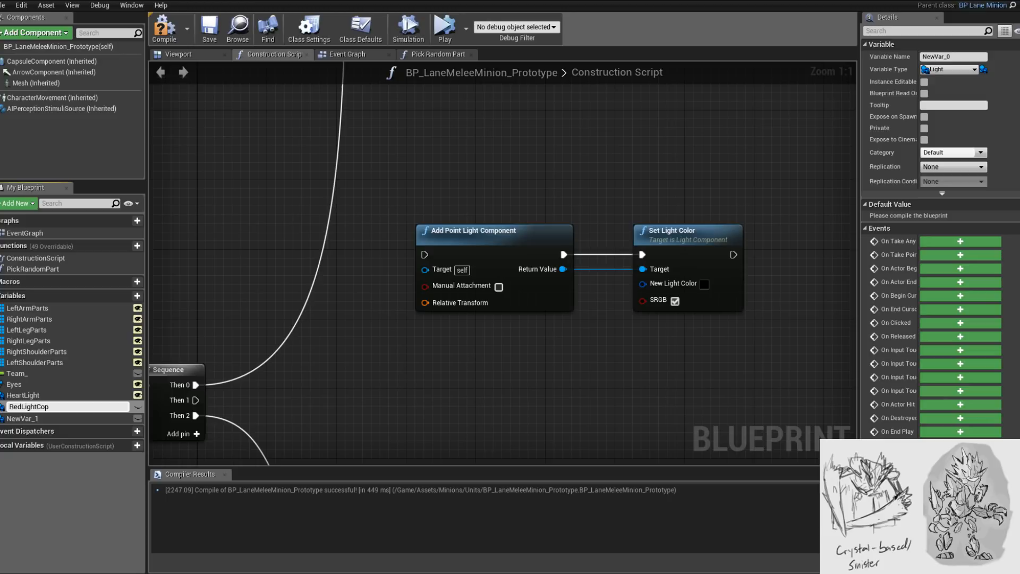
text(RedLightCol)
key(Return)
- Name the second new variable BlueLightCol and set its type to Color
click(21, 419)
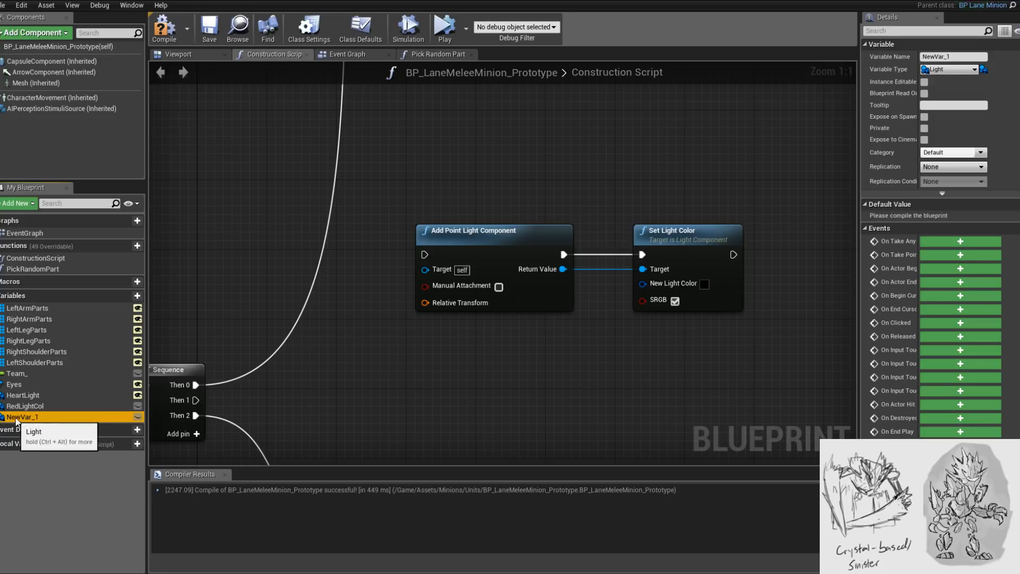
click(22, 418)
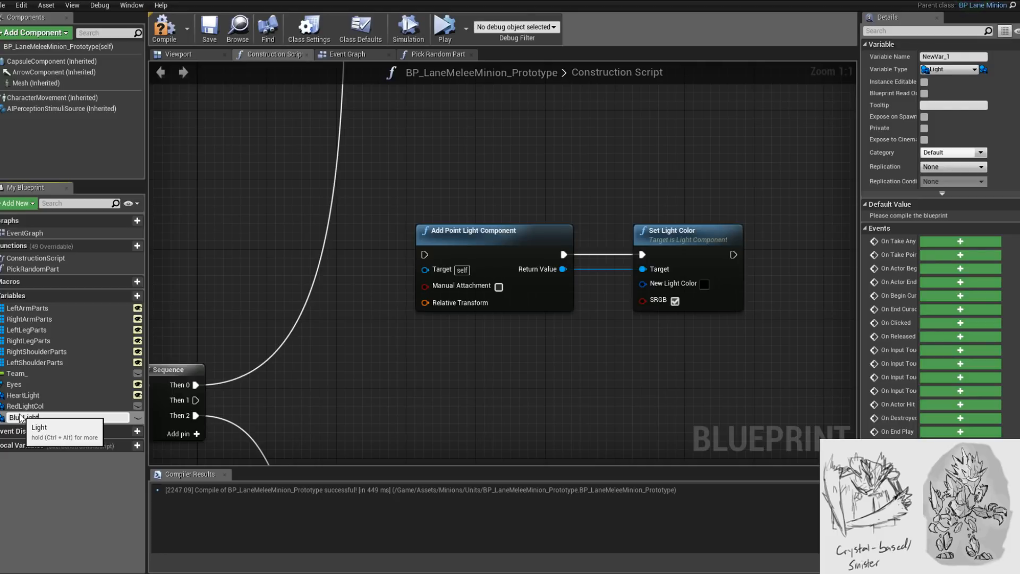
text(BlueLightCol)
key(Return)
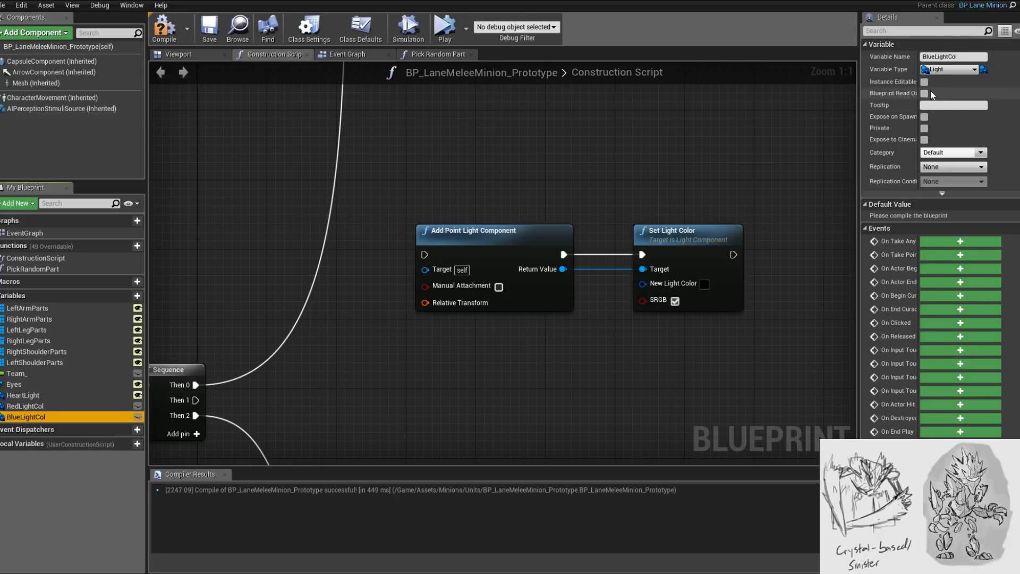
click(973, 70)
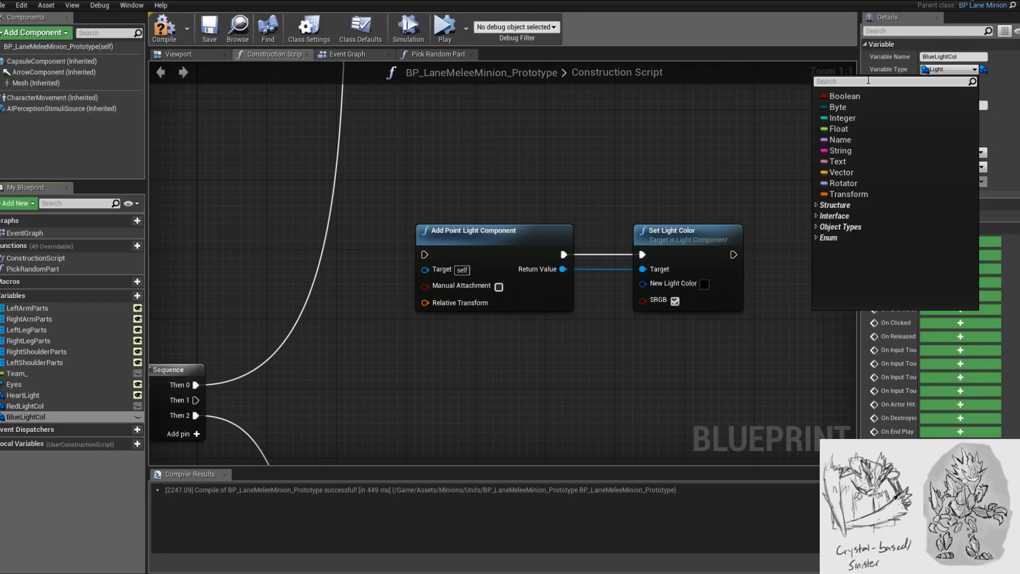
text(color)
key(Return)
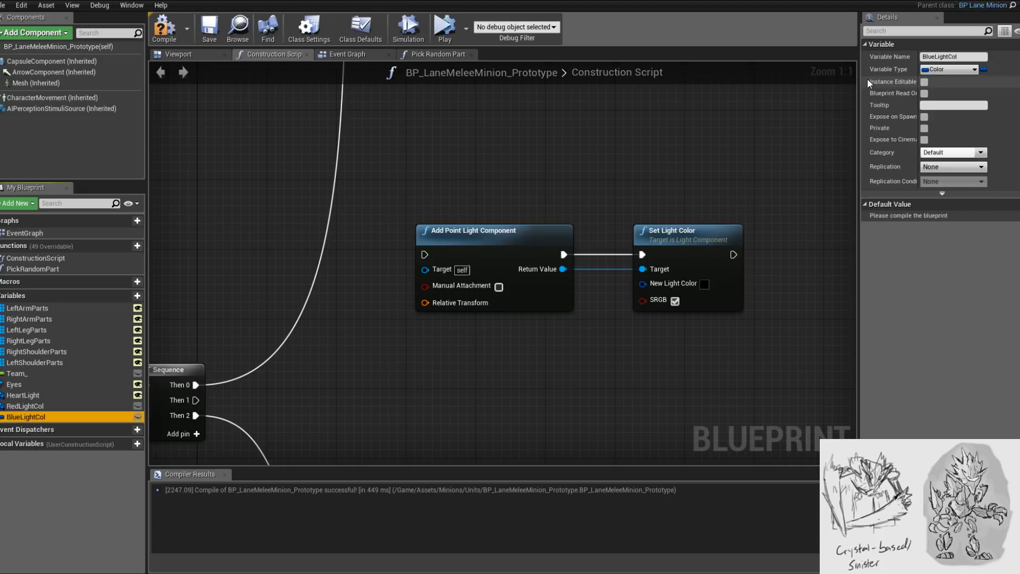
- Set the RedLightCol variable's type to Color
click(70, 406)
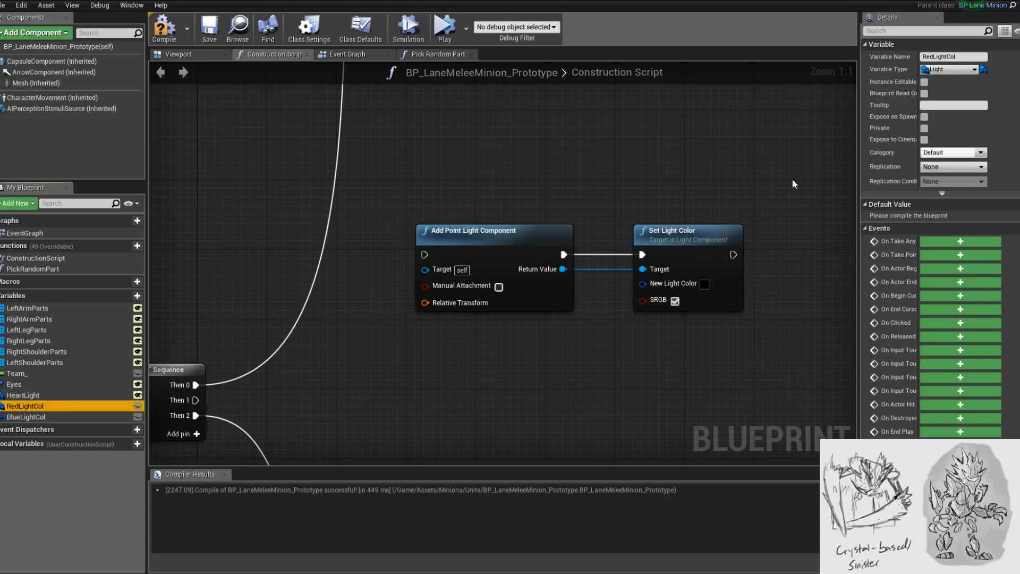
click(951, 69)
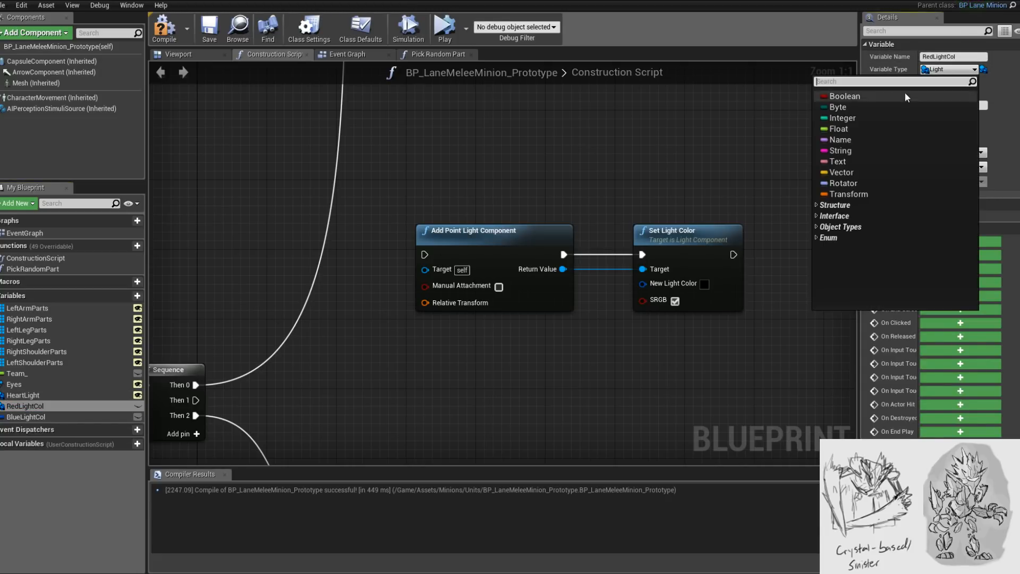
text(color)
key(Return)
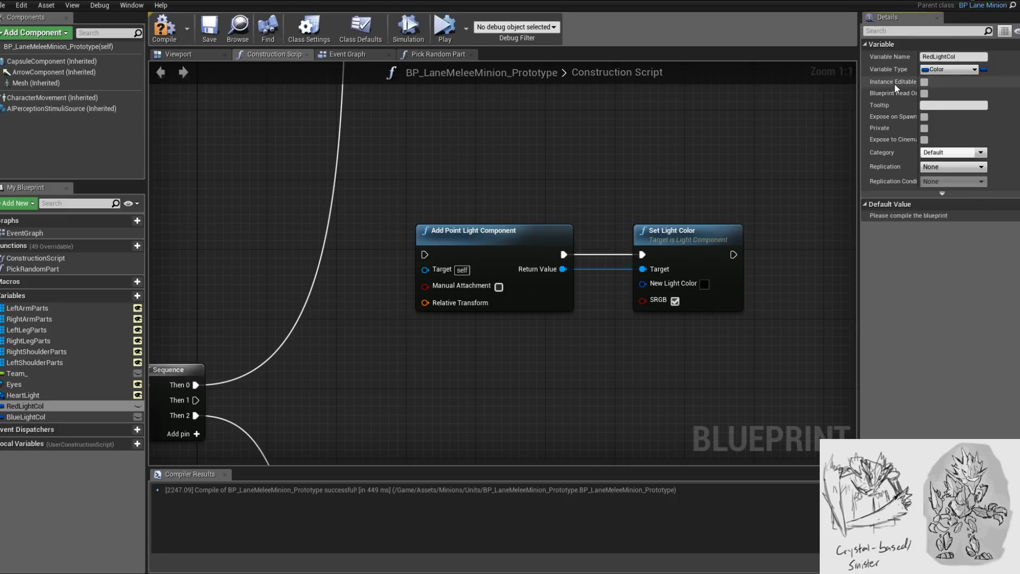
- Move the Add Point Light Component and Set Light Color nodes further up in the graph
right_drag(451, 328, 457, 284)
drag(525, 107, 669, 242)
drag(694, 180, 704, 146)
right_drag(418, 305, 428, 304)
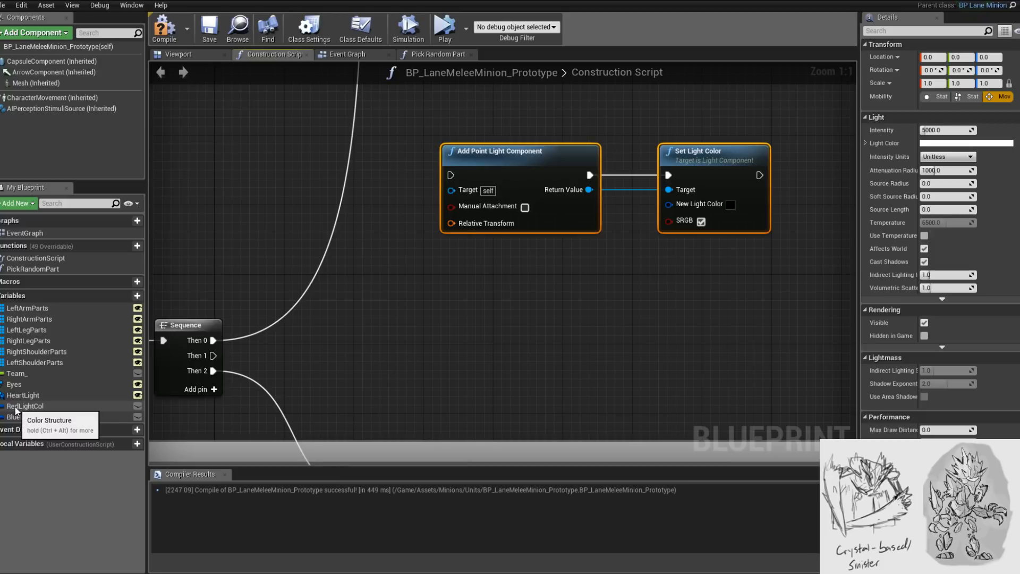
- Place getters for RedLightCol and BlueLightCol below the Add Point Light Component node and compile the blueprint
click(16, 407)
ctrl+drag(21, 406, 538, 278)
click(173, 40)
click(556, 266)
drag(25, 417, 542, 289)
click(558, 301)
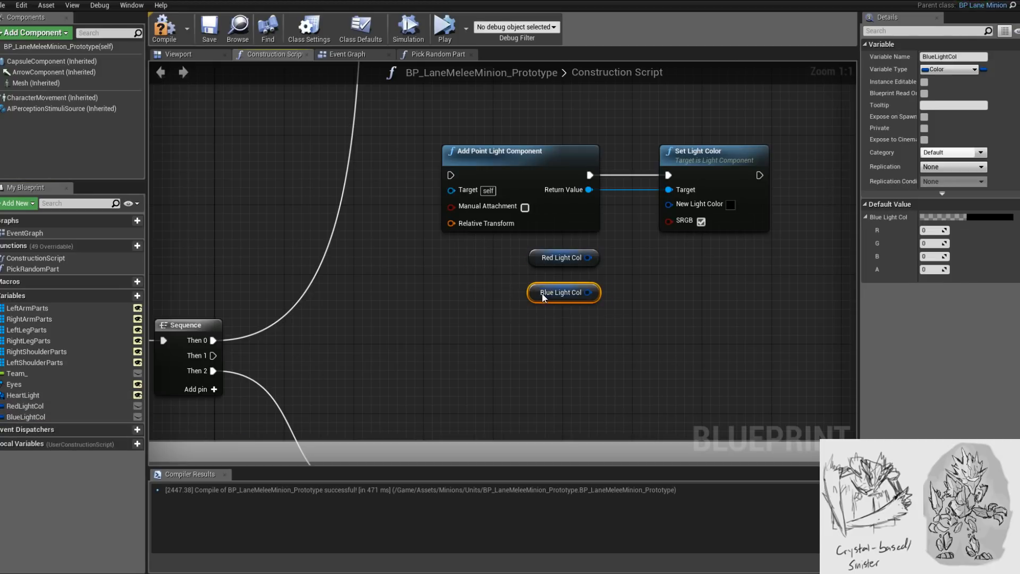
right_click(638, 296)
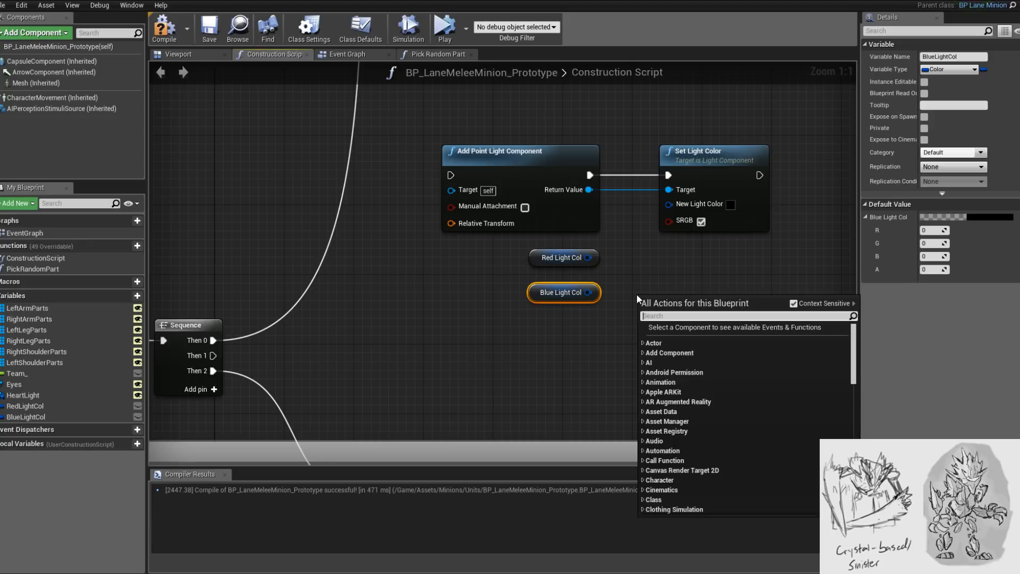
text(interpolat)
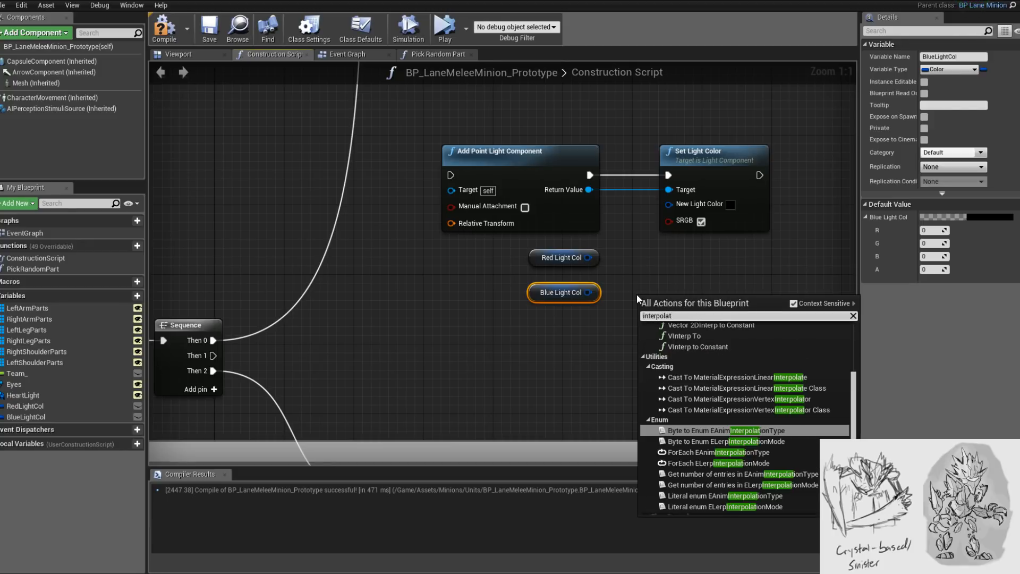
key(Up)
key(Up)
key(Up)
key(Up)
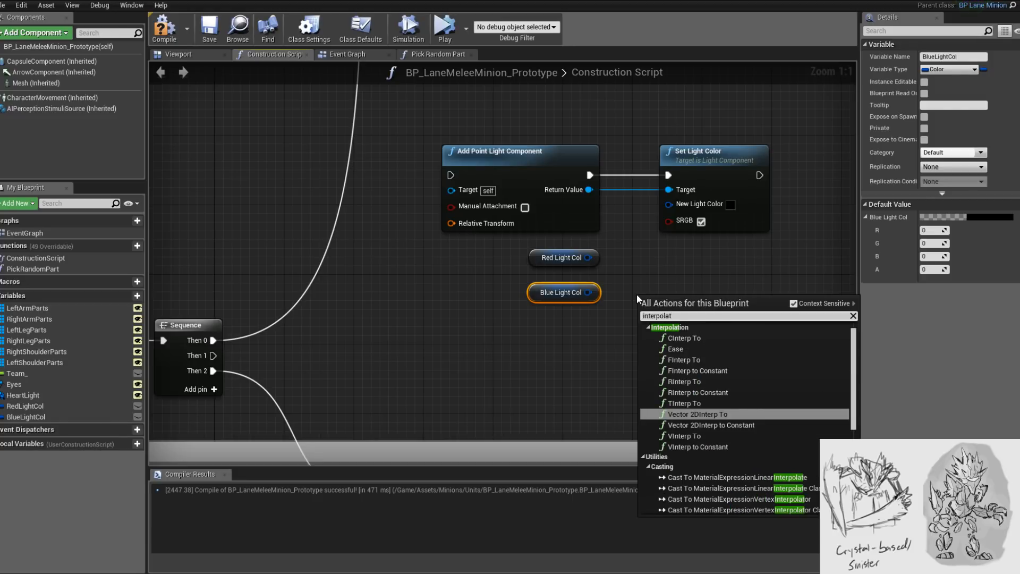
drag(852, 382, 855, 374)
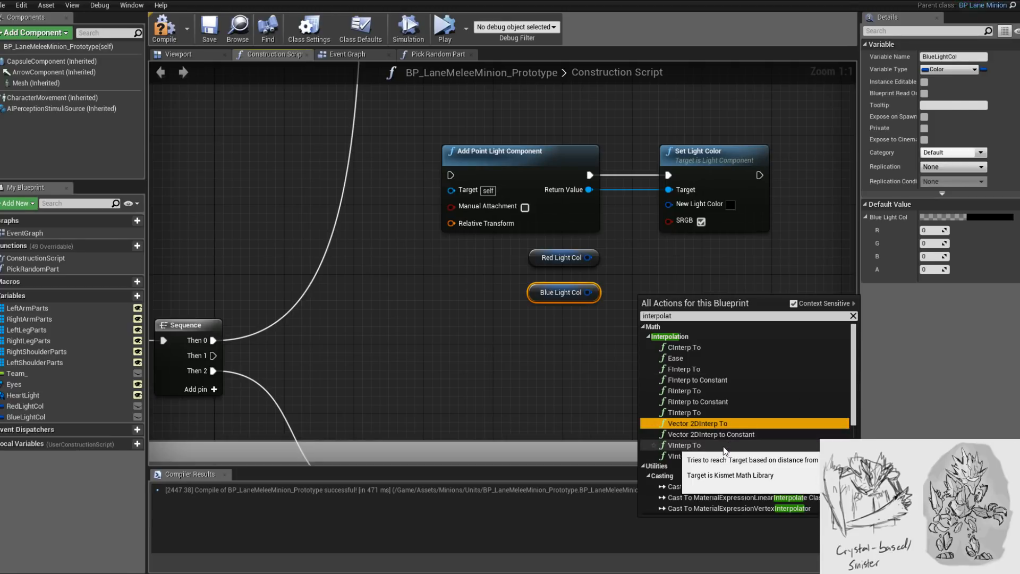
key(Escape)
- Shift the Red Light Col and Blue Light Col getters slightly down and to the left
drag(705, 306, 680, 263)
drag(500, 252, 606, 306)
drag(532, 263, 637, 276)
click(654, 256)
key(Delete)
- Add a CInterp To node and connect Red Light Col to Current and Blue Light Col to Target
right_click(603, 281)
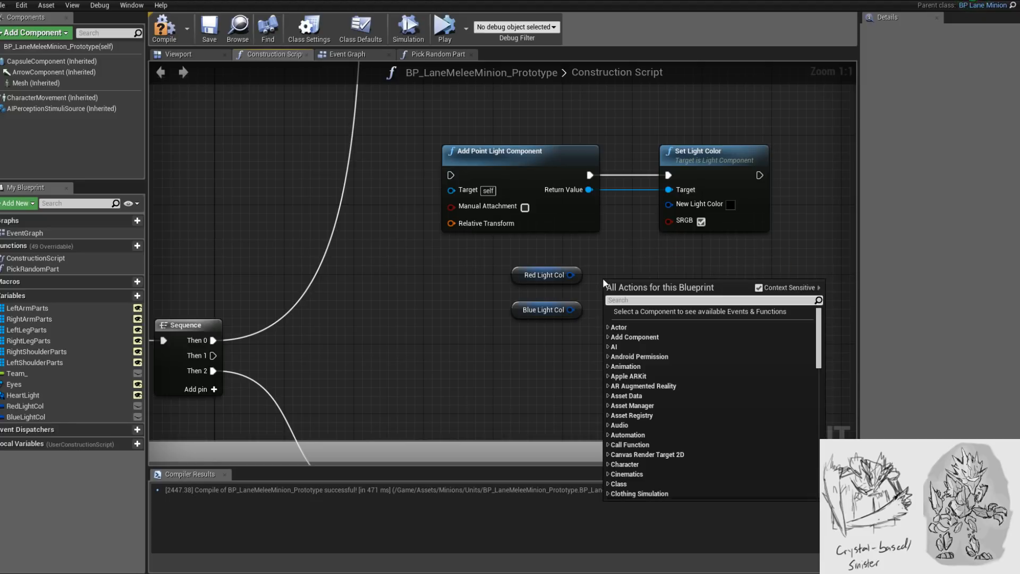
text(color inter)
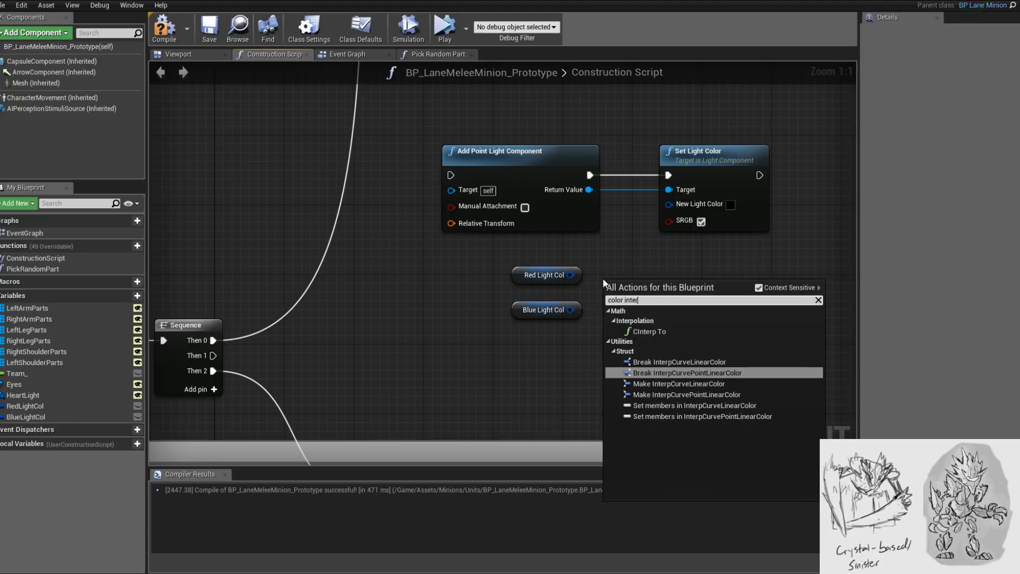
key(Up)
key(Up)
key(Down)
key(Return)
drag(571, 275, 616, 320)
double_click(590, 284)
double_click(590, 302)
drag(482, 258, 547, 318)
right_drag(759, 346, 698, 343)
- Delete the CInterp To node and its two colour conversion nodes
click(617, 319)
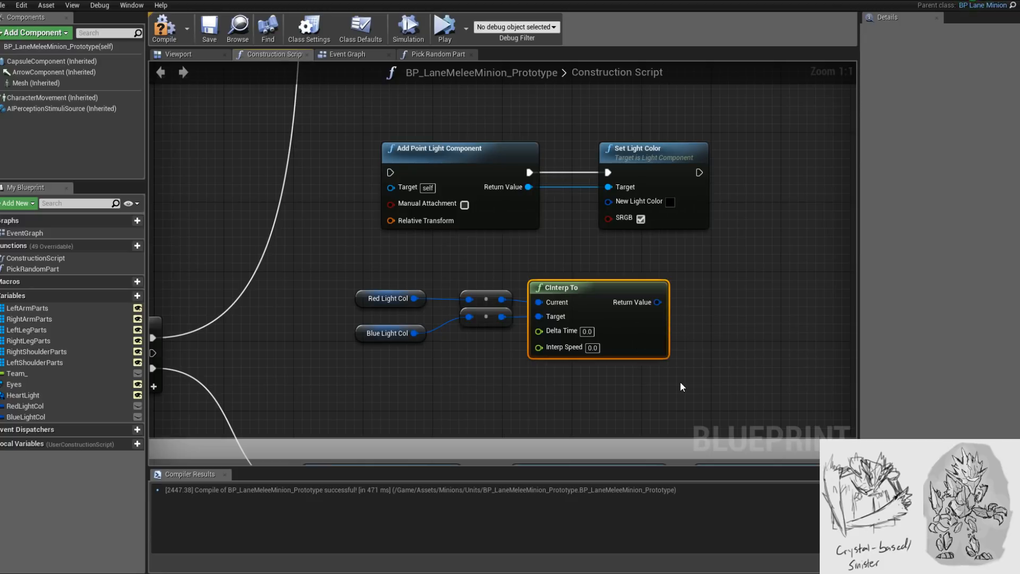
key(Delete)
drag(542, 319, 483, 276)
key(Delete)
- Place a getter for the Team_ variable below the Blue Light Col getter
right_drag(481, 350, 577, 326)
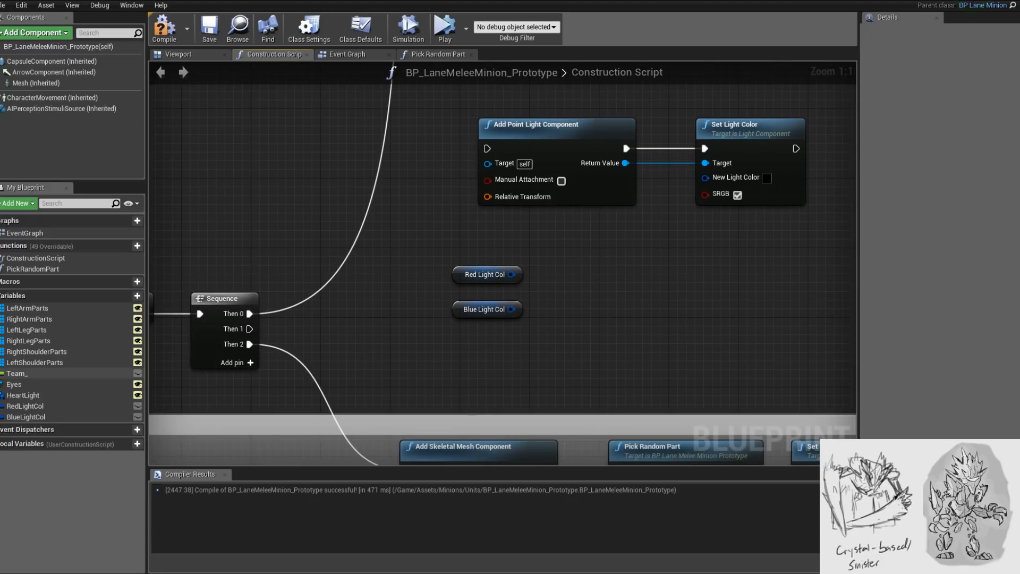
drag(24, 376, 450, 334)
click(467, 347)
right_drag(587, 325, 521, 356)
right_click(501, 317)
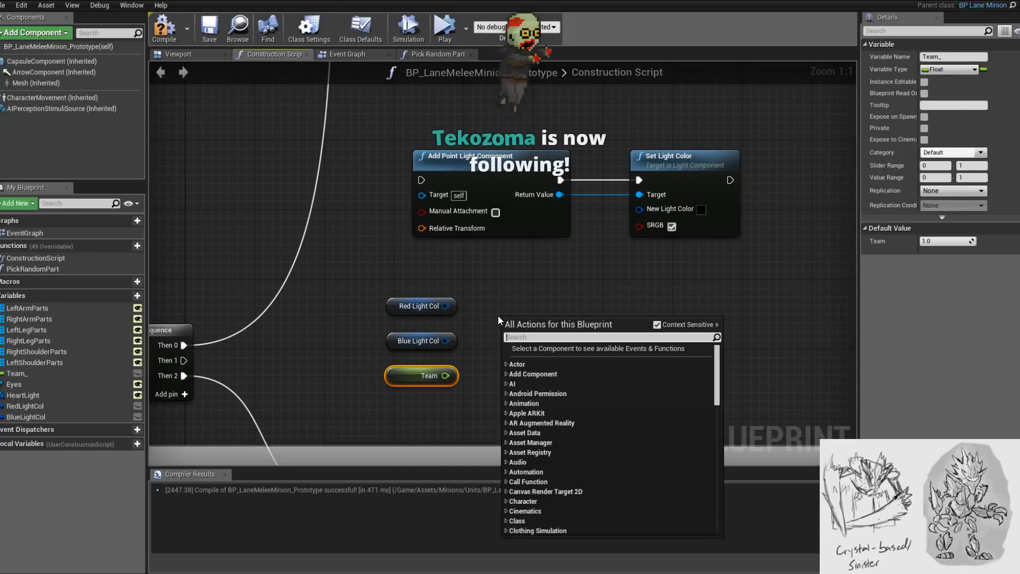
text(pick)
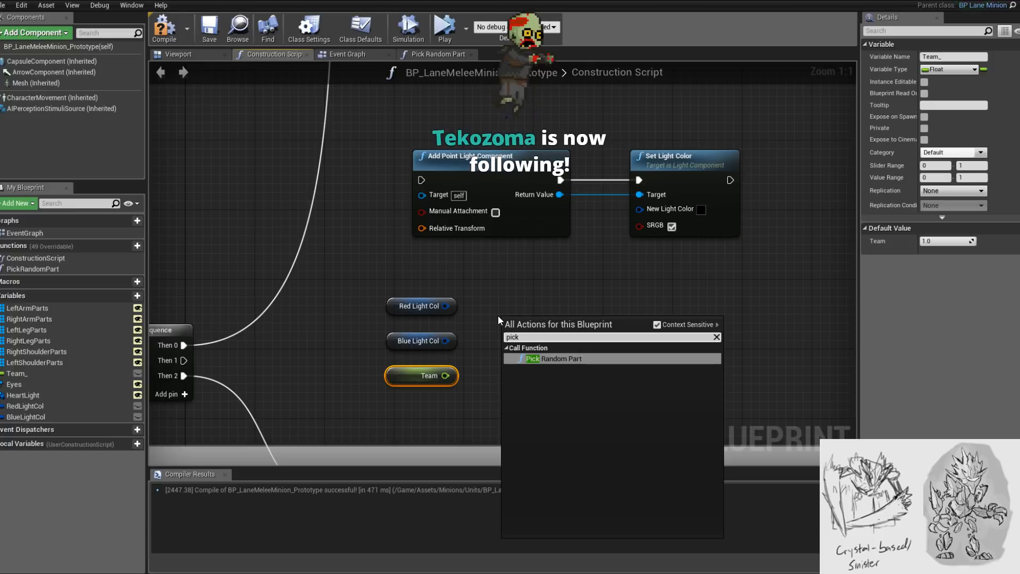
click(506, 302)
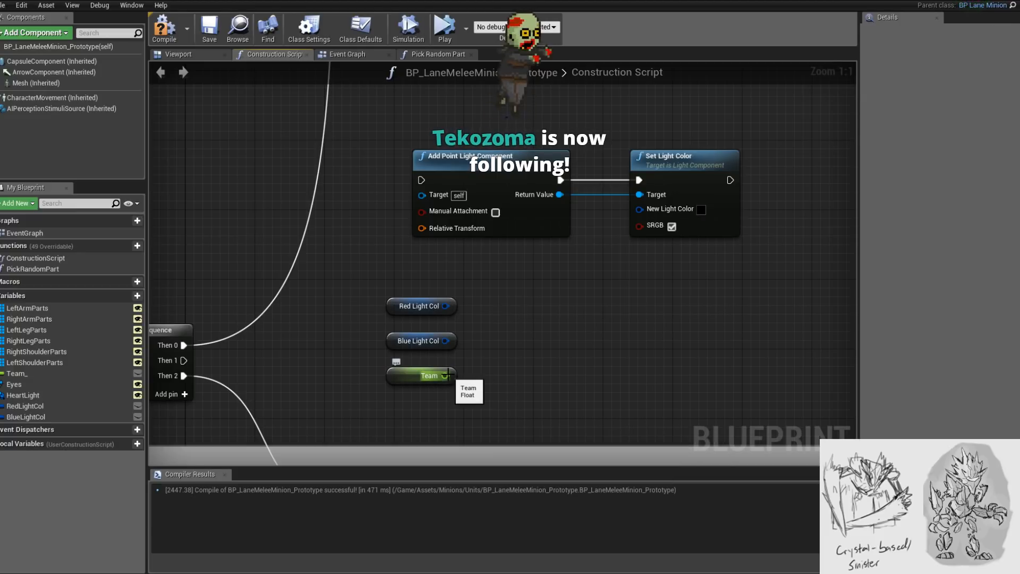
drag(446, 307, 519, 305)
text(choo)
key(BackSpace)
key(BackSpace)
key(BackSpace)
key(BackSpace)
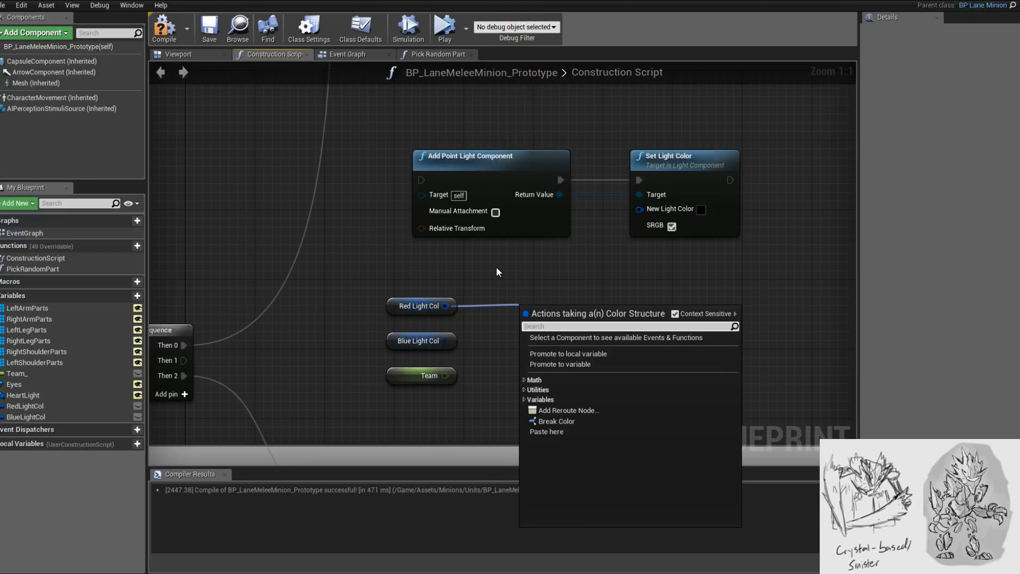
click(526, 380)
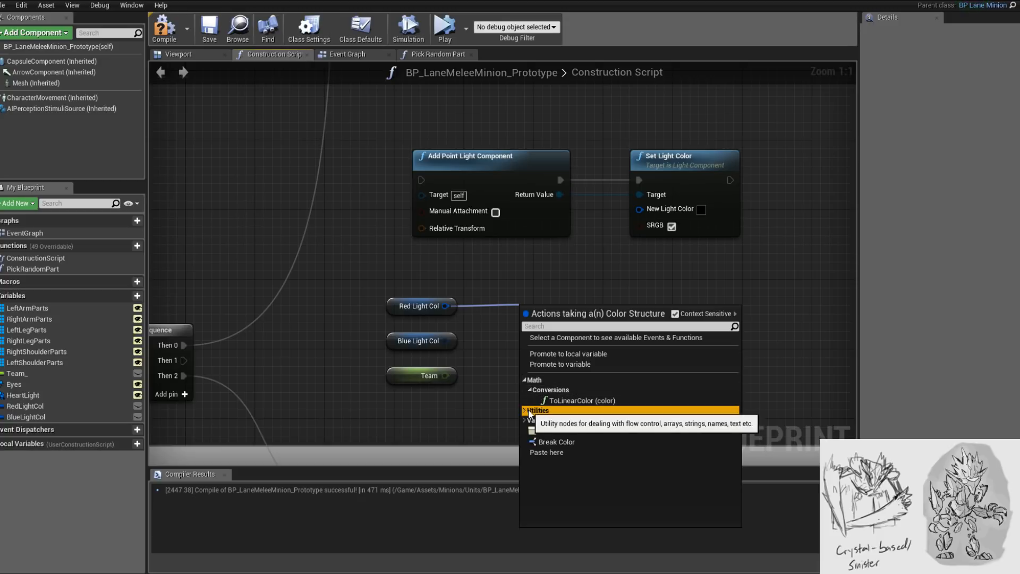
click(532, 410)
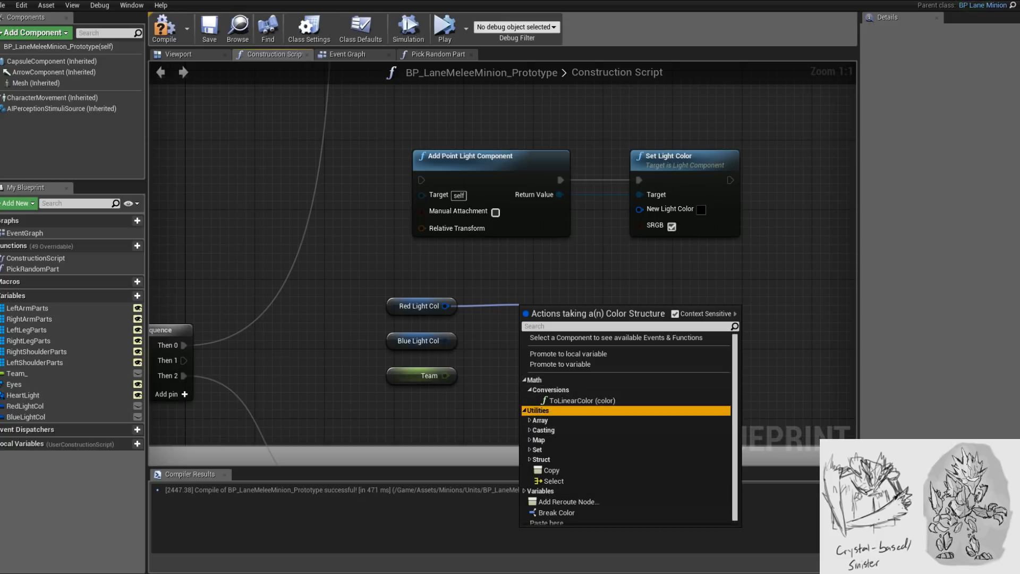
key(Escape)
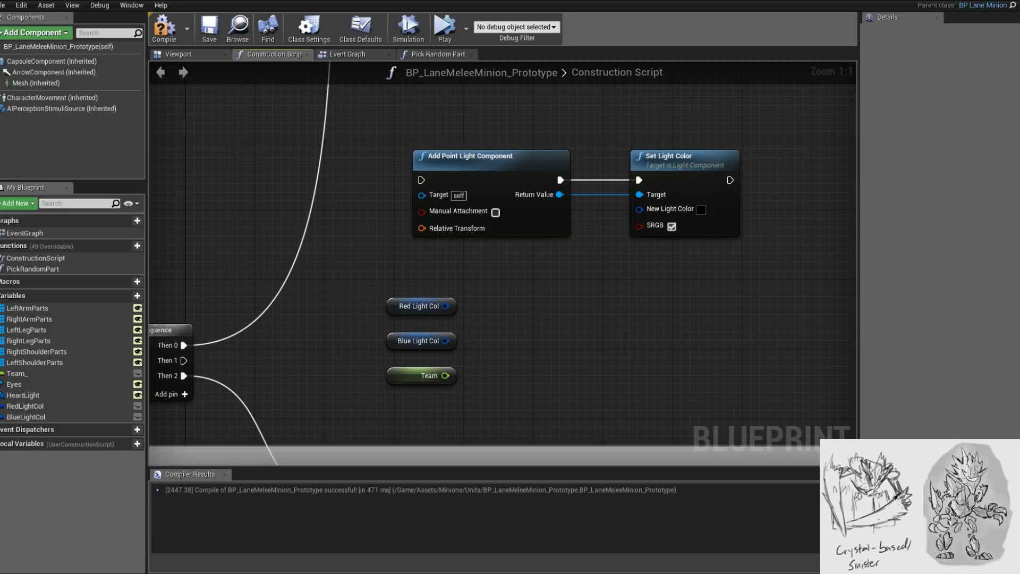
- Try to connect Red Light Col to input A of a new float Lerp node
right_click(519, 317)
text(lerp)
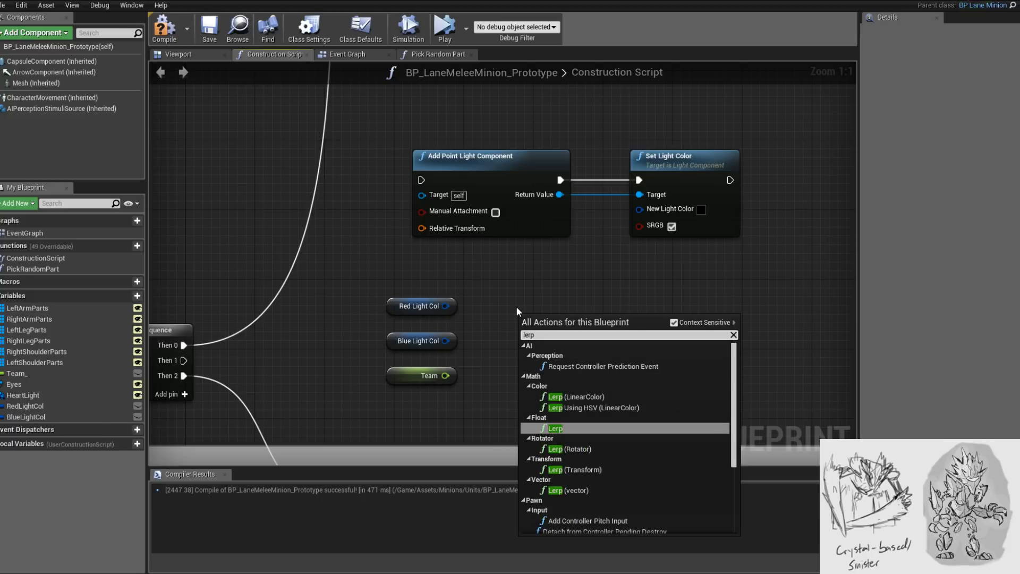
key(Up)
key(Up)
key(Down)
key(Down)
key(Return)
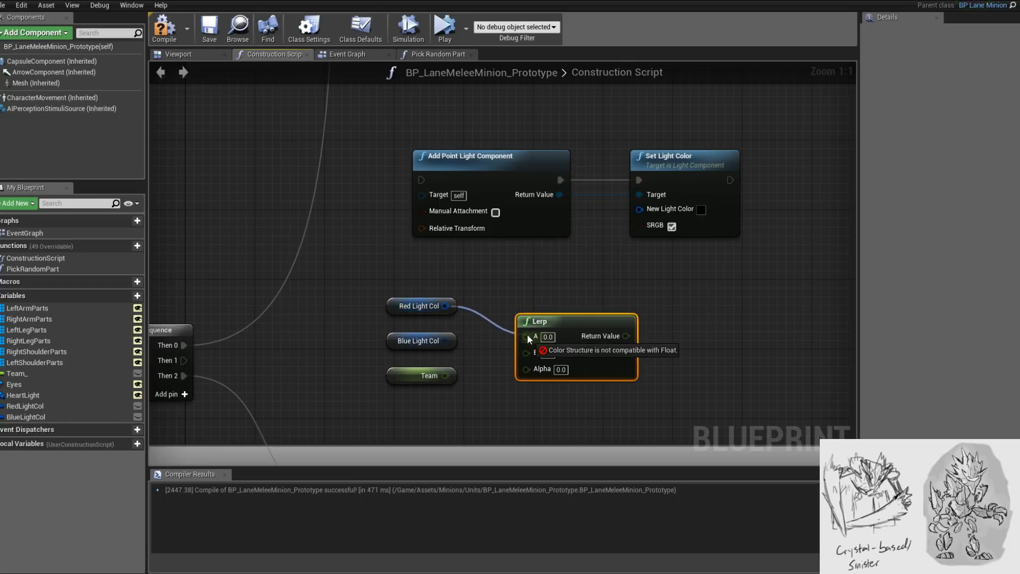
key(Delete)
- Add a Lerp (LinearColor) node and connect Red Light Col to A and Blue Light Col to B
right_click(527, 302)
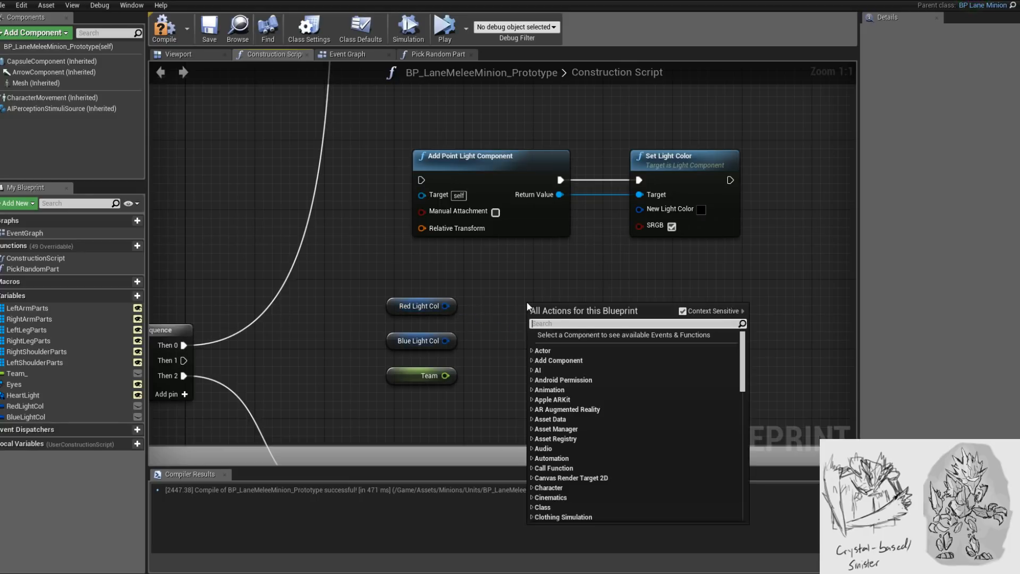
text(lerp)
key(Up)
key(Up)
key(Return)
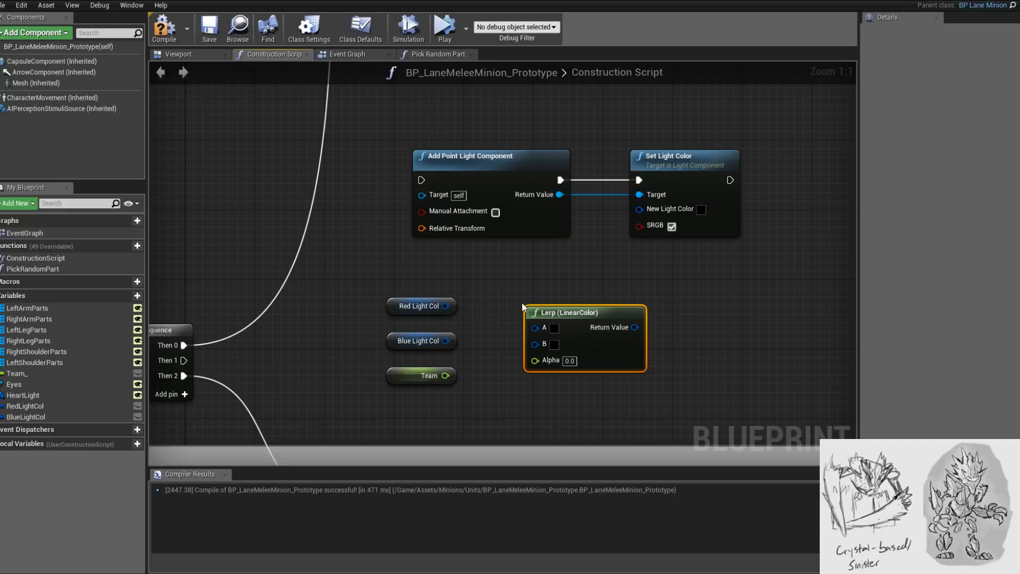
drag(445, 306, 536, 328)
drag(446, 340, 536, 342)
drag(420, 306, 371, 333)
- Connect the Lerp node's Return Value to New Light Color and the Team getter to its Alpha input
drag(635, 327, 644, 210)
drag(579, 313, 579, 305)
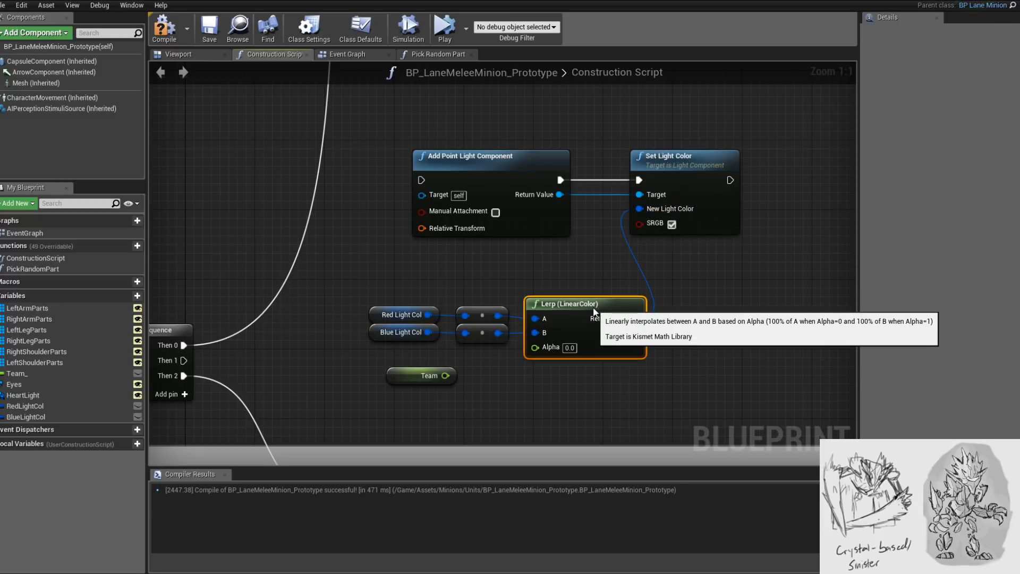
drag(445, 375, 536, 348)
- Move the Lerp node, its conversion nodes and the three getters together, closer beneath the Add Point Light Component node
right_drag(532, 370, 466, 359)
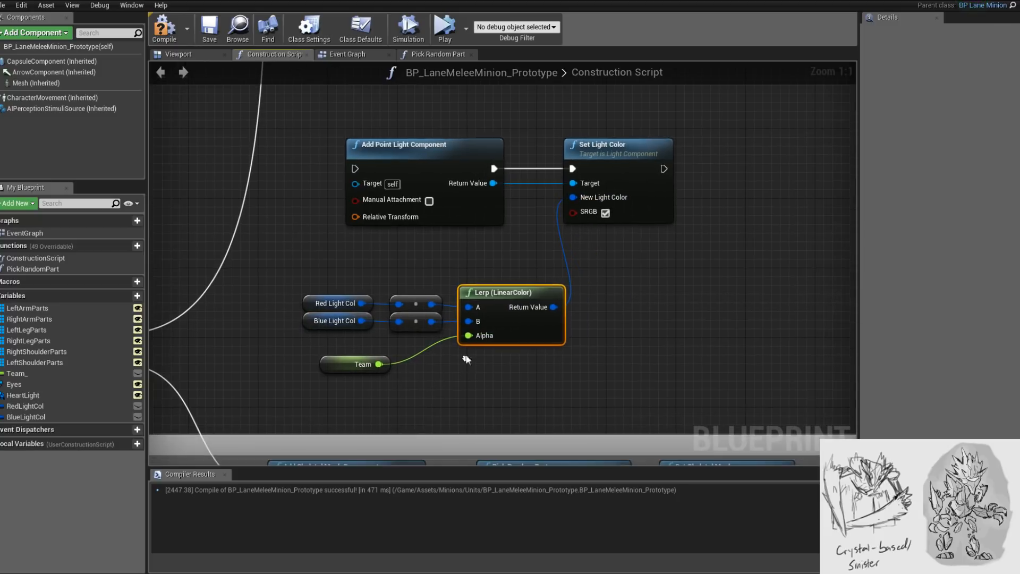
drag(360, 281, 478, 370)
drag(524, 330, 481, 295)
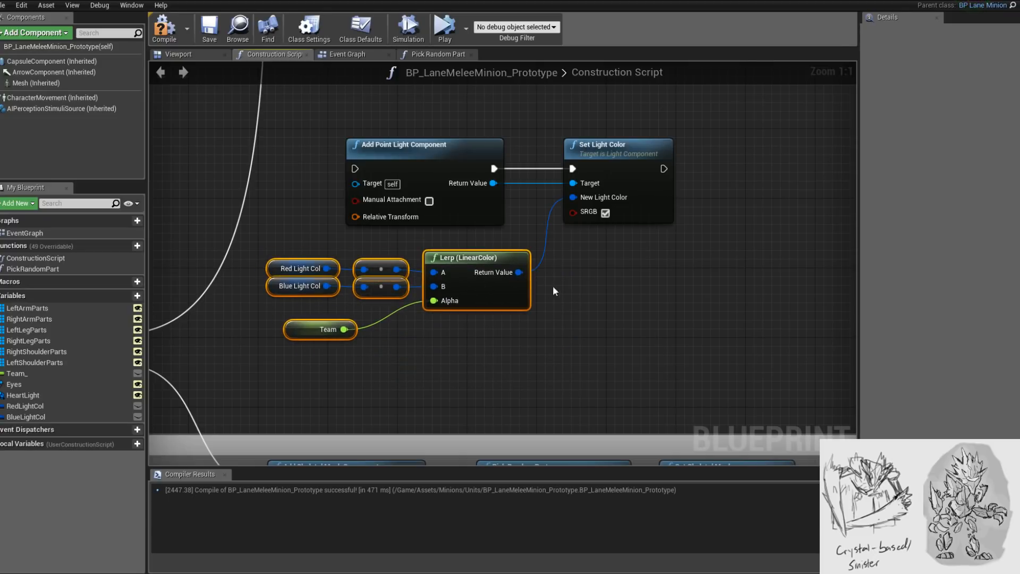
- Try placing a Set HeartLight node below the Set Light Color node
right_drag(548, 292, 605, 359)
scroll(414, 311, down, 4)
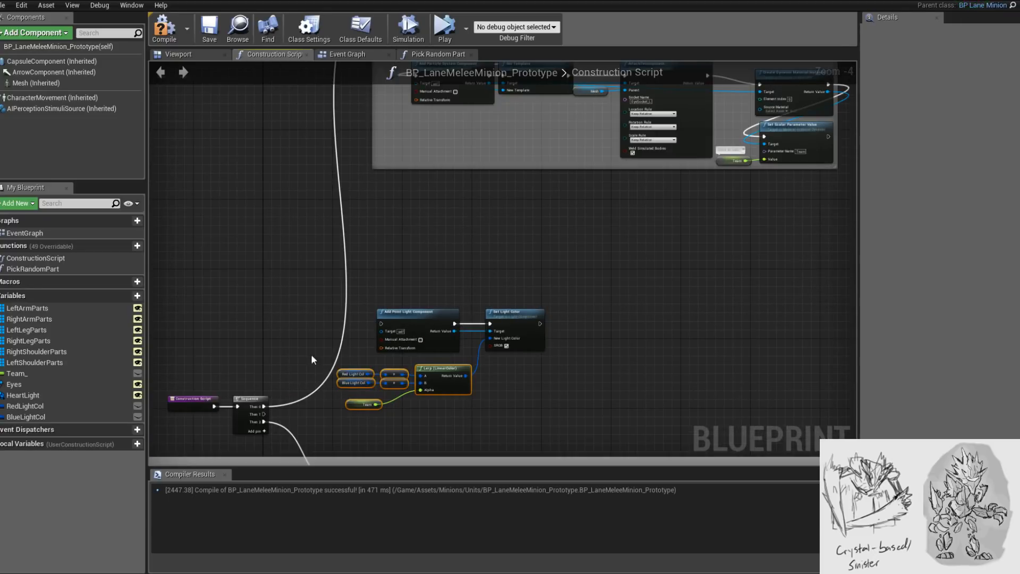
drag(29, 393, 490, 375)
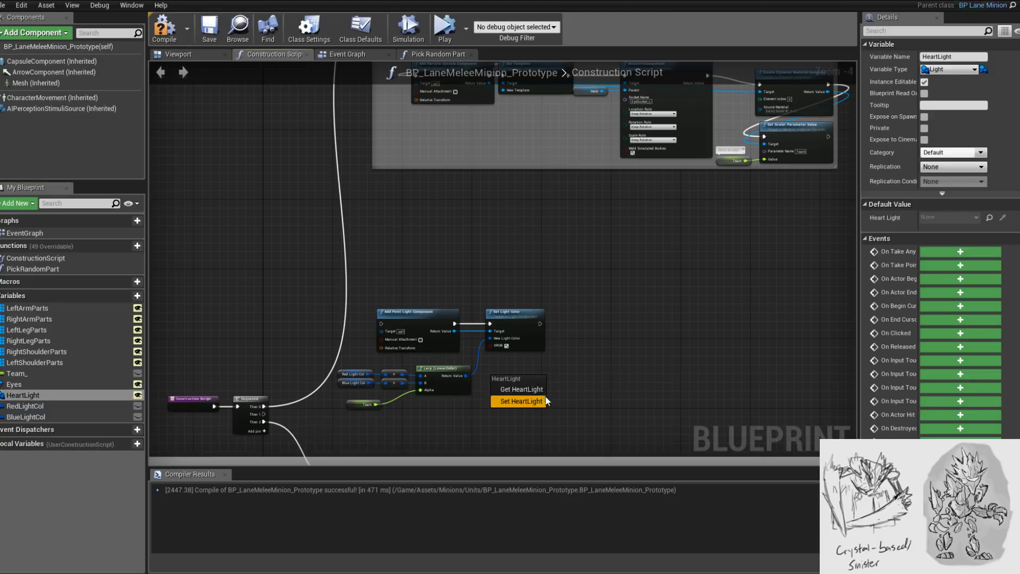
click(531, 402)
drag(520, 380, 528, 364)
scroll(527, 364, up, 2)
key(Delete)
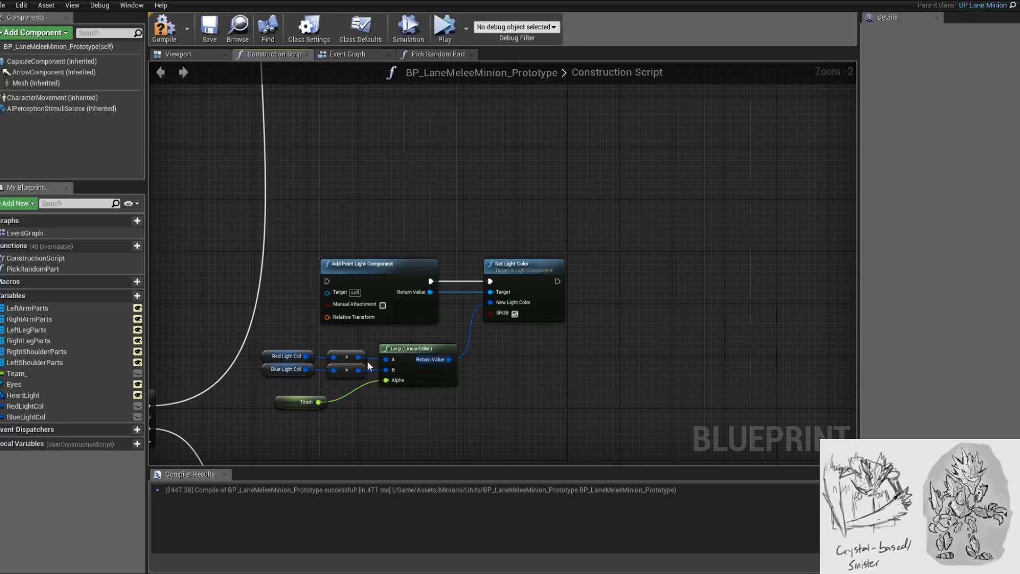
- Place a HeartLight getter below the Set Light Color node
drag(24, 395, 516, 341)
click(534, 354)
- Search the actions for the point light's Return Value for "set light" and look through the available light setters
drag(438, 317, 637, 316)
text(se)
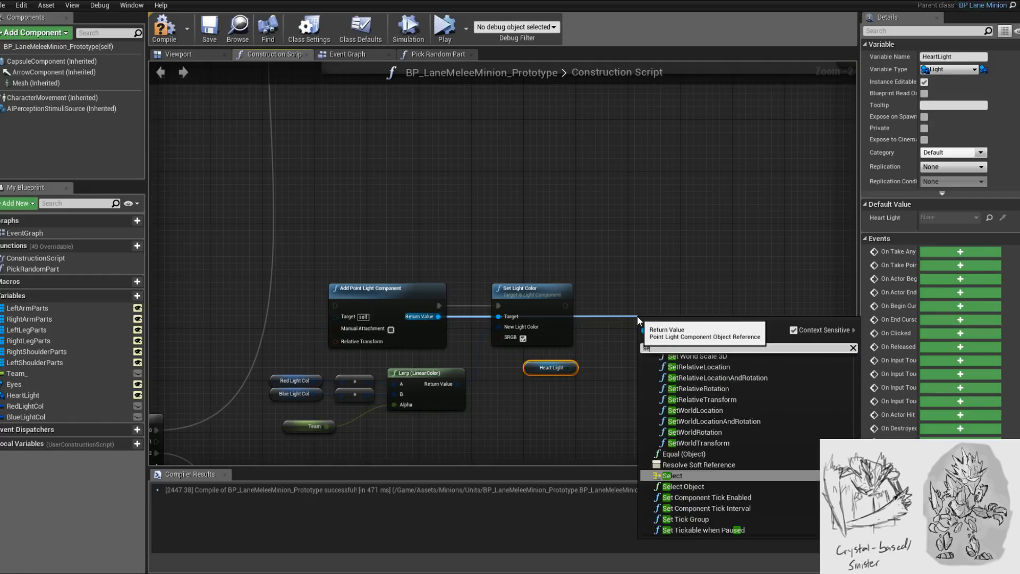
text(t light)
key(Up)
key(Up)
key(Up)
key(Up)
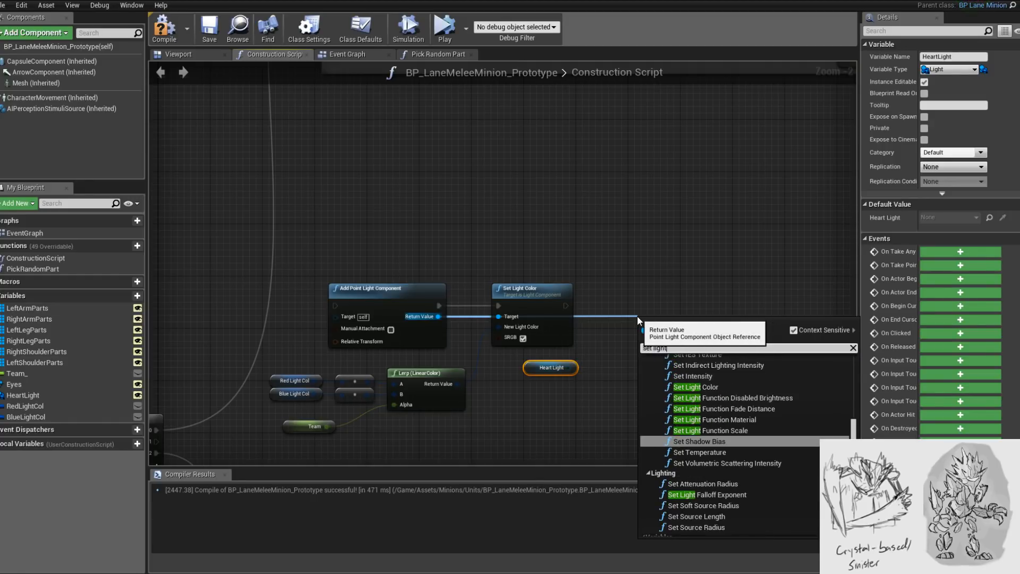
key(Up)
scroll(755, 409, up, 5)
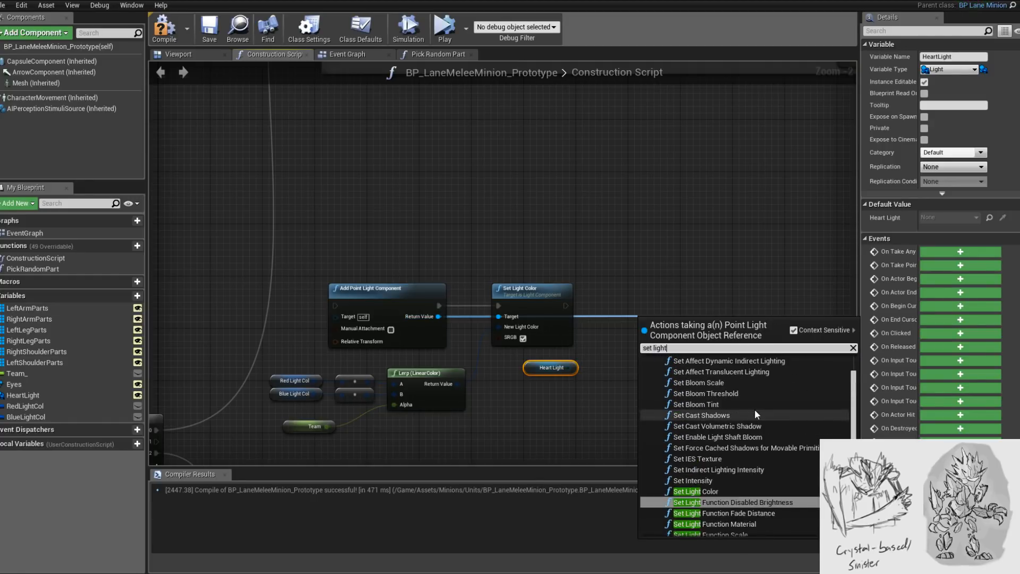
scroll(755, 408, down, 5)
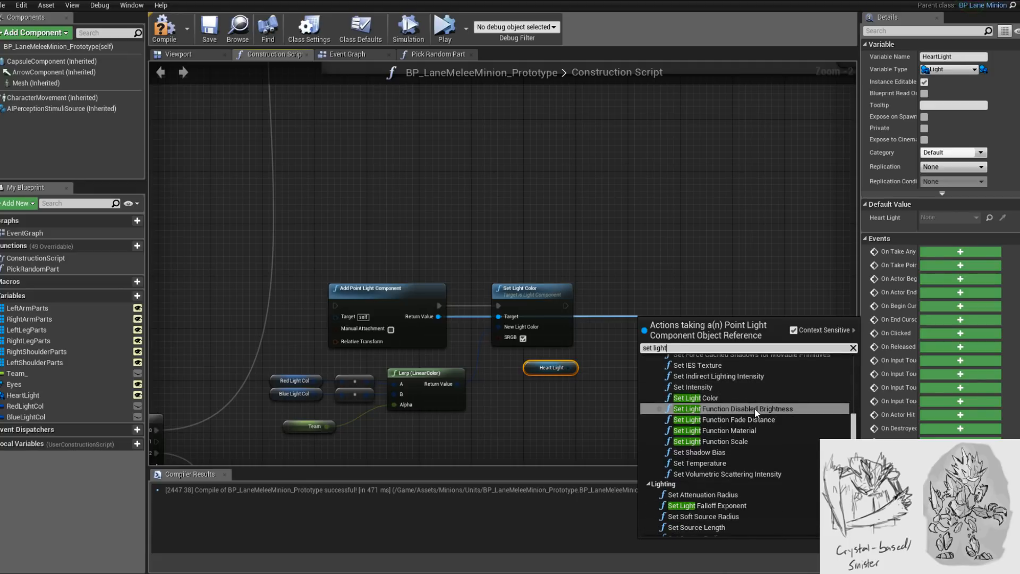
scroll(735, 449, down, 2)
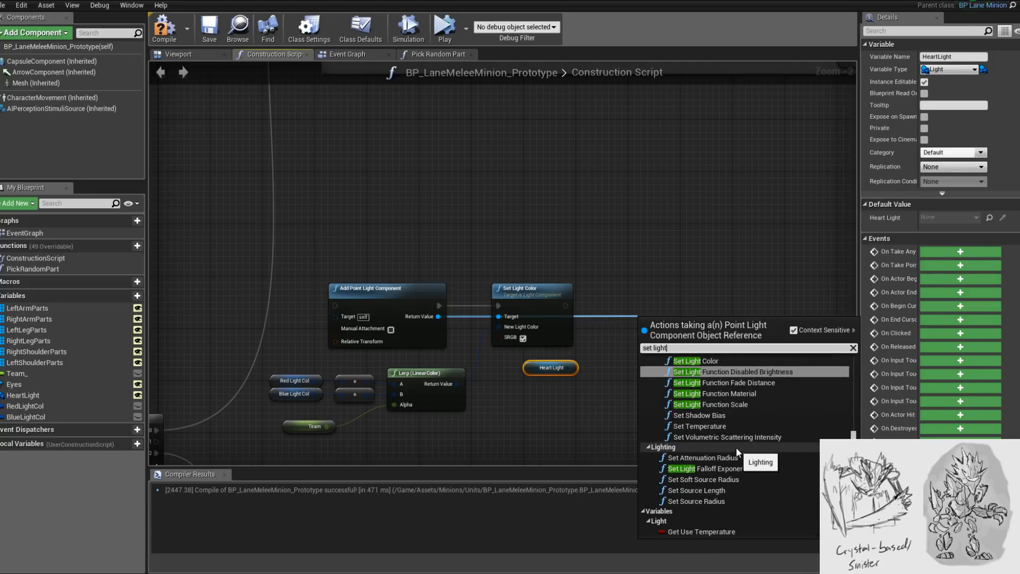
scroll(735, 449, up, 5)
scroll(739, 440, up, 3)
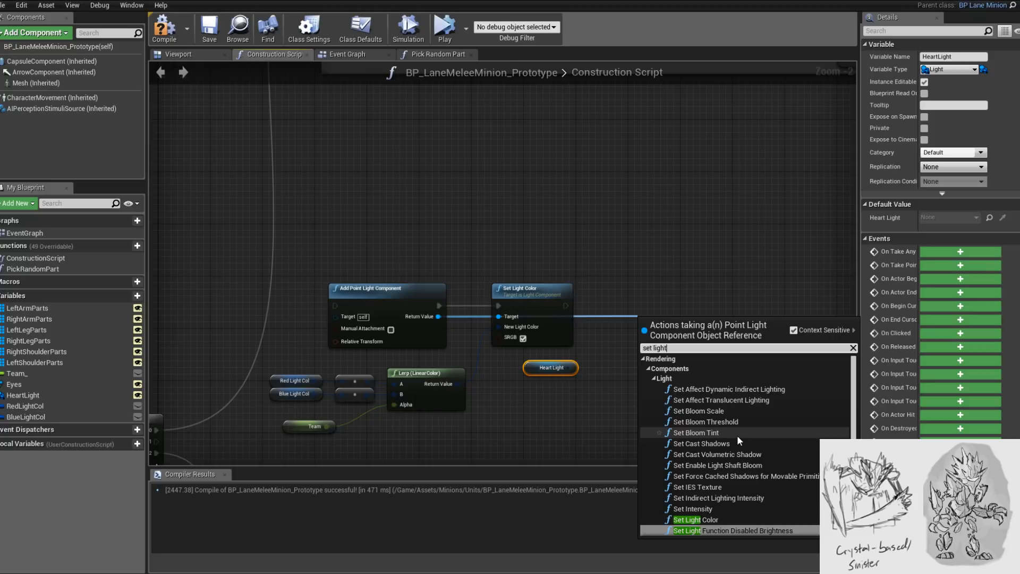
- Refine the action search, trying "set p" and "set light" again, and examine the Light and Lighting functions for a suitable setter
key(BackSpace)
key(BackSpace)
key(BackSpace)
key(BackSpace)
key(BackSpace)
text(p)
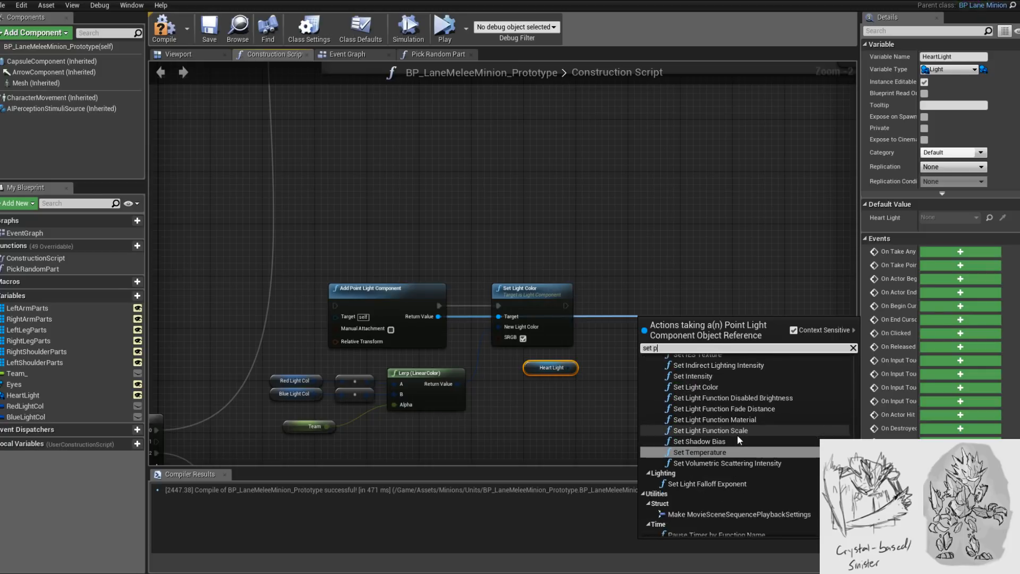
key(BackSpace)
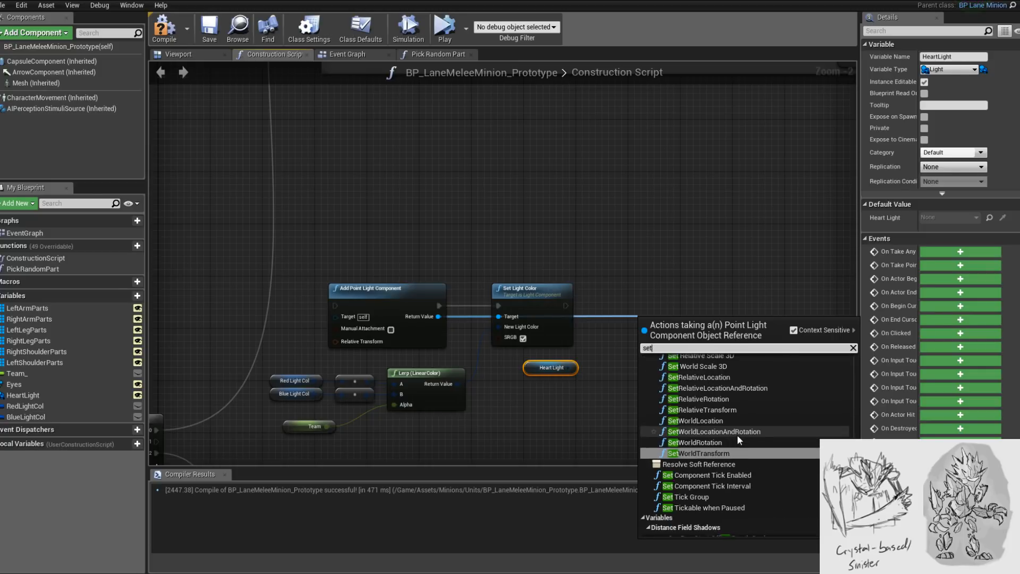
key(BackSpace)
key(BackSpace)
key(BackSpace)
key(BackSpace)
text(set light)
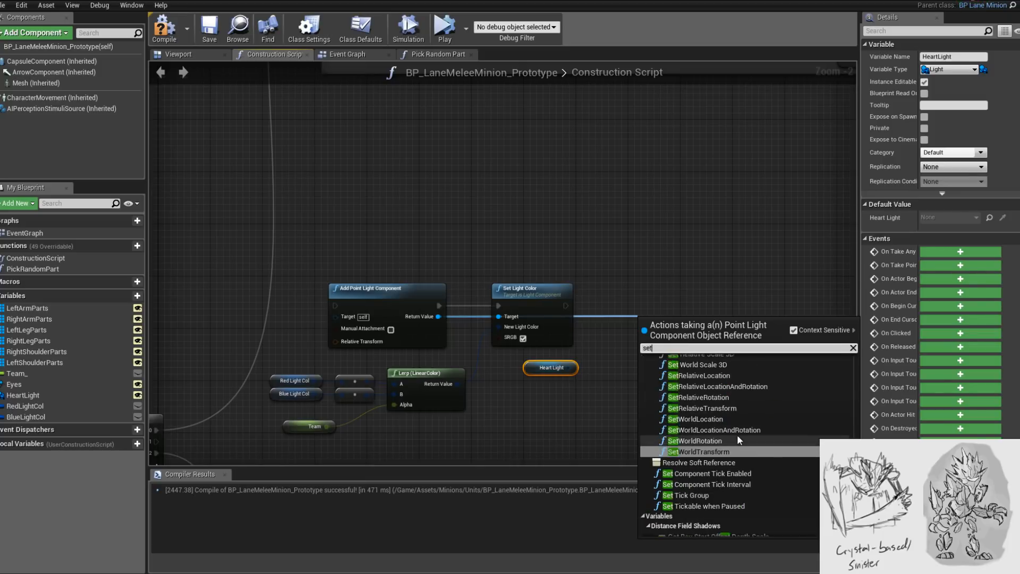
scroll(755, 447, up, 3)
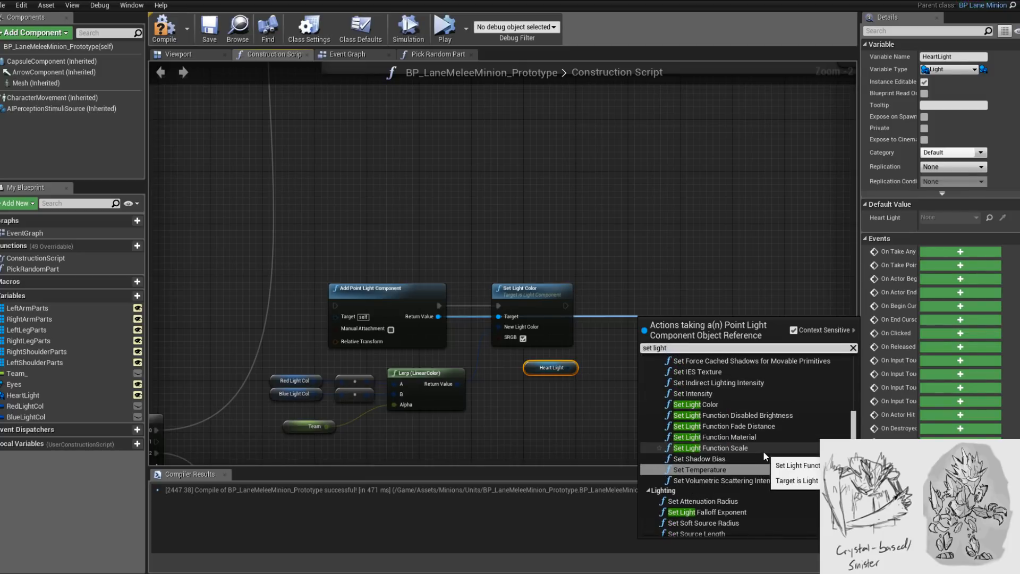
scroll(755, 436, up, 1)
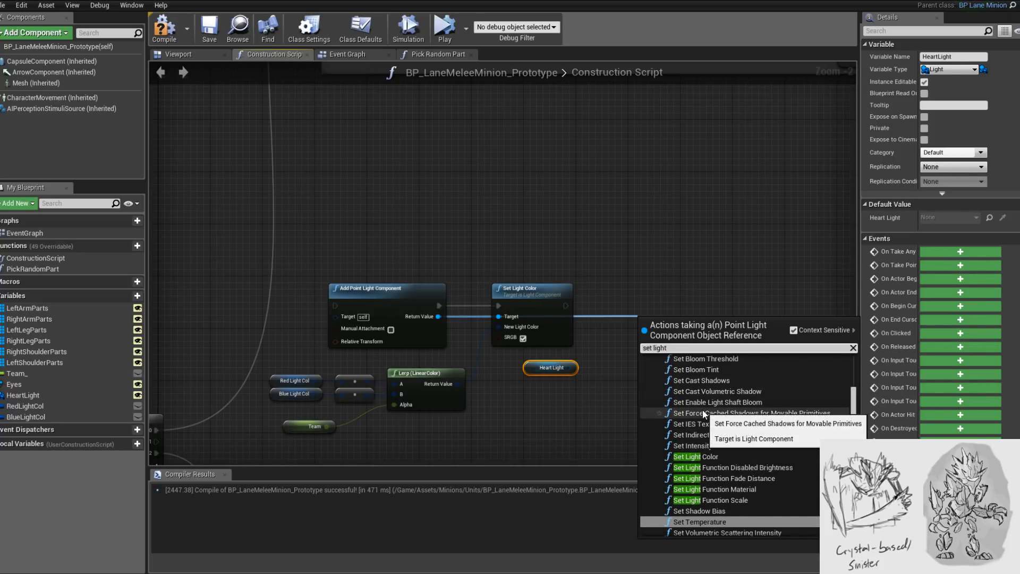
scroll(702, 410, up, 1)
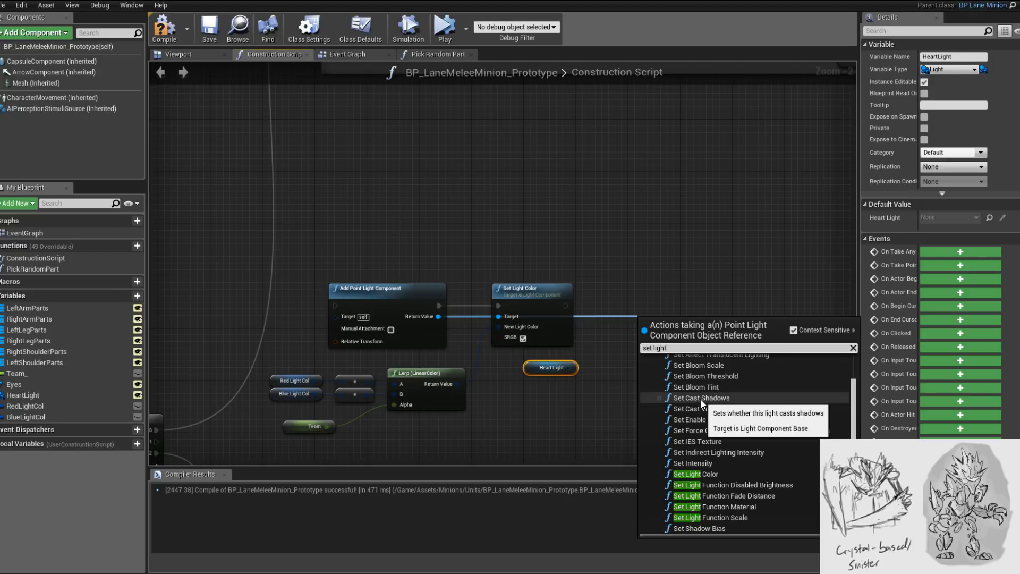
scroll(751, 394, up, 1)
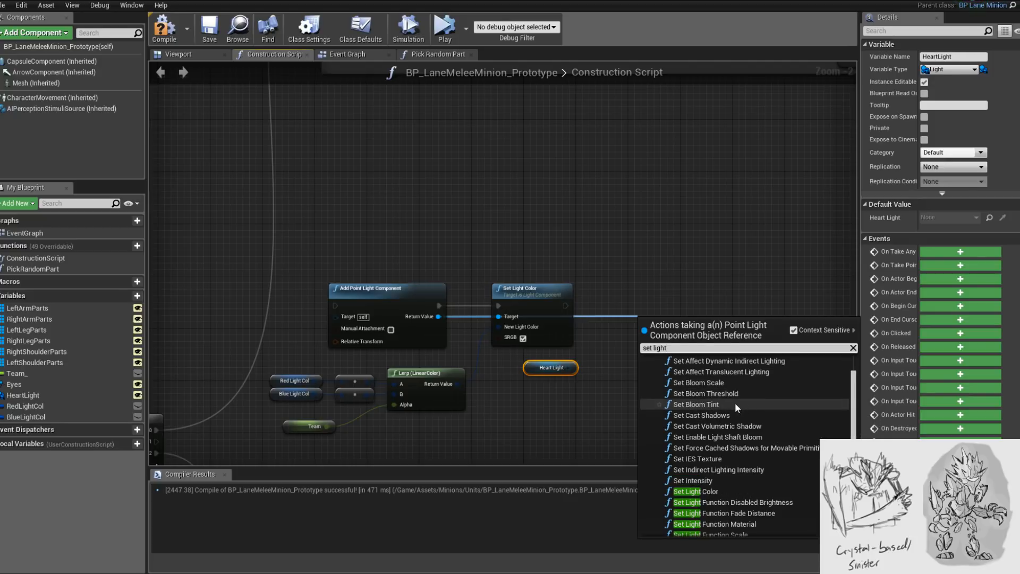
scroll(736, 401, up, 1)
scroll(750, 397, down, 2)
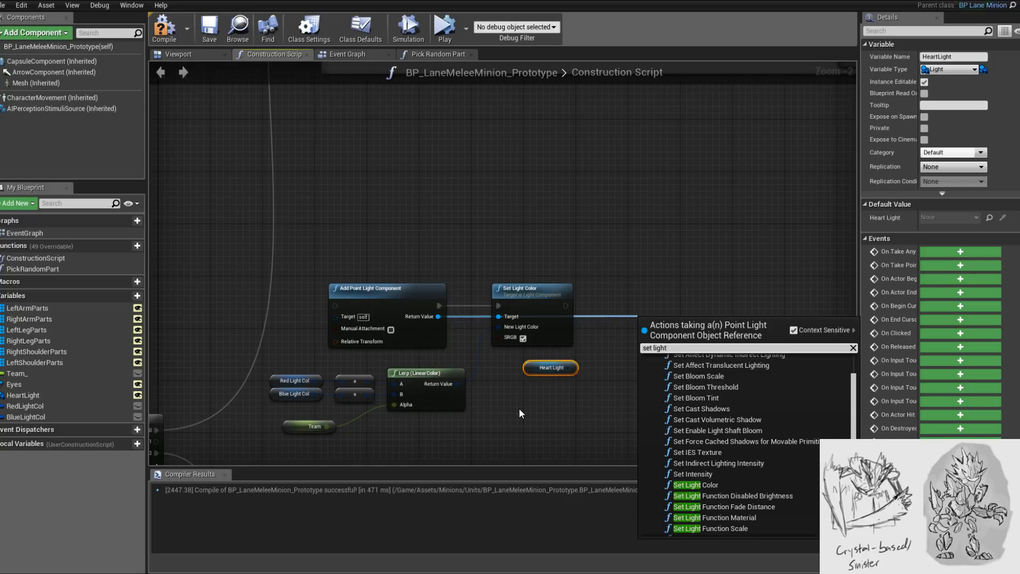
scroll(744, 426, down, 3)
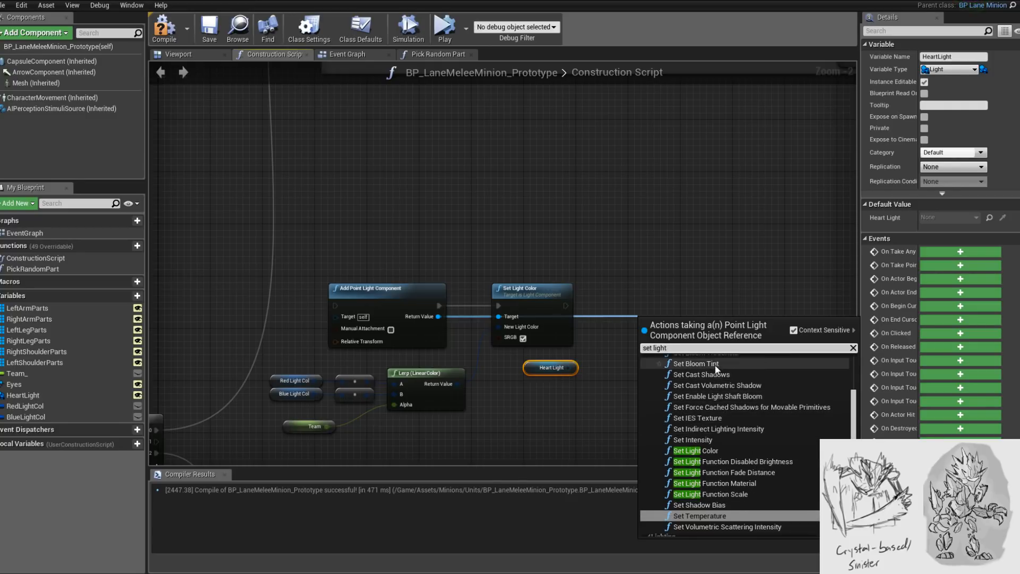
scroll(707, 415, down, 3)
scroll(714, 426, down, 3)
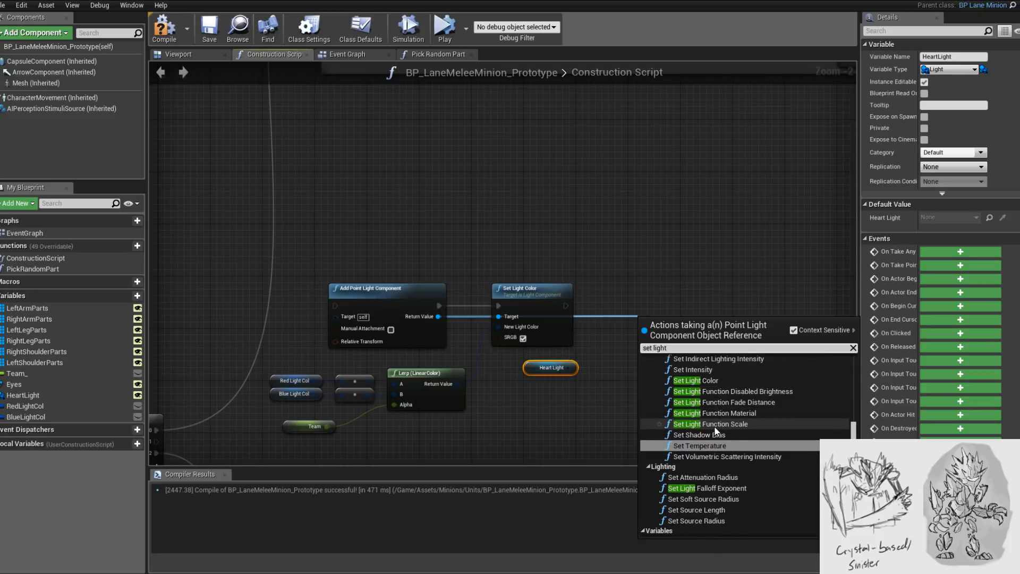
scroll(731, 442, down, 2)
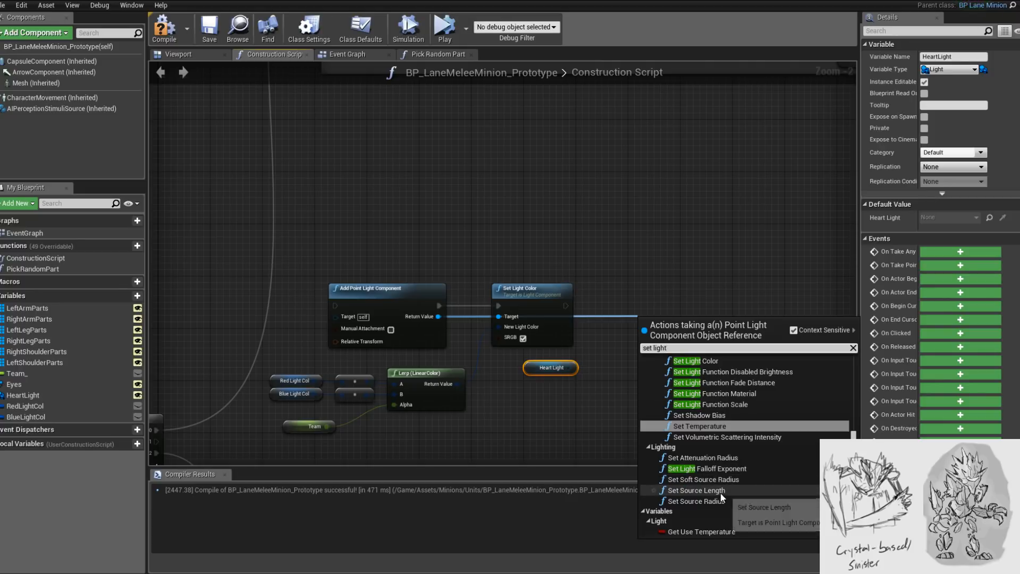
scroll(742, 449, up, 3)
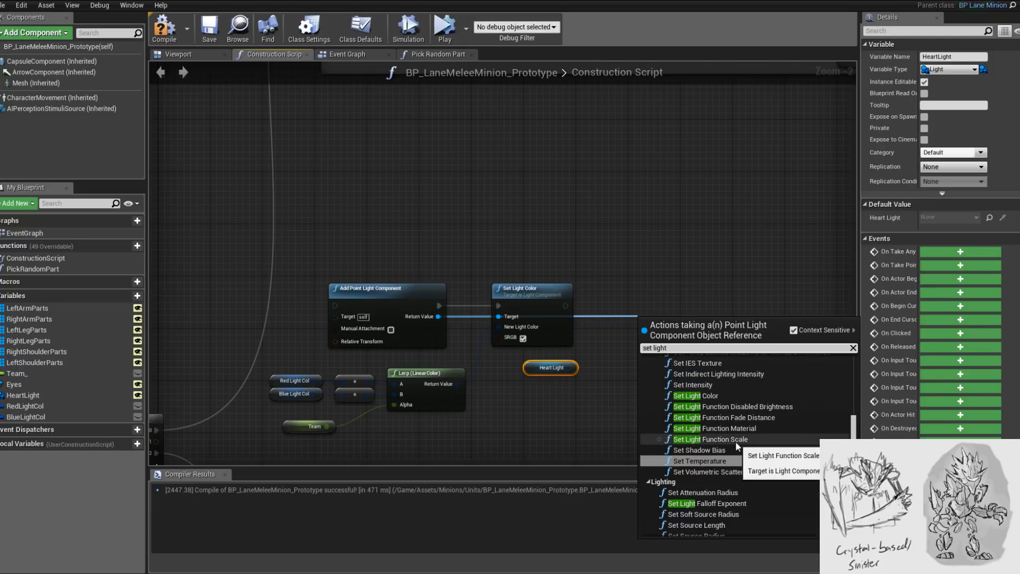
scroll(735, 442, up, 2)
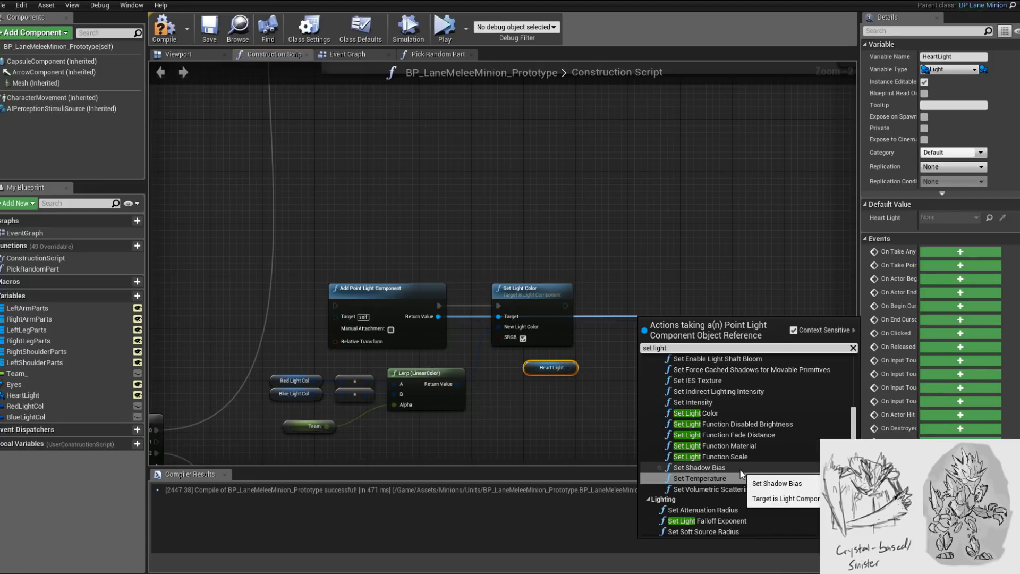
scroll(741, 473, up, 5)
scroll(739, 469, up, 5)
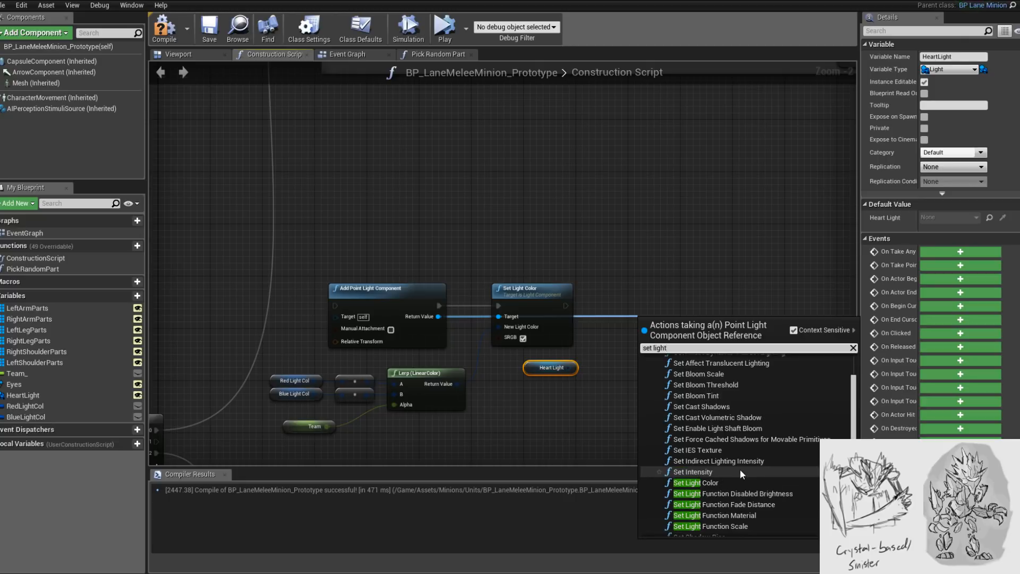
scroll(740, 469, up, 1)
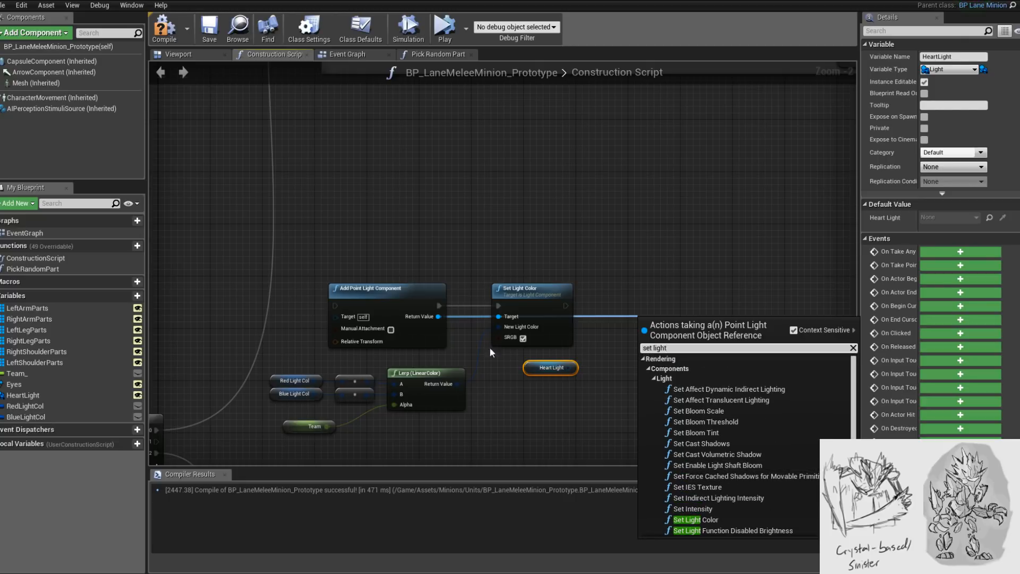
- Delete the HeartLight getter below the Set Light Color node
right_drag(403, 266, 531, 383)
scroll(503, 313, down, 4)
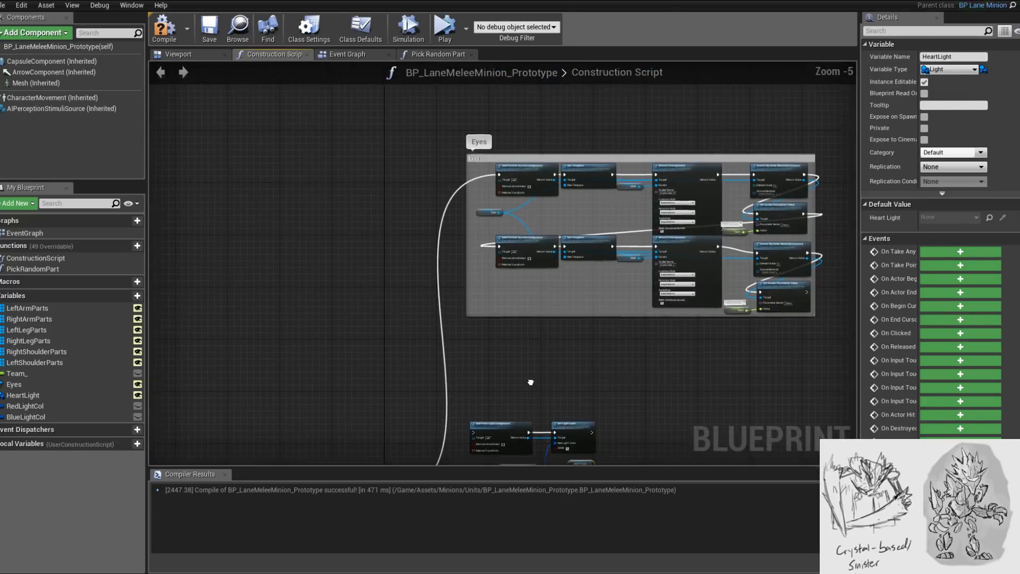
scroll(534, 272, up, 3)
scroll(534, 273, down, 4)
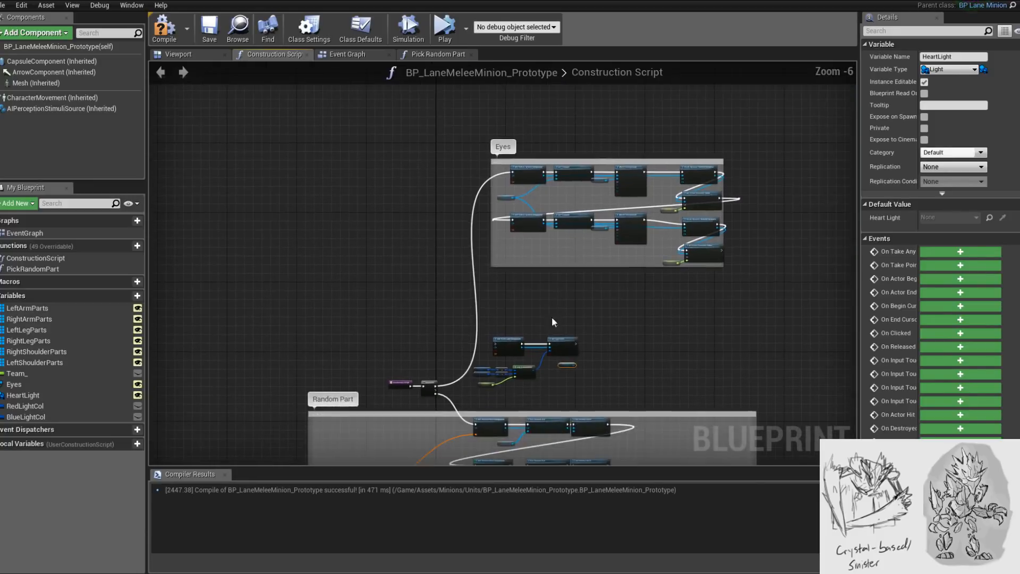
scroll(534, 353, up, 4)
right_drag(535, 353, 582, 237)
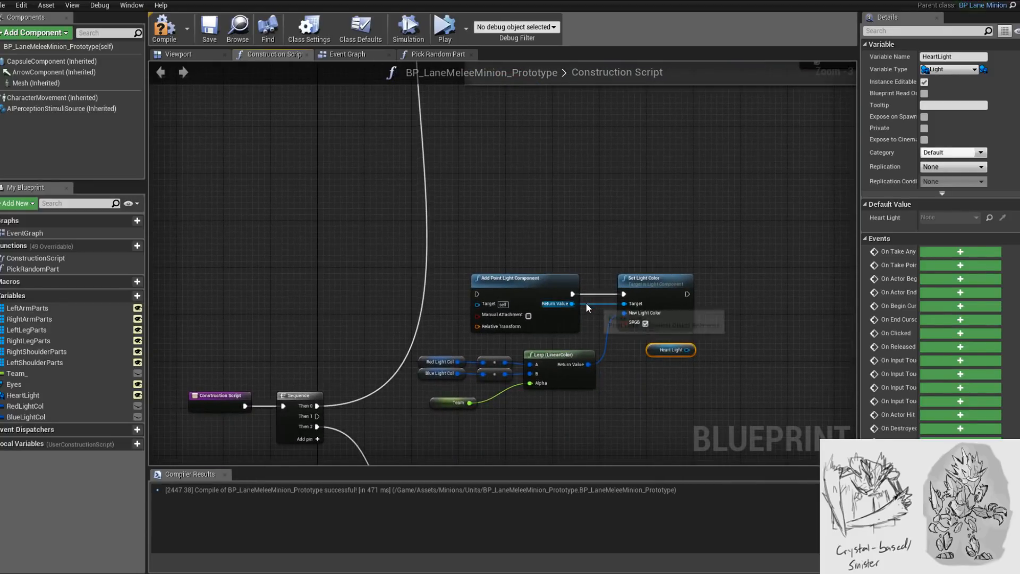
mouse_move(692, 368)
mouse_down()
mouse_move(675, 351)
mouse_move(685, 353)
mouse_up()
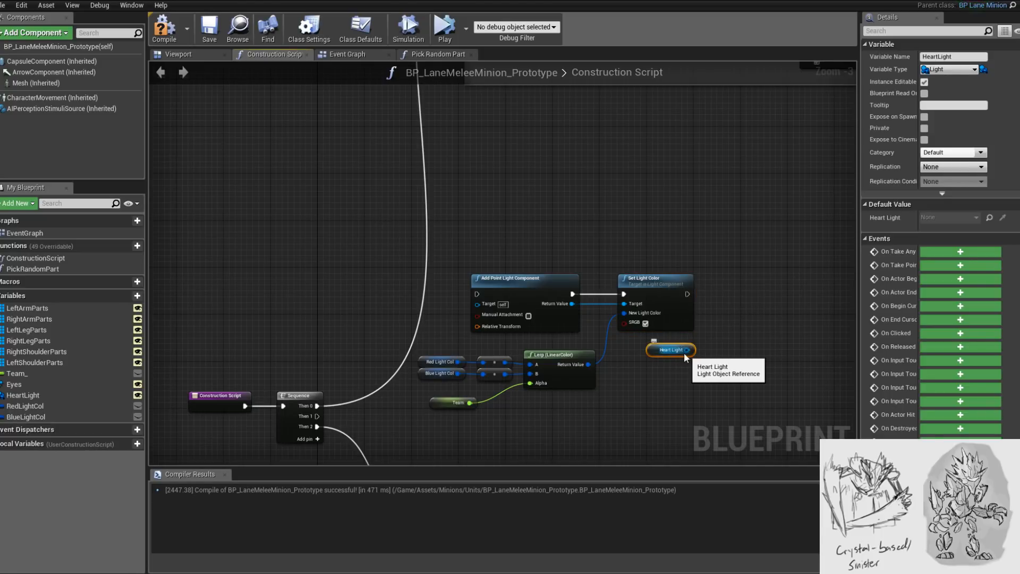
key(Delete)
- Add an AttachToComponent node with the new point light as its Target and connect it after Set Light Color
drag(573, 303, 722, 305)
text(attach)
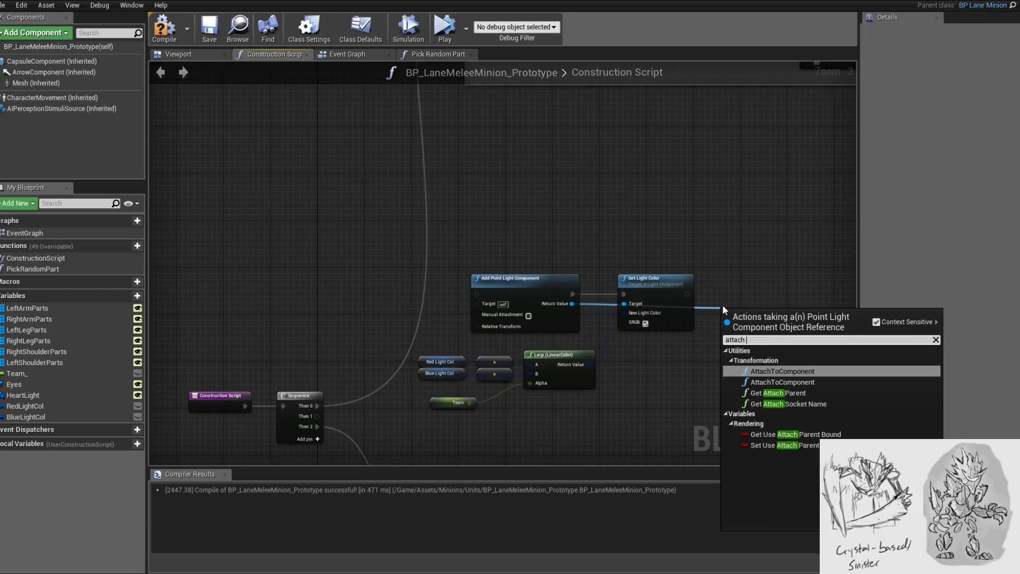
key(Return)
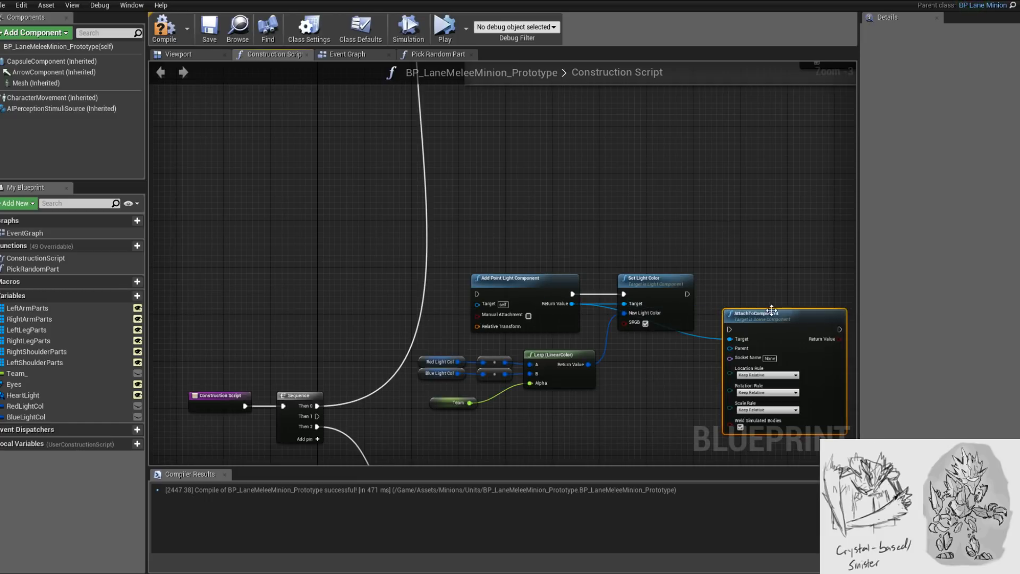
drag(761, 324, 797, 290)
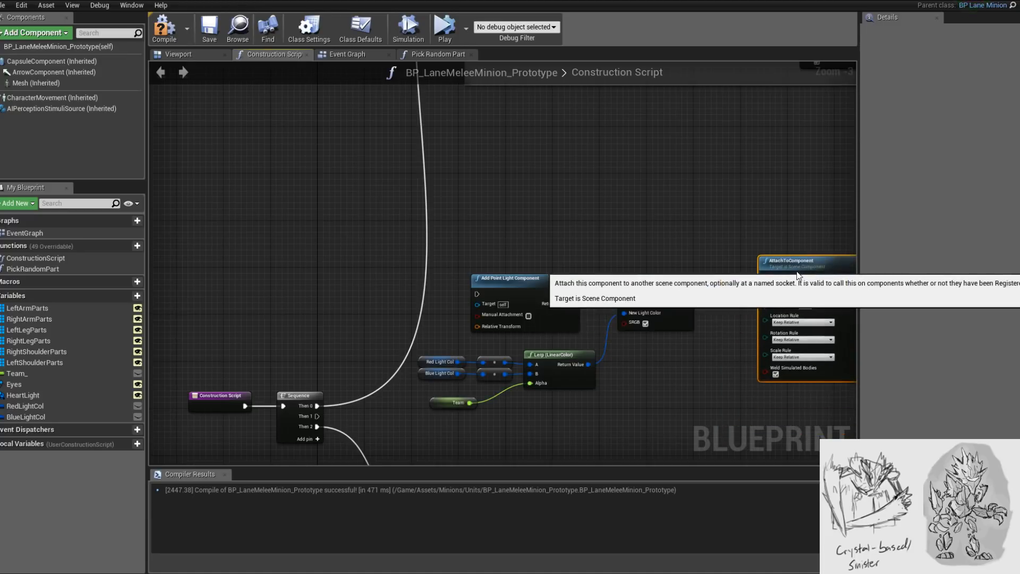
right_drag(797, 261, 657, 229)
- Set the AttachToComponent node's Socket Name to HeartLight
click(701, 296)
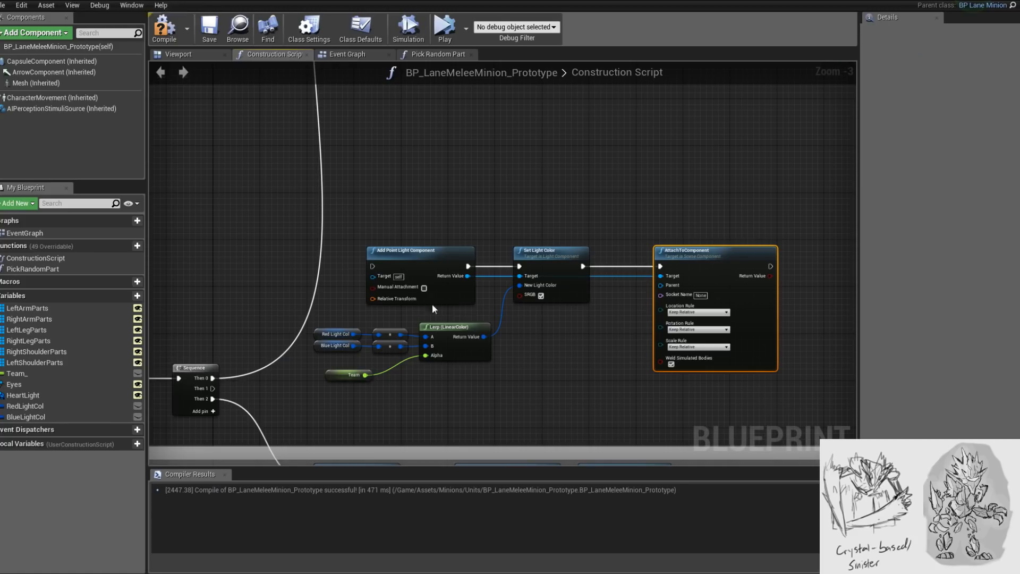
click(700, 296)
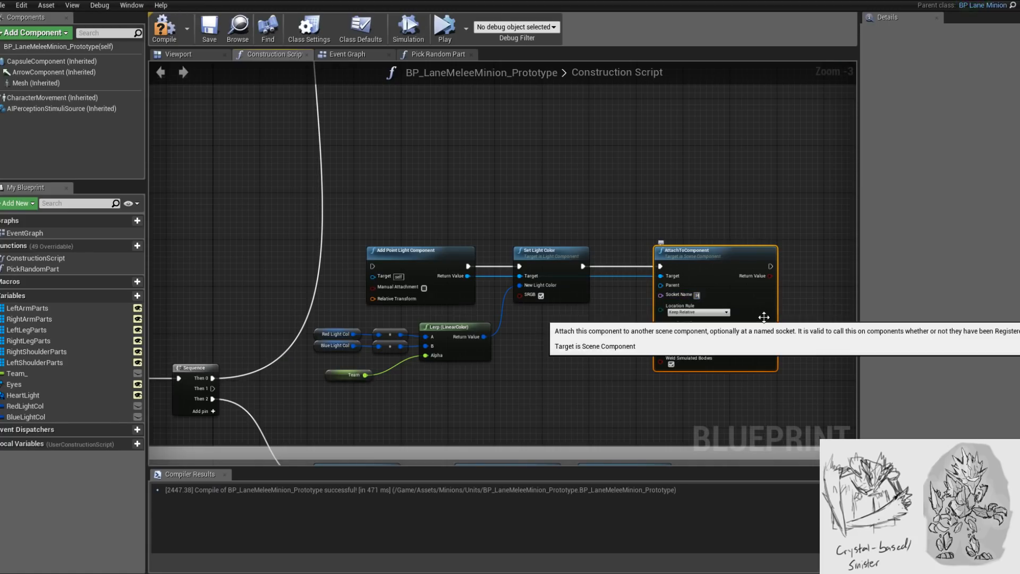
text(HeartLight)
- Connect the Sequence node's Then 1 output to the Add Point Light Component node's execution input
right_drag(579, 229, 665, 222)
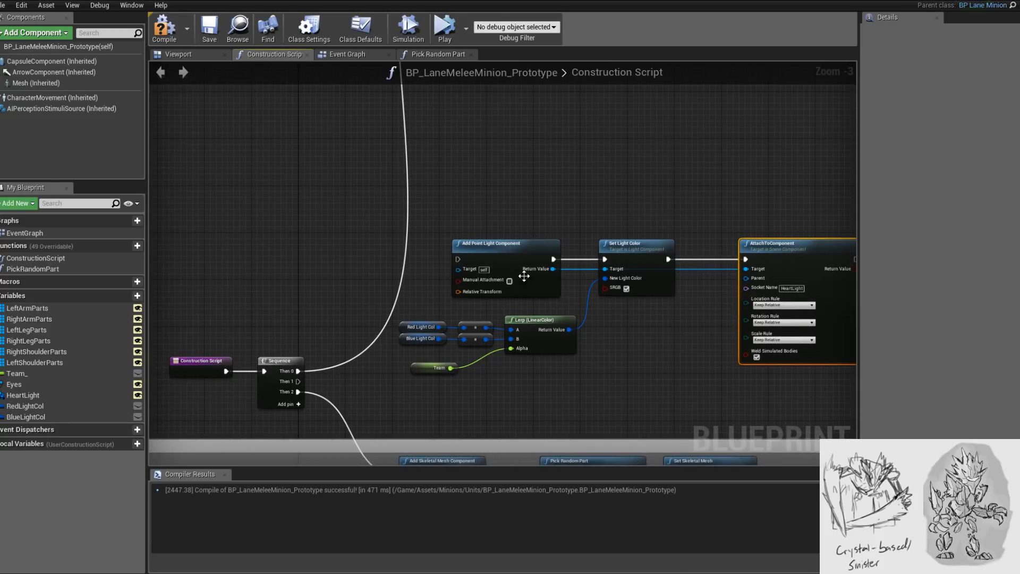
drag(298, 381, 410, 290)
drag(460, 257, 459, 260)
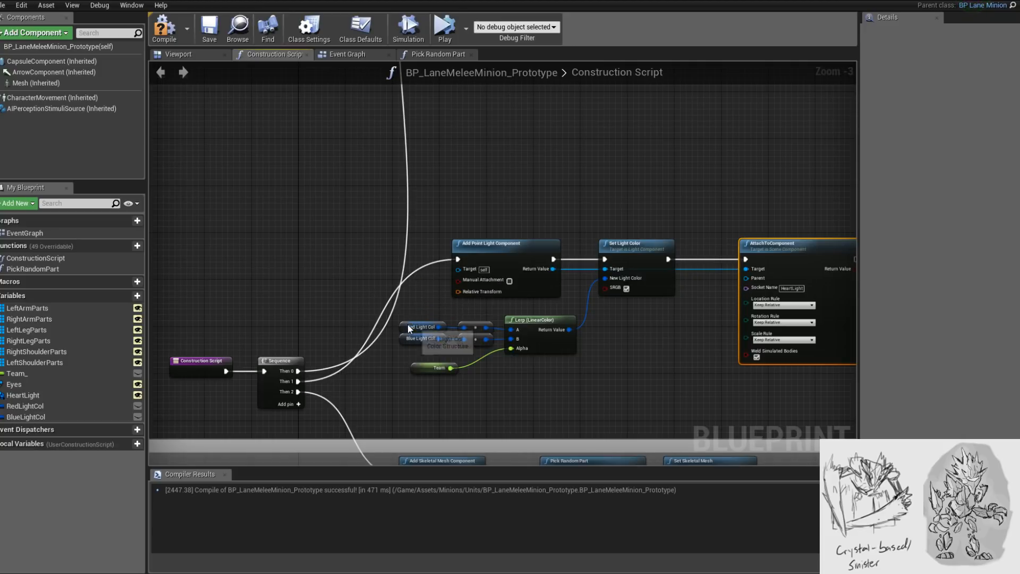
- Set the RedLightCol variable's default colour to pure red, with R 255, G 0 and B 0
click(407, 325)
click(978, 218)
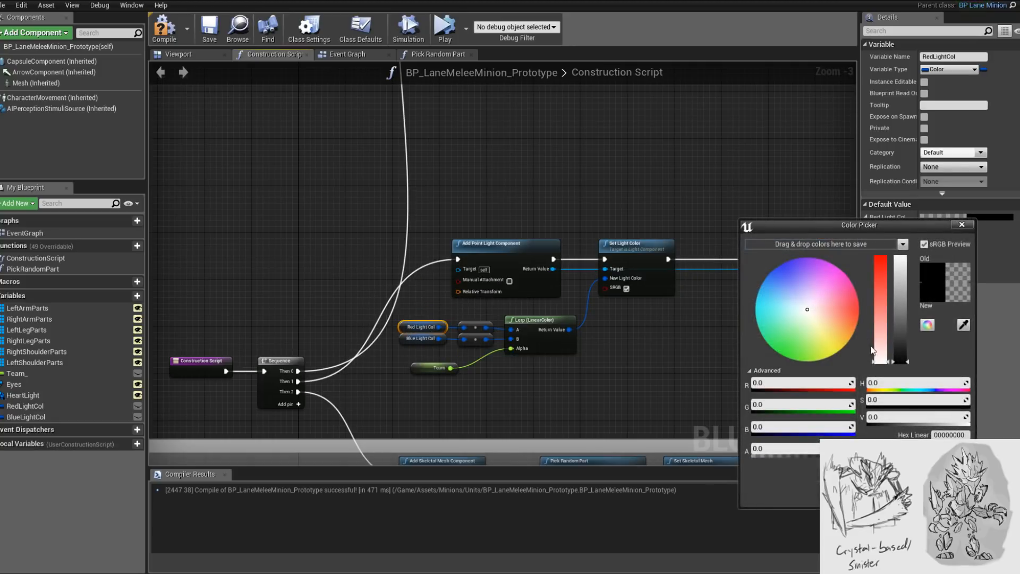
drag(899, 293, 902, 275)
key(Return)
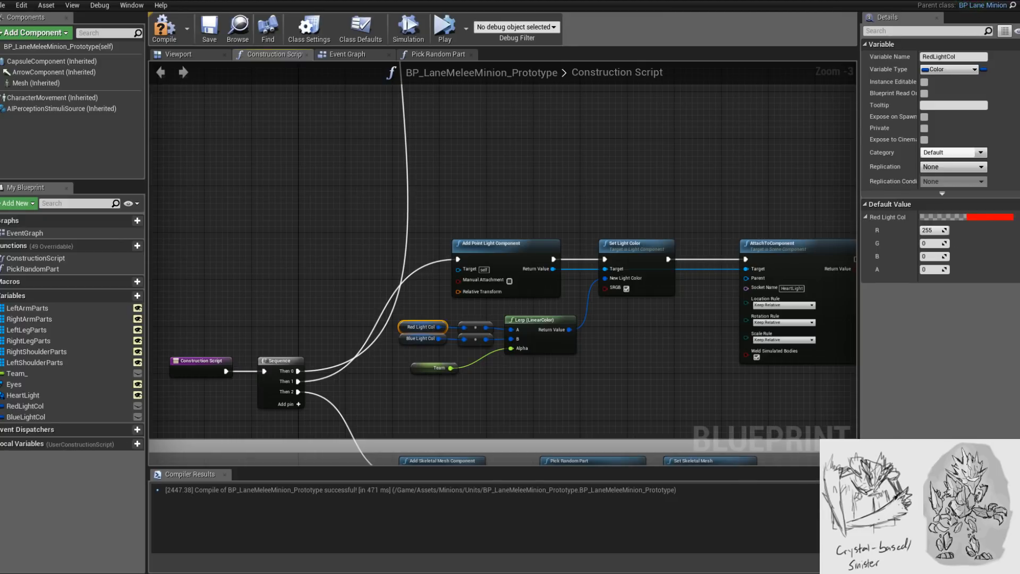
- Set the BlueLightCol variable's default colour to a bright cyan-blue, with R 0, G 215 and B 255
click(407, 340)
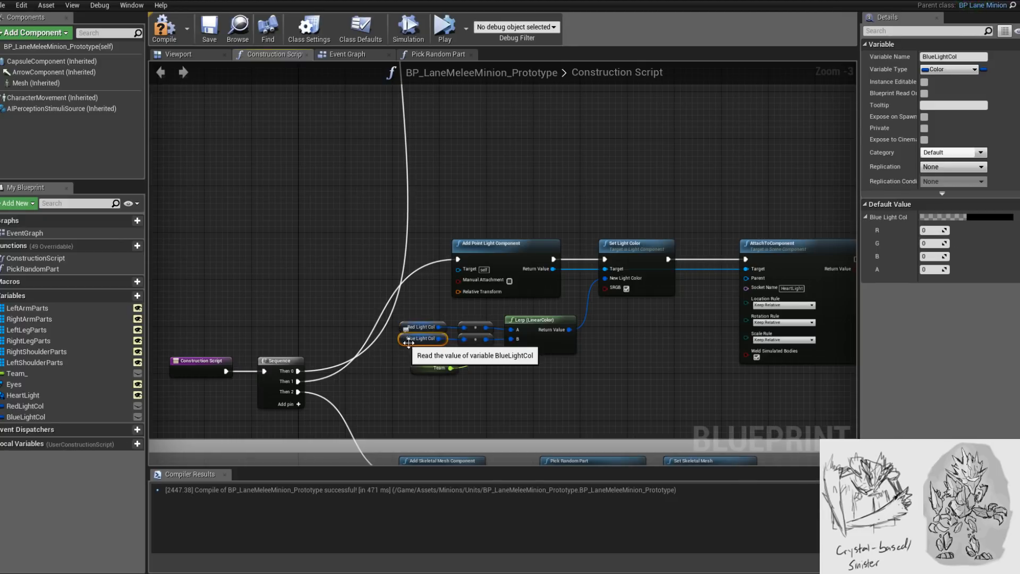
click(980, 217)
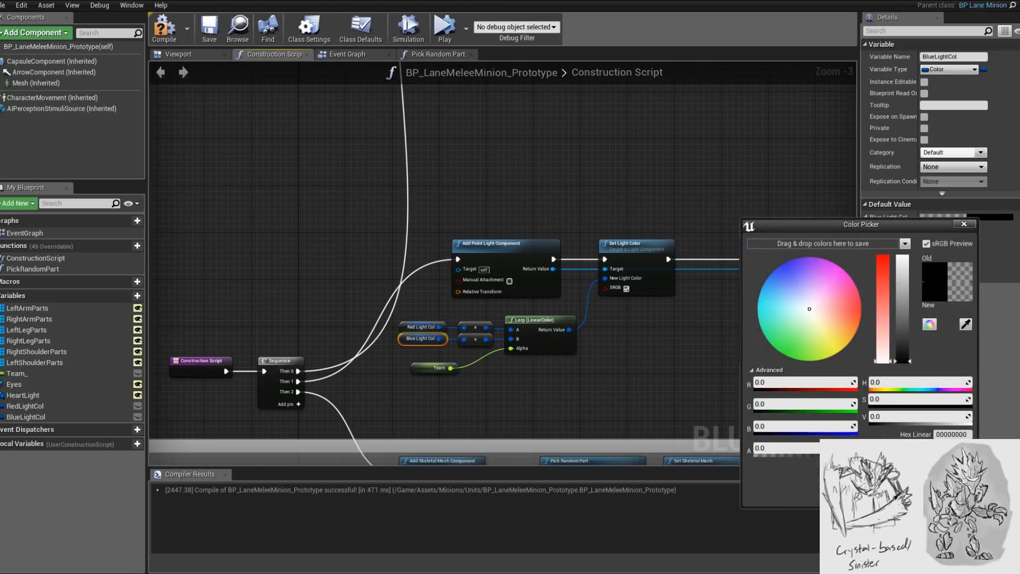
drag(802, 302, 751, 288)
drag(900, 280, 899, 244)
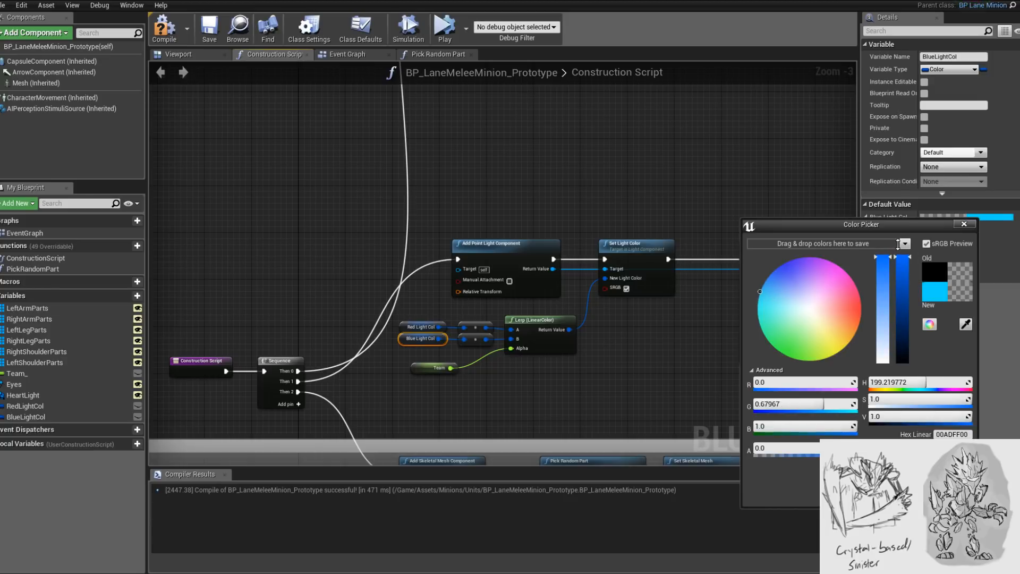
click(904, 494)
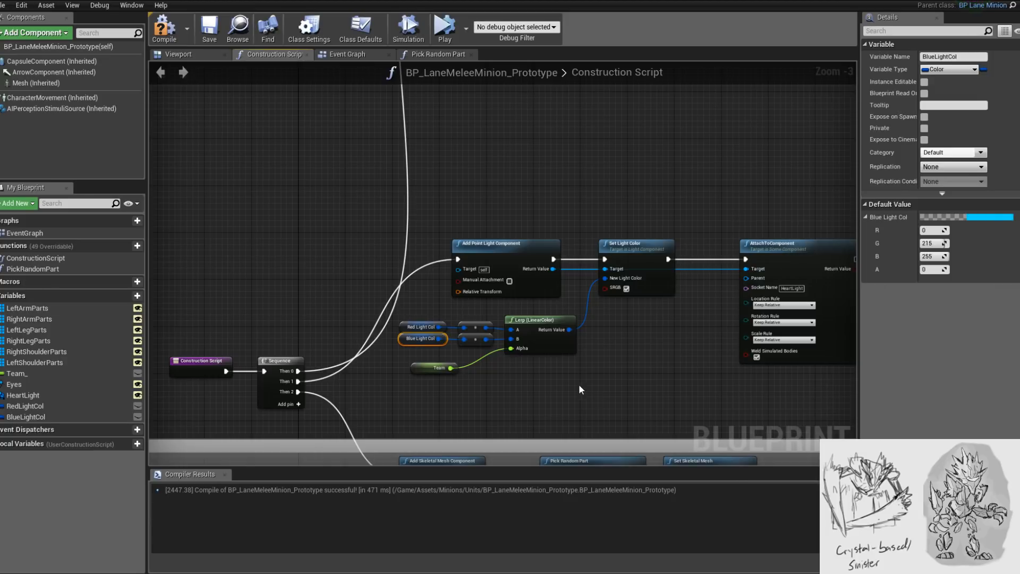
- Inspect the minion's lighting from the front and back in the viewport and compile the blueprint
scroll(612, 360, down, 2)
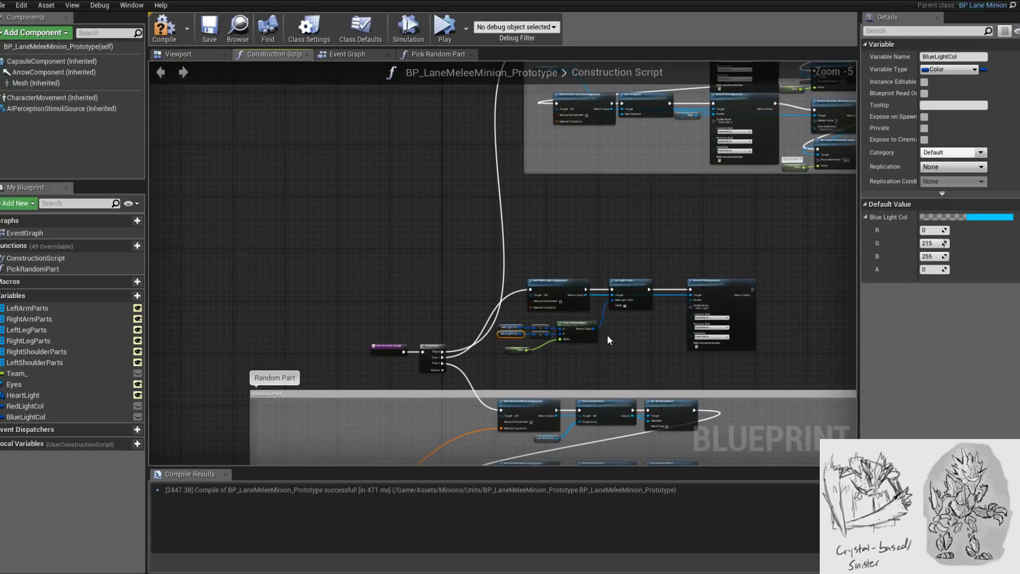
click(177, 55)
right_drag(642, 285, 564, 279)
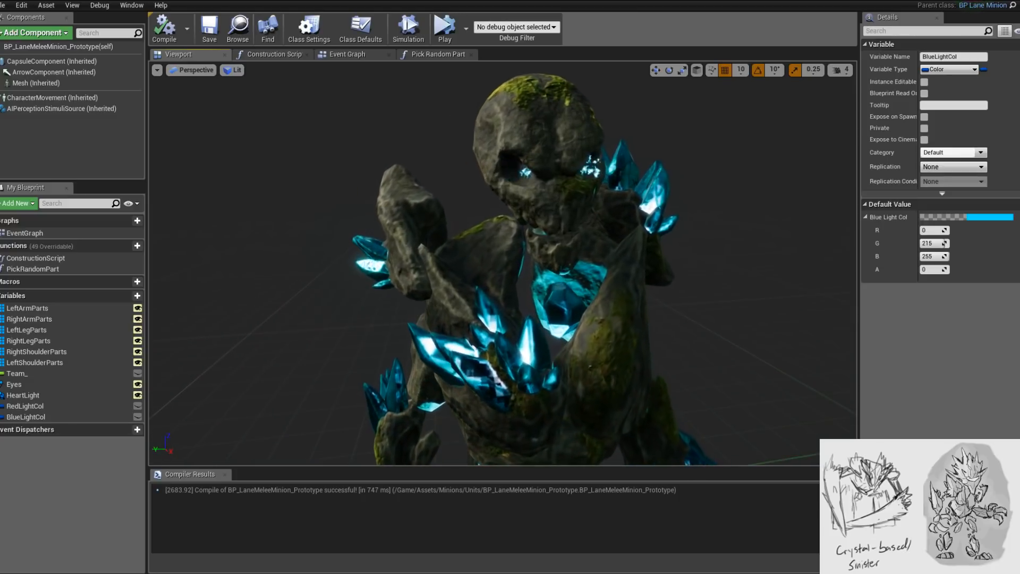
drag(563, 279, 643, 275)
right_drag(643, 274, 691, 273)
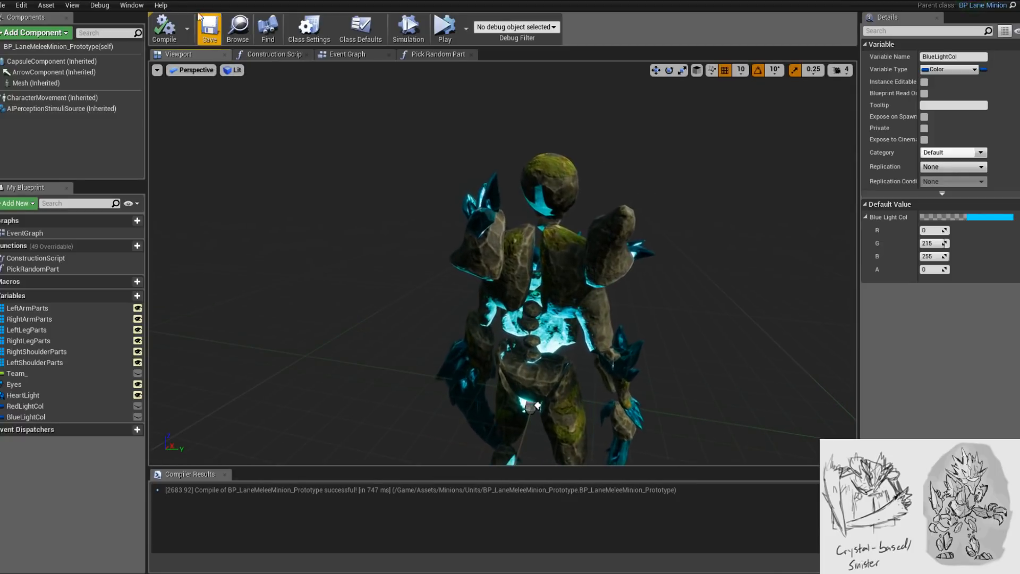
click(165, 26)
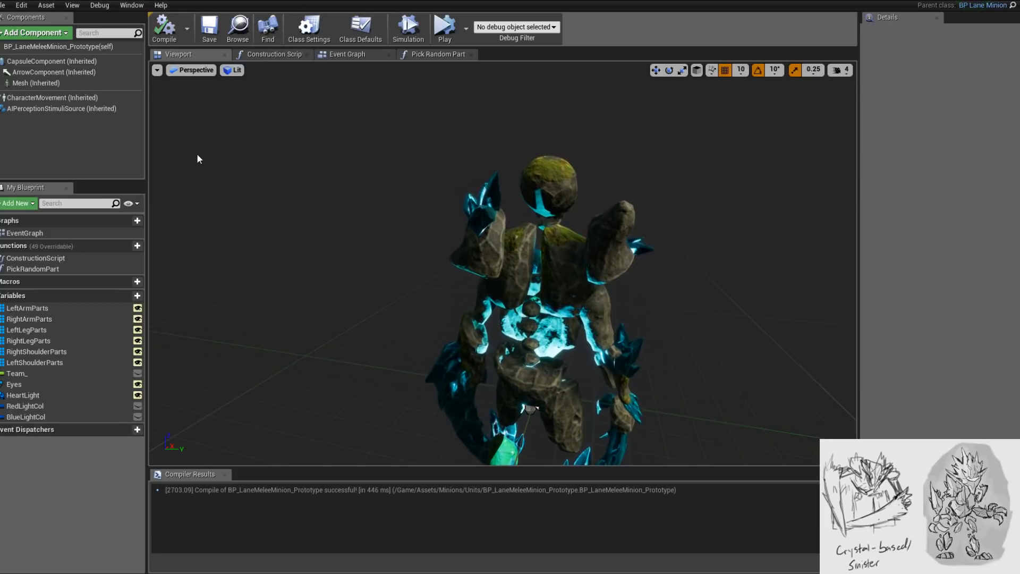
- Set the Team_ variable's default value to 0 and check the minion's colours in the viewport
click(80, 373)
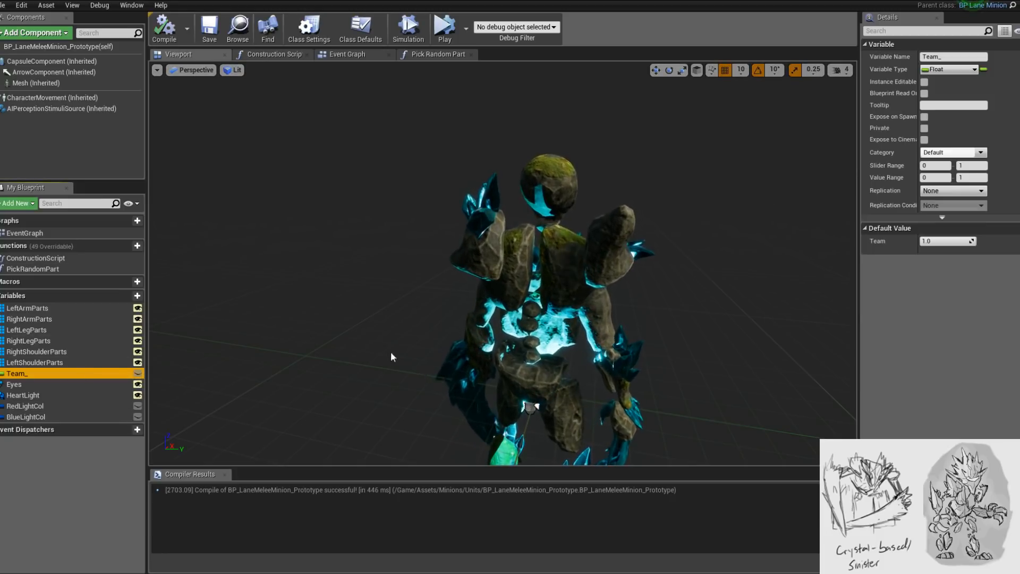
click(938, 242)
text(0)
key(Return)
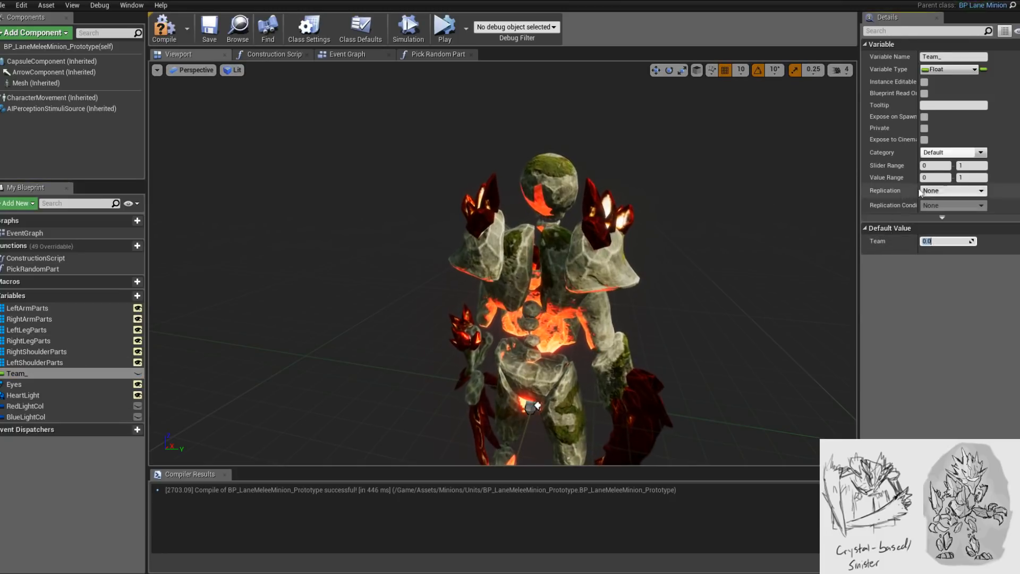
mouse_move(691, 237)
mouse_down()
mouse_move(691, 313)
mouse_move(691, 256)
mouse_up()
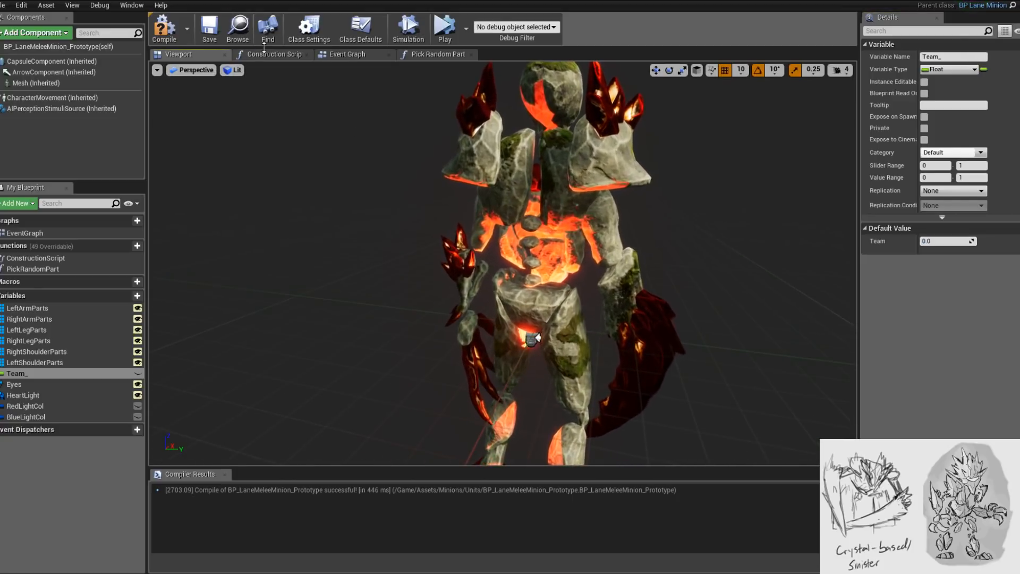
- Connect the Mesh component to the AttachToComponent node's Parent input, compile, and check the minion in the viewport
click(271, 54)
right_drag(618, 243, 663, 232)
scroll(549, 196, up, 1)
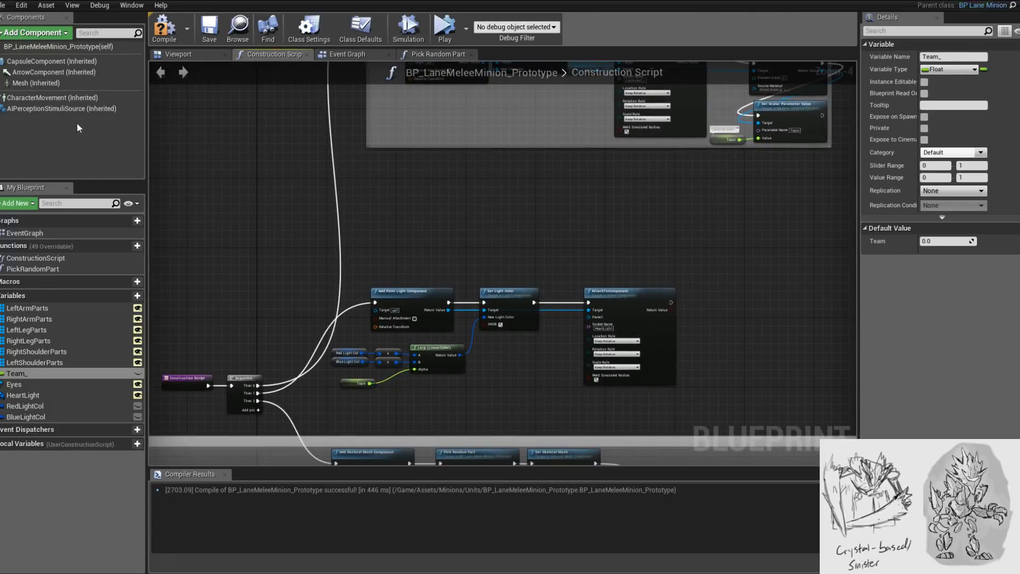
drag(41, 84, 586, 319)
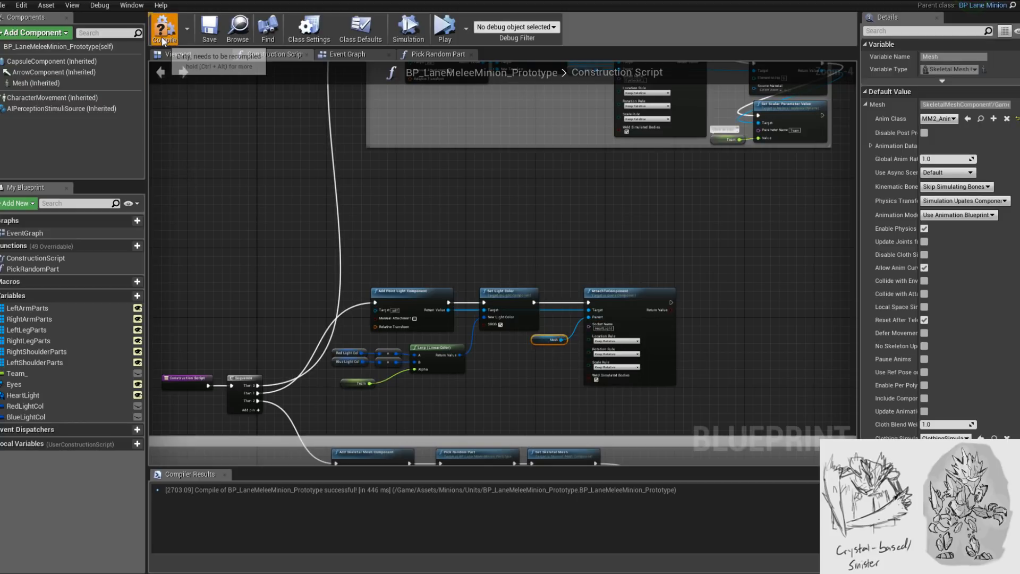
click(163, 41)
click(178, 54)
right_drag(584, 211, 527, 218)
- Add a Set Attenuation Radius node targeting the new point light and place it above Set Light Color in the Construction Script
click(277, 54)
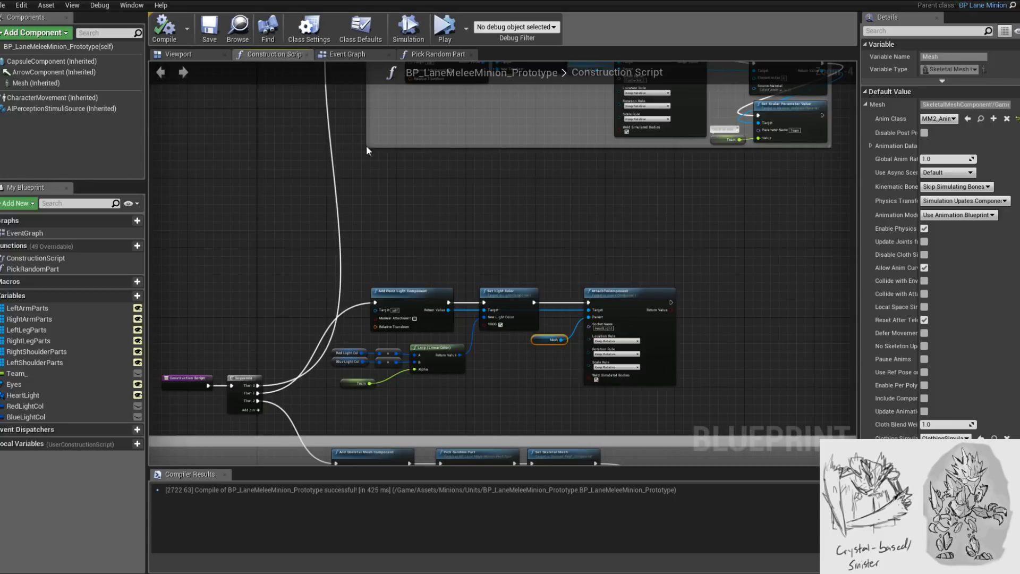
drag(467, 271, 468, 275)
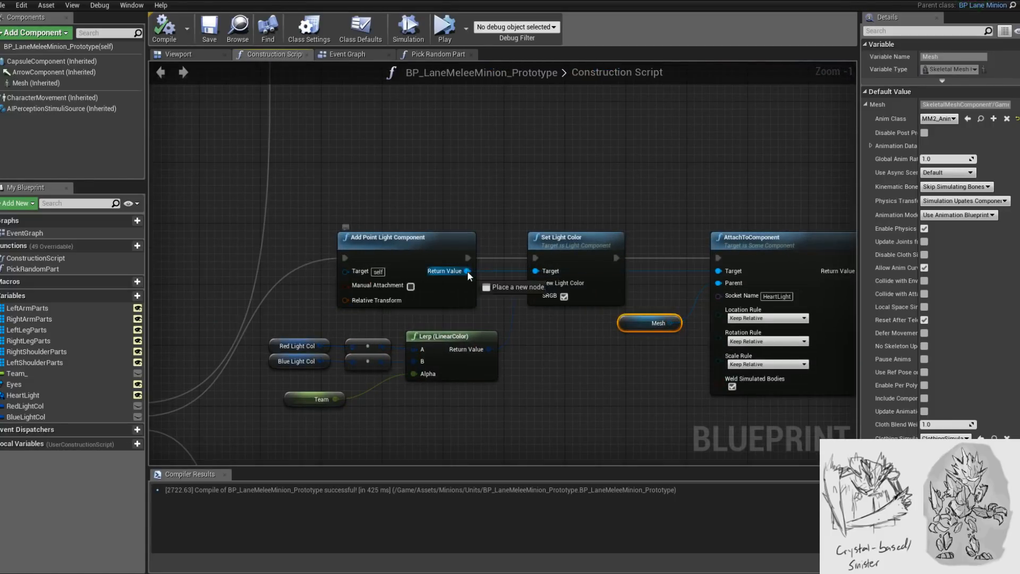
drag(605, 201, 533, 197)
text(set)
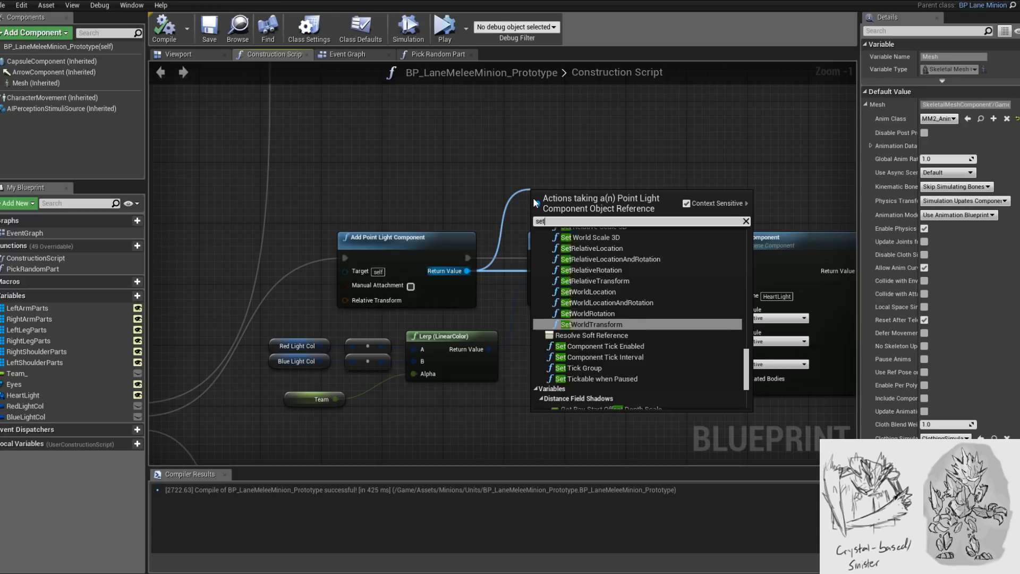
text( rad)
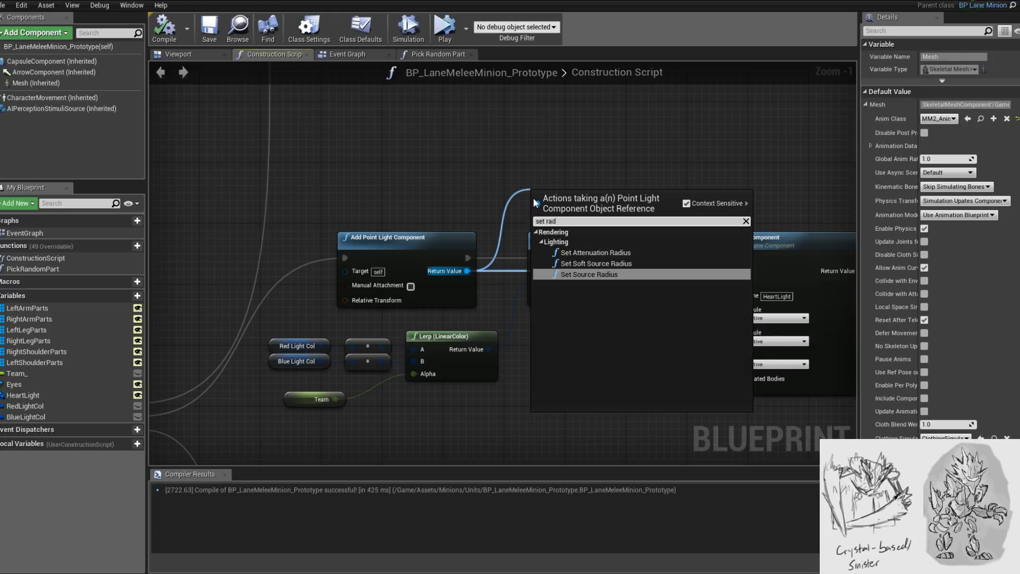
key(Up)
key(Up)
key(Return)
drag(561, 207, 563, 176)
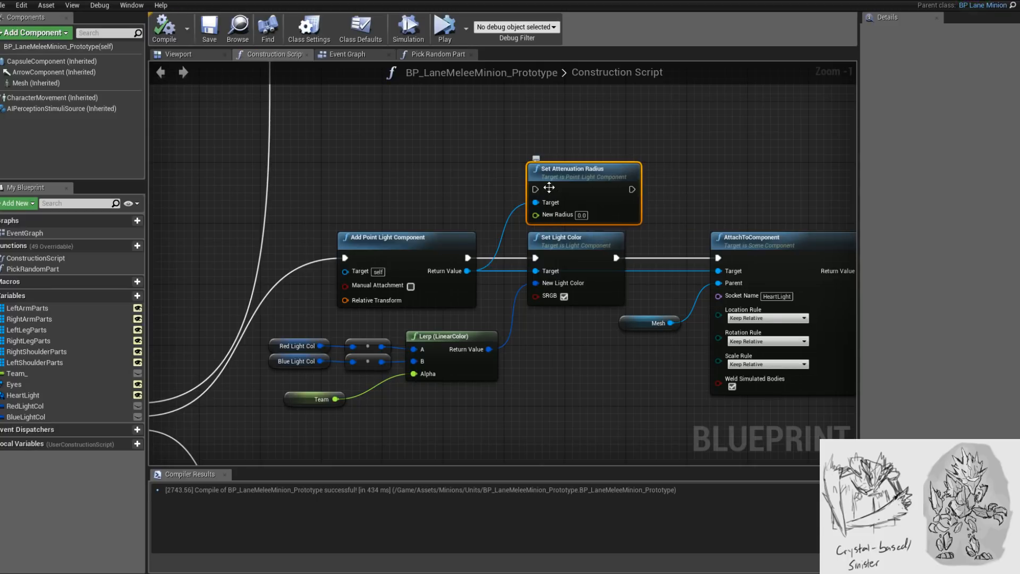
- Wire Set Attenuation Radius between Add Point Light Component and Set Light Color, and set its New Radius to 100
drag(471, 259, 536, 190)
drag(632, 189, 536, 258)
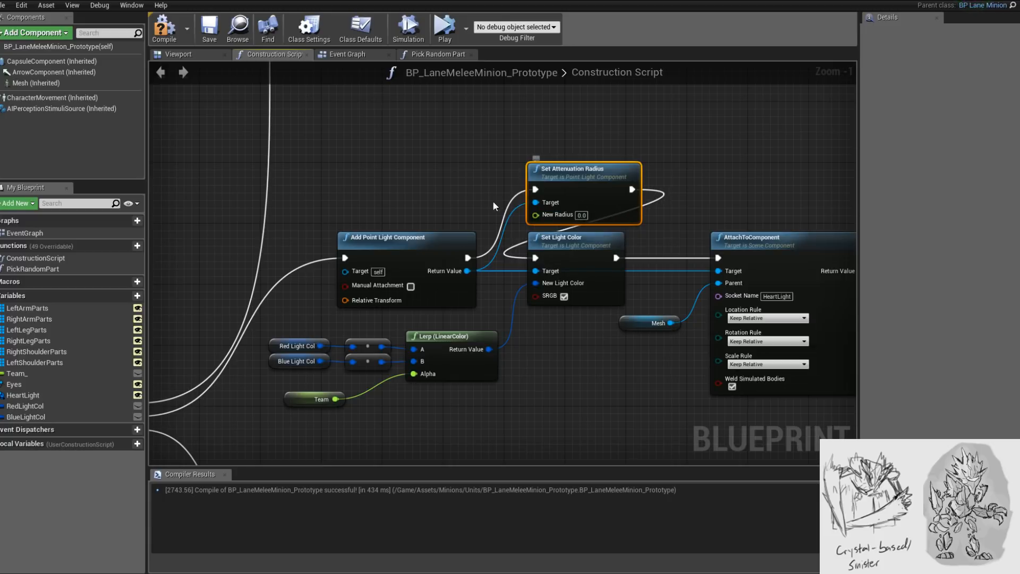
click(582, 214)
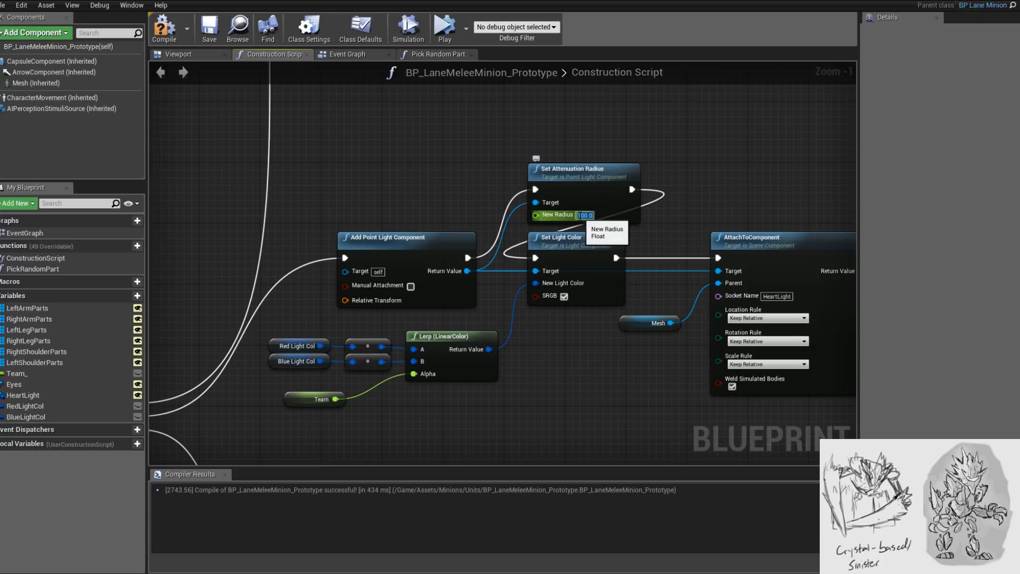
click(194, 56)
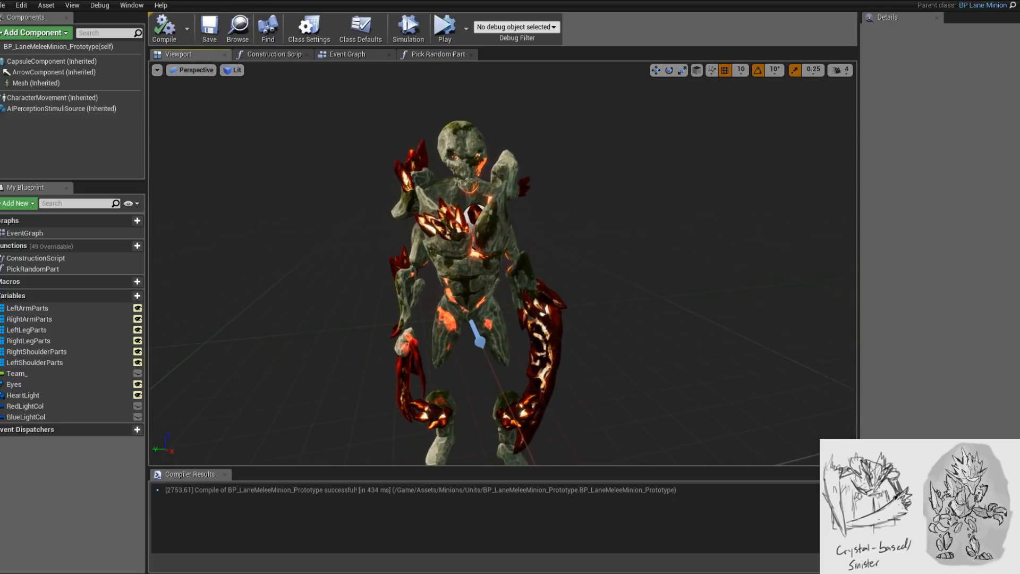
- Try a New Radius of 10 on Set Attenuation Radius, compile, and examine the chest glow up close
click(262, 53)
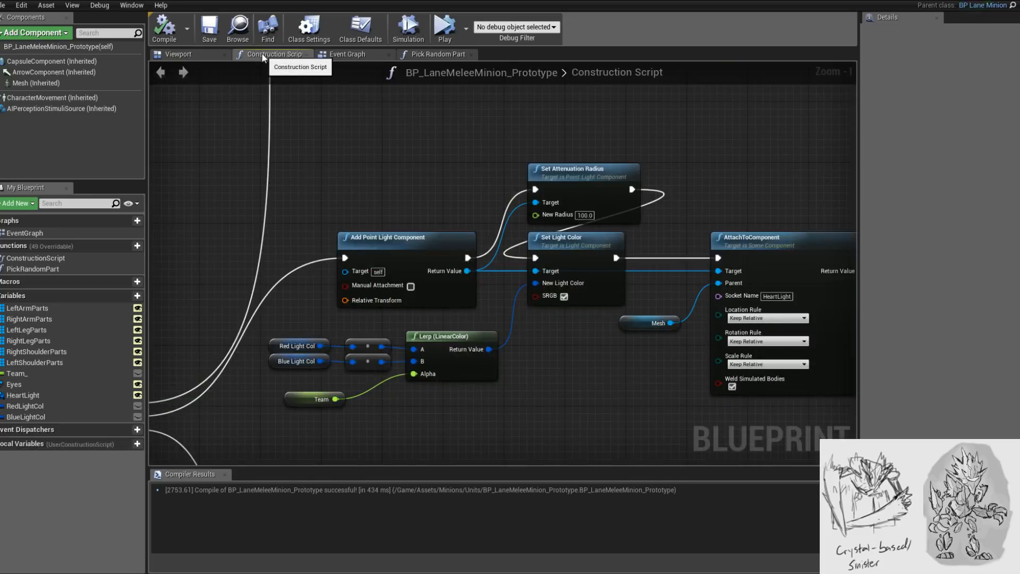
click(591, 218)
text(1)
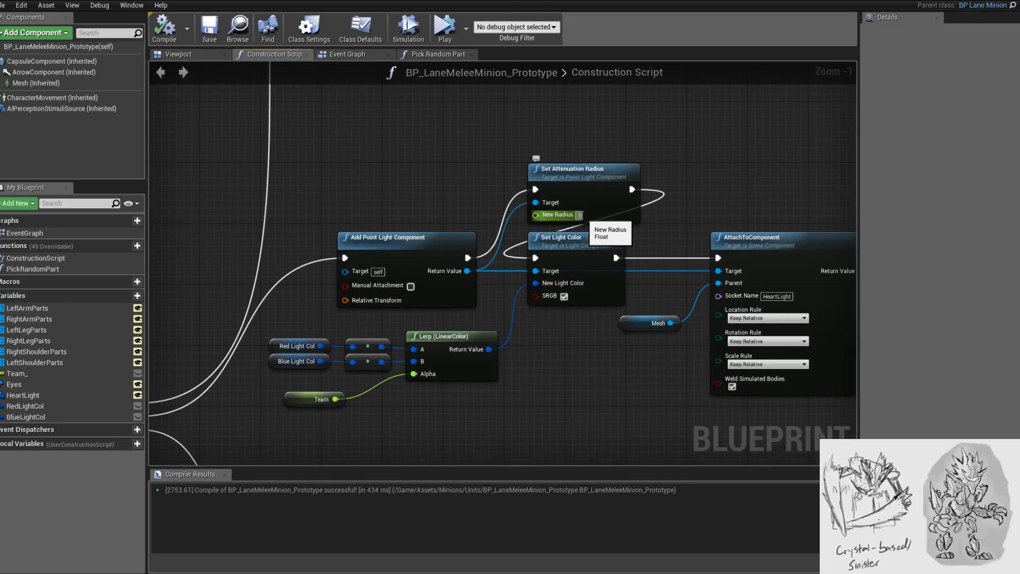
click(168, 38)
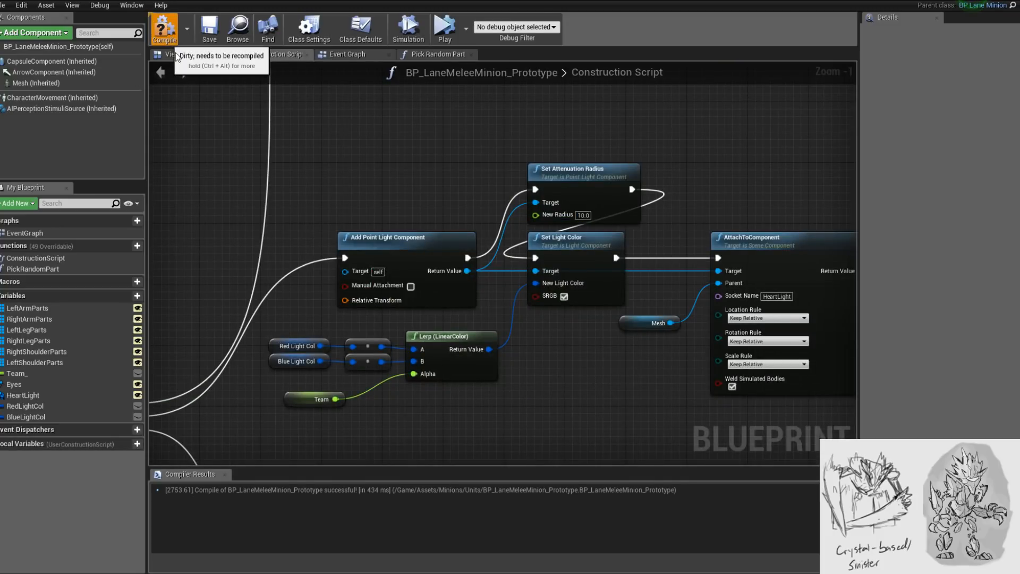
click(178, 54)
right_drag(445, 197, 500, 202)
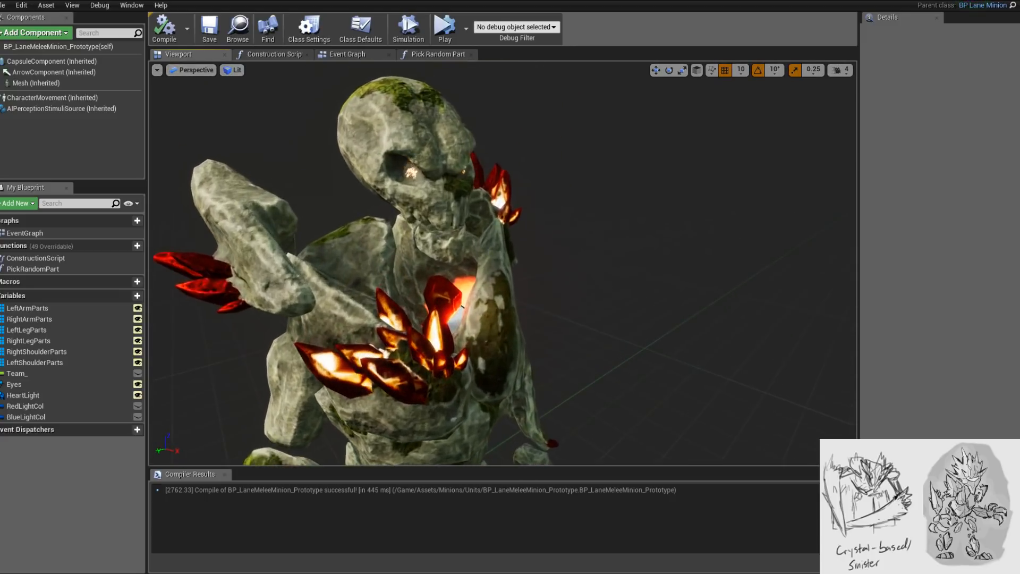
- Try a New Radius of 50 on Set Attenuation Radius and examine the glow on the whole minion
click(265, 56)
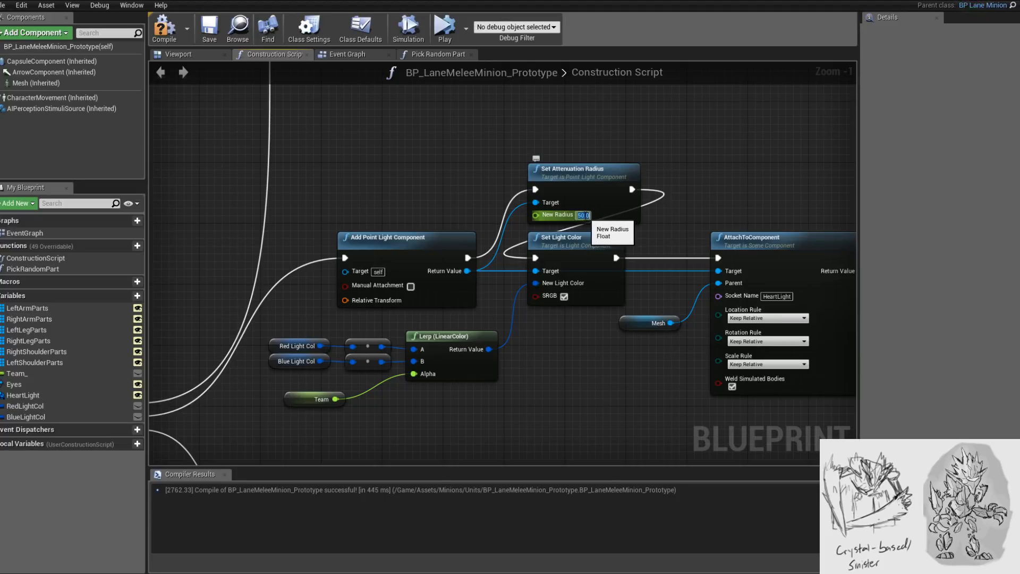
click(178, 55)
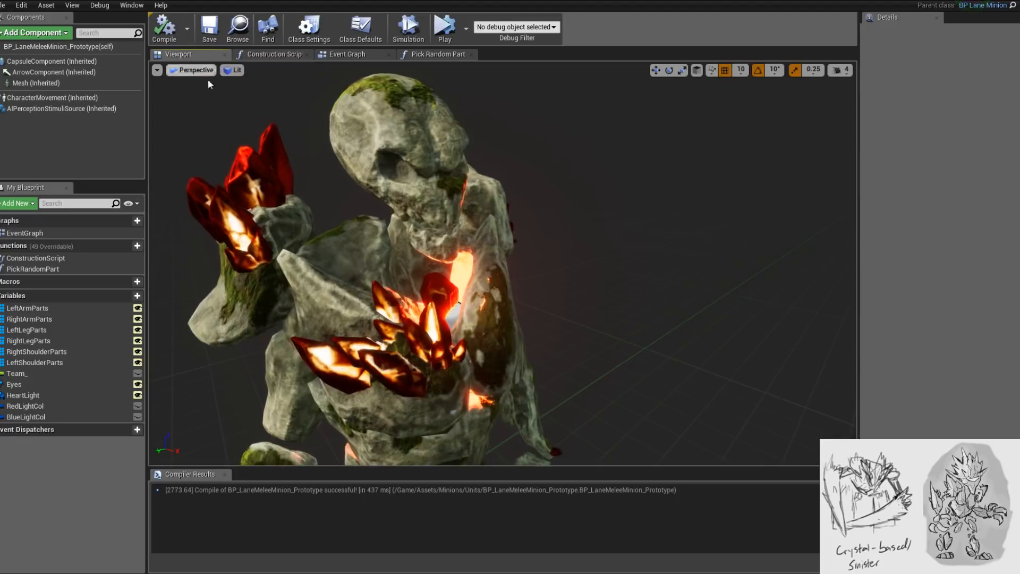
drag(215, 92, 214, 91)
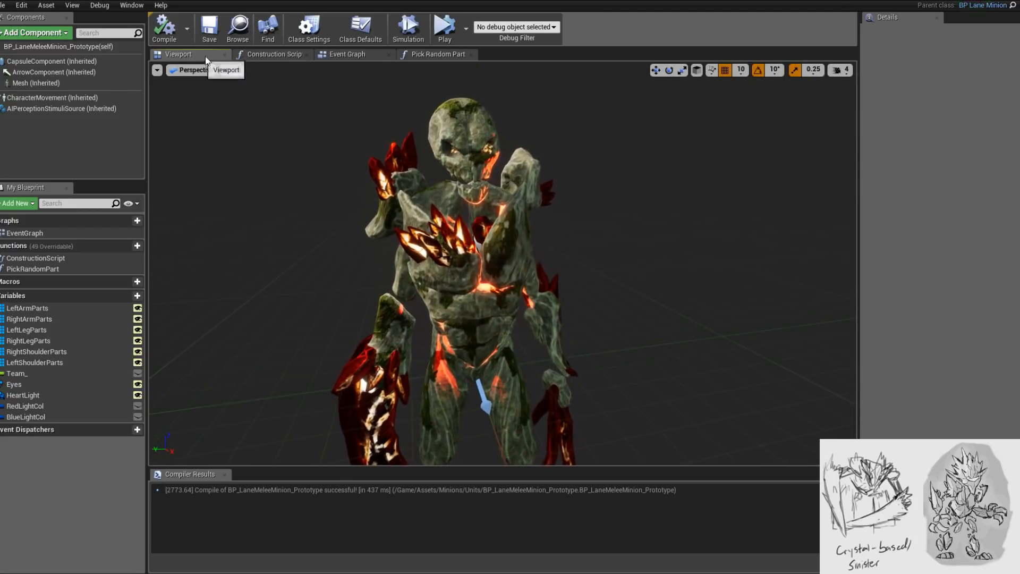
- Set the Set Attenuation Radius node's New Radius to 25, compile, and check the glow in the viewport
click(258, 56)
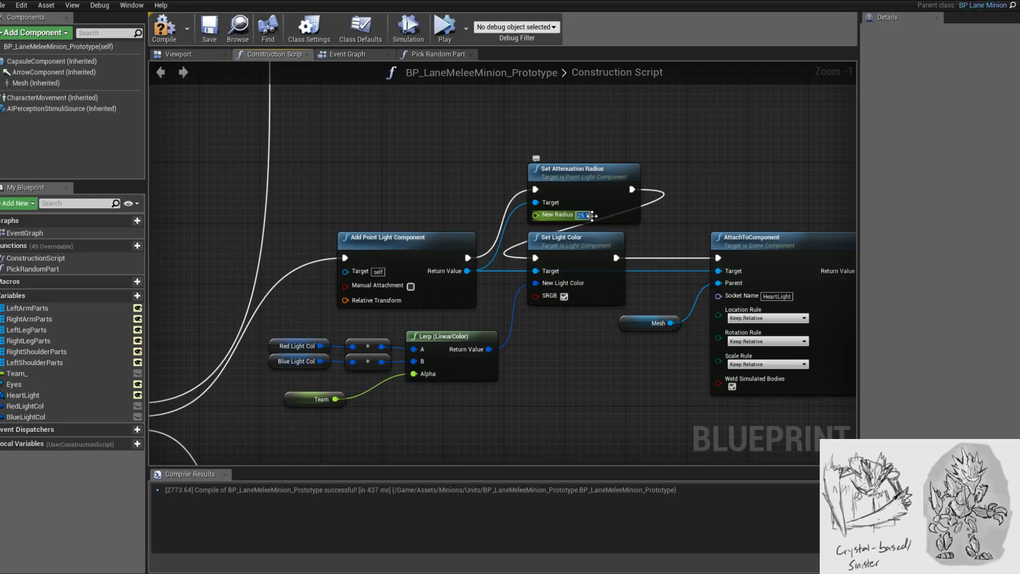
click(174, 32)
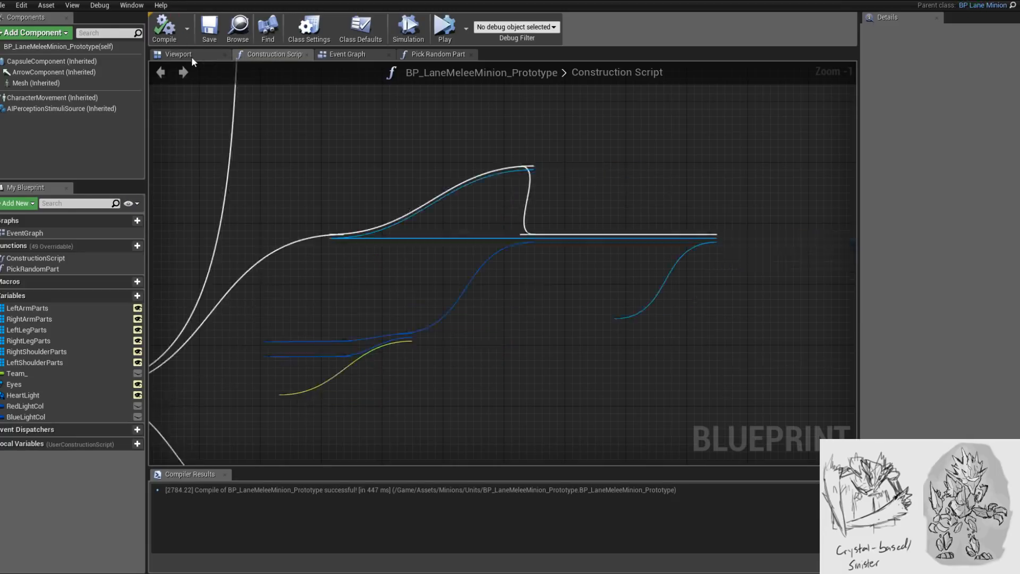
click(186, 55)
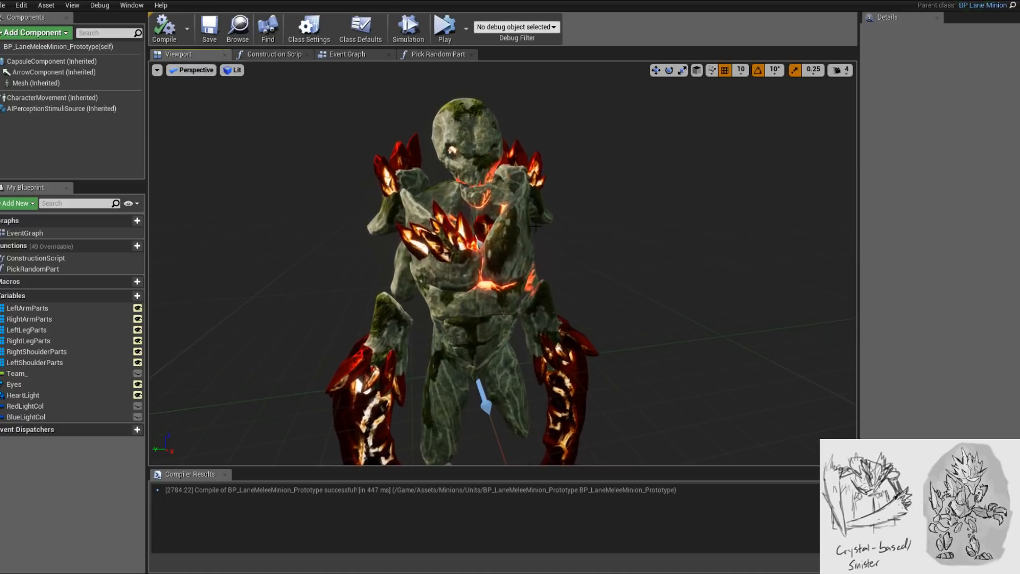
right_drag(551, 231, 654, 263)
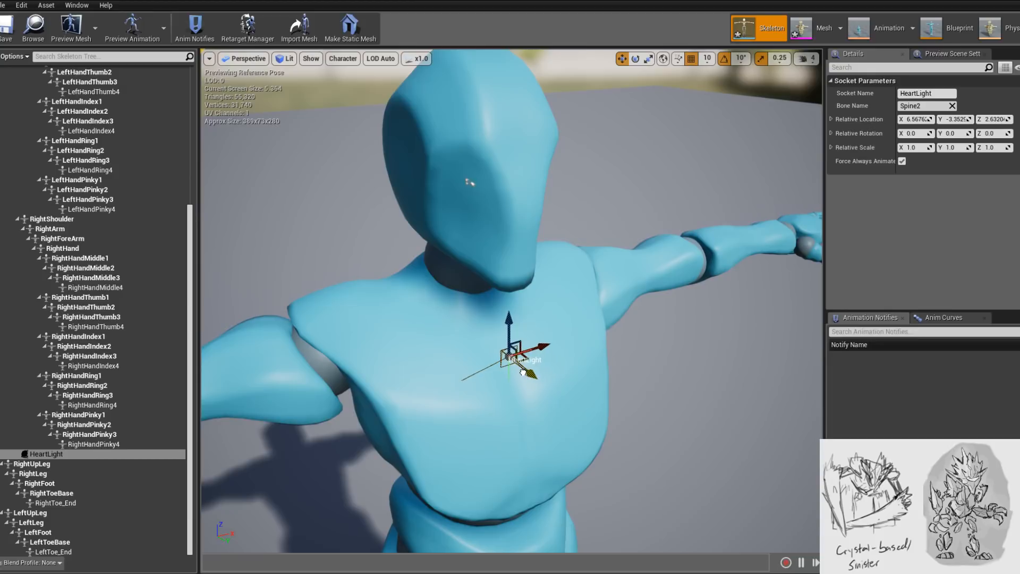
- Nudge the HeartLight socket along its X axis in the skeleton and check the heart glow in the blueprint viewport
drag(534, 348, 530, 350)
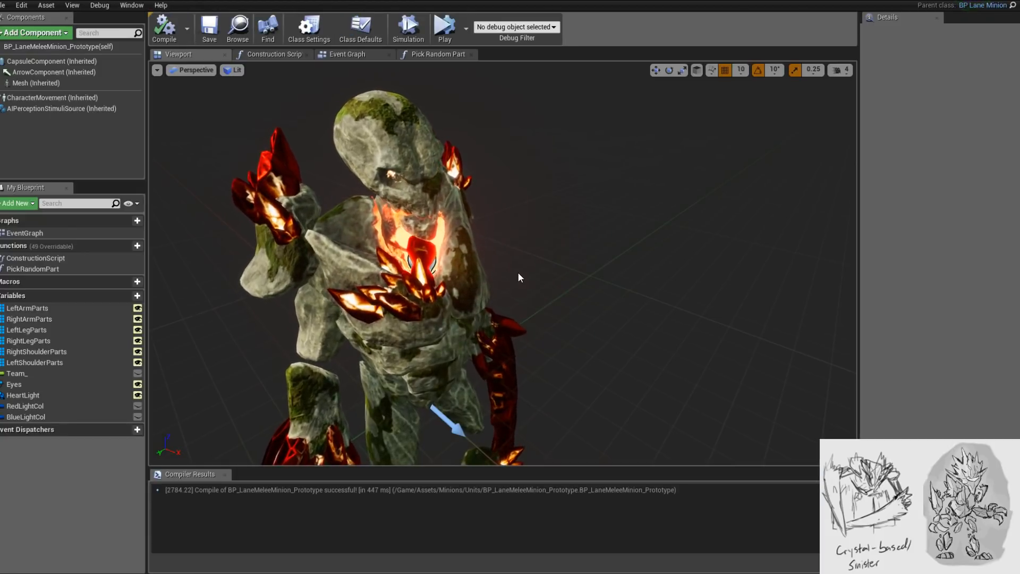
right_drag(518, 274, 524, 340)
key(s)
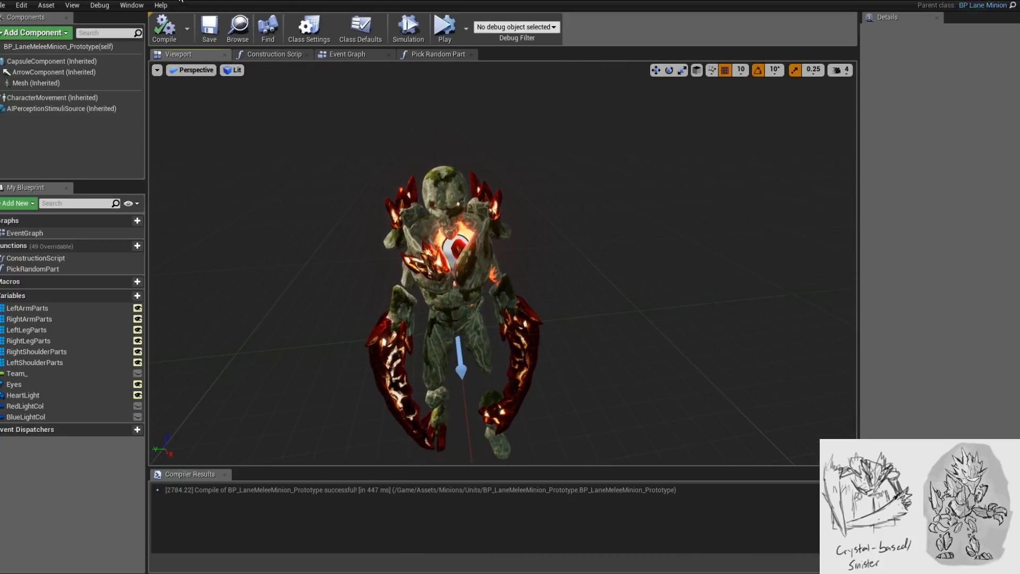
click(180, 2)
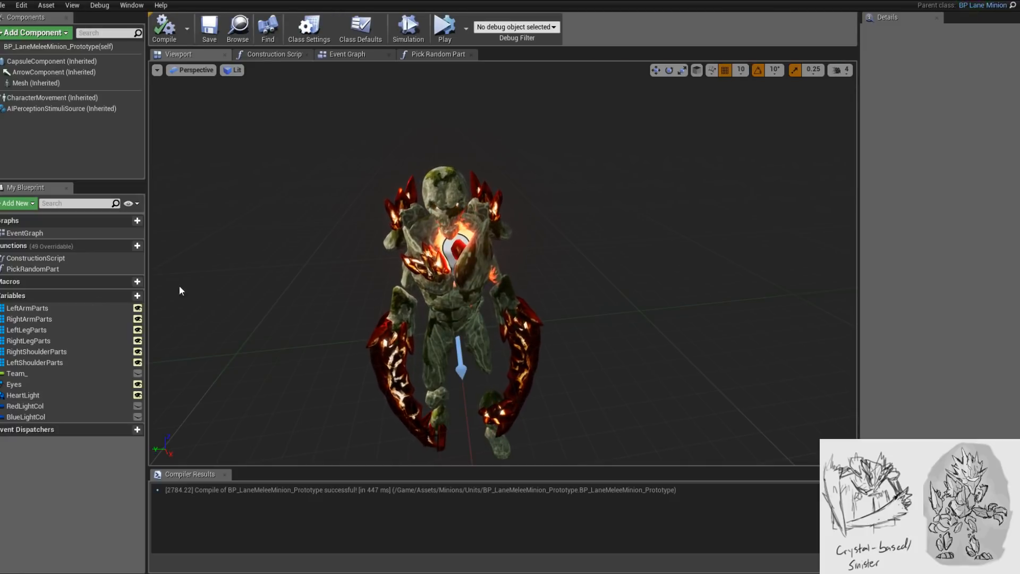
- Set the Team_ variable's default value to 1 and examine the minion's team colours in the viewport, including the head and chest up close
click(25, 375)
click(622, 301)
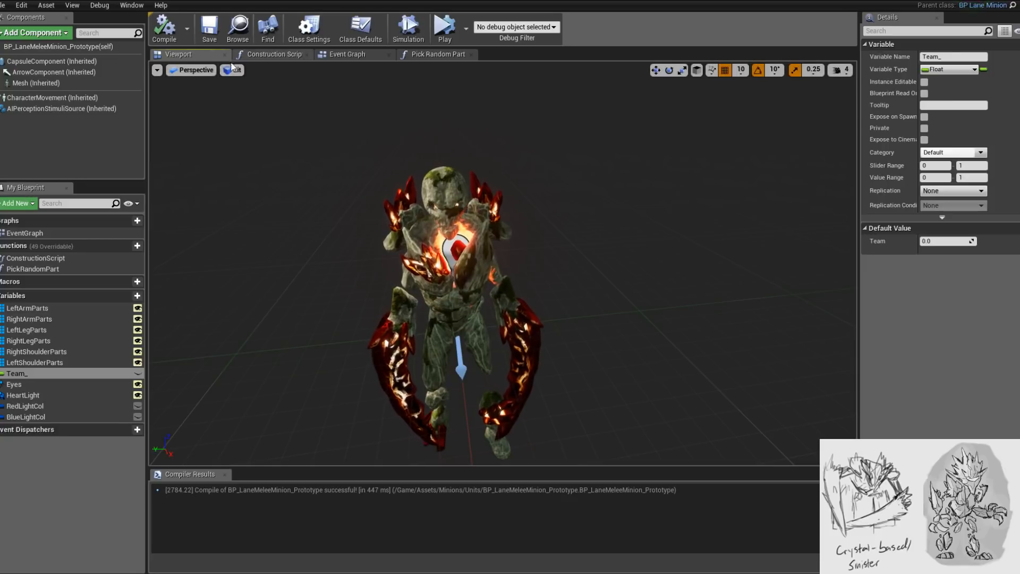
click(191, 70)
click(232, 73)
click(157, 70)
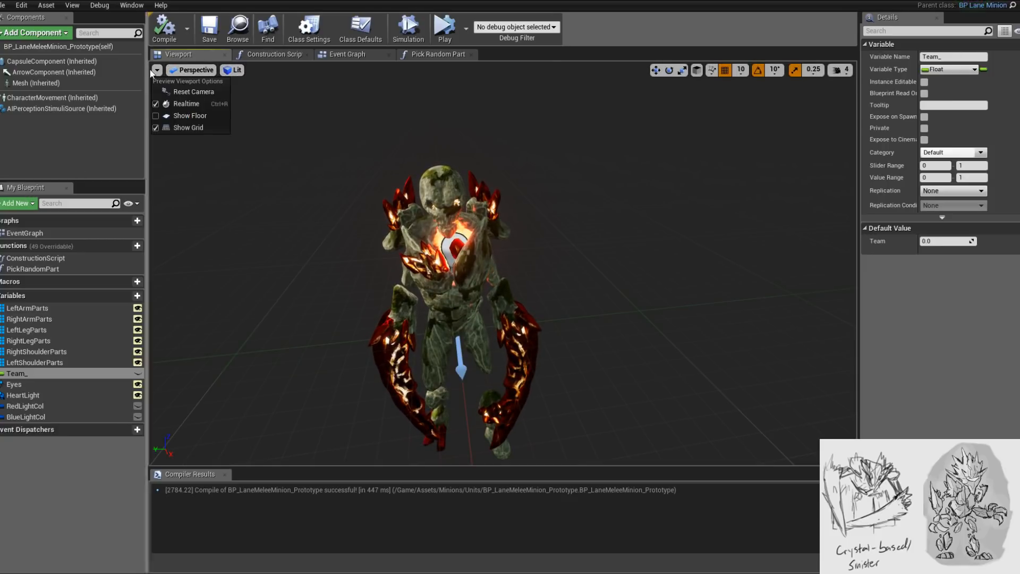
click(513, 146)
click(948, 240)
text(1)
key(Return)
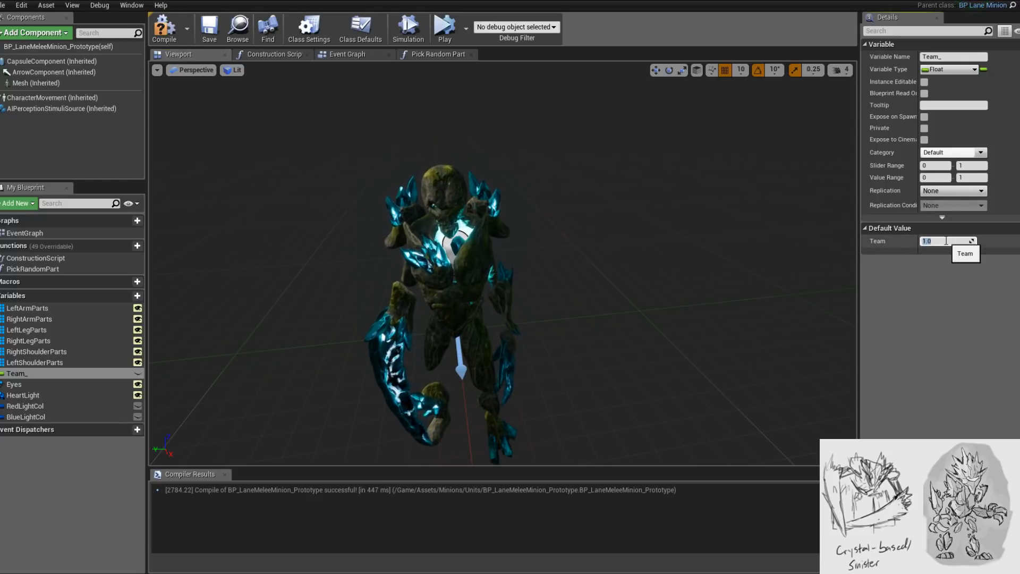
right_drag(834, 208, 834, 159)
right_drag(567, 340, 566, 366)
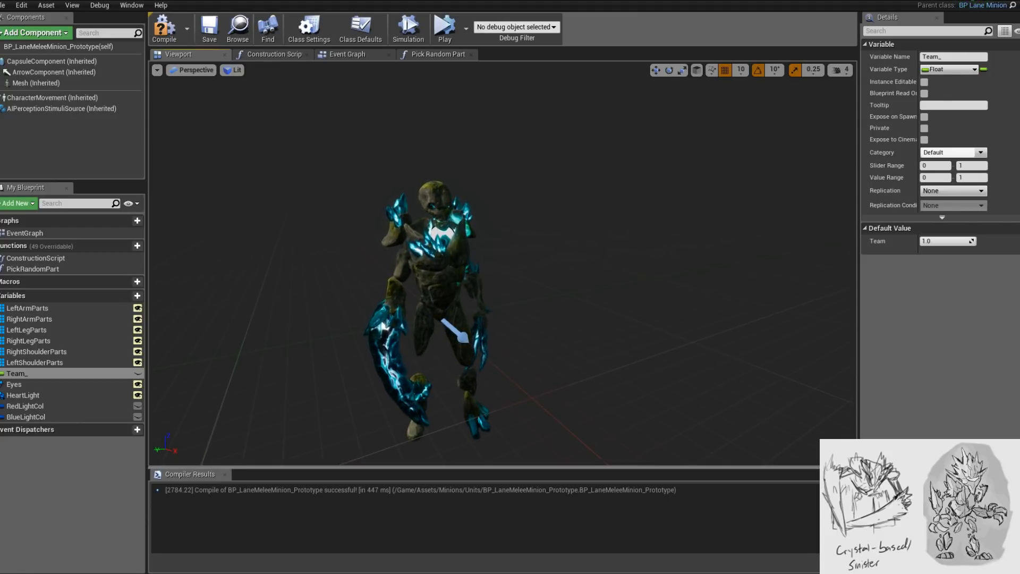
drag(567, 367, 550, 325)
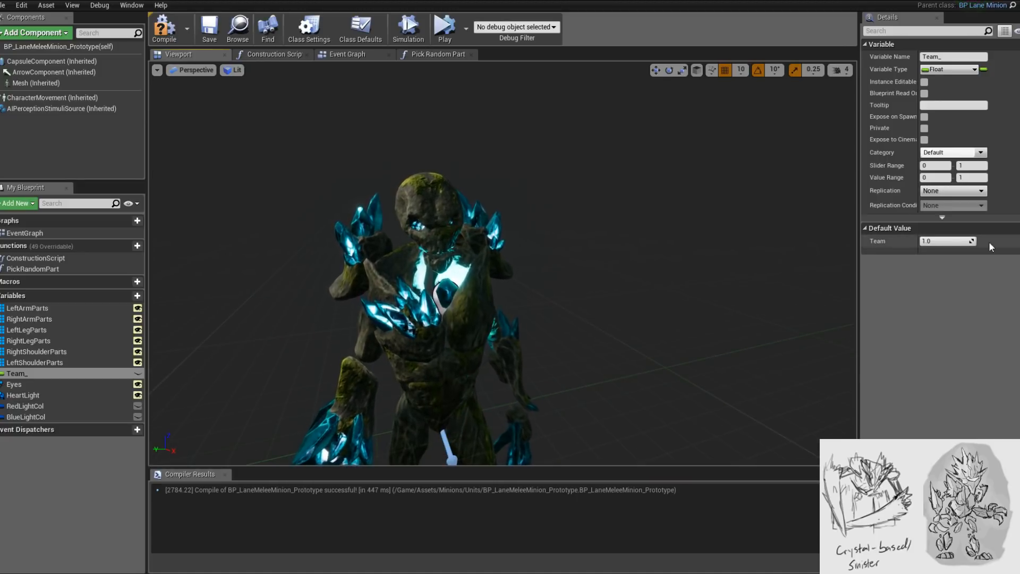
- Switch the Team default value to 0, to 1 and back to 0 to compare the eye and heart glow up close
text(0)
key(Return)
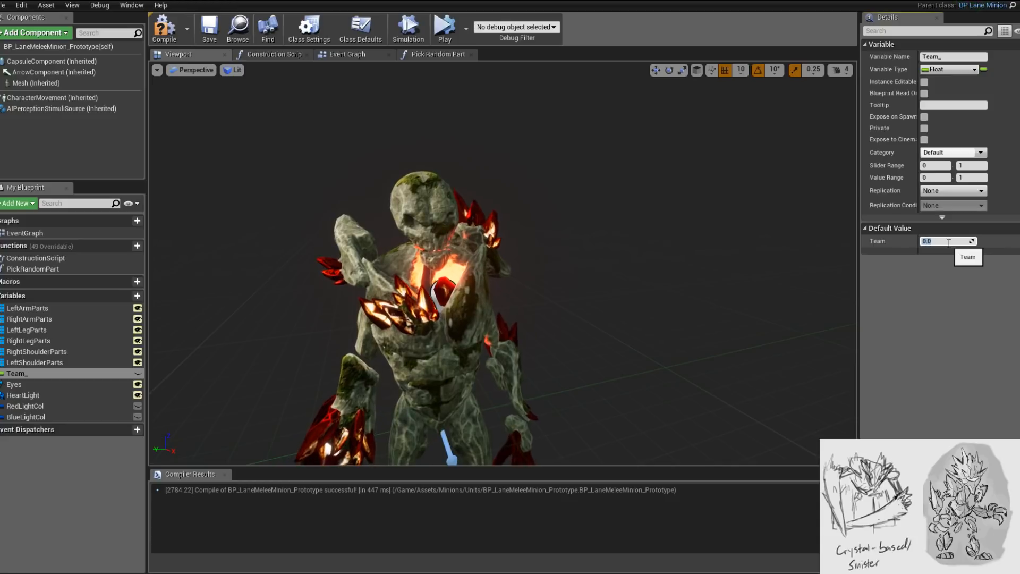
text(1)
key(Return)
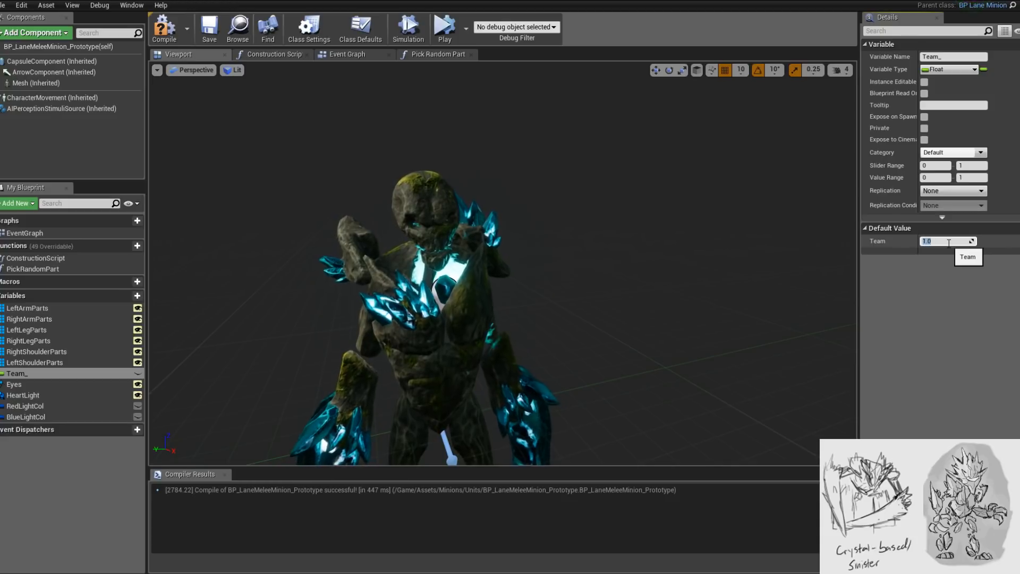
text(0)
key(Return)
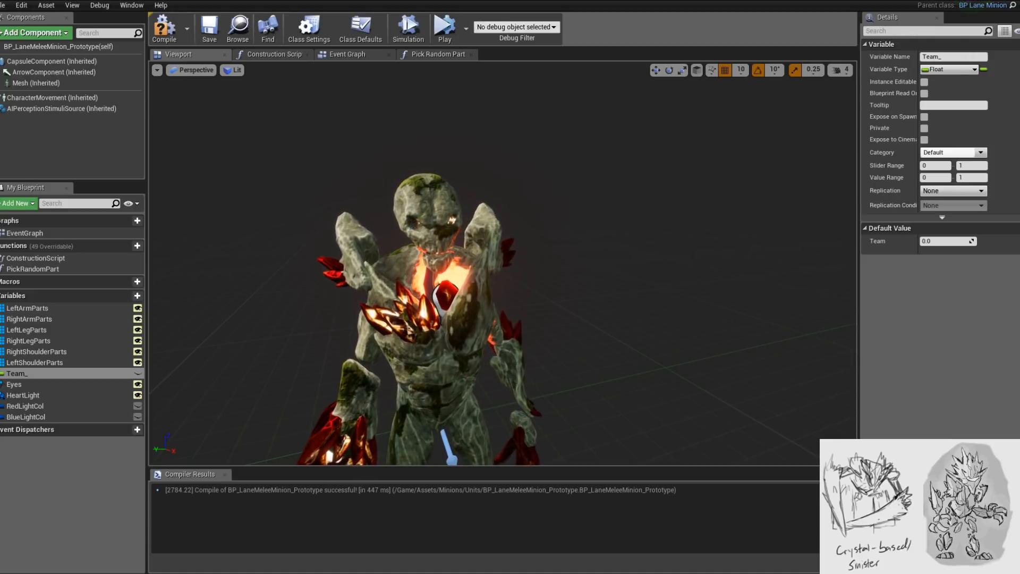
- Compare the team colours on the whole minion by switching the Team default value to 1, to 0 and back to 1
scroll(820, 278, down, 5)
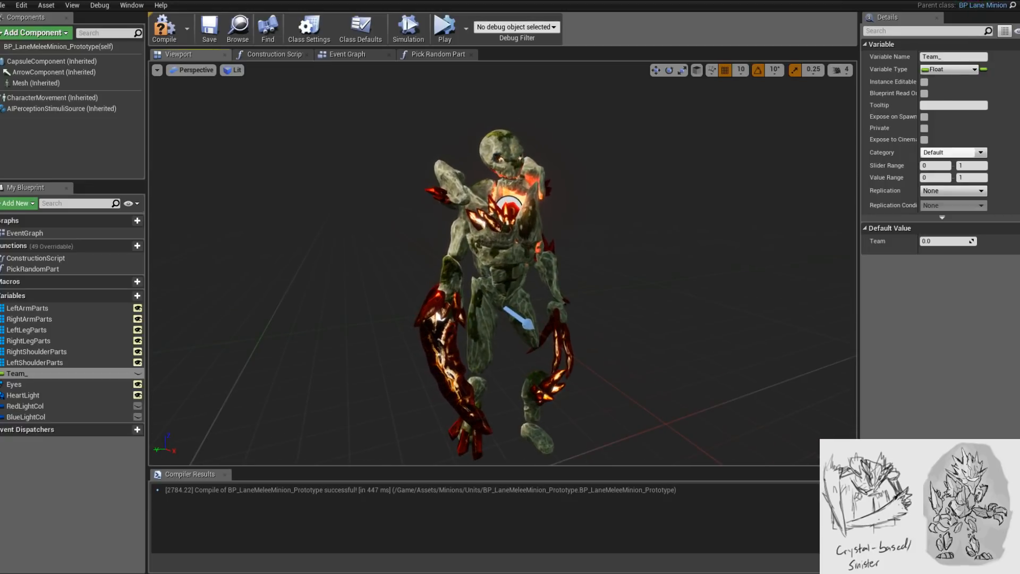
alt+drag(598, 227, 577, 242)
right_drag(577, 242, 571, 215)
click(932, 241)
text(1)
key(Return)
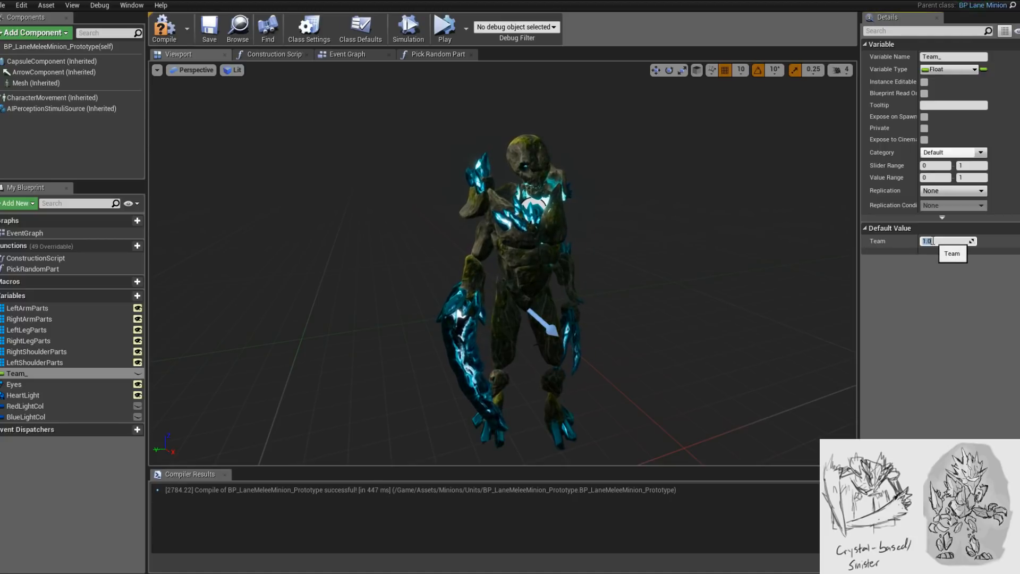
text(0)
key(Return)
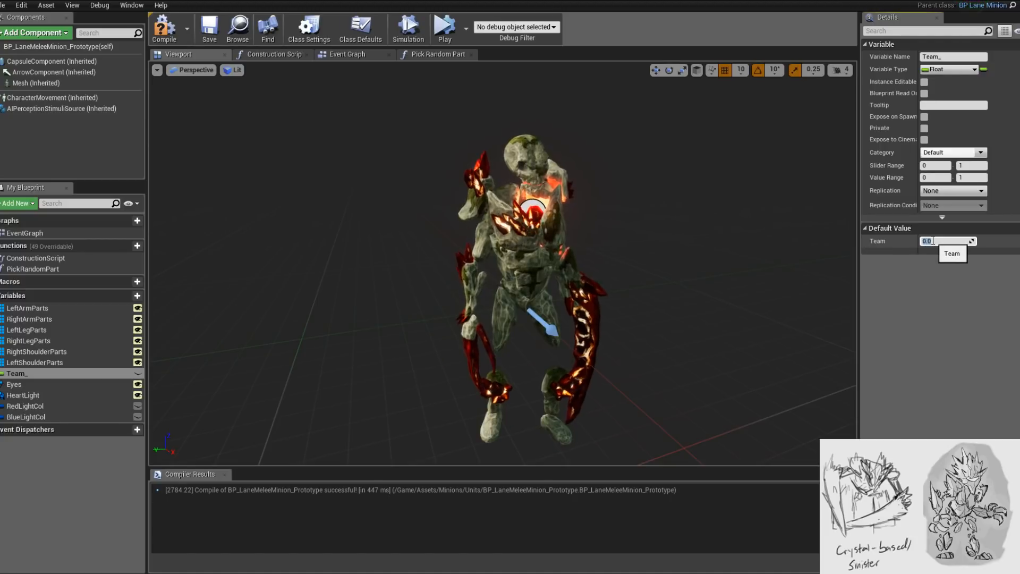
text(1)
key(Return)
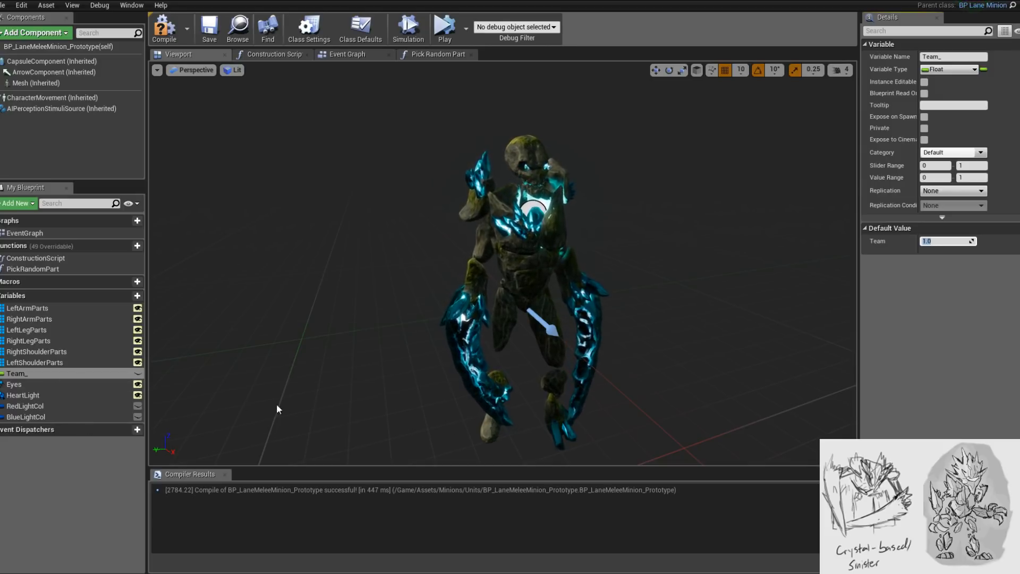
mouse_move(610, 306)
right_down()
mouse_move(596, 291)
mouse_move(620, 287)
mouse_move(610, 301)
right_up()
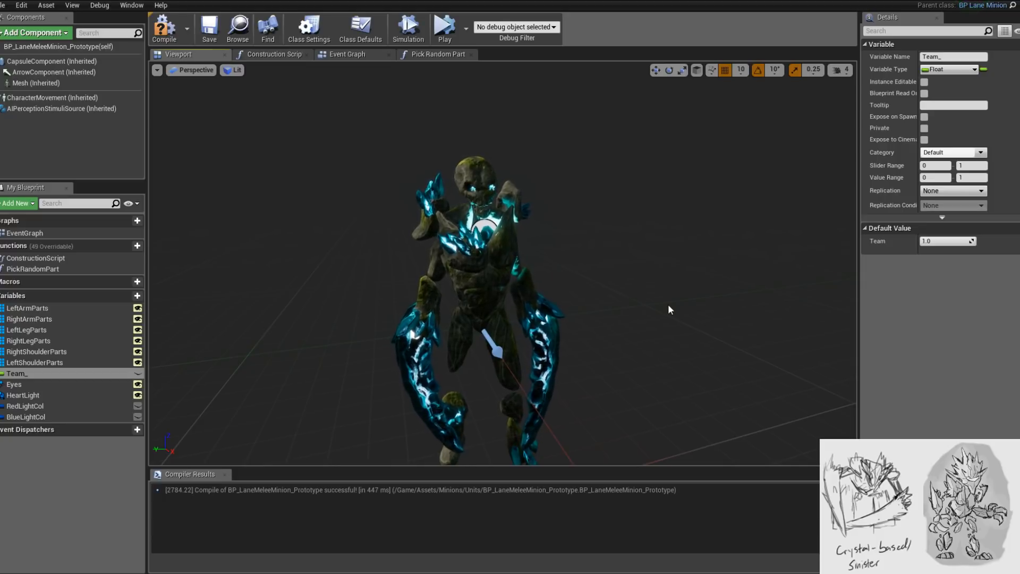